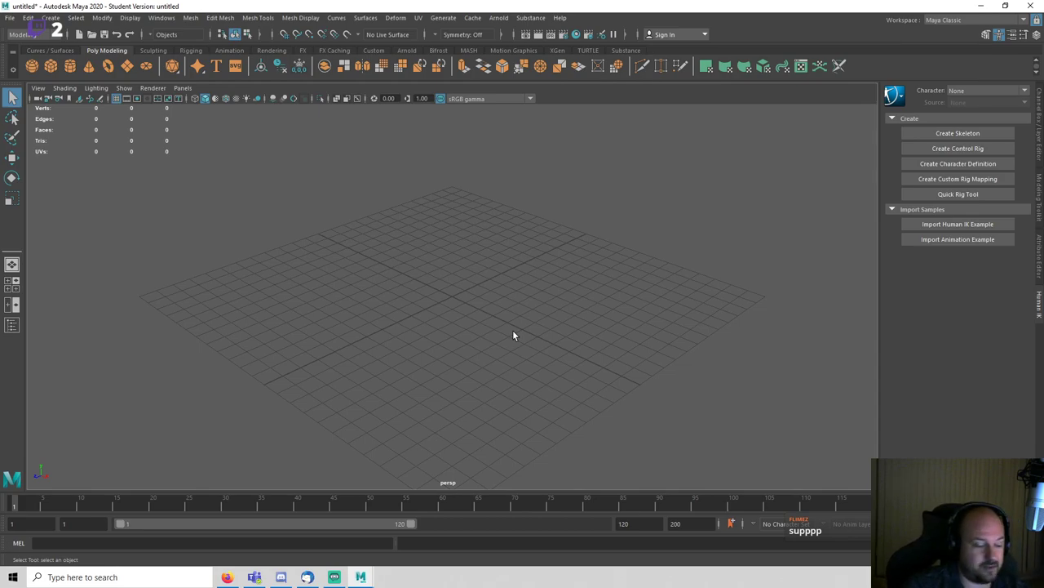
Step: Create a polygon cylinder centred on the grid origin and pull up its height
scroll(513, 318, "down", 2)
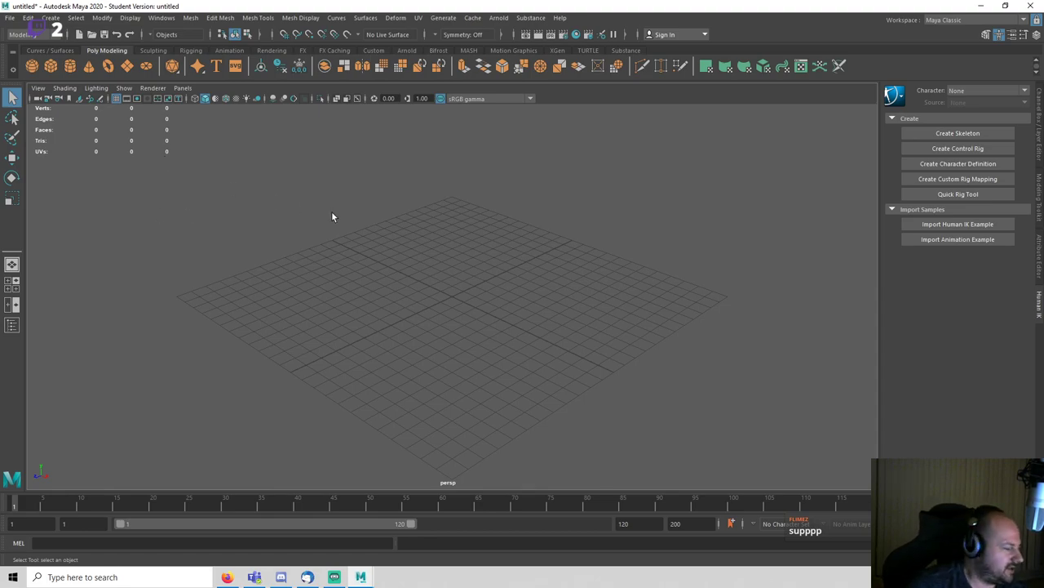
left_click(70, 65)
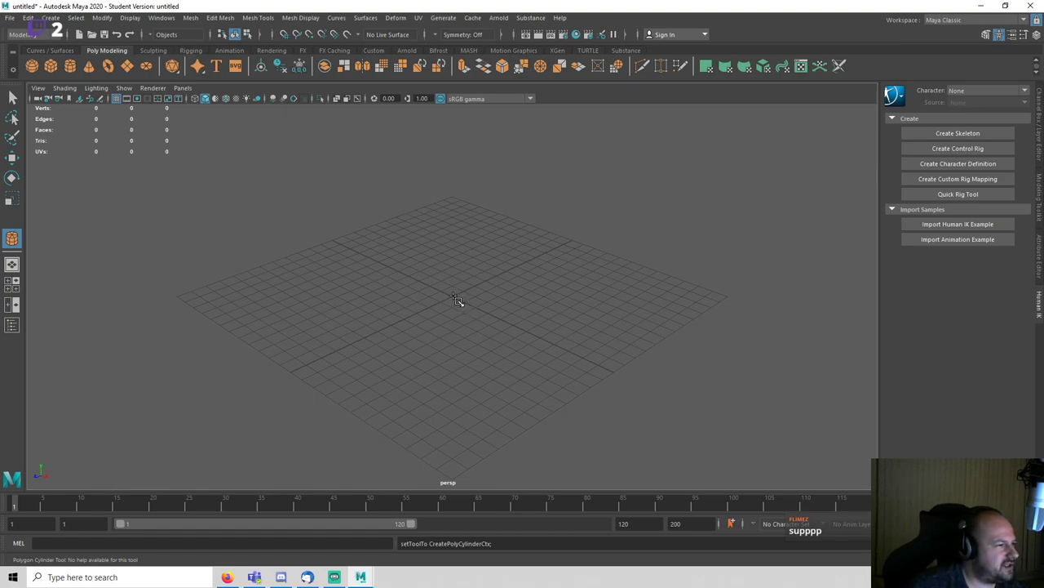
left_click_drag(455, 299, 471, 88)
scroll(509, 251, "down", 5)
Step: Stretch the cylinder into a tall column by raising its top vertices, and return to object mode
left_click_drag(509, 251, 553, 255, "alt")
right_click_drag(553, 256, 461, 206)
left_click_drag(344, 216, 605, 266)
key("w")
left_click_drag(446, 216, 436, 6)
scroll(554, 276, "down", 5)
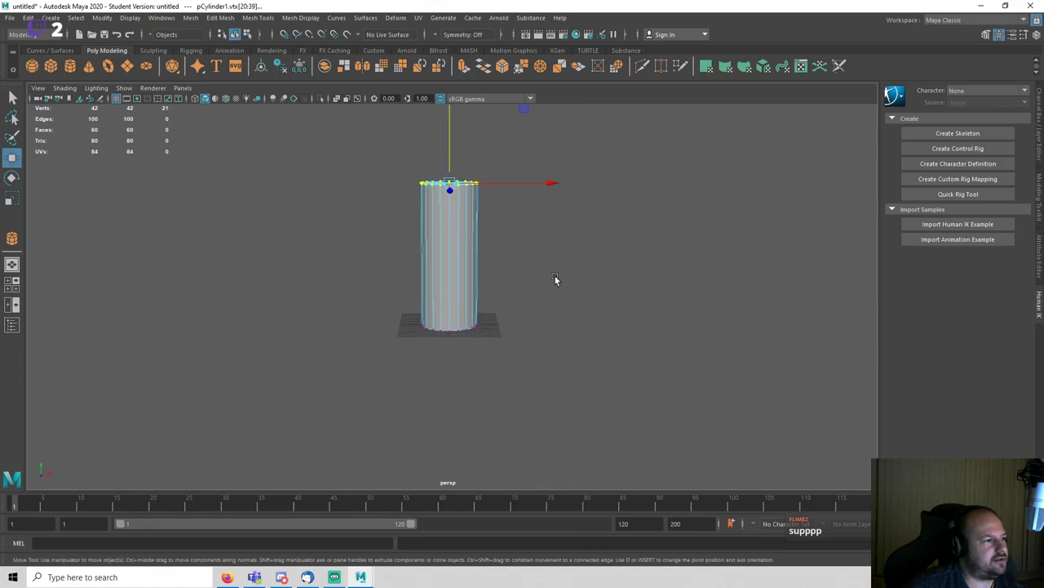
scroll(525, 274, "up", 3)
right_click_drag(462, 228, 513, 215)
scroll(567, 228, "up", 2)
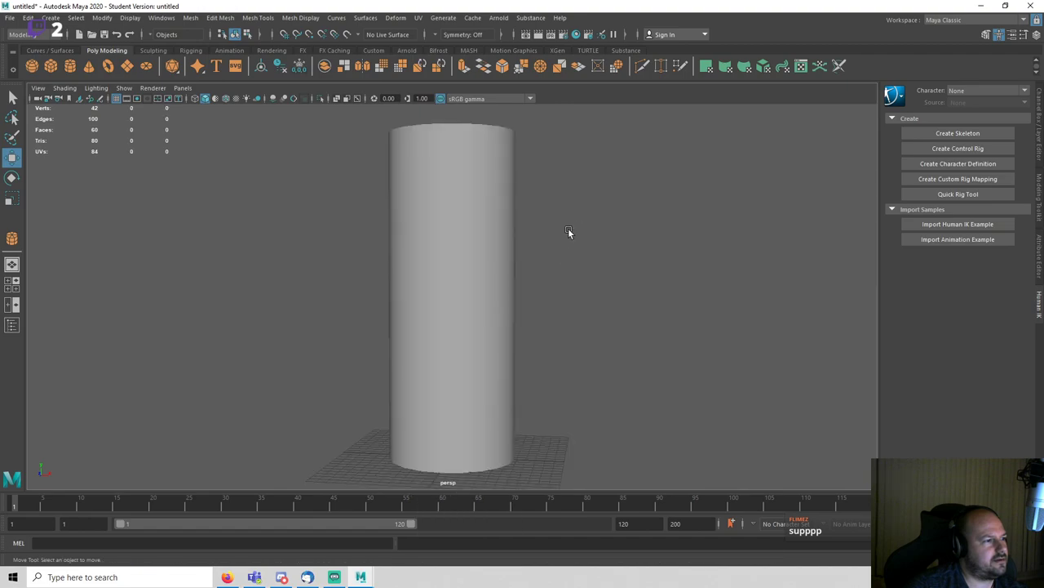
Step: Create a small box on the grid and position it so it protrudes from the front of the cylinder's base
left_click(51, 67)
left_click_drag(420, 297, 463, 372, "alt")
middle_click_drag(463, 372, 439, 282, "alt")
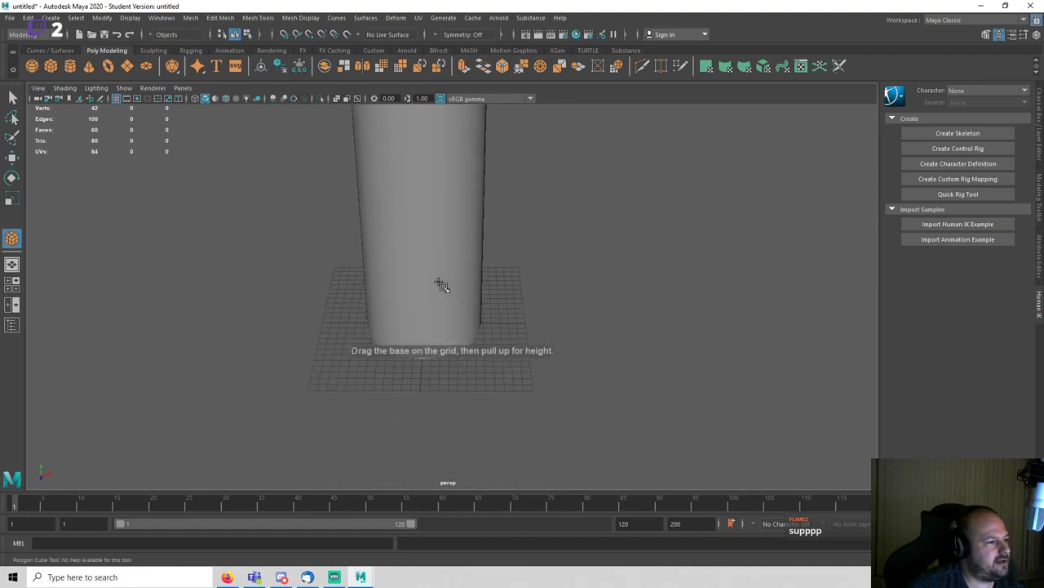
scroll(448, 436, "up", 3)
left_click_drag(382, 416, 404, 398)
key("w")
left_click_drag(473, 417, 384, 414, "alt")
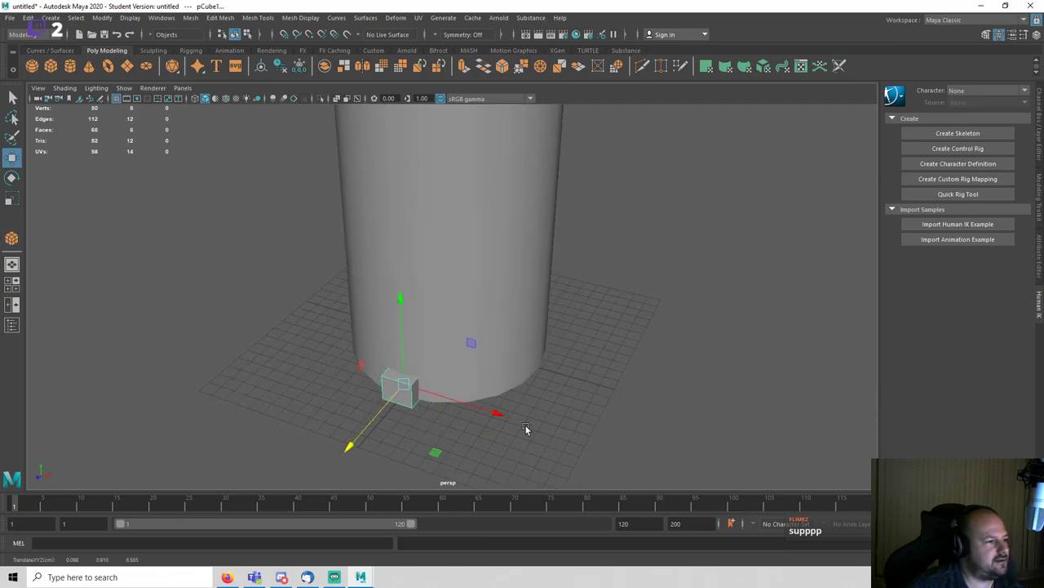
left_click(525, 429)
left_click_drag(526, 430, 418, 381, "alt")
left_click(408, 441)
left_click(611, 359)
left_click_drag(611, 359, 497, 284, "alt")
key("f")
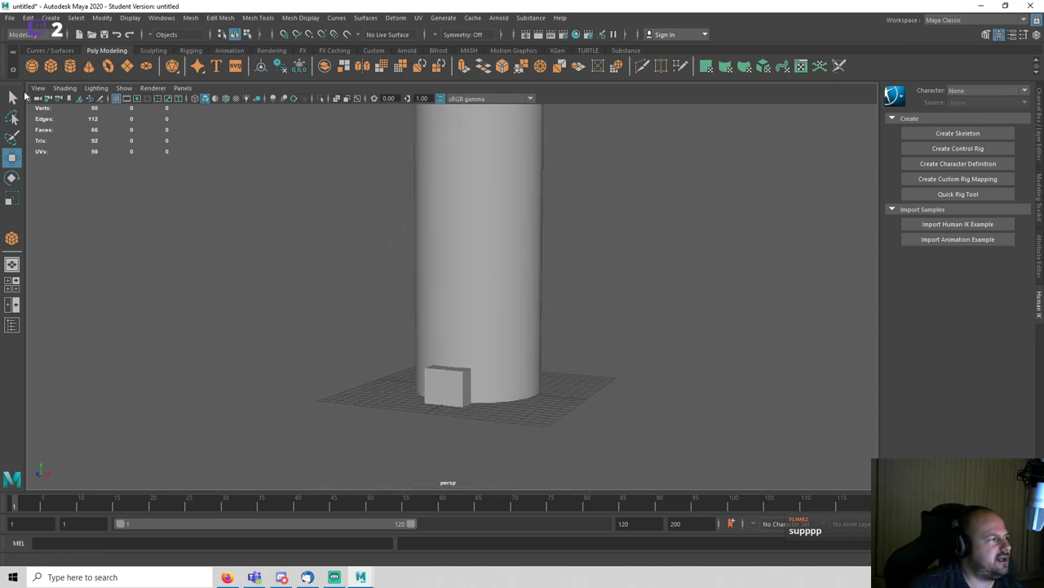
Step: Create a second, flatter box and move it partway up the cylinder so it sticks out of the side
left_click(51, 65)
mouse_move(511, 403)
left_mouse_down()
mouse_move(540, 418)
mouse_move(553, 410)
mouse_move(530, 400)
left_mouse_up()
left_click_drag(529, 399, 531, 280)
left_click_drag(558, 336, 554, 333)
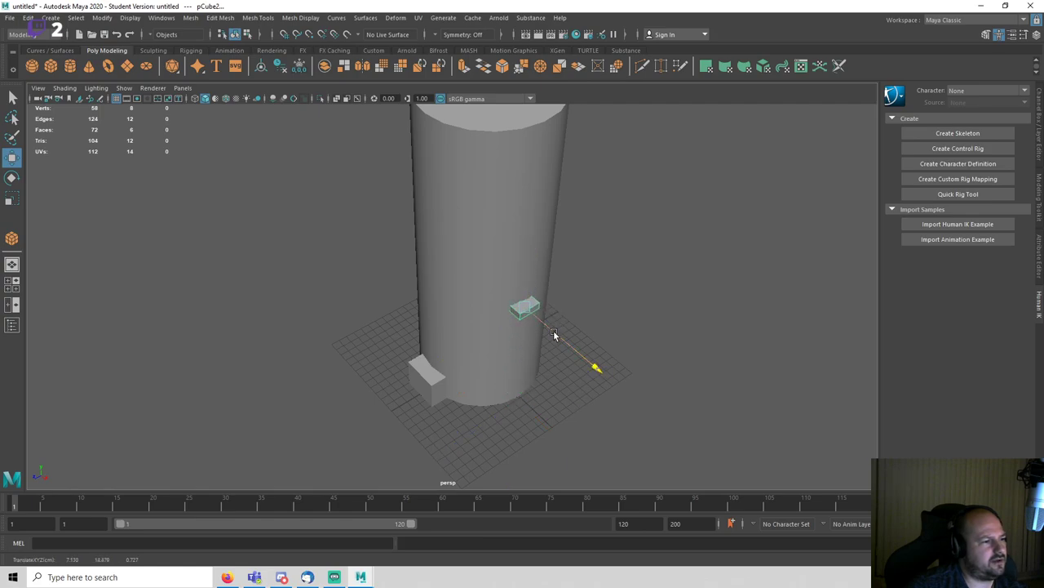
left_click(683, 306)
left_click_drag(683, 306, 455, 314, "alt")
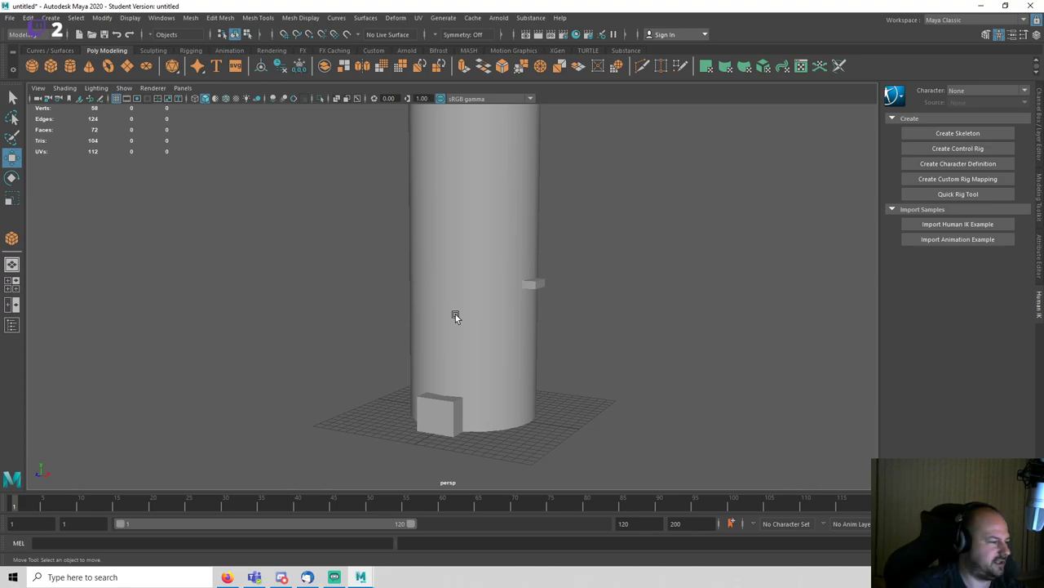
Step: Combine the cylinder and the two boxes into a single mesh
scroll(461, 310, "down", 8)
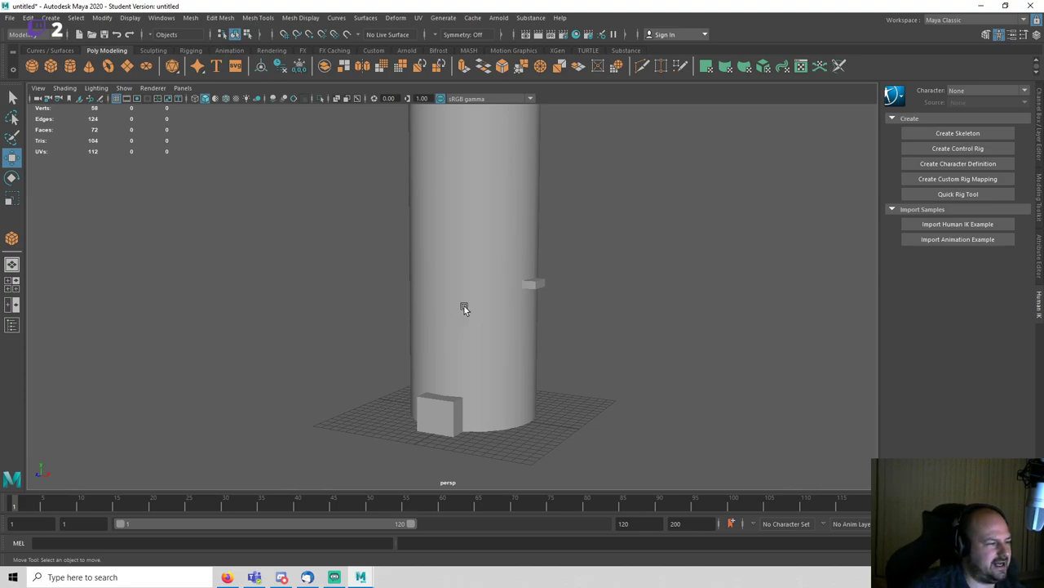
left_click(432, 261)
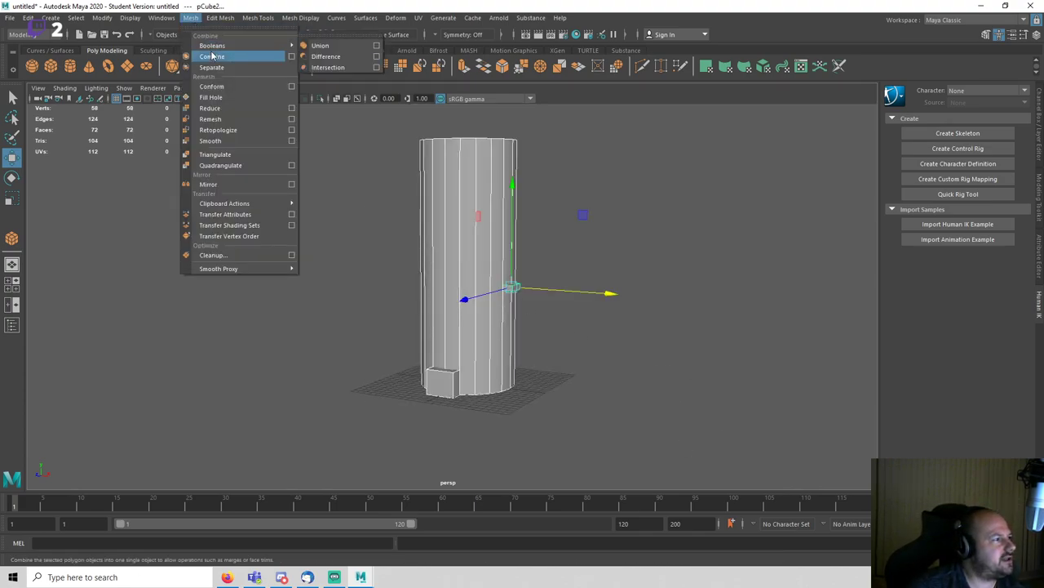
left_click(218, 56)
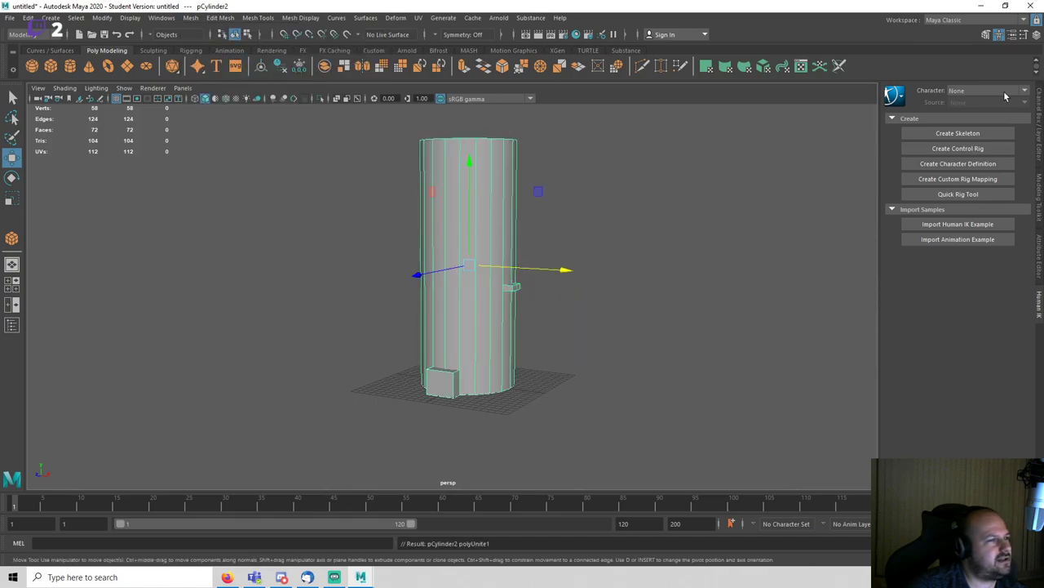
Step: Rename the combined mesh as BLOCKOUT
left_click(1040, 122)
left_click(941, 109)
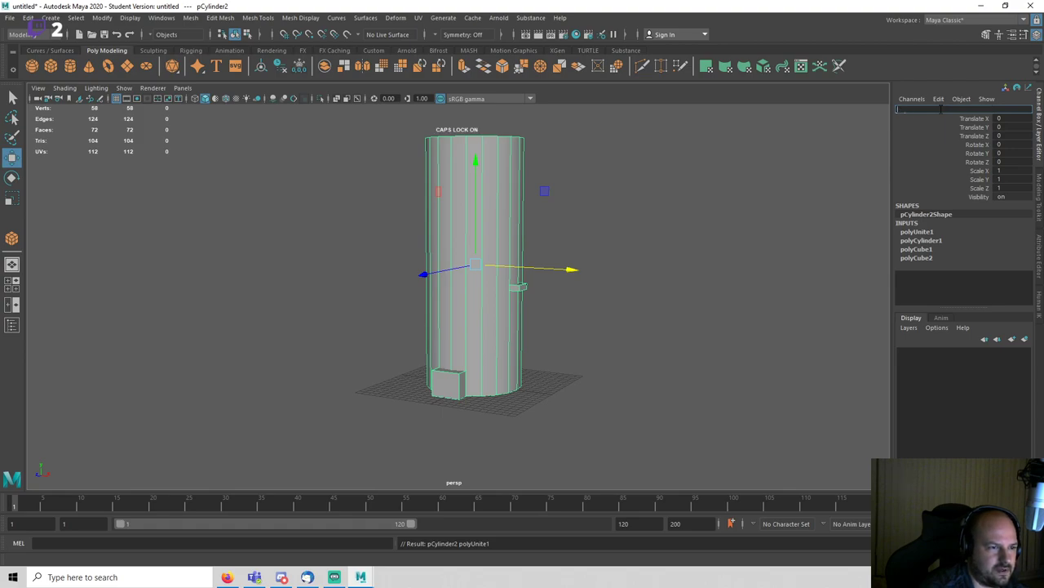
type("BLOCKOUT")
key("Return")
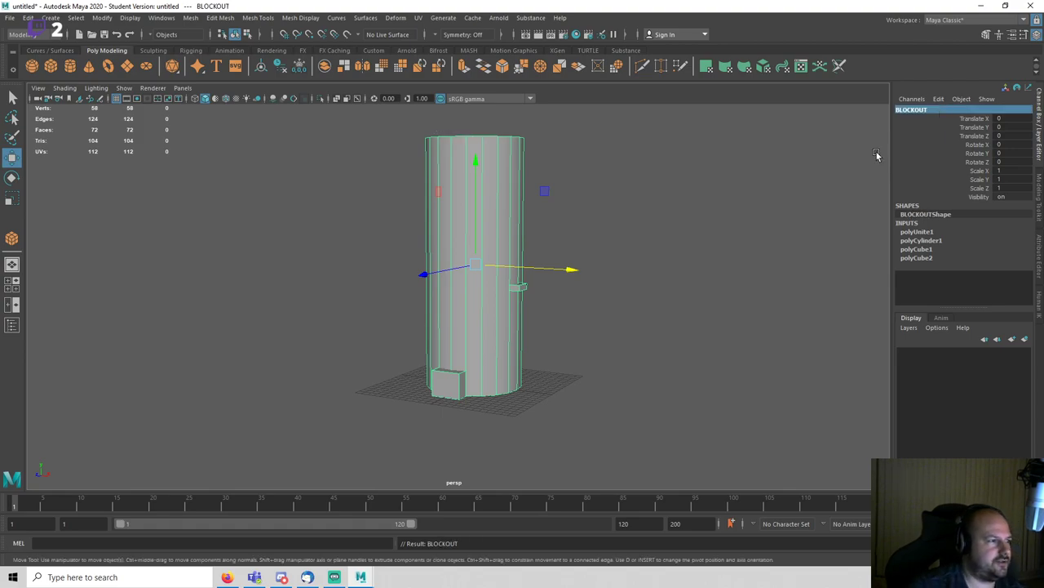
Step: Delete the construction history of the BLOCKOUT mesh and hide the mesh
left_click(563, 276)
key("ctrl+z")
left_click_drag(556, 291, 580, 307, "alt")
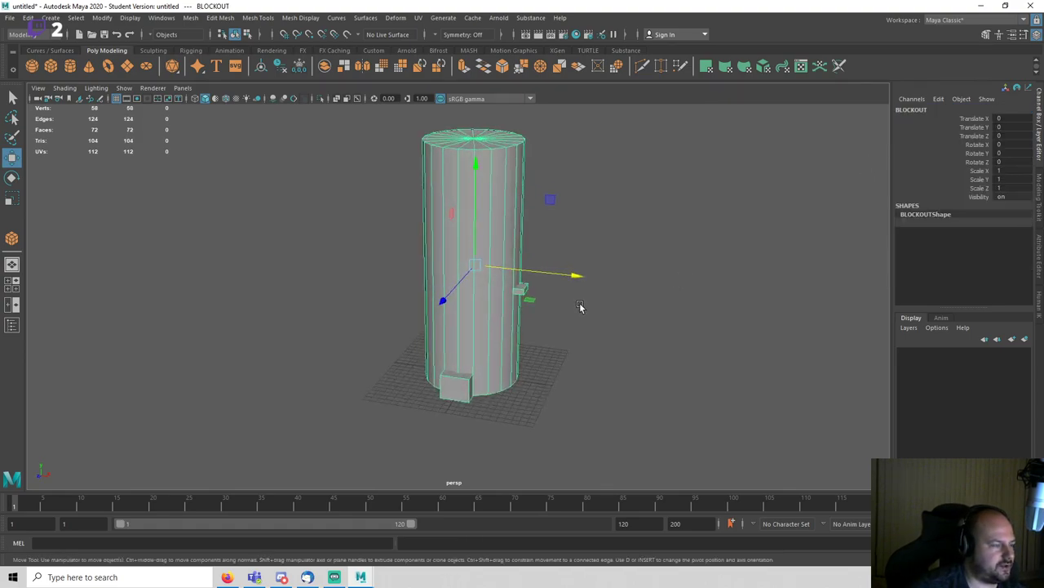
key("ctrl+h")
key("ctrl+o")
key("Escape")
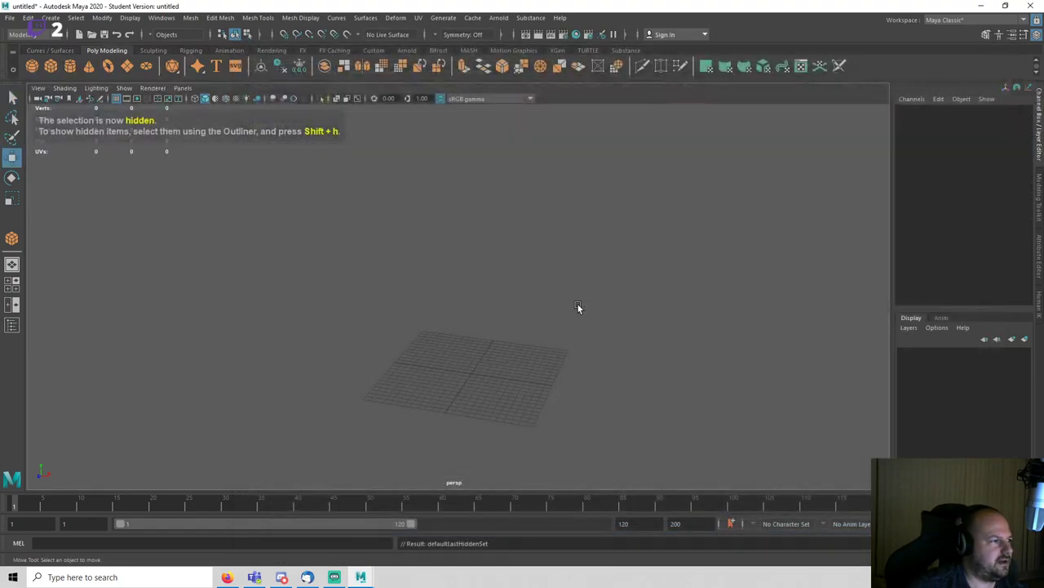
scroll(580, 305, "up", 2)
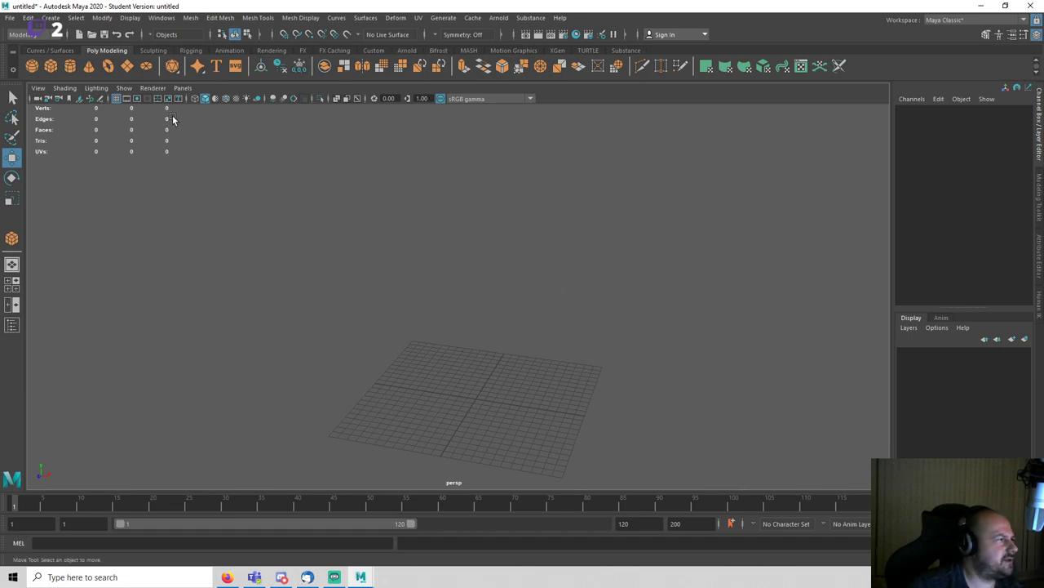
Step: In the top view, draw an EP curve that starts at the origin and spirals outward through eight edit points
key("space")
left_click_drag(462, 256, 404, 255)
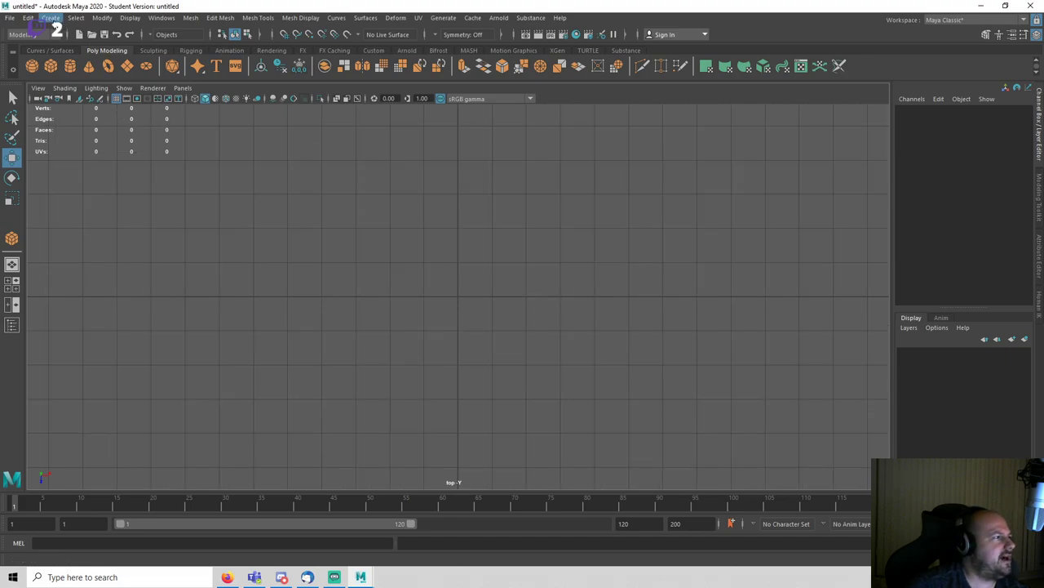
left_click(50, 17)
mouse_move(103, 99)
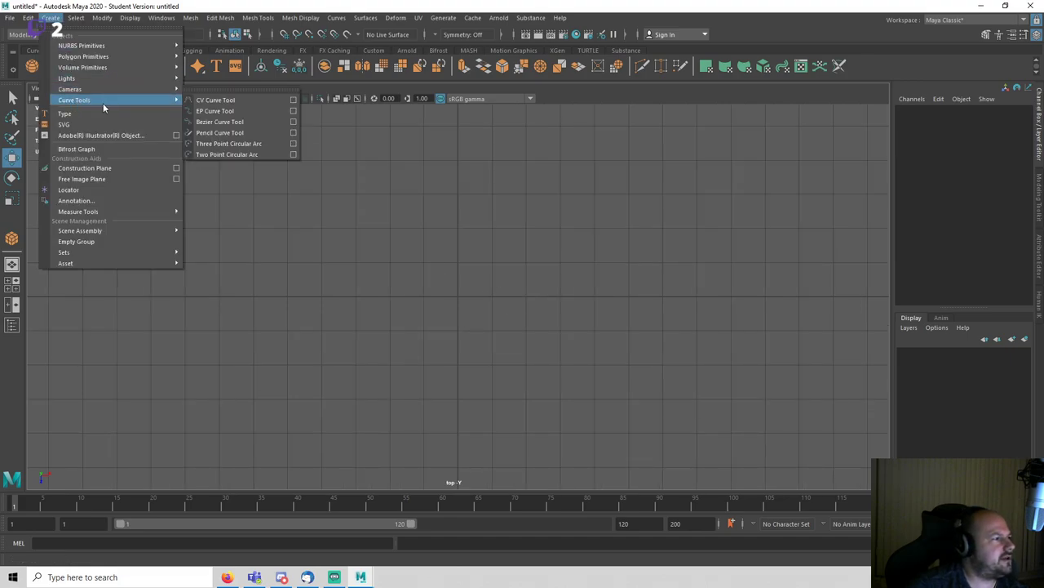
left_click(254, 111)
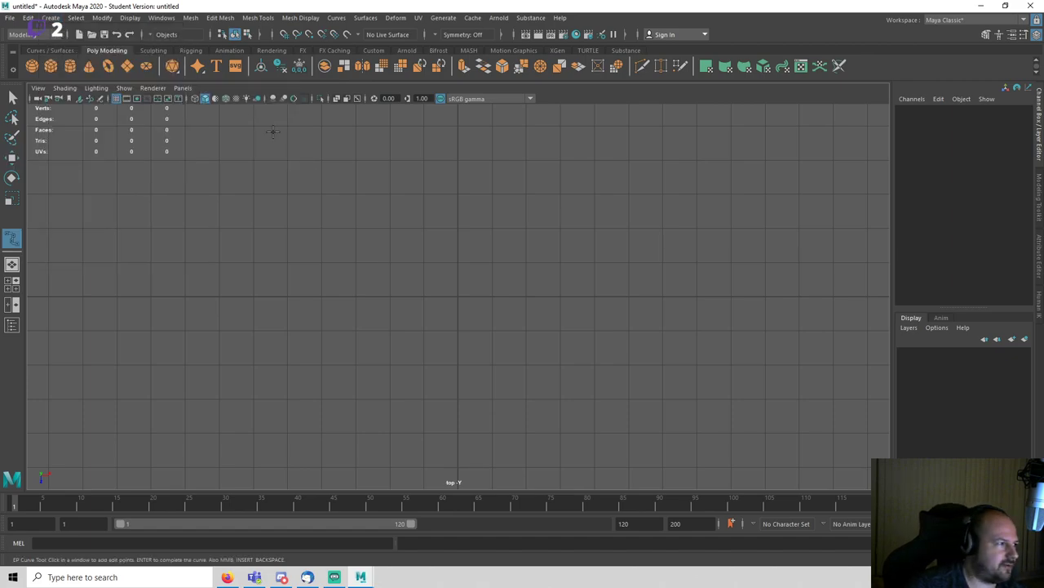
left_click(457, 296)
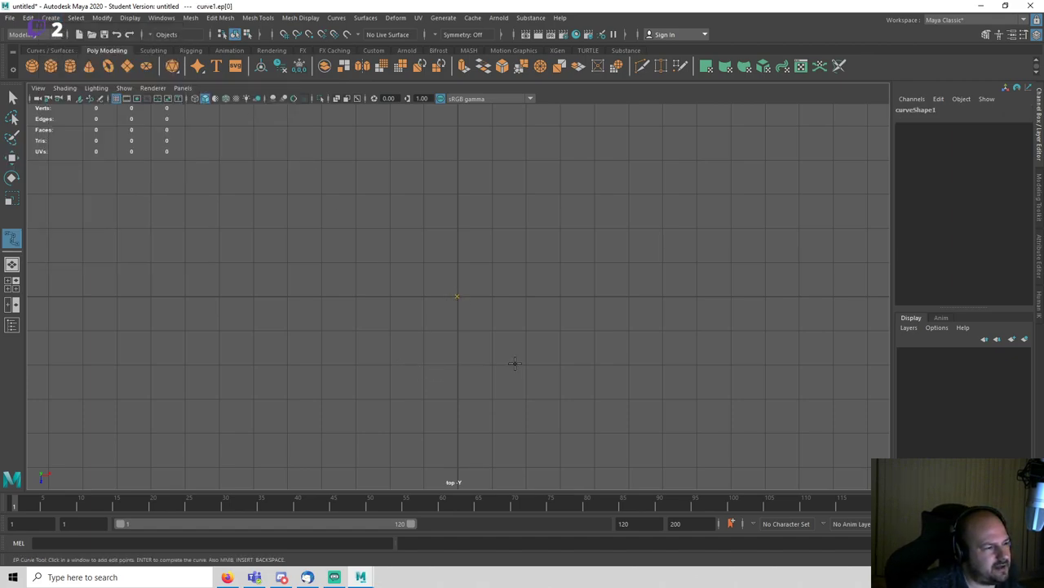
left_click(530, 363)
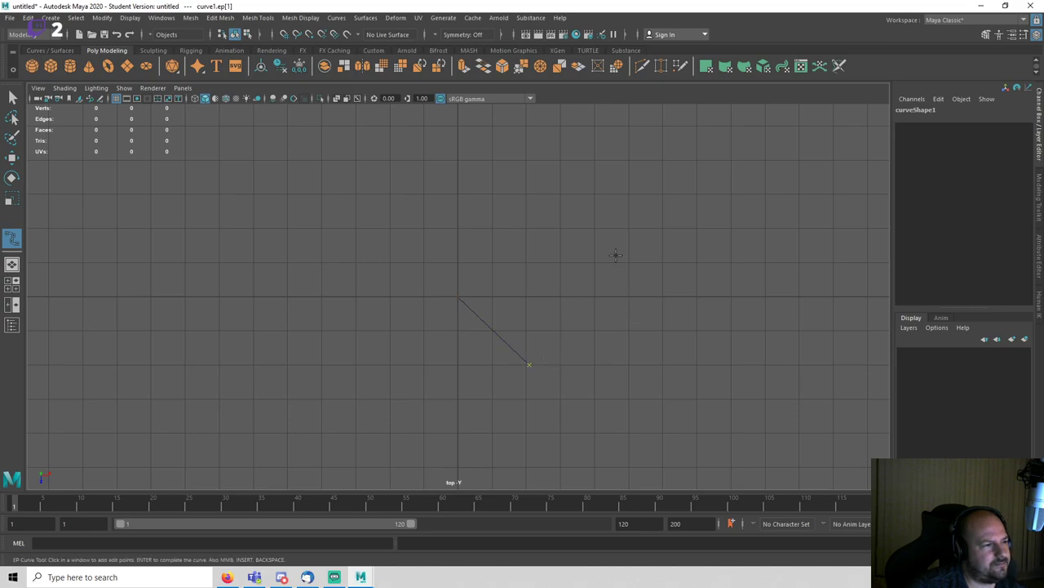
left_click_drag(616, 255, 609, 239)
left_click_drag(602, 291, 597, 294)
mouse_move(523, 191)
left_mouse_down()
mouse_move(492, 190)
mouse_move(524, 192)
left_mouse_up()
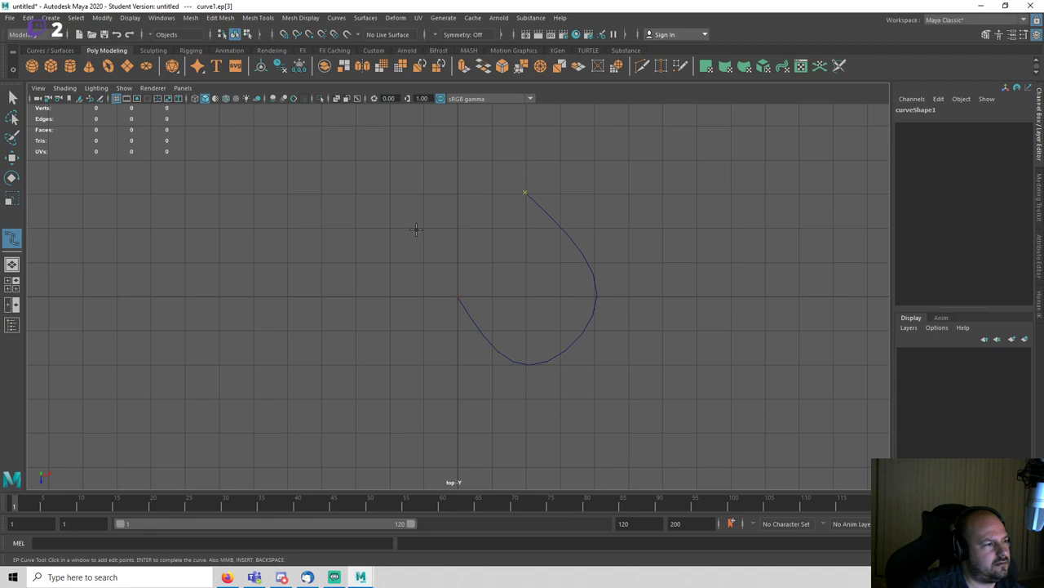
left_click_drag(415, 229, 402, 253)
left_click_drag(406, 369, 435, 398)
left_click_drag(543, 421, 602, 429)
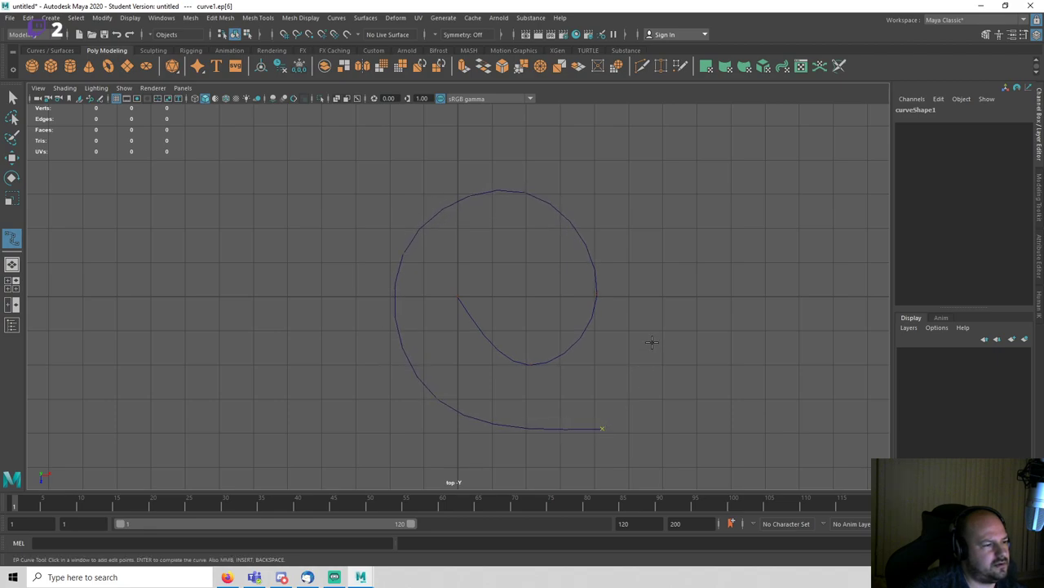
left_click_drag(652, 341, 680, 319)
key("Return")
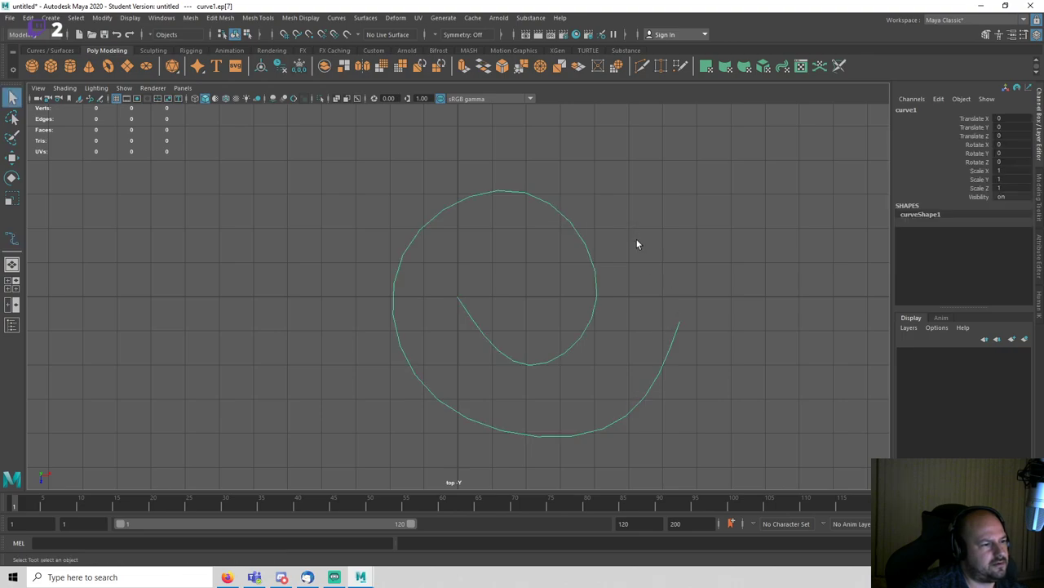
Step: In the perspective view, raise all of the spiral curve's control vertices except the first one slightly above the grid
key("space")
key("space")
key("f")
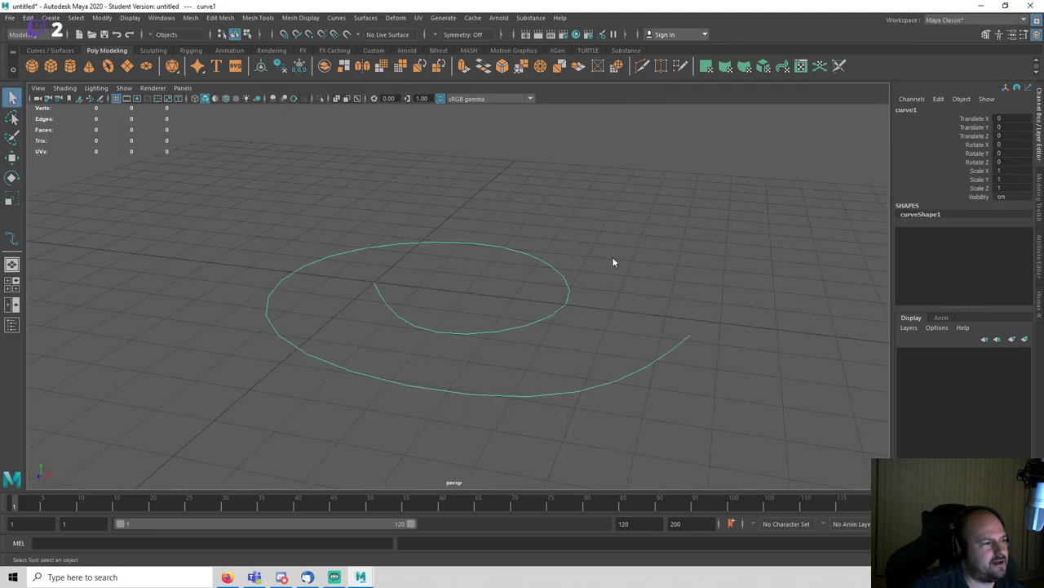
left_click(543, 226)
left_click_drag(544, 226, 434, 331, "alt")
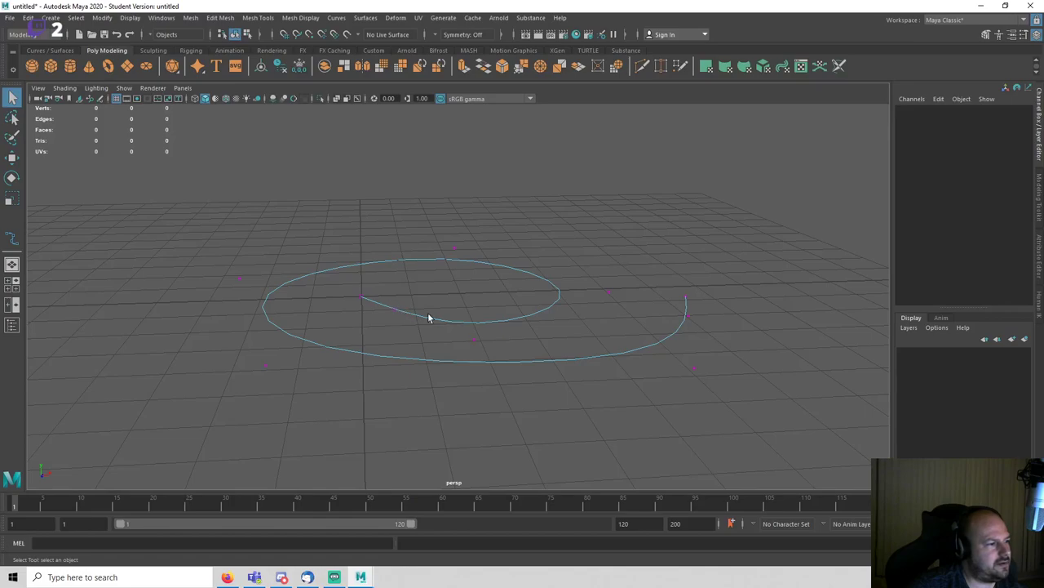
left_click(474, 339)
left_click_drag(508, 351, 387, 323, "alt")
left_click_drag(202, 189, 685, 407)
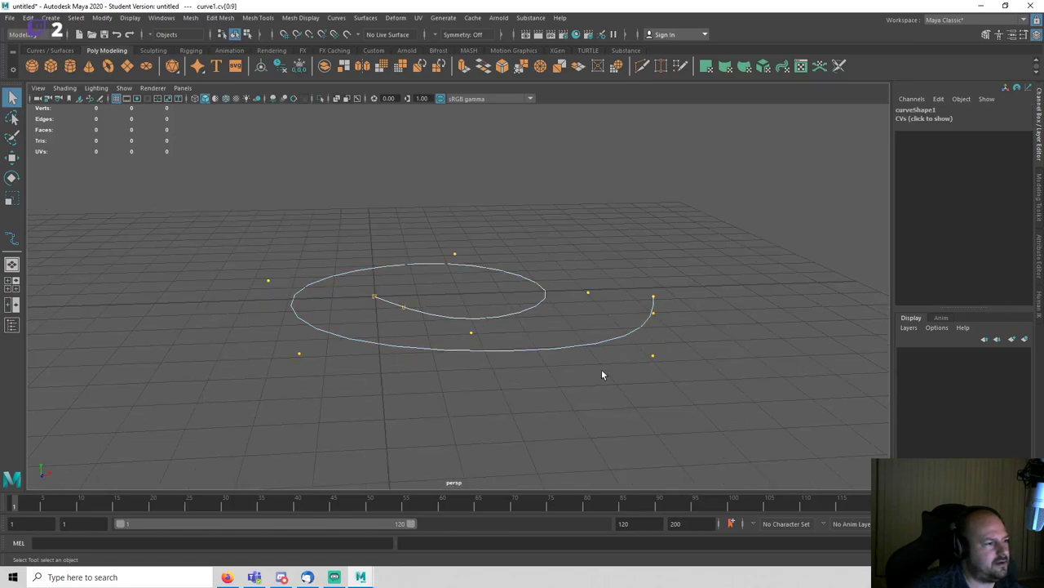
key("w")
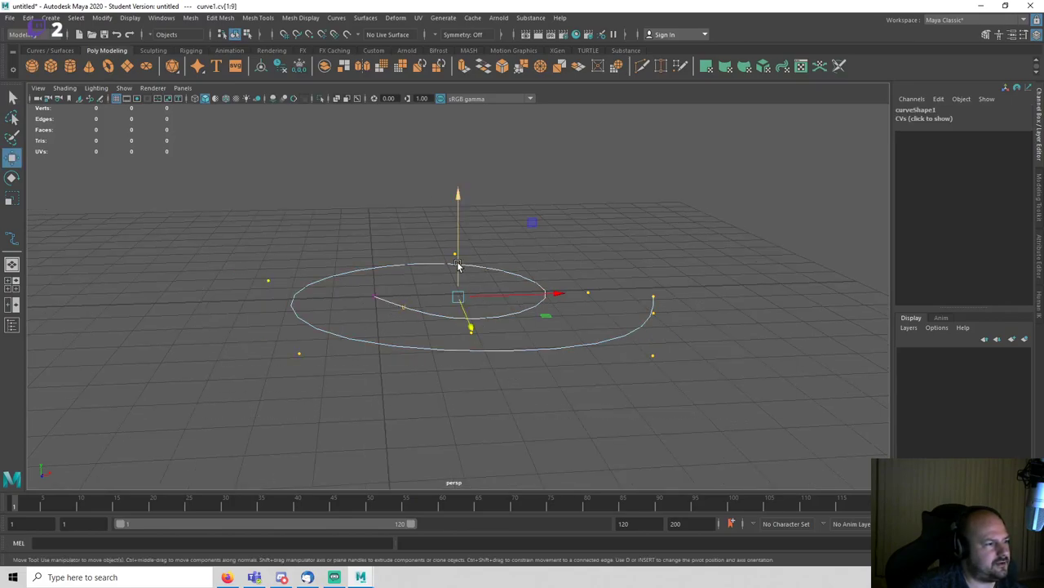
left_click_drag(459, 265, 457, 229)
key("q")
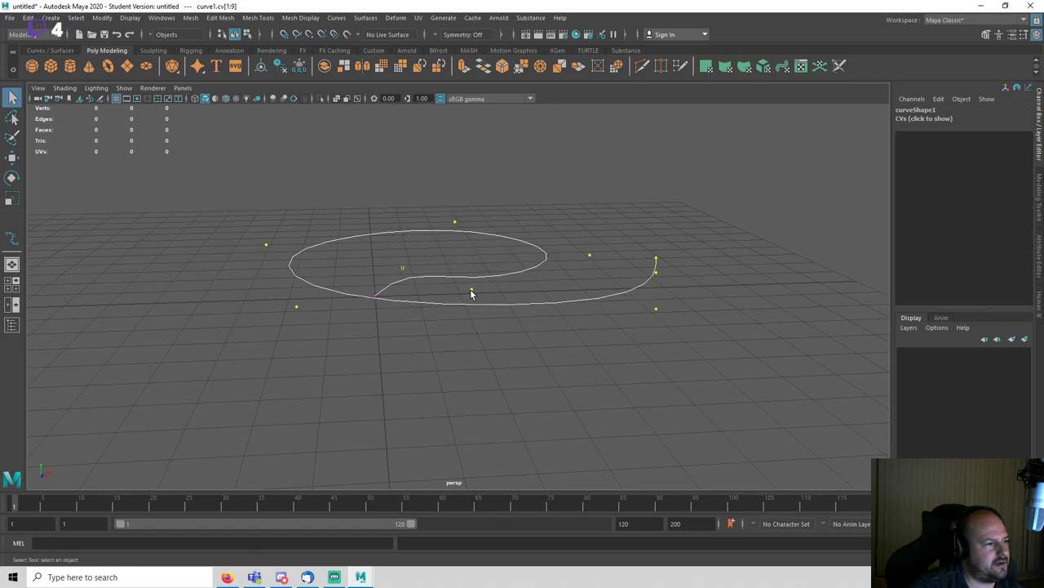
Step: Leave out the curve's third control vertex and raise all the vertices after it much higher
left_click(471, 292)
key("w")
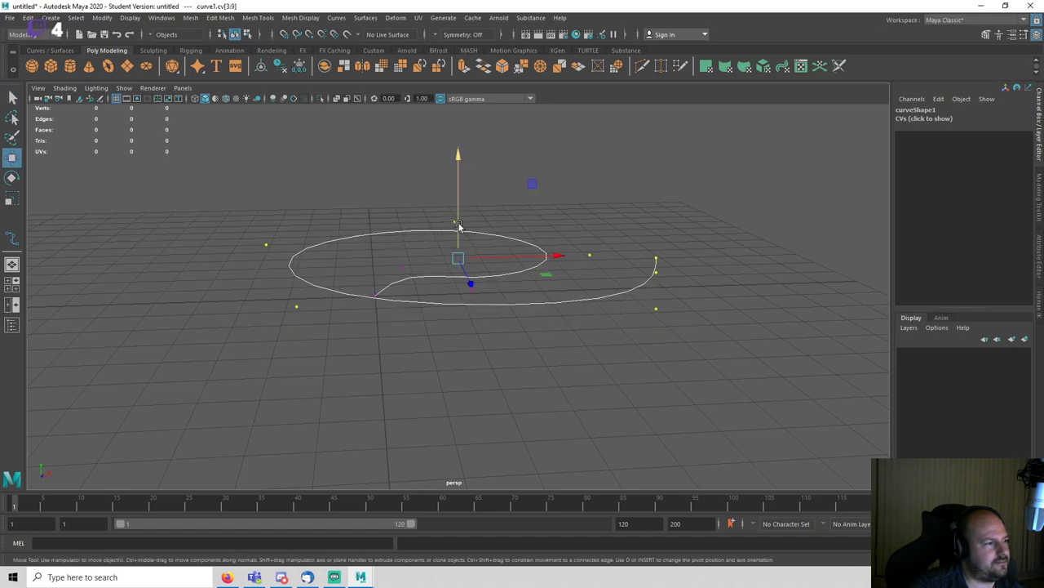
left_click_drag(459, 227, 420, 72)
middle_click_drag(470, 232, 489, 324, "alt")
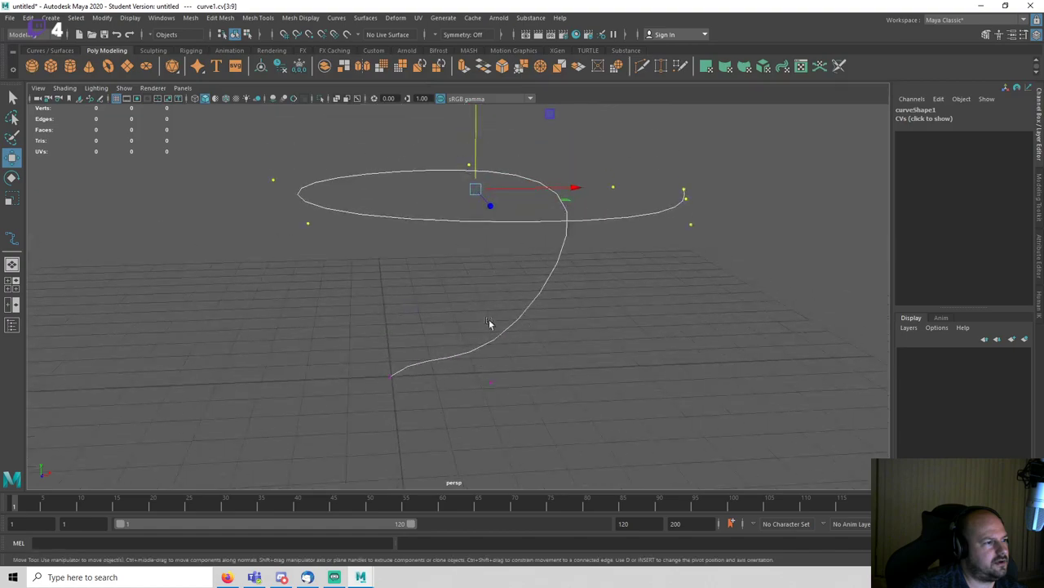
mouse_move(498, 381)
left_mouse_down("alt")
mouse_move(489, 361)
mouse_move(506, 394)
left_mouse_up("alt")
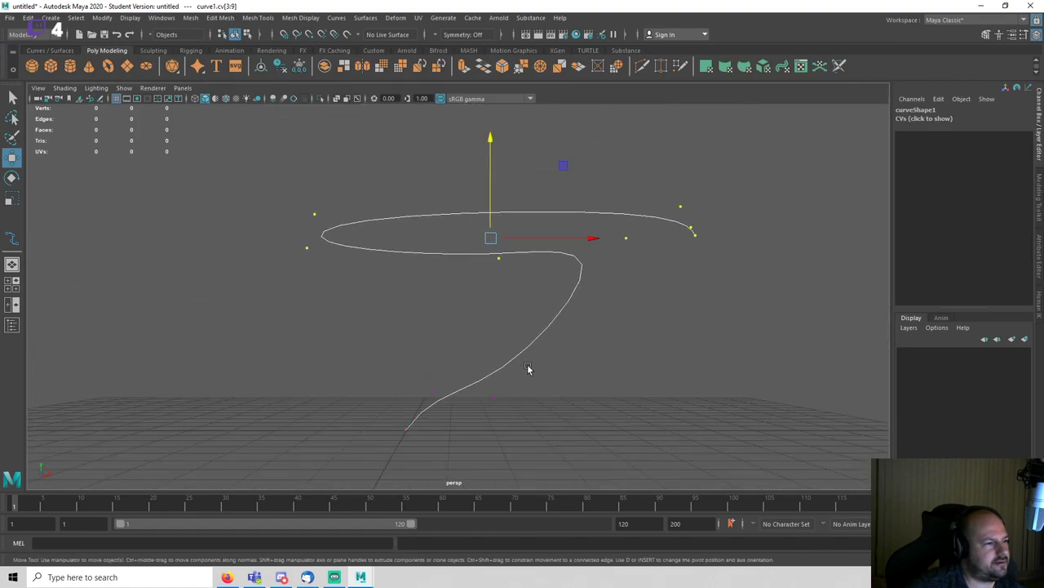
Step: Raise the curve's third control vertex to even out the climb of its lower part
left_click(490, 382)
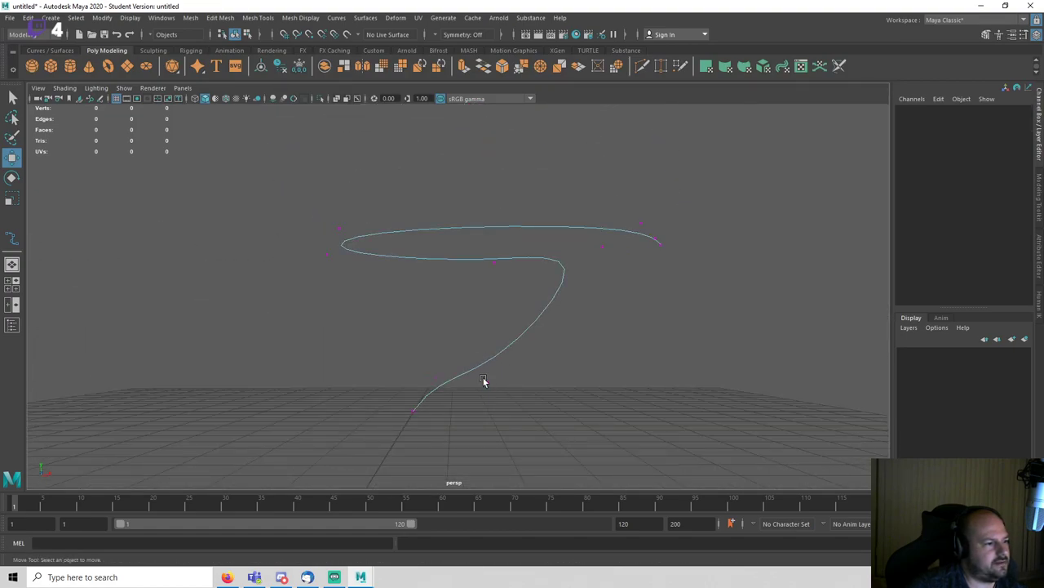
left_click(487, 381)
left_click_drag(489, 352, 488, 316)
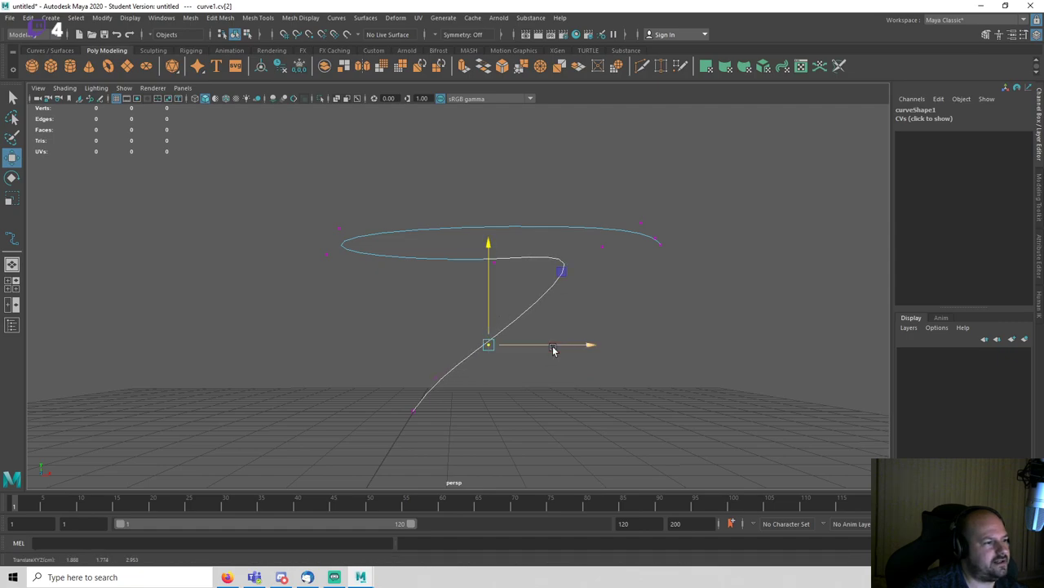
Step: Pull the spiral curve's third, fourth and fifth control vertices inward to tighten its first loop
left_click_drag(552, 347, 529, 346)
left_click_drag(570, 293, 593, 335, "alt")
left_click(600, 277)
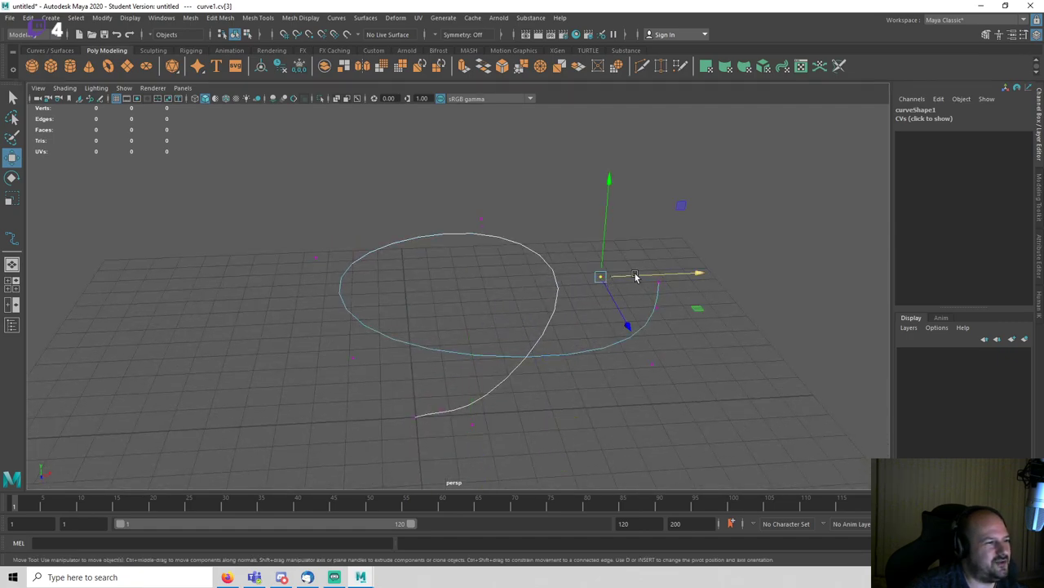
left_click_drag(636, 278, 572, 282)
left_click(479, 217)
left_click_drag(504, 235, 595, 275, "alt")
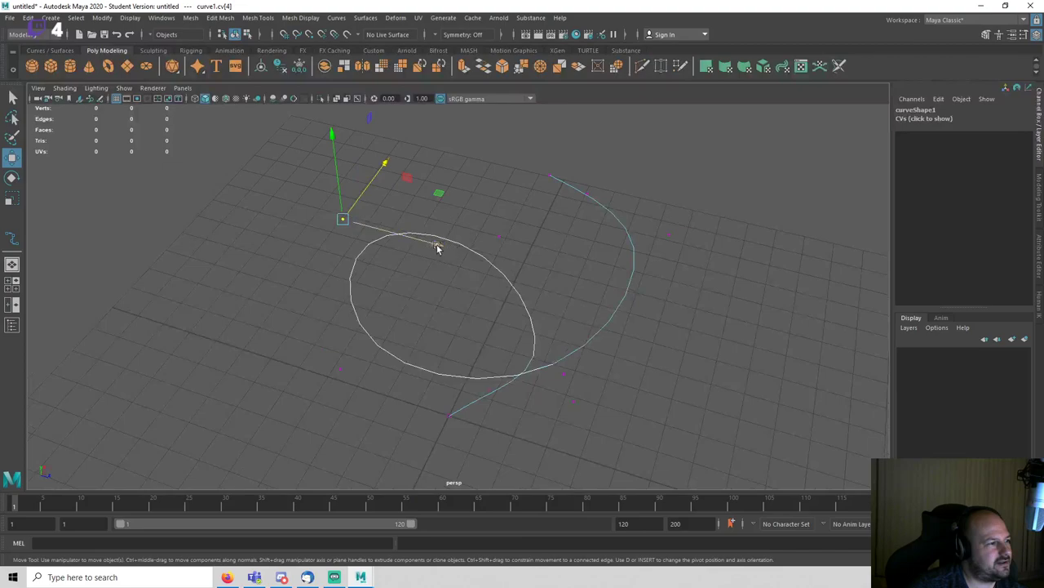
left_click_drag(439, 247, 502, 273)
Step: Move the curve's sixth control vertex slightly inward, toward the middle of the loop
mouse_move(414, 395)
left_mouse_down("alt")
mouse_move(333, 359)
mouse_move(329, 385)
left_mouse_up("alt")
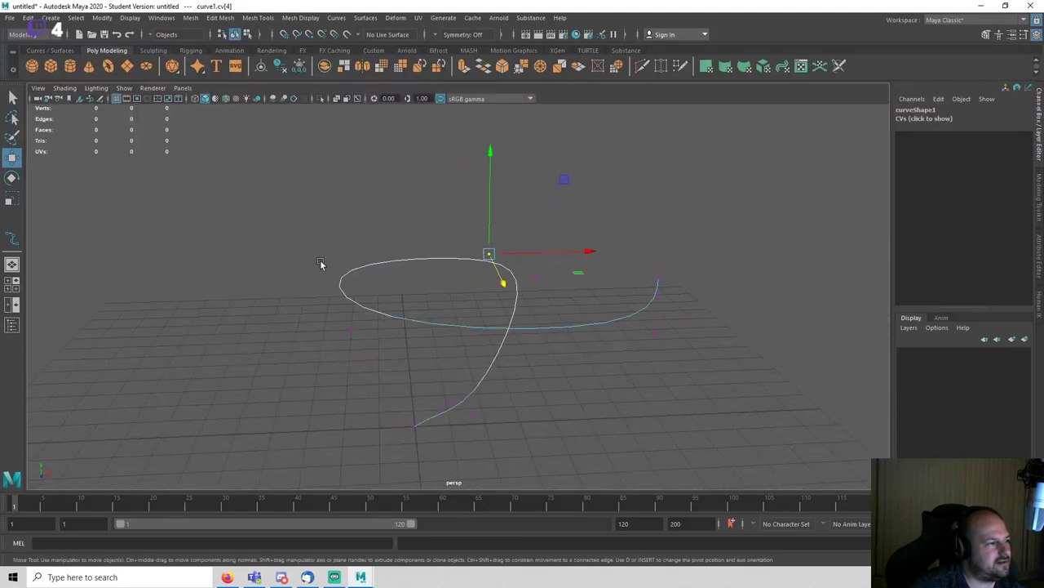
left_click_drag(303, 226, 324, 261)
left_click_drag(349, 299, 363, 391, "alt")
left_click_drag(289, 221, 317, 253)
left_click_drag(384, 303, 413, 362, "alt")
Step: Raise the control vertices at the curve's outer end much higher so its upper part climbs steeply
key("q")
left_click_drag(368, 310, 362, 325, "alt")
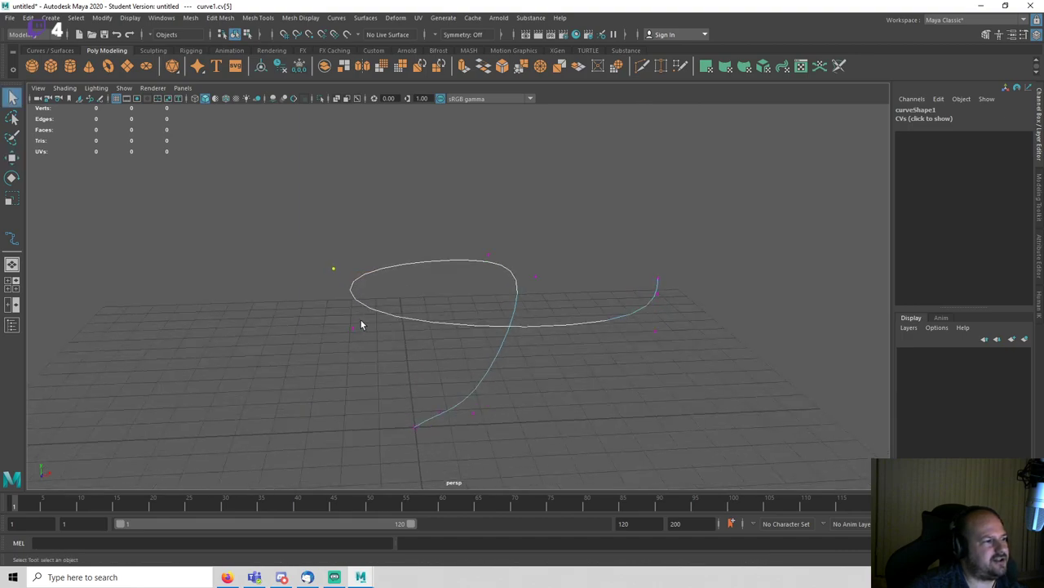
left_click_drag(706, 375, 616, 382, "alt")
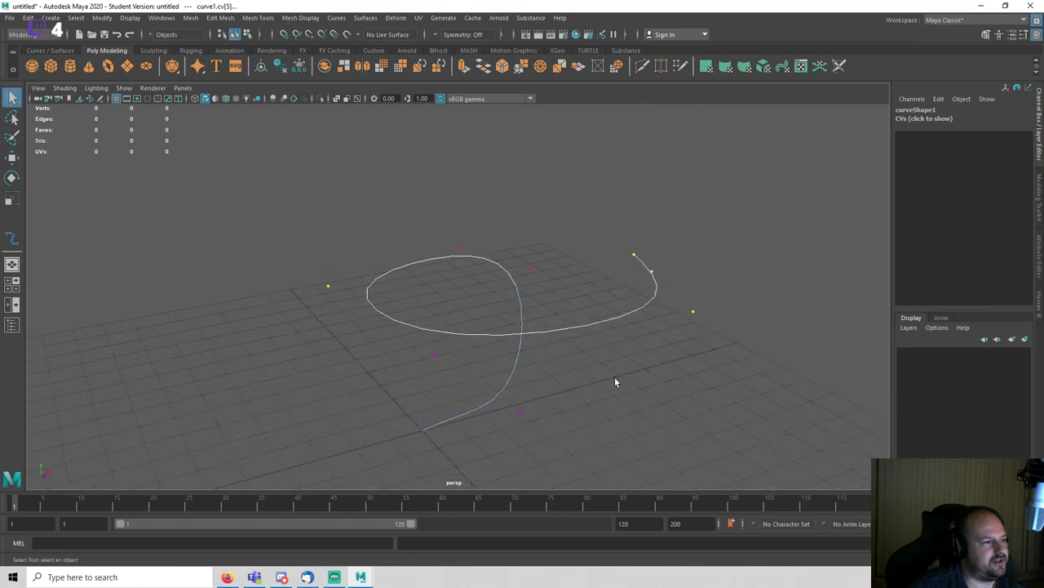
left_click_drag(410, 350, 438, 353, "alt")
key("w")
left_click_drag(499, 270, 520, 117)
left_click_drag(534, 336, 667, 353, "alt")
Step: Adjust the height of the curve's last three control vertices and pull them inward over the lower loop
left_click_drag(609, 224, 605, 311)
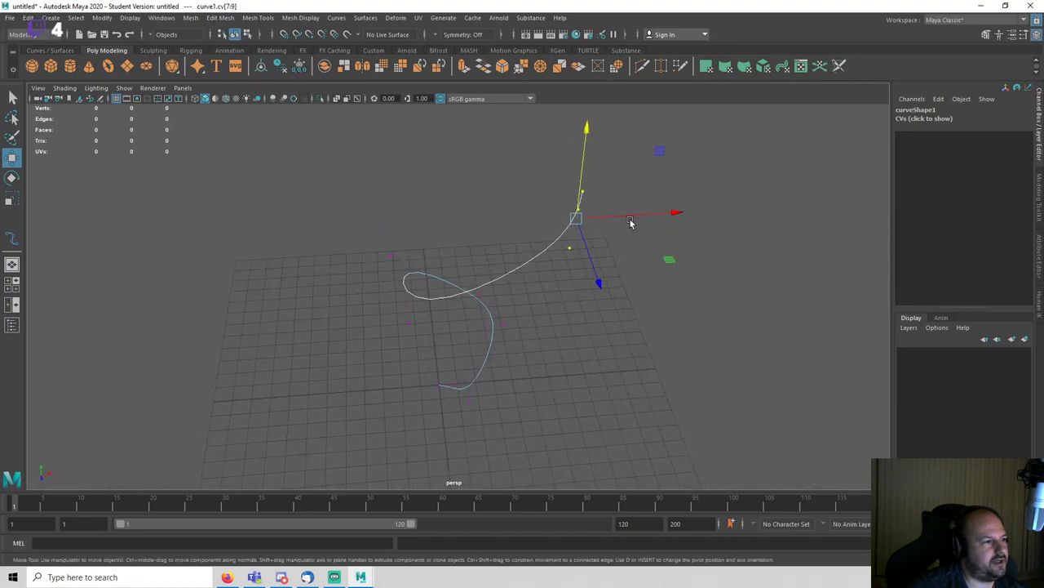
left_click_drag(630, 219, 535, 222)
left_click(597, 408)
left_click_drag(597, 415, 565, 316, "alt")
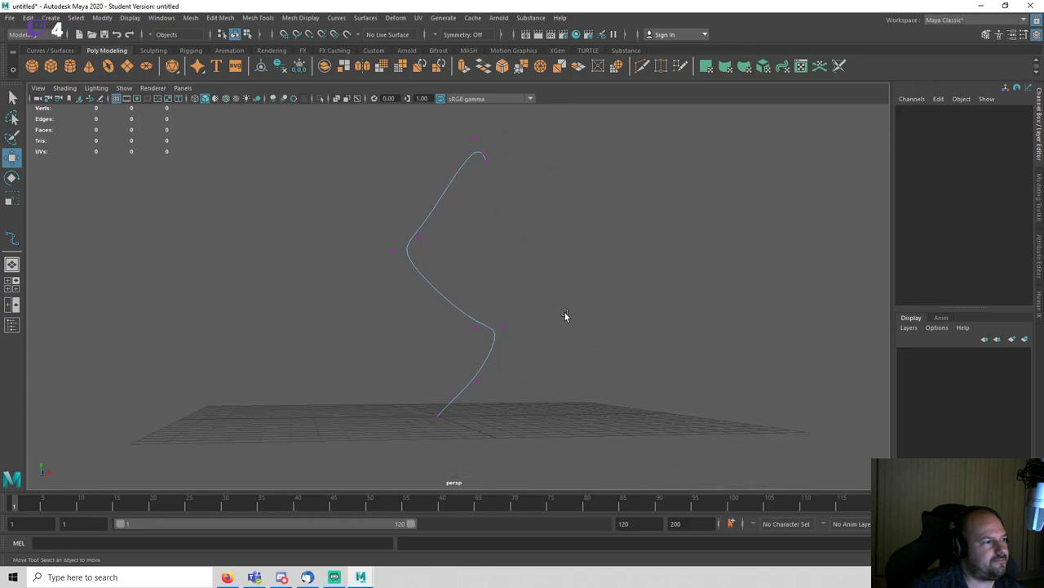
Step: Raise a control vertex midway along the spiral curve slightly to smooth the climb
left_click(419, 239)
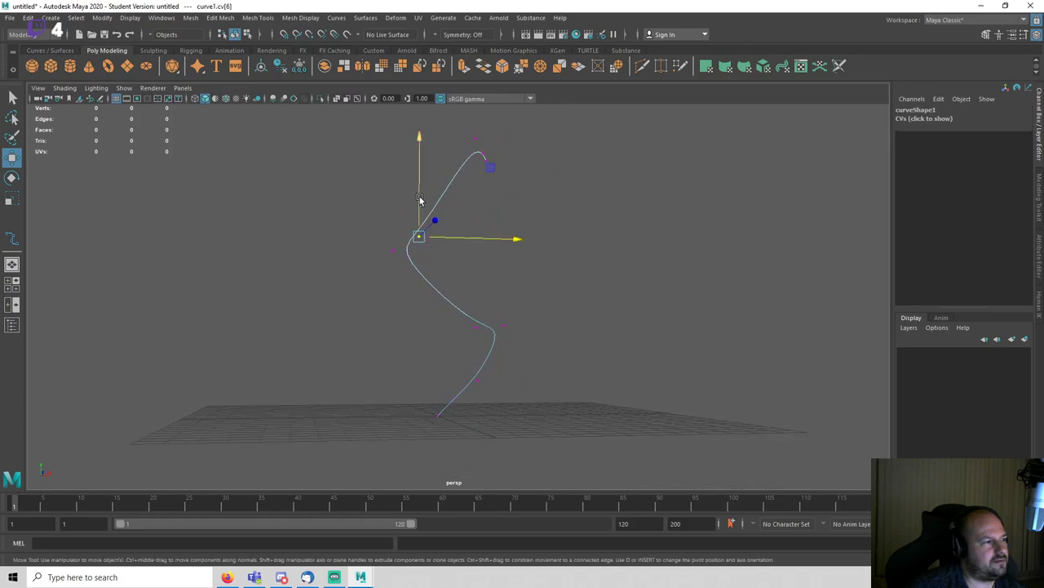
left_click(466, 226)
left_click_drag(466, 226, 555, 322, "alt")
key("q")
left_click(483, 330)
key("w")
left_click_drag(487, 287, 490, 261)
left_click(568, 351)
left_click_drag(568, 351, 490, 310, "alt")
Step: Lower the curve's eighth control vertex and raise its last one so the top end points upward
left_click(409, 221)
left_click_drag(408, 193, 407, 216)
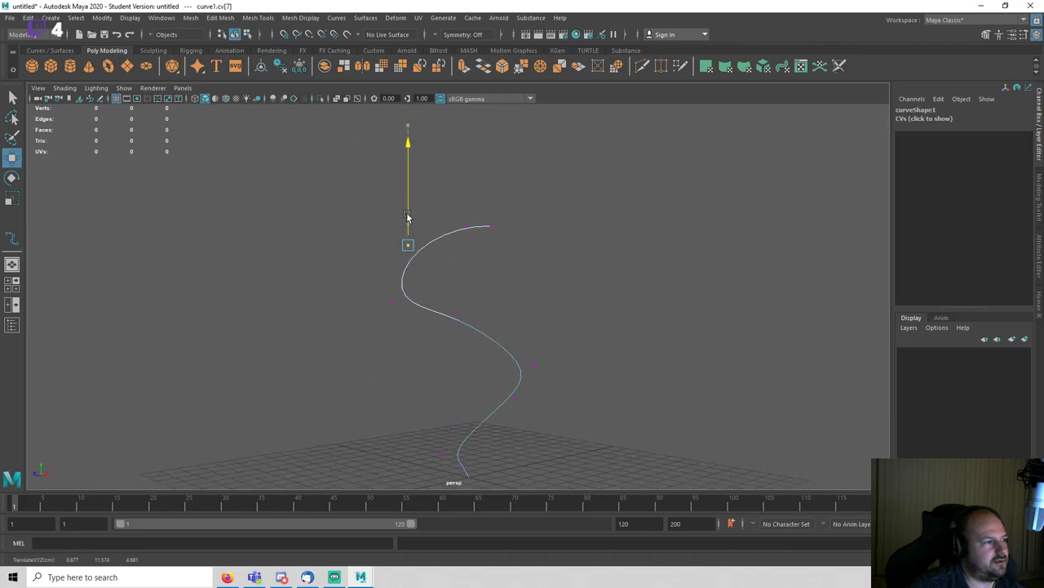
left_click(532, 253)
left_click(491, 227)
left_click_drag(490, 190, 488, 154)
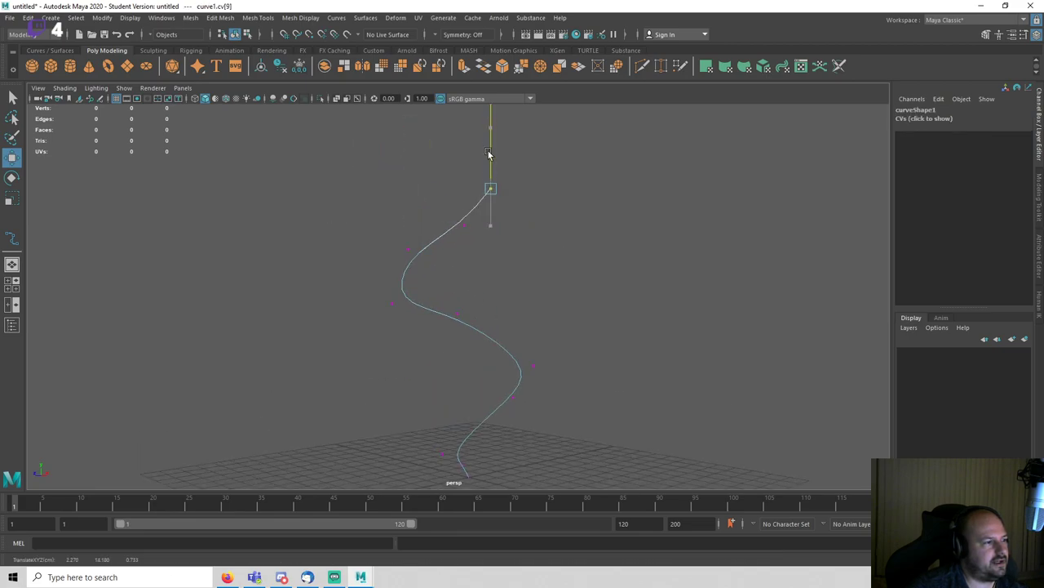
left_click(625, 343)
Step: Looking down on the spiral, shift the curve's eighth control vertex horizontally to round the upper bend
left_click_drag(625, 342, 694, 416, "alt")
left_click(502, 243)
scroll(562, 306, "up", 2)
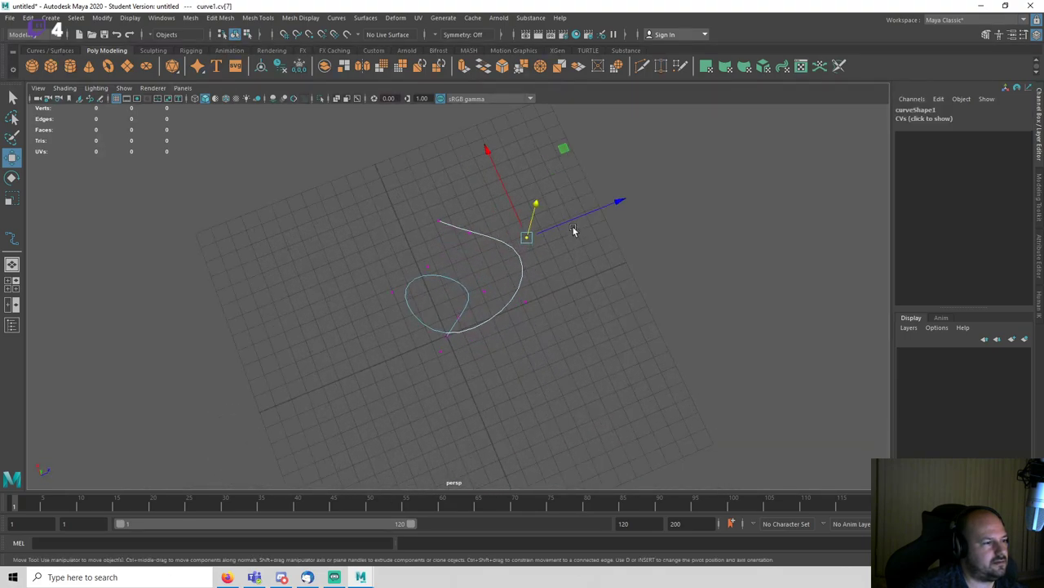
left_click_drag(573, 227, 543, 210)
left_click(527, 302)
left_click(639, 399)
left_click_drag(639, 399, 574, 411, "alt")
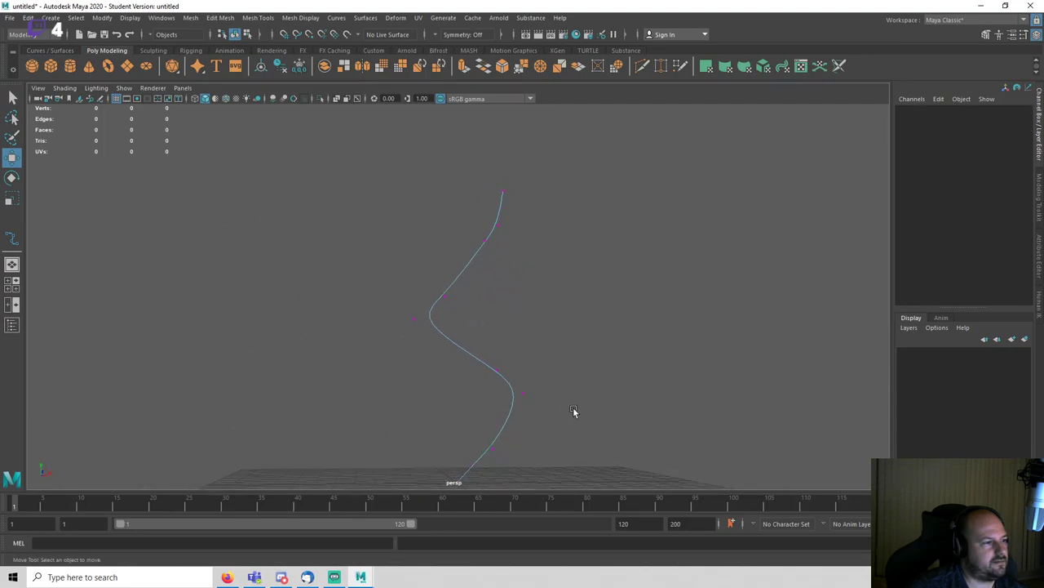
Step: Return the curve to object mode, check its shape from several sides and leave it deselected
right_click_drag(574, 412, 646, 193)
scroll(625, 263, "down", 4)
left_click(624, 268)
left_click_drag(623, 268, 599, 355, "alt")
middle_click_drag(599, 356, 625, 294, "alt")
scroll(627, 290, "up", 4)
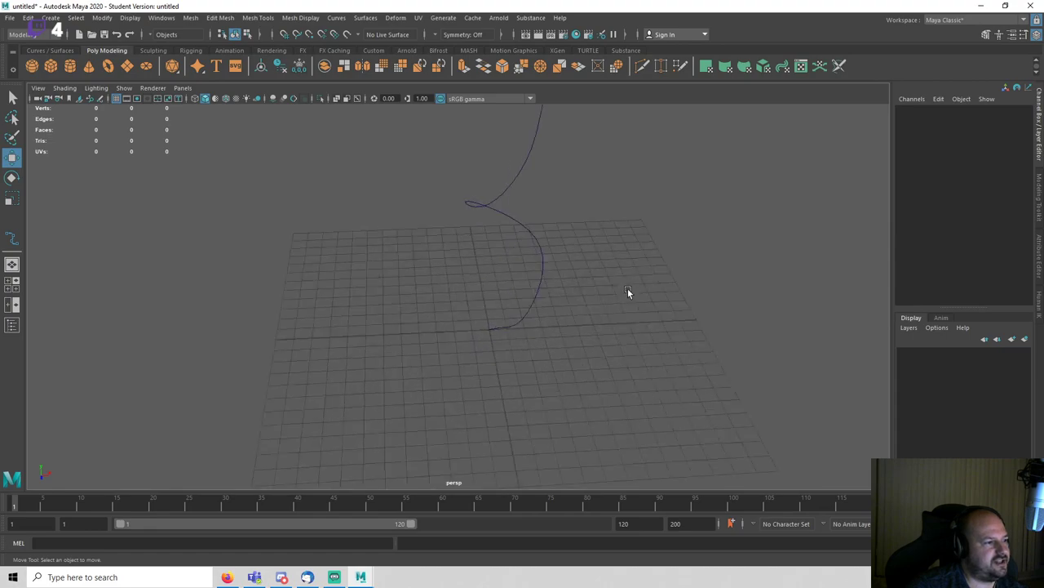
left_click_drag(628, 291, 645, 335, "alt")
left_click(581, 331)
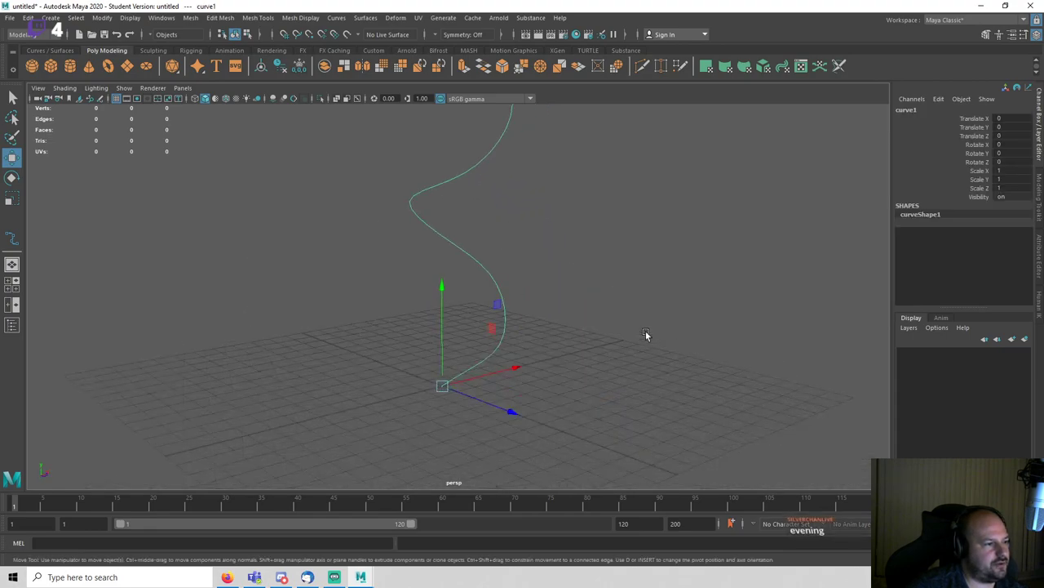
left_click(645, 334)
Step: Create a flat polygon cylinder of about 1.79 radius and 0.26 height, and set its Translate X, Y and Z to 0
left_click(72, 68)
left_click_drag(462, 403, 526, 277, "alt")
left_click_drag(462, 243, 499, 237)
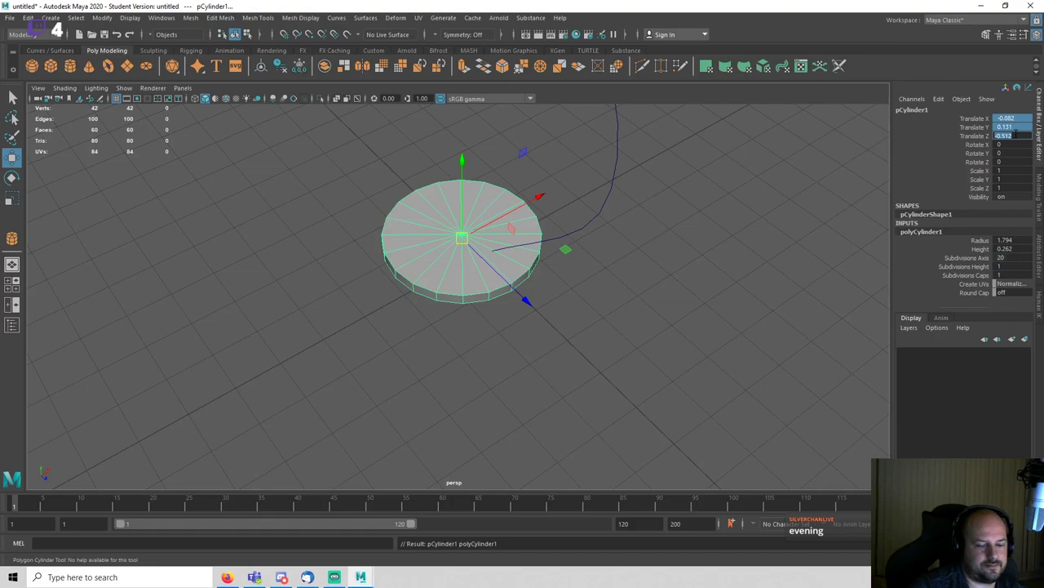
type("0")
key("Return")
left_click(643, 410)
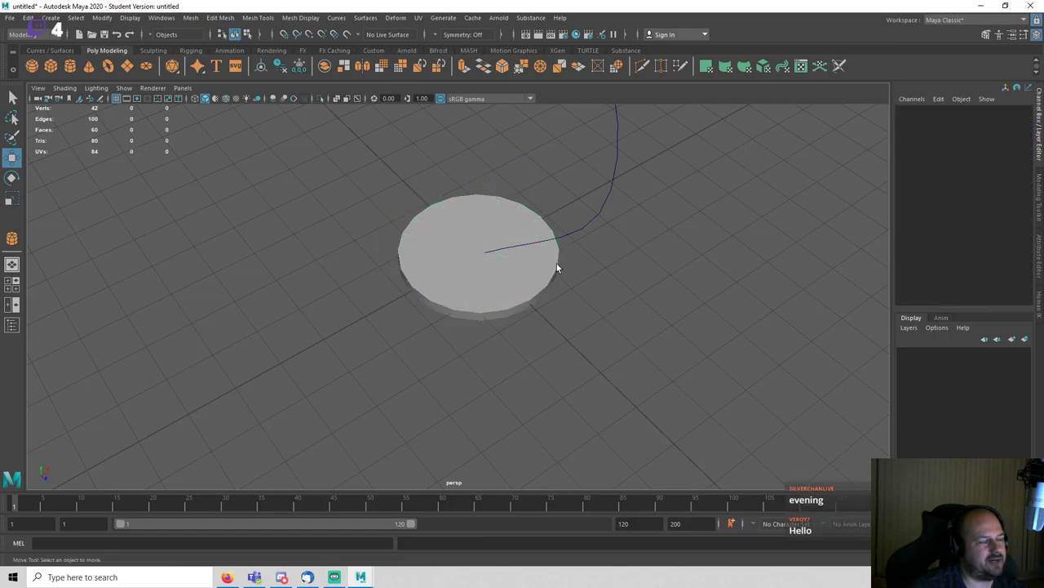
Step: Examine how the flat cylinder sits at the start of the spiral curve
left_click(493, 281)
key("f")
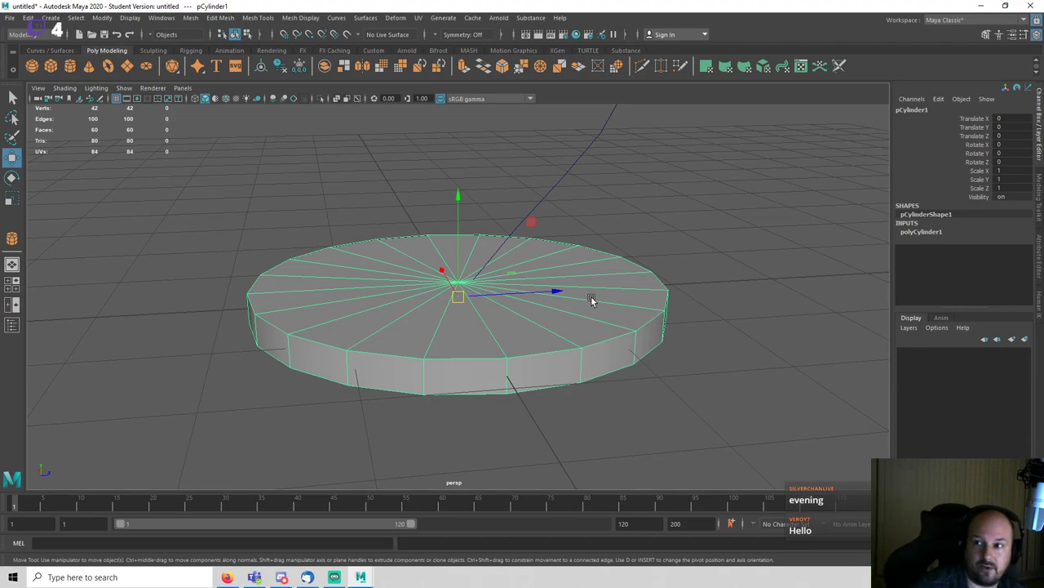
left_click_drag(514, 293, 469, 304, "alt")
key("q")
scroll(604, 285, "down", 10)
left_click(609, 299)
scroll(463, 304, "up", 3)
scroll(463, 303, "up", 3)
Step: Delete the cylinder's side faces and bottom cap, keeping only the top disc
left_click(485, 314)
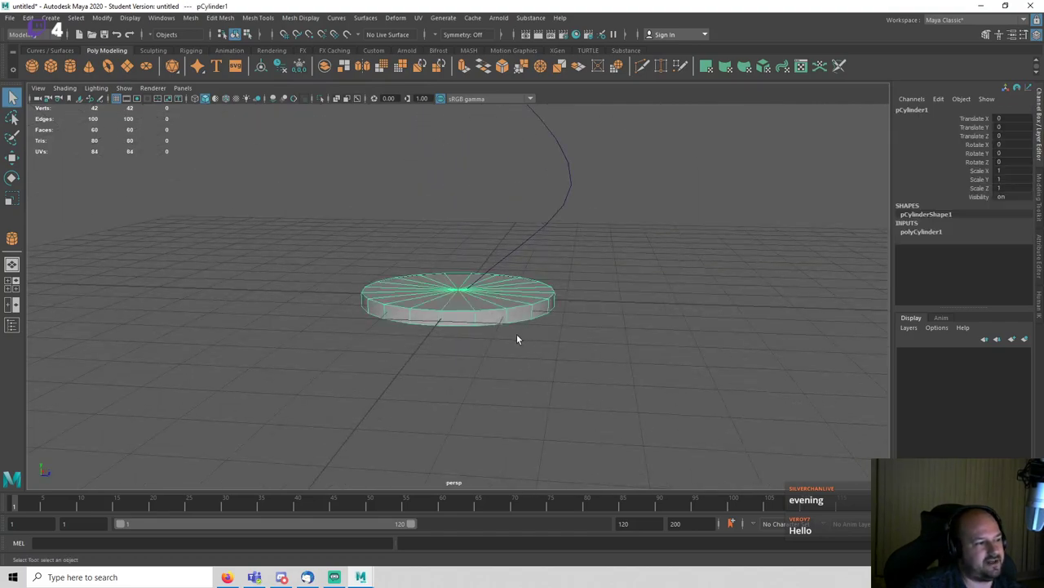
scroll(520, 328, "up", 4)
right_click_drag(521, 329, 522, 307)
double_click(510, 332)
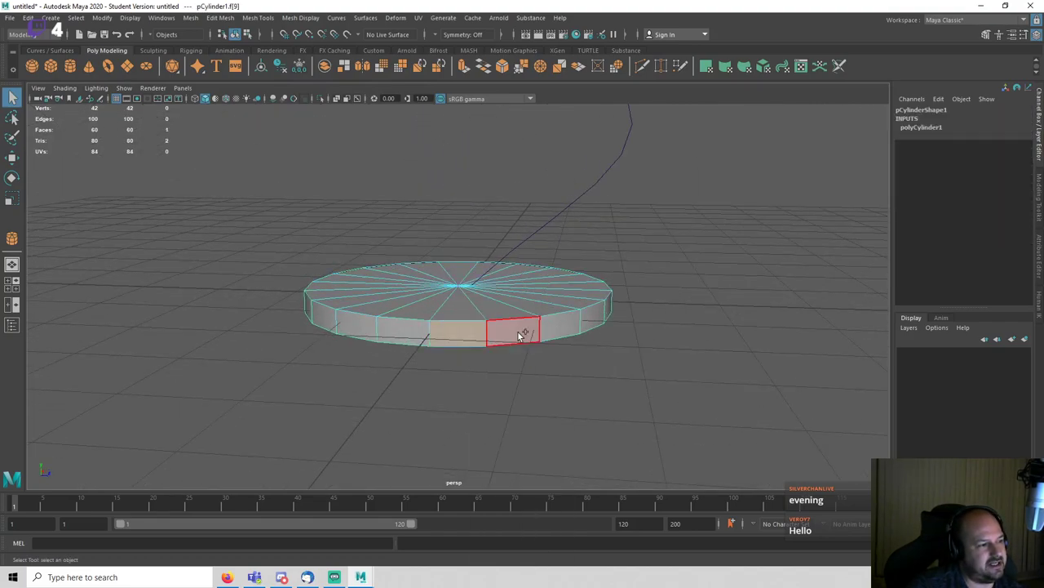
key("Delete")
double_click(545, 350)
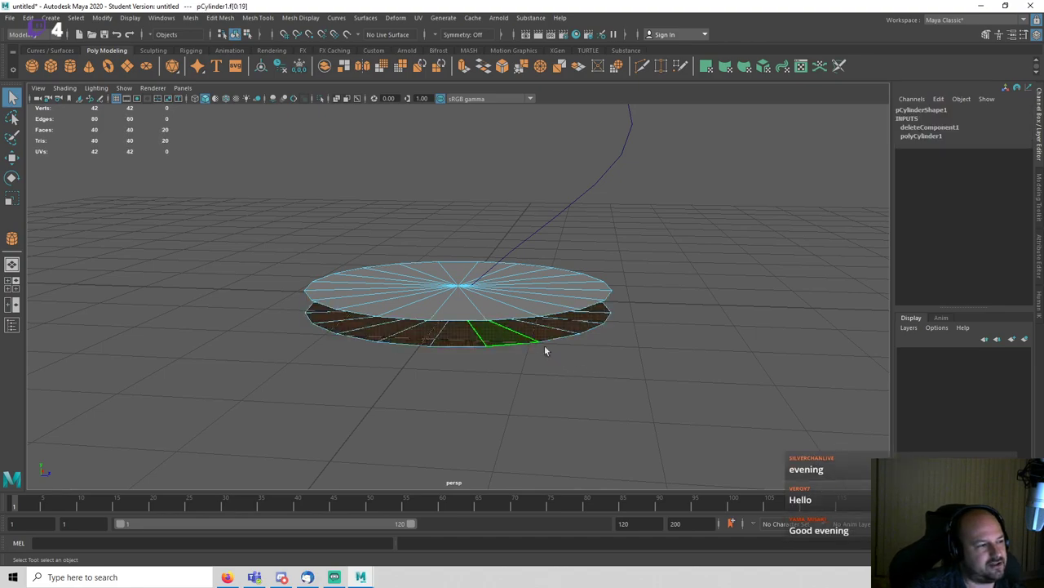
key("Delete")
Step: In object mode, lower the disc to a Translate Y of about -0.11 so it meets the curve's start
right_click_drag(561, 295, 557, 266)
key("w")
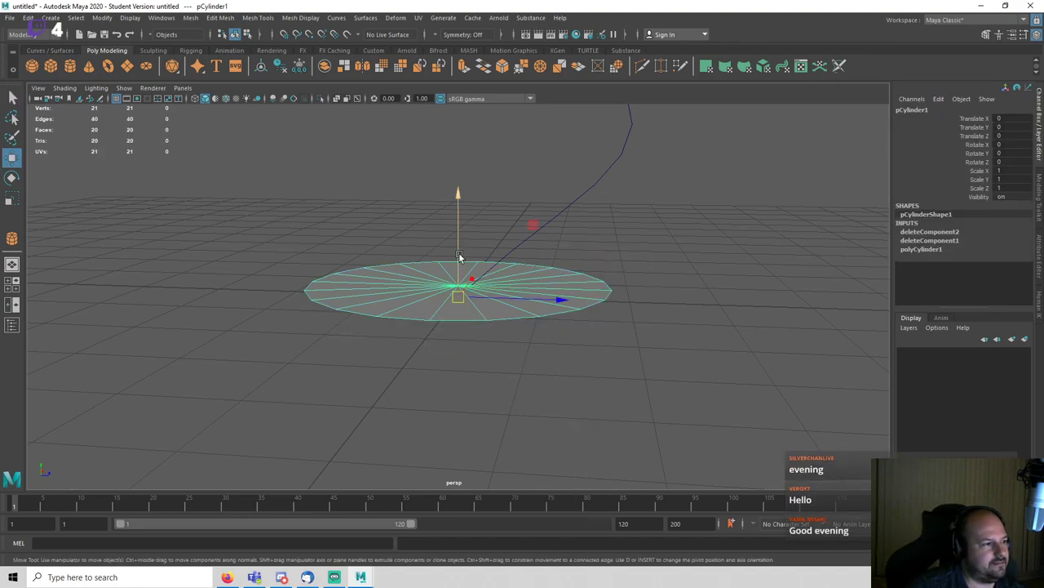
left_click_drag(458, 249, 455, 263)
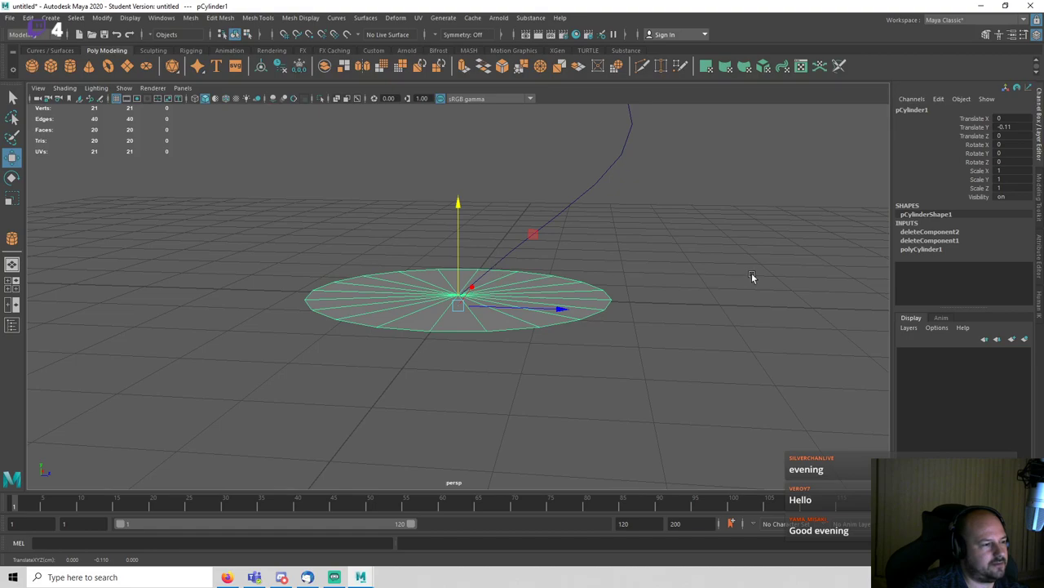
left_click(752, 272)
Step: Select all faces of the disc together with the spiral curve
left_click_drag(626, 282, 569, 277, "alt")
right_click_drag(568, 276, 565, 305)
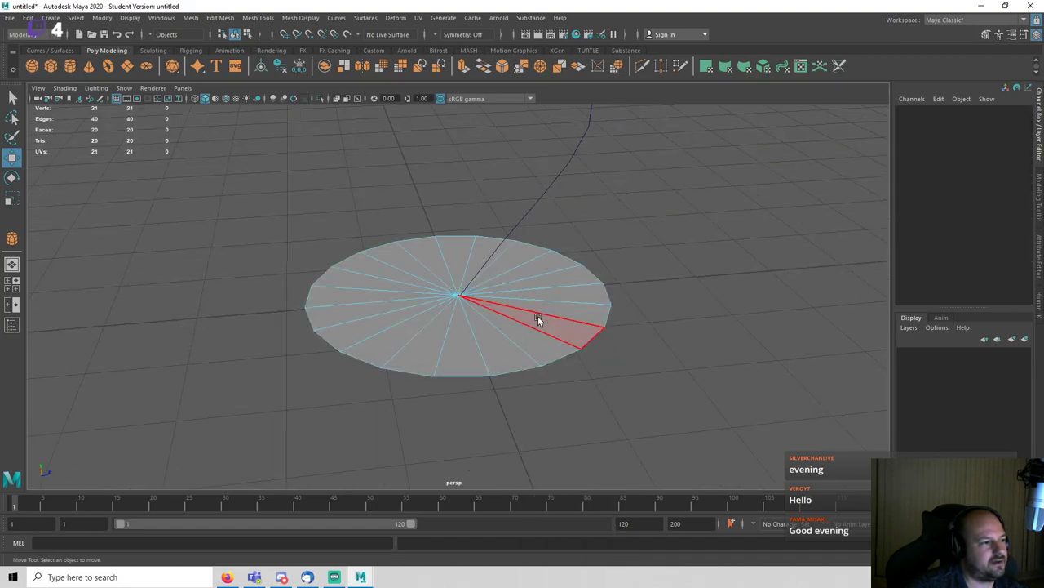
double_click(539, 336)
left_click(569, 165, "shift")
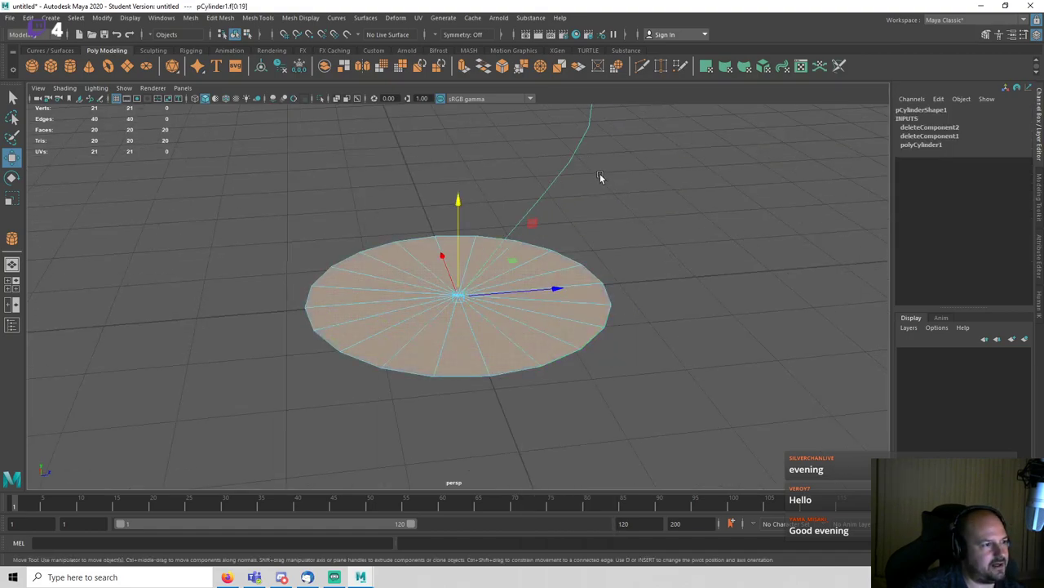
scroll(612, 196, "down", 5)
left_click_drag(634, 242, 631, 190, "alt")
middle_click_drag(632, 190, 590, 316, "alt")
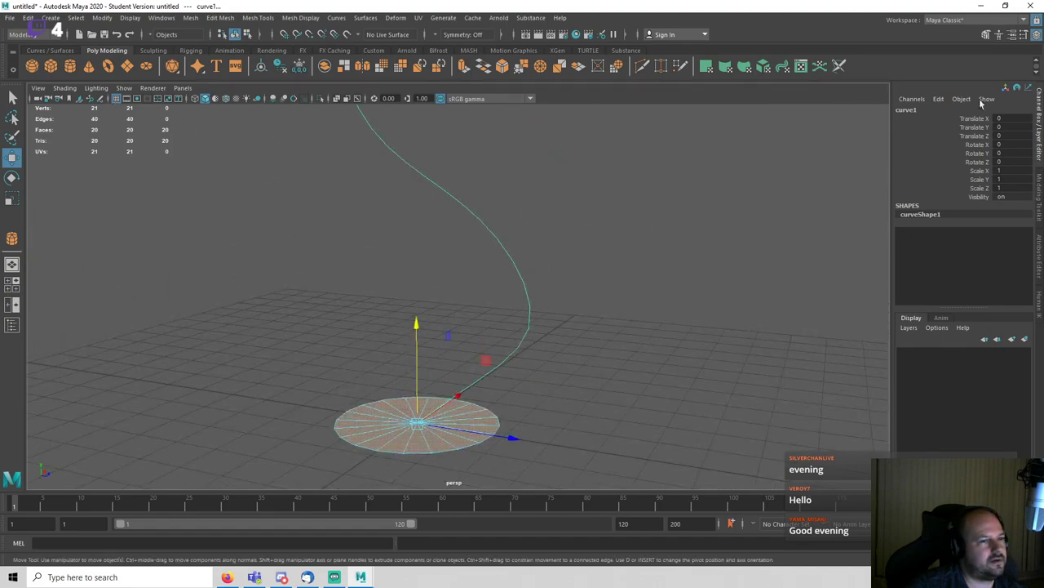
Step: Extrude the disc's faces along the spiral curve with 25 divisions
left_click(986, 34)
left_click(925, 360)
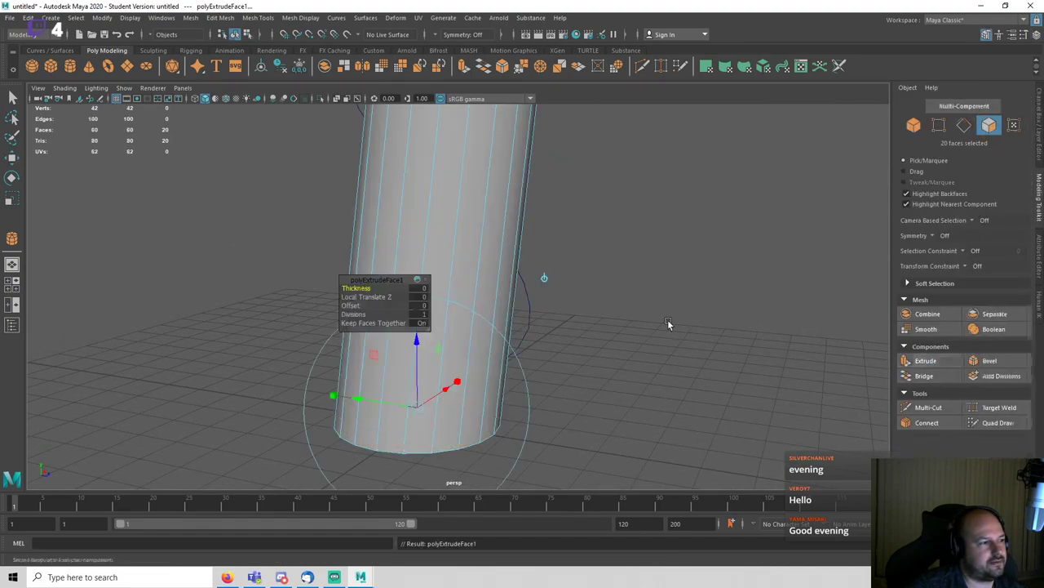
scroll(659, 336, "down", 8)
left_click_drag(643, 288, 586, 345, "alt")
scroll(584, 344, "up", 4)
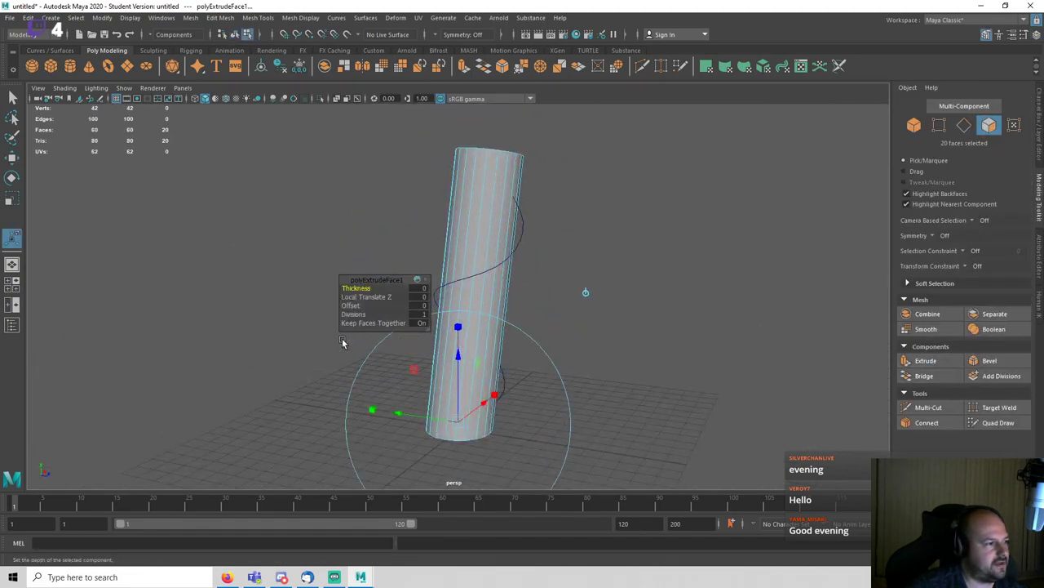
left_click_drag(353, 315, 528, 324)
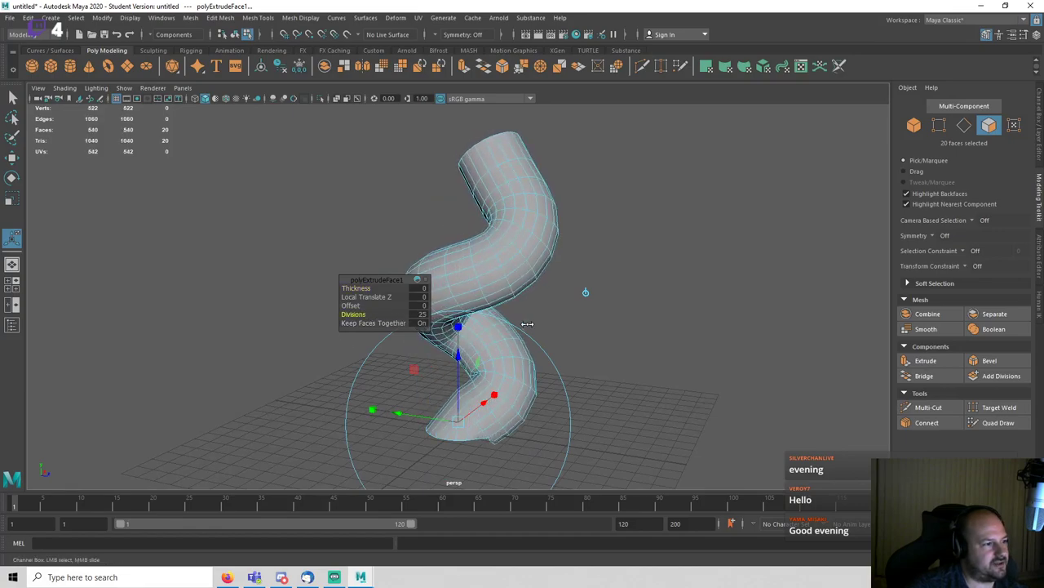
Step: Set the extrusion's Taper to 0 so the tube narrows to a point at the curve's end
left_click(1040, 149)
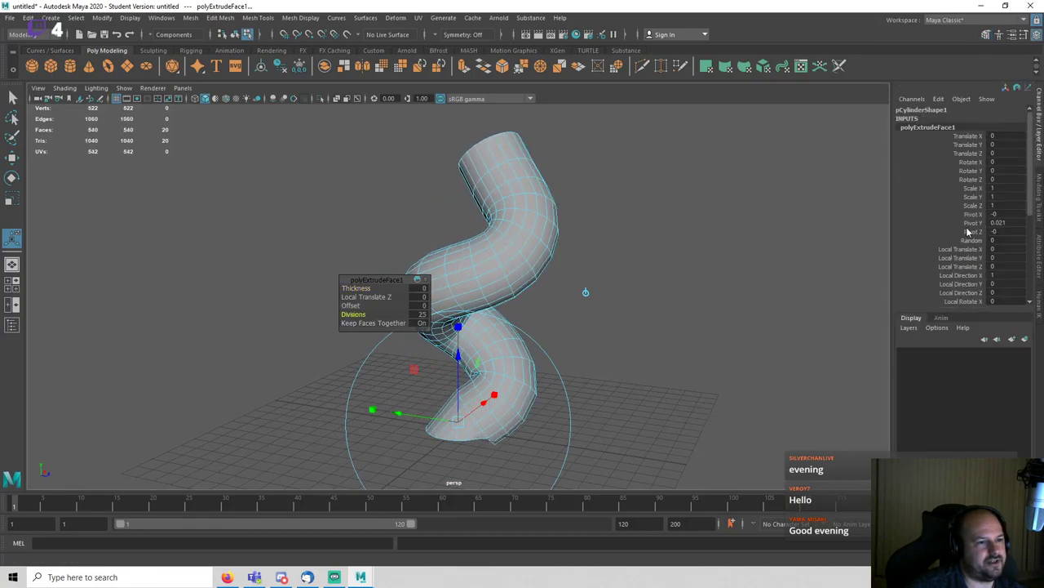
scroll(967, 237, "down", 1)
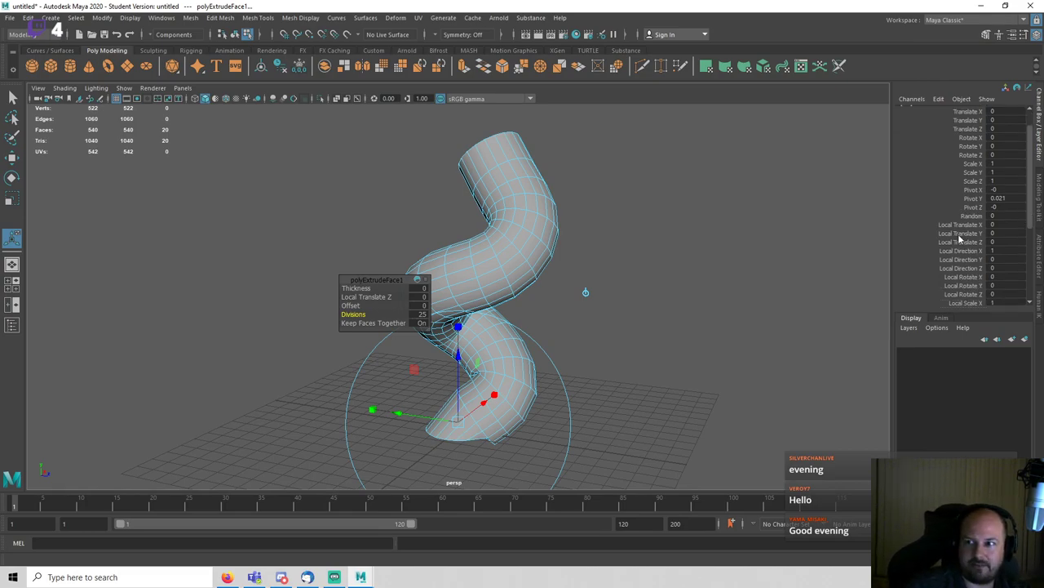
left_click(367, 318)
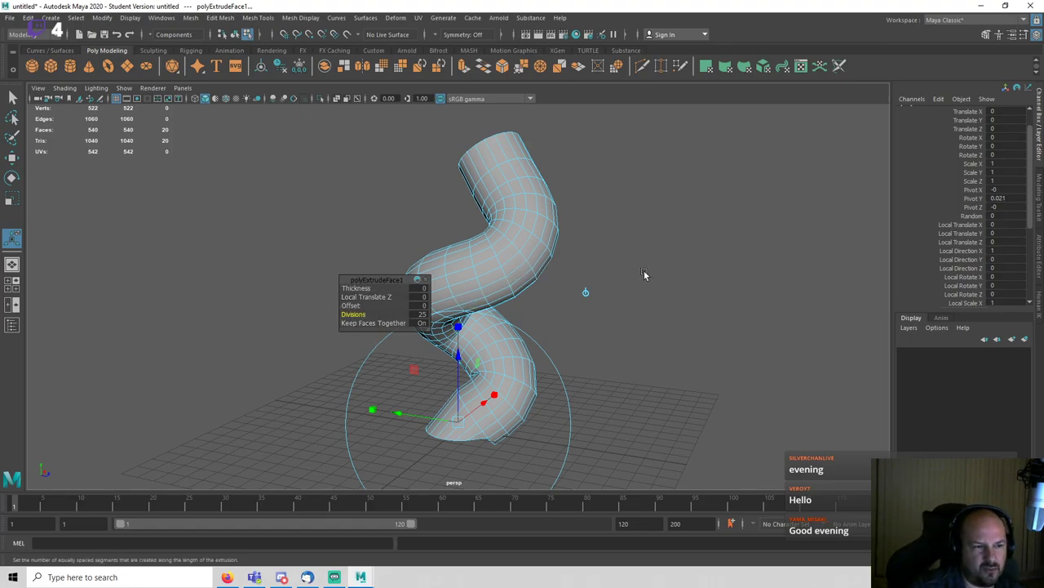
scroll(979, 236, "down", 5)
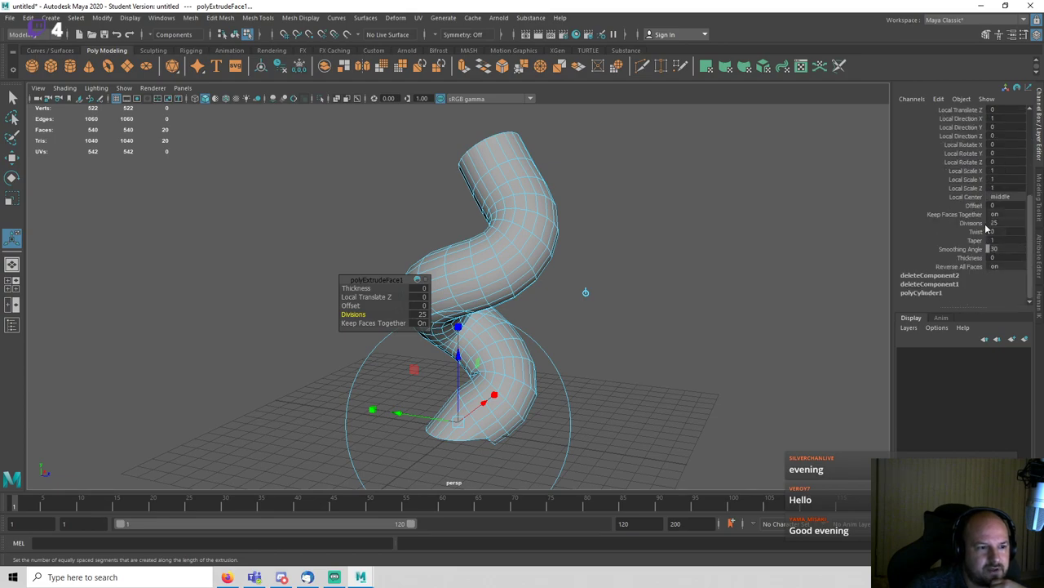
left_click(975, 240)
middle_click_drag(785, 247, 792, 246)
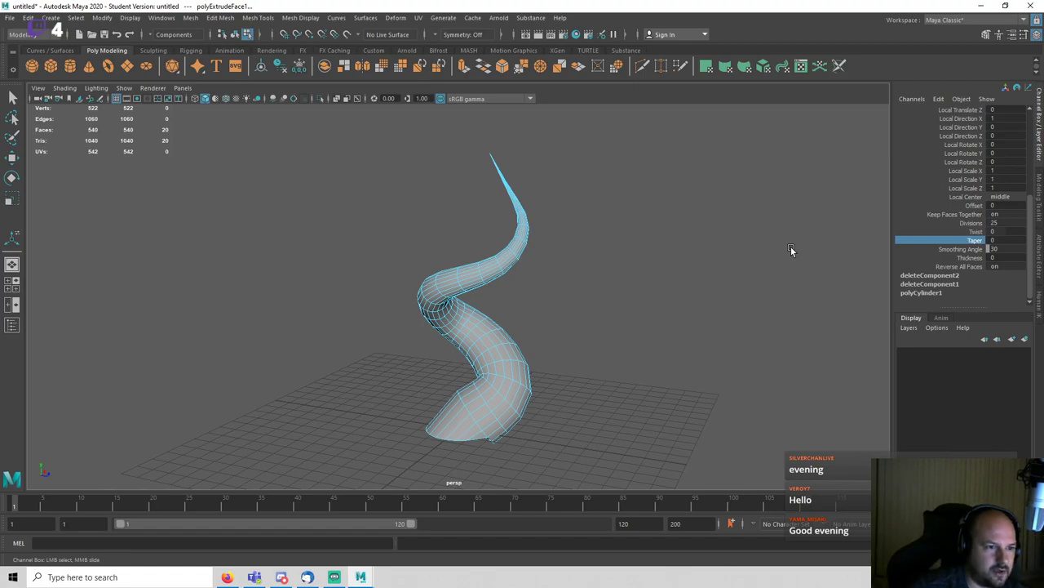
Step: Try out a twist on the tapered extrusion by changing its Twist value
left_click(971, 222)
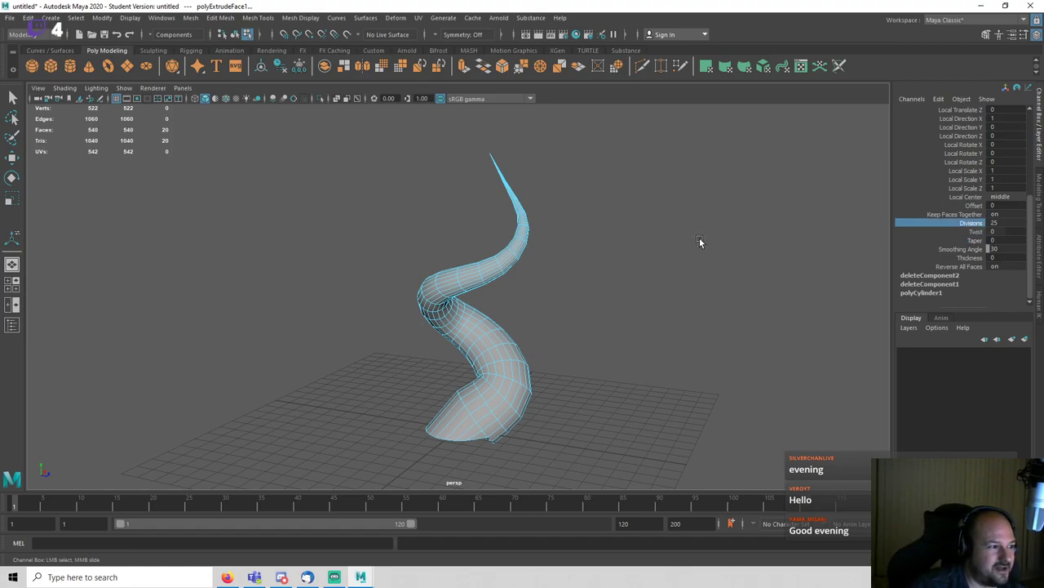
left_click(976, 232)
middle_click_drag(742, 247, 673, 282)
Step: Undo the twist, taper and extrusion, going back to the plain disc and curve
left_click_drag(673, 281, 696, 280, "alt")
key("q")
key("ctrl+z")
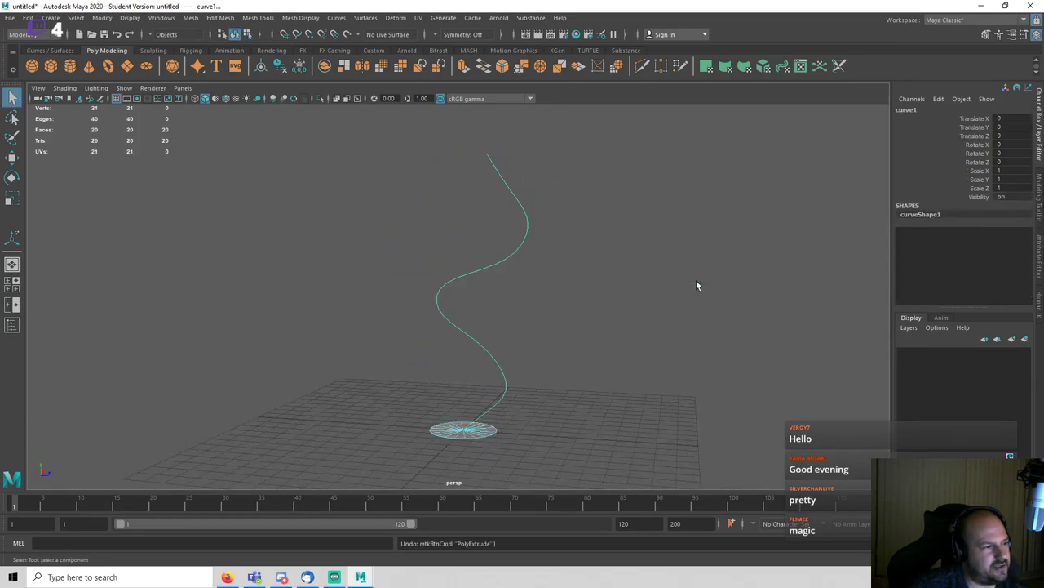
Step: Scale the whole disc down uniformly to about 0.494
key("ctrl+z")
key("ctrl+z")
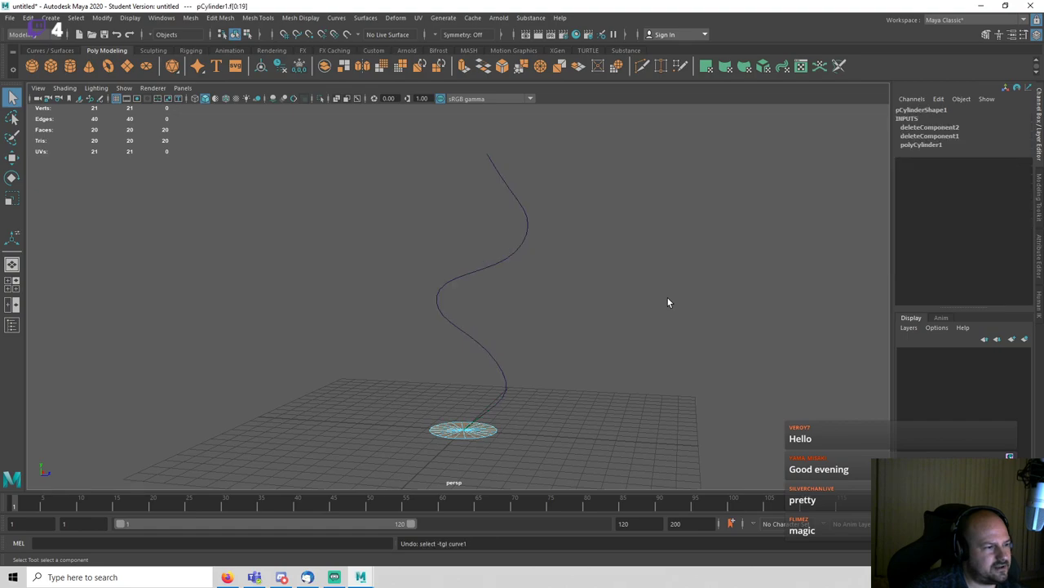
right_click_drag(668, 279, 758, 209)
key("f")
key("r")
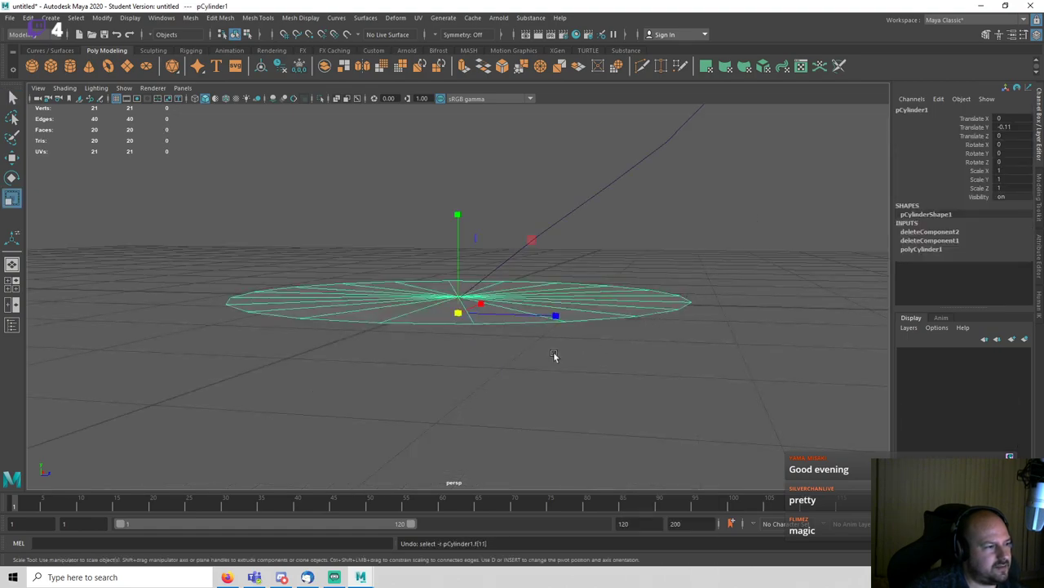
left_click_drag(555, 353, 558, 341, "alt")
left_click_drag(458, 307, 347, 371)
mouse_move(504, 355)
left_mouse_down("alt")
mouse_move(625, 317)
mouse_move(524, 351)
left_mouse_up("alt")
scroll(625, 315, "down", 4)
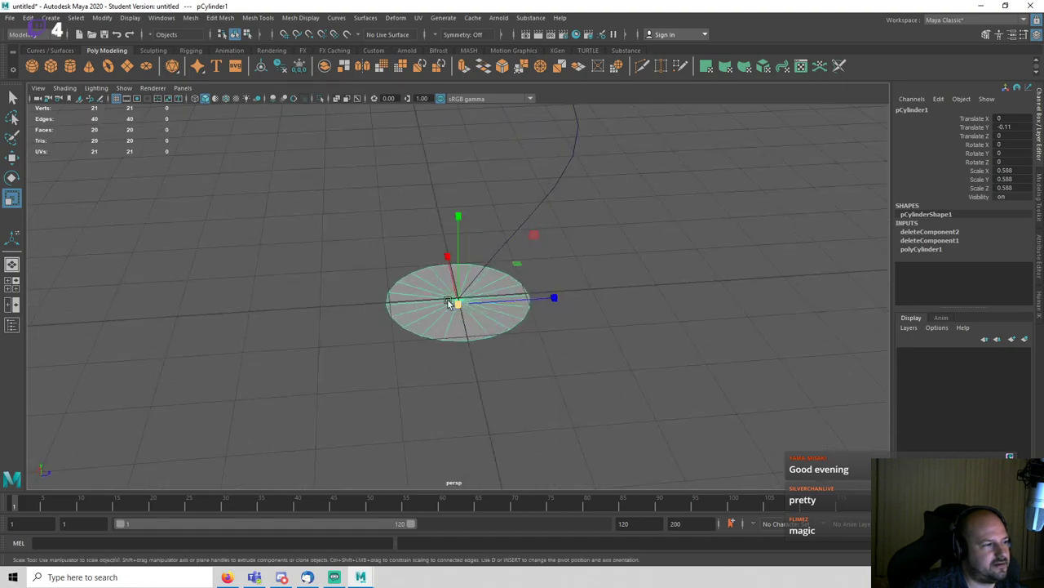
left_click_drag(458, 304, 429, 326)
left_click_drag(699, 280, 687, 280, "alt")
Step: Select all the disc's faces together with the spiral curve and extrude them along it with 25 divisions
key("q")
right_click_drag(702, 260, 707, 291)
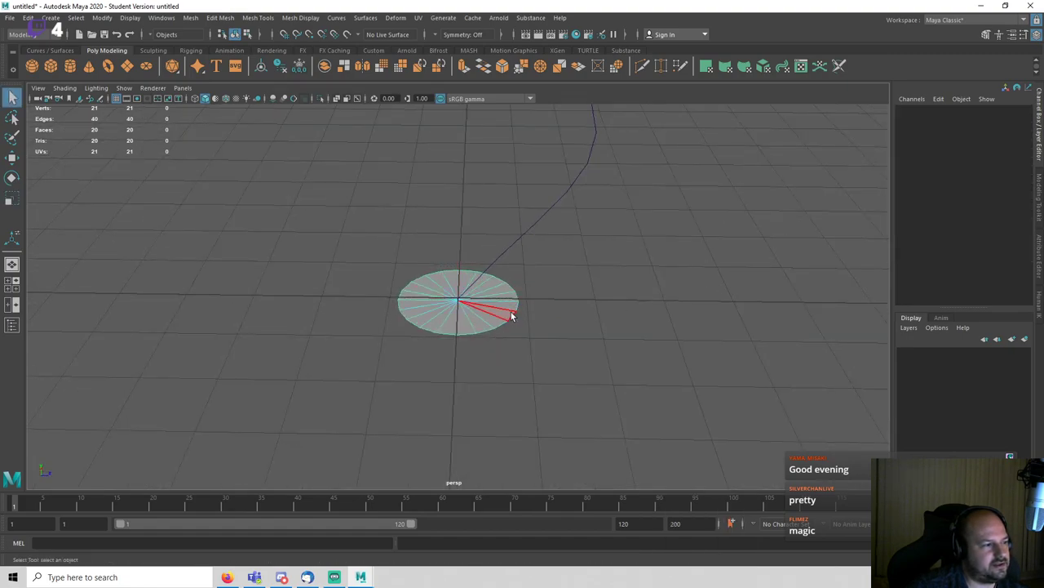
double_click(511, 314)
left_click_drag(551, 263, 554, 249, "alt")
left_click(545, 215, "shift")
scroll(645, 244, "down", 5)
middle_click_drag(674, 260, 653, 314, "alt")
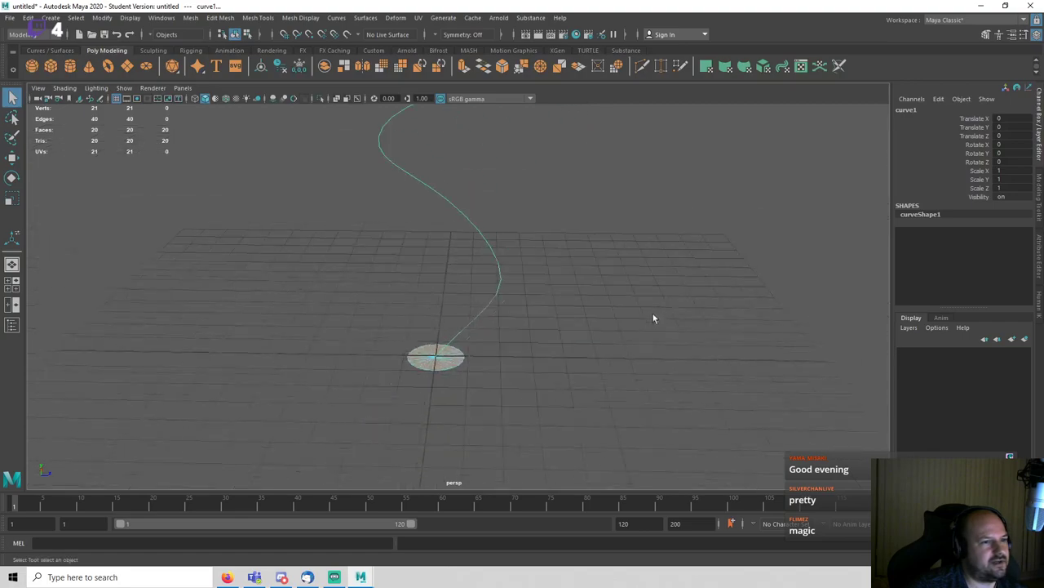
left_click(985, 34)
left_click(928, 362)
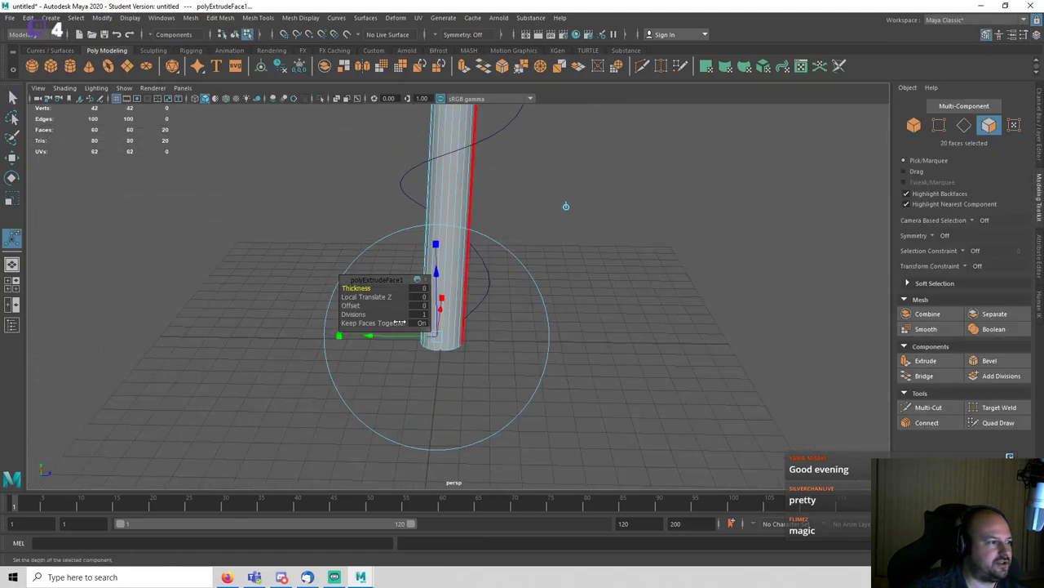
left_click_drag(353, 315, 604, 306)
middle_click_drag(650, 282, 675, 397, "alt")
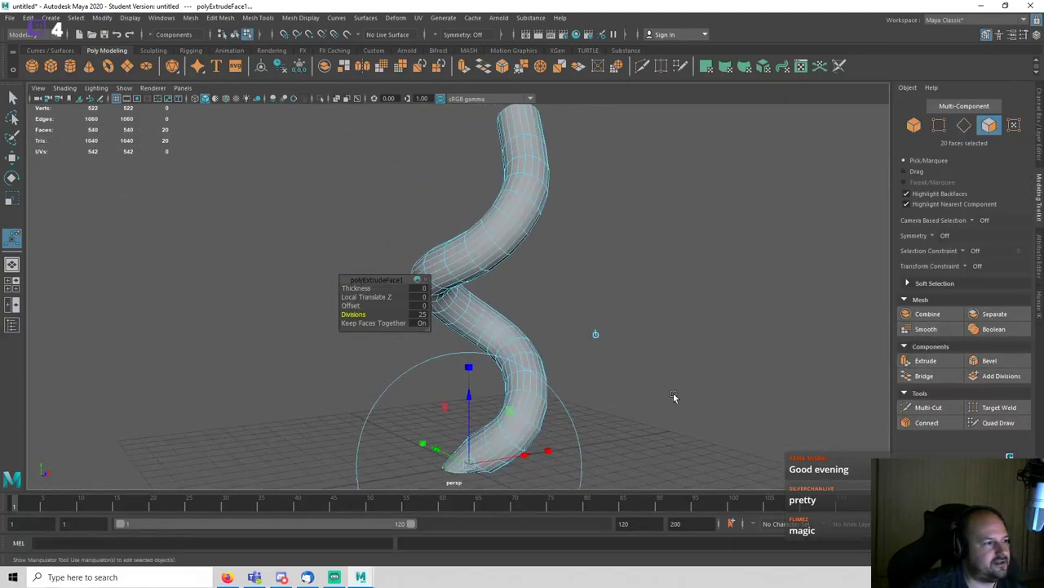
scroll(676, 396, "down", 3)
Step: Set the extrusion's Taper to 0 so the tube narrows to a point
left_click(1039, 142)
scroll(964, 275, "down", 5)
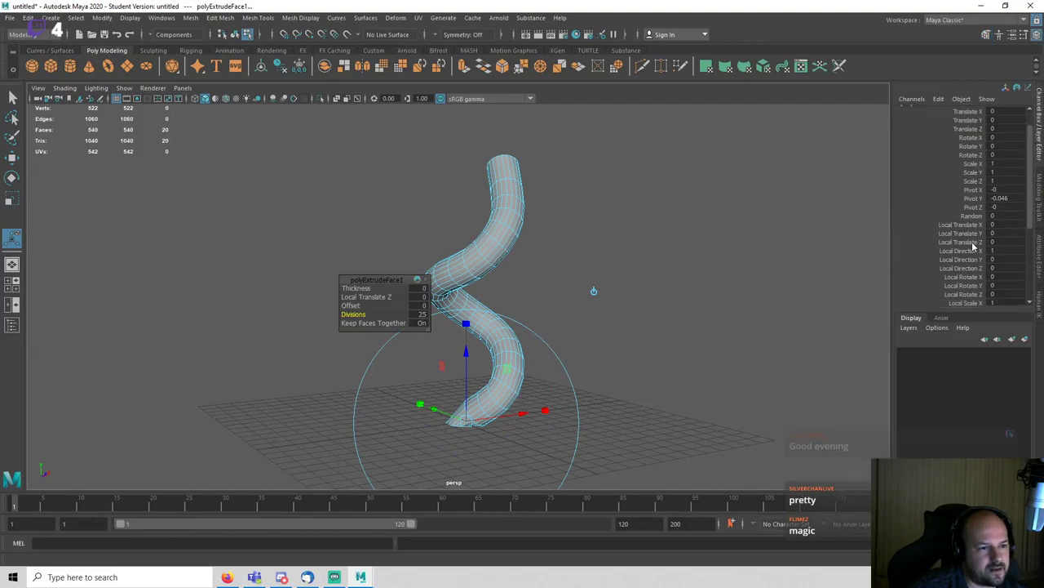
left_click(973, 240)
middle_click_drag(734, 273, 713, 273)
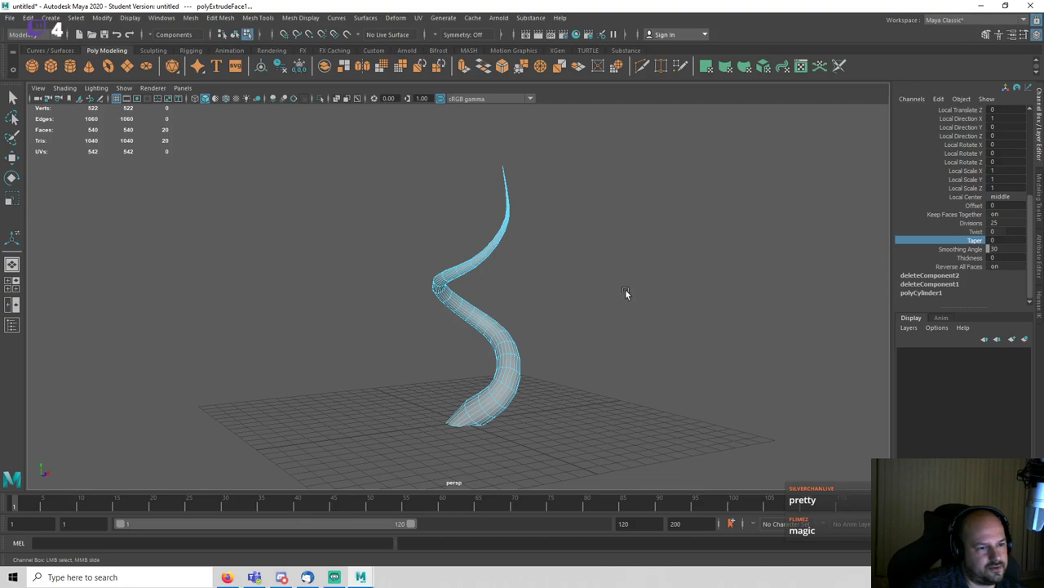
left_click_drag(625, 294, 760, 295, "alt")
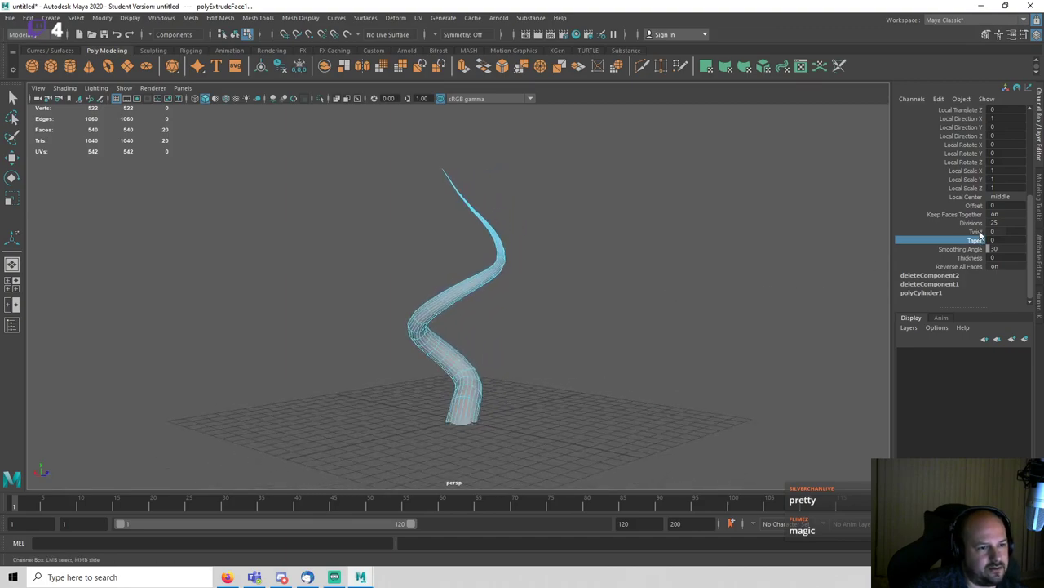
left_click_drag(563, 314, 508, 320, "alt")
Step: Set the extrusion's Twist to 180
left_click(947, 232)
left_click_drag(802, 279, 557, 324, "alt")
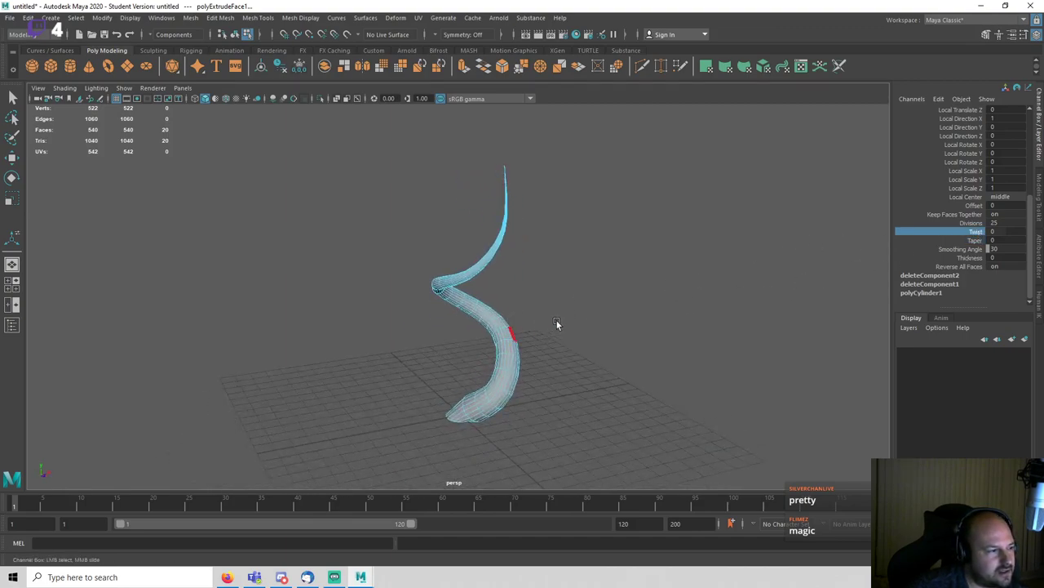
middle_click_drag(608, 320, 650, 325)
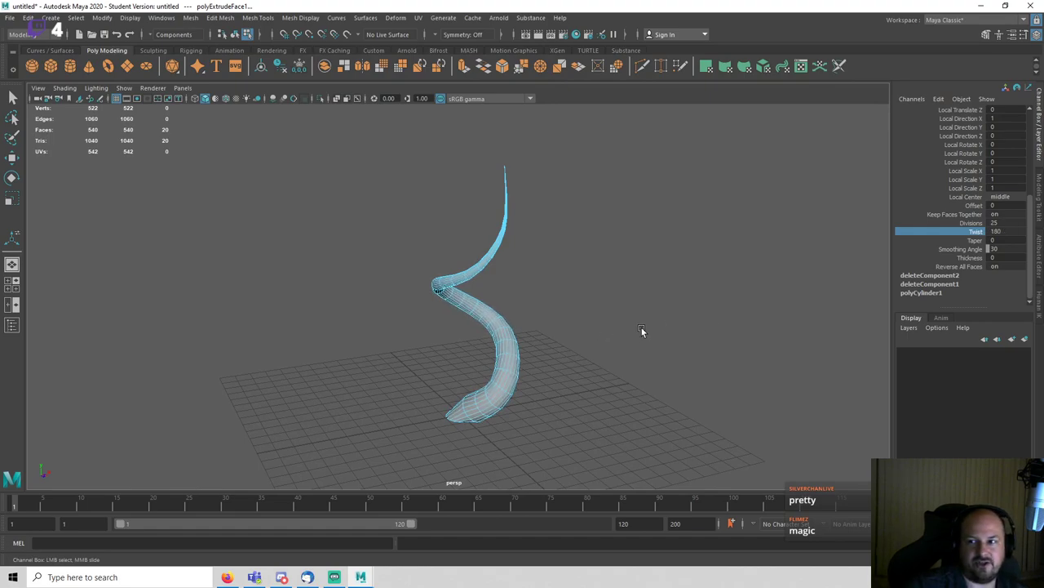
scroll(641, 327, "up", 3)
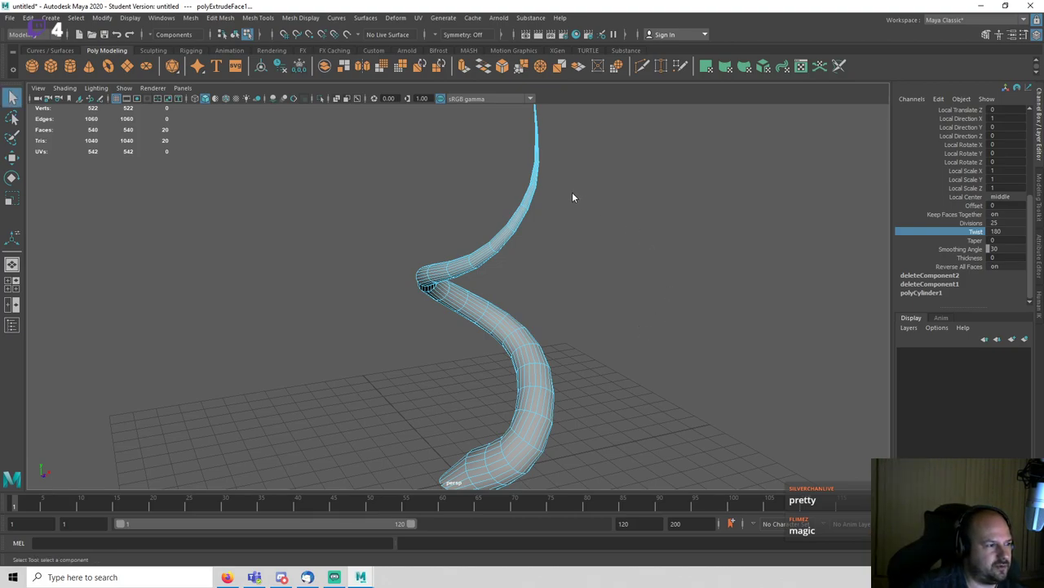
Step: Return to object selection and delete the tapered tube's construction history
right_click_drag(573, 195, 616, 165)
left_click(648, 193)
scroll(640, 265, "down", 3)
mouse_move(601, 327)
left_mouse_down("alt")
mouse_move(488, 328)
mouse_move(674, 326)
mouse_move(579, 332)
mouse_move(601, 346)
left_mouse_up("alt")
left_click(559, 351)
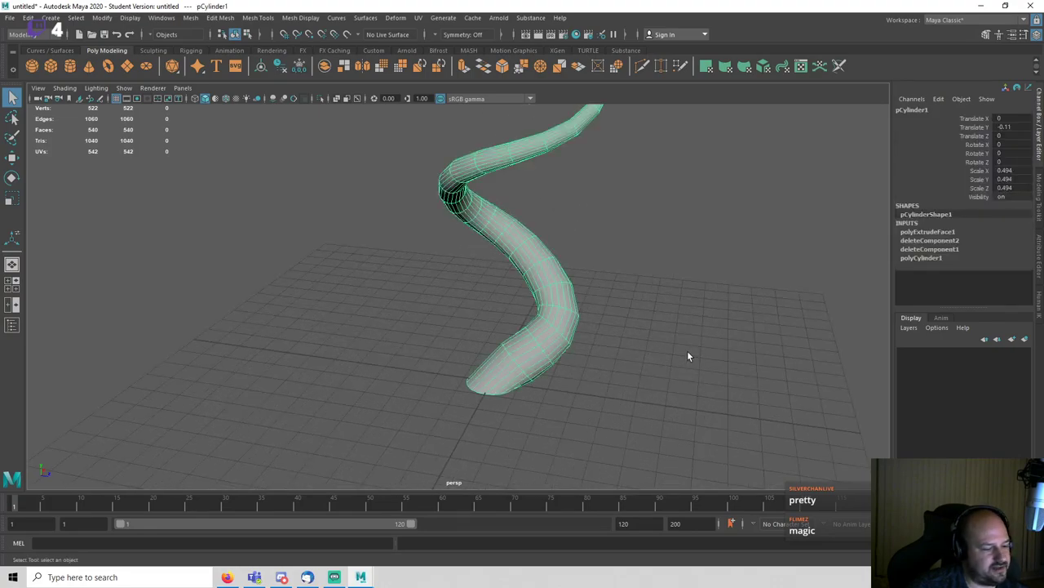
key("alt+shift+d")
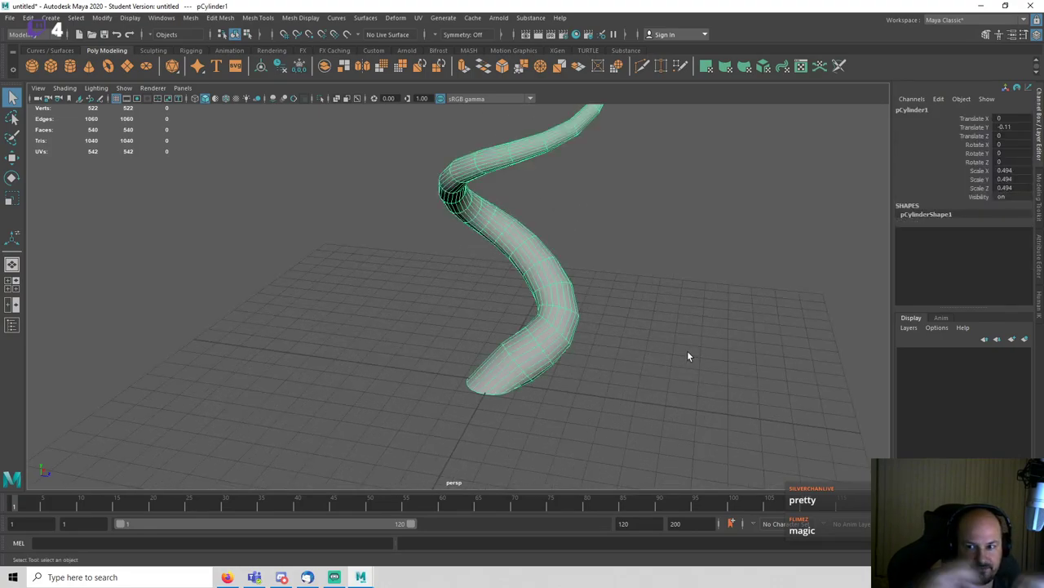
left_click(688, 352)
Step: Switch to wireframe display and rotate the spiral curve inside the tube to 180 degrees about Y
scroll(685, 357, "up", 3)
key("4")
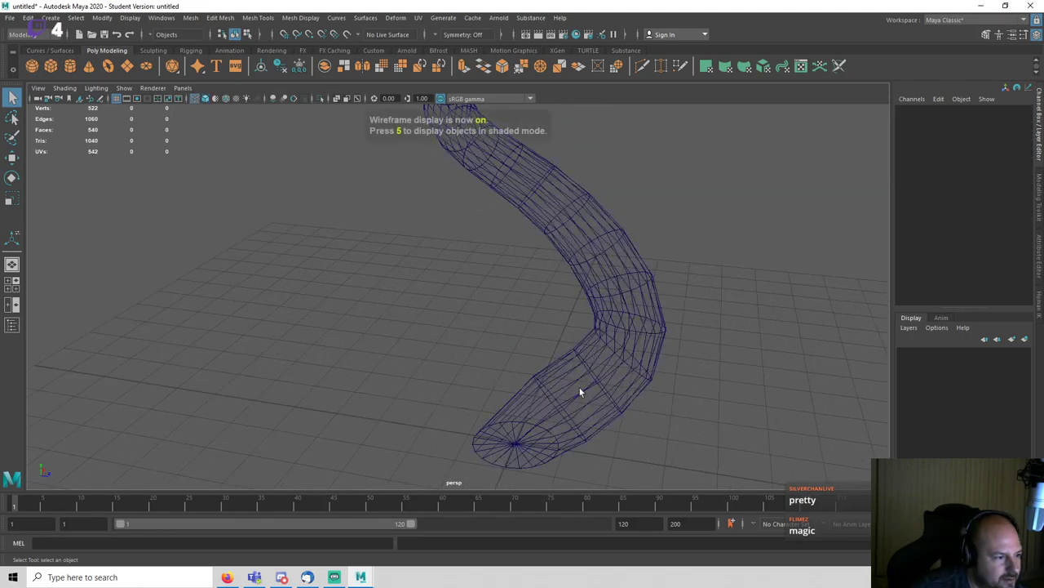
left_click(541, 423)
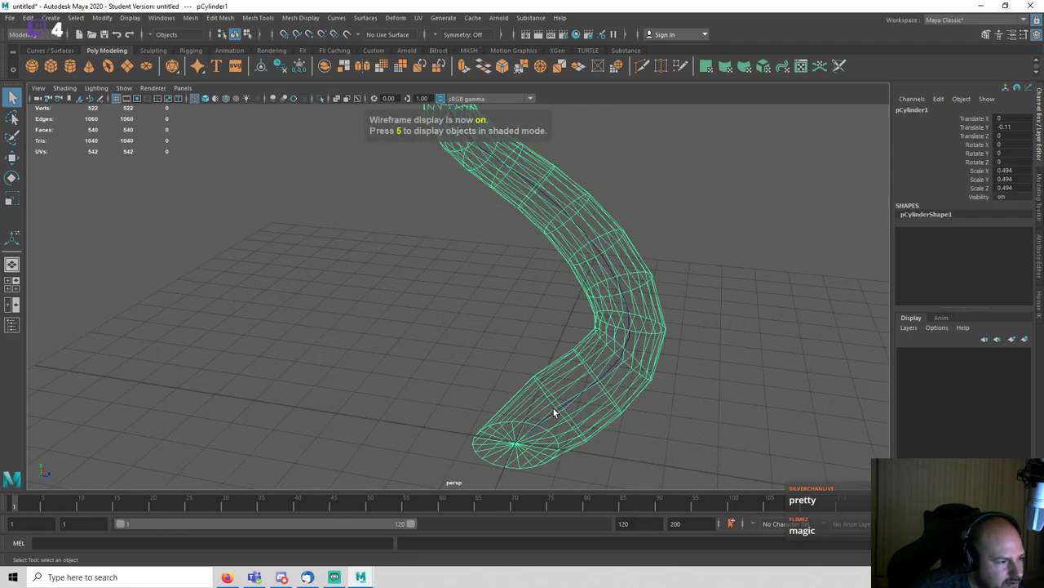
left_click(553, 408)
left_click_drag(564, 404, 580, 364, "alt")
key("e")
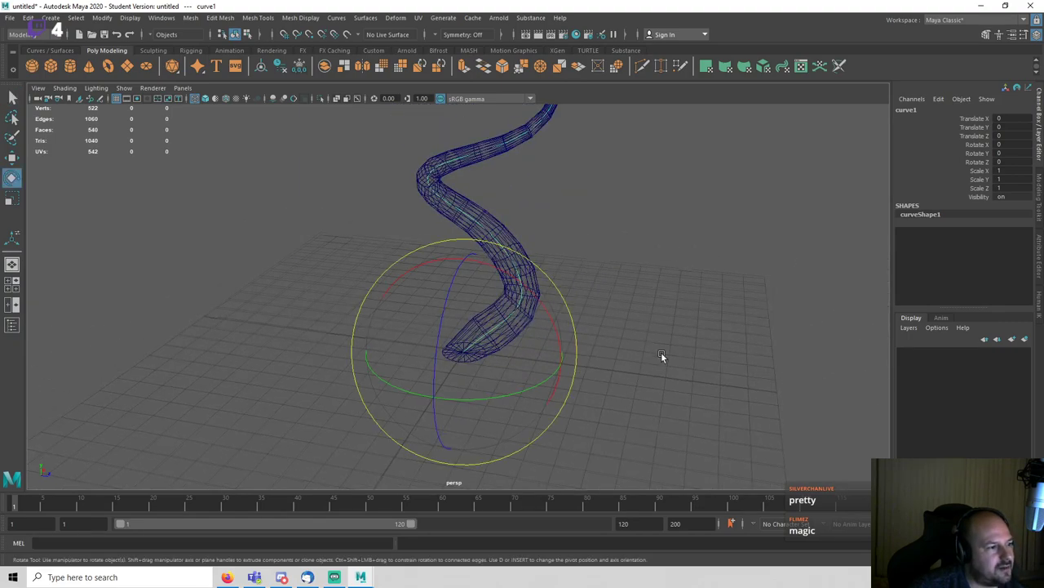
left_click_drag(662, 354, 719, 276, "alt")
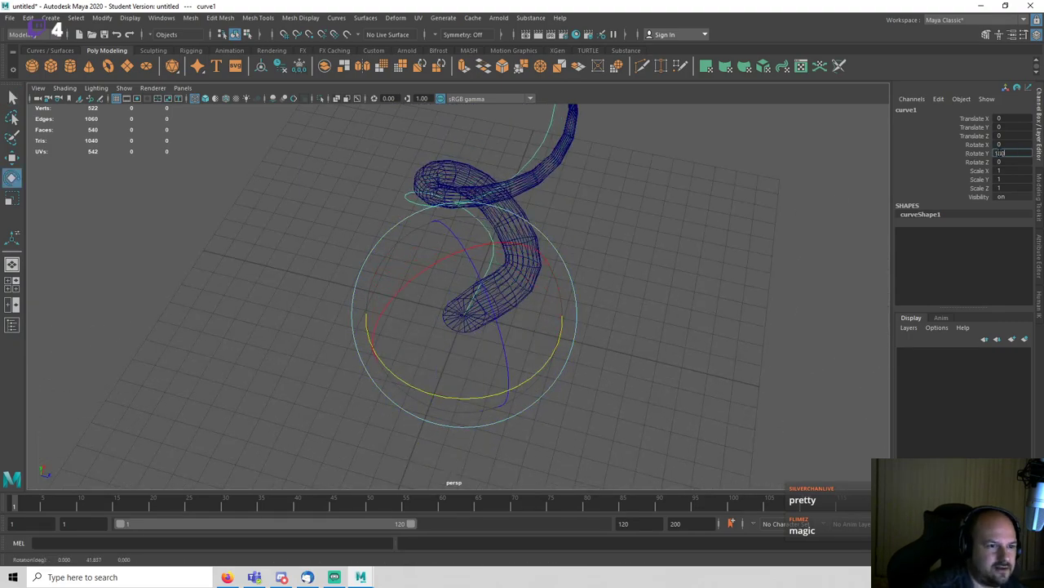
key("Return")
left_click(707, 218)
left_click_drag(706, 218, 606, 319, "alt")
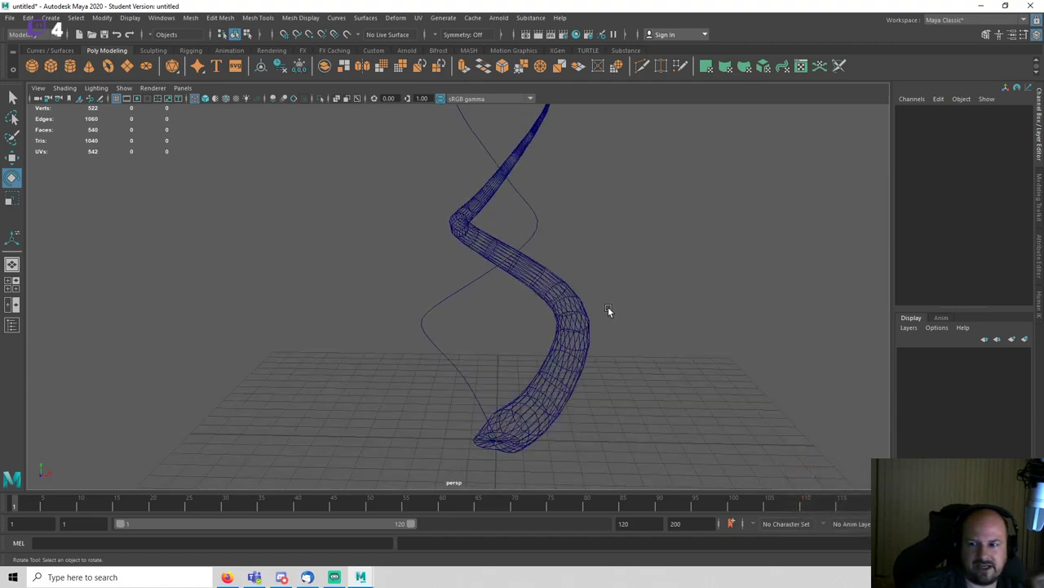
Step: Duplicate the tapered tube in place
left_click(570, 347)
left_click_drag(571, 344, 668, 288, "alt")
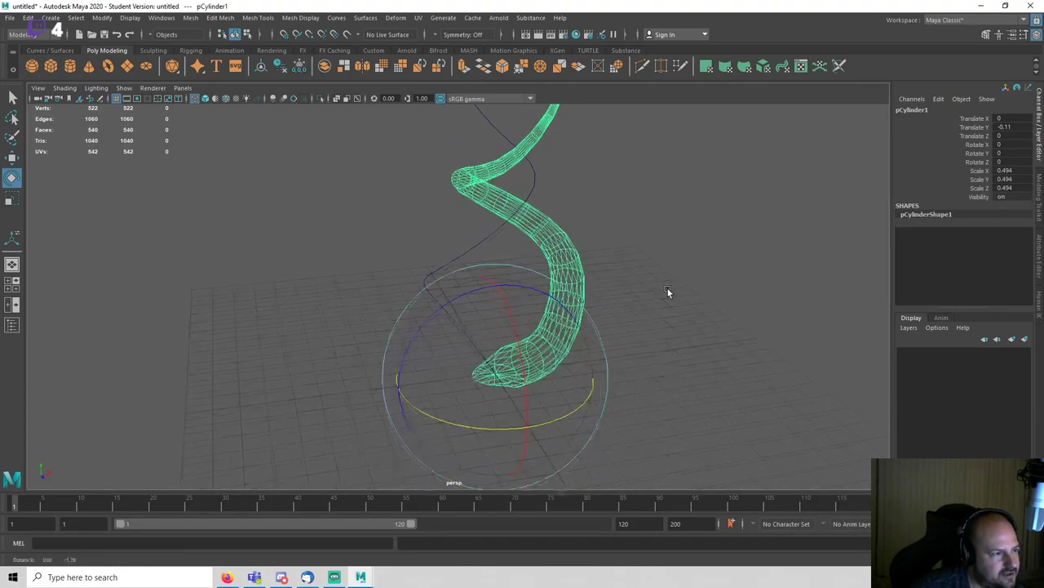
key("w")
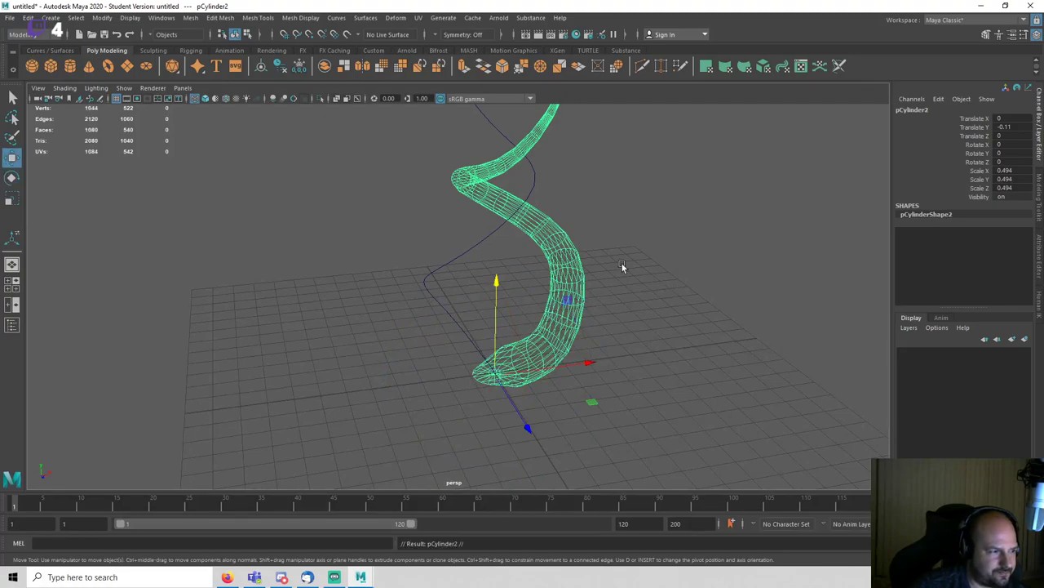
Step: Select the faces at the duplicate tube's tip and repeatedly grow the face selection down towards the base
right_click_drag(626, 250, 631, 273)
middle_click_drag(613, 197, 628, 239, "alt")
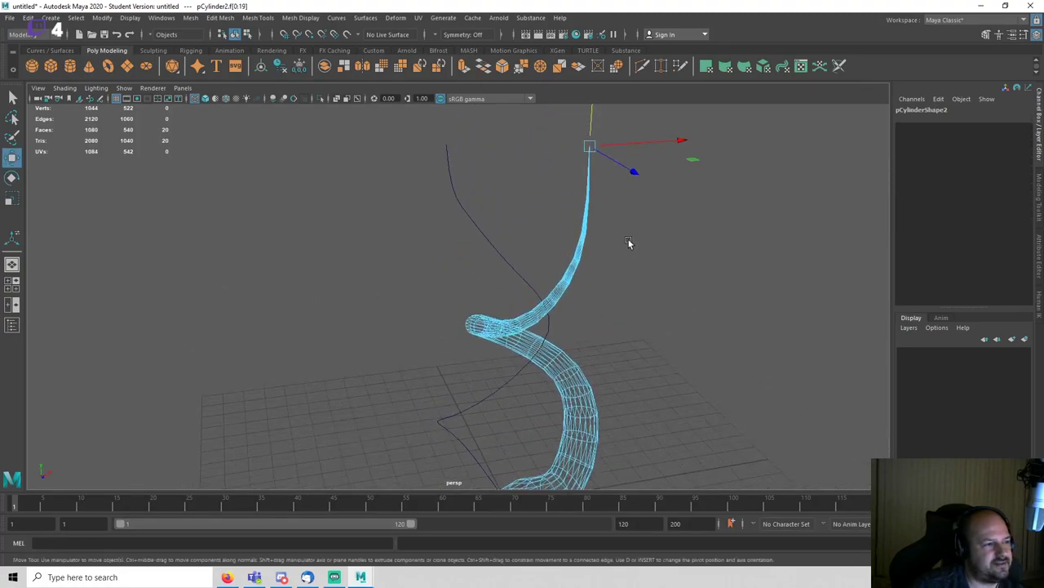
key("q")
left_click_drag(566, 131, 595, 142)
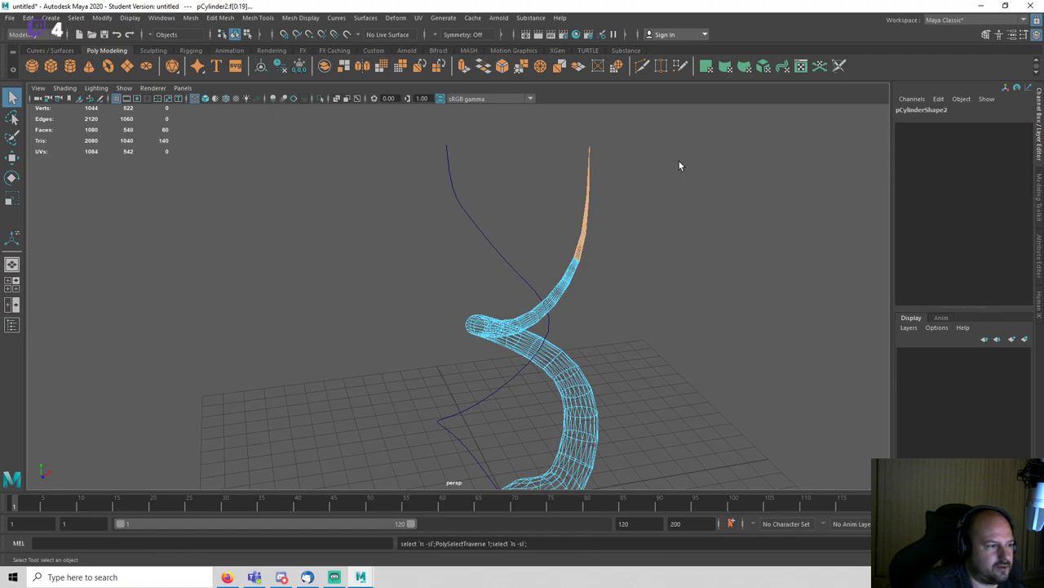
key("shift+period")
key("shift+period")
key("shift+period")
key("shift+period")
key("shift+period")
key("shift+period")
key("shift+period")
key("shift+period")
key("shift+period")
key("shift+period")
key("shift+period")
key("shift+period")
key("shift+period")
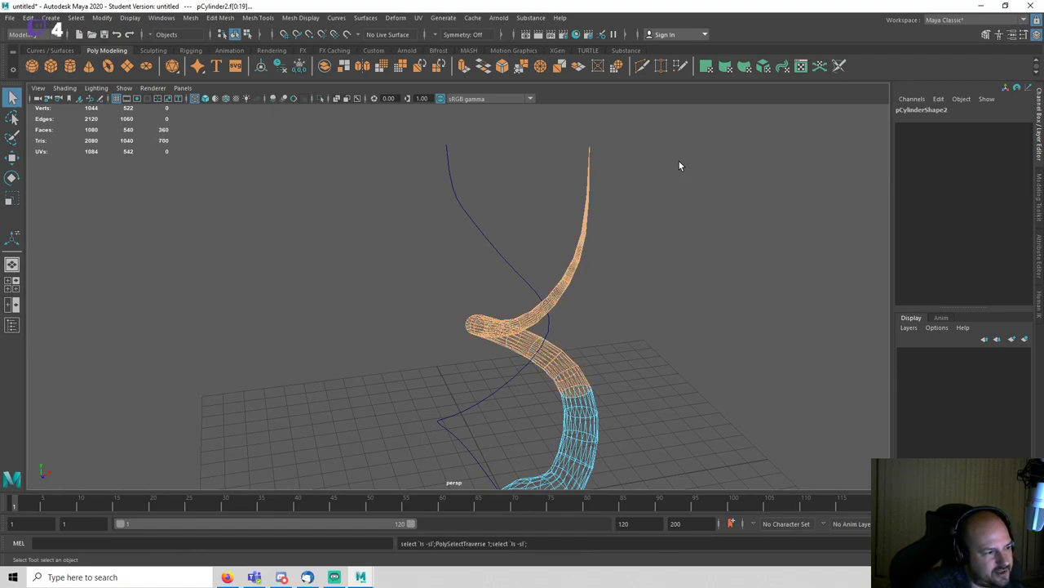
Step: Open Notepad, write the lines "shift + >" and "shift + <", and return to Maya
key("super")
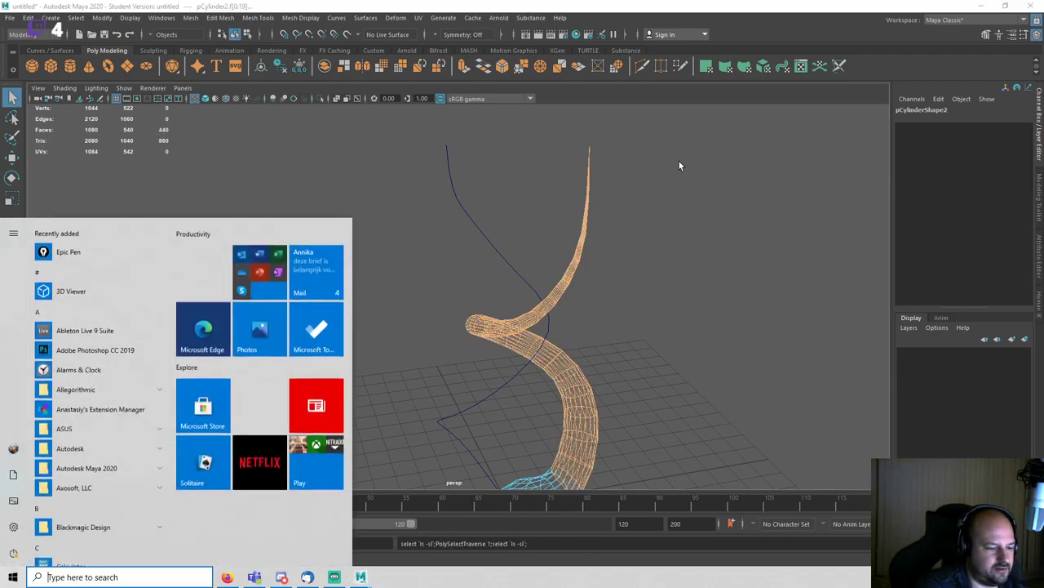
type("notepad")
key("Return")
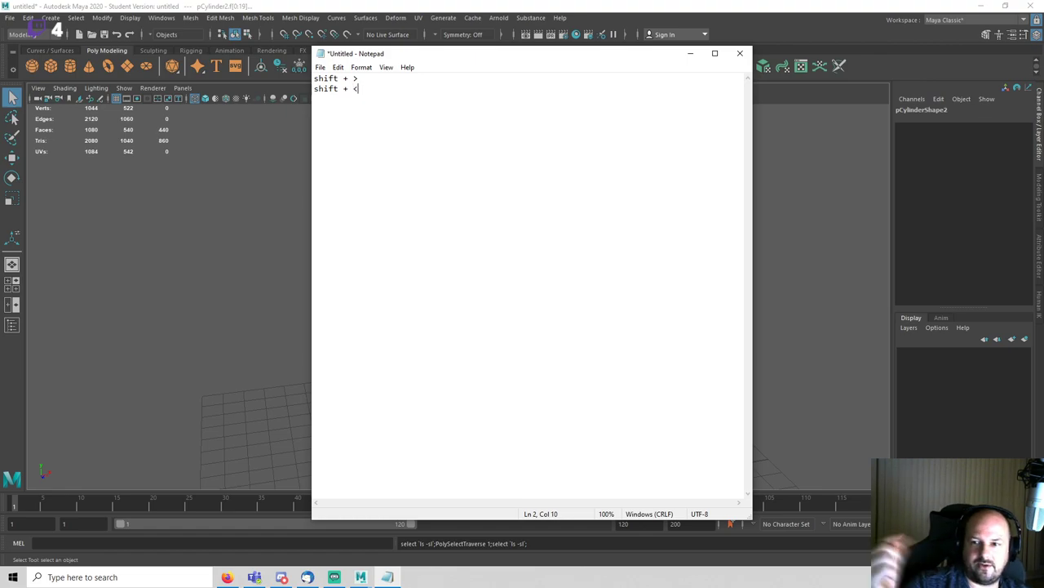
left_click(732, 5)
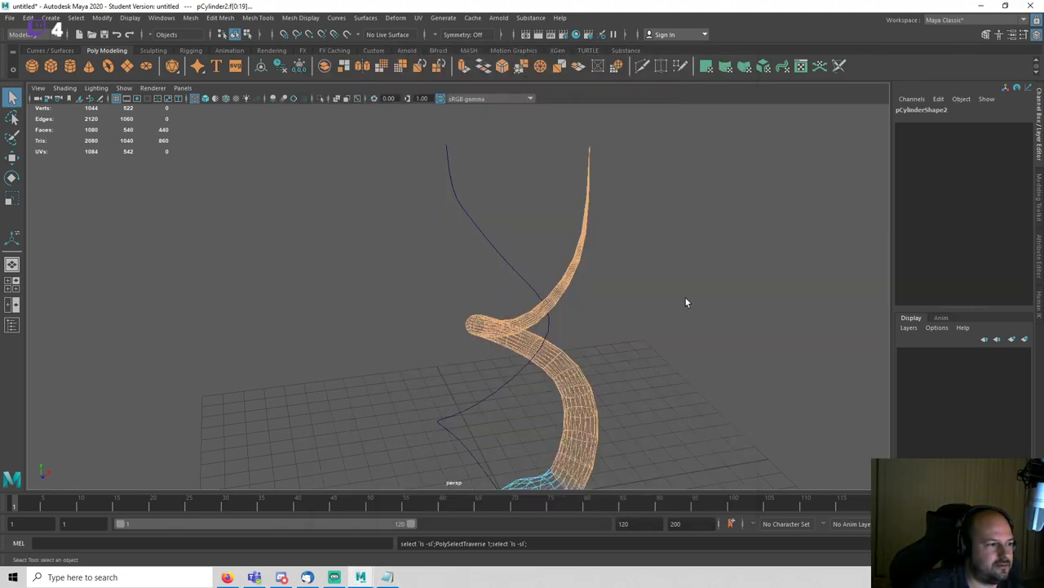
Step: Grow the face selection down to the base and delete the selected tube faces, leaving only the duplicate's base disc
middle_click_drag(662, 485, 688, 366, "alt")
left_click_drag(687, 365, 726, 372, "alt")
middle_click_drag(754, 272, 692, 352, "alt")
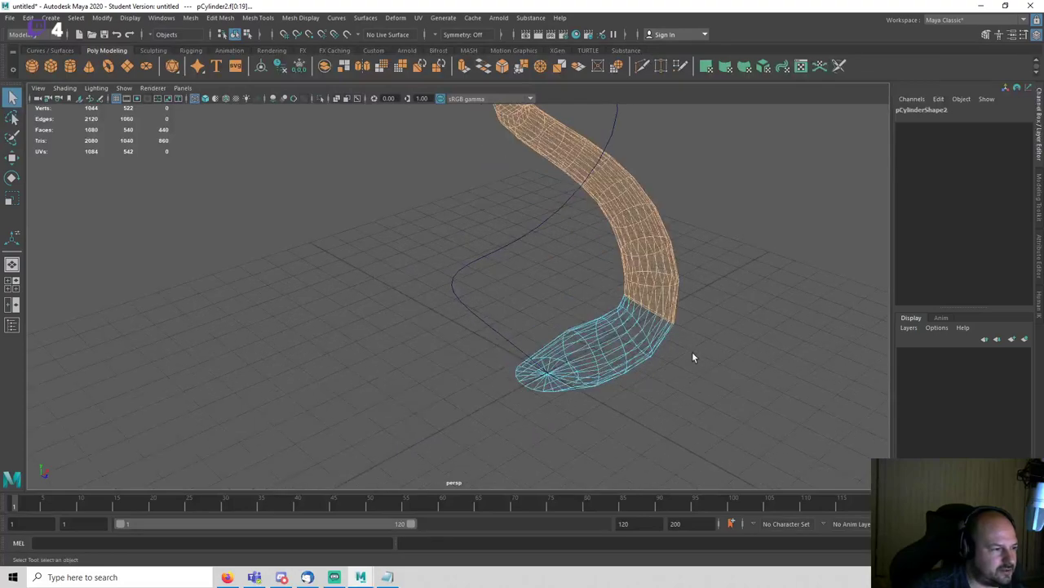
key("shift+less")
key("shift+less")
key("shift+less")
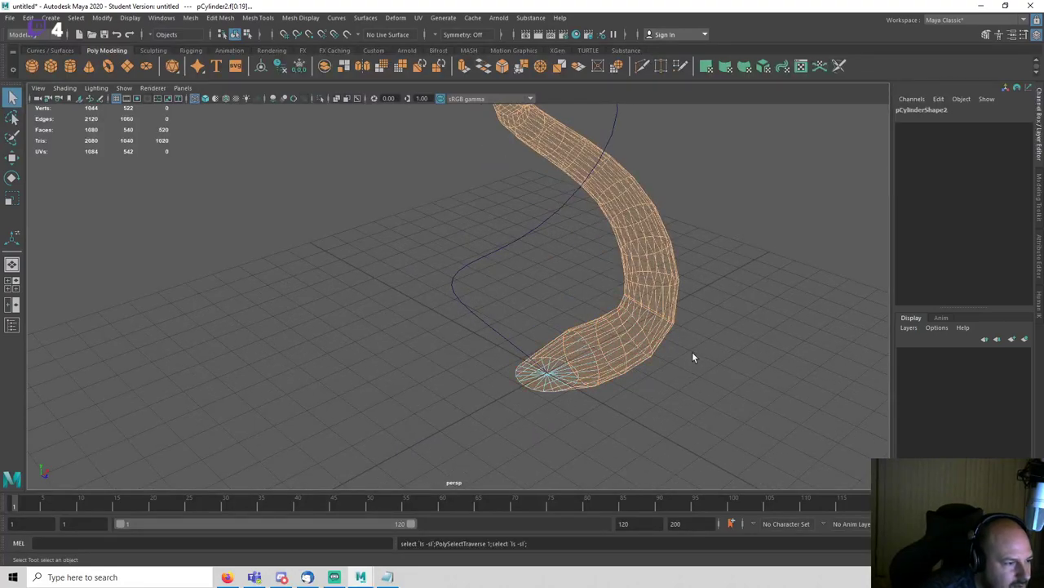
left_click(692, 351)
Step: Extrude all faces of the remaining base disc along the rotated curve with 25 divisions
right_click_drag(786, 229, 788, 260)
double_click(530, 377)
left_click(527, 236, "shift")
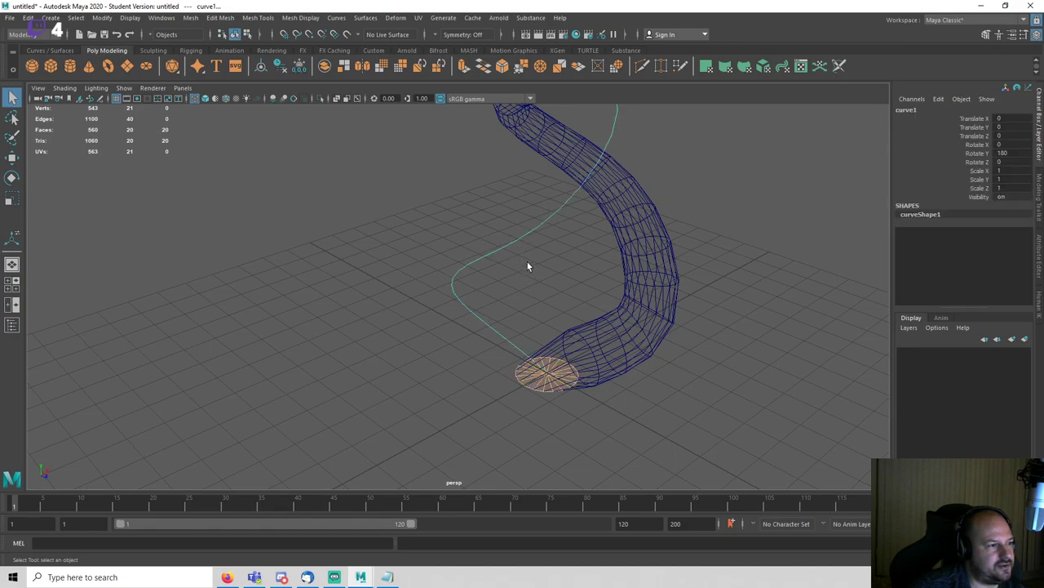
left_click(985, 34)
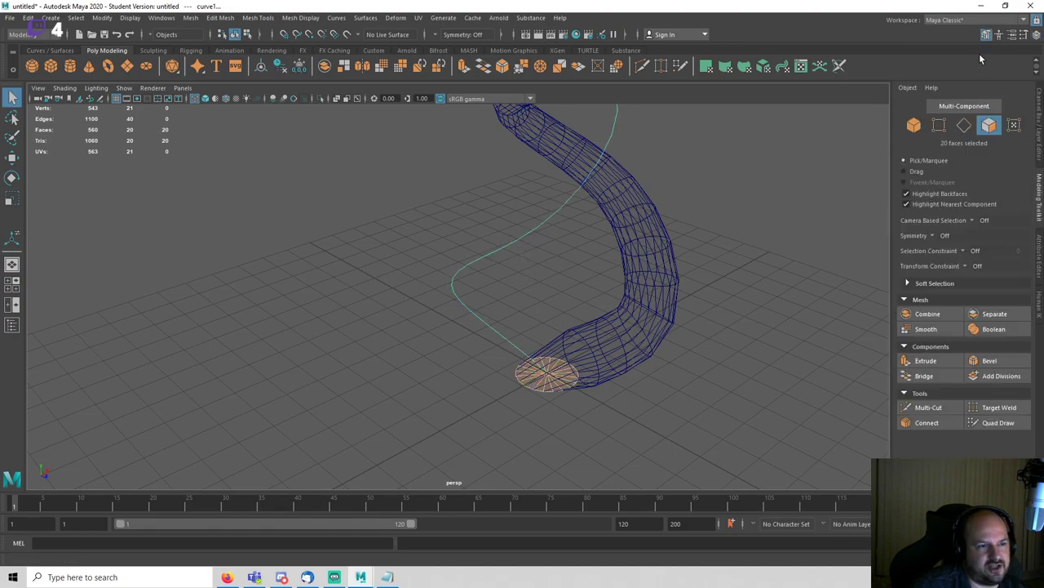
left_click(906, 361)
left_click(353, 314)
middle_click_drag(637, 310, 714, 309)
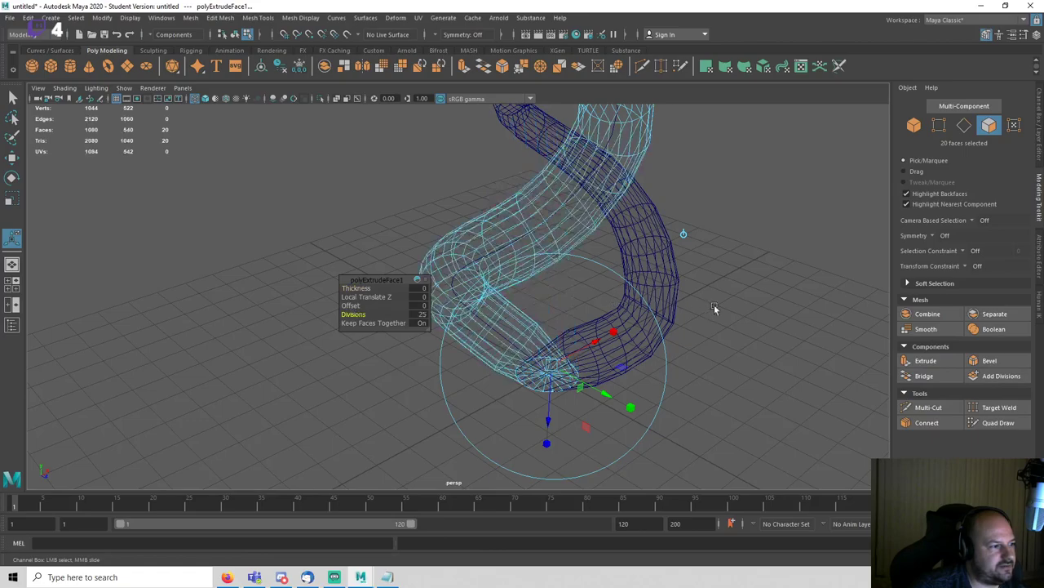
Step: Set the second tube's extrusion Taper to 0
left_click(1041, 117)
scroll(983, 277, "down", 5)
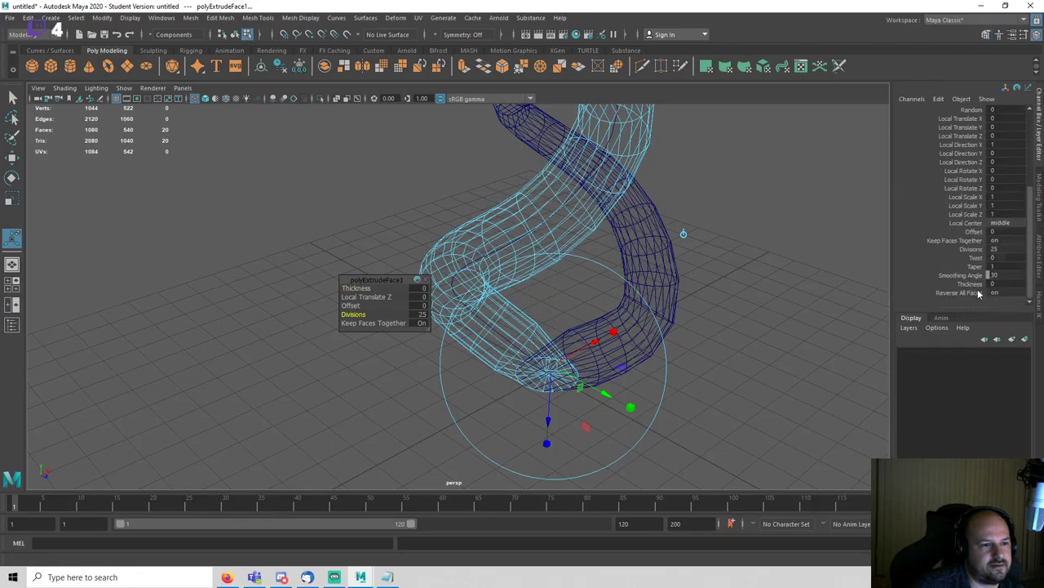
left_click(975, 266)
middle_click_drag(956, 272, 819, 274)
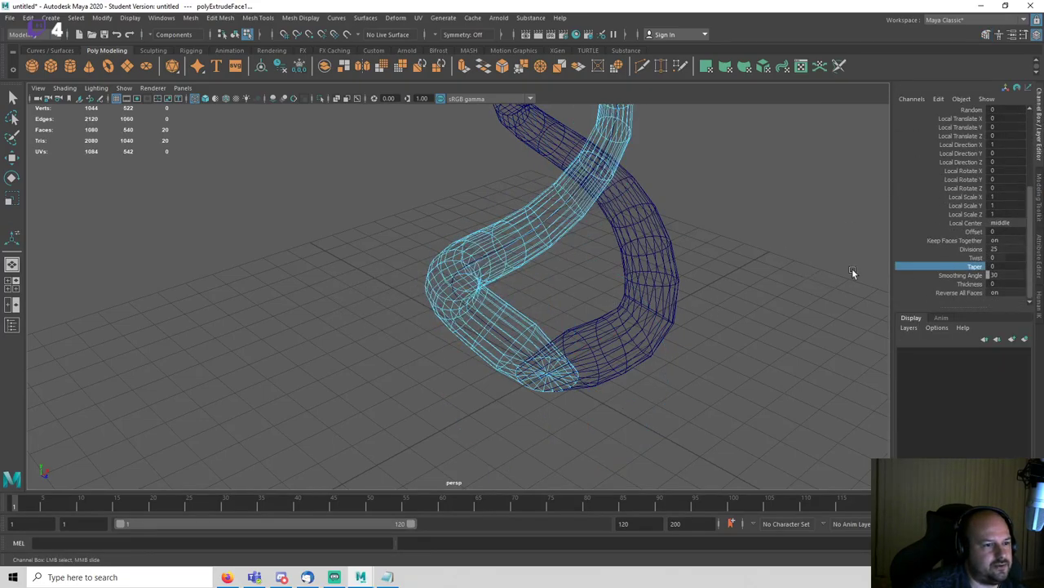
Step: Adjust the Twist of the second tube's extrusion and return to object mode
left_click(976, 258)
middle_click_drag(971, 259, 814, 289)
left_click_drag(813, 289, 679, 279, "alt")
key("F8")
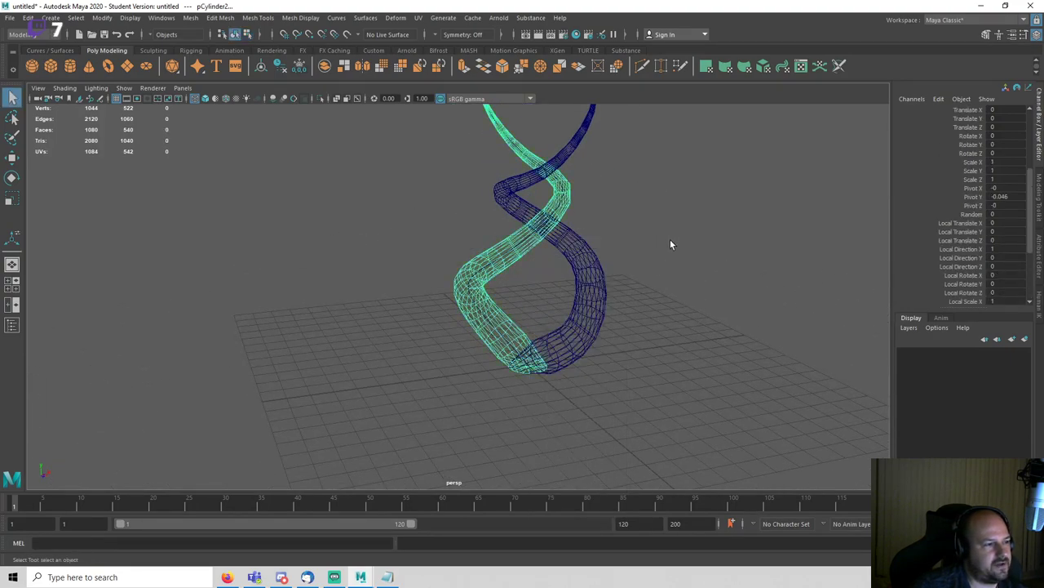
Step: Show the scene shaded and reverse the normals of the second tube
key("5")
left_click(499, 298)
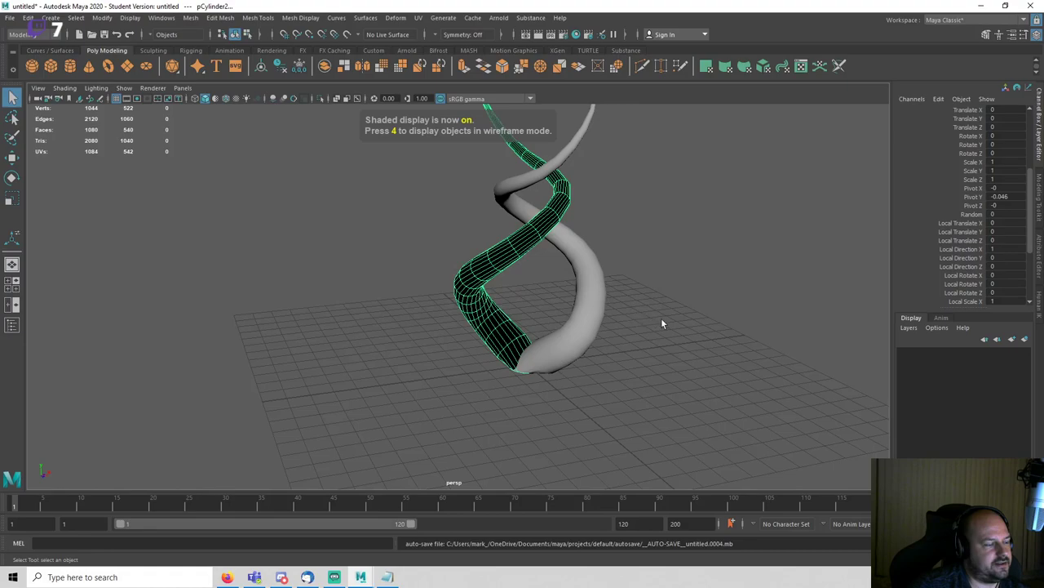
left_click_drag(614, 266, 736, 319, "alt")
left_click(300, 17)
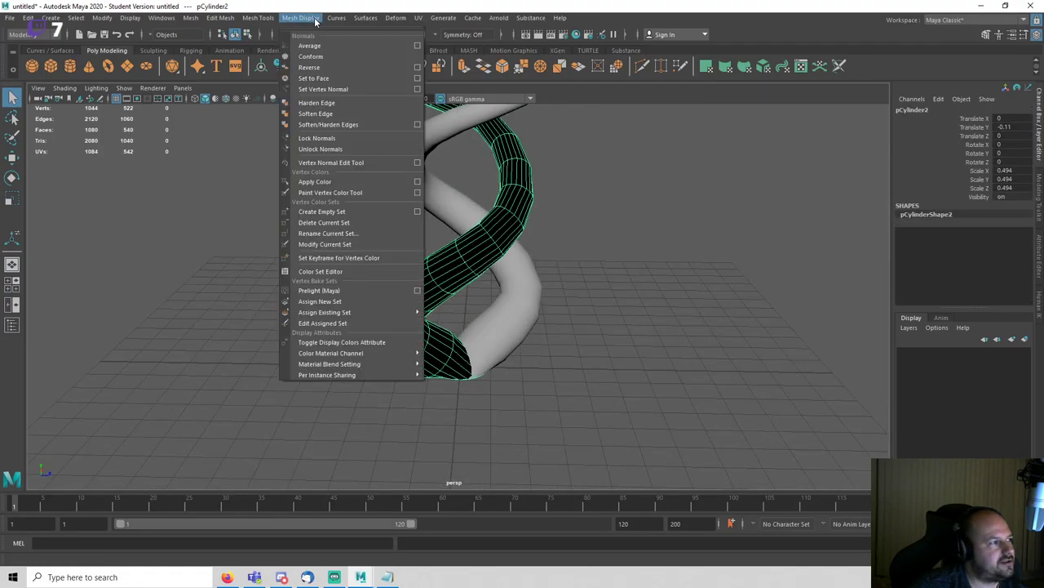
left_click(325, 68)
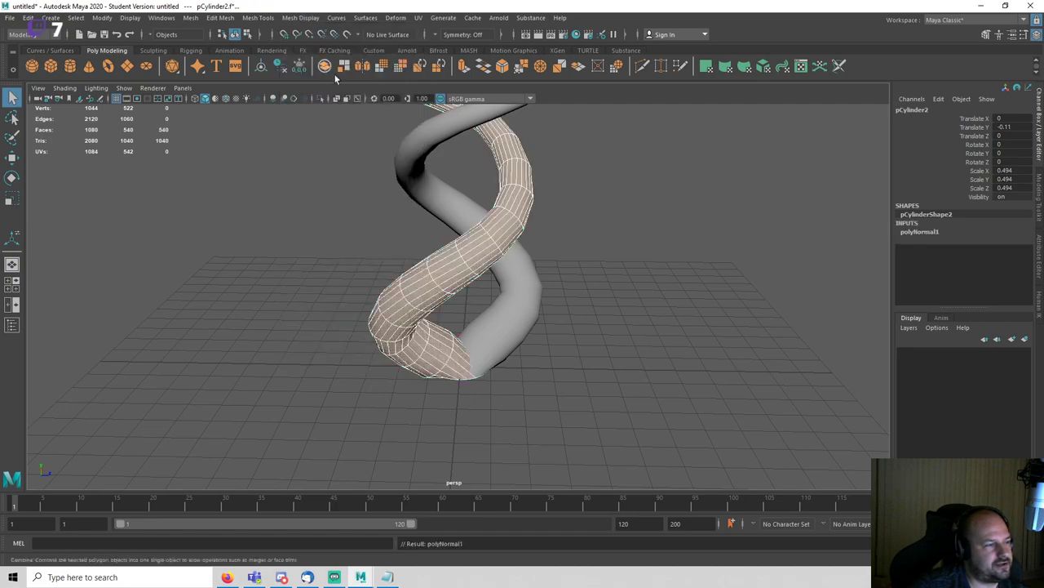
left_click(602, 206)
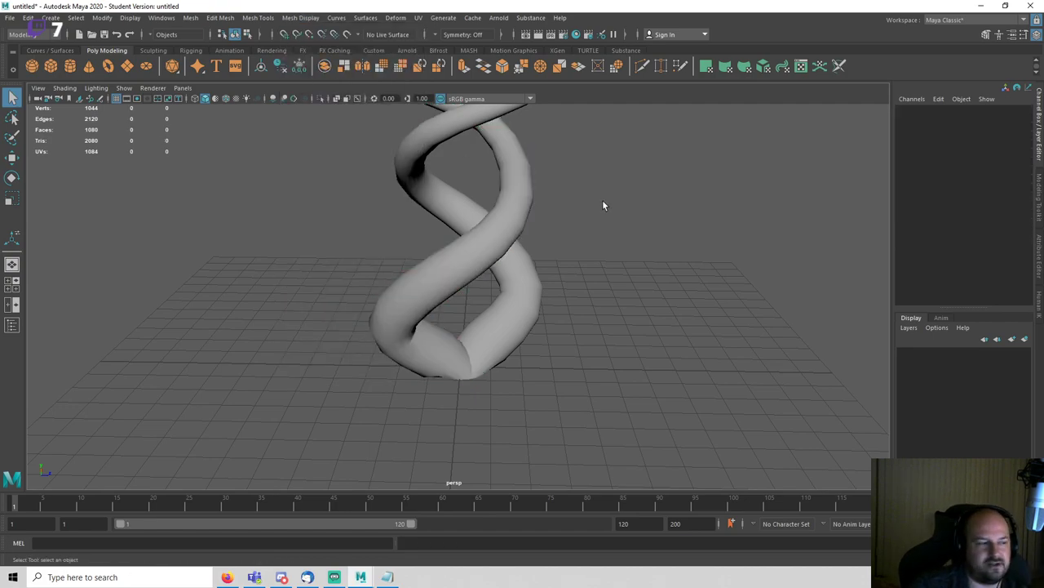
Step: Return to wireframe display and undo the normal reversal and the second tube's extrusion edits
scroll(603, 206, "down", 2)
left_click_drag(602, 206, 479, 312, "alt")
left_click(480, 307)
key("4")
key("ctrl+z")
key("ctrl+z")
key("ctrl+z")
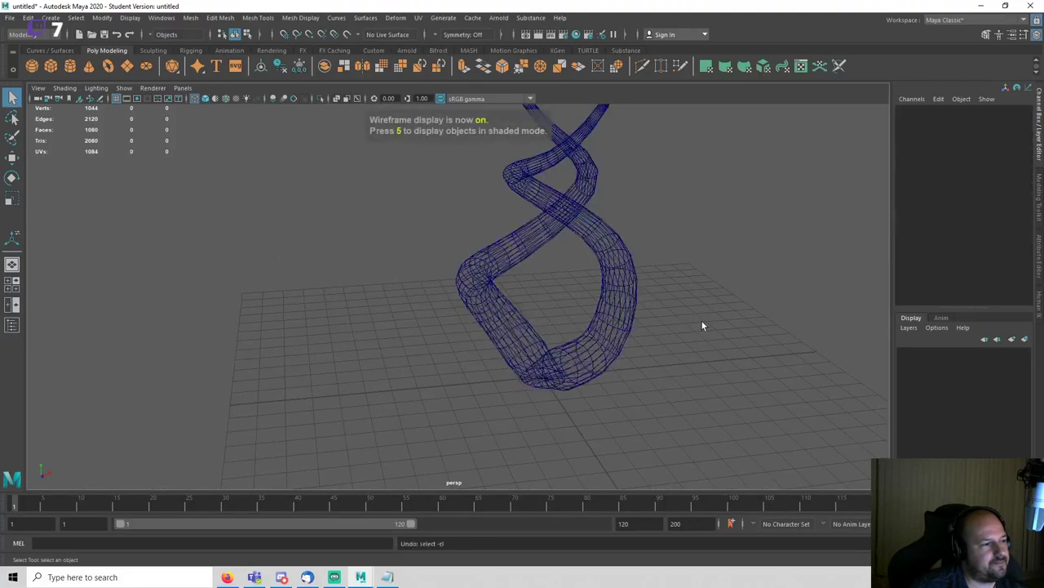
key("ctrl+z")
key("ctrl+z")
key("ctrl+z")
key("ctrl+z")
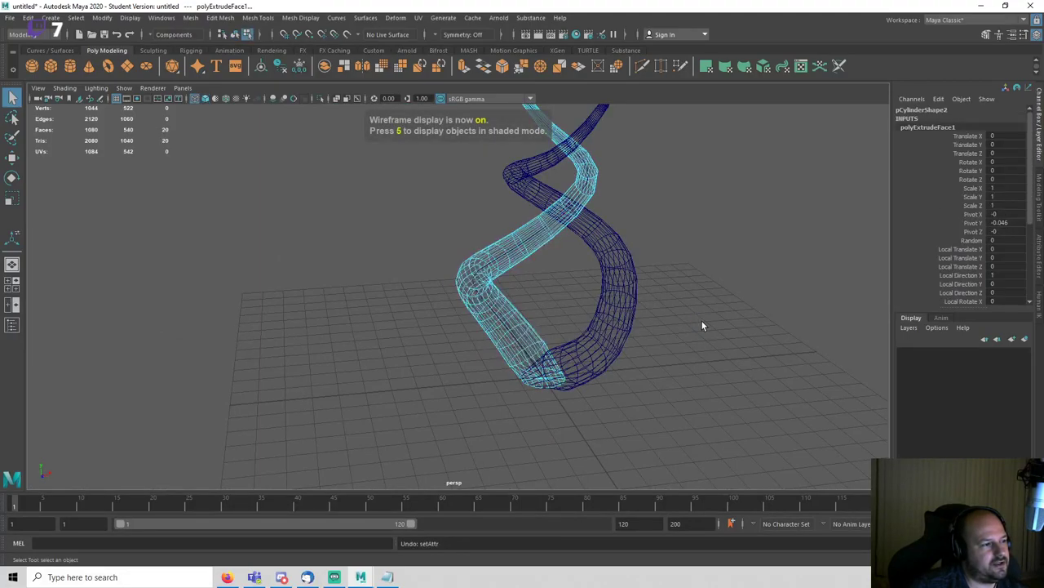
Step: Show the rotated curve's control vertices and move the vertex at its lowest bend inward along X
right_click_drag(702, 324, 801, 227)
left_click_drag(510, 274, 521, 288, "alt")
right_click_drag(521, 288, 436, 287)
left_click_drag(436, 287, 597, 287, "alt")
key("w")
left_click_drag(705, 250, 645, 255, "alt")
left_click(645, 255)
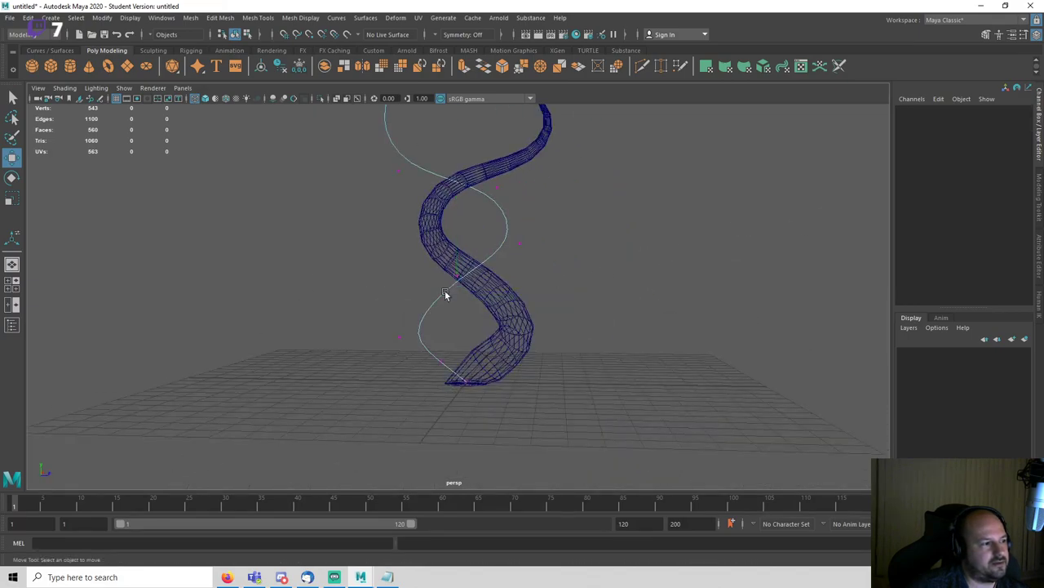
left_click(399, 337)
left_click_drag(448, 337, 492, 337)
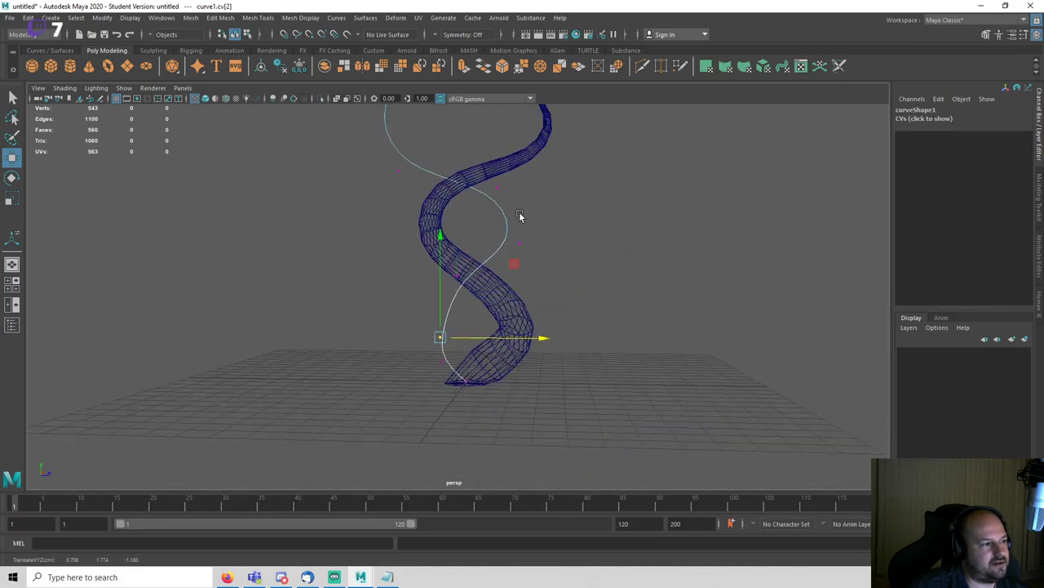
Step: Move control vertices 5 and 3 of the curve inward along X to flatten the spiral's middle bends
left_click(497, 187)
left_click_drag(497, 187, 543, 210, "alt")
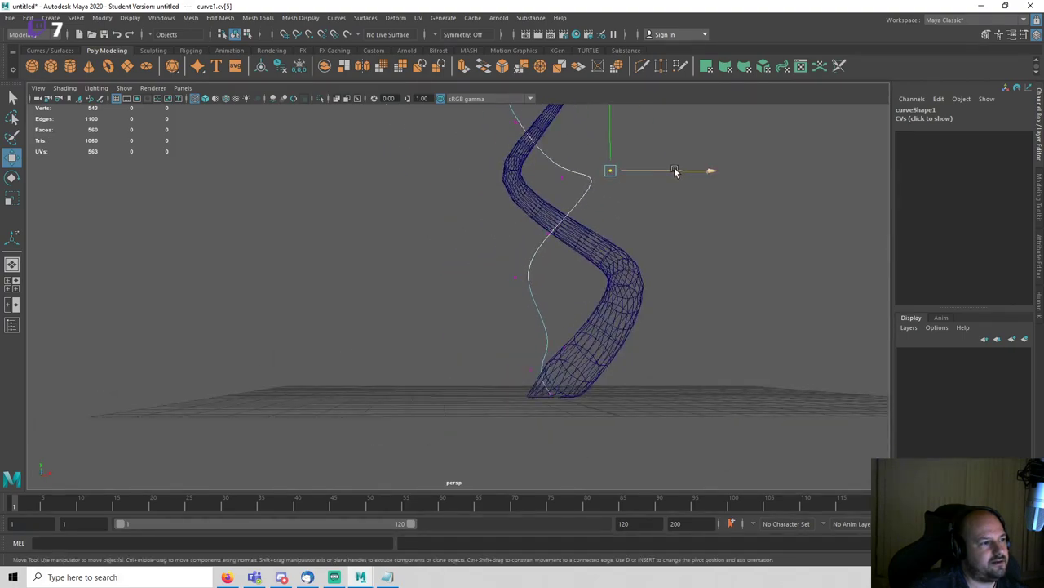
left_click_drag(675, 170, 645, 171)
left_click_drag(497, 284, 484, 280, "alt")
left_click(534, 278)
left_click_drag(566, 277, 587, 277)
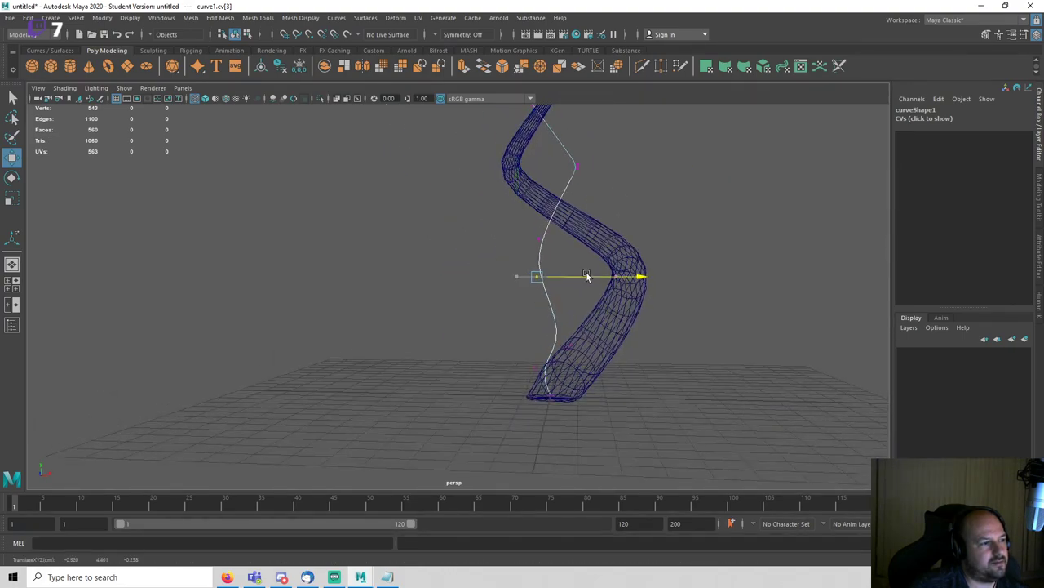
Step: Move the control vertex above the lower bend along X, followed by vertices 5 and 6 together
key("q")
left_click(540, 237)
key("w")
left_click_drag(597, 238, 654, 237)
left_click(691, 189)
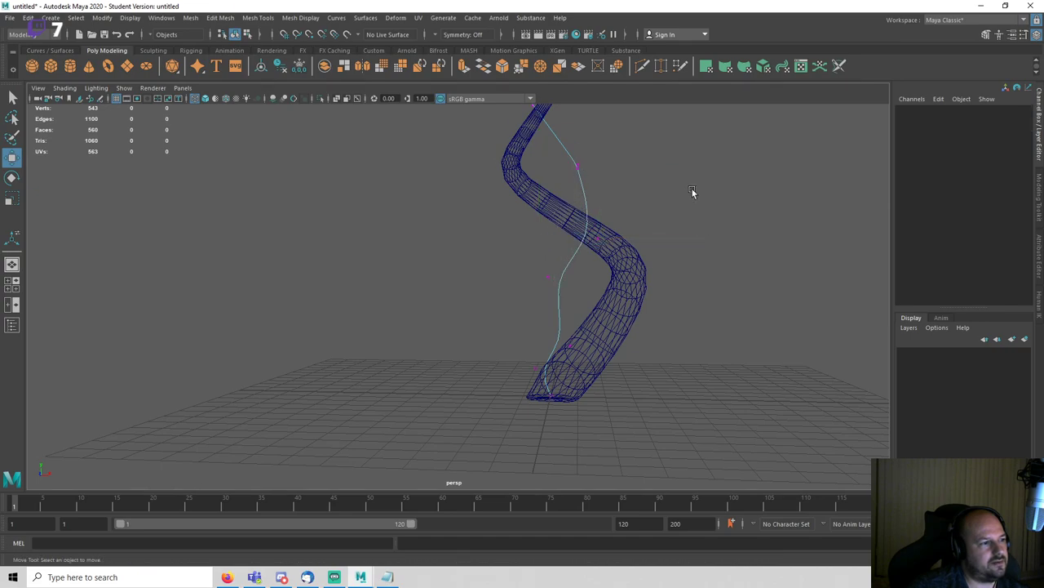
left_click_drag(691, 189, 657, 181, "alt")
left_click_drag(563, 145, 655, 176)
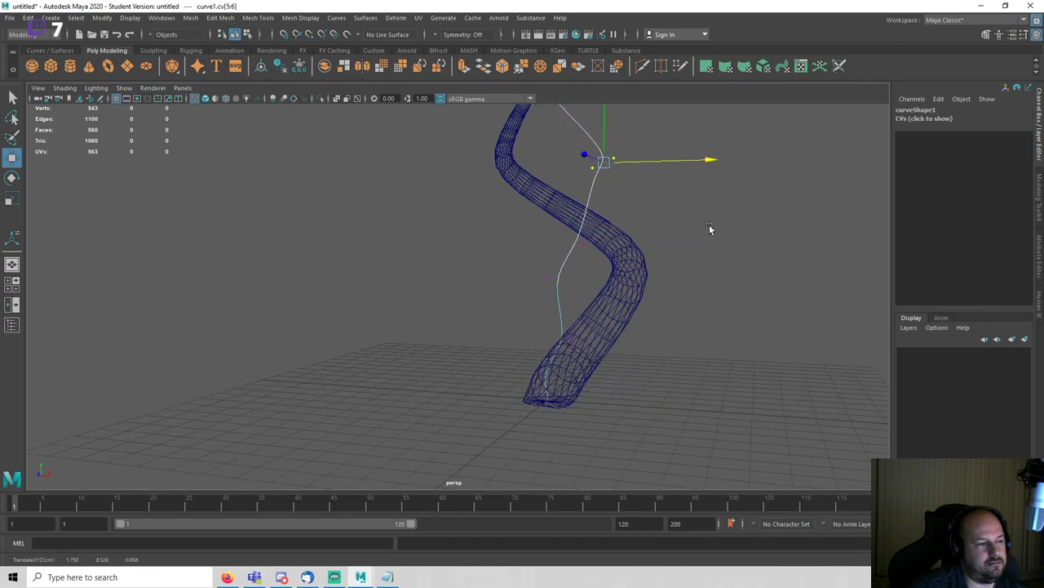
left_click(709, 224)
Step: Shift control vertices 2 and 3 near the curve's base further along X to smooth the lower bends
left_click_drag(709, 225, 606, 289, "alt")
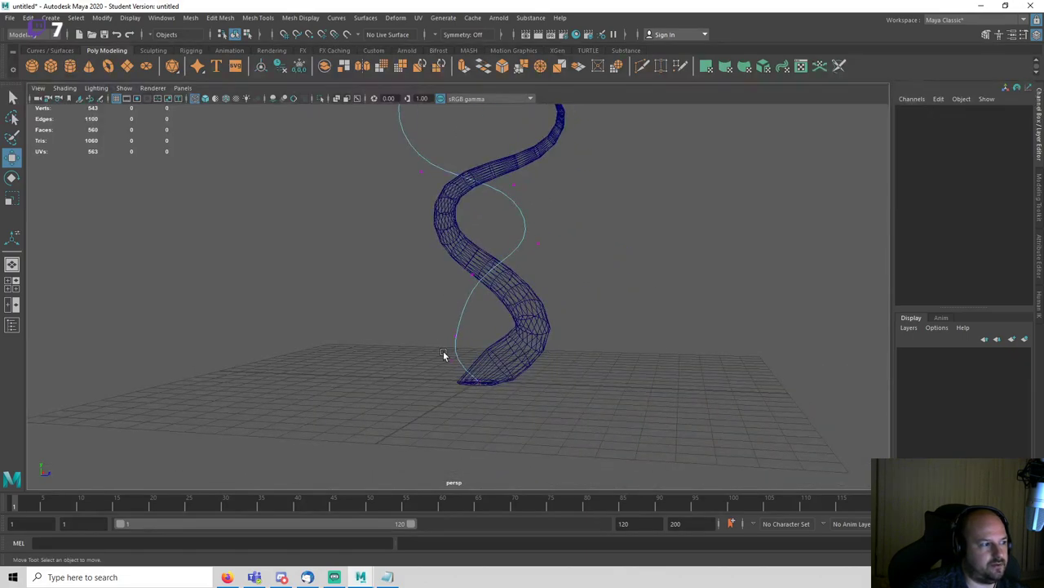
left_click_drag(448, 329, 405, 327, "alt")
left_click_drag(463, 322, 507, 349)
left_click_drag(535, 343, 284, 382, "alt")
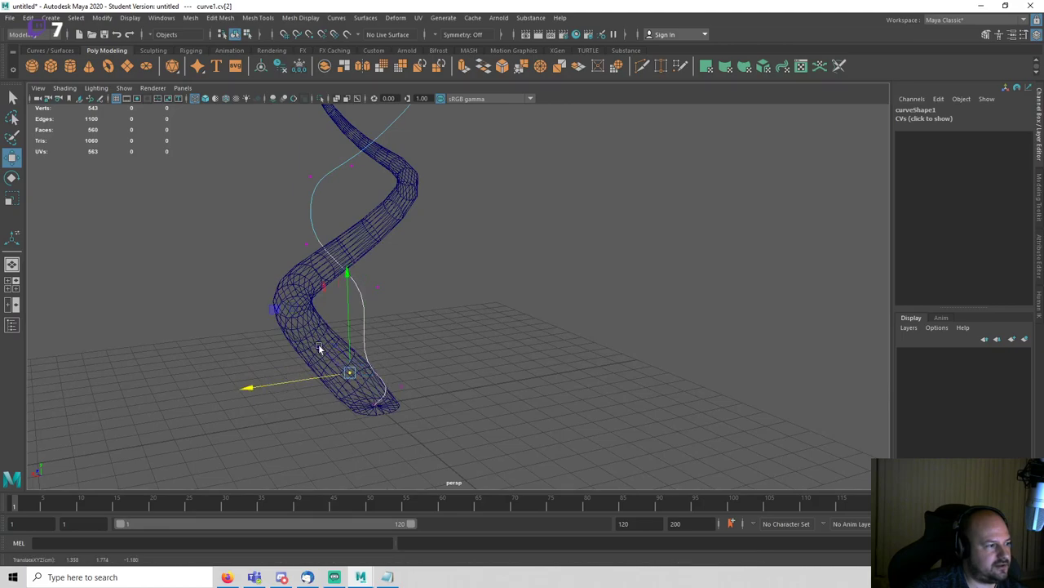
key("q")
left_click_drag(365, 273, 288, 281)
key("w")
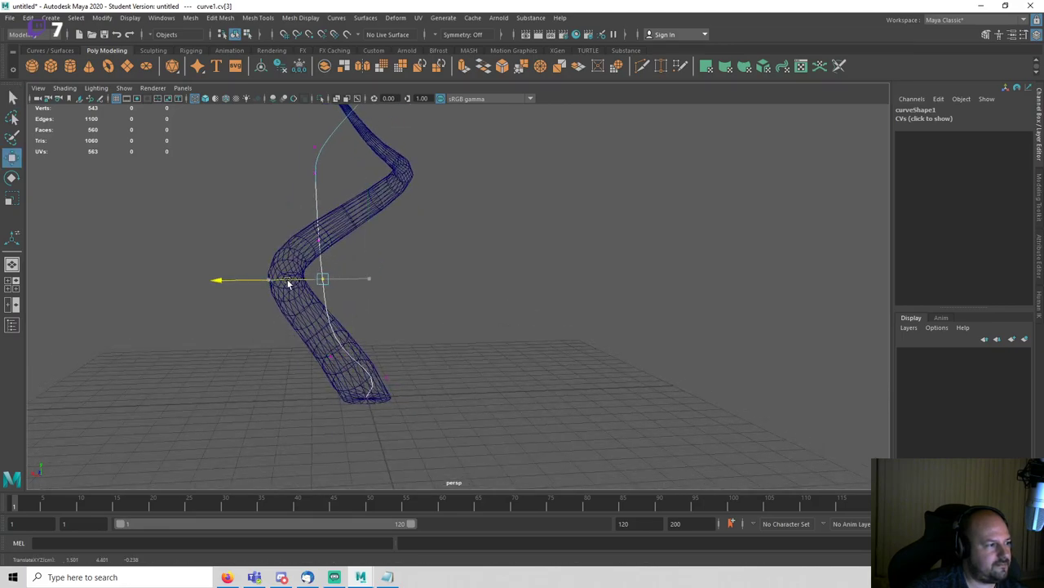
left_click(427, 314)
Step: Move control vertices 6 and 7 of the curve horizontally toward the spiral's centre
left_click_drag(426, 317, 154, 333, "alt")
left_click_drag(623, 146, 644, 173)
left_click_drag(644, 174, 648, 228, "alt")
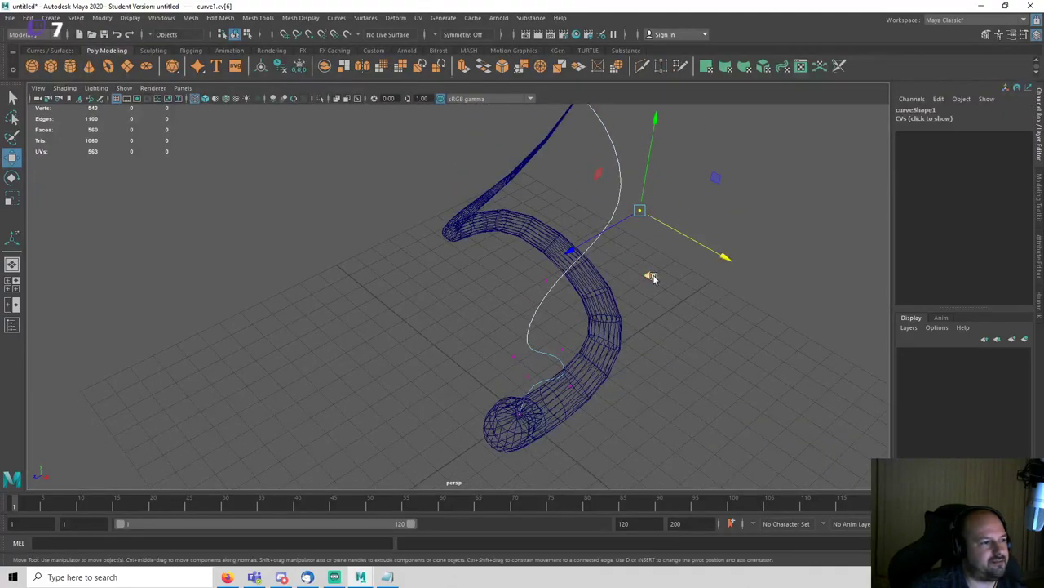
left_click_drag(651, 279, 608, 299)
middle_click_drag(618, 255, 608, 340, "alt")
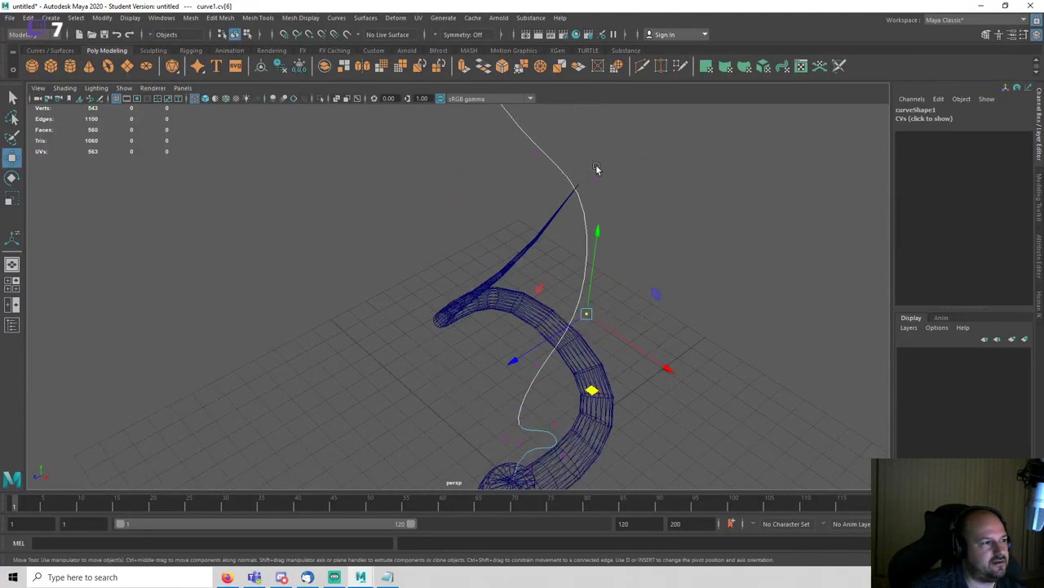
left_click_drag(595, 167, 633, 194)
left_click_drag(636, 240, 569, 333, "alt")
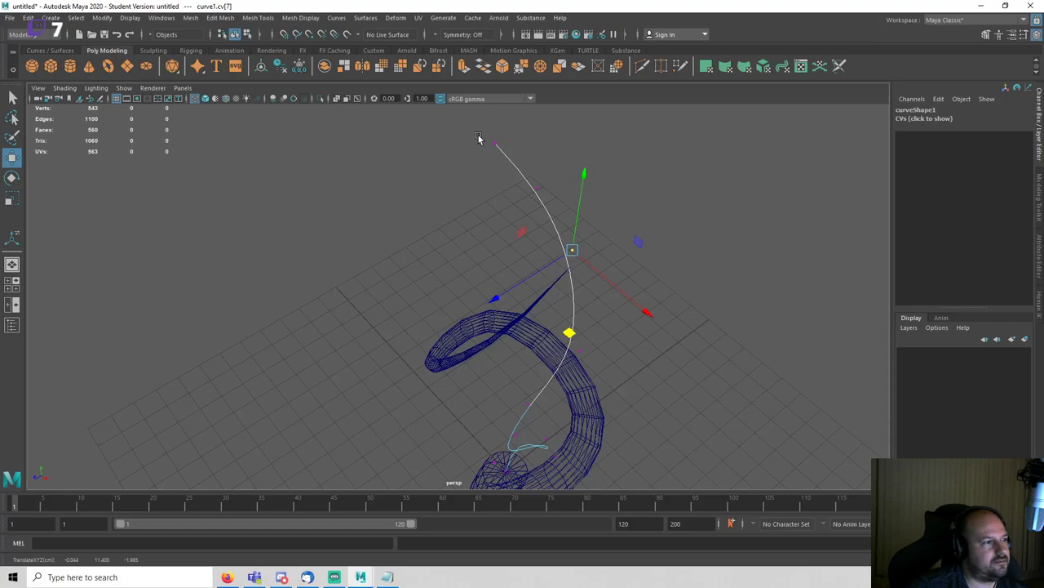
Step: Move the tip control vertex and the one just below it horizontally toward the spiral's centre
left_click_drag(479, 137, 509, 168)
left_click_drag(484, 220, 449, 351)
left_click_drag(513, 165, 531, 268)
left_click_drag(487, 325, 434, 403)
left_click_drag(474, 373, 751, 255, "alt")
middle_click_drag(701, 229, 635, 340, "alt")
left_click_drag(617, 309, 637, 319, "alt")
scroll(622, 316, "up", 3)
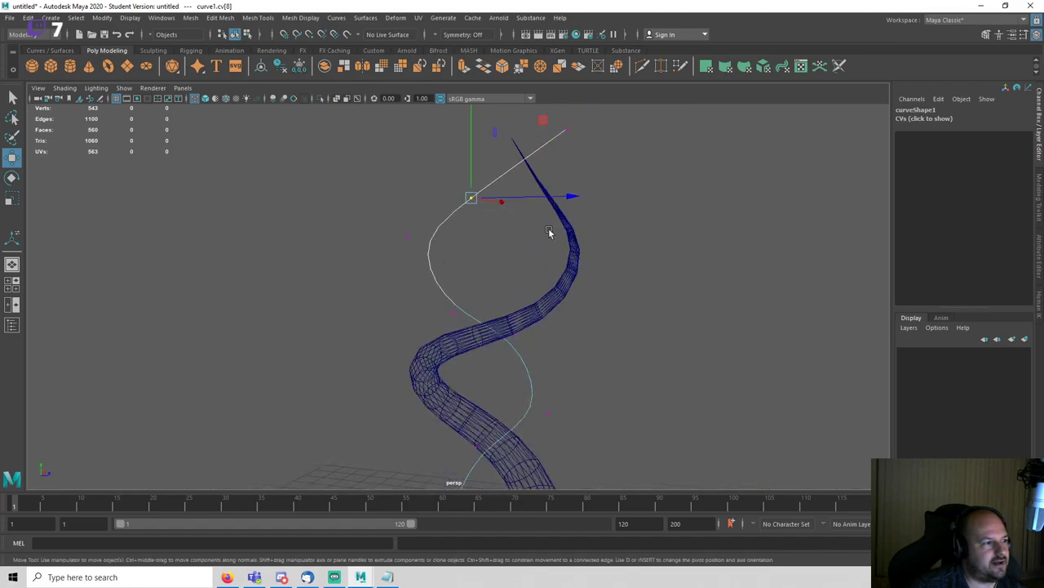
Step: Pull the upper control vertices of the curve sideways toward its centre line, starting with the upper bend
left_click_drag(399, 224, 494, 258)
left_click_drag(479, 214, 597, 223)
key("q")
key("w")
left_click_drag(450, 158, 594, 181)
key("q")
left_click_drag(432, 266, 569, 264)
key("w")
Step: Move the curve's middle control vertices sideways so its bends become gentle, and clear the selection
left_click_drag(428, 266, 466, 401, "alt")
left_click(506, 355)
left_click_drag(453, 436, 696, 338)
left_click_drag(589, 348, 606, 348)
left_click(671, 389)
left_click_drag(622, 395, 699, 369, "alt")
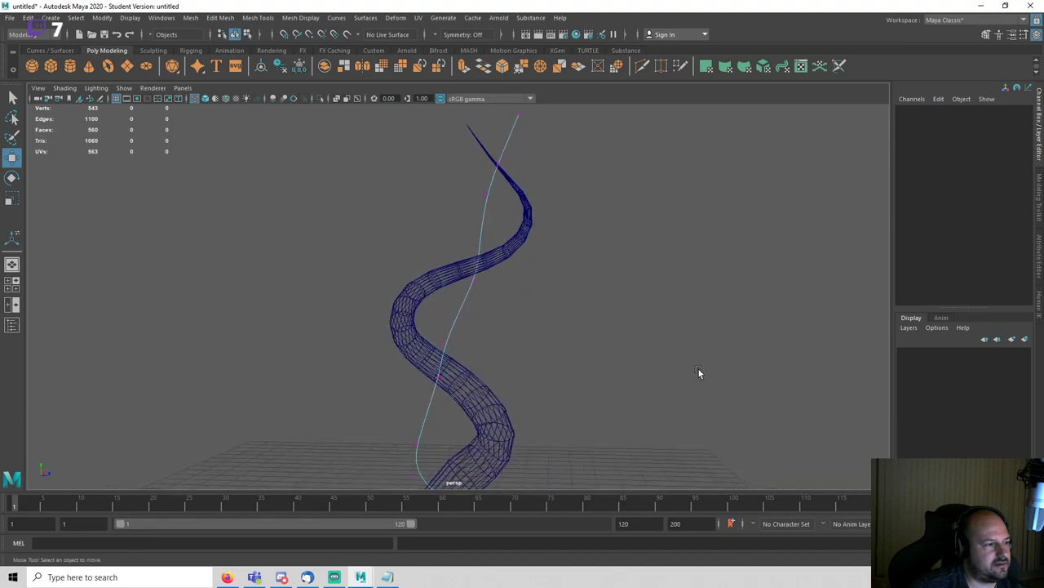
Step: Fine-tune the control vertices in the curve's lower half and return the curve to object mode
left_click(473, 285)
left_click(443, 386)
middle_click_drag(419, 437, 436, 366, "alt")
left_click(434, 372)
left_click_drag(504, 301, 540, 271)
key("q")
right_click_drag(625, 234, 669, 220)
scroll(644, 269, "down", 3)
left_click(643, 275)
Step: Open the Outliner and select pCylinder2, the duplicate base disc
left_click_drag(643, 275, 584, 378, "alt")
left_click(481, 370)
middle_click_drag(535, 351, 535, 314, "alt")
scroll(527, 332, "up", 6)
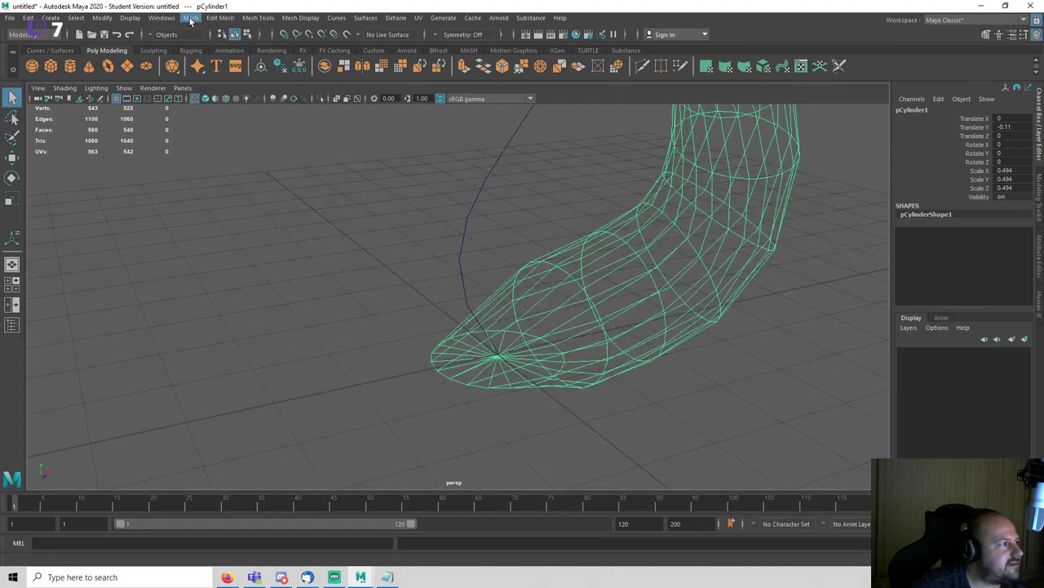
left_click(161, 18)
left_click(186, 149)
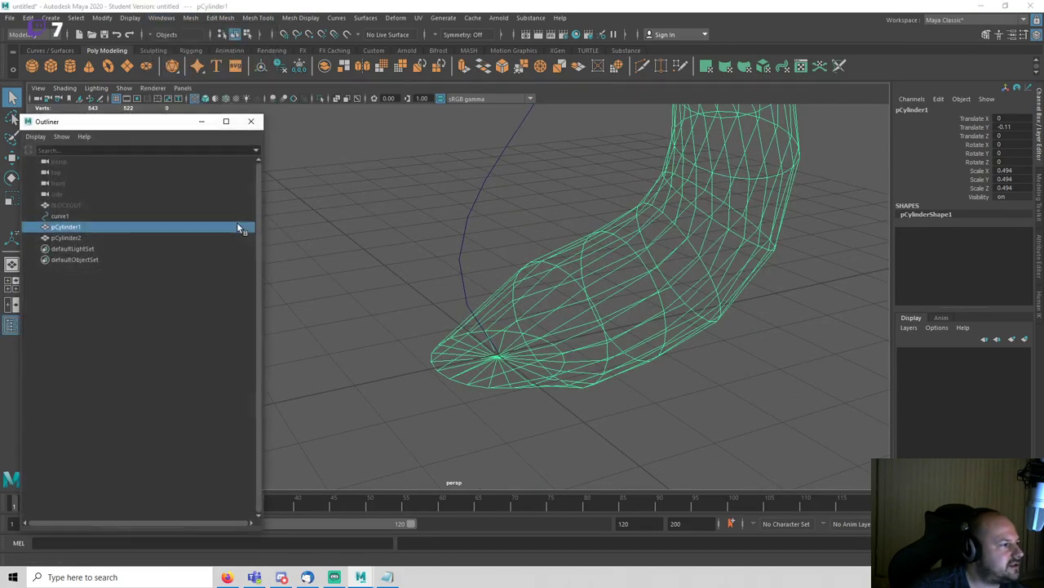
left_click(82, 238)
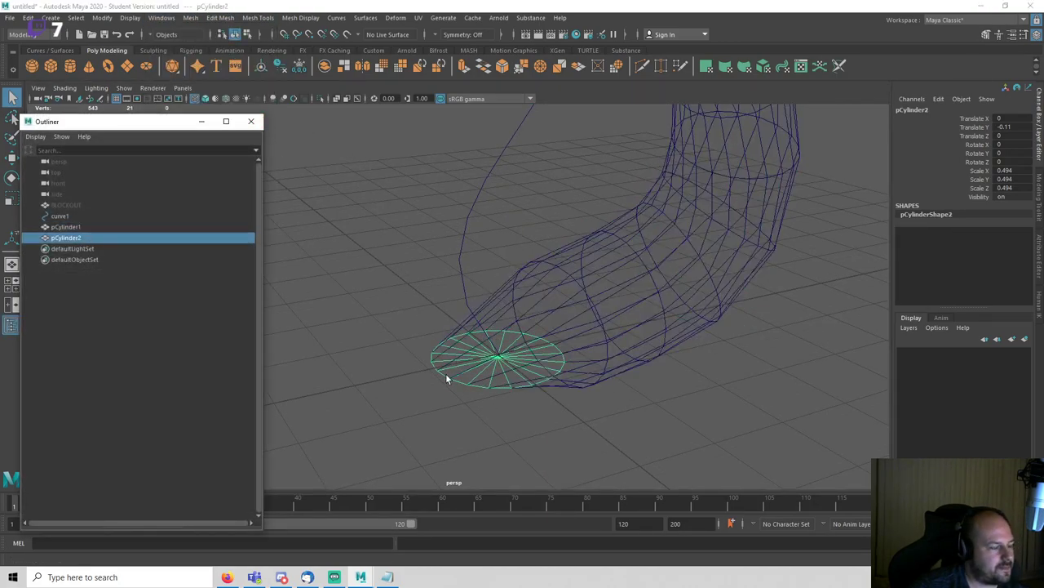
Step: Extrude all faces of the base disc along the reshaped curve1 with 25 divisions
right_click_drag(371, 277, 380, 311)
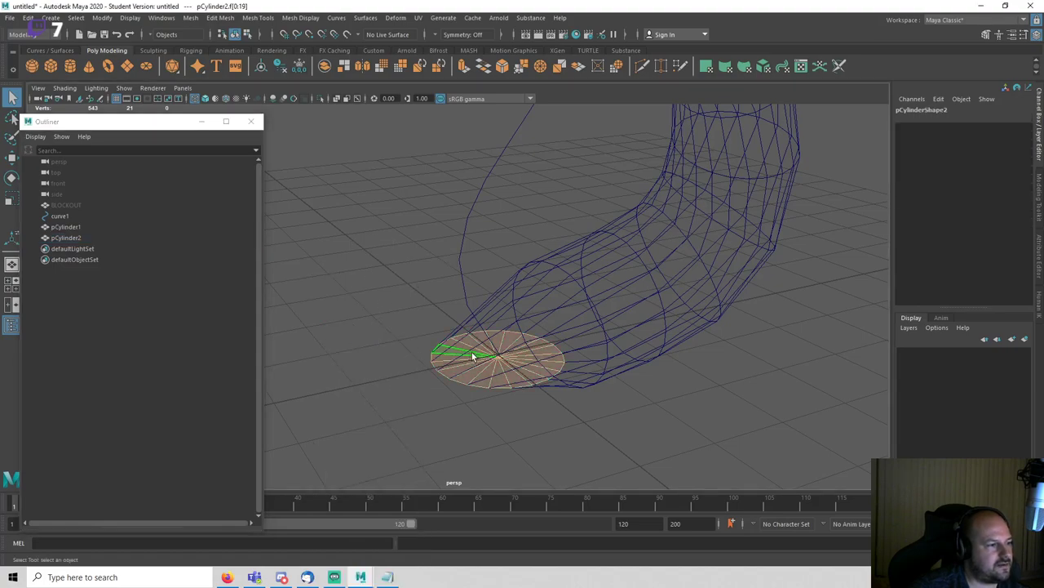
left_click(482, 183, "shift")
left_click(985, 34)
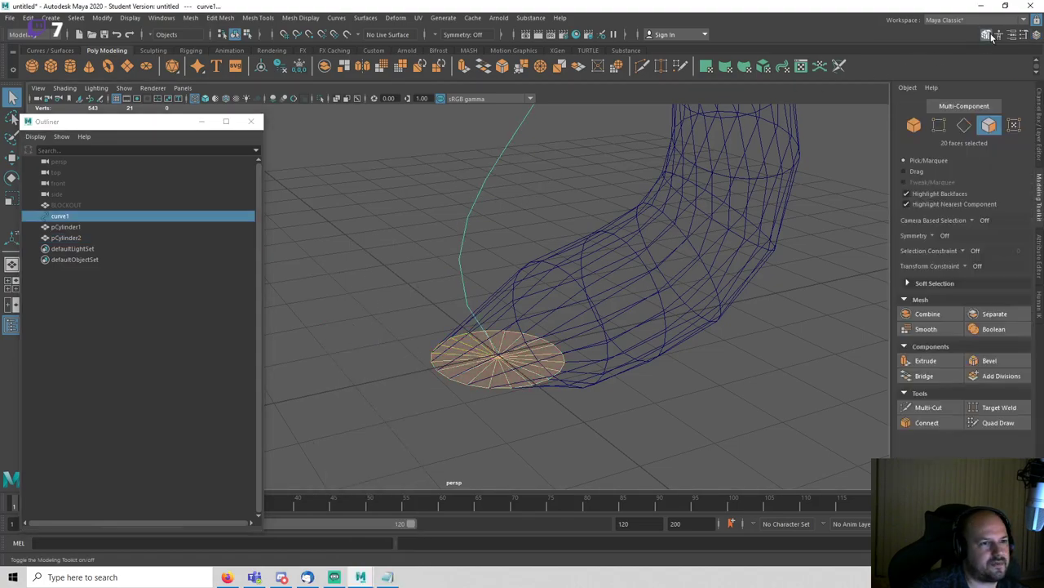
left_click(930, 361)
left_click_drag(352, 315, 702, 325)
Step: Set the new extrusion's Taper to 0 and Twist to 180
left_click(1039, 124)
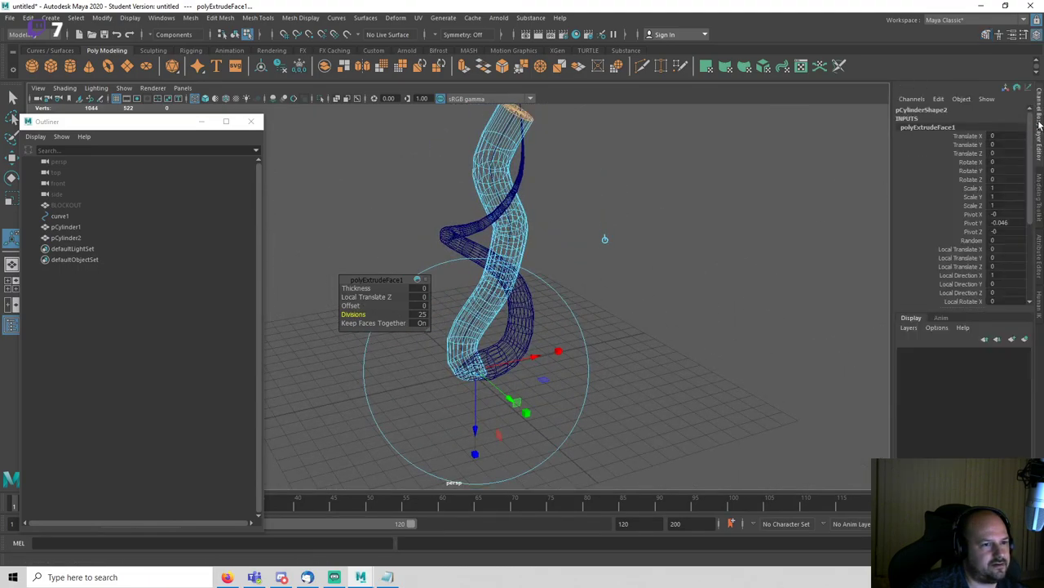
scroll(967, 277, "down", 4)
left_click(974, 266)
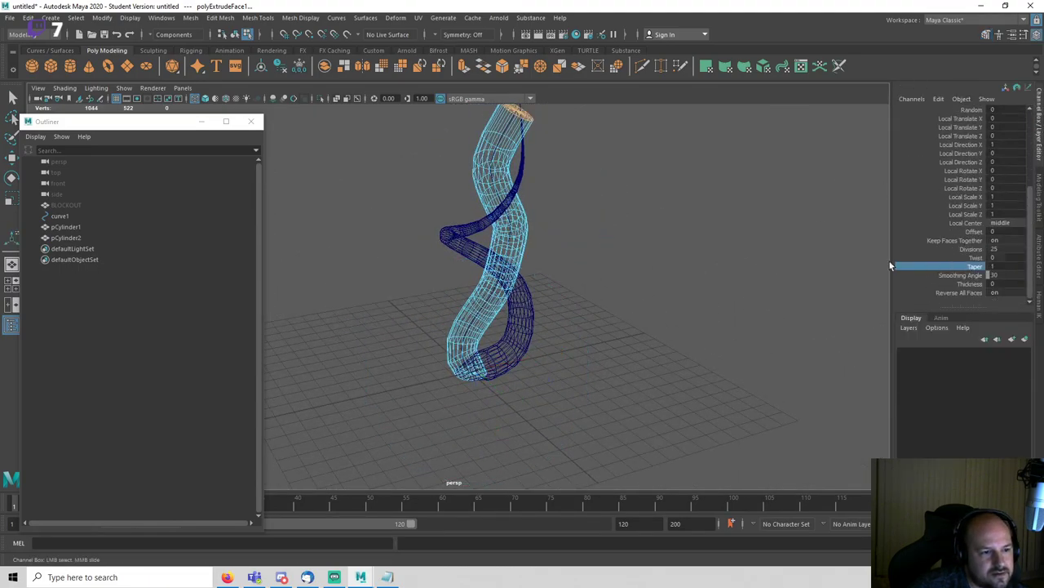
middle_click_drag(975, 269, 944, 267)
left_click(973, 257)
middle_click_drag(767, 282, 800, 282)
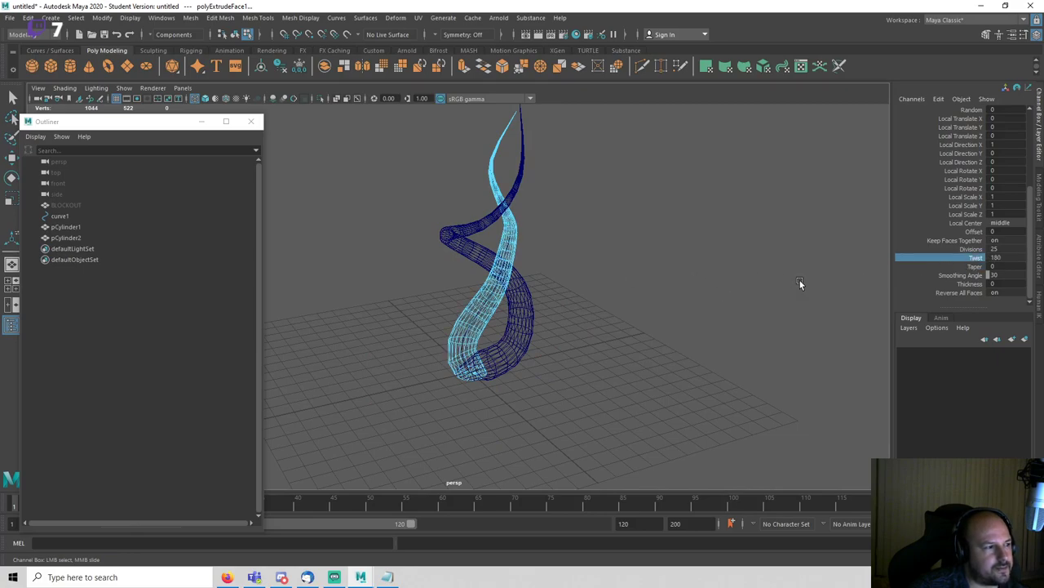
Step: Return to object mode with shaded display and close the Outliner
right_click_drag(548, 230, 623, 194)
left_click(669, 192)
key("5")
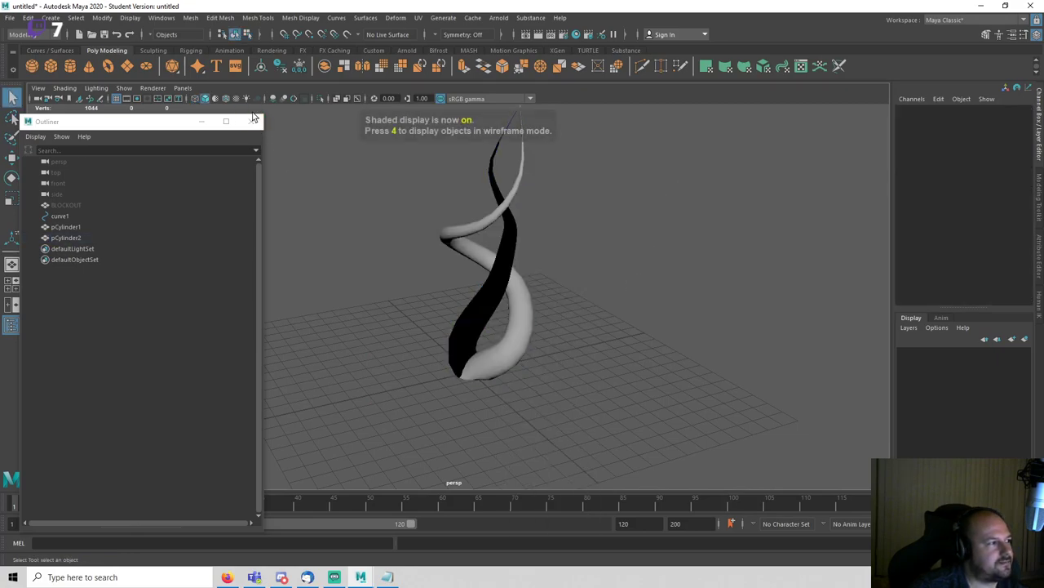
left_click(254, 122)
left_click(503, 278)
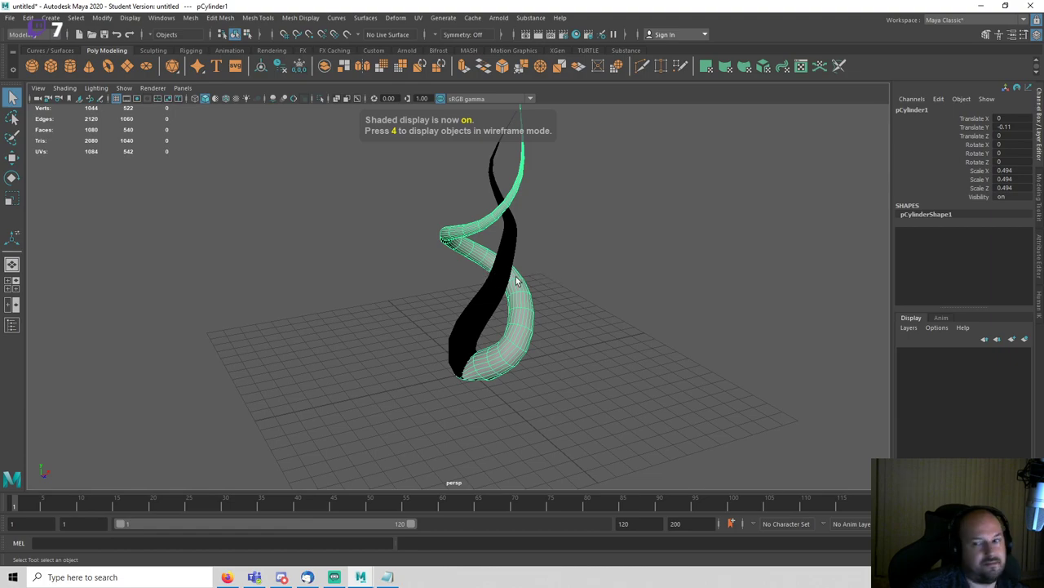
left_click(602, 269)
Step: Reverse the normals of the second tube, pCylinder2, and inspect both tubes where they meet at the base
left_click(469, 318)
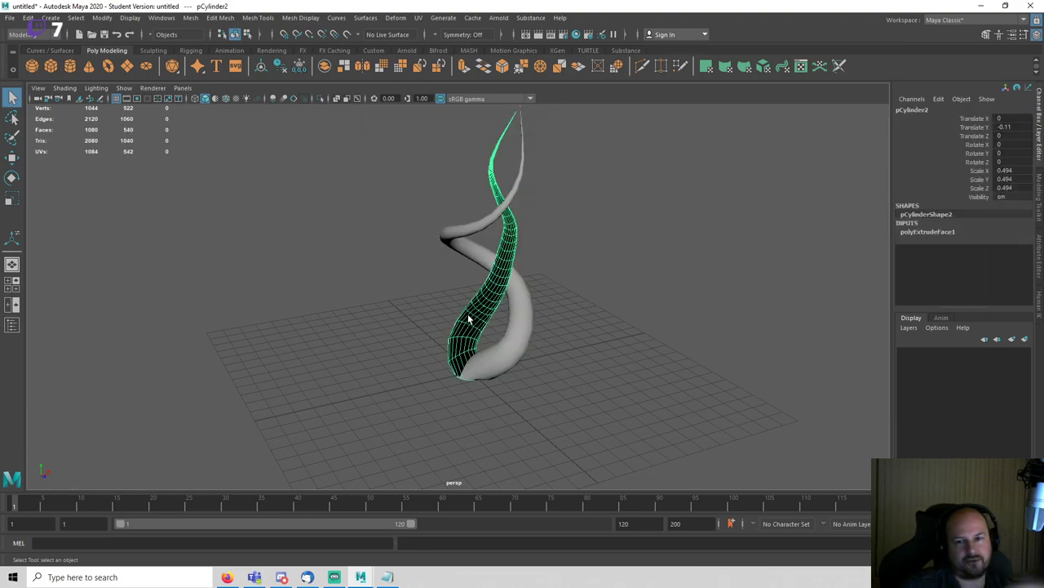
right_click_drag(512, 320, 551, 320, "alt")
key("f")
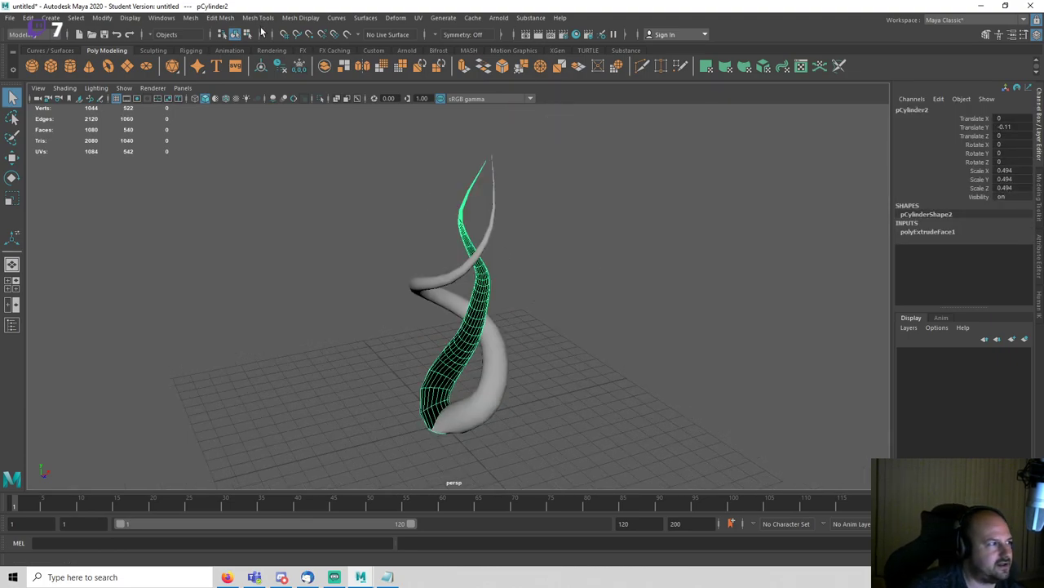
left_click(300, 17)
left_click(318, 69)
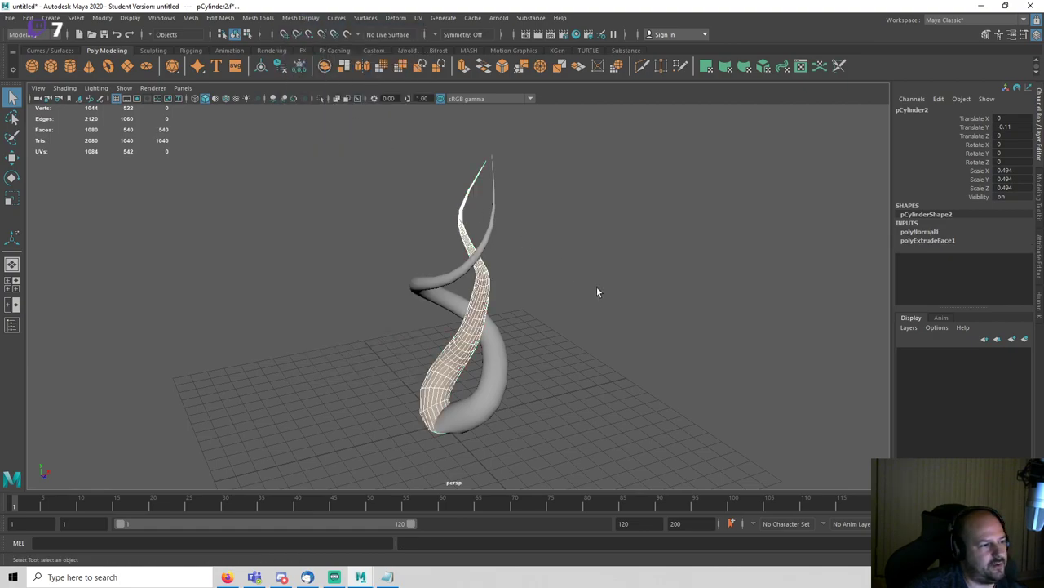
left_click(599, 291)
middle_click_drag(529, 324, 526, 229, "alt")
right_click_drag(527, 229, 524, 271, "alt")
left_click_drag(524, 270, 657, 257, "alt")
scroll(566, 271, "up", 5)
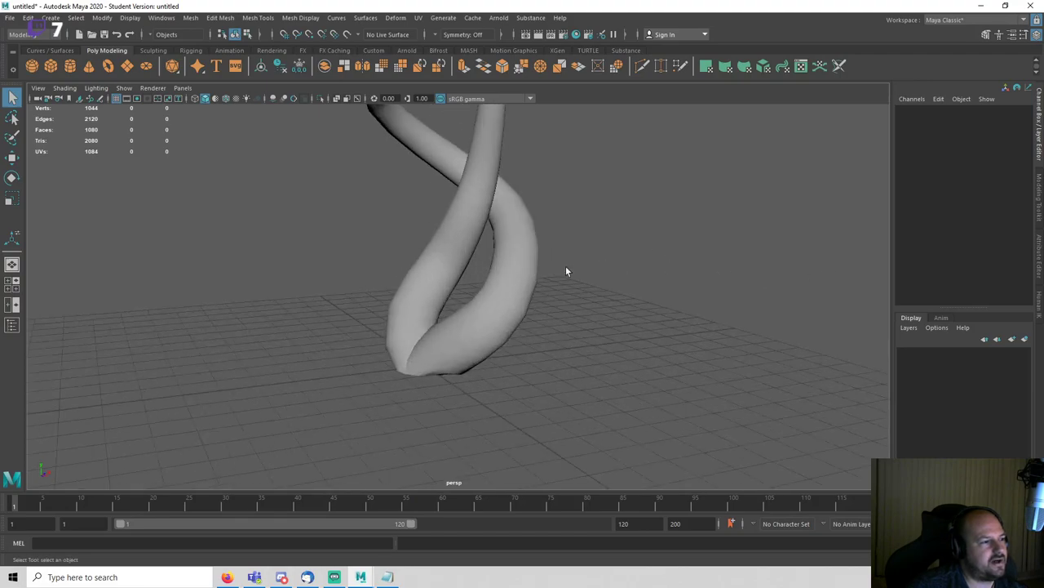
Step: Delete the construction history of the second tube, pCylinder2
left_click_drag(568, 271, 537, 264, "alt")
scroll(543, 294, "down", 3)
scroll(541, 295, "up", 3)
scroll(540, 295, "up", 1)
left_click(541, 294)
scroll(538, 263, "down", 3)
left_click(543, 272)
scroll(543, 271, "up", 3)
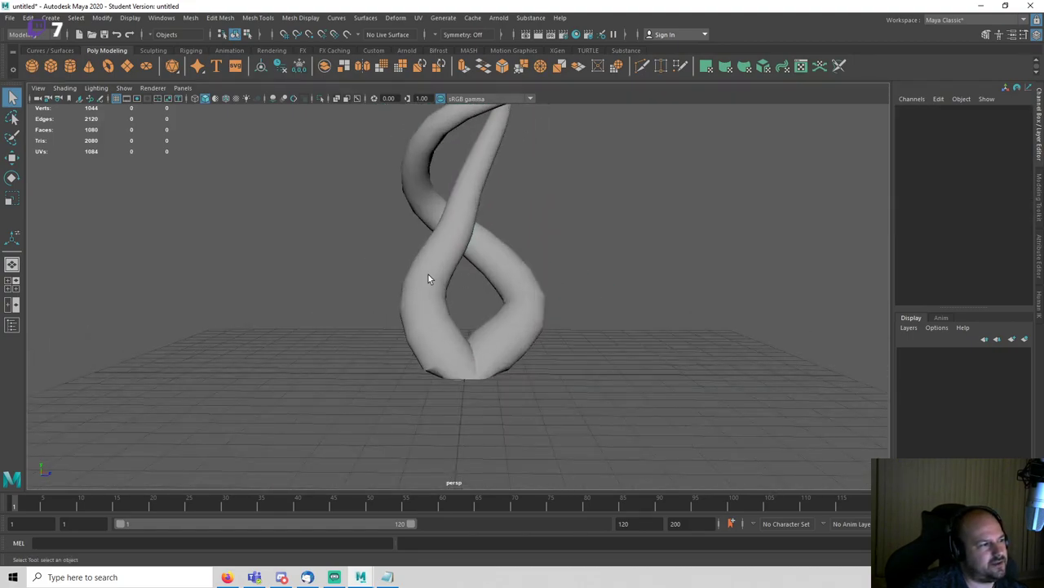
left_click(429, 278)
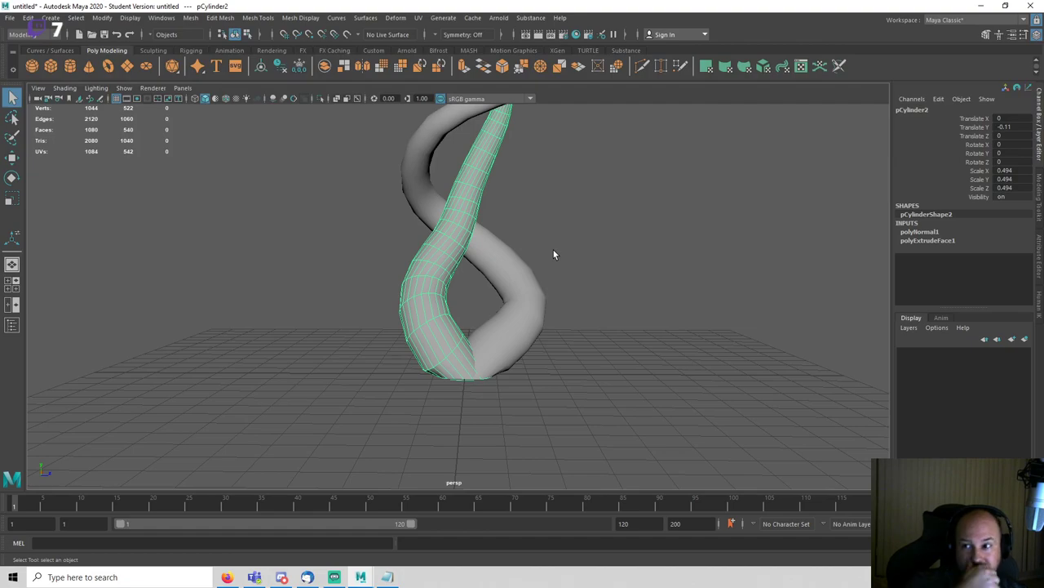
middle_click_drag(541, 228, 543, 284, "alt")
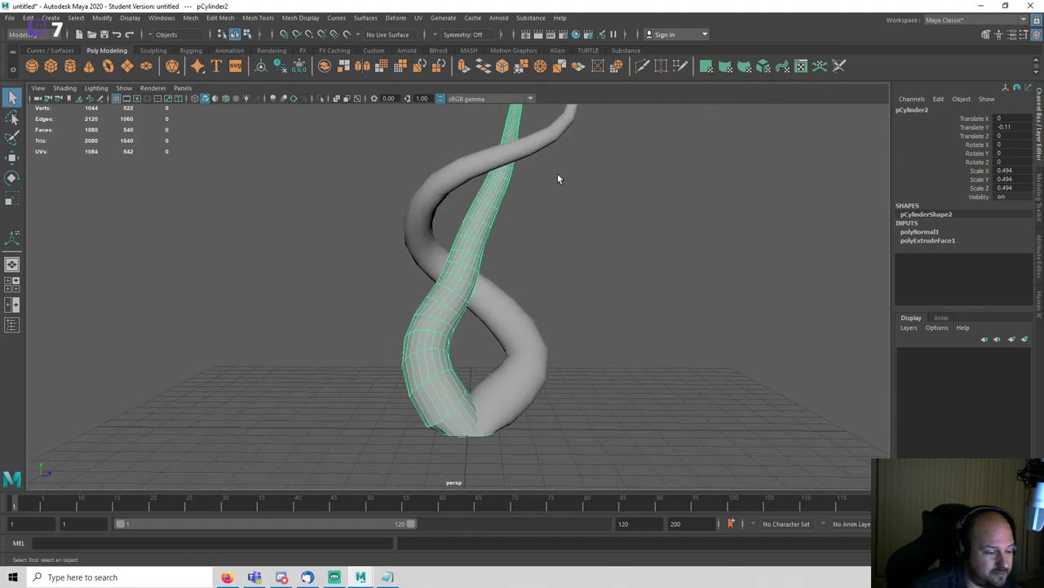
key("alt+shift+d")
Step: Try to reshape the lower bend of pCylinder2 with the sculpting Grab tool
left_click(154, 51)
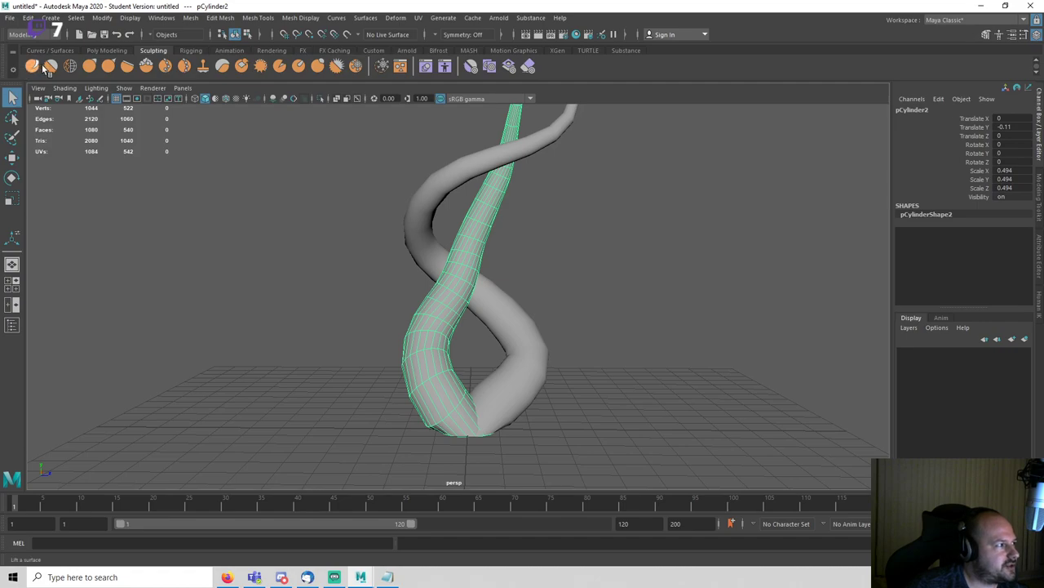
left_click(90, 66)
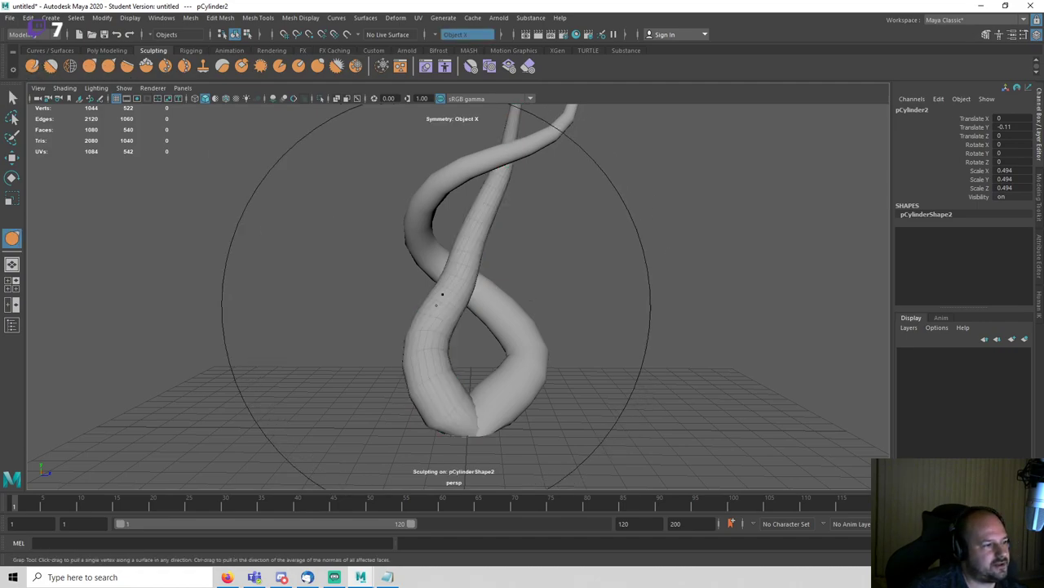
mouse_move(461, 299)
left_mouse_down("alt")
mouse_move(429, 302)
mouse_move(495, 319)
mouse_move(408, 315)
mouse_move(397, 326)
left_mouse_up("alt")
key("ctrl+z")
key("b")
key("b")
left_click_drag(443, 373, 457, 342)
key("ctrl+z")
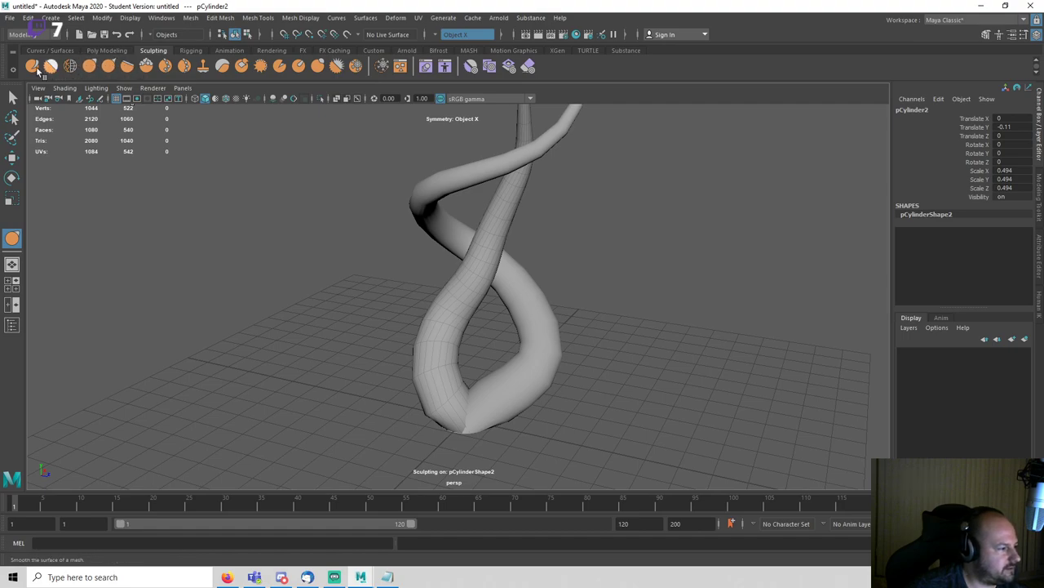
Step: Try the Grab tool again on the second tube's lower bend, pulling it toward the first tube
left_click(89, 69)
mouse_move(549, 321)
left_mouse_down("alt")
mouse_move(457, 348)
mouse_move(424, 345)
mouse_move(456, 341)
left_mouse_up("alt")
scroll(441, 347, "up", 3)
mouse_move(617, 346)
left_mouse_down("alt")
mouse_move(540, 324)
mouse_move(558, 336)
left_mouse_up("alt")
key("ctrl+z")
key("ctrl+z")
mouse_move(440, 346)
left_mouse_down()
mouse_move(575, 360)
mouse_move(535, 359)
left_mouse_up()
key("q")
left_click_drag(558, 321, 408, 305, "alt")
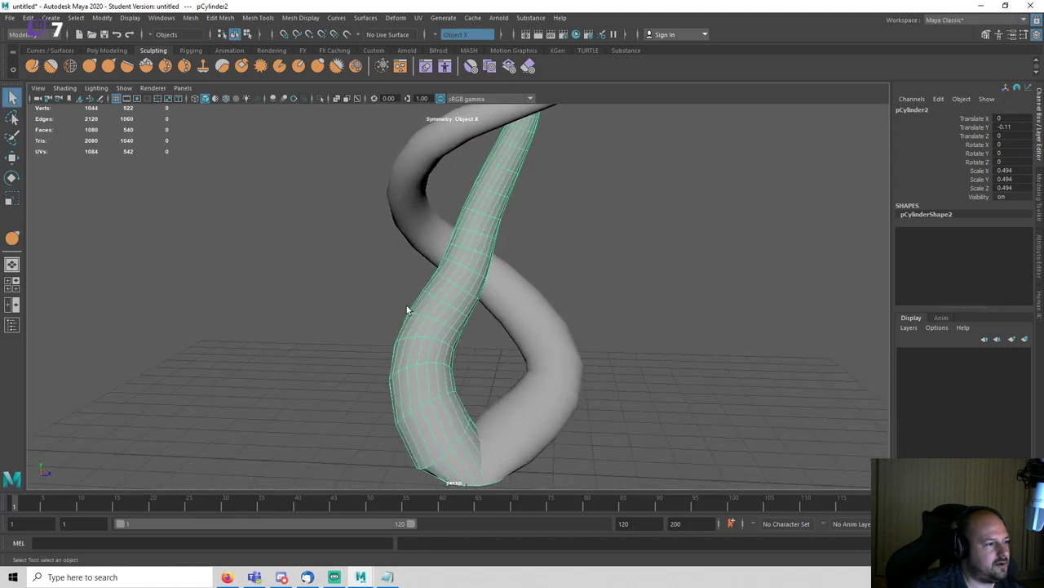
Step: Turn on Soft Select and freeze the transformations of pCylinder2
key("b")
left_click(130, 17)
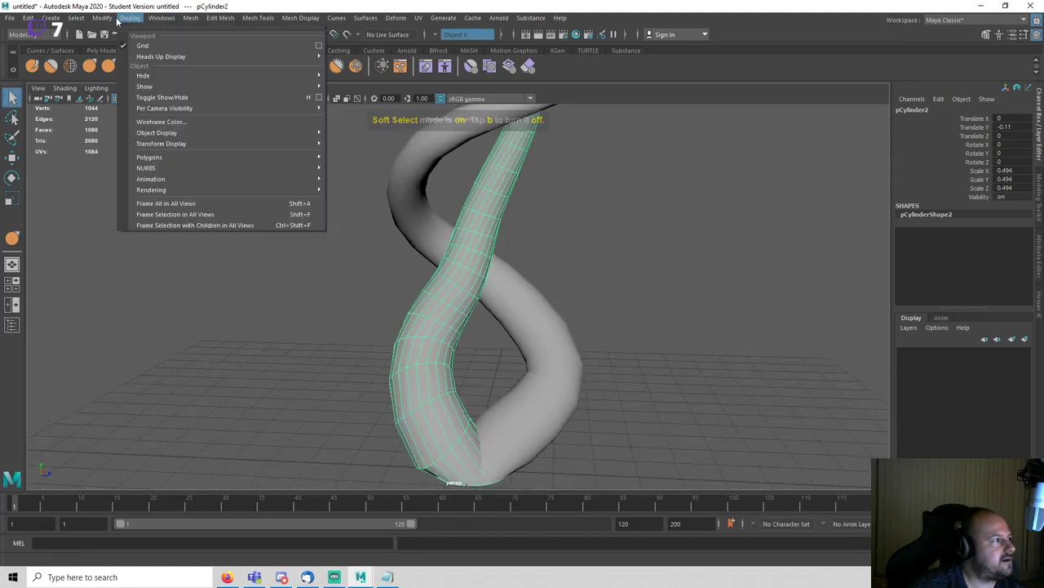
left_click(151, 66)
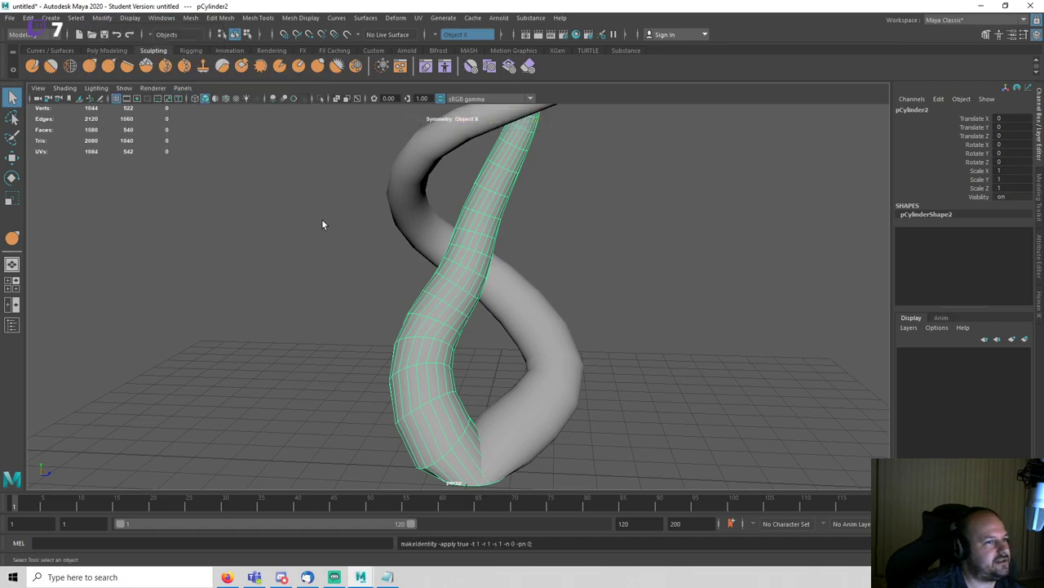
Step: Pull the lower bend of pCylinder2 inward toward the other tube with Grab tool strokes from two viewing angles
left_click(108, 66)
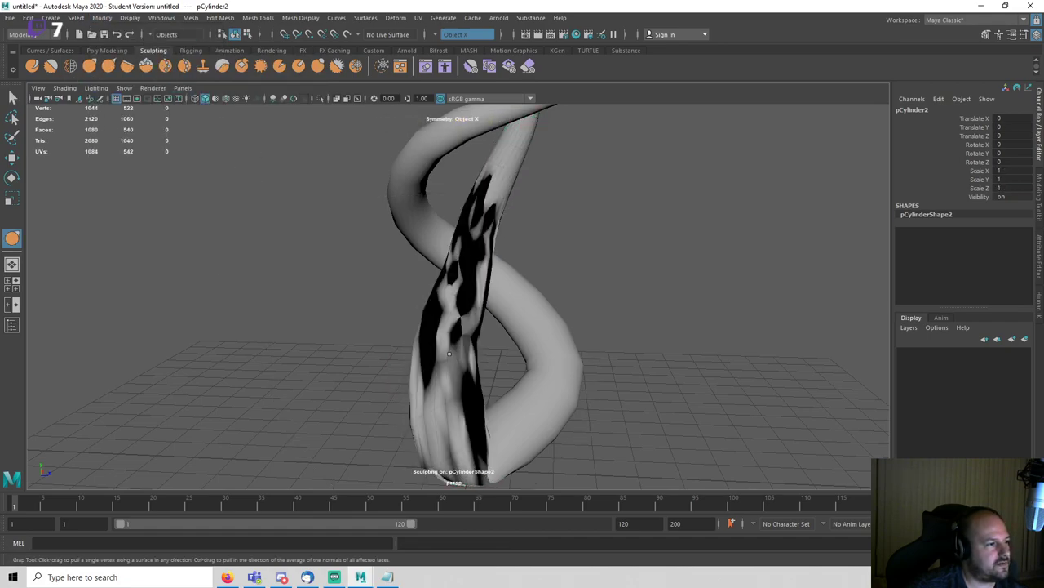
left_click_drag(613, 333, 678, 329, "alt")
key("q")
left_click(601, 347)
left_click_drag(601, 347, 243, 198, "alt")
left_click(453, 364)
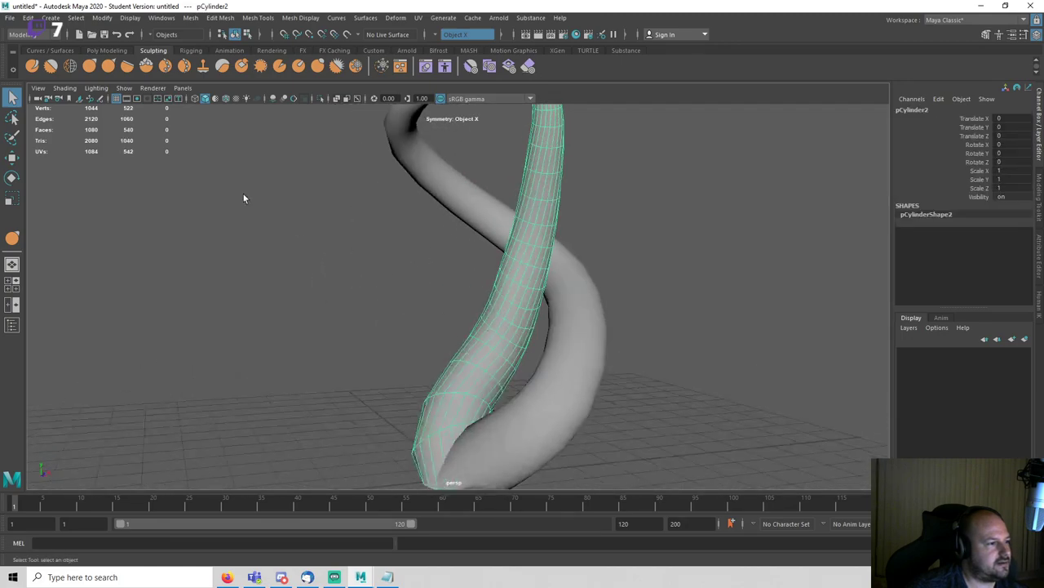
left_click(90, 66)
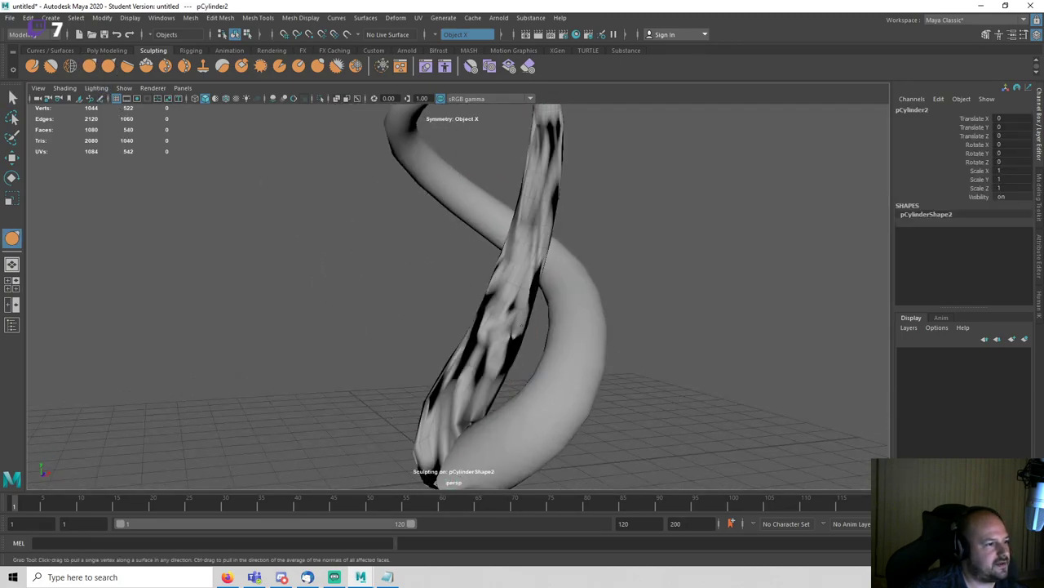
left_click_drag(516, 333, 489, 324, "alt")
key("q")
left_click(664, 339)
scroll(518, 384, "down", 3)
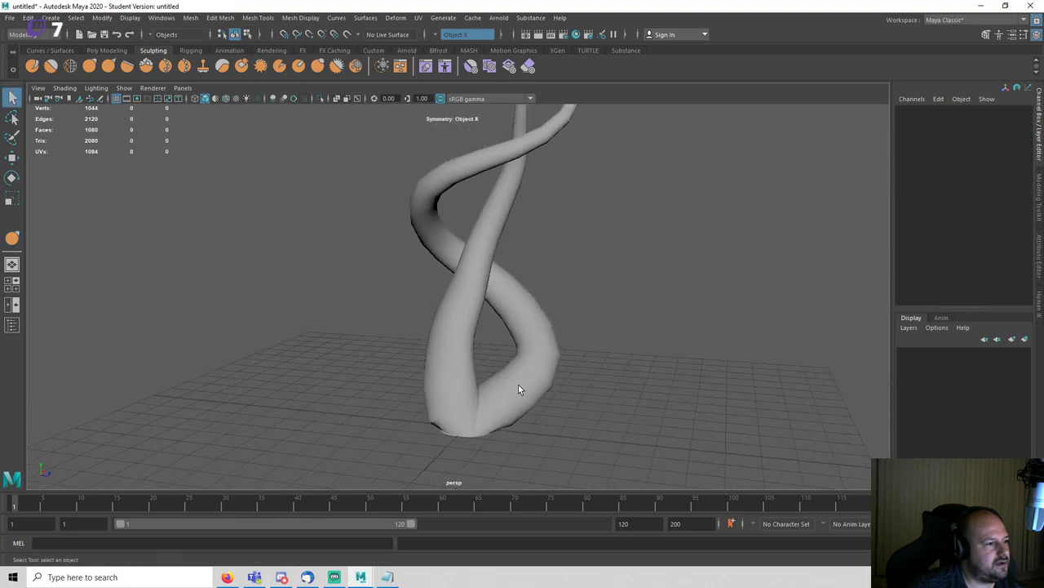
Step: In wireframe display, select curve1 inside the second tube and rotate it about the Y axis
left_click_drag(519, 385, 745, 316, "alt")
scroll(553, 385, "up", 4)
key("4")
scroll(643, 341, "up", 5)
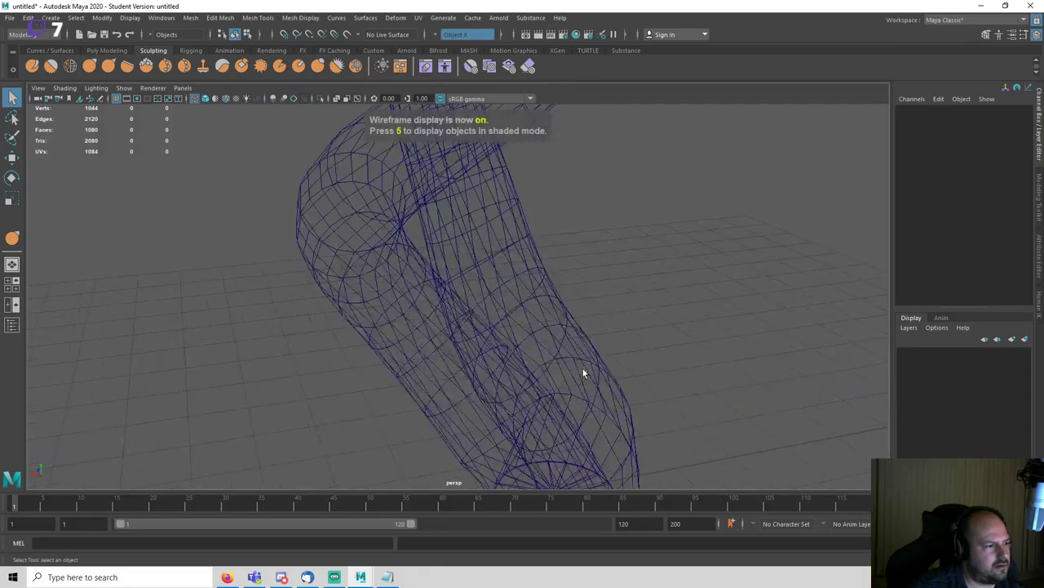
scroll(547, 334, "up", 3)
left_click(528, 306)
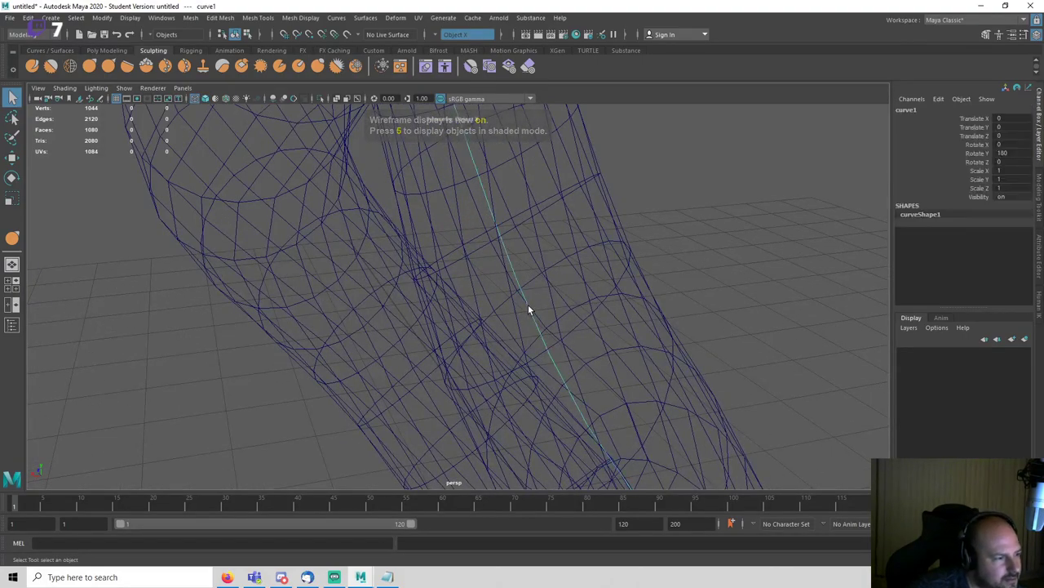
scroll(528, 307, "down", 6)
left_click_drag(598, 355, 553, 402, "alt")
key("e")
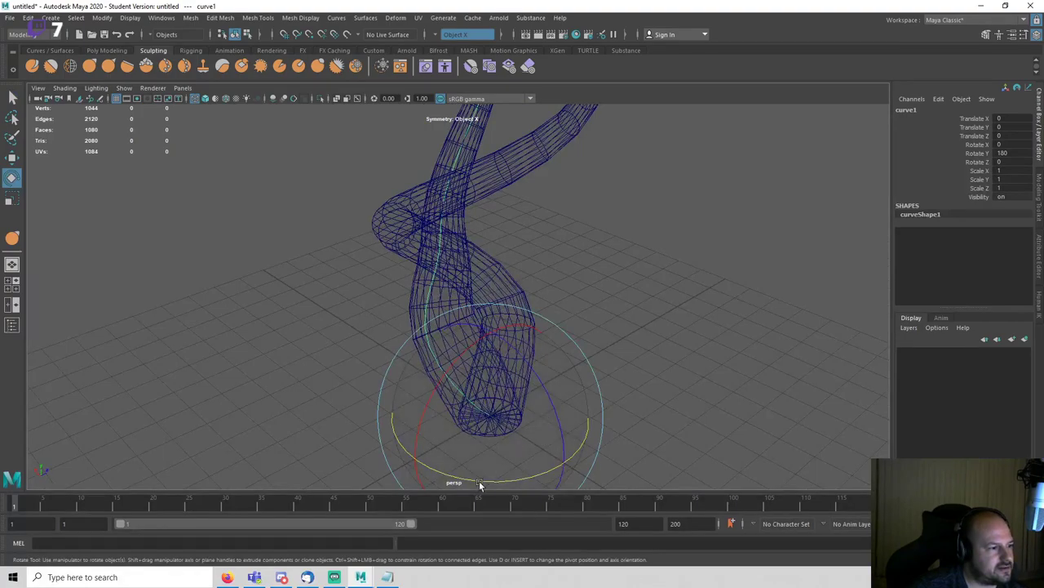
left_click_drag(480, 482, 626, 457)
Step: Return to shaded display and rotate curve1 further about the Y axis to about 378 degrees
mouse_move(717, 369)
left_mouse_down("alt")
mouse_move(577, 372)
mouse_move(555, 359)
mouse_move(594, 375)
mouse_move(538, 385)
mouse_move(603, 401)
left_mouse_up("alt")
key("5")
left_click_drag(459, 445, 556, 445)
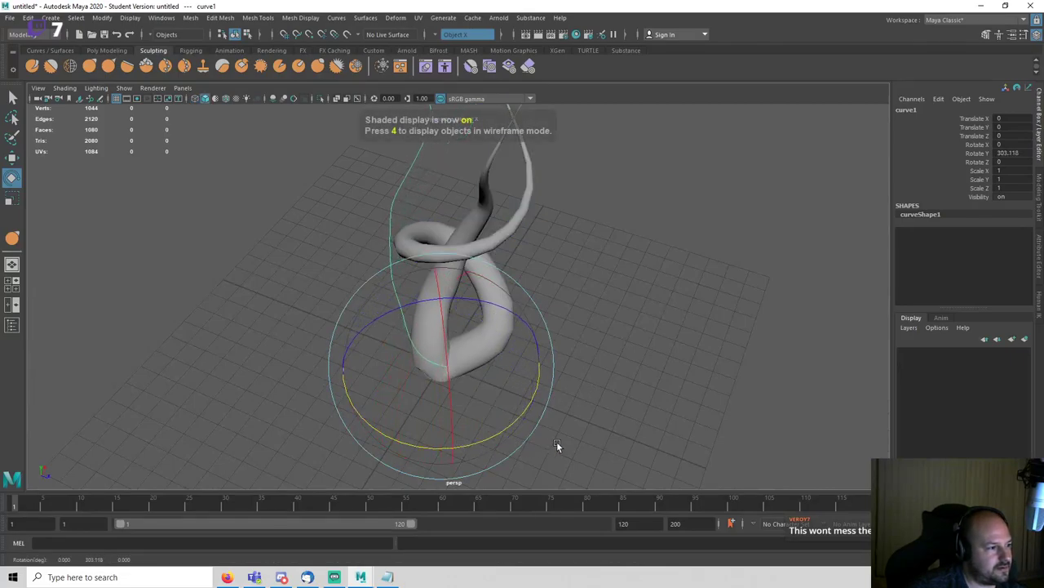
left_click_drag(489, 441, 465, 443)
left_click_drag(582, 389, 614, 345, "alt")
scroll(614, 344, "up", 2)
key("q")
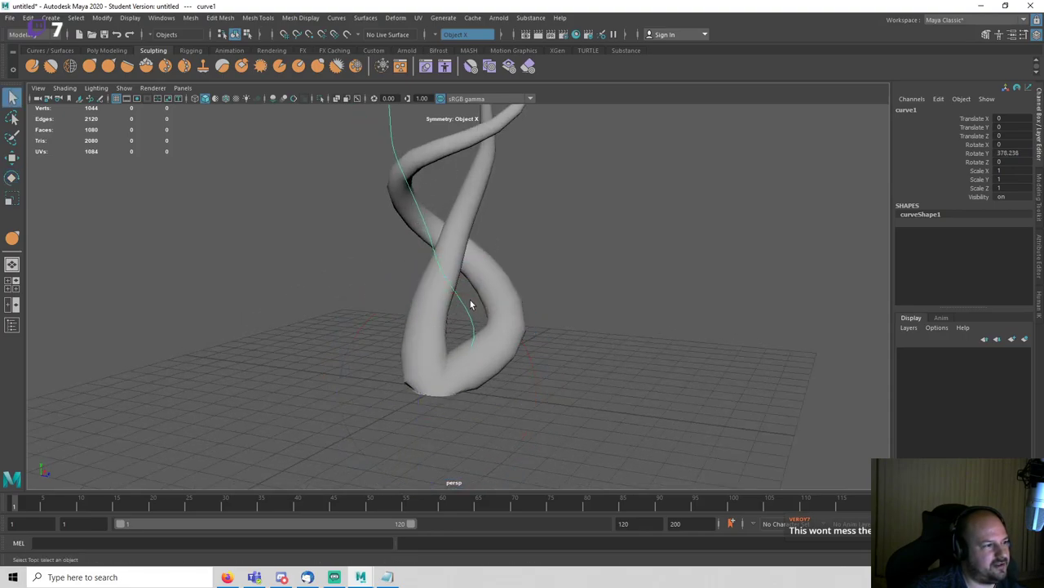
Step: Select control vertex 4 of curve1 and reposition it, undoing the first horizontal move
left_click_drag(470, 299, 658, 242, "alt")
left_click(651, 286)
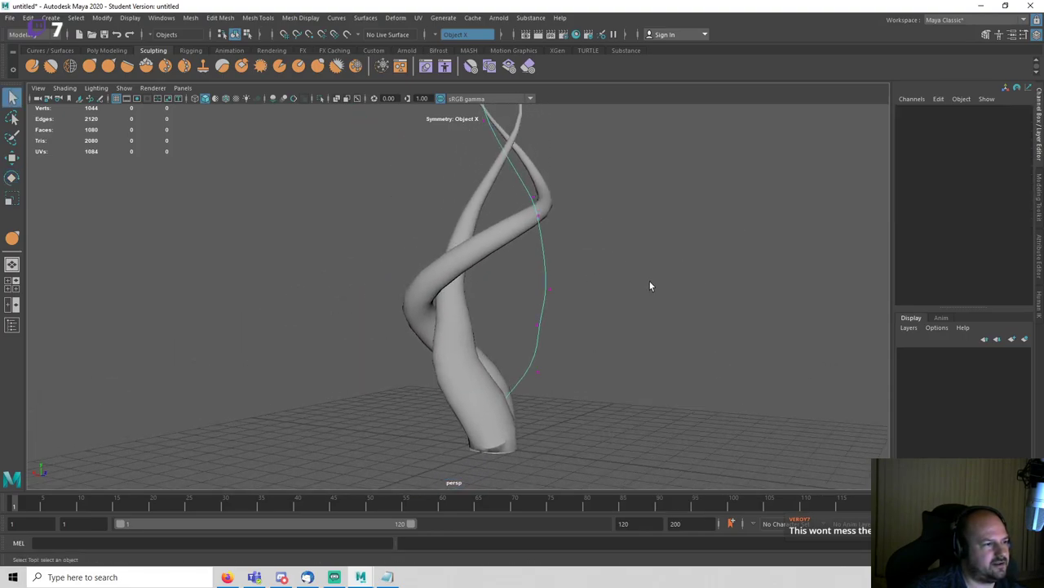
left_click_drag(650, 286, 630, 329, "alt")
left_click(631, 291)
key("w")
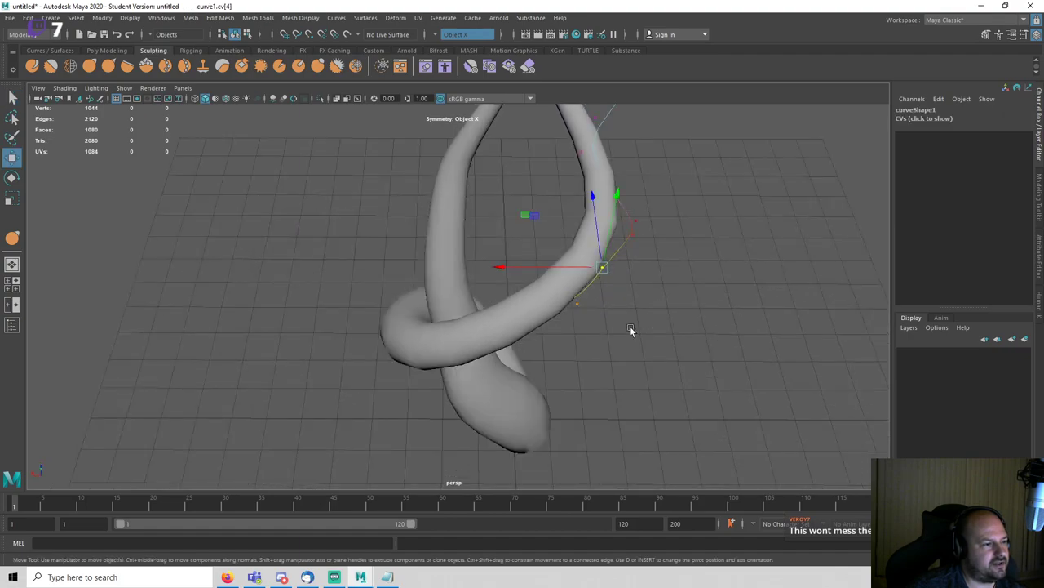
left_click_drag(529, 215, 413, 220)
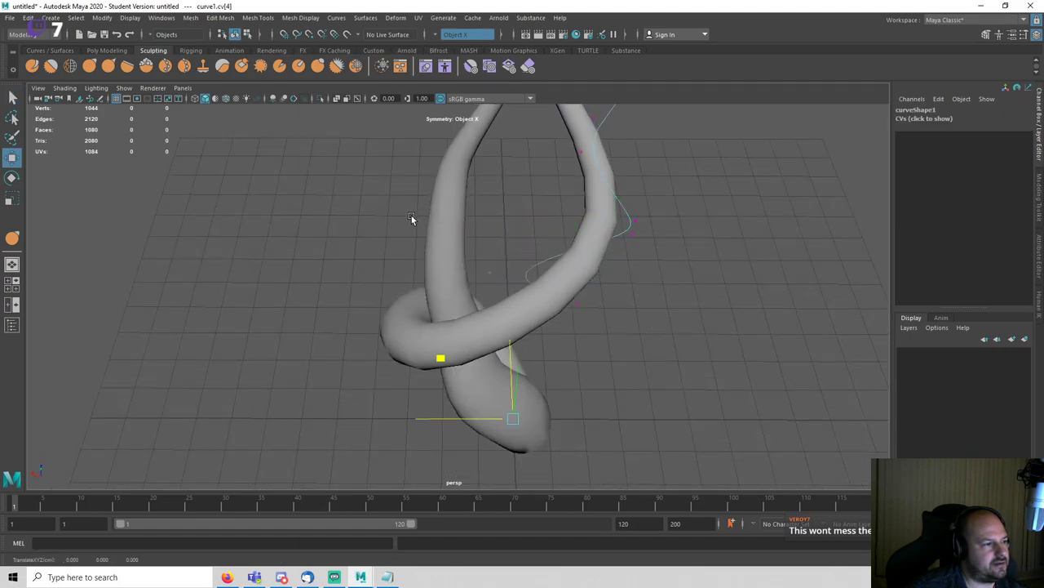
key("ctrl+z")
left_click_drag(567, 301, 474, 280, "alt")
left_click_drag(551, 321, 483, 291, "alt")
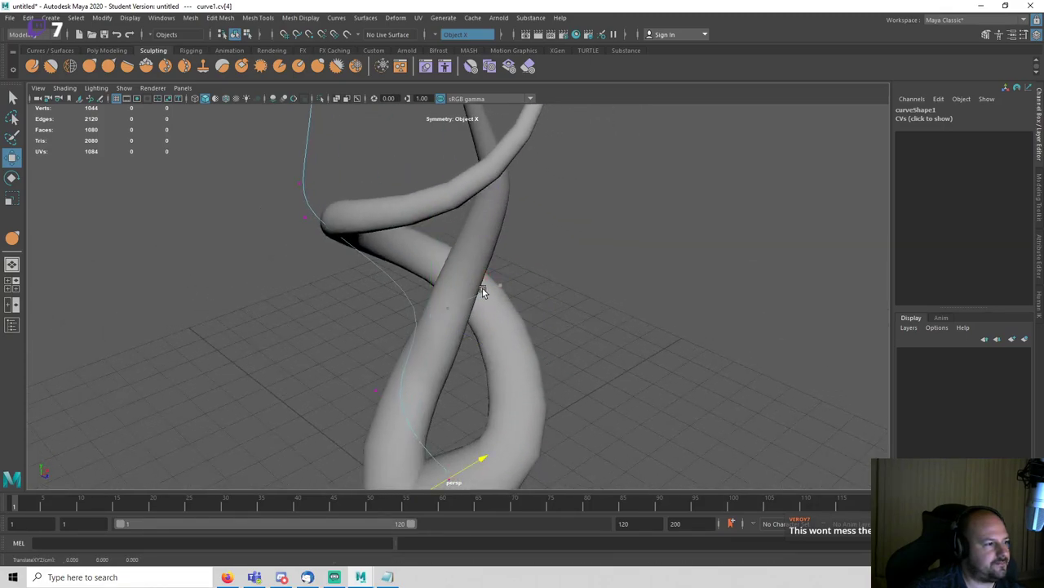
Step: Adjust the position of control vertex 2 in the lower part of curve1
left_click_drag(387, 385, 541, 336, "alt")
left_click(399, 356)
left_click(555, 351)
left_click_drag(610, 373, 516, 349, "alt")
left_click_drag(633, 361, 499, 336, "alt")
scroll(527, 453, "down", 3)
key("ctrl+z")
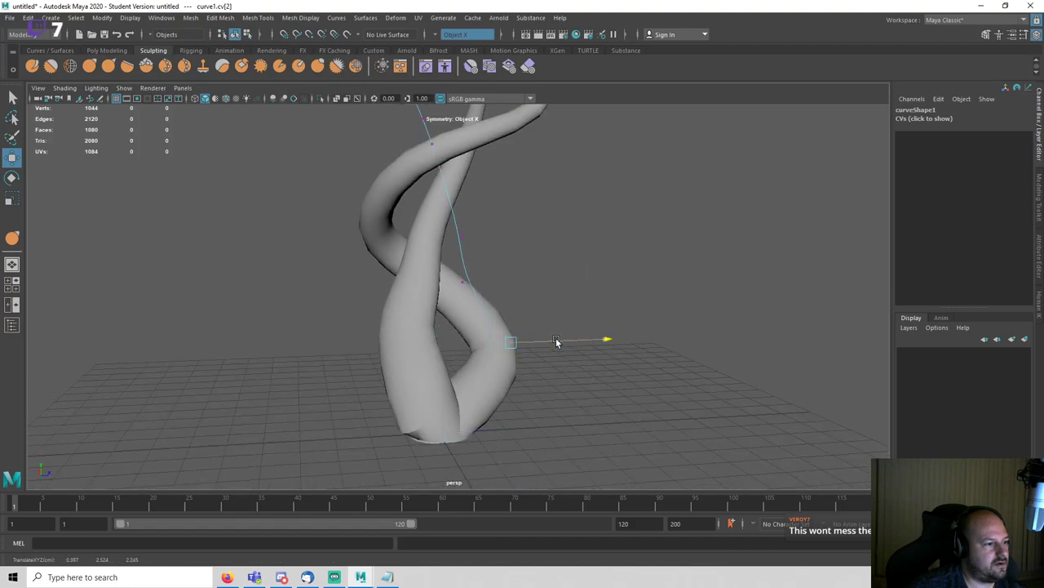
left_click(599, 301)
Step: Move control vertices 5 and 6 of curve1 inward to flatten its outward bend
left_click_drag(599, 301, 333, 231, "alt")
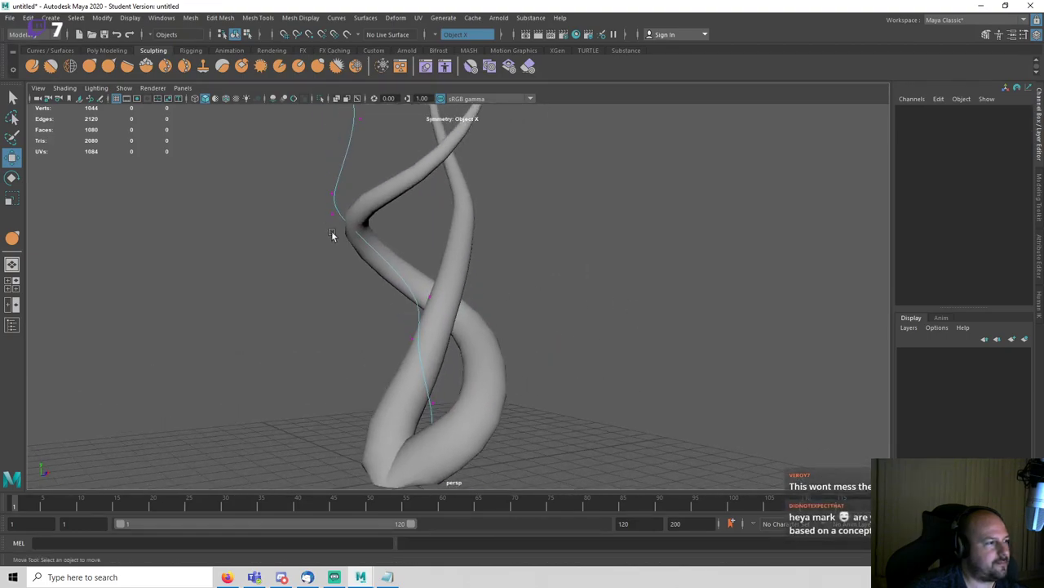
key("q")
left_click(338, 220)
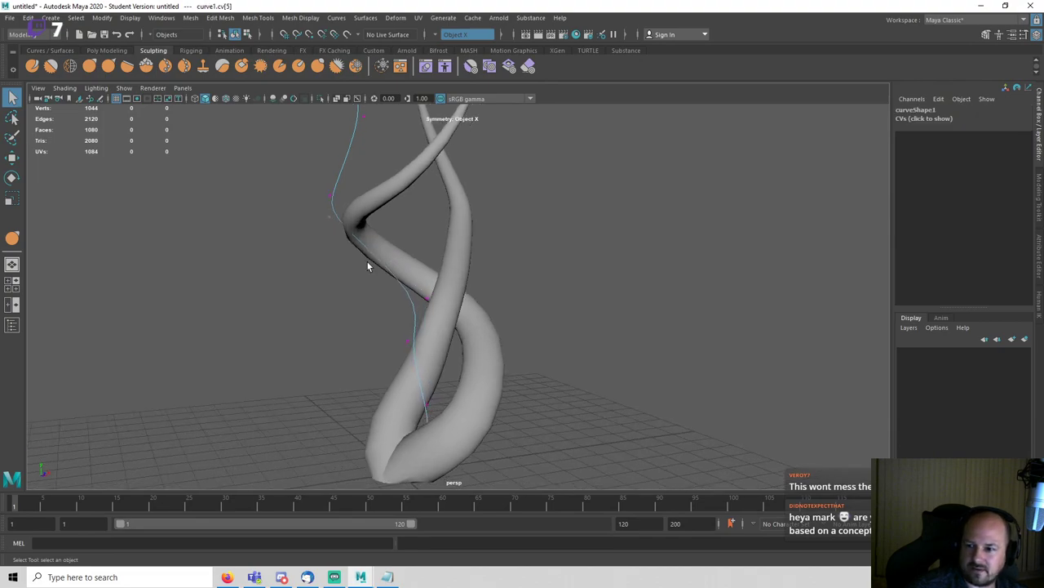
scroll(392, 329, "up", 5)
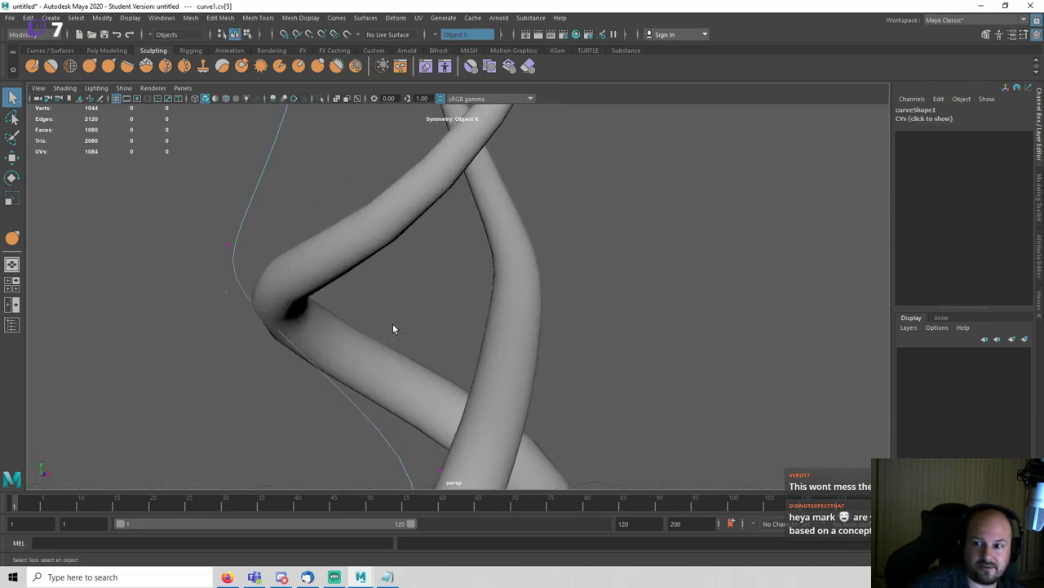
key("w")
left_click_drag(291, 294, 418, 295)
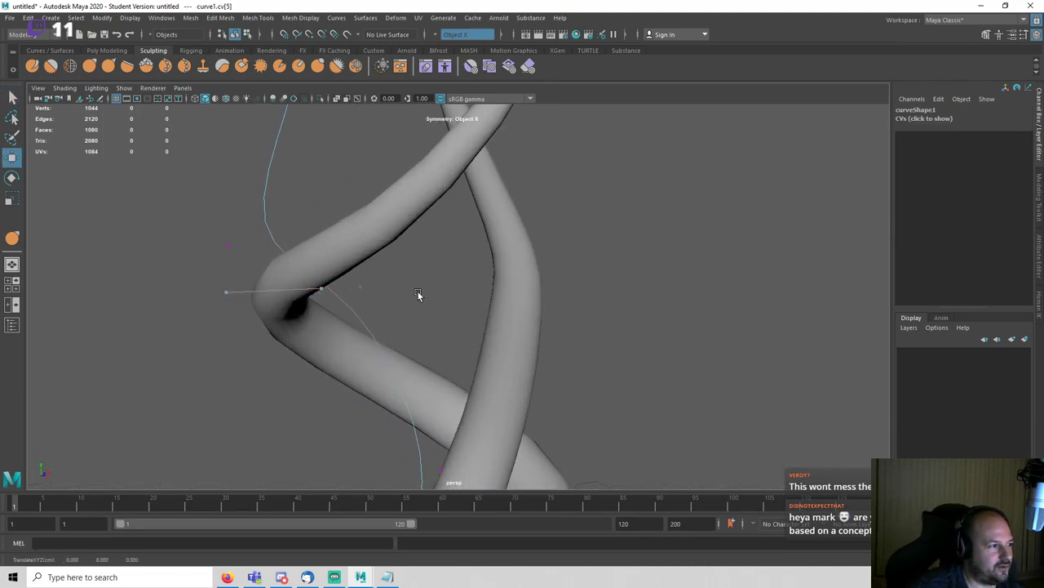
left_click(228, 245)
left_click_drag(303, 249, 450, 253)
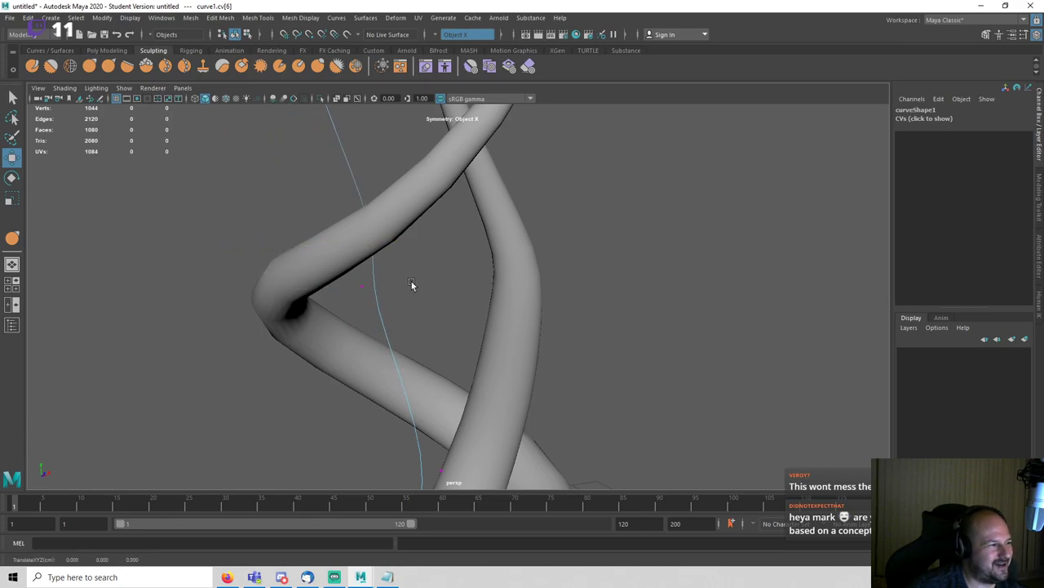
Step: Shorten curve1 by deleting the two control vertices at its upper end
scroll(411, 284, "down", 3)
left_click_drag(412, 284, 493, 280, "alt")
scroll(431, 256, "down", 3)
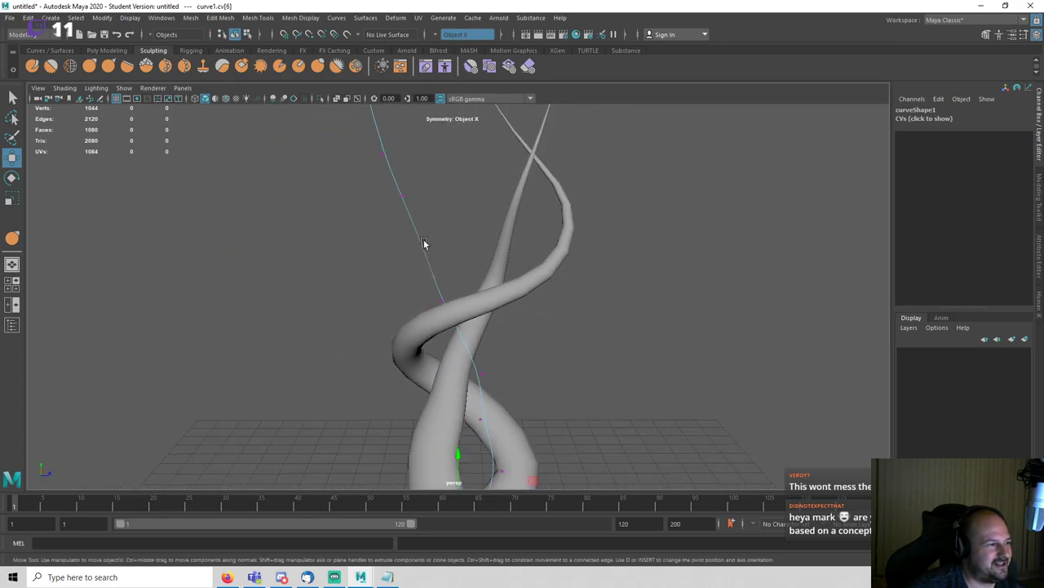
left_click_drag(379, 155, 384, 208, "alt")
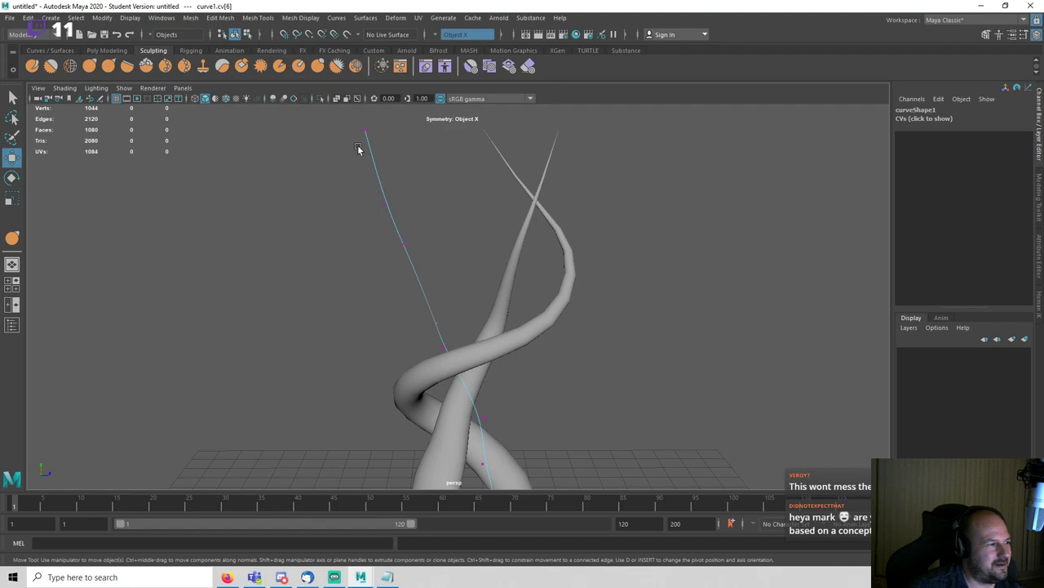
left_click(424, 205)
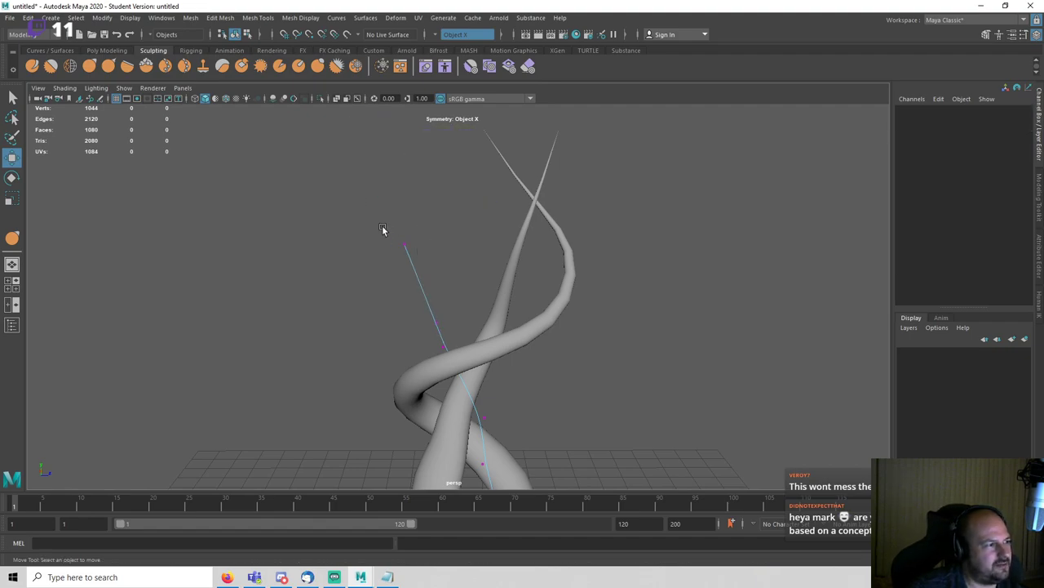
Step: Move the new upper end vertex and control vertex 6 of curve1 inward toward the tubes
left_click(406, 245)
left_click_drag(426, 243, 521, 254)
left_click_drag(442, 328, 583, 365, "alt")
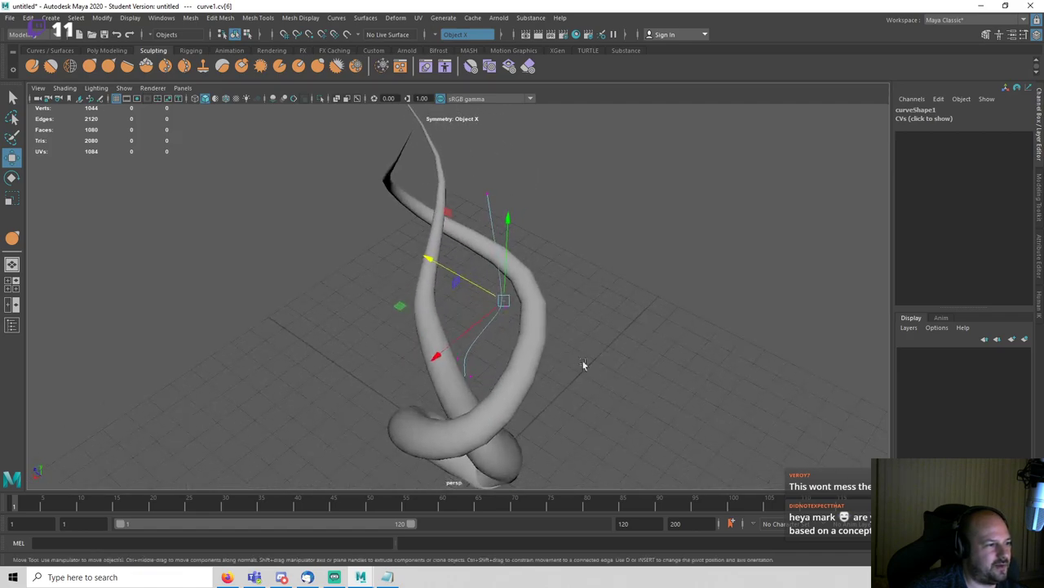
left_click_drag(398, 310, 374, 301)
key("q")
left_click_drag(497, 301, 514, 316)
key("w")
left_click_drag(402, 311, 370, 307)
left_click(629, 343)
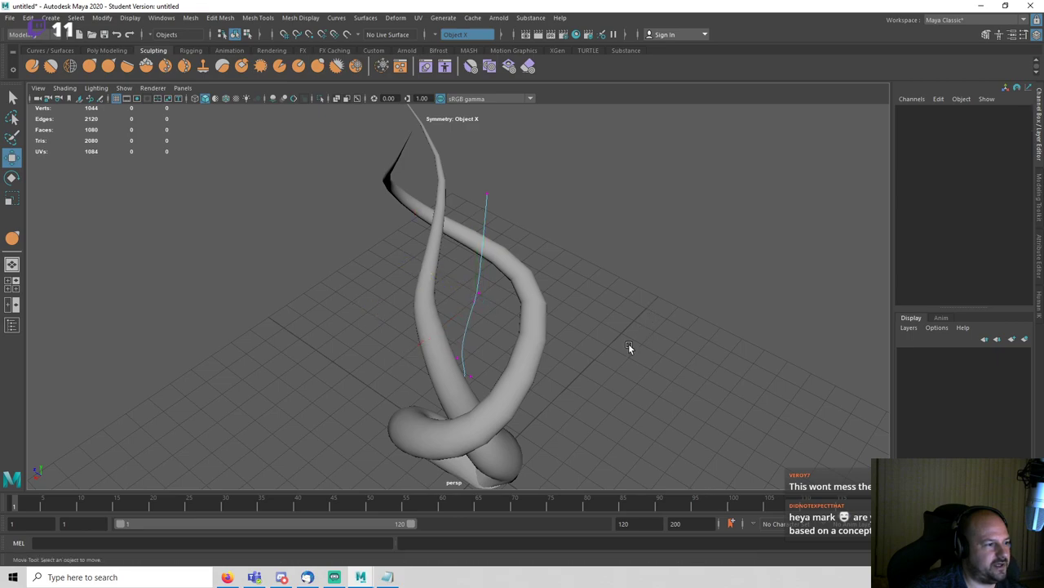
Step: Select control vertex 5 of curve1 and lower it along the vertical axis
left_click_drag(628, 344, 508, 308, "alt")
left_click(493, 313)
key("ctrl+z")
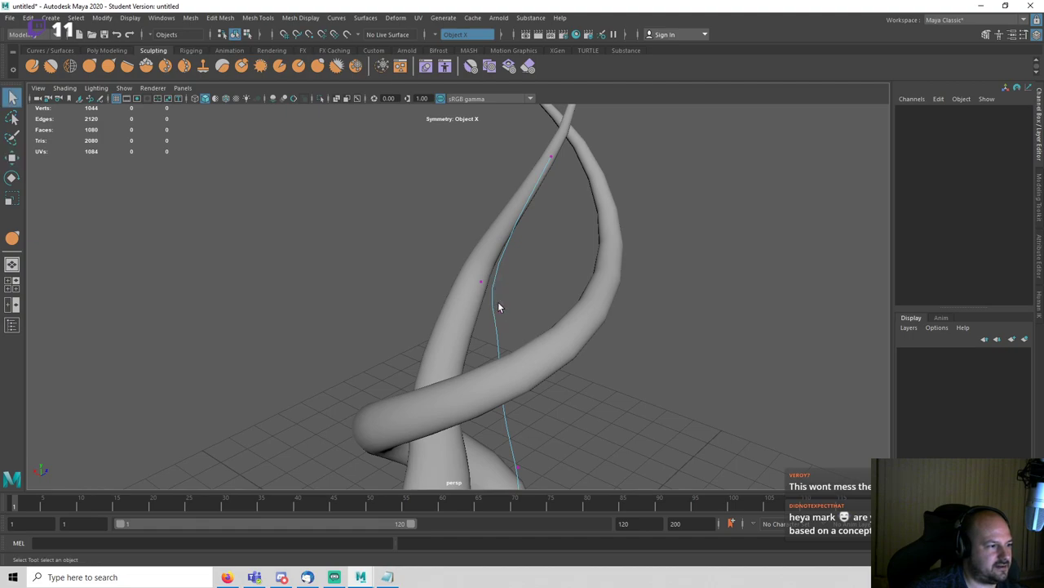
left_click(498, 304)
key("w")
left_click_drag(501, 278, 506, 322)
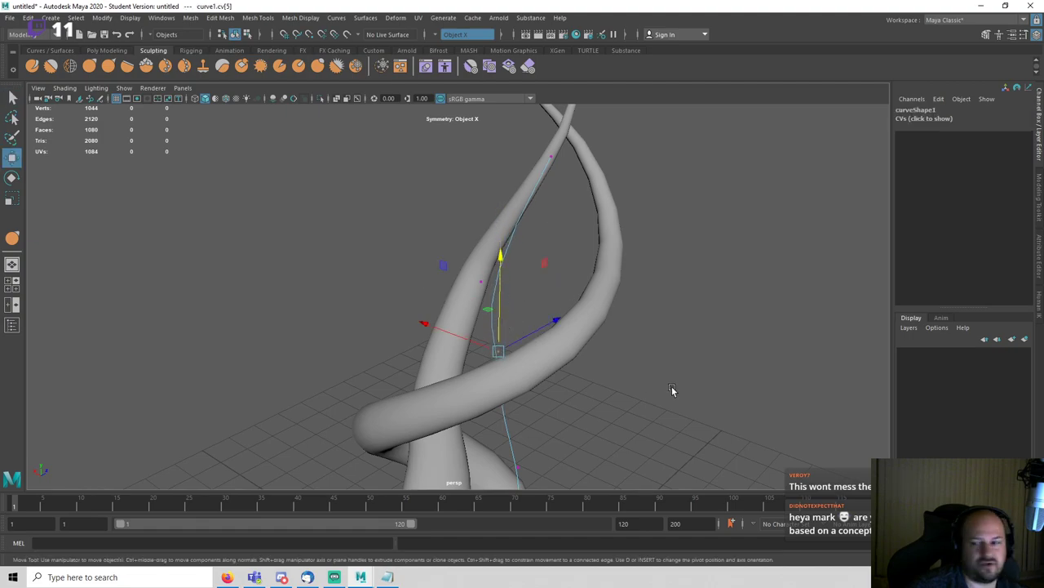
Step: Duplicate the straighter tapered tube in object mode and isolate the copy in the viewport
left_click(672, 390)
left_click_drag(672, 390, 559, 342, "alt")
key("q")
right_click_drag(530, 301, 601, 275)
scroll(602, 281, "down", 2)
left_click(607, 297)
mouse_move(555, 355)
left_mouse_down("alt")
mouse_move(506, 408)
mouse_move(551, 346)
mouse_move(544, 358)
left_mouse_up("alt")
left_click(451, 330)
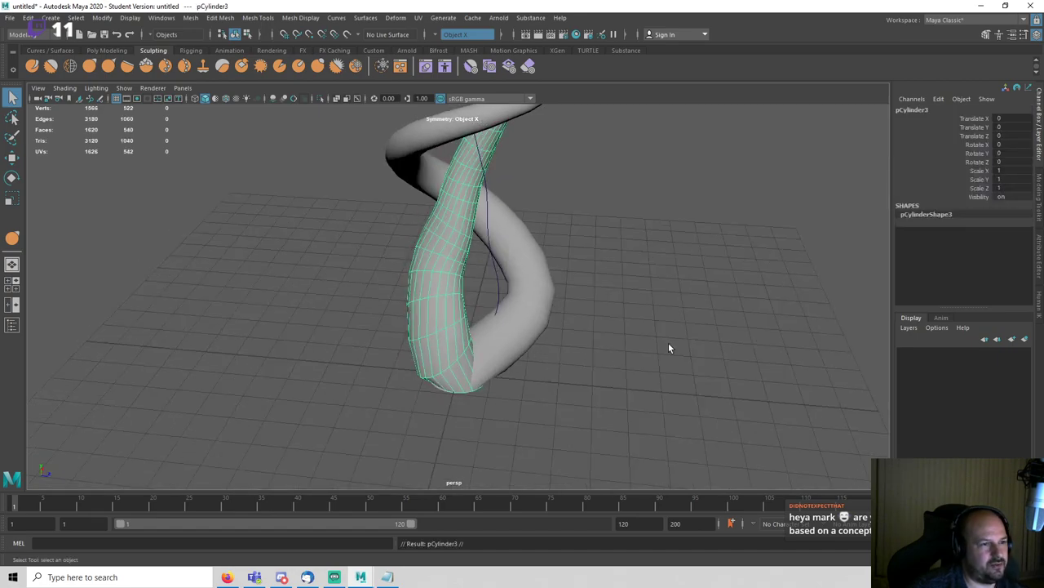
key("f")
key("ctrl+1")
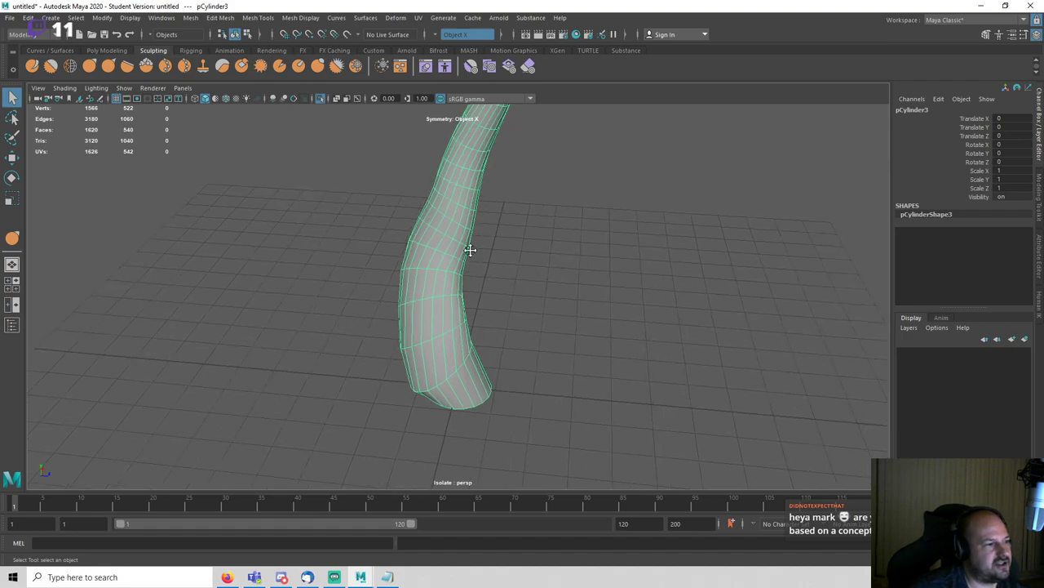
Step: Select the copy's faces from the tip downward by growing the selection and delete them, keeping only the base disc
right_click(627, 248)
right_click_drag(627, 248, 625, 275)
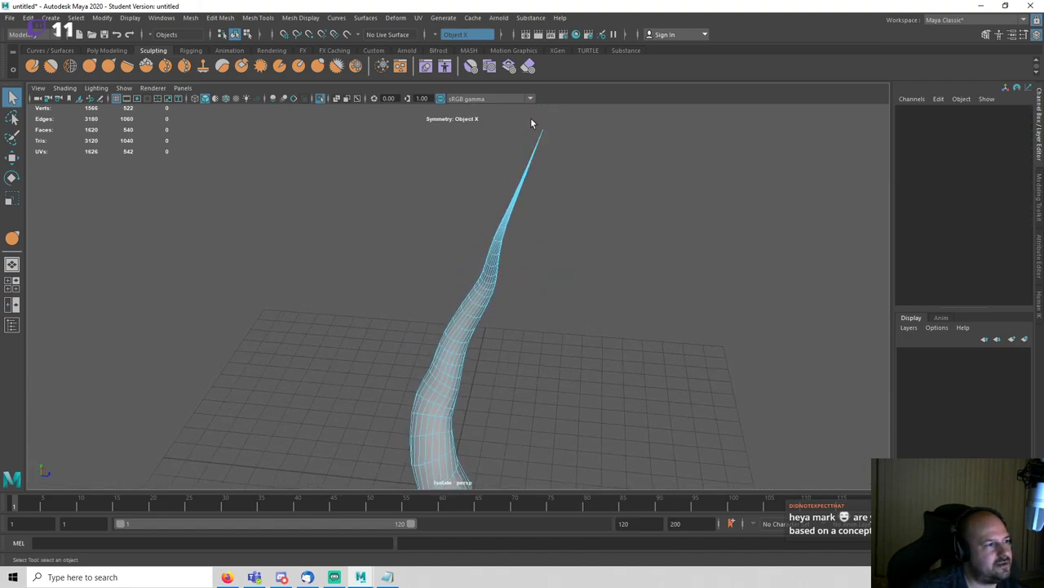
left_click_drag(530, 123, 590, 145)
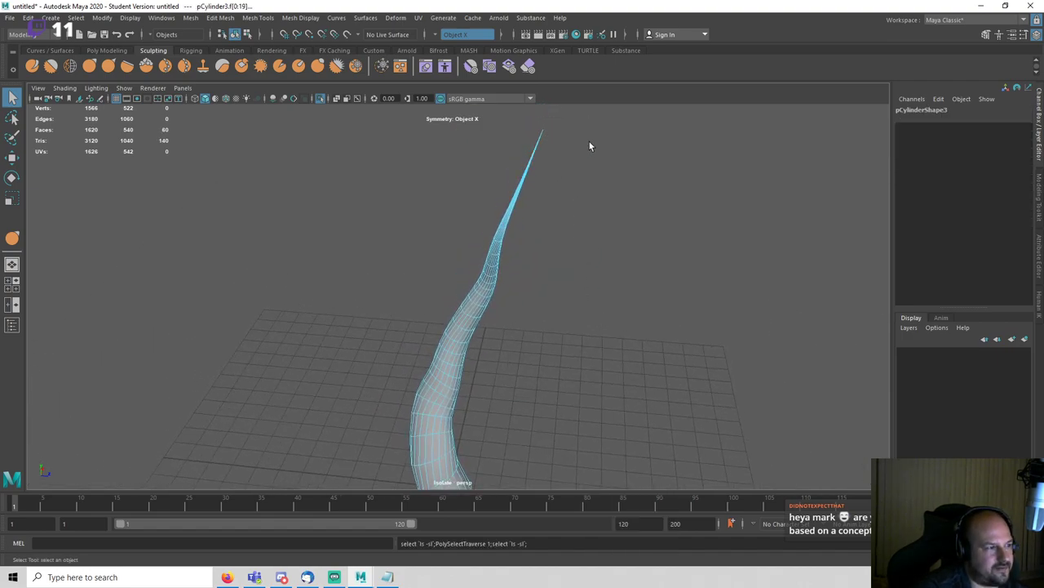
key("shift+period")
key("shift+period")
key("shift+period")
key("shift+period")
key("shift+period")
key("shift+period")
key("shift+period")
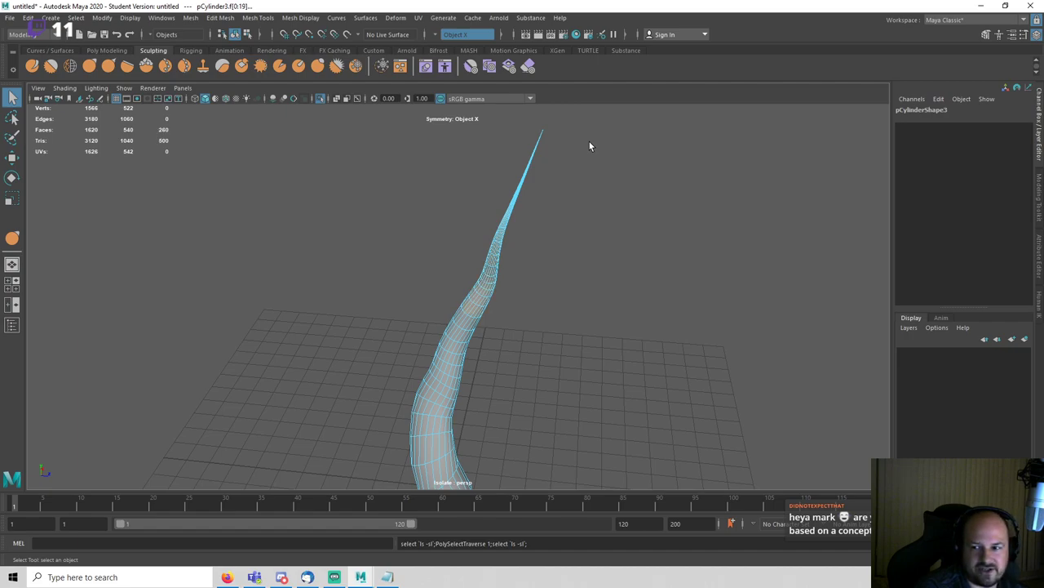
key("shift+period")
key("shift+period")
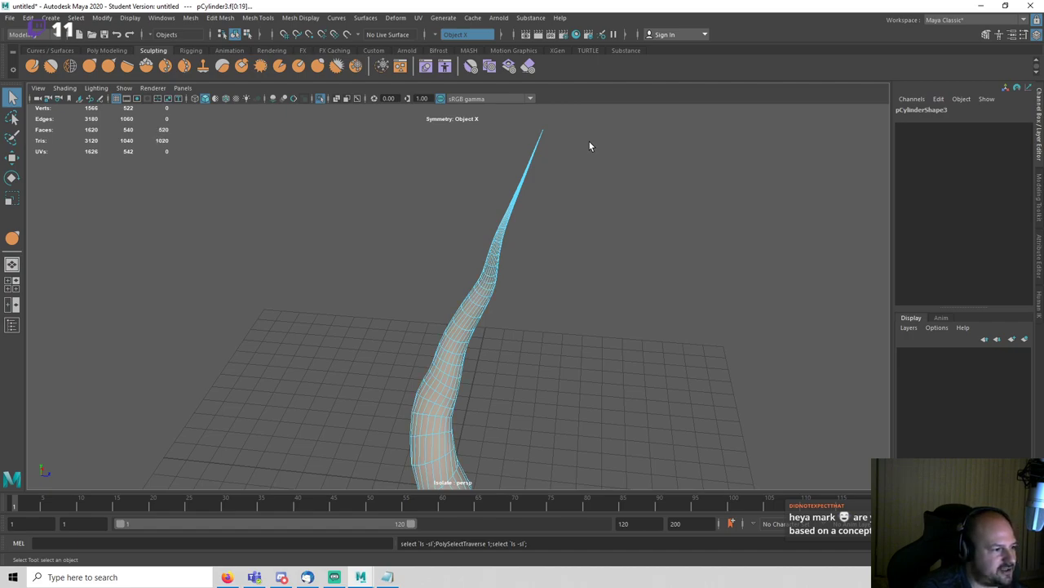
key("Delete")
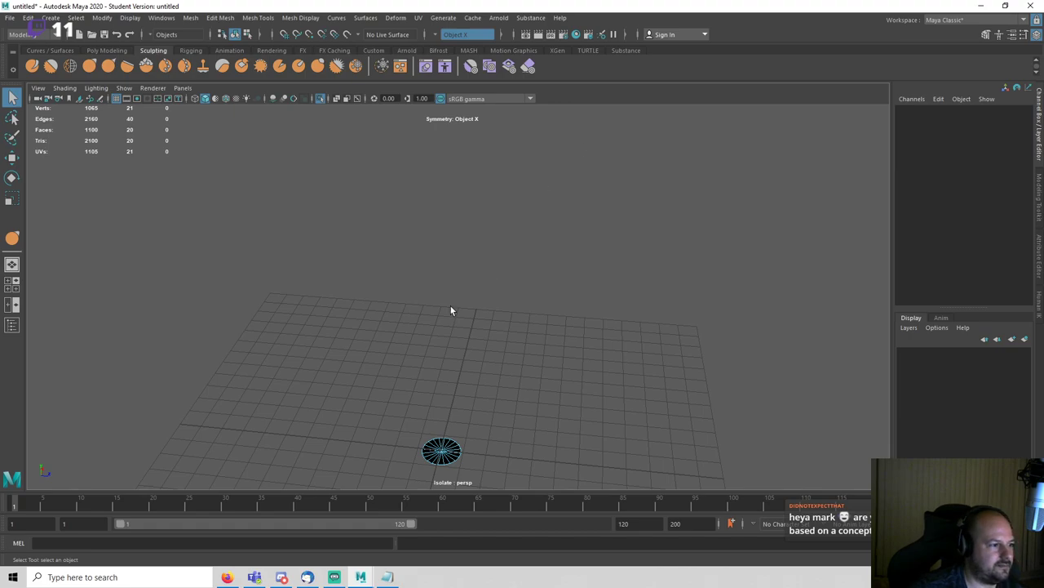
Step: Frame the remaining base disc and turn symmetry off
middle_click_drag(449, 442, 510, 311, "alt")
right_click_drag(511, 312, 583, 311, "alt")
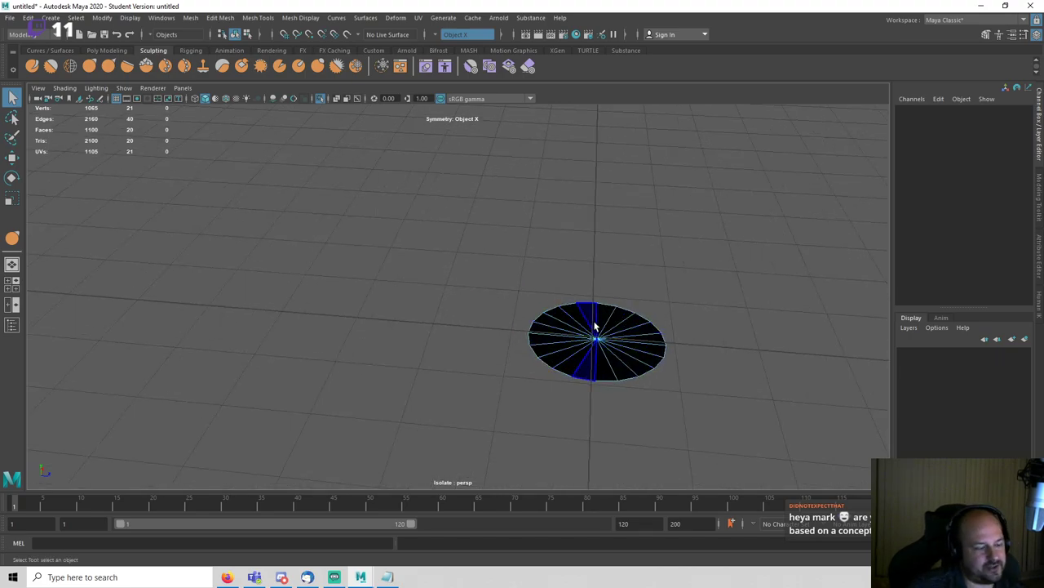
middle_click_drag(638, 319, 571, 292, "alt")
left_click(441, 36)
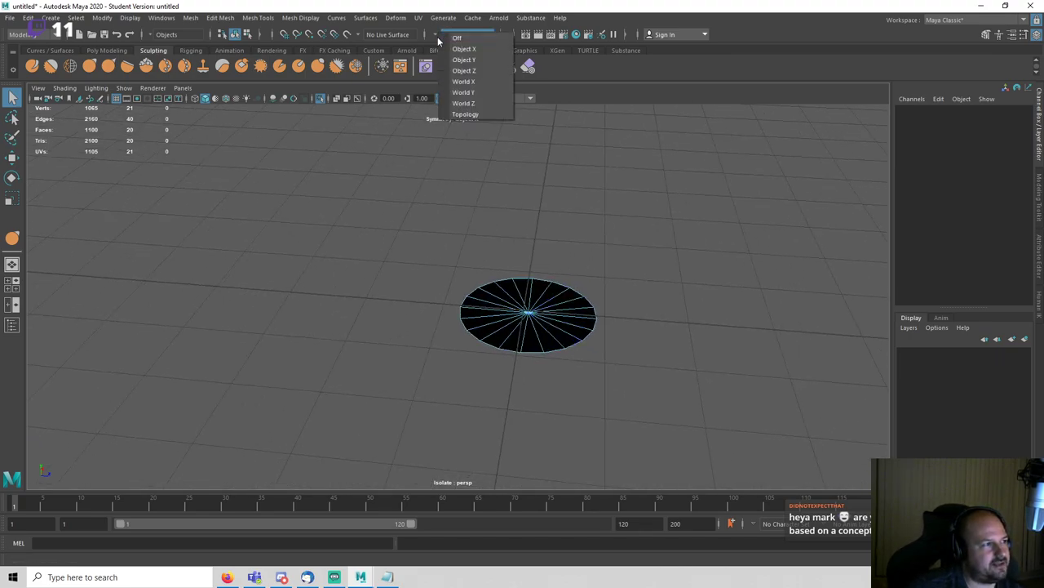
left_click(459, 36)
Step: Select all faces of the disc, set their normals to face, and reverse the normals
right_click_drag(514, 299, 557, 326, "alt")
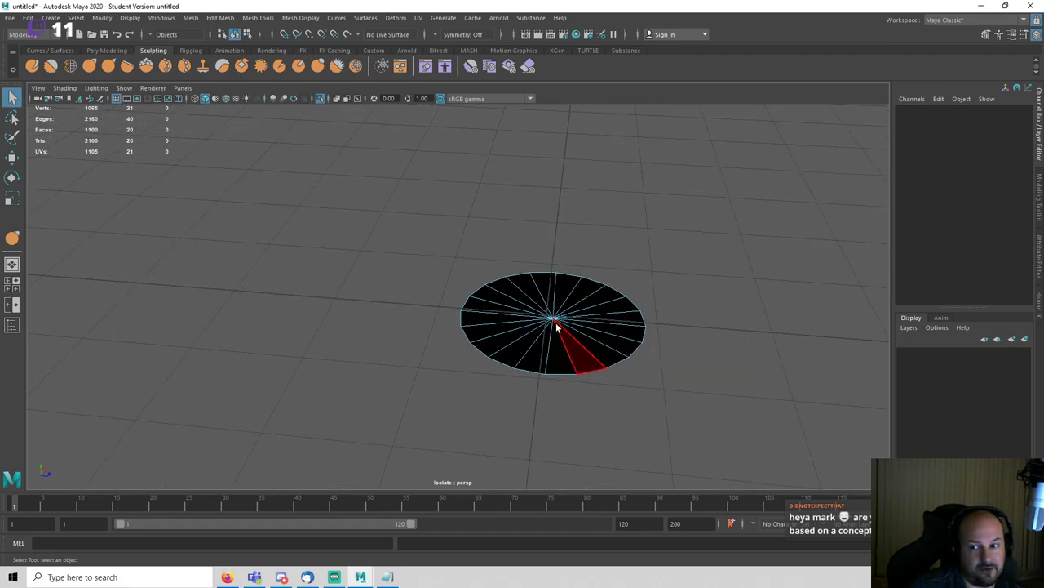
double_click(557, 326)
left_click(317, 16)
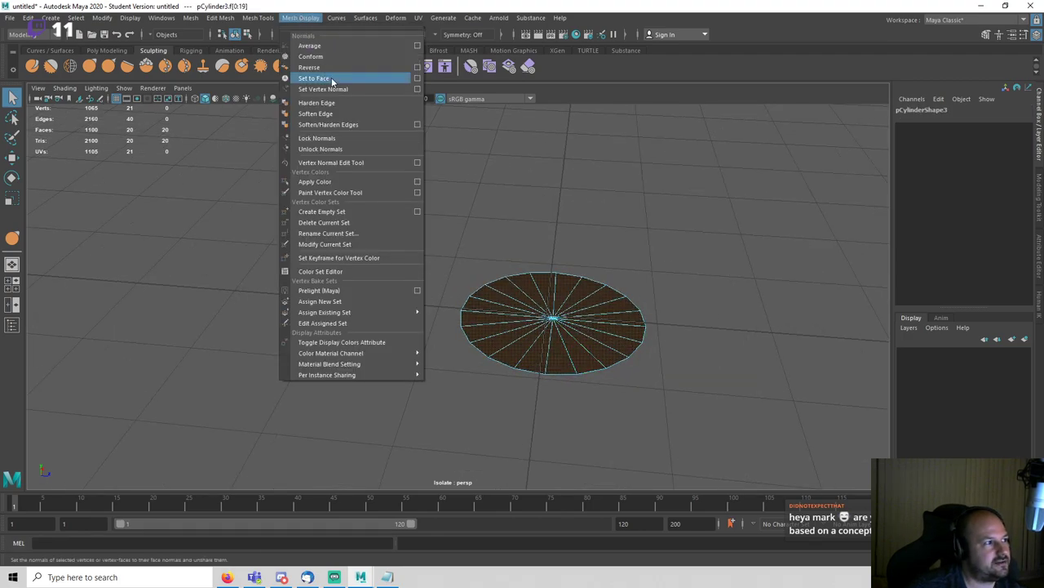
left_click(334, 81)
right_click(640, 241)
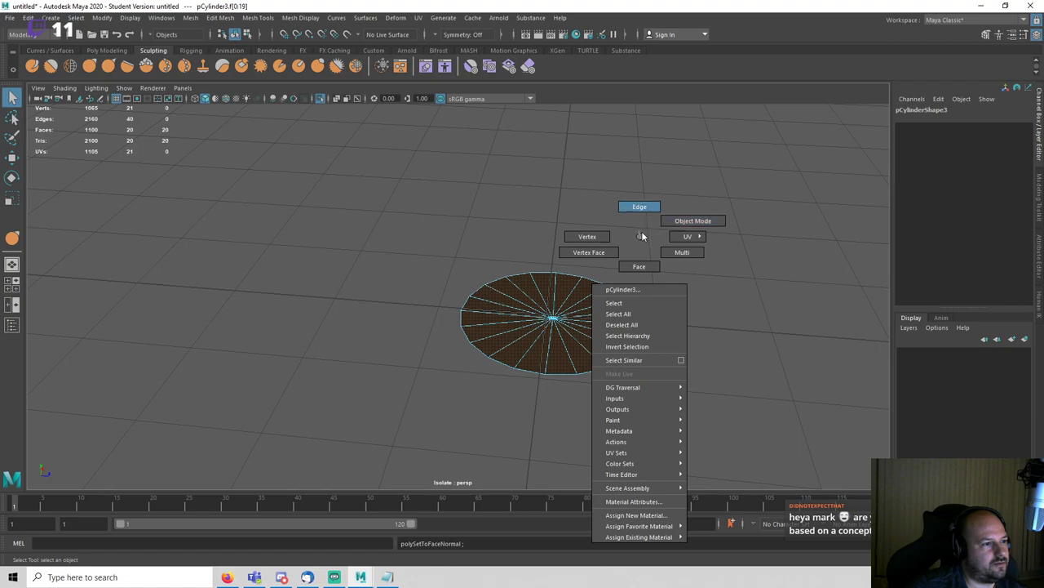
left_click(301, 17)
left_click(331, 67)
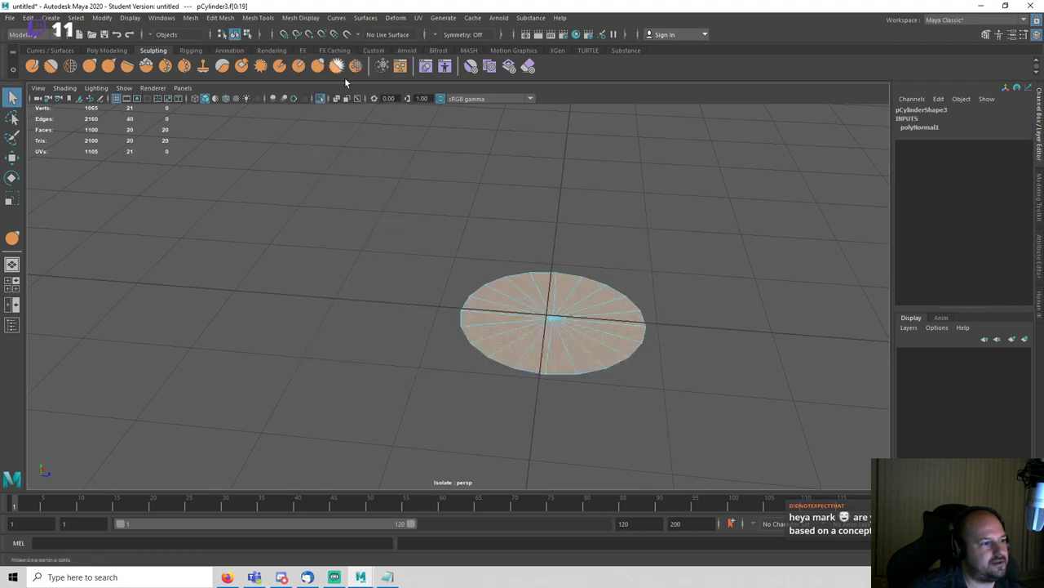
Step: Rename the disc object as Tree3 and end the isolation to show the whole scene
left_click(653, 265)
key("F8")
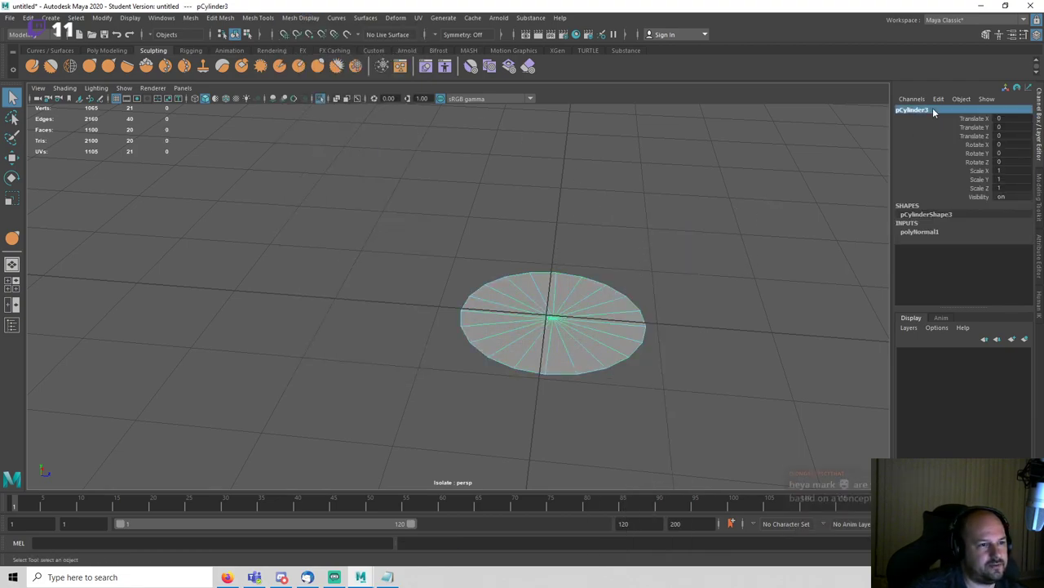
key("Return")
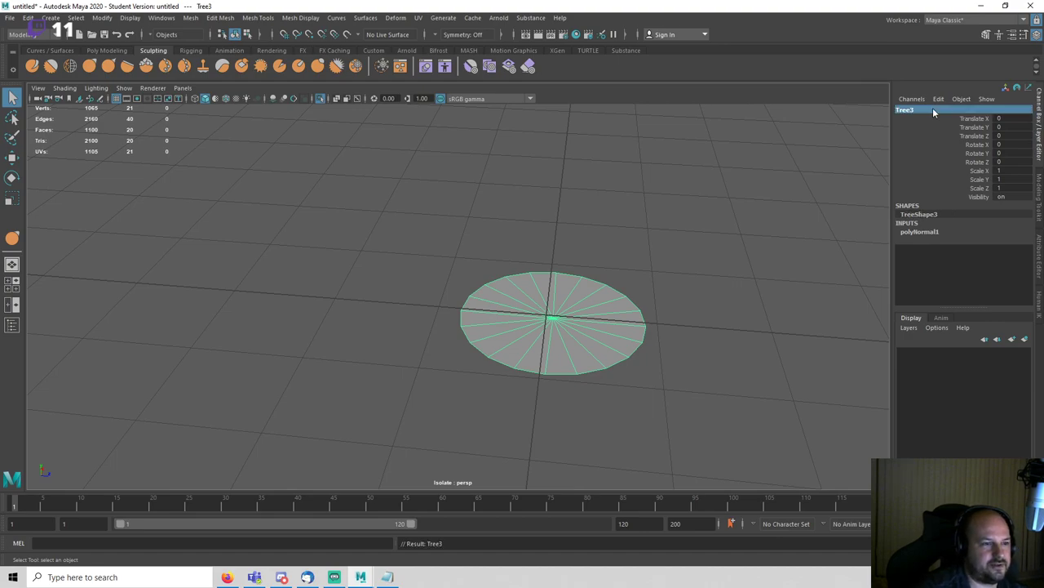
left_click(810, 270)
key("ctrl+1")
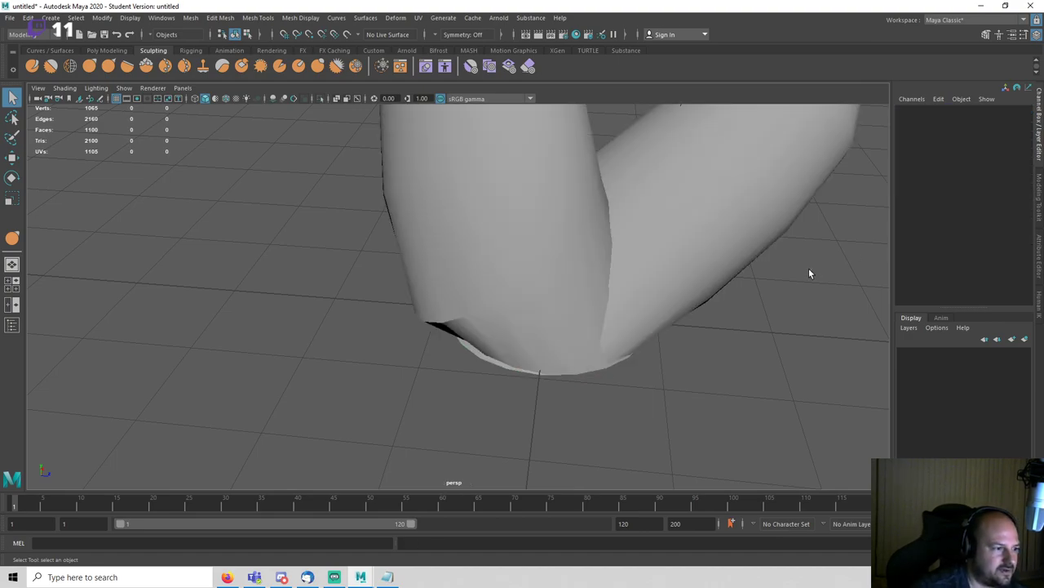
Step: Open the Outliner and select the Tree3 disc in it
left_click(161, 18)
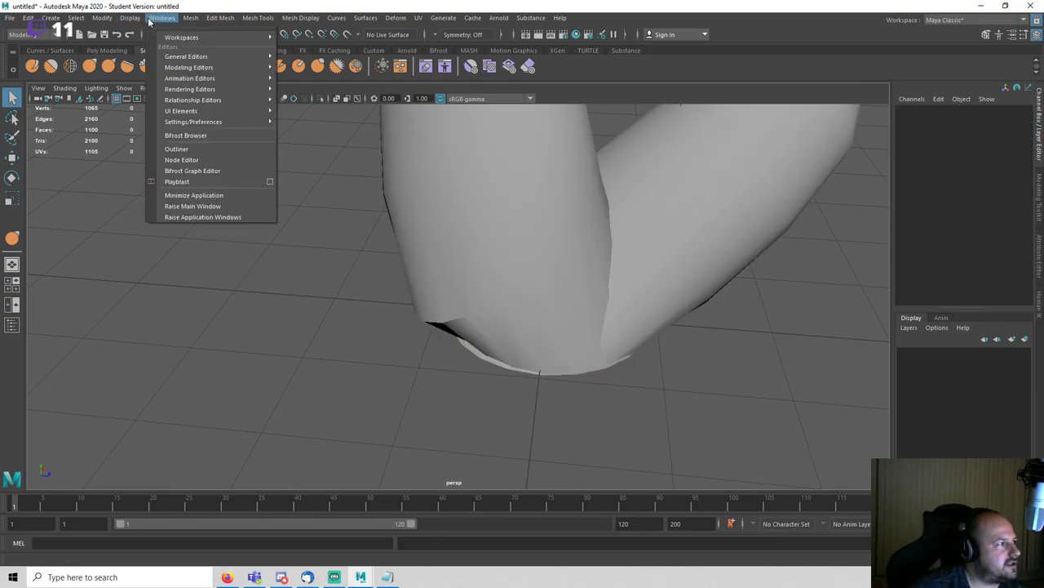
left_click(186, 150)
left_click(59, 248)
left_click_drag(633, 215, 558, 191, "alt")
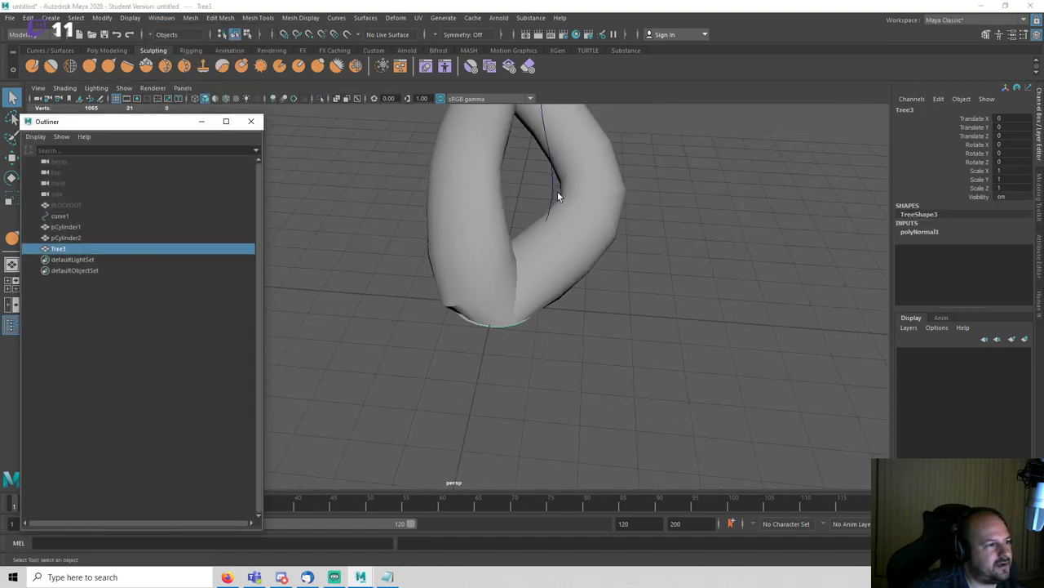
left_click(550, 190, "shift")
left_click(498, 353)
left_click(58, 248)
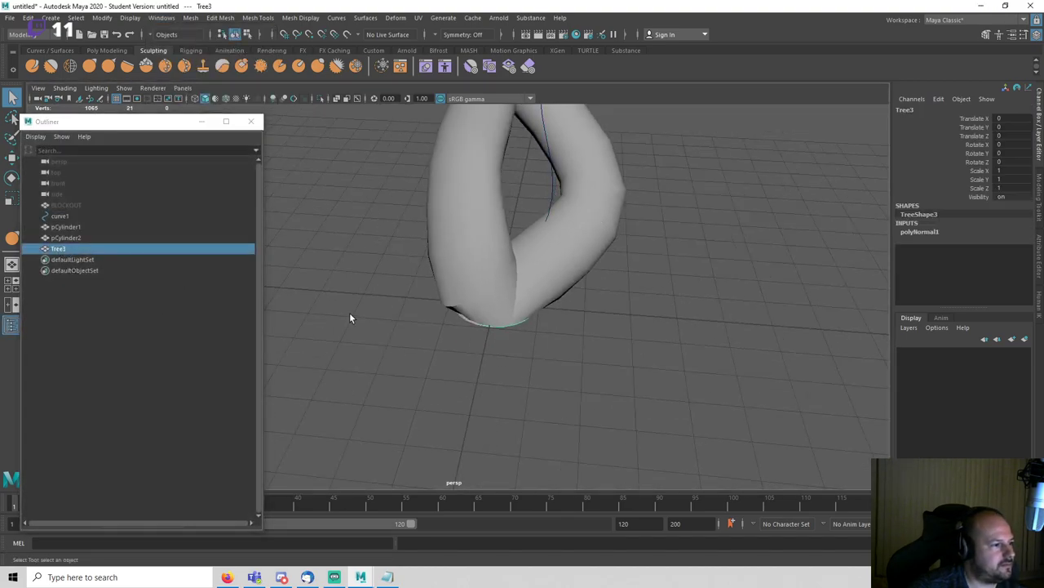
Step: Select all faces of Tree3 together with curve1 and extrude the faces along the curve
right_click_drag(349, 282, 349, 308)
key("4")
left_click(512, 324)
key("5")
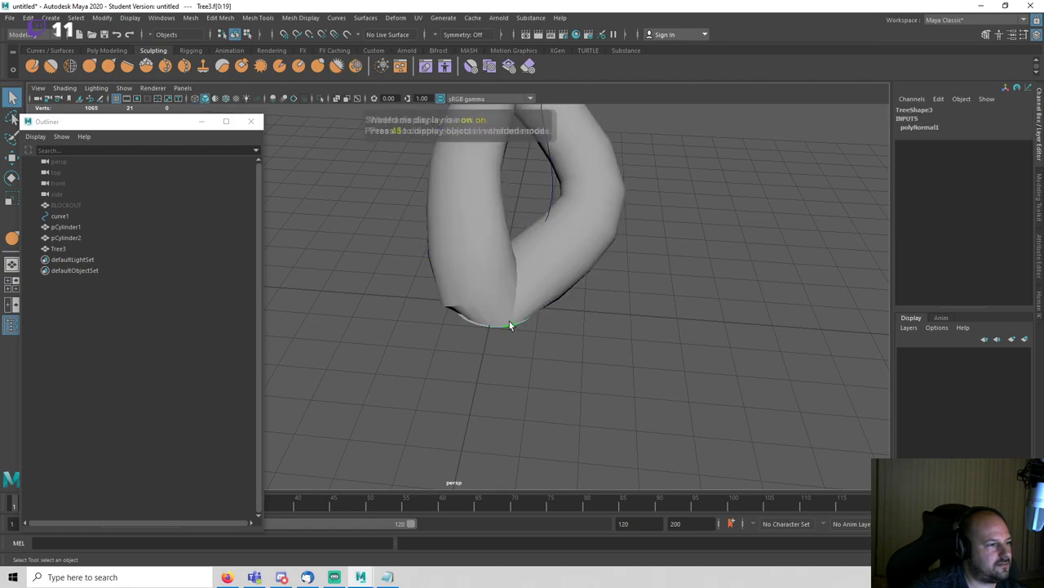
left_click(551, 182, "shift")
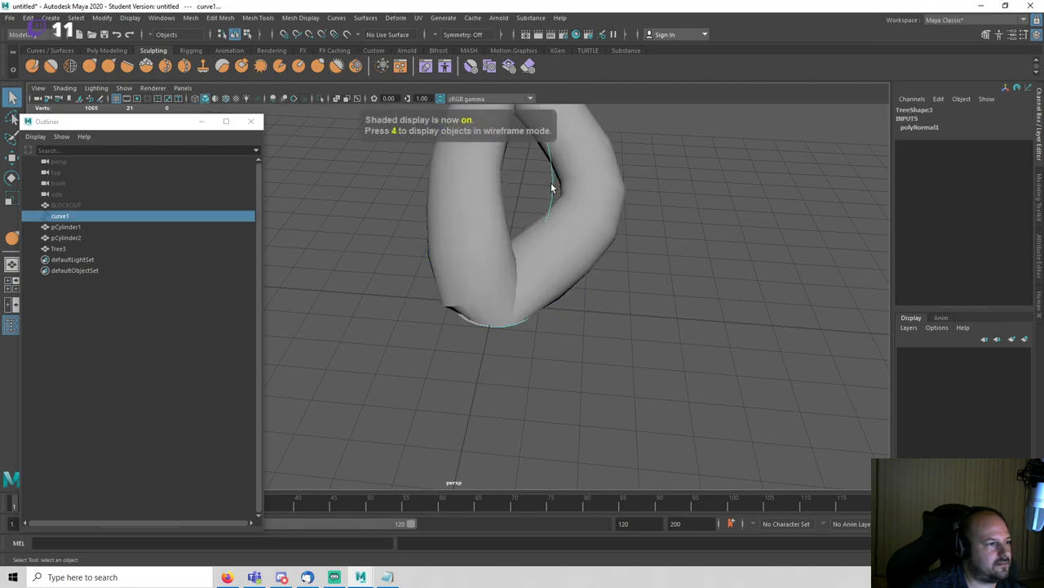
left_click(986, 34)
left_click(926, 360)
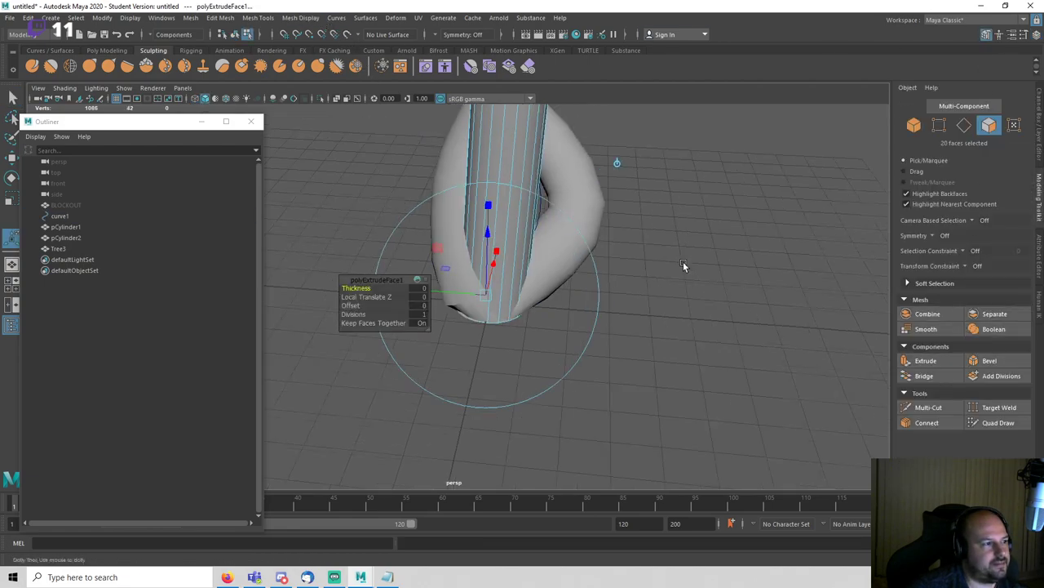
Step: Set the extrusion's divisions to 25
right_click_drag(683, 265, 600, 283, "alt")
left_click_drag(360, 314, 609, 311)
middle_click_drag(816, 155, 798, 250, "alt")
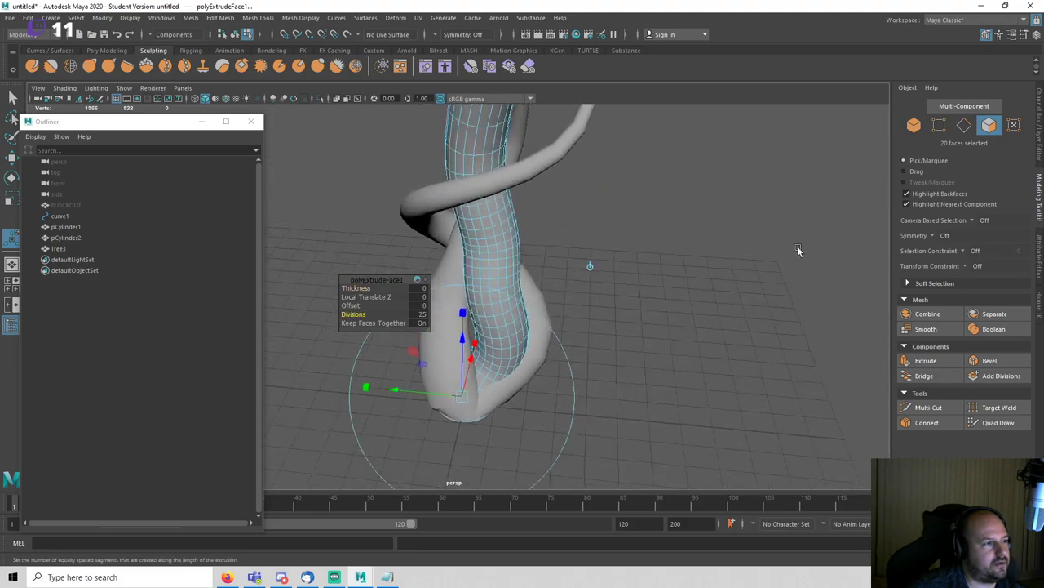
Step: Set the extrusion's taper to 0 and its twist to 180
left_click(1040, 122)
scroll(970, 245, "down", 5)
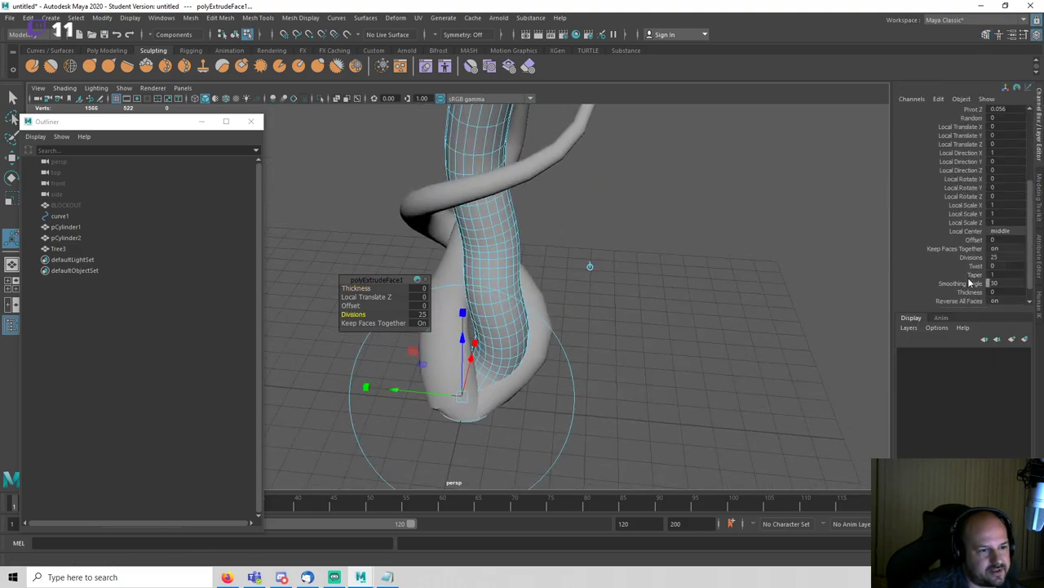
left_click(974, 275)
middle_click_drag(865, 284, 803, 285)
left_click(975, 267)
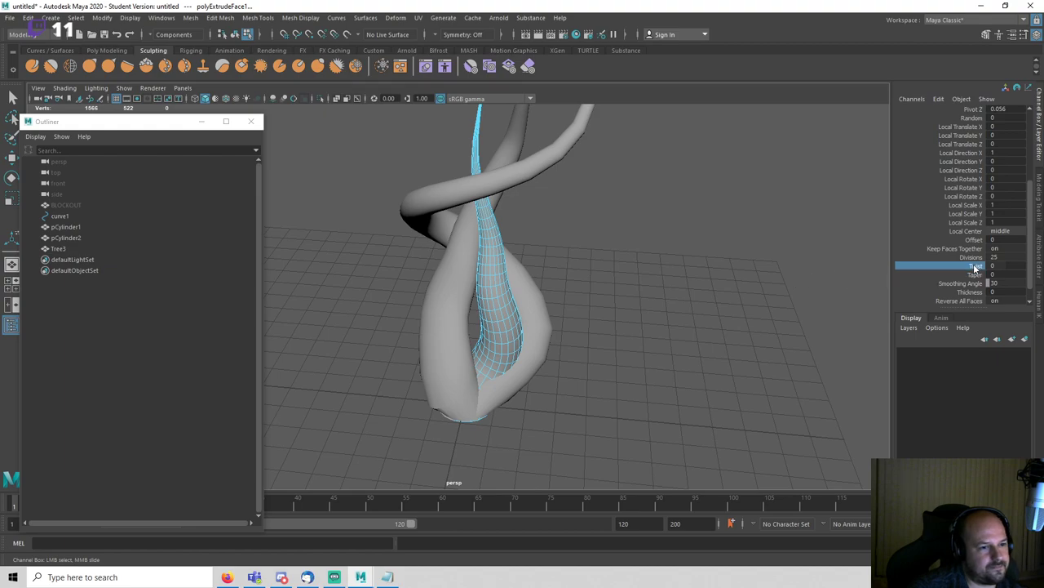
middle_click_drag(718, 266, 896, 271)
left_click_drag(555, 292, 723, 278, "alt")
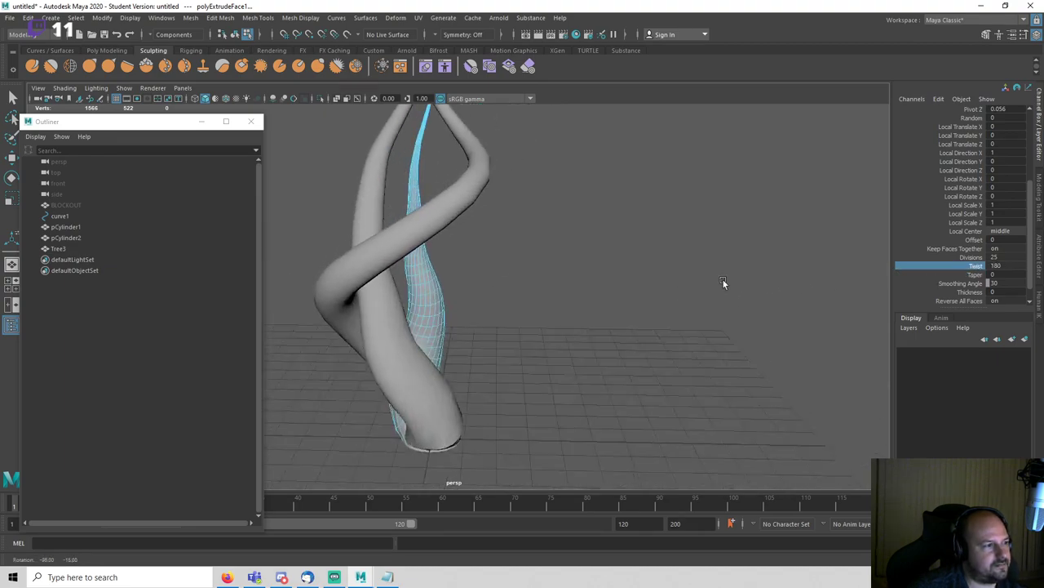
Step: Return to object mode and examine how the new tube sits between the other two, down to the shared base
key("q")
right_click_drag(611, 275, 661, 259)
scroll(661, 265, "down", 3)
left_click(661, 266)
left_click_drag(641, 315, 508, 322, "alt")
scroll(507, 323, "up", 4)
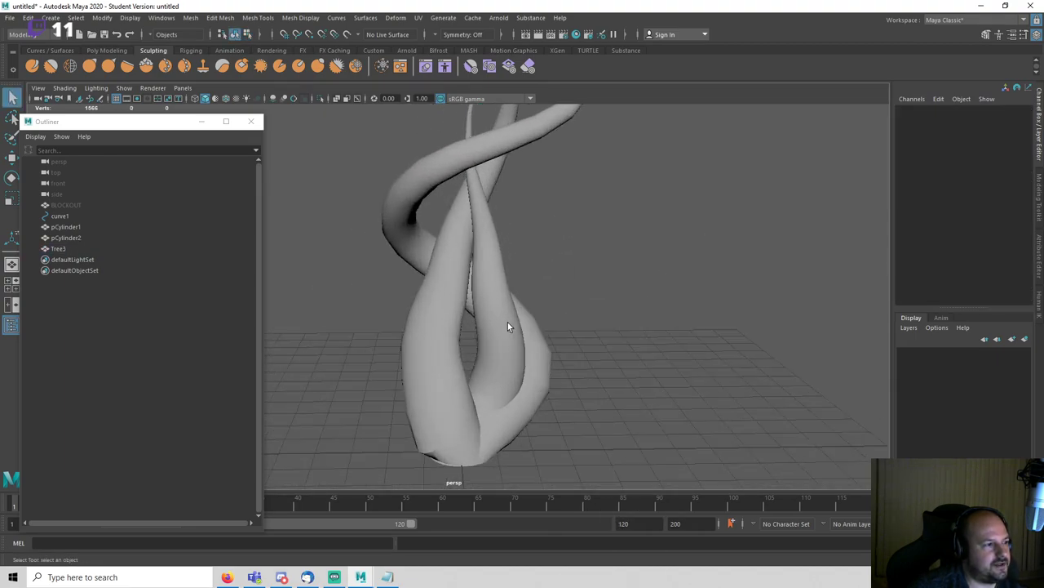
middle_click_drag(524, 336, 544, 248, "alt")
scroll(582, 307, "up", 3)
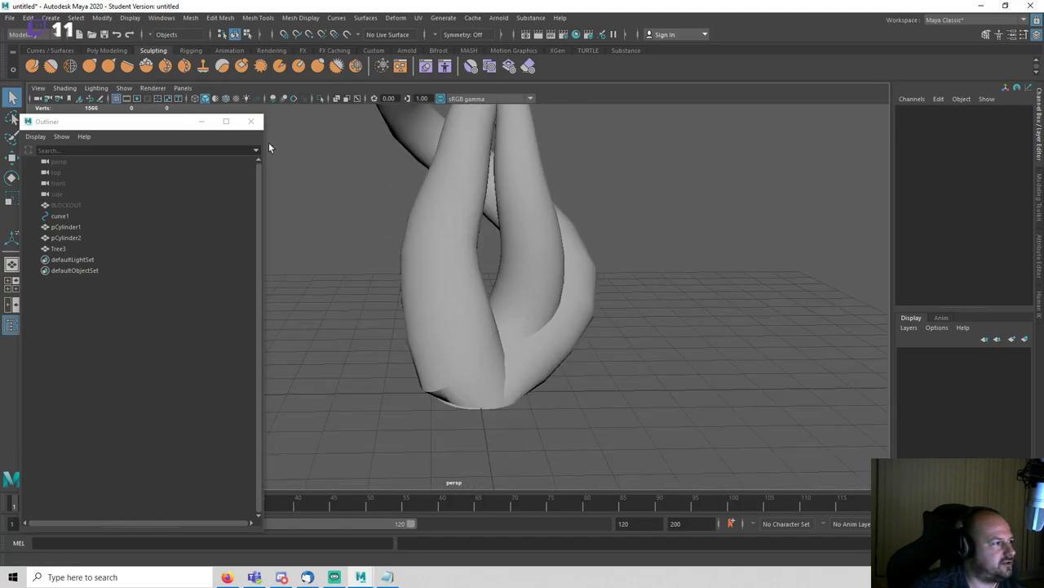
Step: Close the Outliner, select all three tubes, and freeze their transformations
left_click(251, 121)
scroll(408, 224, "down", 5)
middle_click_drag(421, 232, 395, 333, "alt")
left_click_drag(304, 147, 651, 443)
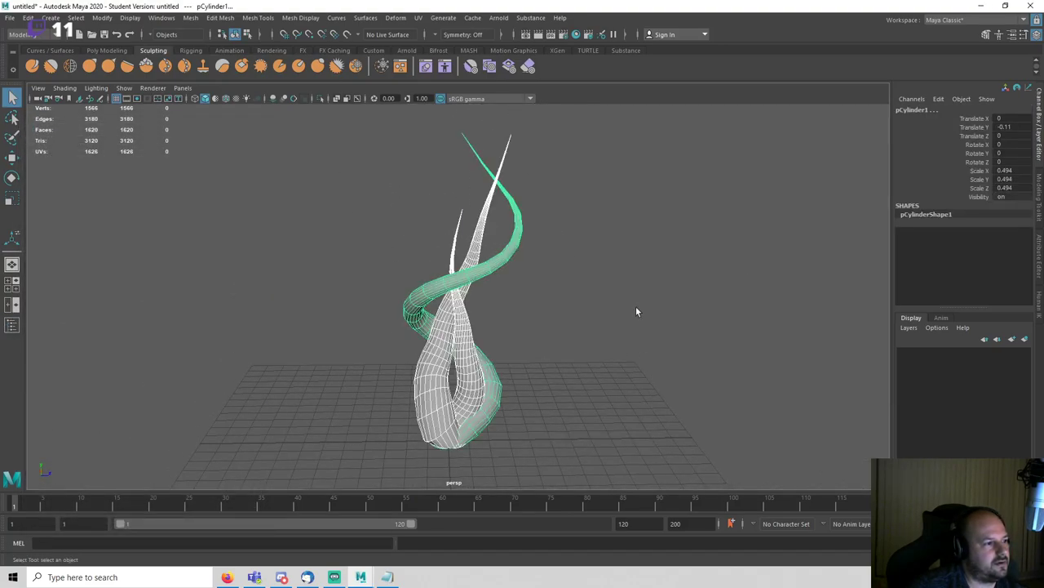
left_click(637, 310)
left_click_drag(356, 199, 625, 456)
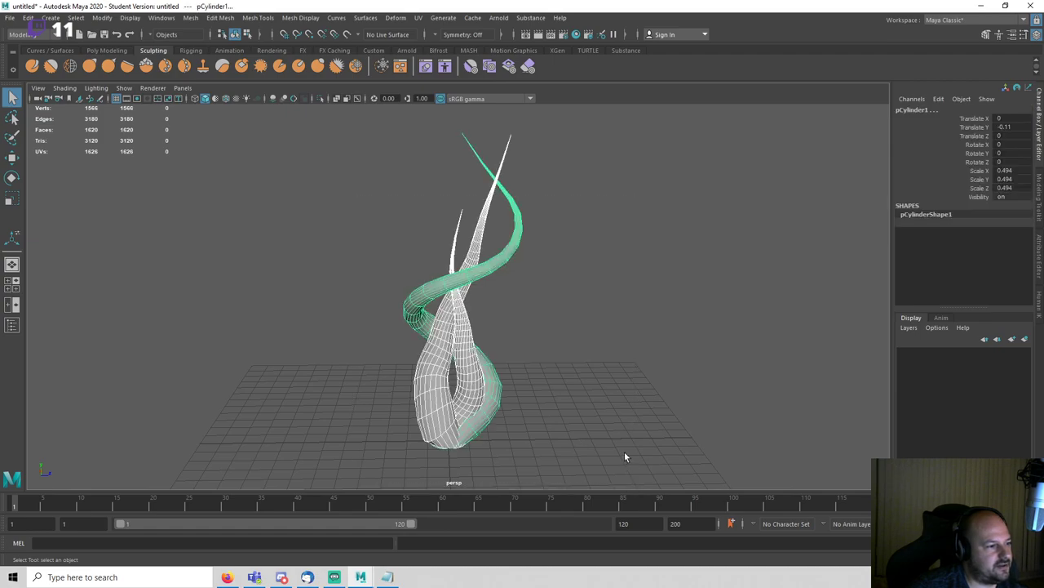
left_click(105, 20)
left_click(147, 72)
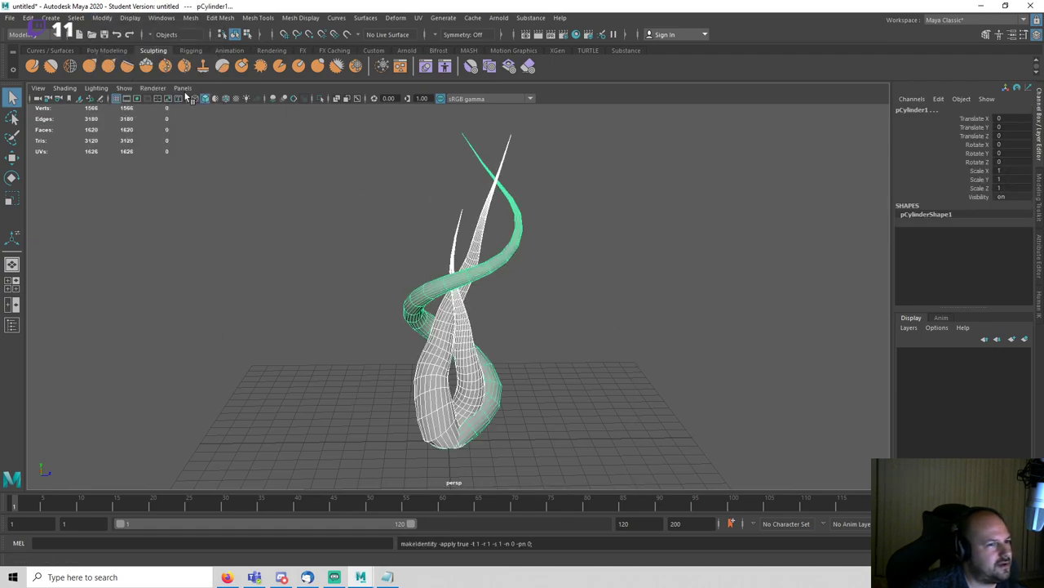
left_click(788, 237)
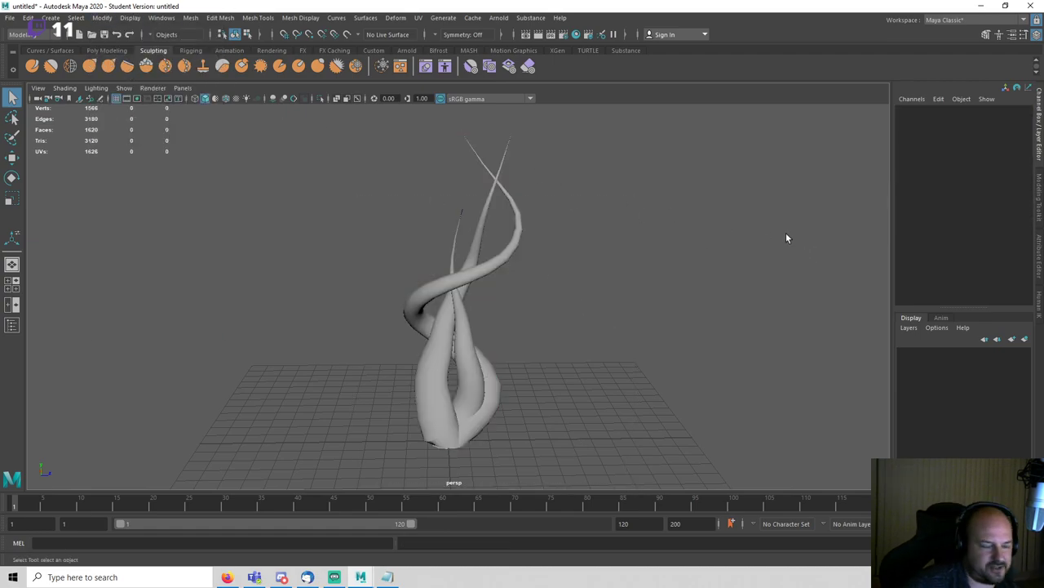
left_click_drag(577, 351, 572, 384, "alt")
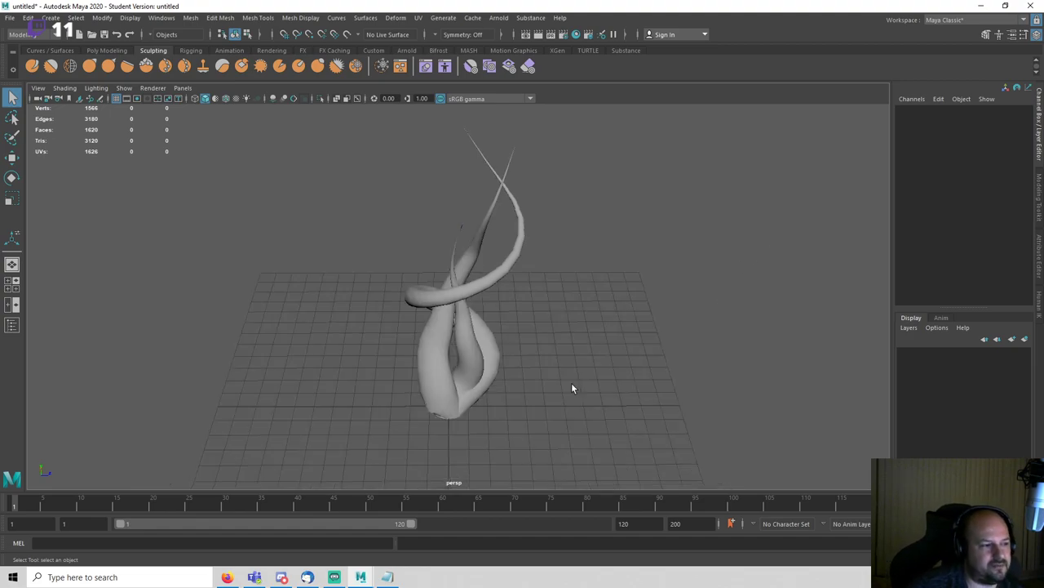
middle_click_drag(573, 388, 503, 319, "alt")
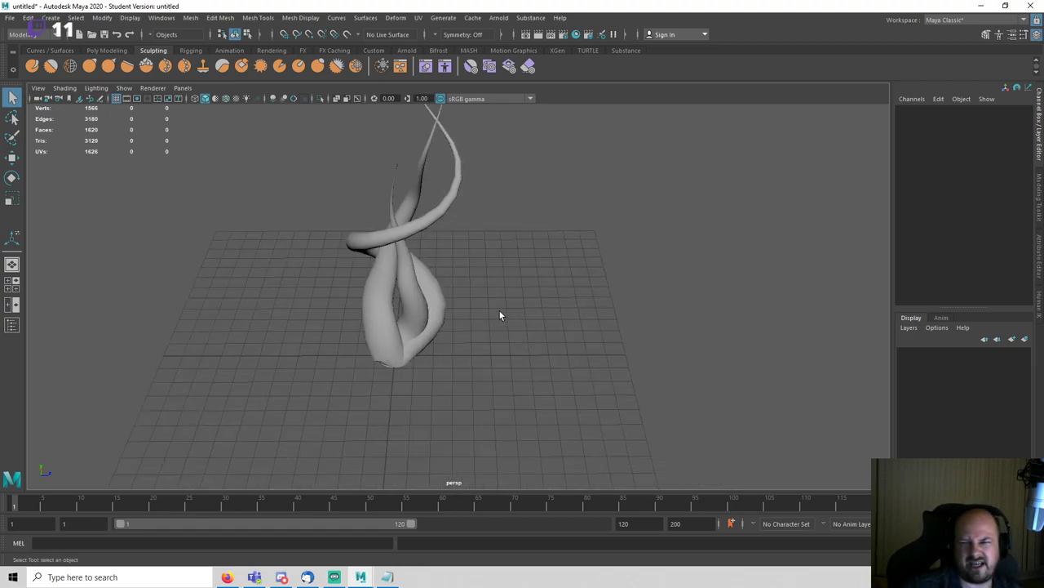
scroll(500, 315, "up", 4)
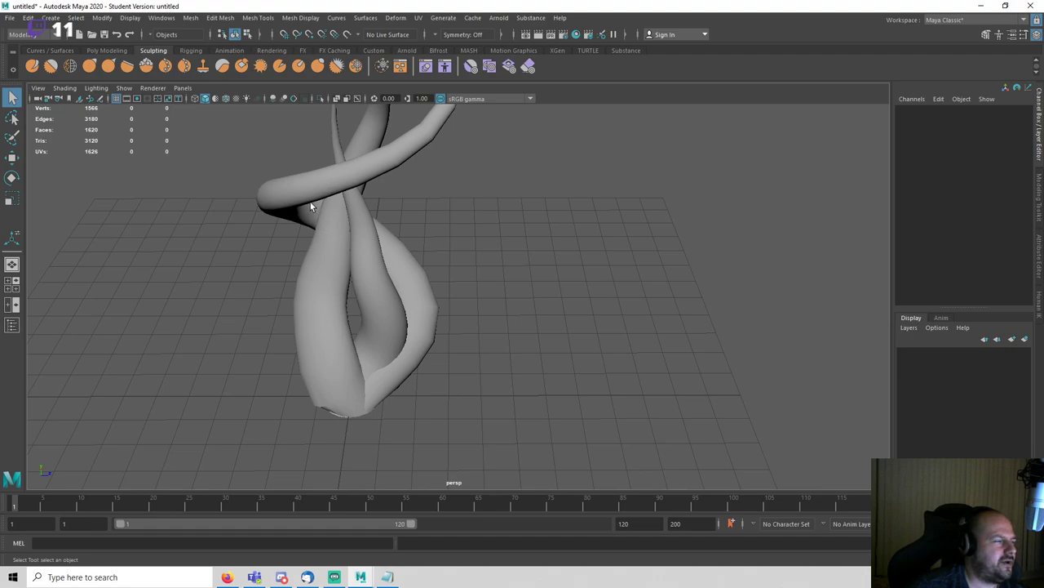
Step: Duplicate the middle tube (Tree3) to an empty spot beside the tree, scale the copy to 0.915, and rotate it on all axes
left_click(387, 324)
left_click(601, 286)
left_click(393, 323)
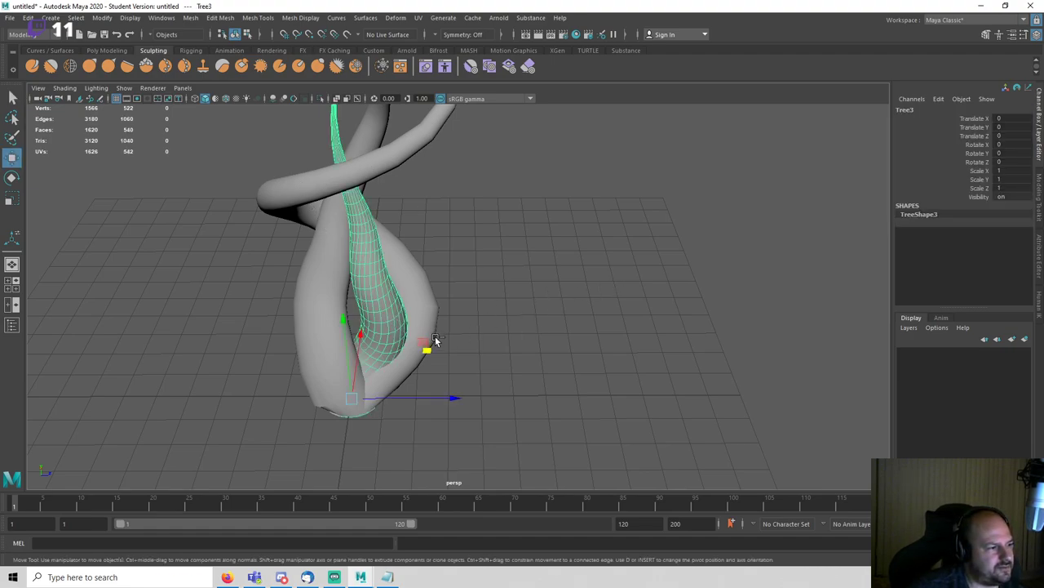
left_click_drag(440, 397, 662, 415)
key("r")
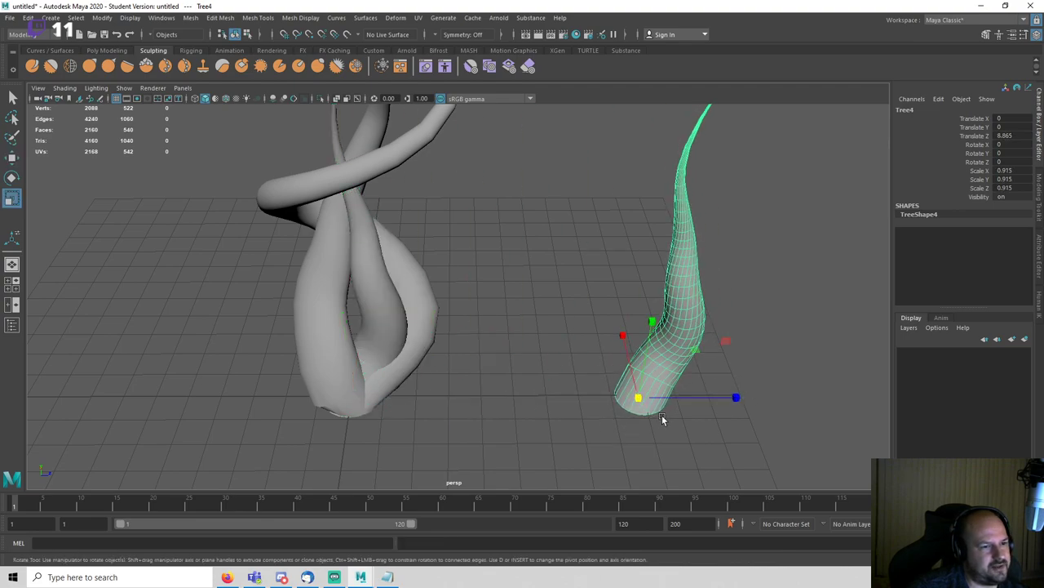
key("e")
left_click_drag(601, 402, 575, 372)
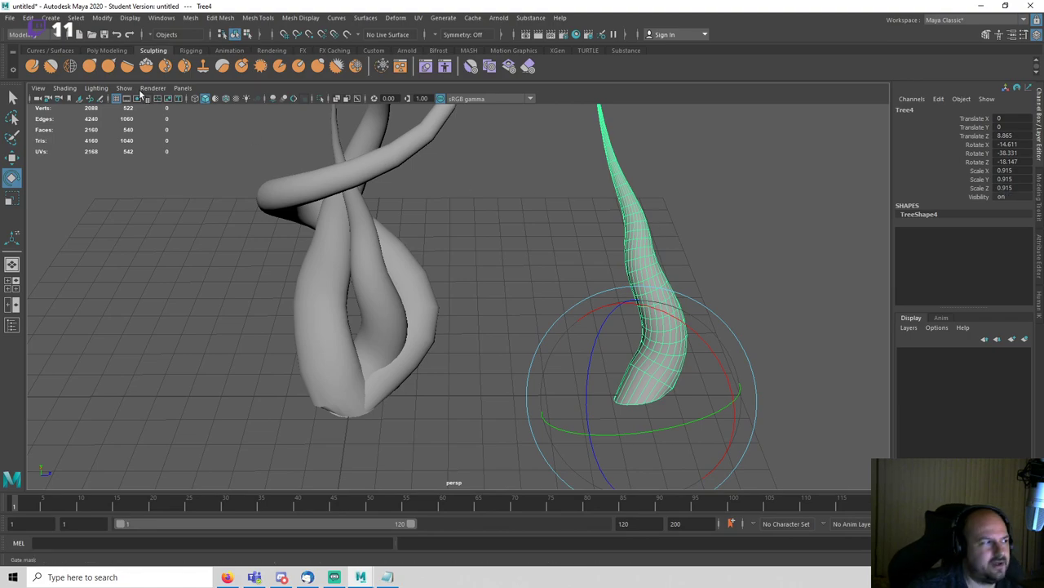
Step: Freeze the duplicated tube's transformations and delete the copy
left_click(103, 18)
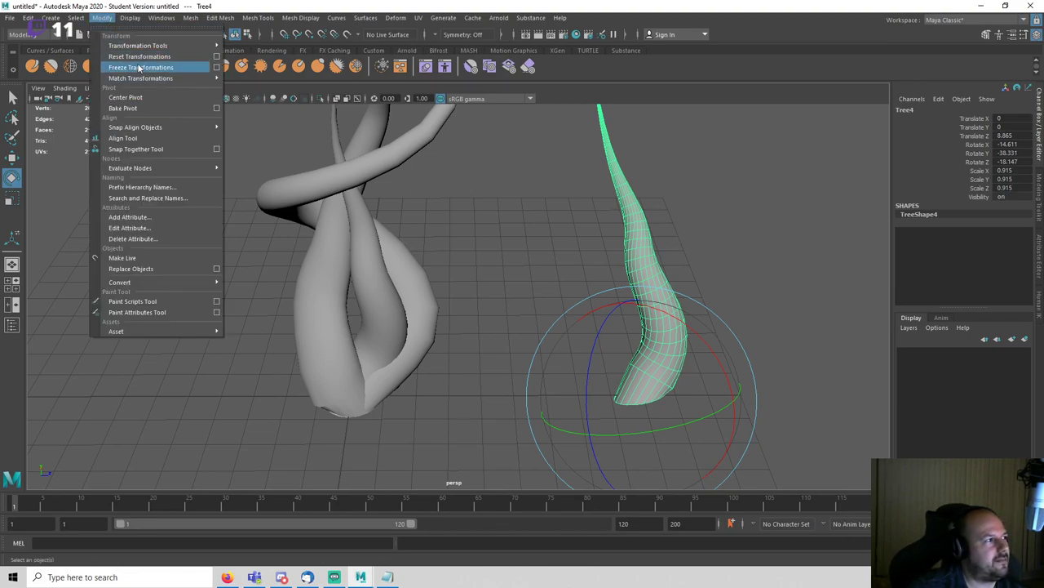
left_click(141, 67)
left_click(726, 214)
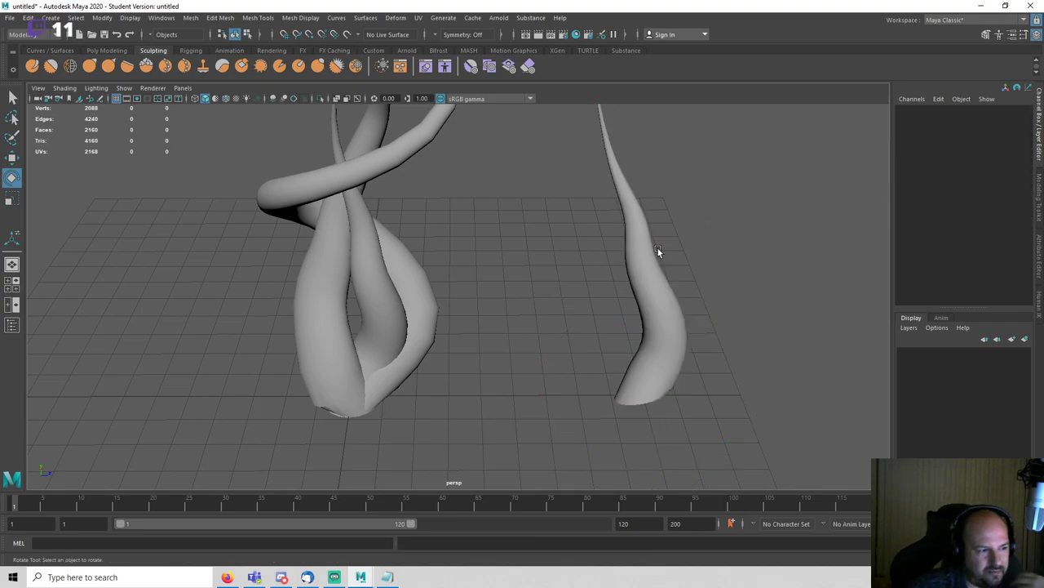
left_click(648, 249)
key("Delete")
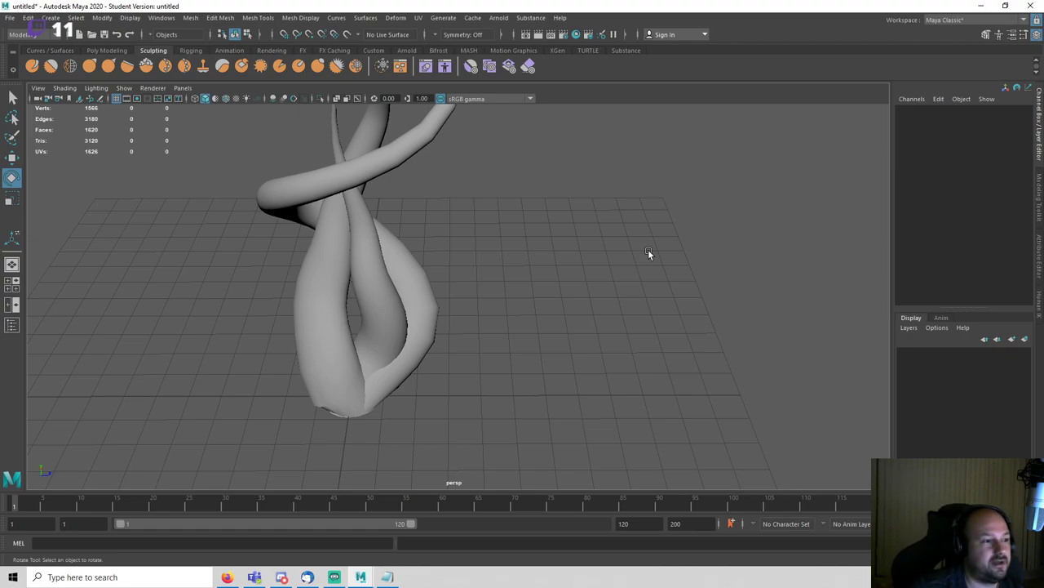
Step: Try to soften the edges of all three tubes at once
scroll(505, 306, "down", 6)
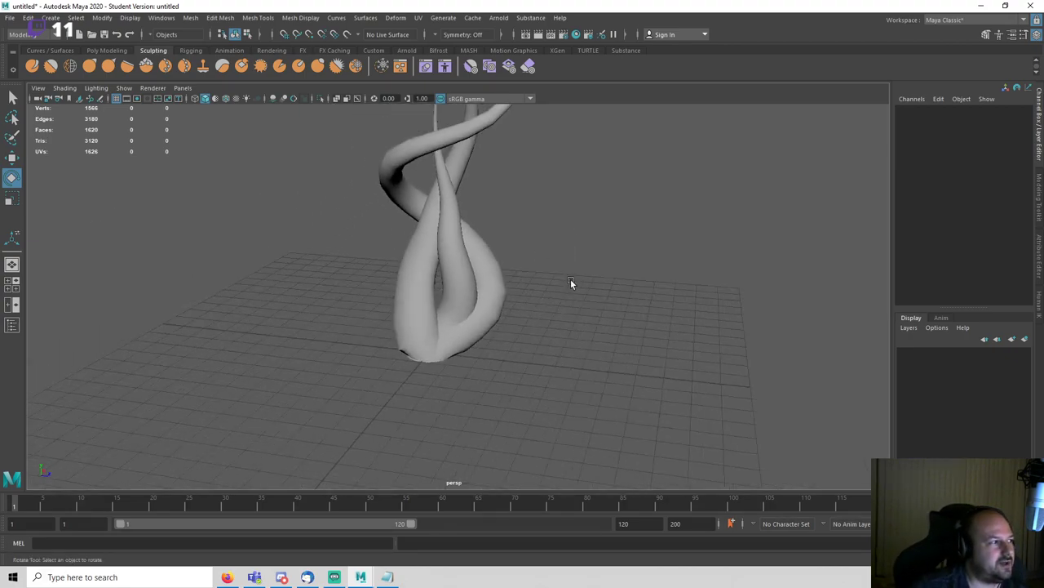
left_click_drag(585, 267, 520, 276, "alt")
scroll(523, 279, "up", 5)
left_click_drag(529, 325, 588, 305, "alt")
scroll(493, 338, "up", 4)
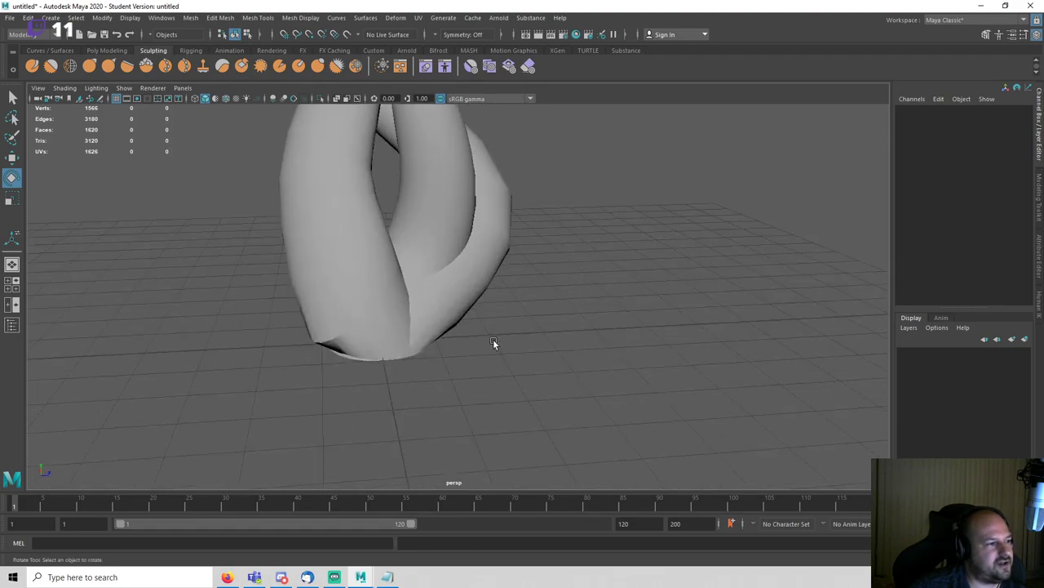
left_click_drag(338, 339, 405, 314, "alt")
left_click(405, 315)
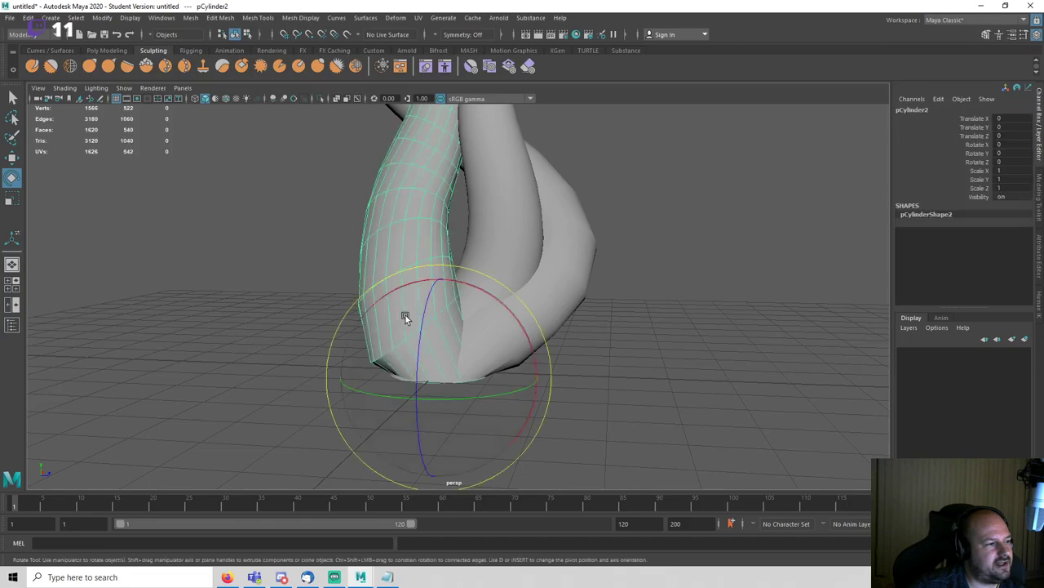
key("q")
scroll(405, 315, "down", 3)
left_click_drag(332, 255, 594, 339)
left_click(300, 17)
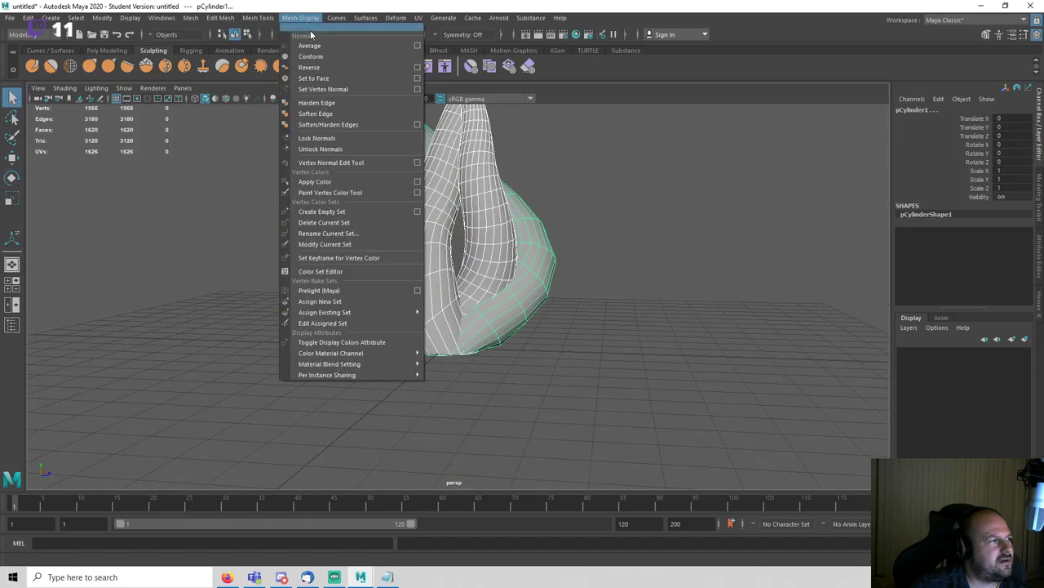
left_click(336, 112)
left_click(661, 214)
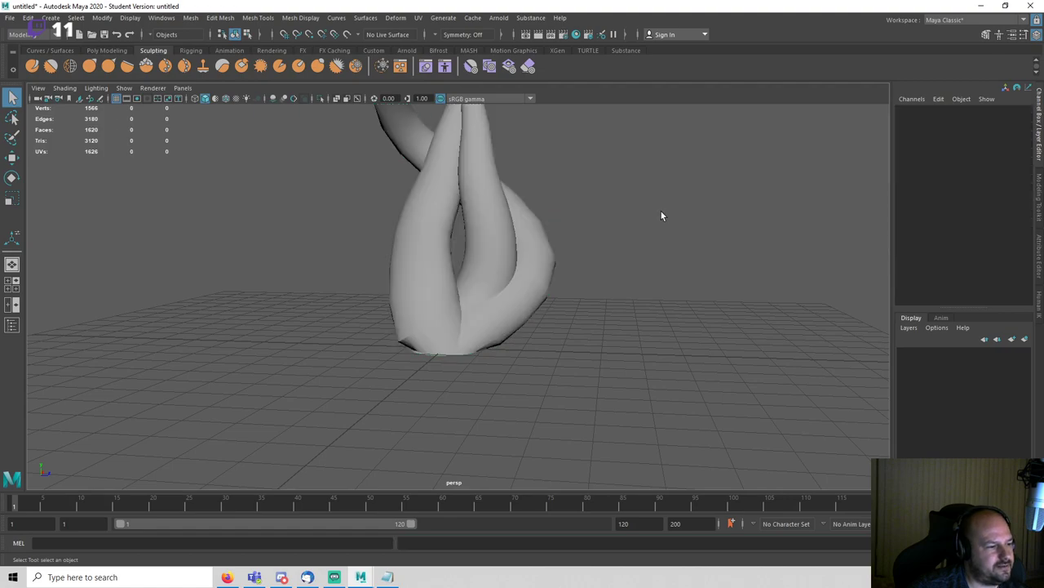
Step: Soften the edges of the three tubes one after another
left_click(403, 232)
left_click(301, 18)
left_click(336, 113)
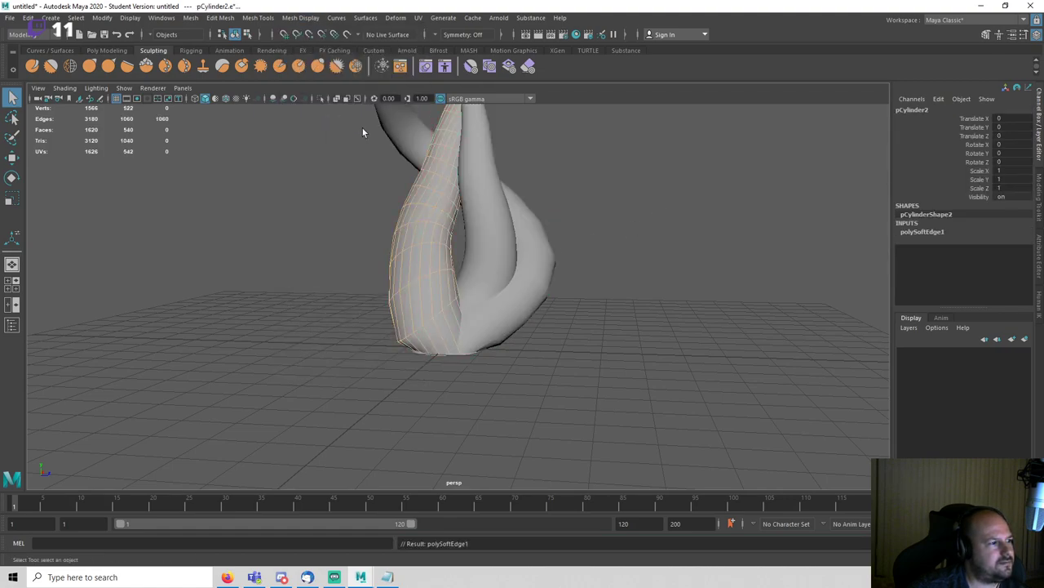
left_click(490, 201)
key("g")
left_click(566, 204)
left_click(538, 232)
key("g")
left_click(587, 231)
Step: Isolate the tube pCylinder2 around its base and switch it to vertex selection
scroll(579, 253, "down", 5)
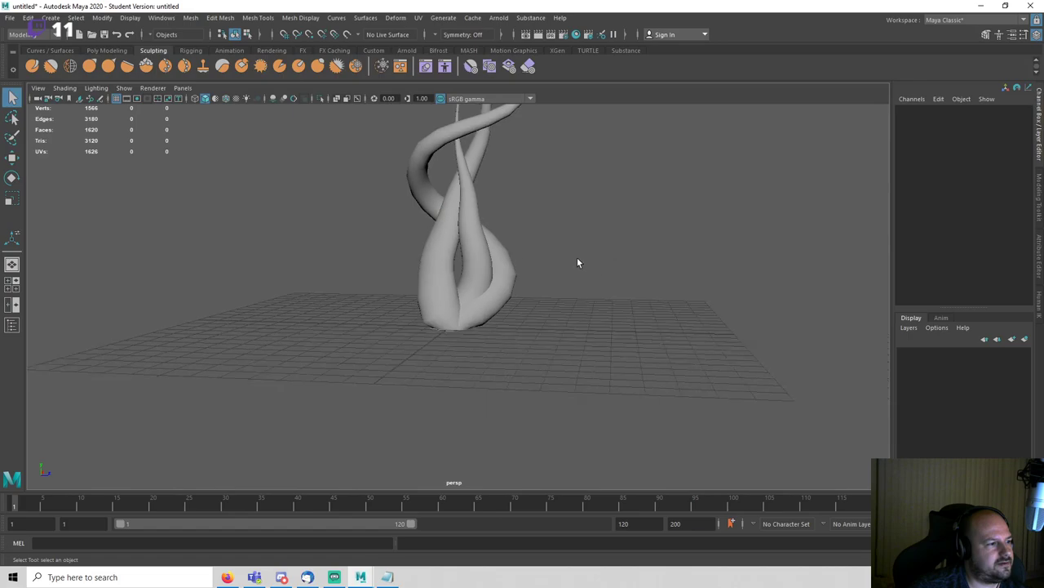
left_click_drag(577, 257, 534, 261, "alt")
middle_click_drag(487, 305, 538, 303, "alt")
scroll(524, 255, "up", 6)
scroll(542, 302, "up", 3)
left_click_drag(543, 304, 562, 282, "alt")
left_click(527, 291)
key("ctrl+1")
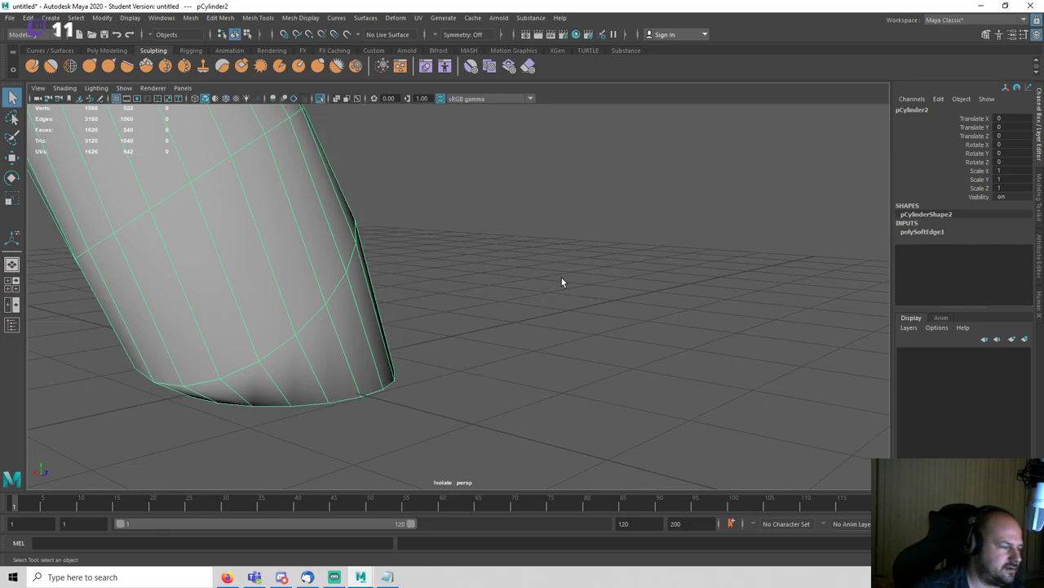
left_click(562, 282)
left_click(317, 295)
right_click_drag(341, 267, 292, 279)
Step: Select spaced vertices around the isolated tube's base rim and scale them outward into pointed root spikes
left_click_drag(473, 303, 446, 347, "alt")
left_click(516, 331)
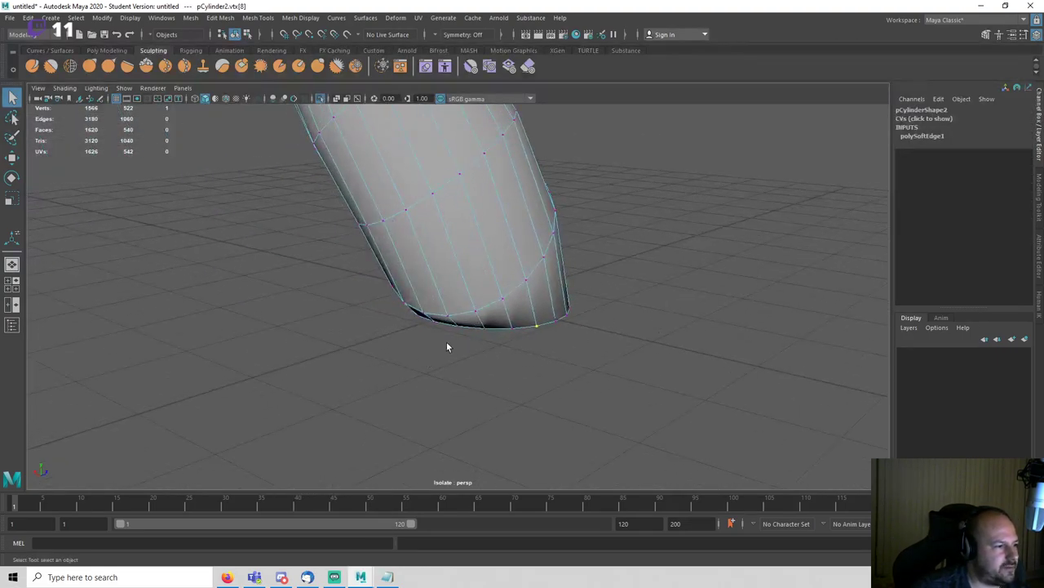
left_click_drag(349, 348, 556, 336, "alt")
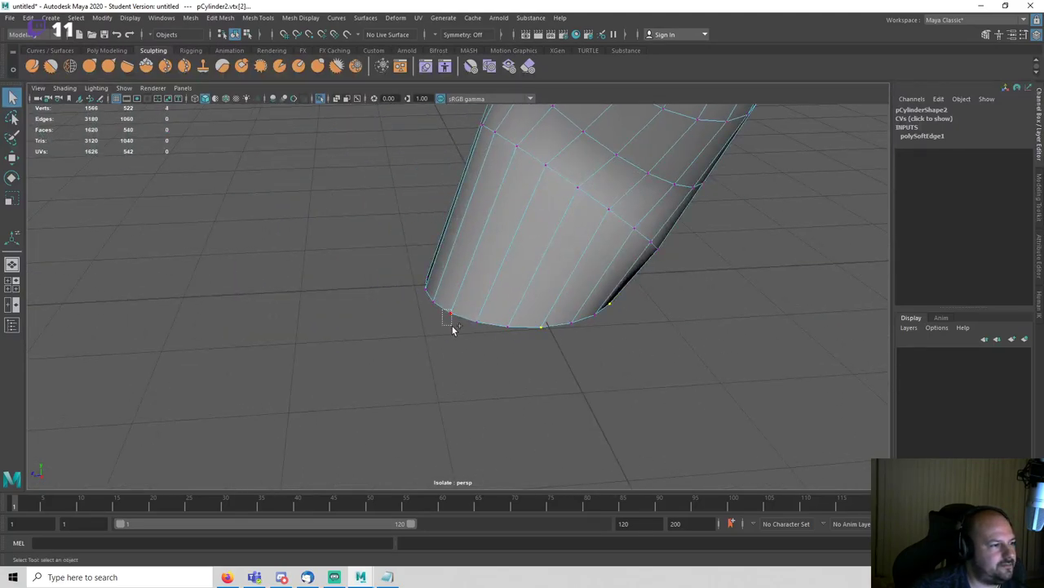
left_click_drag(452, 326, 454, 328, "shift")
left_click_drag(454, 328, 570, 354, "alt")
middle_click_drag(570, 353, 634, 356, "alt")
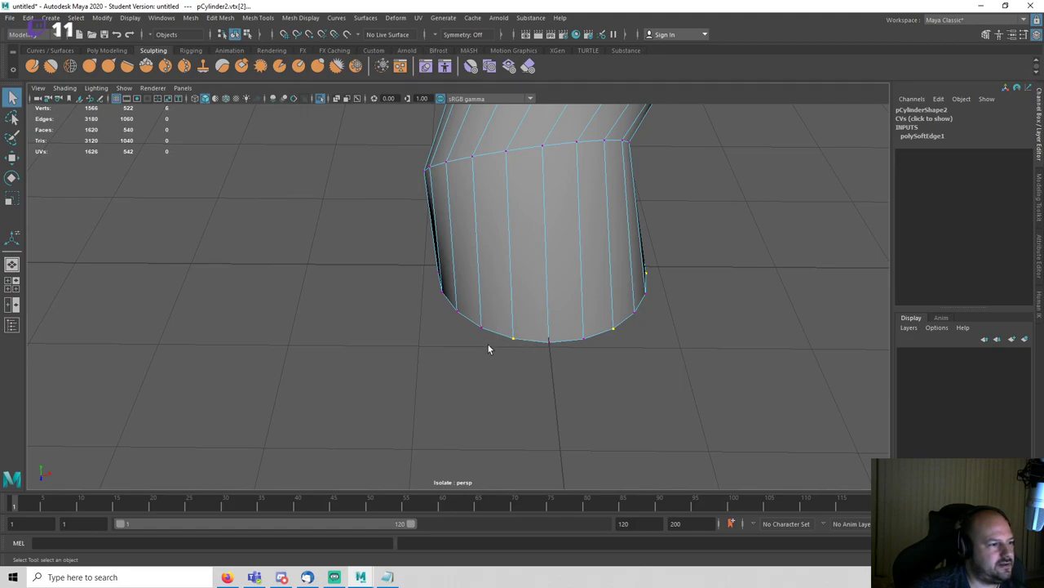
left_click_drag(488, 348, 469, 337, "alt")
key("r")
left_click_drag(483, 282, 568, 221)
left_click(659, 309)
scroll(663, 311, "down", 5)
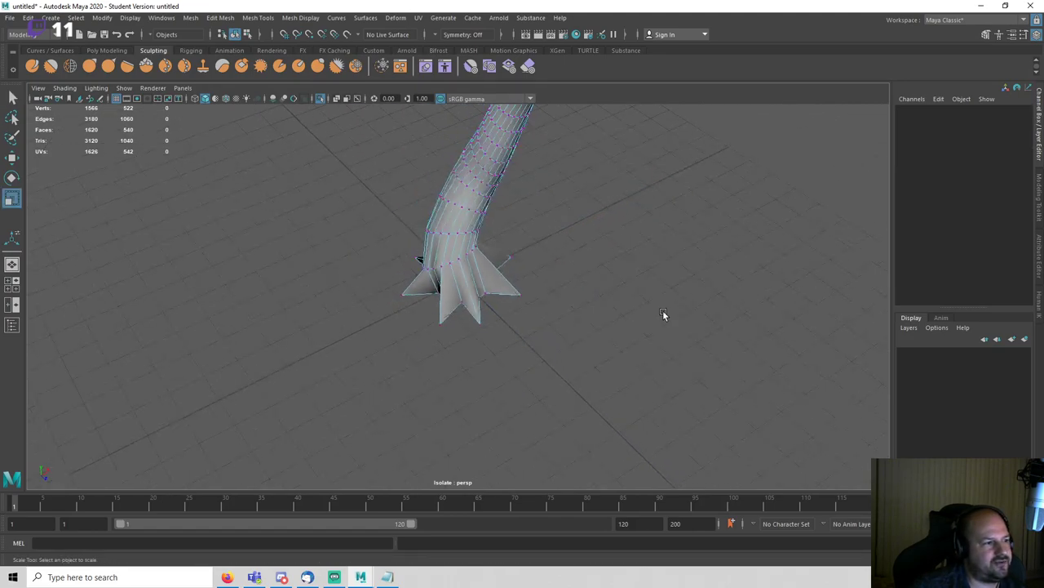
Step: Return to object mode and bring the other two tubes back into view around the spiked base
right_click_drag(520, 201, 597, 168)
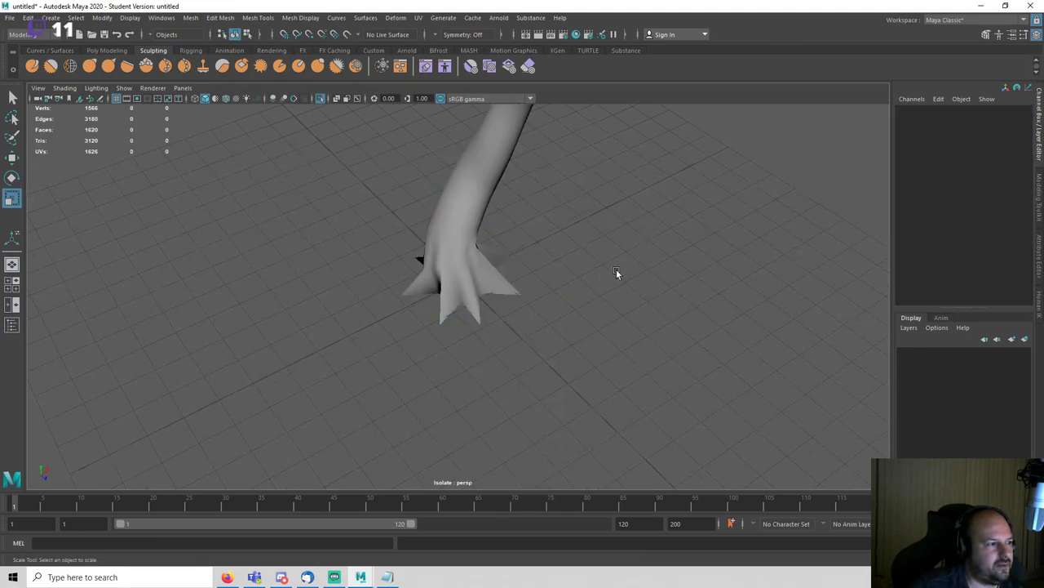
left_click_drag(616, 268, 673, 255, "alt")
key("3")
scroll(553, 257, "up", 4)
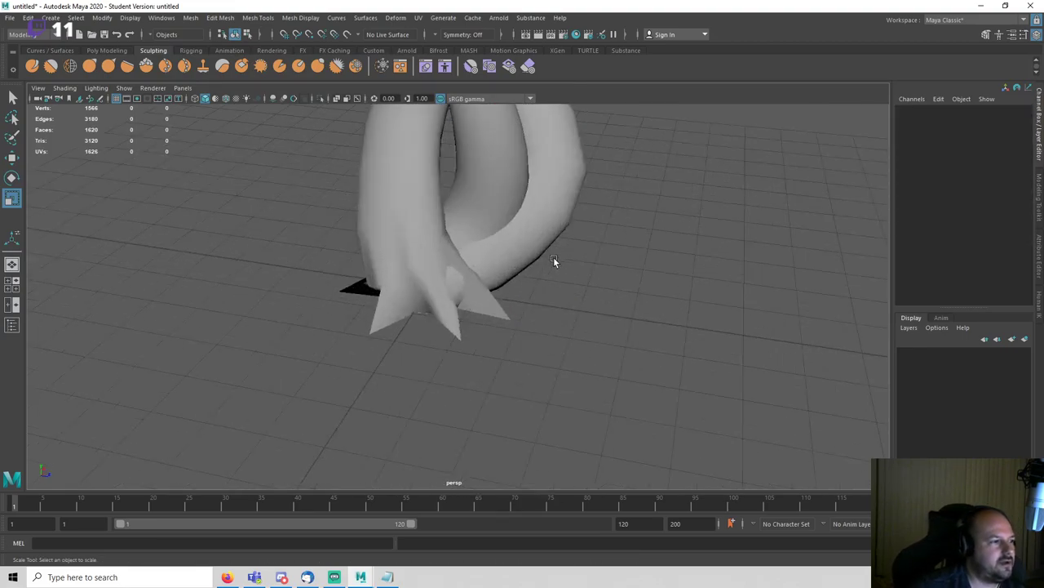
left_click_drag(553, 256, 594, 269, "alt")
scroll(572, 256, "up", 5)
Step: Show the tubes in wireframe, select the cap faces around pCylinder1's base centre vertex, and delete them
left_click(513, 223)
left_click_drag(513, 222, 668, 307, "alt")
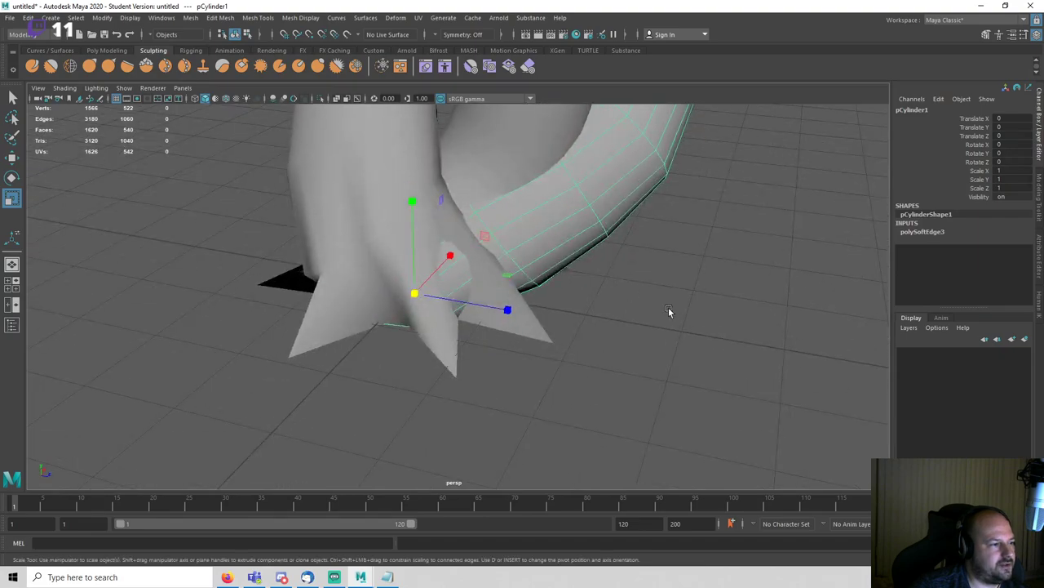
key("4")
right_click_drag(688, 292, 642, 286)
left_click_drag(641, 300, 573, 319, "alt")
scroll(541, 294, "up", 3)
key("q")
left_click(535, 292)
right_click_drag(535, 292, 527, 319, "ctrl")
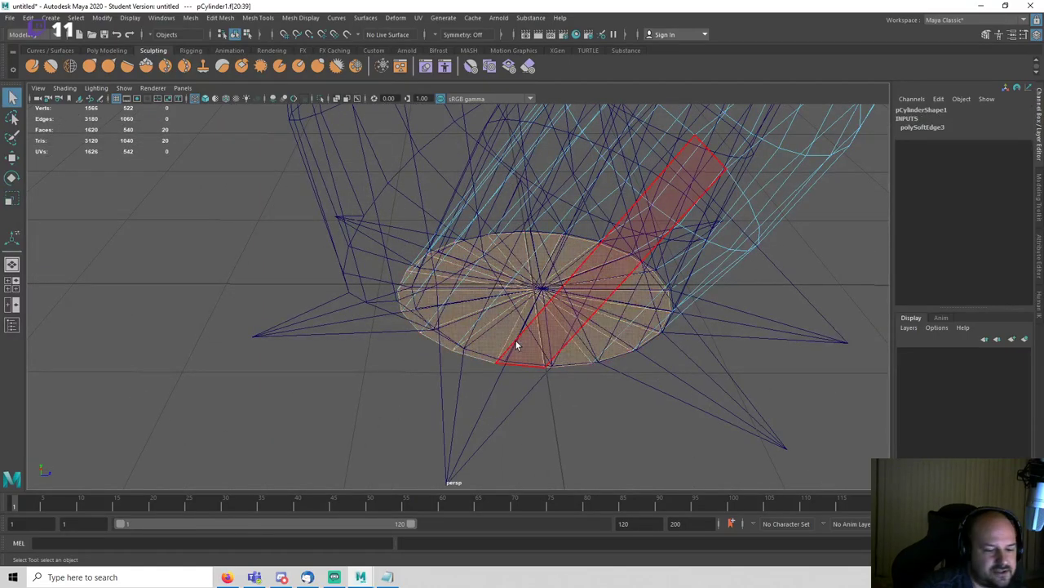
key("Delete")
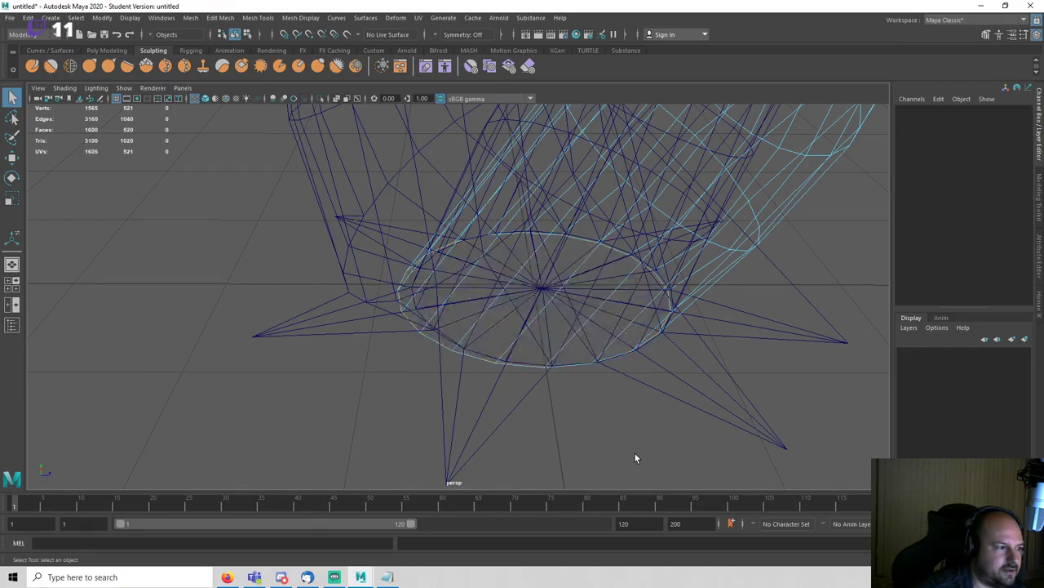
Step: Select the cap faces around the base centre vertex of the middle tube (Tree3) and delete them
key("F9")
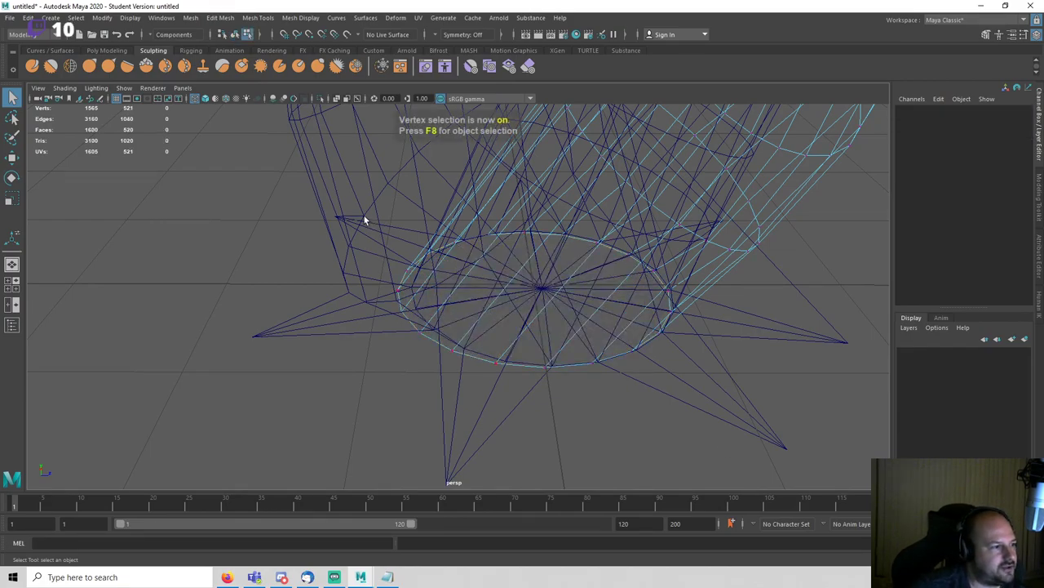
left_click_drag(364, 218, 266, 299)
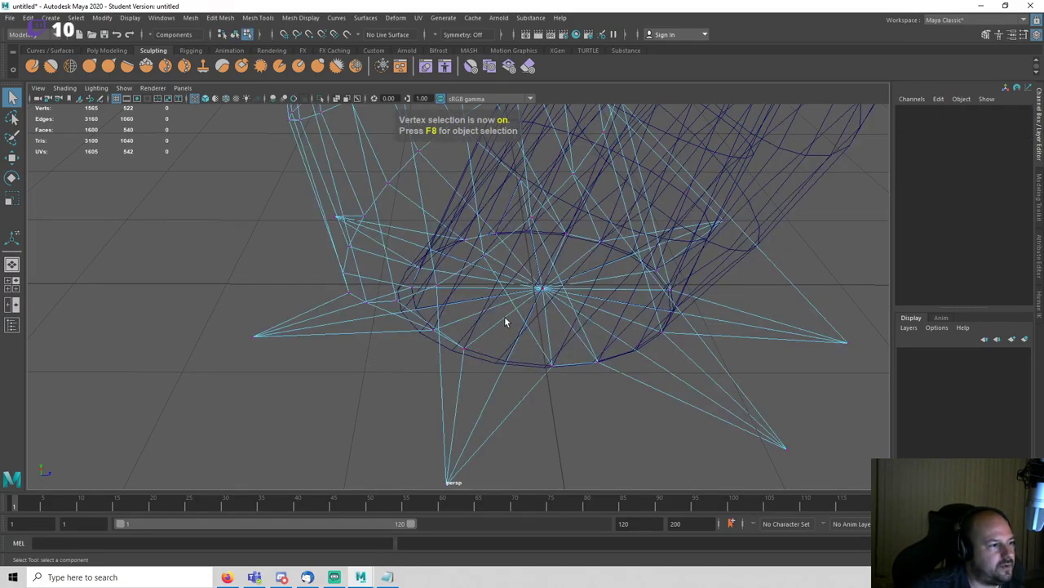
right_click_drag(597, 398, 669, 254)
left_click(571, 356)
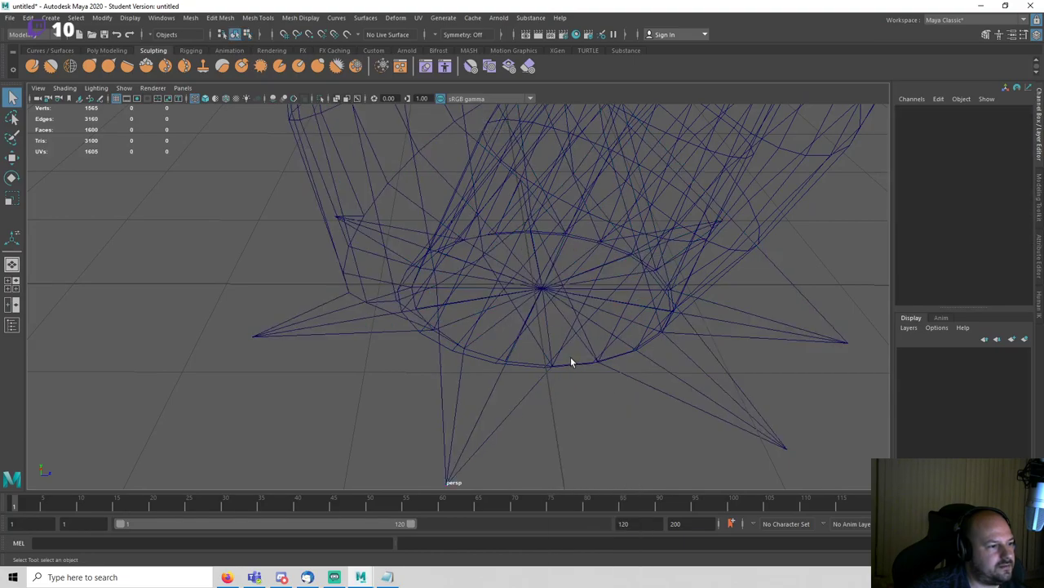
left_click(522, 359)
right_click_drag(522, 278, 465, 279)
left_click(542, 291)
right_click_drag(543, 290, 545, 350, "ctrl")
key("Delete")
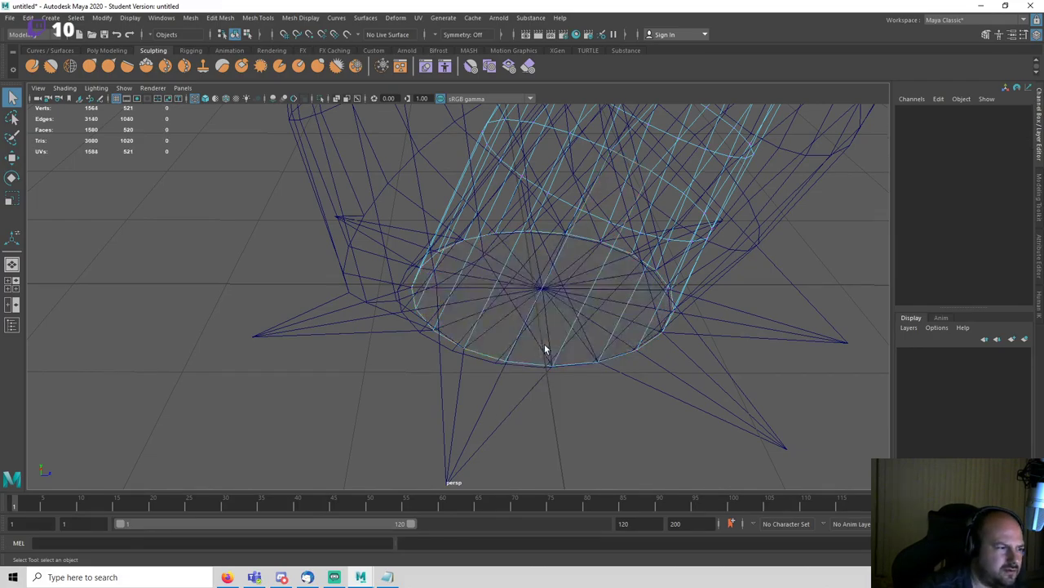
Step: Select pCylinder1 in wireframe and try to pull its base rim with the sculpting Grab tool
right_click_drag(574, 242, 673, 180)
left_click(577, 370)
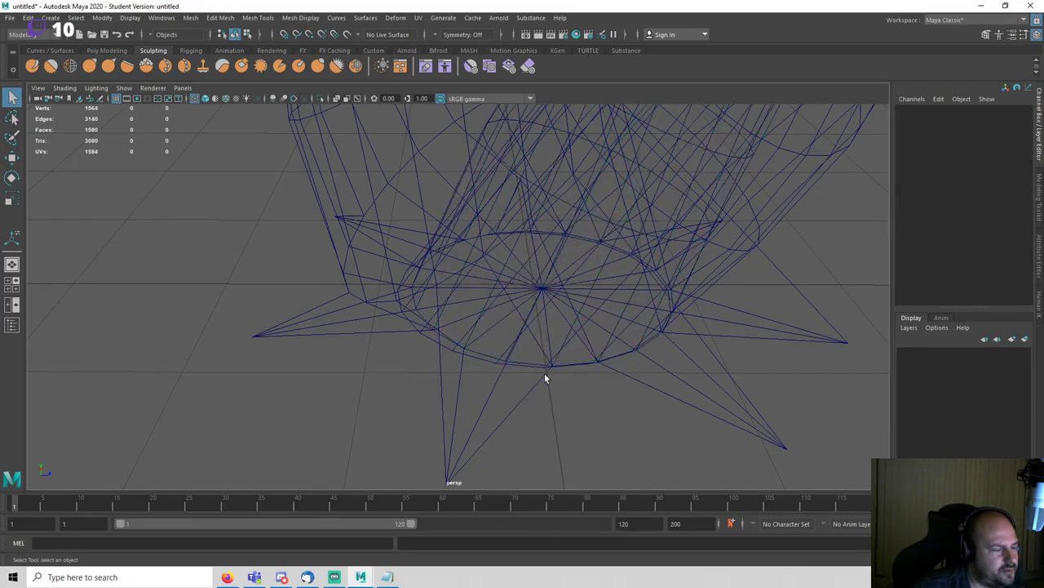
left_click(545, 373)
left_click(527, 365)
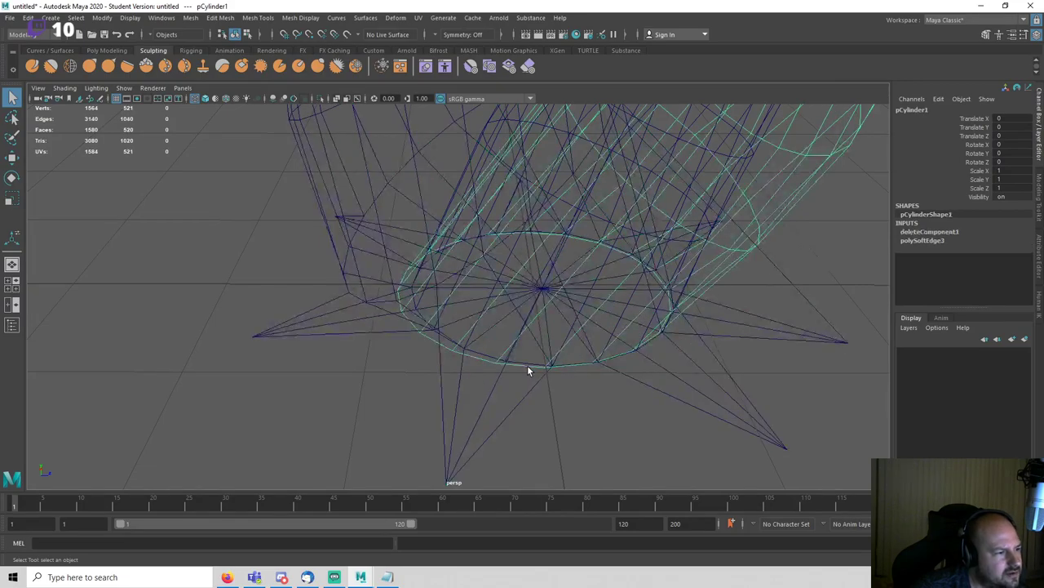
right_click_drag(527, 364, 459, 273)
scroll(422, 330, "down", 3)
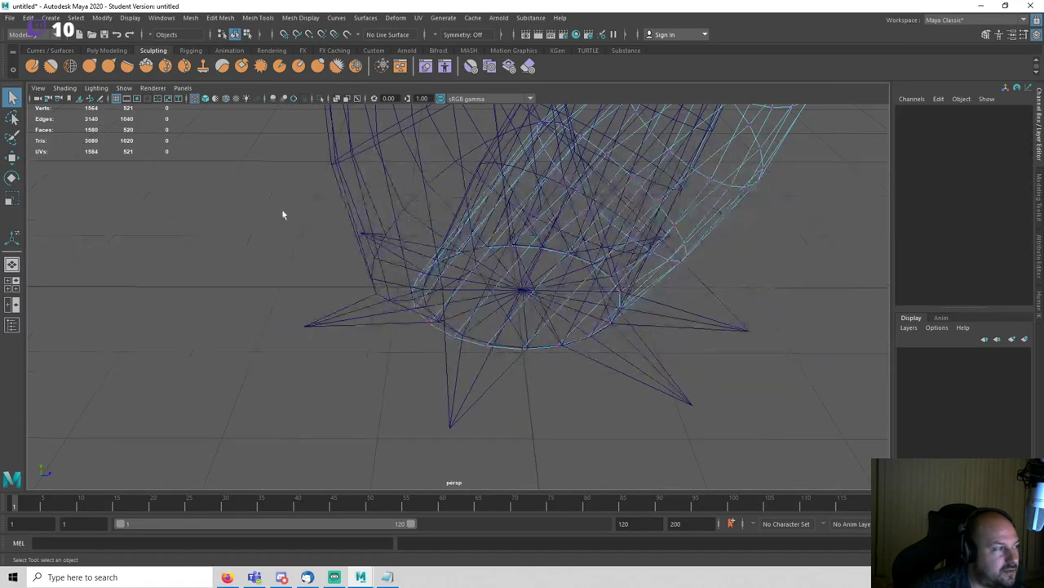
left_click(90, 65)
left_click(552, 330)
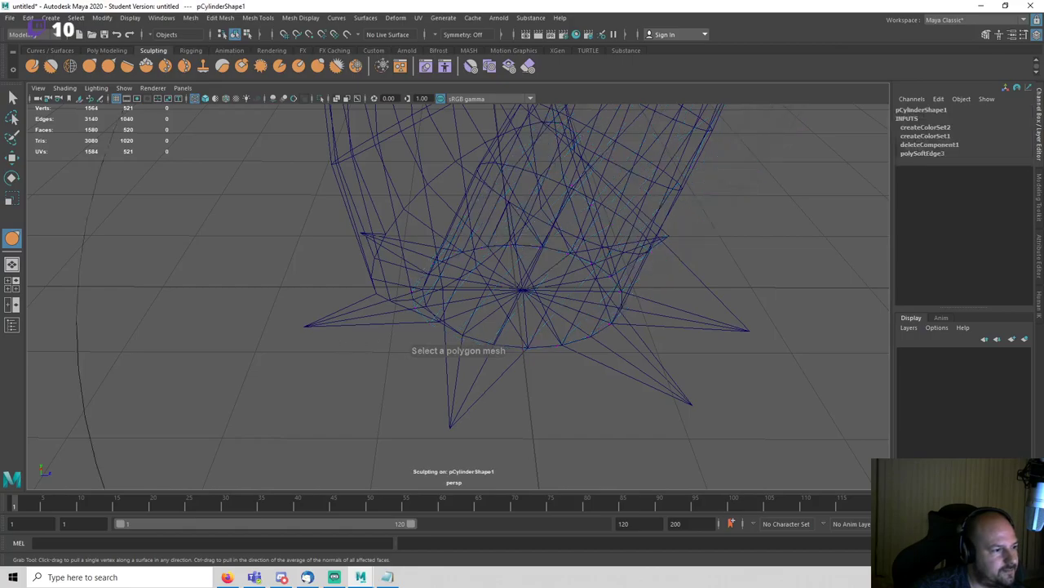
left_click_drag(580, 334, 538, 339)
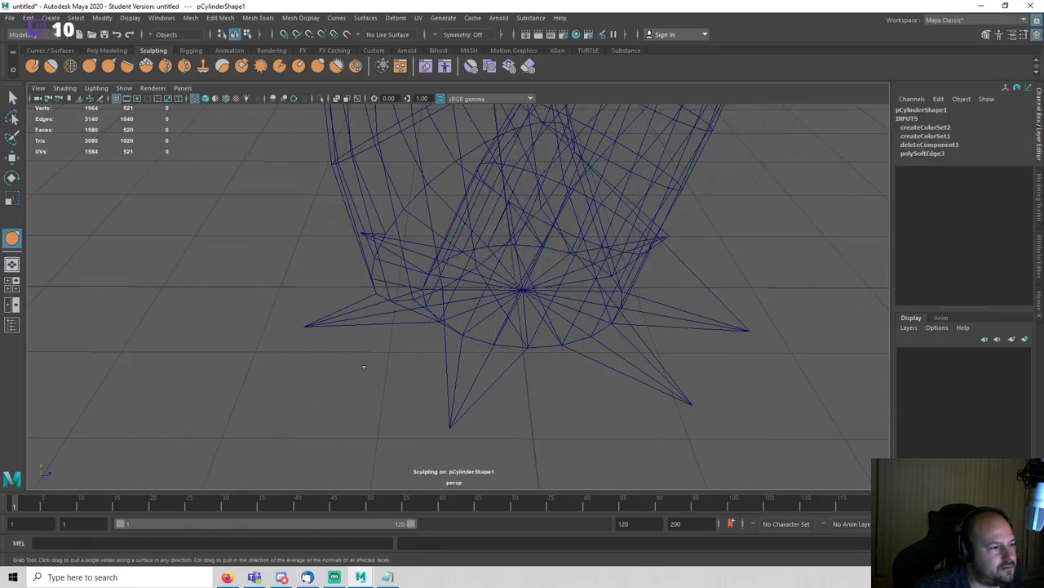
Step: Examine the spiked base and the whole trunk from several sides in shaded and wireframe display, leaving the sculpting tool
mouse_move(536, 377)
left_mouse_down("alt")
mouse_move(546, 362)
mouse_move(477, 347)
left_mouse_up("alt")
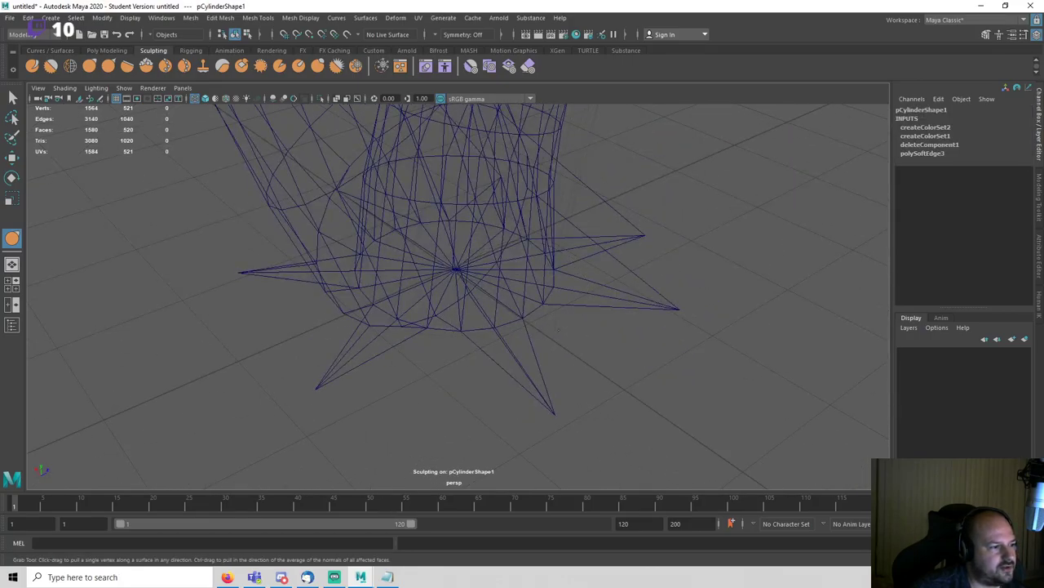
key("5")
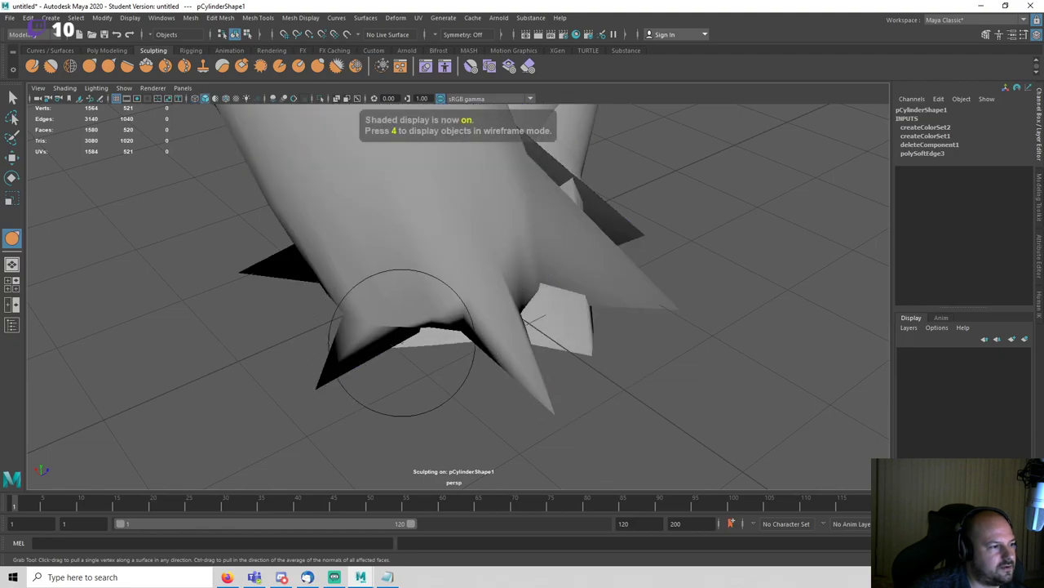
right_click_drag(420, 362, 622, 344, "alt")
mouse_move(622, 344)
left_mouse_down("alt")
mouse_move(680, 367)
mouse_move(644, 357)
mouse_move(690, 387)
mouse_move(758, 402)
mouse_move(523, 343)
left_mouse_up("alt")
key("4")
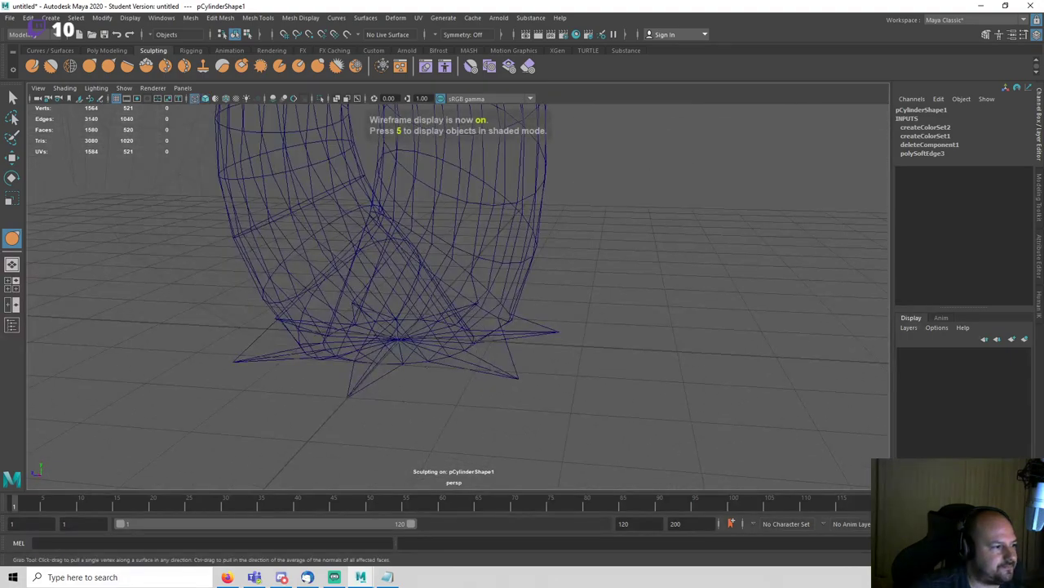
left_click_drag(463, 392, 492, 393, "alt")
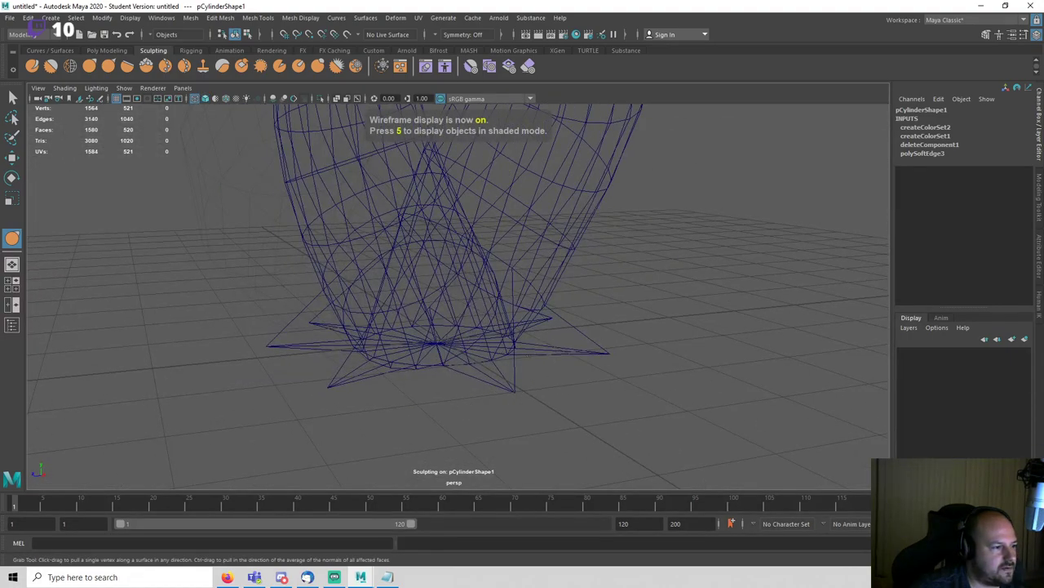
mouse_move(516, 352)
left_mouse_down("alt")
mouse_move(473, 438)
mouse_move(462, 384)
left_mouse_up("alt")
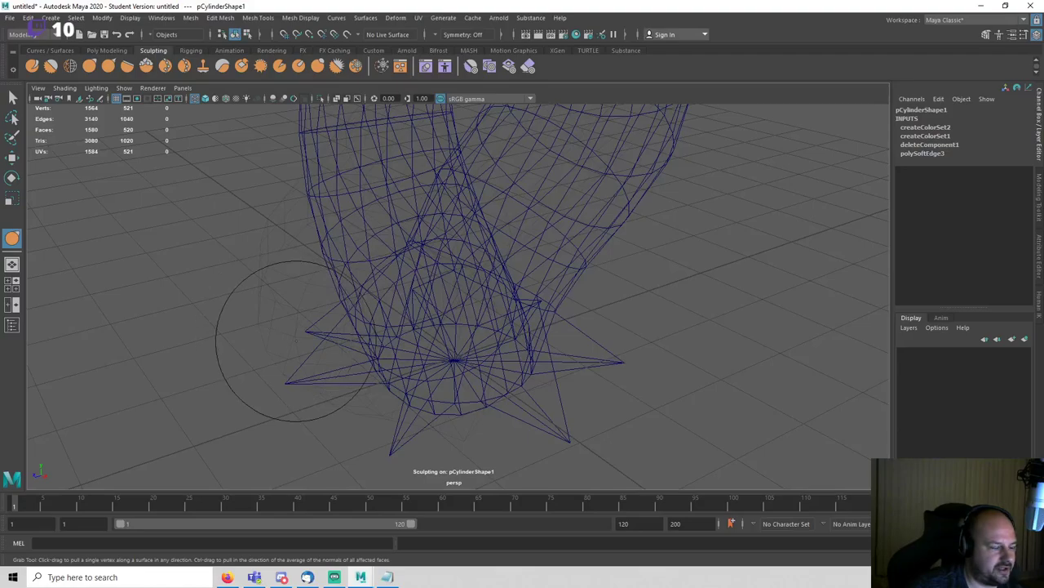
key("5")
mouse_move(326, 326)
left_mouse_down("alt")
mouse_move(501, 366)
mouse_move(645, 366)
mouse_move(658, 343)
mouse_move(608, 414)
mouse_move(581, 377)
mouse_move(494, 368)
mouse_move(559, 370)
left_mouse_up("alt")
key("q")
left_click(642, 360)
scroll(644, 359, "up", 4)
scroll(563, 372, "down", 4)
scroll(559, 369, "down", 3)
Step: Save the scene as neogothicTreehouse in Maya Binary format, accepting the student version notice
key("ctrl+s")
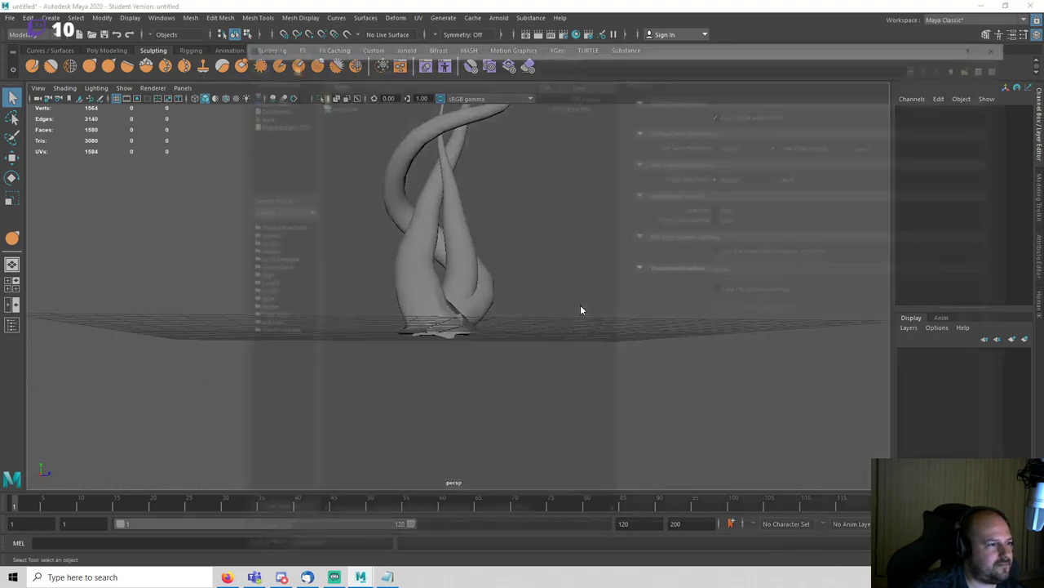
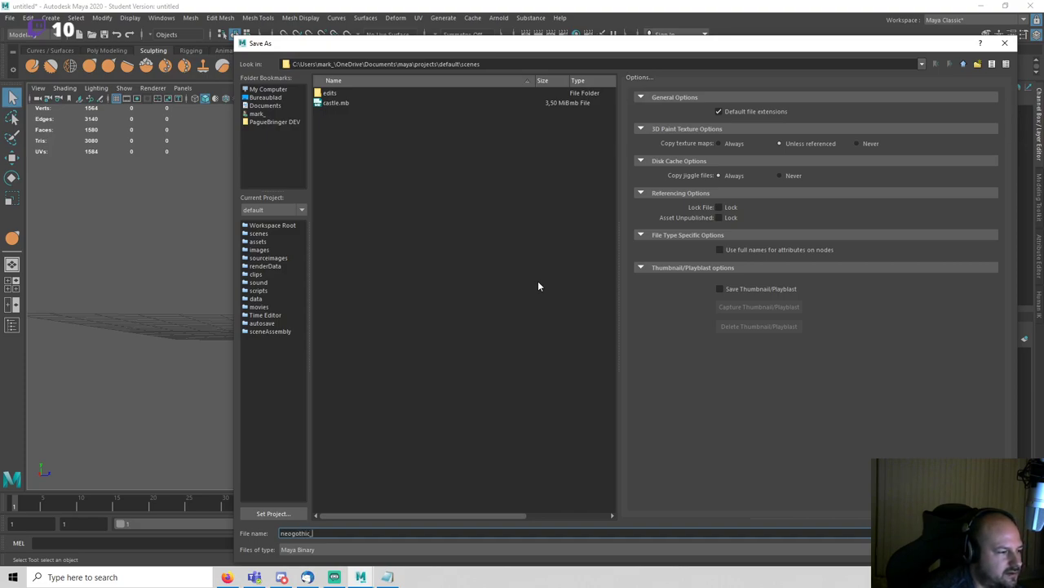
type("neogothicTreehouse")
key("Return")
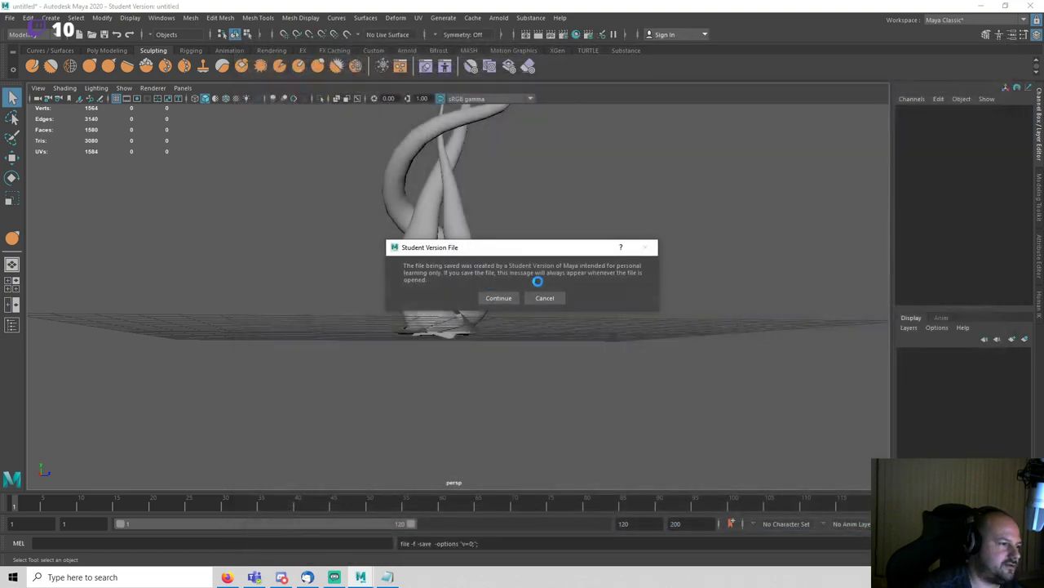
key("Return")
Step: In the front view, draw a wavy EP curve rising outward from the middle of the upright tube as a side branch path
left_click_drag(561, 286, 618, 301, "alt")
scroll(618, 302, "down", 4)
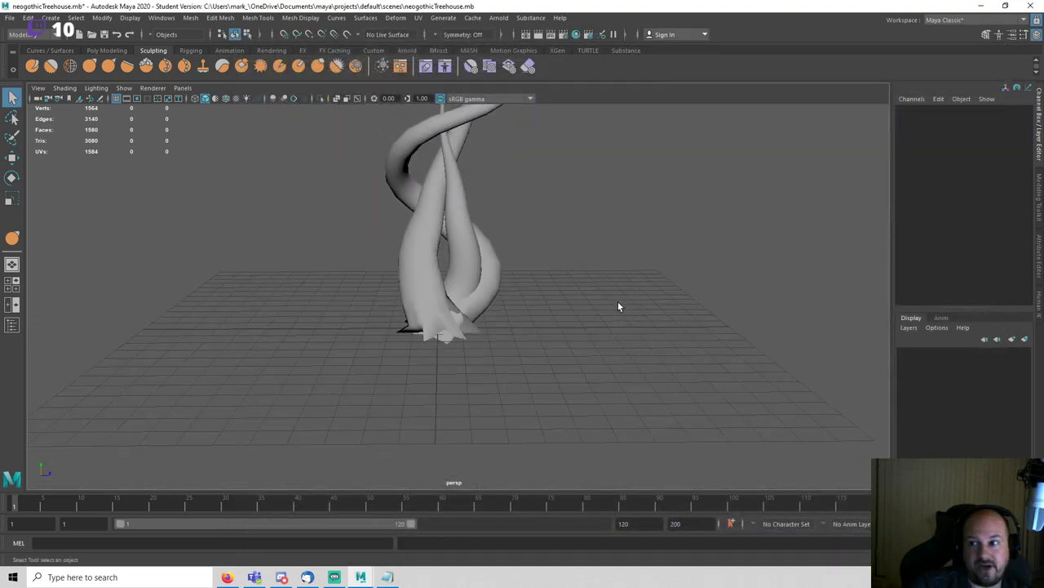
key("space")
left_click_drag(620, 279, 620, 307)
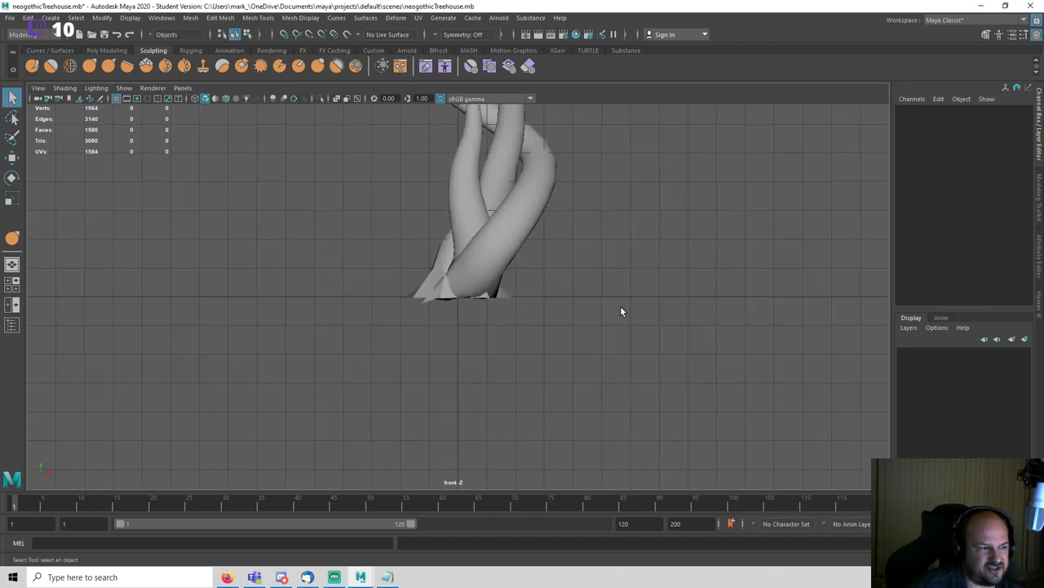
middle_click_drag(619, 124, 627, 327, "alt")
scroll(628, 330, "up", 3)
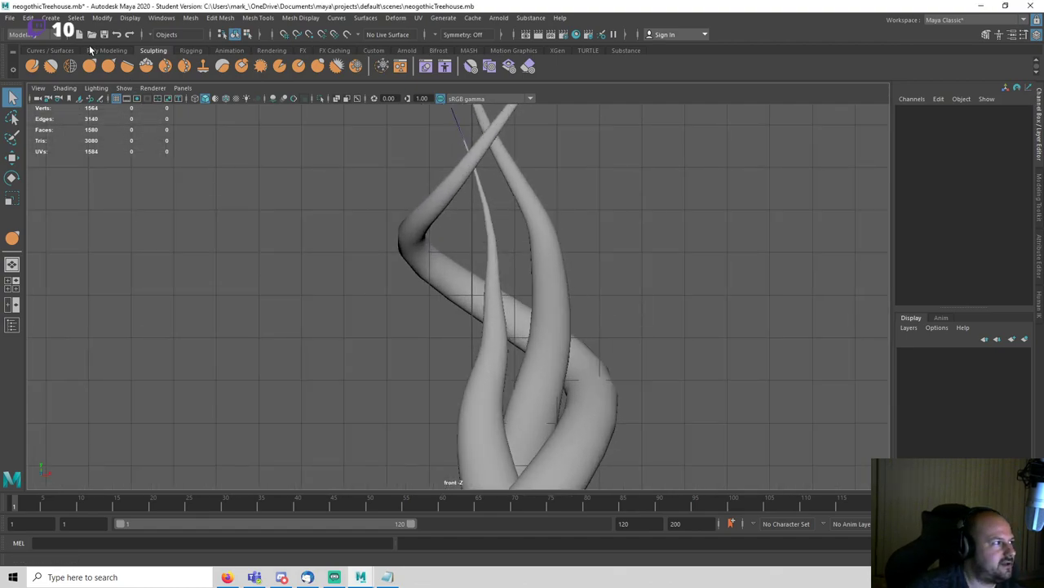
left_click(50, 17)
mouse_move(101, 100)
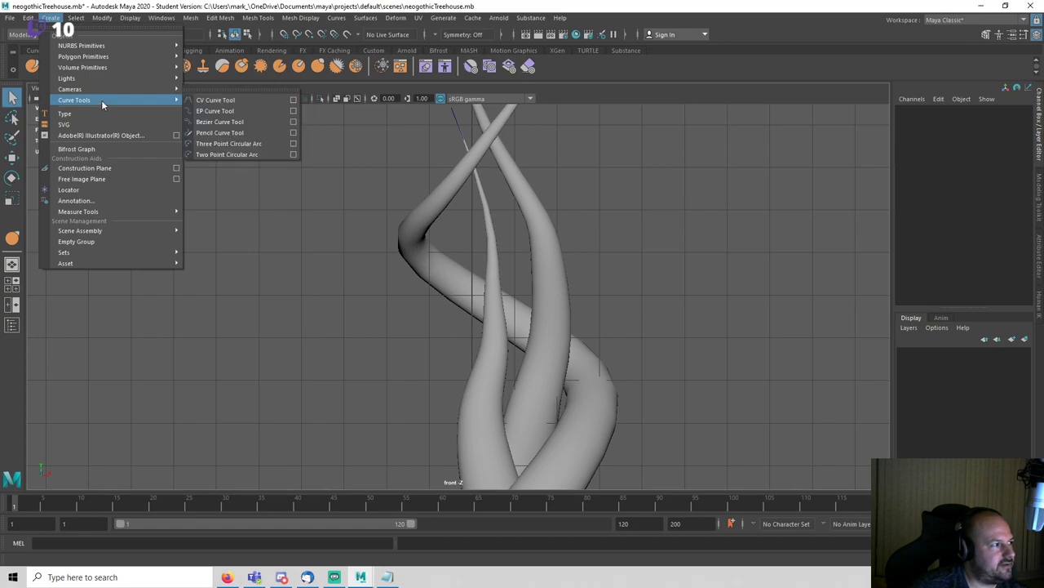
left_click(230, 112)
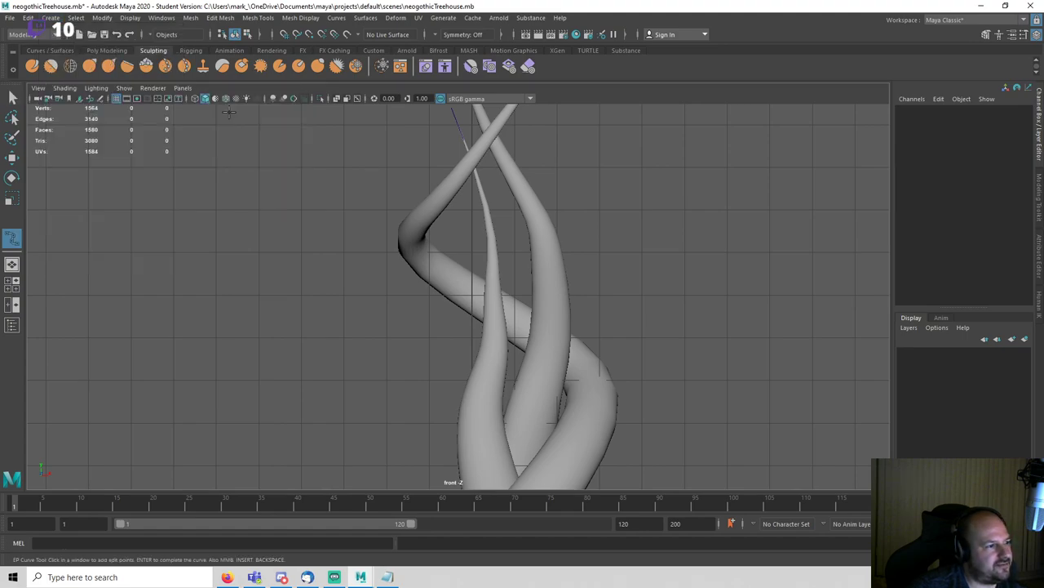
middle_click_drag(506, 342, 413, 365, "alt")
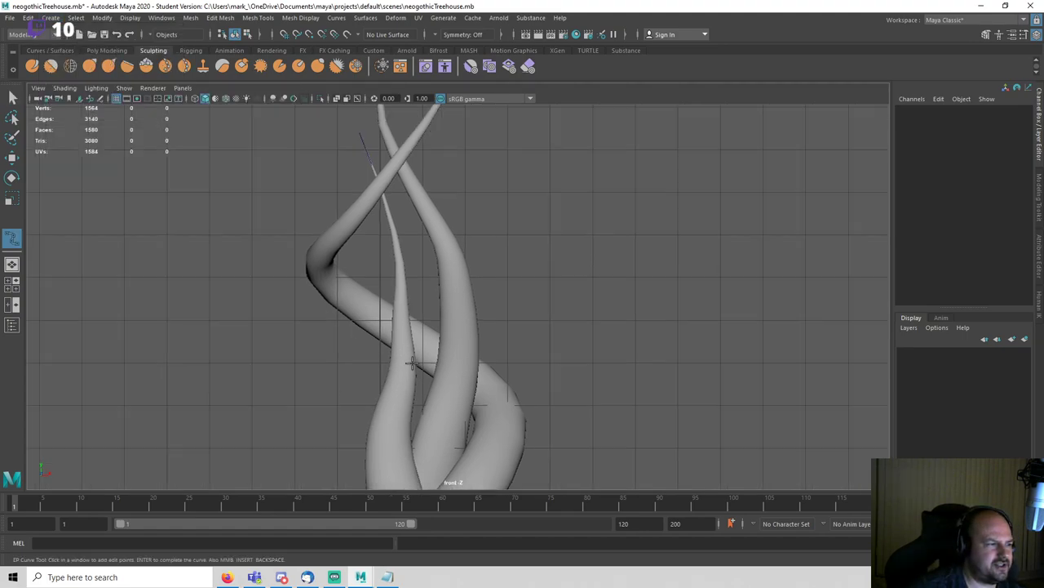
scroll(523, 376, "up", 6)
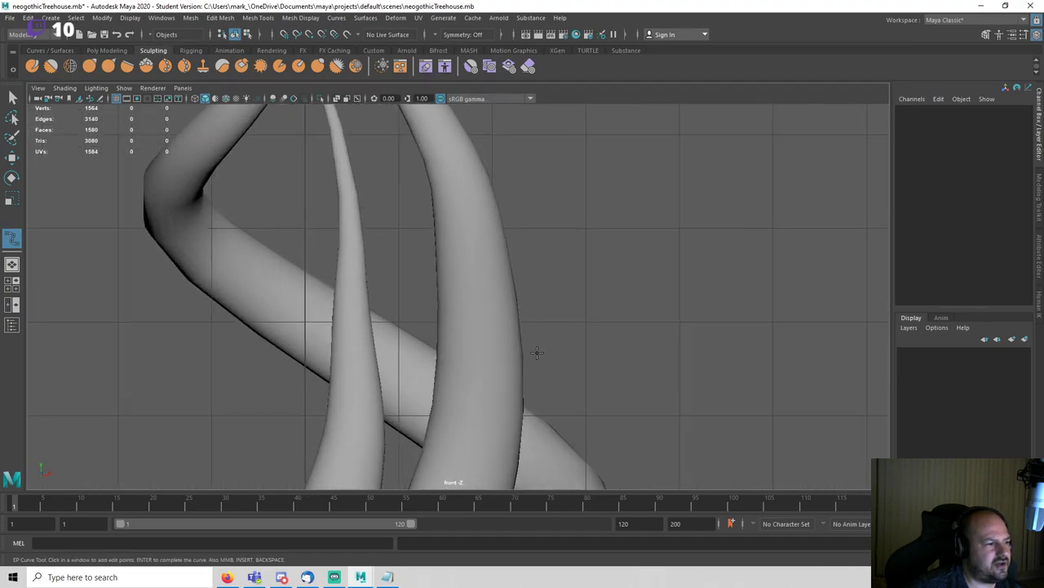
left_click(519, 346)
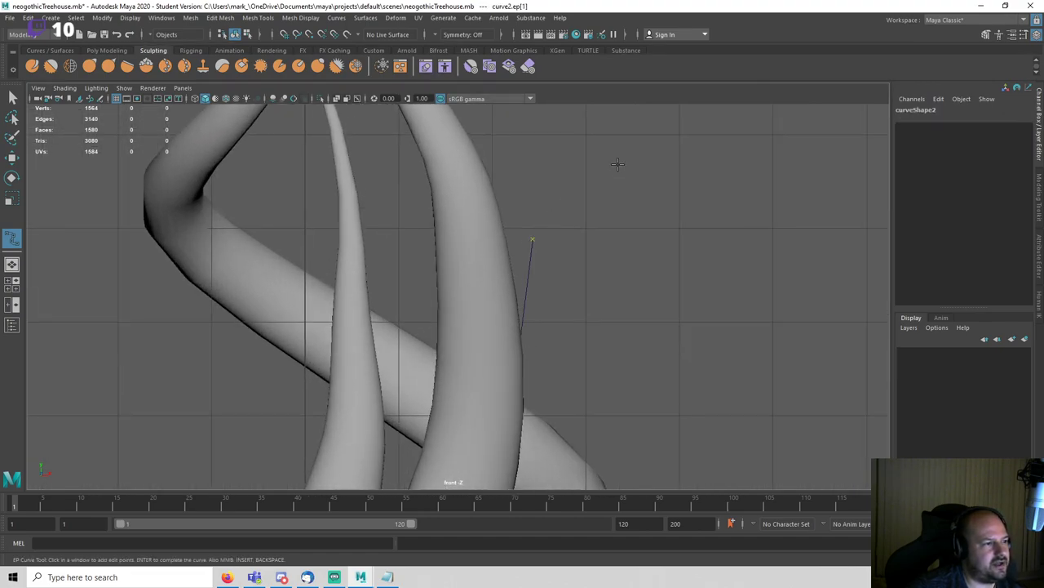
left_click_drag(626, 150, 621, 120)
middle_click_drag(648, 161, 644, 332, "alt")
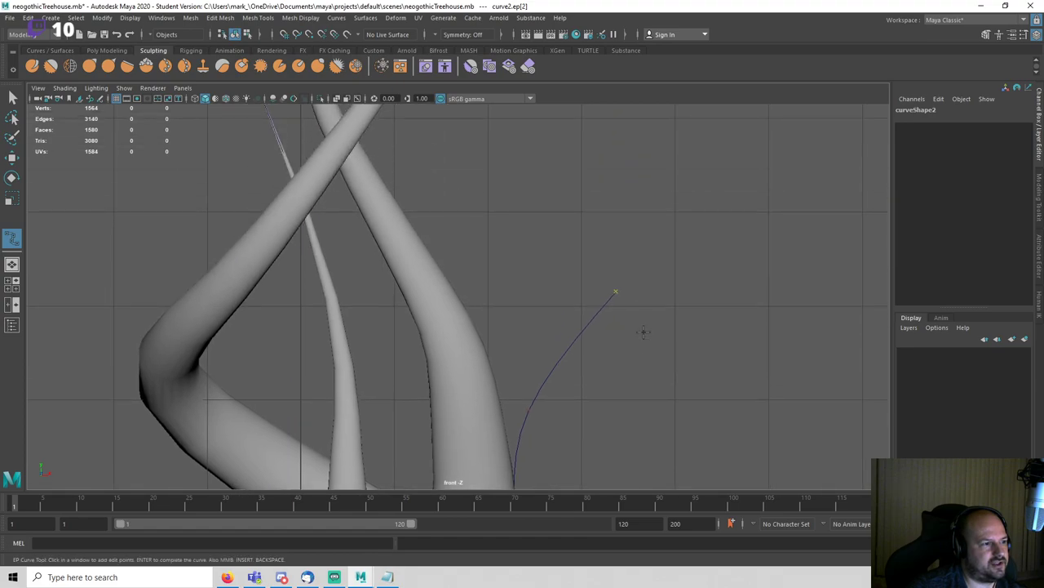
scroll(617, 252, "down", 5)
key("q")
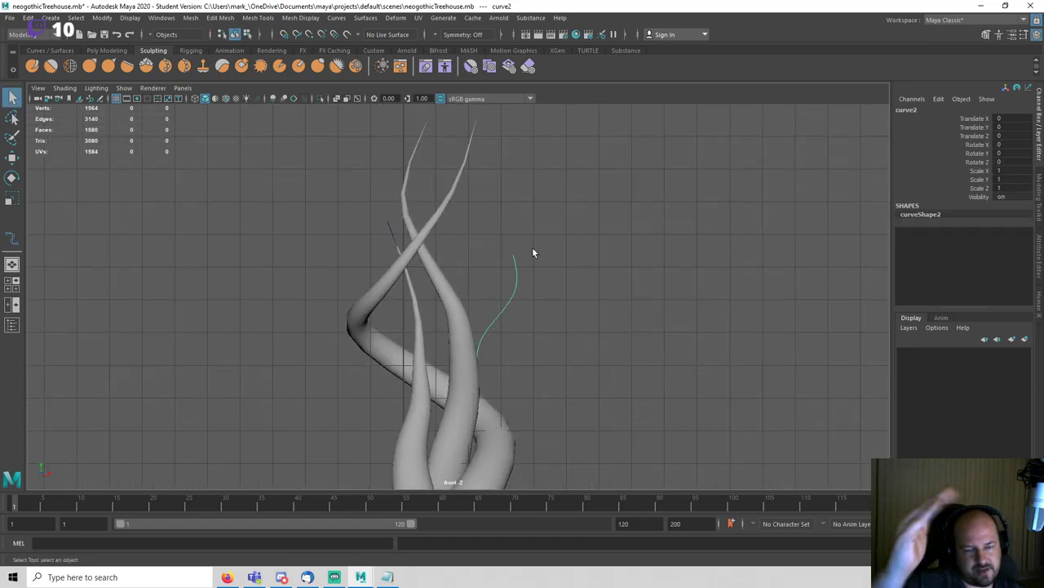
Step: Select the new branch curve in the perspective view and move it to Translate Z 0.415
scroll(584, 306, "down", 3)
left_click(585, 307)
left_click_drag(566, 320, 541, 333, "alt")
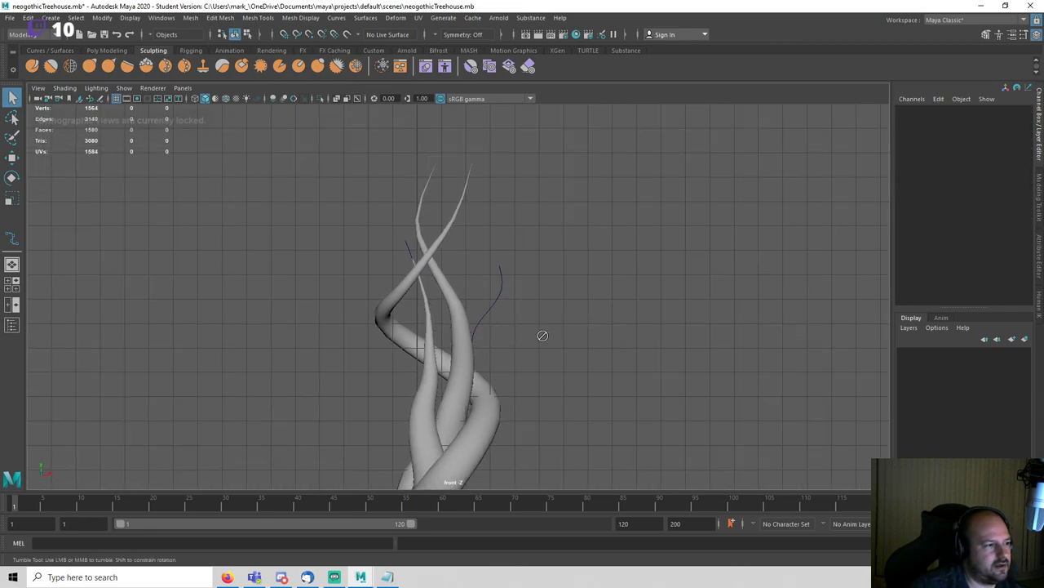
key("space")
key("space")
middle_click_drag(533, 263, 533, 343, "alt")
left_click_drag(533, 342, 519, 309, "alt")
left_click(399, 254)
key("w")
left_click_drag(446, 421, 434, 417)
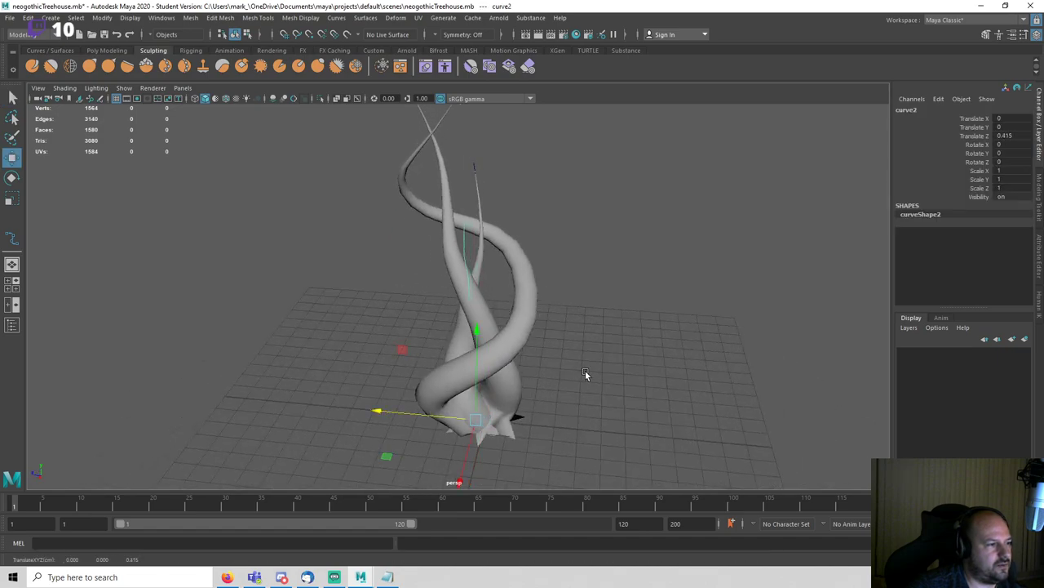
Step: Center the branch curve's pivot and relocate it to the curve's lower end beside the tube
left_click_drag(585, 370, 488, 358, "alt")
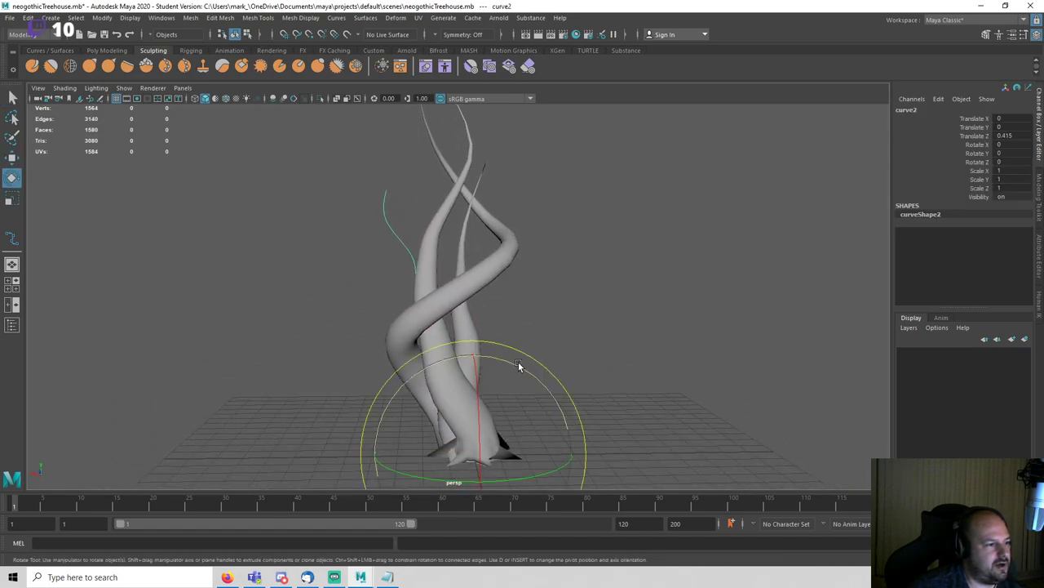
key("ctrl+z")
left_click(131, 18)
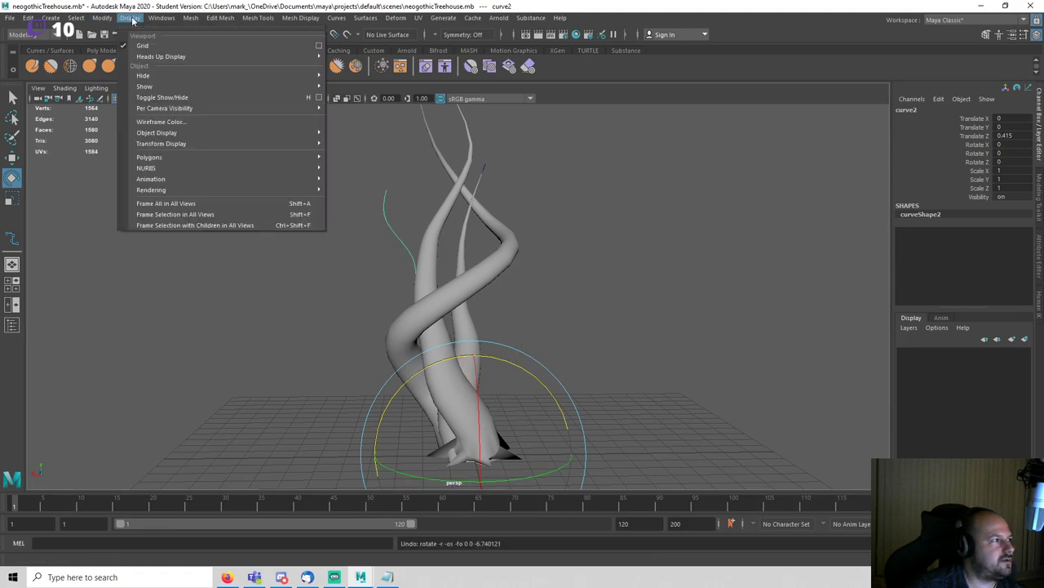
mouse_move(103, 19)
left_click(145, 99)
scroll(458, 252, "up", 4)
scroll(458, 251, "up", 1)
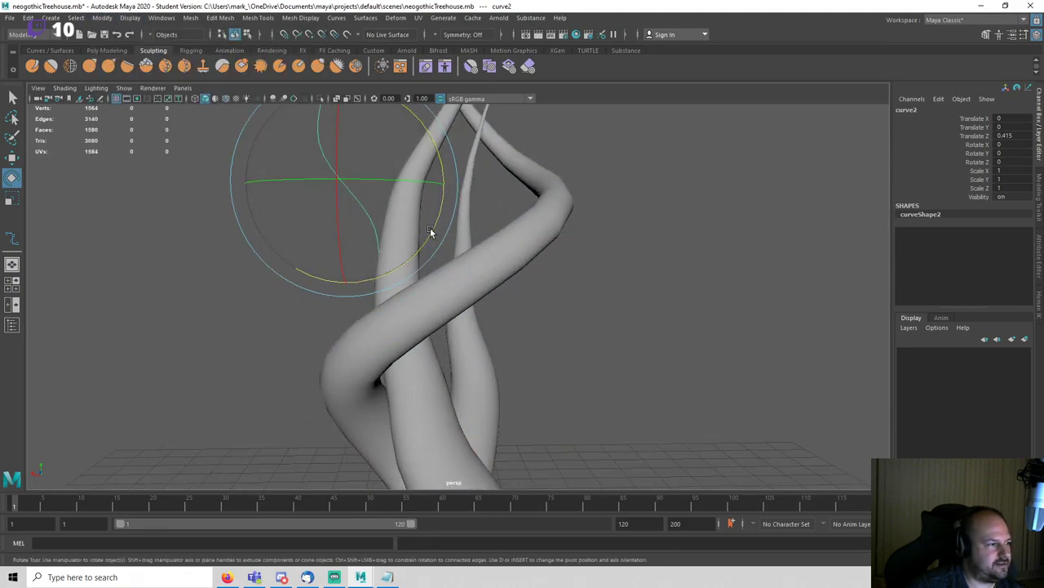
key("d")
middle_click_drag(345, 183, 396, 270, "alt")
left_click_drag(395, 187, 387, 278)
left_click_drag(322, 339, 355, 342)
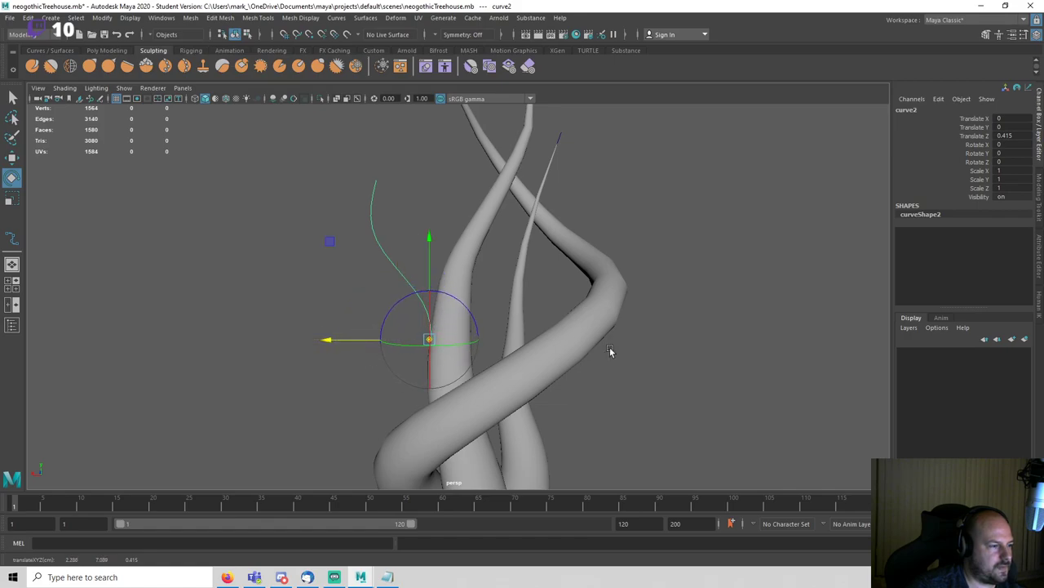
Step: Rotate the branch curve about its lower end to Rotate Z -20.839 so it leans outward
left_click_drag(610, 347, 701, 339, "alt")
key("q")
key("e")
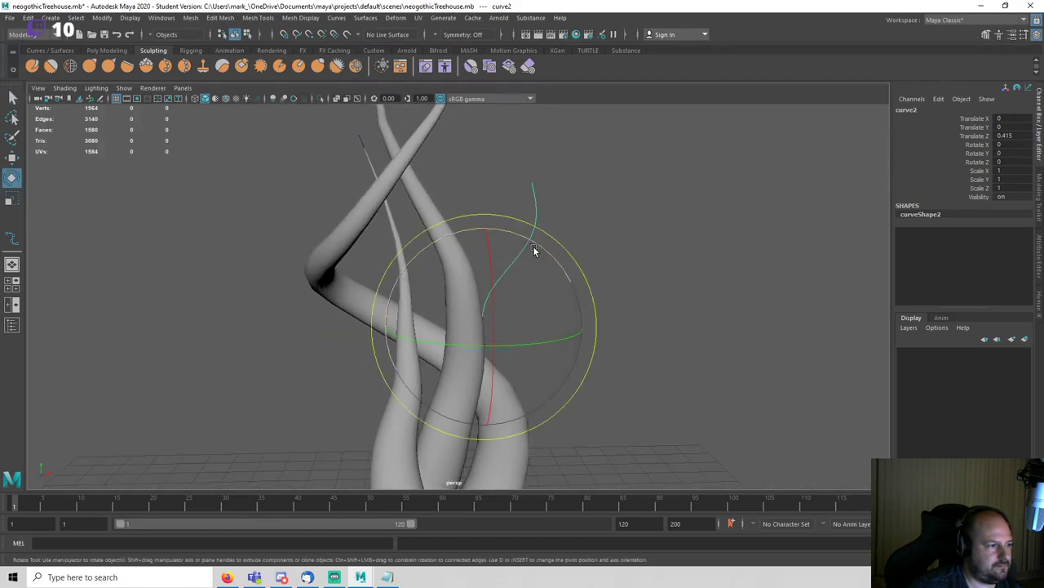
left_click_drag(534, 247, 555, 253)
left_click(723, 293)
Step: Turn the branch curve around its vertical axis and check its direction against the tubes
left_click_drag(723, 293, 488, 300, "alt")
left_click(487, 299)
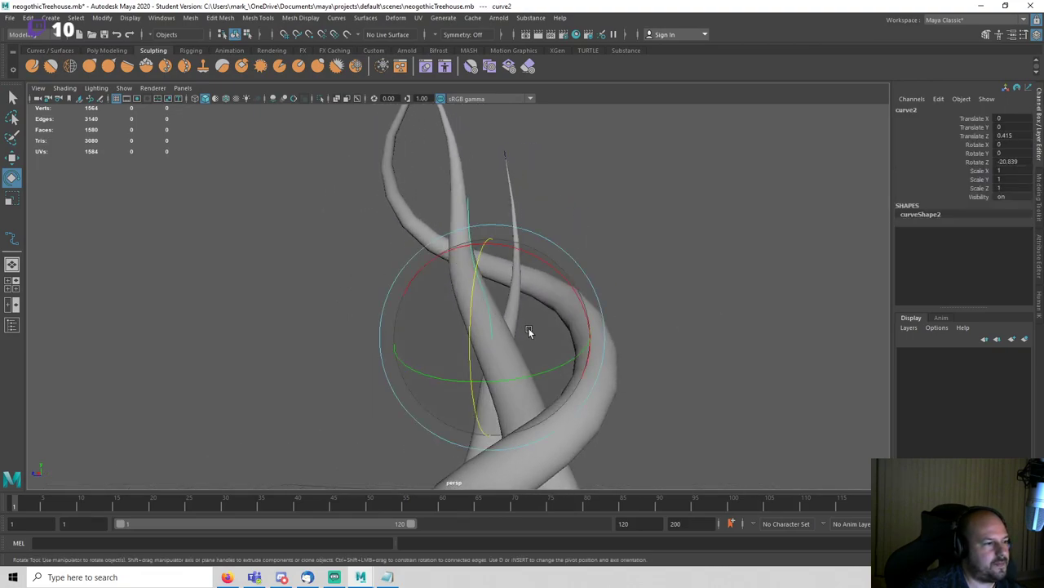
left_click_drag(535, 373, 555, 371)
left_click(740, 352)
left_click_drag(739, 351, 605, 329, "alt")
left_click(440, 307)
left_click(606, 326)
left_click_drag(531, 307, 465, 303, "alt")
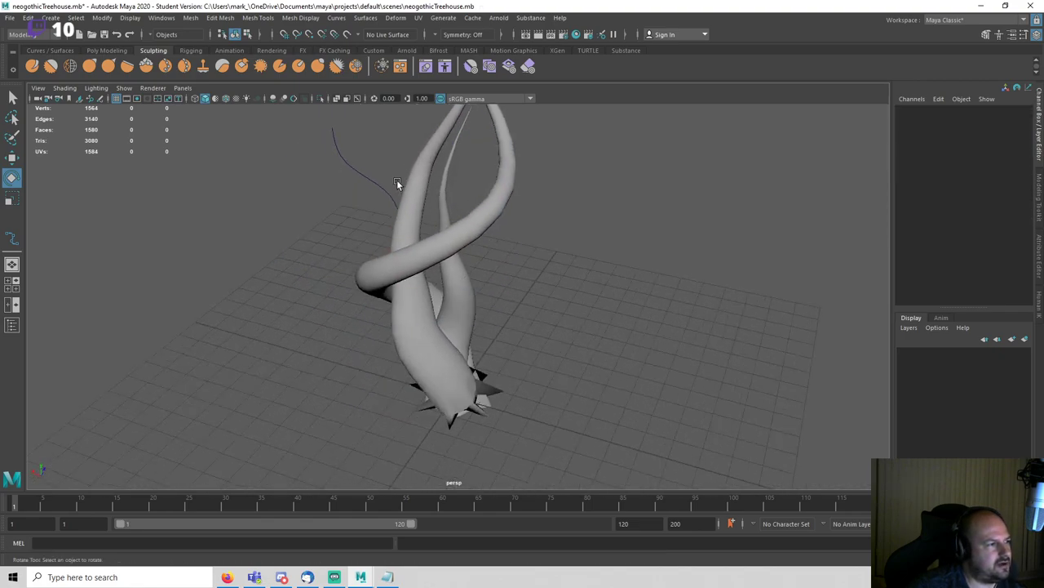
Step: Duplicate the branch curve and move the copy down and away from the trunk to Translate -3.215, -4.499, -3.558
left_click(395, 198)
key("w")
left_click_drag(520, 283, 514, 320, "alt")
left_click_drag(376, 155, 400, 257)
left_click_drag(564, 329, 509, 297, "alt")
left_click_drag(363, 188, 384, 292)
Step: Rotate the copied curve to 69.105, 110.736 and 49.513 so it branches in a different direction
key("e")
left_click_drag(384, 354, 486, 355)
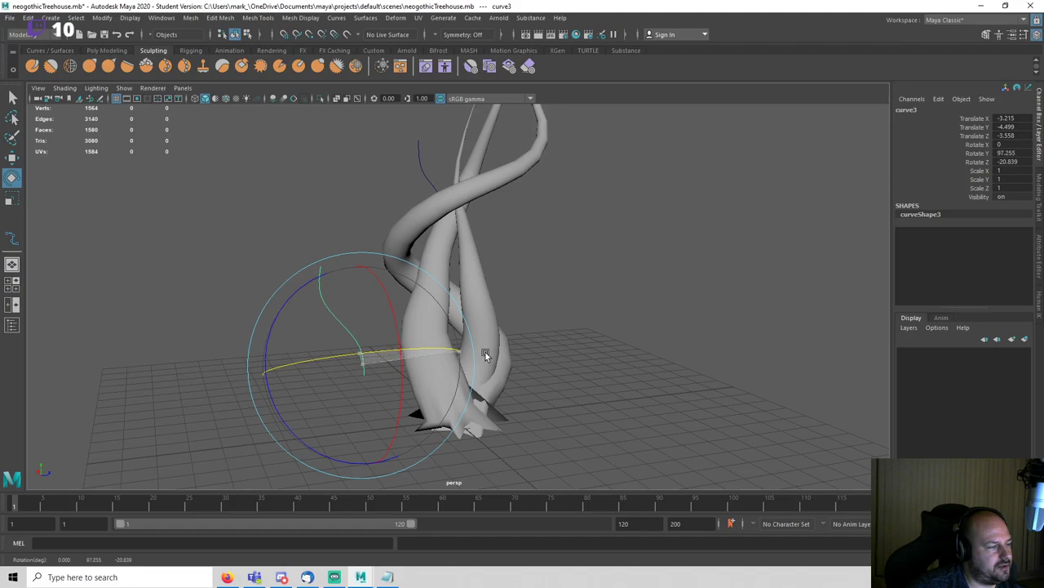
left_click_drag(273, 416, 510, 407)
Step: Move the copied branch curve against the trunk to Translate X -1.692 and Translate Z -1.682
key("w")
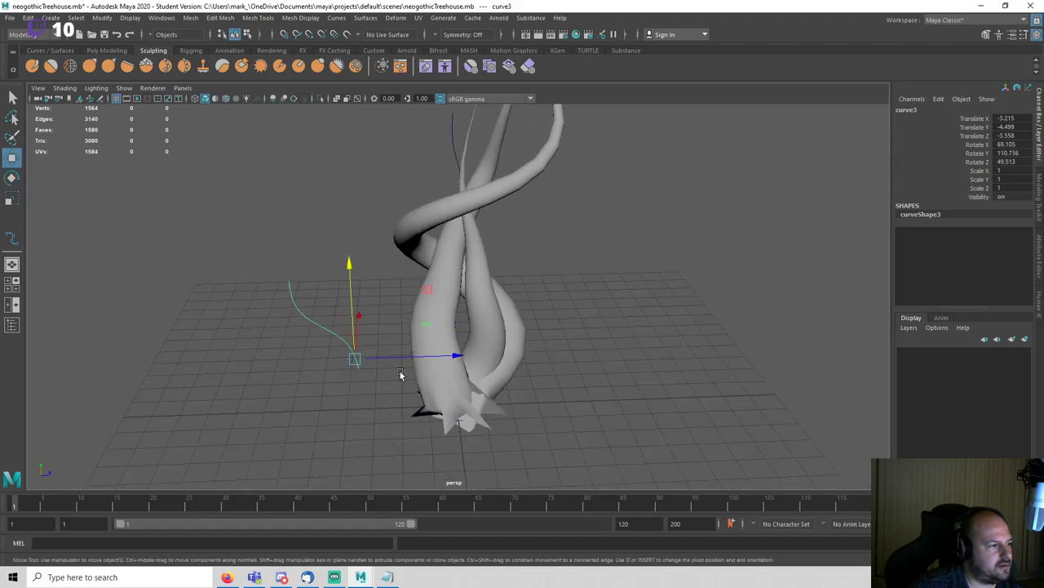
left_click_drag(418, 357, 476, 357)
left_click_drag(514, 376, 678, 349, "alt")
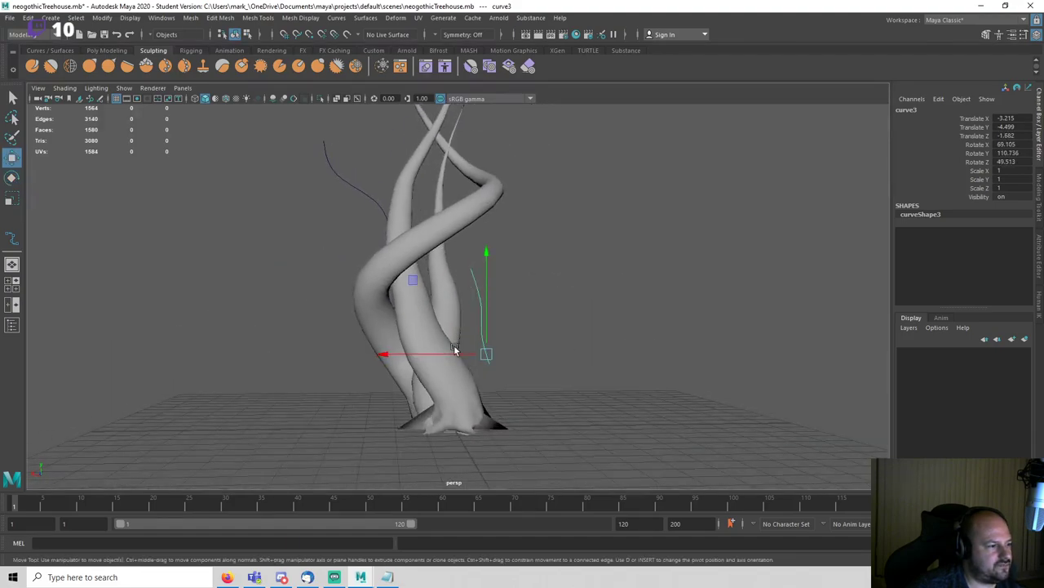
left_click_drag(445, 354, 399, 358)
Step: Rotate the copied curve to Rotate X 76.388 and shift it to Translate X -1.251 so its lower end meets the tube
key("e")
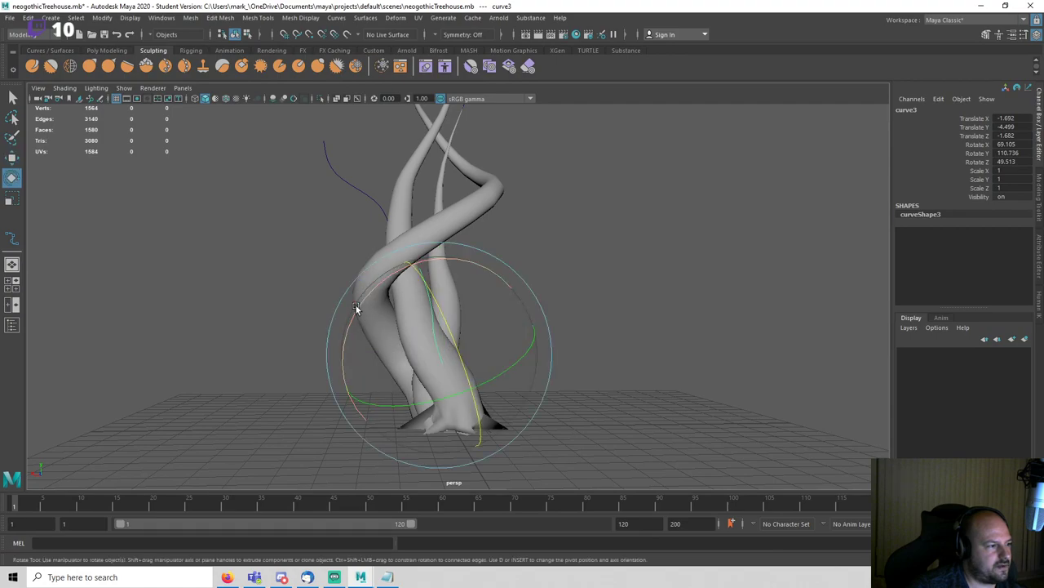
left_click(627, 337)
left_click_drag(627, 337, 557, 375, "alt")
left_click(397, 323)
key("f")
key("w")
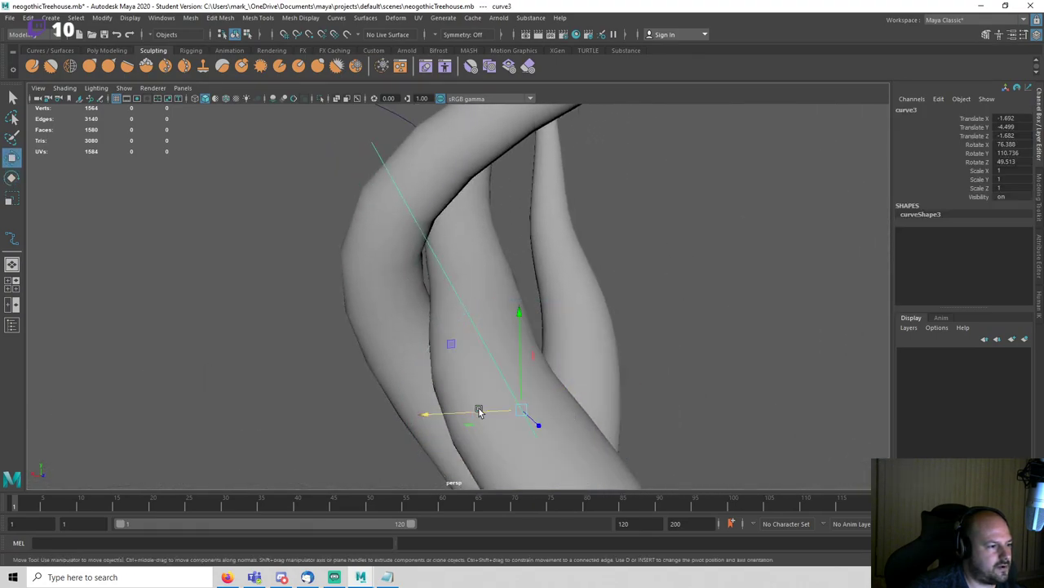
mouse_move(475, 413)
left_mouse_down()
mouse_move(494, 415)
mouse_move(462, 422)
mouse_move(572, 396)
mouse_move(470, 419)
left_mouse_up()
scroll(470, 419, "down", 5)
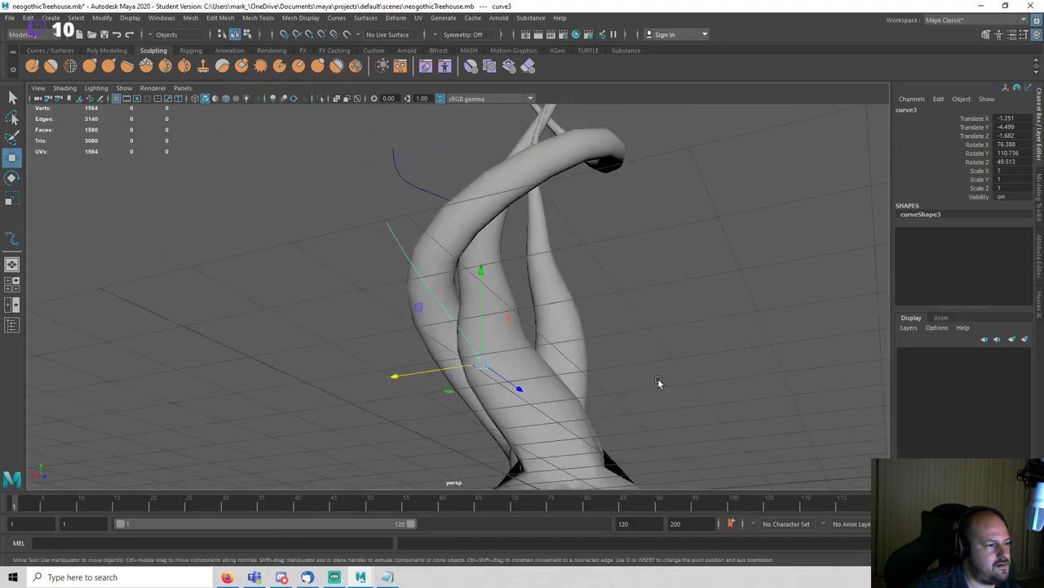
Step: Deselect the curve and switch to the left orthographic view at the base of the trunk
left_click(660, 383)
left_click_drag(660, 382, 464, 425, "alt")
scroll(483, 375, "down", 8)
left_click_drag(529, 350, 685, 334, "alt")
scroll(534, 357, "up", 5)
key("space")
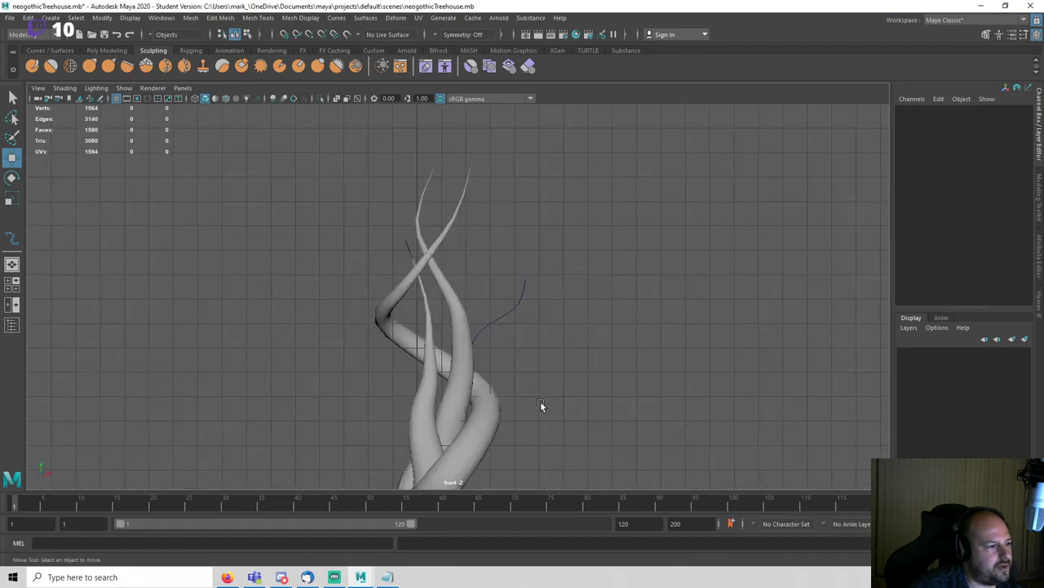
middle_click_drag(540, 400, 542, 223, "alt")
key("space")
left_click_drag(531, 302, 564, 294)
key("space")
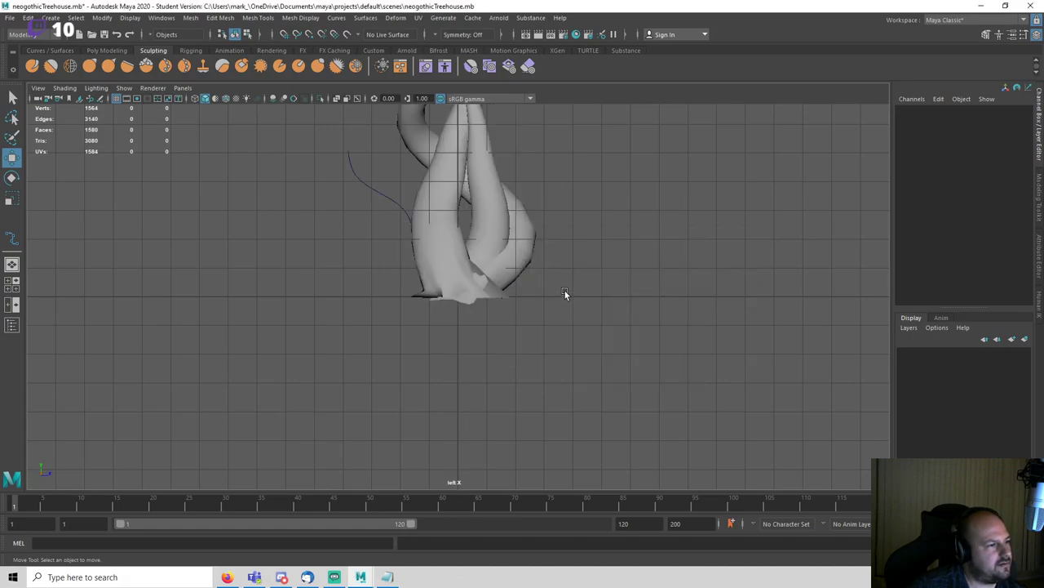
Step: Draw a three-point EP curve rising from the outer edge of the lower tube opposite the existing branch curve and bending outward
left_click(50, 17)
mouse_move(132, 99)
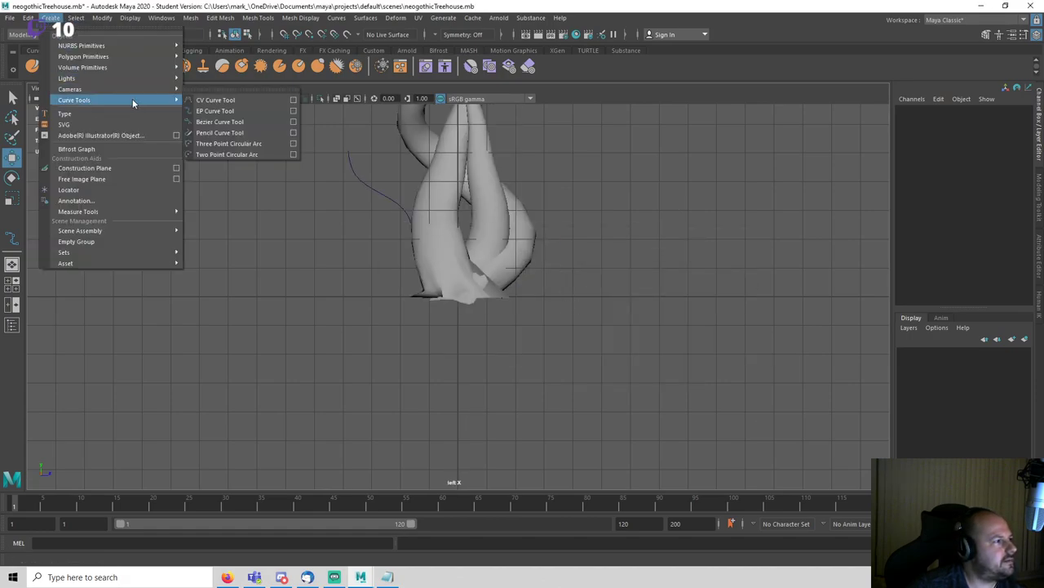
left_click(216, 111)
scroll(563, 310, "up", 6)
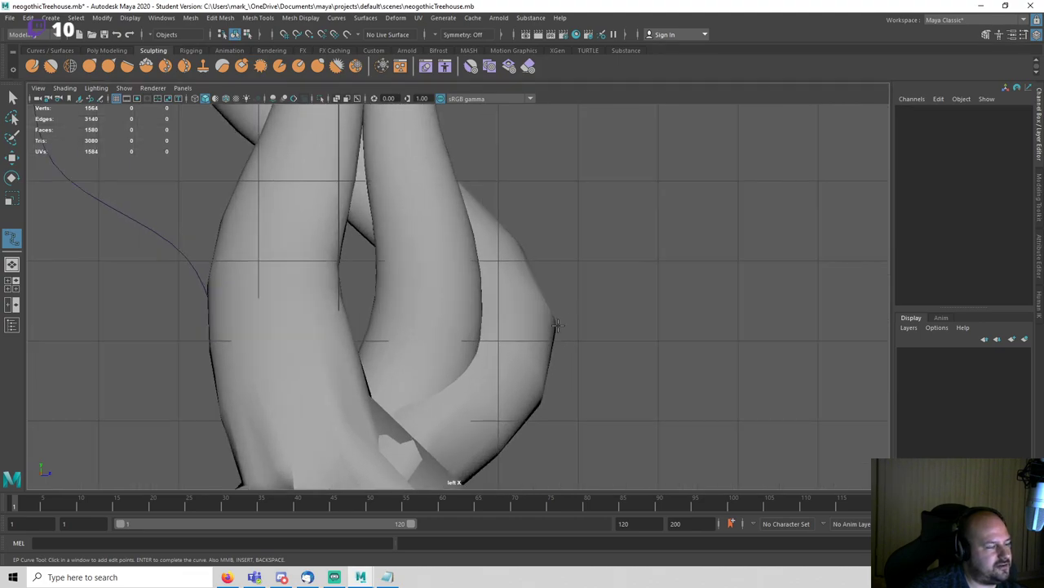
middle_click_drag(555, 324, 495, 361, "alt")
left_click(503, 364)
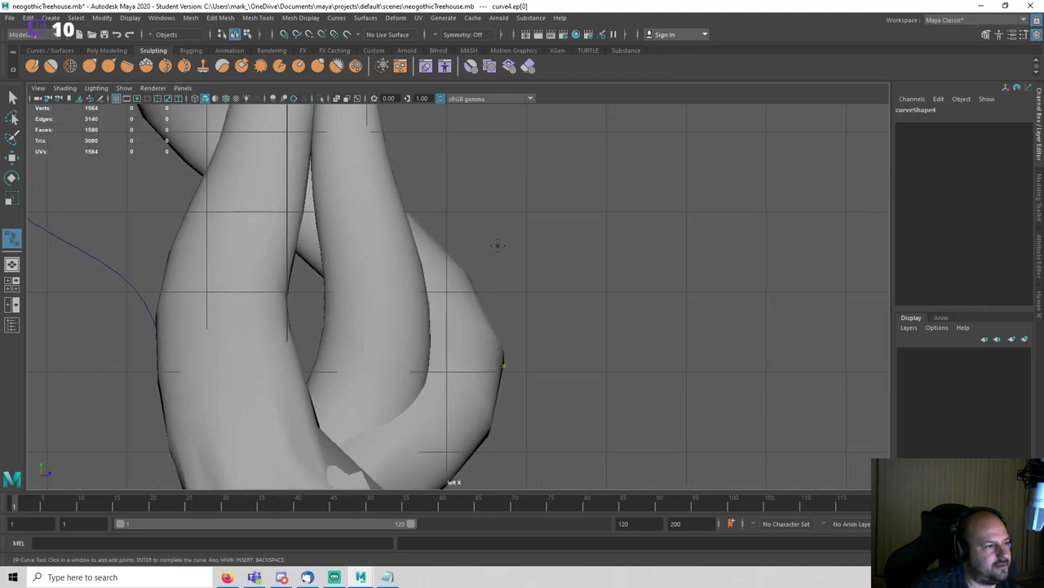
left_click(580, 142)
middle_click_drag(555, 180, 576, 280, "alt")
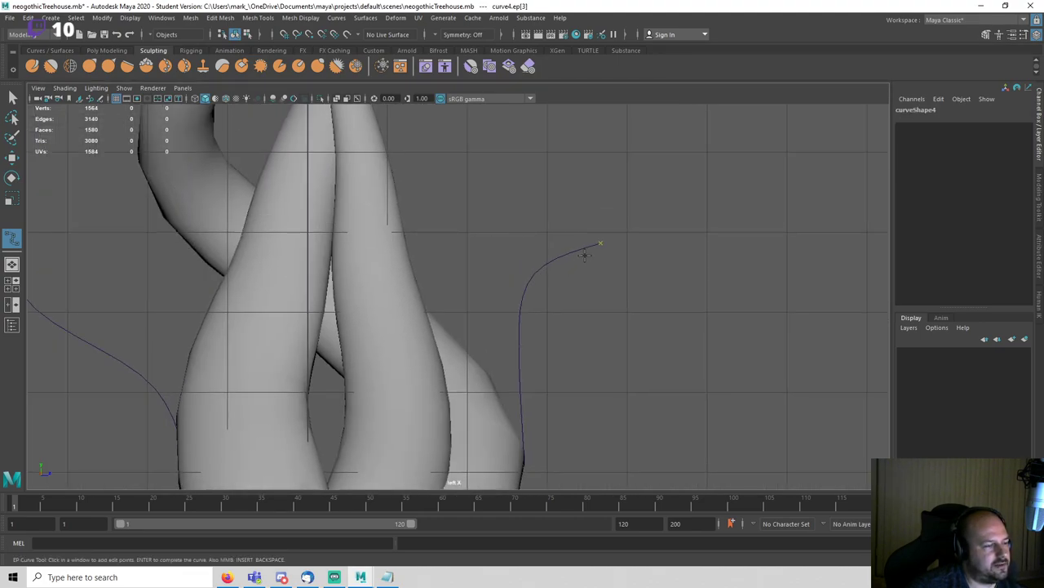
key("ctrl+z")
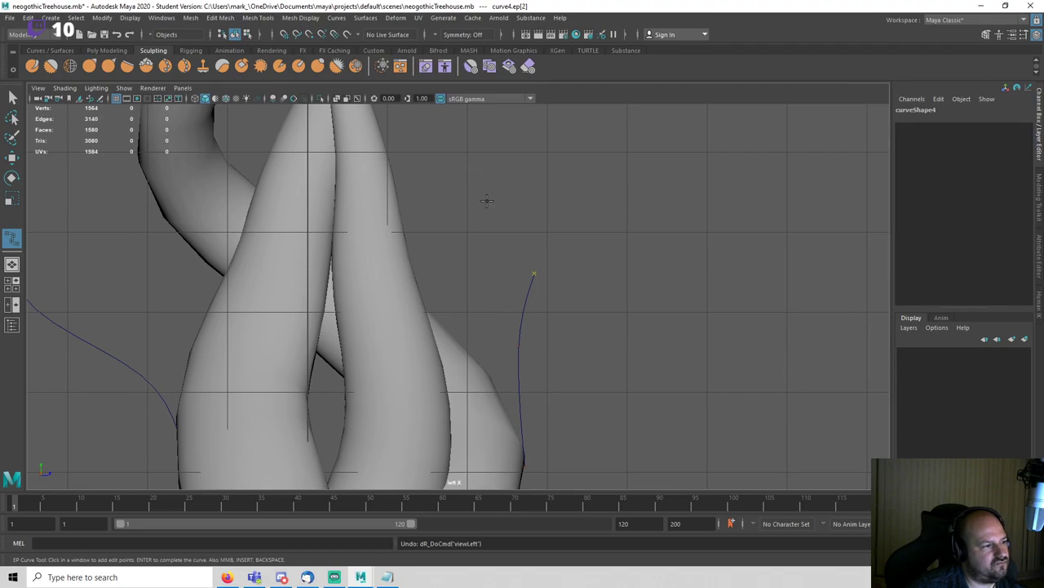
scroll(608, 306, "down", 5)
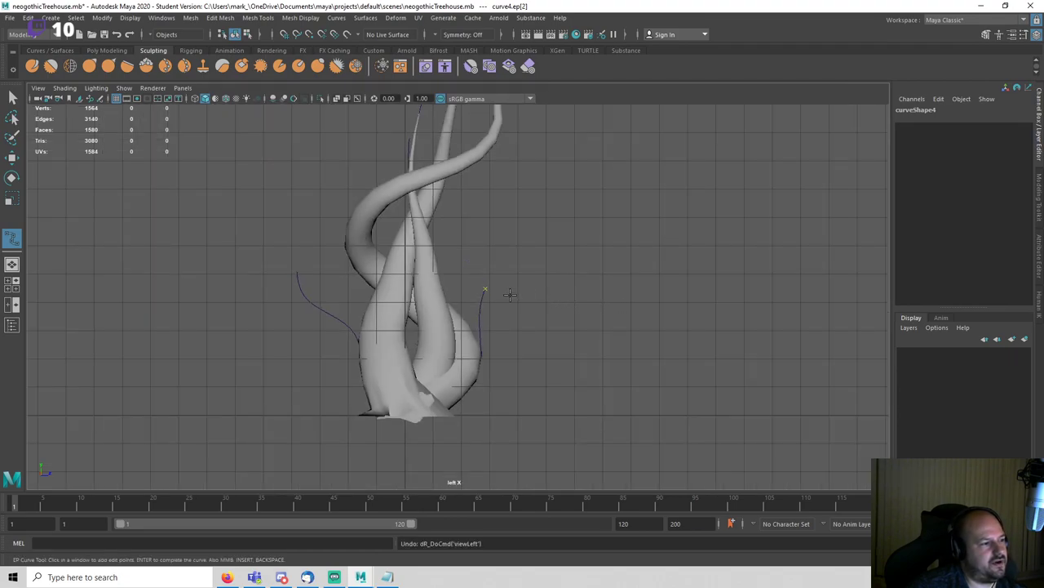
key("ctrl+z")
left_click(505, 295)
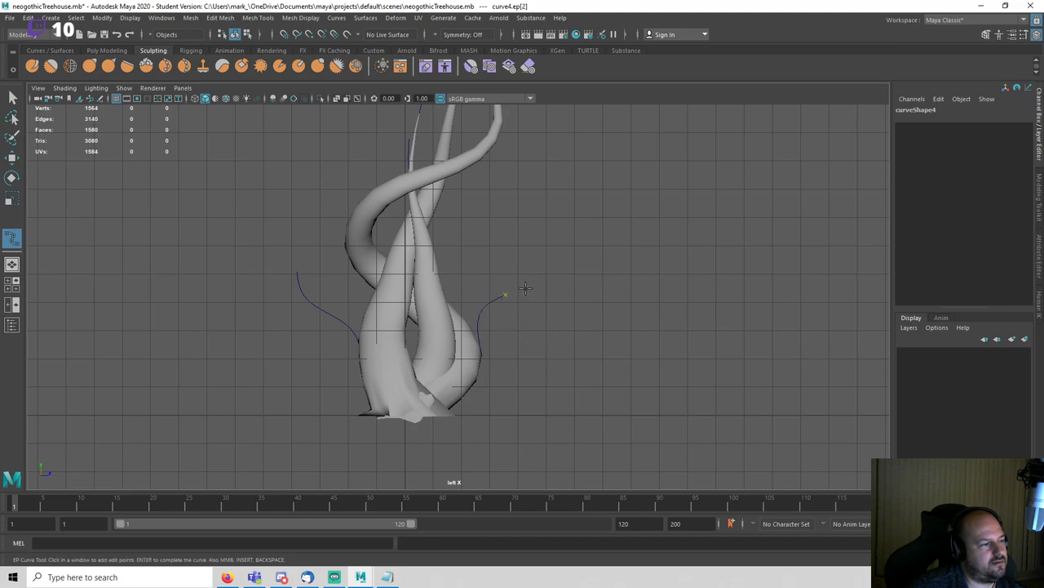
key("Return")
Step: Return to the perspective view and move the new curve onto the outer tube at Translate X 1.656
key("space")
left_click_drag(535, 270, 559, 245)
left_click_drag(665, 318, 552, 325, "alt")
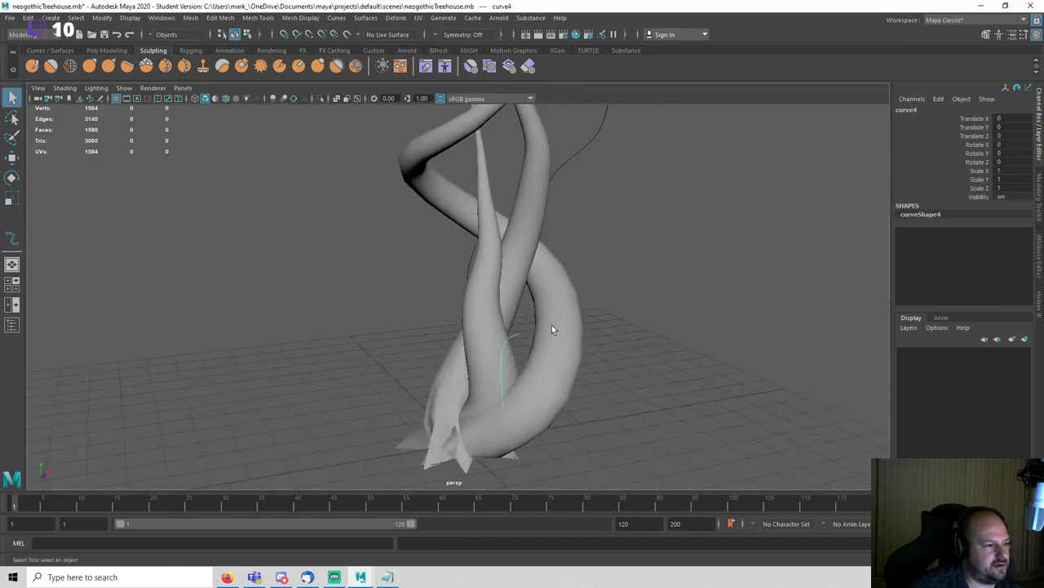
key("w")
left_click_drag(540, 430, 575, 429)
key("f")
scroll(475, 352, "down", 3)
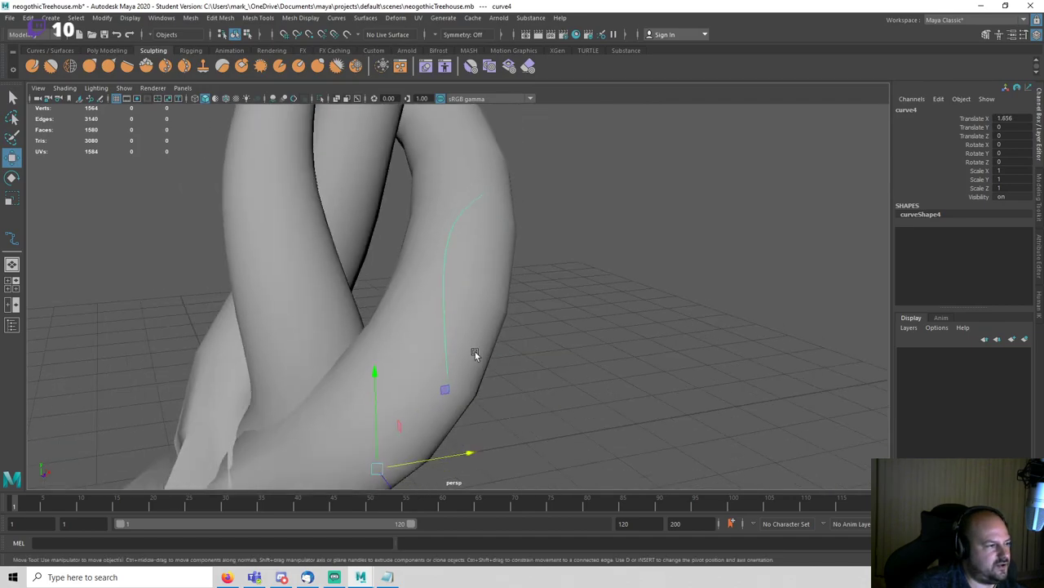
Step: Center the new curve's pivot and move it to the curve's lower end on the tube
left_click(102, 18)
left_click(142, 97)
left_click_drag(161, 111, 613, 231, "alt")
key("d")
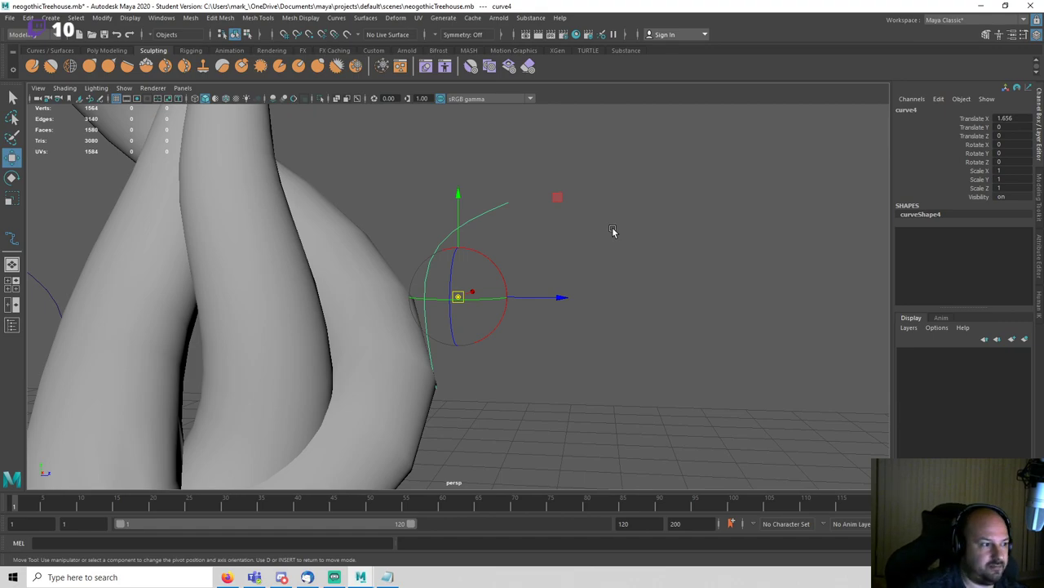
left_click_drag(580, 246, 533, 197, "alt")
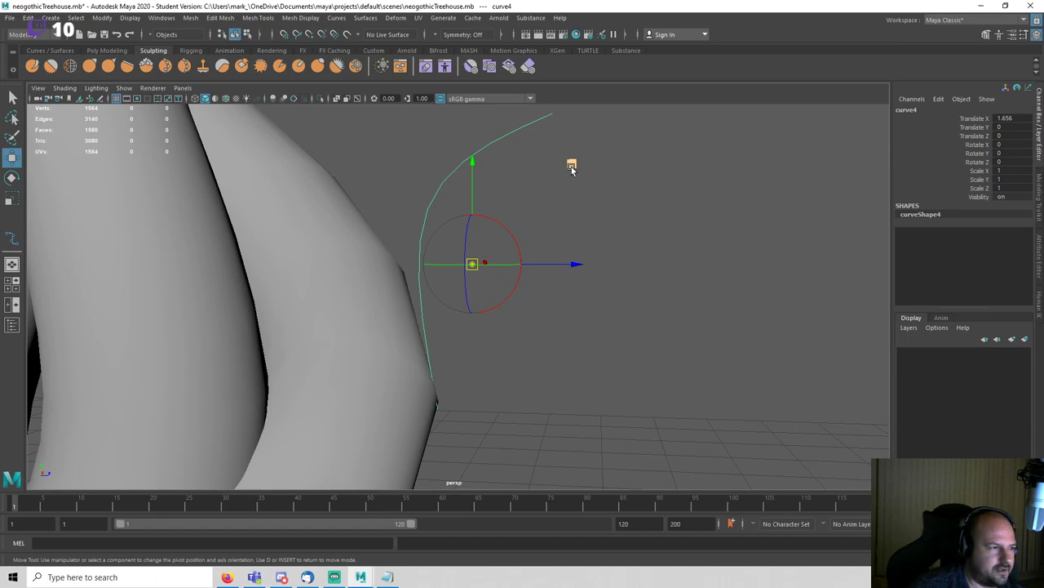
left_click_drag(572, 164, 608, 304)
key("q")
Step: Rotate the new curve about 23 degrees around its lower end so it leans outward from the trunk
right_click_drag(609, 306, 508, 304, "alt")
key("e")
left_click_drag(519, 289, 543, 325)
left_click(578, 311)
right_click_drag(578, 311, 498, 315, "alt")
left_click_drag(499, 315, 527, 324, "alt")
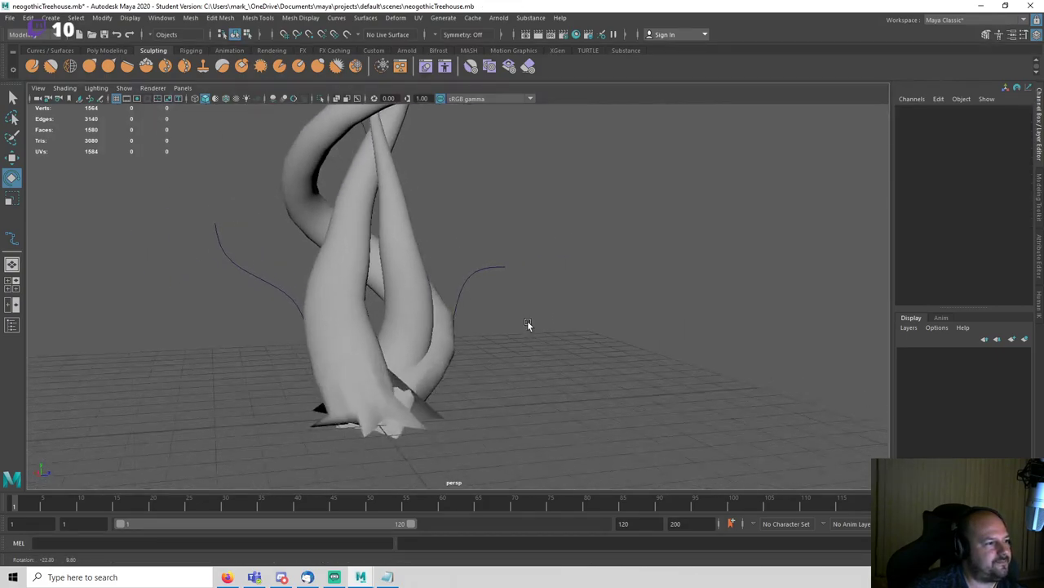
right_click_drag(482, 321, 516, 319, "alt")
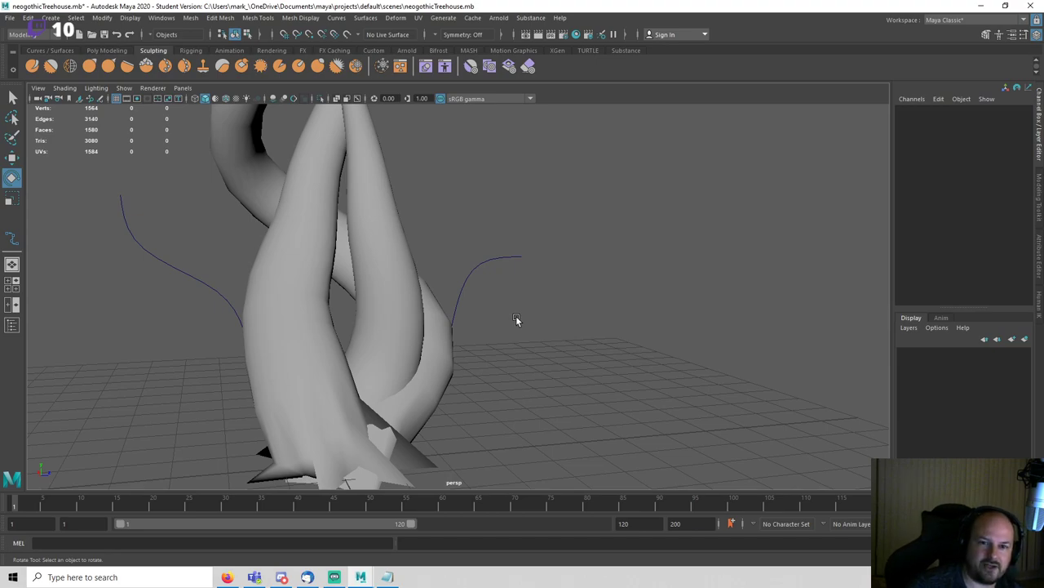
Step: Add an edge loop with Connect around the tube just below the lower end of the first side's branch curve
left_click(303, 337)
left_click_drag(399, 333, 427, 288, "alt")
scroll(444, 295, "up", 3)
key("q")
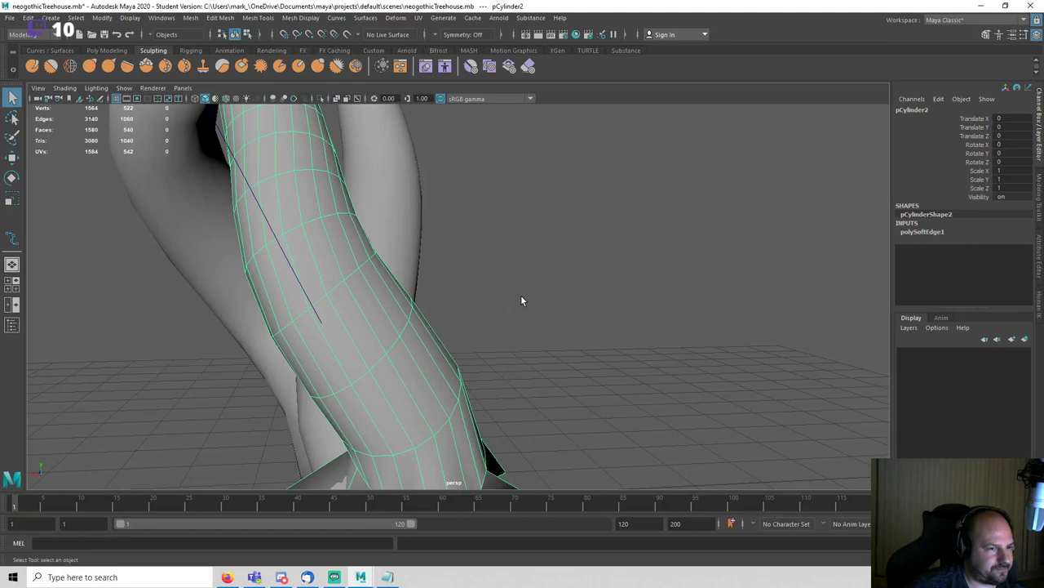
middle_click_drag(384, 302, 446, 311, "alt")
scroll(447, 317, "up", 4)
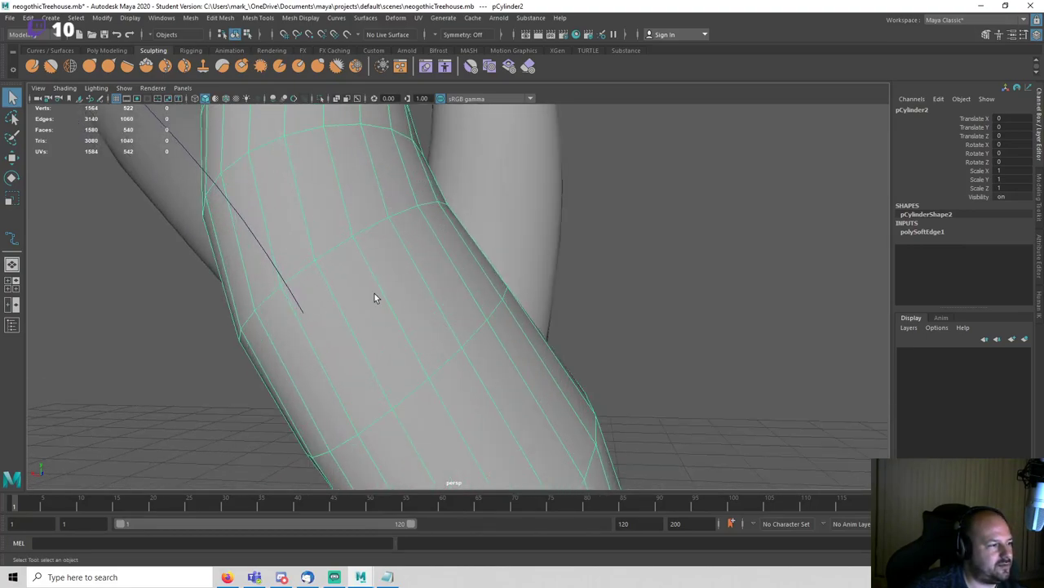
right_click_drag(374, 293, 375, 250)
left_click(351, 301)
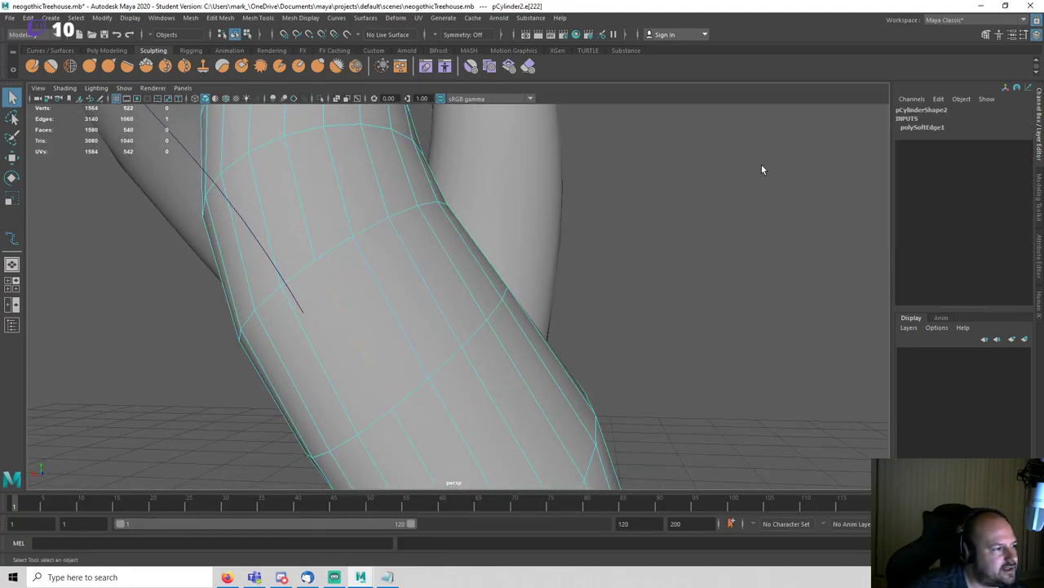
left_click(988, 36)
left_click(927, 422)
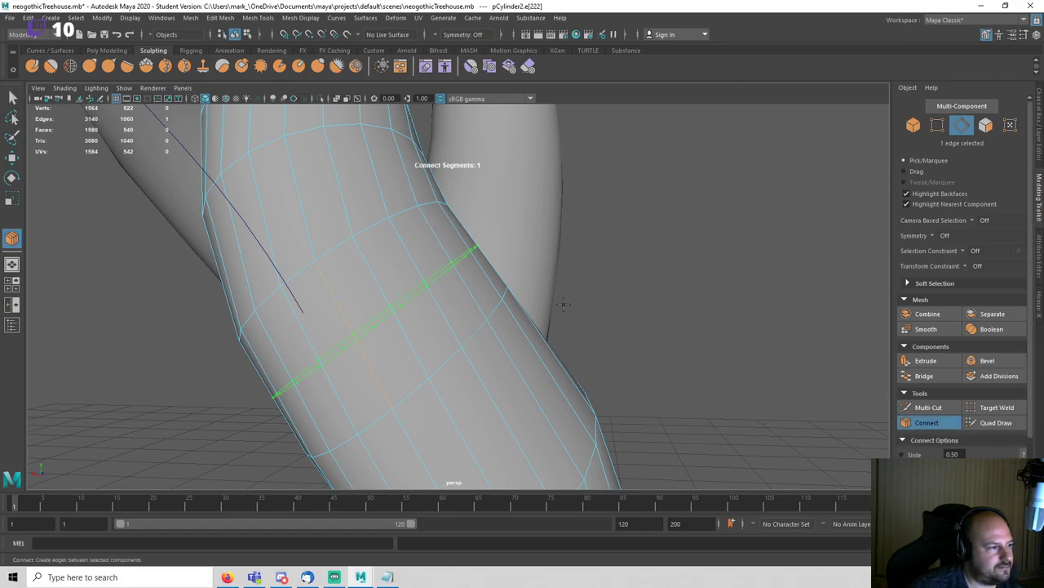
left_click_drag(563, 304, 665, 294, "alt")
key("q")
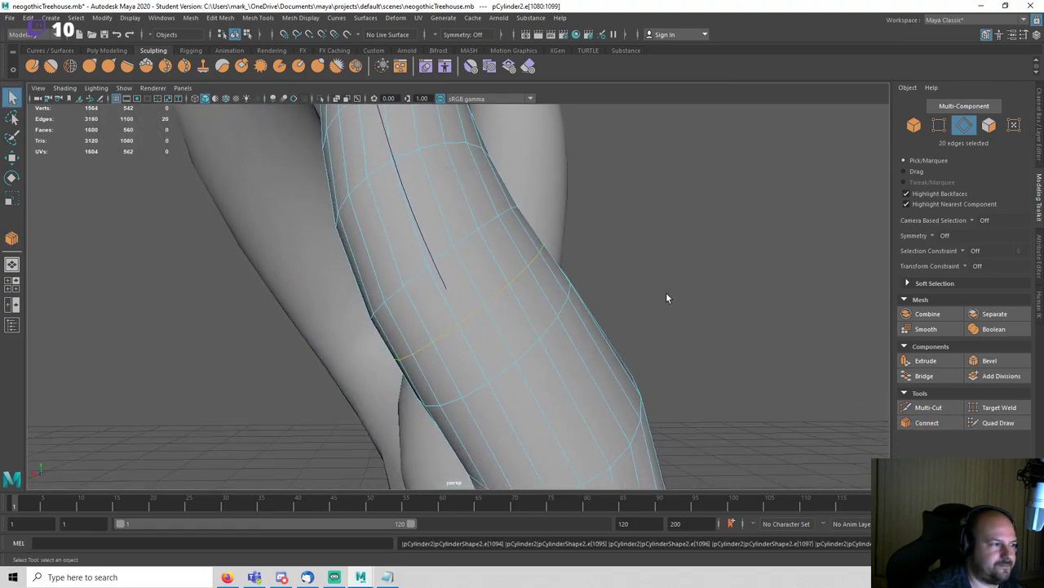
Step: Connect a second edge loop around the tube, just above the new one, level with the curve's end
left_click(477, 277)
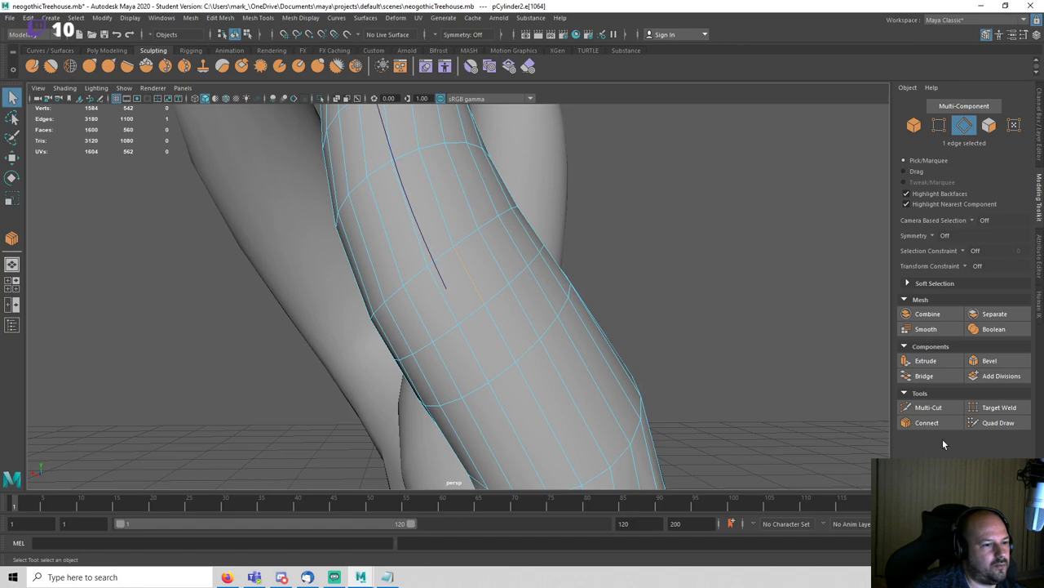
left_click(922, 422)
key("q")
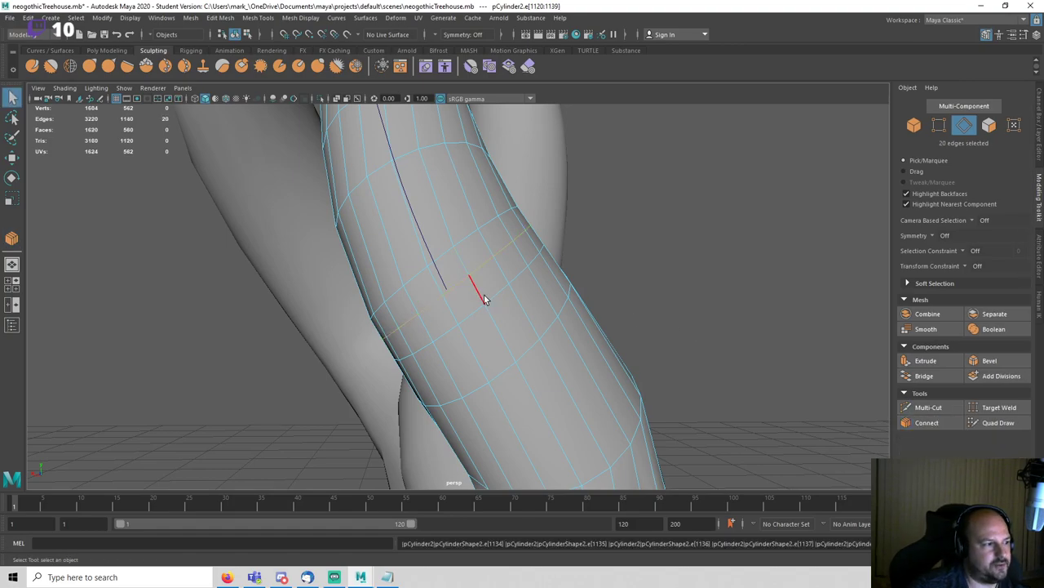
Step: Circularize the four tube faces surrounding the lower end of the branch curve
mouse_move(484, 259)
right_mouse_down()
mouse_move(483, 282)
mouse_move(466, 267)
right_mouse_up()
left_click(460, 279)
left_click_drag(490, 297, 532, 281, "alt")
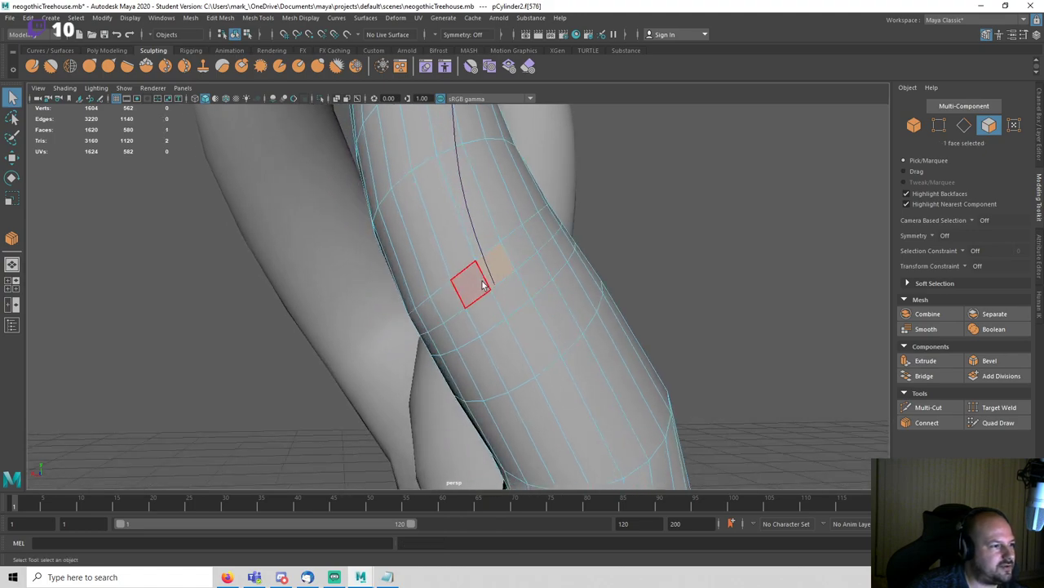
left_click(482, 285, "shift")
left_click(488, 310, "shift")
left_click(509, 305, "shift")
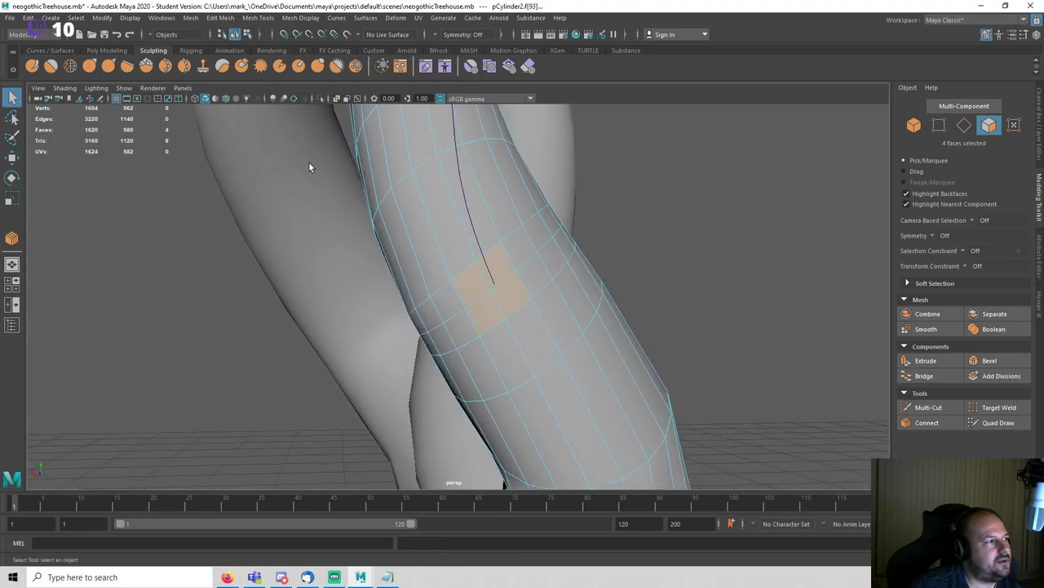
left_click(217, 20)
left_click(239, 78)
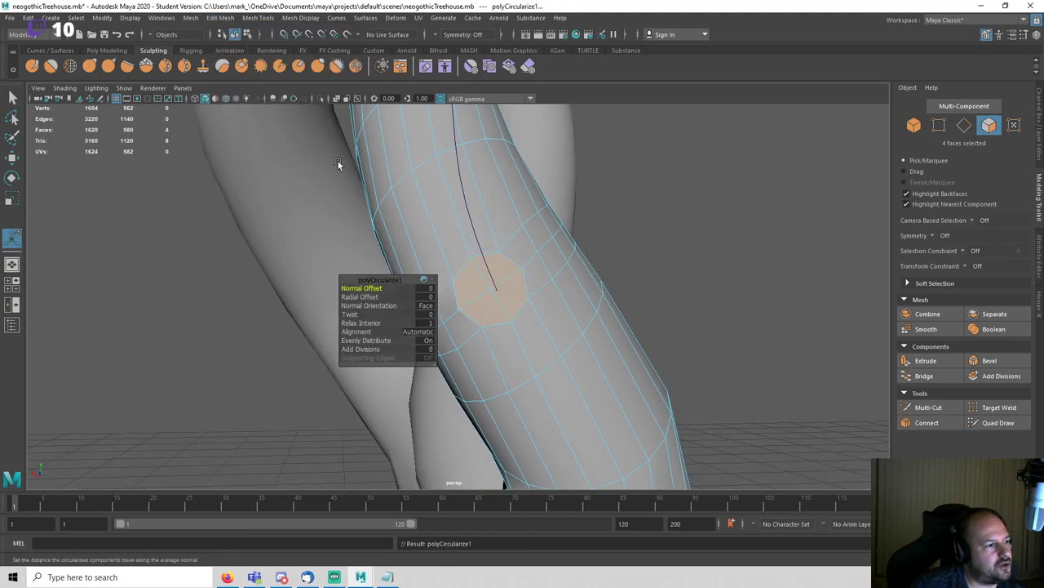
left_click_drag(623, 242, 593, 251, "alt")
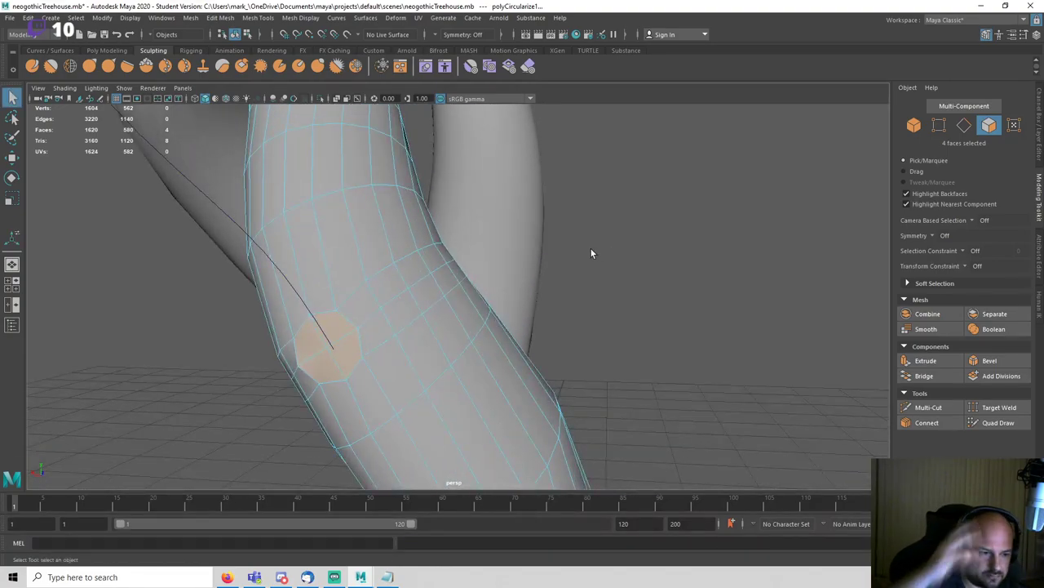
Step: Extrude the circular faces along the branch curve with 10 divisions
left_click_drag(587, 246, 323, 265, "alt")
left_click(304, 270)
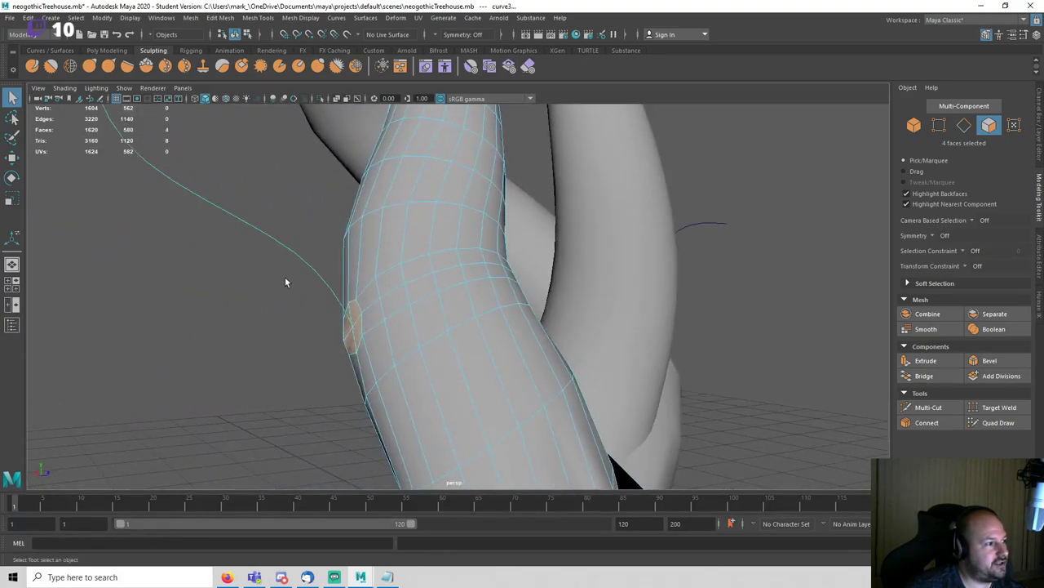
left_click(924, 361)
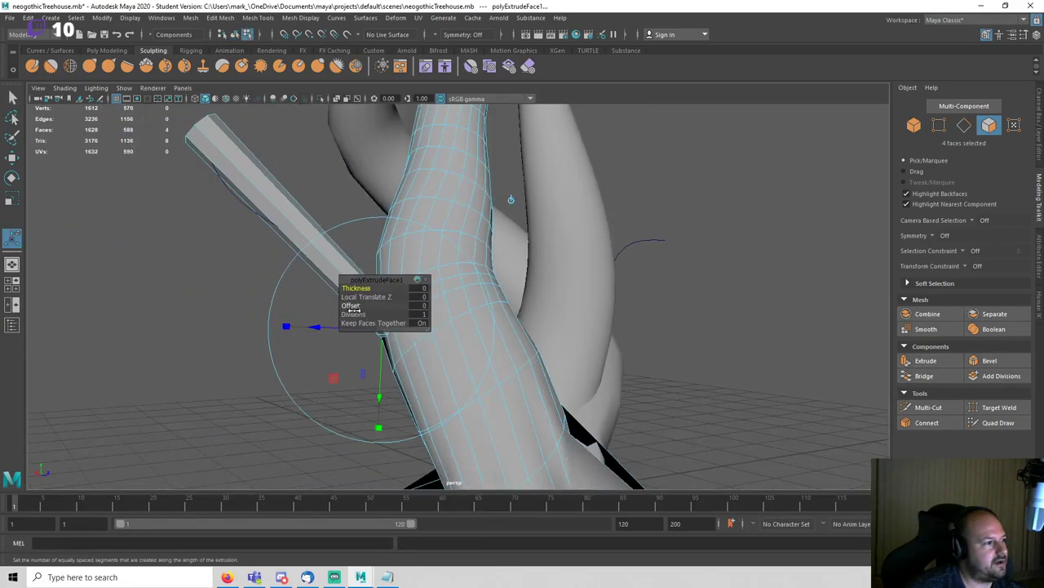
left_click_drag(354, 314, 399, 314)
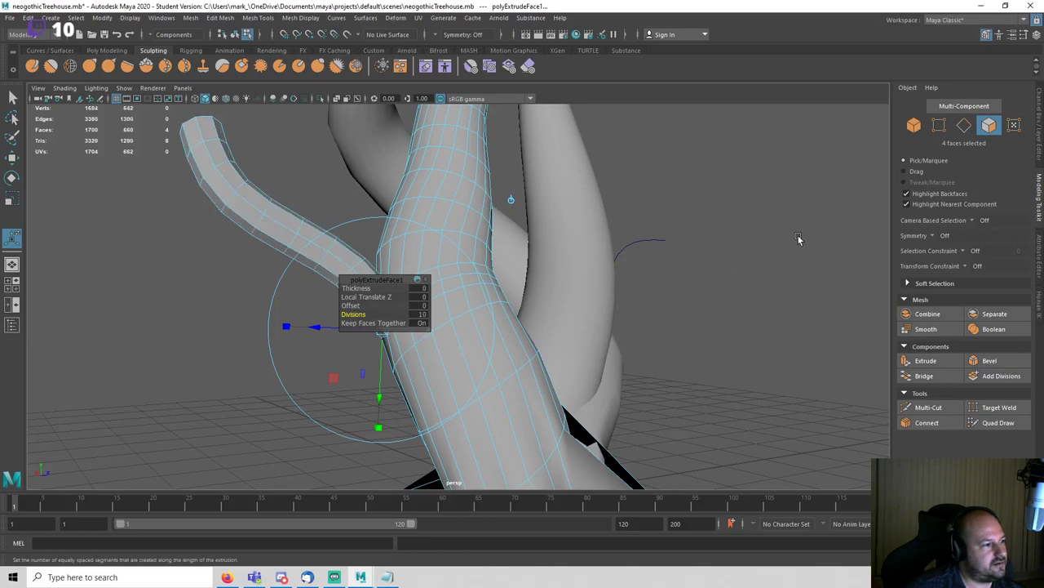
Step: Set the branch extrusion's Taper to 0 so it narrows to a pointed tip, and inspect its shape from several sides
left_click(1039, 125)
scroll(970, 269, "down", 5)
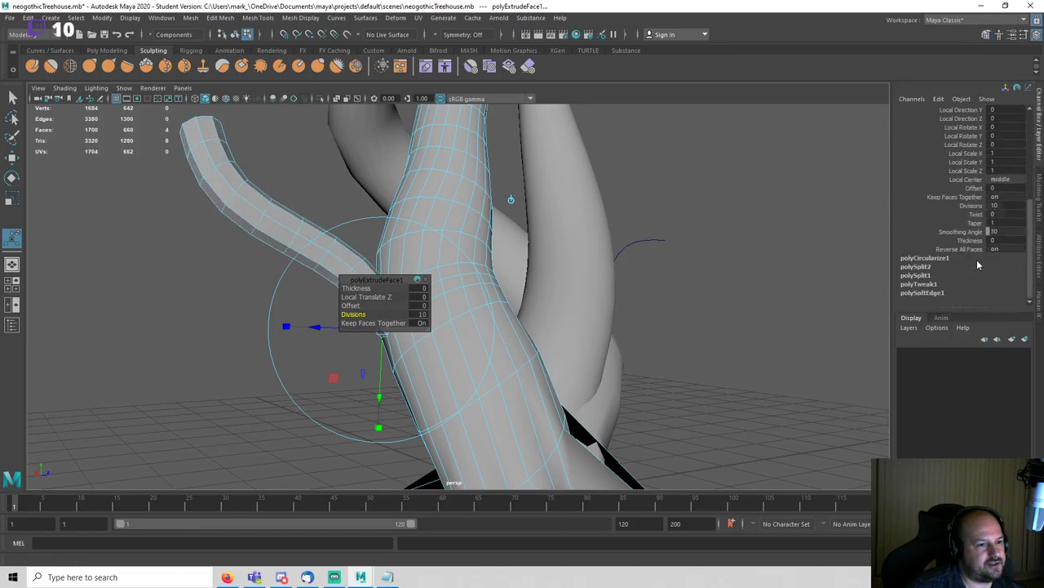
left_click(976, 222)
middle_click_drag(808, 248, 699, 254)
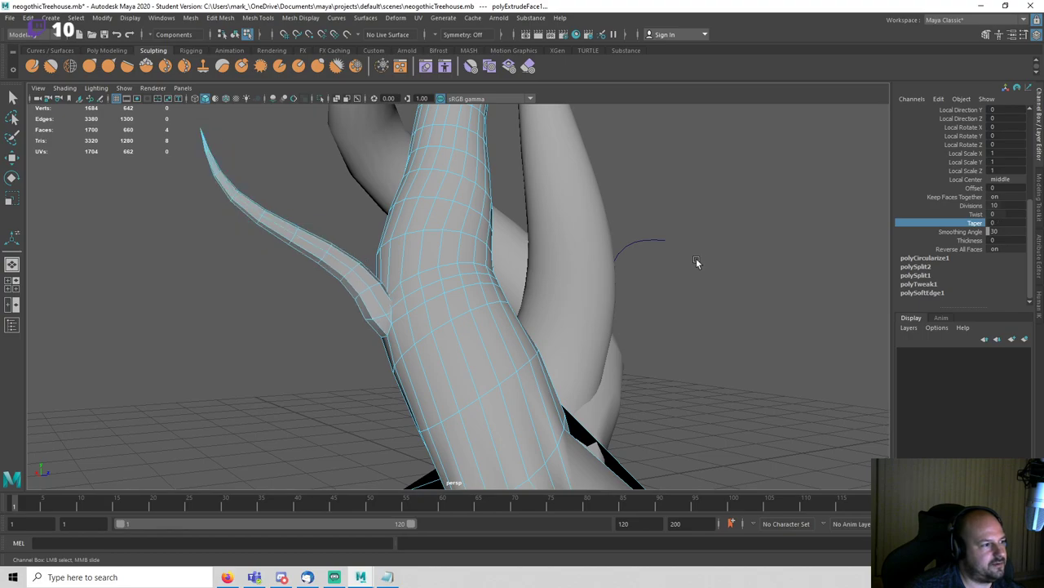
key("q")
left_click(716, 272)
left_click_drag(667, 305, 794, 300, "alt")
right_click_drag(589, 277, 637, 249)
left_click_drag(665, 293, 597, 320, "alt")
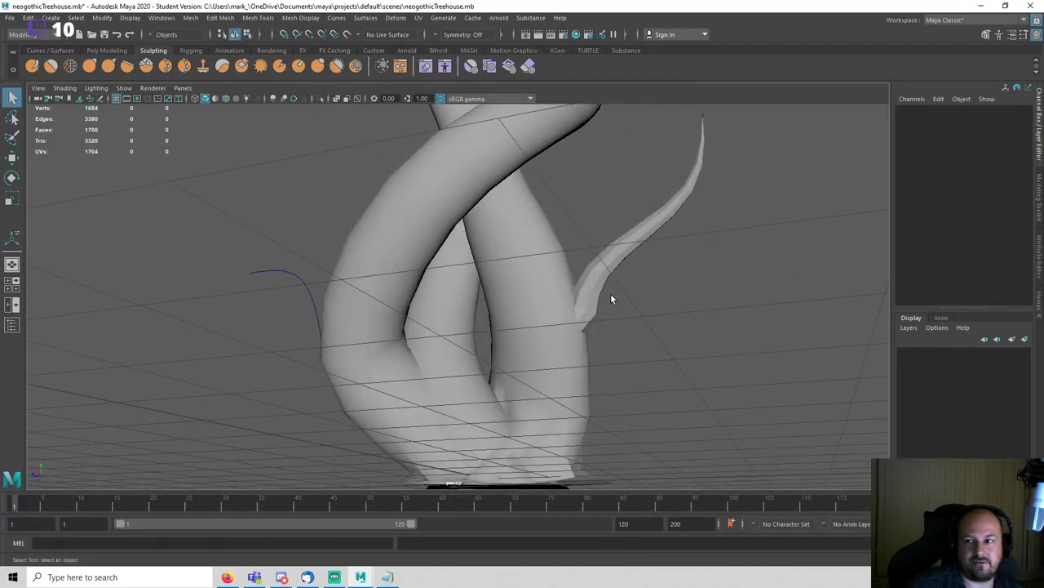
left_click(587, 296)
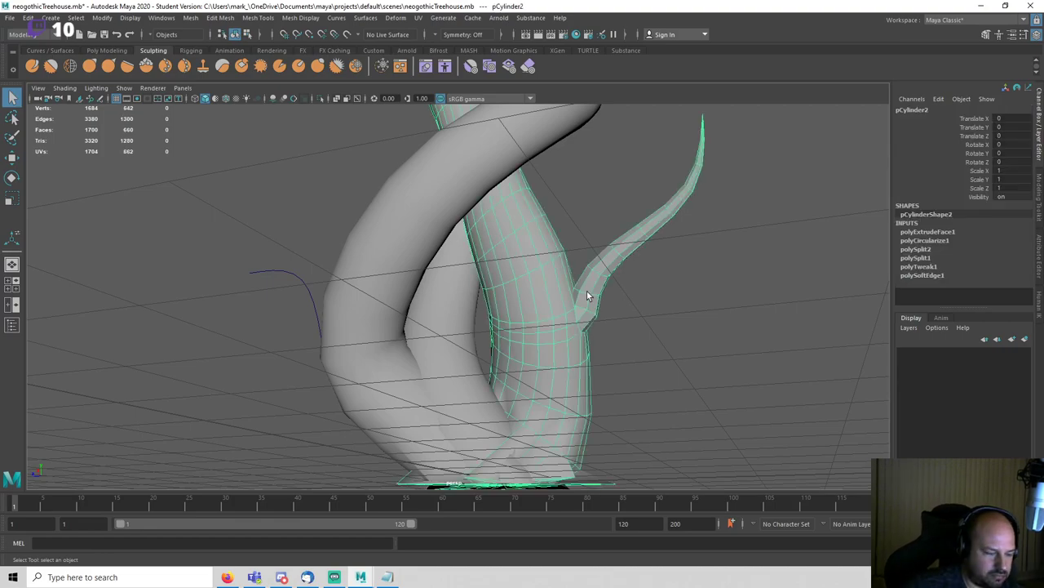
Step: Undo the taper and the branch extrusion on the tube
key("ctrl+z")
key("ctrl+z")
key("ctrl+z")
key("ctrl+z")
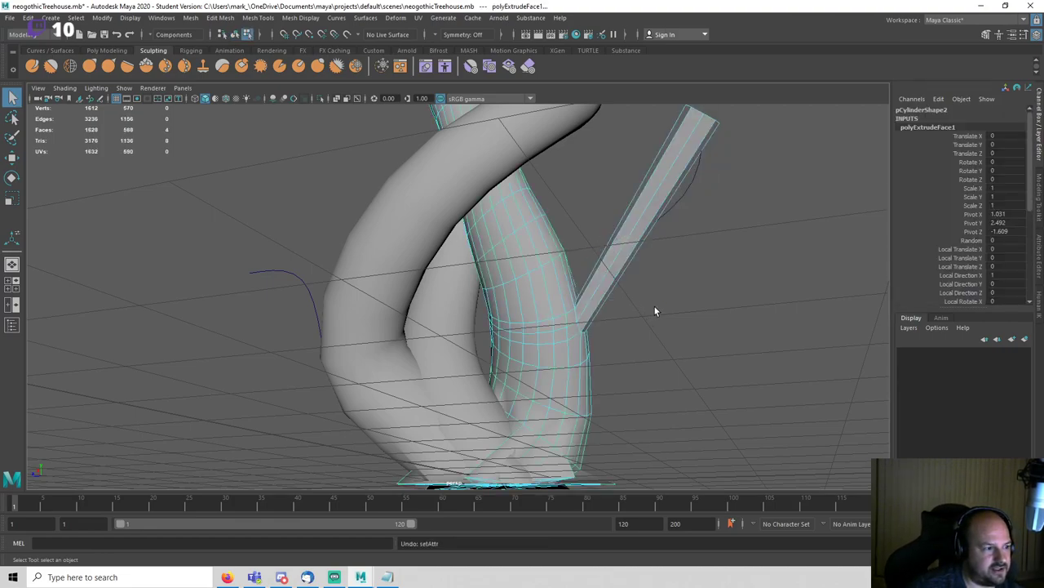
key("ctrl+z")
key("ctrl+z")
Step: Move the third control vertex of the extruded side's branch curve outward, away from the tube, to reshape the bend
left_click(655, 307)
left_click_drag(671, 271, 649, 263, "alt")
left_click_drag(650, 218, 657, 247)
left_click_drag(659, 237, 676, 279, "alt")
right_click_drag(677, 245, 638, 231)
left_click_drag(636, 238, 612, 274, "alt")
key("w")
left_click_drag(548, 263, 584, 252)
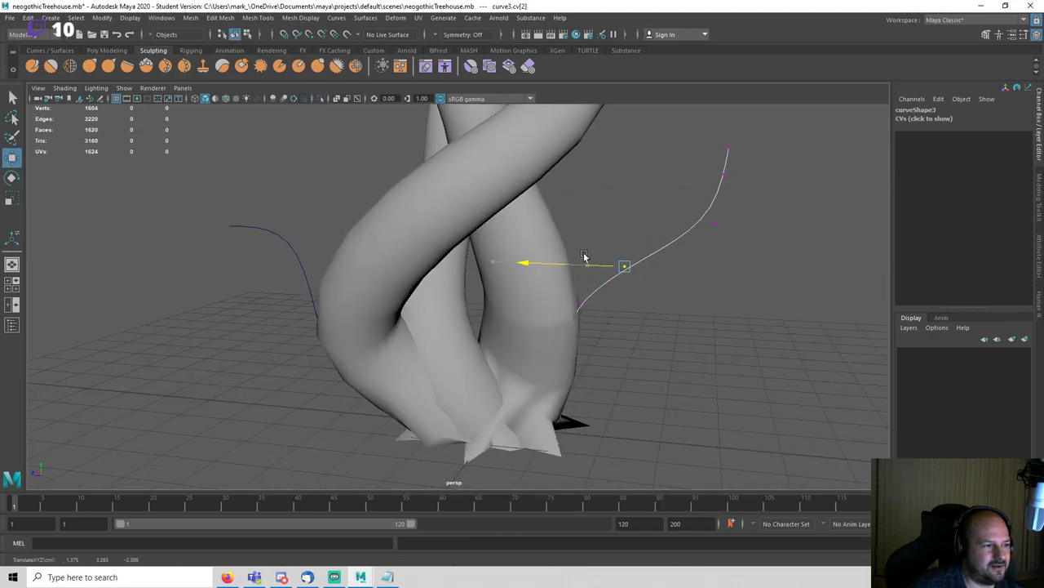
key("q")
right_click_drag(676, 235, 734, 219)
Step: Extrude the four circular faces on the tube along the reshaped branch curve with 6 divisions
left_click_drag(694, 313, 545, 291, "alt")
left_click(589, 332)
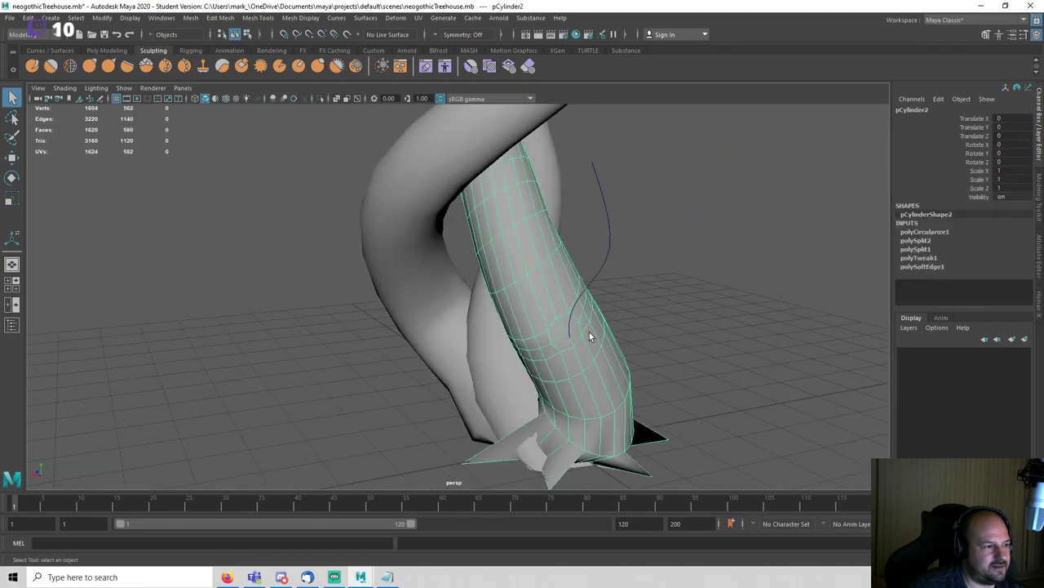
right_click_drag(588, 277, 589, 309)
left_click_drag(629, 317, 509, 303, "alt")
scroll(490, 318, "up", 3)
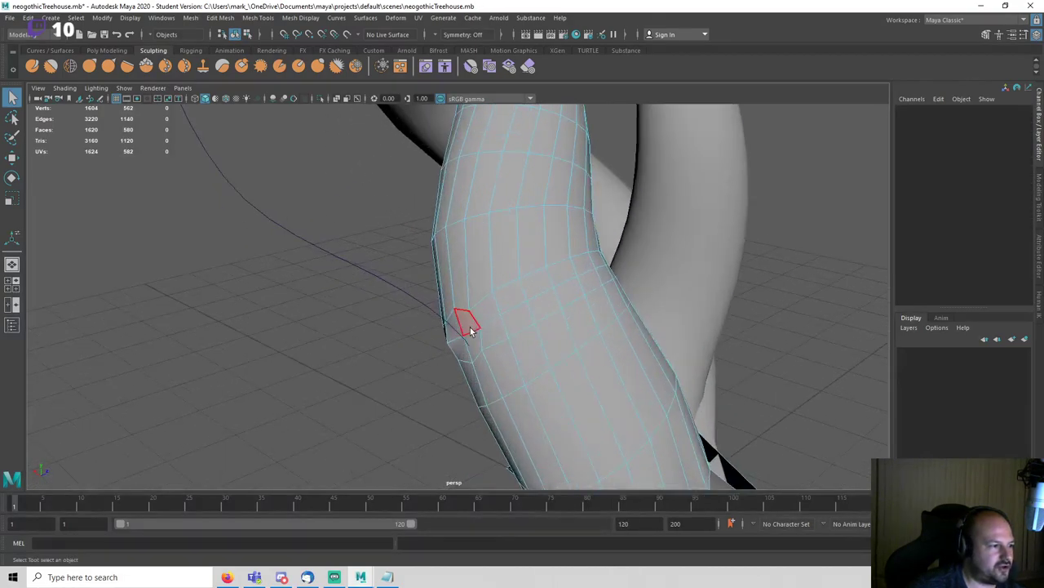
left_click(470, 330)
left_click(456, 331, "shift")
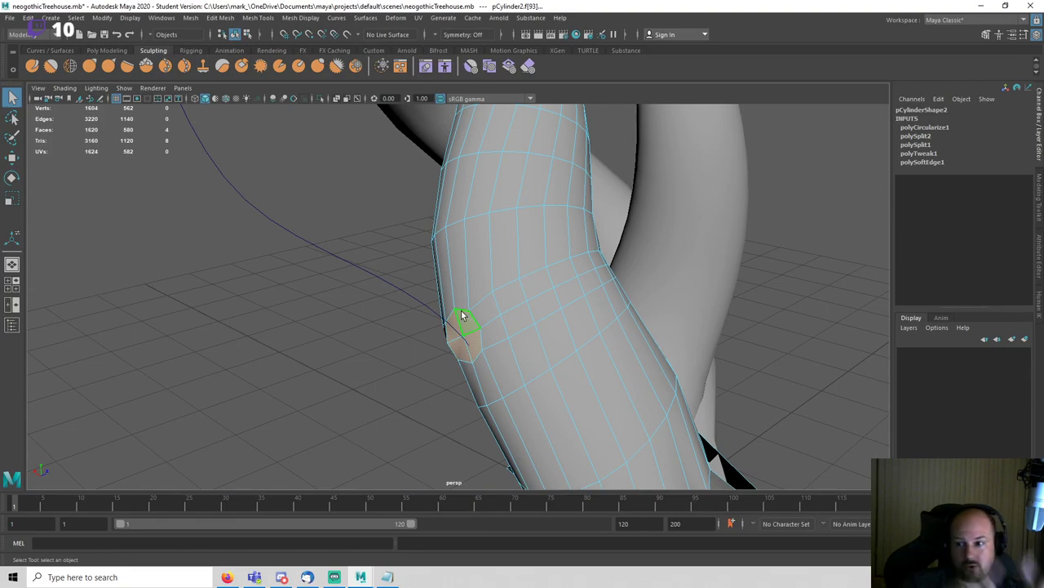
left_click(336, 239)
left_click(988, 35)
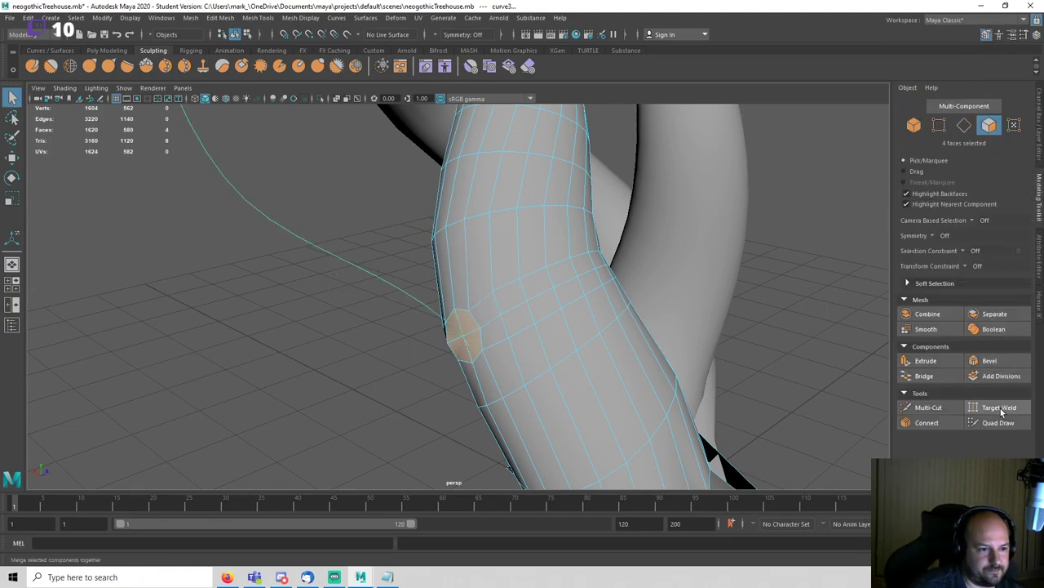
left_click(924, 360)
left_click_drag(697, 274, 663, 276, "alt")
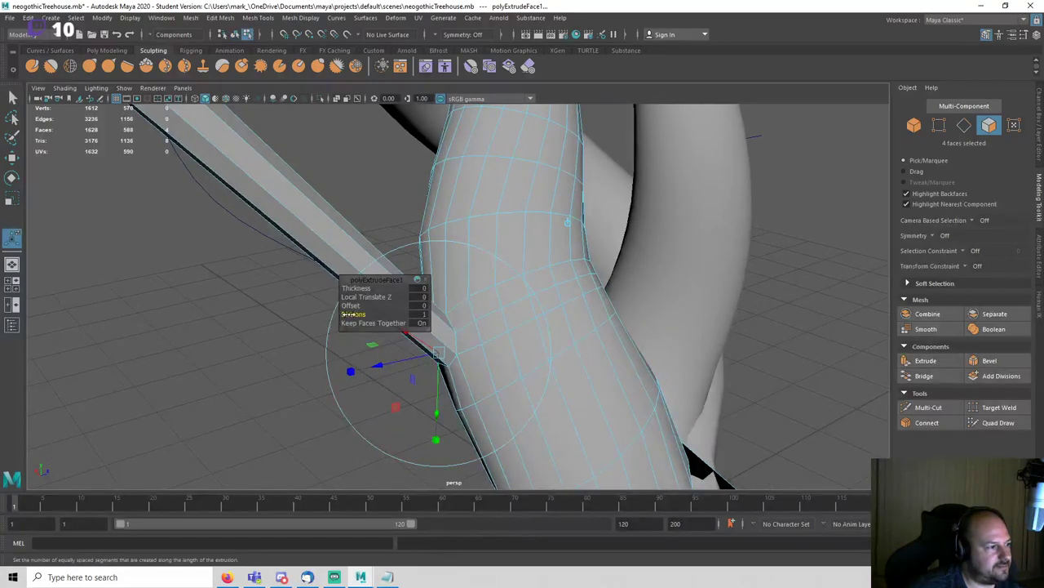
left_click_drag(349, 314, 681, 303)
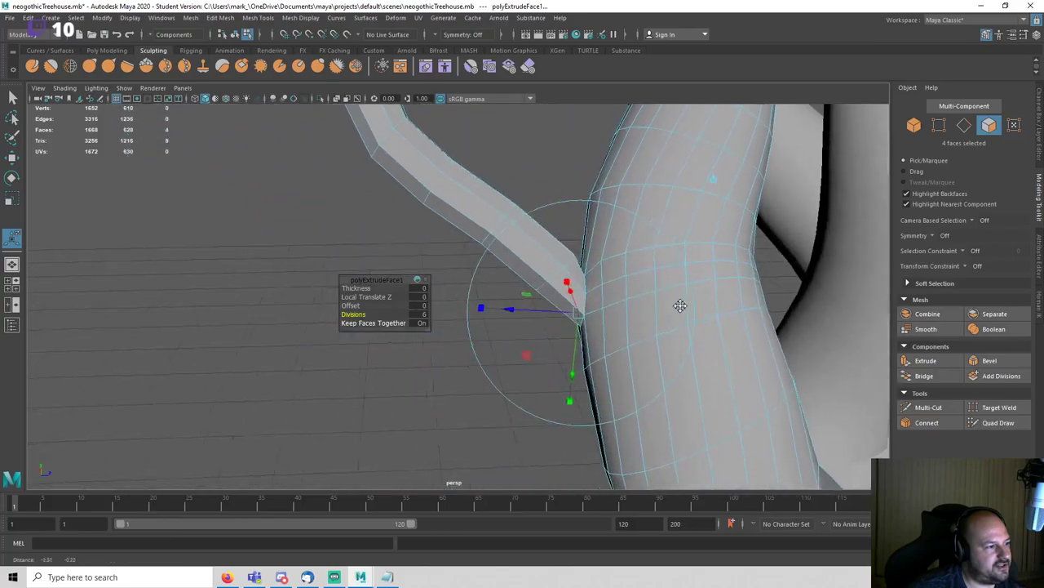
Step: Set the branch extrusion's Taper to 0 so it ends in a sharp point
left_click(1038, 131)
scroll(960, 254, "down", 3)
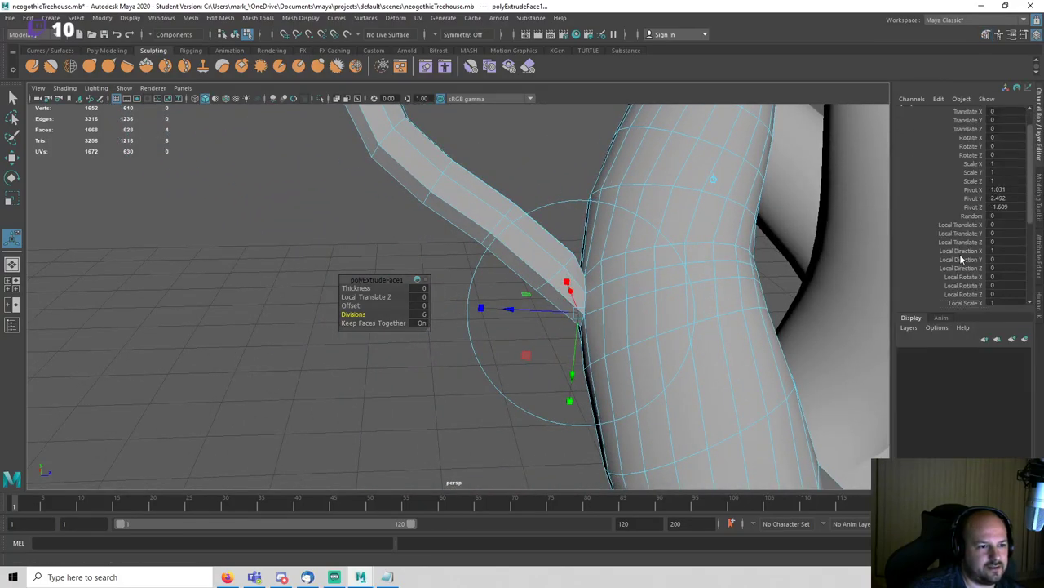
left_click(972, 221)
middle_click_drag(615, 263, 564, 276)
middle_click_drag(574, 239, 545, 337, "alt")
Step: Adjust the branch extrusion's Twist, return to object mode and deselect the tube
left_click(976, 215)
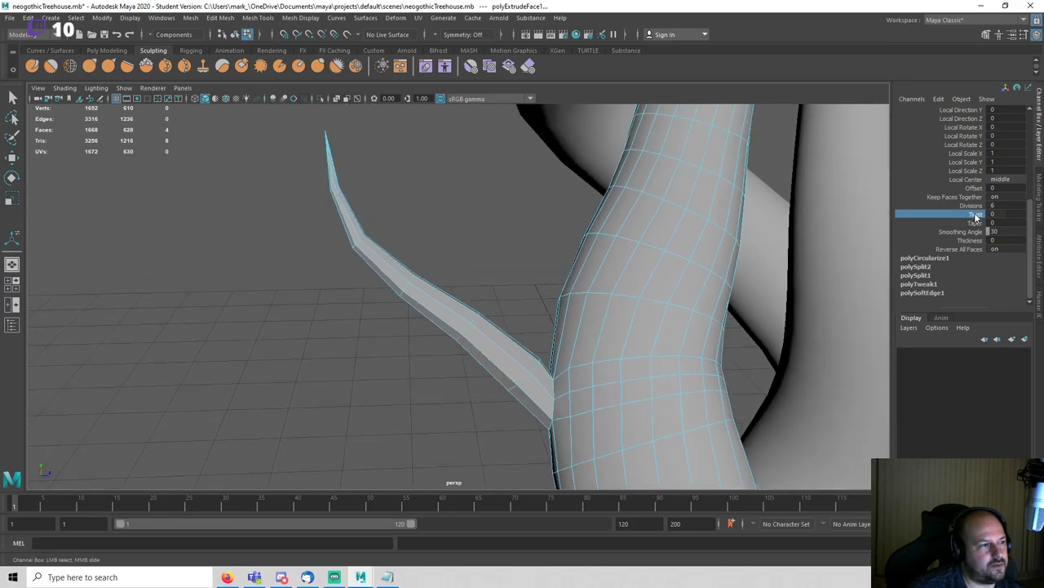
middle_click_drag(489, 238, 555, 254)
key("q")
right_click_drag(503, 231, 534, 201)
scroll(482, 238, "down", 5)
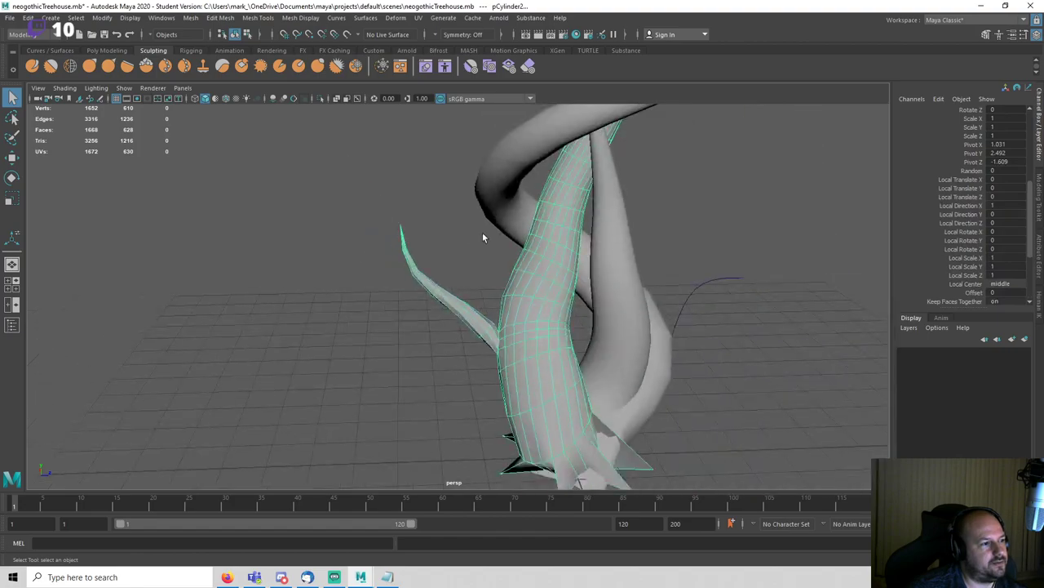
left_click(482, 234)
left_click_drag(484, 237, 612, 274, "alt")
middle_click_drag(612, 274, 392, 200, "alt")
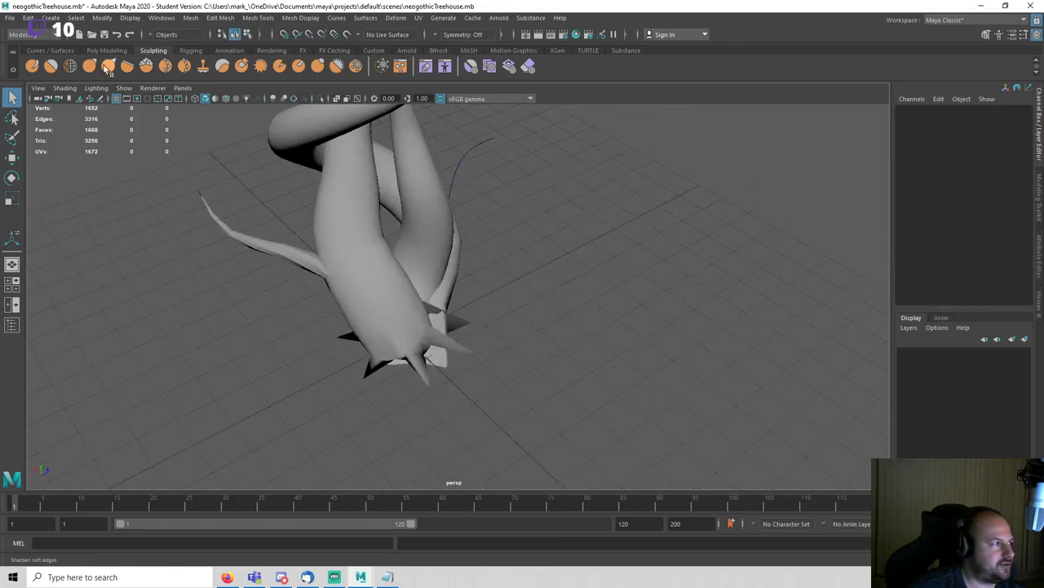
Step: Draw a polygon plane about 3.8 by 4.3 units beside the tree and set its width and height subdivisions to 4
left_click(107, 50)
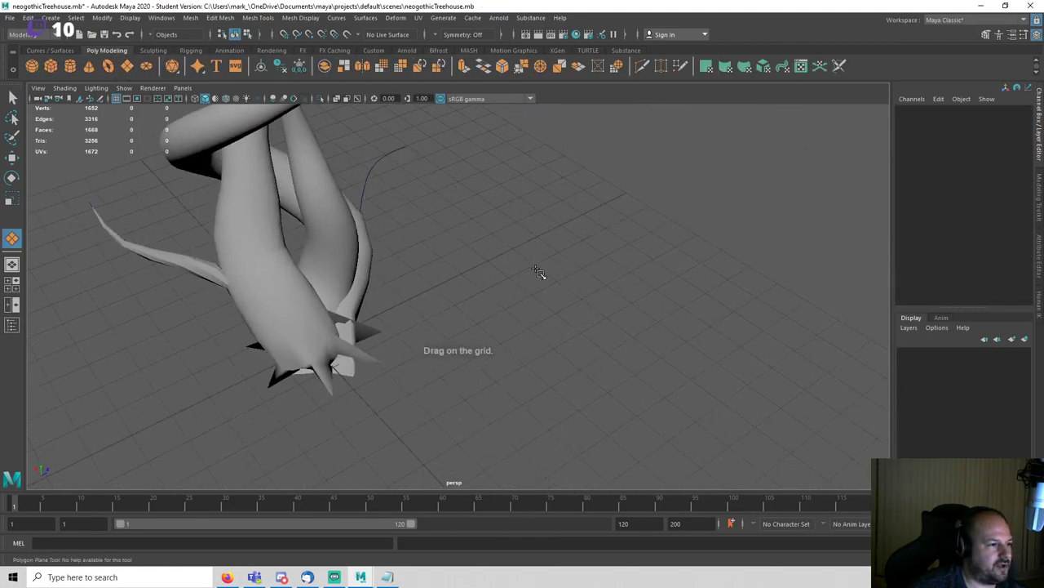
left_click_drag(483, 339, 694, 354)
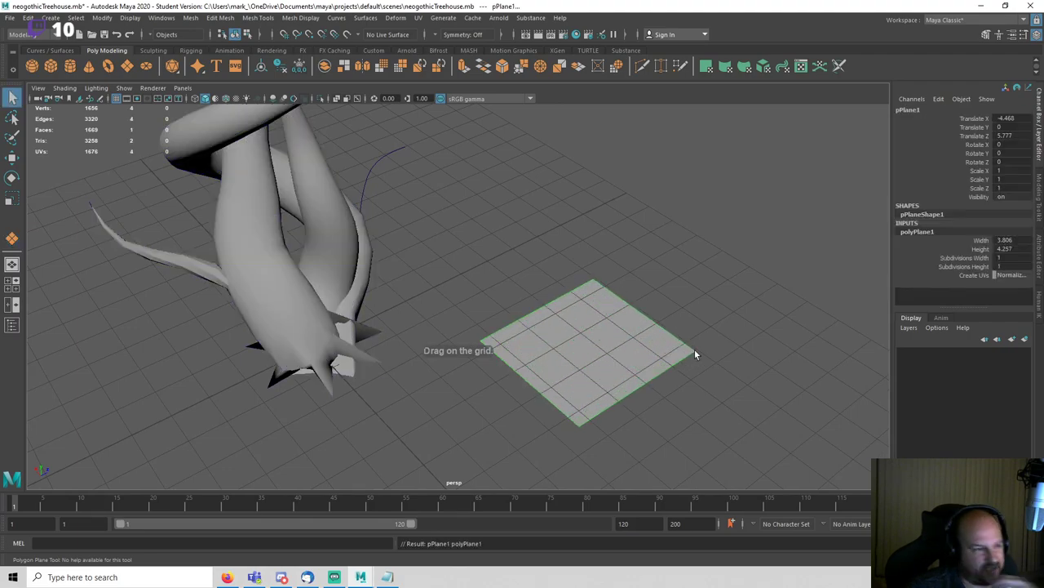
left_click(985, 36)
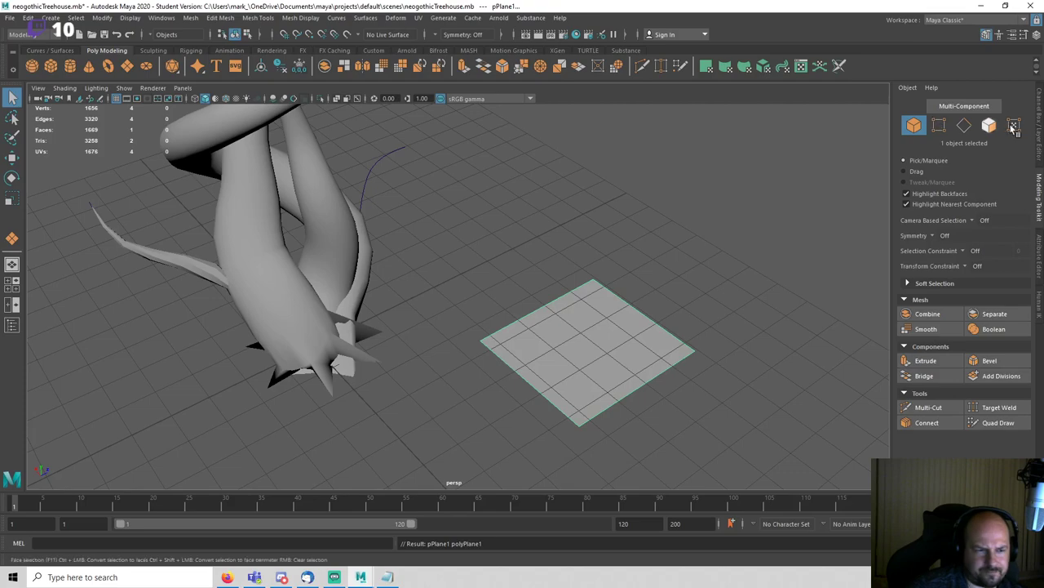
left_click(1039, 129)
left_click(973, 258)
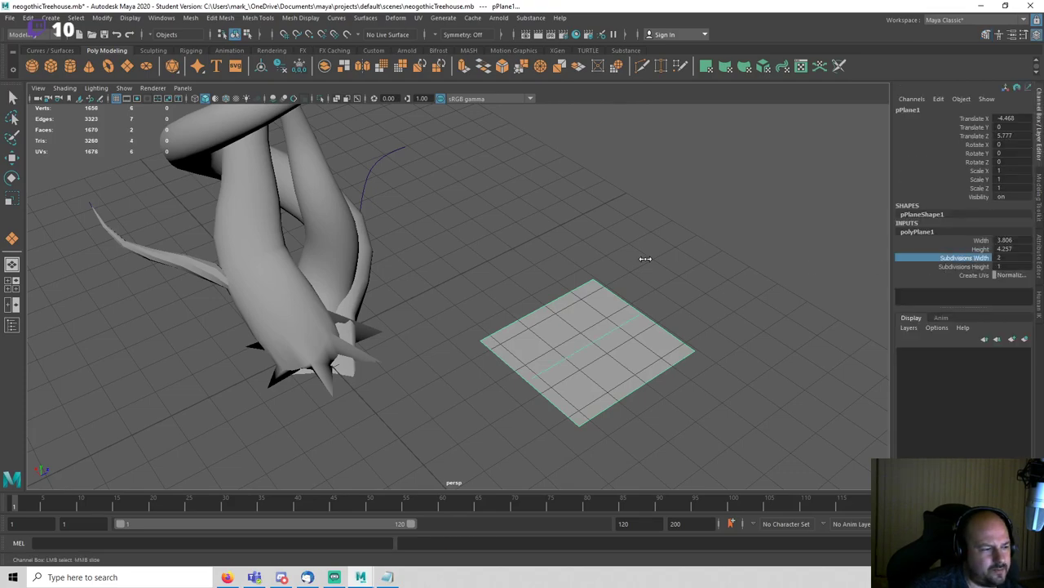
left_click(971, 267)
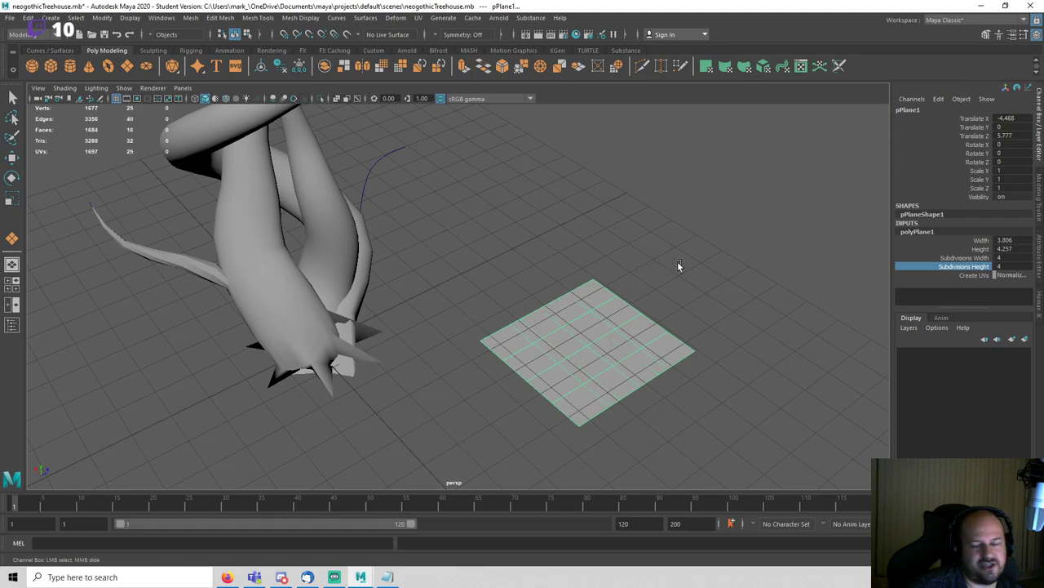
left_click(677, 264)
Step: Draw a polygon cylinder about 0.9 in radius and 2.5 high on the plane's centre, with 8 axis subdivisions
left_click(70, 67)
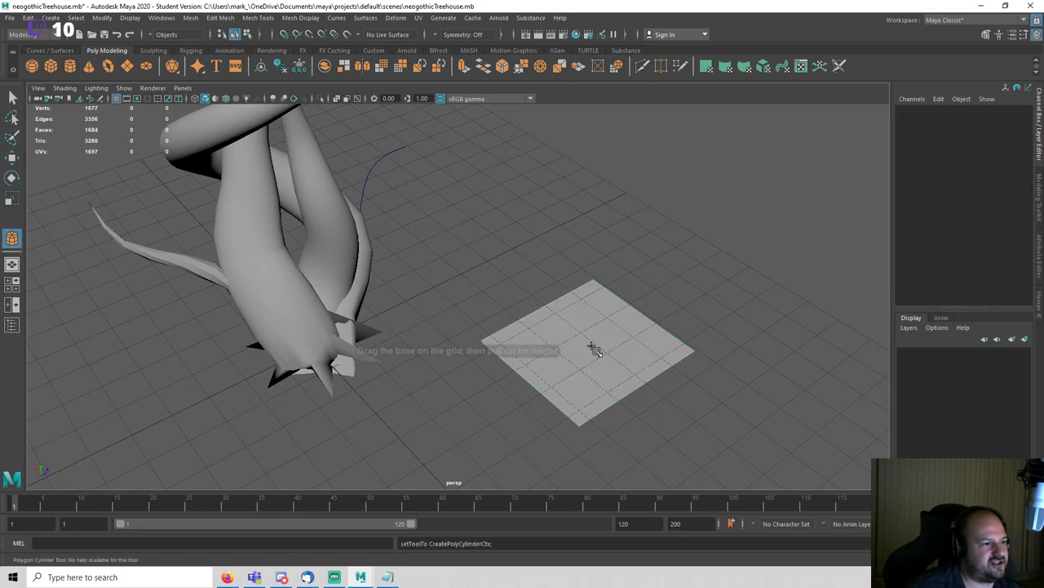
left_click_drag(595, 347, 548, 340, "alt")
right_click_drag(548, 339, 643, 300, "alt")
key("4")
left_click_drag(593, 305, 651, 345)
left_click_drag(651, 344, 645, 211)
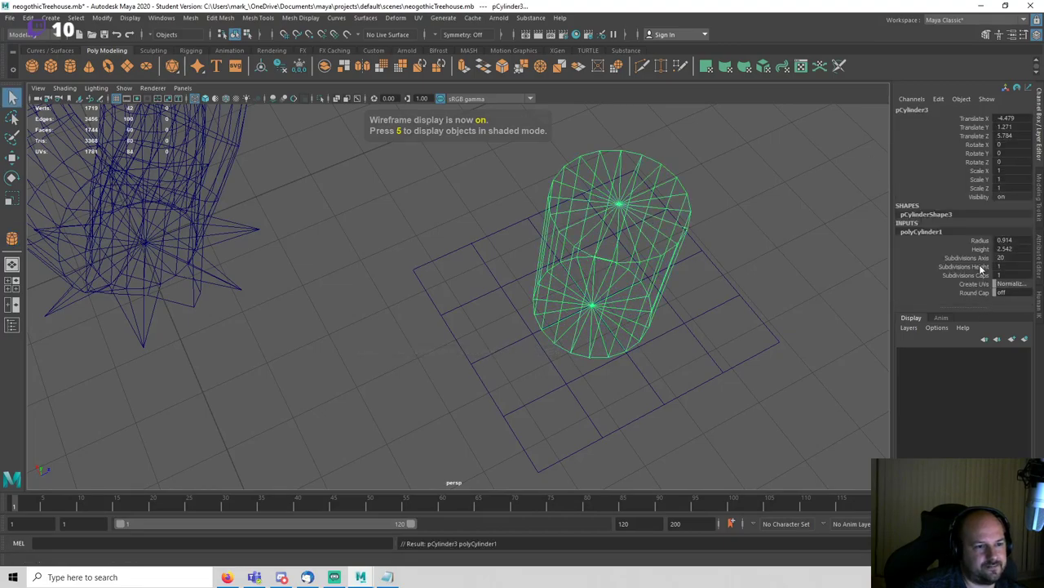
key("Return")
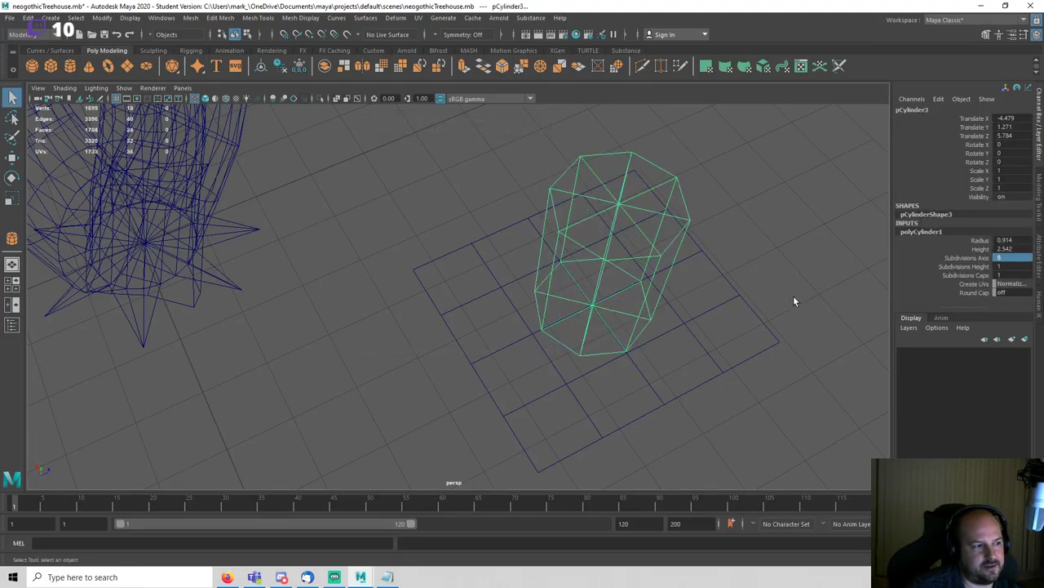
left_click(793, 296)
left_click_drag(592, 229, 638, 256, "alt")
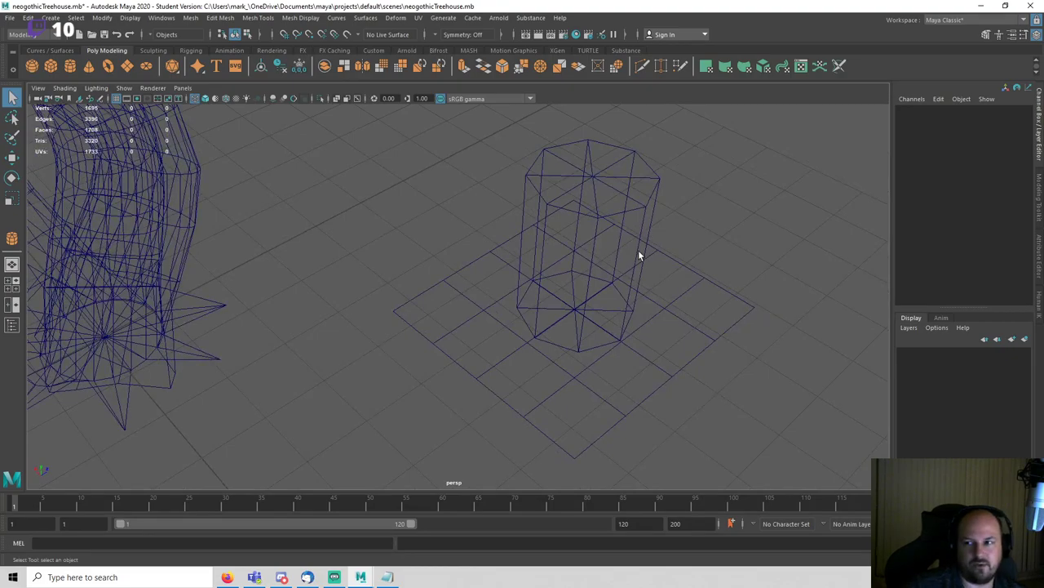
Step: Delete the cylinder's upper and lower caps, starting from their centre vertices, and return to object mode
key("5")
left_click(625, 191)
right_click_drag(625, 192, 624, 211)
left_click(594, 177)
key("4")
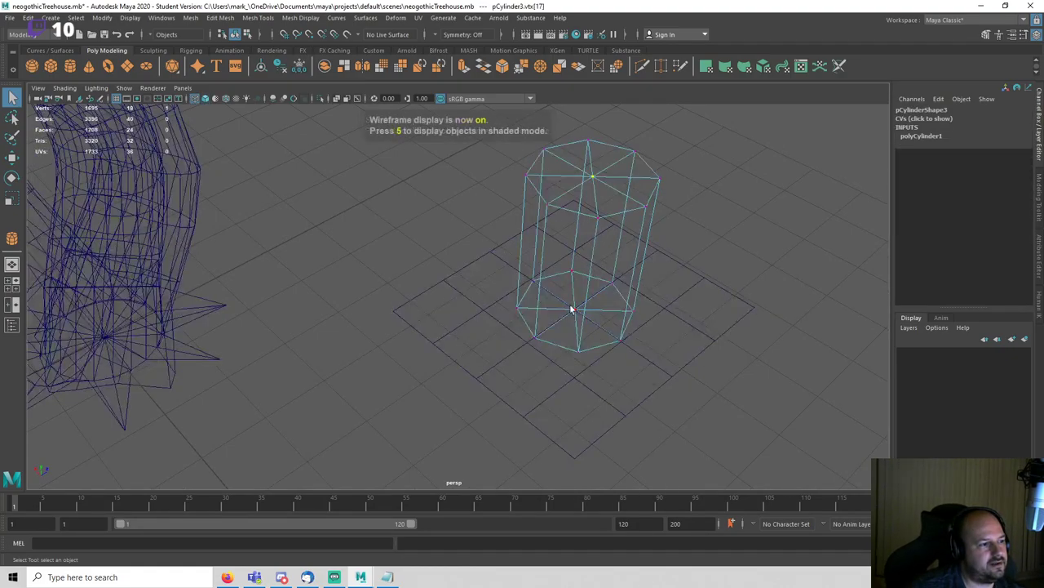
right_click_drag(573, 316, 553, 352, "ctrl")
right_click_drag(560, 353, 547, 386, "shift")
left_click(758, 283)
key("F8")
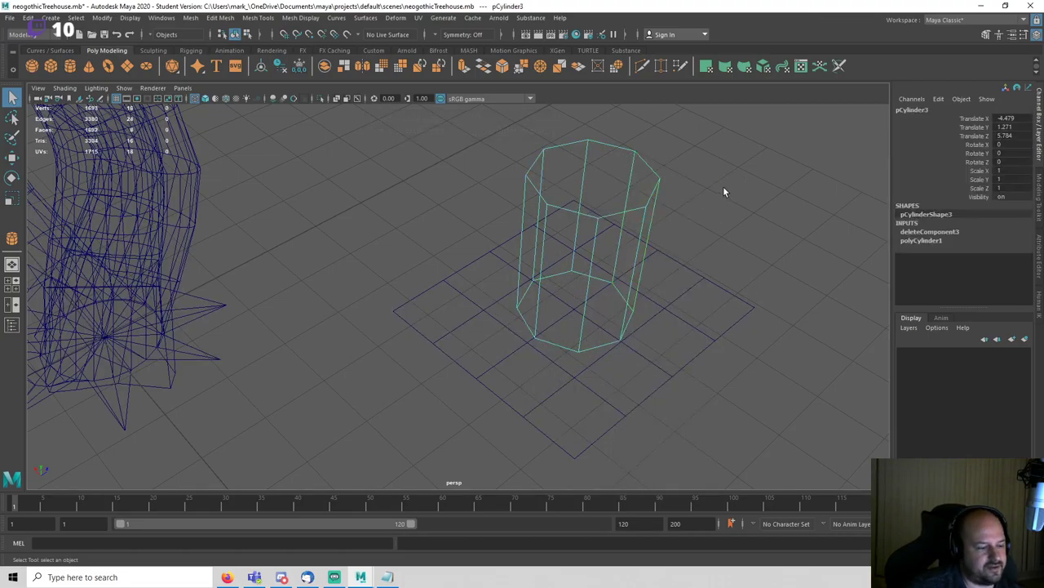
Step: Soften the edges of the open eight-sided cylinder
key("5")
left_click(302, 18)
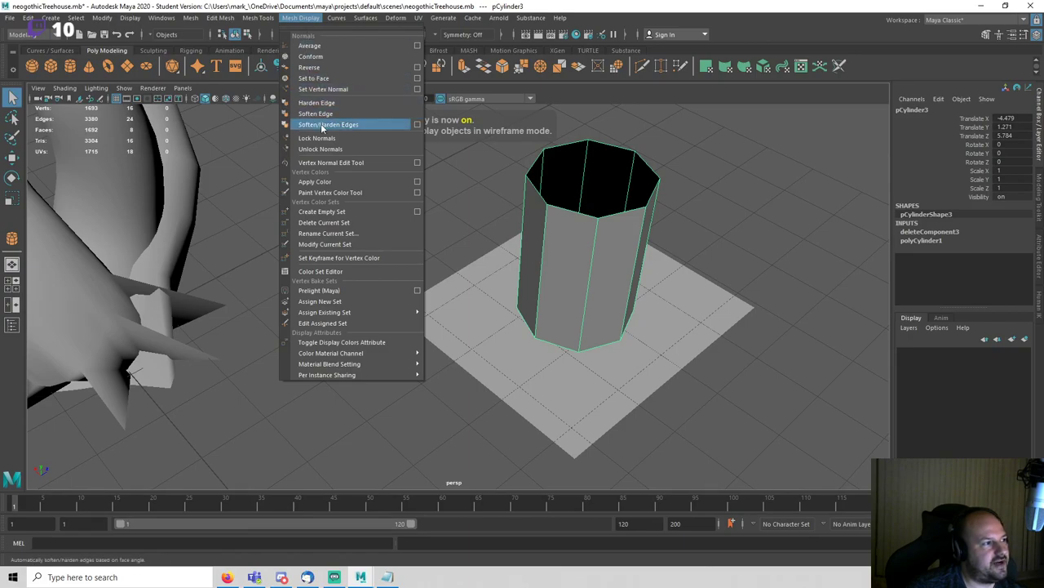
left_click(322, 111)
left_click(720, 189)
Step: Delete the open cylinder standing on the plane
left_click_drag(721, 189, 587, 240, "alt")
left_click(590, 219)
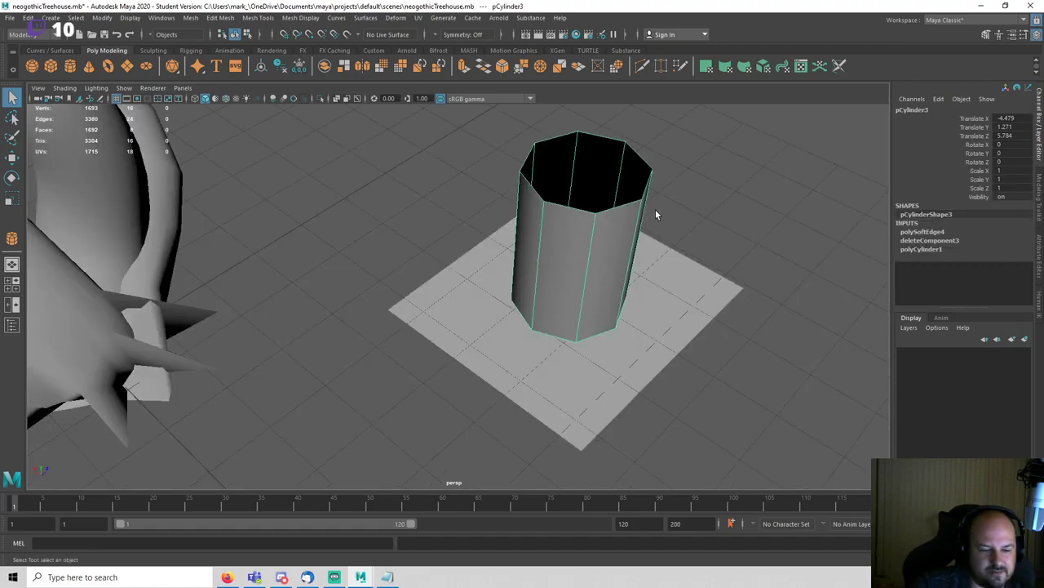
key("Delete")
Step: Try to form a rough circle on the plane by scaling its four diagonal interior vertices inward
left_click(579, 282)
left_click_drag(579, 283, 531, 224, "alt")
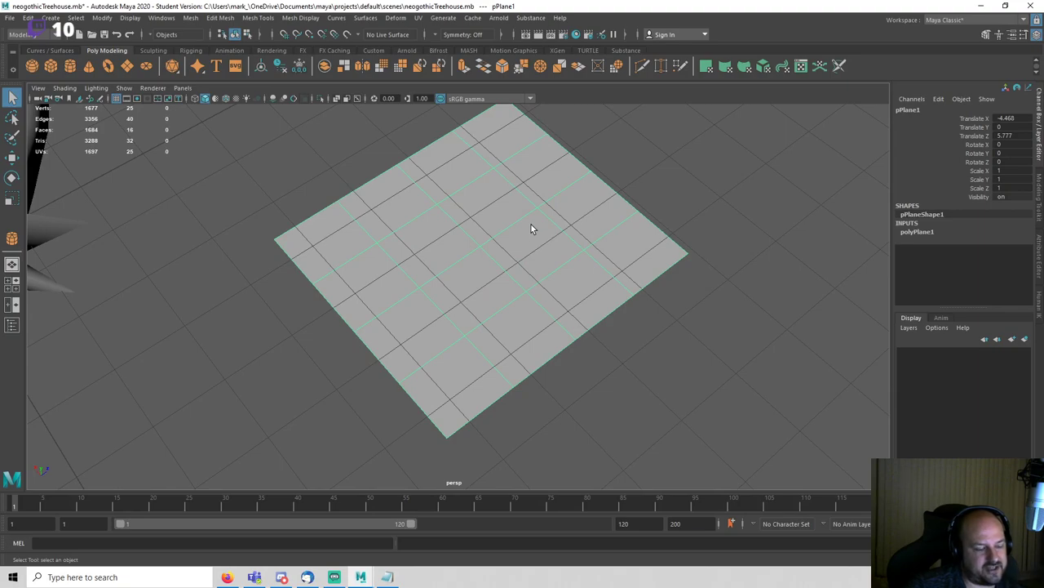
middle_click_drag(531, 203, 534, 219, "alt")
right_click_drag(535, 219, 474, 222)
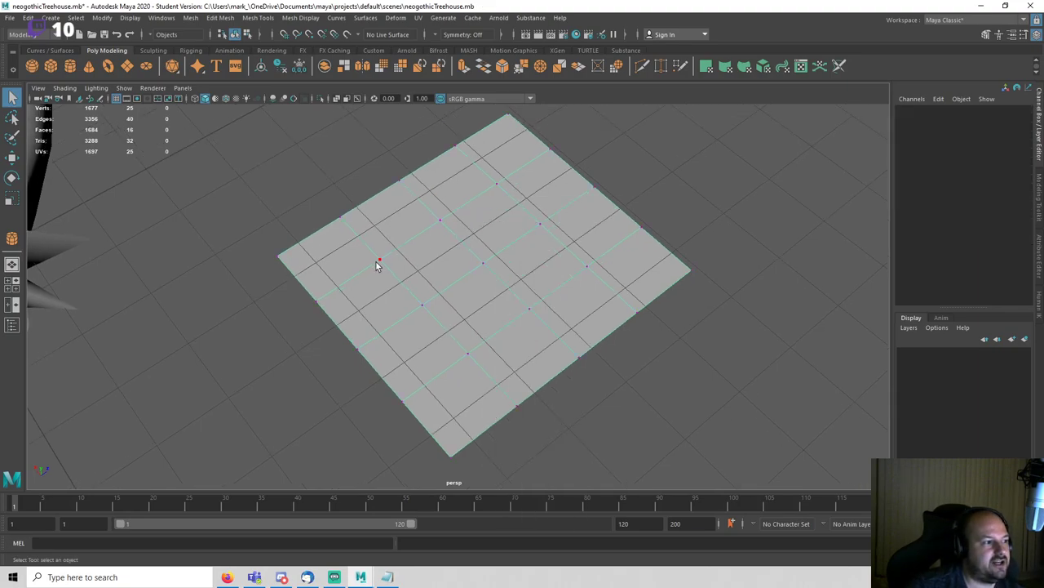
left_click(378, 261)
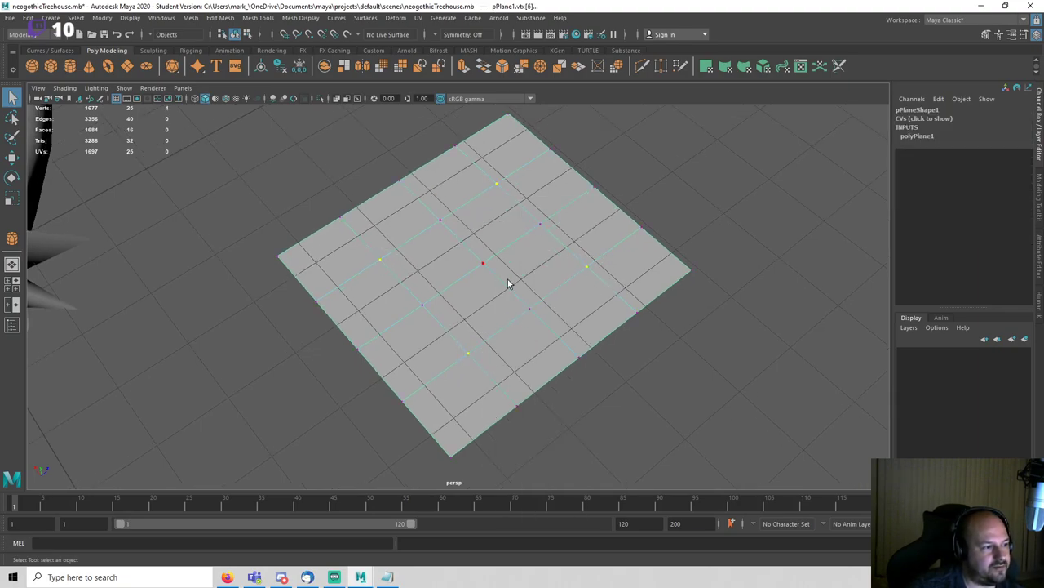
key("r")
left_click_drag(485, 264, 458, 278)
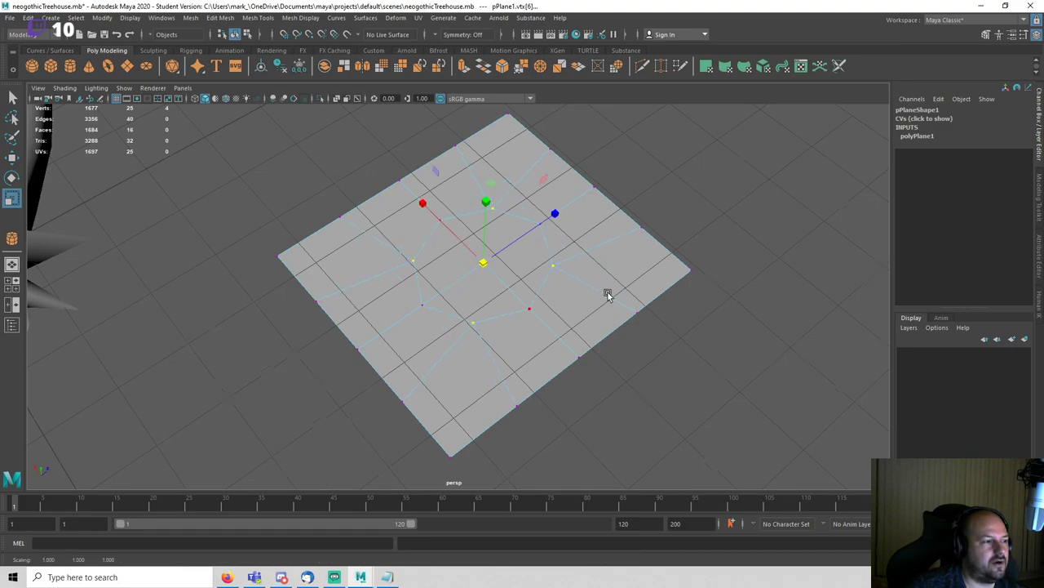
left_click_drag(608, 294, 527, 271, "alt")
left_click_drag(495, 135, 487, 122)
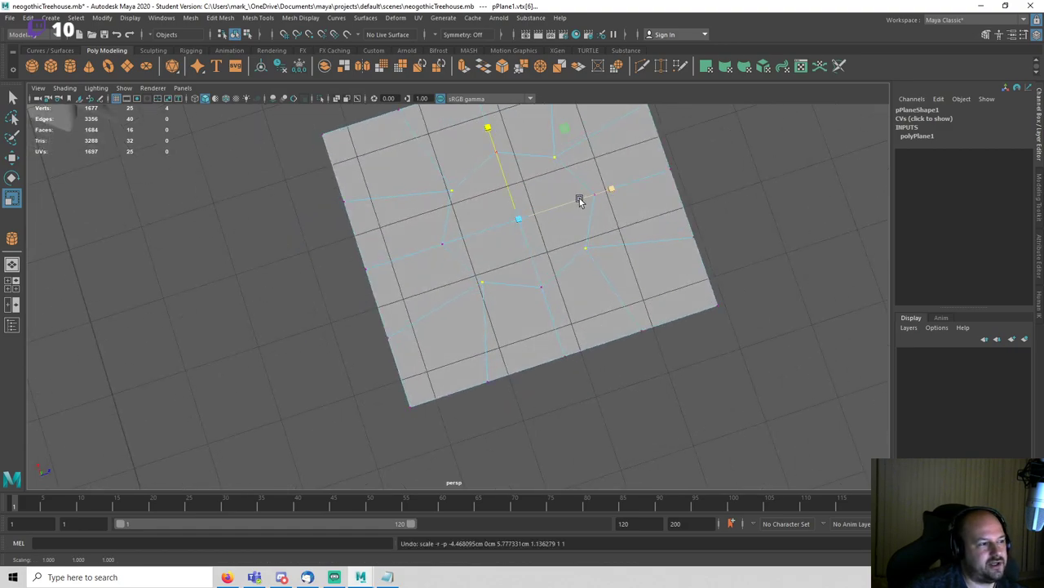
Step: Select the plane's four central faces and reshape them into a round patch with Circularize
key("q")
right_click_drag(555, 184, 555, 211)
left_click(532, 192, "shift")
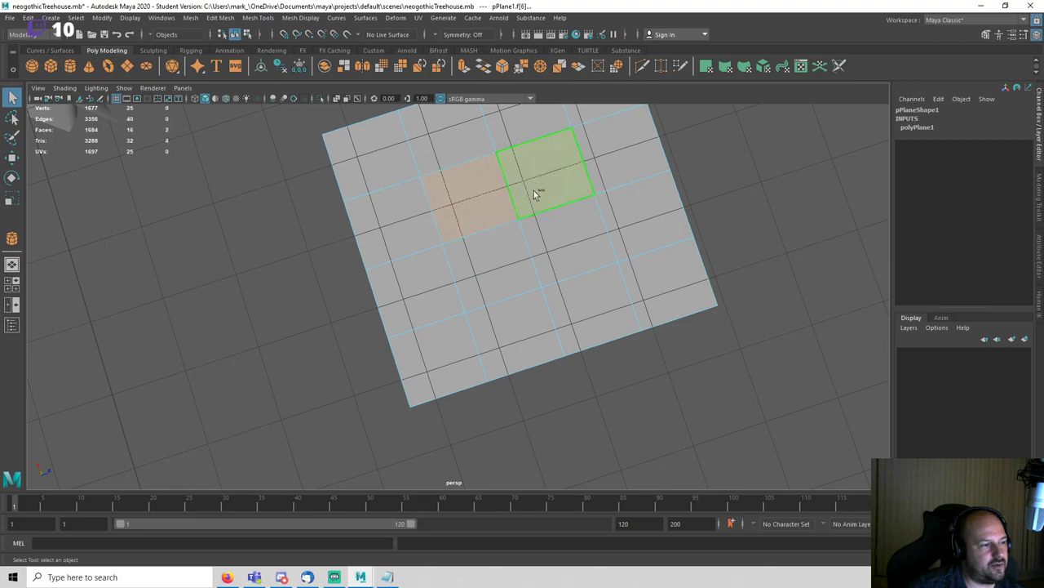
left_click(551, 237, "shift")
left_click(498, 245, "shift")
left_click(227, 18)
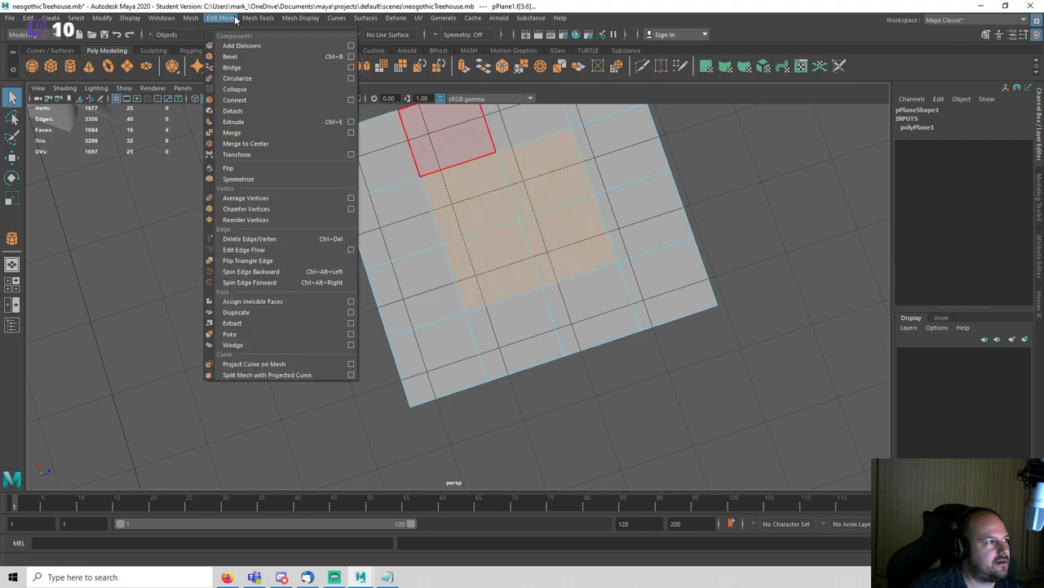
left_click(263, 77)
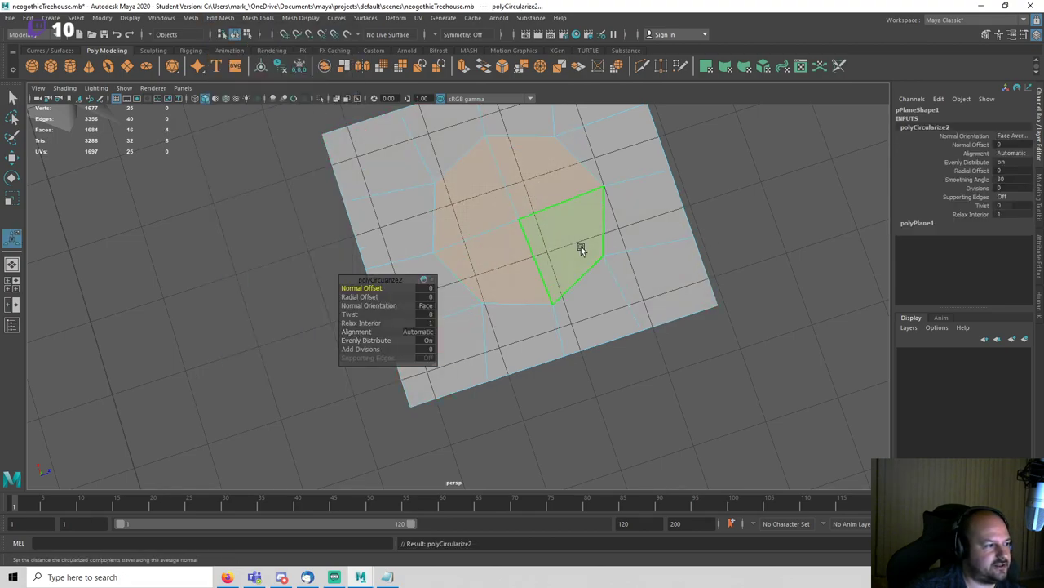
Step: Try a radial offset of -0.4 and a normal offset on the circularized faces, undoing both changes
middle_click_drag(581, 246, 626, 289, "alt")
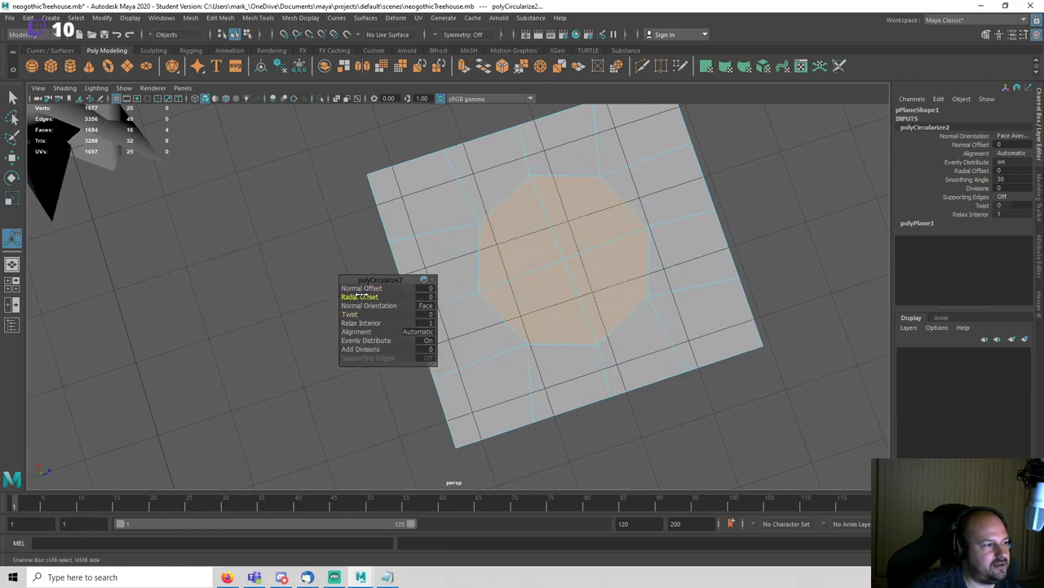
mouse_move(361, 297)
left_mouse_down()
mouse_move(384, 297)
mouse_move(360, 298)
left_mouse_up()
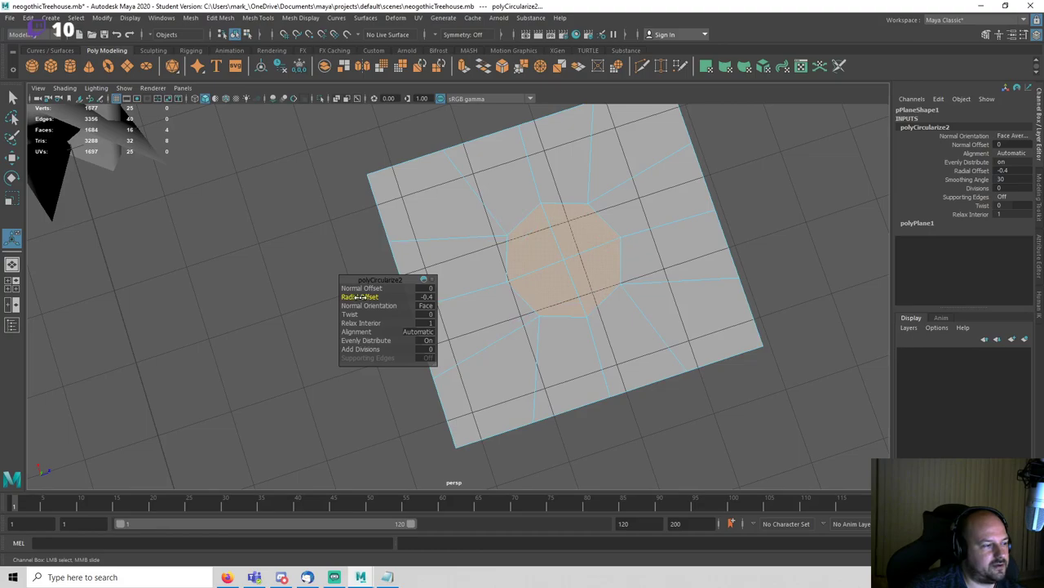
key("ctrl+z")
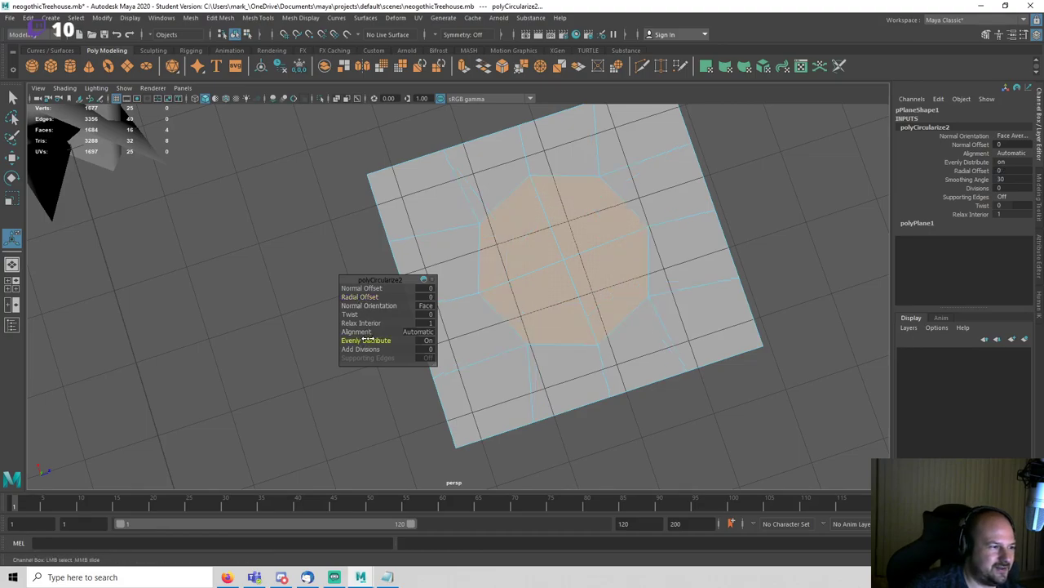
left_click_drag(360, 290, 364, 290)
key("ctrl+z")
key("q")
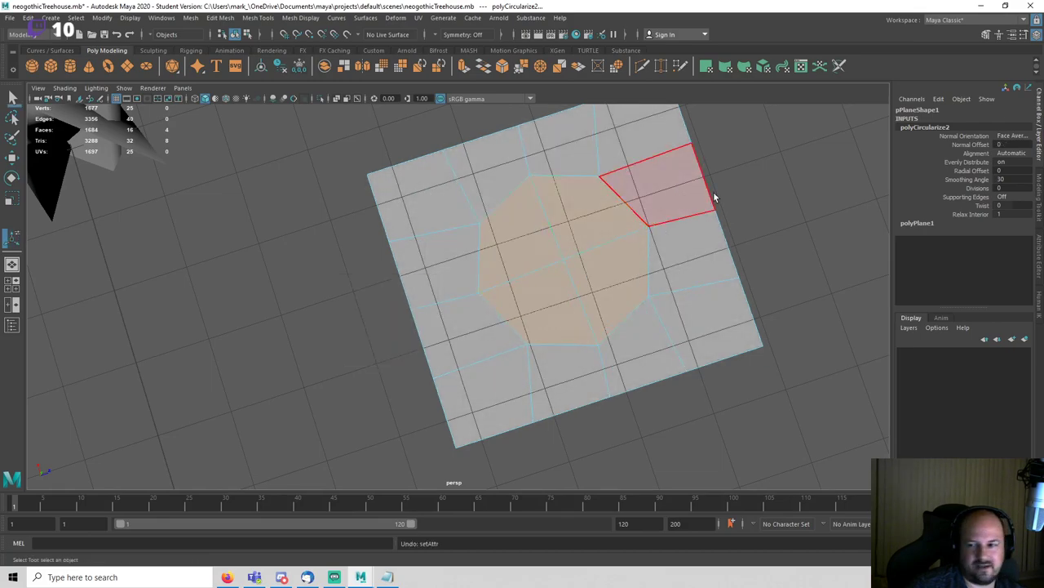
Step: Return to object mode, delete the demonstration plane and save the scene
right_click_drag(760, 138, 760, 138)
left_click(736, 189)
left_click(668, 222)
key("Delete")
right_click_drag(667, 222, 515, 258, "alt")
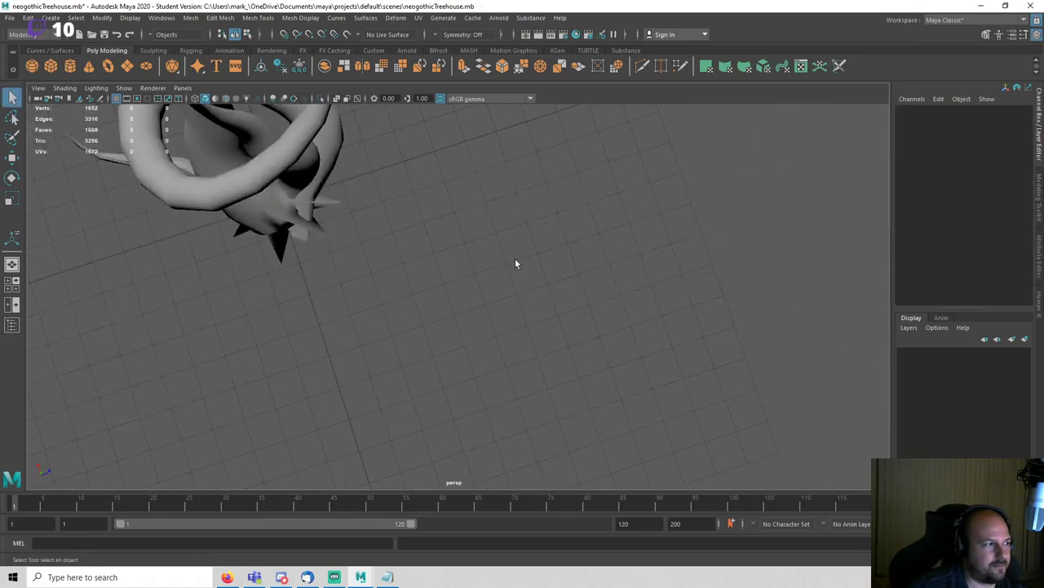
key("f")
left_click_drag(546, 272, 505, 233, "alt")
key("ctrl+s")
Step: Bevel the edge loop around the lower tube where the branch curve starts, using fraction 0.5 and one segment
left_click(499, 297)
mouse_move(498, 297)
left_mouse_down("alt")
mouse_move(431, 269)
mouse_move(500, 296)
left_mouse_up("alt")
middle_click_drag(499, 295, 431, 168, "alt")
left_click_drag(432, 174, 499, 266, "alt")
scroll(498, 267, "up", 2)
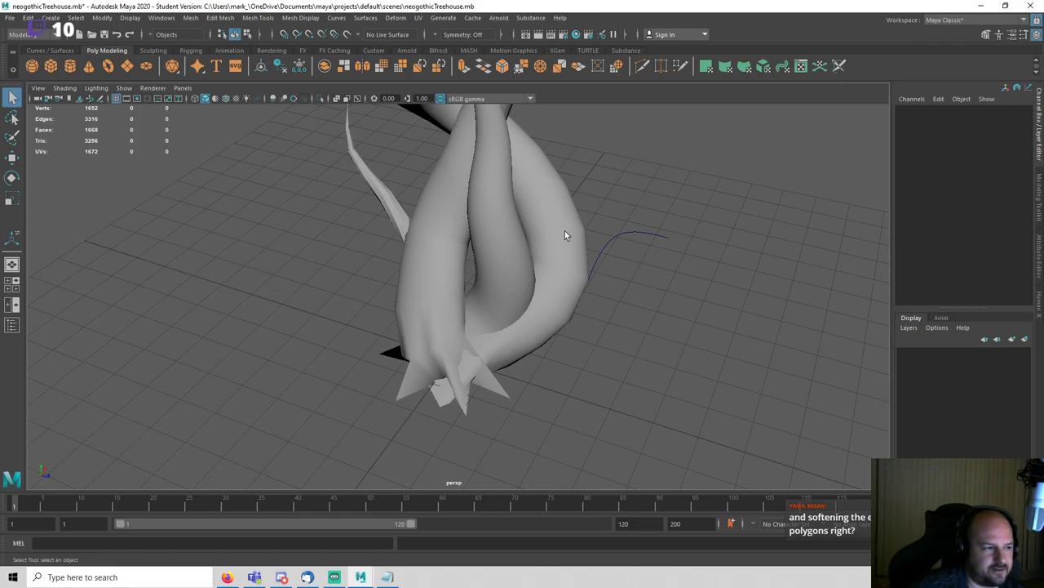
left_click_drag(565, 235, 604, 317, "alt")
left_click(529, 249)
middle_click_drag(605, 316, 461, 270, "alt")
right_click_drag(461, 270, 494, 235, "alt")
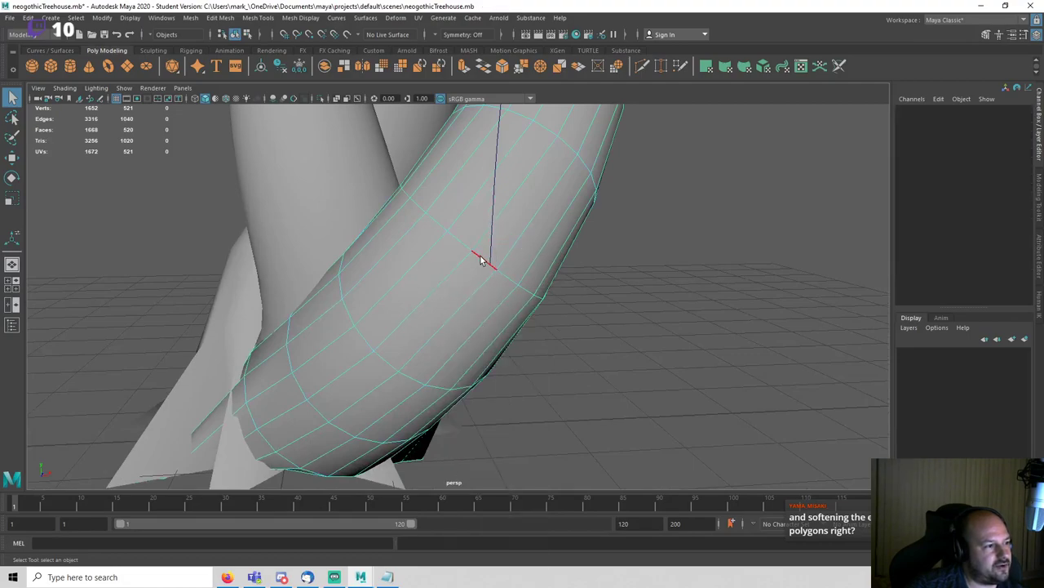
double_click(481, 259)
left_click(986, 34)
left_click(989, 360)
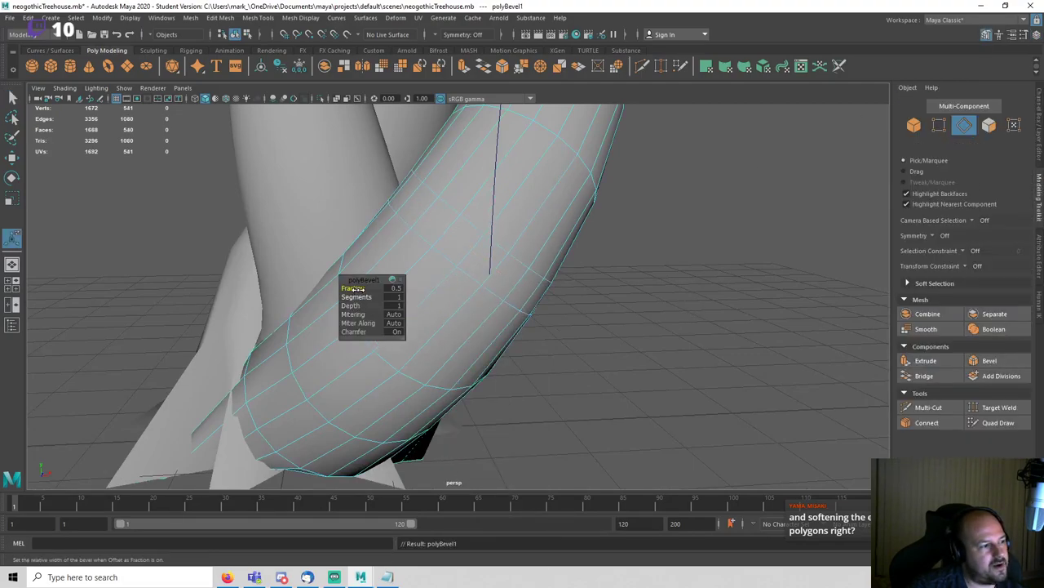
key("q")
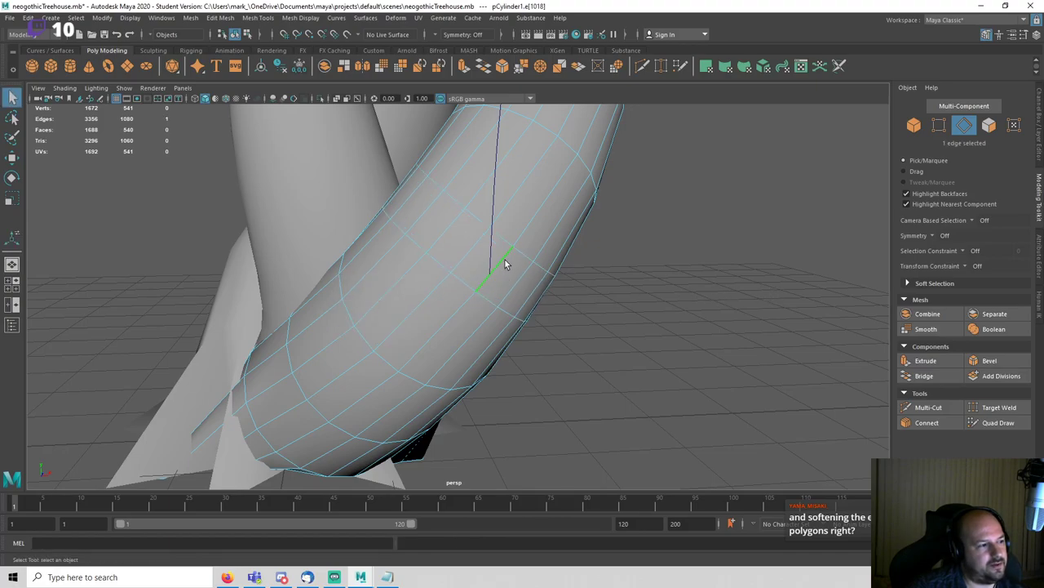
Step: Connect the edge ring between the two bevelled loops on the tube with a slide of 0.5
left_click(927, 422)
left_click_drag(620, 310, 653, 318, "alt")
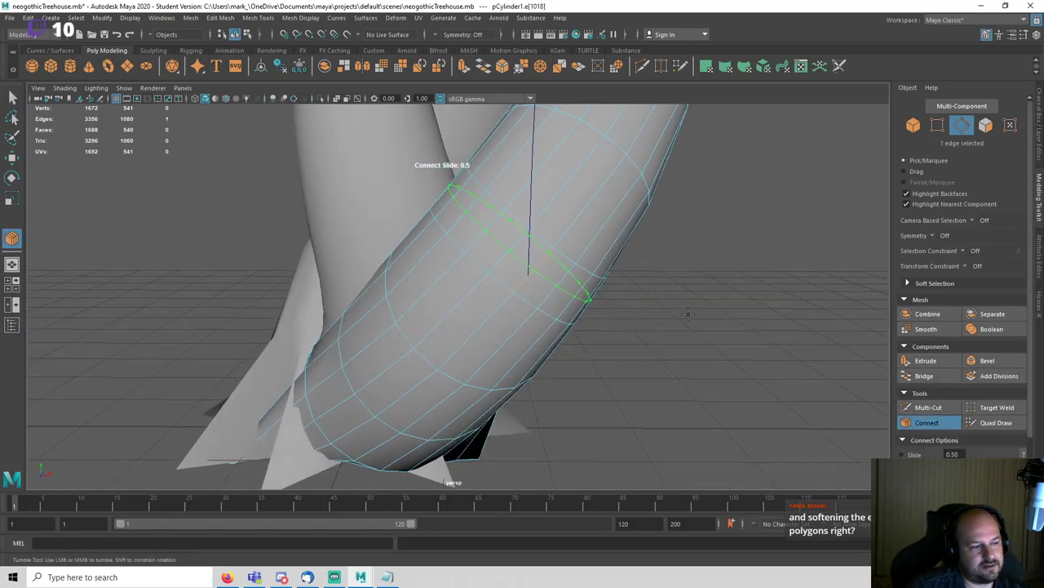
Step: Select the four faces around the curve's base on the curved trunk and circularize them
key("q")
right_click_drag(715, 269, 712, 287)
left_click(533, 248)
left_click(560, 256, "shift")
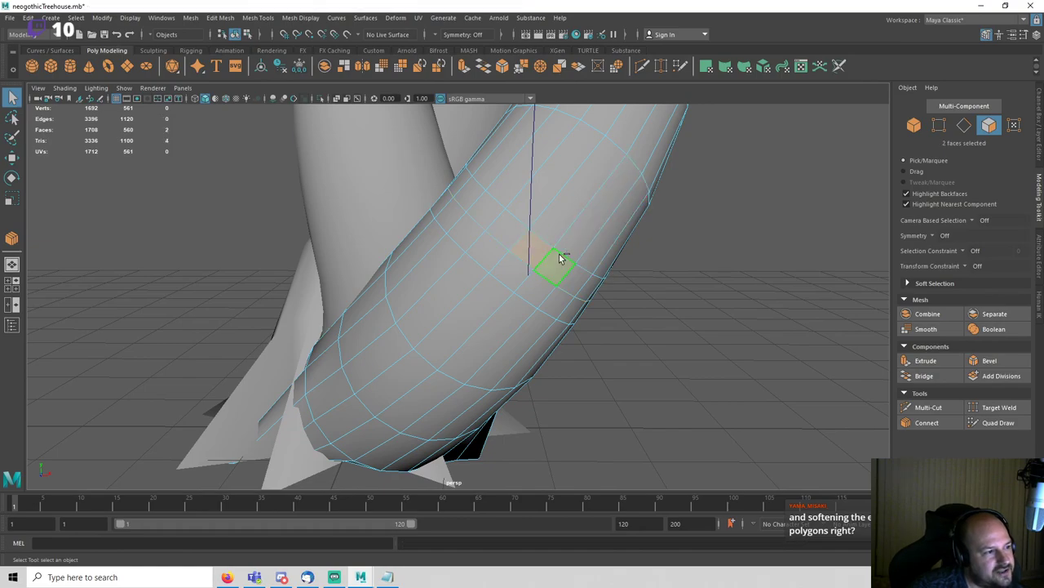
left_click(559, 258, "shift")
left_click(220, 17)
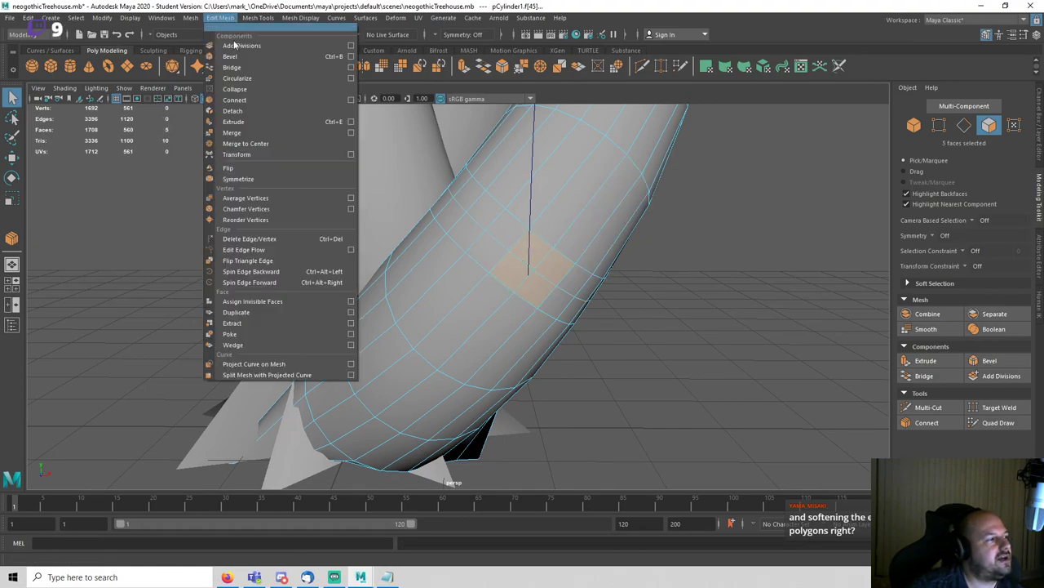
left_click(248, 78)
Step: Try to extrude the four circularized faces along the curve with 5 divisions
left_click_drag(686, 251, 640, 249, "alt")
right_click_drag(517, 221, 515, 243)
left_click_drag(528, 244, 591, 248, "alt")
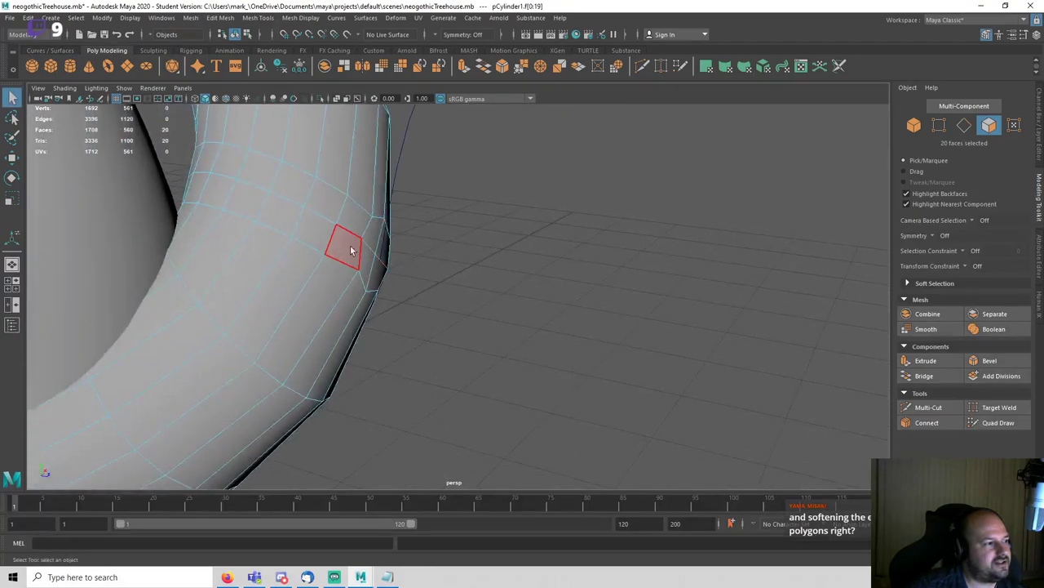
left_click_drag(428, 251, 363, 187, "alt")
left_click(926, 360)
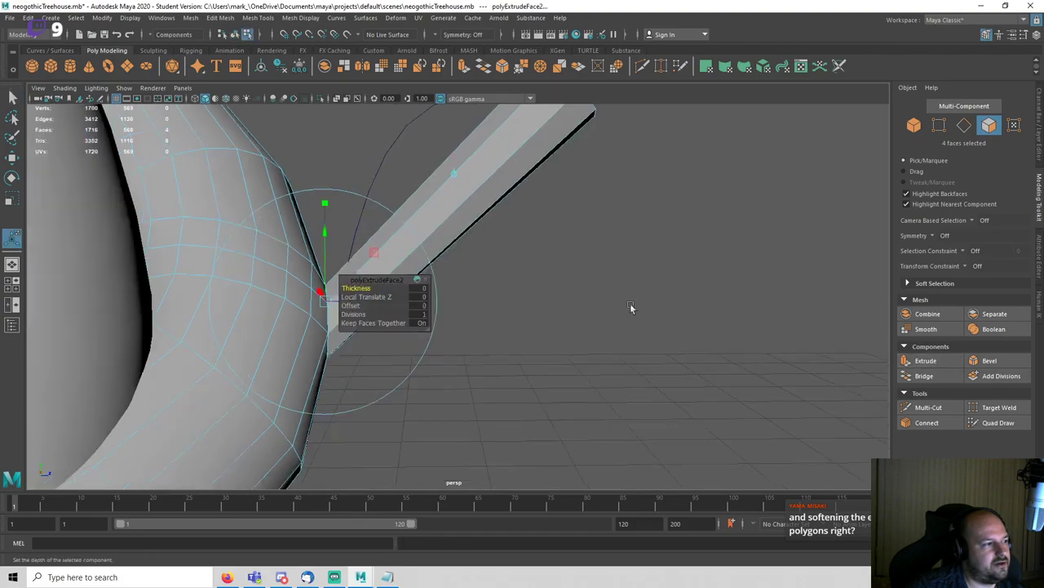
left_click_drag(354, 314, 376, 313)
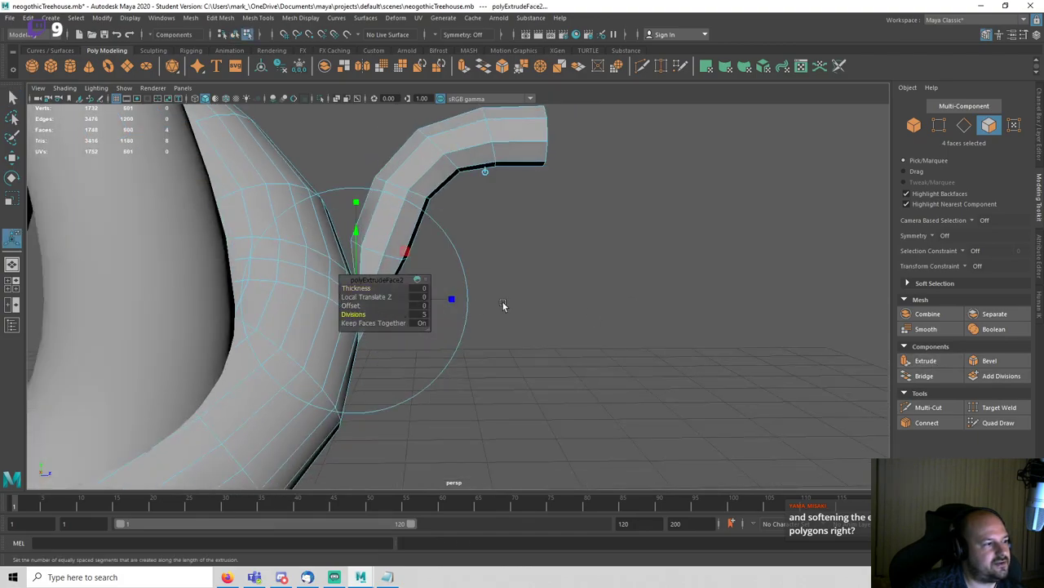
Step: Undo the branch extrusion, returning to the circularized faces on the trunk
key("q")
left_click_drag(504, 305, 630, 289, "alt")
scroll(631, 289, "down", 3)
key("ctrl+z")
key("ctrl+z")
key("ctrl+z")
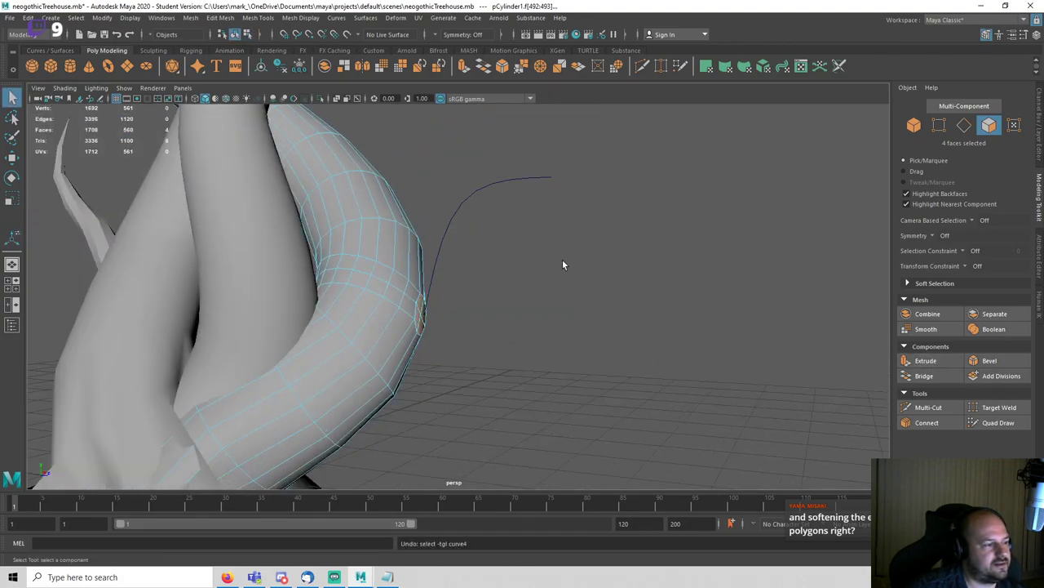
Step: Select the two control vertices at the free end of the branch curve and rotate them
right_click_drag(563, 260, 630, 213)
left_click(522, 179)
key("e")
left_click_drag(549, 239, 512, 323, "alt")
key("q")
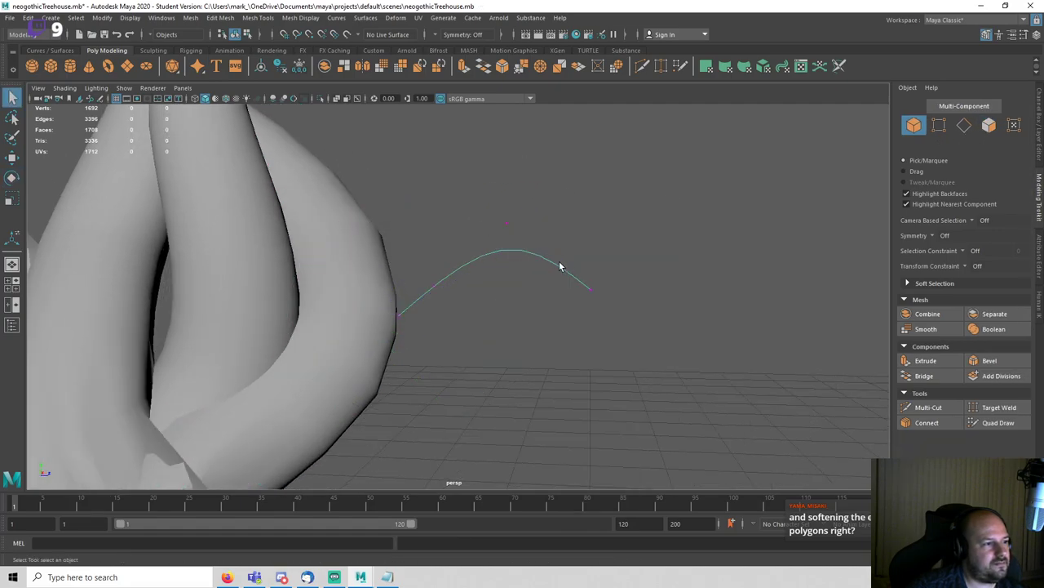
key("e")
left_click_drag(617, 217, 513, 200)
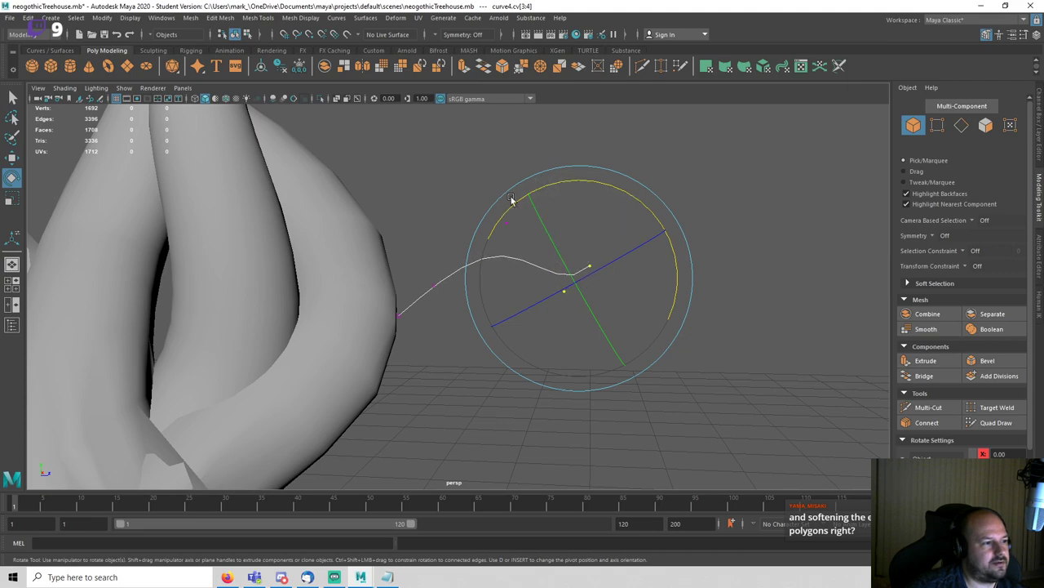
Step: Move the branch curve's two end control vertices up and rotate them to redirect the tip
key("w")
left_click_drag(582, 218, 538, 59)
middle_click_drag(608, 195, 652, 265, "alt")
left_click_drag(695, 115, 645, 69)
key("e")
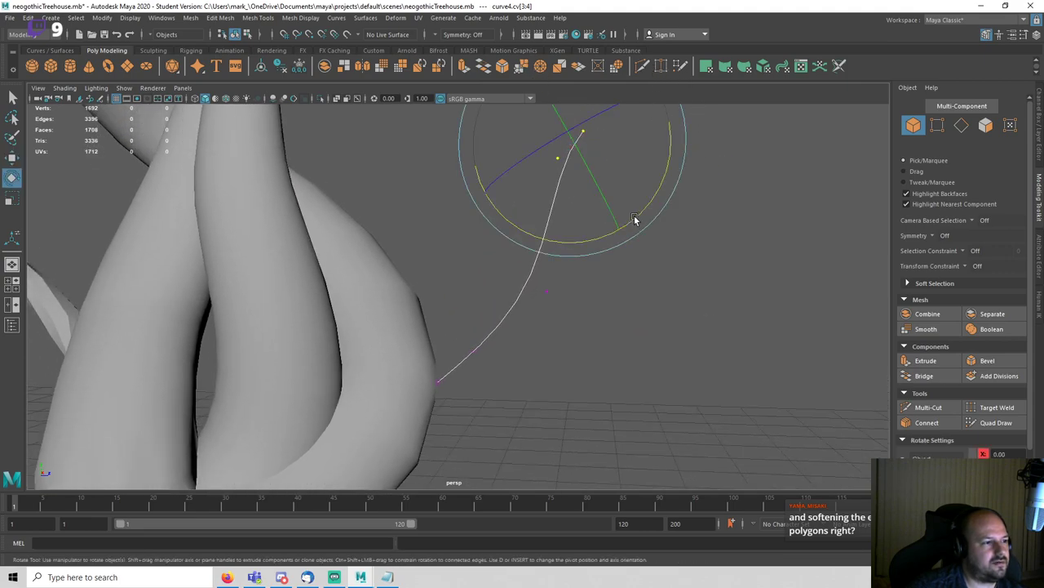
left_click_drag(634, 219, 729, 144)
left_click(736, 246)
Step: Reposition the branch curve's third and fourth control vertices one after the other to refine its bend, and return to object selection
right_click_drag(736, 245, 567, 267, "alt")
left_click_drag(567, 267, 589, 293, "alt")
left_click(510, 297)
key("w")
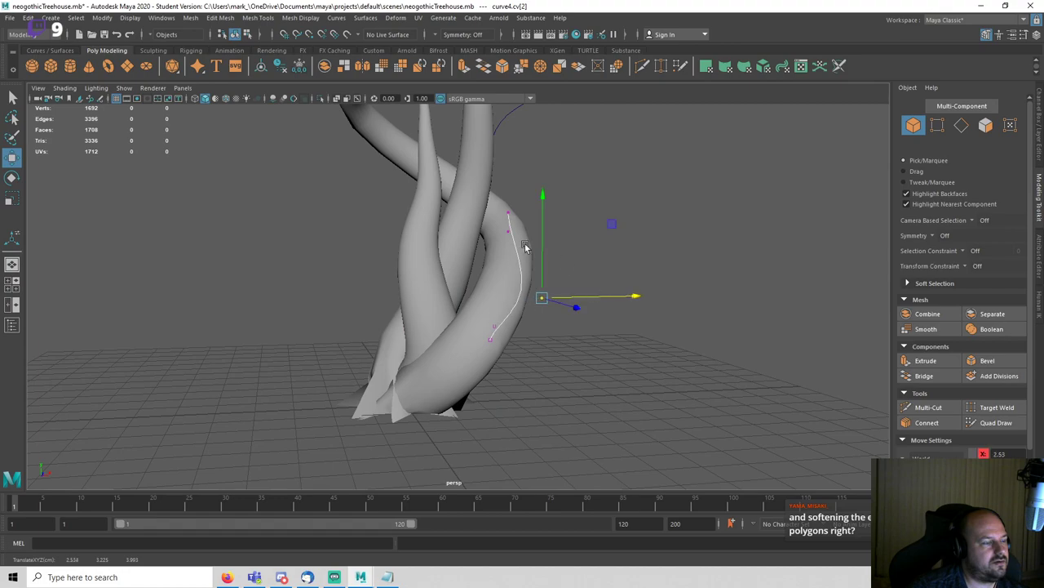
key("q")
key("w")
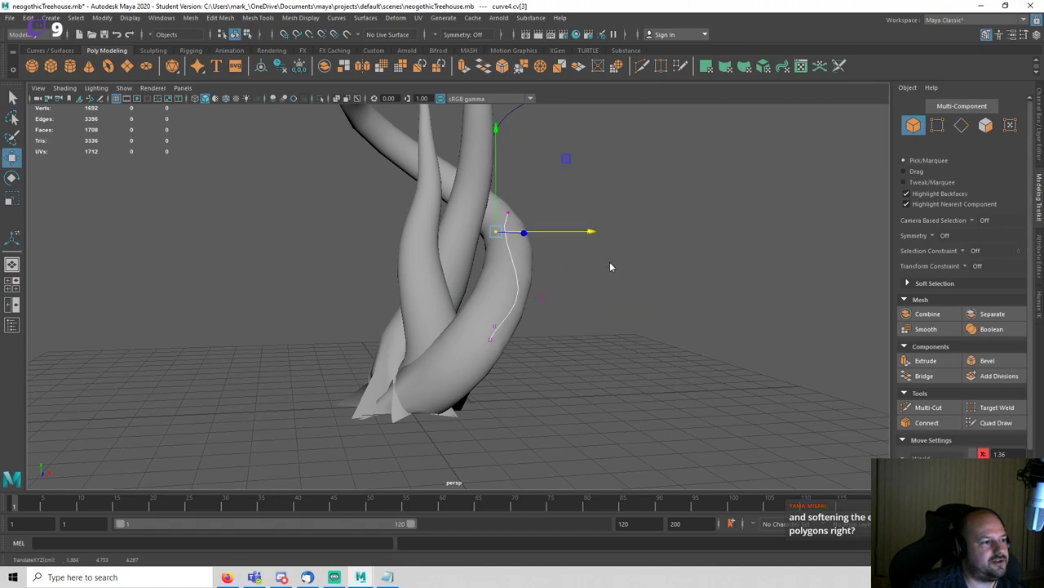
right_click_drag(611, 266, 699, 192)
left_click(698, 192)
Step: Try to extrude the trunk's current face selection along the reshaped curve
left_click_drag(698, 191, 593, 331, "alt")
middle_click_drag(592, 332, 564, 265, "alt")
scroll(563, 266, "up", 5)
left_click(468, 235)
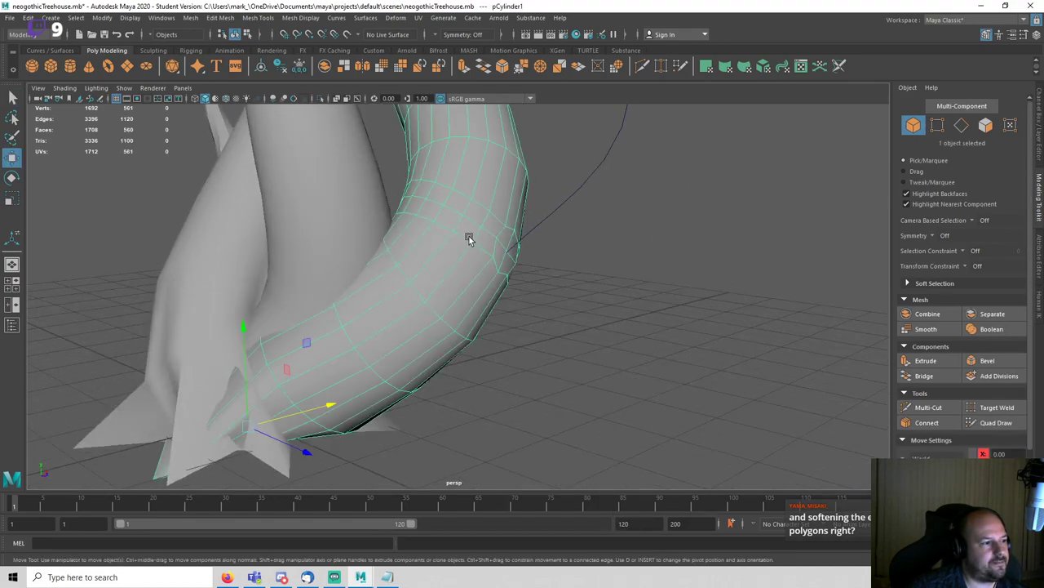
right_click_drag(468, 235, 472, 266)
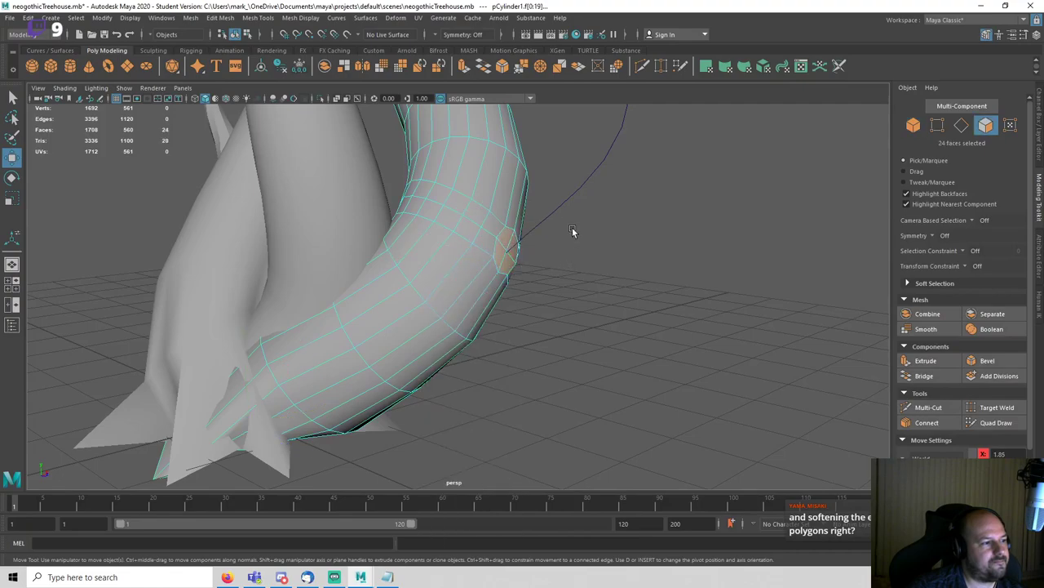
left_click(925, 360)
left_click_drag(527, 295, 563, 300, "alt")
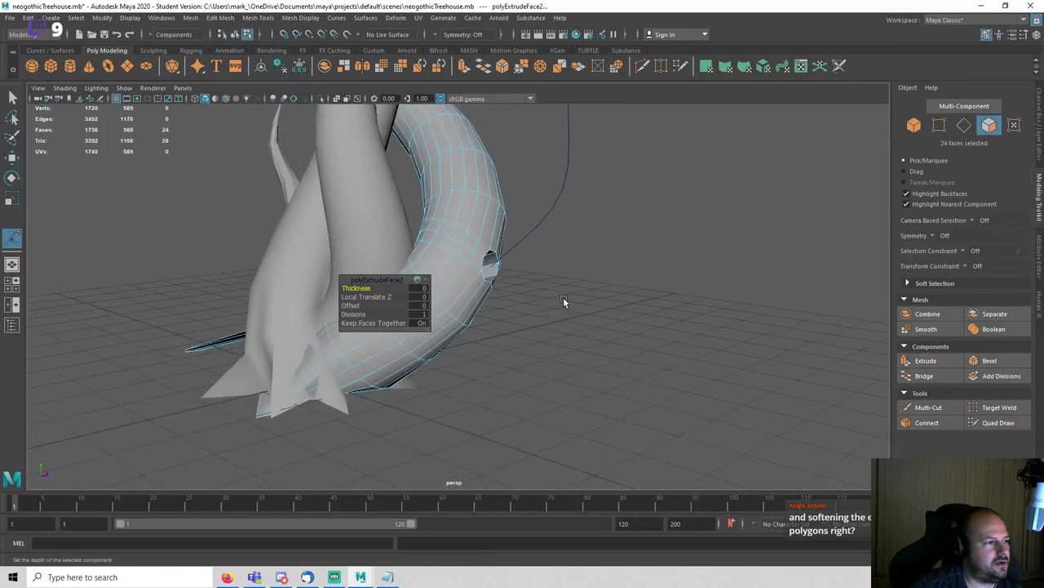
key("ctrl+z")
key("ctrl+z")
key("ctrl+z")
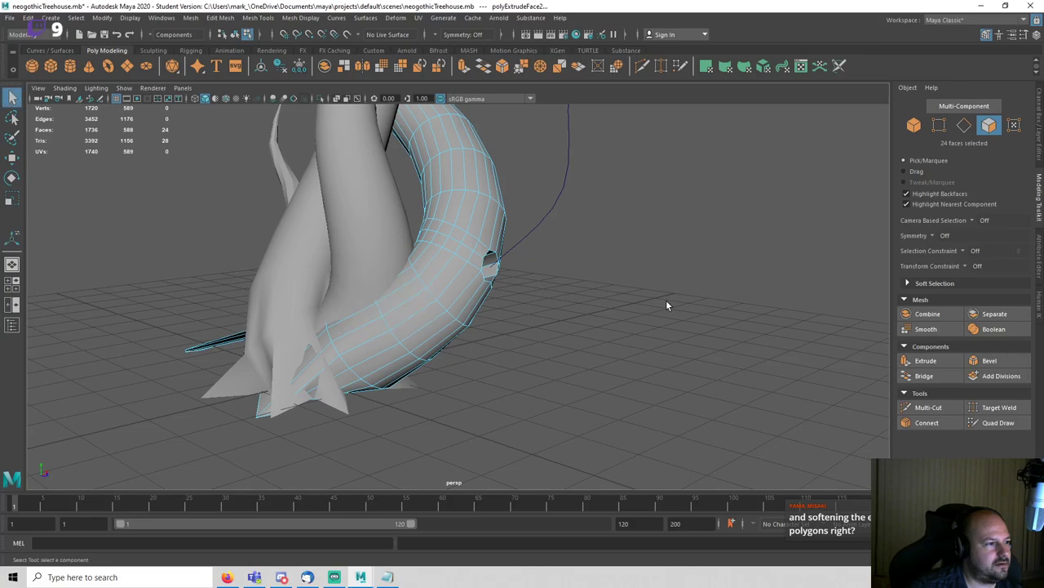
Step: Reselect the circularized faces where the curve meets the trunk
left_click_drag(569, 274, 505, 224, "alt")
right_click_drag(487, 194, 488, 224)
scroll(583, 261, "up", 3)
left_click_drag(583, 262, 525, 288, "alt")
scroll(527, 265, "up", 4)
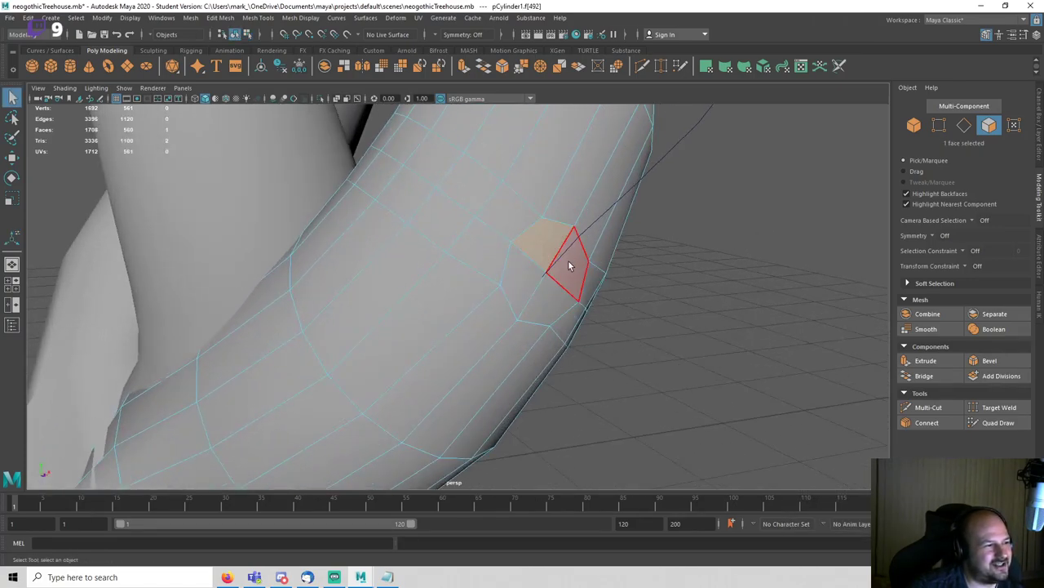
left_click(555, 296, "shift")
left_click(522, 279, "shift")
Step: Try to extrude the five selected faces along the curve with 4 divisions
scroll(613, 285, "down", 4)
left_click_drag(614, 284, 617, 205, "alt")
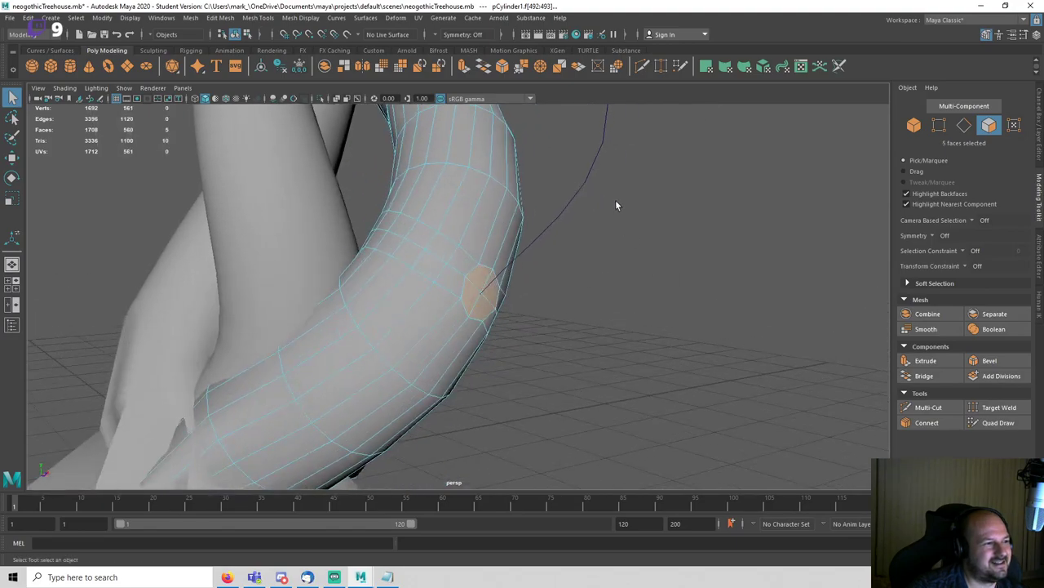
left_click(925, 360)
left_click_drag(710, 322, 508, 314, "alt")
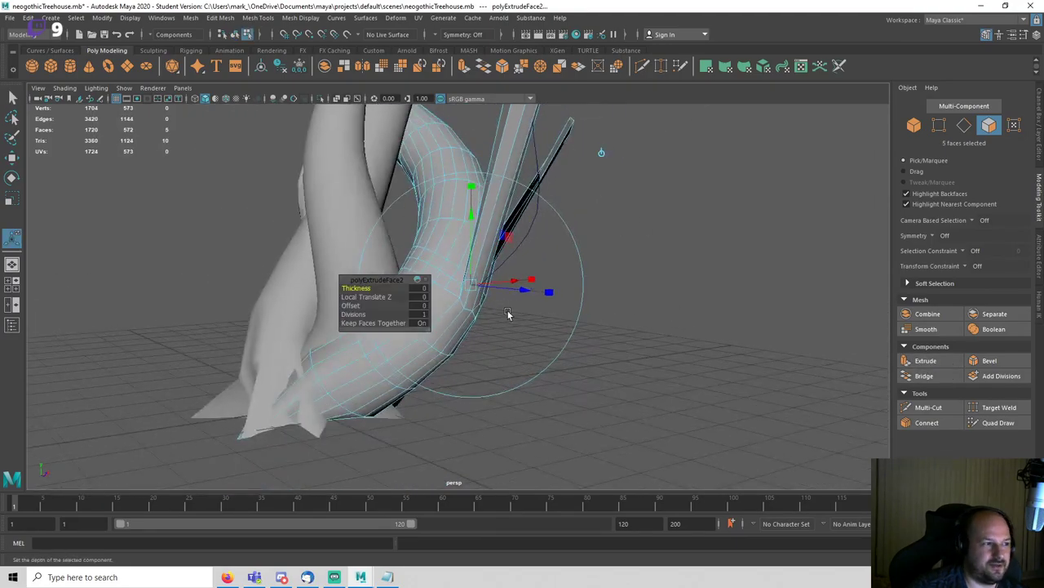
left_click_drag(352, 314, 364, 315)
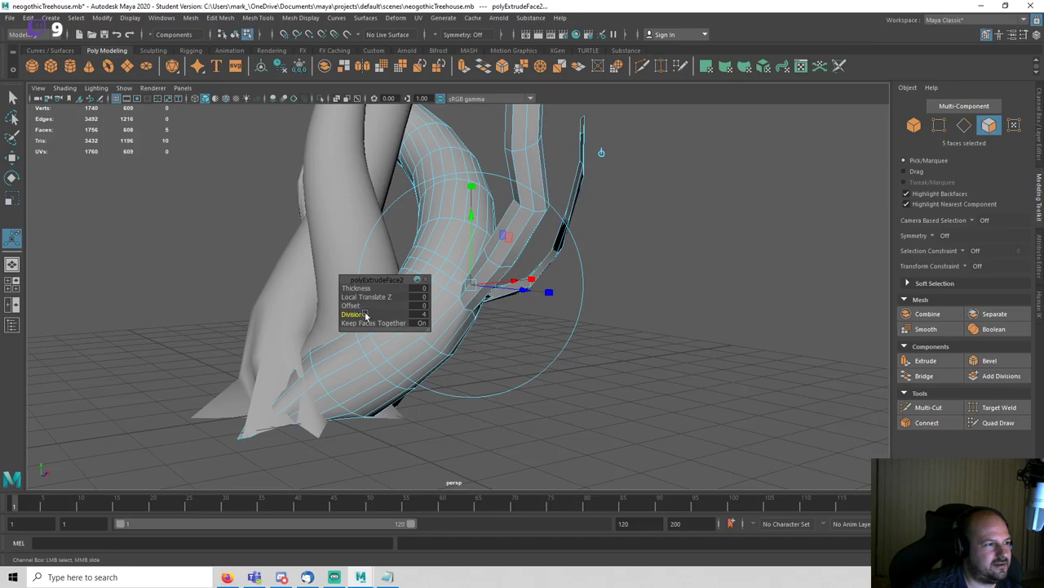
left_click_drag(729, 295, 585, 275, "alt")
key("ctrl+z")
key("ctrl+z")
key("ctrl+z")
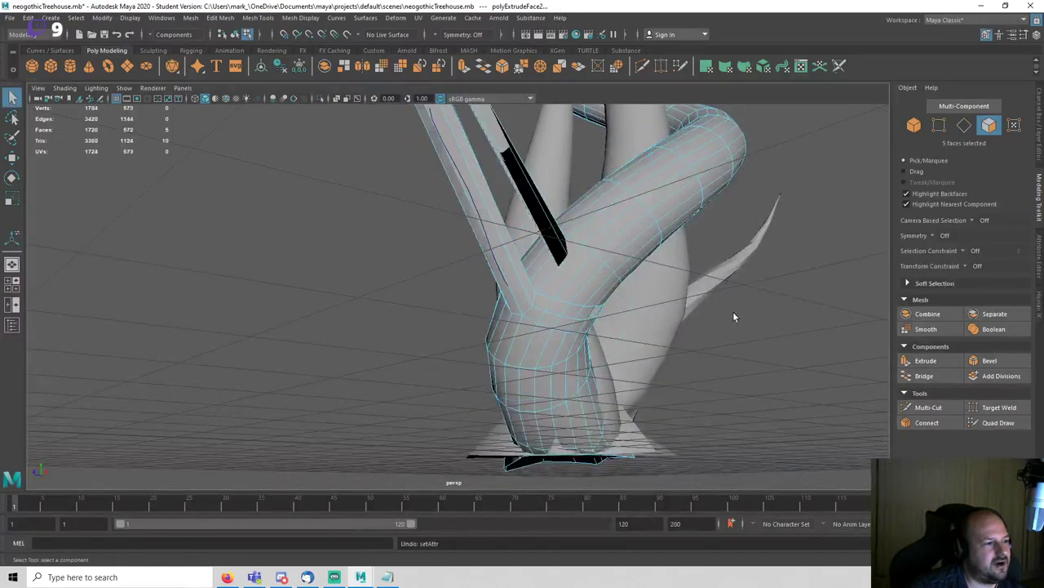
Step: Extrude the four circularized faces along the curve with 5 divisions and a taper of 0
left_click_drag(417, 363, 575, 358, "alt")
left_click(925, 360)
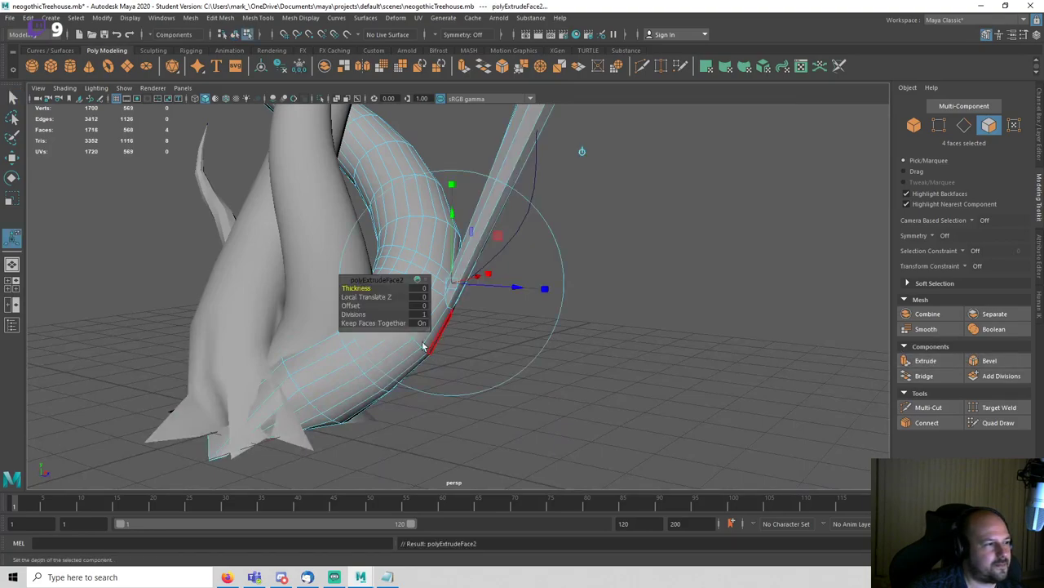
left_click_drag(357, 313, 381, 310)
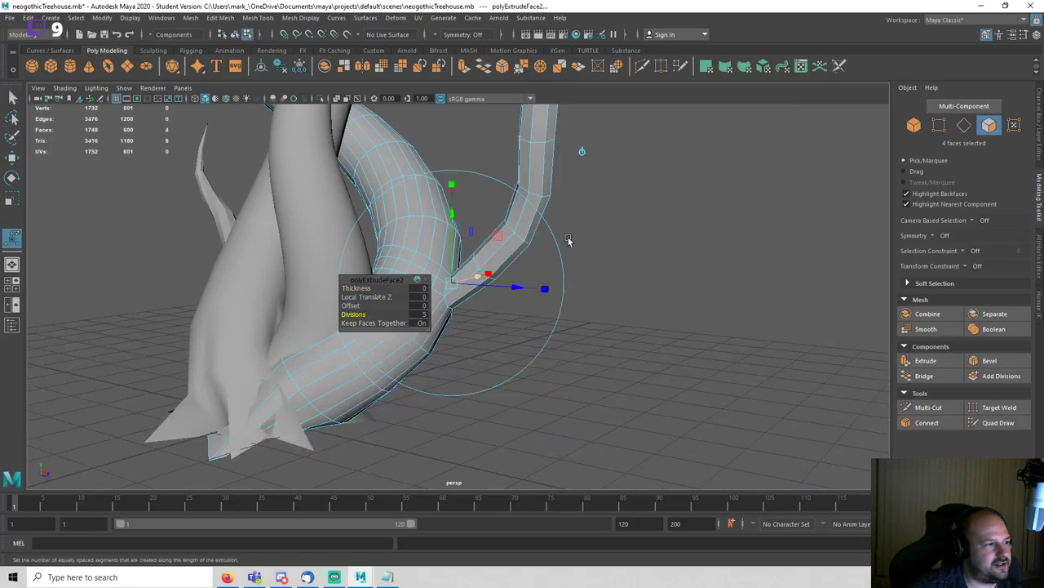
left_click(1038, 130)
scroll(963, 269, "down", 6)
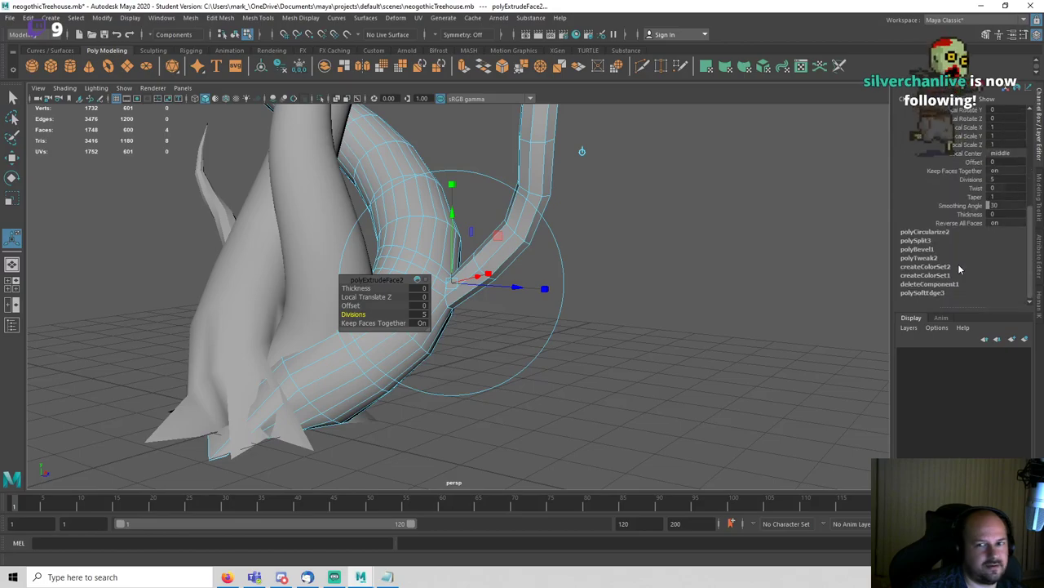
left_click(971, 196)
middle_click_drag(735, 251, 670, 305)
Step: Set the branch extrusion's twist to about 92.8, return to object mode and deselect the trunk
left_click(975, 189)
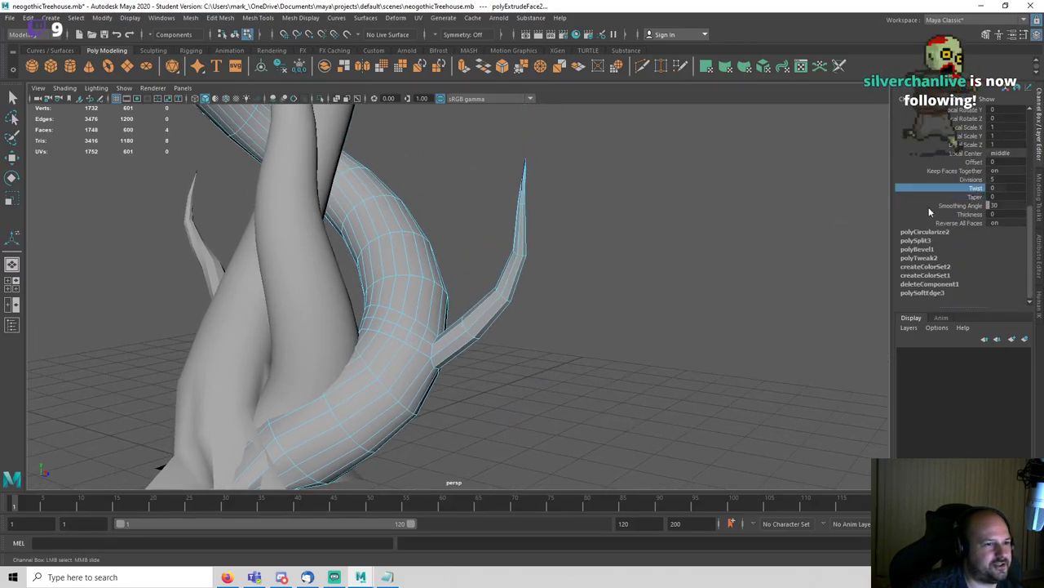
middle_click_drag(624, 236, 646, 237)
key("q")
right_click_drag(517, 228, 625, 173)
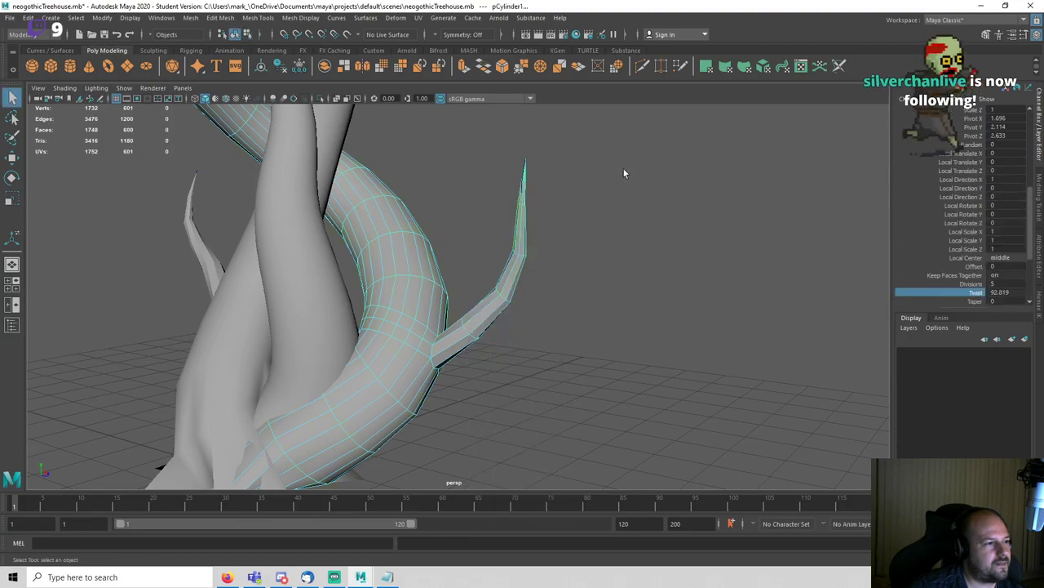
left_click(623, 173)
Step: Frame the whole tree and save the scene over the existing file
key("f")
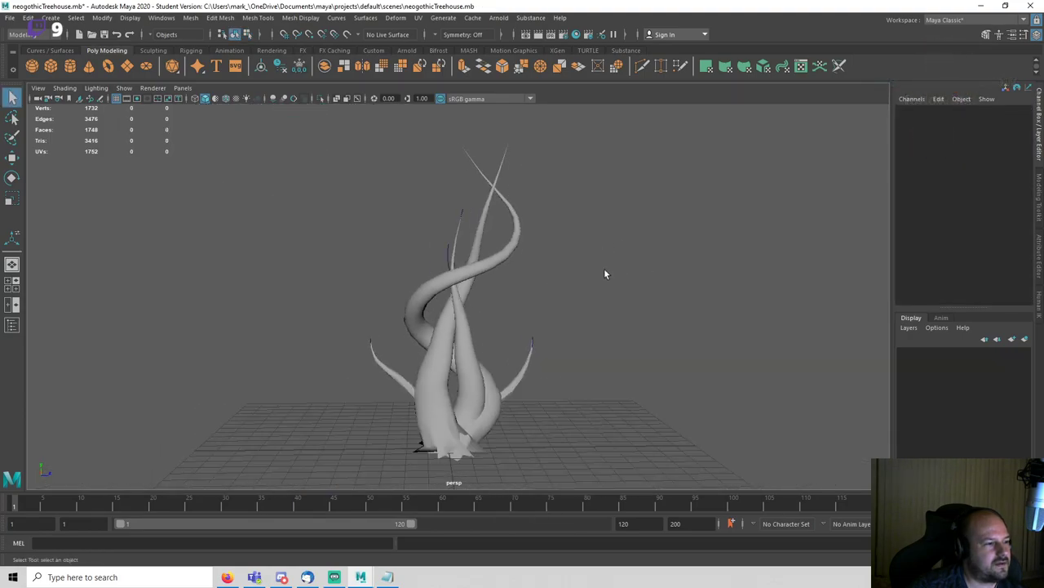
key("ctrl+s")
key("Return")
Step: Select the central trunk and delete its construction history
middle_click_drag(571, 319, 562, 245, "alt")
scroll(562, 245, "up", 5)
mouse_move(562, 245)
left_mouse_down("alt")
mouse_move(438, 237)
mouse_move(560, 234)
left_mouse_up("alt")
scroll(442, 214, "down", 5)
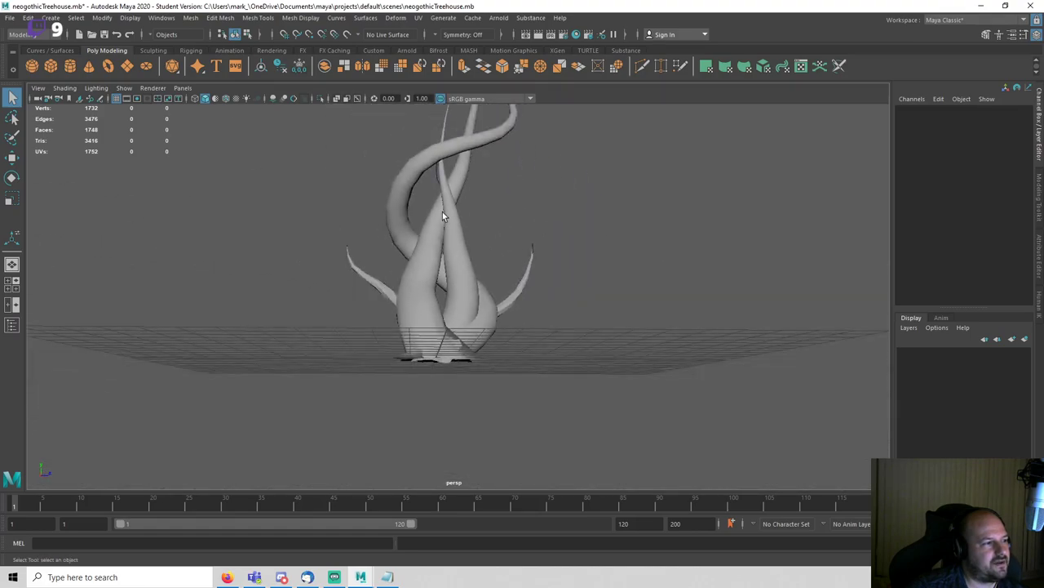
left_click_drag(443, 212, 497, 246, "alt")
left_click(466, 220)
key("alt+shift+d")
Step: Select the branch curve on the next trunk and rotate it about its base to redirect it
scroll(482, 292, "up", 8)
left_click_drag(482, 292, 356, 285, "alt")
middle_click_drag(357, 285, 502, 286, "alt")
left_click(364, 220)
left_click_drag(364, 220, 348, 248, "alt")
key("e")
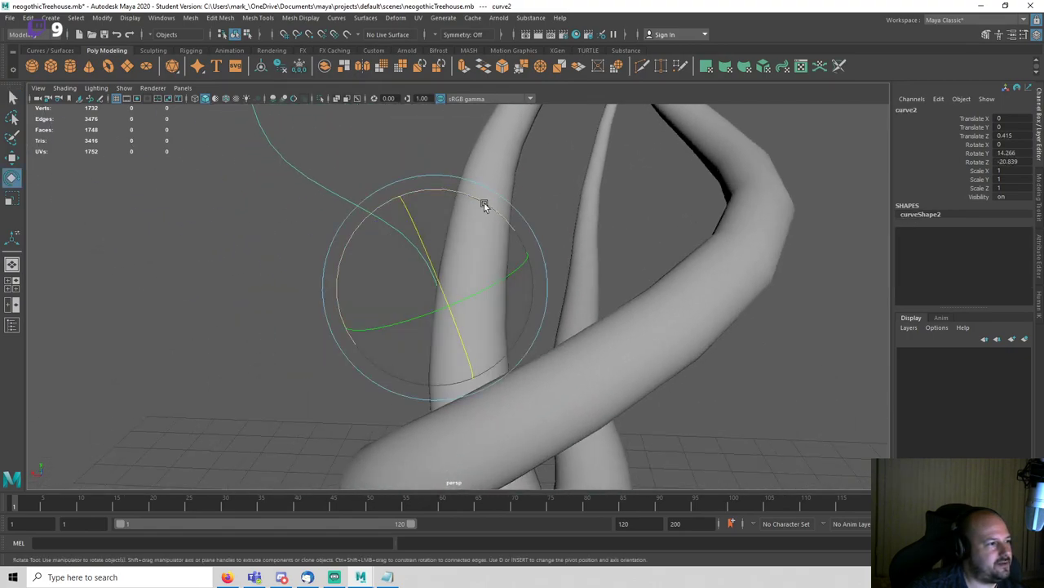
left_click_drag(481, 199, 494, 270)
Step: Insert an edge loop around the second trunk near the base of its branch curve with Connect
left_click(394, 216)
left_click(442, 285)
right_click_drag(493, 271, 491, 205)
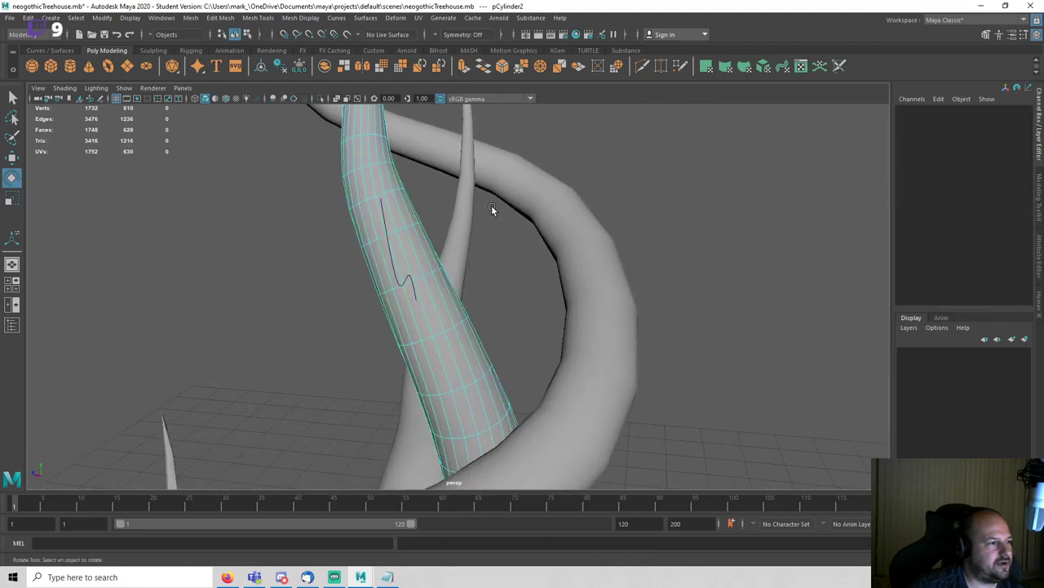
left_click(451, 303)
left_click(985, 35)
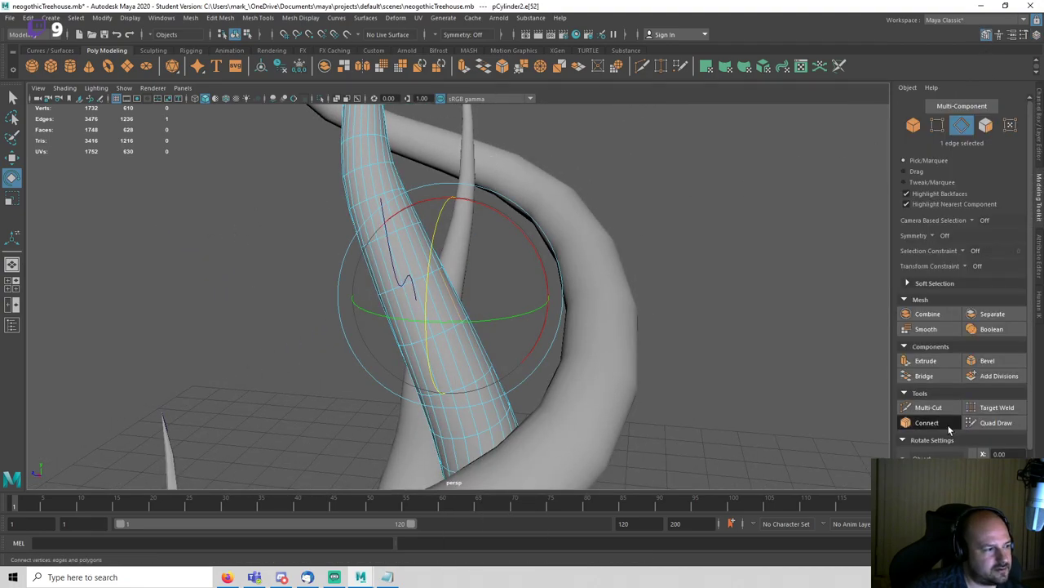
left_click(947, 423)
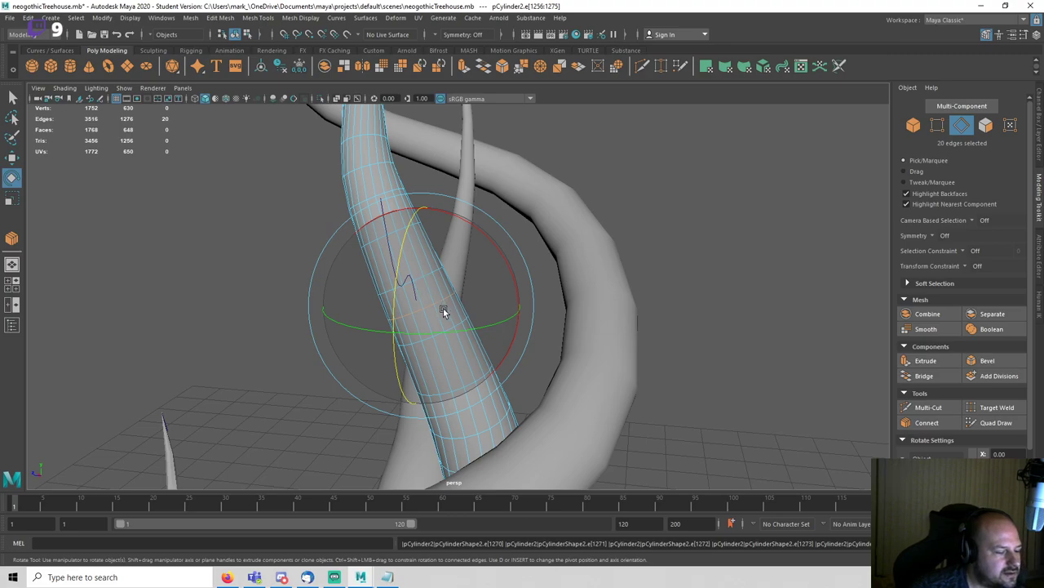
Step: Connect one of the neighbouring lengthwise edges to insert another edge loop around the second trunk
key("q")
left_click(455, 307)
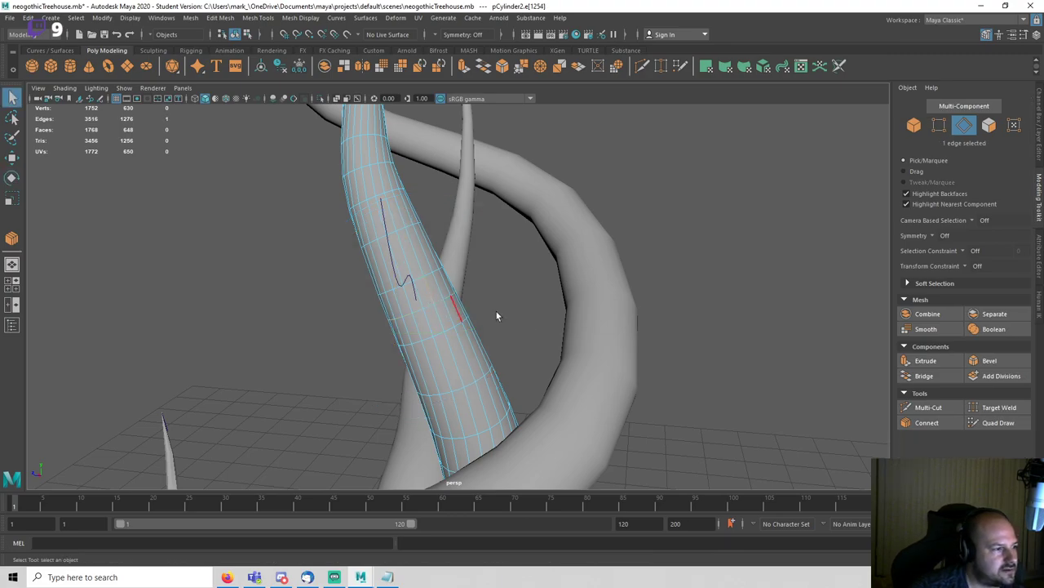
left_click(959, 424)
scroll(445, 281, "up", 5)
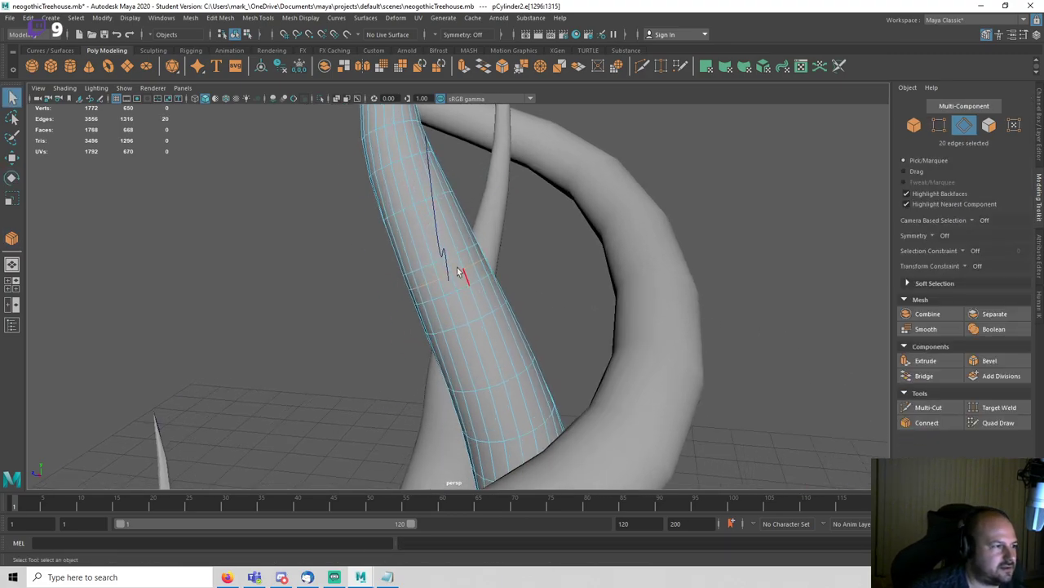
Step: Select the four faces around the curve's base on the second trunk and circularize them
key("F11")
left_click(433, 261)
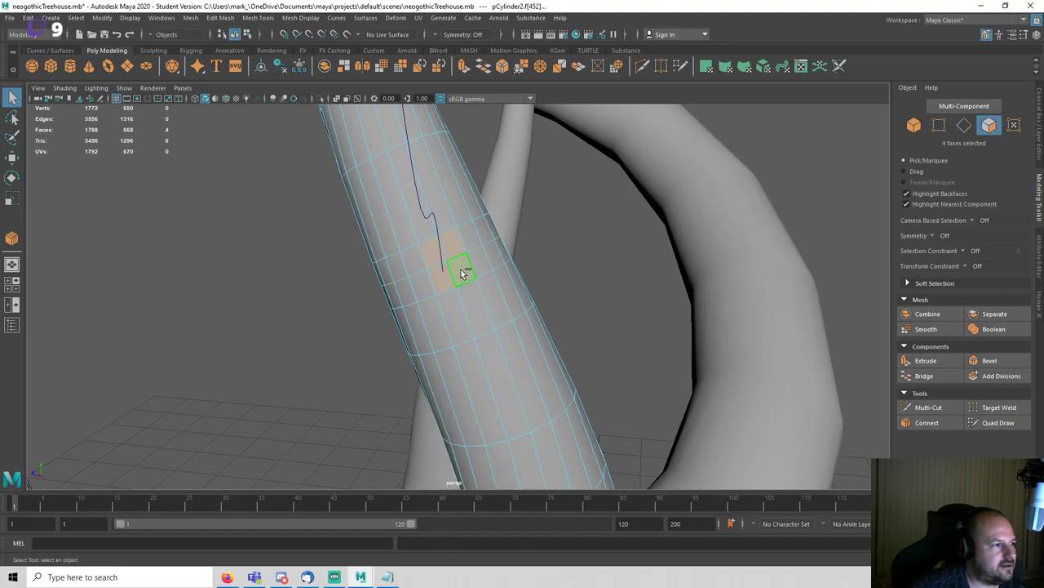
left_click(258, 18)
left_click(249, 78)
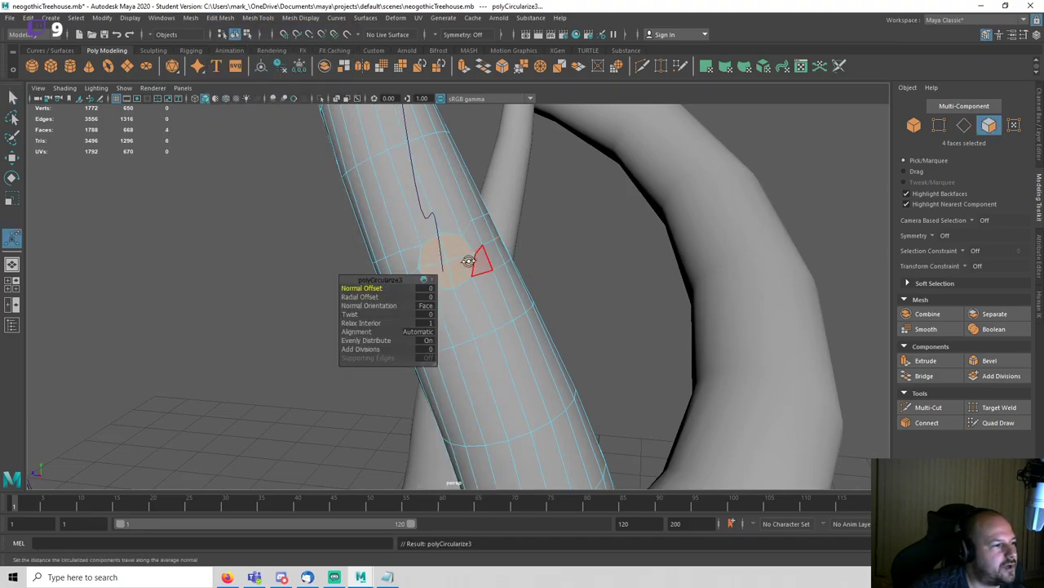
Step: Extrude the four circularized faces on the second trunk along the branch curve with 6 divisions
left_click_drag(442, 256, 359, 240, "alt")
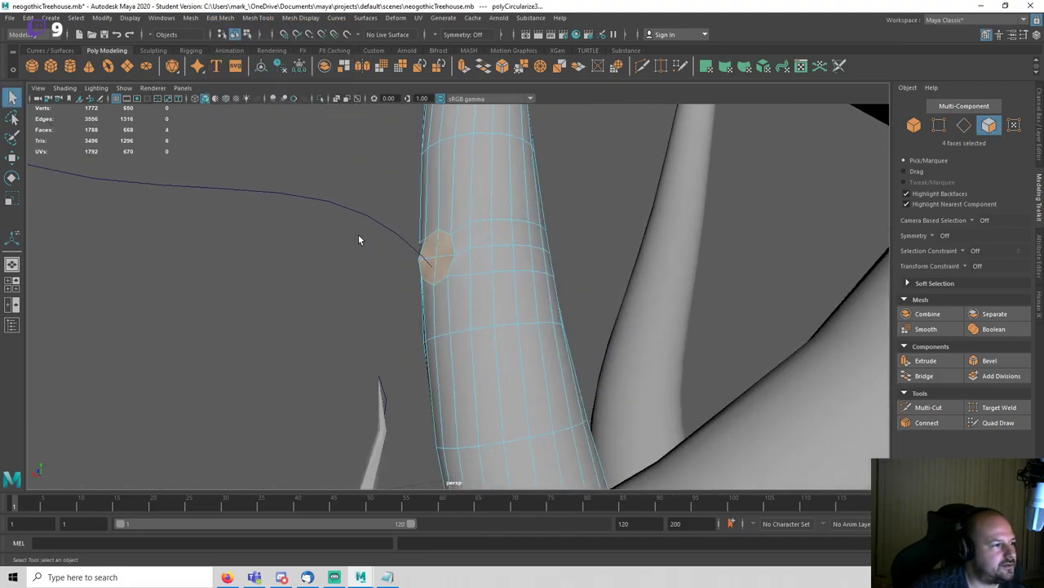
left_click(935, 361)
scroll(499, 267, "down", 4)
left_click_drag(349, 314, 378, 313)
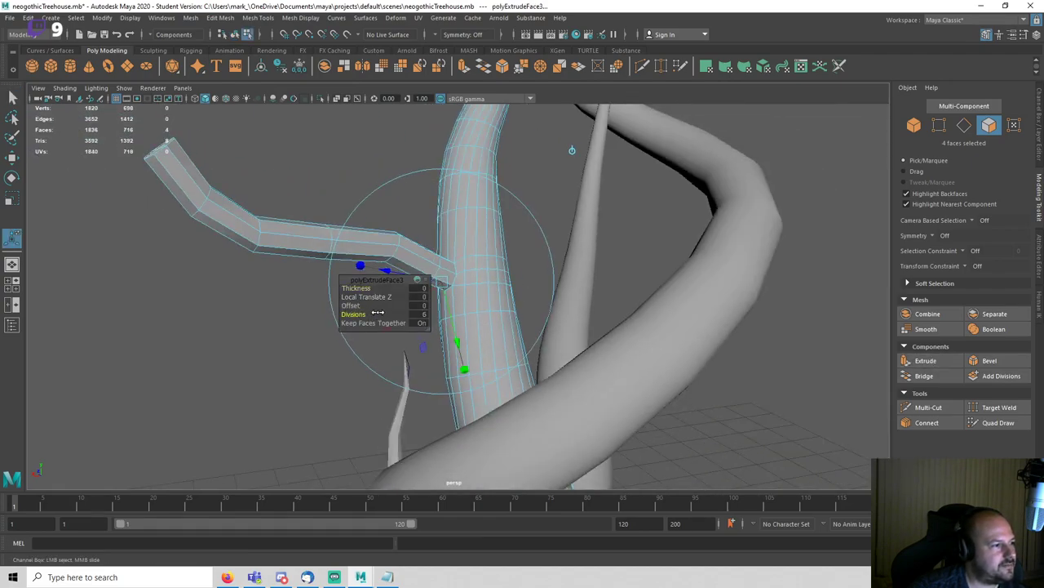
Step: Set the Taper of the second trunk's new branch extrusion to 0 so it narrows to a point
left_click(1041, 125)
scroll(971, 262, "down", 3)
left_click(975, 241)
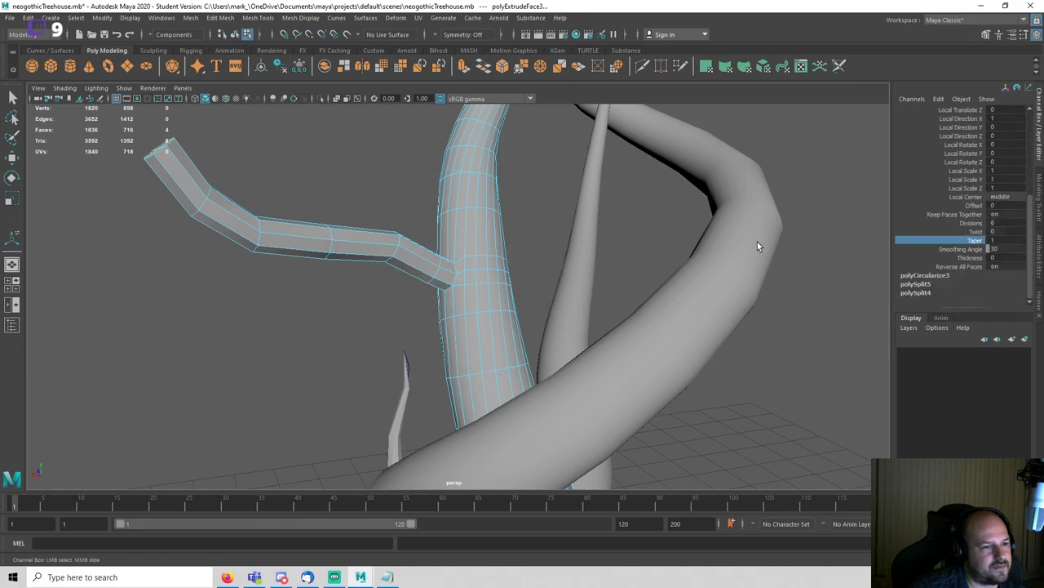
middle_click_drag(758, 241, 611, 244)
left_click_drag(611, 244, 436, 250, "alt")
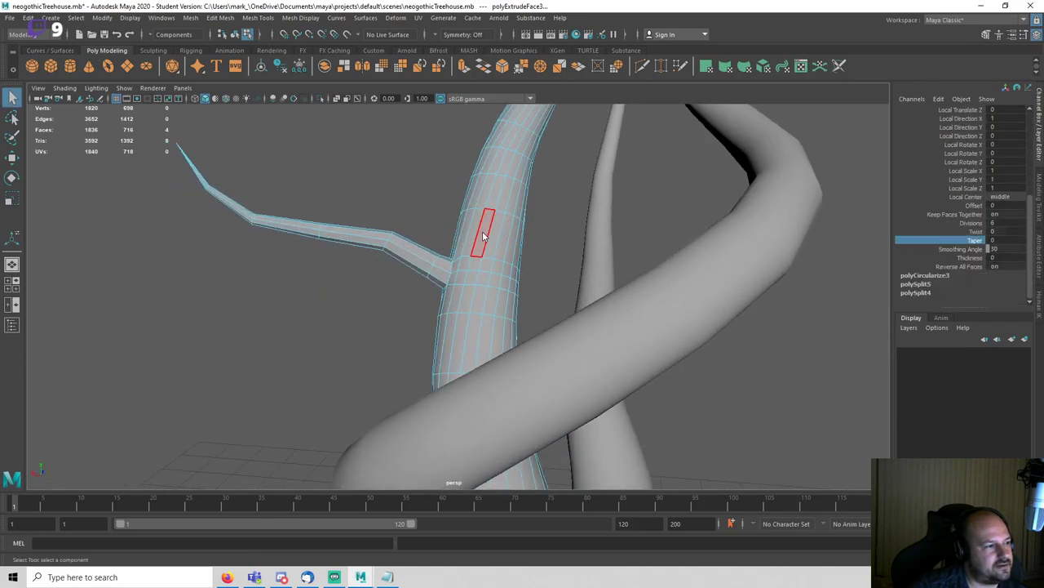
Step: Return the trunk to object mode, clear the selection and save the scene
right_click_drag(482, 247, 534, 220)
scroll(573, 252, "down", 7)
left_click(654, 325)
left_click_drag(654, 326, 537, 343, "alt")
key("ctrl+s")
key("Return")
scroll(596, 328, "down", 4)
scroll(536, 343, "up", 4)
Step: Switch to wireframe display and select the curve running inside the second trunk's lower branch
key("4")
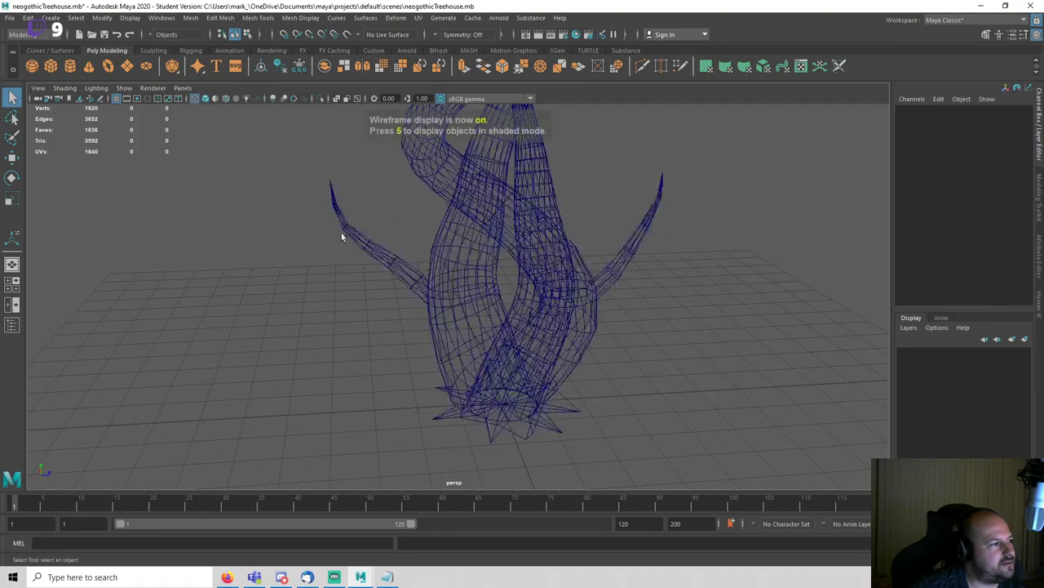
scroll(369, 272, "up", 3)
scroll(376, 274, "up", 1)
left_click(382, 276)
scroll(391, 278, "down", 3)
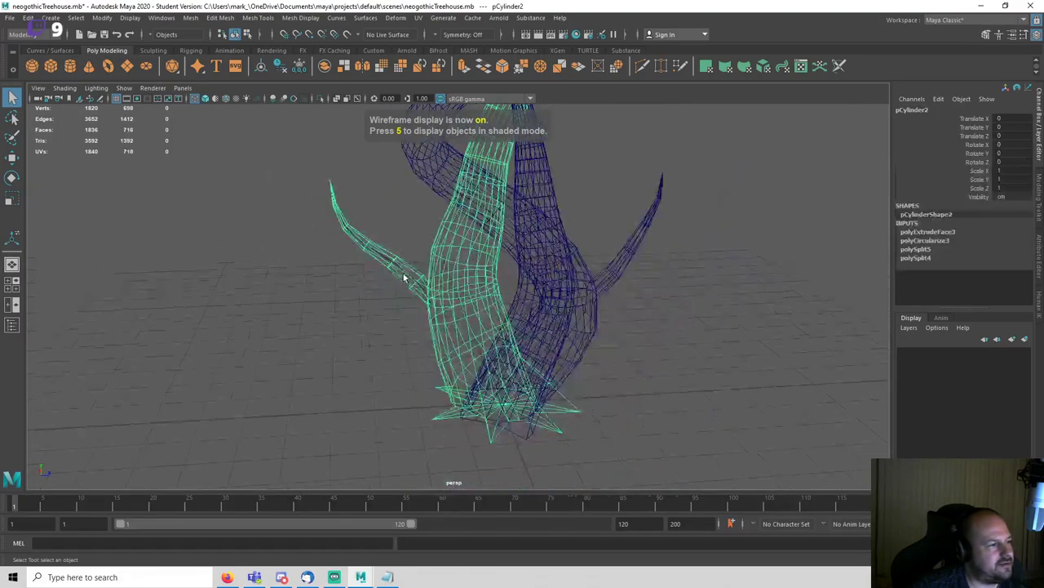
scroll(361, 269, "up", 5)
left_click(271, 324)
scroll(467, 286, "down", 3)
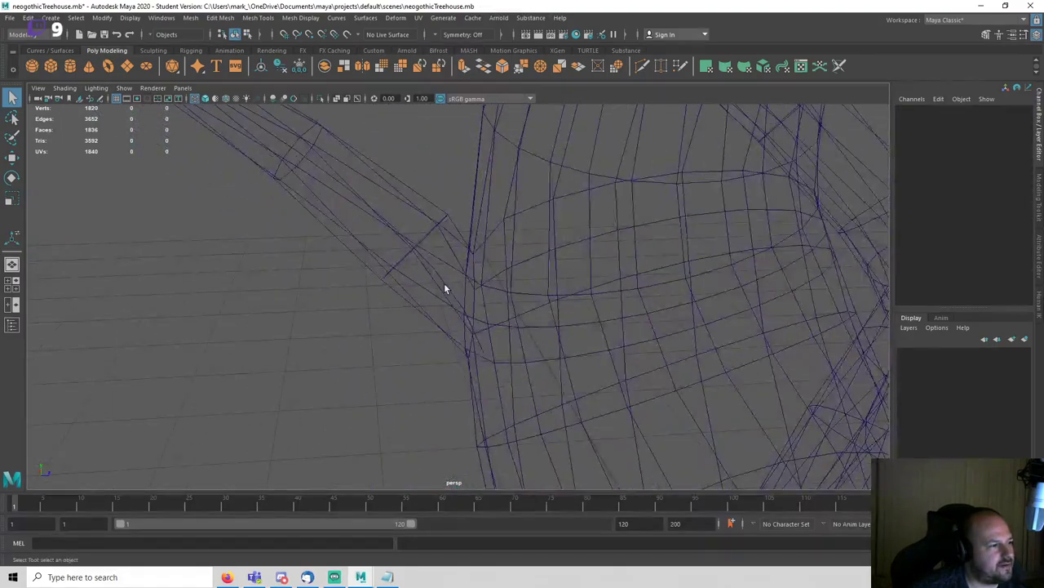
left_click(444, 283)
scroll(455, 290, "down", 4)
Step: Restore shaded display, duplicate the branch curve and move the copy higher up to another spot on the trunk
key("5")
key("w")
mouse_move(483, 306)
left_mouse_down("alt")
mouse_move(550, 299)
mouse_move(547, 289)
left_mouse_up("alt")
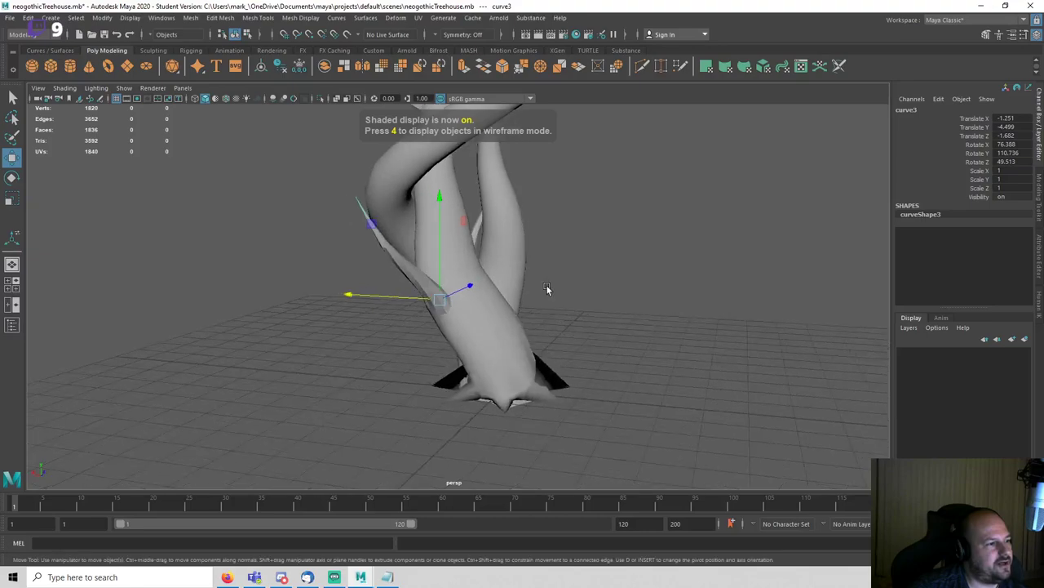
left_click_drag(372, 225, 416, 154)
middle_click_drag(537, 242, 478, 329, "alt")
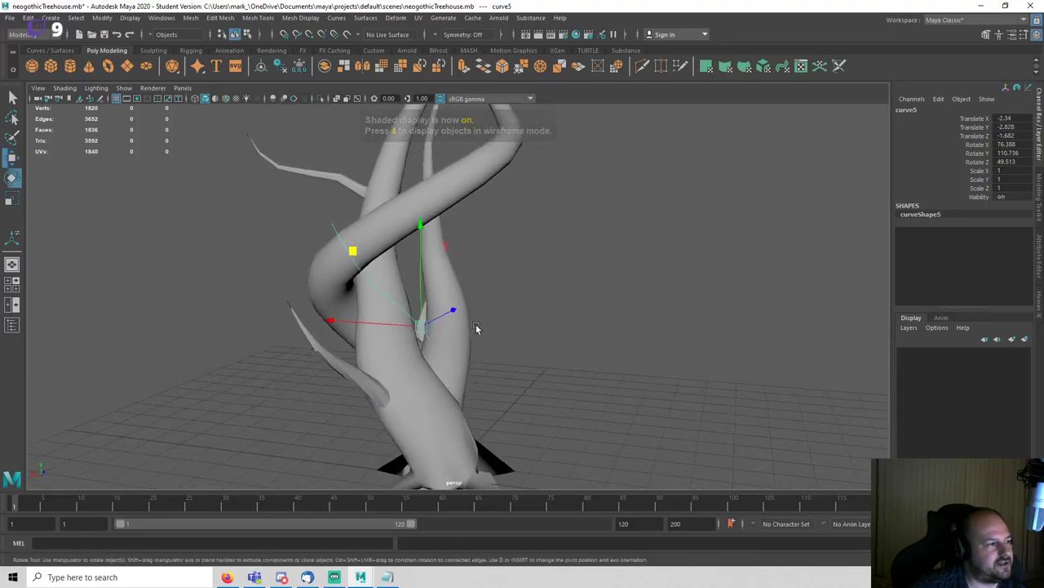
Step: Freeze the transformations of the duplicated curve
key("e")
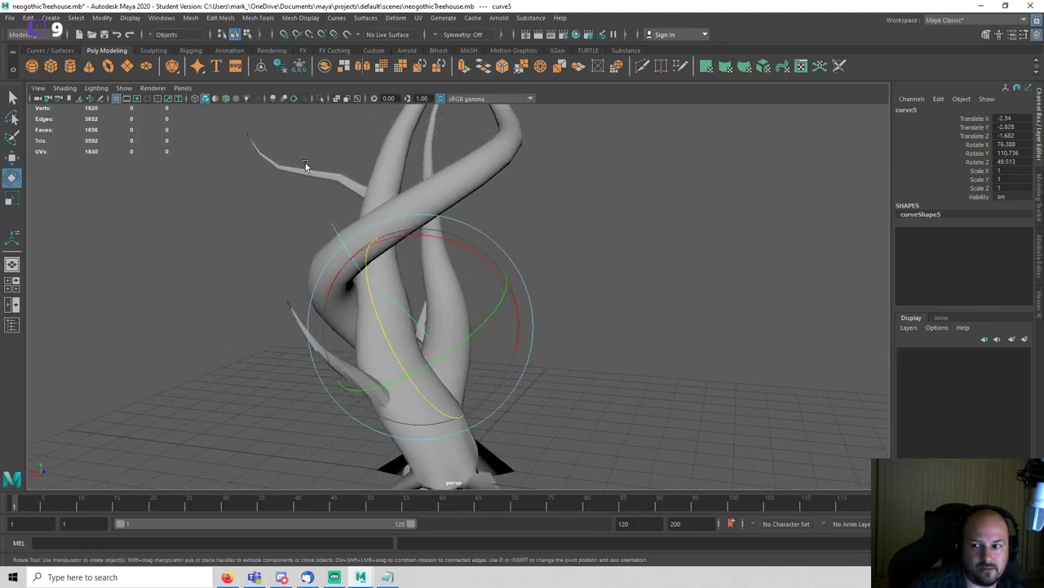
left_click(101, 17)
left_click(131, 65)
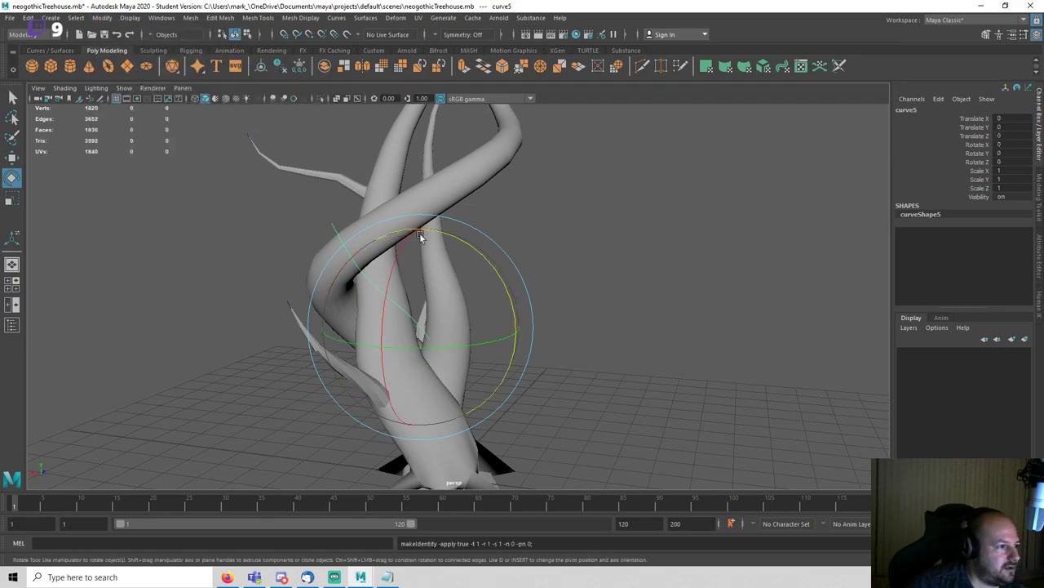
Step: Move the duplicated curve to about 0.68 in X and 1.09 in Z, and rotate it to point outward from the trunk
left_click_drag(419, 233, 560, 382, "alt")
key("w")
left_click_drag(479, 308, 567, 337)
scroll(492, 330, "up", 4)
left_click_drag(330, 351, 287, 347)
key("e")
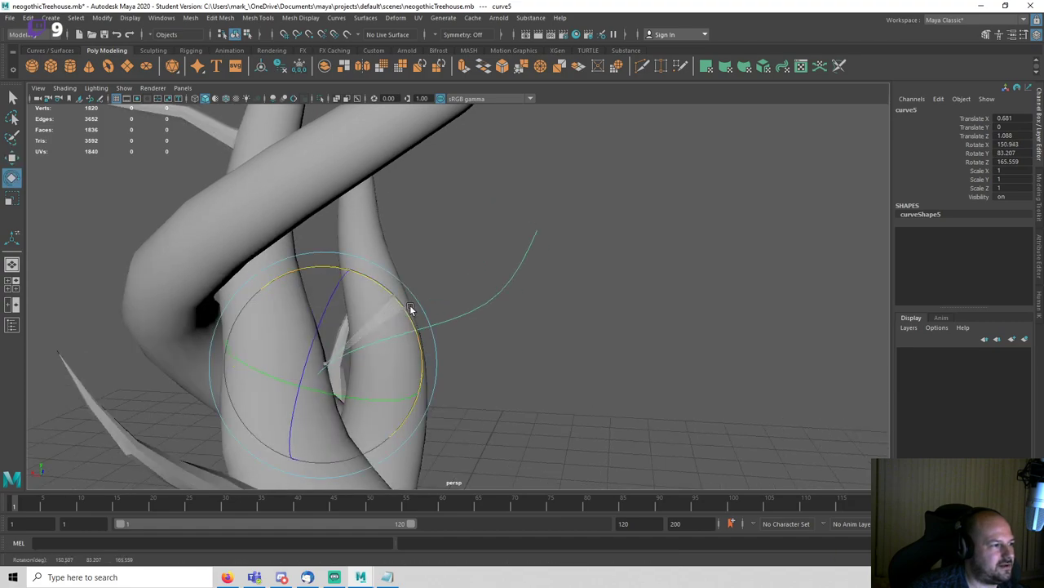
left_click_drag(411, 311, 466, 387)
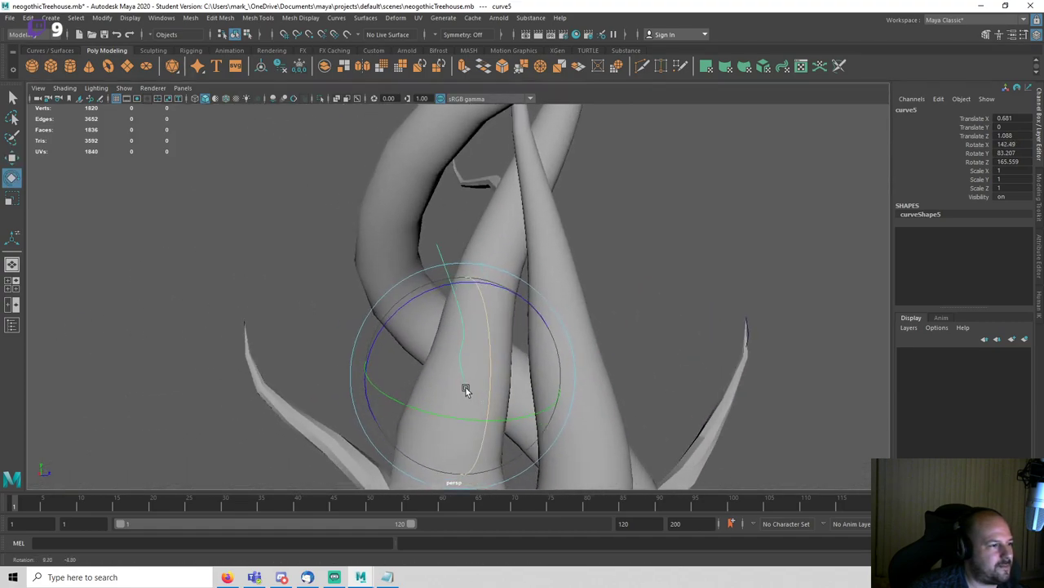
Step: Mirror the duplicated curve with a Scale X of -1 and rotate it to project outward from the trunk again
key("r")
left_click(1007, 170)
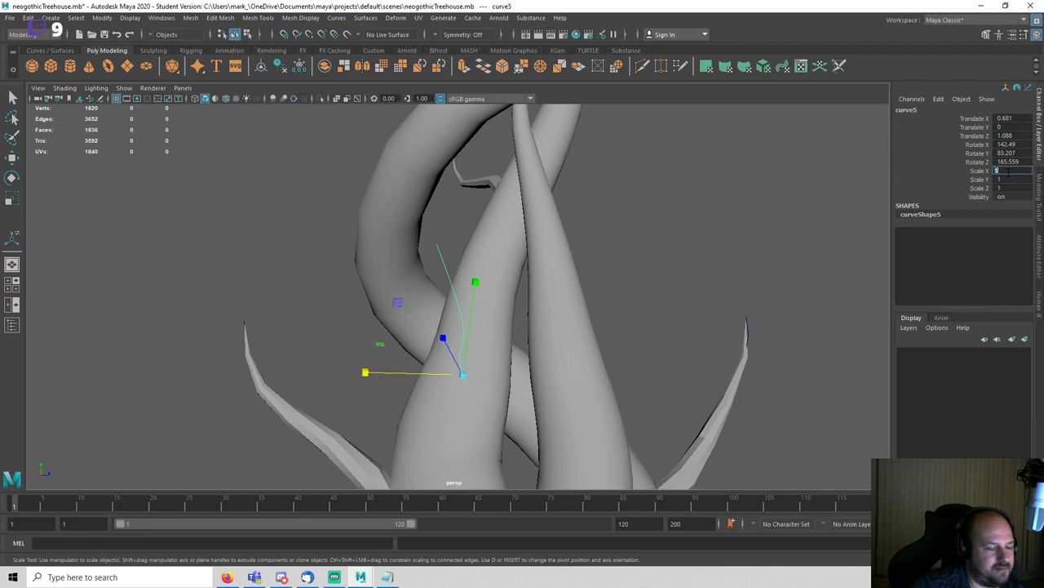
left_click_drag(682, 288, 634, 299, "alt")
key("e")
left_click_drag(503, 410, 482, 413)
scroll(494, 400, "down", 5)
left_click(639, 298)
left_click_drag(639, 298, 511, 327, "alt")
scroll(510, 327, "down", 4)
left_click(488, 289)
scroll(504, 312, "up", 5)
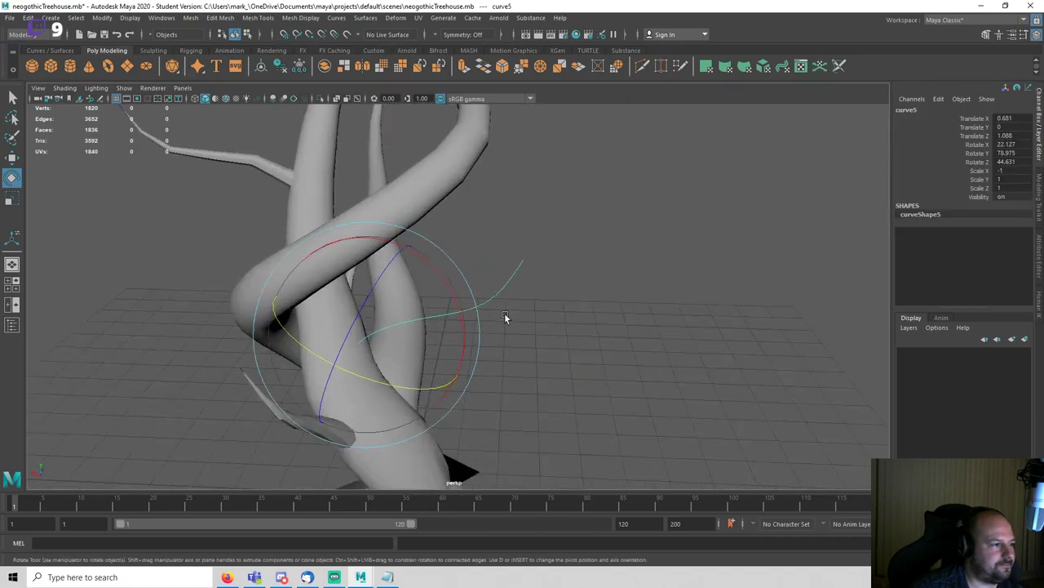
Step: Move the curve's outer control vertices up and inward to bend its tip, and return to object mode
key("q")
right_click_drag(525, 308, 482, 302)
left_click_drag(481, 299, 563, 269, "alt")
key("e")
key("w")
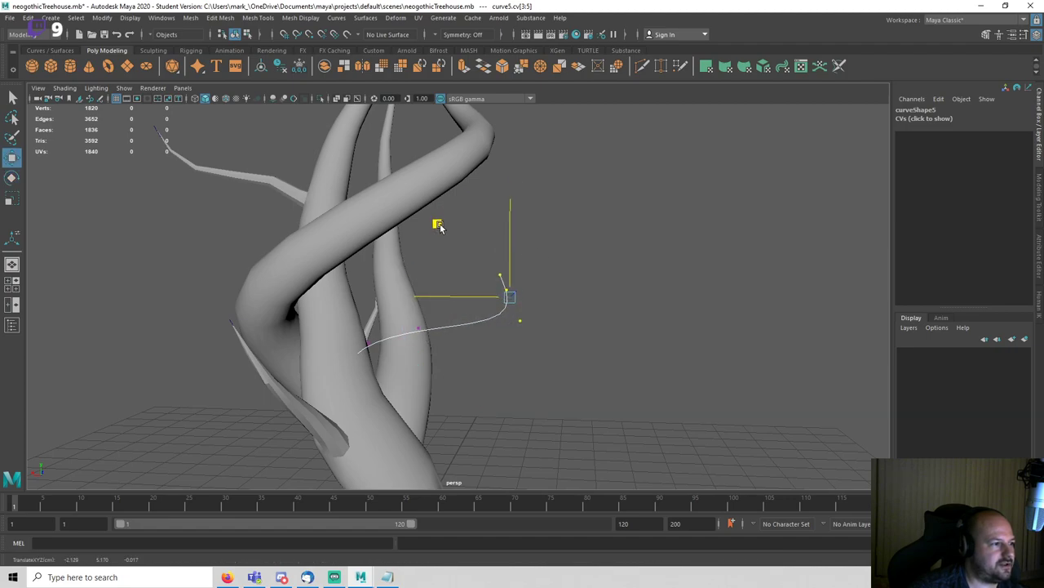
middle_click_drag(433, 224, 403, 171)
right_click_drag(524, 231, 639, 196)
scroll(639, 195, "down", 5)
left_click(568, 339)
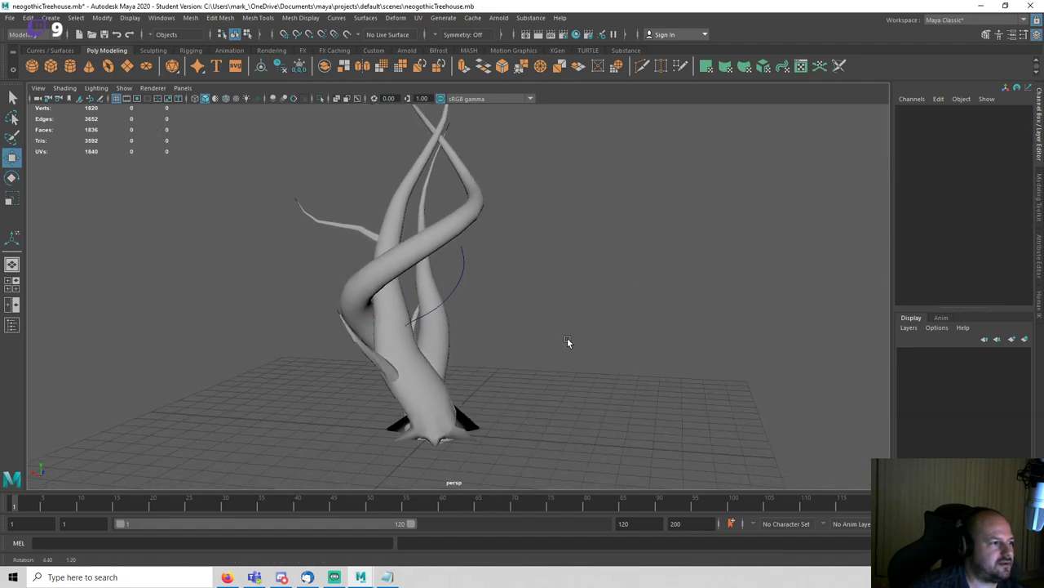
Step: Bevel the second trunk's edge loop at the base of the new curve with a Fraction of 0.7 and 2 segments
left_click_drag(566, 340, 482, 334, "alt")
scroll(515, 359, "up", 8)
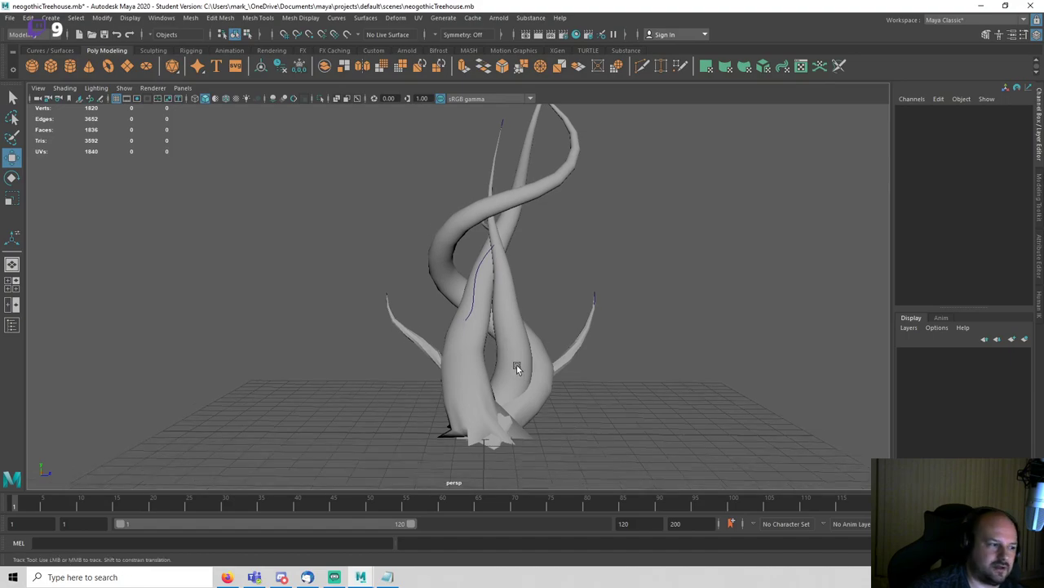
left_click(403, 281)
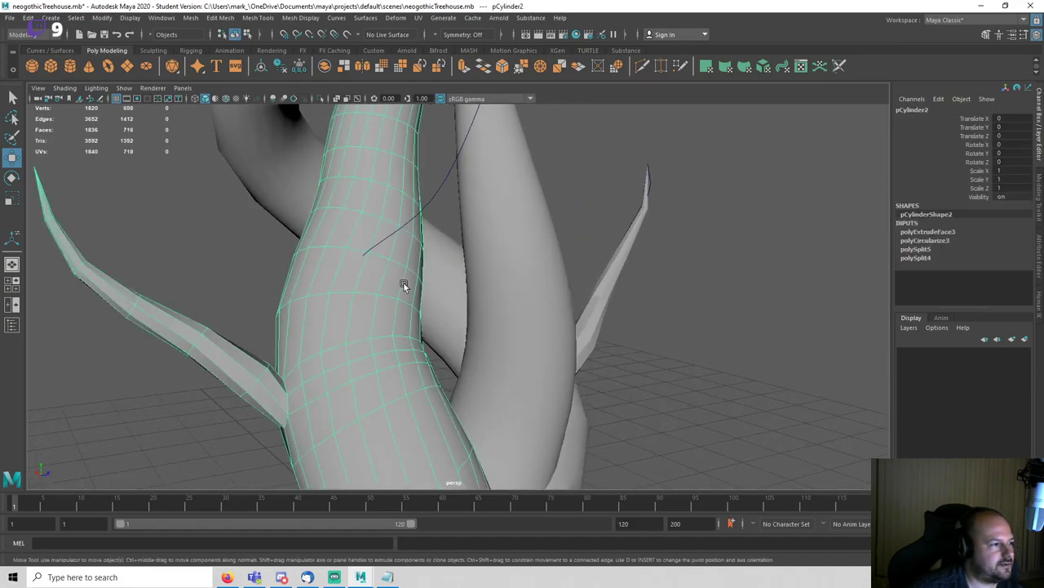
middle_click_drag(403, 282, 487, 332, "alt")
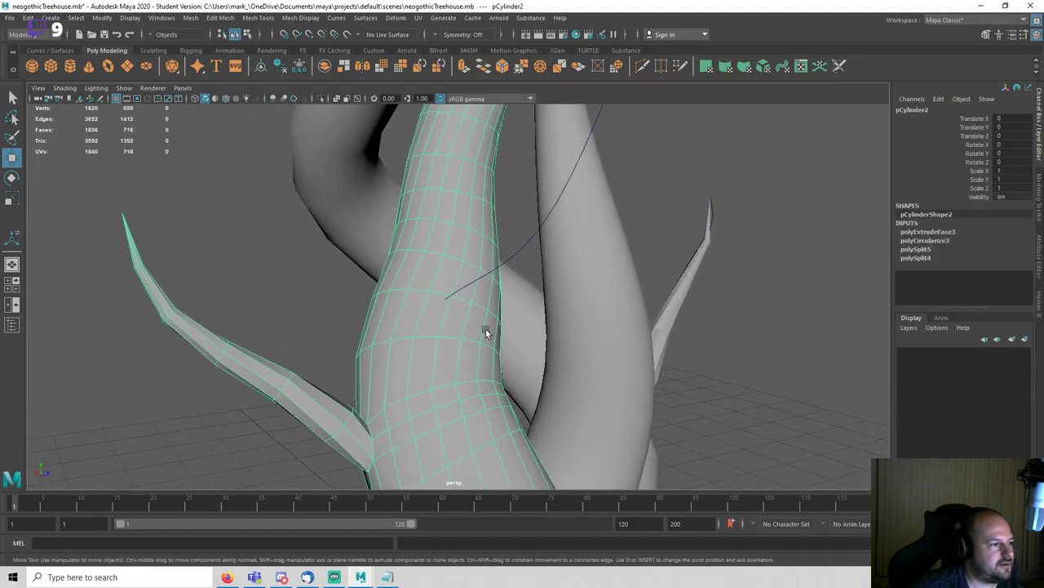
left_click_drag(487, 331, 456, 325, "alt")
scroll(456, 325, "up", 2)
right_click_drag(461, 275, 445, 209)
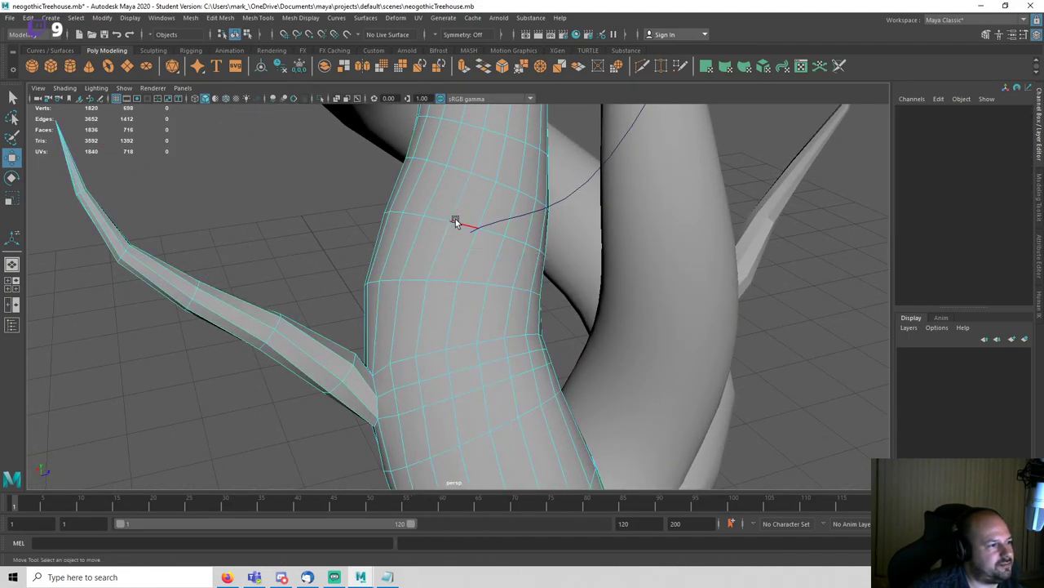
double_click(455, 221)
left_click(986, 35)
left_click(989, 359)
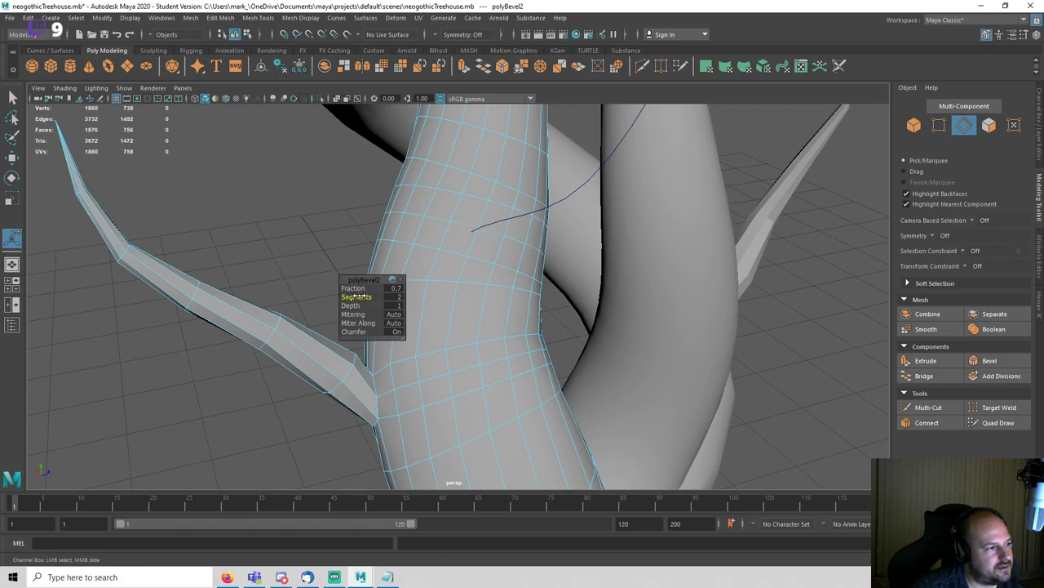
Step: Select the faces around the new curve's base on the second trunk and circularize them
key("q")
left_click(461, 209)
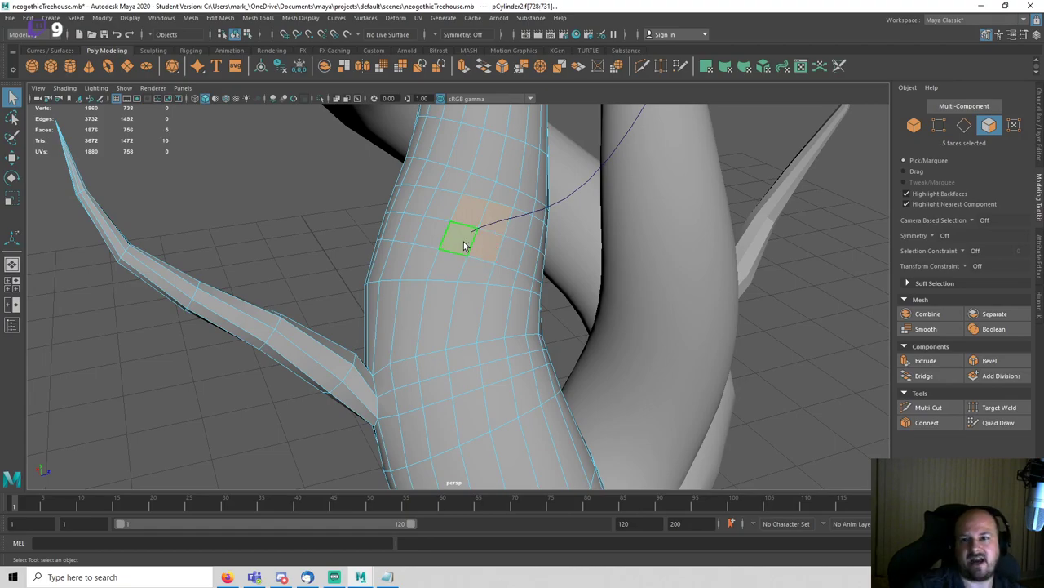
left_click(217, 21)
left_click(259, 83)
left_click_drag(406, 160, 606, 170, "alt")
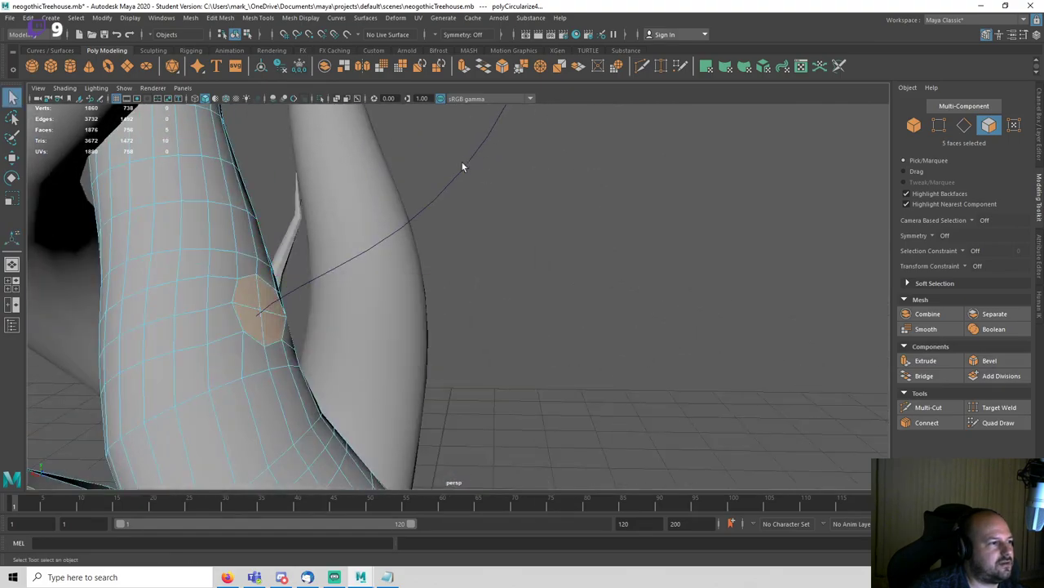
left_click(932, 362)
left_click_drag(618, 259, 379, 307, "alt")
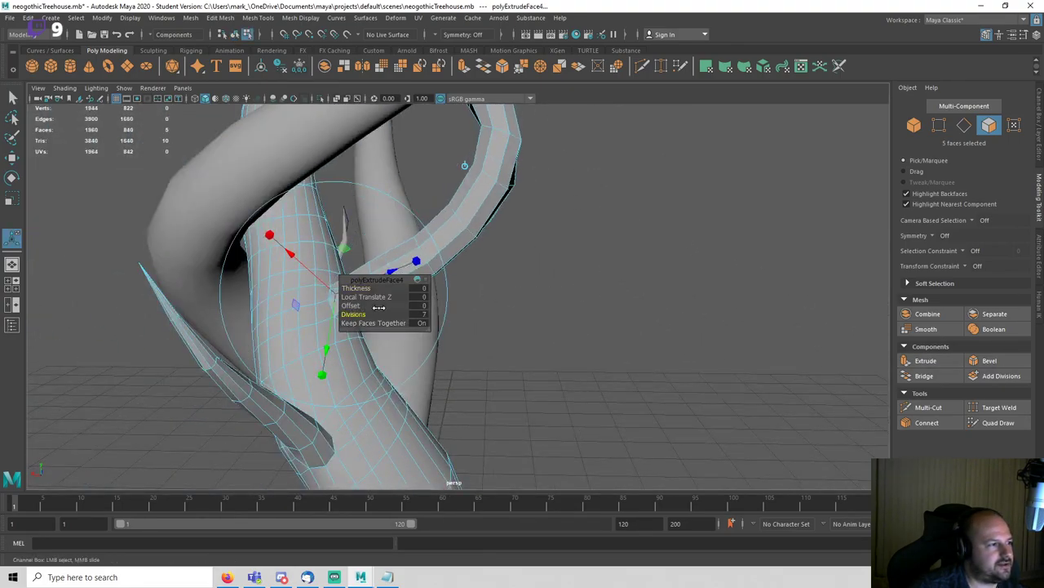
left_click_drag(515, 276, 420, 314, "alt")
key("q")
key("ctrl+z")
key("ctrl+z")
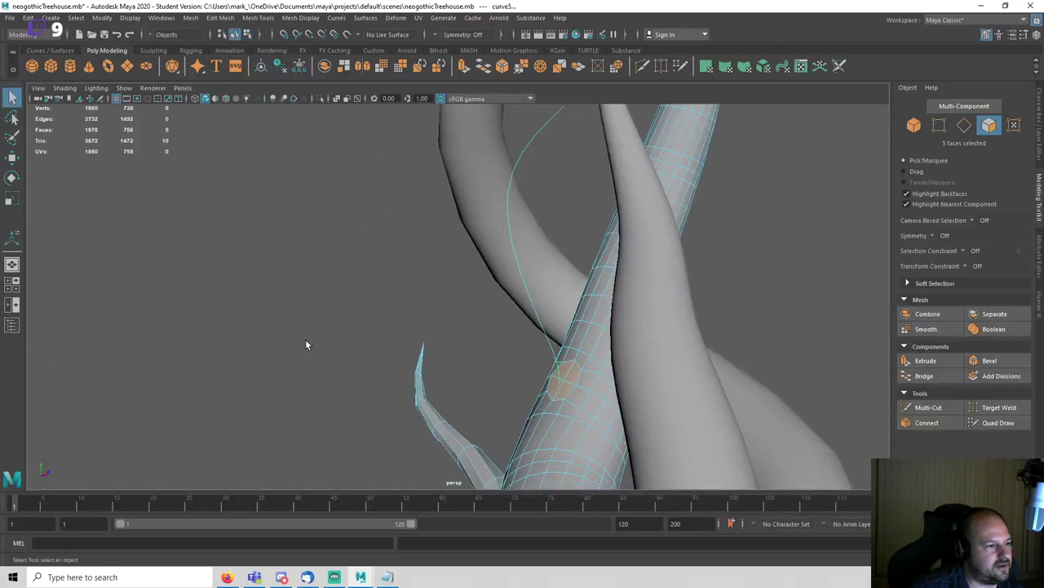
Step: Reduce the selection to four faces at the new curve's base and extrude them along the curve with 7 divisions
left_click(569, 382, "shift")
left_click_drag(570, 382, 531, 360, "alt")
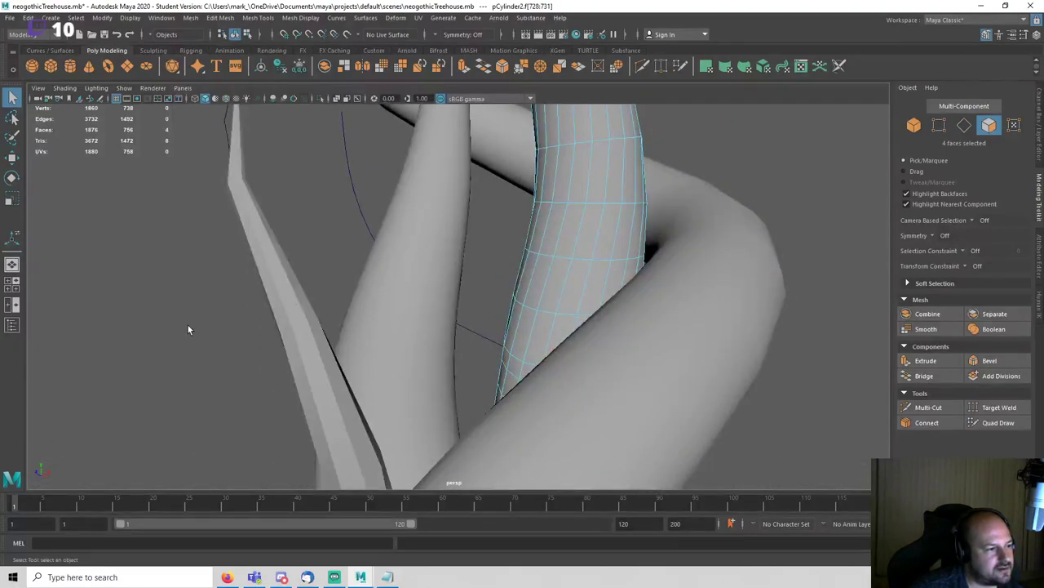
left_click_drag(191, 327, 593, 313, "alt")
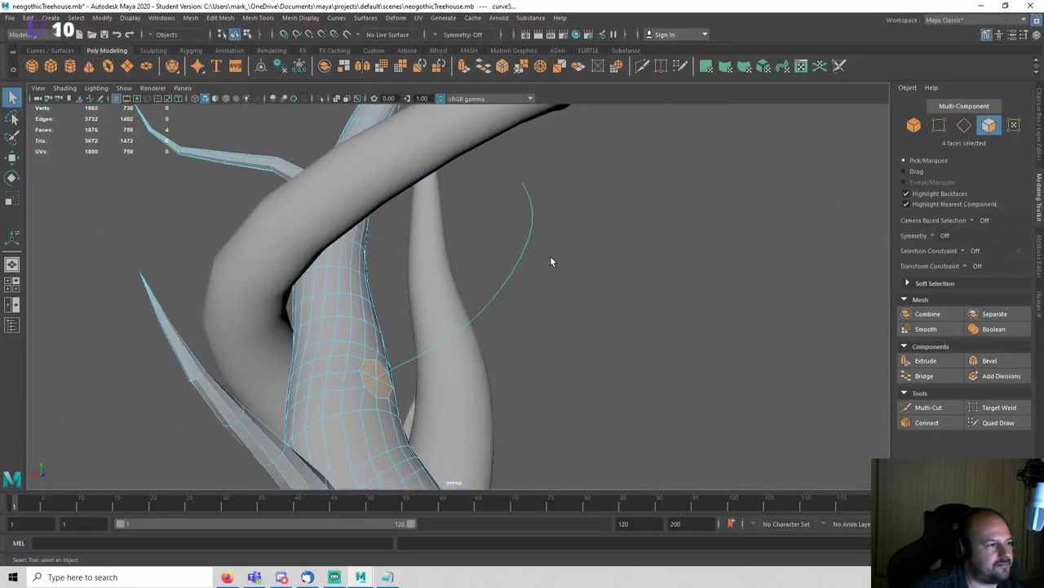
left_click(926, 361)
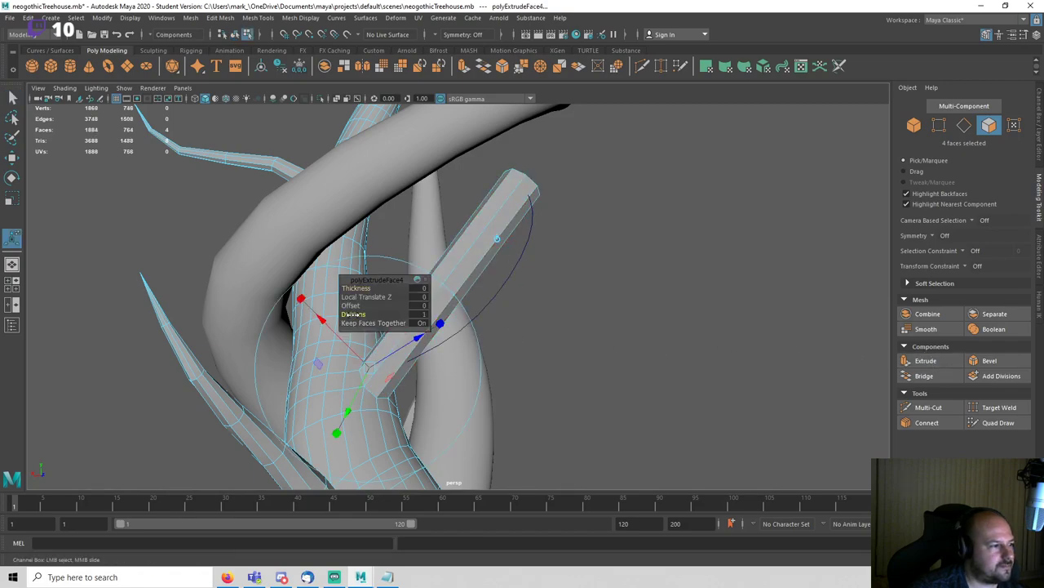
left_click_drag(353, 314, 385, 314)
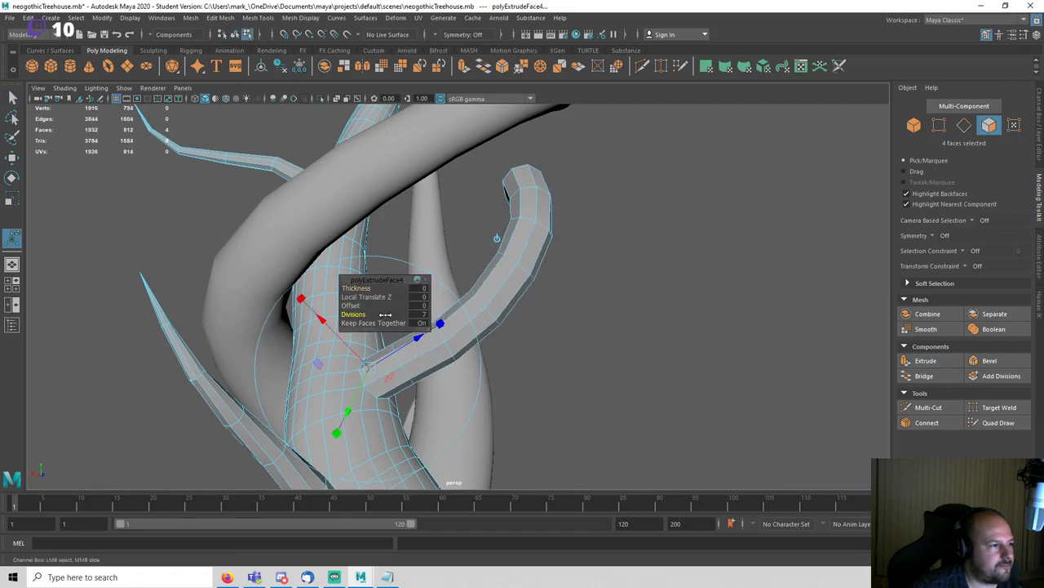
Step: Set the new upper branch extrusion's Taper to 0 and adjust its Twist
left_click(1041, 128)
left_click(969, 223)
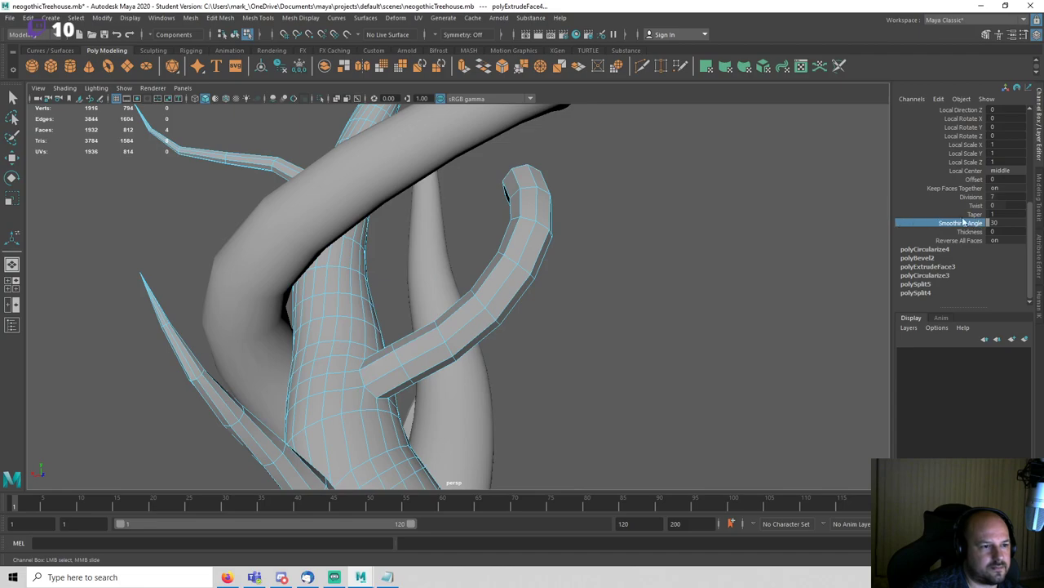
middle_click_drag(801, 240, 682, 253)
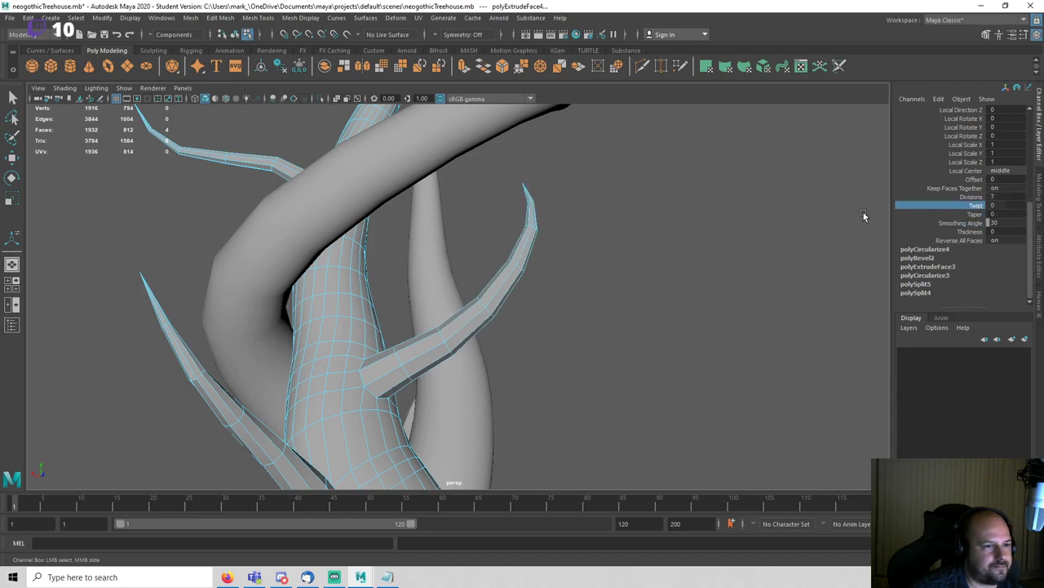
middle_click_drag(863, 214, 669, 254)
Step: Leave face selection on the second trunk, deselect the trunk and save the scene with the new upper branch
left_click(667, 258)
scroll(654, 274, "down", 3)
right_click_drag(584, 251, 669, 222)
scroll(670, 222, "down", 3)
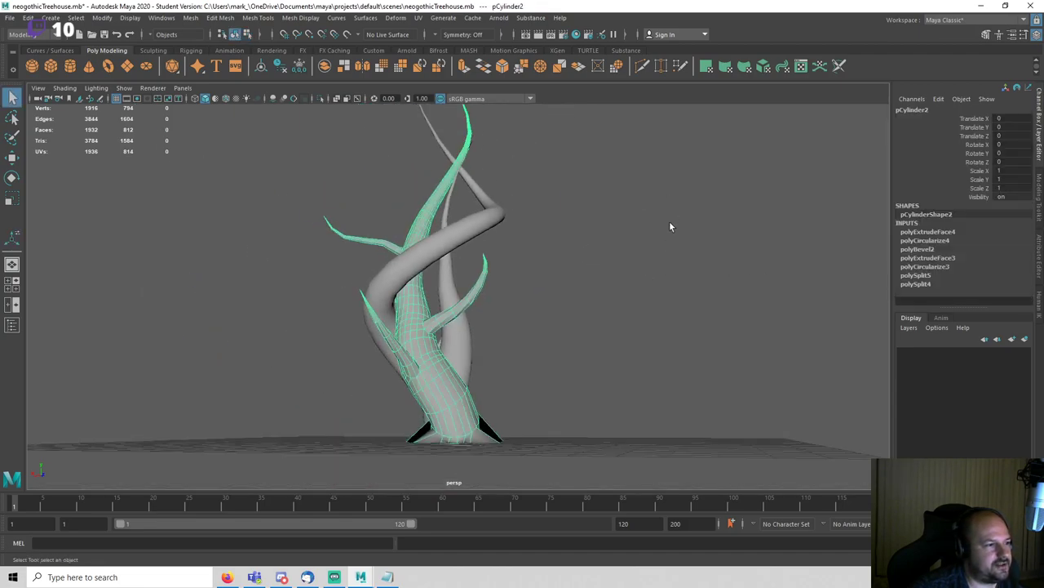
left_click(670, 226)
left_click_drag(669, 294, 566, 217, "alt")
key("ctrl+s")
scroll(534, 225, "up", 3)
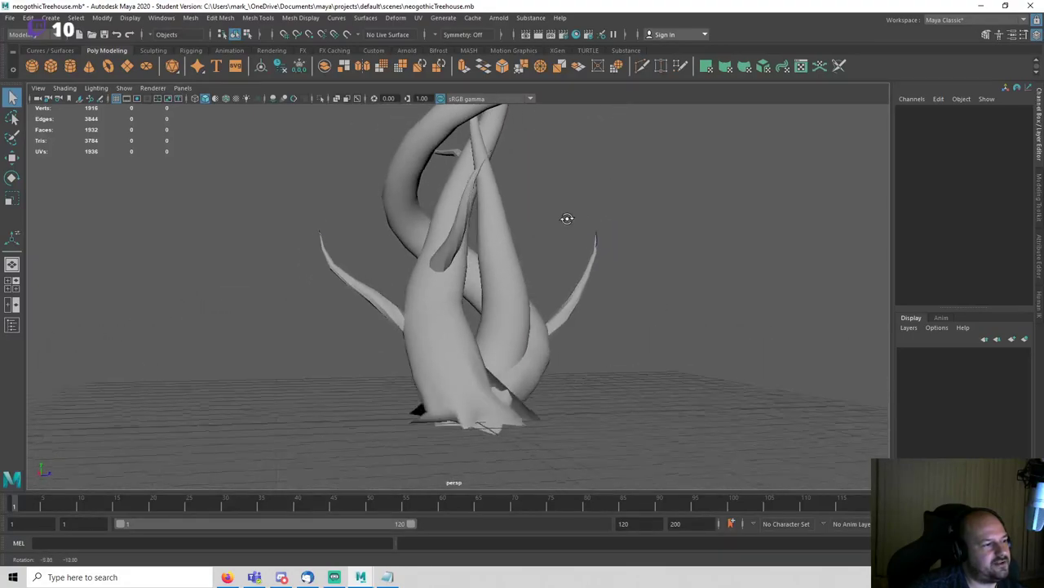
scroll(565, 229, "down", 5)
left_click_drag(431, 255, 548, 263, "alt")
scroll(501, 264, "up", 8)
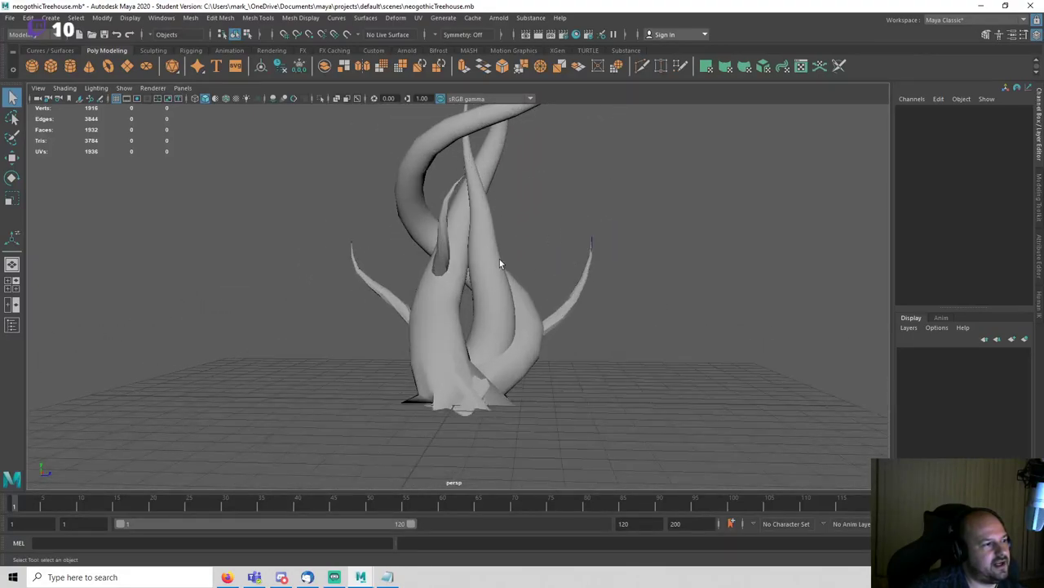
Step: In wireframe display, select the branch curve near the second trunk's lower branch and scale it uniformly to about 0.635
key("4")
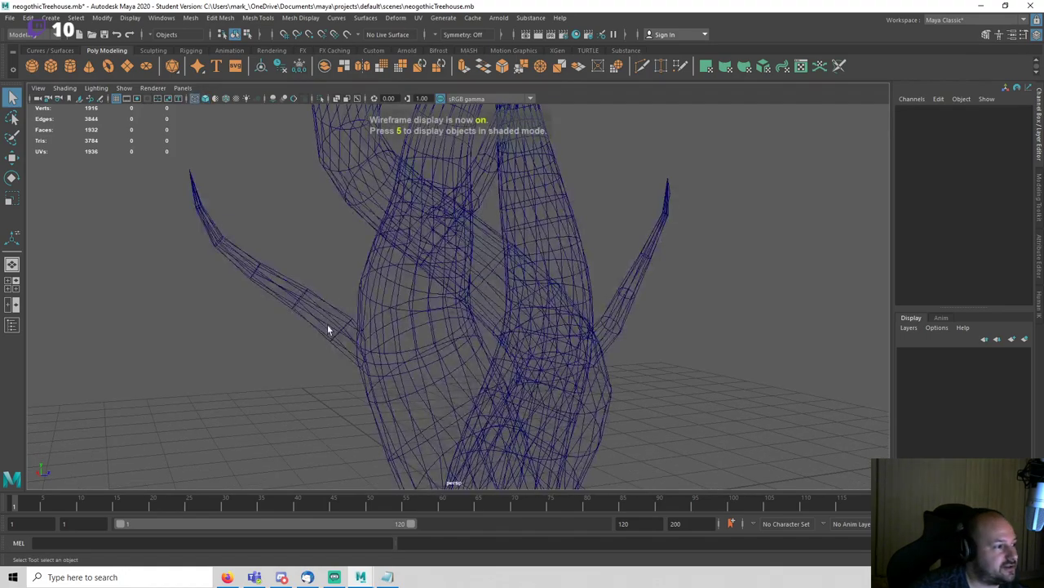
left_click(348, 334)
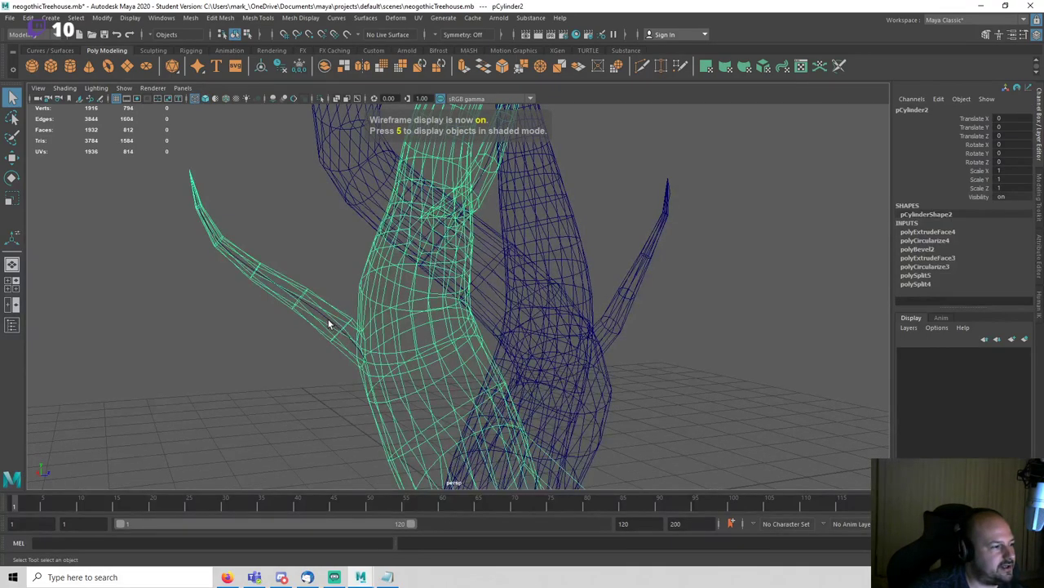
left_click(329, 319)
key("w")
left_click_drag(422, 269, 378, 206)
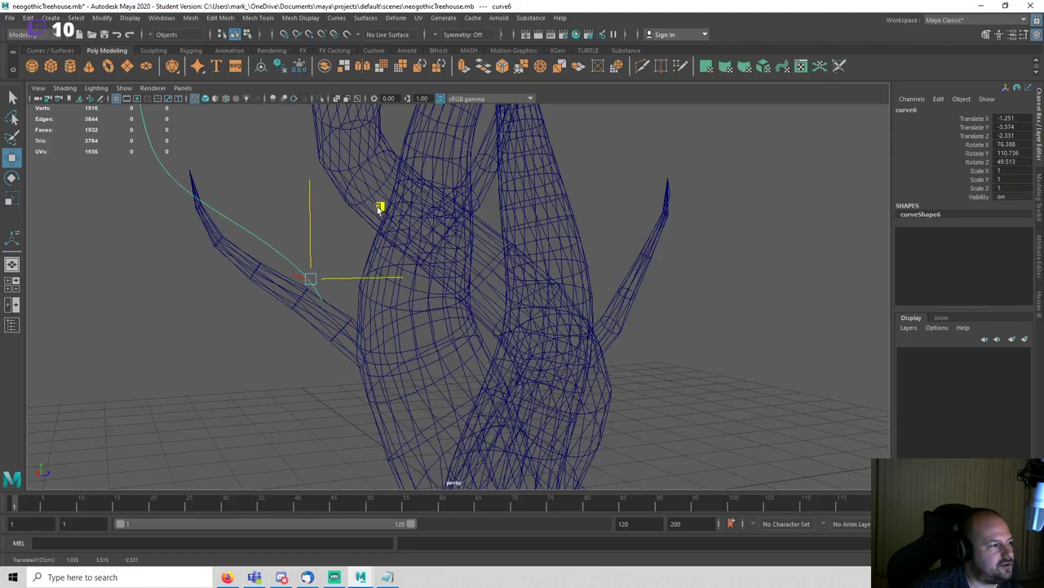
key("r")
left_click_drag(310, 280, 230, 317)
Step: Rotate the curve upright from the lower branch, lower it slightly, scale it uniformly to 0.471, and save the scene
key("e")
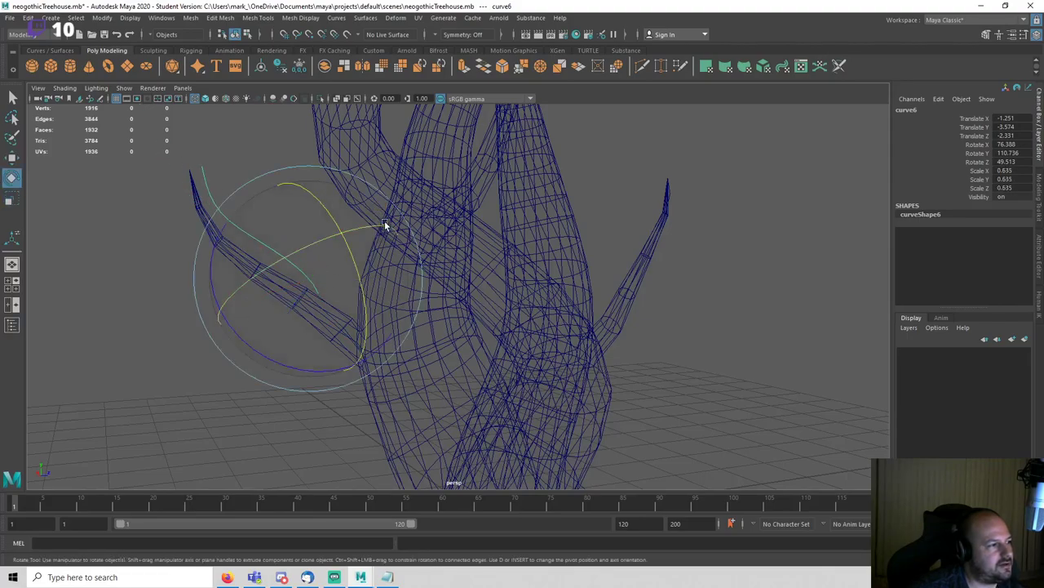
left_click_drag(309, 372, 227, 320)
key("w")
mouse_move(318, 272)
left_mouse_down("alt")
mouse_move(329, 259)
mouse_move(319, 260)
left_mouse_up("alt")
key("r")
left_click_drag(322, 302, 307, 319)
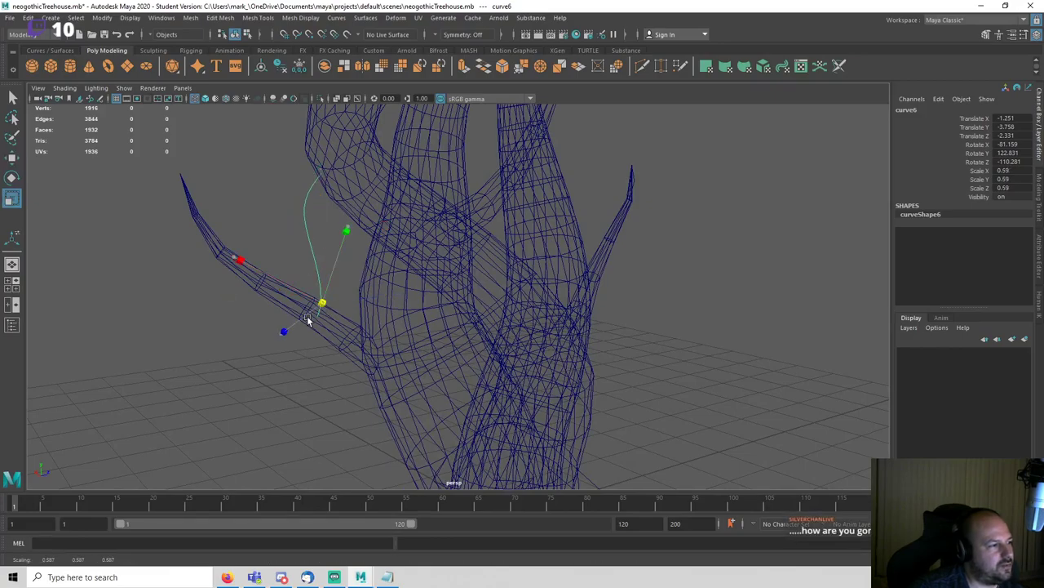
key("ctrl+s")
key("Return")
scroll(559, 322, "down", 5)
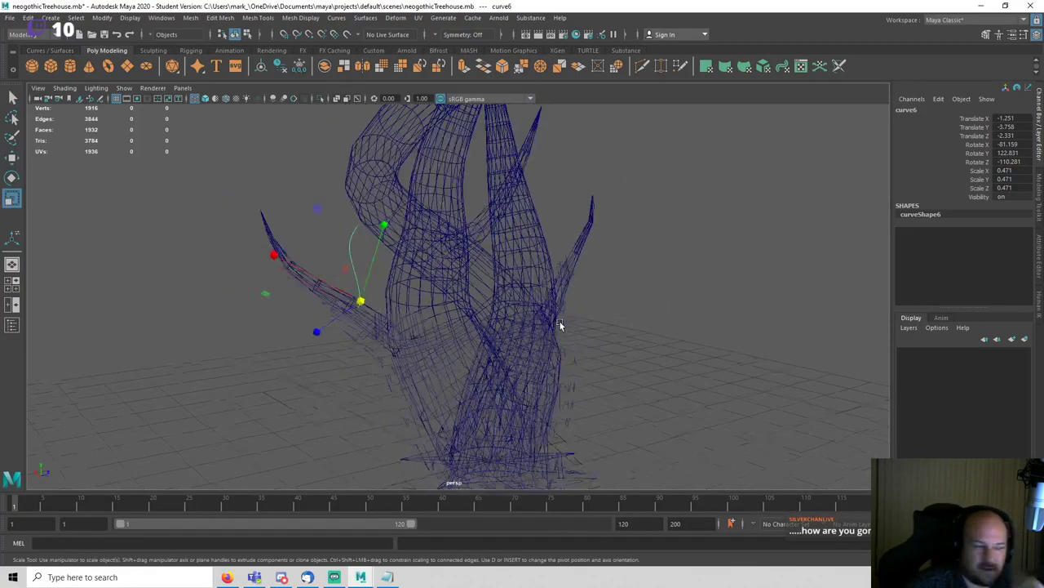
Step: Return to shaded display and create a cube about 0.782 wide, 0.704 high and 1.064 deep beside the tree's base
left_click(569, 363)
key("5")
scroll(506, 384, "up", 5)
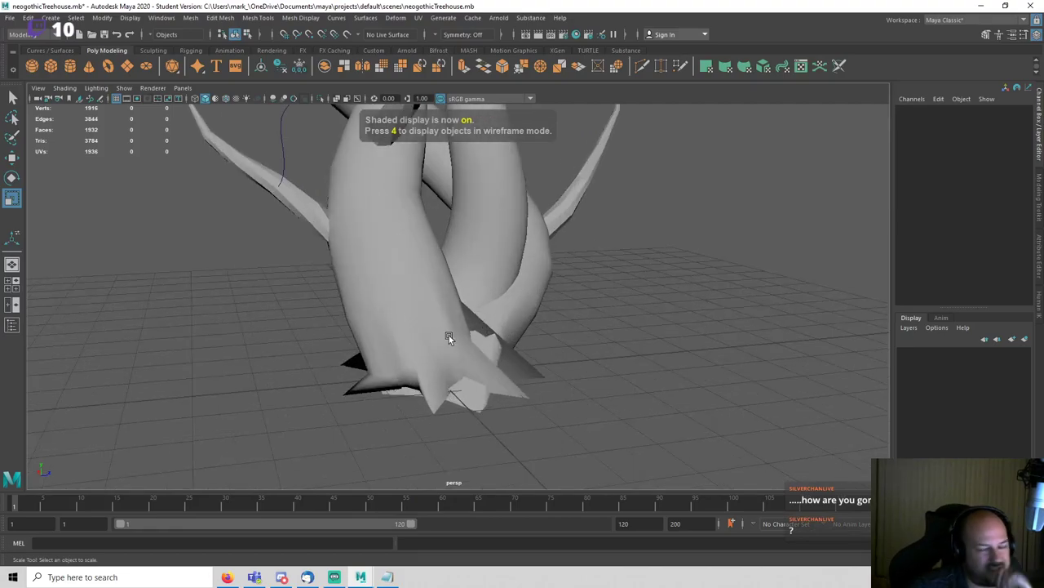
middle_click_drag(487, 253, 508, 312, "alt")
left_click_drag(507, 311, 492, 307, "alt")
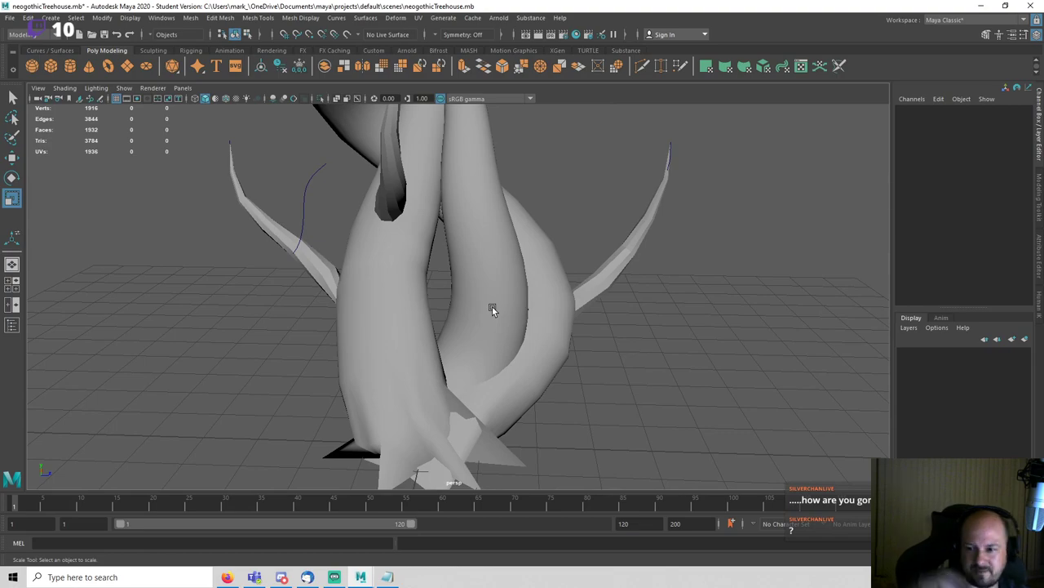
left_click_drag(531, 291, 545, 291, "alt")
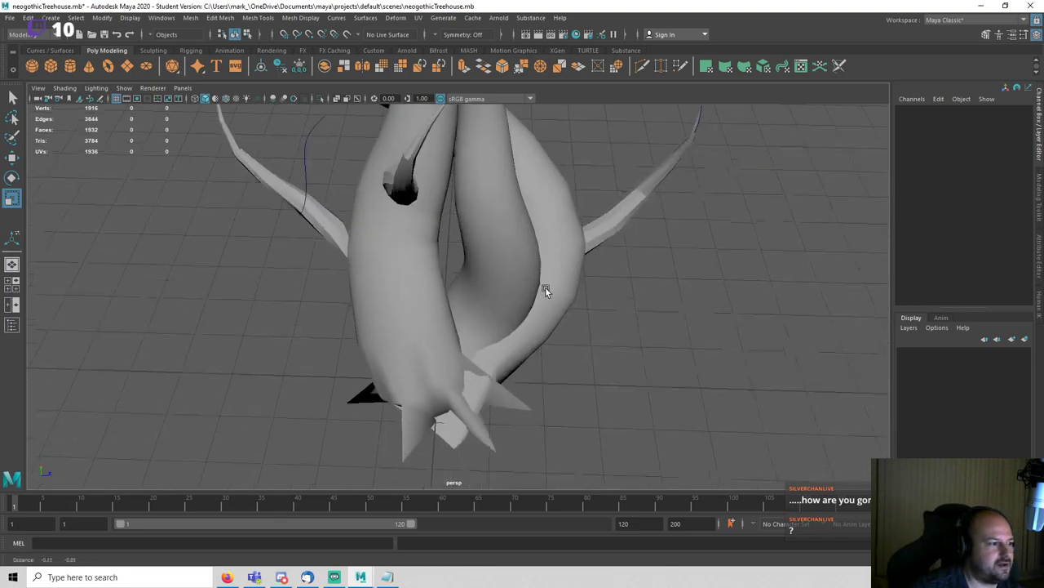
middle_click_drag(545, 288, 563, 244, "alt")
left_click(50, 66)
left_click_drag(447, 417, 490, 407)
left_click_drag(562, 434, 433, 420, "alt")
Step: Move the cube along X to about -1.275 so it sits against the base of the trunks
key("w")
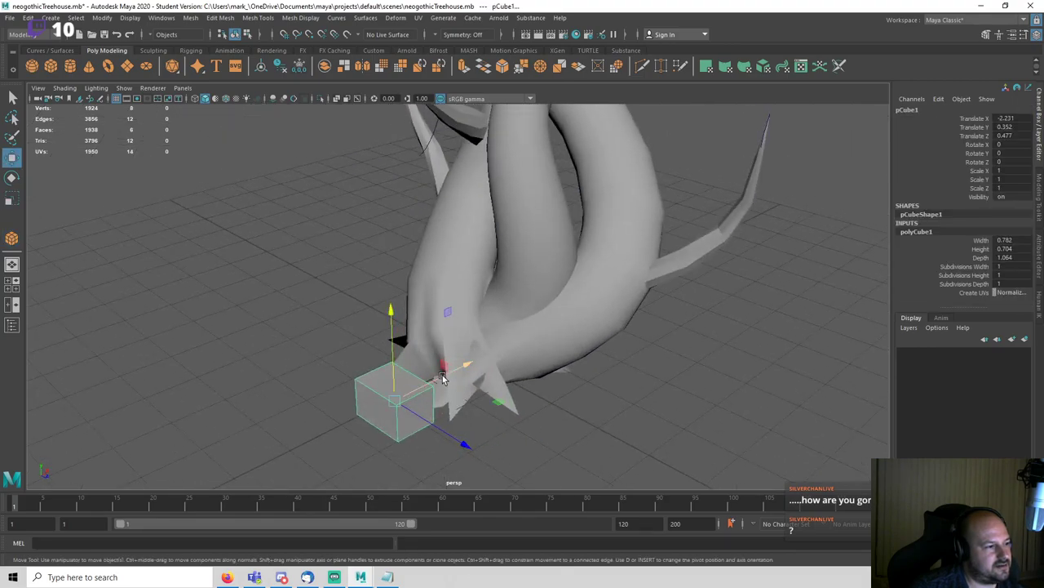
left_click_drag(442, 378, 481, 353)
key("f")
left_click_drag(446, 430, 586, 352, "alt")
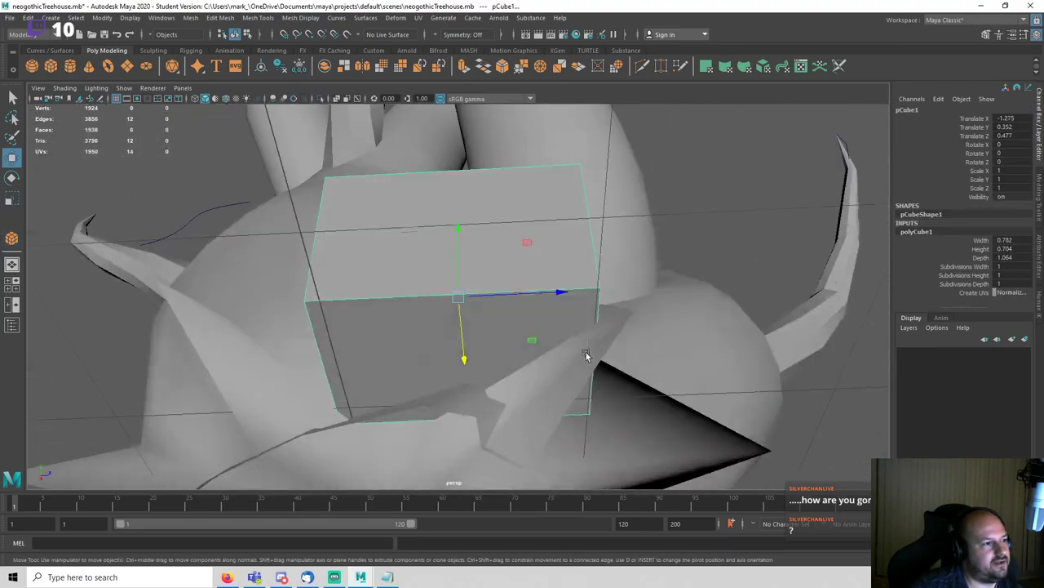
middle_click_drag(586, 352, 611, 387, "alt")
scroll(616, 367, "down", 3)
Step: Scale the base cube uniformly to about 1.437 and raise it to about 0.552 in Y
left_click(672, 213)
left_click_drag(672, 214, 460, 299, "alt")
left_click(465, 383)
key("r")
key("w")
left_click_drag(460, 299, 573, 352, "alt")
scroll(592, 369, "down", 5)
left_click(666, 346)
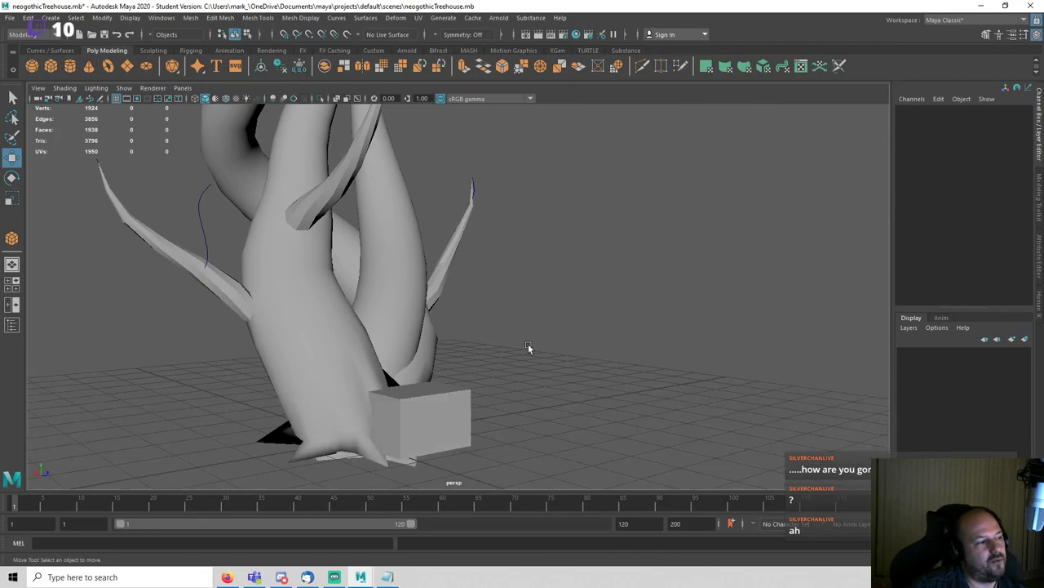
Step: Duplicate the base cube and place the copy higher up against the second trunk, above its lower branch
left_click(447, 404)
left_click_drag(447, 404, 438, 343, "alt")
middle_click_drag(438, 343, 513, 414, "alt")
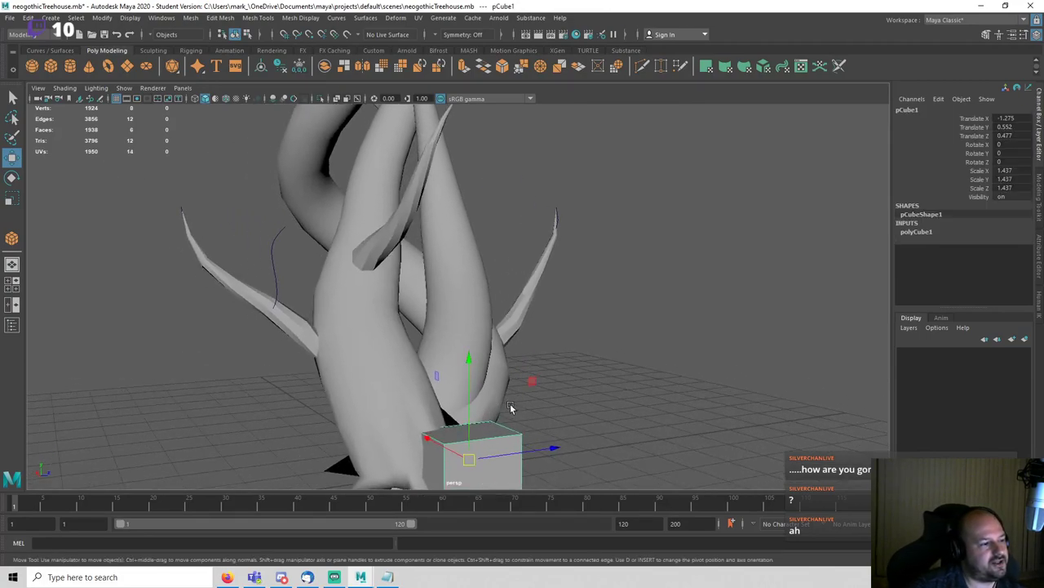
key("ctrl+d")
left_click_drag(438, 376, 311, 161)
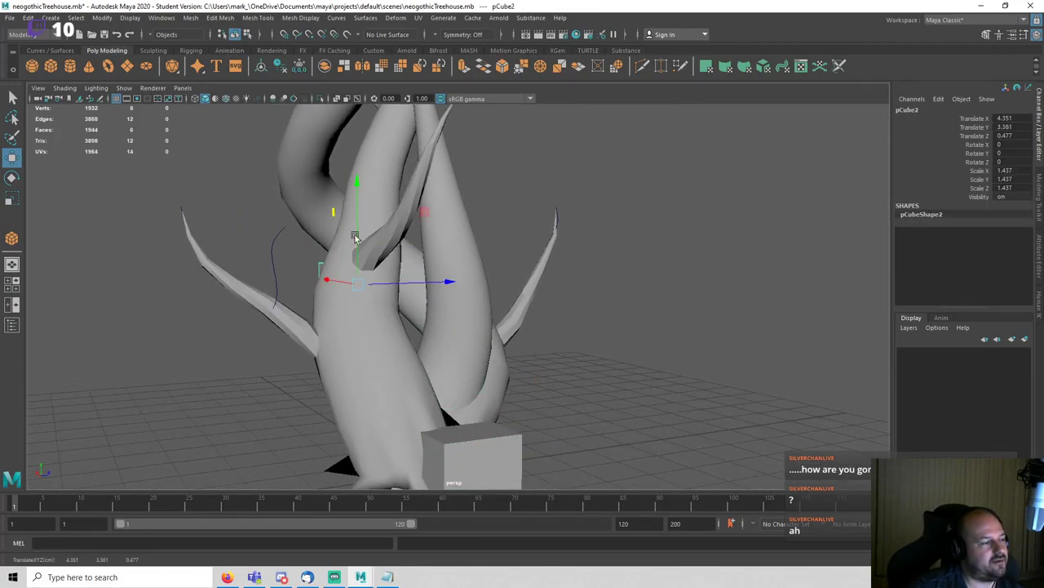
left_click_drag(402, 279, 429, 363, "alt")
middle_click_drag(290, 133, 328, 204, "alt")
left_click_drag(312, 184, 317, 220)
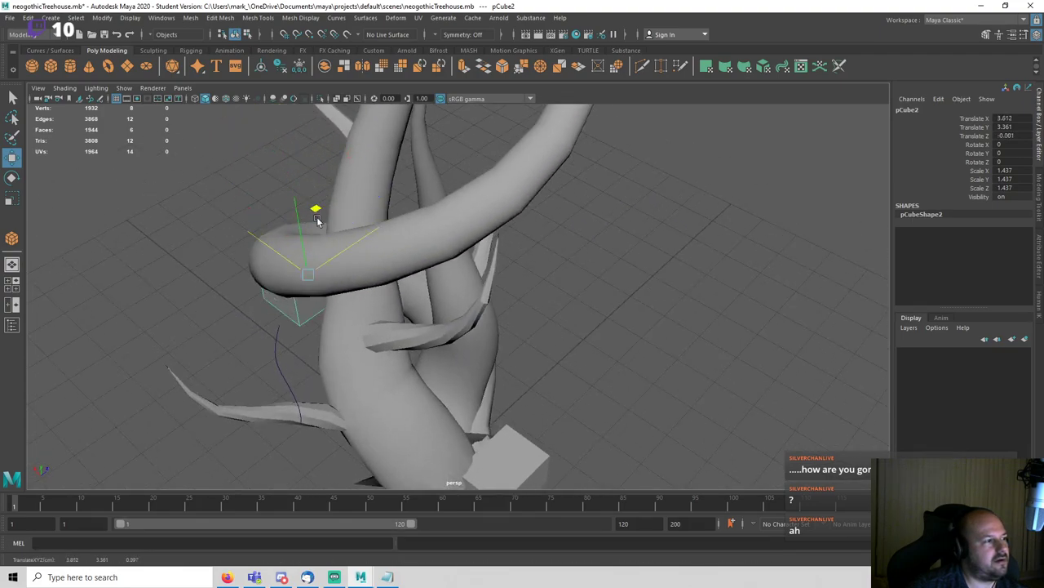
middle_click_drag(318, 221, 343, 296)
key("f")
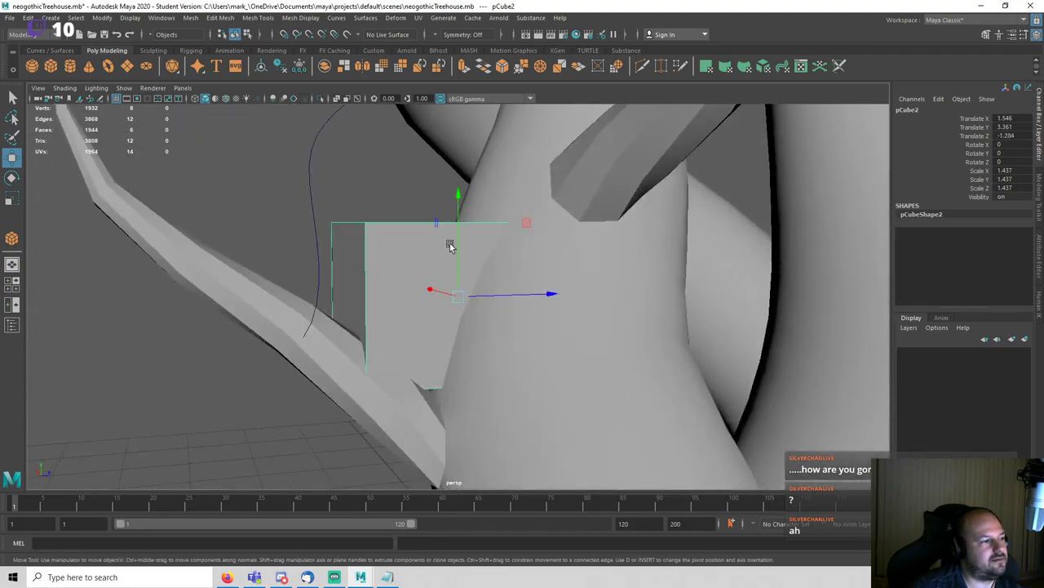
left_click_drag(457, 254, 452, 174)
Step: Delete the cube copy placed against the second trunk
scroll(400, 269, "down", 5)
left_click(344, 353)
scroll(359, 351, "down", 4)
left_click_drag(596, 330, 563, 327, "alt")
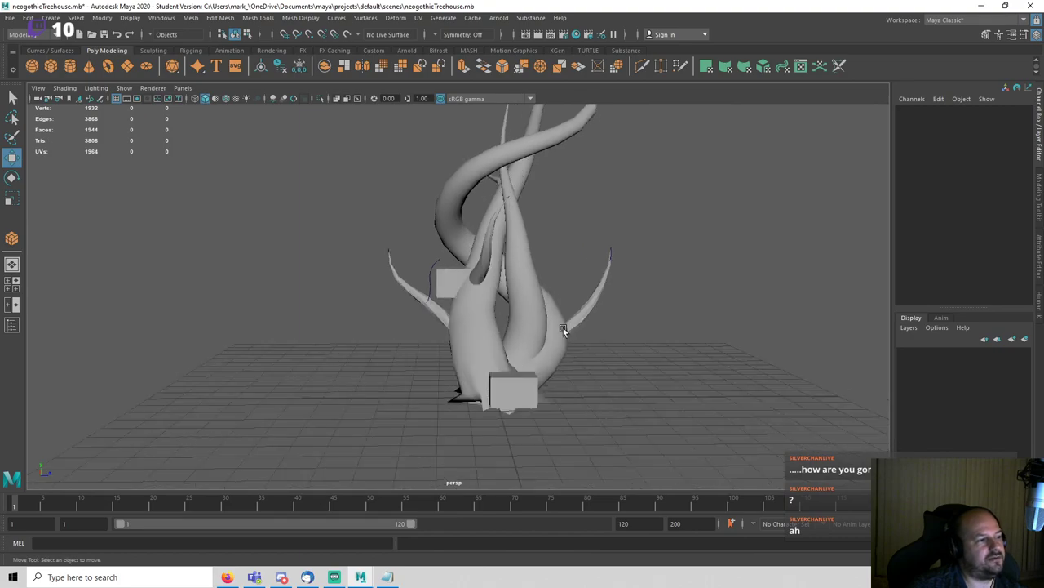
scroll(571, 329, "up", 3)
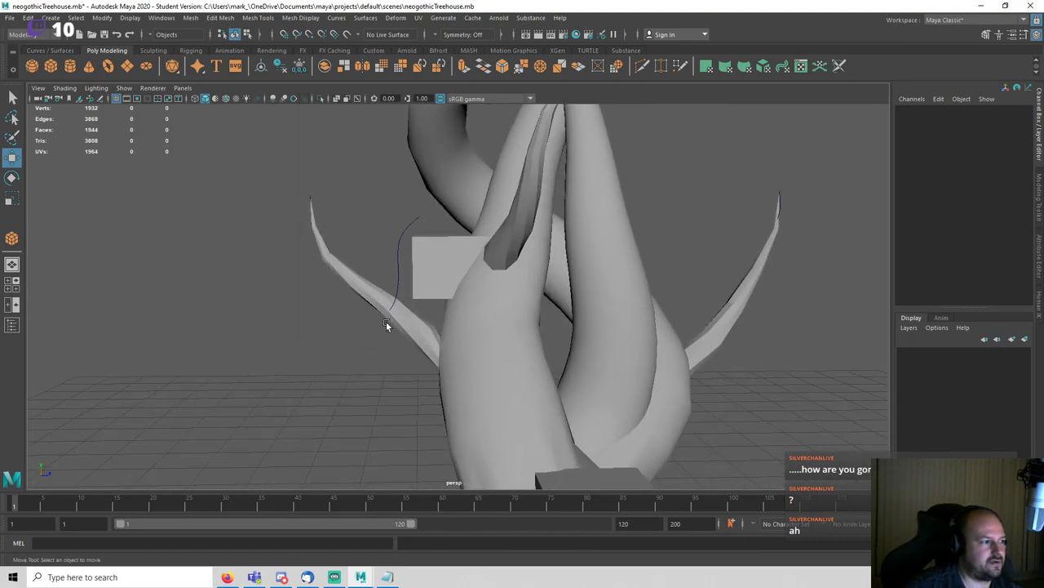
left_click_drag(386, 321, 560, 319, "alt")
left_click(434, 285)
key("Delete")
Step: Rotate the small curve on the lower branch to about -169.781 in X and save the scene
left_click(411, 280)
key("f")
key("e")
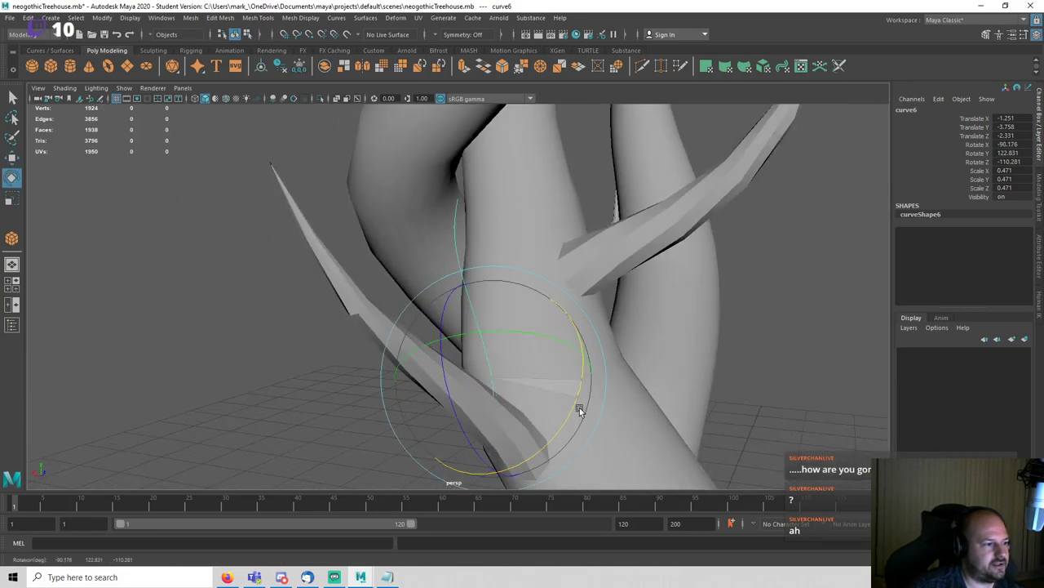
key("w")
left_click_drag(516, 403, 342, 368, "alt")
key("e")
left_click_drag(374, 290, 492, 341)
left_click(269, 368)
key("ctrl+s")
key("Return")
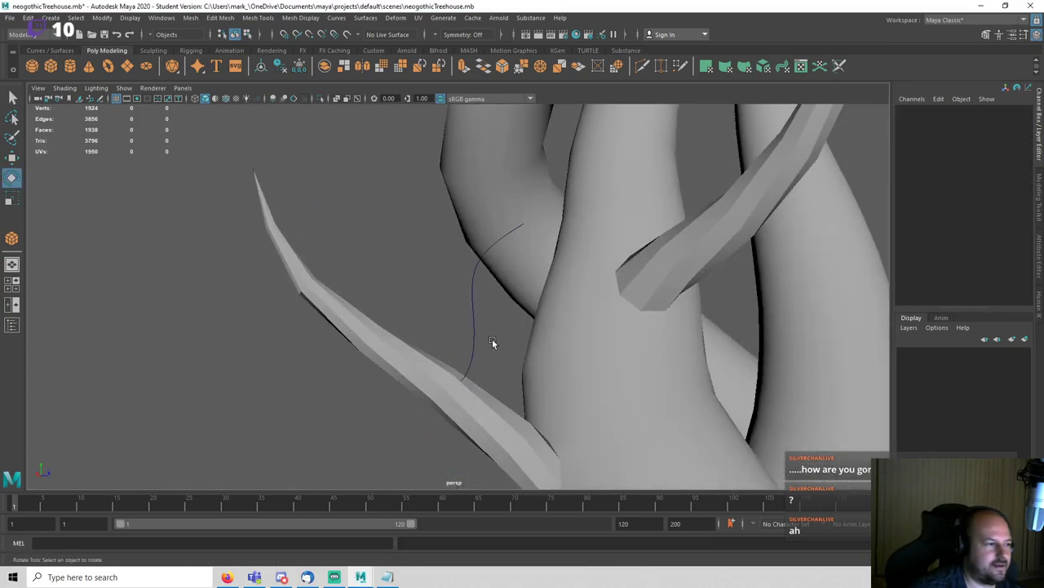
Step: Reselect the small curve and move its base onto the surface of the second trunk's lower branch
left_click(483, 383)
left_click_drag(483, 384, 453, 320, "alt")
key("q")
left_click(449, 292)
key("w")
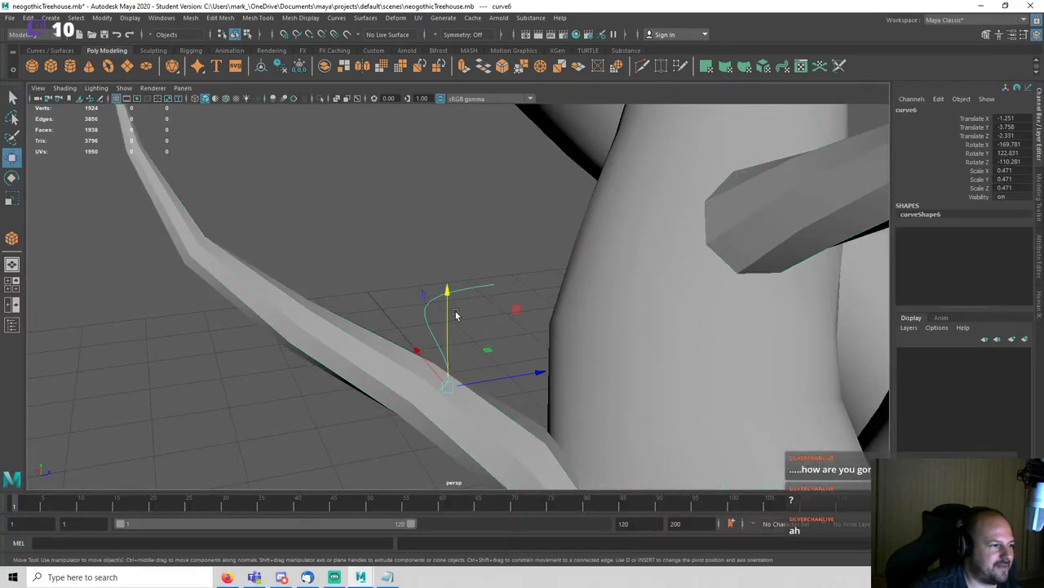
left_click_drag(483, 376, 478, 388, "alt")
left_click_drag(493, 330, 488, 335)
Step: Select the edge loop around the lower branch at the curve's base and bevel it
left_click(483, 416)
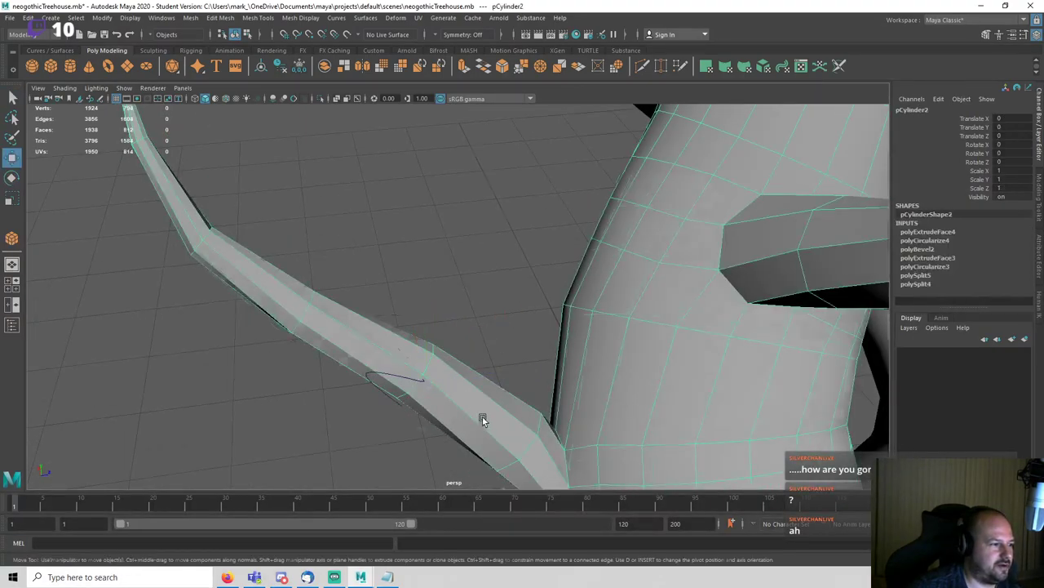
left_click_drag(483, 417, 458, 378, "alt")
key("q")
right_click_drag(452, 369, 449, 360)
scroll(449, 359, "up", 2)
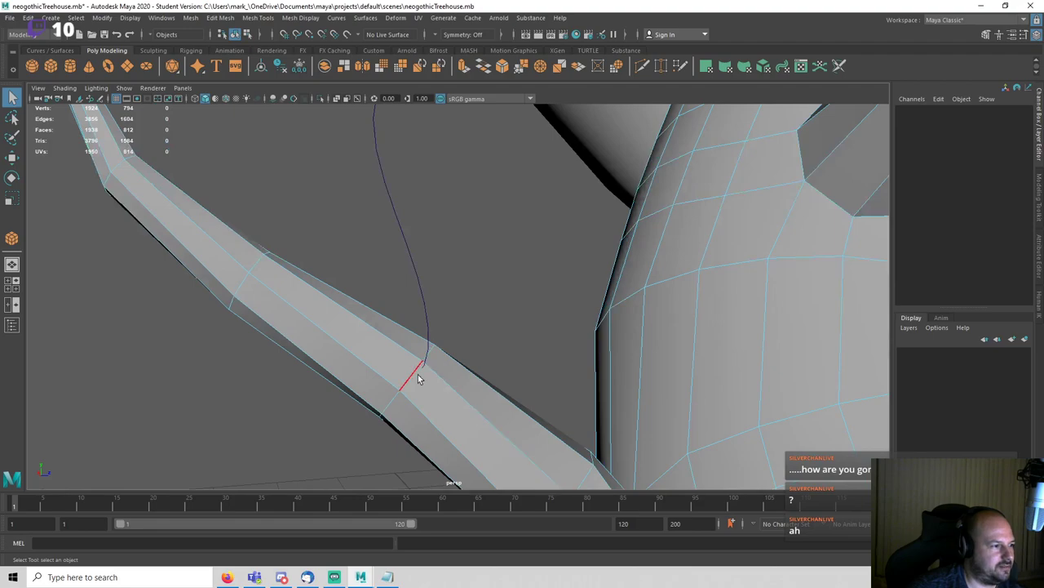
double_click(415, 374)
left_click(986, 35)
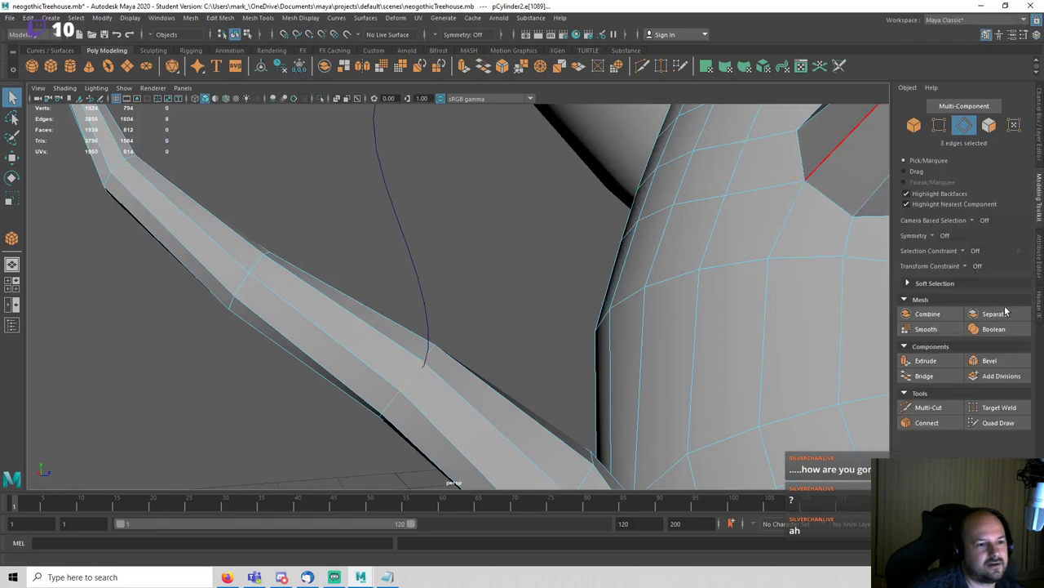
left_click(1001, 360)
left_click_drag(352, 287, 453, 292)
Step: Select the four faces around the curve's base on the lower branch and circularize them
key("q")
right_click_drag(462, 278, 461, 308)
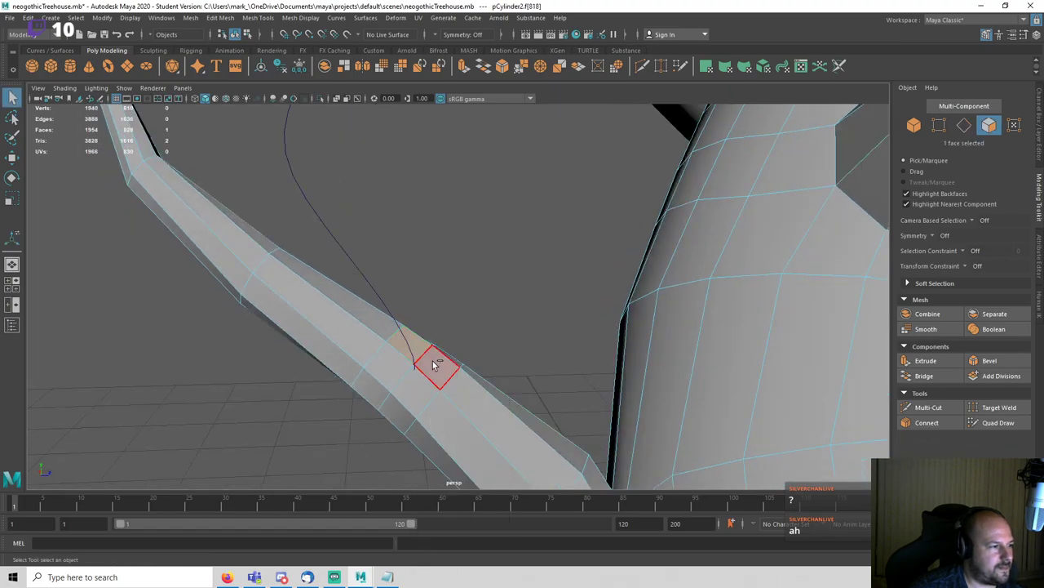
left_click(219, 18)
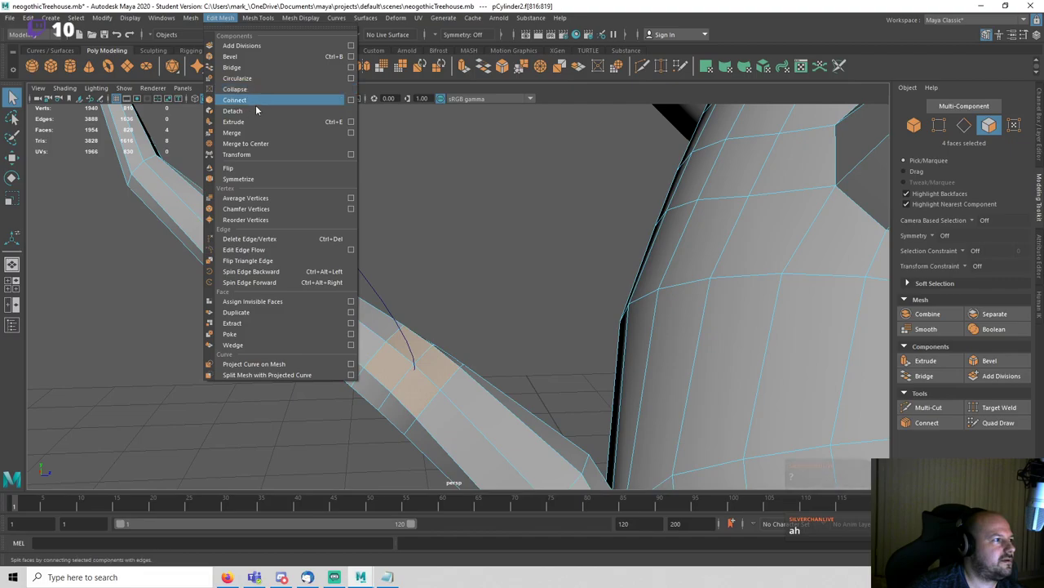
left_click(256, 74)
mouse_move(367, 208)
left_mouse_down("alt")
mouse_move(396, 208)
mouse_move(378, 202)
left_mouse_up("alt")
key("q")
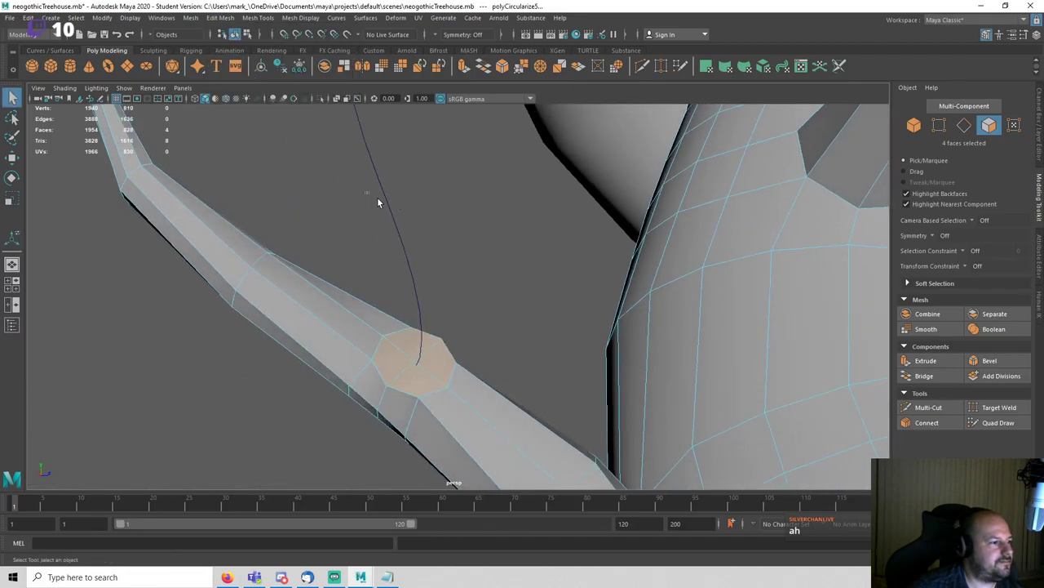
Step: Extrude the circularized faces along the small curve with a Thickness of 0.2 and 5 divisions
left_click(938, 363)
scroll(506, 296, "down", 5)
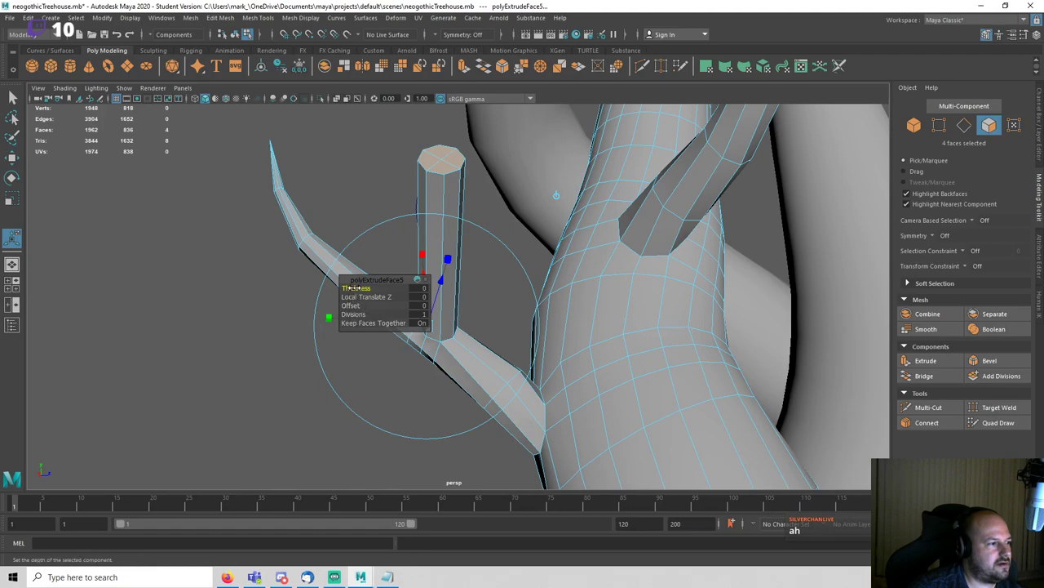
left_click_drag(356, 288, 379, 315)
Step: Set the new side twig extrusion's Taper to 0, return the trunk to object mode and deselect it
left_click(1039, 137)
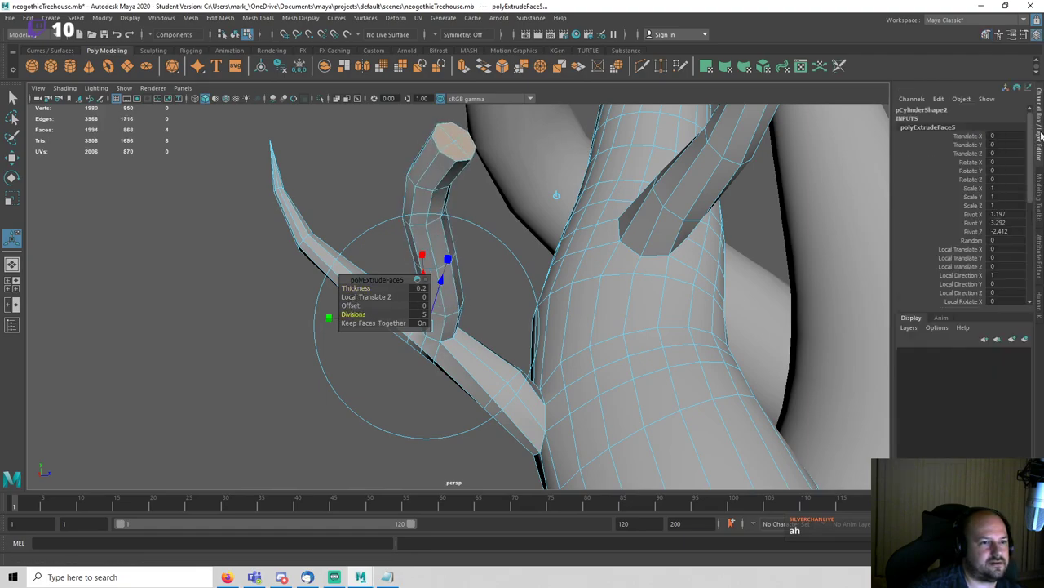
scroll(976, 242, "down", 5)
left_click(975, 188)
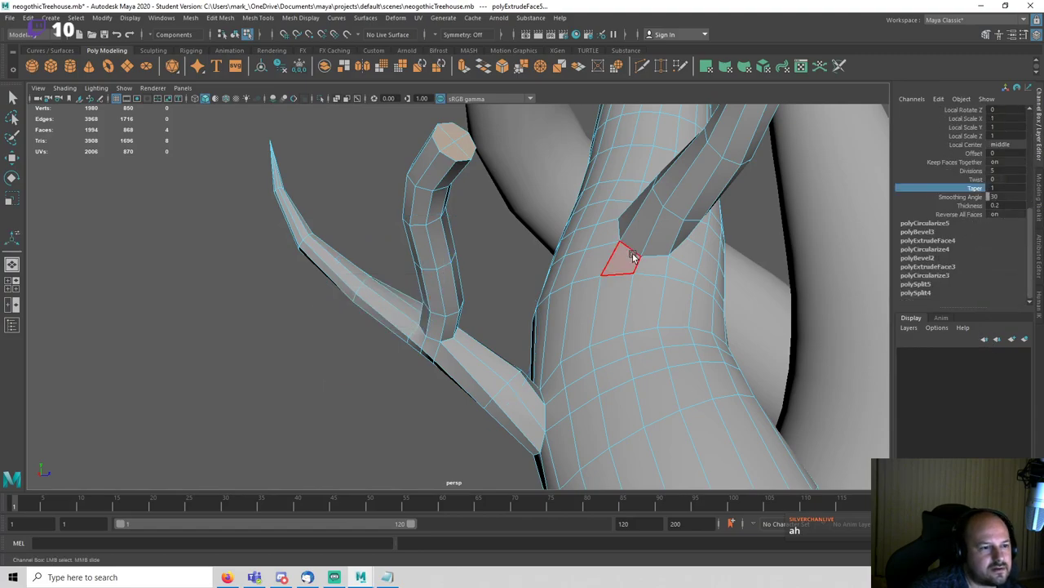
middle_click_drag(571, 264, 529, 264)
right_click_drag(427, 248, 483, 219)
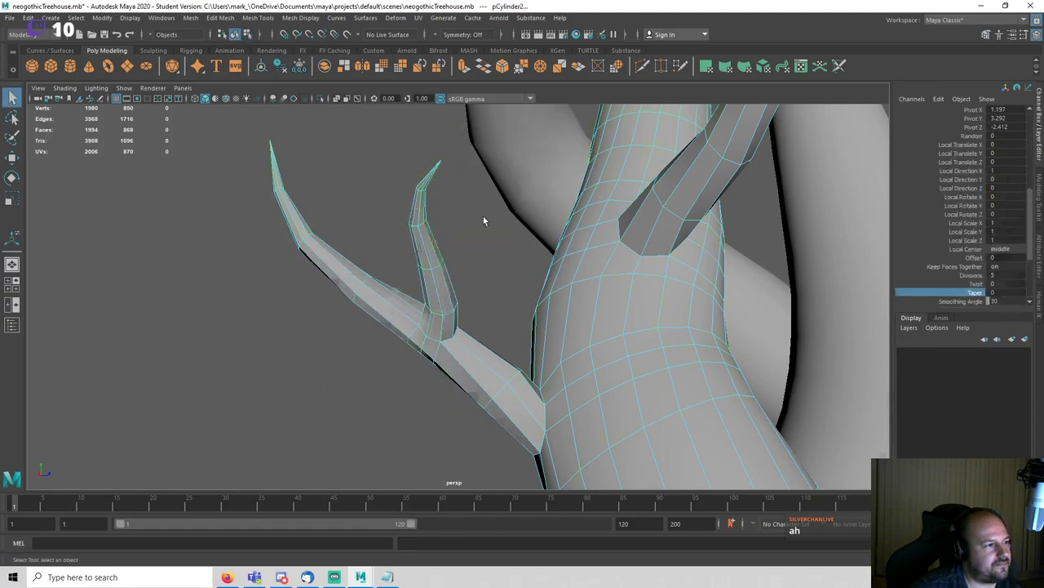
left_click(481, 220)
Step: Save the scene, select all three trunks and delete their construction history
scroll(419, 306, "down", 6)
key("a")
key("ctrl+s")
left_click(497, 296)
left_click_drag(549, 324, 590, 298, "alt")
key("alt+shift+d")
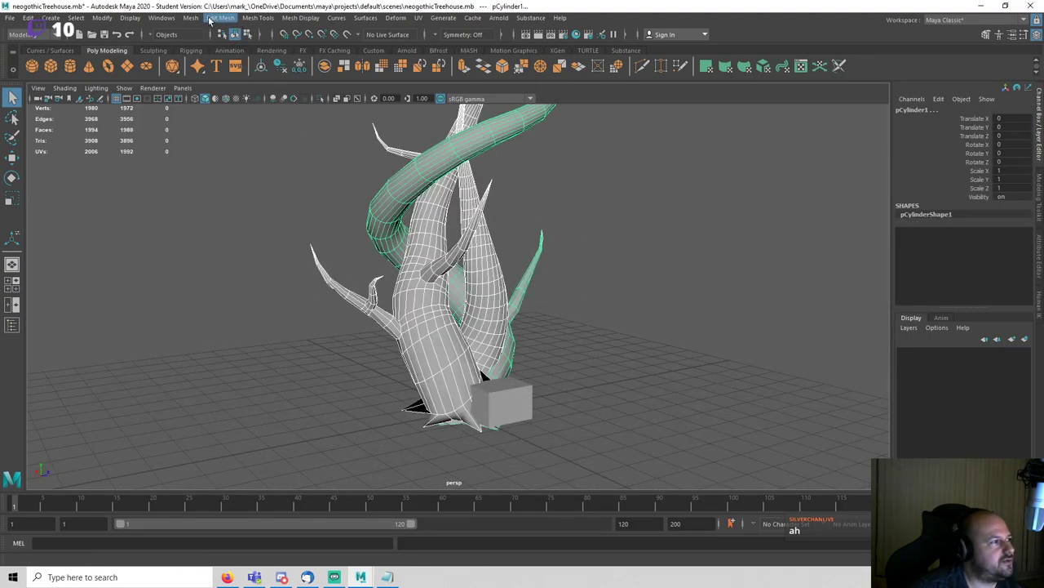
Step: Try to soften the edges of all three trunks at once, then clear the selection
left_click(313, 18)
left_click(334, 112)
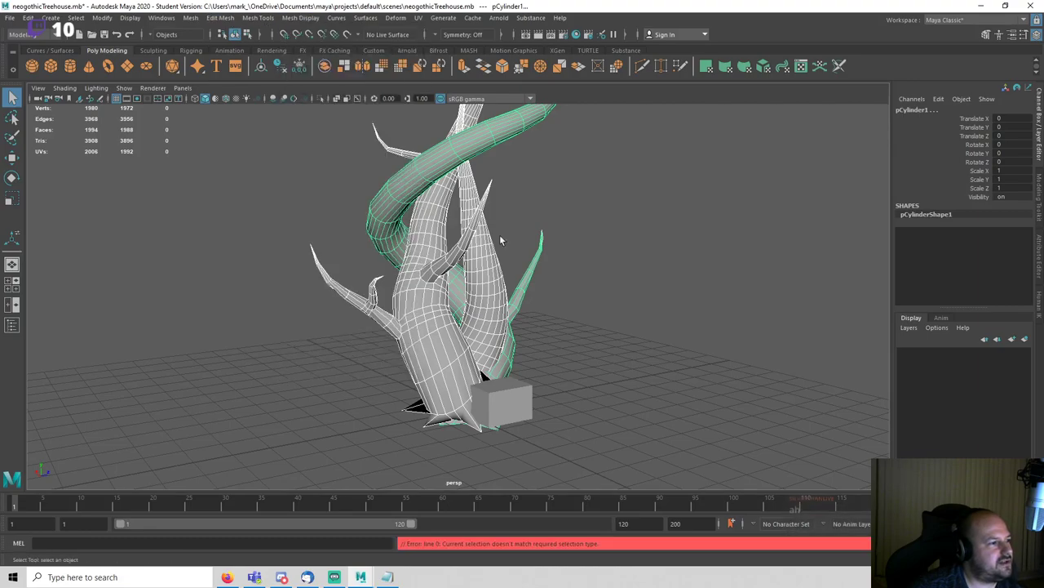
left_click(601, 307)
Step: Soften the edges of the second trunk and the middle tapered trunk one at a time
left_click(388, 324)
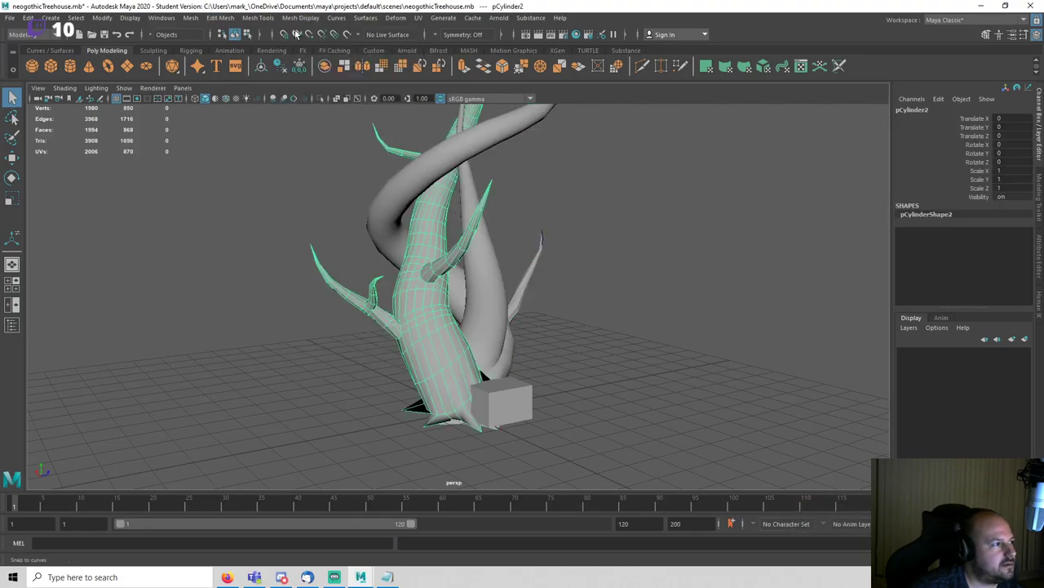
left_click(300, 18)
left_click(335, 107)
left_click(516, 302)
left_click(503, 299)
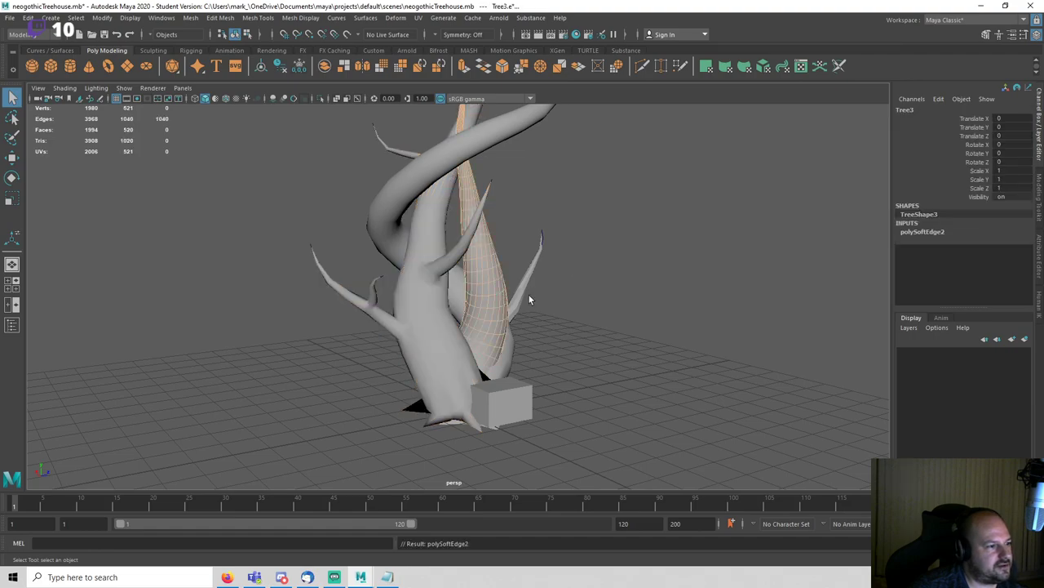
Step: Select the thick front trunk and isolate it in the viewport
left_click(522, 293)
left_click(604, 306)
left_click_drag(643, 320, 518, 338, "alt")
middle_click_drag(546, 437, 576, 263, "alt")
scroll(612, 250, "up", 4)
left_click_drag(613, 255, 496, 278, "alt")
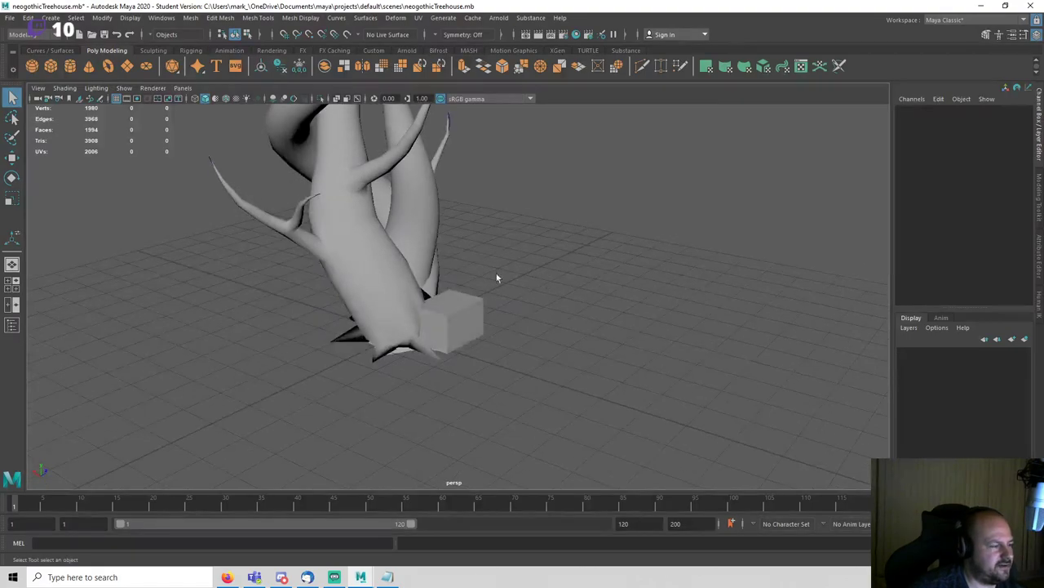
scroll(482, 282, "up", 3)
left_click(479, 285)
left_click_drag(682, 345, 713, 353, "alt")
key("ctrl+1")
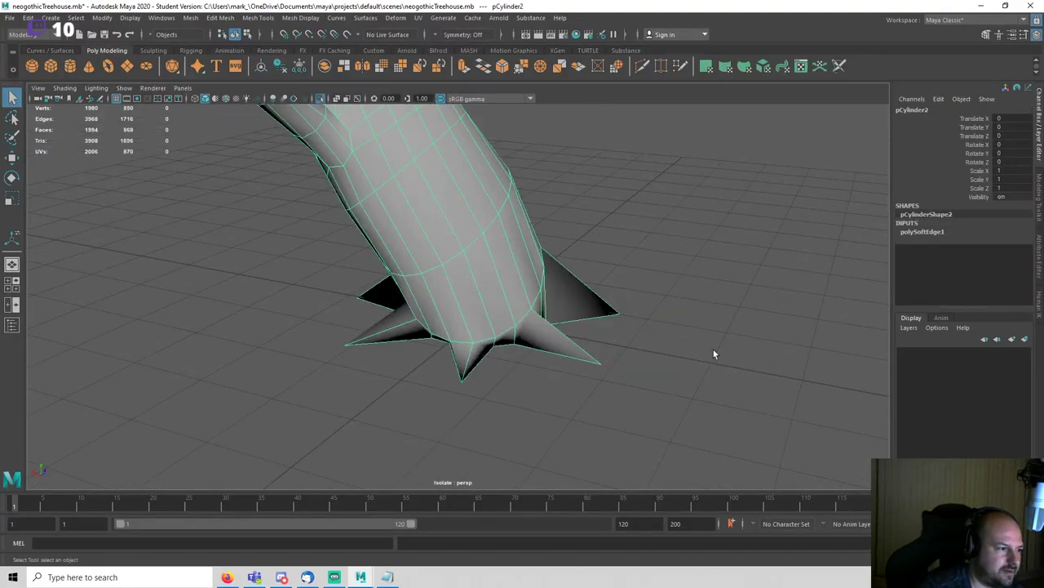
Step: Delete the star-shaped cap faces on the underside of the isolated trunk
left_click_drag(658, 271, 679, 256, "alt")
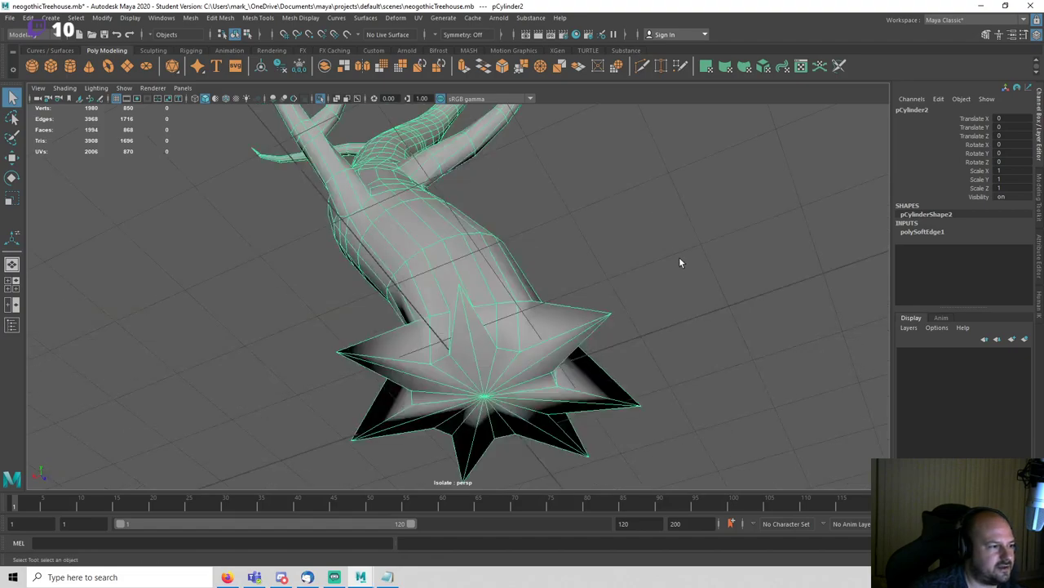
left_click(487, 397)
right_click_drag(485, 395, 486, 449, "ctrl")
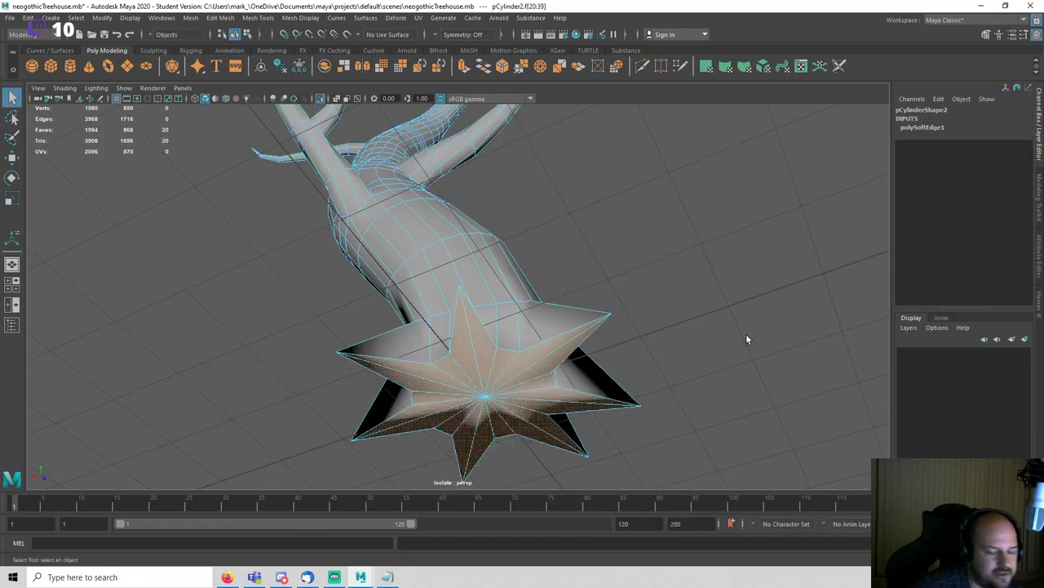
key("Delete")
left_click_drag(746, 338, 665, 330, "alt")
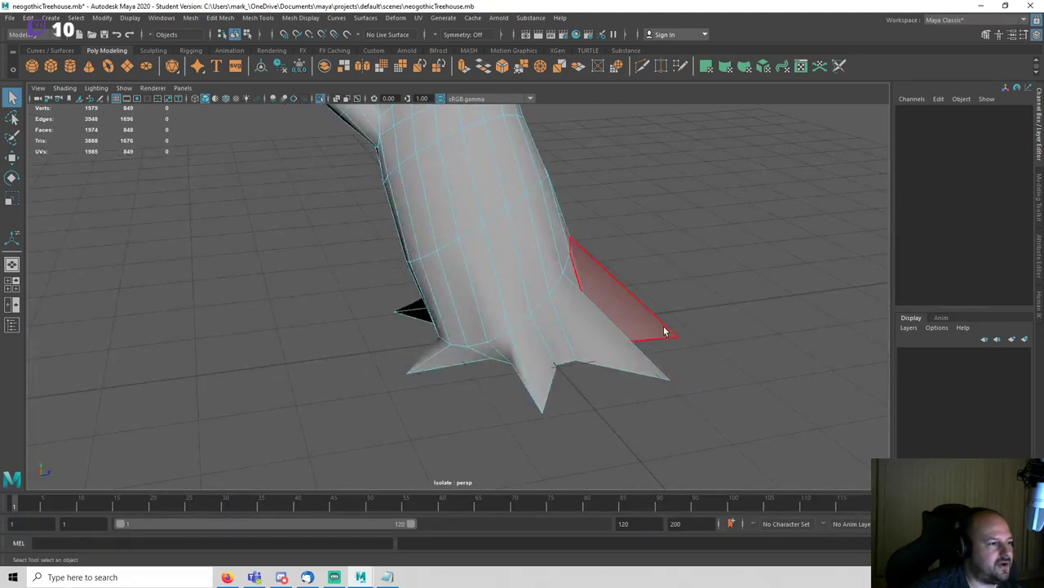
scroll(662, 331, "up", 3)
middle_click_drag(576, 376, 578, 319, "alt")
scroll(578, 319, "up", 1)
scroll(580, 317, "up", 2)
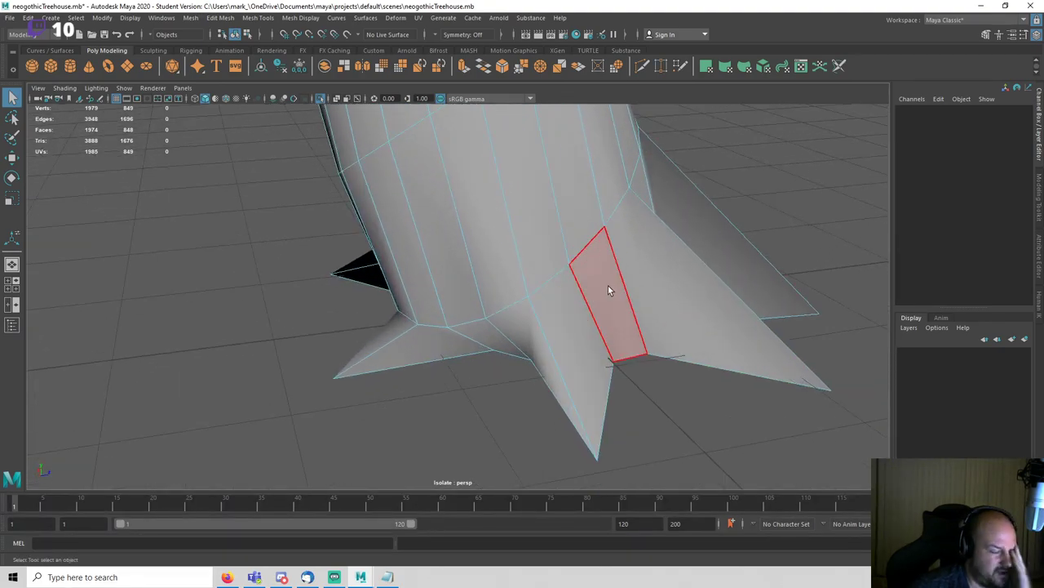
left_click(987, 35)
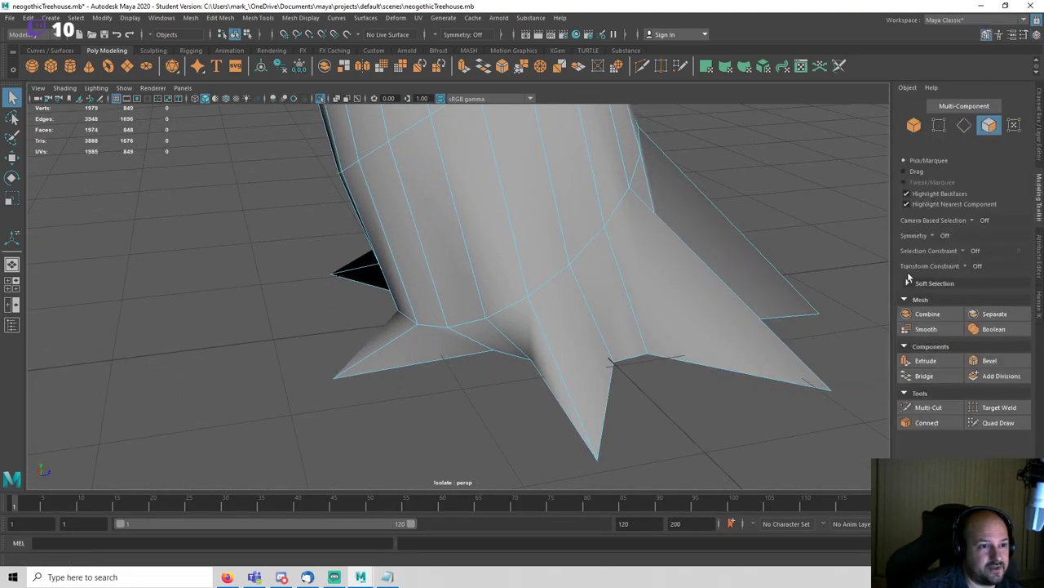
left_click(928, 406)
left_click_drag(601, 410, 620, 398, "alt")
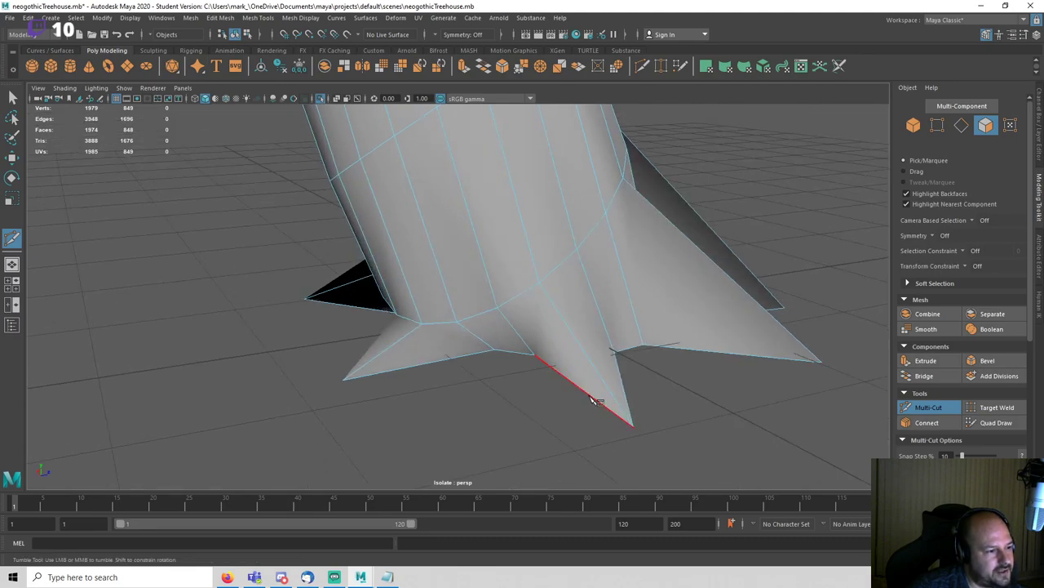
left_click(519, 299)
middle_click_drag(506, 262, 499, 333, "alt")
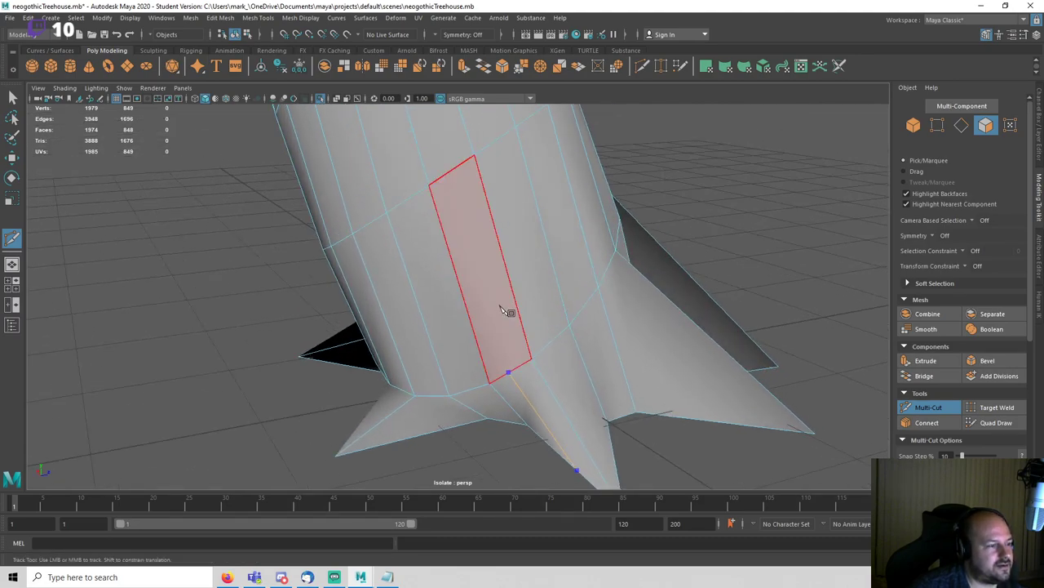
key("ctrl+z")
key("q")
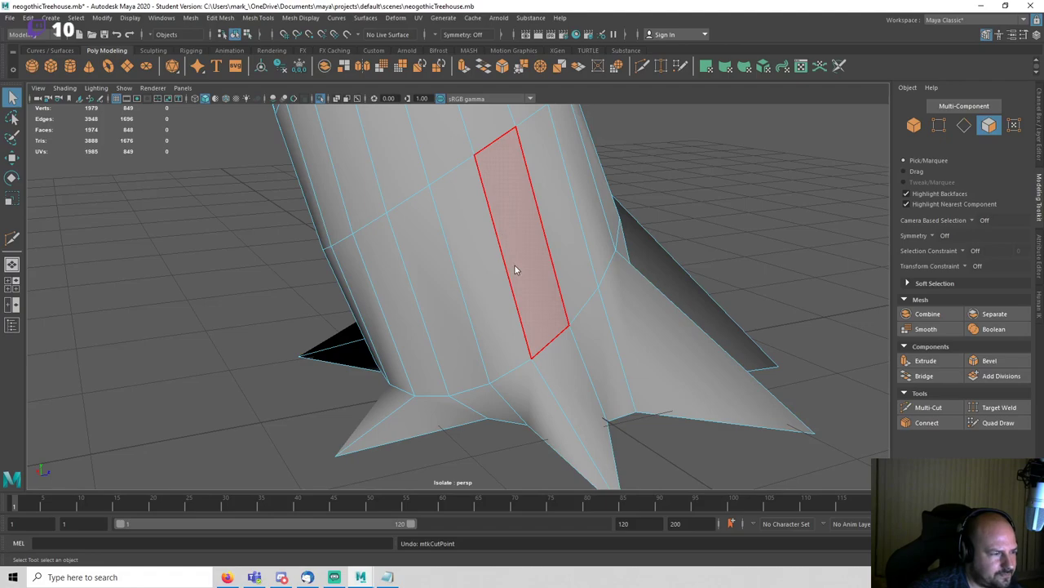
Step: Insert an edge loop around the trunk's lowest section with Connect, slid down close above the roots, and clear the selection
key("F10")
scroll(514, 266, "down", 2)
left_click(497, 279)
left_click(927, 422)
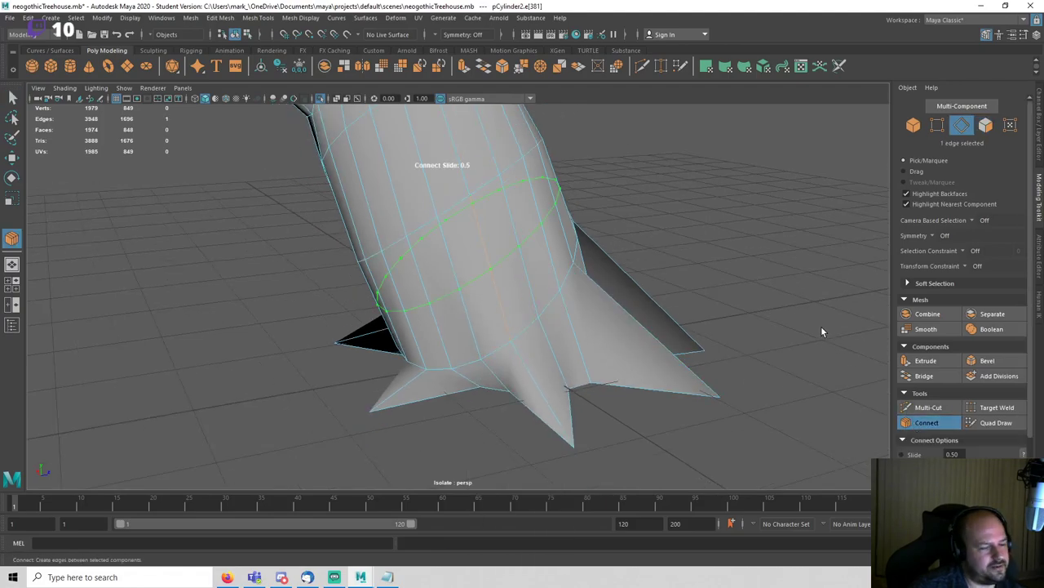
key("q")
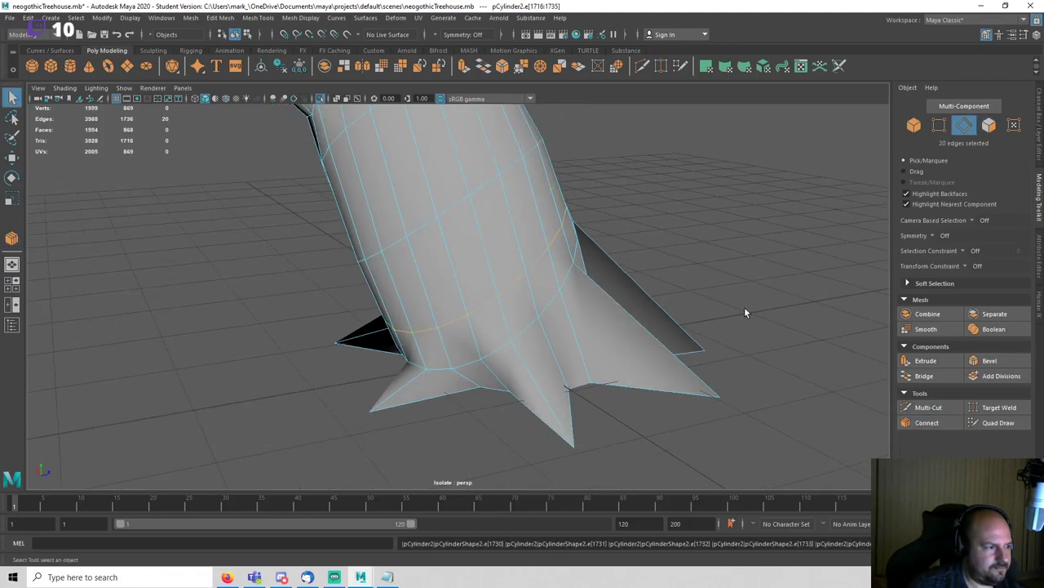
left_click(744, 308)
Step: Multi-Cut an outline around the front root, from its bottom edge over a peak above it and down to the opposite bottom edge
left_click_drag(612, 316, 606, 342, "alt")
scroll(607, 342, "up", 4)
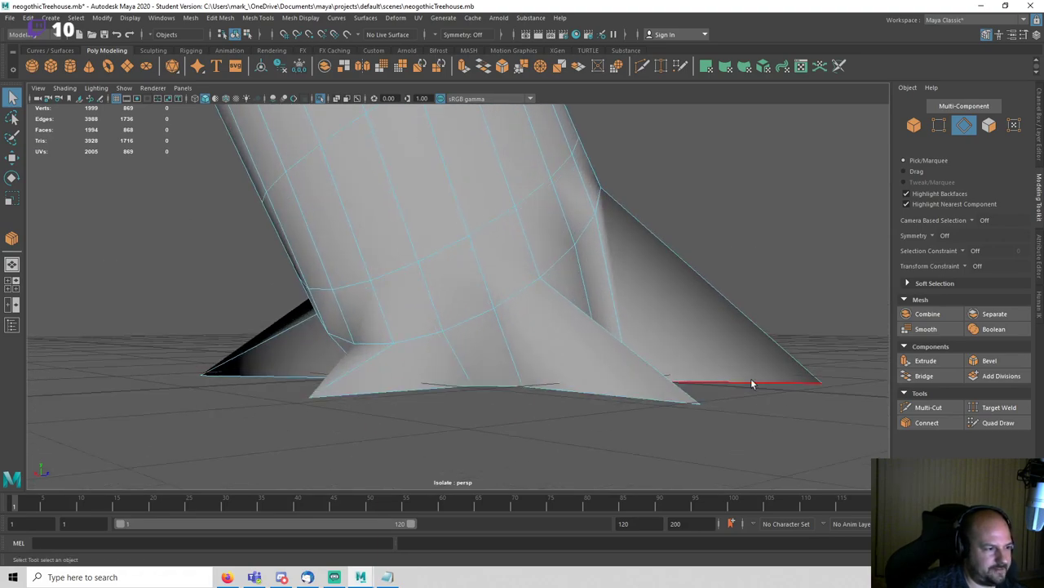
left_click(923, 408)
left_click_drag(678, 392, 512, 390, "alt")
left_click_drag(602, 432, 569, 407, "alt")
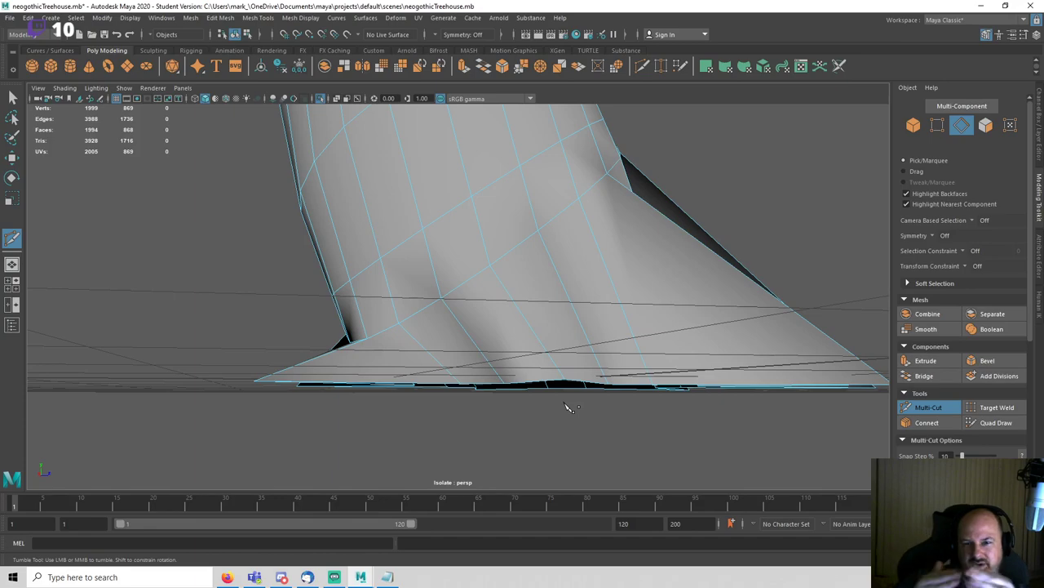
left_click_drag(585, 410, 506, 337, "alt")
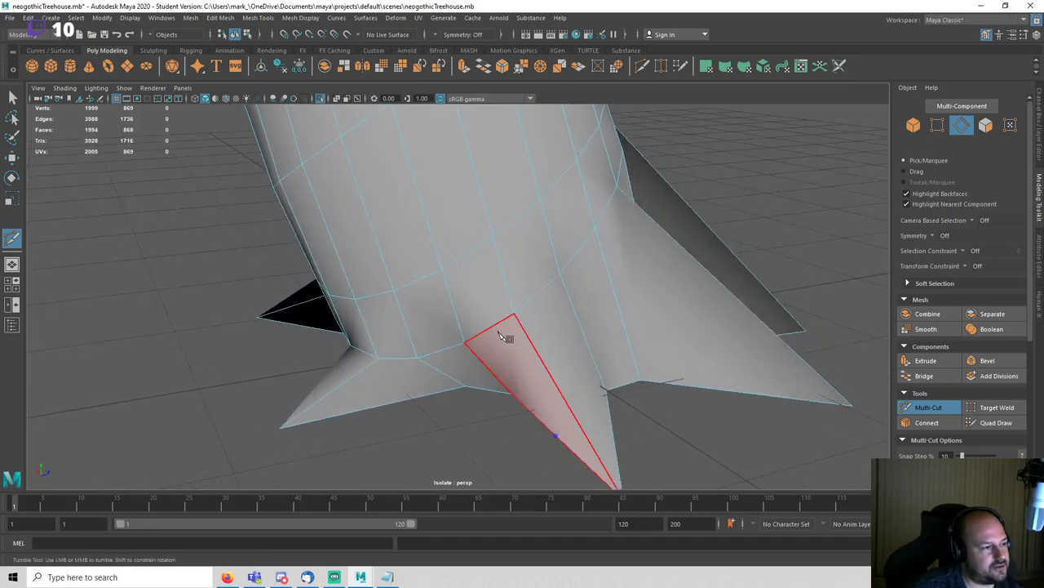
left_click_drag(516, 286, 481, 281, "alt")
left_click(492, 282)
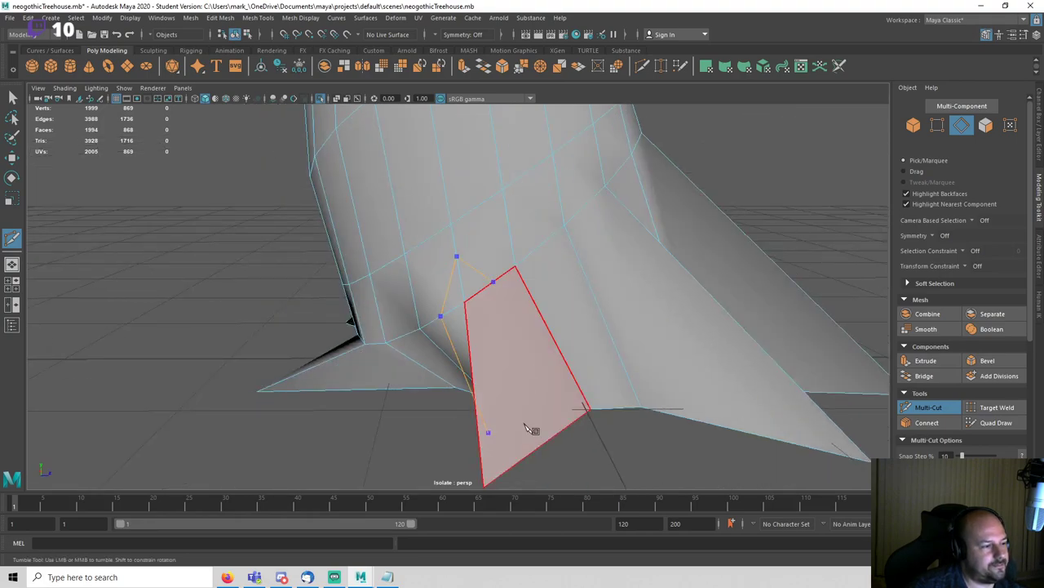
left_click(535, 459)
key("Return")
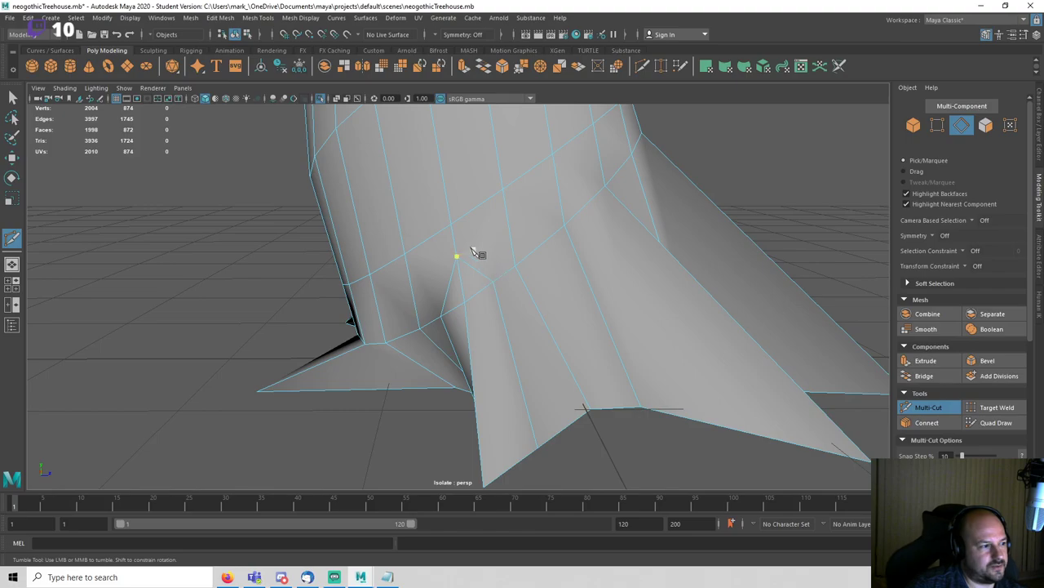
Step: Cut connecting edges from both sides of the front root's outline peak to the neighbouring trunk vertices
left_click_drag(477, 253, 473, 319, "alt")
right_click_drag(474, 319, 551, 340, "alt")
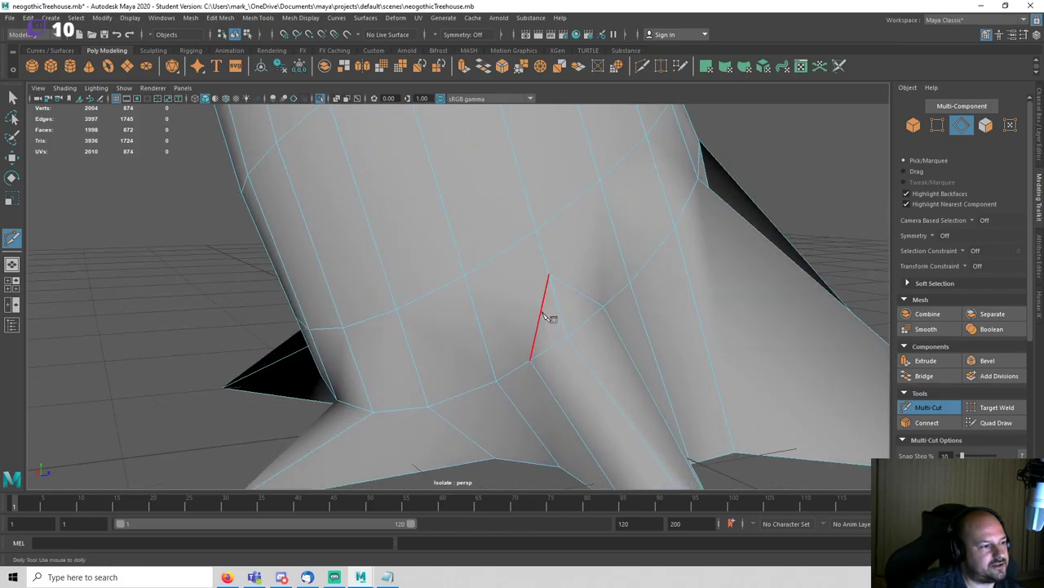
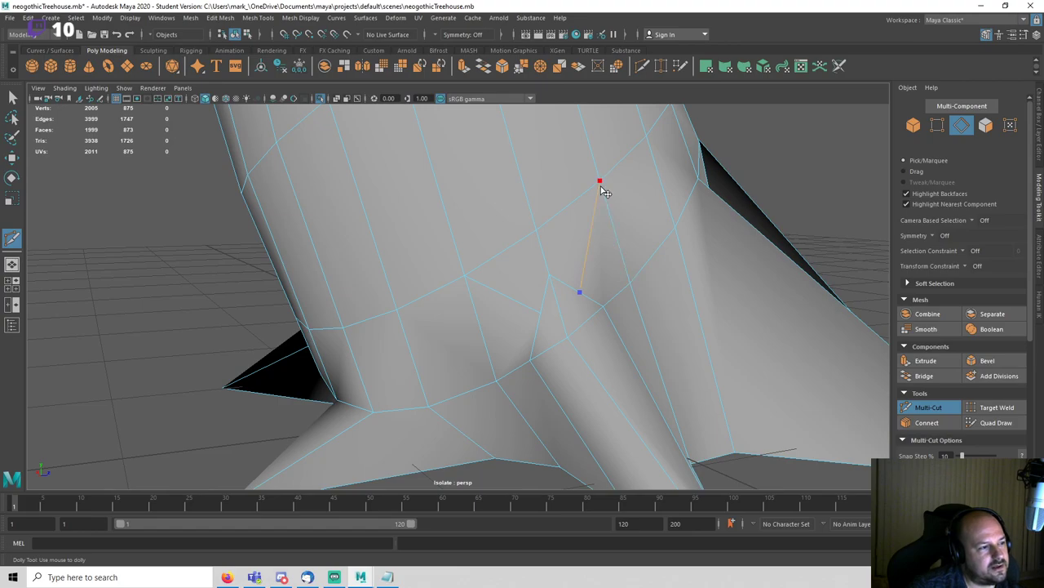
key("Return")
key("q")
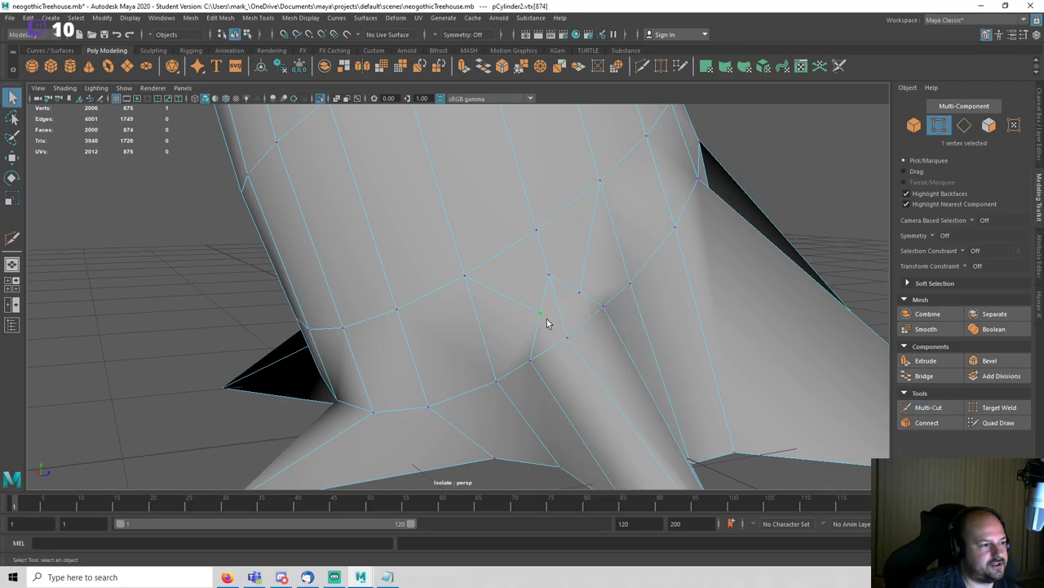
Step: Move the two new vertices beside the outline's peak outward to round the arch above the front root
key("w")
left_click_drag(547, 324, 555, 303, "alt")
middle_click_drag(580, 245, 566, 226)
key("q")
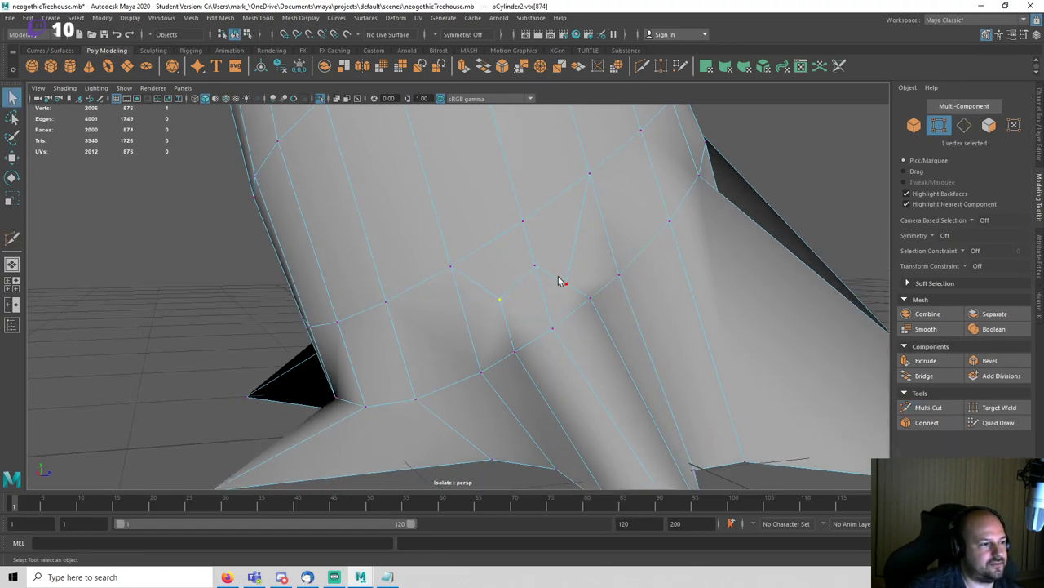
key("w")
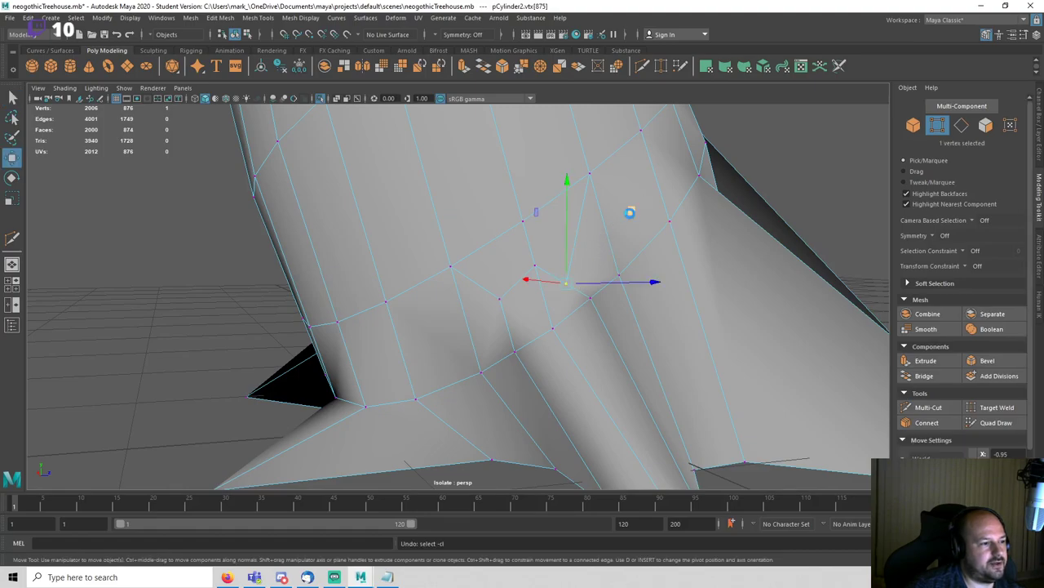
left_click_drag(631, 212, 636, 196)
left_click(737, 270)
Step: Move the cut vertices on both bottom edges of the front root outward toward its tip to widen the root's end
scroll(620, 367, "down", 3)
mouse_move(604, 385)
left_mouse_down("alt")
mouse_move(552, 415)
mouse_move(574, 400)
mouse_move(648, 400)
mouse_move(599, 378)
left_mouse_up("alt")
left_click(574, 433)
middle_click_drag(575, 433, 612, 350, "alt")
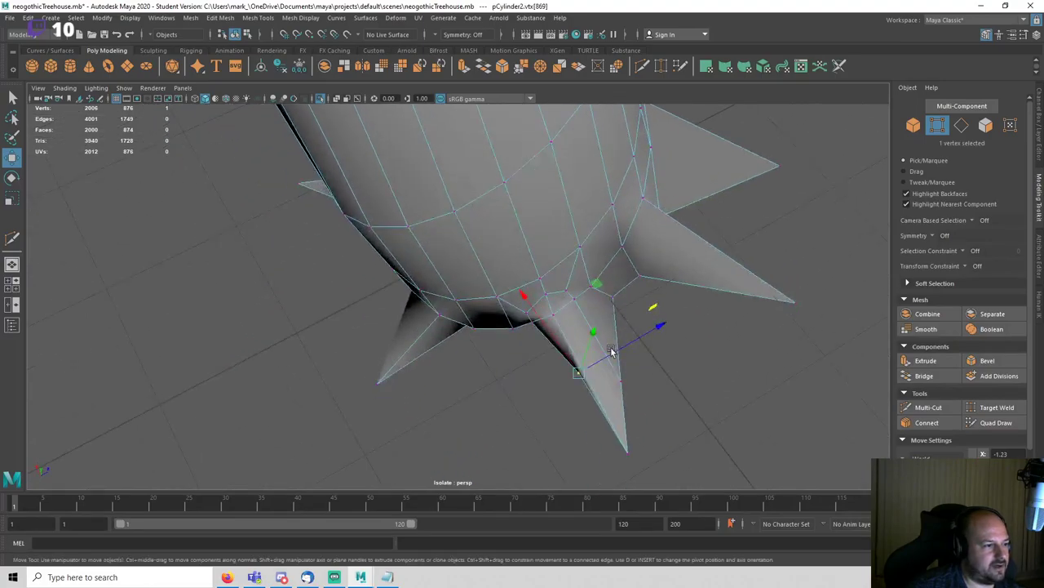
left_click_drag(594, 285, 603, 343)
left_click_drag(639, 403, 680, 365, "alt")
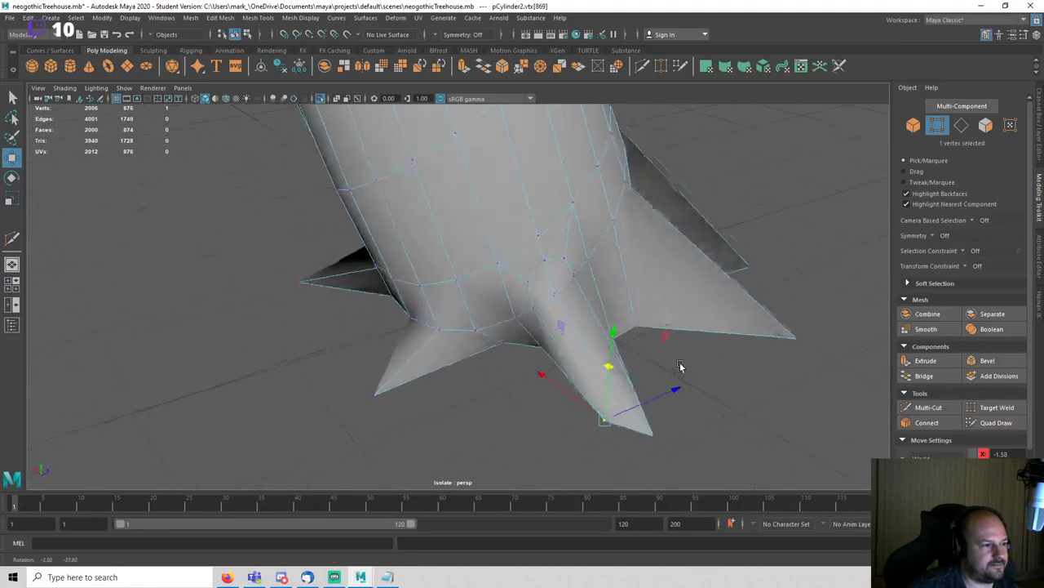
left_click_drag(614, 417, 636, 343, "alt")
left_click(640, 396)
left_click(631, 389)
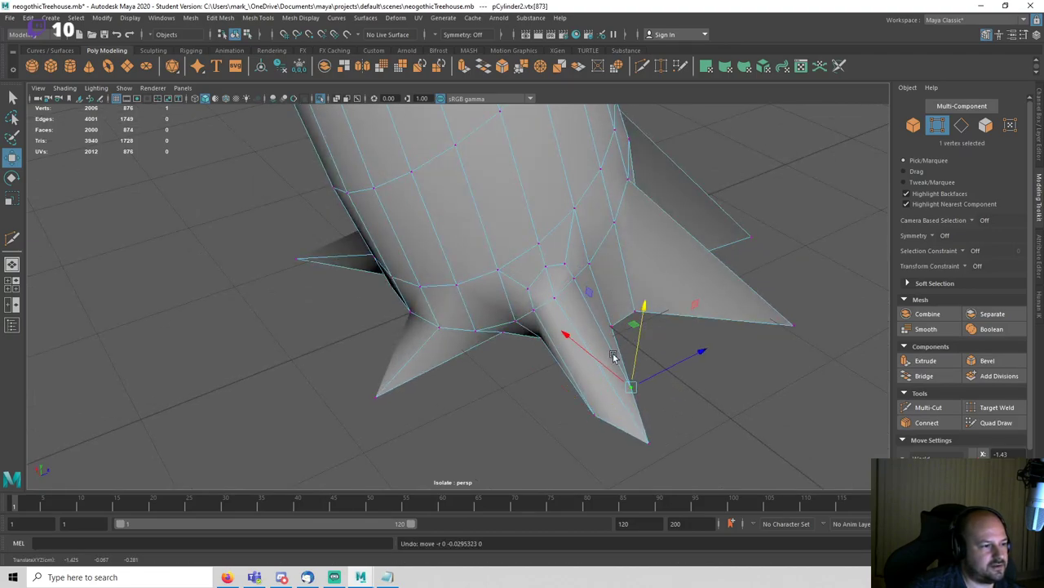
left_click(641, 333)
left_click_drag(690, 441, 635, 425, "alt")
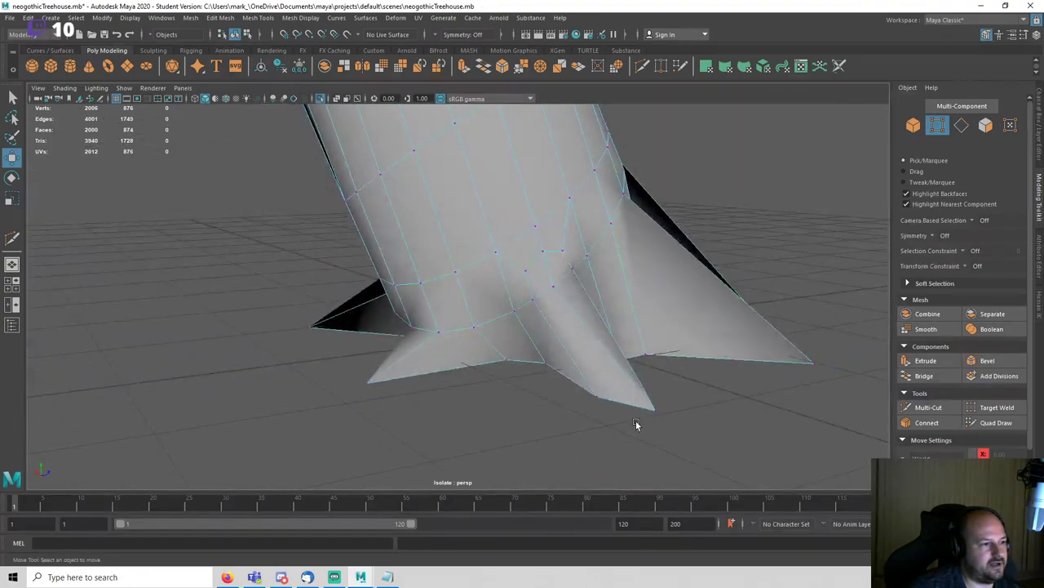
Step: Insert an edge loop around all the roots with Connect, close to their bottom edge, and clear the selection
key("F10")
left_click(595, 339)
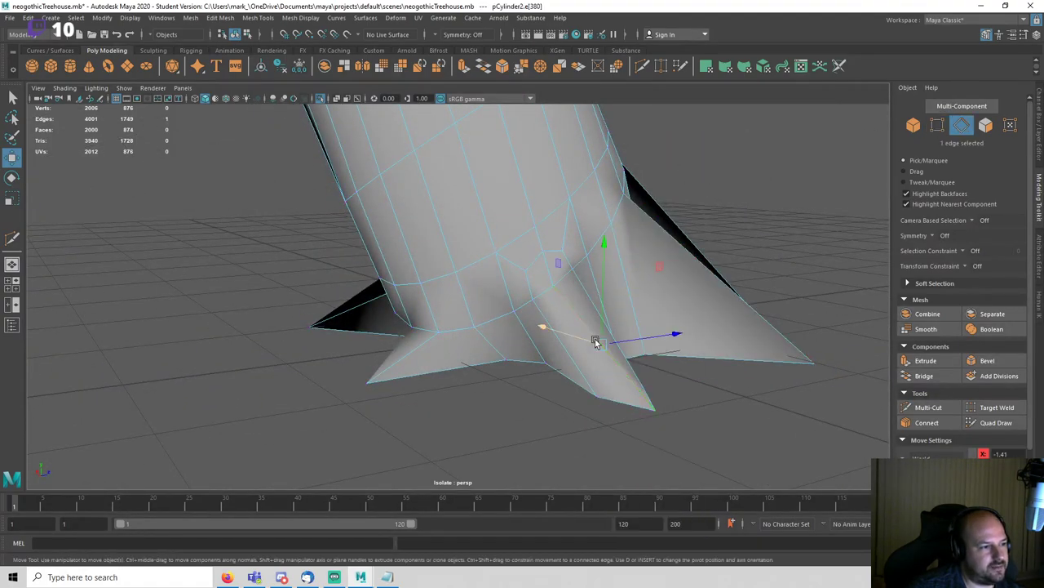
left_click(927, 422)
key("w")
left_click_drag(776, 245, 718, 219, "alt")
right_click_drag(763, 229, 682, 201)
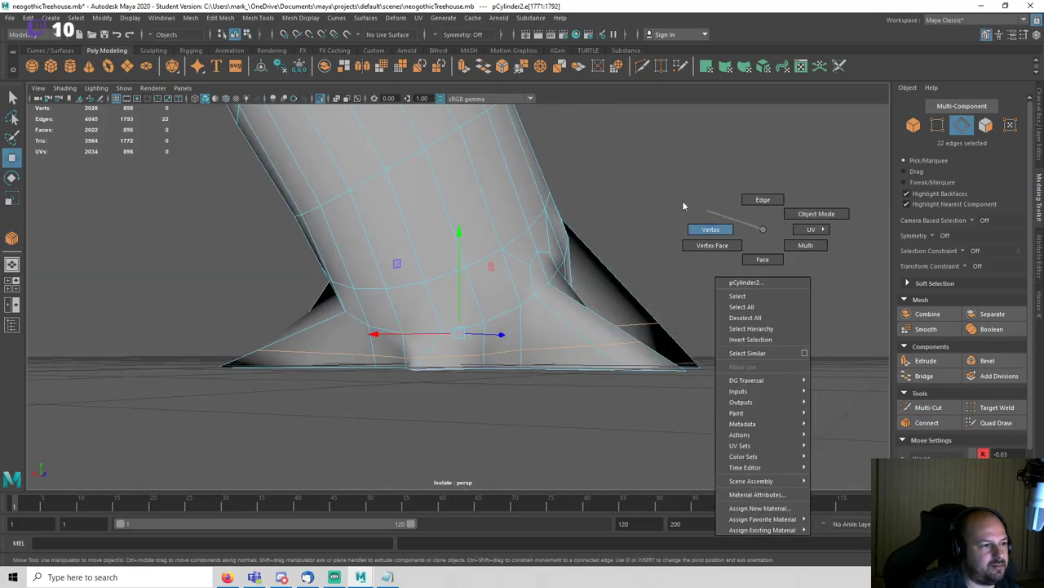
right_click_drag(722, 270, 782, 310, "alt")
left_click(782, 310)
Step: Select the two edges of the new loop at the front root's tip and move them outward toward the tip
left_click_drag(782, 310, 617, 389, "alt")
right_click_drag(661, 275, 659, 247)
left_click(661, 415)
left_click(631, 443, "shift")
left_click_drag(633, 441, 767, 396, "alt")
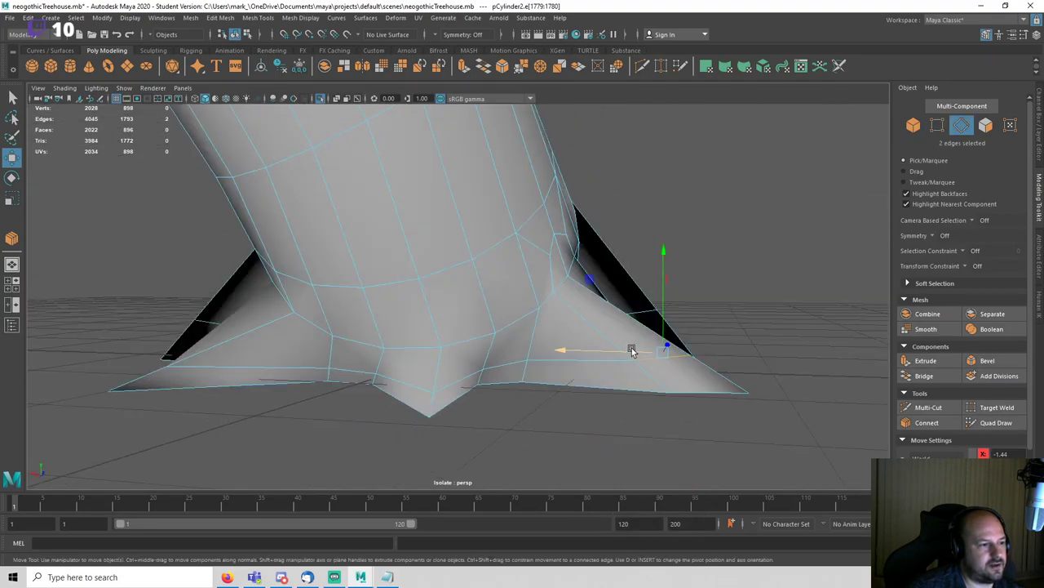
left_click_drag(632, 351, 719, 315)
left_click(771, 339)
Step: Save the scene and Multi-Cut an outline around the neighbouring root, from one bottom edge over its top to the other bottom edge
left_click_drag(771, 339, 678, 299, "alt")
key("q")
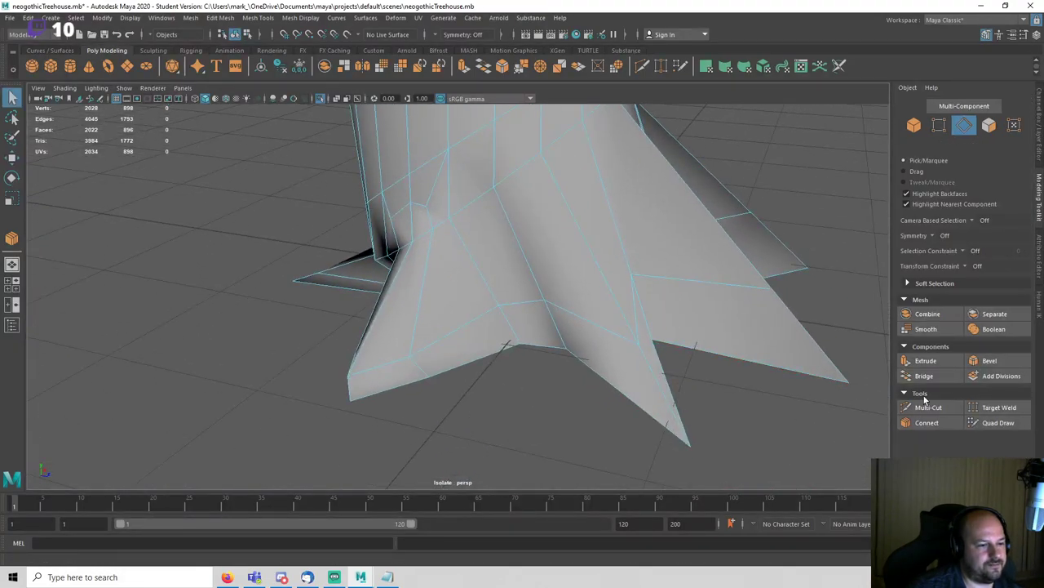
left_click(914, 407)
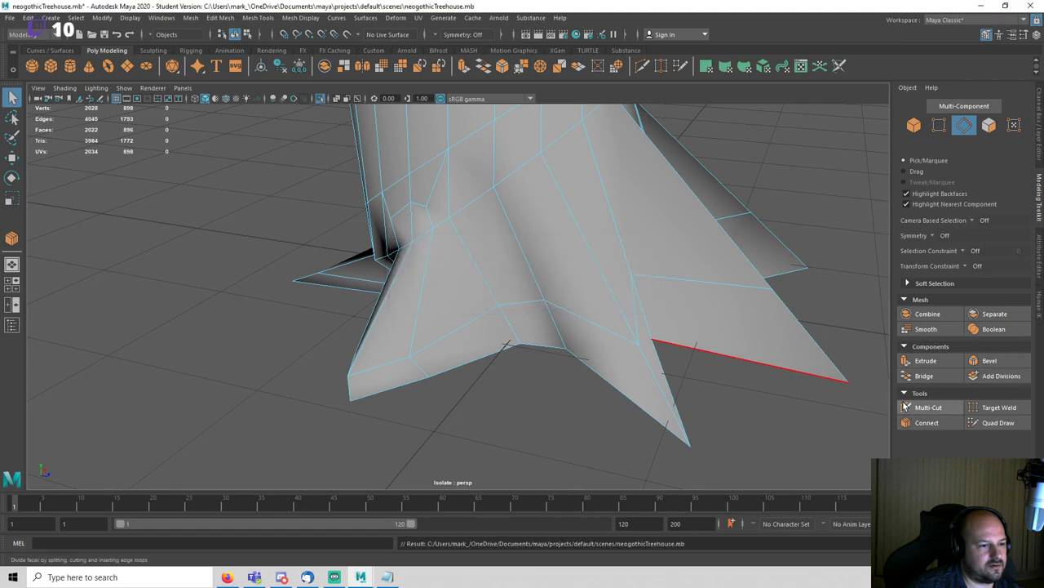
left_click(908, 407)
left_click(579, 317)
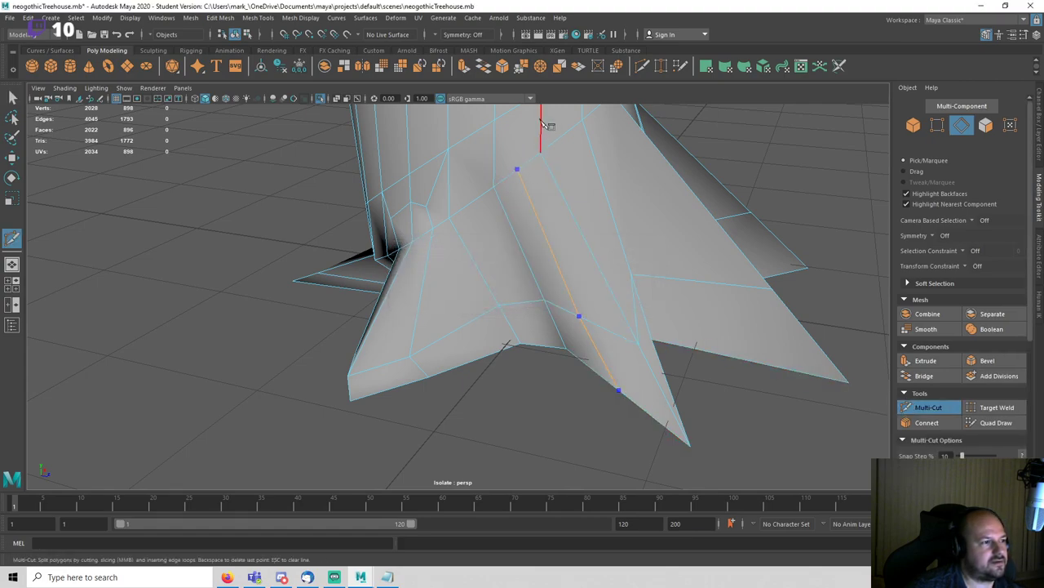
left_click_drag(570, 137, 538, 325, "alt")
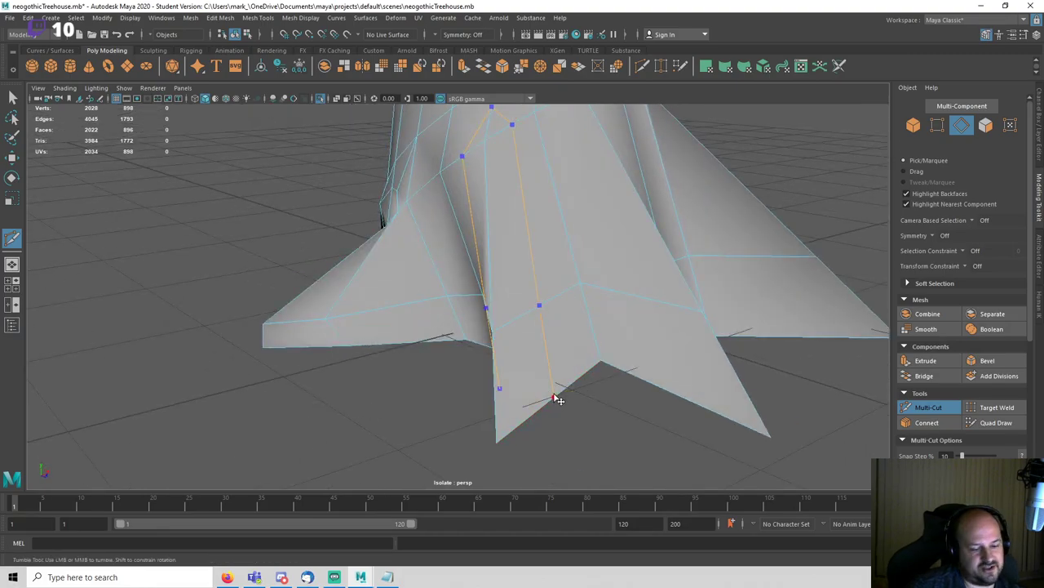
left_click(555, 398)
key("Return")
Step: Cut connecting edges from both sides of the neighbouring root's outline peak to the adjacent trunk vertices
left_click_drag(537, 260, 563, 296, "alt")
middle_click_drag(563, 295, 563, 380, "alt")
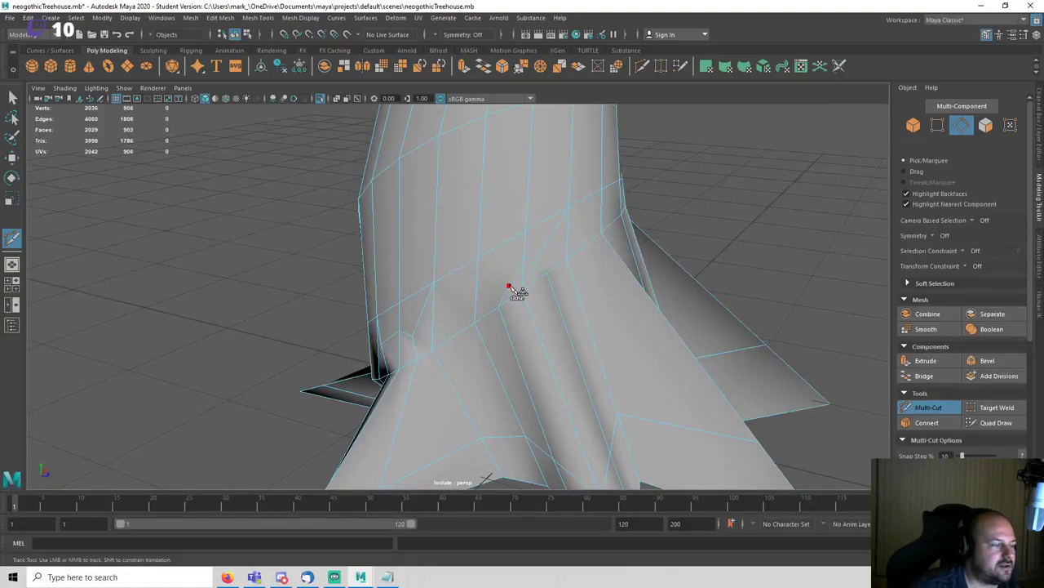
key("q")
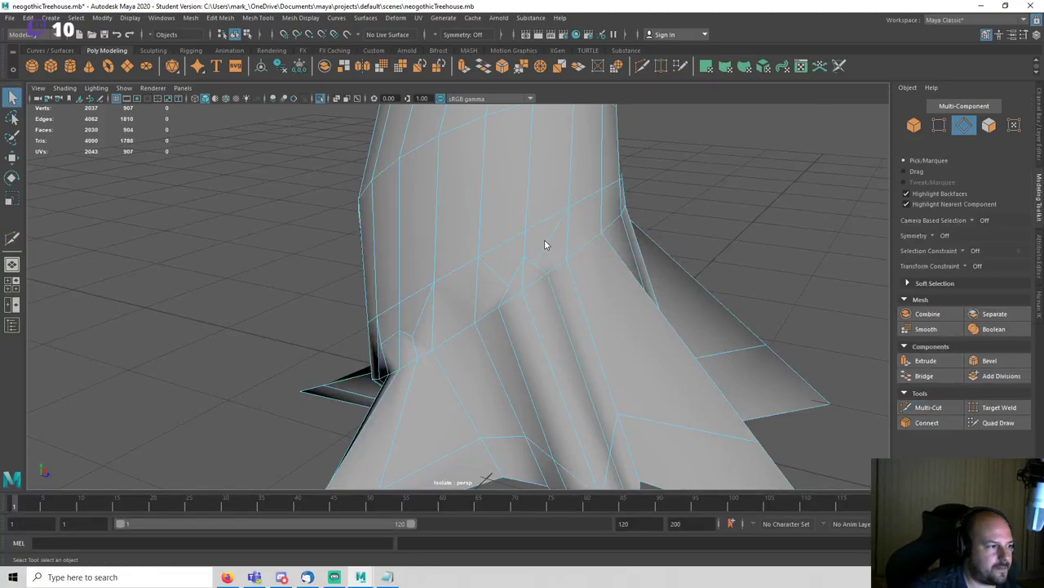
Step: Select the two vertices at the peak of the neighbouring root's outline and move them outward from the trunk
right_click_drag(544, 240, 498, 240)
scroll(563, 289, "up", 3)
left_click(567, 251)
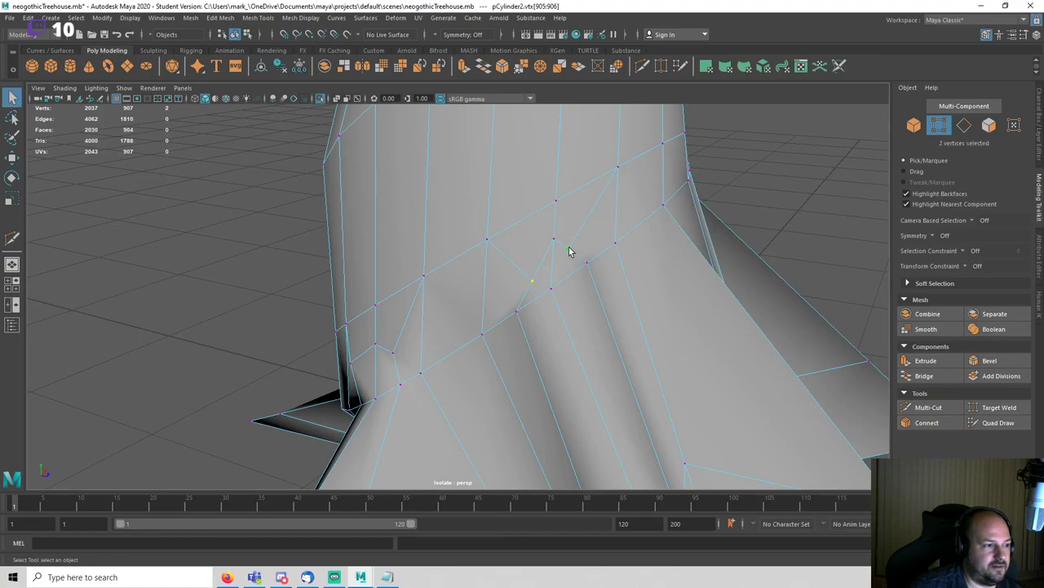
left_click(569, 250)
key("w")
left_click_drag(642, 182, 656, 167)
Step: Adjust the outermost vertex at the peak of the root's outline and save the scene
left_click_drag(572, 233, 688, 249, "alt")
left_click(592, 266)
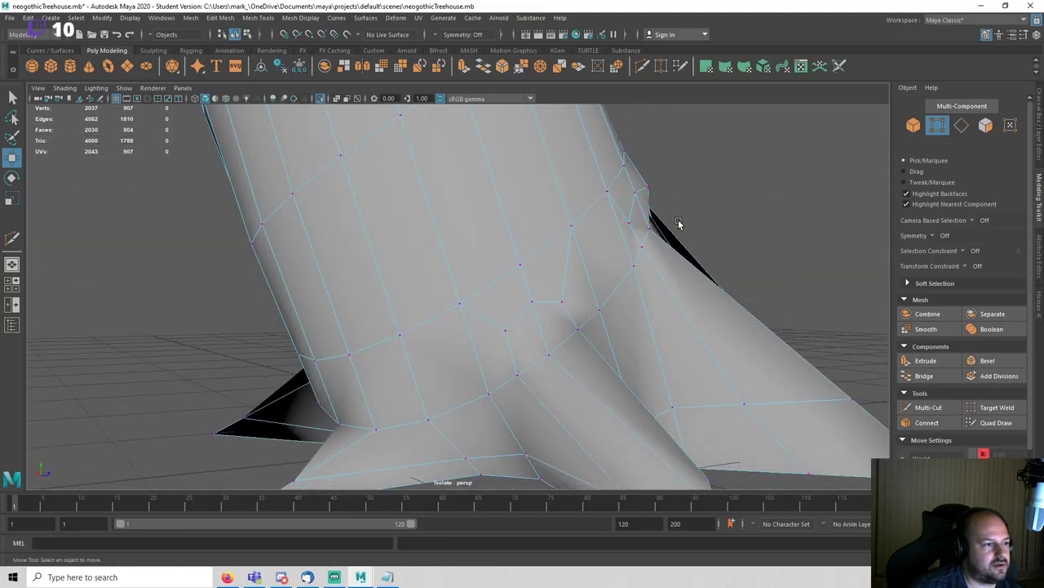
key("q")
key("w")
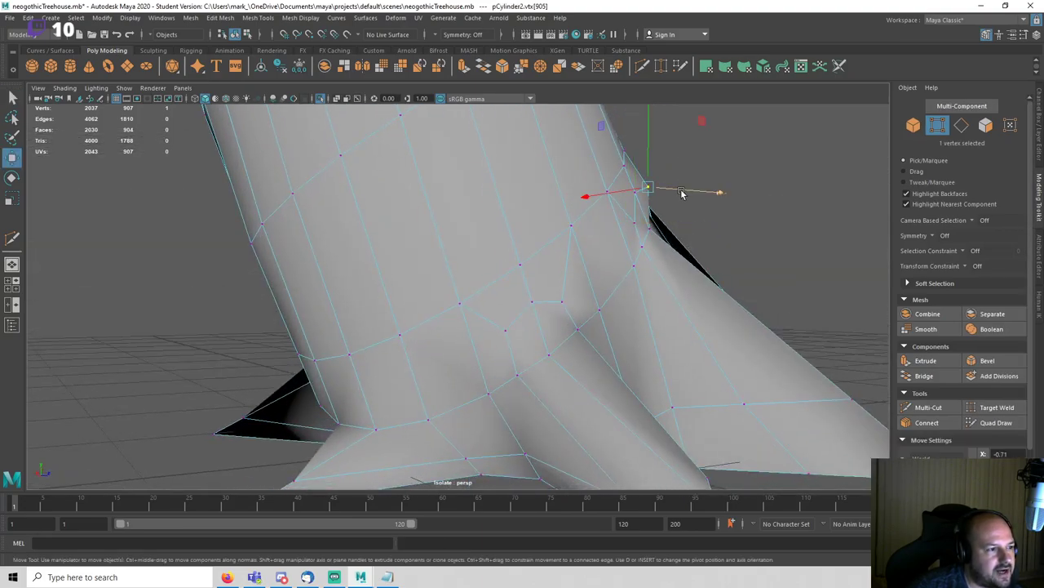
left_click(746, 294)
key("ctrl+s")
key("Return")
Step: Select the bottom edge near the neighbouring root's tip and reposition it horizontally
left_click_drag(764, 287, 644, 296, "alt")
left_click_drag(594, 324, 601, 353, "alt")
right_click_drag(616, 329, 615, 302)
left_click(607, 343)
left_click_drag(609, 344, 657, 313, "alt")
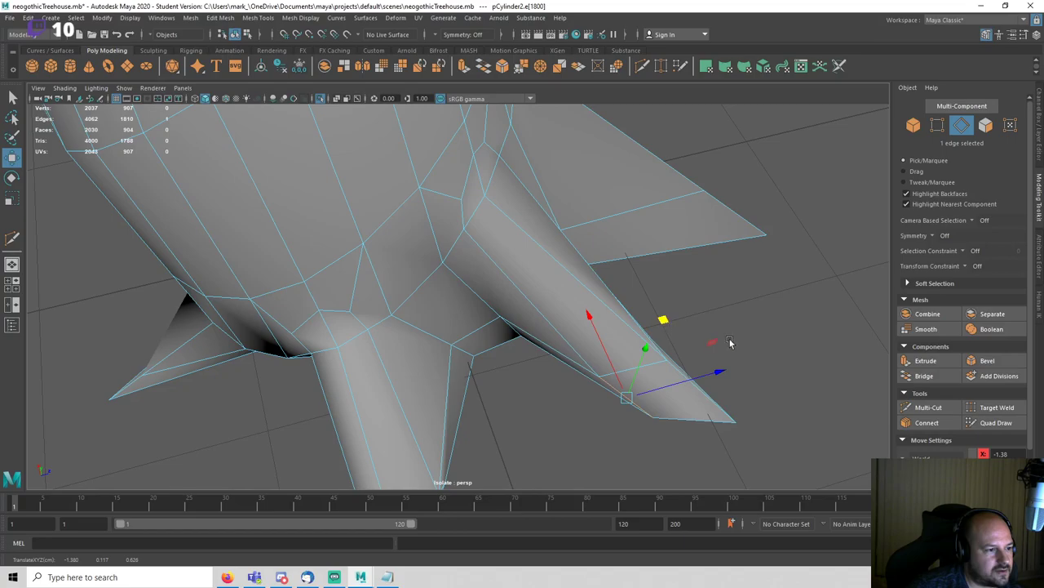
Step: Try to move the bottom edge on the other side of the root's tip
left_click_drag(730, 343, 606, 352, "alt")
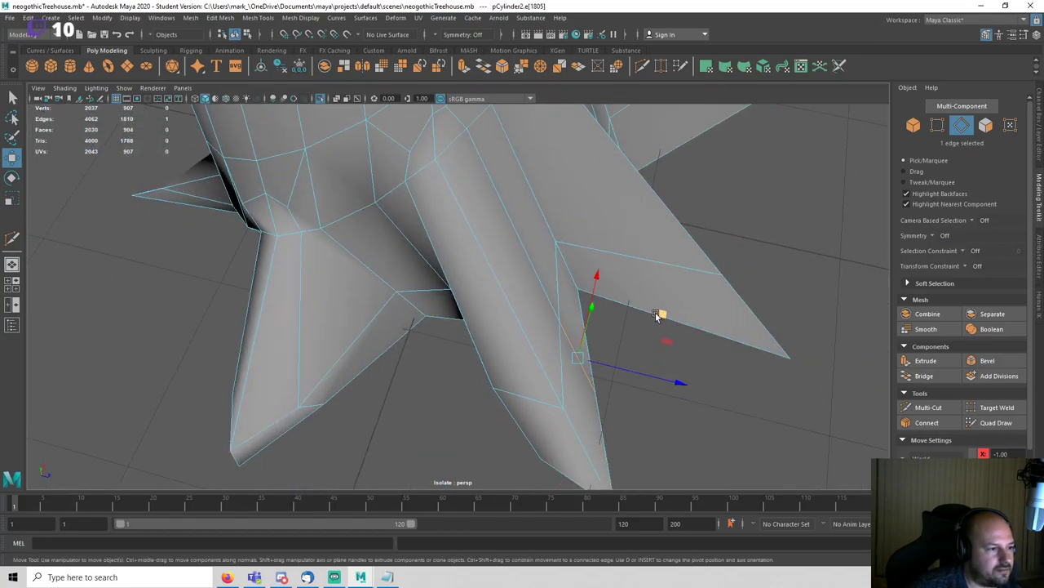
left_click_drag(655, 312, 644, 275)
key("ctrl+z")
Step: Select the two edges crossing the root just above its tip and adjust their position
key("q")
left_click_drag(657, 345, 667, 254, "alt")
key("w")
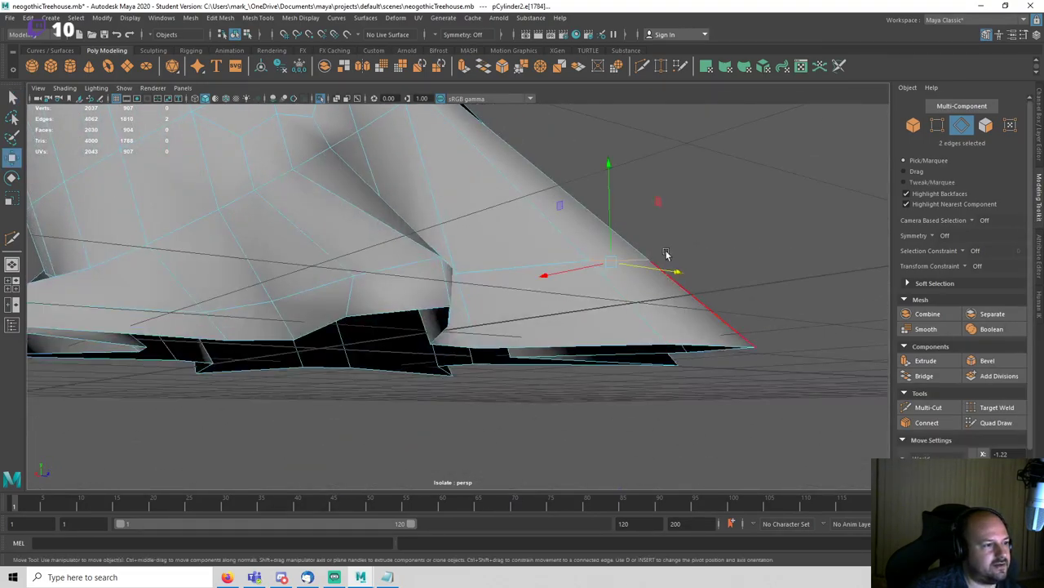
left_click_drag(642, 209, 490, 240, "alt")
key("q")
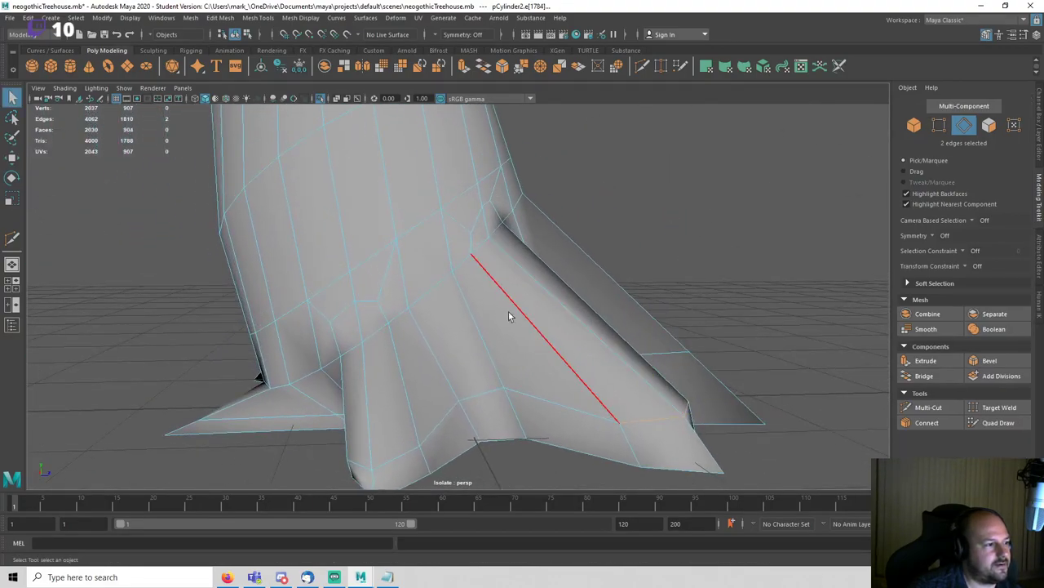
left_click(925, 427)
left_click_drag(800, 392, 512, 376, "alt")
Step: Move the bottom corner vertex of the front root's tip horizontally
right_click_drag(396, 210, 391, 209)
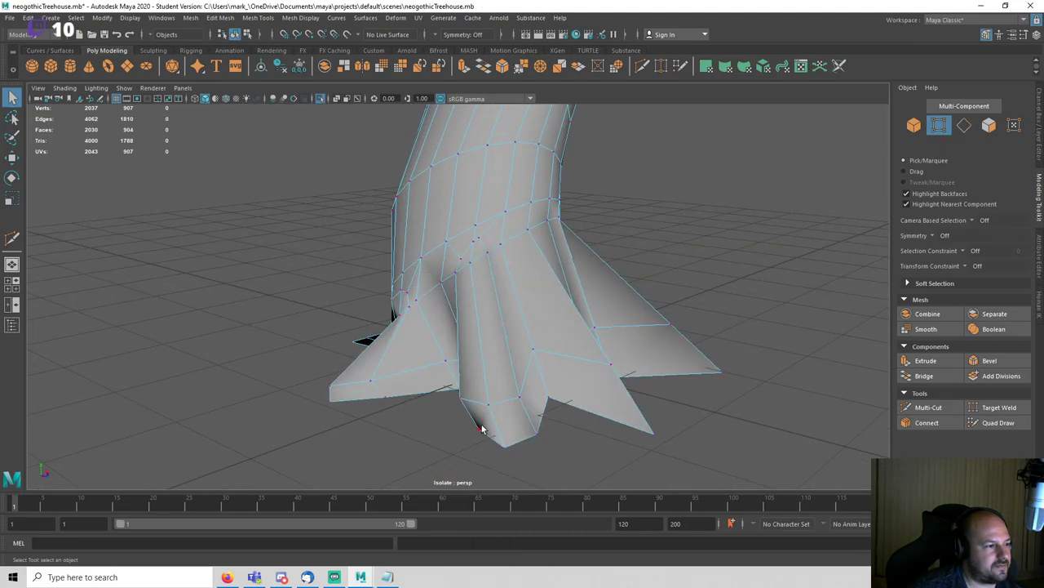
left_click(479, 427)
left_click_drag(480, 427, 549, 463, "alt")
key("w")
left_click_drag(597, 428, 579, 437)
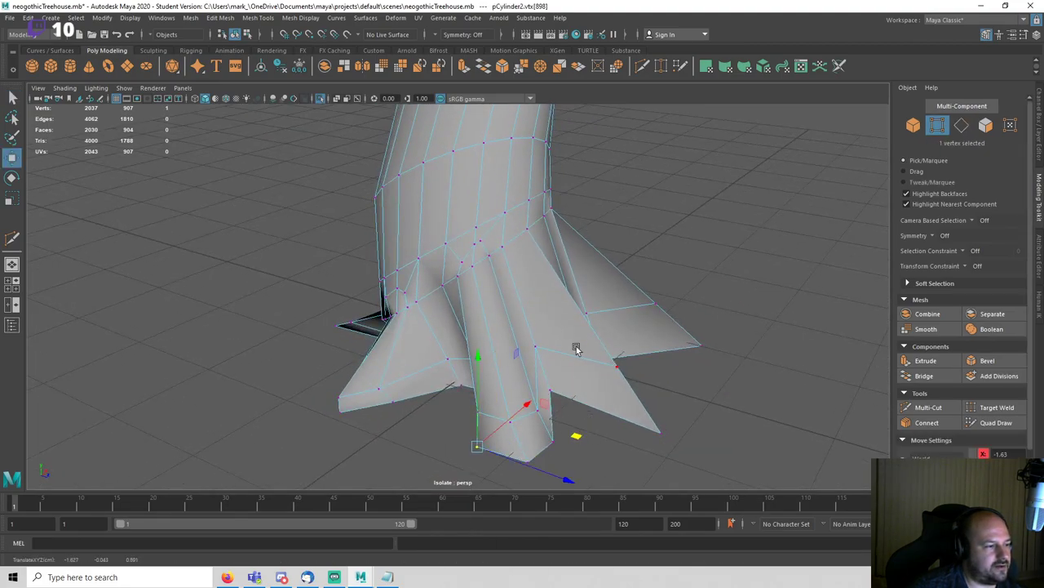
Step: Return to object mode, frame the whole tree and save the scene
right_click_drag(576, 349, 624, 290)
left_click(657, 199)
key("a")
left_click_drag(577, 315, 589, 325, "alt")
key("q")
key("ctrl+s")
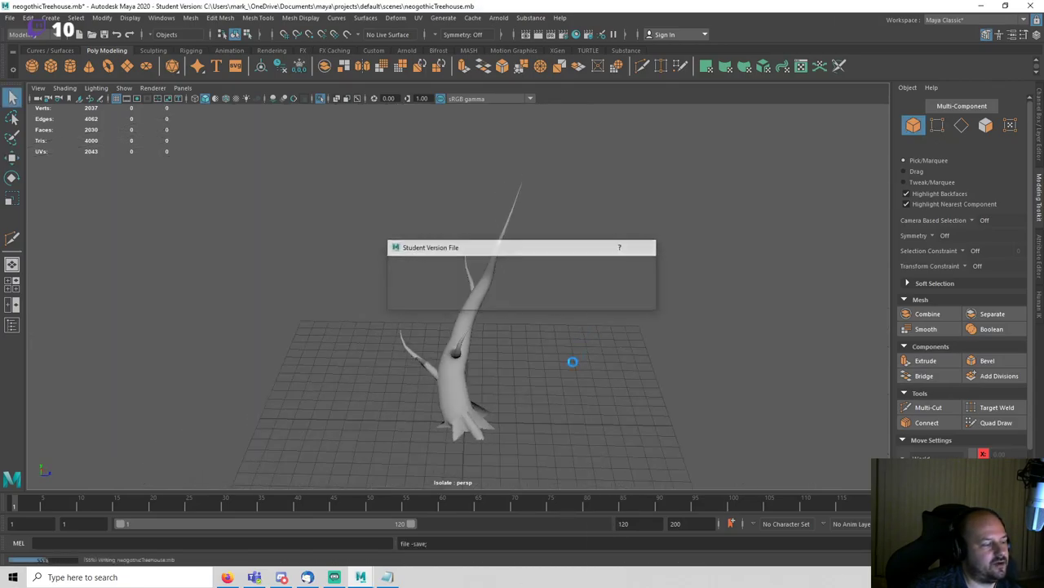
Step: Examine the shading and shape of the roots around the trunk's base
key("w")
middle_click_drag(522, 425, 555, 298, "alt")
right_click_drag(555, 298, 595, 292, "alt")
left_click_drag(595, 292, 634, 346, "alt")
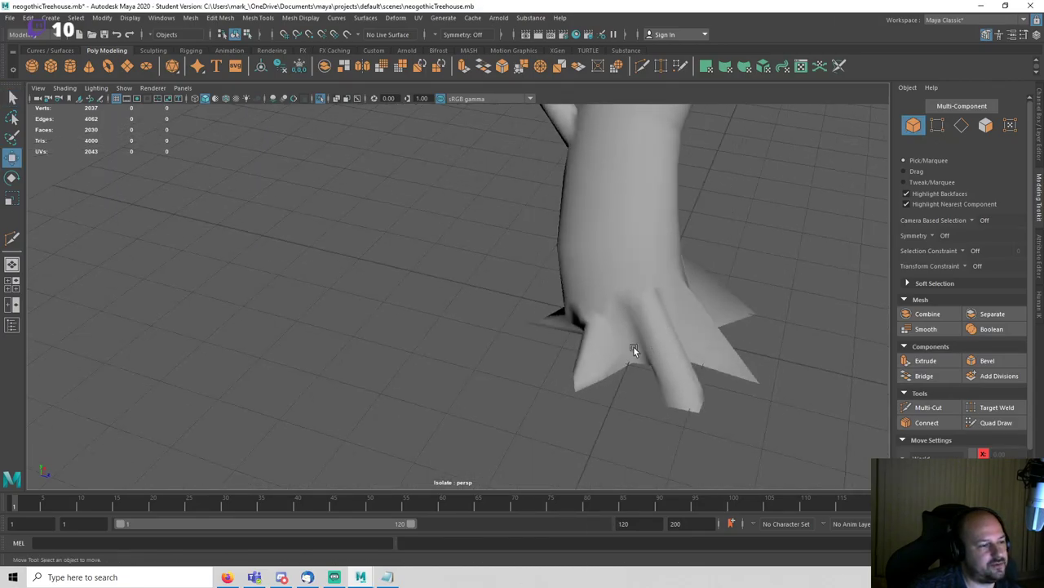
middle_click_drag(661, 330, 539, 293, "alt")
right_click_drag(539, 294, 641, 343, "alt")
left_click(601, 348)
left_click(754, 349)
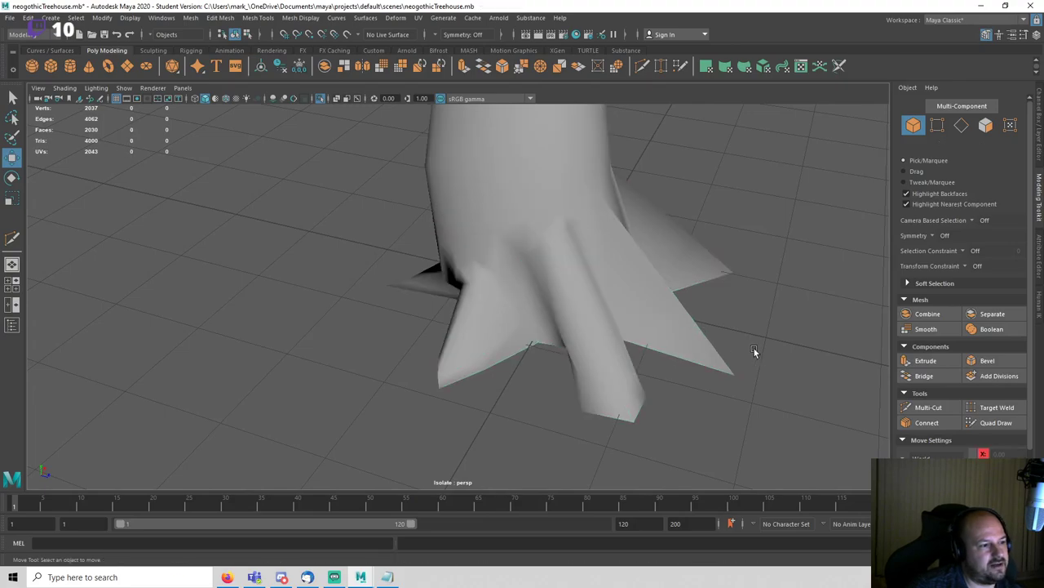
Step: Select the six vertices at the front root's tip, scale them narrower and save the scene
left_click_drag(754, 349, 675, 361, "alt")
left_click(590, 350)
left_click_drag(590, 350, 623, 356, "alt")
right_click_drag(621, 275, 527, 235)
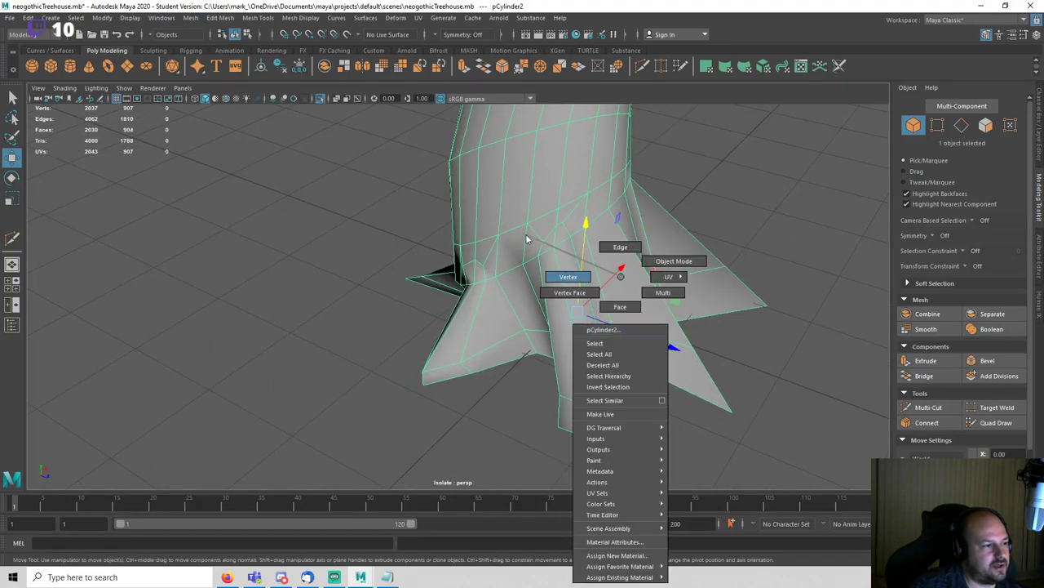
left_click(555, 437)
left_click_drag(531, 310, 657, 472, "alt")
key("r")
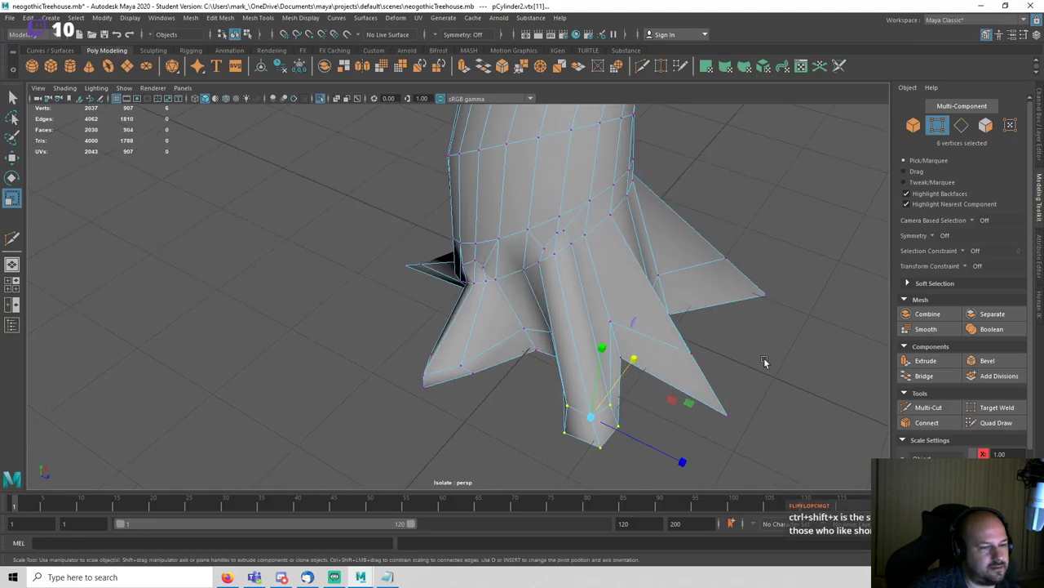
key("q")
key("ctrl+s")
key("Return")
key("r")
scroll(749, 339, "down", 1)
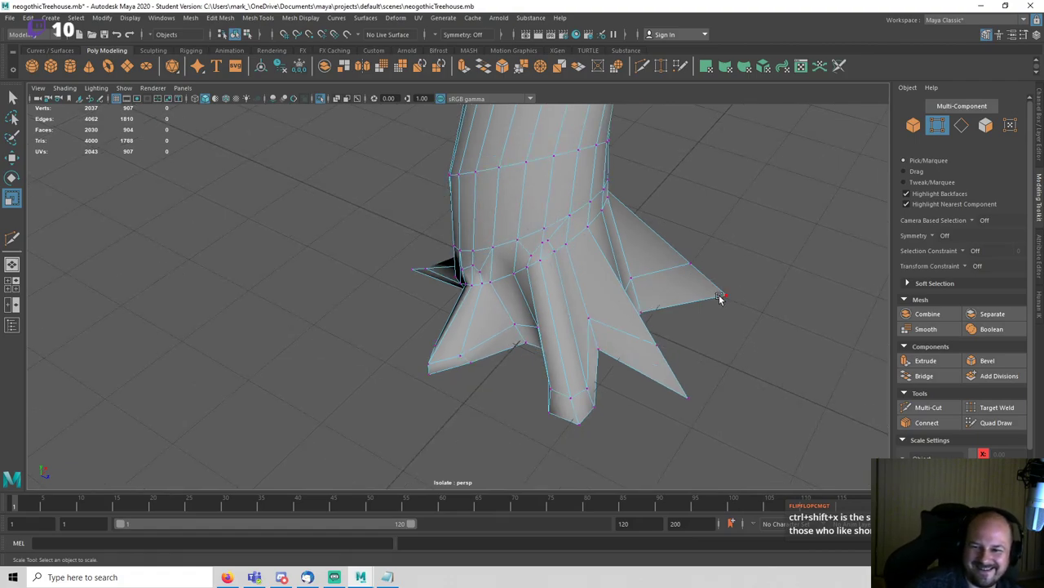
left_click_drag(719, 299, 737, 289, "alt")
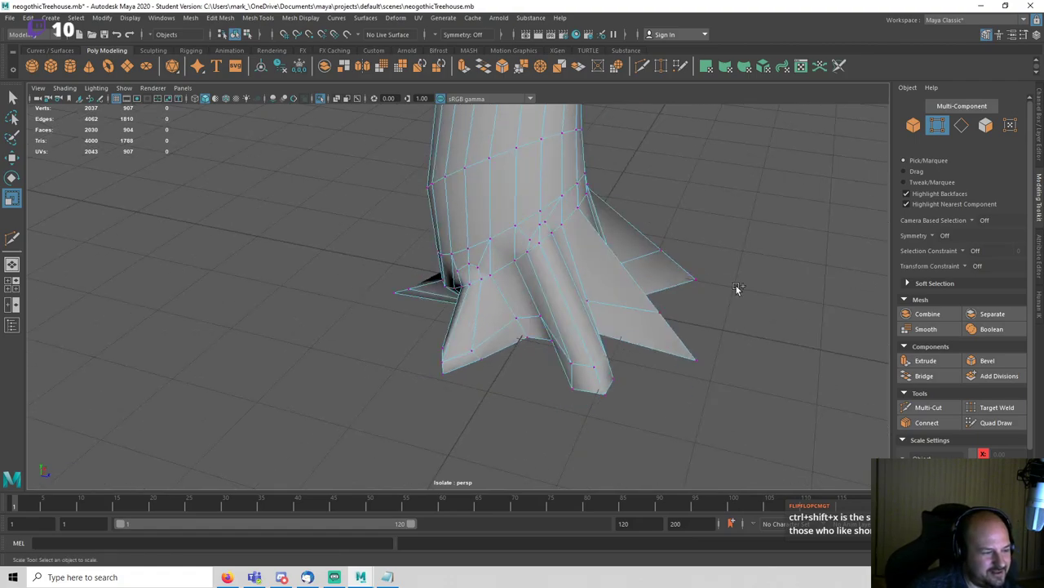
key("ctrl+shift+x")
key("q")
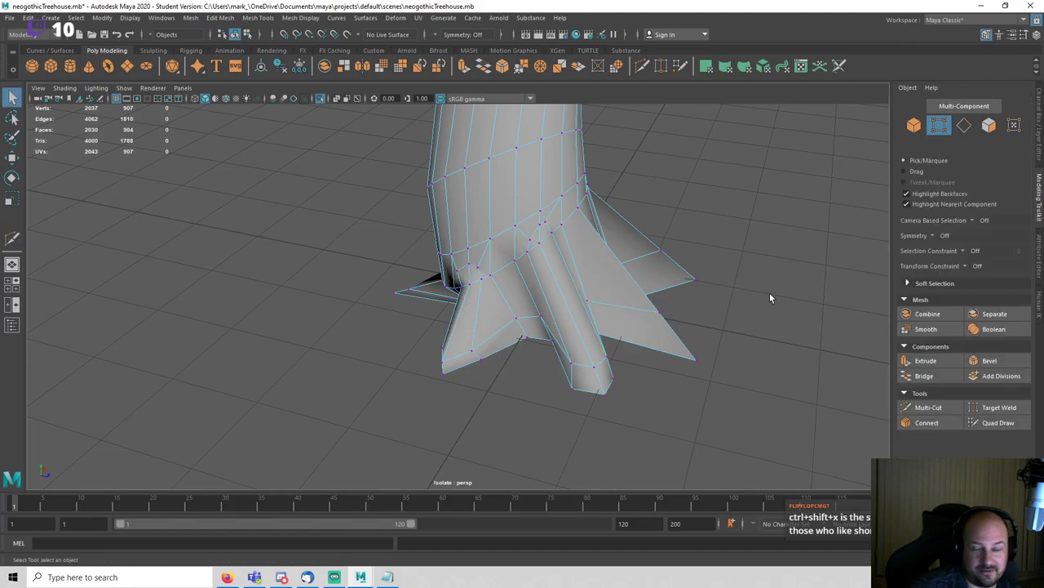
Step: Select the short bottom edge at the trunk's base between two roots and move it outward
right_click_drag(538, 222, 614, 173)
left_click(723, 267)
left_click_drag(722, 271, 507, 332, "alt")
left_click(489, 315)
scroll(488, 315, "up", 3)
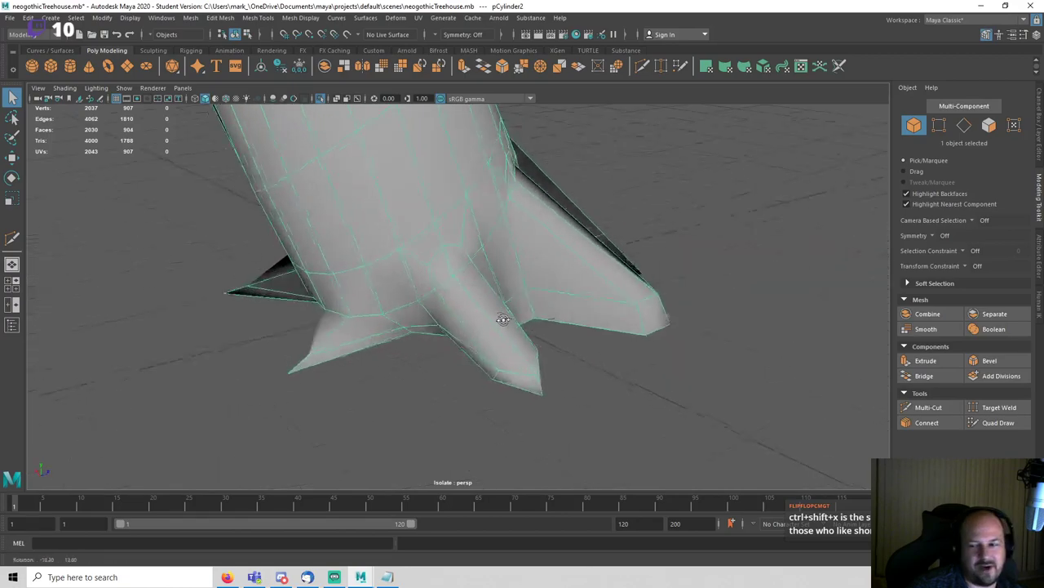
scroll(455, 319, "up", 4)
right_click_drag(462, 275, 441, 230)
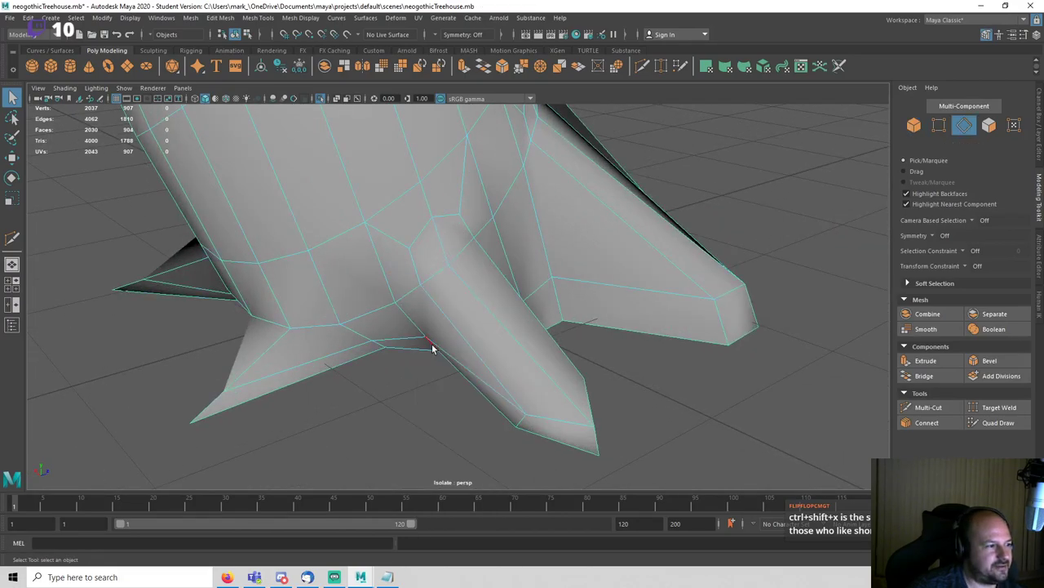
left_click_drag(433, 348, 496, 361, "alt")
left_click(564, 319)
key("w")
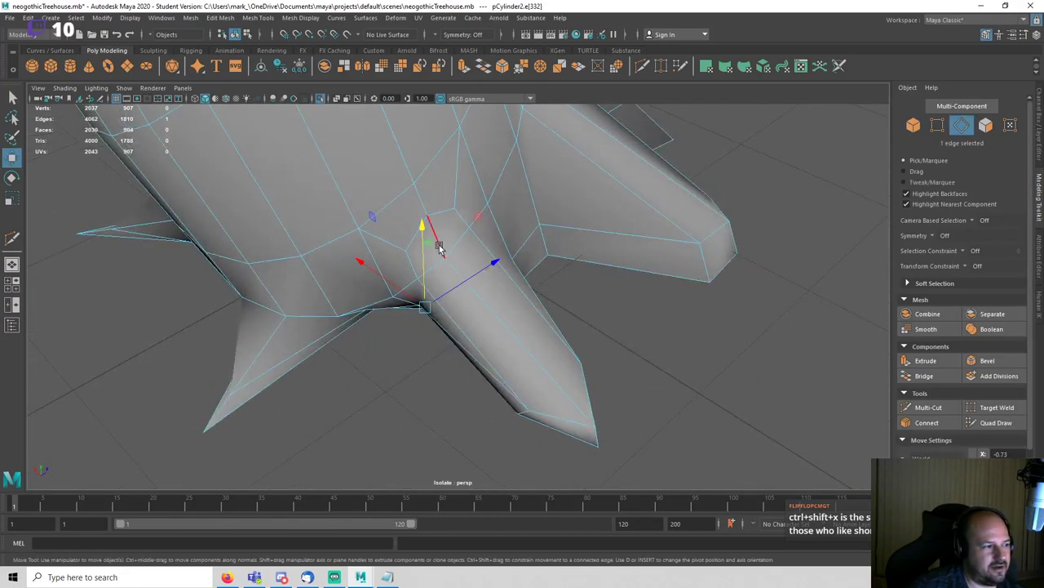
left_click_drag(439, 247, 416, 266)
Step: Move the adjacent bottom edges in the gap between the two roots further outward
left_click_drag(625, 350, 433, 318, "alt")
left_click(338, 396)
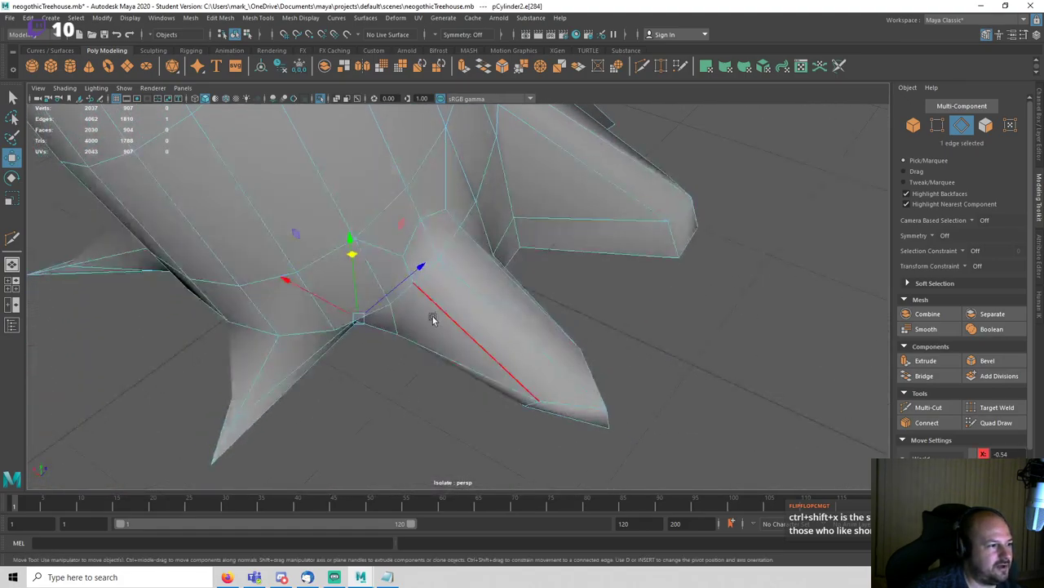
left_click_drag(358, 258, 358, 281)
left_click(636, 328)
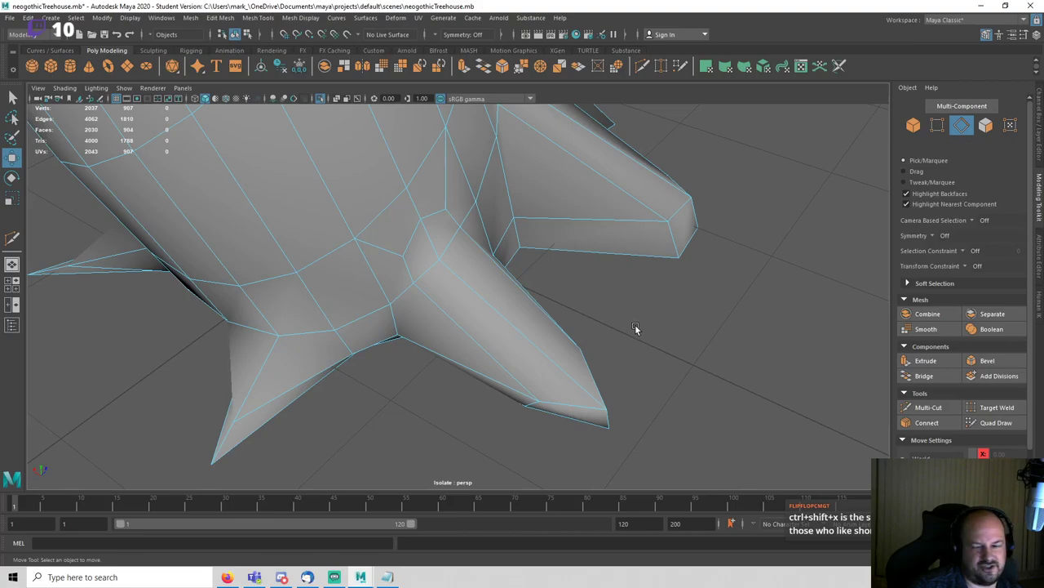
left_click_drag(670, 353, 407, 373, "alt")
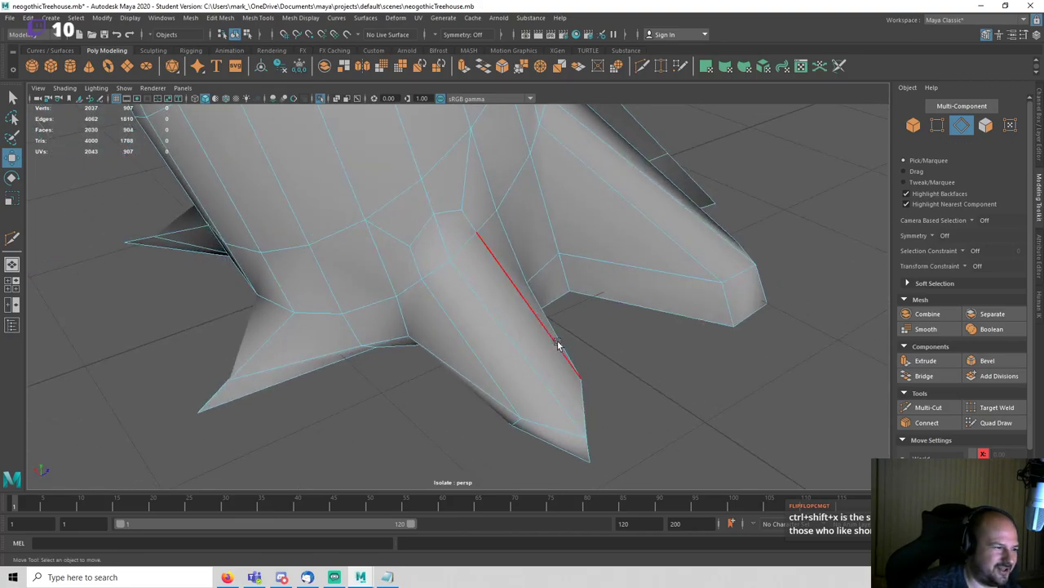
left_click(379, 348)
left_click_drag(397, 292, 396, 308)
left_click(620, 379)
Step: Reposition the bottom side vertex at the adjacent root's tip to round off the tip
left_click_drag(620, 379, 546, 446, "alt")
left_click(534, 420)
left_click_drag(492, 350, 510, 366)
left_click_drag(646, 319, 590, 455, "alt")
left_click_drag(587, 323, 585, 353)
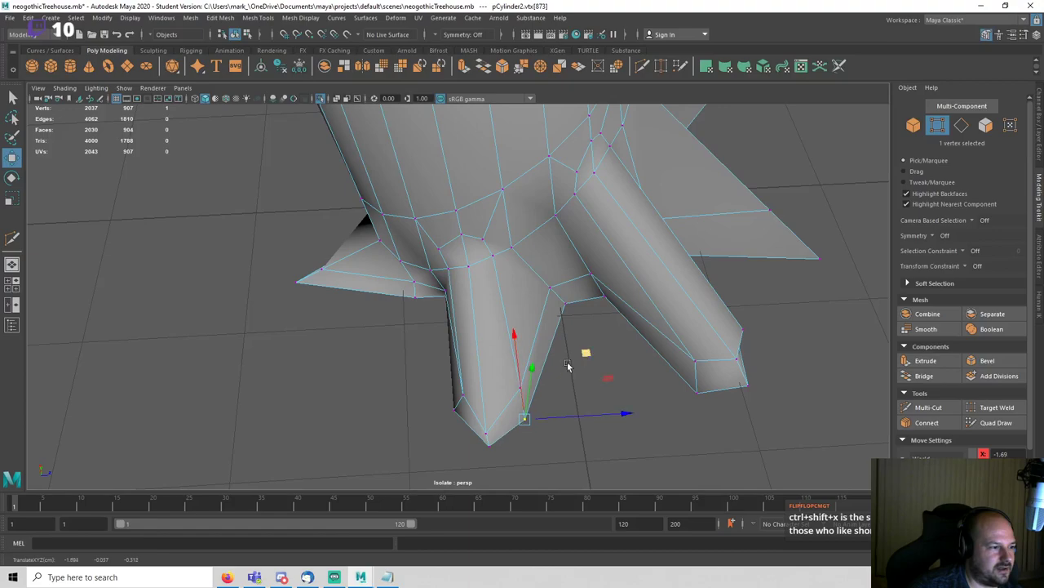
Step: Select the two vertices at the point of the same root's tip and shift them slightly inward
key("q")
left_click(521, 389)
key("w")
left_click_drag(495, 455, 496, 453)
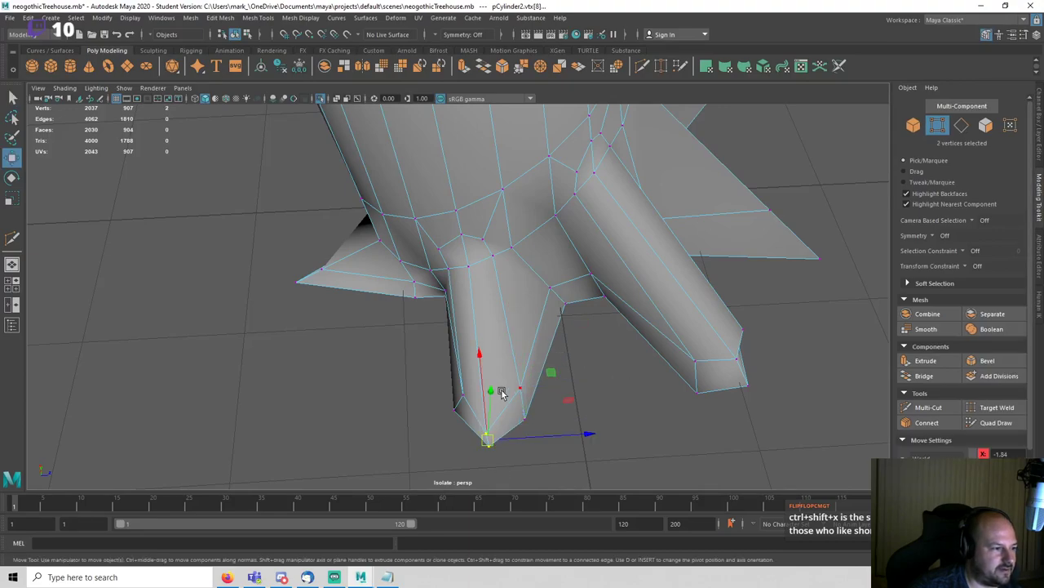
left_click_drag(480, 385, 479, 371)
Step: Return to object mode, save the scene and review the roots from all around the trunk
right_click_drag(527, 346, 576, 325)
left_click(749, 313)
key("a")
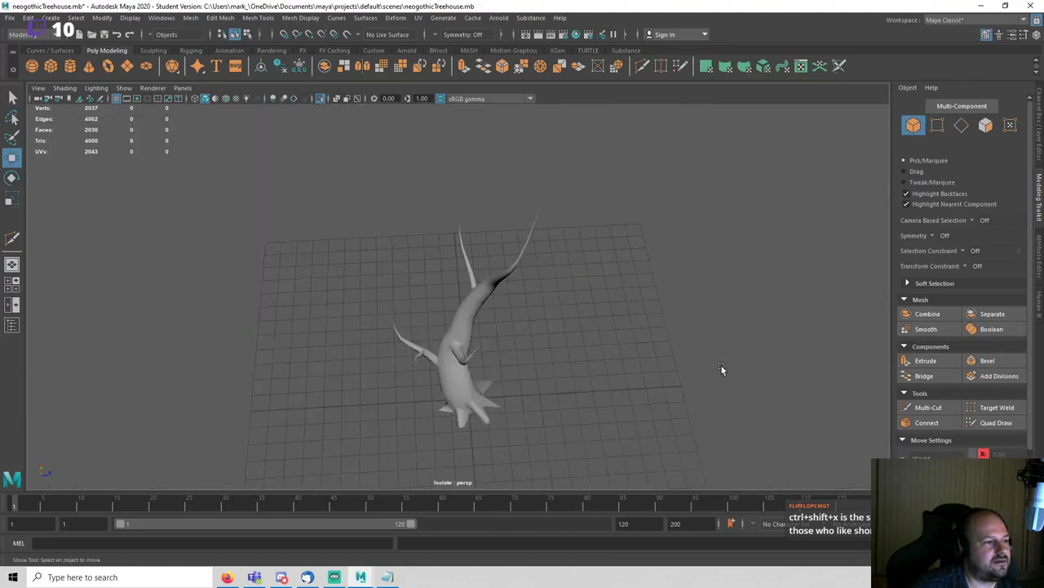
left_click_drag(574, 401, 550, 366, "alt")
scroll(543, 326, "up", 6)
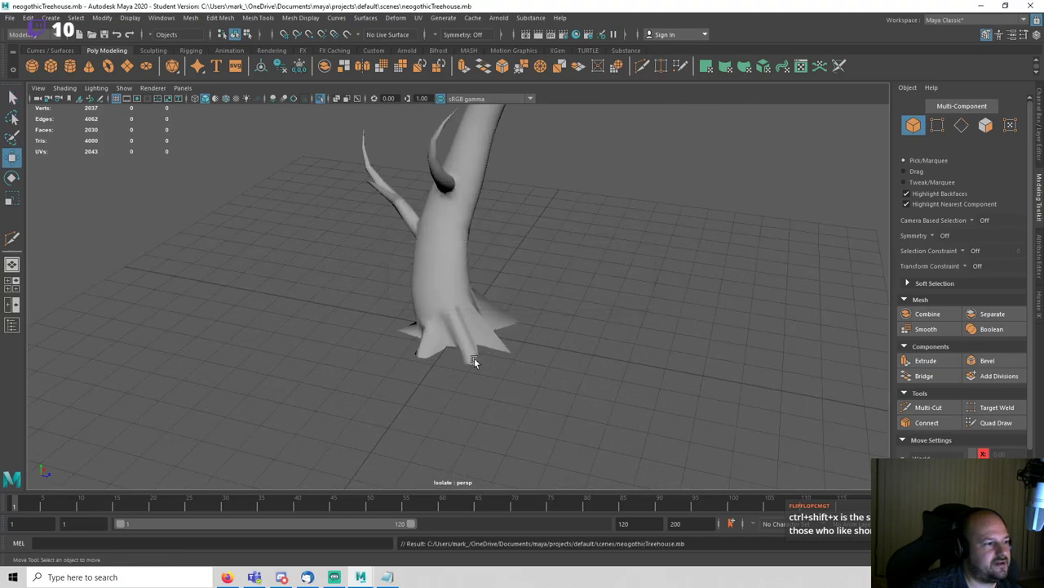
left_click_drag(474, 358, 544, 336, "alt")
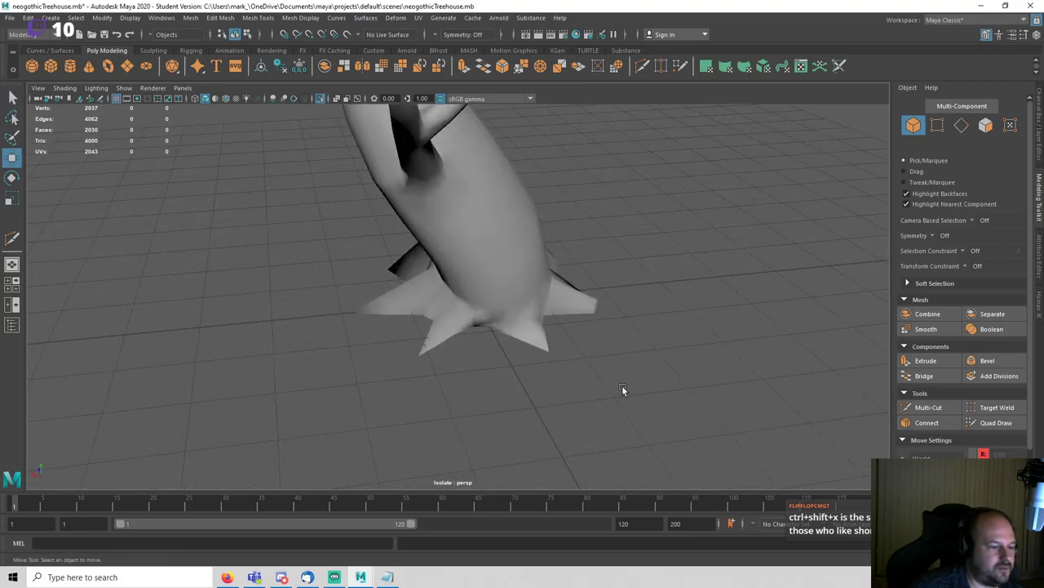
Step: Turn off isolation to show the whole scene and select the trunk mesh at its rear roots
key("ctrl+1")
left_click_drag(623, 389, 547, 362, "alt")
scroll(517, 326, "up", 5)
left_click(518, 326)
left_click_drag(546, 315, 570, 363, "alt")
scroll(570, 363, "up", 3)
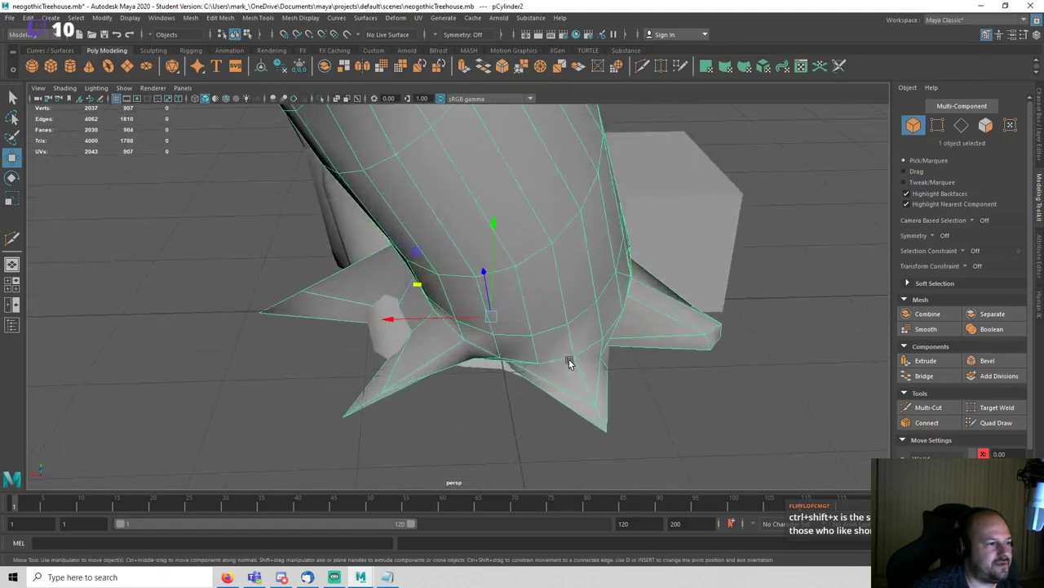
Step: Select the edge at the rear root's tip, scale it to reshape the root, and save the scene in object mode
right_click_drag(583, 273, 587, 245)
left_click(579, 377)
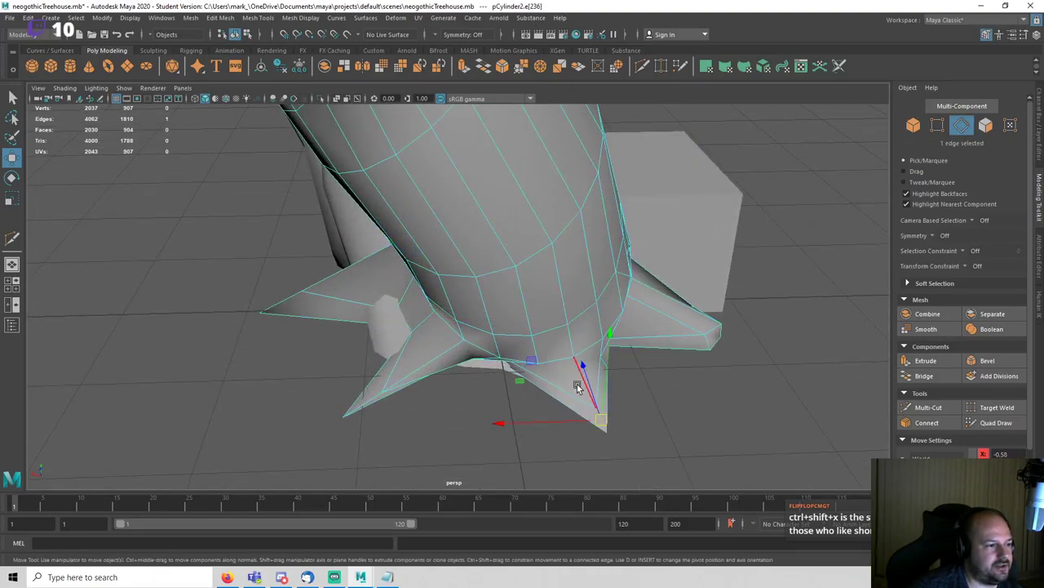
left_click_drag(567, 331, 585, 433, "alt")
key("r")
left_click_drag(480, 381, 567, 368)
key("w")
right_click(554, 278)
left_click(606, 261)
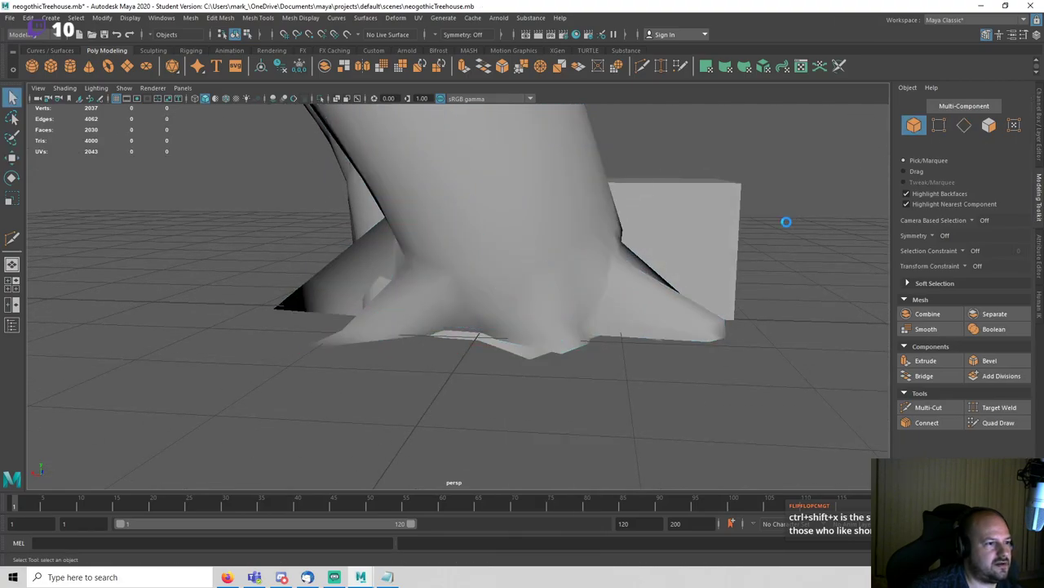
key("ctrl+s")
key("space")
Step: Select the leaning trunk mesh and pick the face at its base between the two side roots
scroll(585, 295, "down", 4)
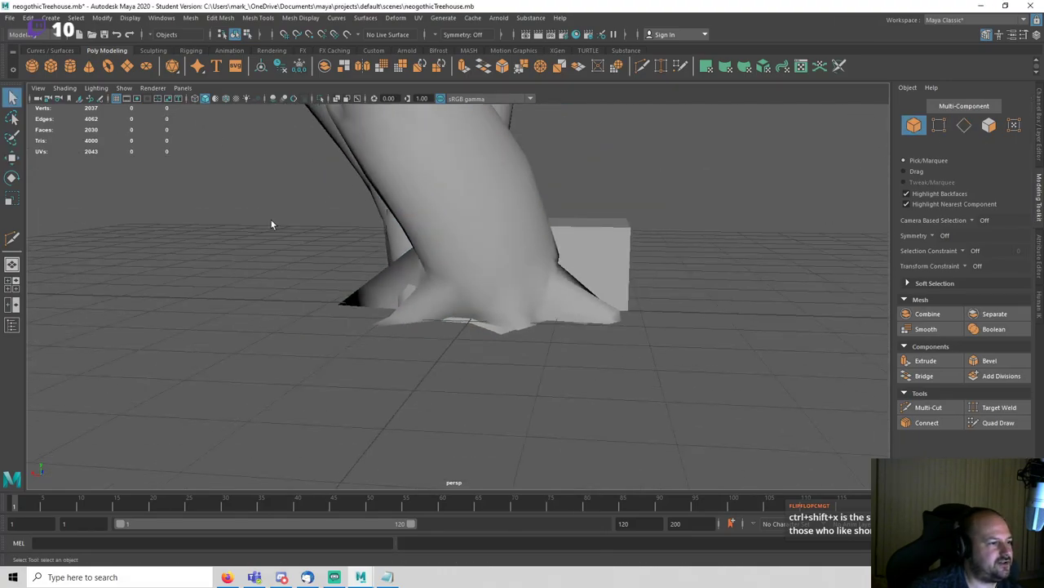
left_click_drag(445, 254, 471, 263, "alt")
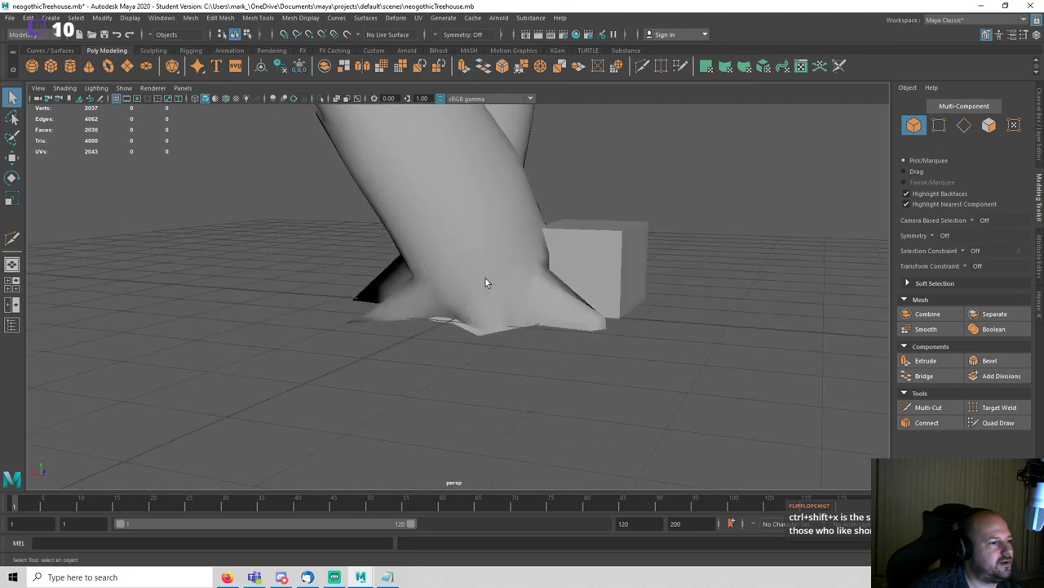
left_click(489, 278)
scroll(514, 279, "up", 3)
right_click_drag(514, 266, 515, 300)
scroll(530, 351, "up", 5)
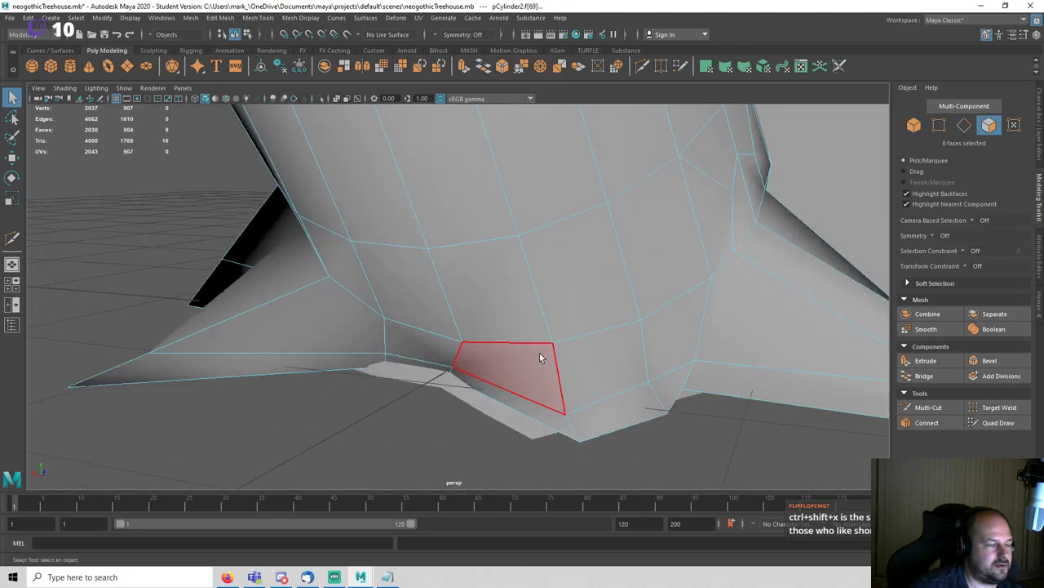
left_click(540, 356)
scroll(539, 359, "down", 4)
left_click(534, 347)
left_click_drag(533, 348, 556, 304, "alt")
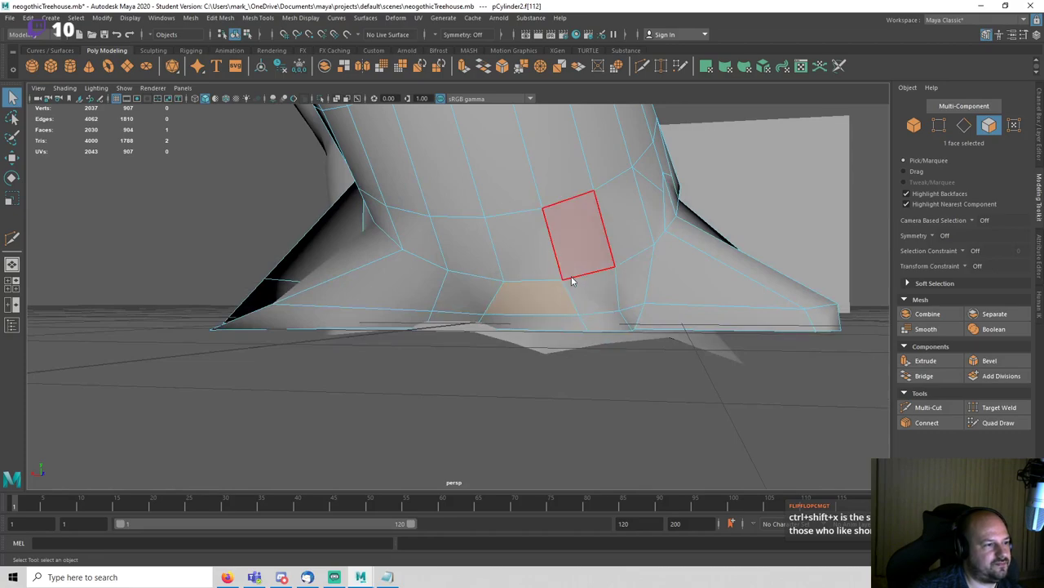
Step: Raise the vertex above that face and its two neighbouring vertices to arch the edge row between the roots
right_click_drag(572, 280, 572, 245)
left_click(562, 280)
key("w")
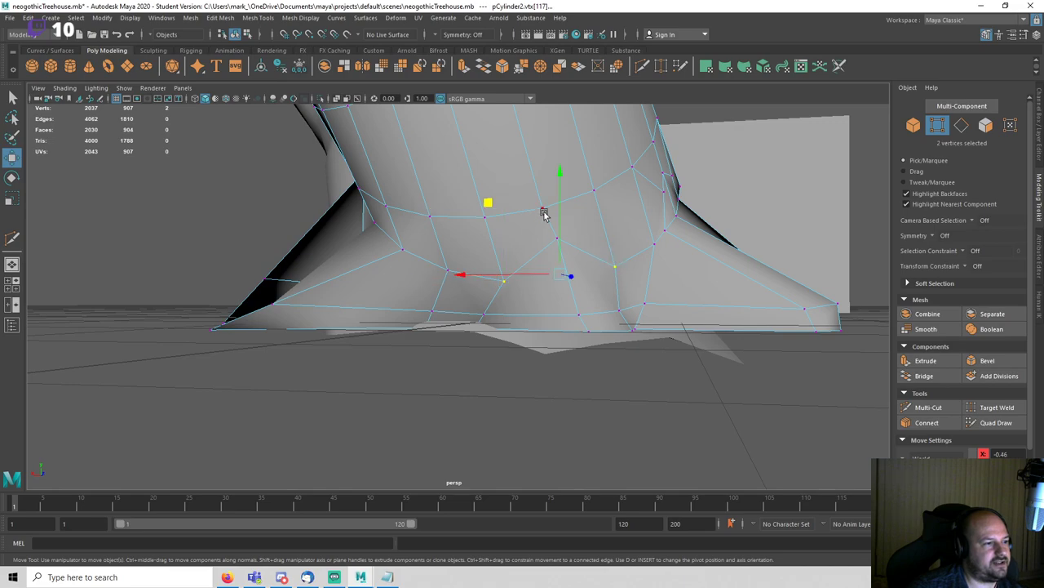
left_click_drag(560, 225, 560, 202)
Step: Select the two adjoining horizontal edges below the arch and move them up
left_click_drag(552, 289, 543, 310, "alt")
right_click_drag(557, 335, 558, 298)
left_click(593, 350)
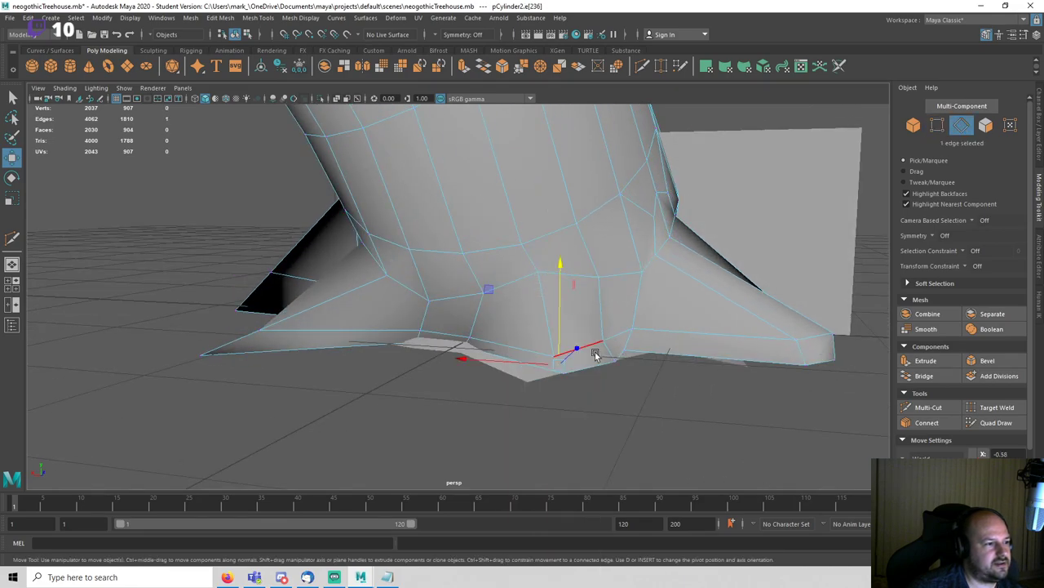
left_click(541, 350, "shift")
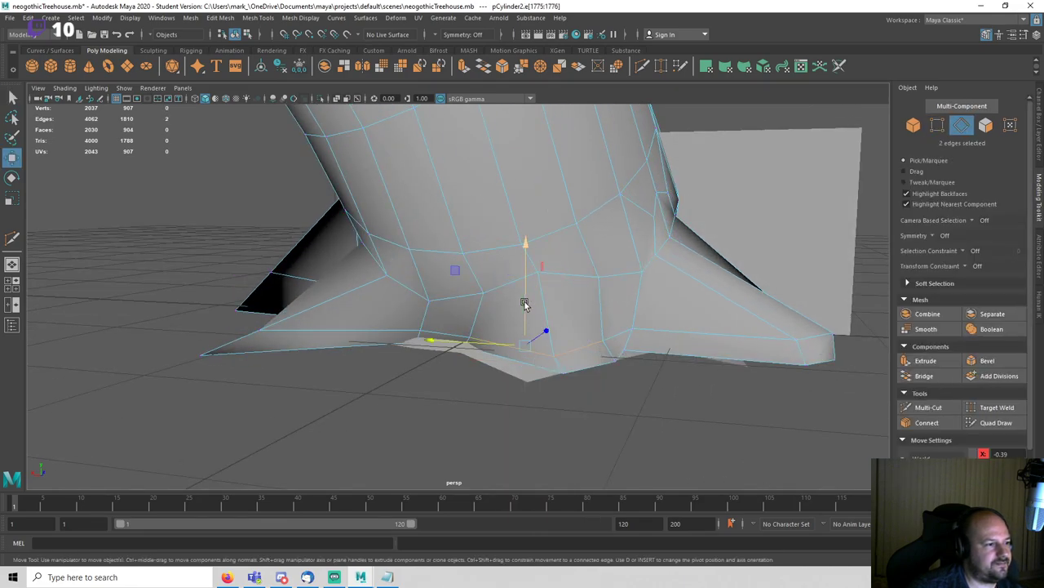
left_click_drag(524, 300, 525, 283)
Step: Select the four faces beneath the arch at the trunk's base and apply Circularize to them
key("q")
right_click_drag(573, 246, 573, 266)
left_click(525, 305)
left_click(571, 301, "shift")
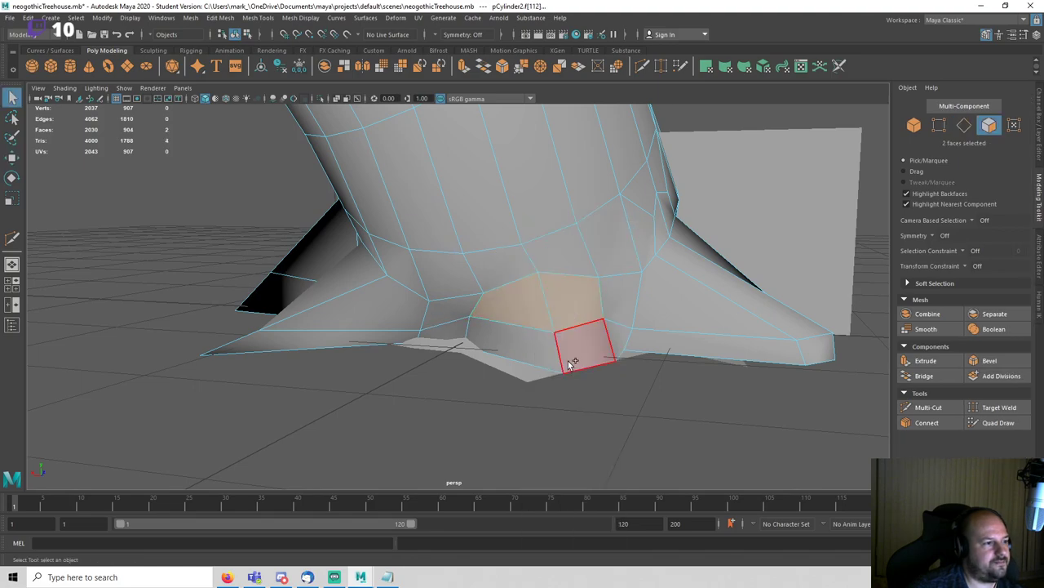
left_click(570, 361, "shift")
left_click(529, 350, "shift")
left_click(268, 19)
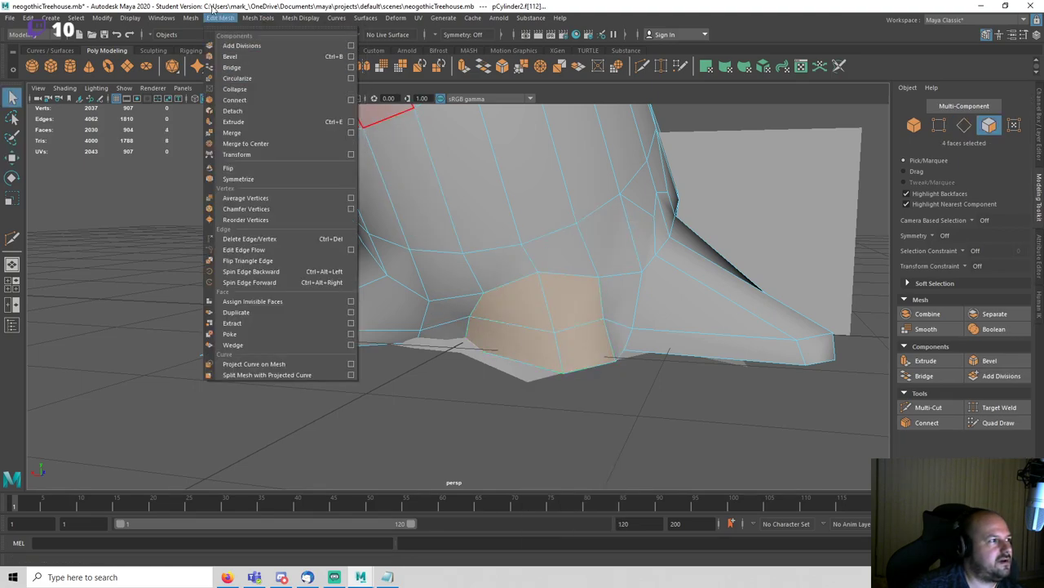
left_click(249, 79)
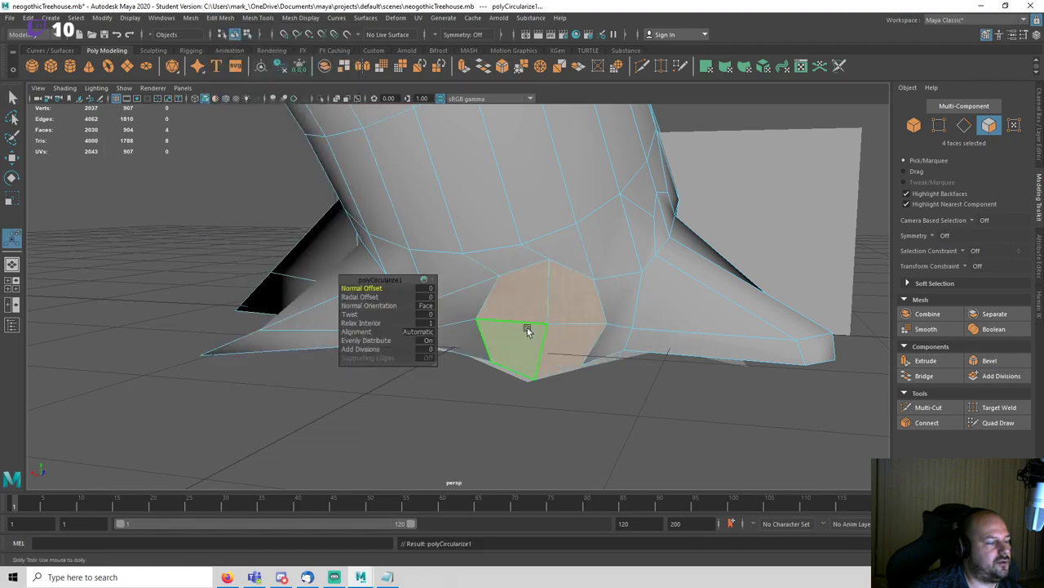
Step: Extrude the four circularised faces outward and down into a long root, and scale its end to a narrow tip
left_click_drag(527, 327, 433, 392, "alt")
key("w")
middle_click_drag(433, 391, 539, 343, "alt")
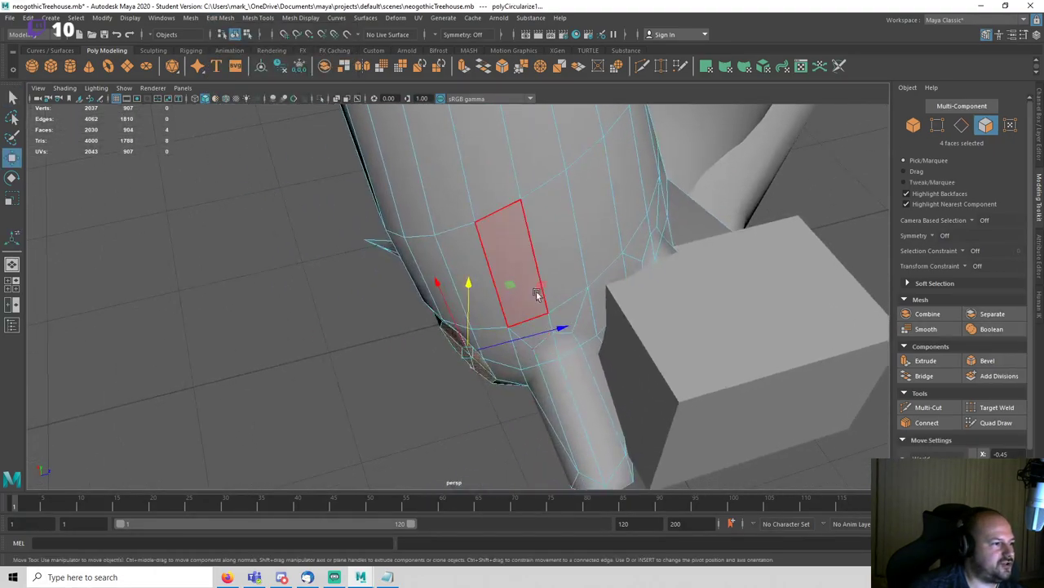
left_click_drag(510, 286, 276, 383, "shift")
left_click_drag(276, 384, 475, 330, "alt")
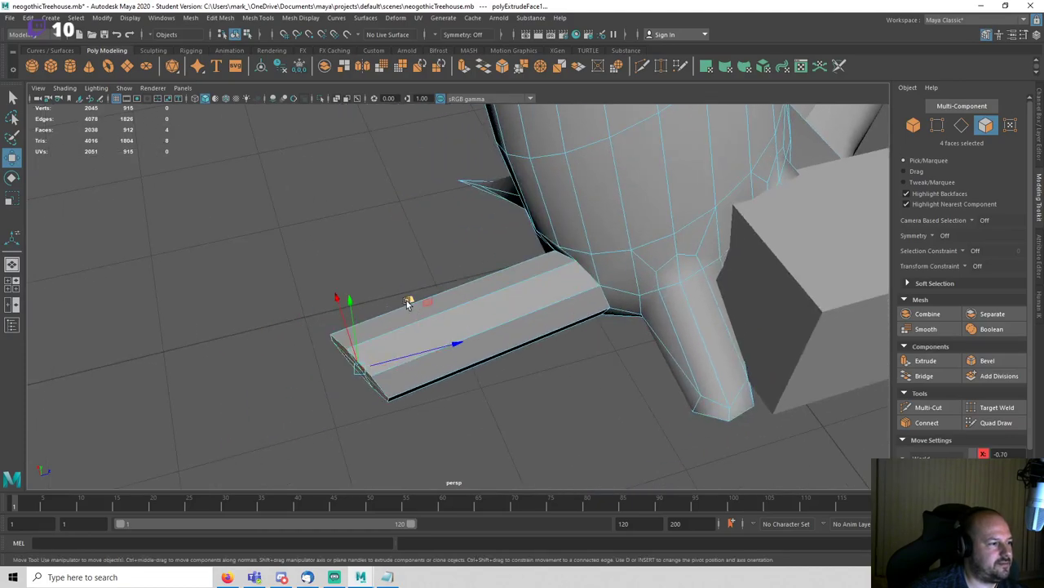
left_click_drag(408, 304, 373, 340)
key("r")
left_click_drag(324, 406, 246, 460)
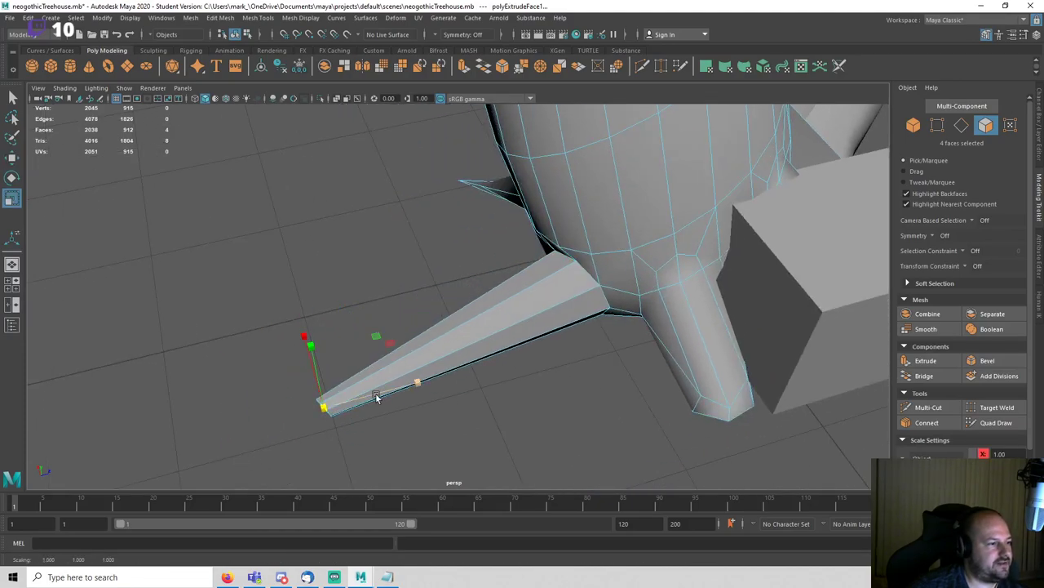
Step: Select the two edges on top of the new root's base and adjust their position along the root's length
left_click_drag(361, 420, 536, 295, "alt")
key("w")
scroll(536, 295, "up", 5)
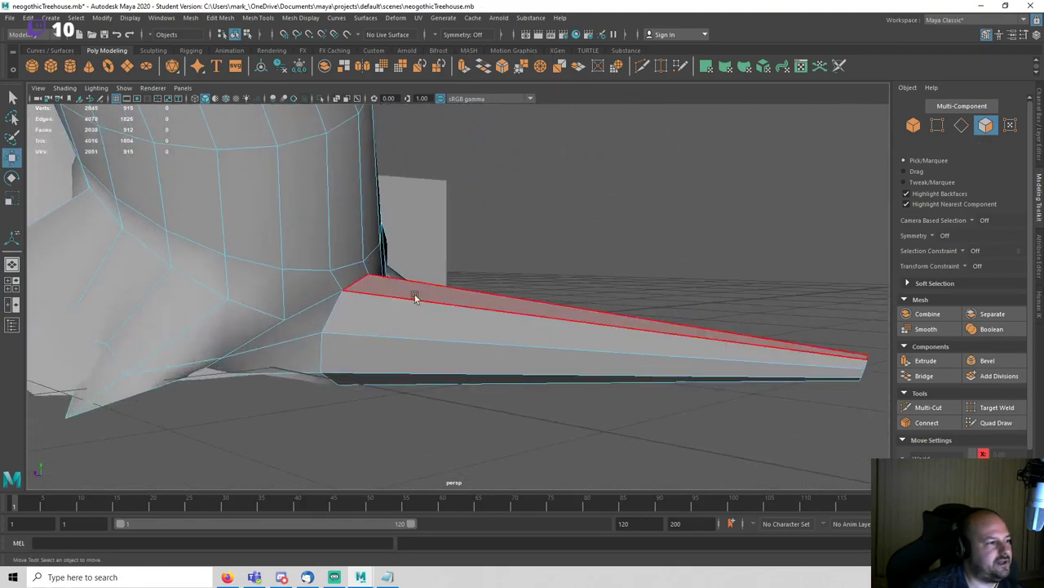
left_click(401, 287)
left_click_drag(401, 287, 397, 350, "alt")
key("q")
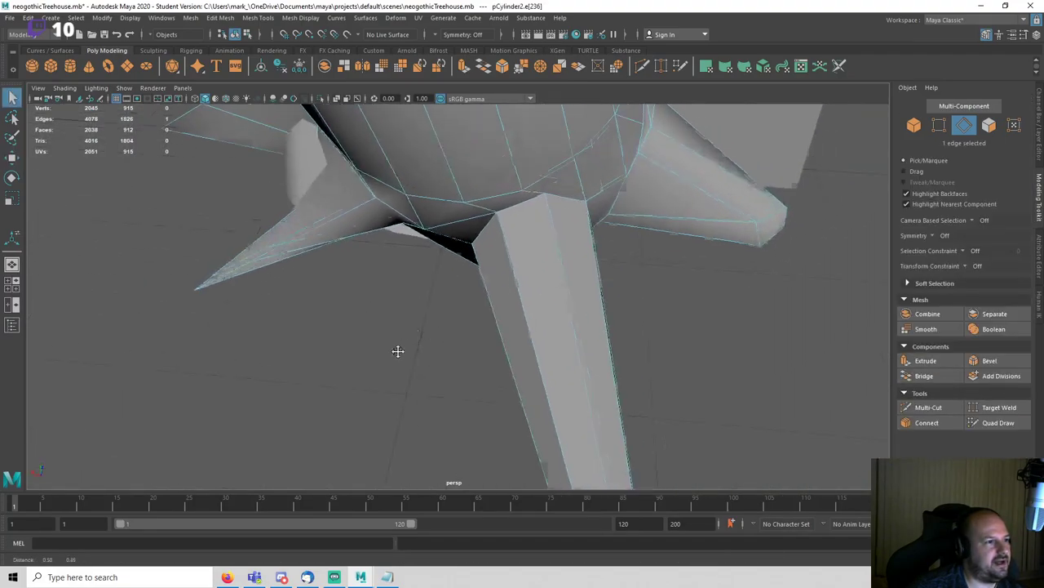
left_click(526, 203)
key("w")
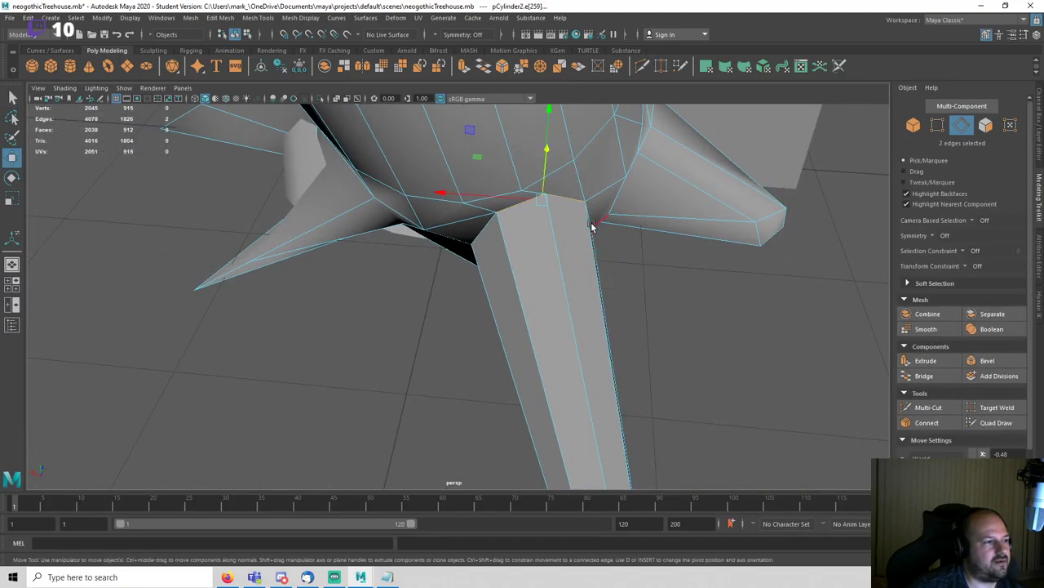
left_click_drag(594, 223, 510, 208, "alt")
left_click_drag(500, 119, 660, 256)
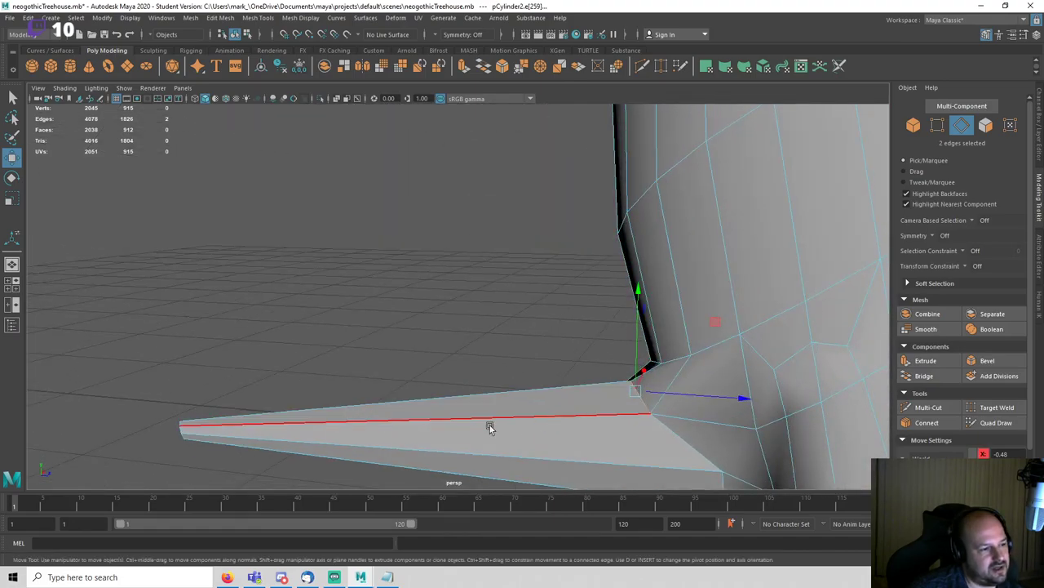
key("ctrl+z")
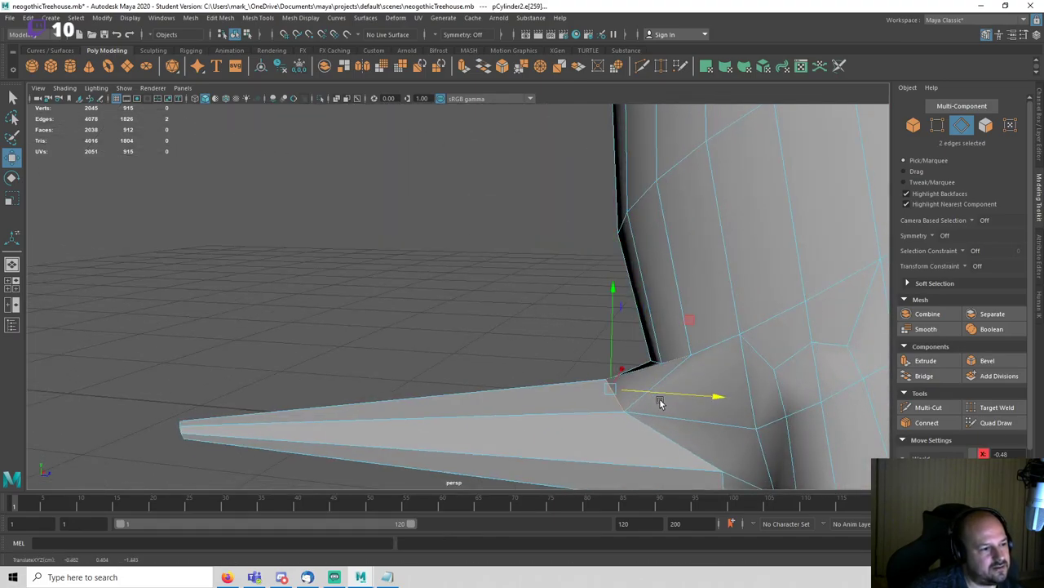
Step: Select all the vertices at the new root's tip and merge them into a single point
left_click_drag(659, 398, 505, 266, "alt")
key("q")
right_click_drag(495, 274, 432, 276)
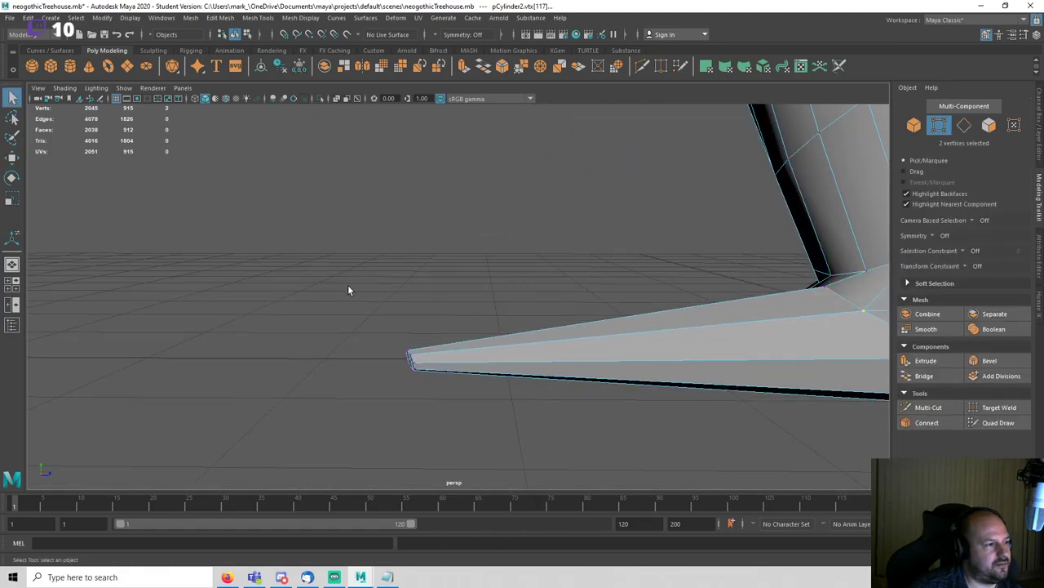
left_click_drag(348, 285, 439, 395)
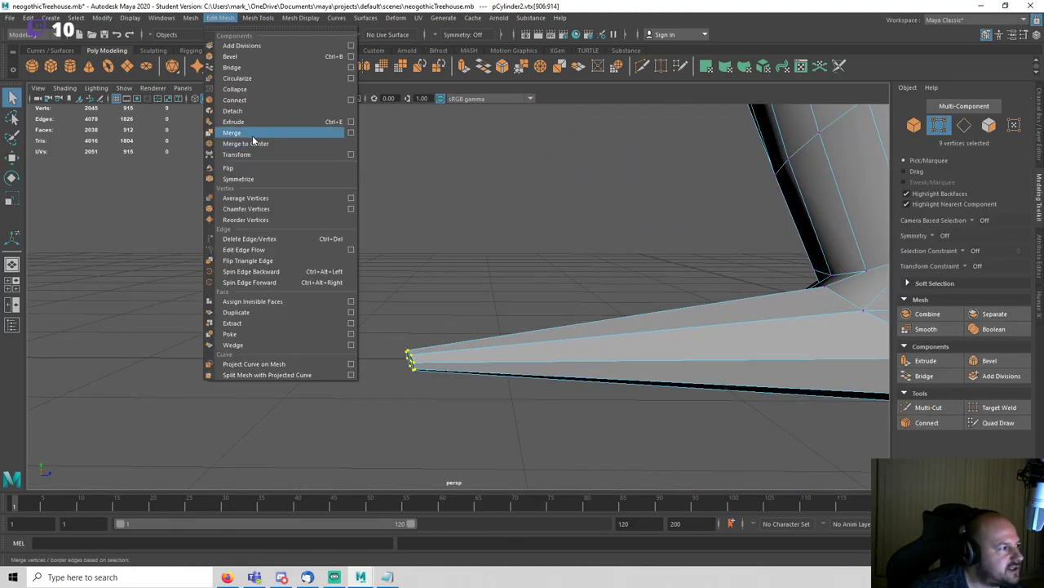
left_click(244, 133)
left_click_drag(381, 287, 416, 354)
left_click(354, 316)
Step: Pull the merged tip vertex farther away from the trunk to lengthen the root
left_click(408, 356)
key("w")
scroll(489, 360, "down", 4)
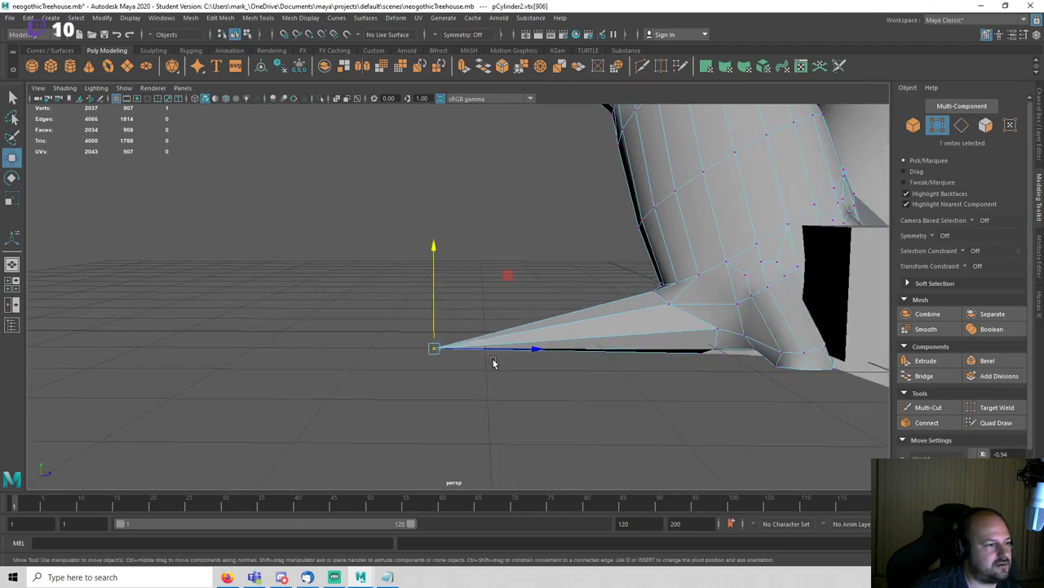
left_click_drag(513, 351, 412, 354)
Step: Insert an edge loop around the middle of the root with Connect and shift it sideways to bend the root
right_click(529, 330)
right_click_drag(531, 330, 532, 245)
left_click_drag(535, 234, 540, 408)
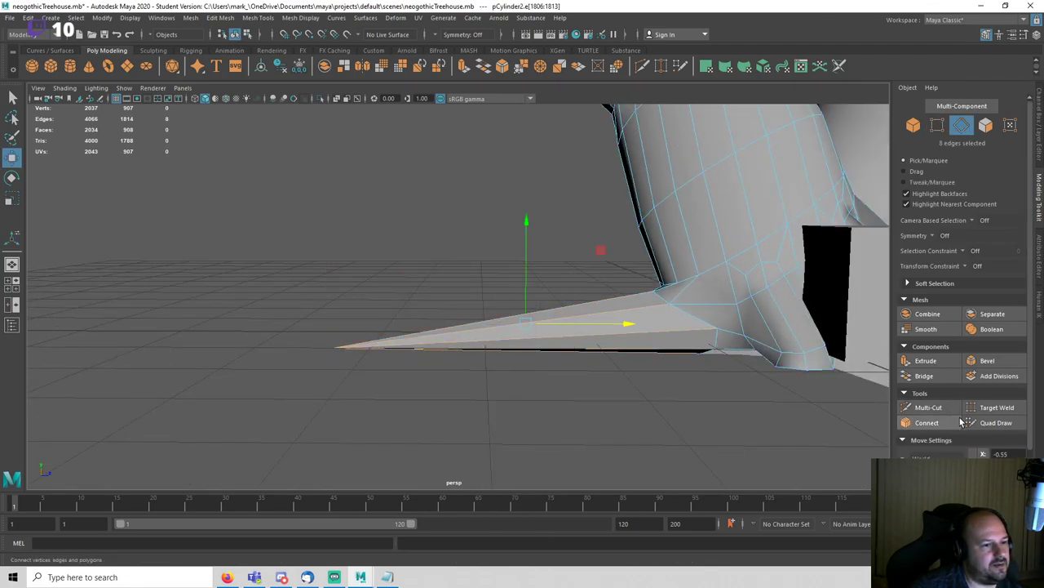
left_click(958, 421)
left_click_drag(586, 345, 663, 390, "alt")
key("w")
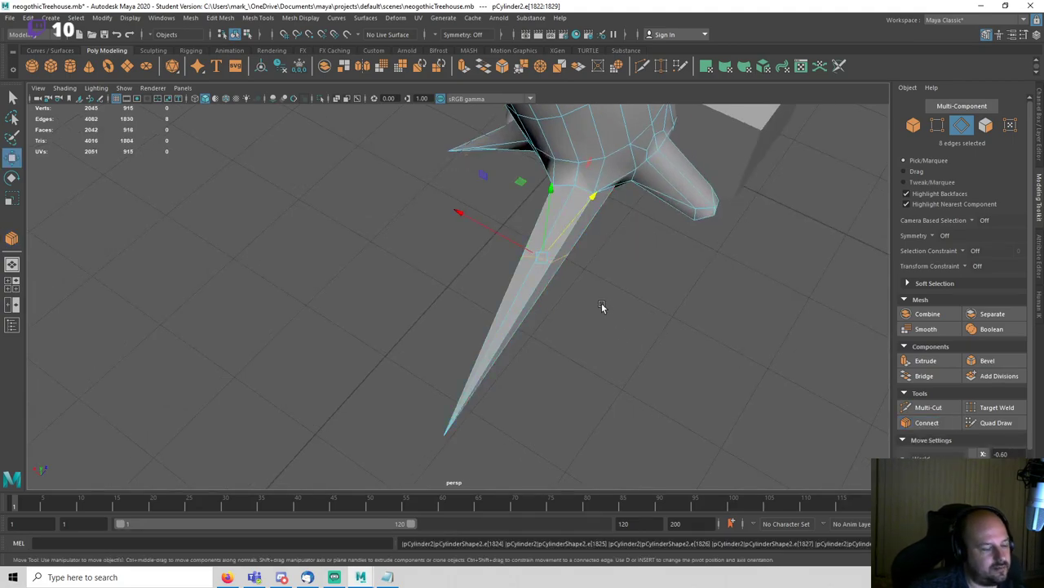
left_click_drag(511, 241, 534, 245)
Step: Insert another edge loop on the root's outer half with Connect and shift it the opposite way for a twisting shape
key("q")
left_click_drag(434, 338, 548, 348)
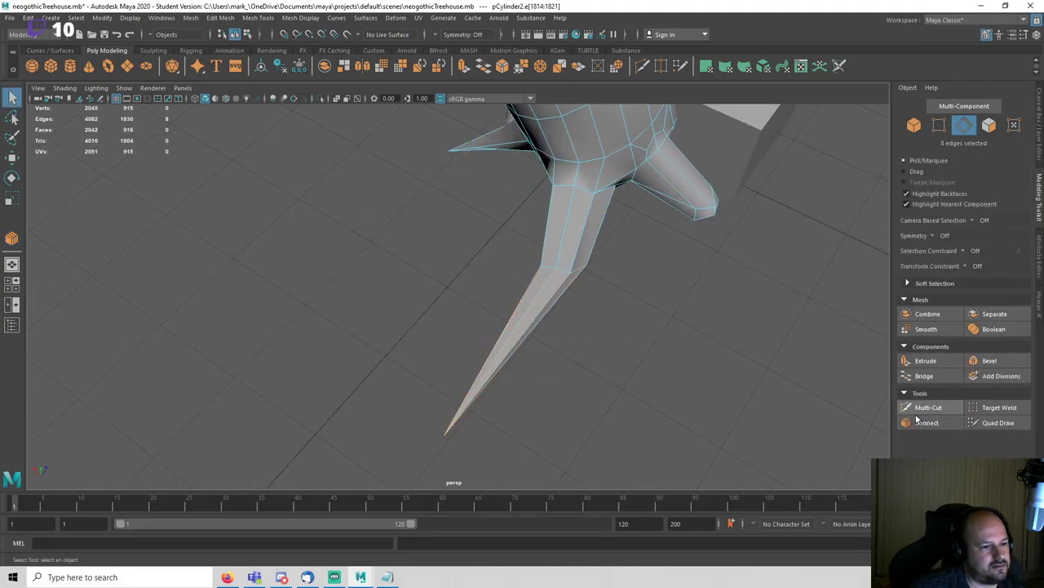
left_click(918, 421)
key("q")
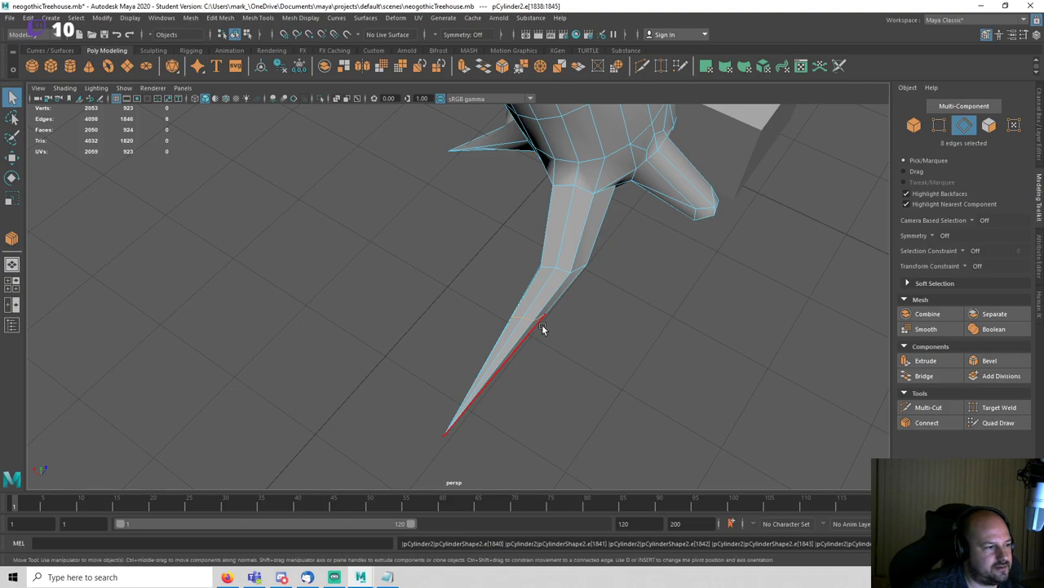
key("w")
left_click_drag(505, 237, 490, 236)
Step: Return to object mode, save the scene and apply Soften Edge to the trunk mesh with the new root
right_click_drag(567, 227, 624, 210)
left_click(678, 392)
scroll(678, 392, "down", 5)
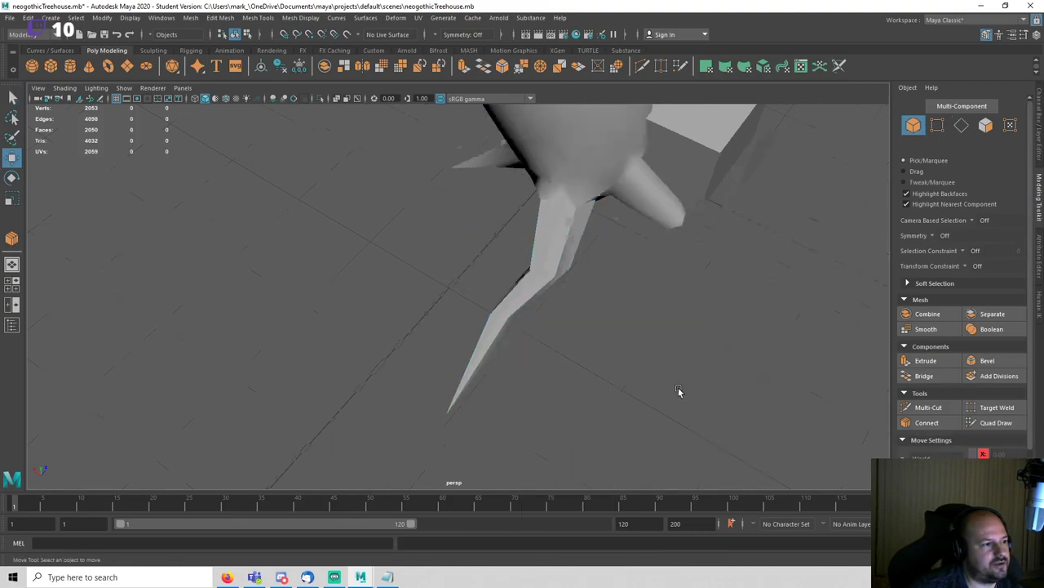
left_click_drag(647, 391, 616, 376, "alt")
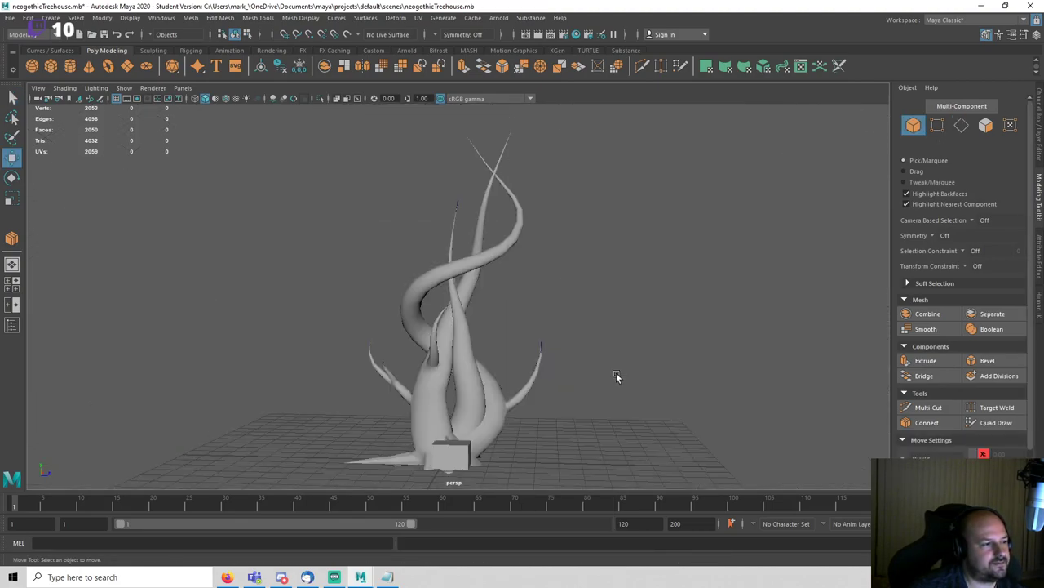
left_click(429, 386)
left_click(298, 18)
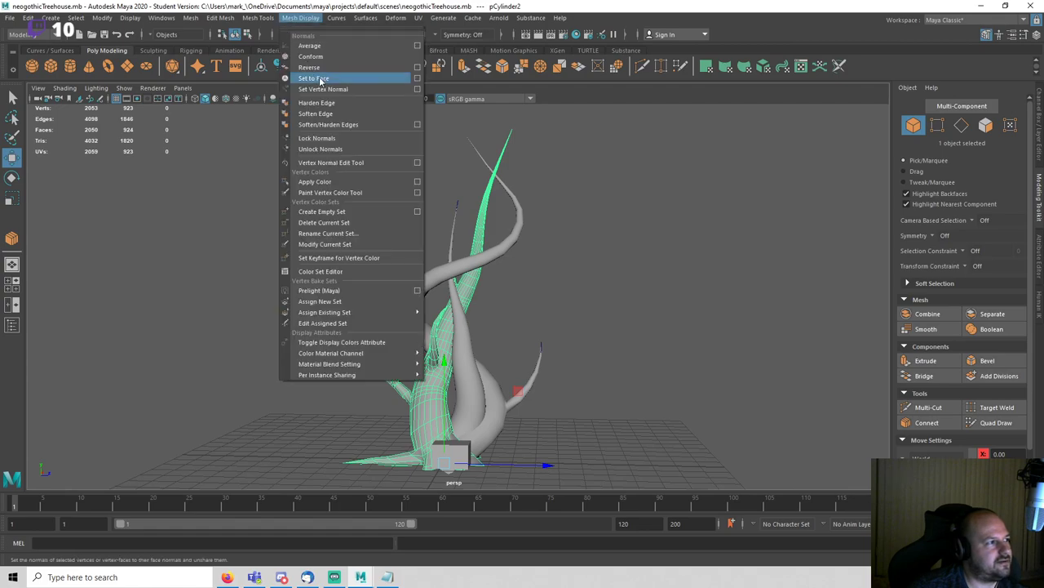
left_click(343, 116)
left_click(602, 298)
Step: Select the neighbouring trunk mesh that curves away from its base and switch it to face selection
left_click_drag(489, 325, 553, 364, "alt")
middle_click_drag(553, 359, 552, 249, "alt")
right_click_drag(552, 249, 600, 335, "alt")
left_click_drag(601, 334, 601, 393, "alt")
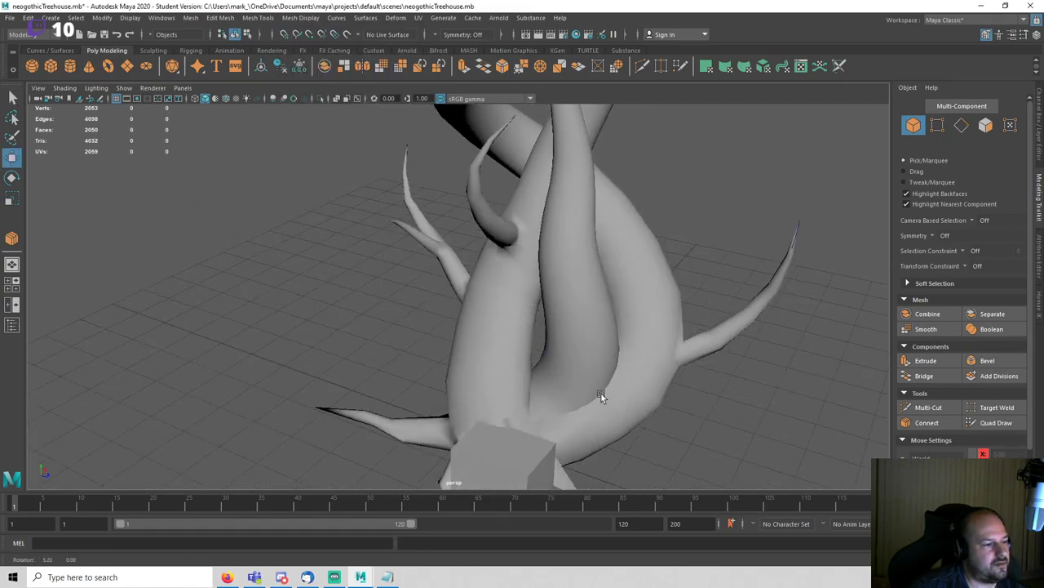
middle_click_drag(602, 393, 520, 306, "alt")
left_click_drag(521, 306, 431, 320, "alt")
right_click_drag(431, 321, 483, 328, "alt")
left_click(483, 329)
mouse_move(482, 329)
left_mouse_down("alt")
mouse_move(432, 327)
mouse_move(425, 310)
mouse_move(504, 324)
mouse_move(531, 346)
mouse_move(531, 324)
mouse_move(531, 342)
mouse_move(532, 333)
mouse_move(486, 332)
left_mouse_up("alt")
key("q")
right_click_drag(485, 330, 485, 308)
Step: Select and delete the adjoining faces along the bottom rim of this trunk's base
left_click_drag(472, 360, 470, 391, "alt")
left_click(452, 392)
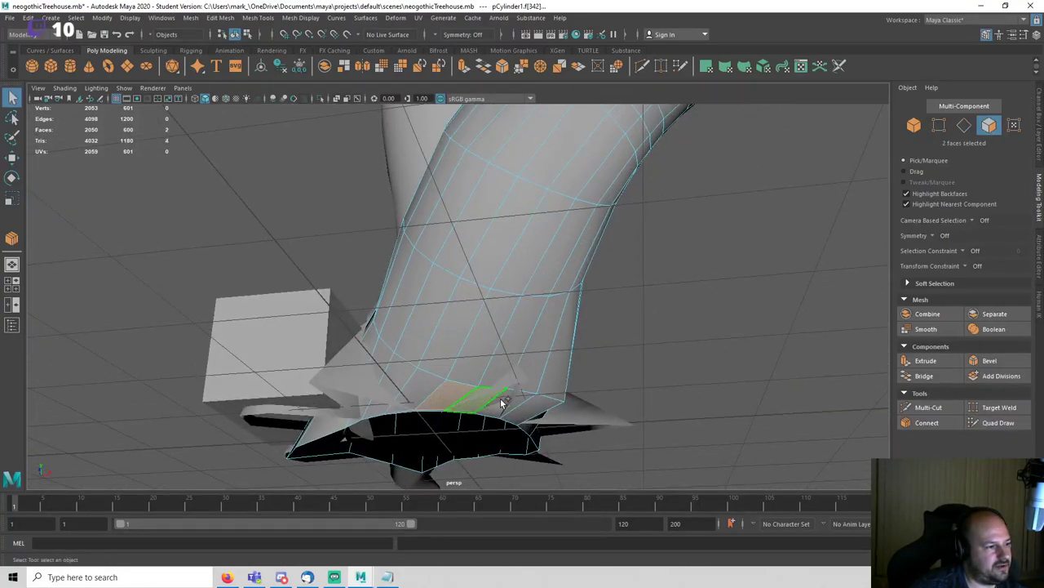
left_click(525, 412, "shift")
left_click_drag(524, 412, 488, 412, "alt")
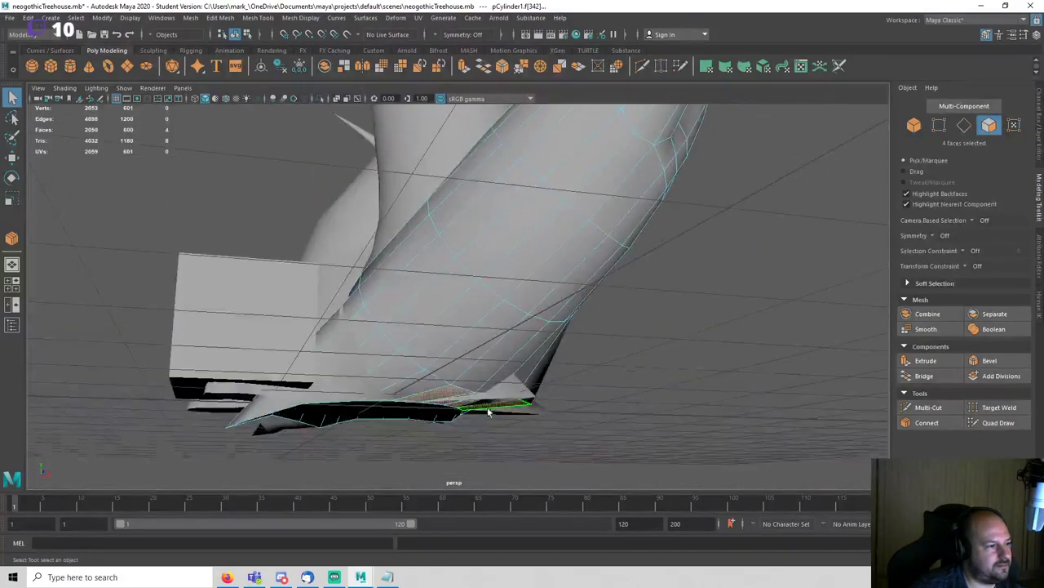
key("Delete")
Step: Insert two edge loops around the trunk's base with Connect, at slide about 0.56 and 0.5
left_click_drag(662, 390, 490, 269, "alt")
key("F10")
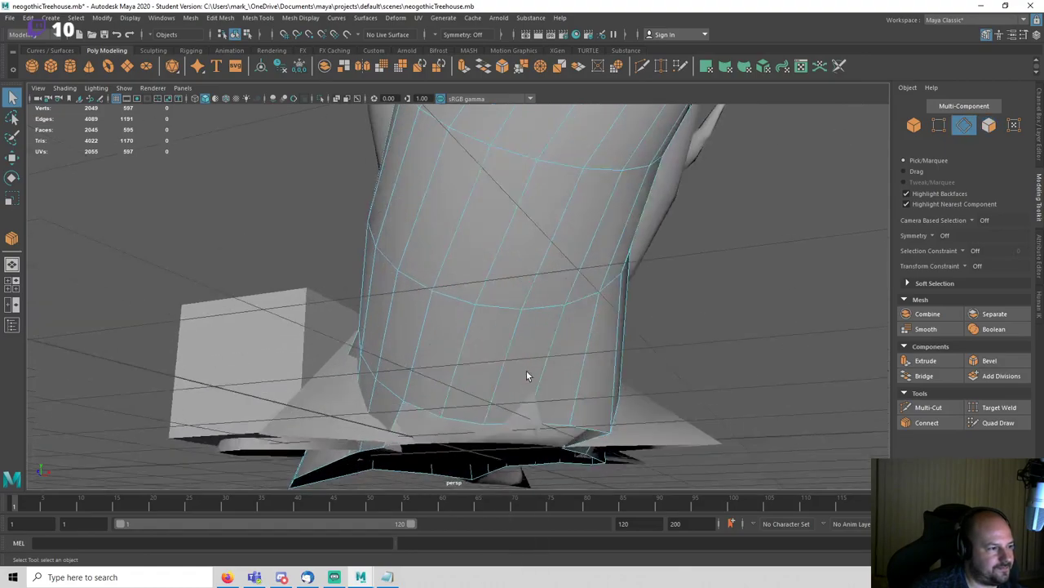
left_click(927, 423)
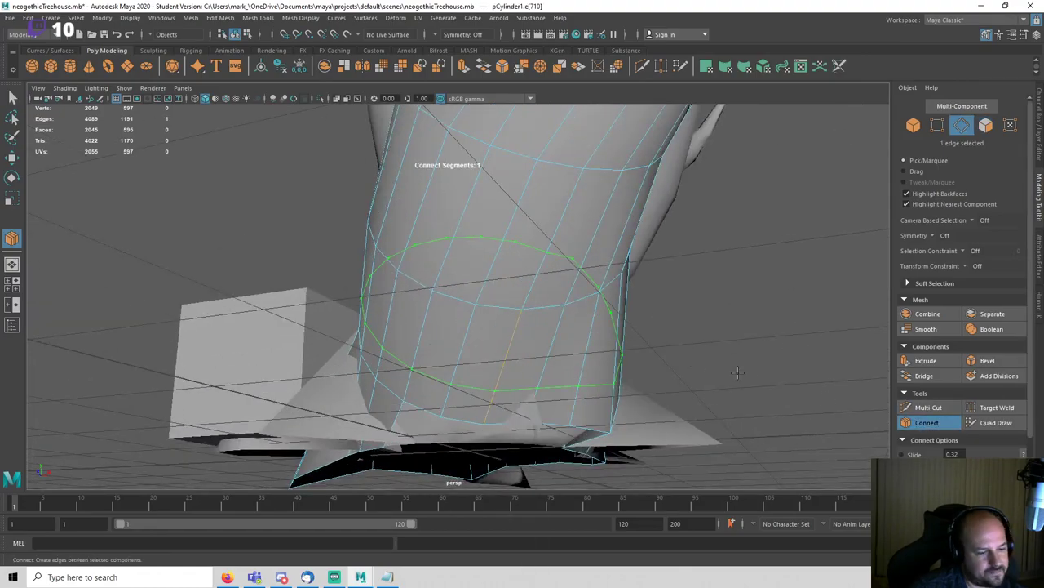
key("q")
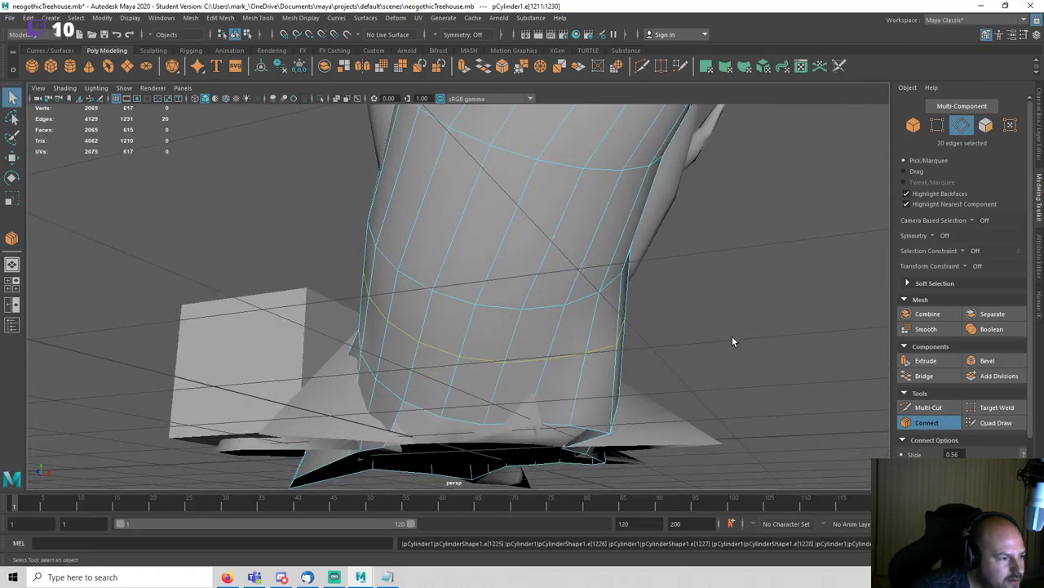
left_click(914, 423)
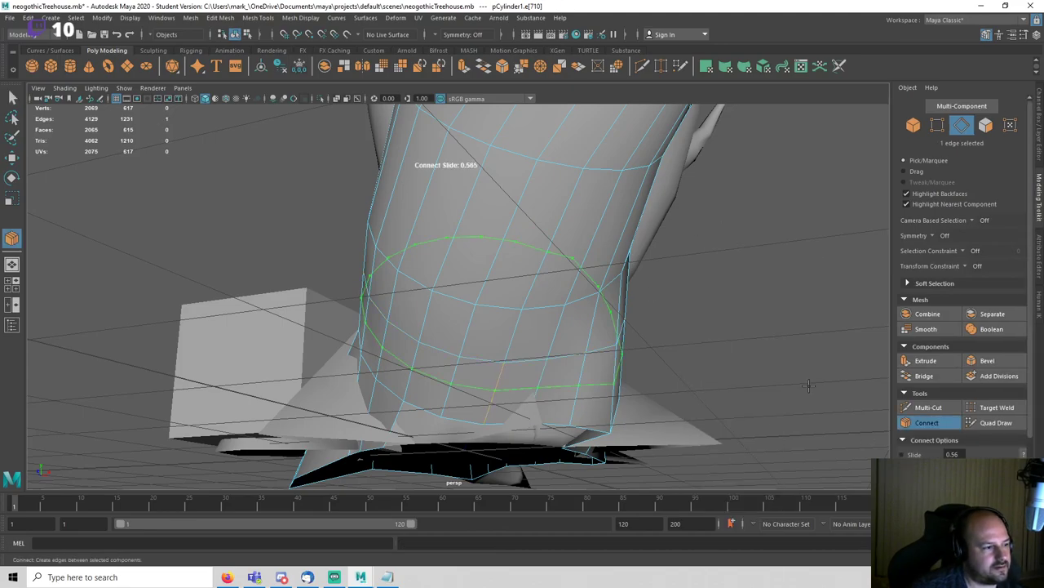
key("ctrl+z")
left_click(937, 426)
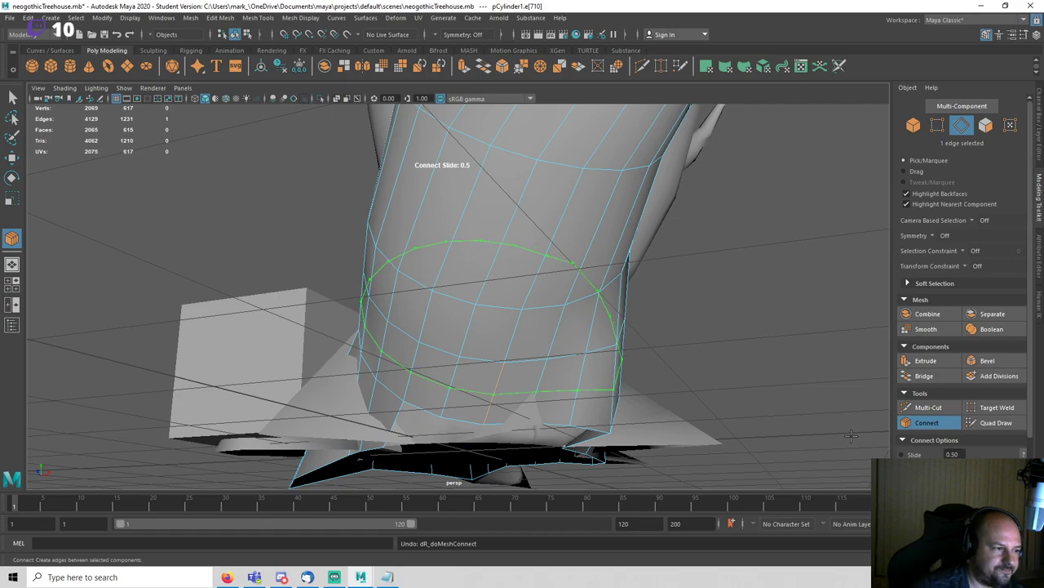
left_click_drag(665, 352, 749, 323, "alt")
key("q")
Step: Select a three-by-three block of faces at the outer side of the trunk's base and circularize it
right_click_drag(750, 277, 750, 306)
left_click_drag(751, 306, 723, 351, "alt")
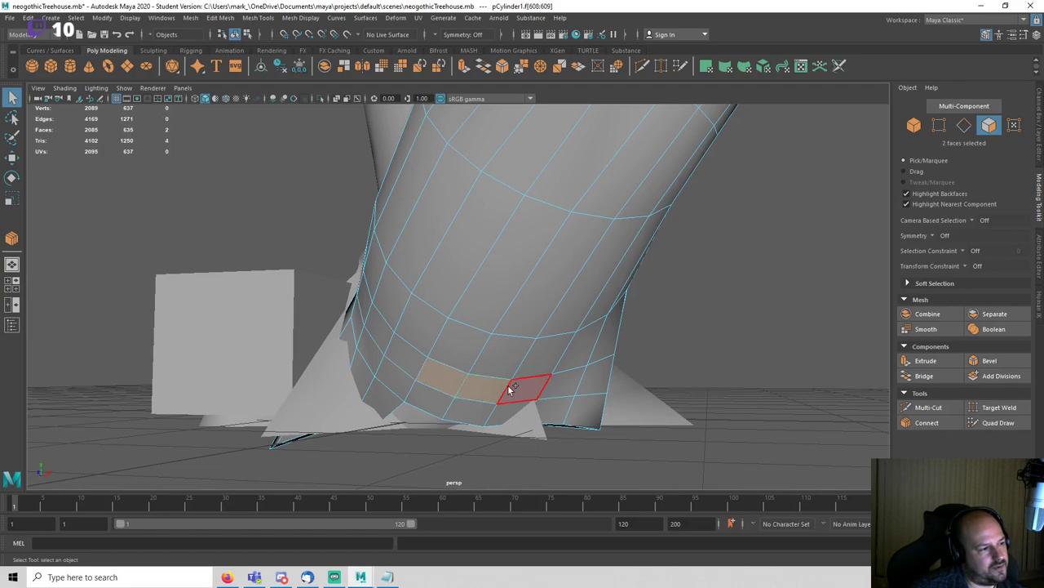
left_click(445, 402, "shift")
left_click(463, 350, "shift")
left_click(501, 356, "shift")
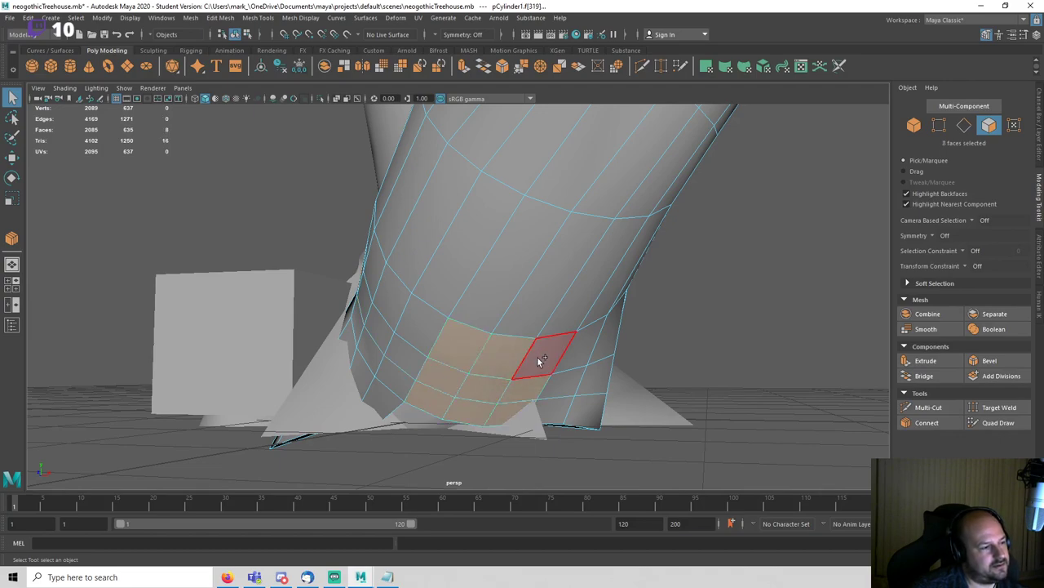
left_click(220, 17)
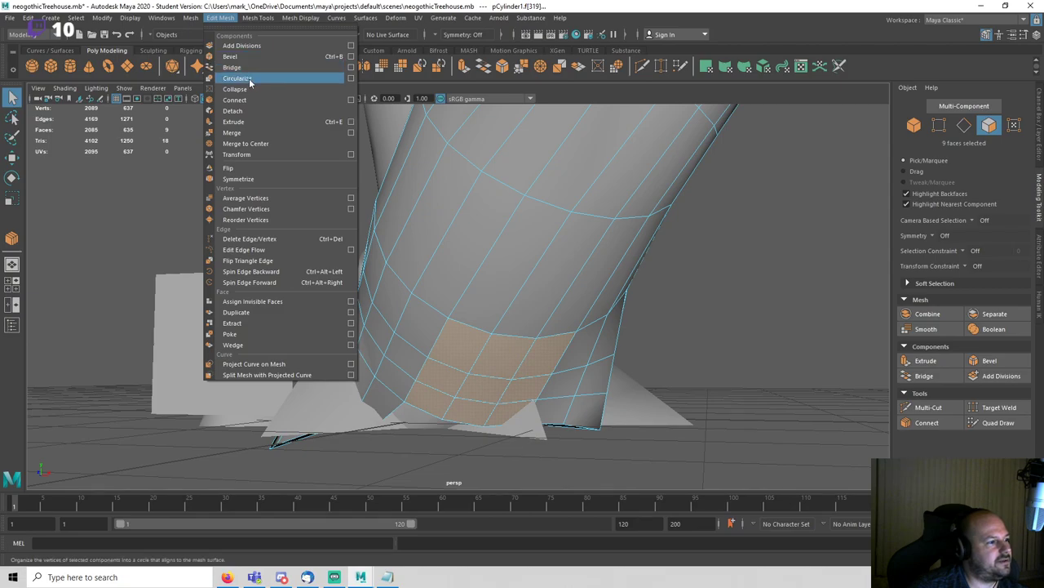
left_click(249, 78)
Step: Extrude the circularized faces far outward from the trunk's base and scale the end down to a point
left_click_drag(513, 286, 623, 315, "alt")
scroll(625, 318, "down", 4)
key("w")
left_click_drag(626, 351, 617, 377, "alt")
left_click_drag(590, 339, 732, 365, "shift")
key("r")
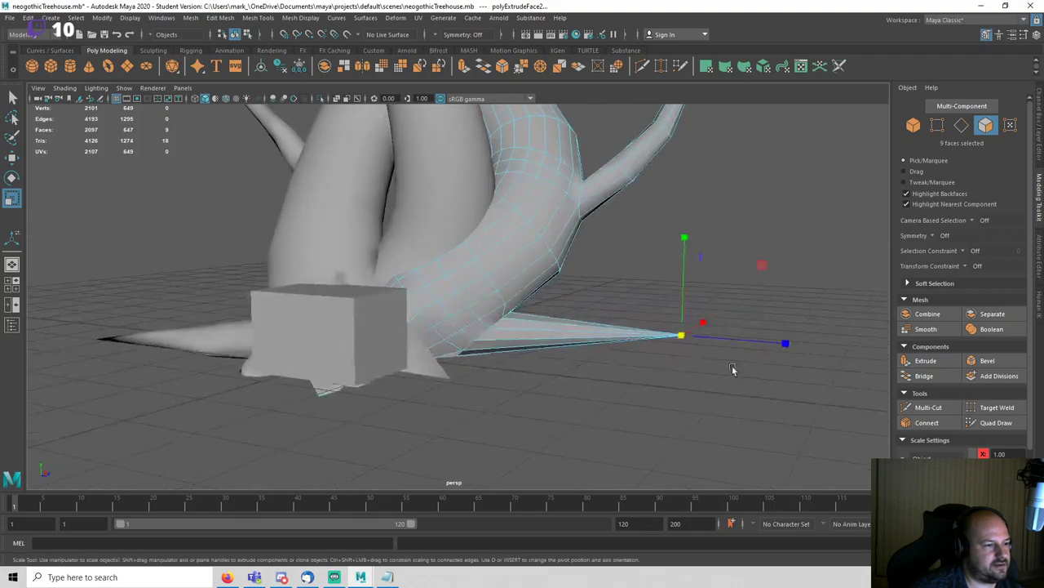
Step: Select the new root's 16 tip vertices and merge them into one by raising the merge distance threshold
key("q")
key("F9")
left_click_drag(664, 285, 596, 251)
key("f")
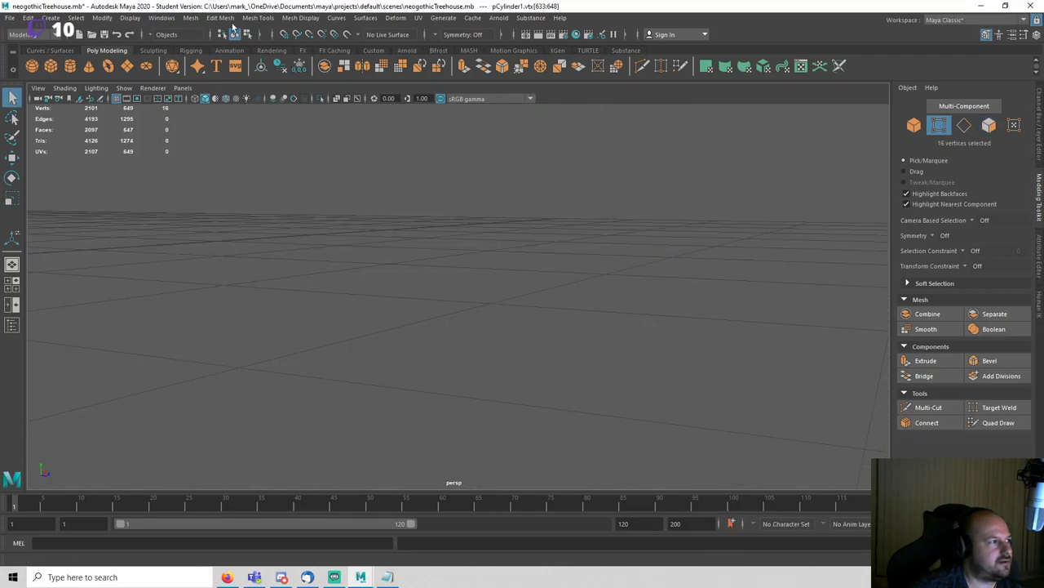
key("f")
left_click(220, 18)
left_click(264, 142)
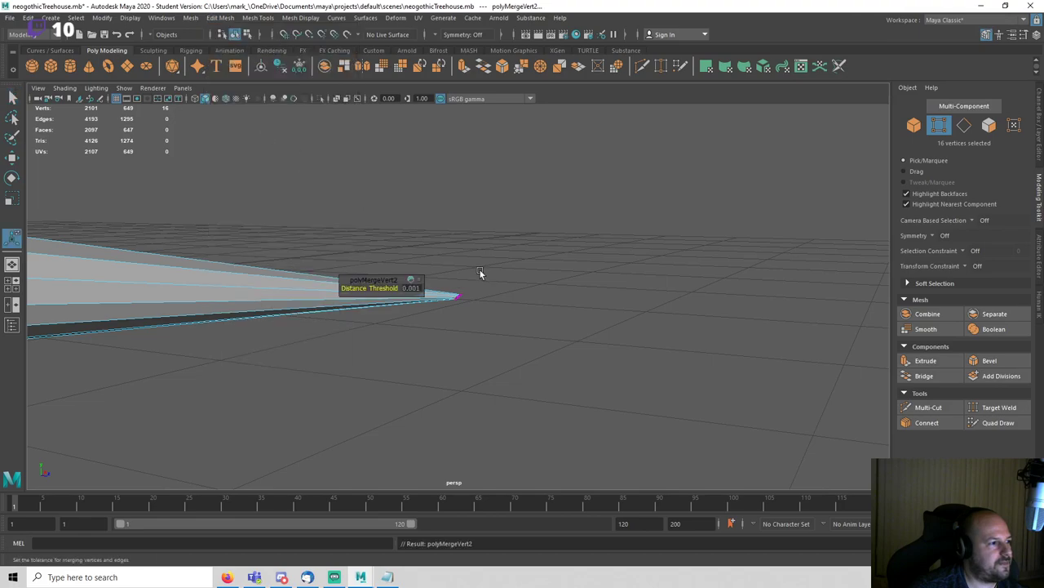
left_click_drag(372, 288, 384, 289)
left_click(563, 300)
Step: Lower the root's merged tip vertex to ground level, pull it farther outward and save the scene
right_click_drag(563, 300, 423, 280, "alt")
middle_click_drag(422, 279, 655, 270, "alt")
key("q")
left_click_drag(657, 263, 762, 324)
key("w")
left_click_drag(693, 250, 697, 314)
right_click_drag(697, 314, 669, 301, "alt")
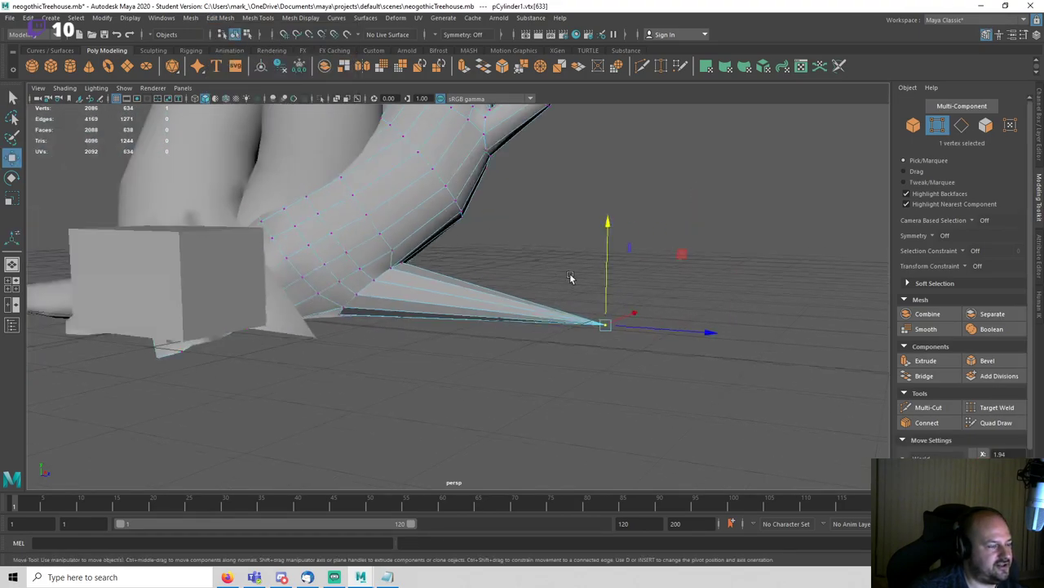
left_click_drag(569, 273, 531, 285, "alt")
left_click_drag(651, 320, 715, 322)
left_click(585, 258)
left_click_drag(584, 259, 481, 274, "alt")
key("ctrl+s")
Step: Move edges along the root's joint with the trunk to smooth its transition, including one side edge shifted outward
right_click_drag(480, 275, 486, 245)
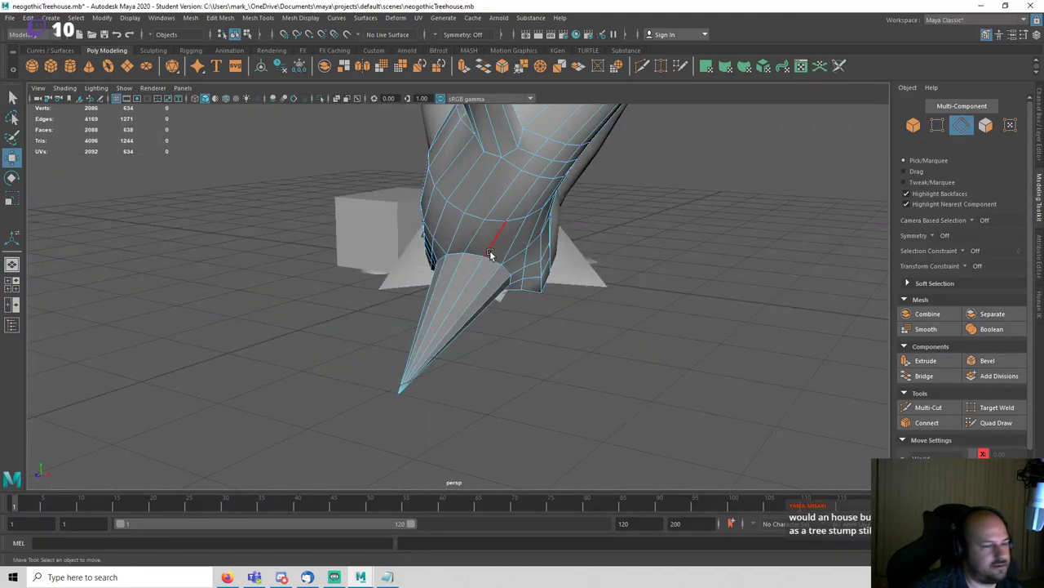
scroll(490, 258, "up", 3)
left_click_drag(490, 259, 543, 265, "alt")
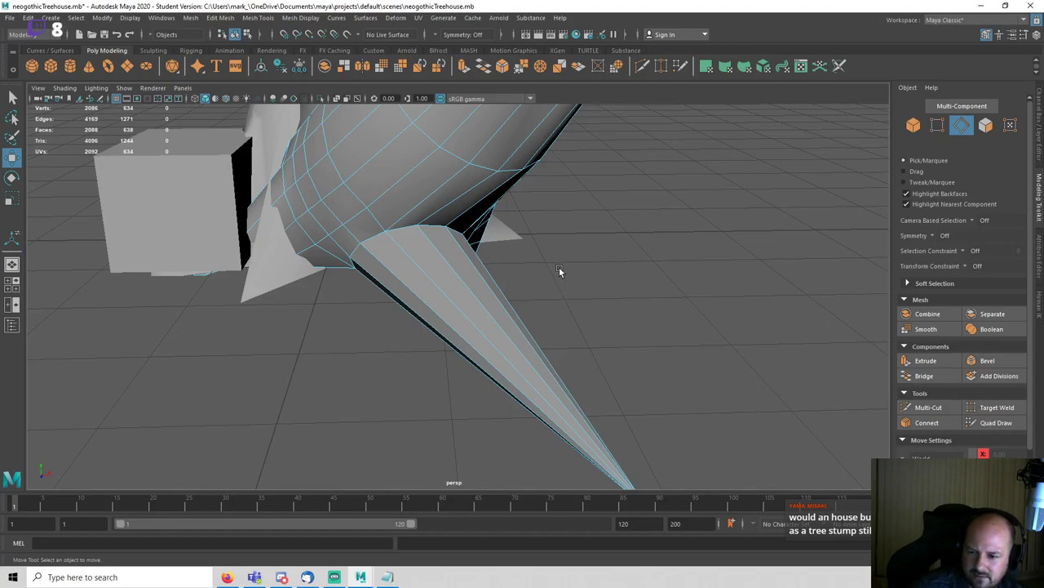
left_click_drag(559, 267, 506, 261, "alt")
left_click(455, 228)
middle_click_drag(506, 261, 511, 295)
left_click_drag(461, 299, 561, 275, "alt")
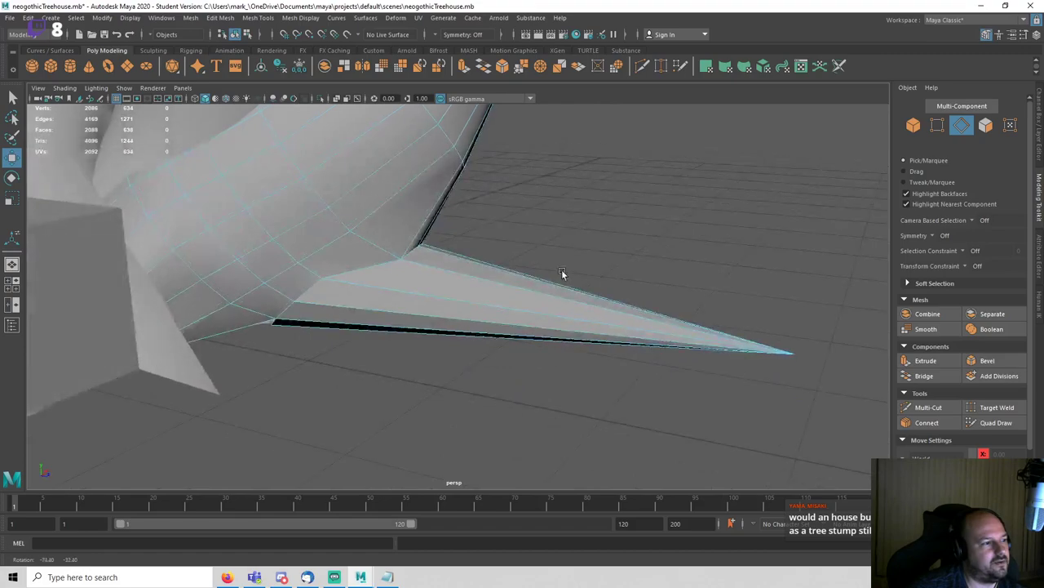
left_click(318, 294)
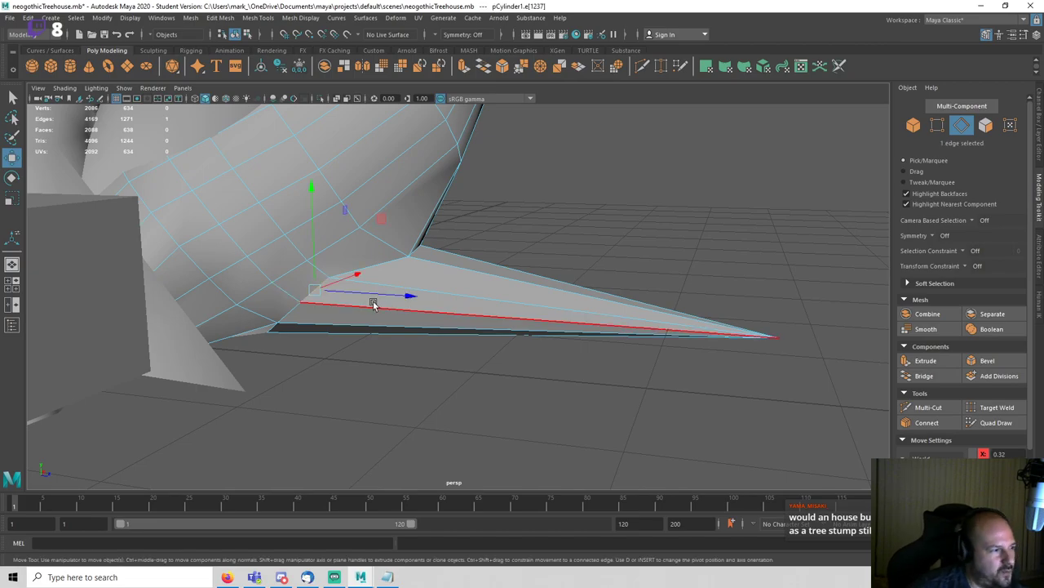
left_click_drag(372, 301, 413, 296)
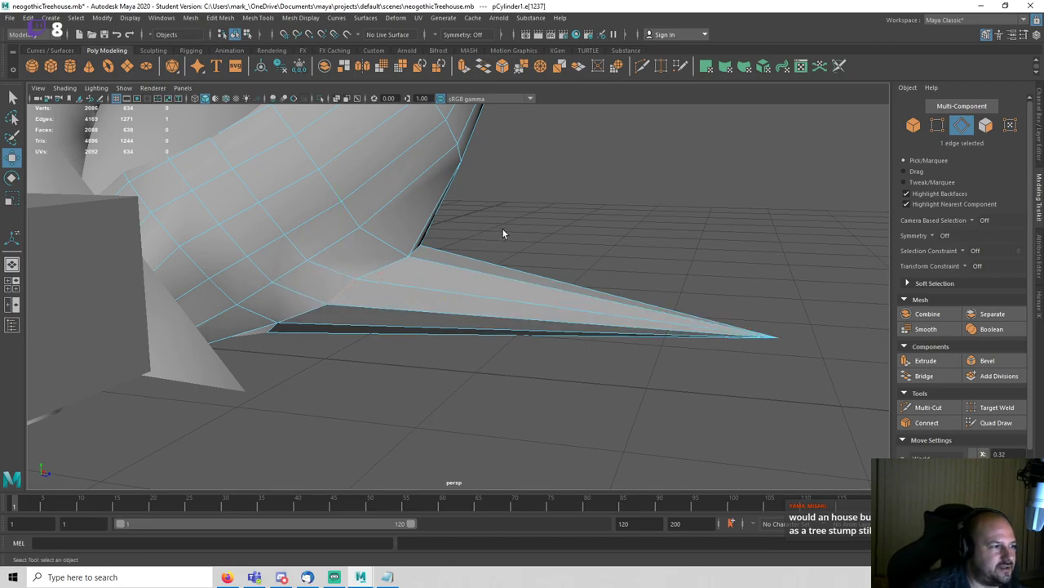
Step: Select the joint edges on the opposite side of the root's base and move them outward along the root
right_click_drag(502, 233, 478, 237)
left_click_drag(478, 238, 246, 238, "alt")
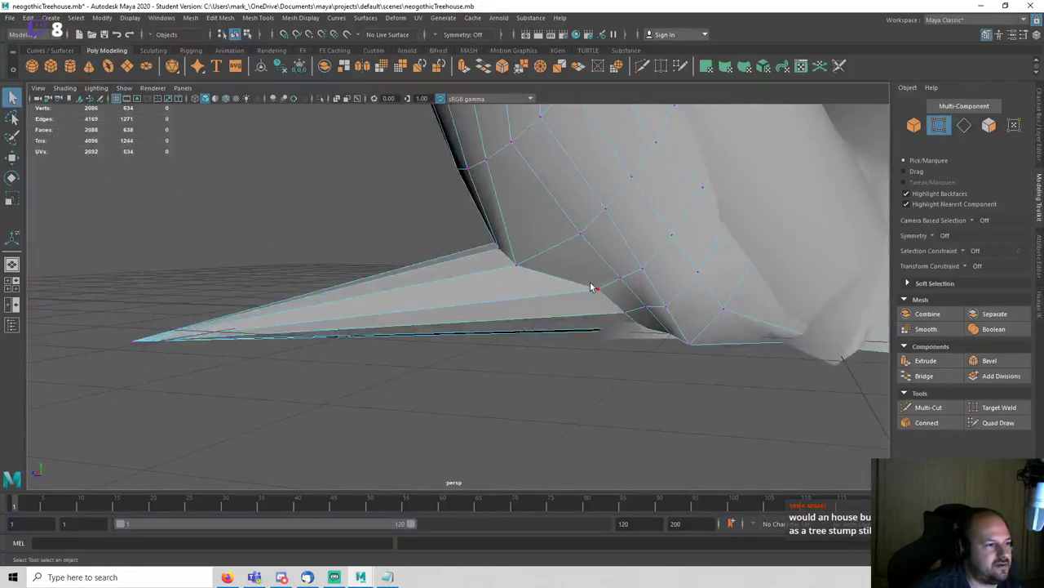
left_click_drag(590, 289, 597, 291, "alt")
key("F10")
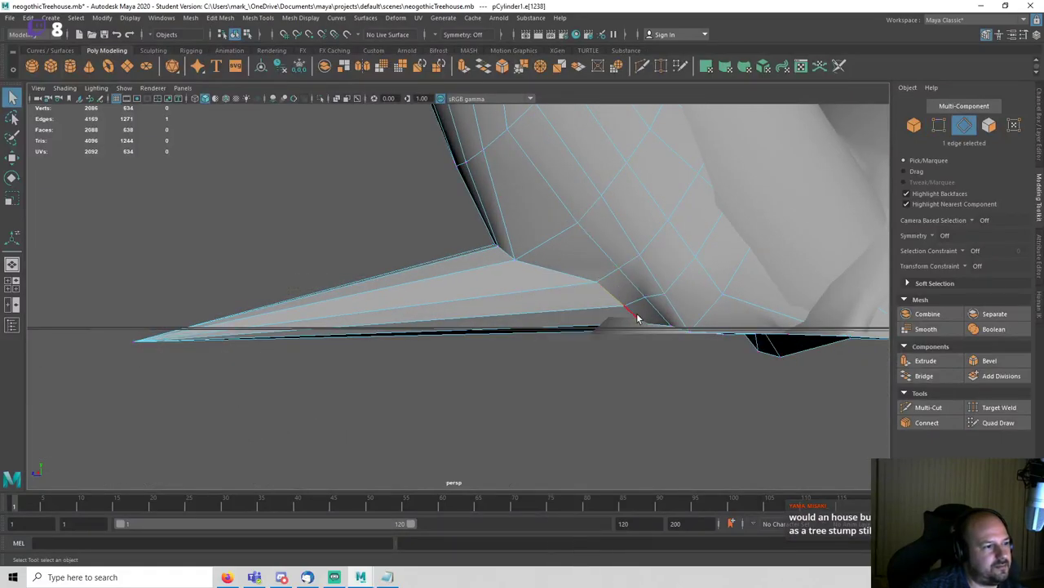
left_click(635, 313, "shift")
left_click_drag(635, 314, 639, 288, "alt")
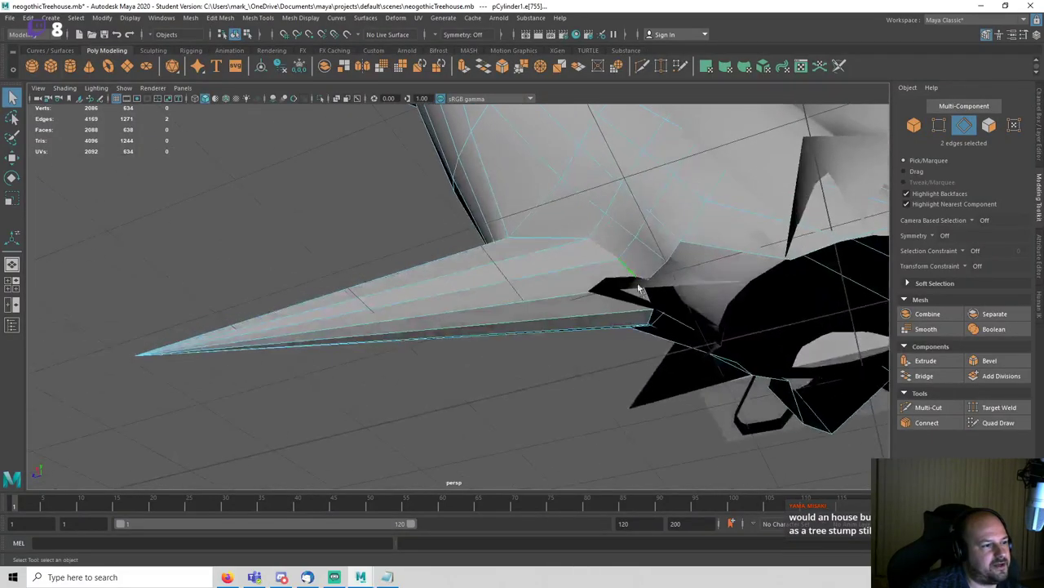
key("w")
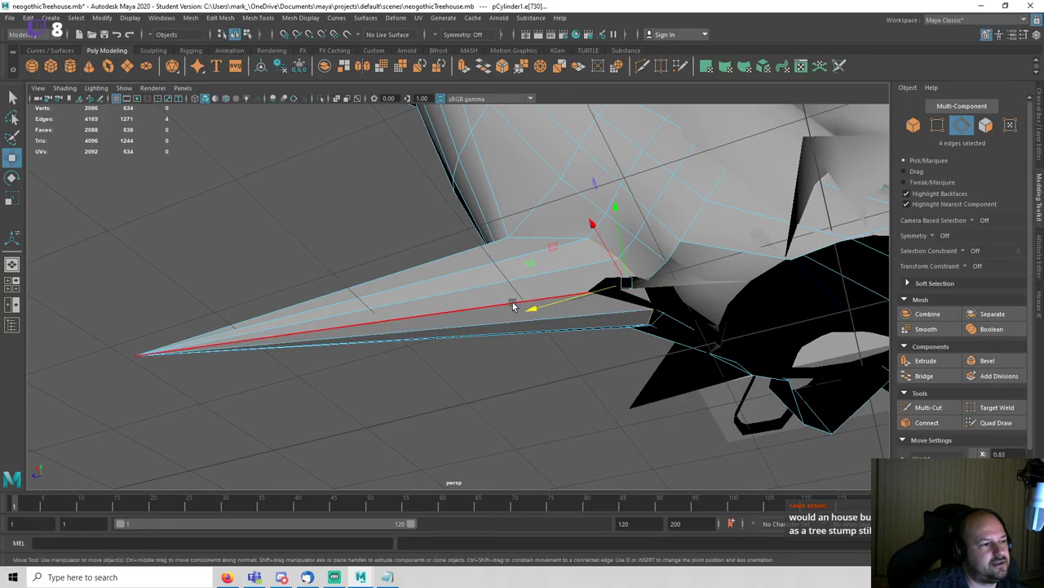
left_click_drag(564, 302, 537, 304)
left_click(532, 306)
Step: Insert an edge loop across the root with Connect and move it sideways and closer to the trunk for a bend
scroll(427, 347, "down", 4)
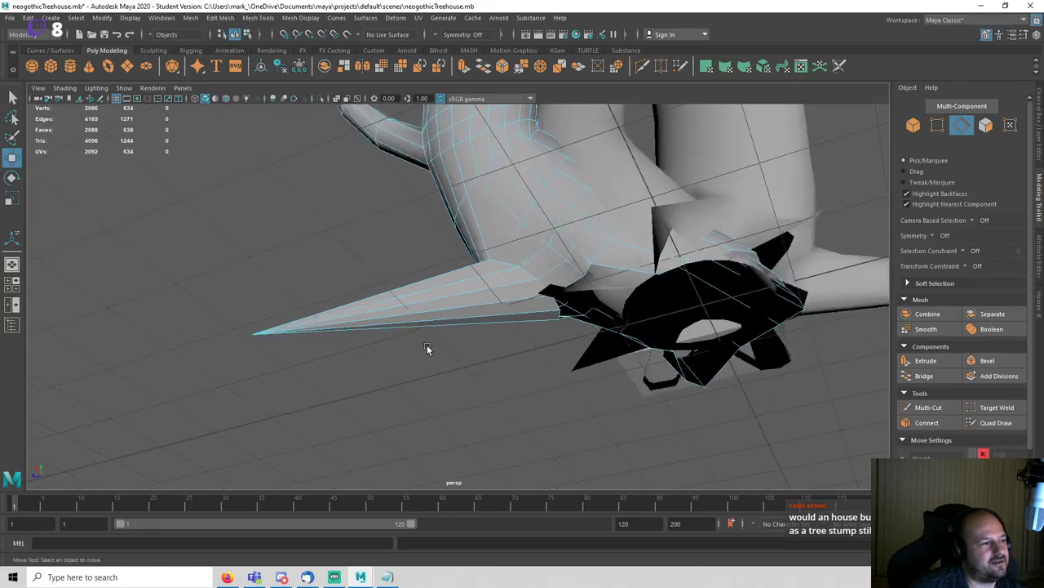
left_click_drag(425, 344, 575, 401, "alt")
left_click_drag(402, 375, 577, 358)
left_click(912, 425)
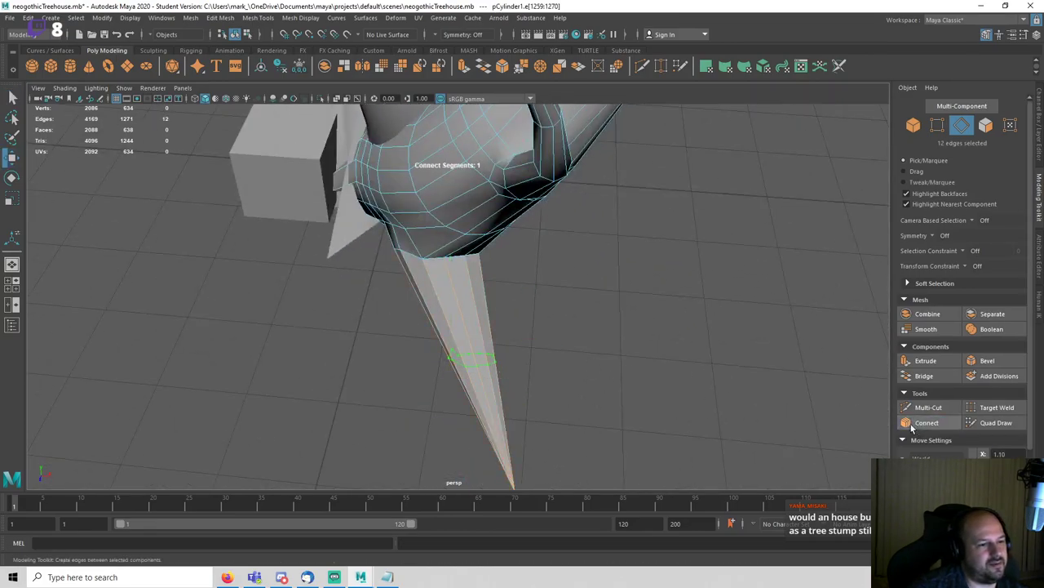
key("w")
middle_click_drag(542, 426, 555, 389)
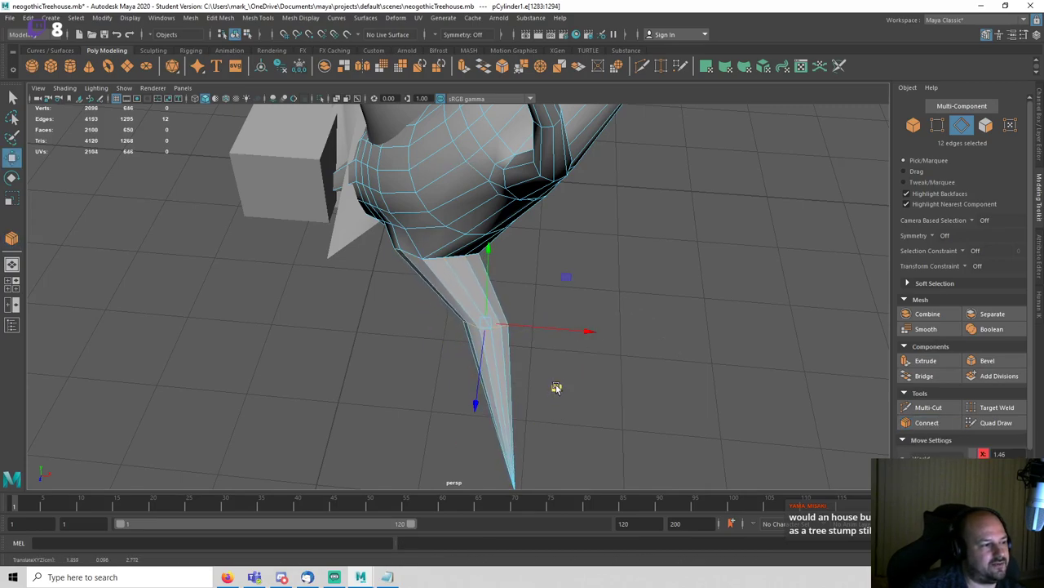
Step: Insert a second edge loop on the root's outer half with Connect and shift it the opposite way
key("q")
left_click(925, 422)
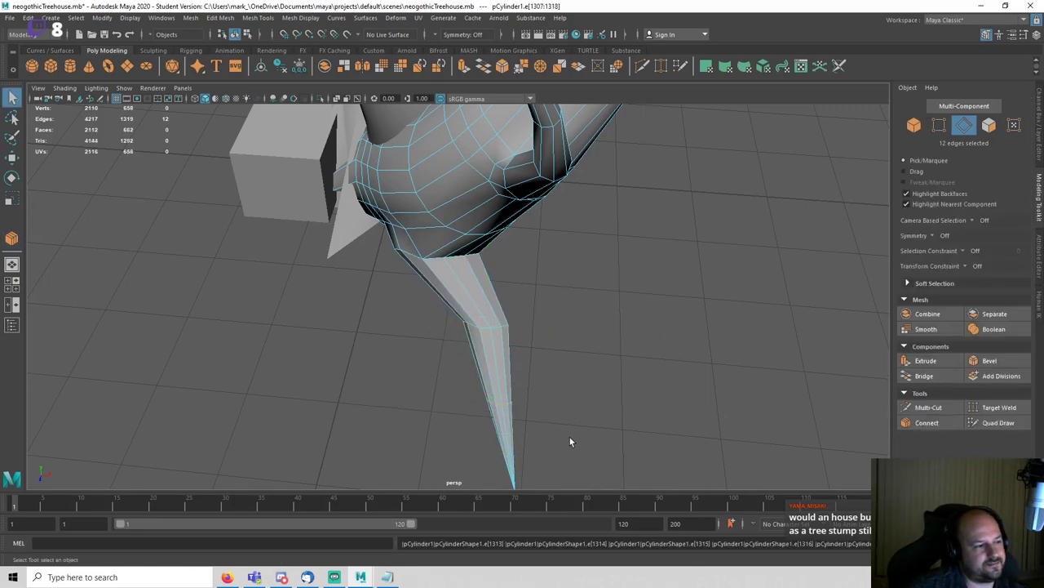
left_click_drag(568, 441, 559, 412, "alt")
key("w")
middle_click_drag(558, 441, 538, 439)
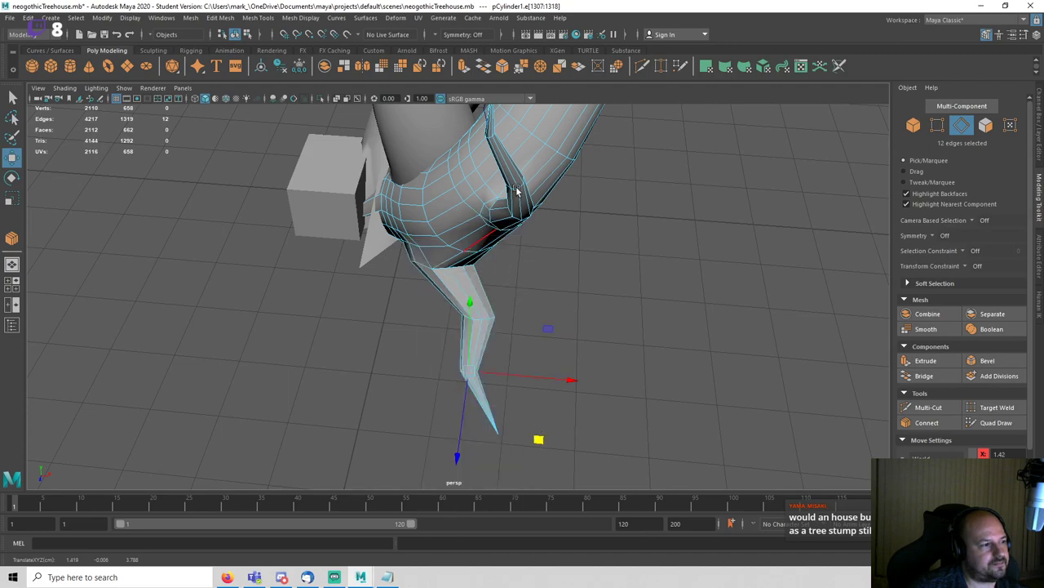
Step: Return to object mode, deselect the trunk mesh and save the scene
right_click_drag(517, 190, 565, 155)
left_click(683, 297)
key("a")
left_click_drag(608, 400, 643, 325, "alt")
key("ctrl+s")
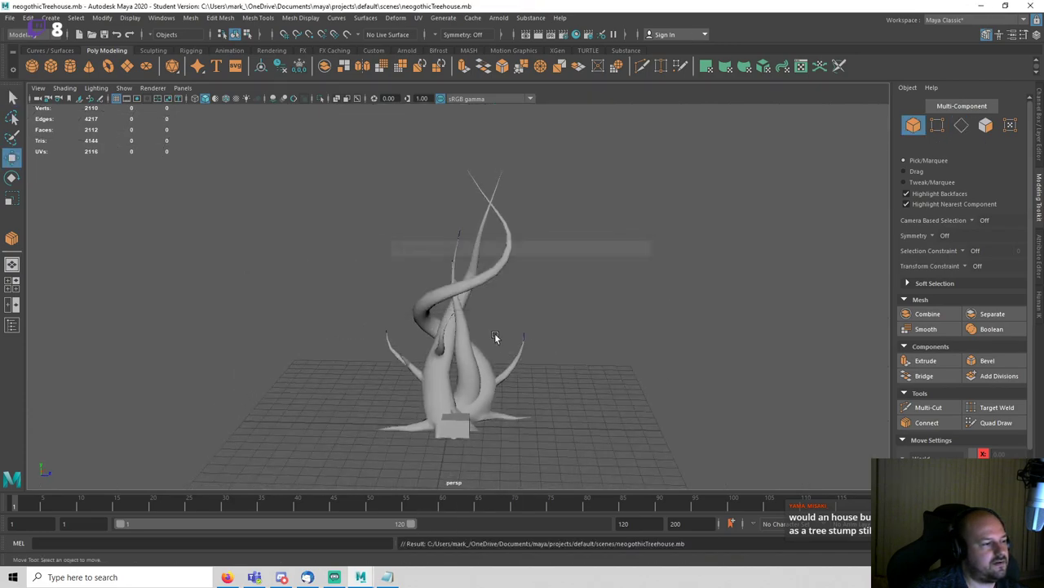
Step: Select all the trunks together and try to apply Soften Edge to them
left_click(474, 354)
key("q")
left_click_drag(413, 277, 518, 312)
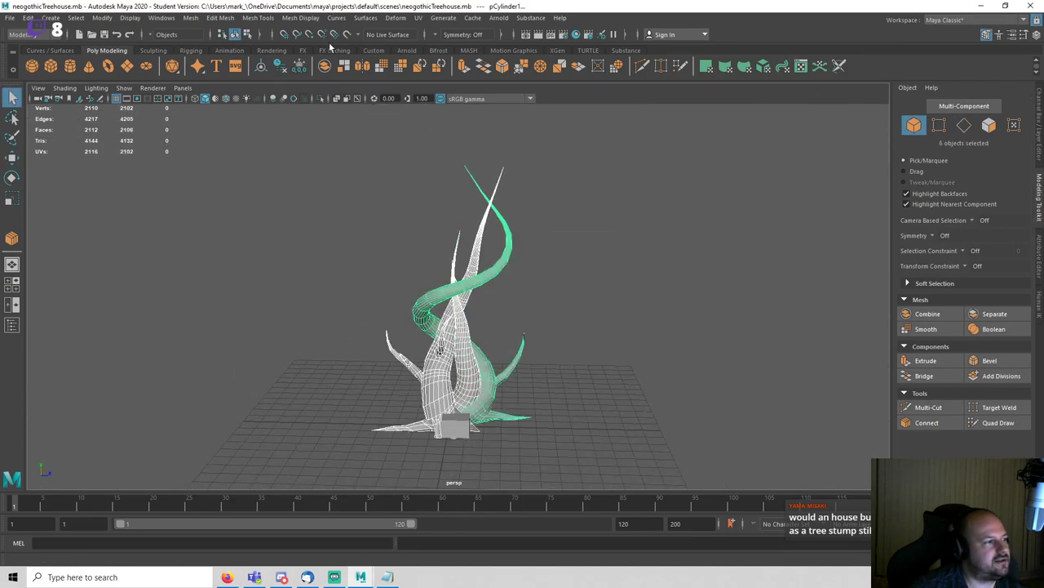
left_click(300, 17)
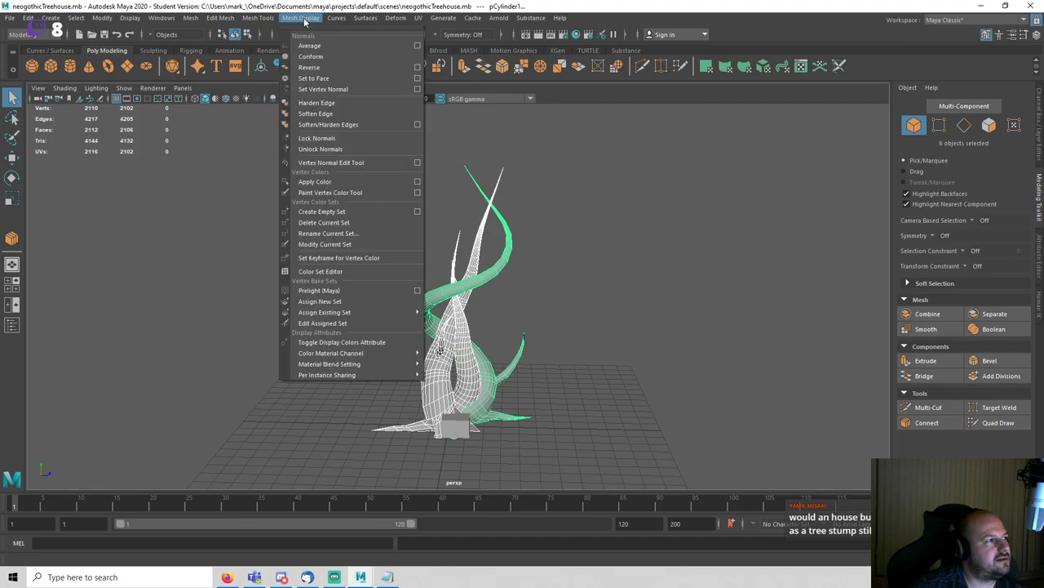
left_click(327, 114)
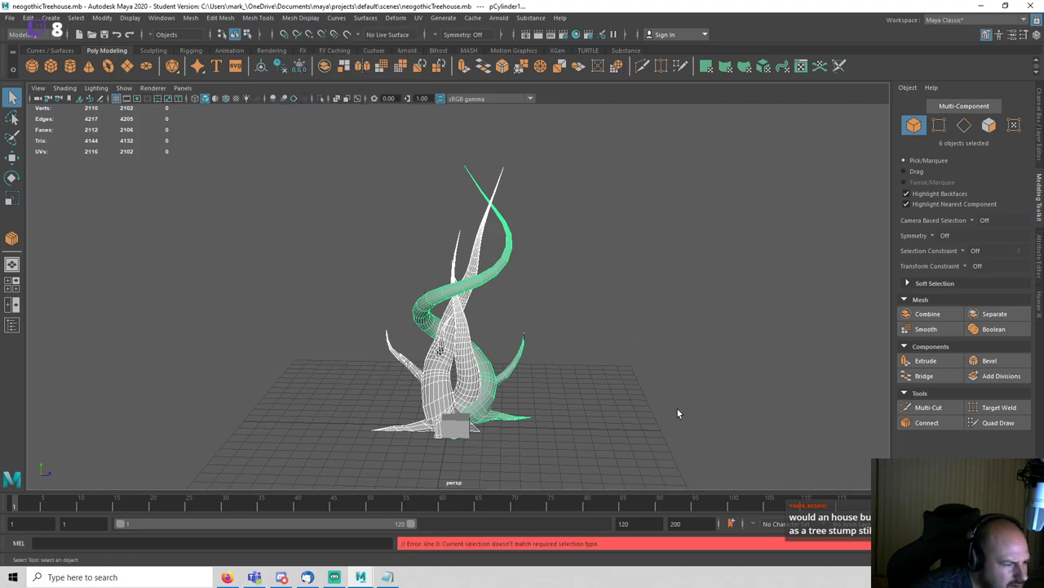
Step: Check the Script Editor's history for the Soften Edge error, close the editor and save the scene
left_click(1031, 542)
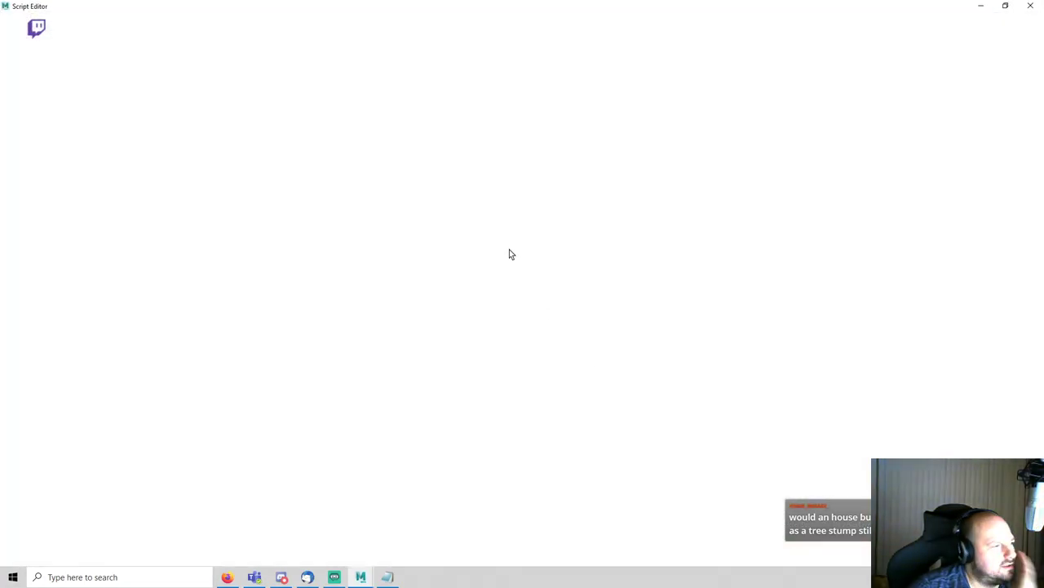
scroll(337, 235, "down", 2)
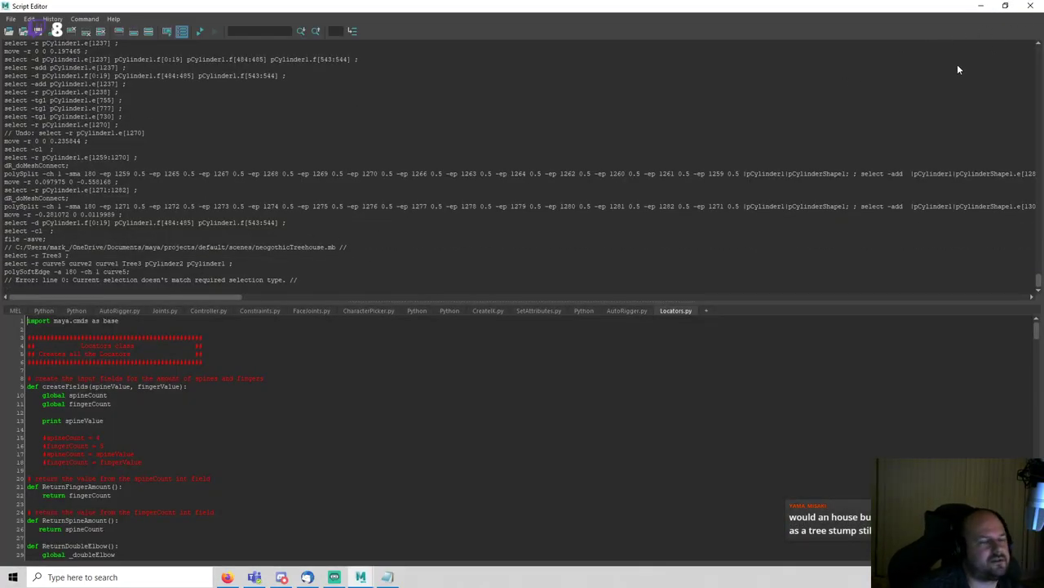
left_click(1030, 6)
key("ctrl+s")
Step: Open the Outliner, select curve1 to curve6 together and group them
key("space")
key("space")
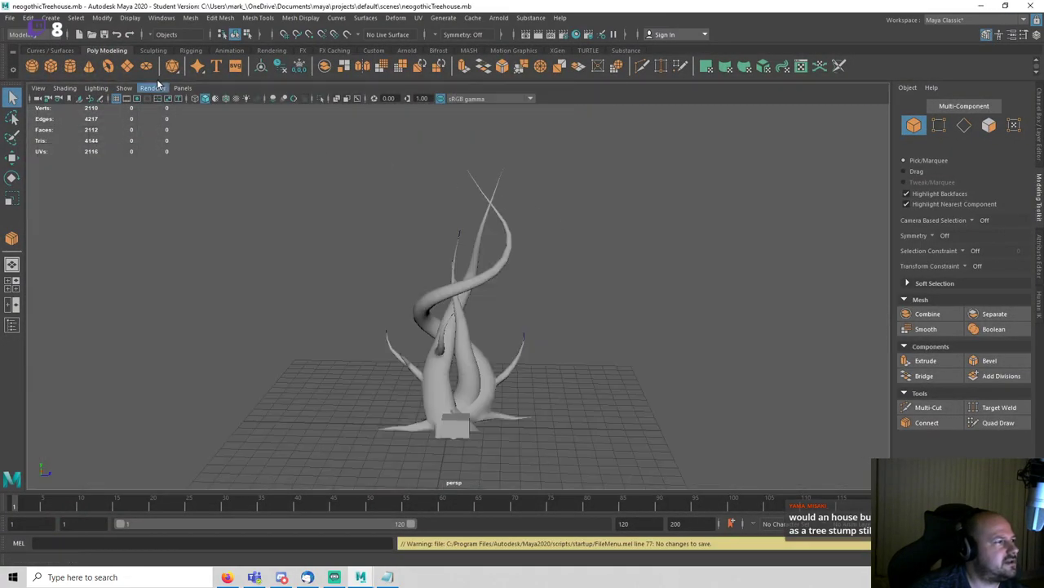
left_click(187, 151)
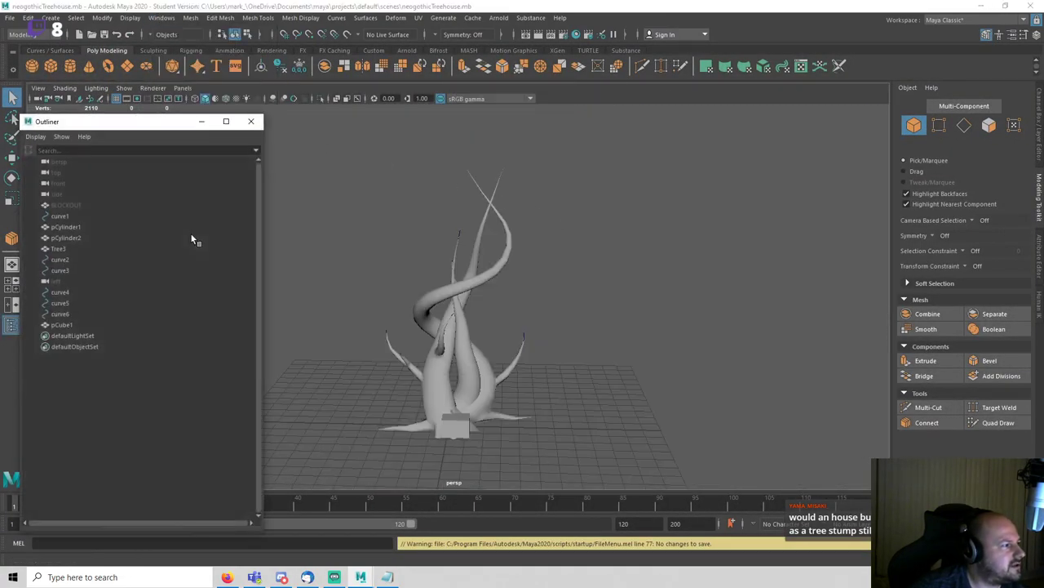
left_click(82, 216)
left_click(74, 258, "ctrl")
left_click(73, 270, "ctrl")
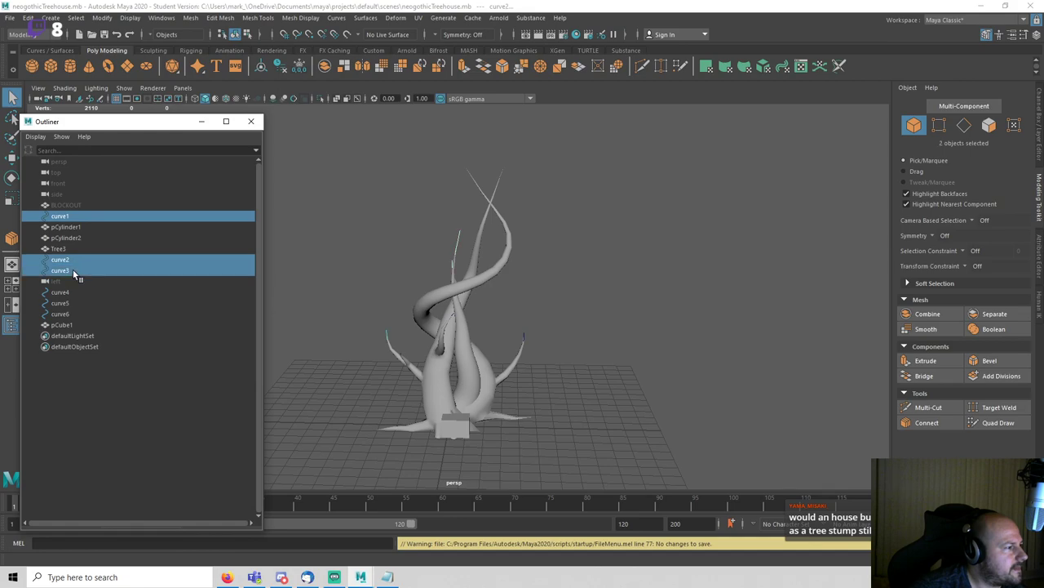
left_click(78, 294, "ctrl")
left_click(77, 304, "ctrl")
left_click(75, 312, "ctrl")
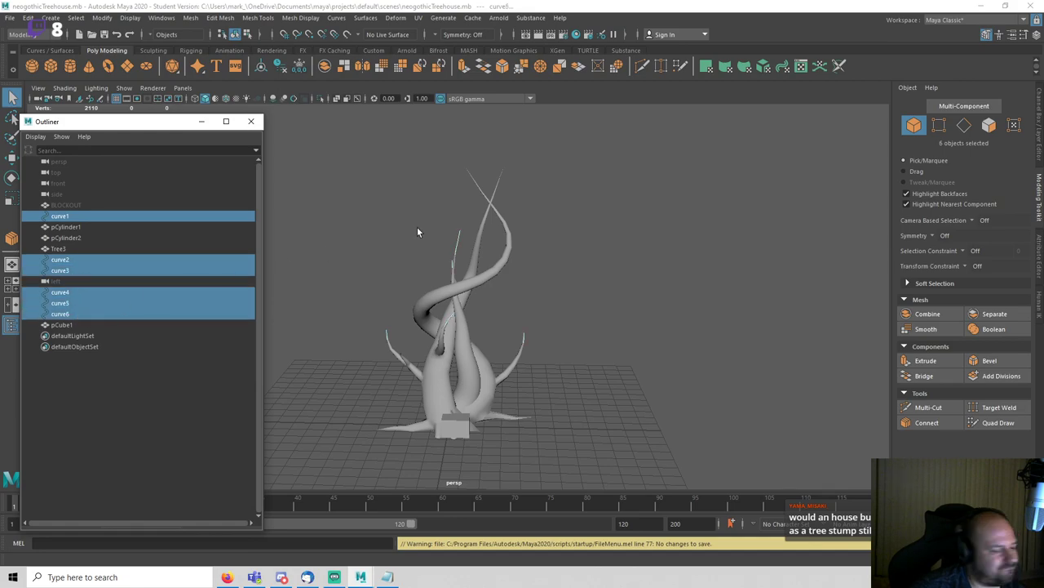
left_click(28, 18)
left_click(45, 227)
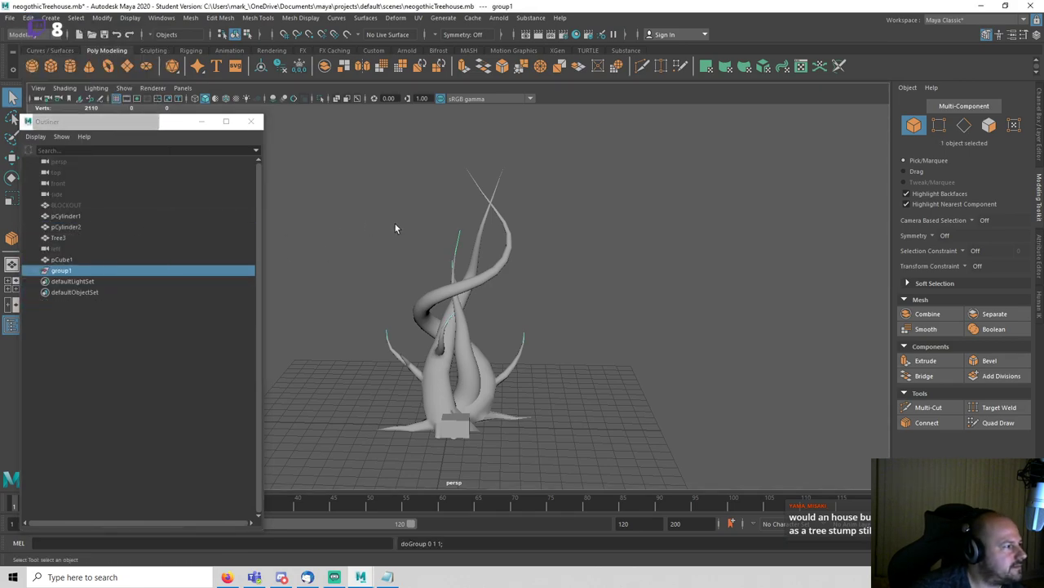
Step: Rename the new group as CURVES, hide it and save the scene
left_click(1040, 118)
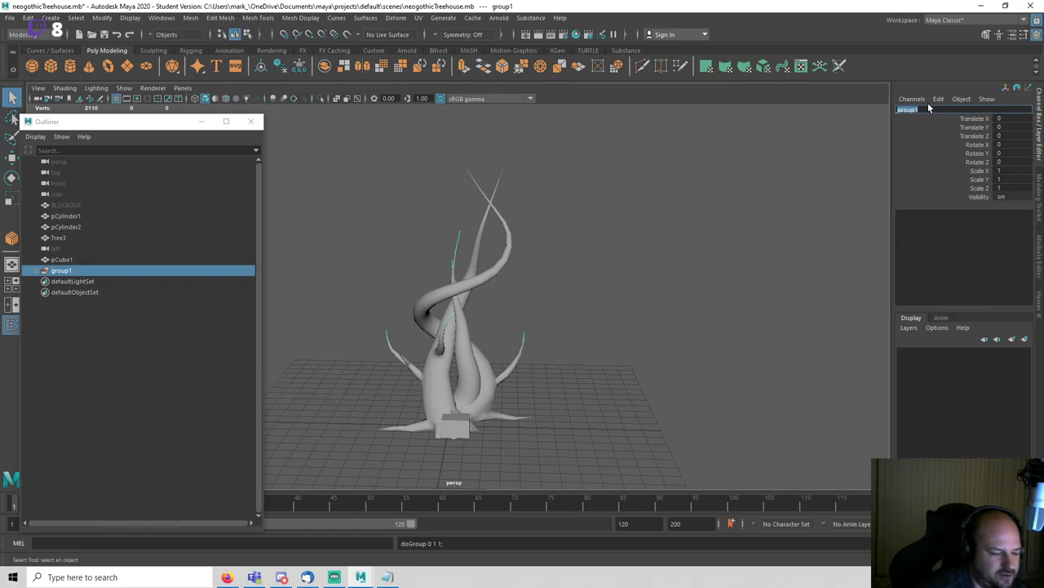
left_click(928, 105)
type("CURVES")
key("Return")
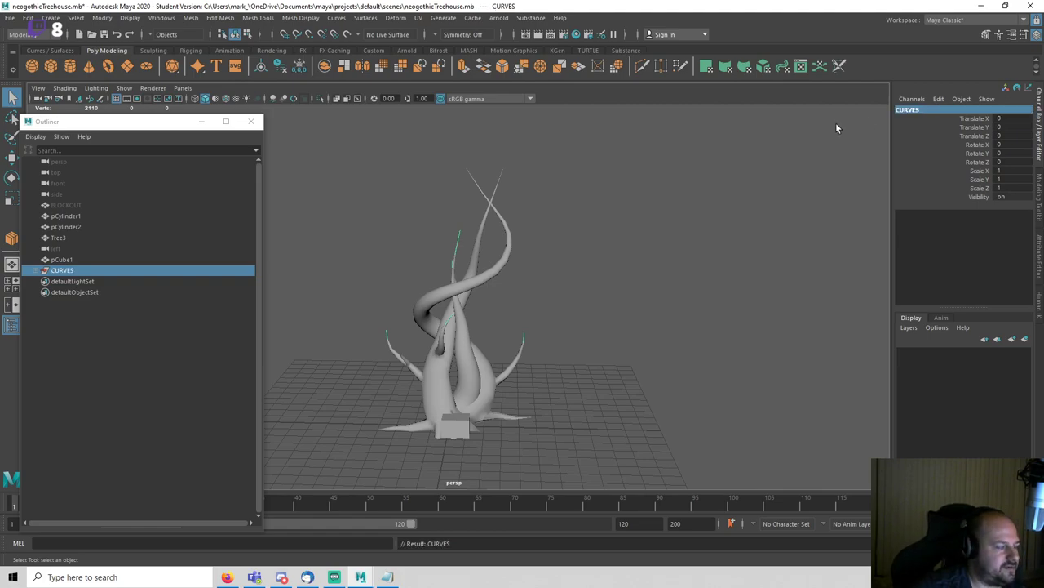
key("ctrl+h")
key("ctrl+s")
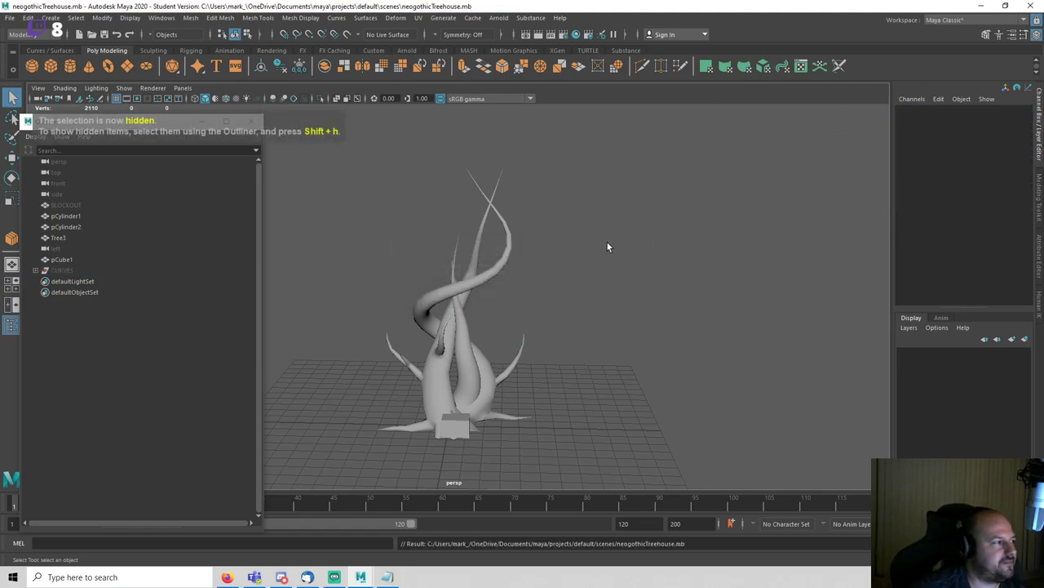
Step: Apply Soften Edge to the three trunk meshes pCylinder1, pCylinder2 and Tree3, deselect them and save the scene
middle_click_drag(605, 309, 664, 246, "alt")
scroll(662, 243, "up", 5)
key("shift+h")
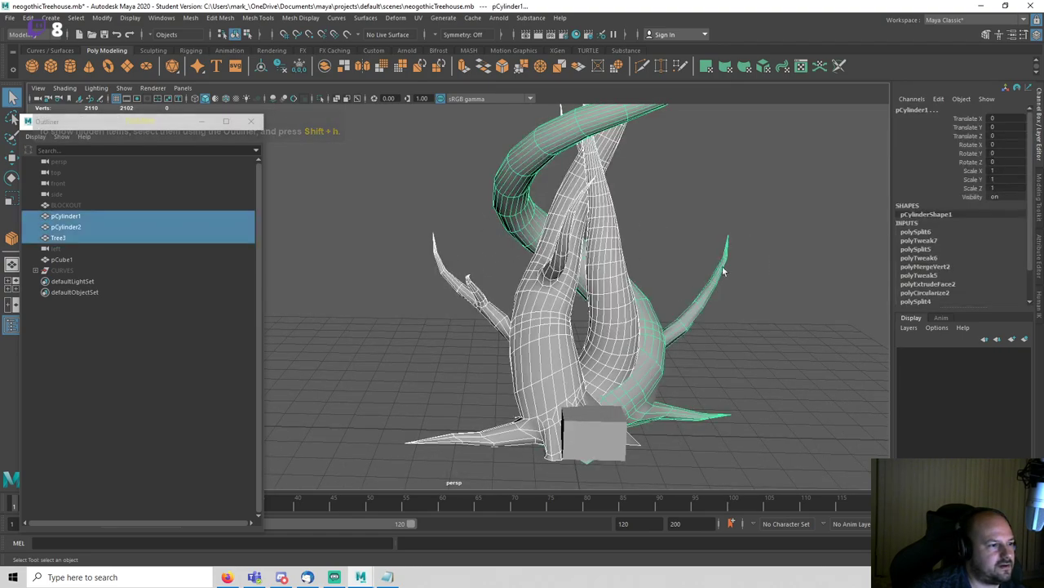
left_click(300, 17)
left_click(317, 102)
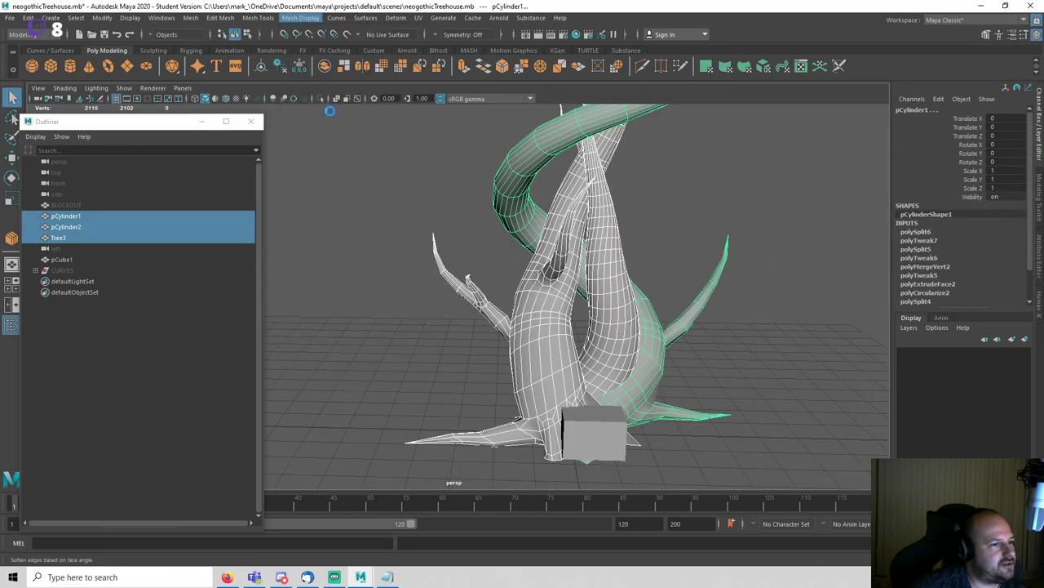
key("5")
left_click(412, 166)
key("ctrl+s")
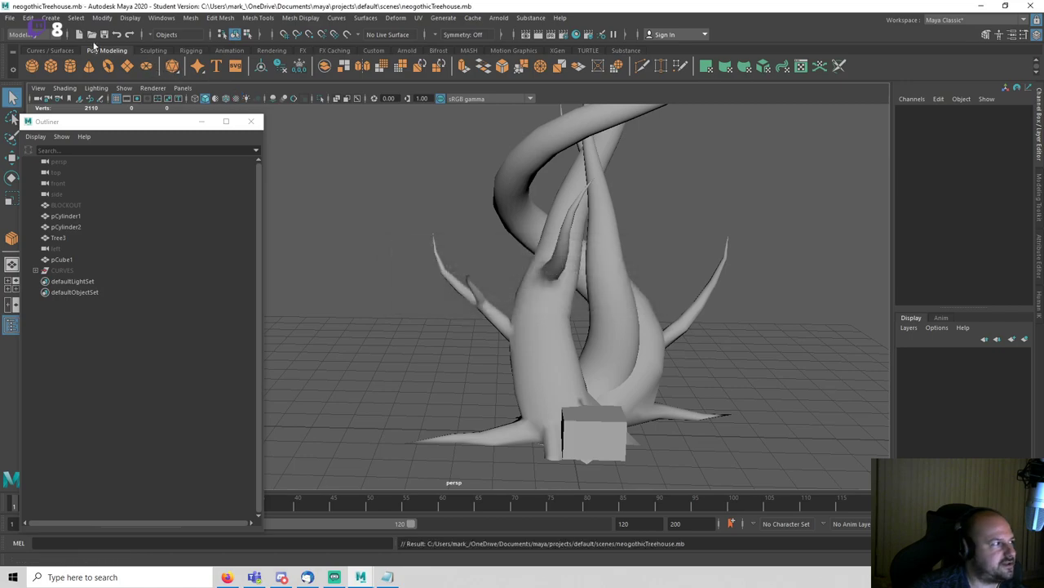
Step: Delete all construction history in the scene and close the Outliner
left_click(28, 17)
mouse_move(91, 157)
left_click(214, 167)
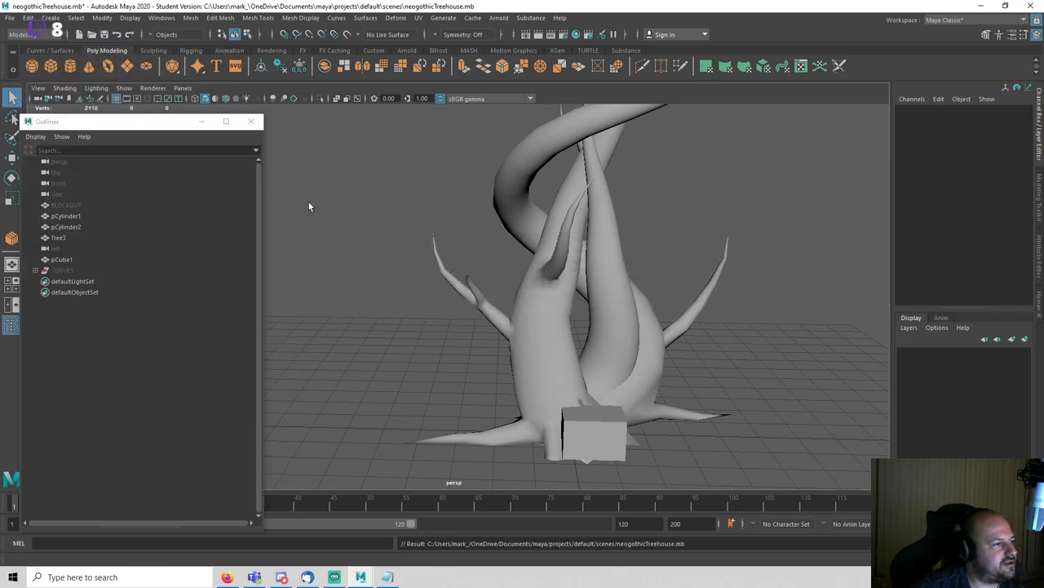
left_click(255, 124)
Step: Examine the softened trunks, branches and roots up close in wireframe and shaded display
scroll(549, 277, "down", 5)
mouse_move(548, 277)
left_mouse_down("alt")
mouse_move(367, 267)
mouse_move(553, 277)
left_mouse_up("alt")
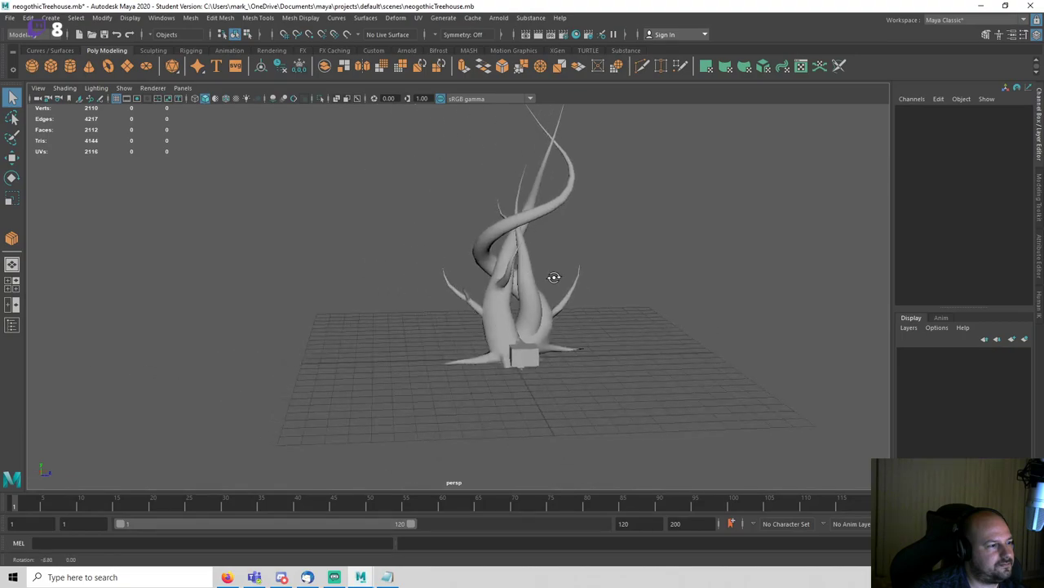
middle_click_drag(524, 291, 401, 235, "alt")
scroll(440, 242, "up", 5)
mouse_move(440, 241)
left_mouse_down("alt")
mouse_move(467, 268)
mouse_move(341, 291)
mouse_move(443, 277)
mouse_move(389, 277)
mouse_move(508, 225)
mouse_move(470, 259)
mouse_move(476, 283)
mouse_move(448, 232)
left_mouse_up("alt")
scroll(443, 277, "up", 3)
left_click(461, 282)
scroll(476, 283, "up", 4)
middle_click_drag(448, 232, 485, 286, "alt")
key("4")
left_click_drag(473, 277, 588, 269, "alt")
left_click(586, 266)
key("5")
left_click_drag(571, 308, 469, 299, "alt")
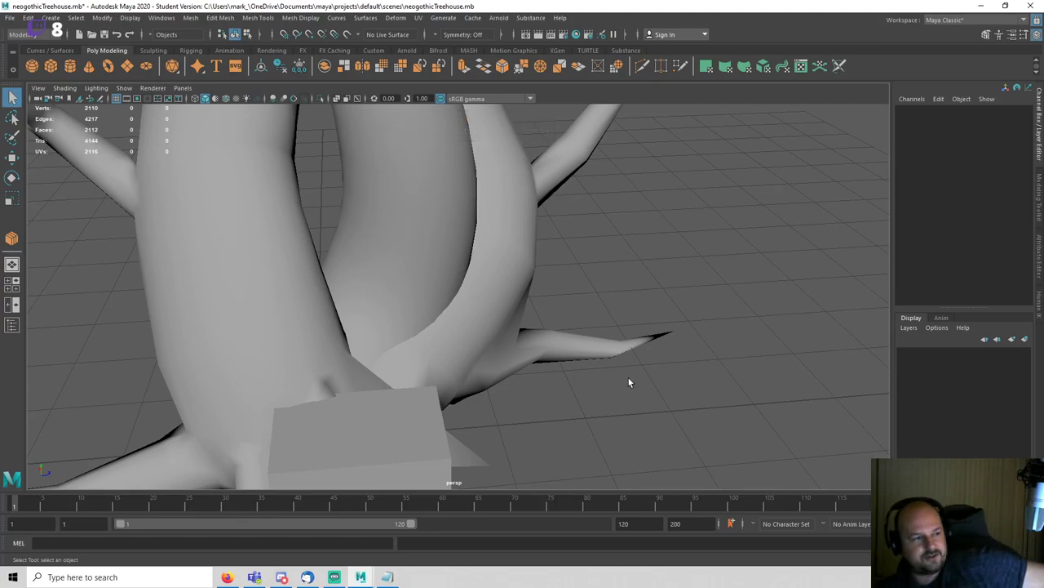
left_click_drag(629, 377, 582, 338, "alt")
Step: Insert an edge loop through the middle of the cube at the trunks' base with Connect
left_click(442, 416)
key("f")
right_click_drag(583, 338, 529, 317, "alt")
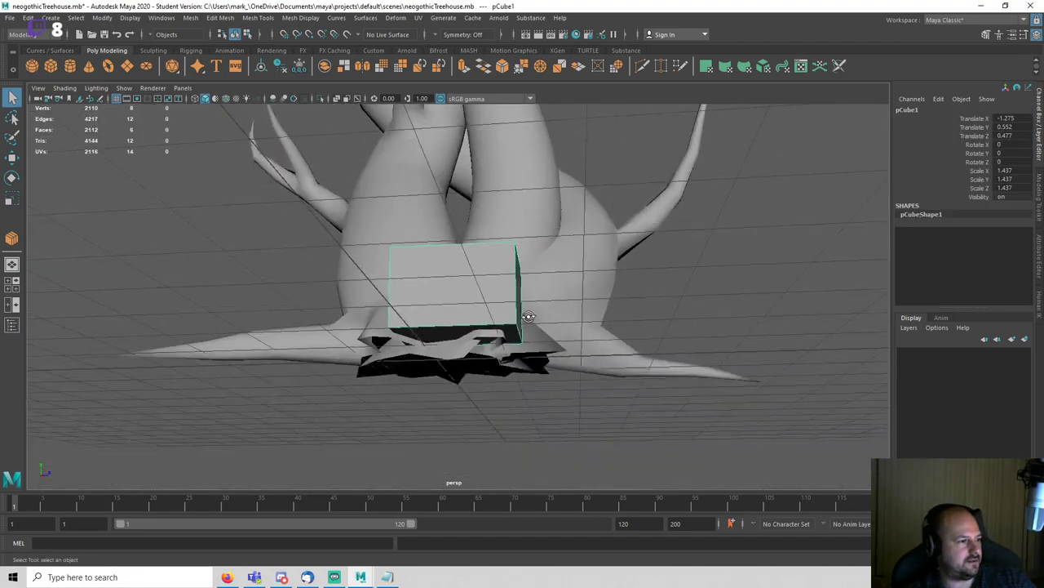
left_click_drag(529, 317, 527, 343, "alt")
scroll(530, 351, "down", 3)
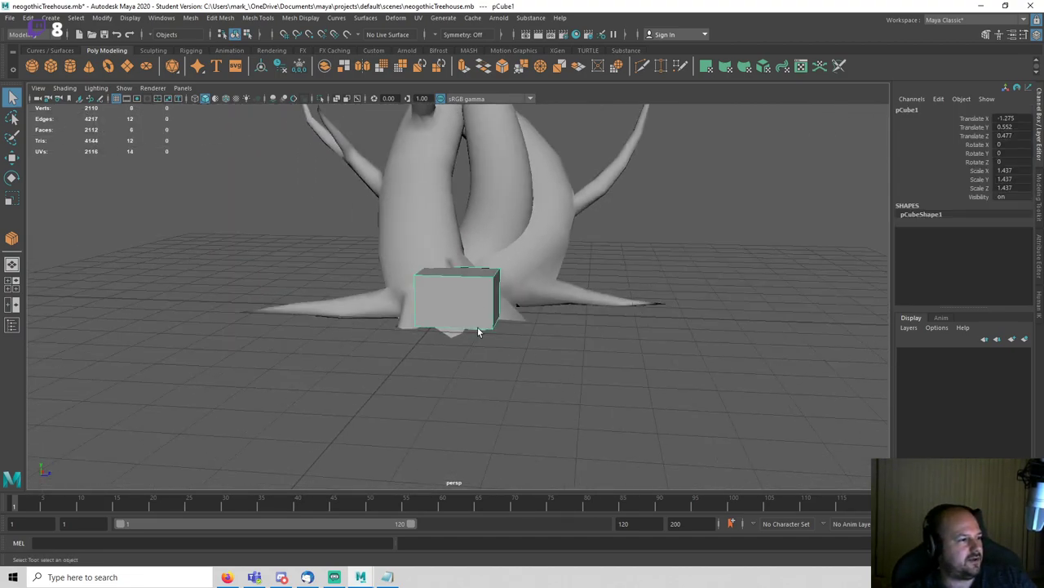
left_click_drag(478, 320, 476, 280, "alt")
right_click_drag(476, 280, 465, 245)
left_click(481, 291)
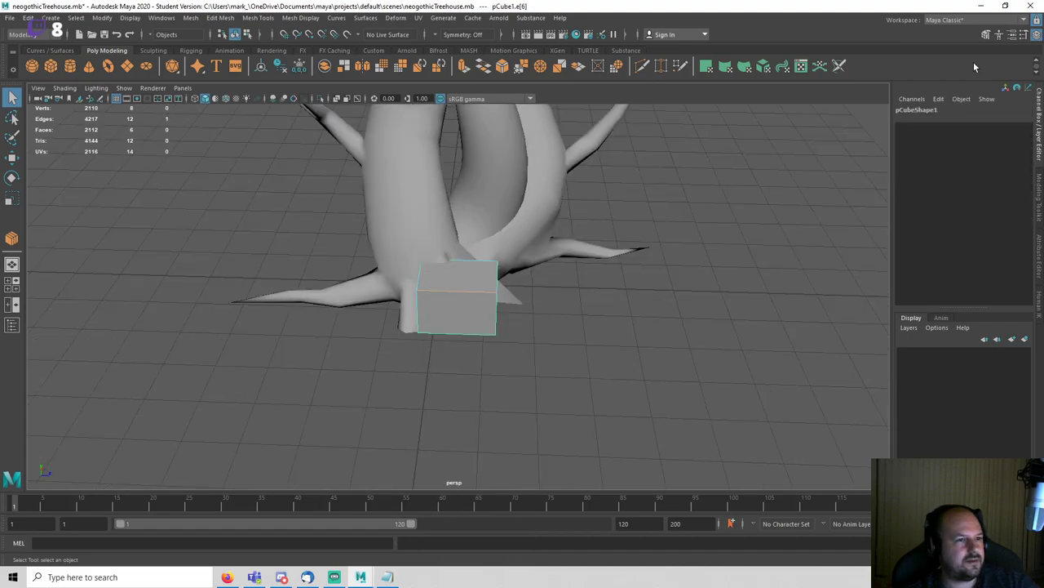
left_click(987, 35)
left_click(953, 421)
key("q")
scroll(651, 327, "up", 4)
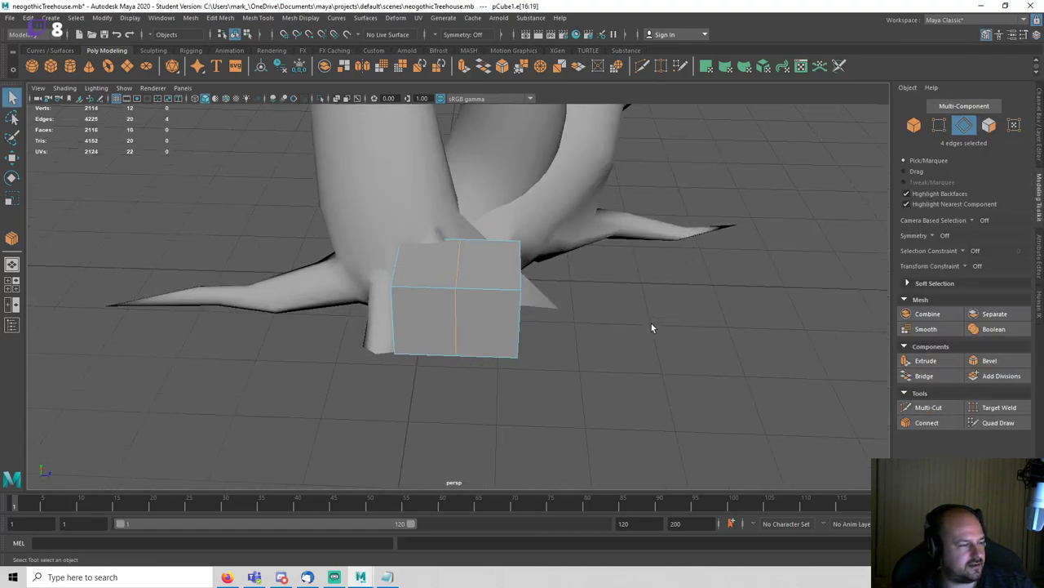
Step: Raise the cube's top centre edge to form a pitched roof and return to object mode
left_click(466, 261)
left_click_drag(522, 310, 434, 299, "alt")
key("w")
left_click_drag(452, 220, 456, 106)
key("ctrl+z")
right_click_drag(493, 259, 563, 234)
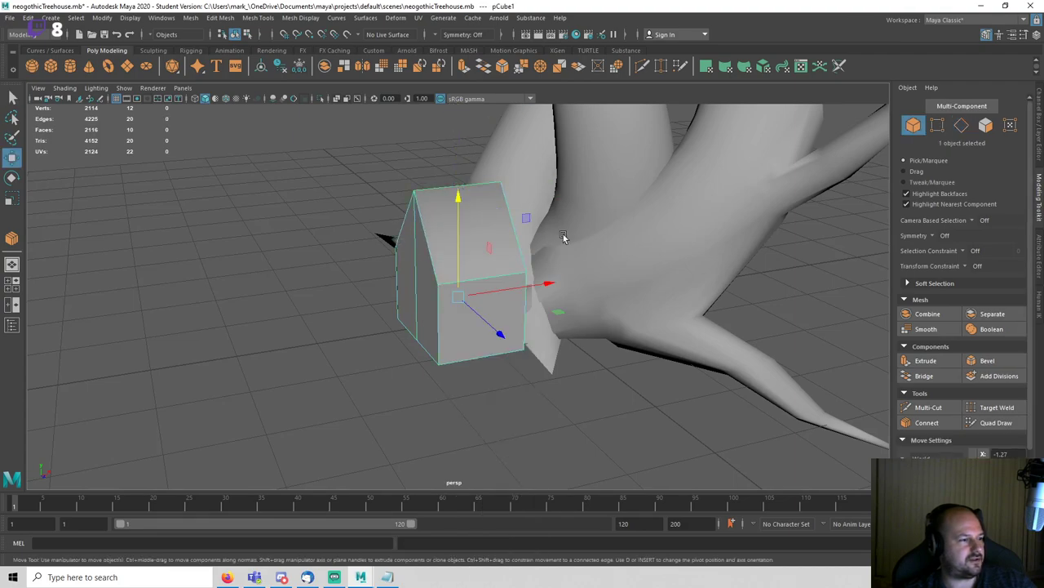
Step: Slide the house block along X into the base of the trunks and deselect it
left_click_drag(519, 255, 487, 253, "alt")
left_click_drag(540, 294, 611, 293)
left_click(343, 378)
left_click_drag(343, 378, 493, 355, "alt")
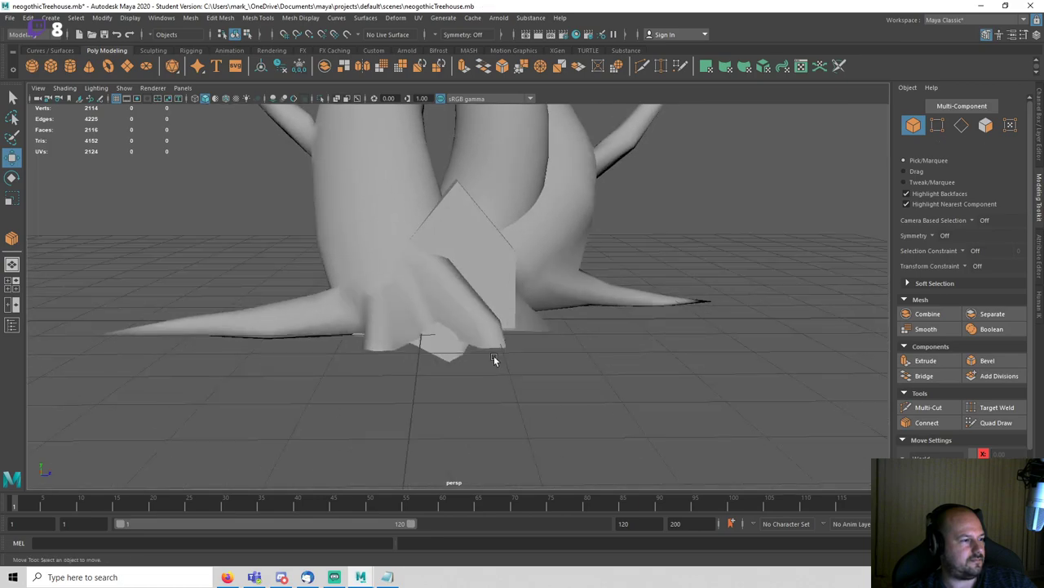
Step: Select the two gable-end faces between the trunks and pull them out along X to about -2.30, lengthening the house
left_click(485, 264)
right_click_drag(494, 257, 493, 295)
left_click(490, 268)
key("q")
left_click(451, 243, "shift")
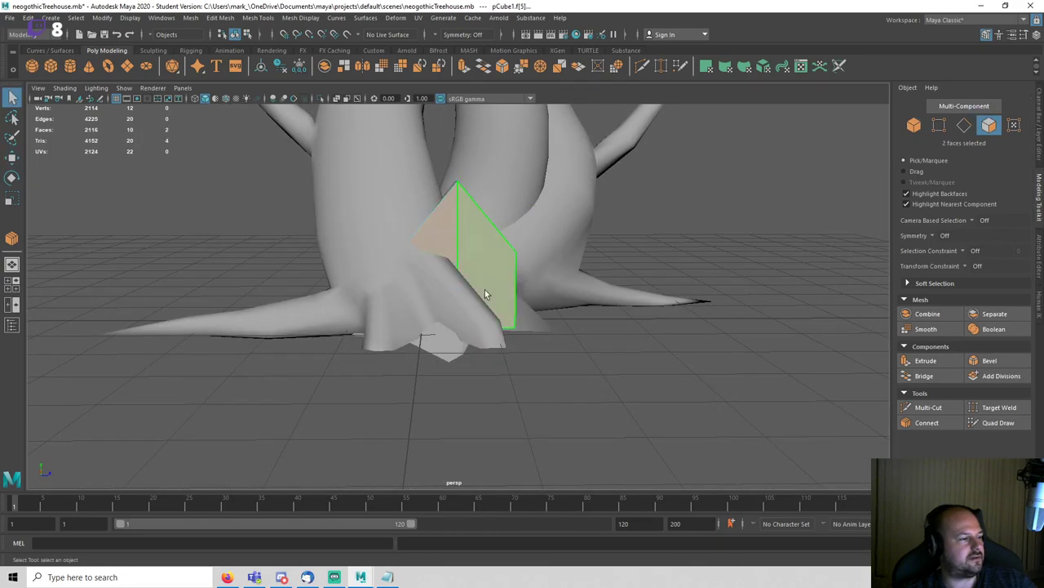
left_click_drag(485, 291, 544, 299, "alt")
key("w")
left_click_drag(419, 242, 488, 289)
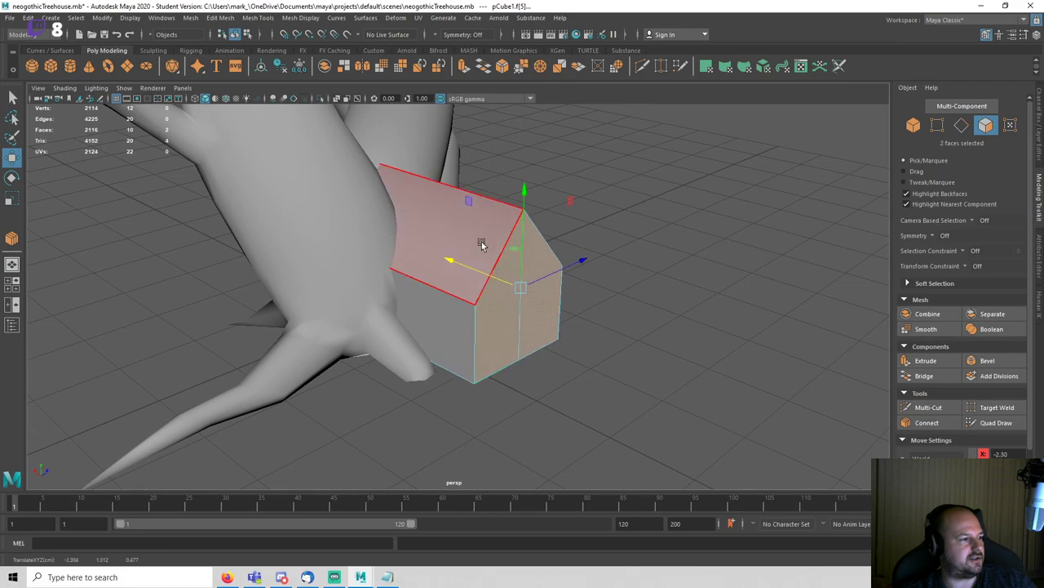
Step: Return to object mode, deselect the house and save the scene
right_click_drag(481, 243, 584, 188)
left_click(648, 362)
key("a")
left_click_drag(648, 364, 474, 335, "alt")
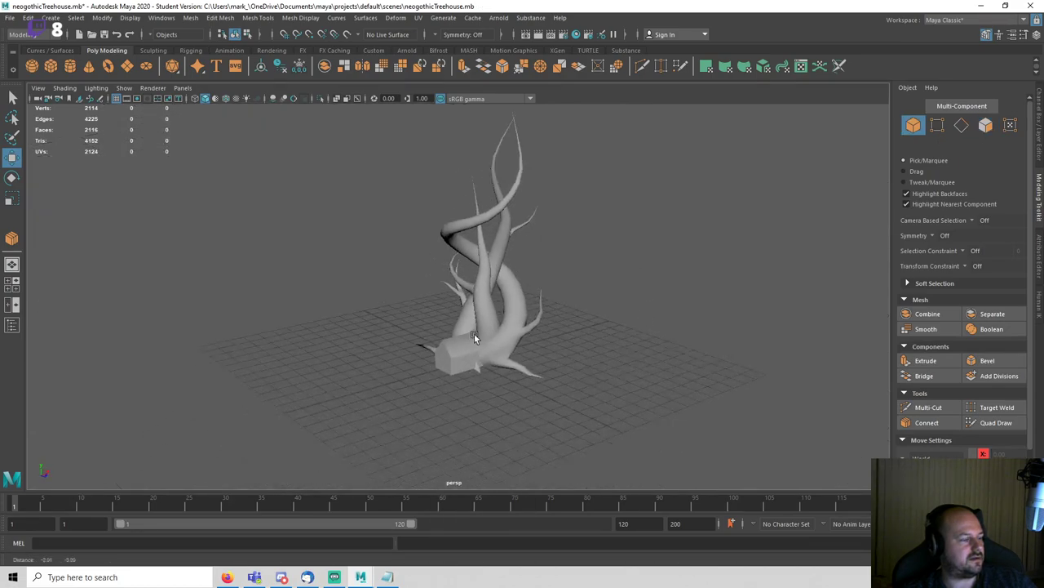
scroll(531, 345, "up", 5)
key("ctrl+s")
Step: Examine how the house block meets the trunks and roots from several angles, and save the scene
middle_click_drag(532, 340, 518, 293, "alt")
scroll(537, 305, "up", 5)
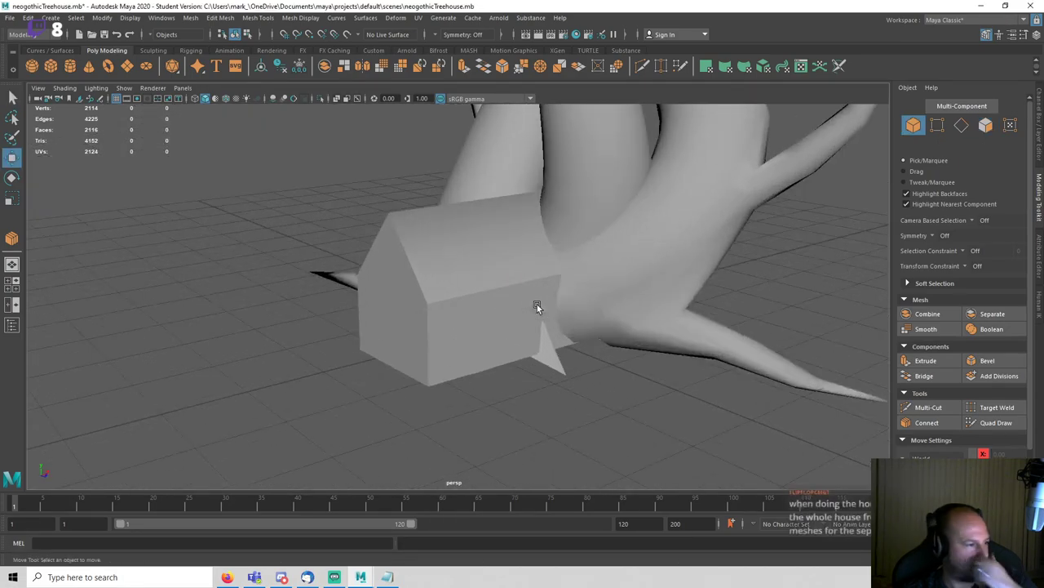
left_click_drag(537, 305, 623, 414, "alt")
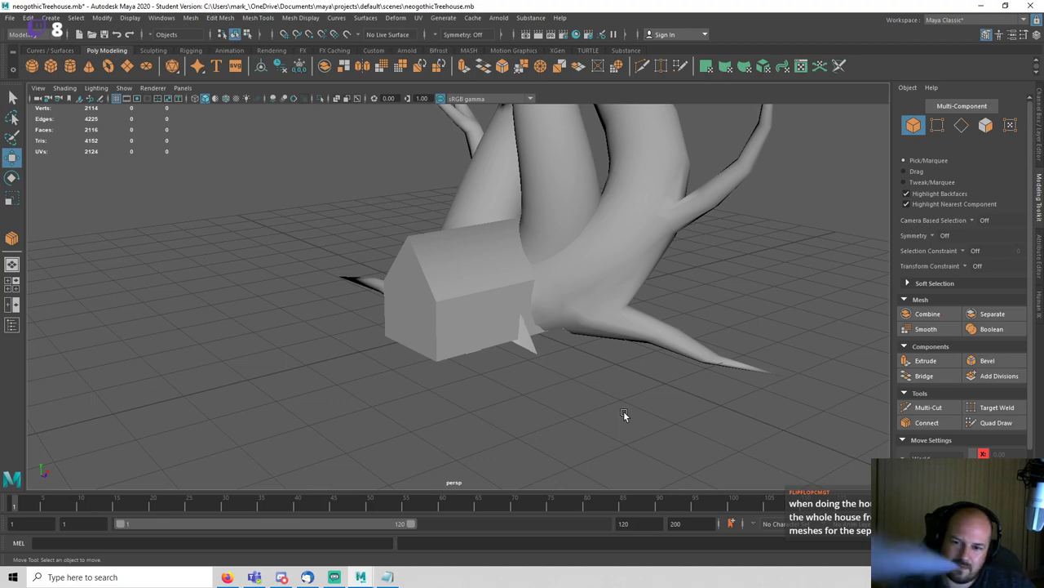
scroll(628, 420, "up", 3)
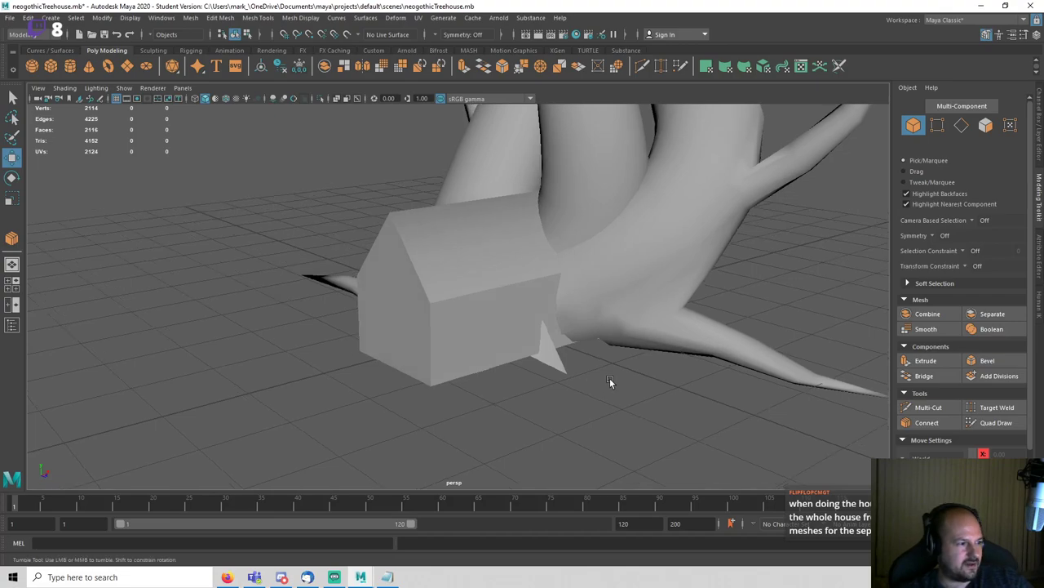
left_click_drag(609, 378, 643, 378, "alt")
scroll(643, 378, "up", 4)
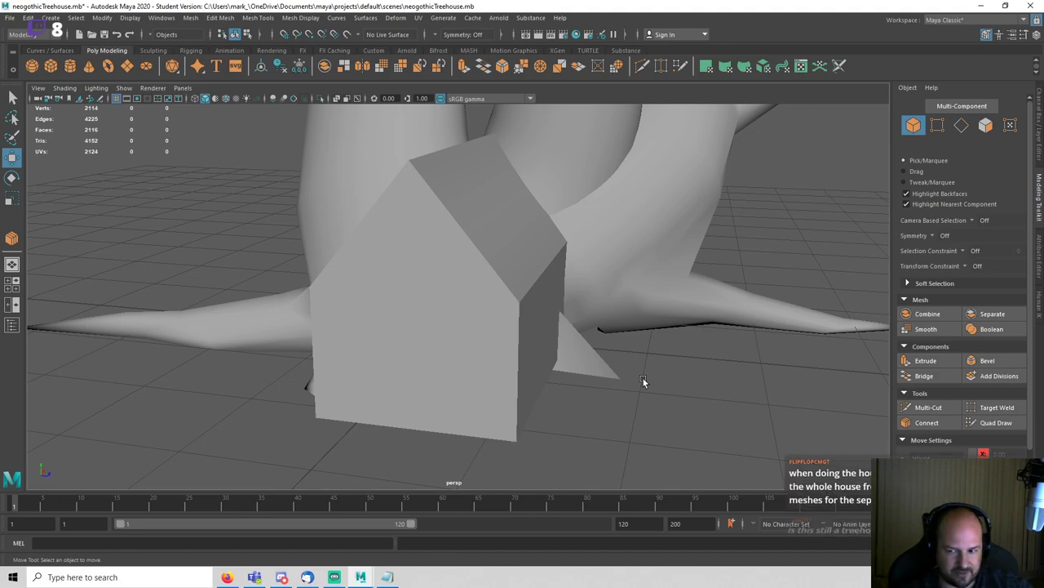
left_click_drag(561, 356, 525, 363, "alt")
scroll(527, 349, "up", 5)
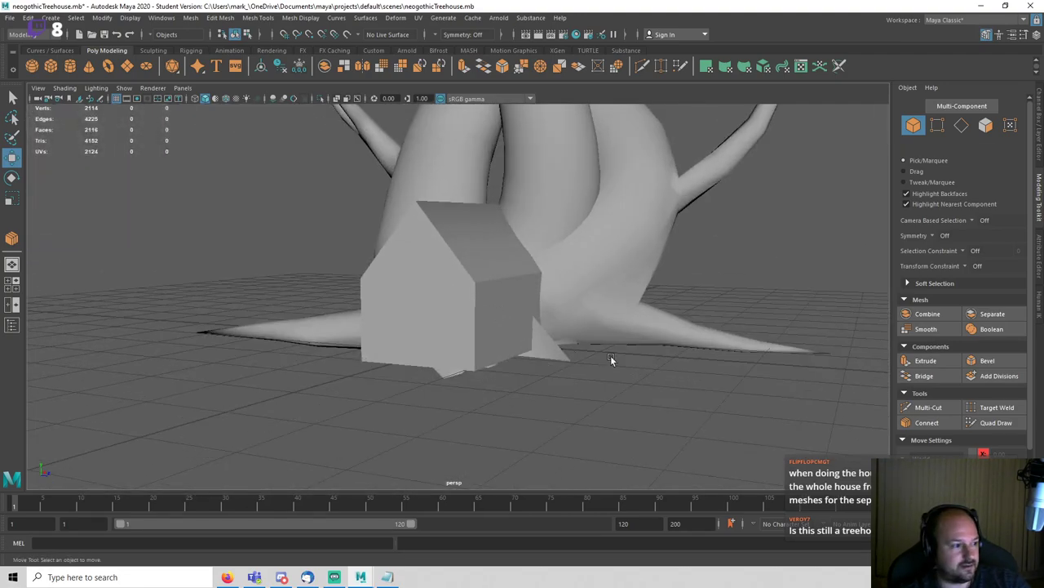
key("ctrl+s")
key("Return")
Step: Move the house further into the trunks along X to about 0.12 and deselect it
scroll(597, 348, "down", 4)
left_click_drag(597, 349, 498, 249, "alt")
left_click_drag(723, 323, 588, 345, "alt")
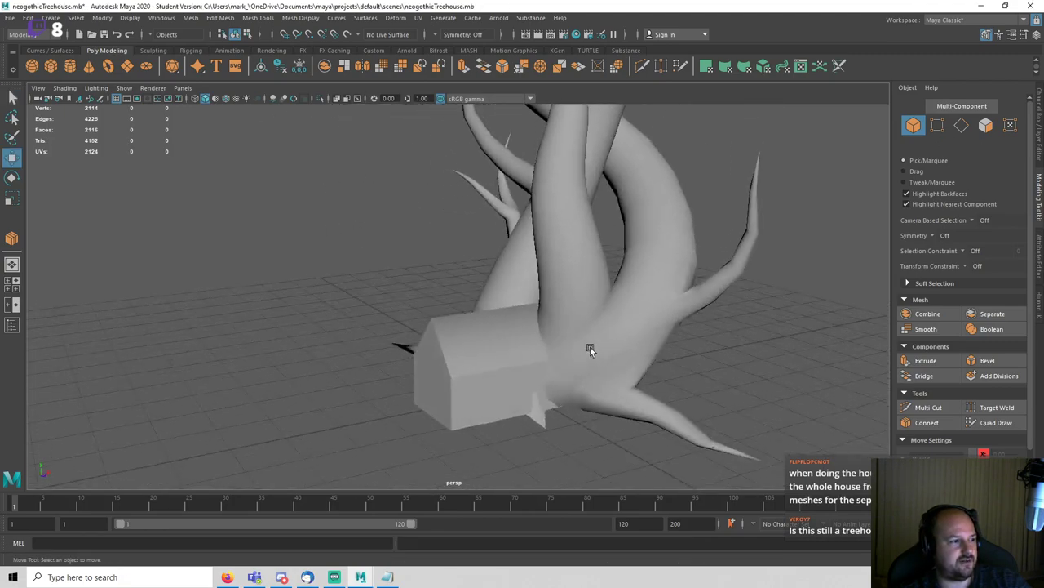
left_click(479, 346)
scroll(514, 344, "up", 3)
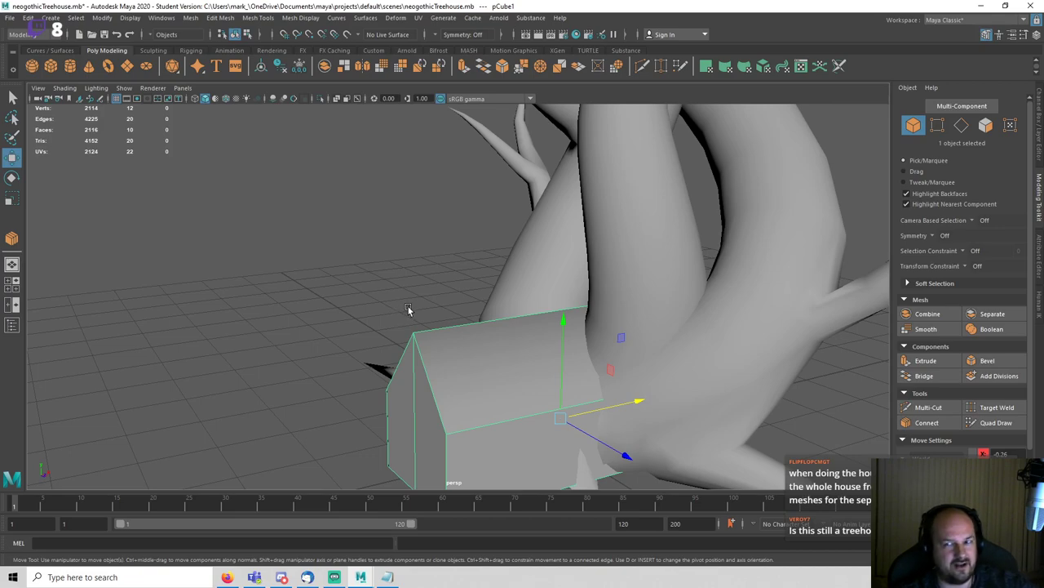
left_click(387, 287)
scroll(387, 287, "down", 3)
left_click(455, 348)
left_click_drag(493, 354, 579, 376, "alt")
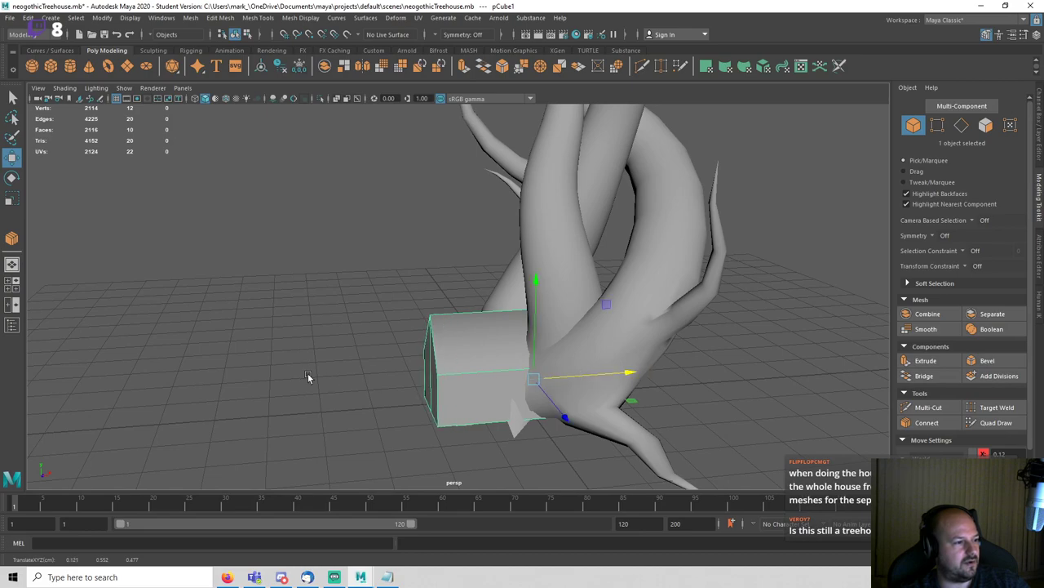
left_click(307, 374)
Step: Open the Content Browser to find a human figure for checking the treehouse's scale
left_click_drag(334, 378, 506, 369, "alt")
scroll(510, 367, "down", 3)
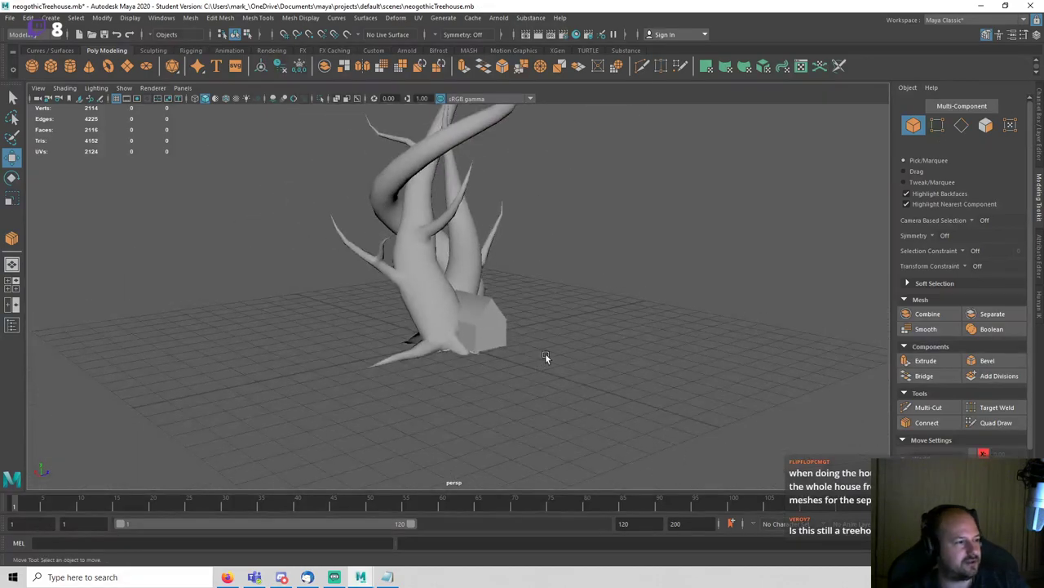
scroll(588, 351, "up", 3)
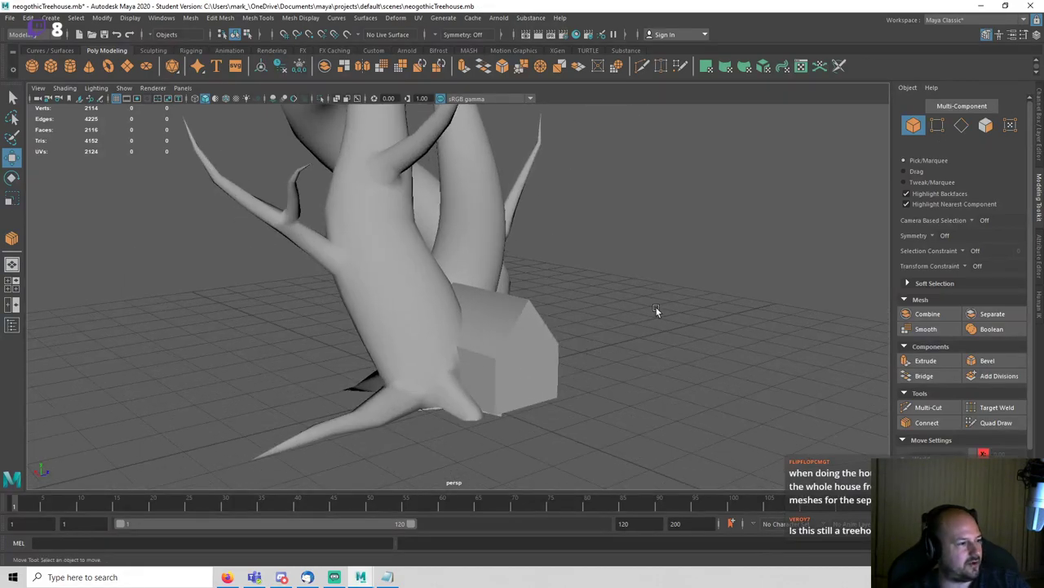
scroll(660, 310, "down", 3)
left_click_drag(661, 312, 589, 317, "alt")
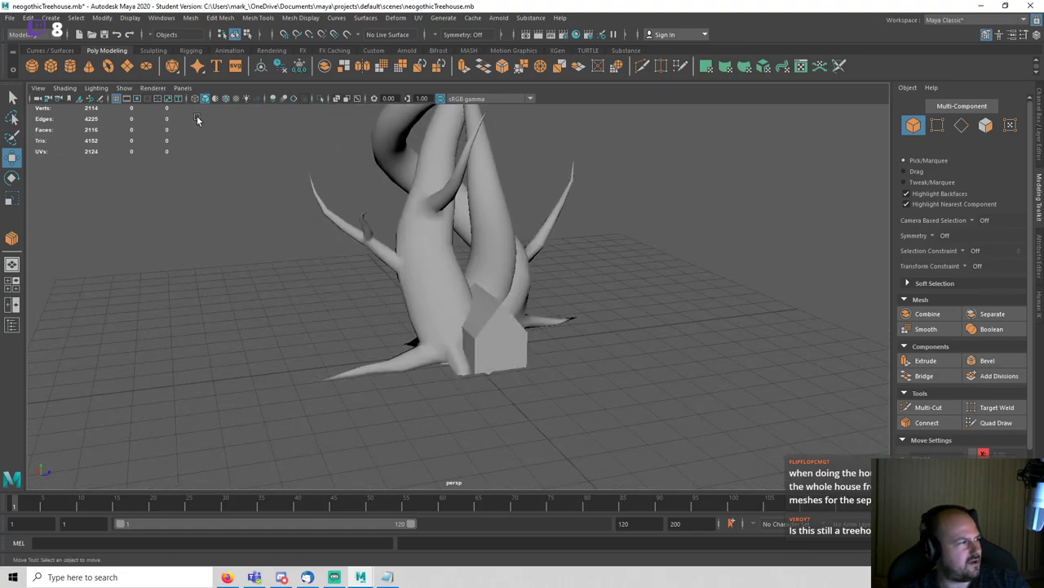
left_click(162, 17)
mouse_move(196, 56)
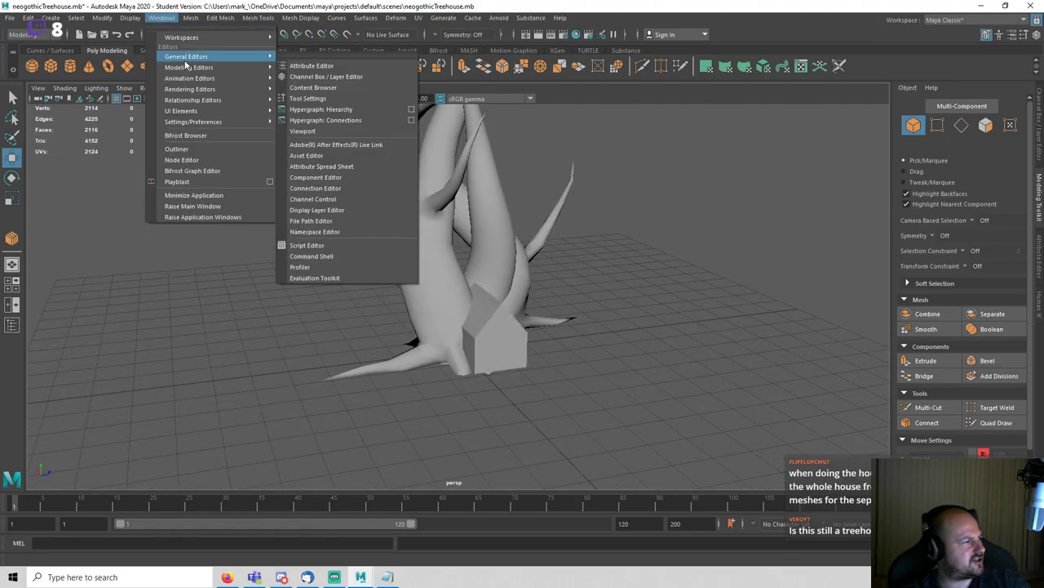
left_click(340, 88)
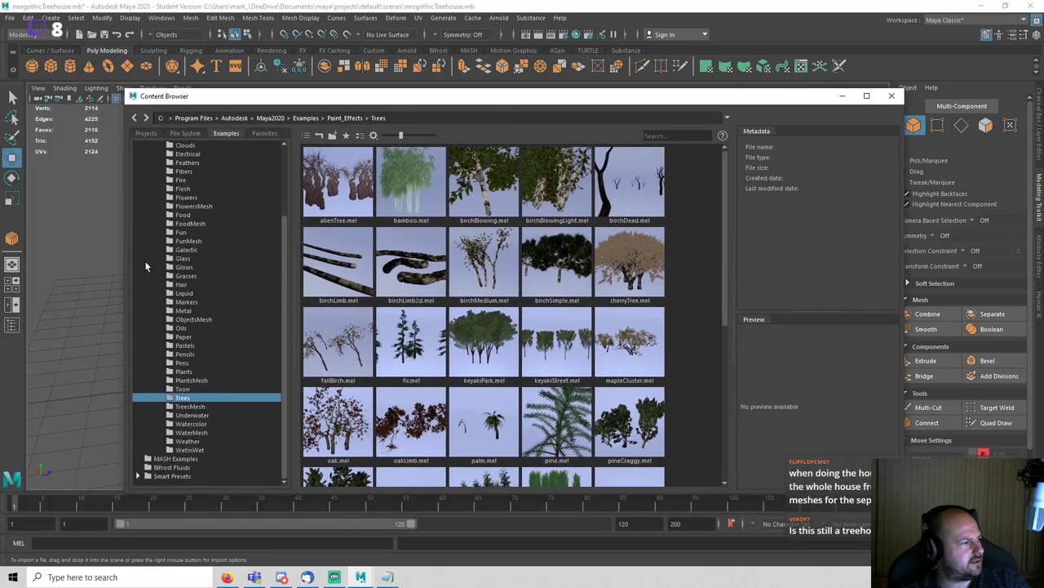
Step: Import HumanBody.ma from the Modeling examples' Sculpting Base Meshes, Bipeds folder, and close the Content Browser
scroll(146, 266, "up", 3)
left_click(149, 199)
double_click(173, 190)
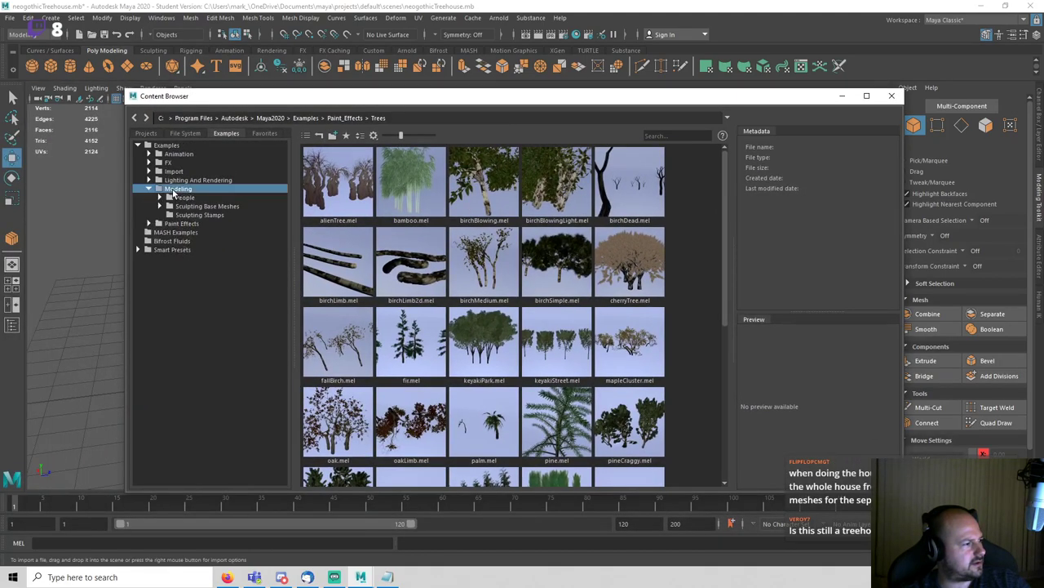
double_click(186, 208)
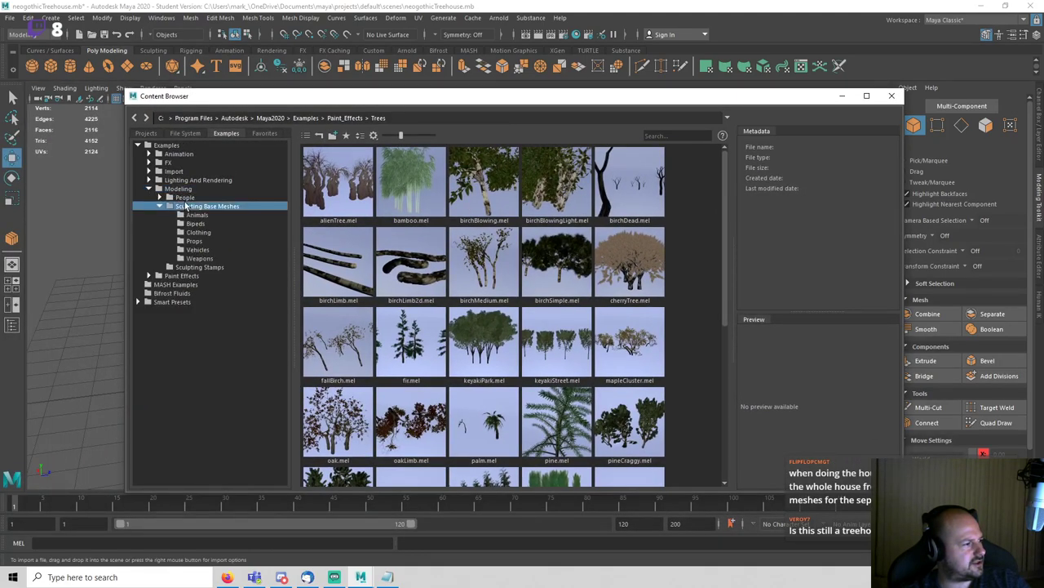
left_click(195, 224)
double_click(556, 276)
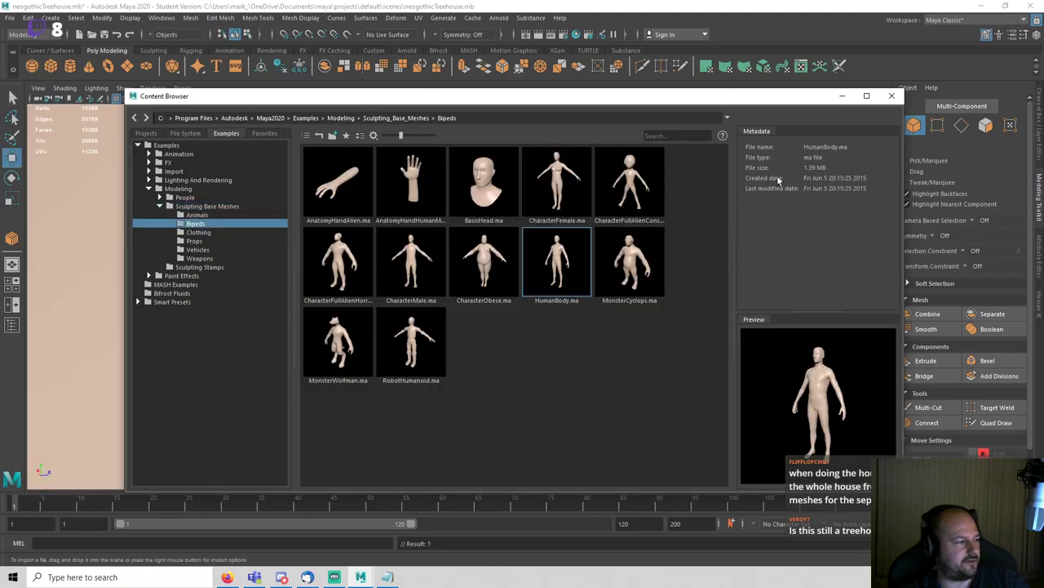
left_click(892, 96)
Step: Select the imported human body and set its Scale X, Y and Z to 0.01
key("f")
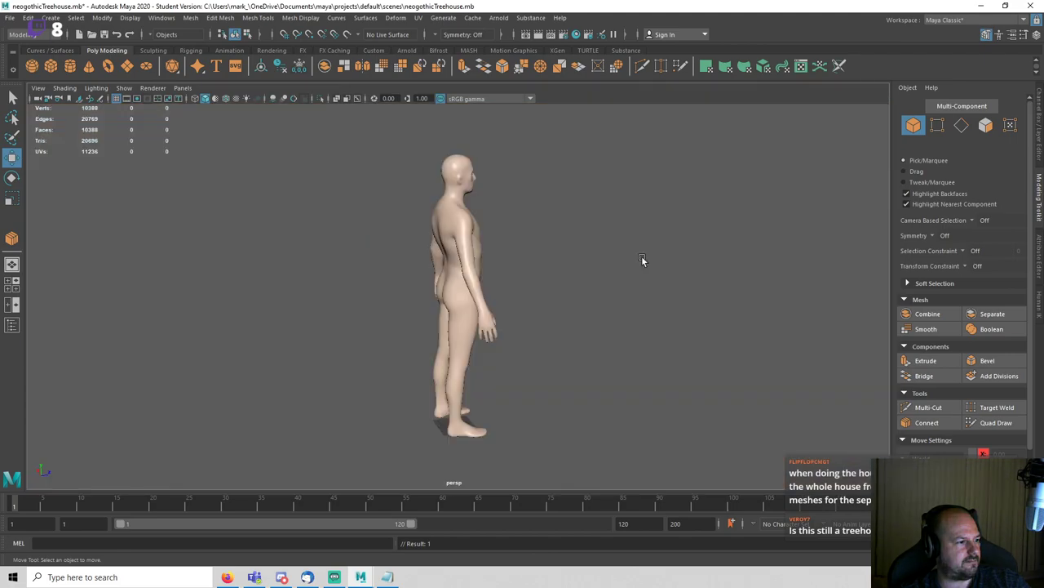
left_click_drag(613, 330, 489, 280, "alt")
left_click(490, 281)
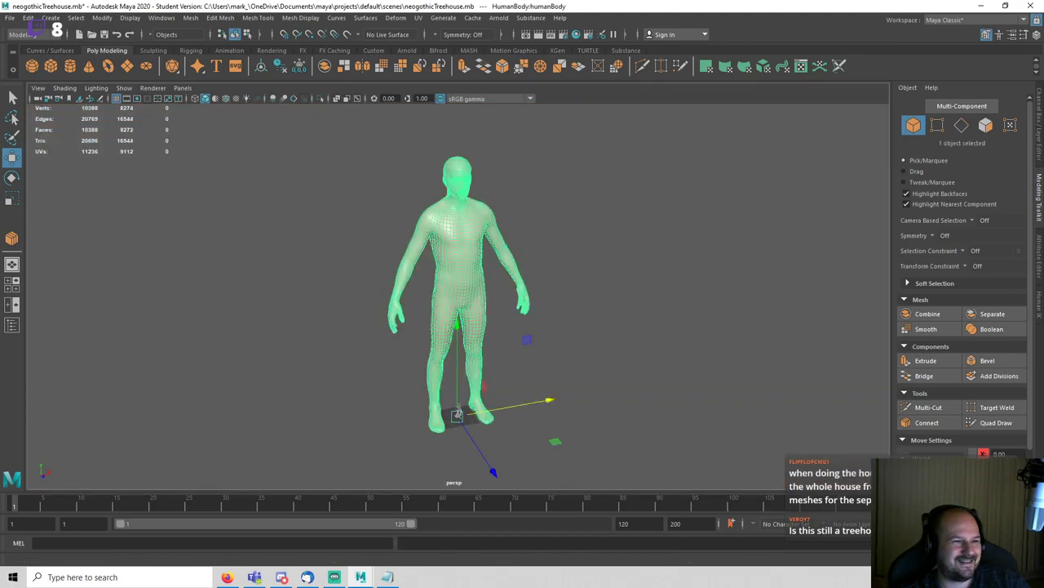
left_click(1039, 133)
left_click_drag(1006, 171, 1005, 188)
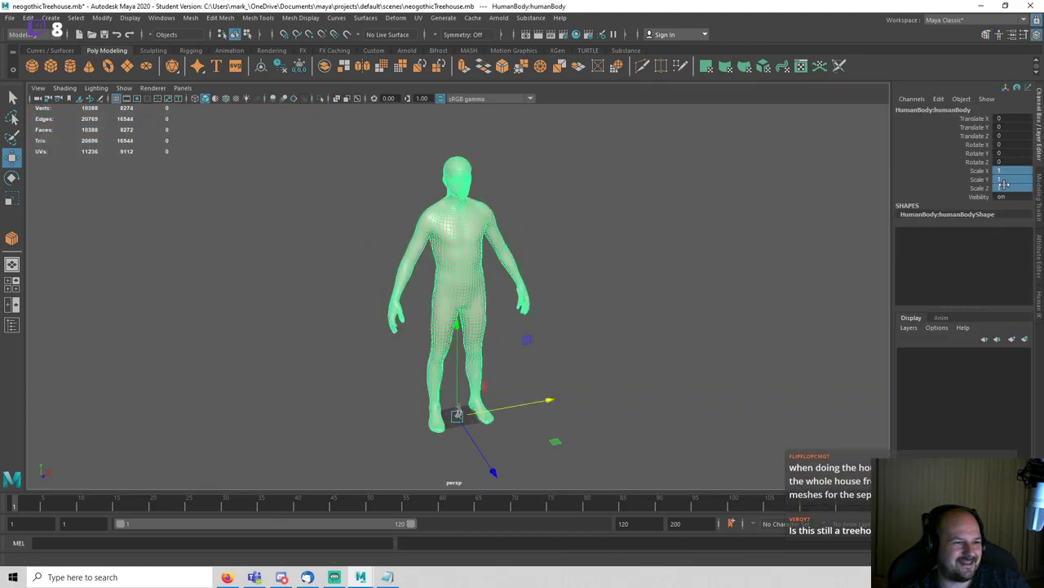
type("0.01")
key("Return")
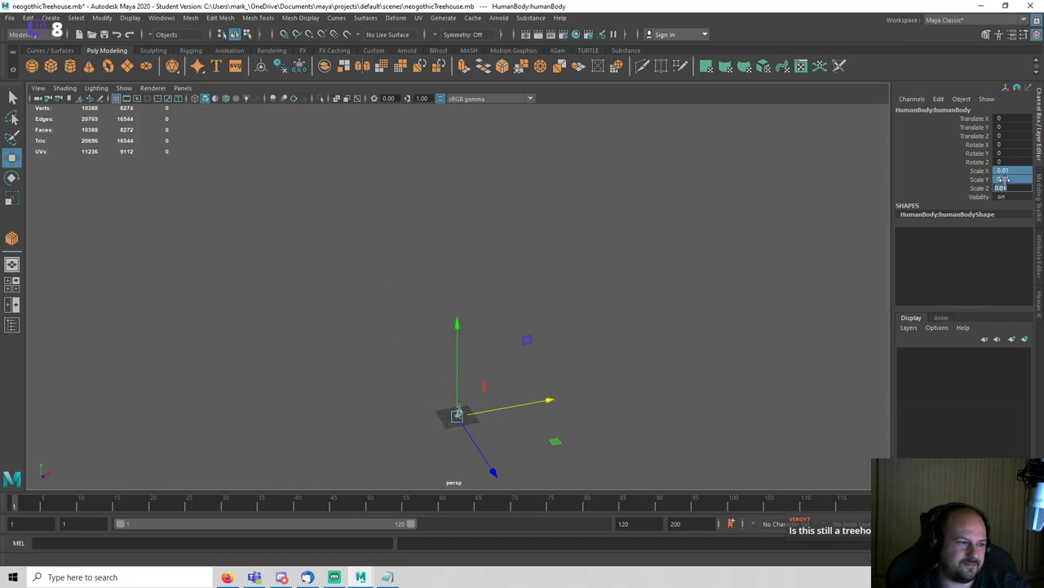
key("f")
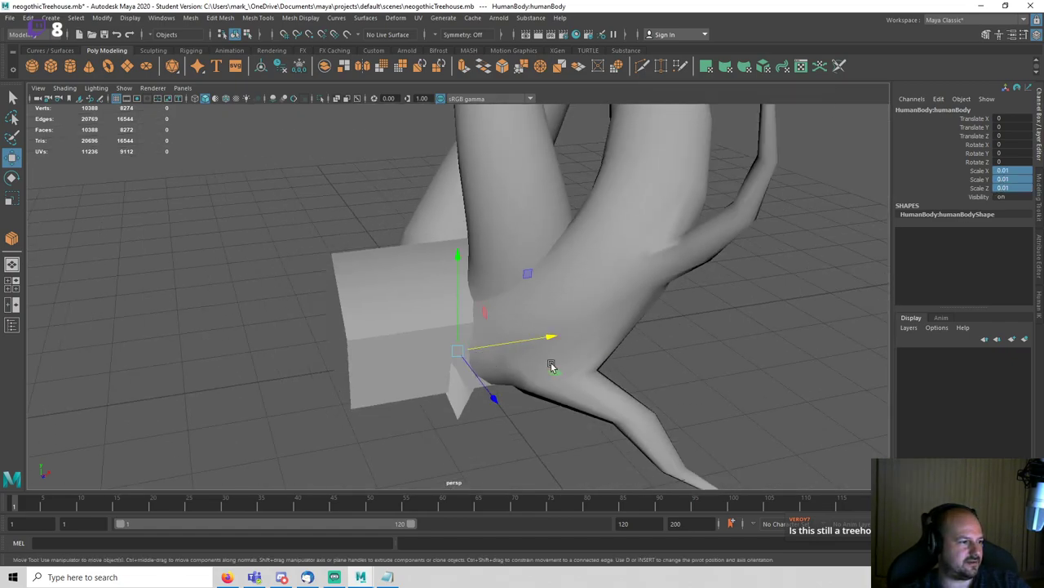
Step: Move the human figure out in front of the house's gable end, to about X -2.52 and Z 0.60, and deselect it
left_click_drag(555, 371, 398, 421)
scroll(481, 418, "down", 4)
left_click(488, 420)
left_click_drag(482, 419, 505, 382, "alt")
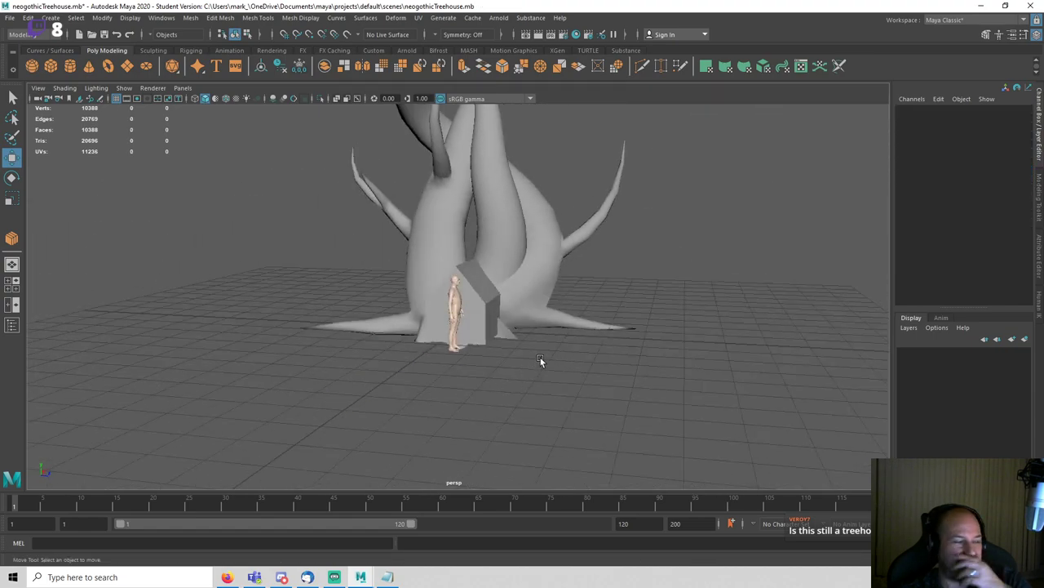
Step: Examine the height of the human figure against the house block and trunks from the front and side
scroll(540, 357, "up", 2)
key("q")
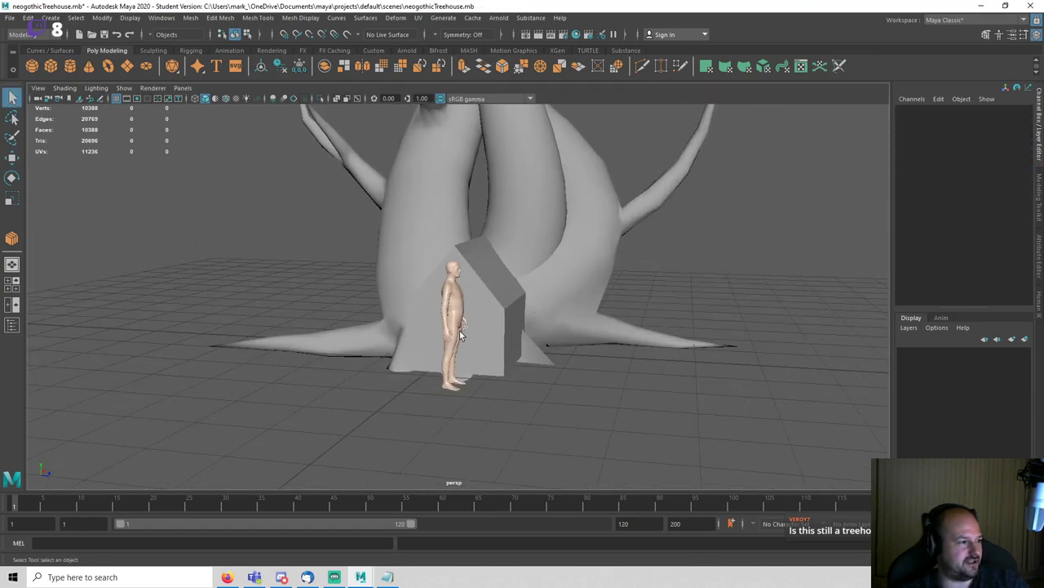
left_click(458, 330)
key("e")
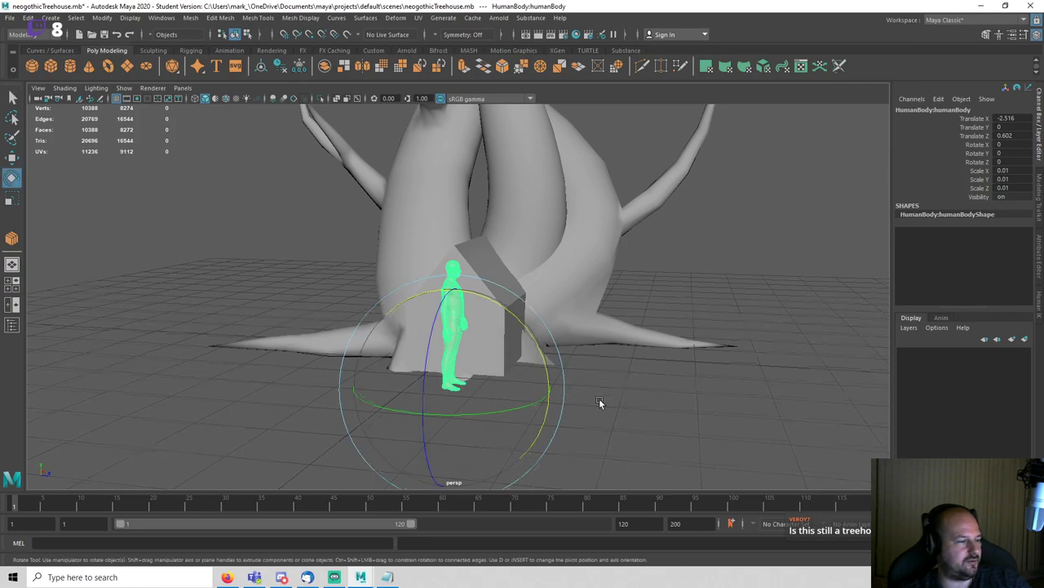
left_click_drag(599, 398, 513, 350, "alt")
left_click(732, 372)
scroll(732, 373, "down", 3)
scroll(495, 360, "up", 2)
scroll(542, 337, "up", 2)
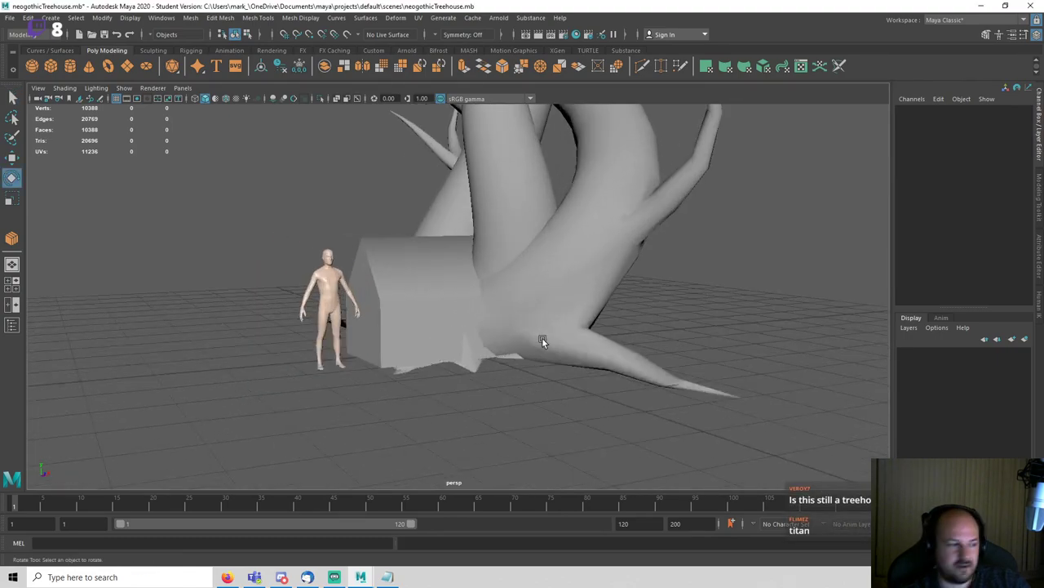
key("q")
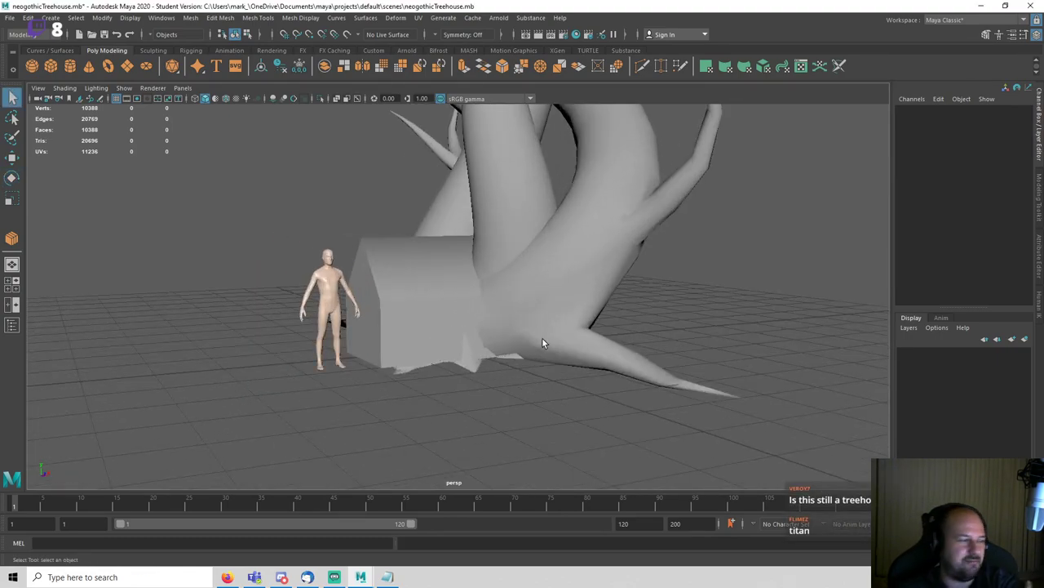
Step: Select all the trunk meshes and the house together, leaving out the human figure
mouse_move(542, 337)
left_mouse_down("alt")
mouse_move(446, 333)
mouse_move(531, 320)
left_mouse_up("alt")
scroll(615, 336, "down", 5)
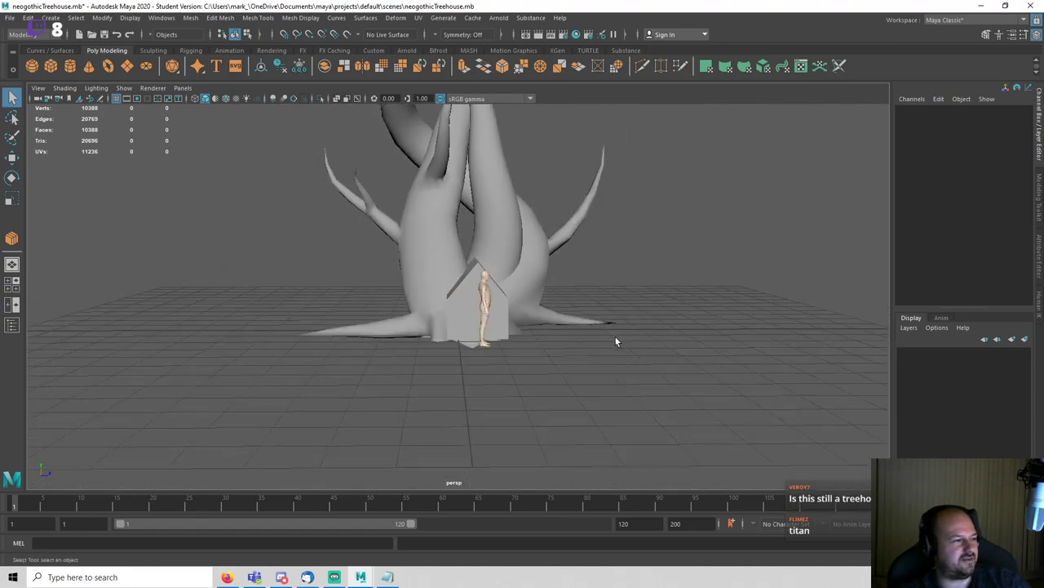
left_click_drag(615, 335, 482, 327, "alt")
left_click_drag(412, 206, 630, 431)
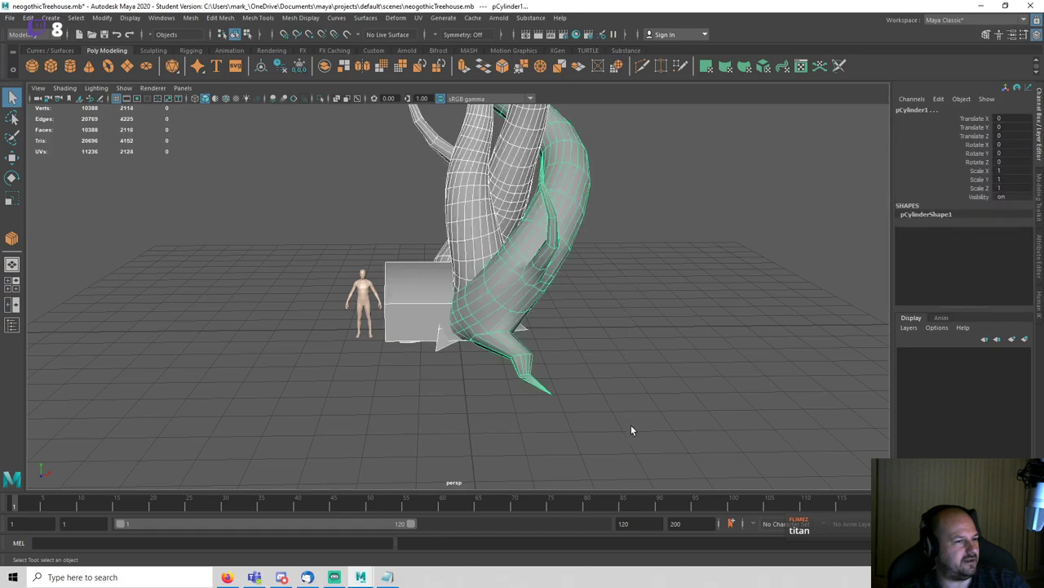
Step: Try scaling the ungrouped trunks and house up uniformly to about 2.40, and undo it
scroll(624, 408, "down", 3)
left_click_drag(622, 387, 840, 88, "alt")
key("r")
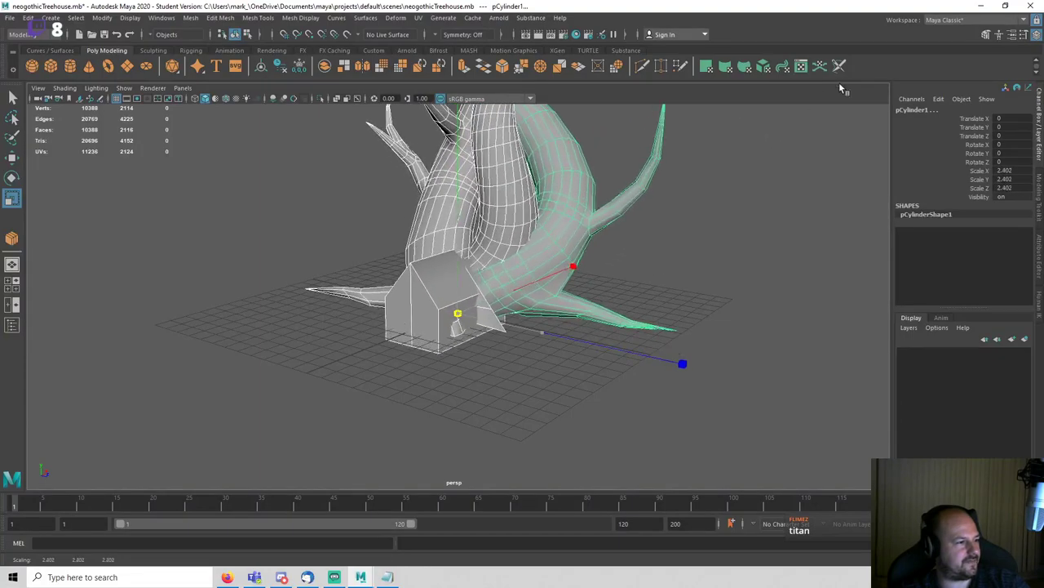
key("ctrl+z")
Step: Save the scene and group the selected trunks and house
left_click_drag(715, 241, 790, 256, "alt")
scroll(667, 263, "up", 3)
key("q")
key("ctrl+s")
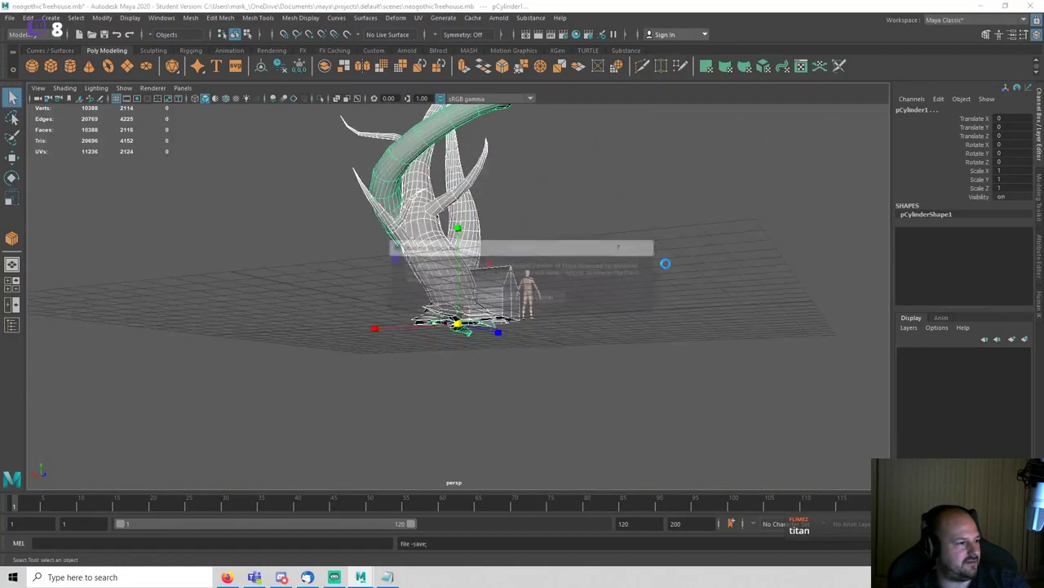
left_click_drag(683, 266, 617, 284, "alt")
key("r")
key("ctrl+g")
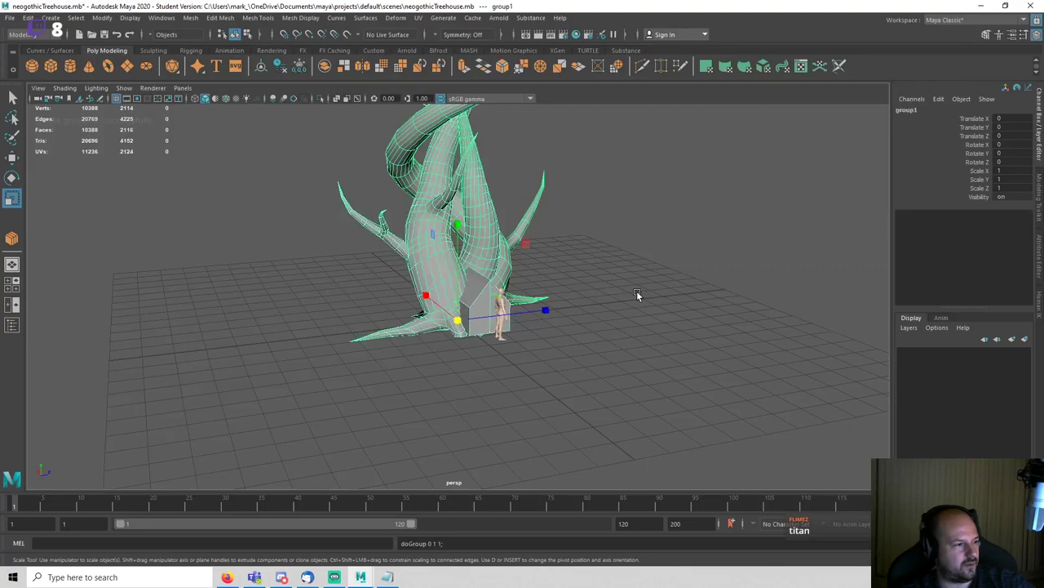
Step: Scale the treehouse group up uniformly to about 3.02 and check the enclosed figure in wireframe display
left_click_drag(458, 322, 677, 125)
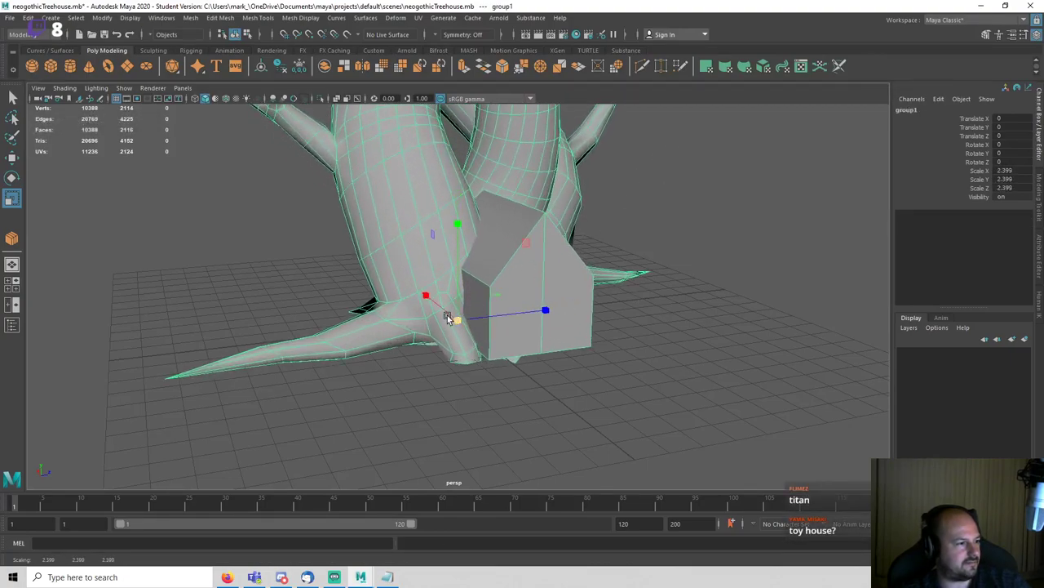
left_click_drag(456, 320, 664, 312)
key("4")
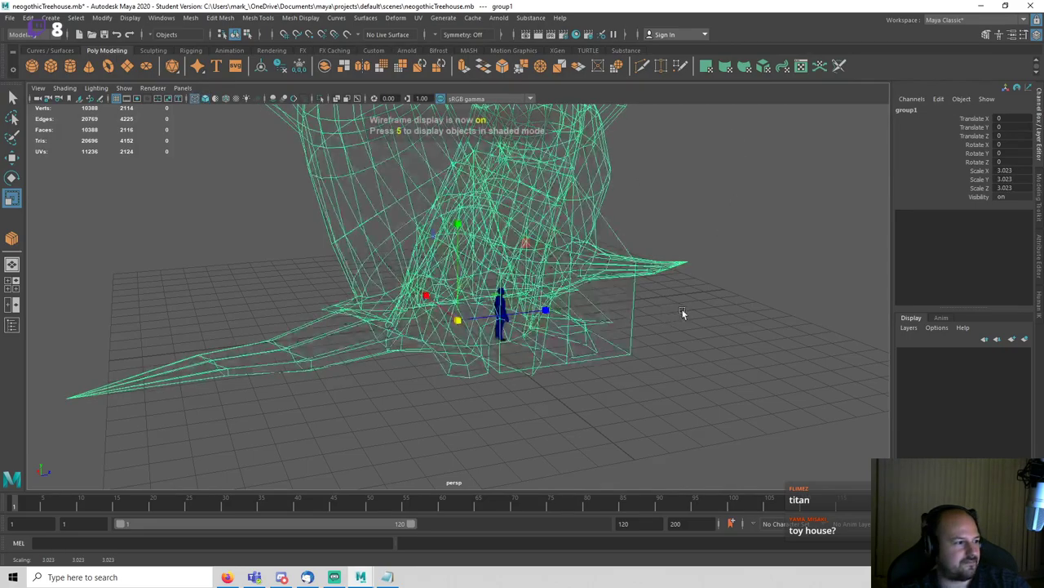
left_click_drag(538, 355, 614, 357, "alt")
key("5")
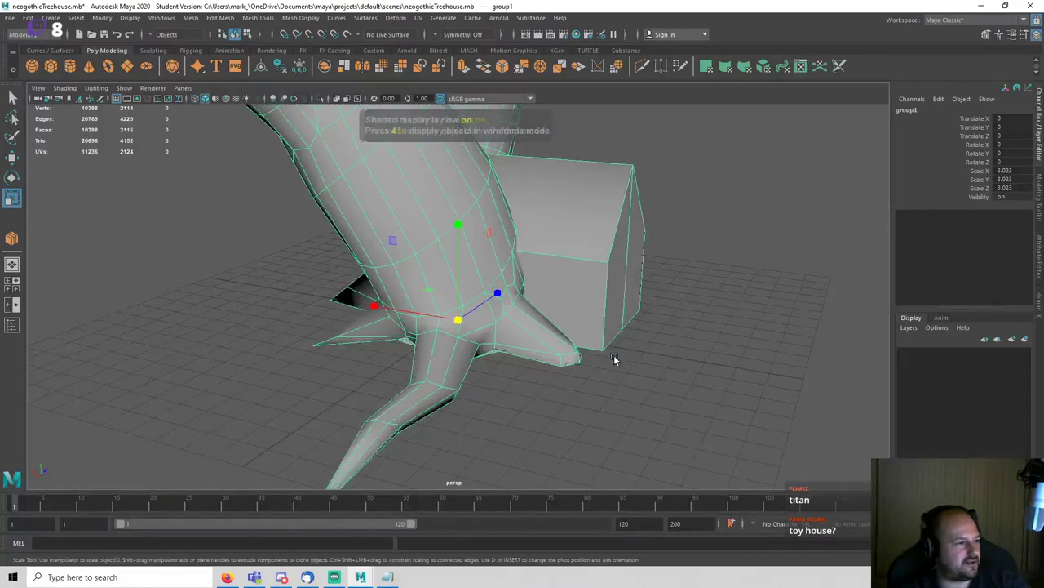
Step: Scale the treehouse group to about 3.46 and move it along X to about 4.76, behind the human figure
key("w")
left_click_drag(426, 316, 336, 290)
mouse_move(545, 330)
left_mouse_down("alt")
mouse_move(490, 318)
mouse_move(545, 324)
left_mouse_up("alt")
key("r")
left_click_drag(384, 314, 562, 214)
key("w")
mouse_move(354, 308)
left_mouse_down()
mouse_move(321, 292)
mouse_move(341, 295)
left_mouse_up()
Step: Launch Epic Pen for drawing over the screen and bring the house's front gable into view beside the figure
left_click_drag(409, 325, 743, 414, "alt")
key("super")
type("ph")
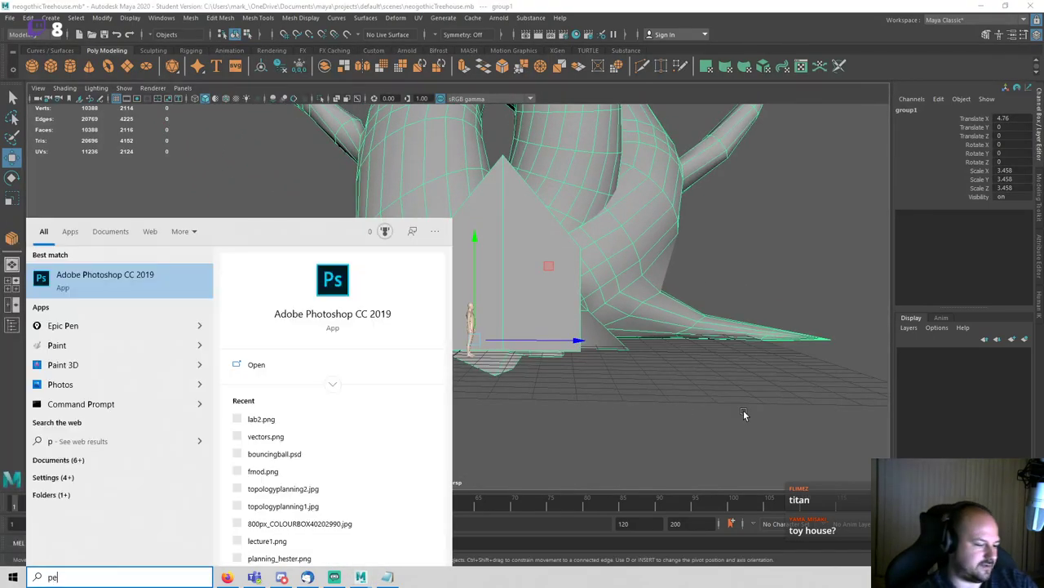
key("Return")
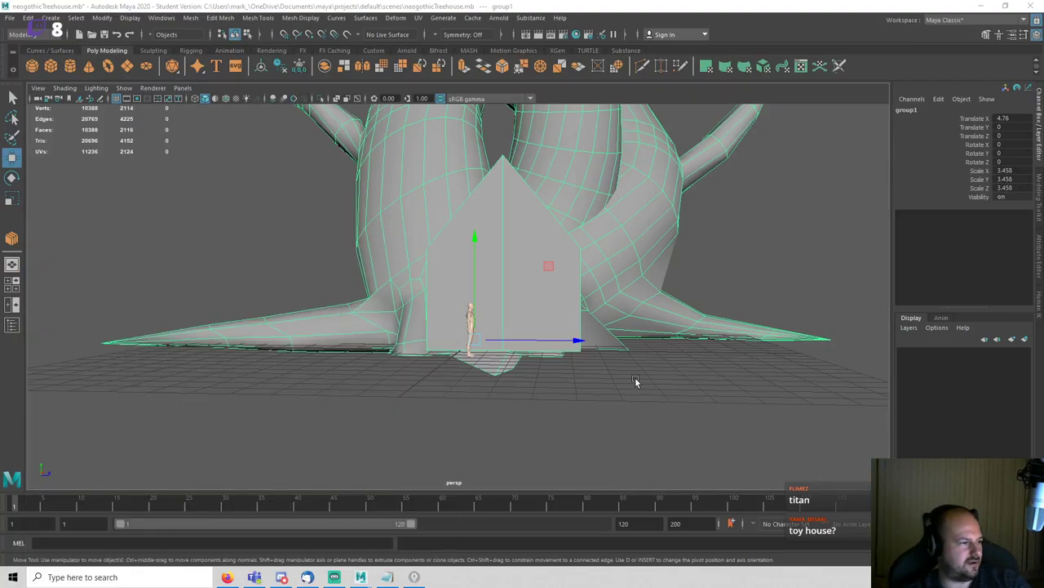
left_click_drag(635, 377, 666, 387, "alt")
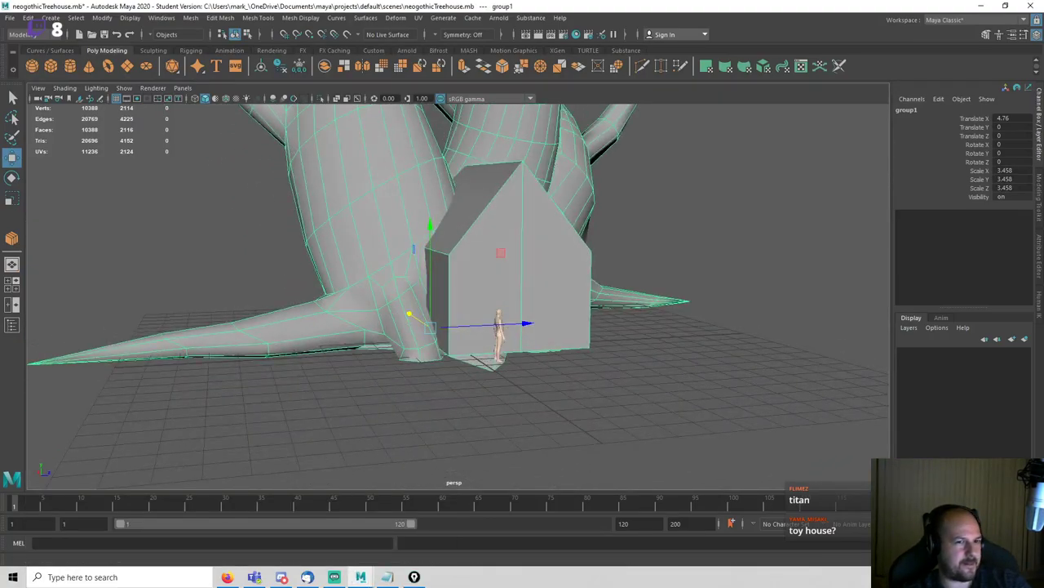
left_click_drag(725, 433, 681, 415, "alt")
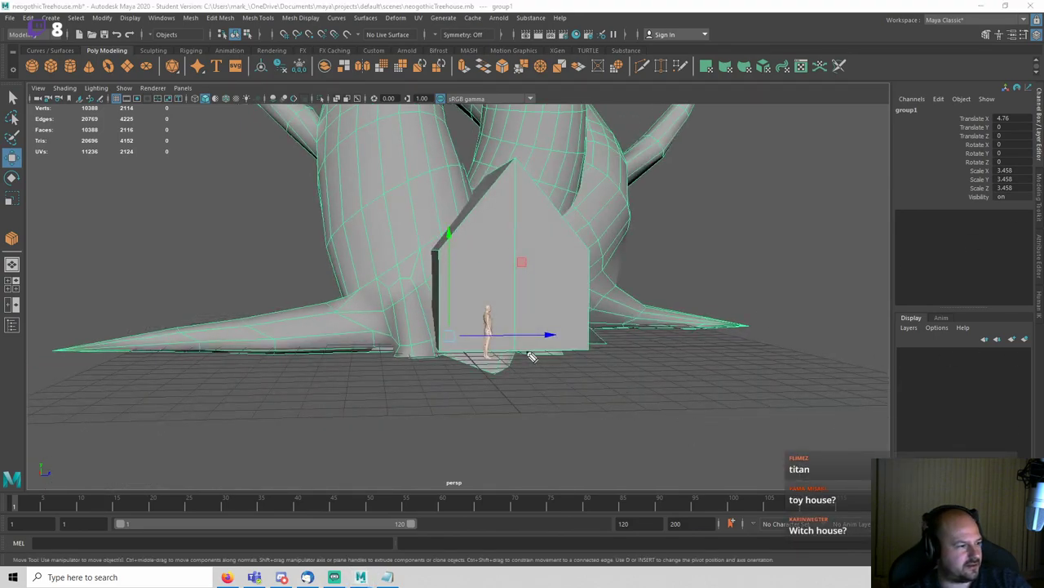
Step: Sketch a horizontal floor line across the house front just above the figure's head, undoing and redrawing the first stroke
left_click_drag(441, 299, 578, 301)
key("ctrl+z")
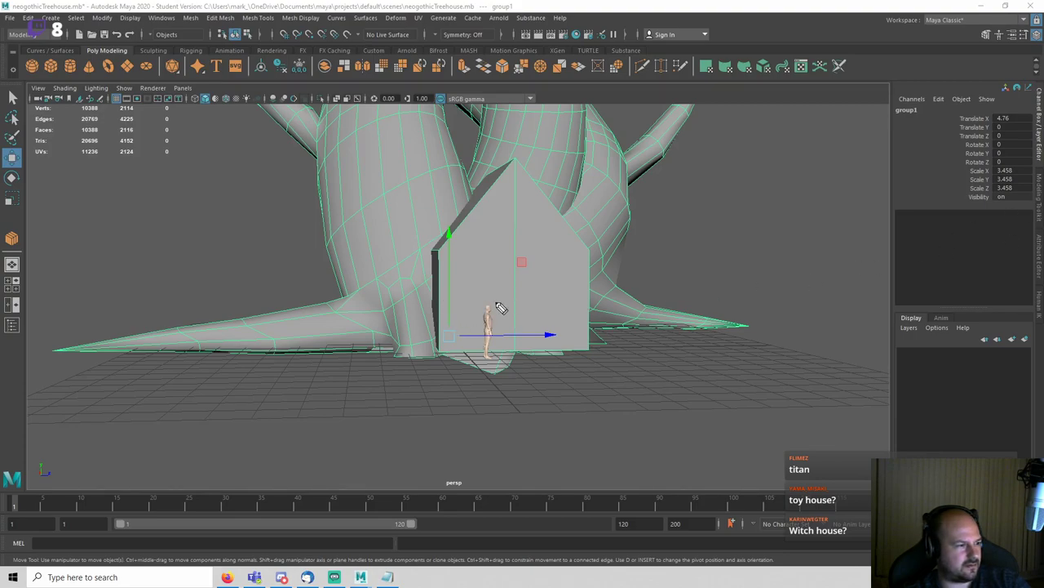
left_click_drag(439, 291, 586, 289)
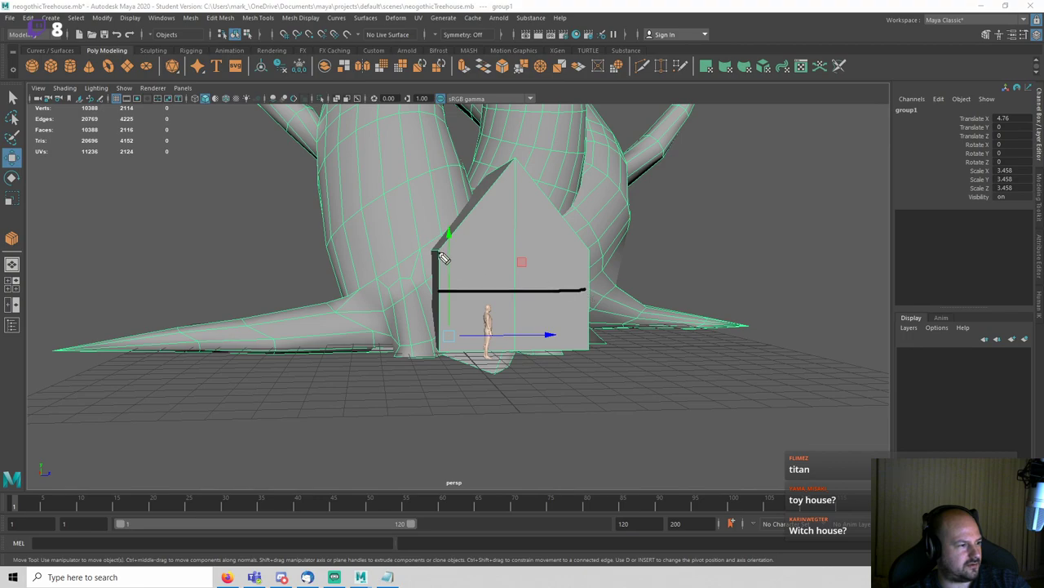
mouse_move(606, 337)
left_mouse_down()
mouse_move(636, 343)
mouse_move(650, 364)
left_mouse_up()
Step: Scale the treehouse group up to about 3.71, clear the pen annotations and deselect the group
key("r")
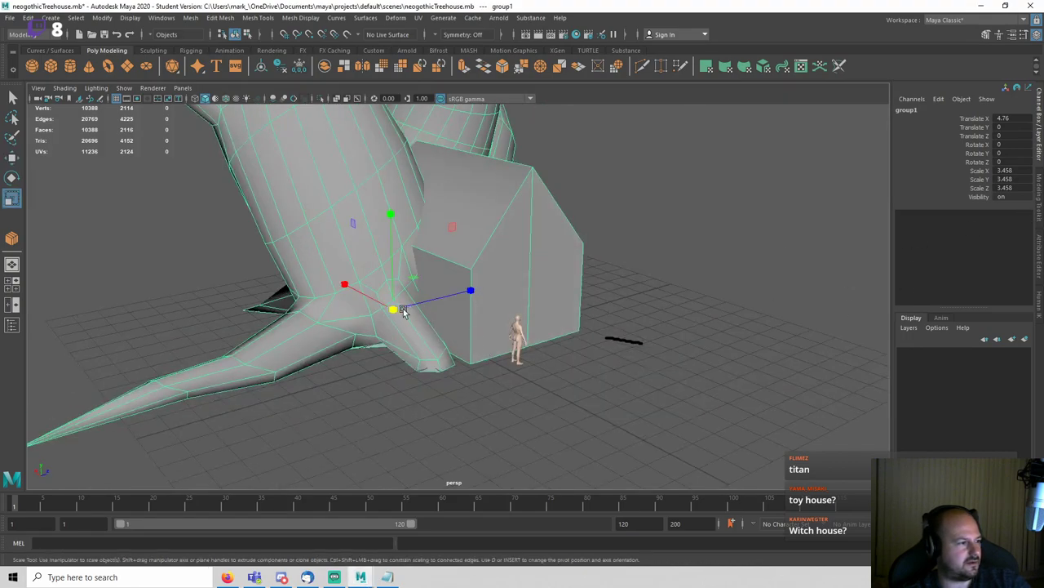
left_click_drag(394, 310, 470, 243)
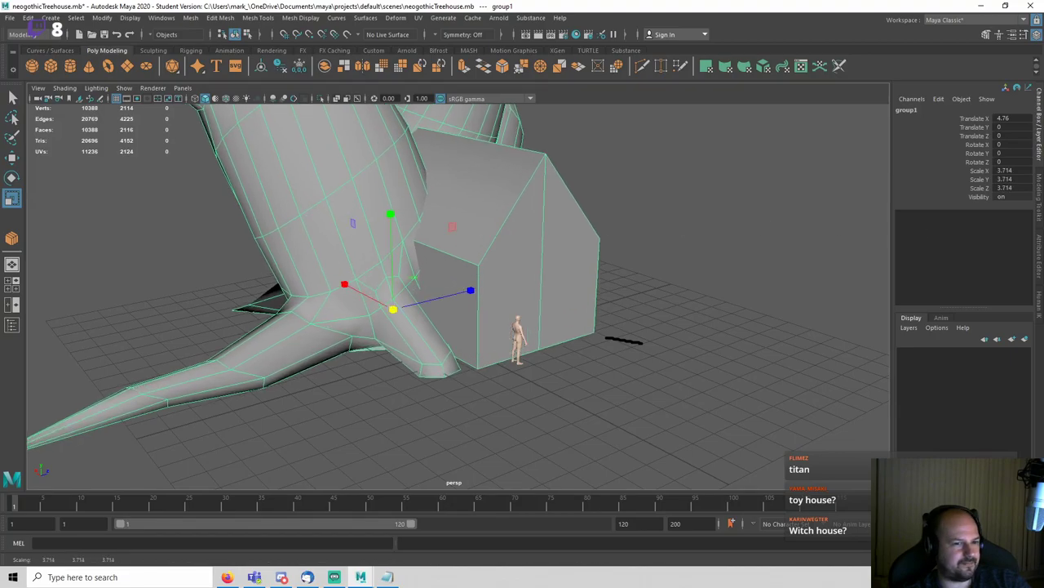
key("ctrl+shift+6")
left_click(603, 384)
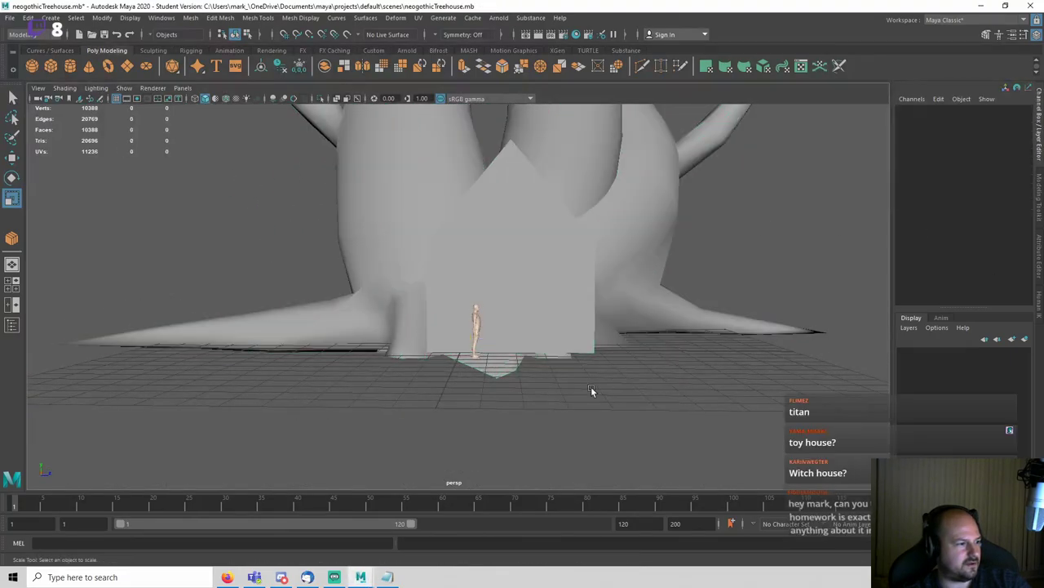
Step: Lower the house to Translate Y 0.51 so its base meets the ground, save the scene and return to the perspective view
left_click_drag(590, 389, 615, 388, "alt")
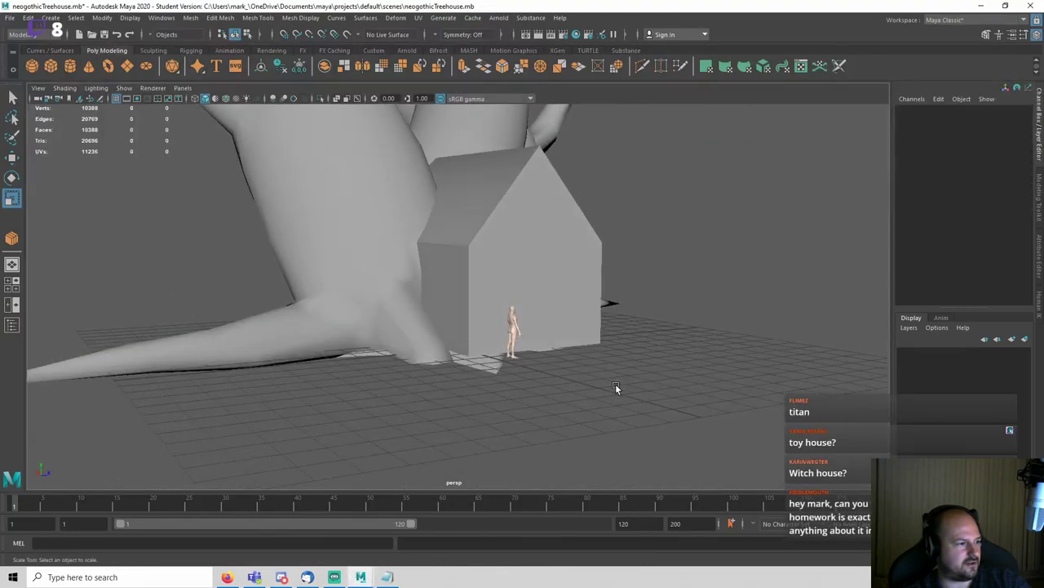
left_click(563, 291)
key("w")
mouse_move(568, 294)
left_mouse_down("alt")
mouse_move(518, 280)
mouse_move(548, 292)
left_mouse_up("alt")
key("space")
left_click_drag(553, 294, 553, 337)
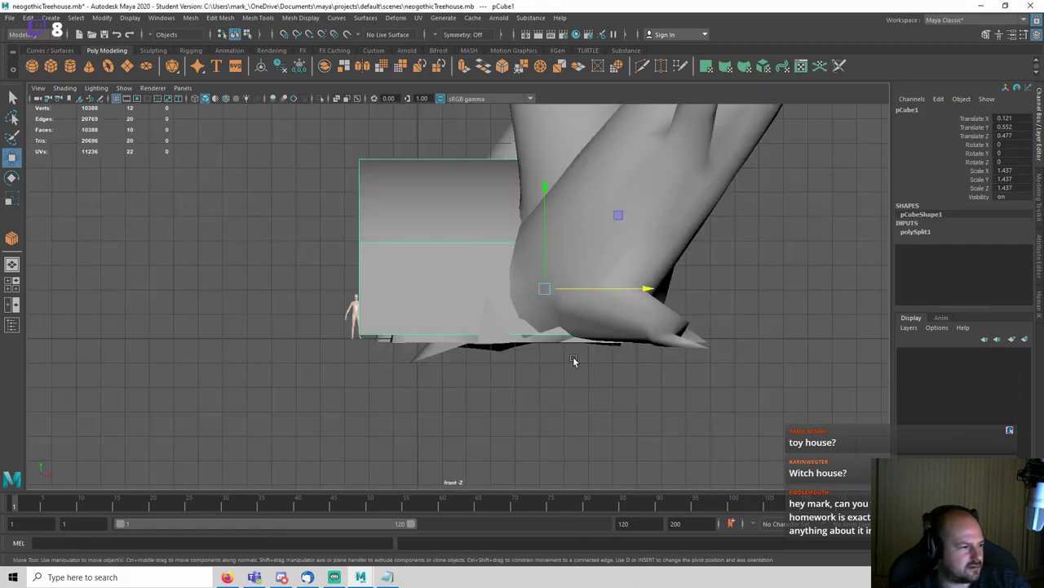
left_click_drag(544, 250, 539, 259)
key("ctrl+s")
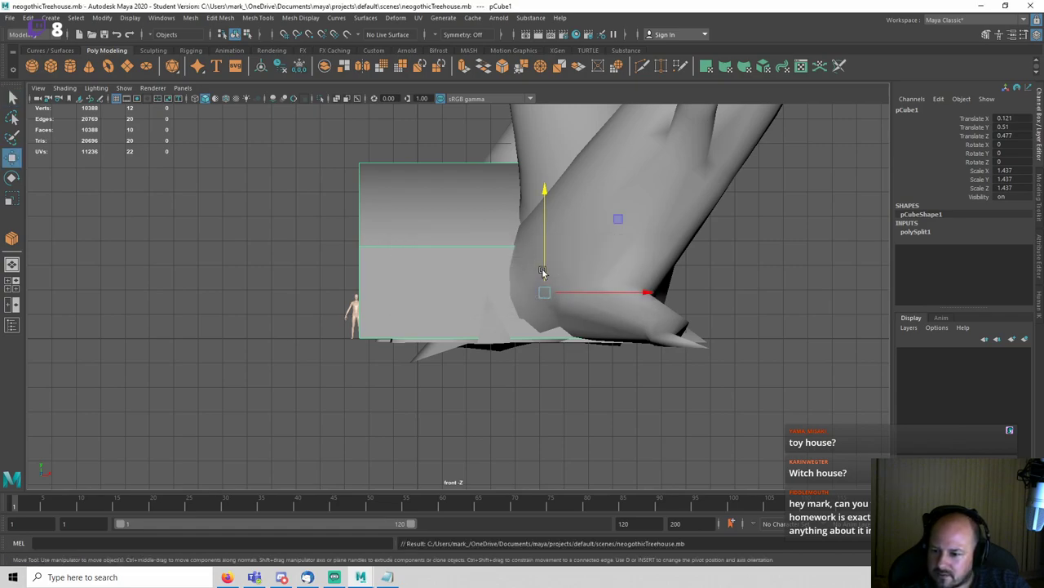
left_click(640, 381)
key("space")
left_click_drag(607, 355, 606, 309)
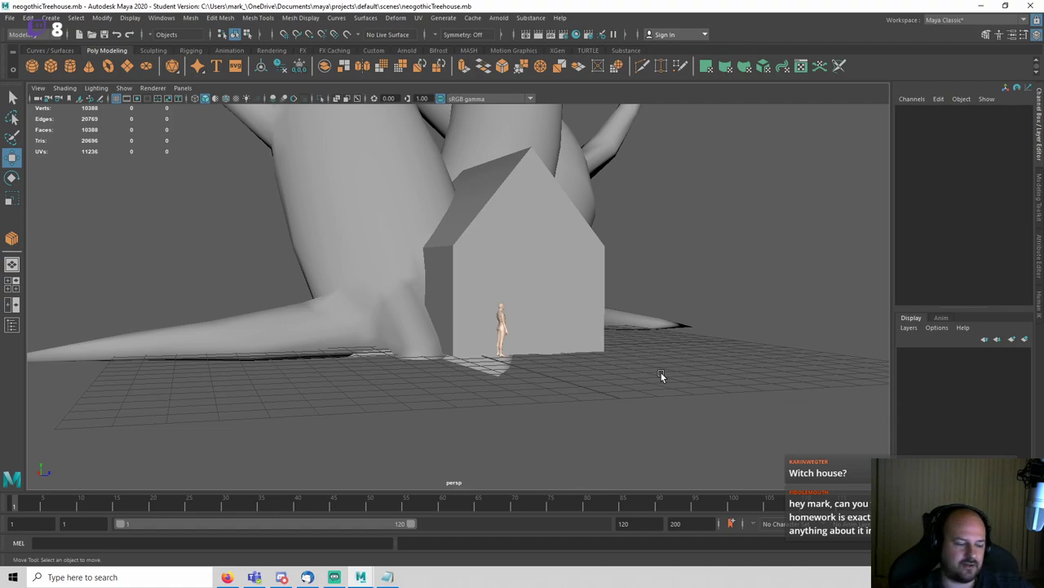
Step: Try rotating the human figure around its Y axis to about -76.8 degrees
key("f")
mouse_move(612, 385)
left_mouse_down("alt")
mouse_move(597, 347)
mouse_move(630, 366)
mouse_move(592, 382)
left_mouse_up("alt")
scroll(593, 382, "up", 5)
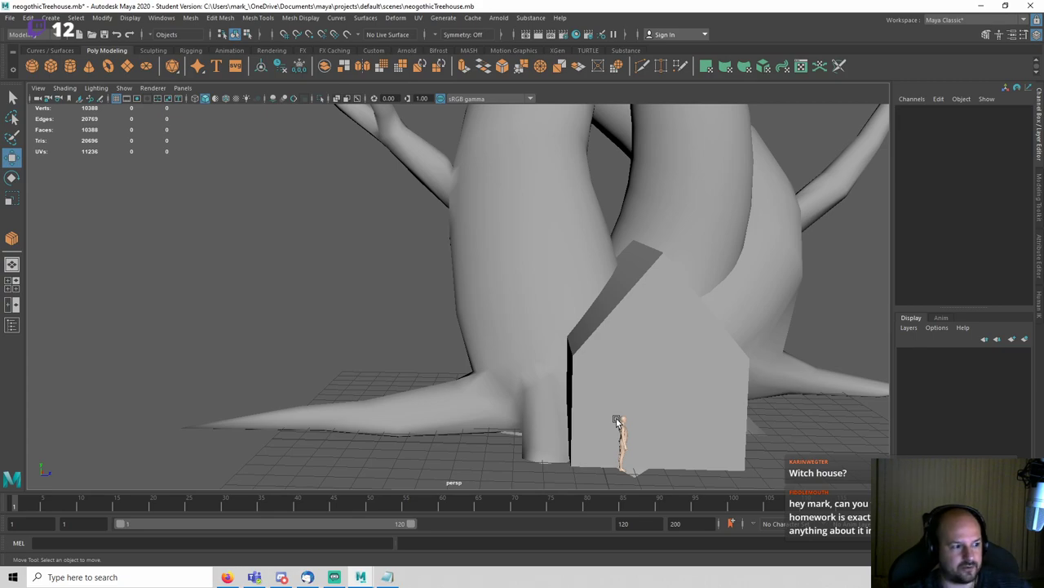
scroll(619, 415, "down", 3)
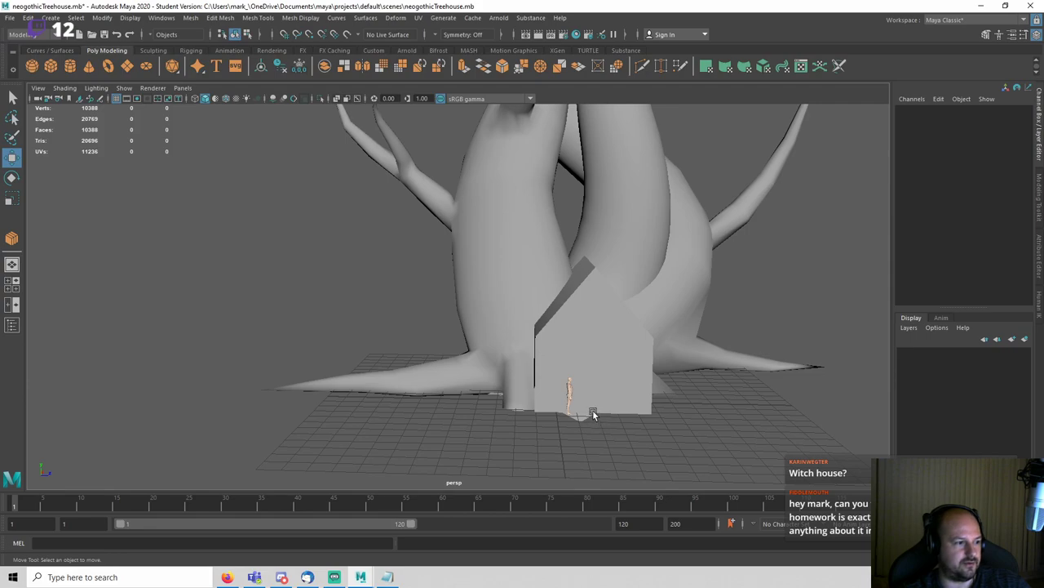
left_click_drag(592, 413, 548, 401, "alt")
scroll(538, 372, "up", 2)
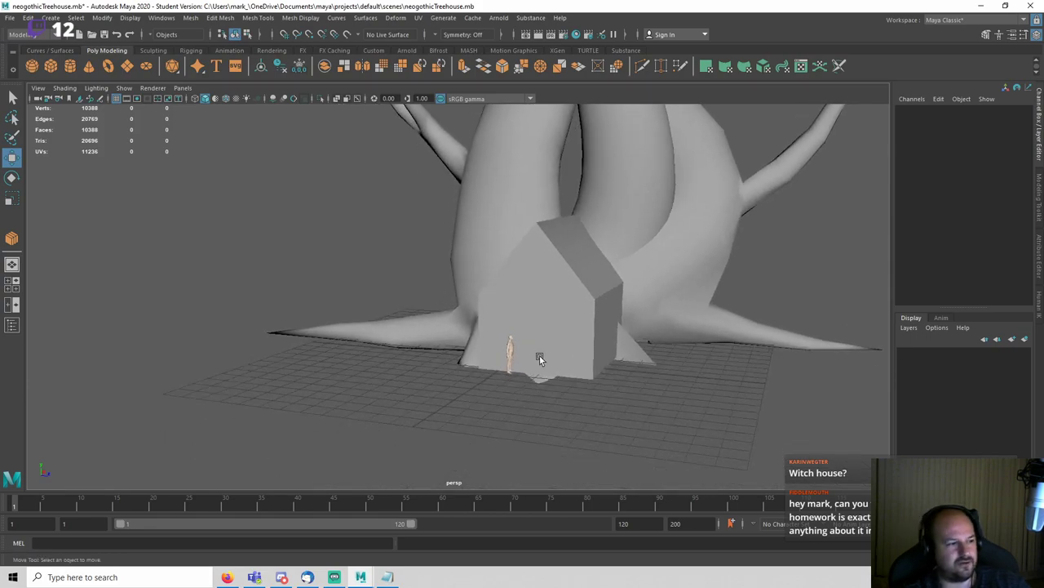
scroll(547, 383, "up", 2)
left_click(534, 380)
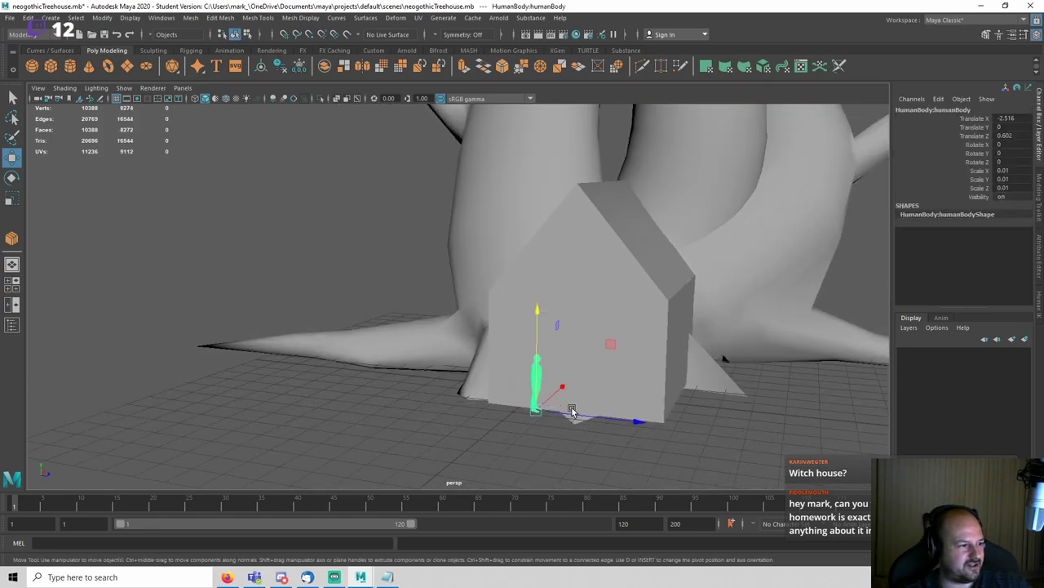
key("e")
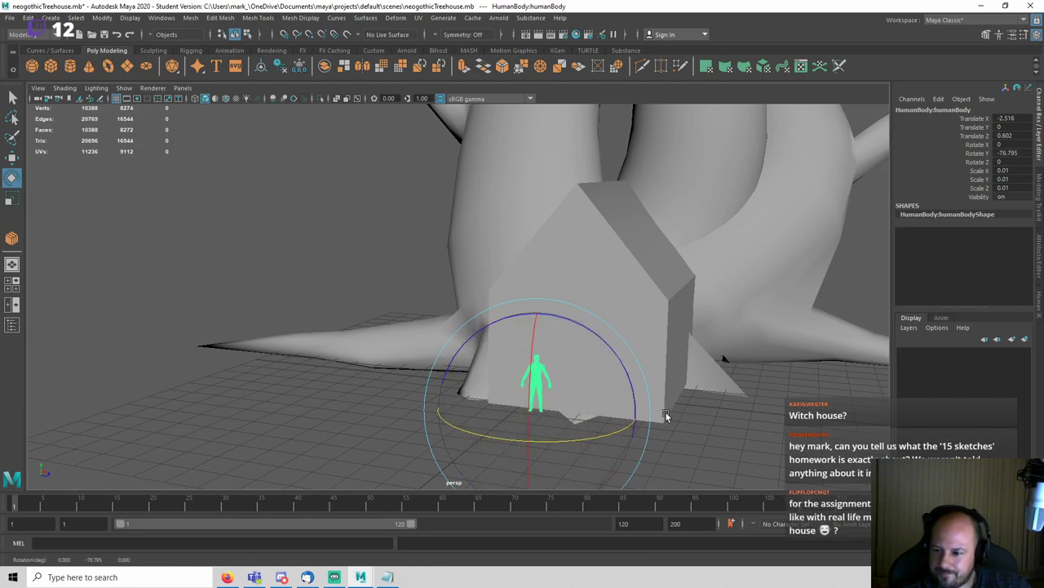
key("q")
Step: Deselect the human figure and save the scene
left_click(691, 418)
key("ctrl+s")
key("Return")
key("e")
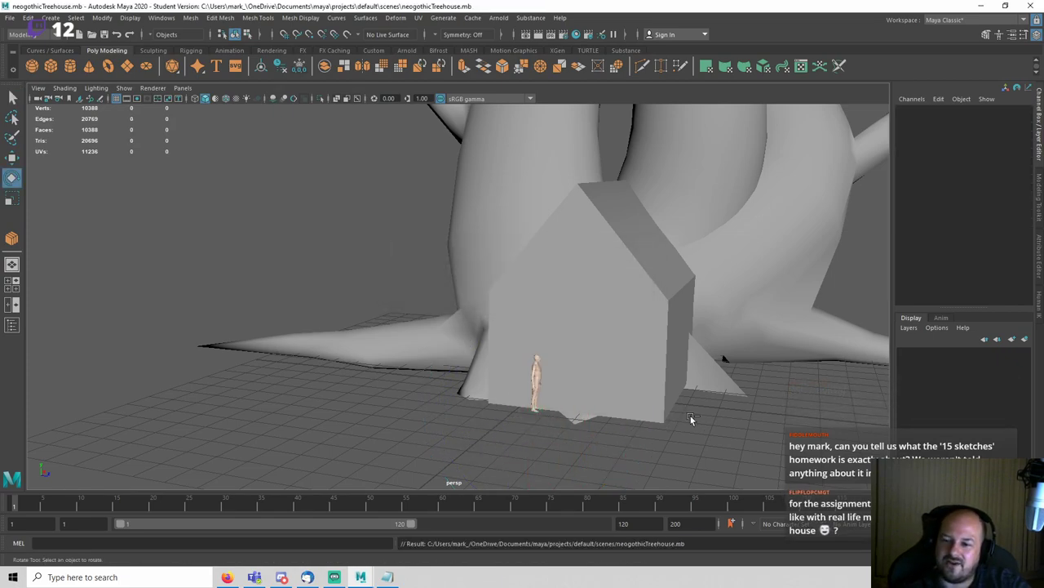
Step: Draw a pen outline of one grid square at the house's front corner, label it "1cm" and clear the annotation
scroll(653, 354, "down", 3)
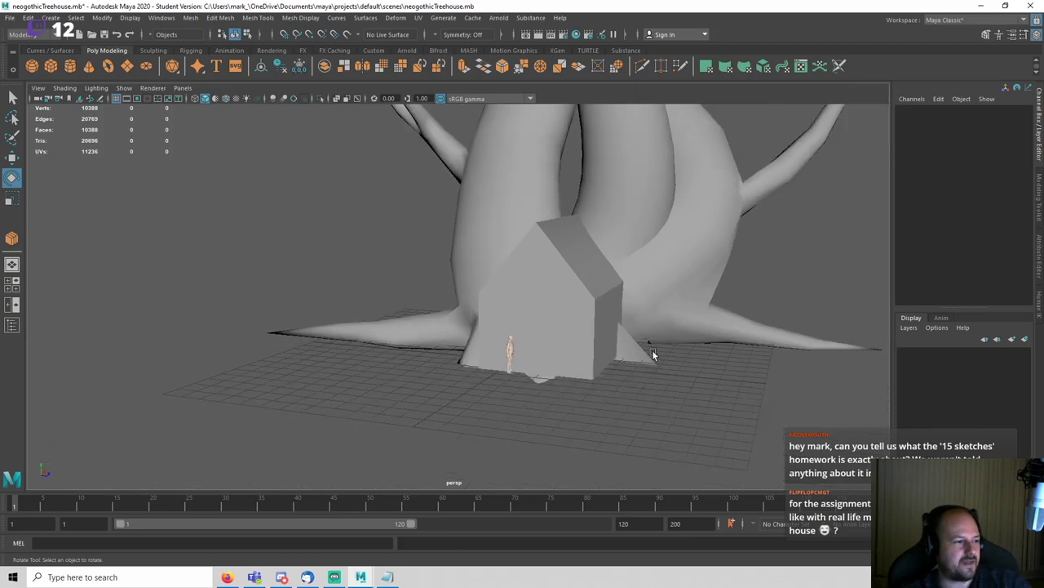
left_click(552, 317)
left_click_drag(615, 391, 650, 430, "alt")
key("q")
middle_click_drag(650, 430, 583, 388, "alt")
scroll(584, 388, "up", 6)
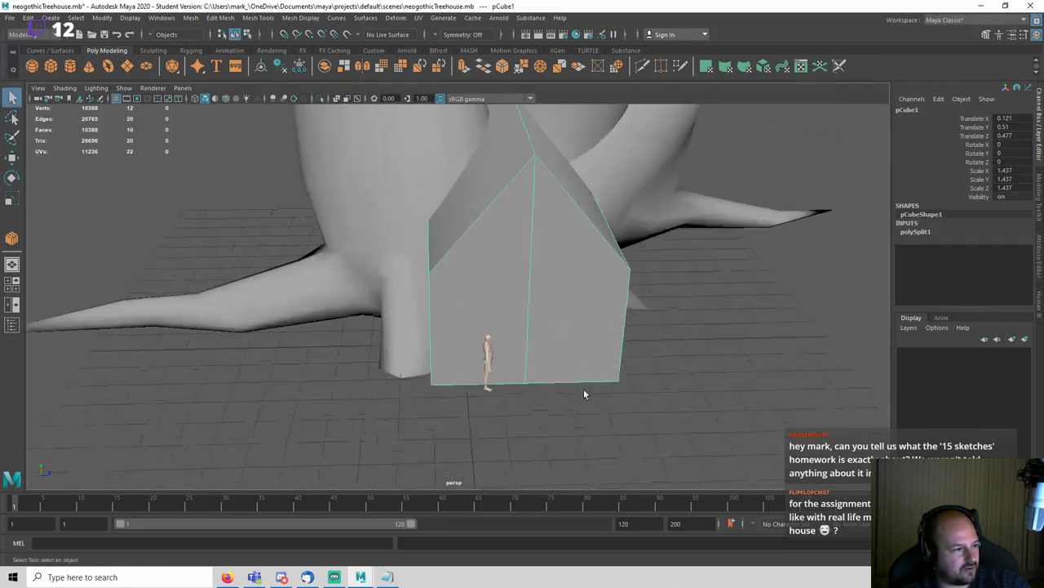
left_click(527, 448)
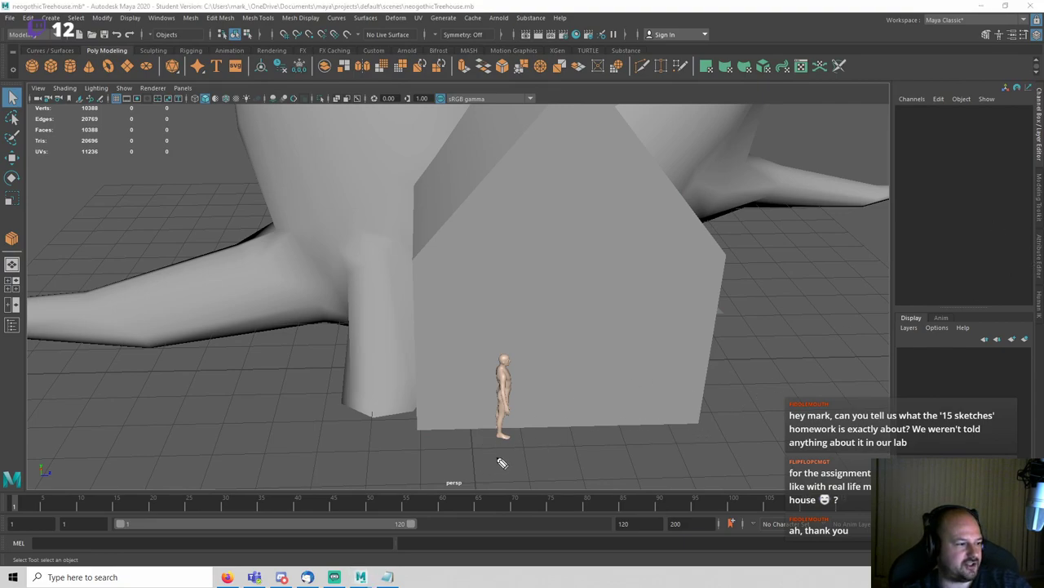
mouse_move(418, 447)
left_mouse_down()
mouse_move(466, 448)
mouse_move(471, 416)
mouse_move(419, 447)
left_mouse_up()
left_click_drag(471, 414, 419, 414)
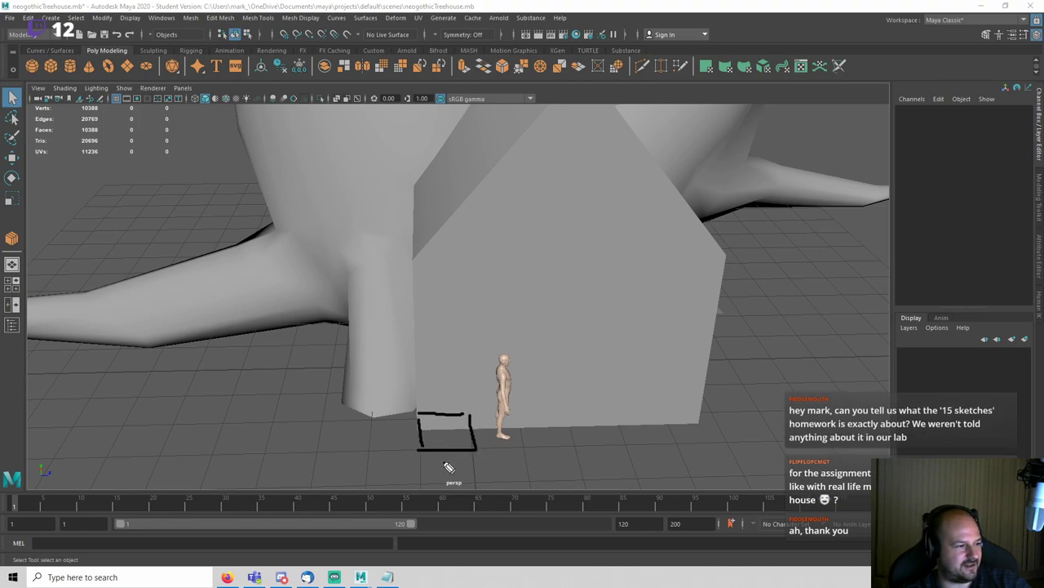
mouse_move(442, 459)
left_mouse_down()
mouse_move(450, 478)
mouse_move(500, 481)
left_mouse_up()
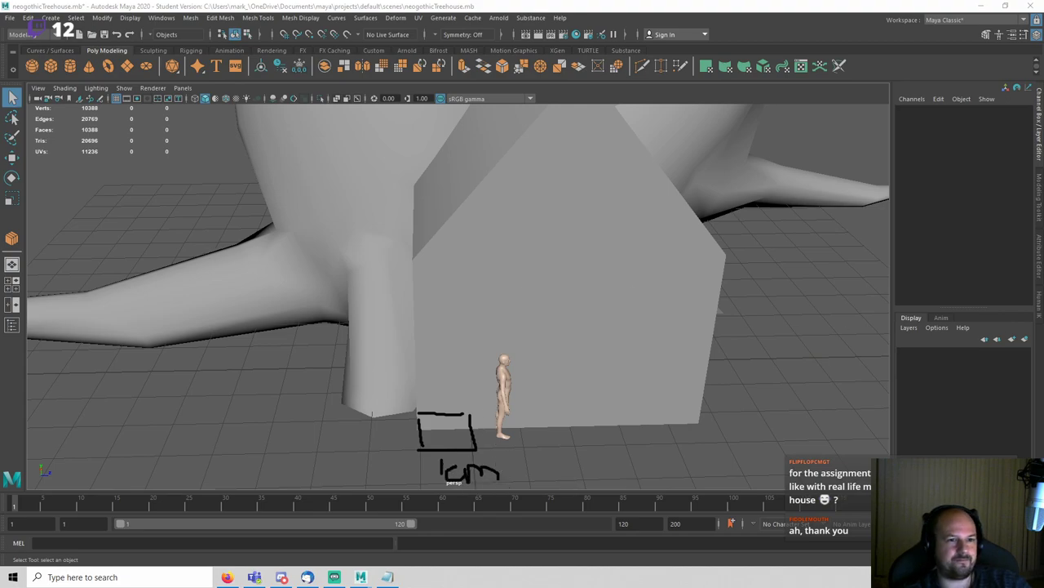
key("Escape")
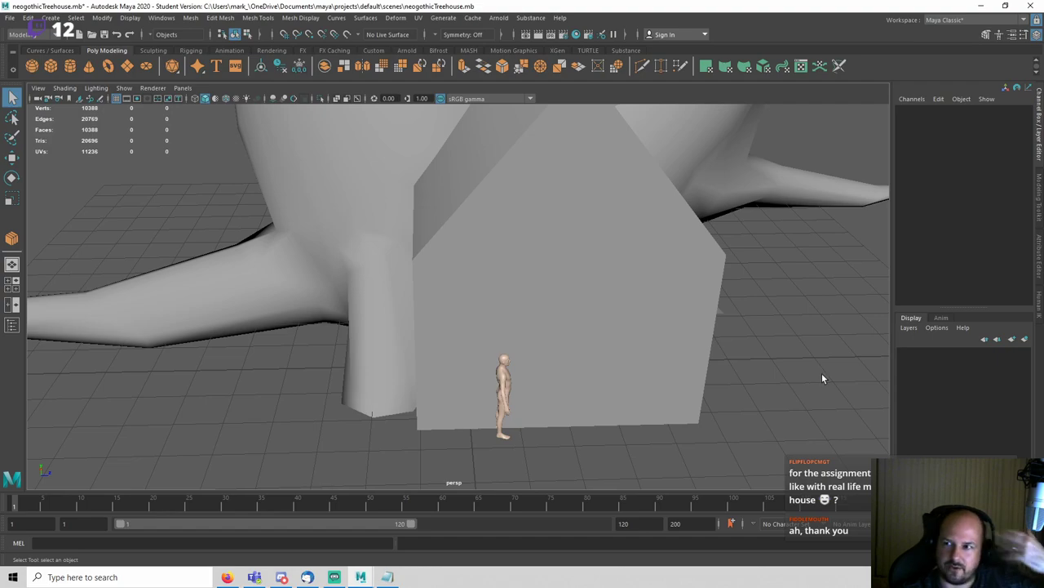
Step: Scale the house slightly wider across its gabled front and deselect it
right_click_drag(822, 373, 516, 357, "alt")
left_click_drag(619, 374, 655, 345, "alt")
right_click_drag(631, 275, 639, 370, "alt")
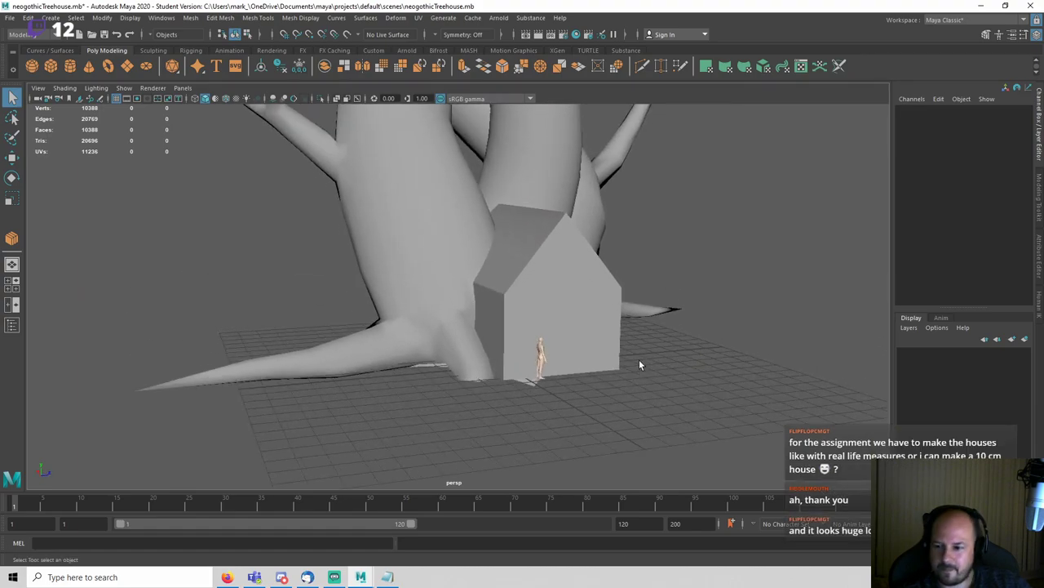
left_click_drag(672, 350, 587, 341, "alt")
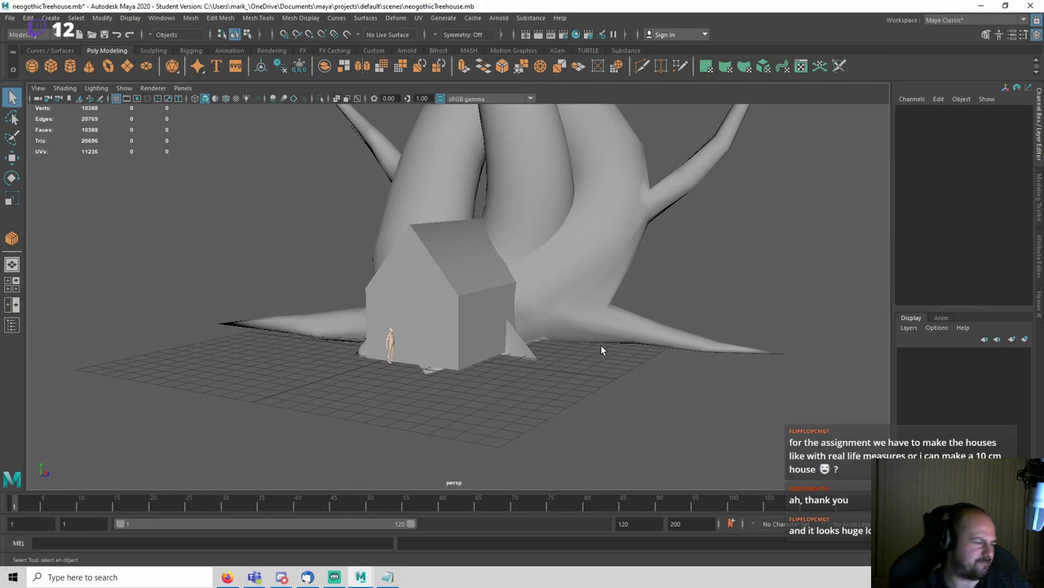
left_click_drag(602, 349, 524, 343, "alt")
scroll(600, 361, "up", 3)
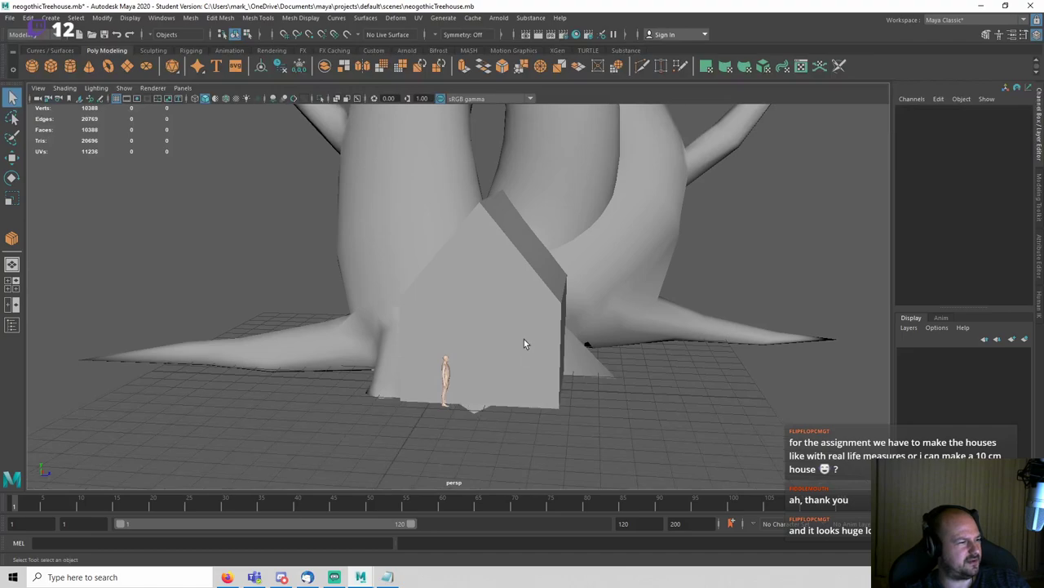
left_click(524, 343)
key("r")
left_click_drag(572, 380, 555, 354, "alt")
left_click_drag(599, 310, 612, 307)
left_click(669, 391)
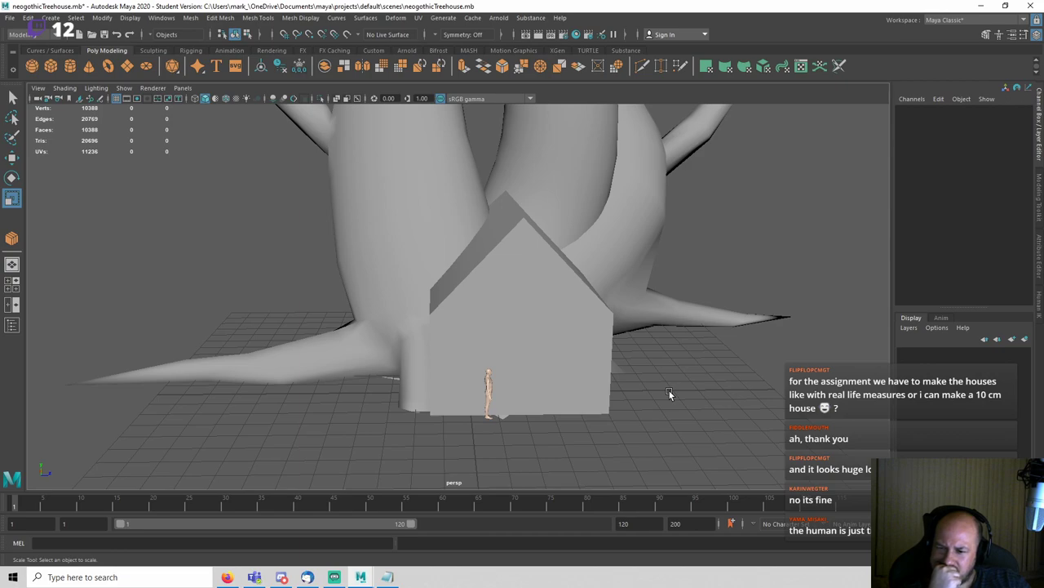
Step: Examine the human figure's transform values and compare its size with the house from several angles
left_click_drag(669, 394, 520, 343, "alt")
left_click(491, 341)
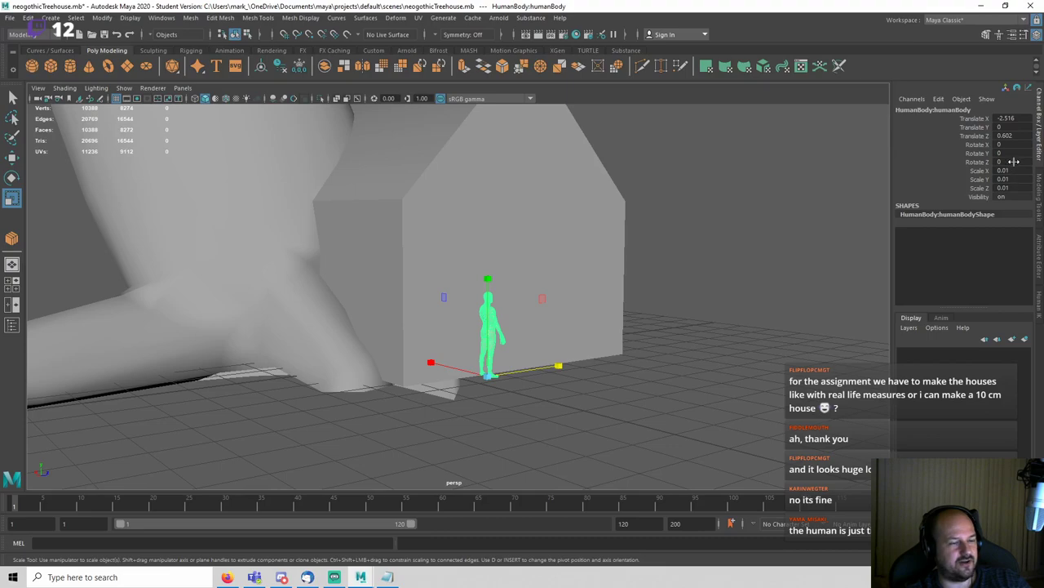
left_click(572, 352)
left_click(657, 374)
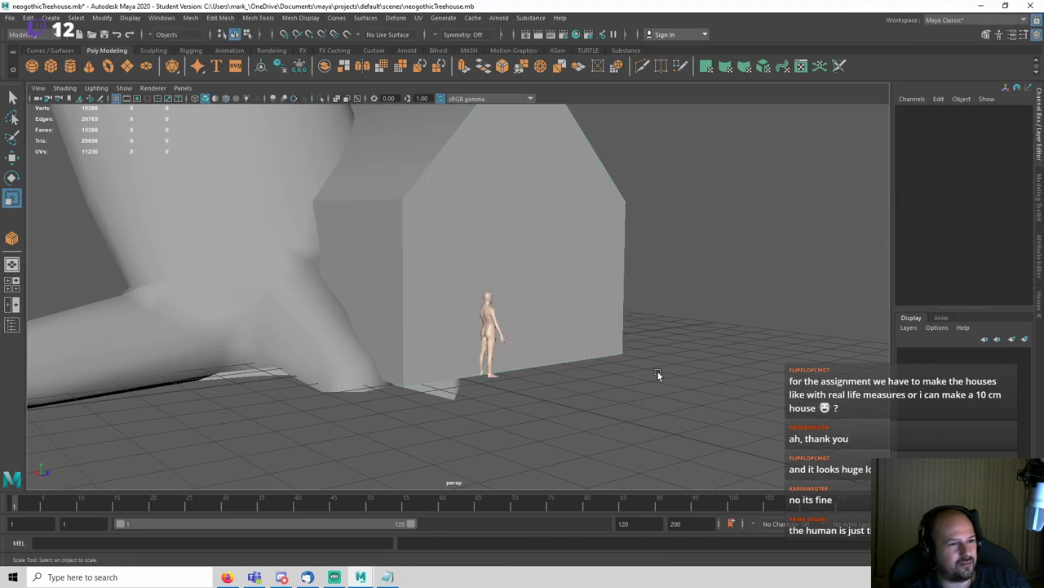
left_click_drag(641, 374, 548, 375, "alt")
left_click(489, 298)
scroll(489, 297, "down", 5)
middle_click_drag(489, 302, 532, 366, "alt")
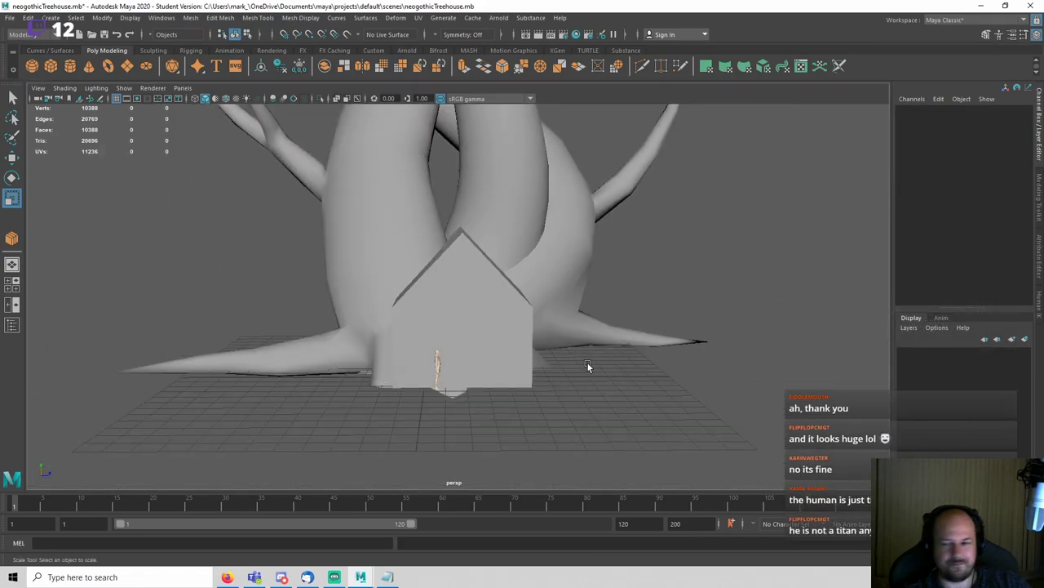
Step: Create a polygon cylinder of about 2.1 radius and 8.57 height behind the house, overlapping the neighbouring trunk, and deselect it
key("q")
left_click_drag(592, 373, 629, 386, "alt")
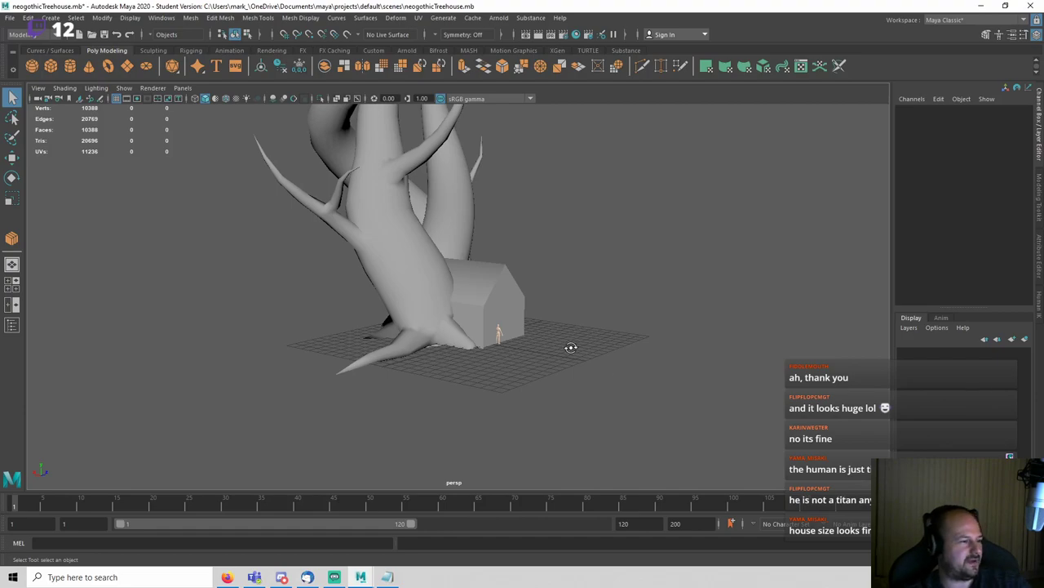
left_click_drag(571, 350, 718, 412, "alt")
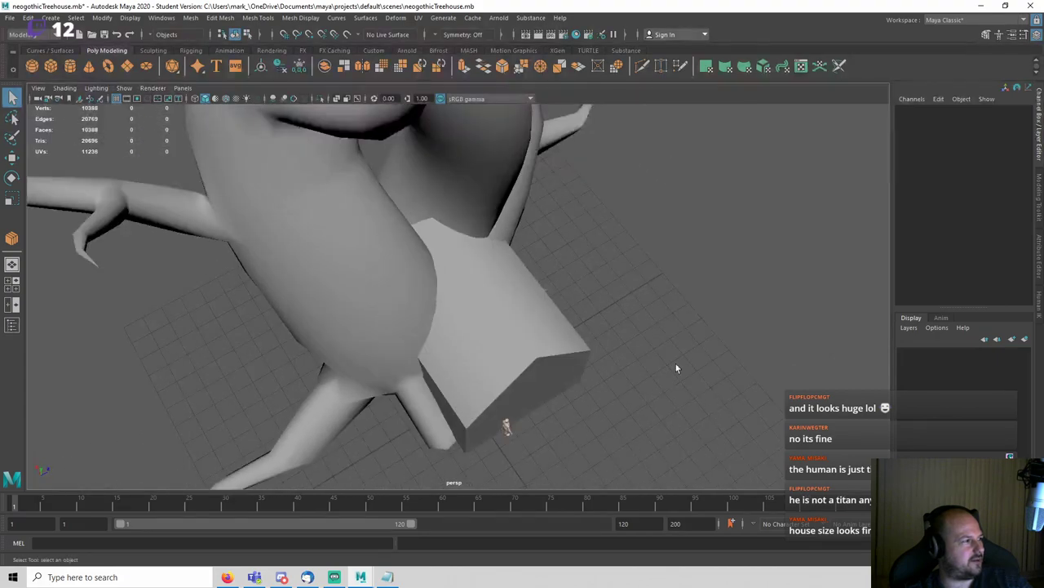
left_click(70, 65)
key("4")
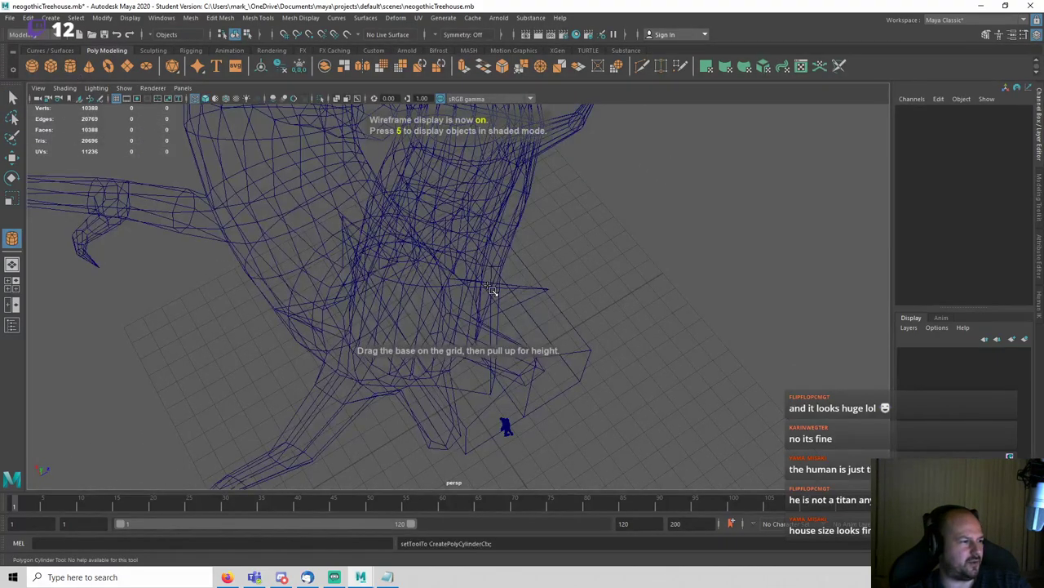
mouse_move(489, 286)
left_mouse_down()
mouse_move(532, 308)
mouse_move(526, 195)
left_mouse_up()
key("5")
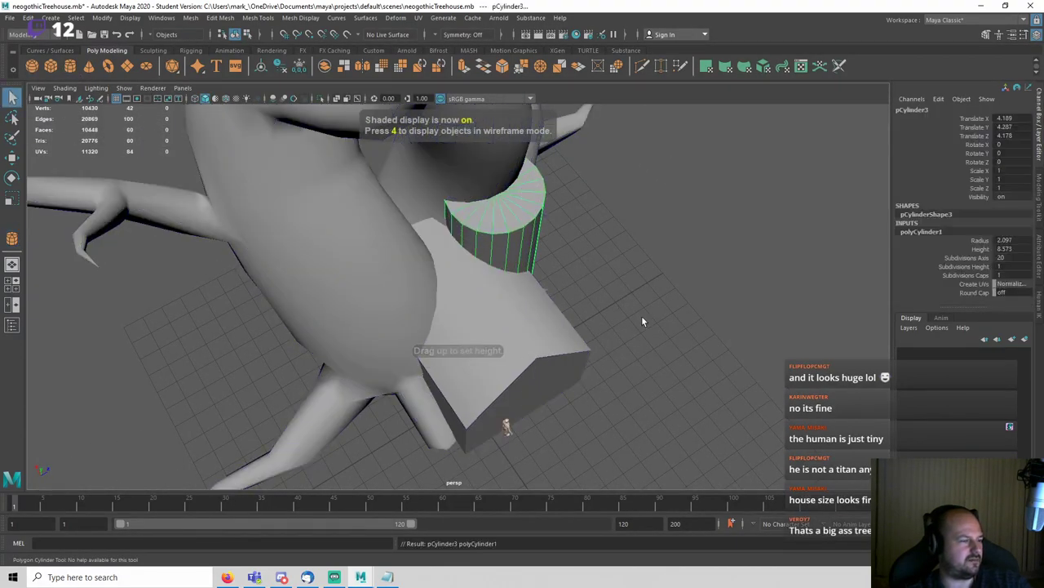
left_click_drag(642, 315, 562, 274, "alt")
left_click(599, 392)
Step: Enlarge the workspace and sketch a railed balcony with an arched doorway on the trunk at the cylinder's top edge
left_click_drag(625, 358, 575, 277, "alt")
left_click(536, 260)
left_click(557, 319)
scroll(559, 277, "up", 3)
scroll(564, 274, "down", 4)
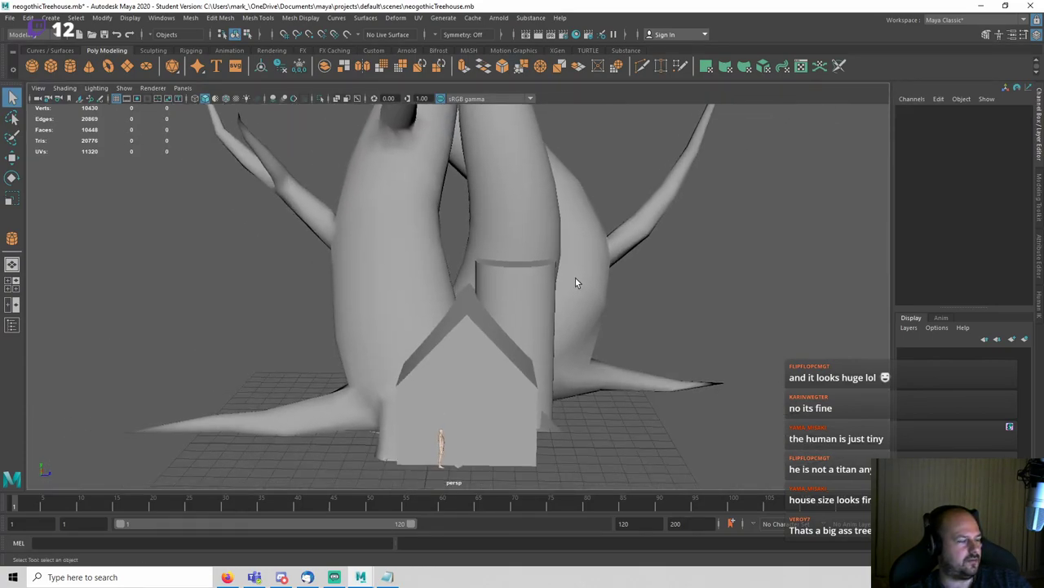
key("ctrl+space")
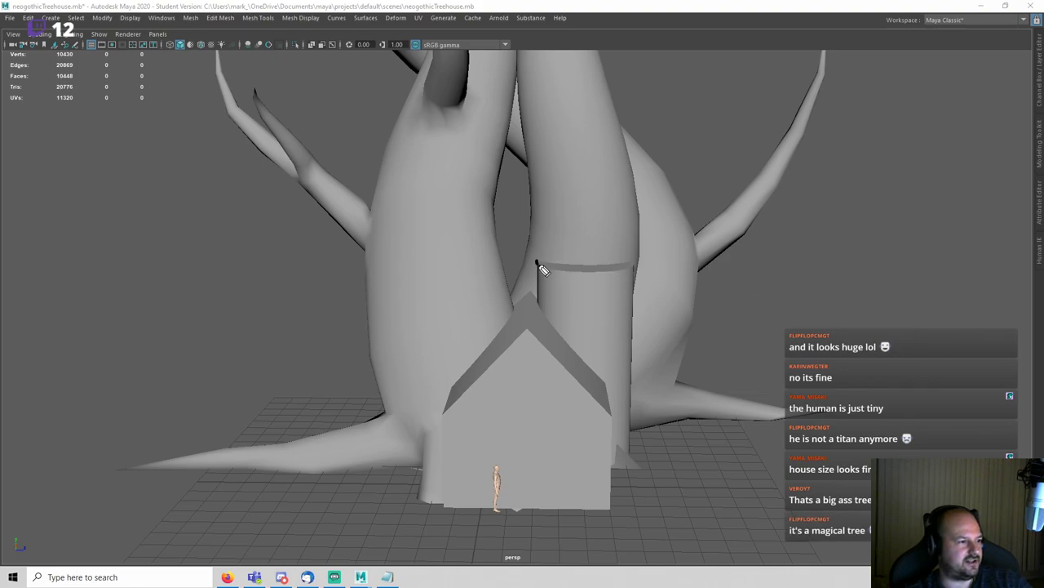
mouse_move(543, 269)
left_mouse_down()
mouse_move(631, 269)
mouse_move(580, 235)
mouse_move(599, 235)
mouse_move(603, 267)
left_mouse_up()
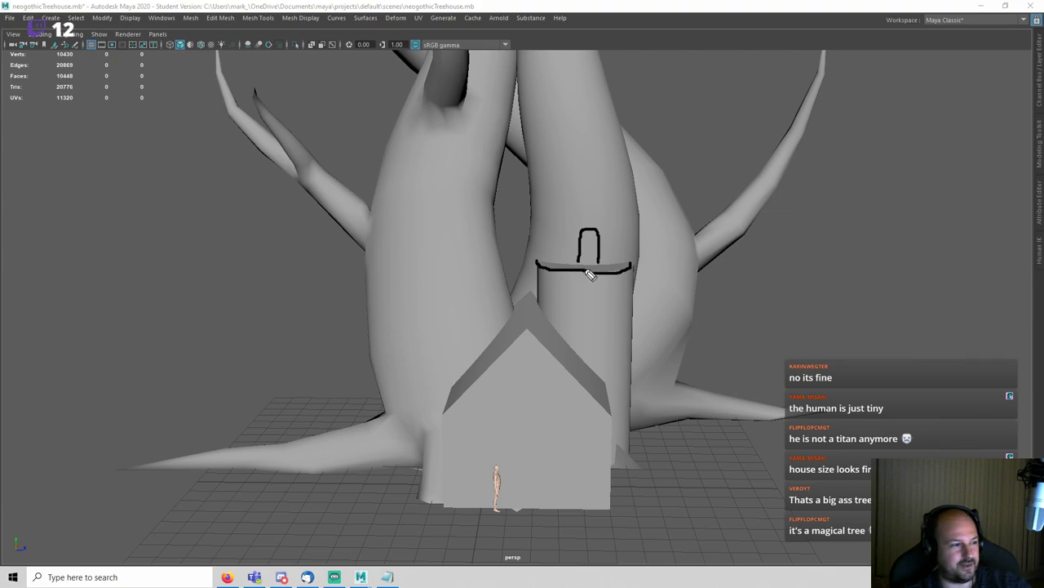
mouse_move(541, 265)
left_mouse_down()
mouse_move(542, 250)
mouse_move(634, 264)
mouse_move(604, 276)
mouse_move(569, 267)
left_mouse_up()
left_click_drag(558, 258, 551, 266)
left_click_drag(542, 255, 544, 265)
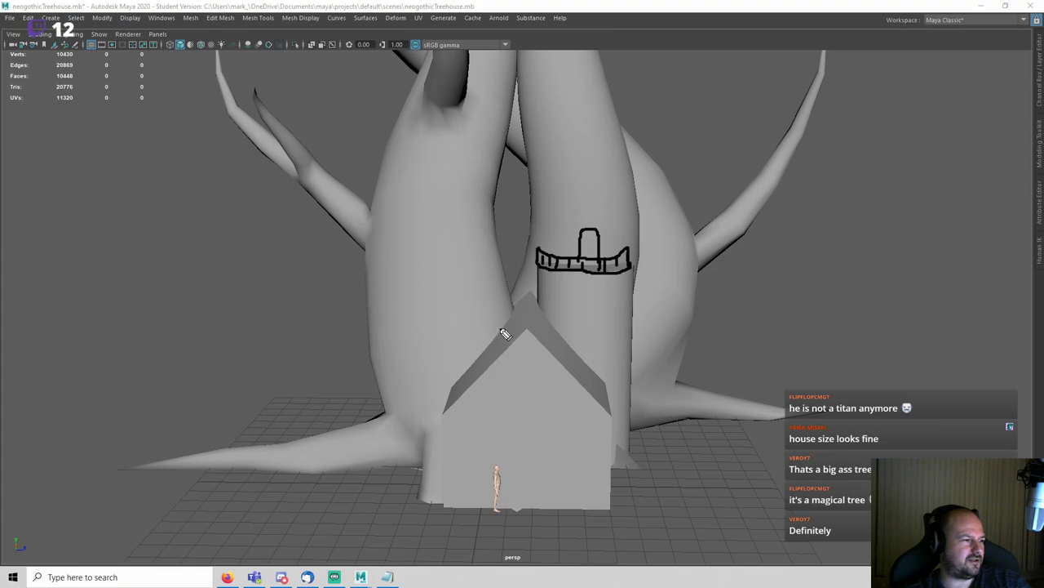
Step: Draw a thick filled patch beside the house's eave and a wavy line up the adjacent trunk, removing the first stroke
mouse_move(499, 336)
left_mouse_down()
mouse_move(478, 314)
mouse_move(441, 319)
mouse_move(430, 291)
left_mouse_up()
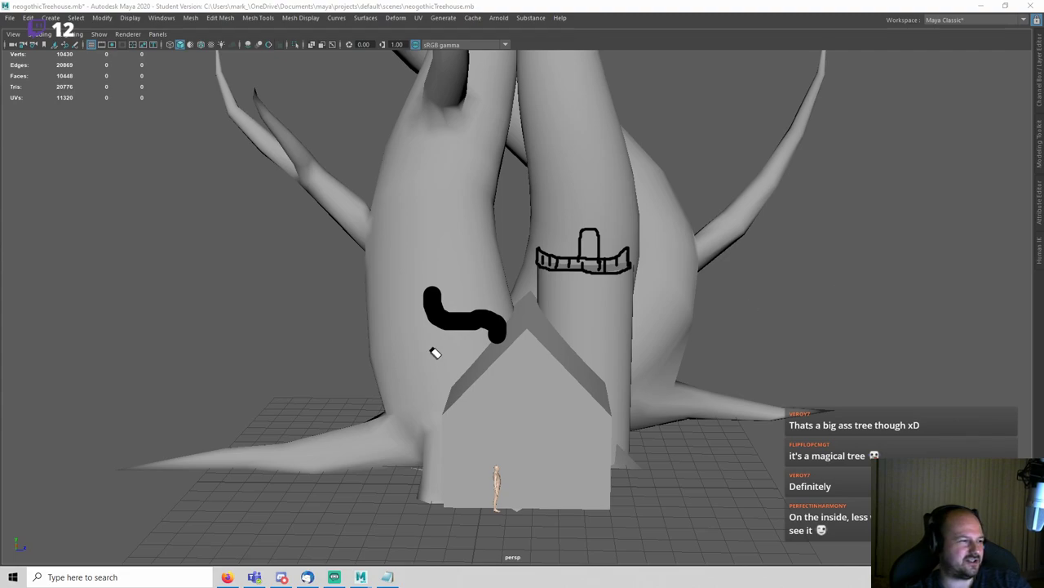
left_click(461, 323)
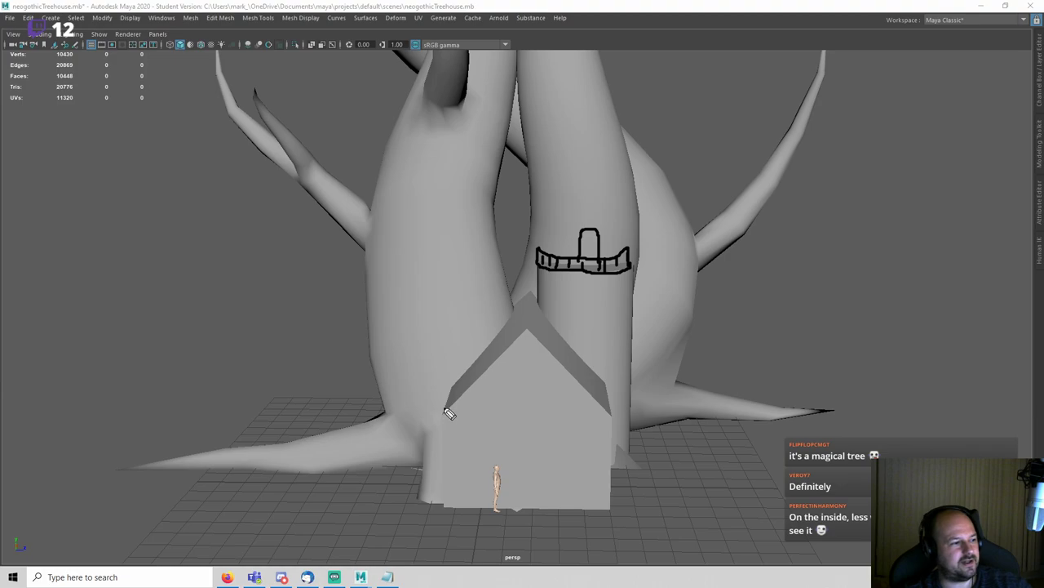
mouse_move(440, 461)
left_mouse_down()
mouse_move(447, 366)
mouse_move(447, 377)
mouse_move(420, 361)
mouse_move(432, 459)
mouse_move(440, 371)
mouse_move(441, 416)
left_mouse_up()
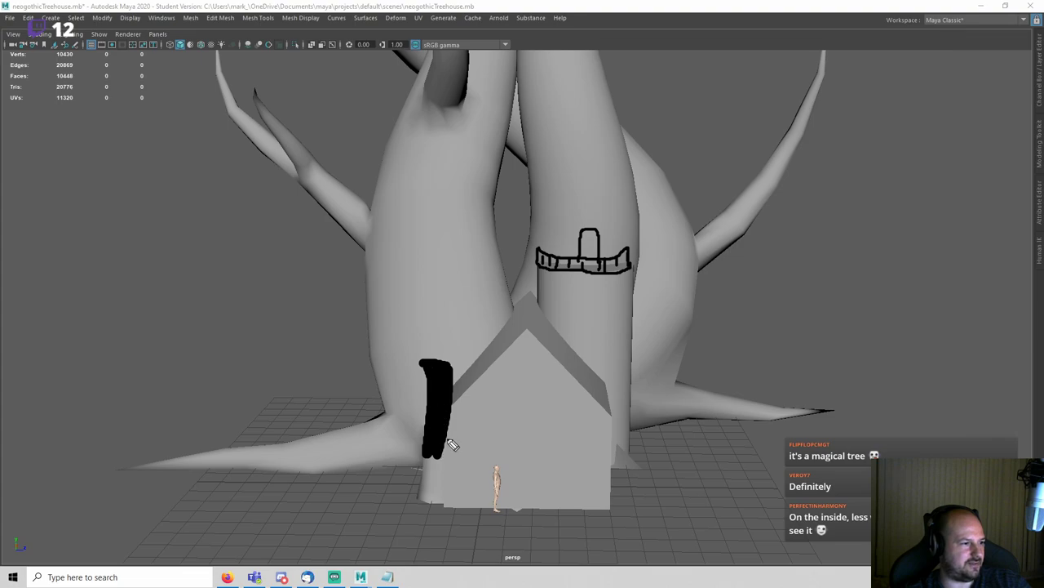
left_click_drag(439, 339, 414, 233)
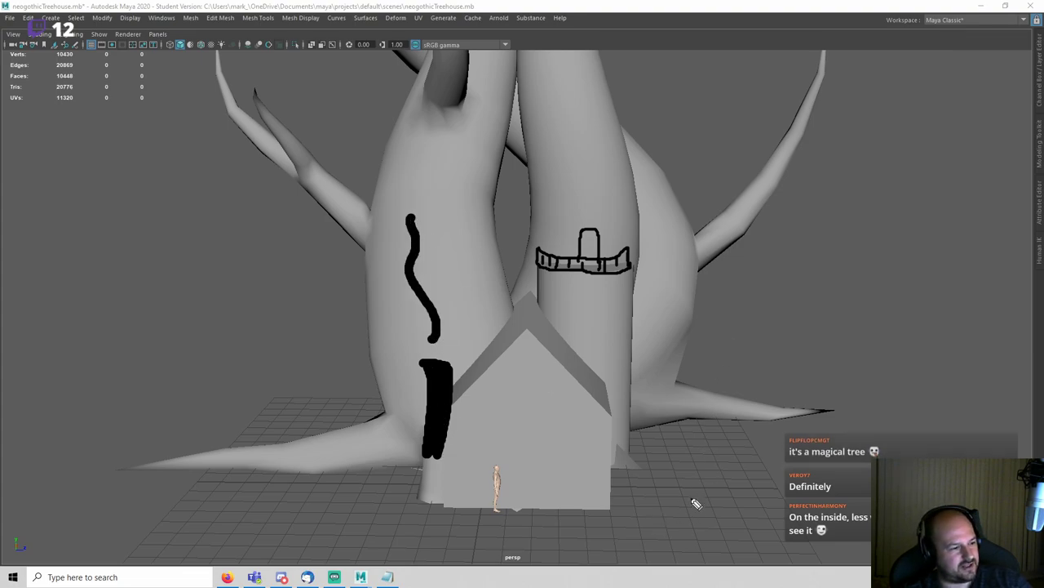
Step: Sketch a filled cauldron-like shape beside the house and a curved, railed strip across its front, and clear all the annotations
mouse_move(690, 494)
left_mouse_down()
mouse_move(678, 495)
mouse_move(690, 525)
mouse_move(664, 515)
mouse_move(662, 473)
mouse_move(682, 482)
left_mouse_up()
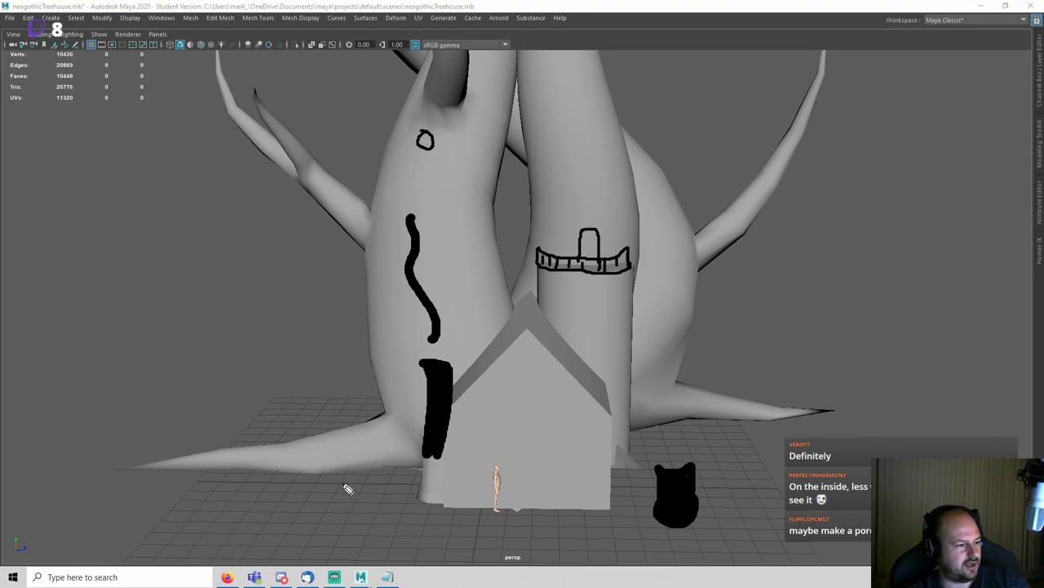
left_click_drag(413, 557, 654, 523)
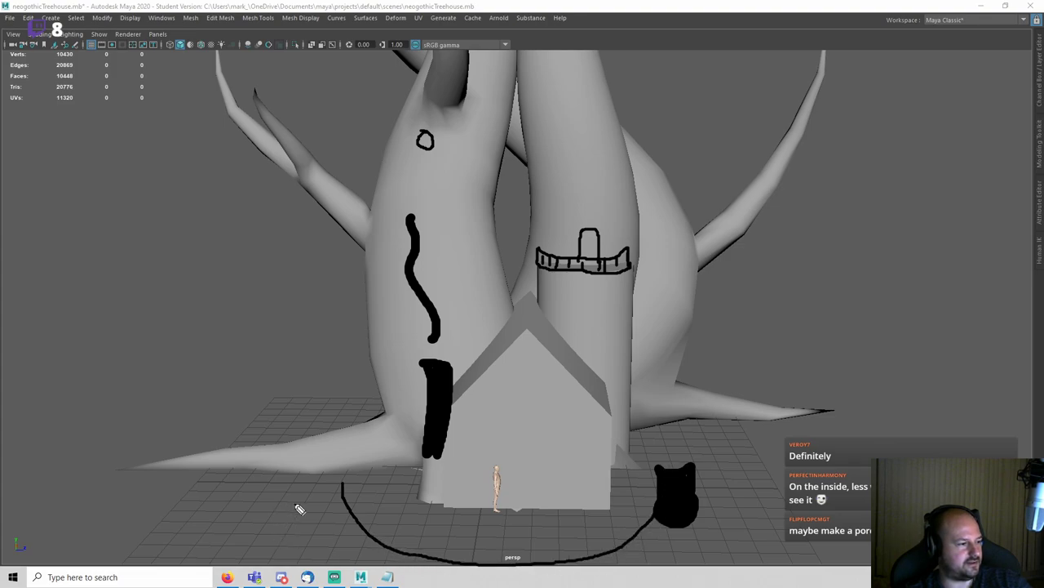
left_click_drag(346, 454, 355, 470)
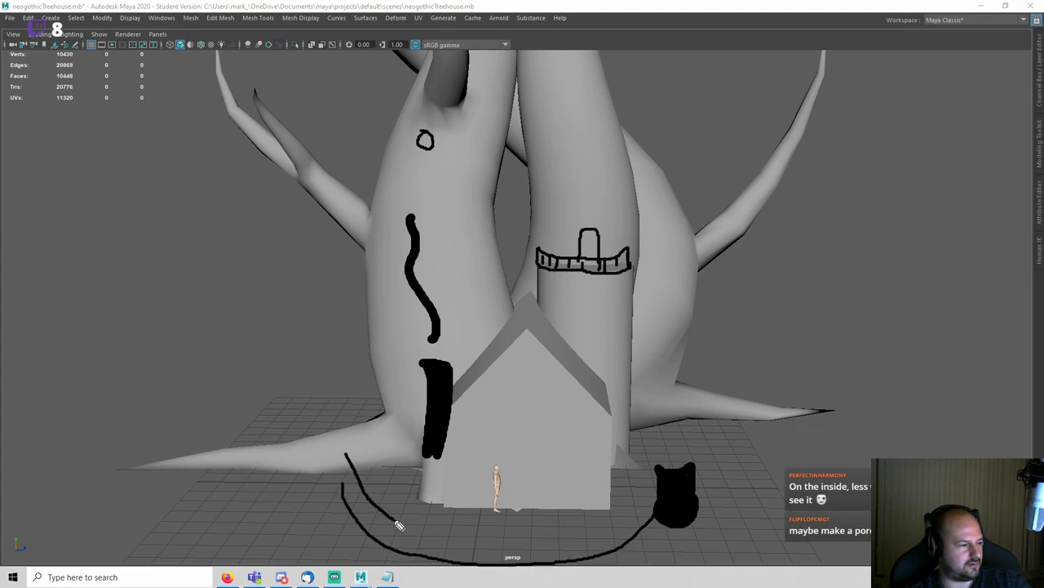
mouse_move(399, 525)
left_mouse_down()
mouse_move(511, 550)
mouse_move(657, 490)
left_mouse_up()
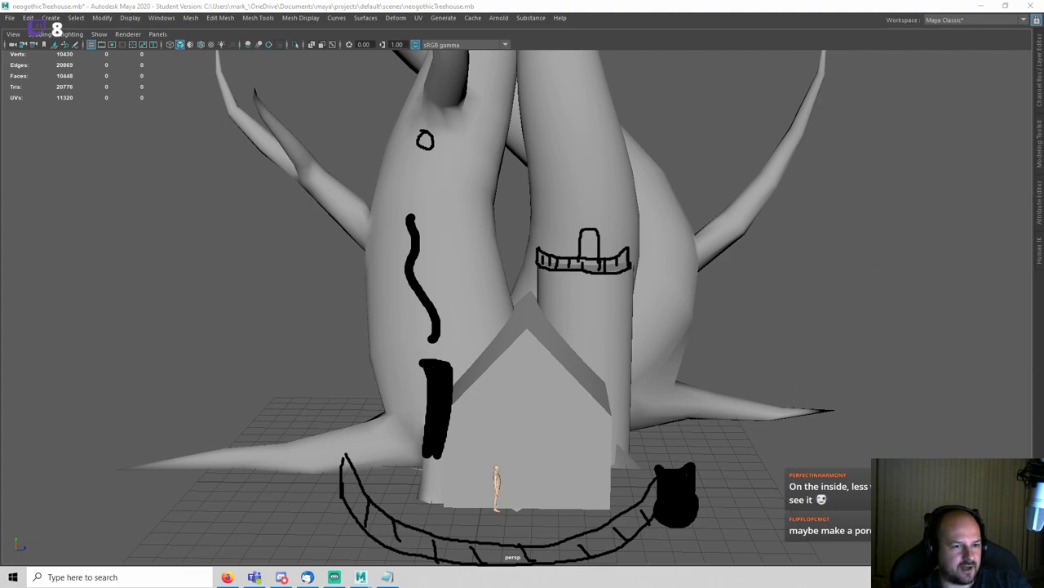
key("Escape")
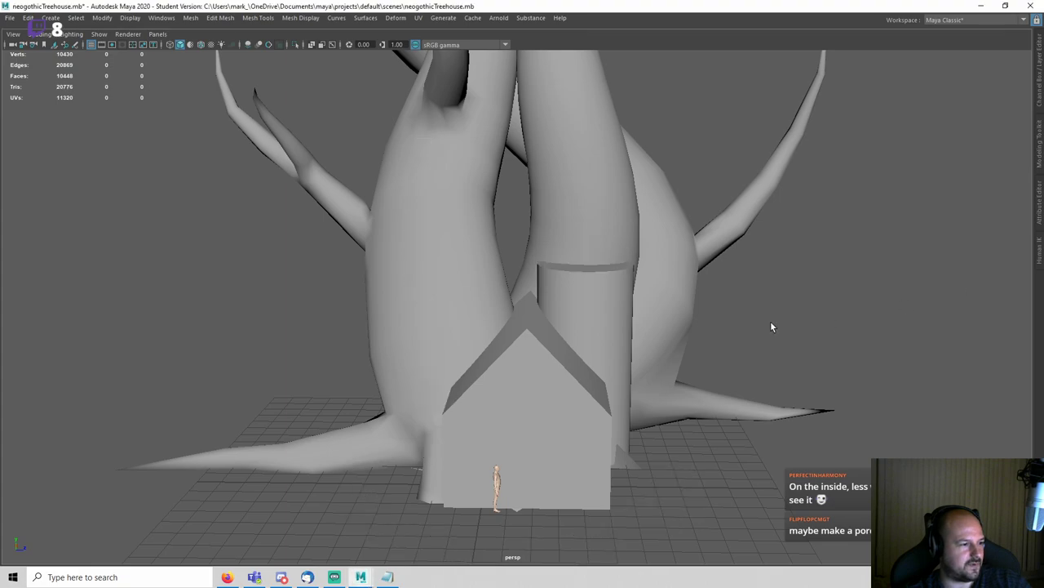
Step: Create a polygon cube about 0.94 wide, 4.97 high and 0.48 deep beside the house, scaling it to 1.875 in Z and repositioning it along Z
mouse_move(772, 323)
left_mouse_down("alt")
mouse_move(482, 392)
mouse_move(170, 276)
left_mouse_up("alt")
key("ctrl+space")
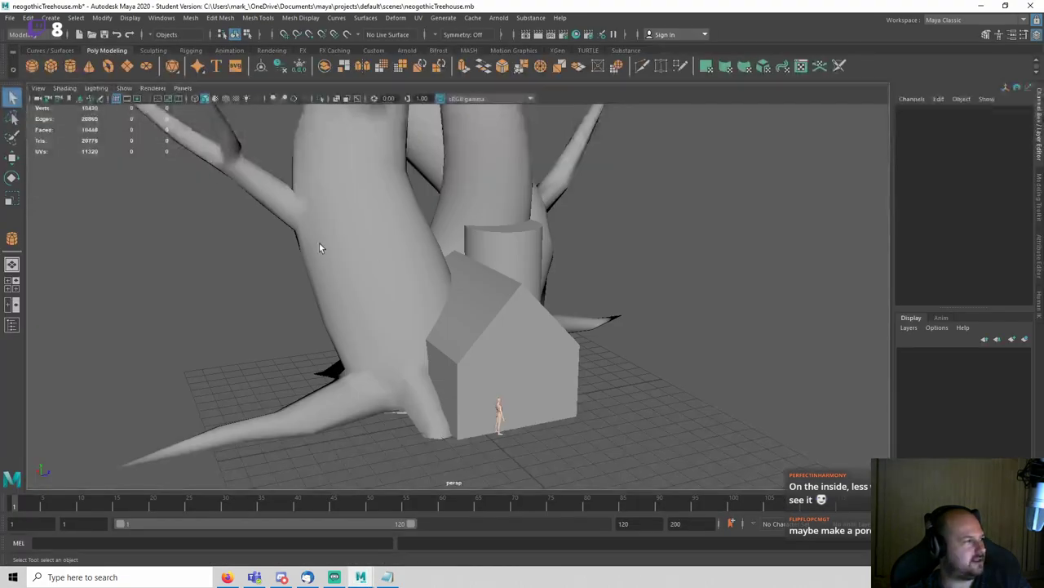
left_click(52, 68)
mouse_move(384, 359)
left_mouse_down("alt")
mouse_move(414, 437)
mouse_move(431, 427)
mouse_move(428, 292)
left_mouse_up("alt")
scroll(437, 416, "up", 3)
key("alt+5")
key("r")
left_click_drag(527, 341, 590, 338)
key("w")
left_click_drag(497, 343, 492, 351)
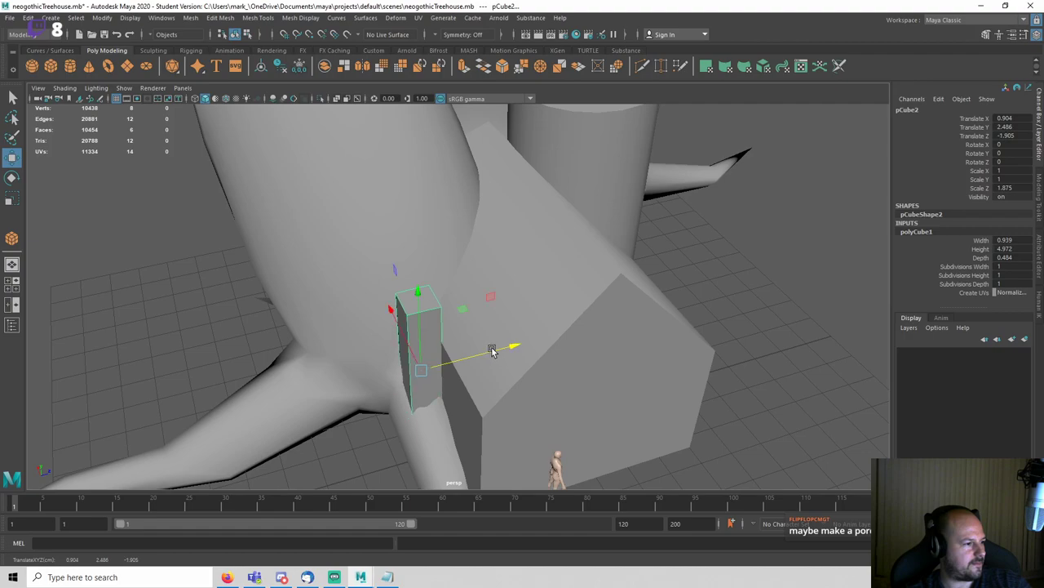
Step: Shift the tall block along X toward the front of the house, away from the trunk, and deselect it
scroll(522, 392, "down", 4)
left_click(534, 404)
left_click_drag(408, 408, 506, 391, "alt")
left_click(498, 309)
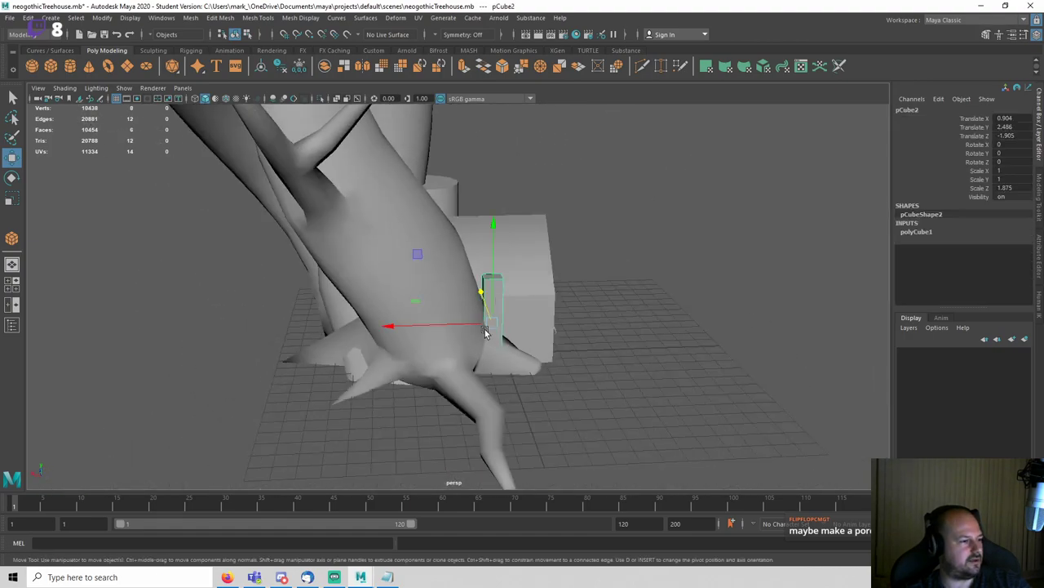
left_click_drag(452, 325, 473, 324)
left_click(669, 367)
left_click_drag(686, 377, 606, 386, "alt")
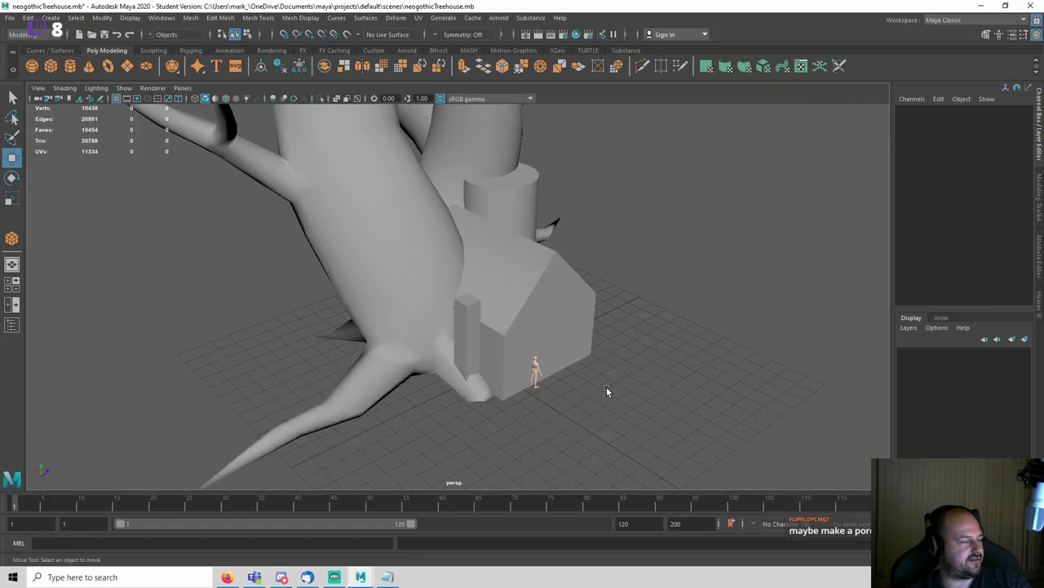
Step: Create a polygon cylinder of about 0.98 radius and 1.1 height on the ground beside the house, and save the scene
left_click(70, 67)
left_click_drag(570, 336, 493, 295, "alt")
scroll(465, 344, "up", 1)
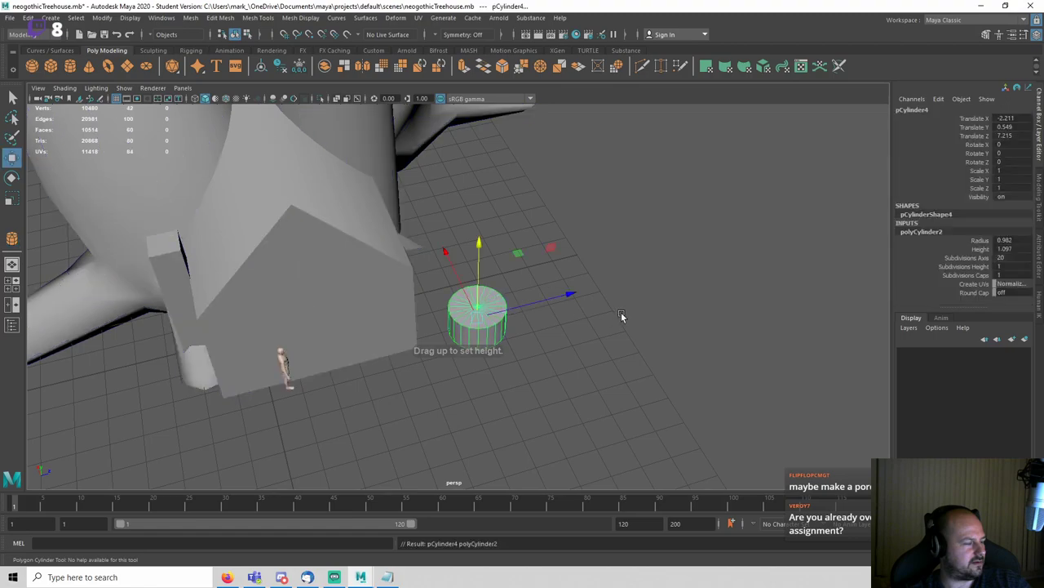
left_click_drag(622, 315, 585, 378, "alt")
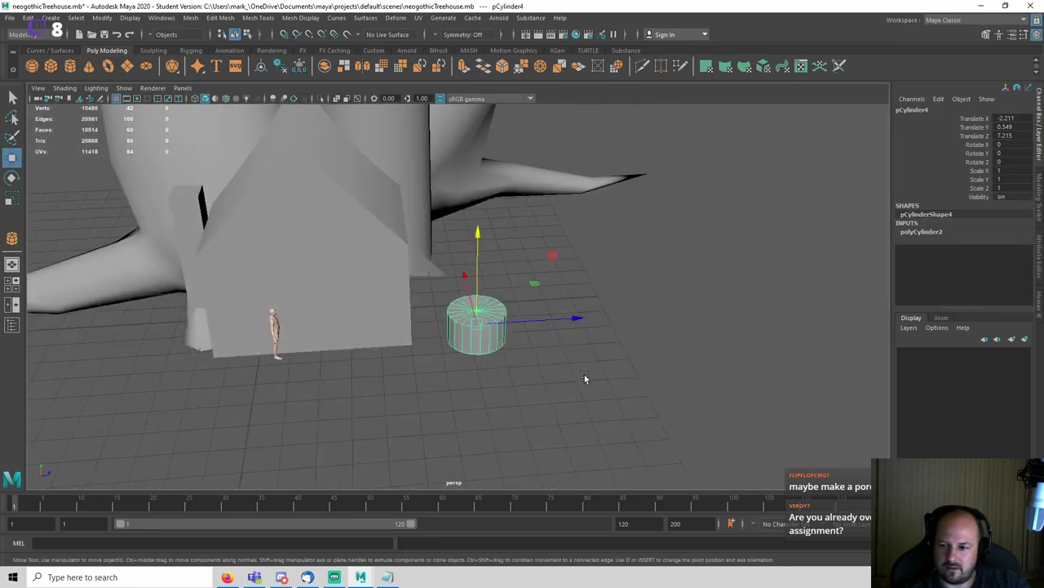
key("ctrl+s")
key("Return")
left_click(617, 376)
middle_click_drag(437, 332, 640, 369, "alt")
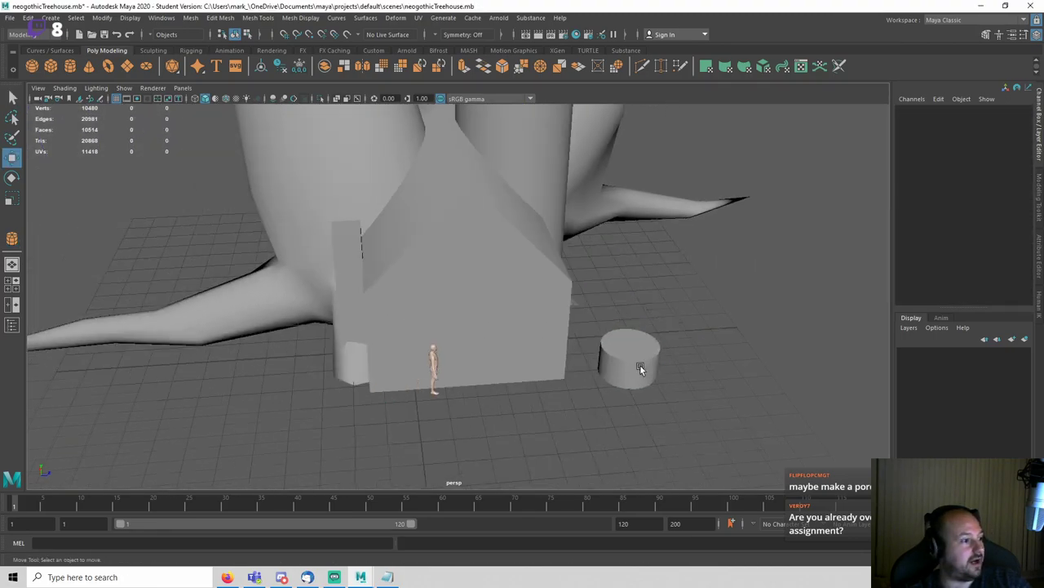
Step: Select and frame the human figure to compare its size with the house front and the small cylinder
left_click(428, 361)
key("f")
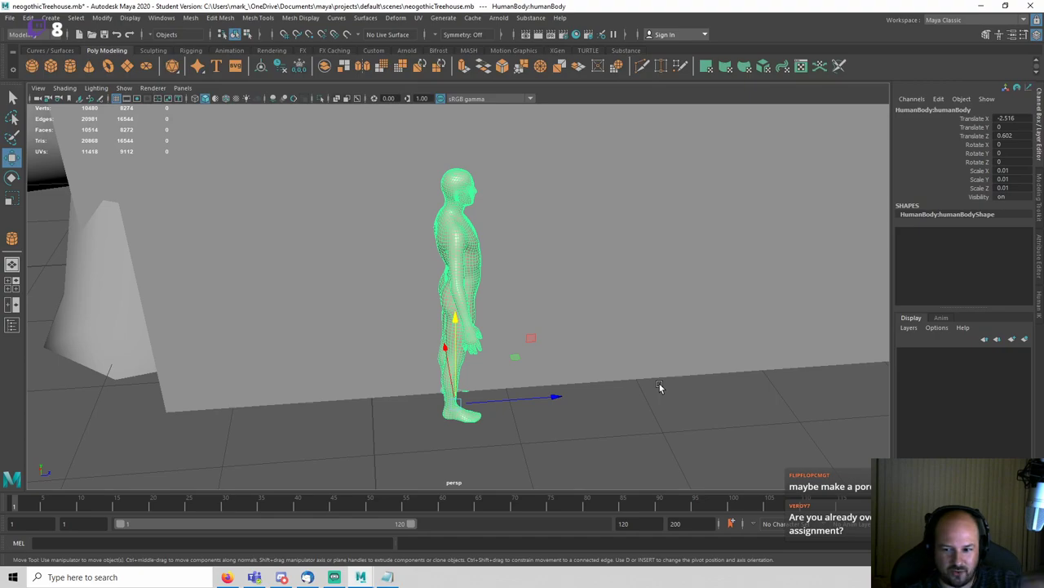
scroll(591, 396, "down", 3)
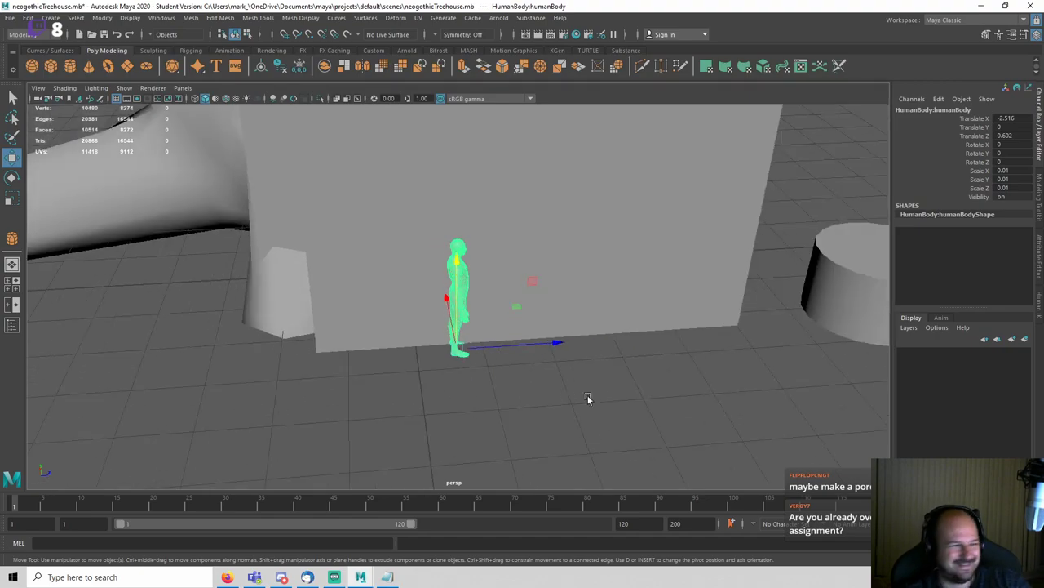
scroll(588, 398, "down", 2)
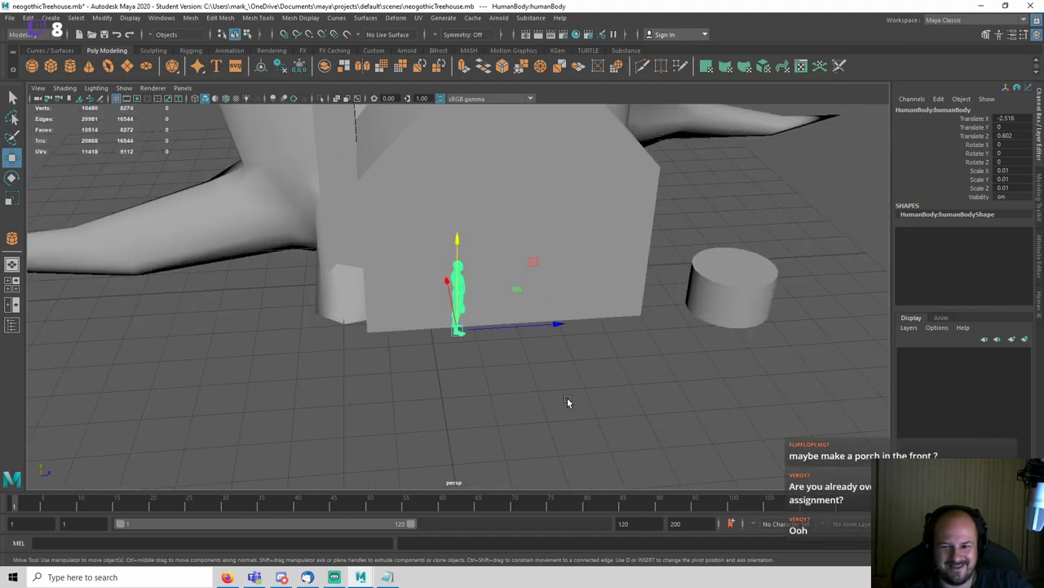
key("Delete")
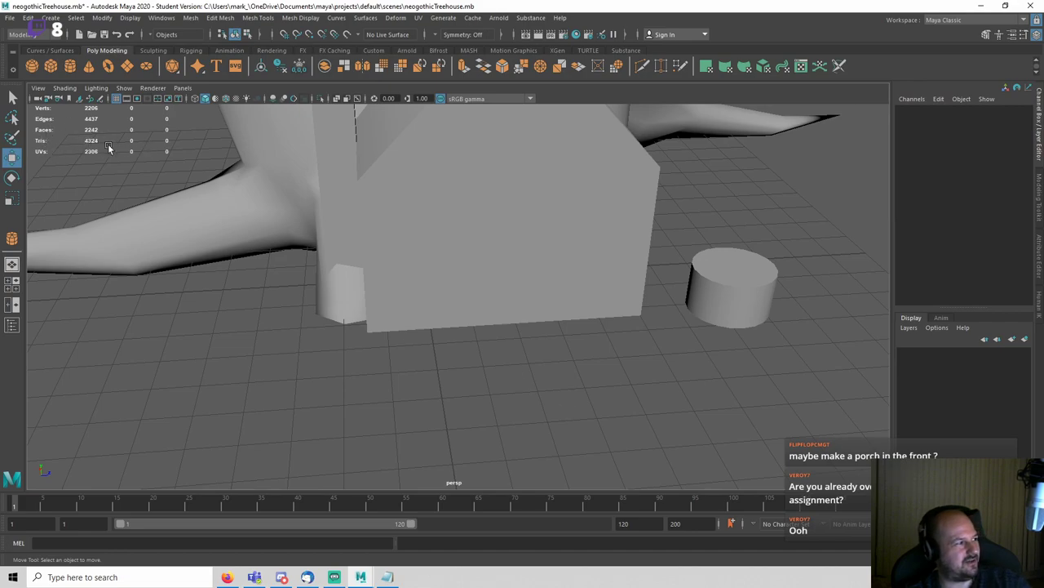
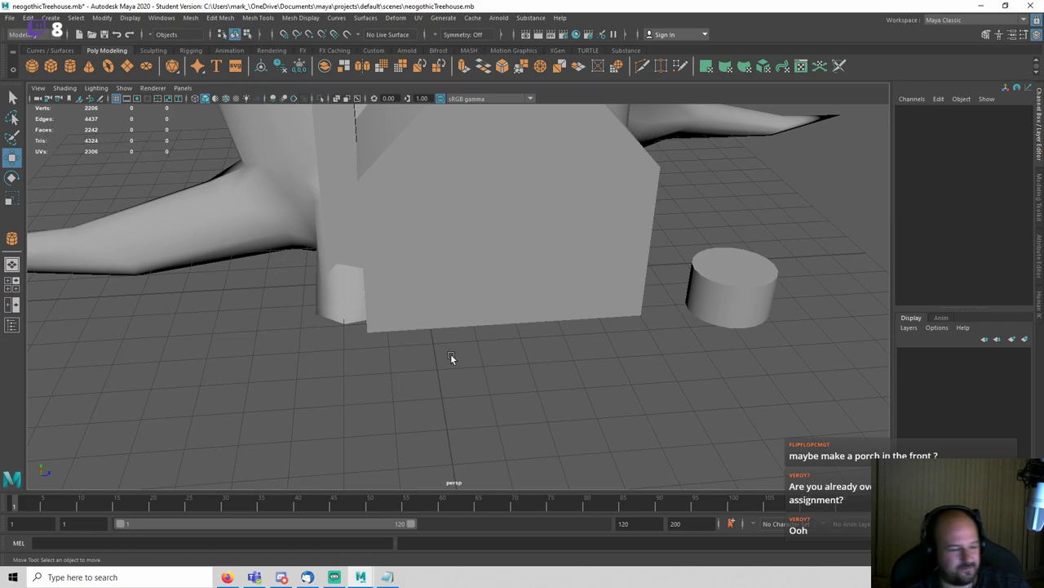
key("ctrl+z")
left_click(536, 356)
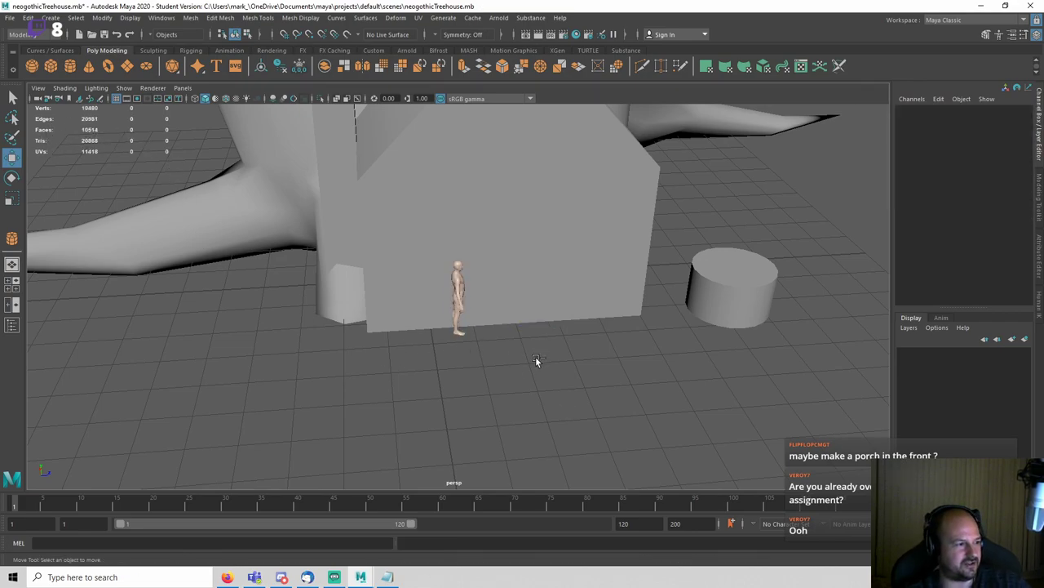
Step: Save the scene and draw a wide, low cylinder with radius about 9.1 and height about 0.7 centred in front of the house
key("ctrl+s")
key("Return")
scroll(524, 336, "down", 5)
left_click_drag(524, 338, 426, 283, "alt")
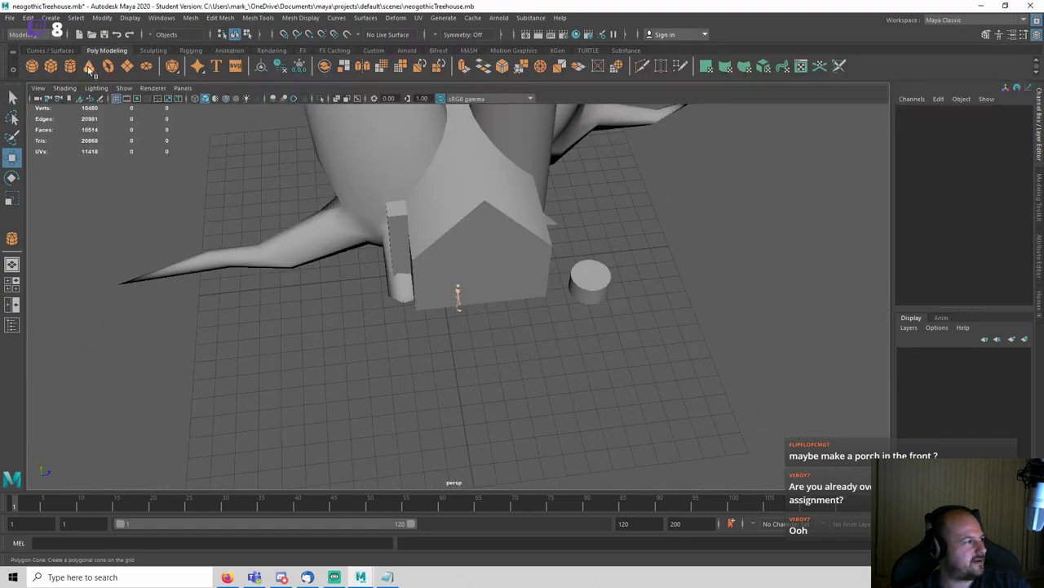
key("y")
left_click_drag(489, 315, 660, 406)
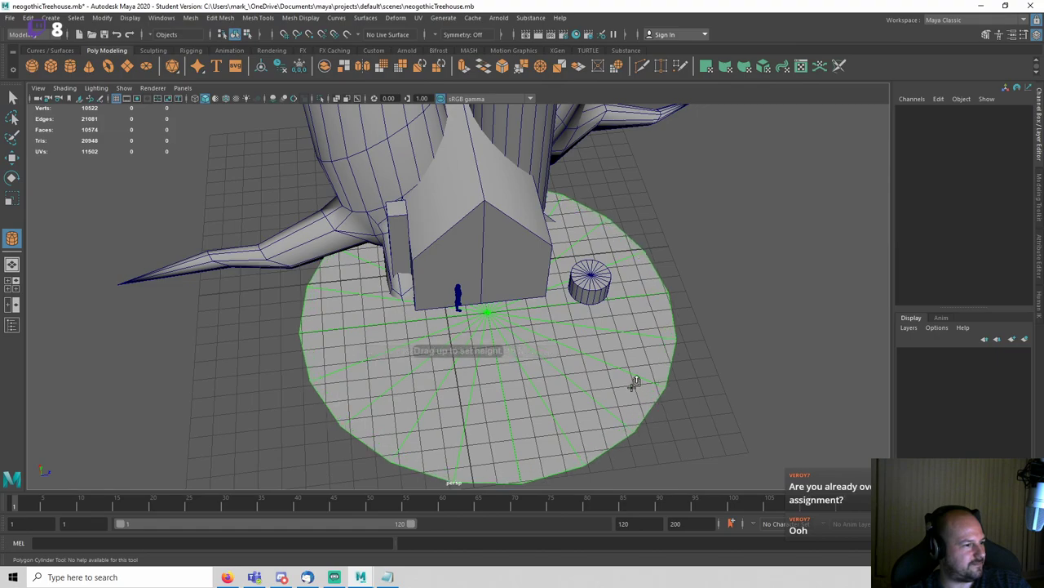
left_click_drag(634, 363, 640, 342)
left_click_drag(739, 358, 800, 356, "alt")
key("q")
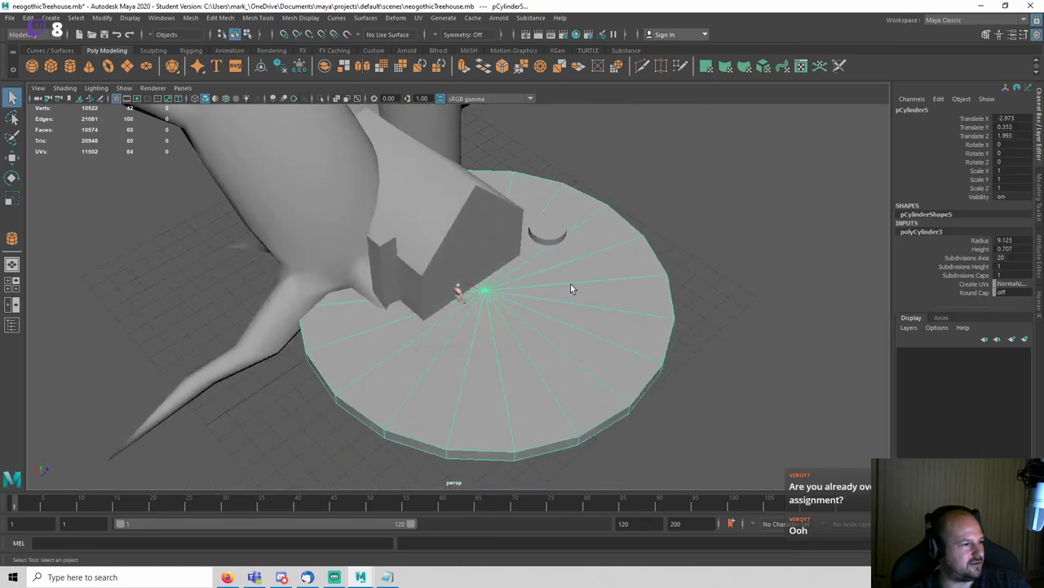
Step: Delete all the top and bottom cap faces of the wide cylinder, leaving only its outer ring
right_click_drag(572, 279, 507, 282)
left_click_drag(483, 289, 500, 302)
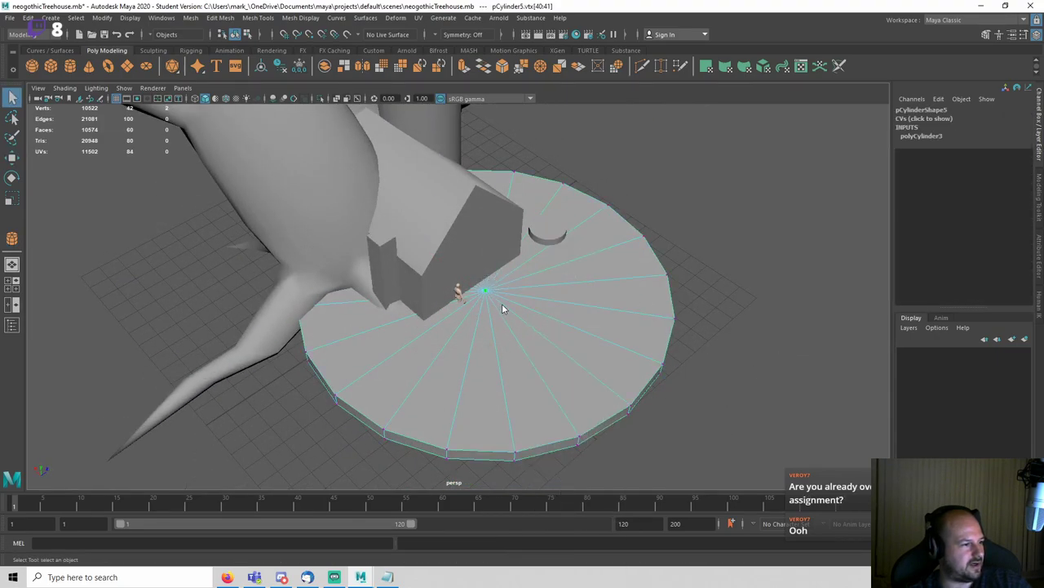
right_click_drag(502, 304, 501, 365, "ctrl")
key("Delete")
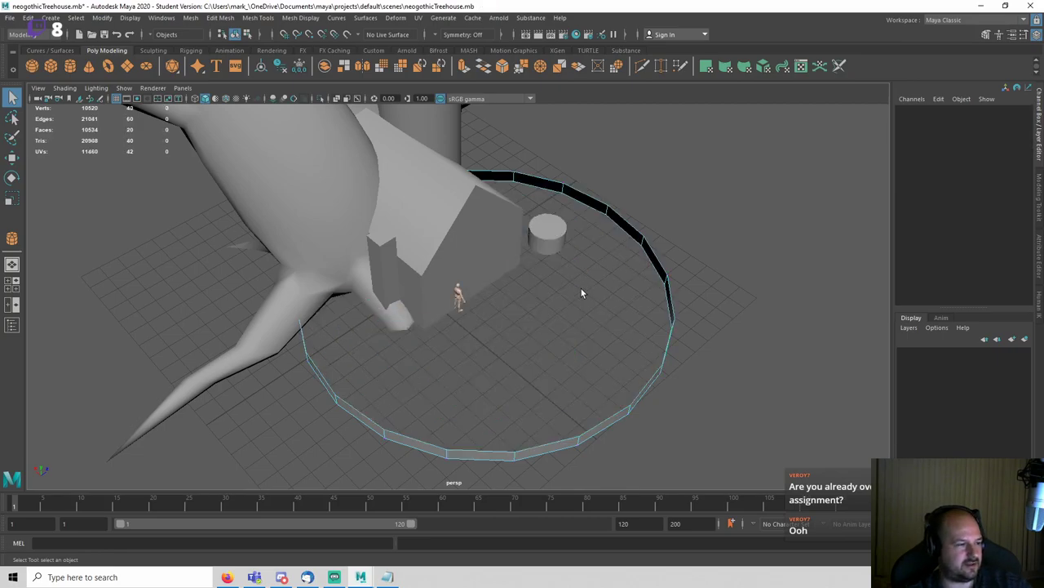
Step: In the top view, delete the half of the ring on the tree's side and return to object mode
key("space")
left_click_drag(582, 289, 514, 299)
scroll(514, 300, "down", 6)
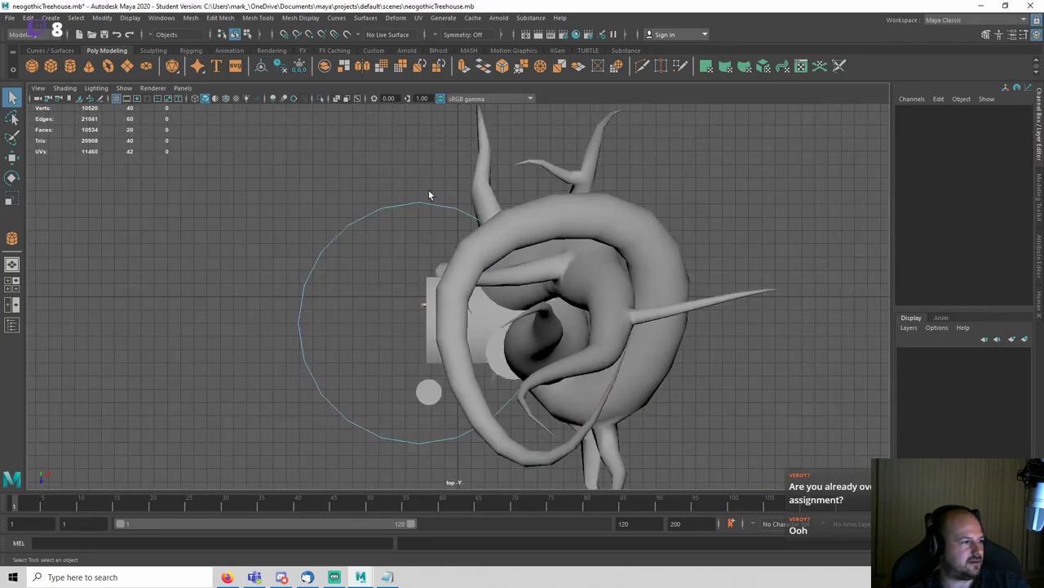
left_click_drag(428, 194, 638, 481)
key("Delete")
right_click_drag(388, 212, 418, 183)
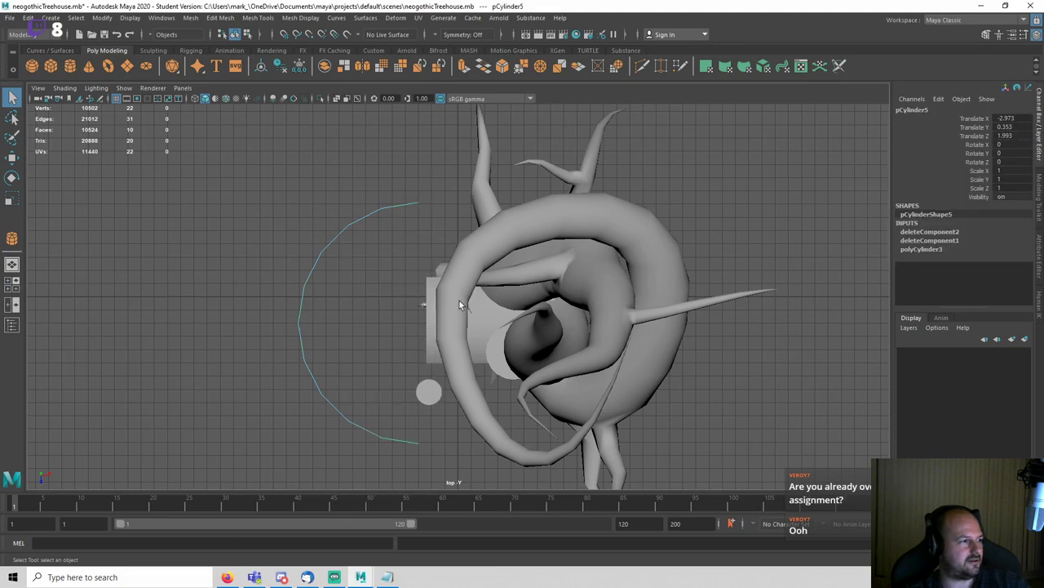
Step: Move the half-ring wall towards the tree to about 3.16 along X, and save the scene
key("w")
left_click_drag(455, 323, 537, 323)
key("space")
left_click_drag(419, 326, 422, 294)
left_click(738, 367)
left_click_drag(718, 395, 621, 365, "alt")
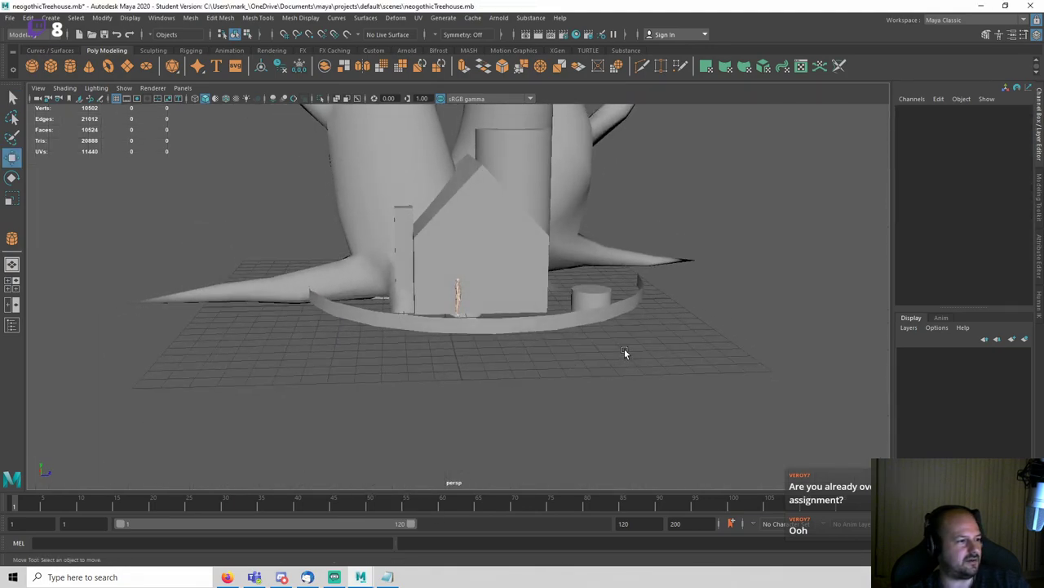
key("ctrl+s")
key("Return")
Step: Move the half-ring wall slightly outward along X, away from the front of the house
left_click_drag(539, 345, 612, 368, "alt")
left_click(533, 319)
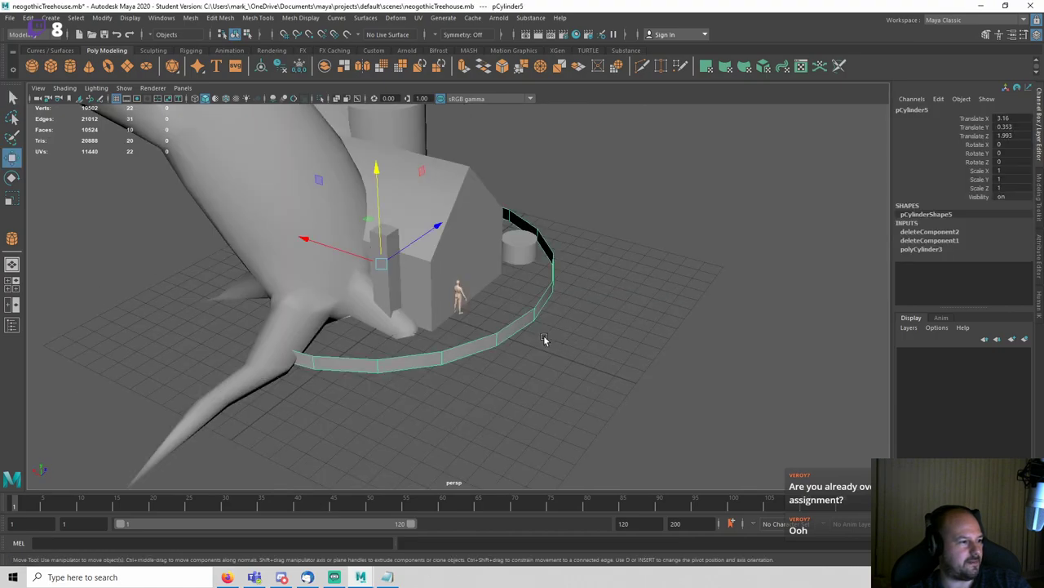
left_click_drag(359, 259, 408, 276)
left_click(646, 336)
left_click_drag(646, 336, 573, 361, "alt")
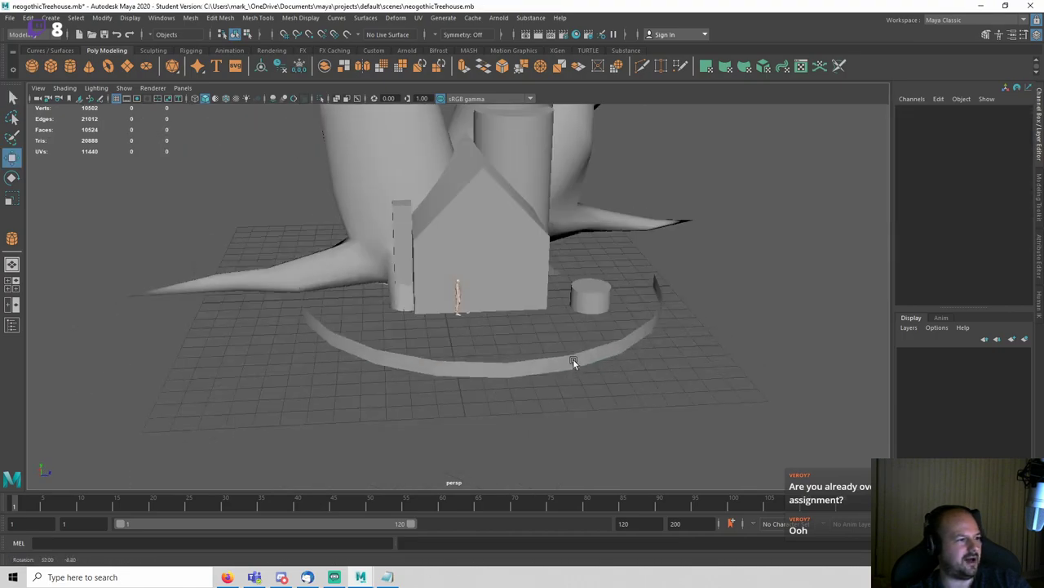
Step: Examine the layout of the house, the half-ring wall and the small cylinder from several angles
left_click_drag(517, 284, 414, 315, "alt")
scroll(565, 303, "up", 5)
scroll(590, 328, "down", 4)
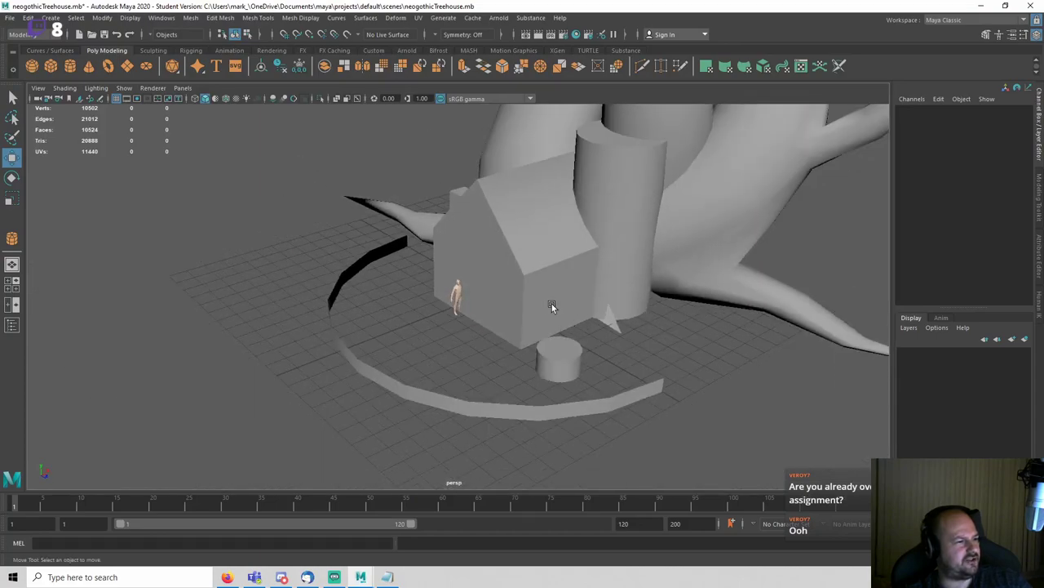
left_click_drag(490, 328, 522, 336, "alt")
left_click(485, 383)
left_click_drag(485, 383, 605, 320, "alt")
left_click(550, 392)
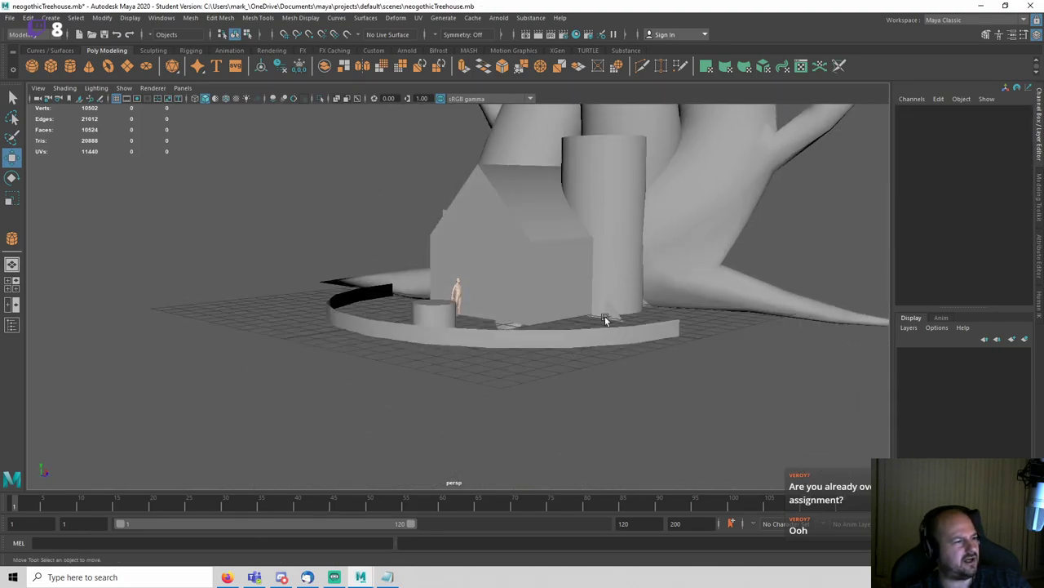
middle_click_drag(605, 320, 511, 373, "alt")
Step: Save the scene and clear the selection
left_click(474, 330)
key("ctrl+s")
key("Return")
left_click(608, 381)
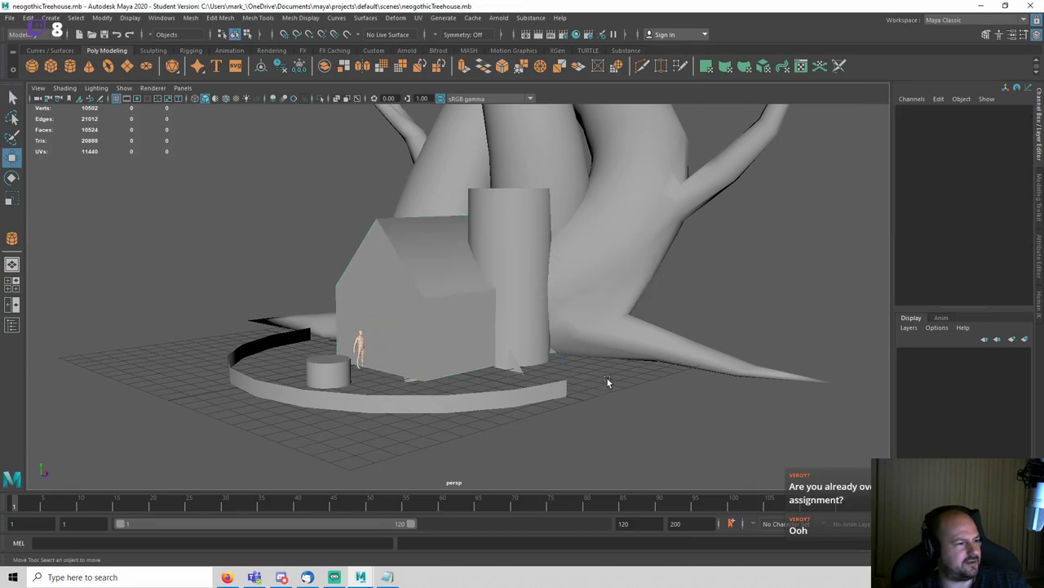
Step: Draw a thin upright box against the house's side wall as a door placeholder, using wireframe display to place its base
left_click(51, 67)
left_click_drag(351, 286, 429, 393, "alt")
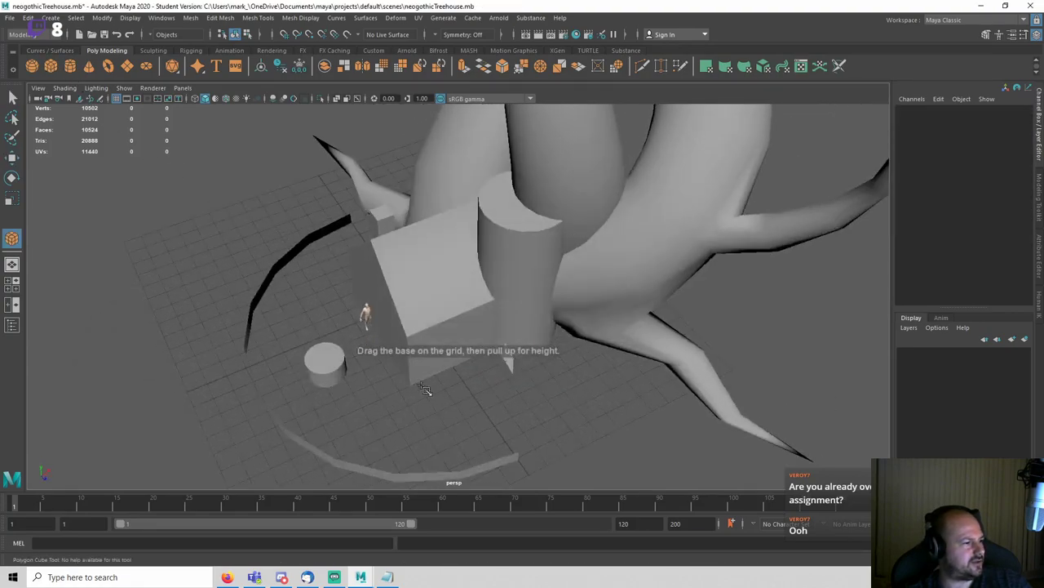
middle_click_drag(429, 393, 511, 343, "alt")
scroll(511, 343, "up", 5)
key("4")
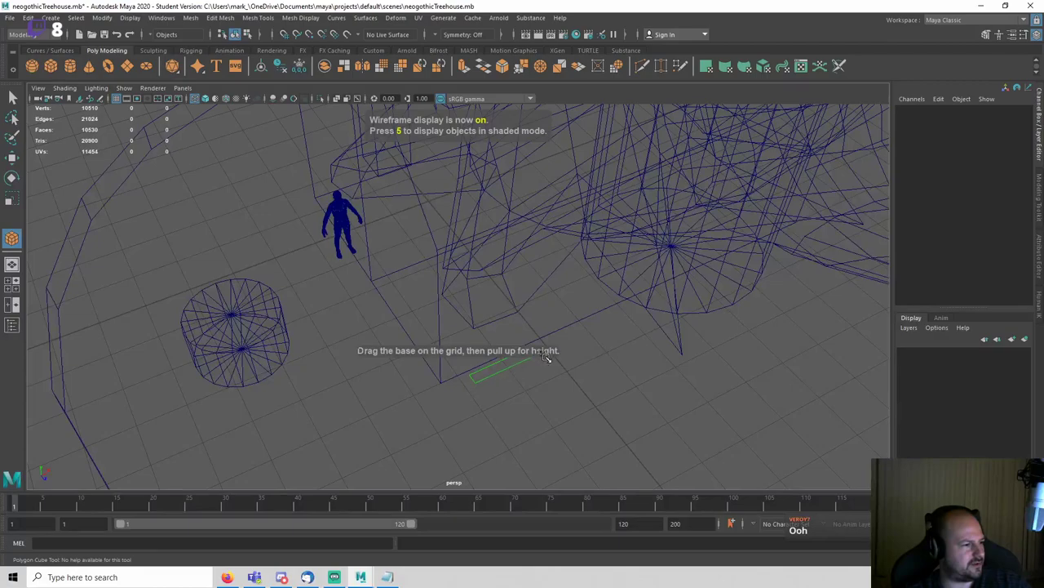
left_click_drag(546, 357, 509, 284)
key("5")
Step: Slide the door box along the side wall to about -0.417 on X
left_click_drag(555, 387, 492, 375)
left_click(504, 413)
scroll(504, 413, "down", 5)
left_click(469, 306)
left_click_drag(529, 309, 529, 309)
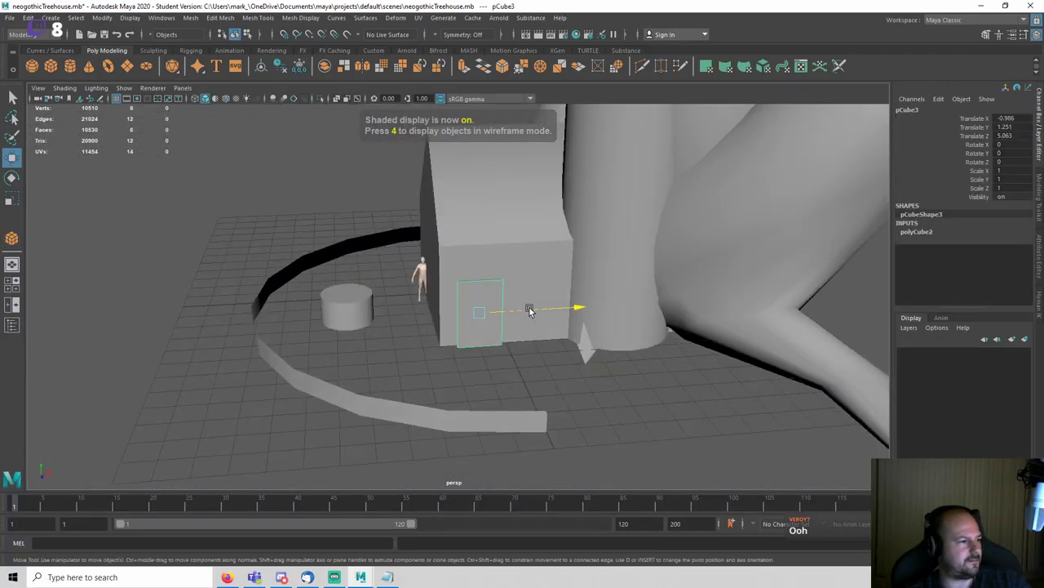
left_click(536, 350)
Step: Move the human figure in front of the door box, to about X -0.437 and Z 5.325
left_click_drag(536, 350, 369, 324, "alt")
left_click(351, 306)
left_click_drag(455, 310, 553, 374)
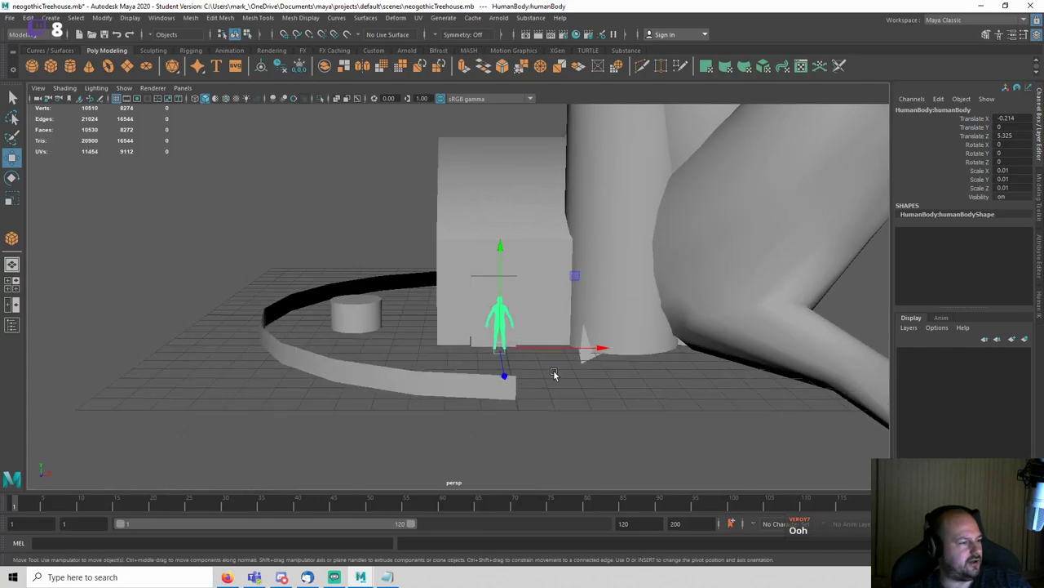
right_click_drag(553, 372, 602, 403, "alt")
left_click_drag(636, 392, 634, 434)
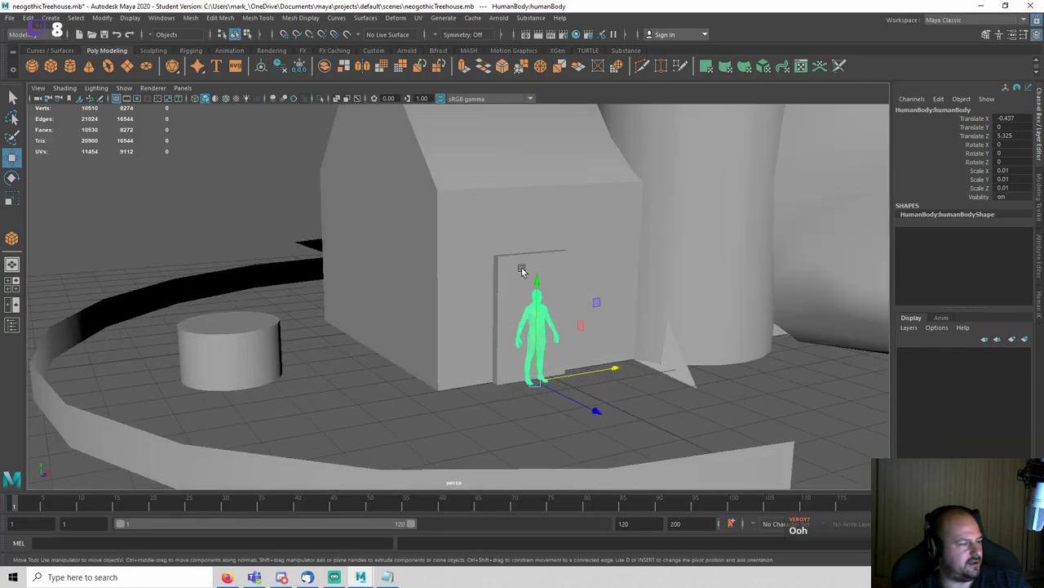
Step: Lower the door box's top vertices to just above the figure's head and return to object mode
left_click(523, 271)
right_click_drag(522, 271, 576, 325, "alt")
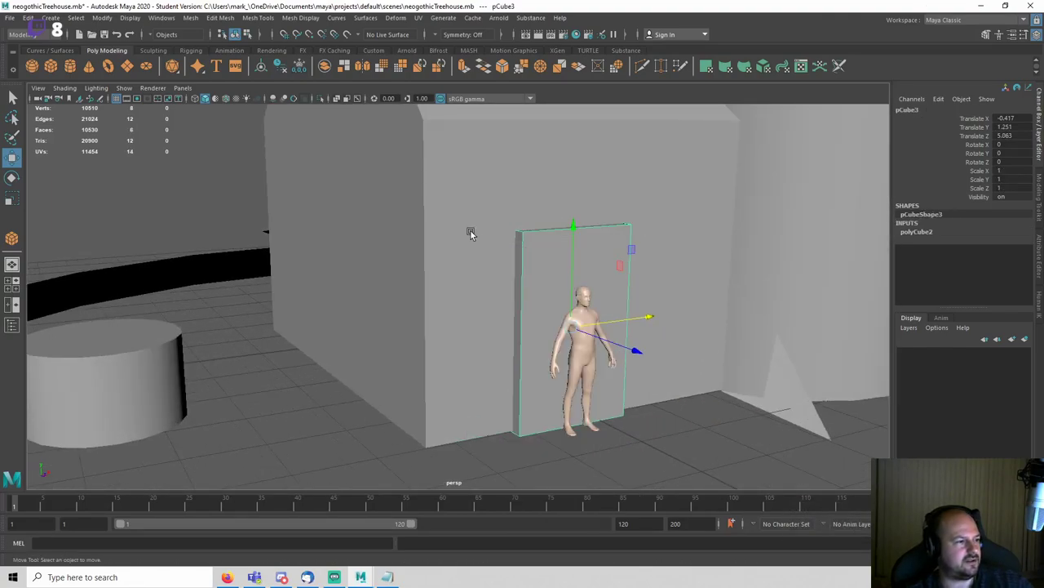
key("F9")
left_click_drag(473, 237, 648, 215)
left_click_drag(577, 192, 580, 227)
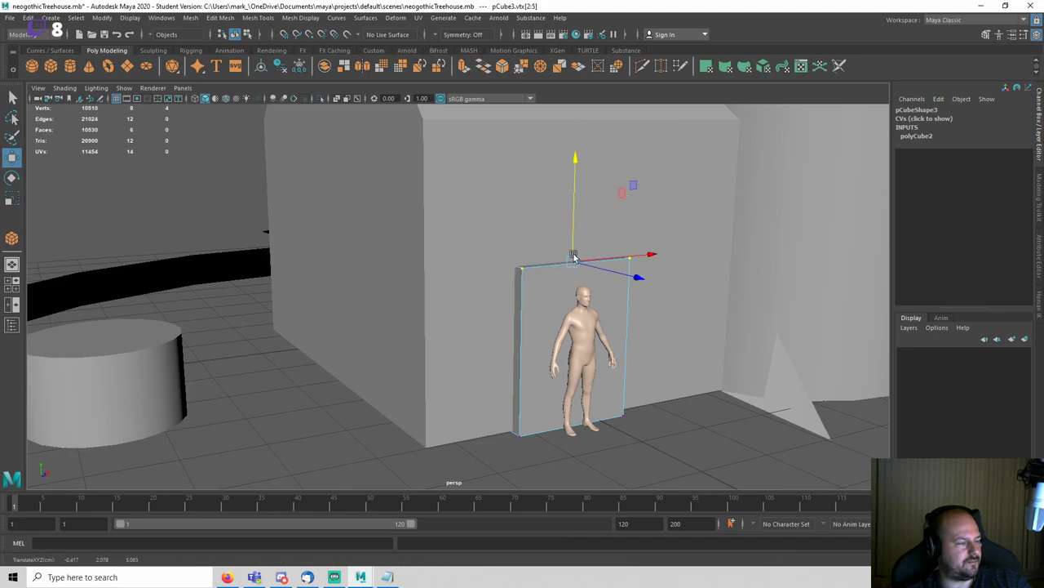
right_click_drag(527, 277, 606, 233)
Step: Narrow the door box by scaling it to about 0.754 along X
left_click_drag(662, 336, 635, 338, "alt")
key("r")
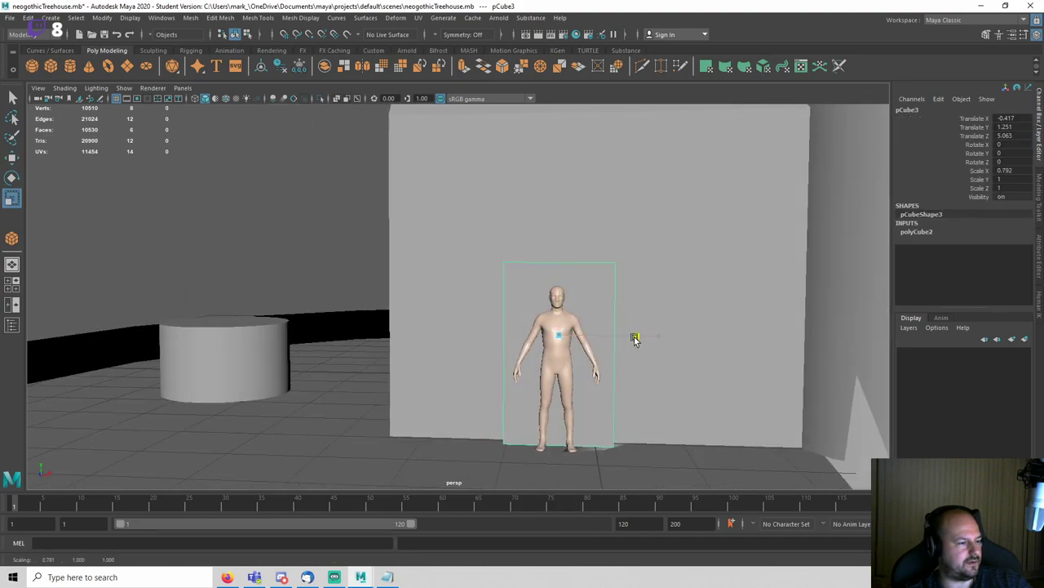
key("w")
scroll(584, 435, "down", 5)
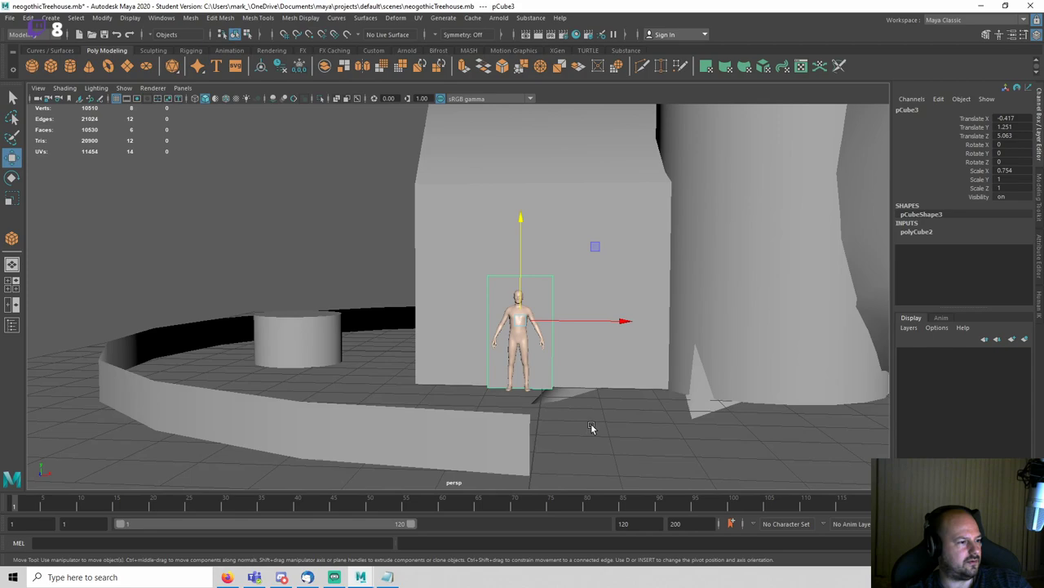
Step: Deselect the door box and save the scene, accepting the student version notice
left_click(591, 427)
left_click_drag(521, 390, 610, 406, "alt")
scroll(578, 359, "down", 2)
key("ctrl+s")
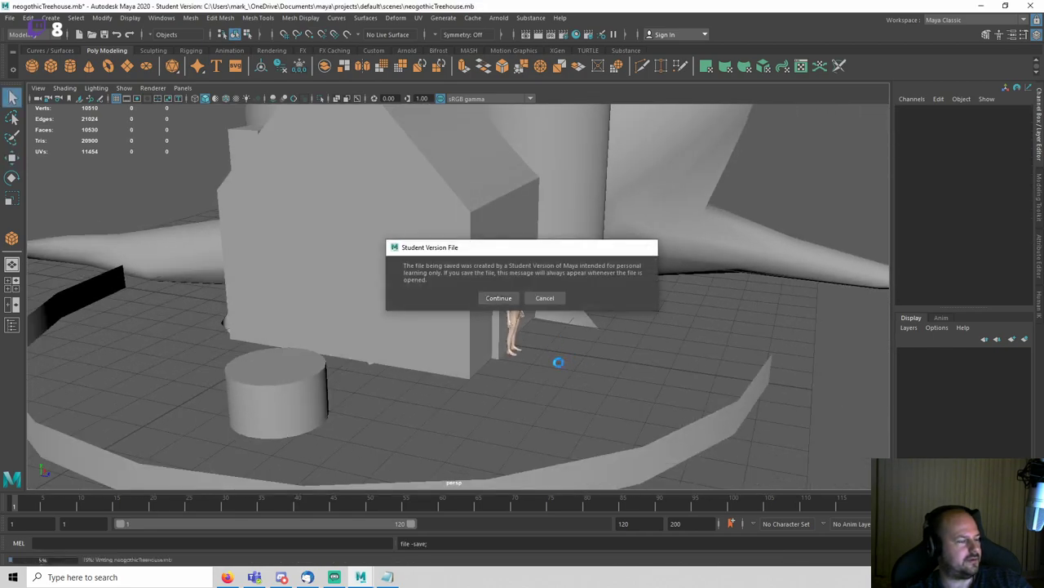
left_click(497, 297)
Step: Examine the house, door and trees in perspective and orthographic views, in both wireframe and shaded display
left_click_drag(497, 299, 493, 338, "alt")
middle_click_drag(486, 228, 520, 327, "alt")
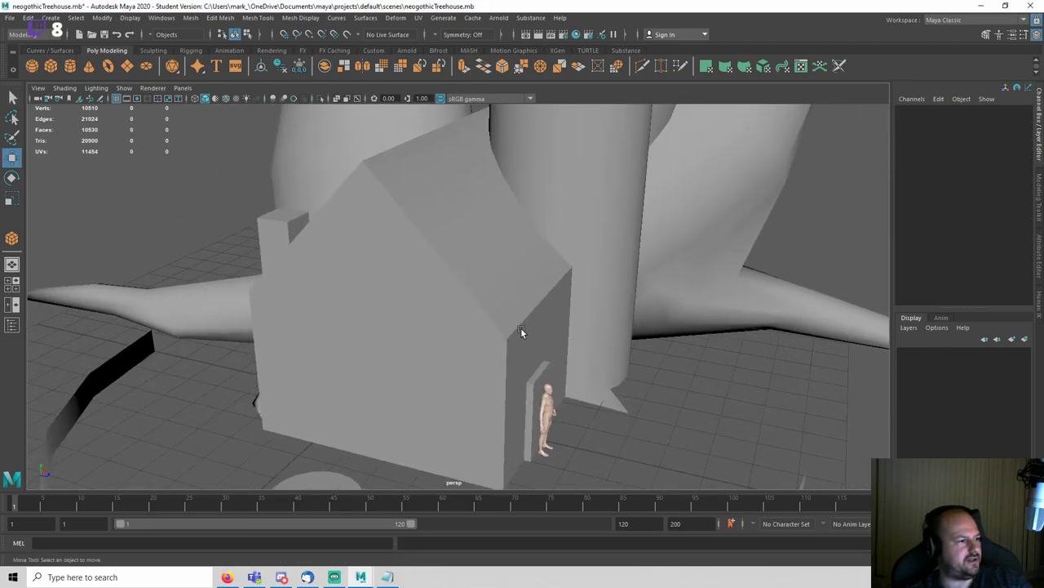
scroll(519, 329, "down", 4)
left_click_drag(495, 340, 483, 279, "alt")
left_click_drag(580, 235, 704, 375, "alt")
key("space")
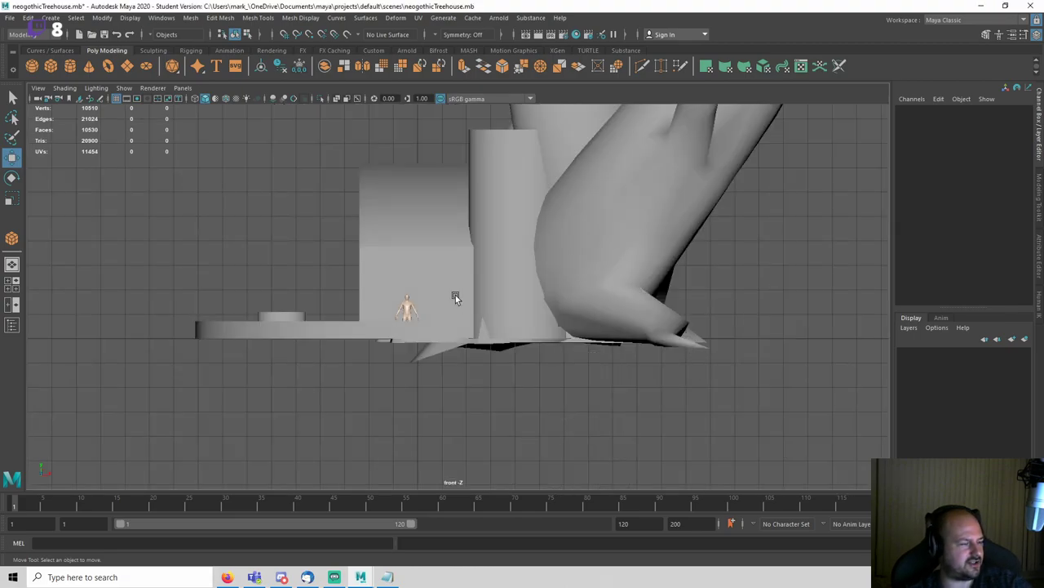
key("space")
left_click_drag(456, 297, 428, 289)
scroll(493, 302, "down", 2)
scroll(462, 301, "up", 3)
middle_click_drag(462, 300, 550, 281, "alt")
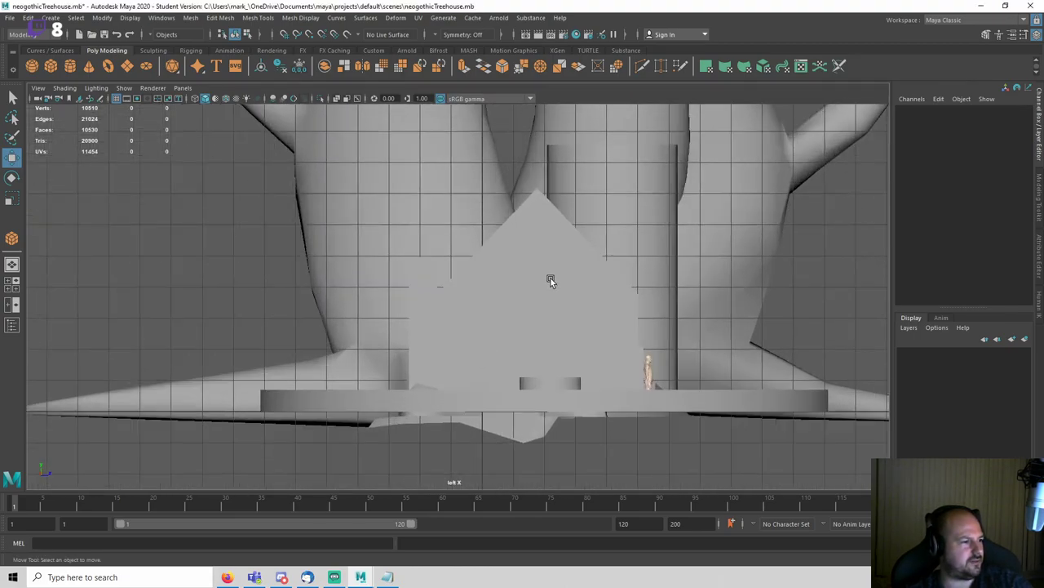
key("4")
scroll(533, 250, "up", 2)
key("5")
scroll(473, 266, "down", 2)
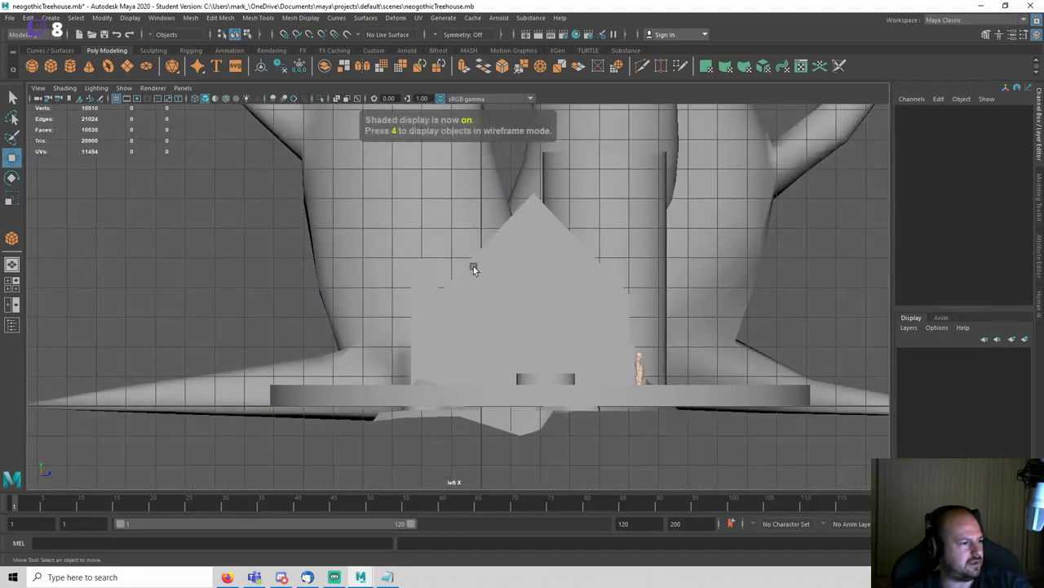
scroll(473, 266, "down", 3)
Step: Group the tree meshes without the tower cylinder and name the group TREES
left_click_drag(319, 229, 715, 256)
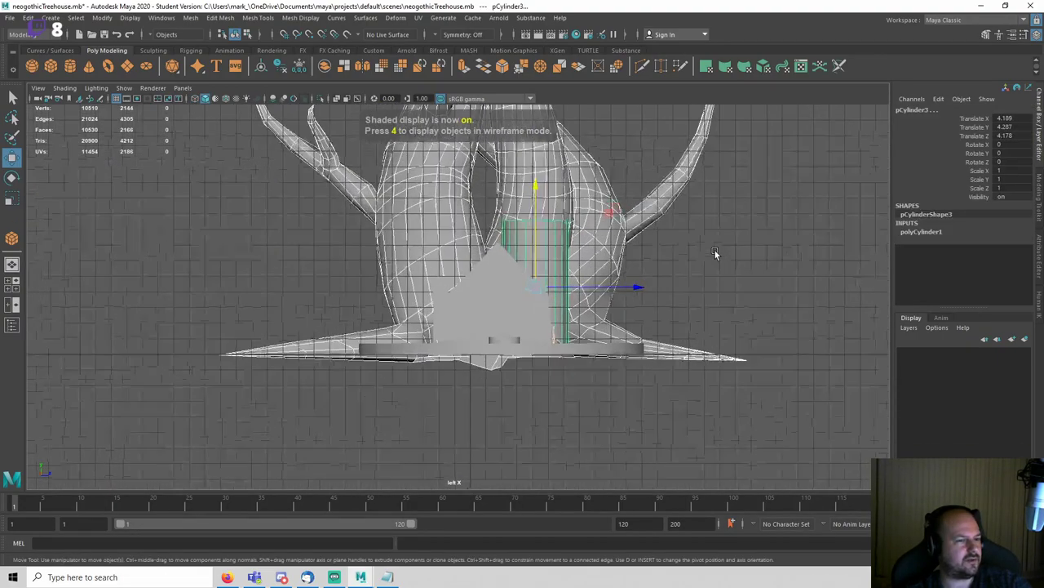
left_click(714, 253)
key("q")
left_click(680, 197)
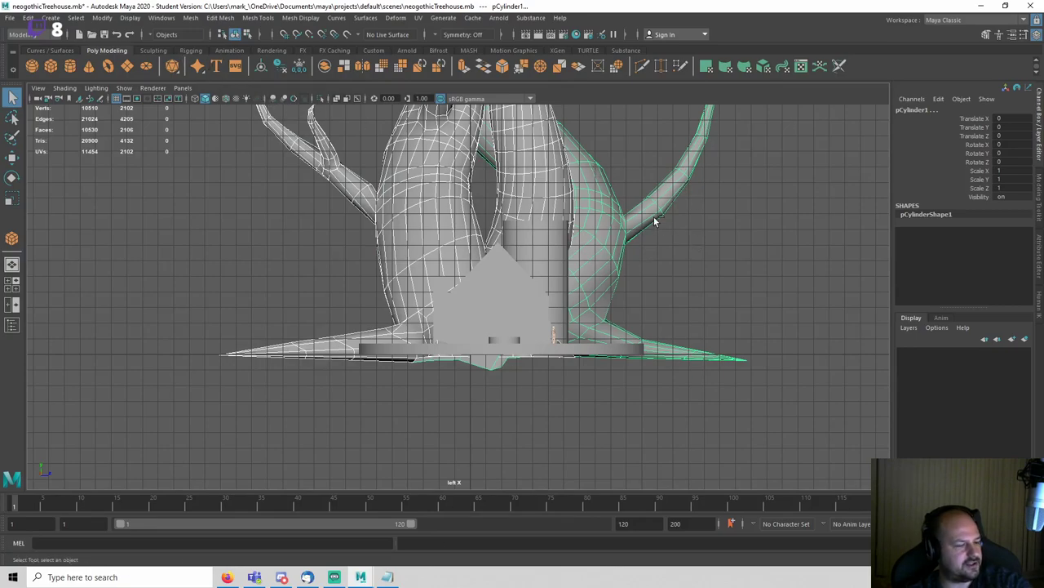
key("ctrl+g")
left_click(923, 110)
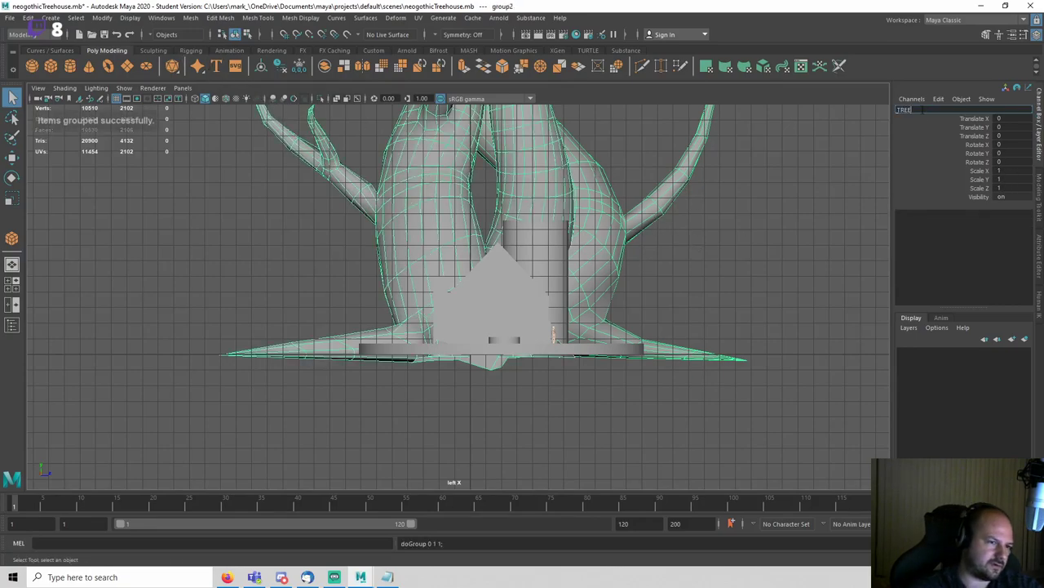
type("TREES")
key("Return")
Step: Hide the TREES group and save the scene
key("ctrl+h")
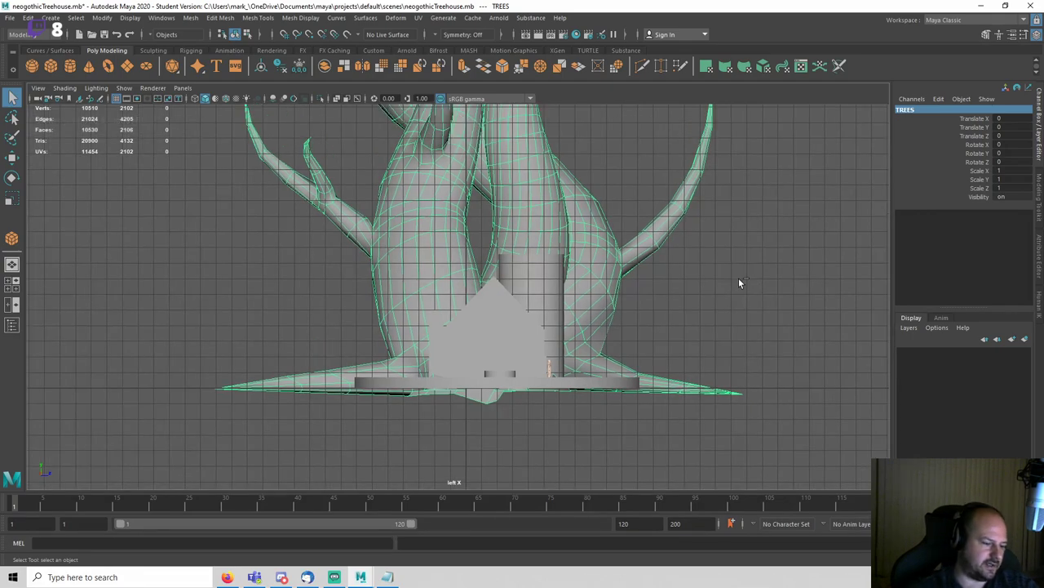
key("ctrl+s")
key("Return")
scroll(755, 296, "up", 3)
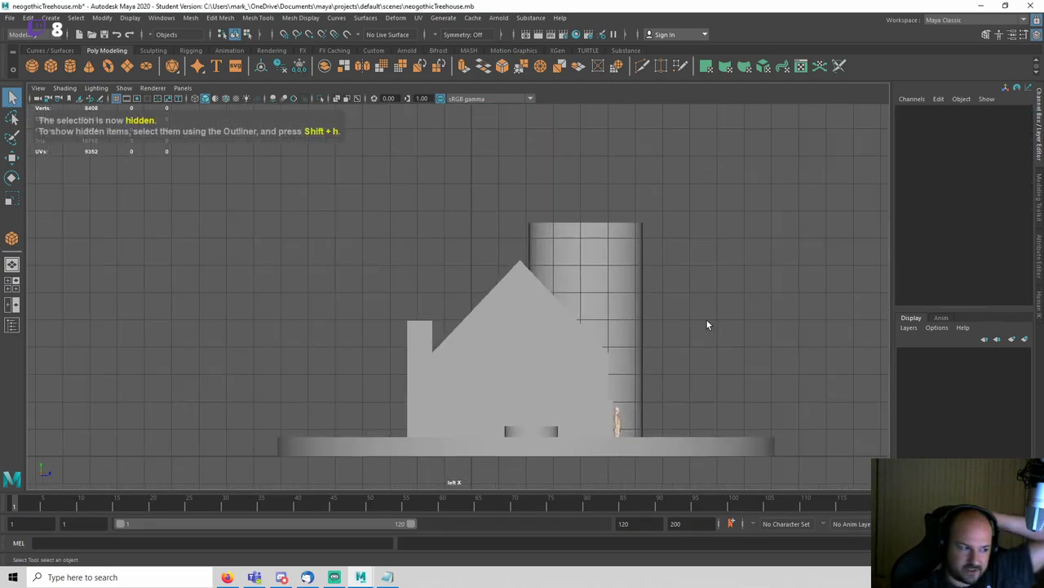
Step: Create a polygon cylinder with a radius of about 0.377 and height of about 0.319 inside the gable in the side view
scroll(729, 322, "up", 1)
scroll(649, 318, "up", 1)
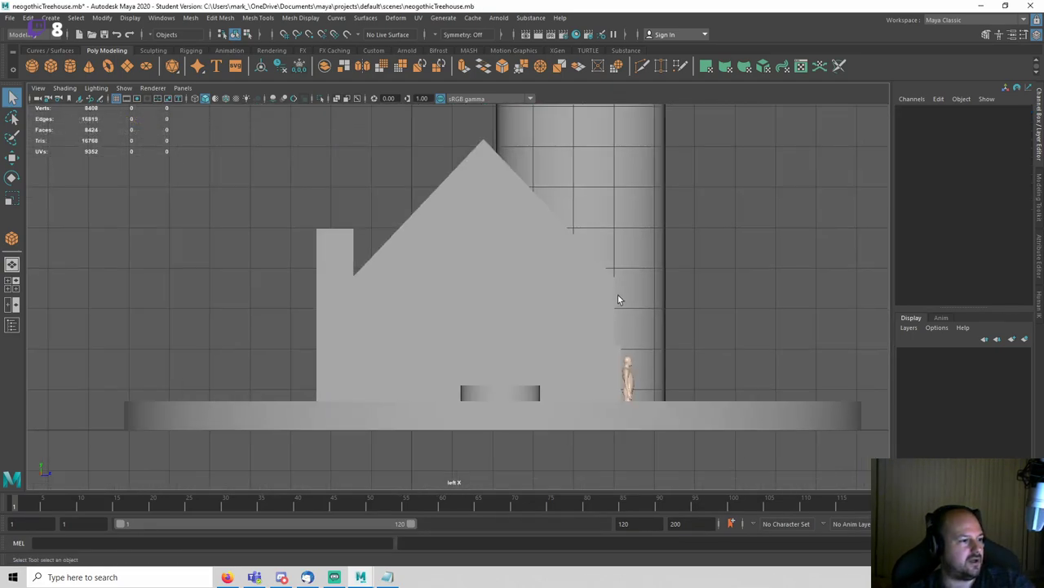
scroll(545, 275, "up", 1)
key("4")
scroll(541, 302, "up", 1)
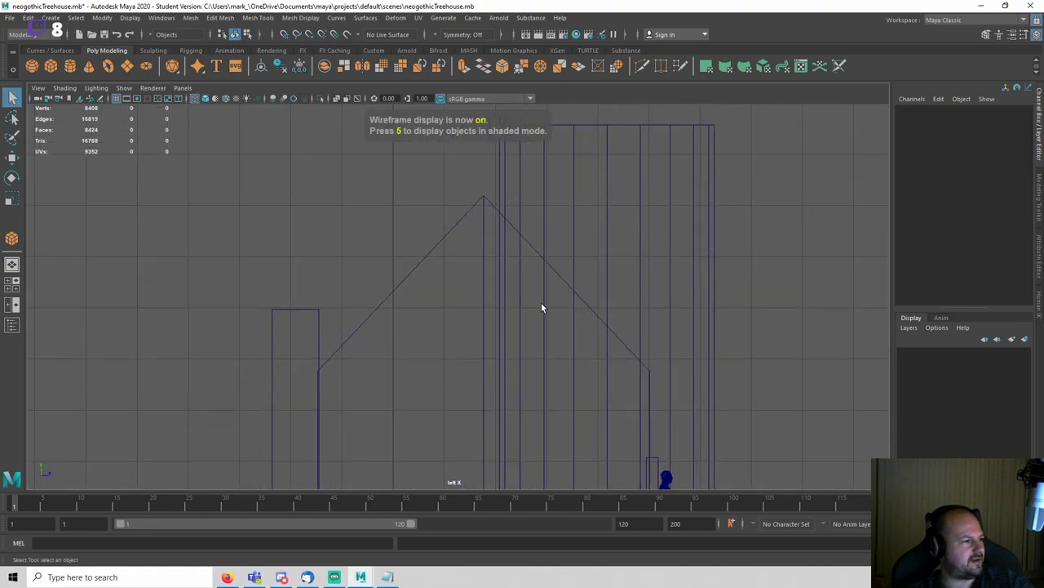
scroll(447, 249, "up", 1)
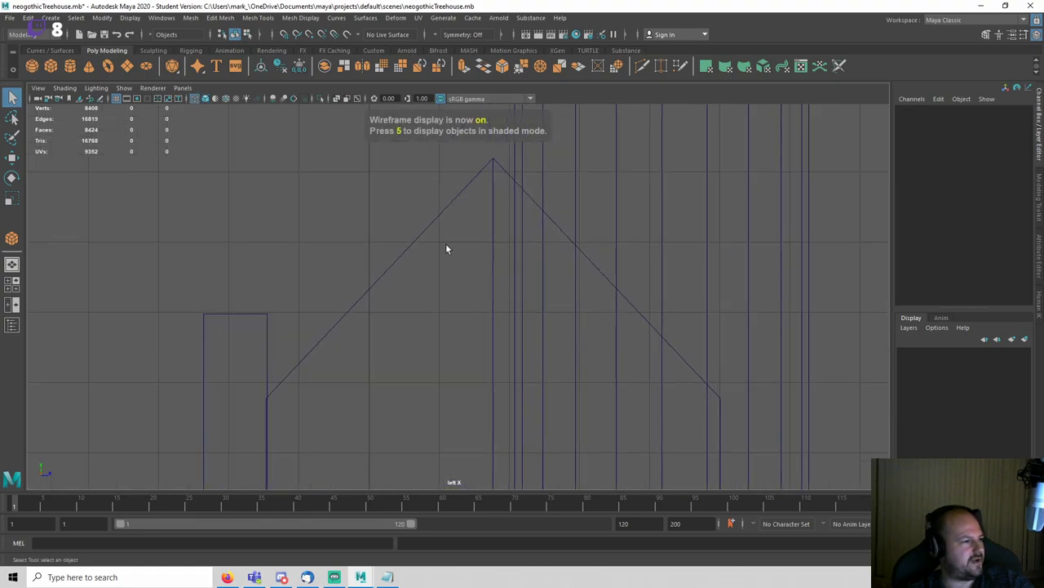
left_click(69, 66)
scroll(555, 264, "up", 2)
scroll(532, 261, "up", 2)
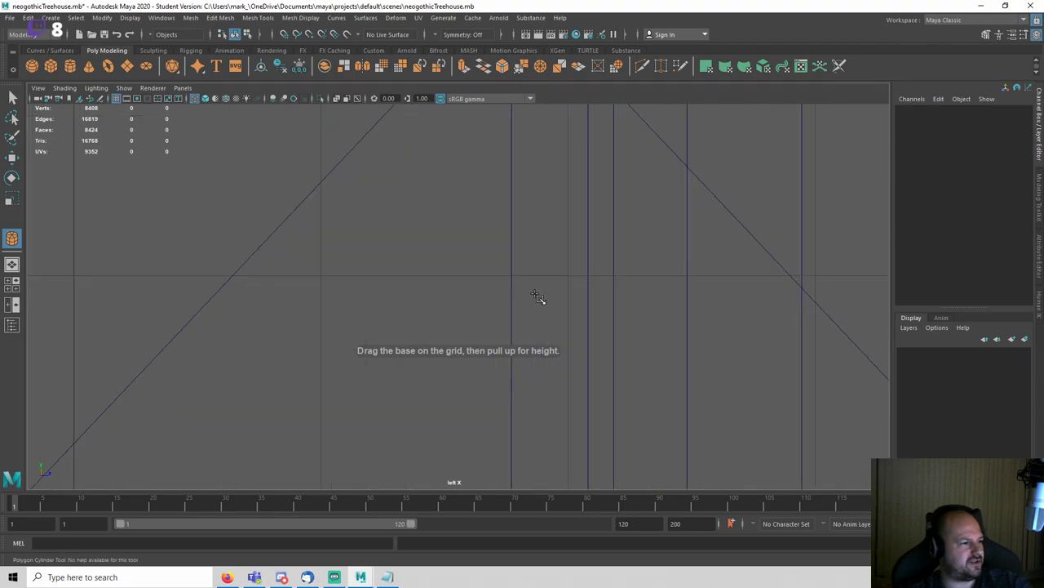
scroll(522, 308, "down", 5)
scroll(513, 299, "up", 4)
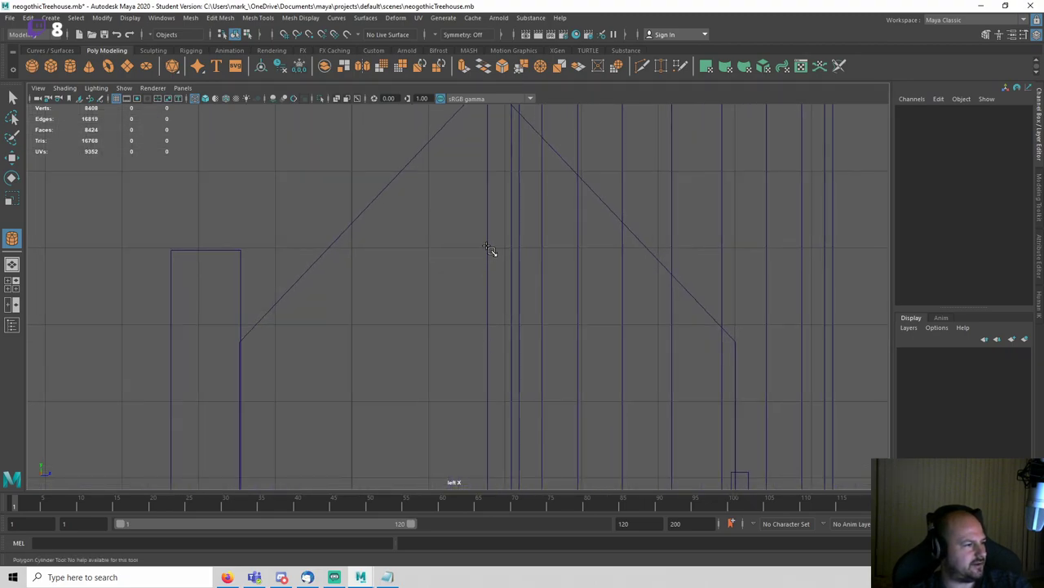
mouse_move(499, 266)
left_mouse_down()
mouse_move(518, 285)
mouse_move(505, 268)
left_mouse_up()
left_click_drag(492, 258, 492, 237)
scroll(499, 260, "up", 4)
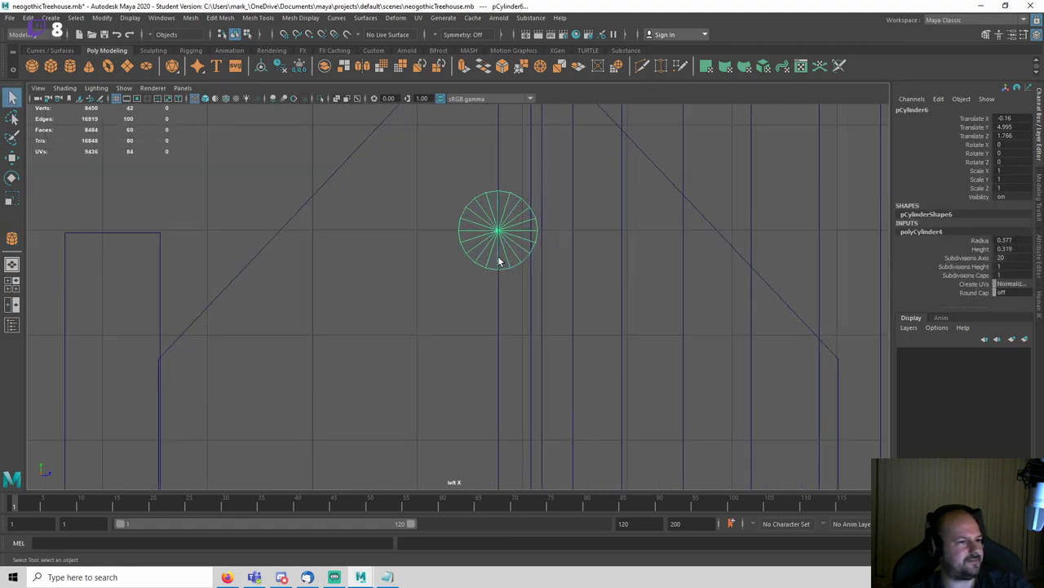
Step: Set the new cylinder's axis subdivisions to 12
middle_click_drag(536, 232, 498, 285, "alt")
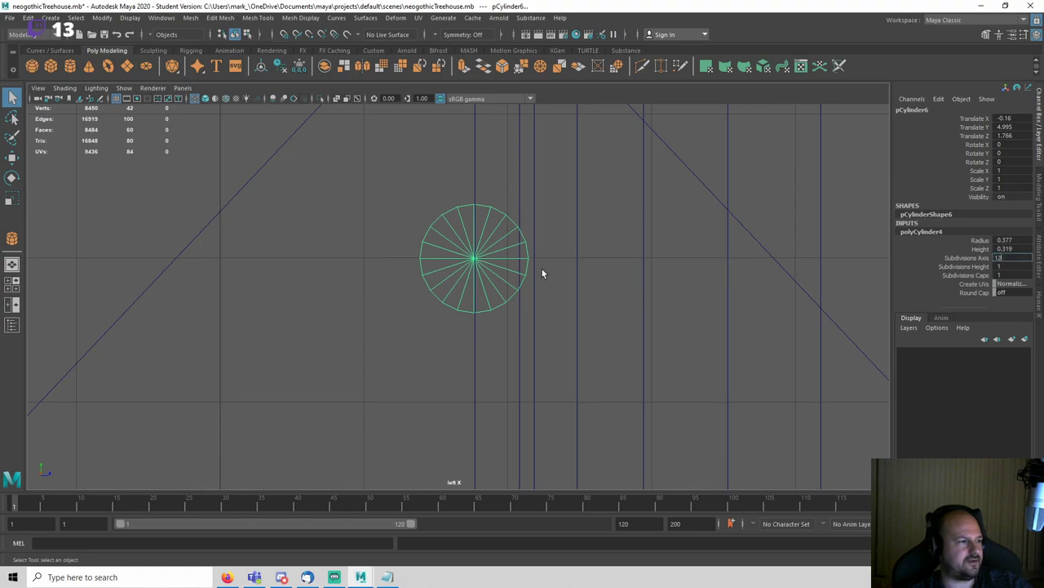
key("Tab")
scroll(406, 249, "up", 5)
Step: Delete the cylinder's cap faces and the lower half of the remaining ring, keeping only the upper arch
right_click(386, 228)
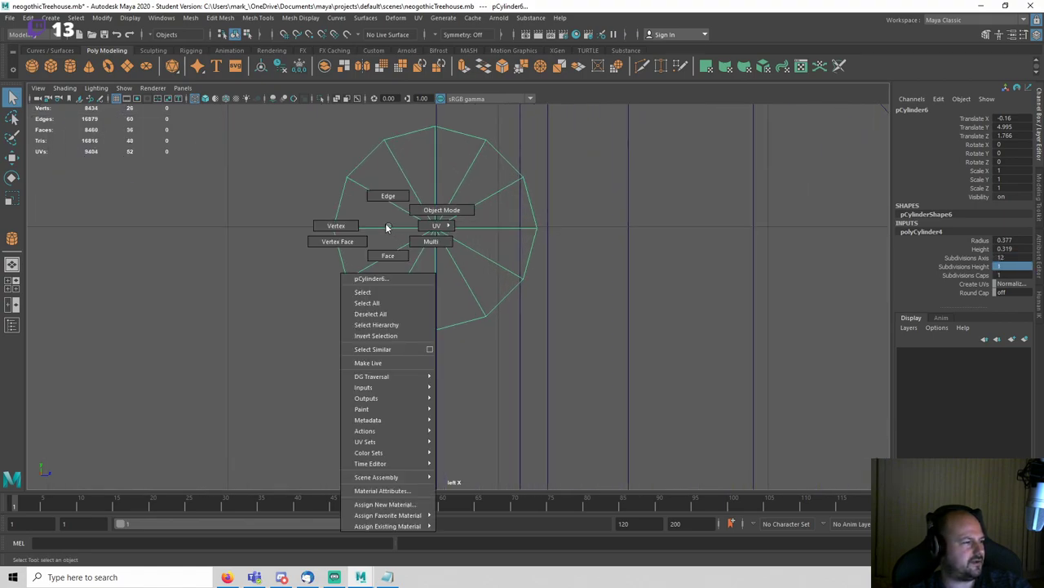
left_click(345, 226)
left_click_drag(366, 223, 450, 242)
right_click(450, 245, "ctrl")
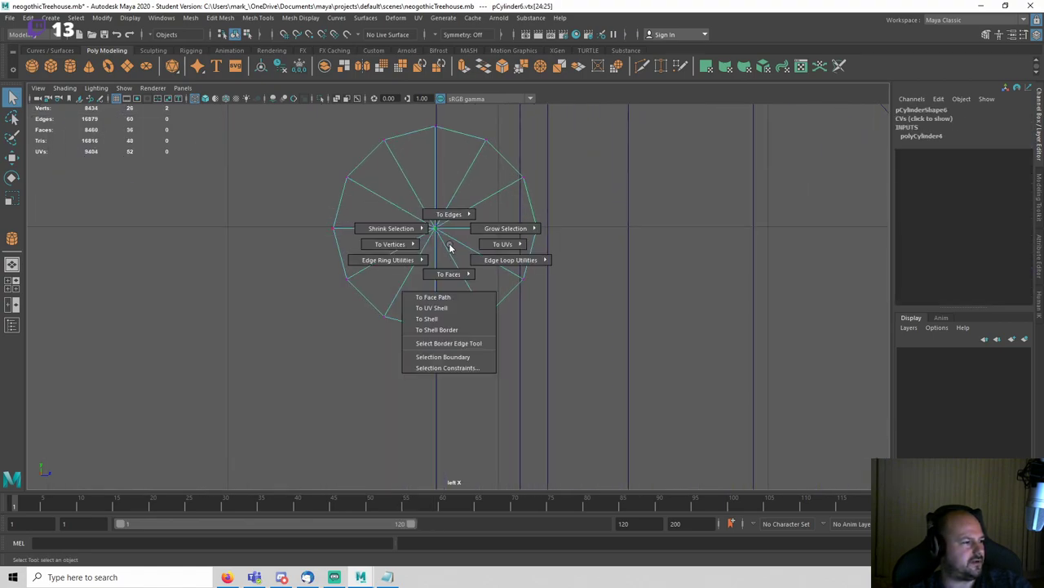
left_click(449, 274)
key("Delete")
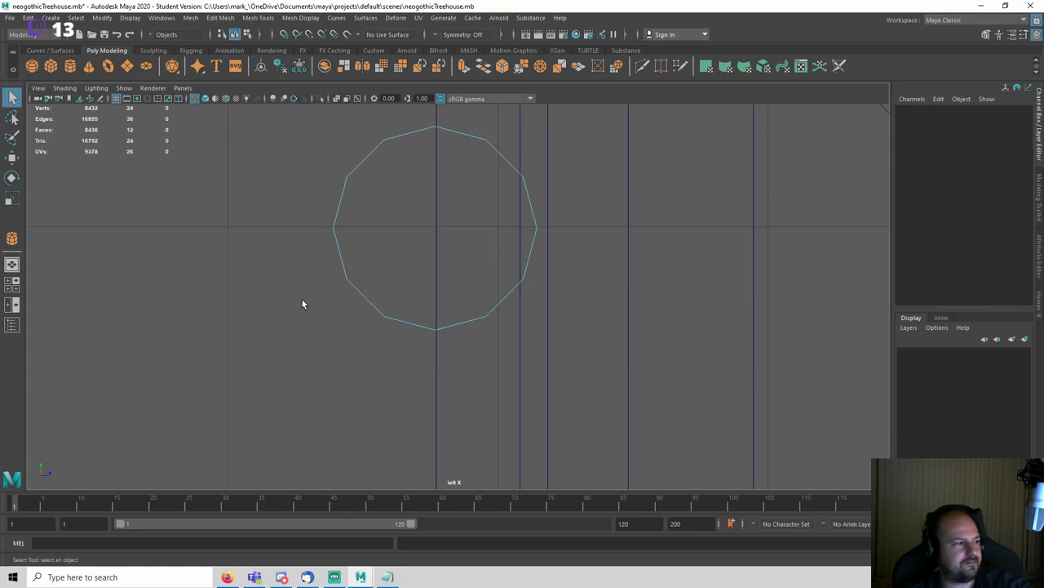
left_click_drag(299, 248, 593, 375)
Step: Extrude the arch's two lower end edges straight down about 0.9 units to form the window's sides
scroll(384, 249, "down", 8)
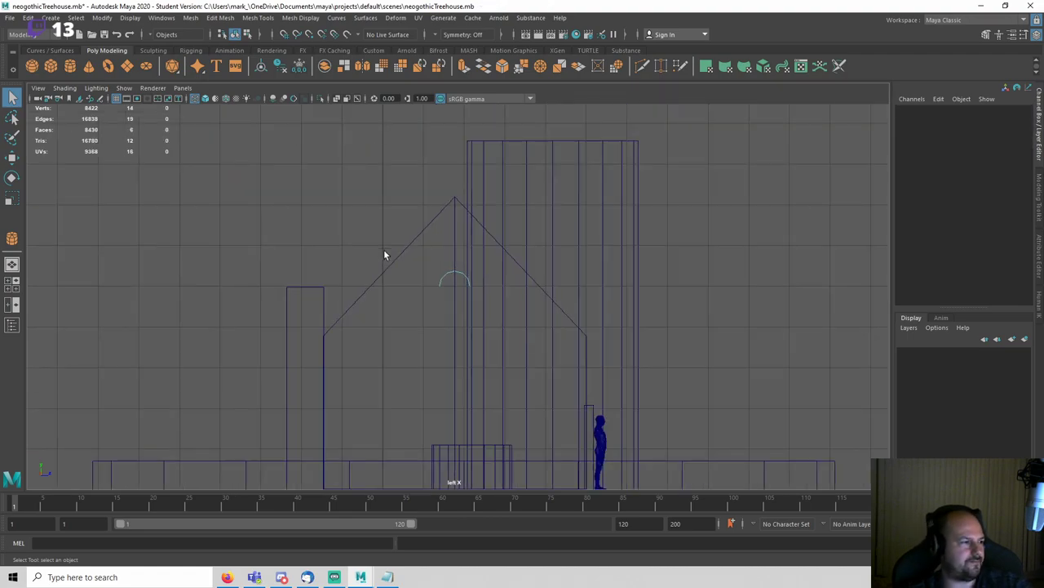
key("space")
left_click_drag(428, 278, 457, 251)
key("f")
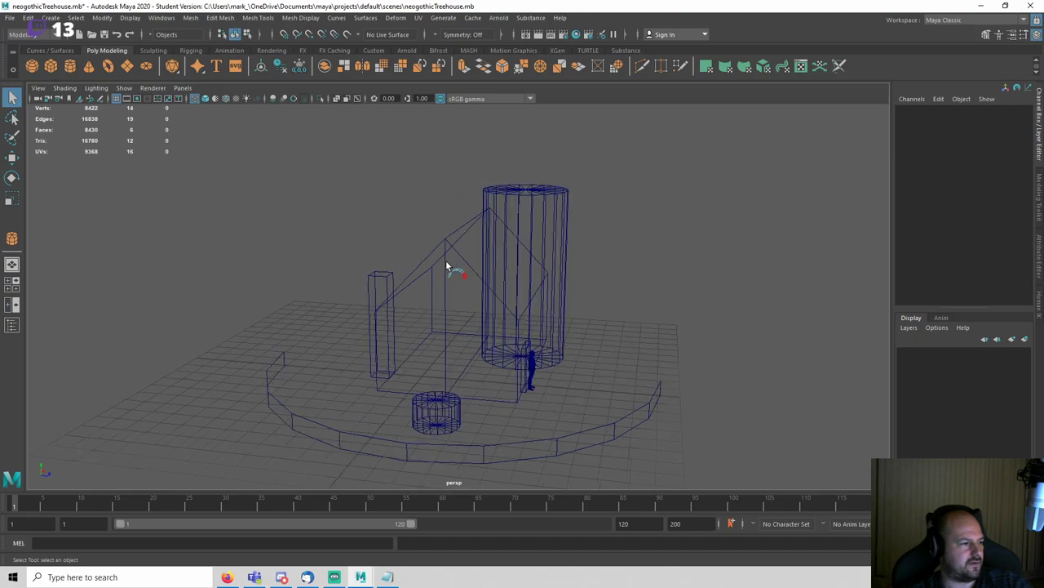
right_click_drag(454, 277, 449, 206)
scroll(456, 276, "up", 5)
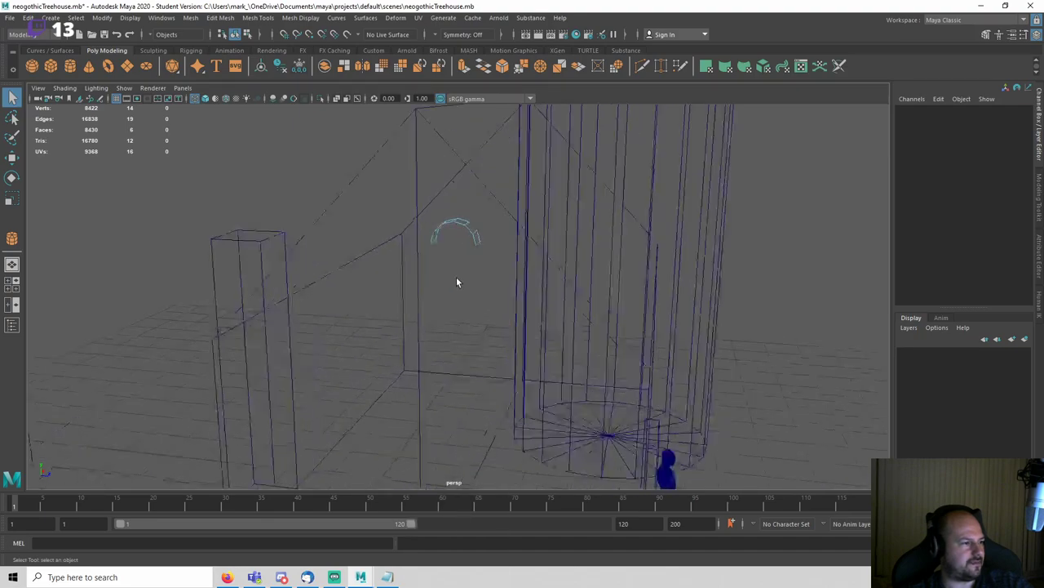
left_click(493, 210)
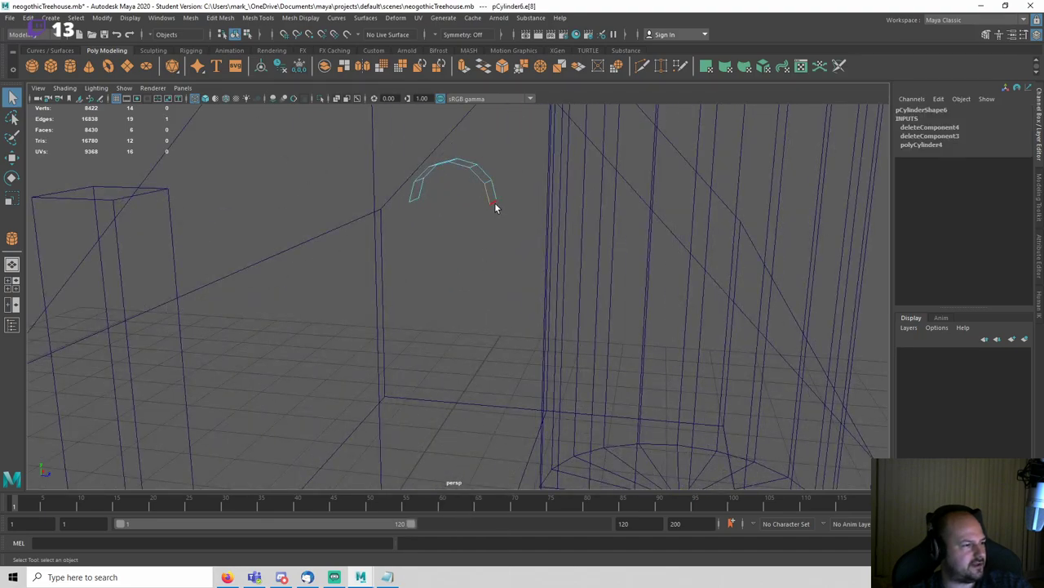
left_click(494, 203)
middle_click_drag(505, 279, 519, 339, "alt")
scroll(457, 294, "up", 3)
left_click(399, 231, "shift")
scroll(457, 257, "down", 4)
key("w")
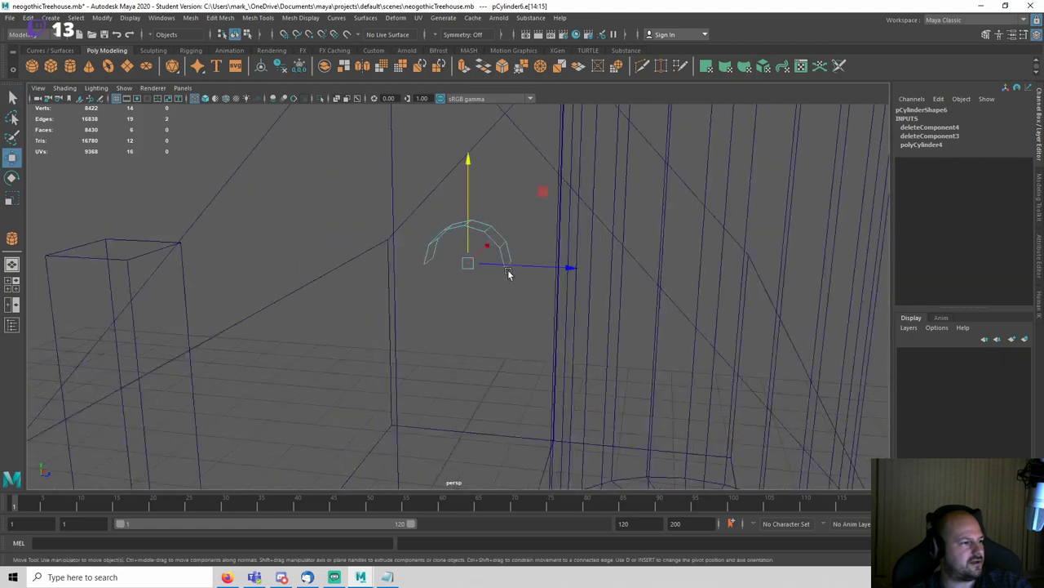
left_click_drag(468, 207, 479, 326, "shift")
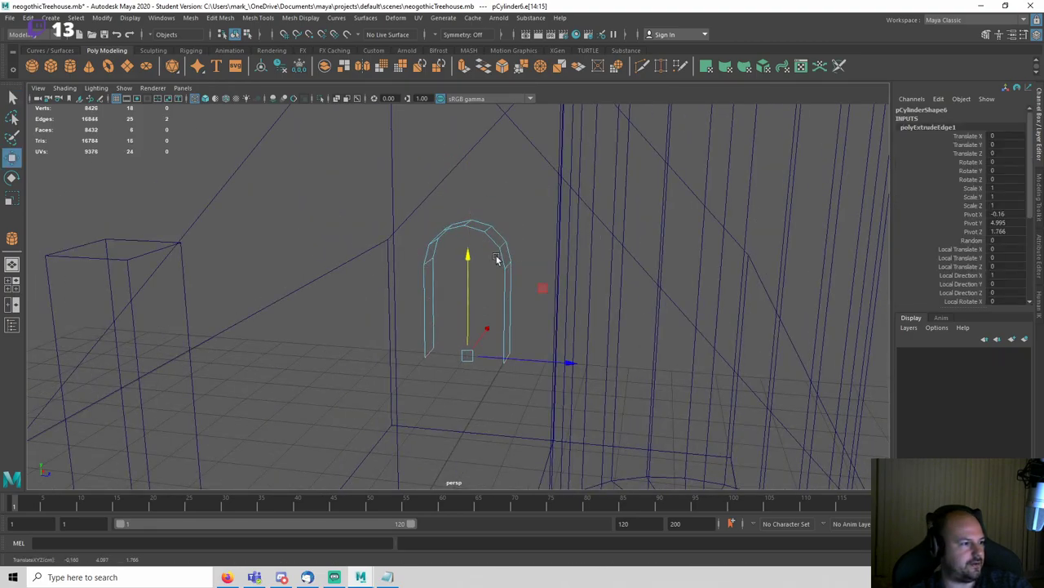
Step: Bridge the two bottom edges of the window sides to close the outline with a sill
left_click_drag(496, 259, 466, 242, "alt")
scroll(467, 242, "up", 3)
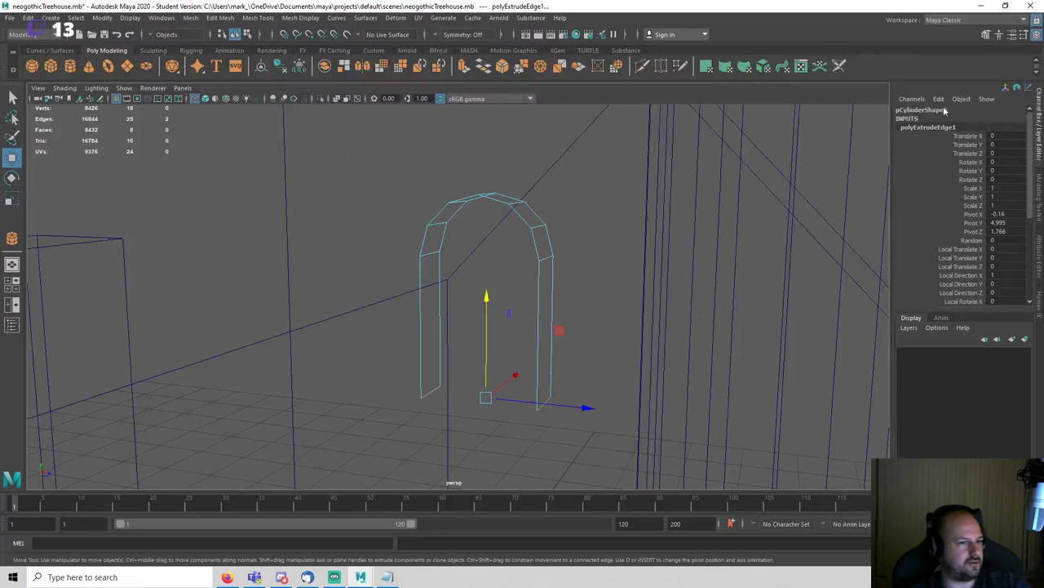
left_click(987, 35)
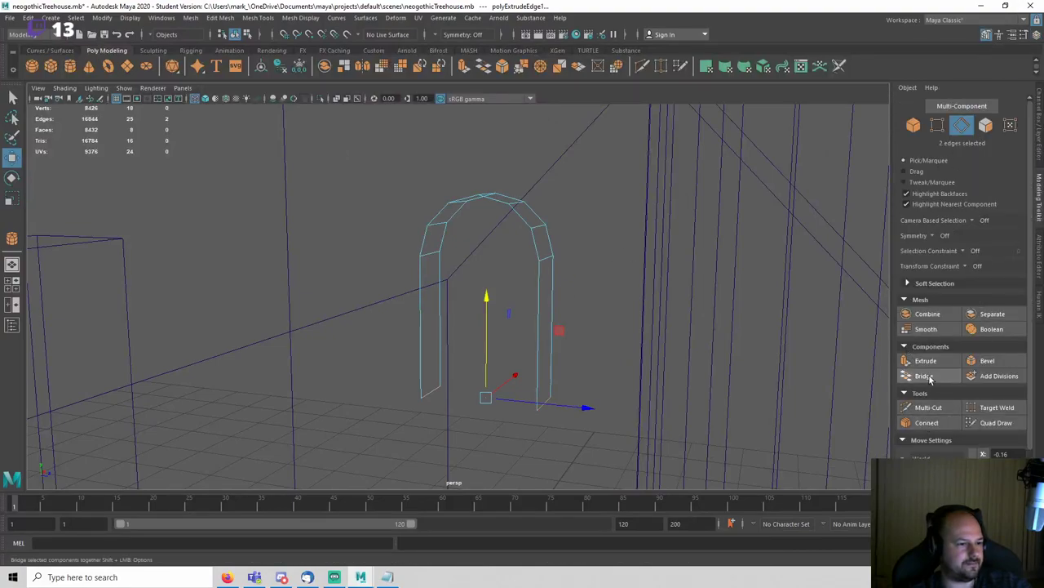
left_click(928, 377)
left_click_drag(587, 304, 569, 287, "alt")
key("q")
Step: Raise the arch's apex vertices and the vertices beside them in the side view to form a pointed gothic arch
middle_click_drag(532, 274, 546, 316, "alt")
key("space")
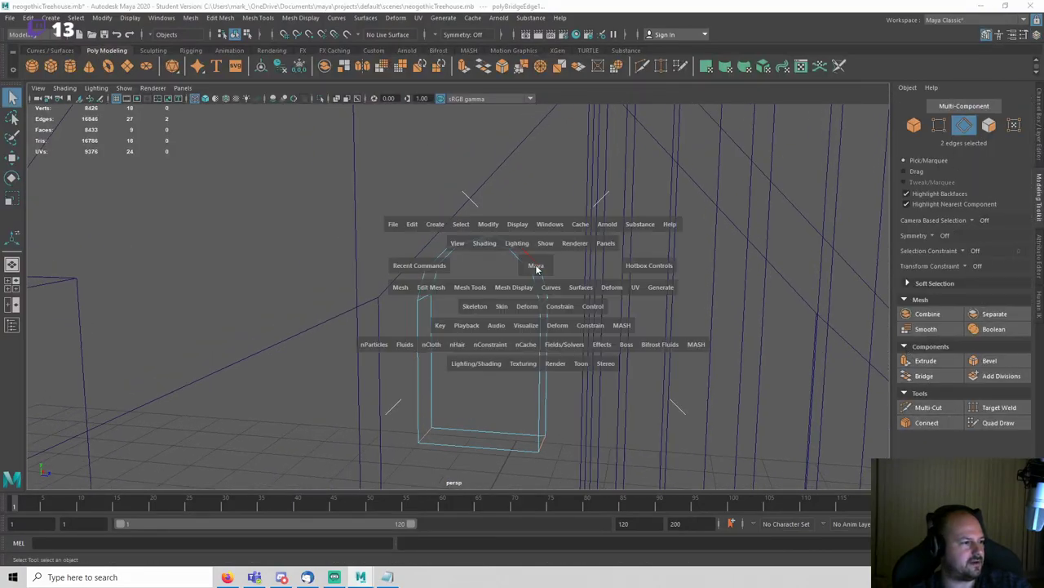
left_click_drag(536, 267, 496, 249)
scroll(500, 261, "up", 8)
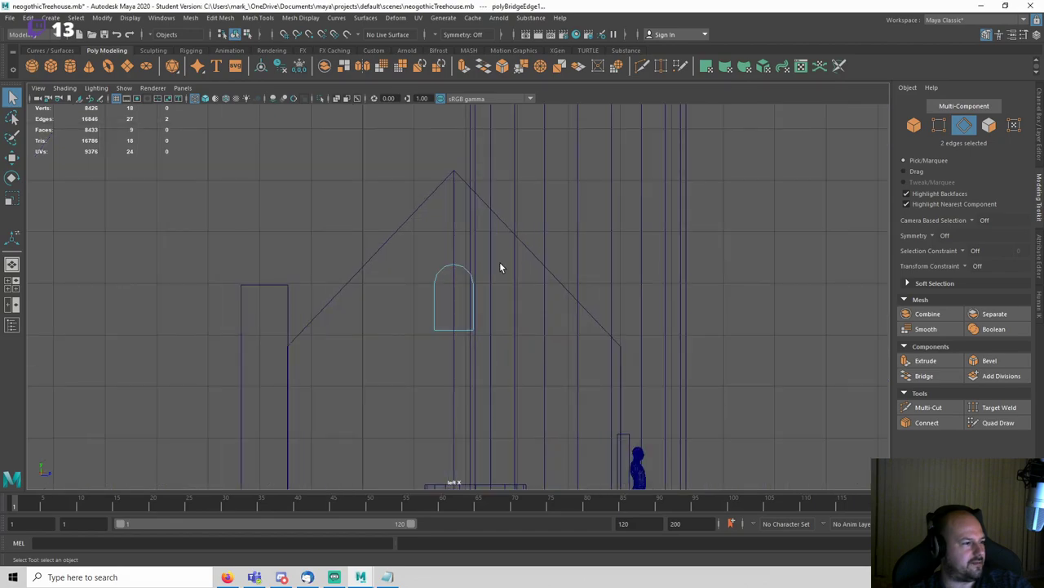
right_click_drag(405, 277, 277, 260)
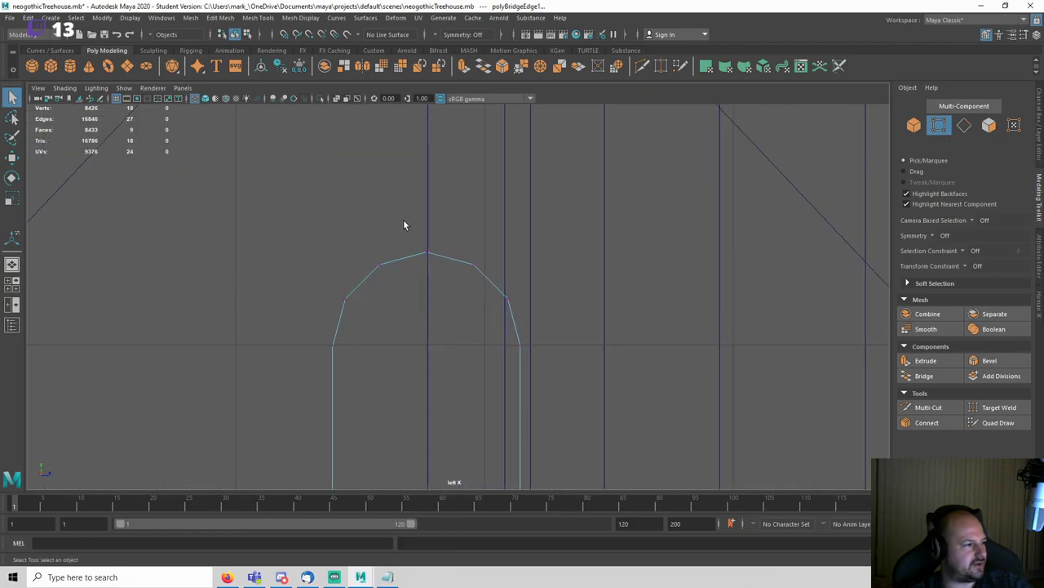
key("w")
left_click_drag(403, 223, 421, 156)
left_click_drag(366, 226, 480, 279)
left_click_drag(427, 237, 426, 210)
scroll(409, 287, "down", 8)
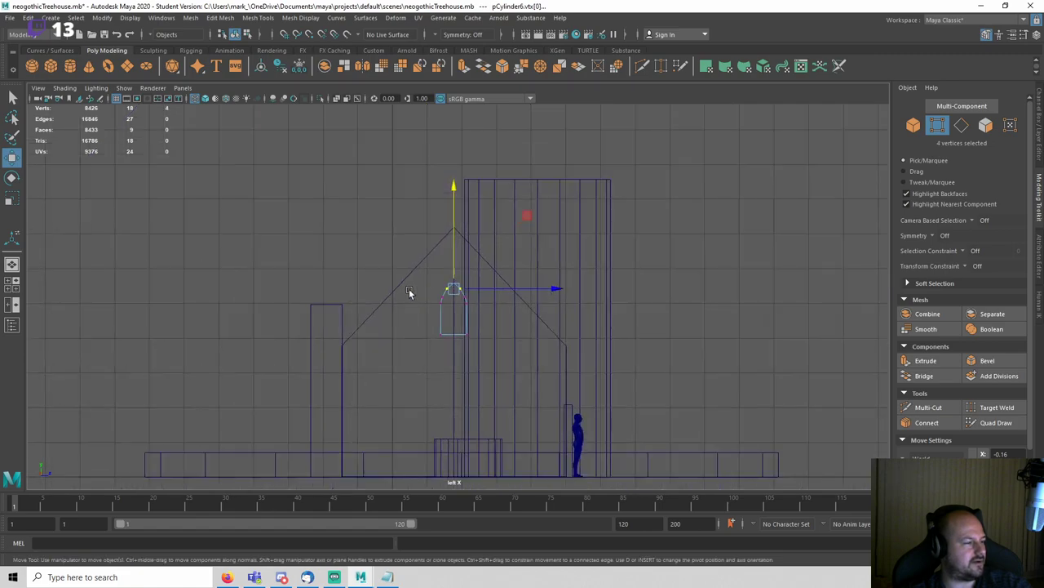
Step: Move the whole window outline along X to about -2.33, onto the outside of the gable wall
key("q")
right_click_drag(411, 284, 459, 273)
key("space")
mouse_move(468, 299)
left_mouse_down()
mouse_move(476, 284)
mouse_move(473, 296)
mouse_move(511, 283)
mouse_move(457, 309)
left_mouse_up()
scroll(466, 312, "down", 9)
key("w")
key("5")
left_click_drag(457, 308, 530, 272, "alt")
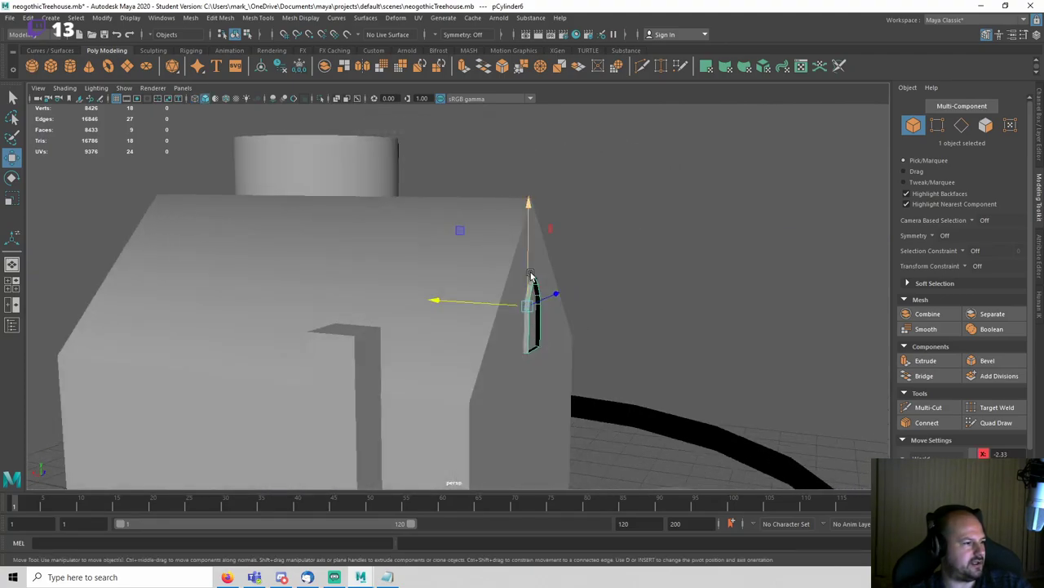
Step: Extrude the window outline's faces with a thickness of 0.1 to make a solid frame
left_click_drag(617, 312, 582, 324, "alt")
scroll(585, 324, "up", 4)
key("ctrl+e")
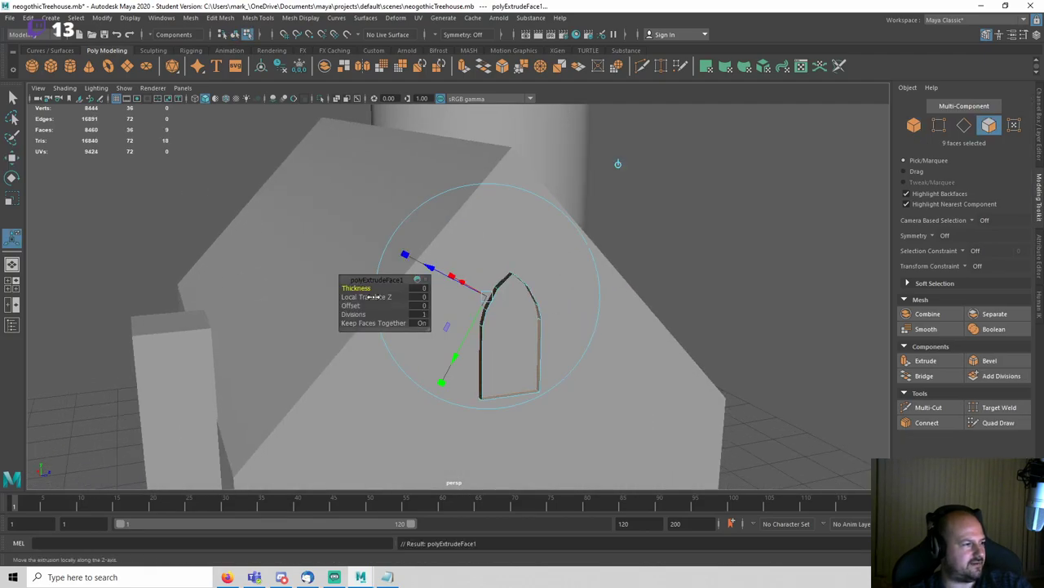
left_click_drag(362, 297, 357, 288)
key("ctrl+z")
left_click(420, 290)
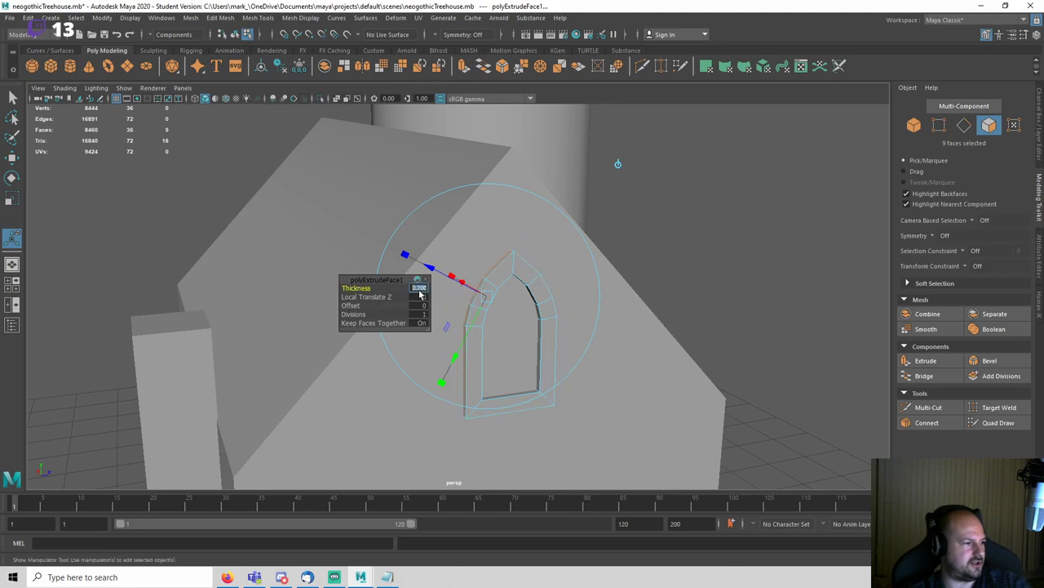
type(".1")
key("Return")
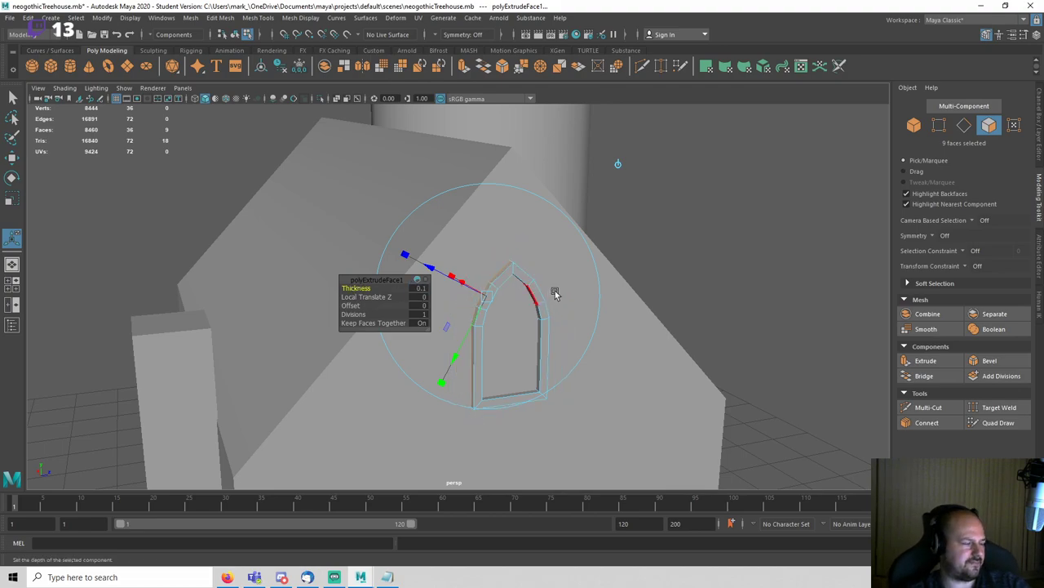
Step: Return the window frame to object mode and save the scene, accepting the student version notice
left_click_drag(554, 294, 465, 274, "alt")
key("q")
right_click_drag(813, 277, 880, 229)
left_click_drag(718, 255, 799, 272, "alt")
key("ctrl+s")
key("Return")
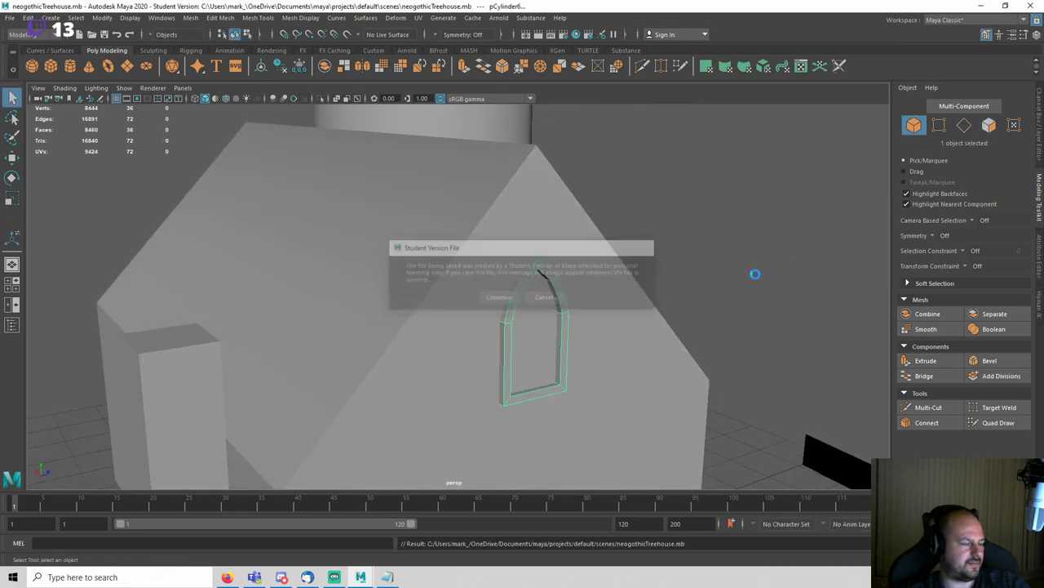
Step: Select the arched window frame and move it higher on the gable wall, closer to the roof peak
scroll(718, 290, "down", 5)
left_click(635, 318)
left_click_drag(534, 317, 511, 310, "alt")
left_click(537, 317)
key("w")
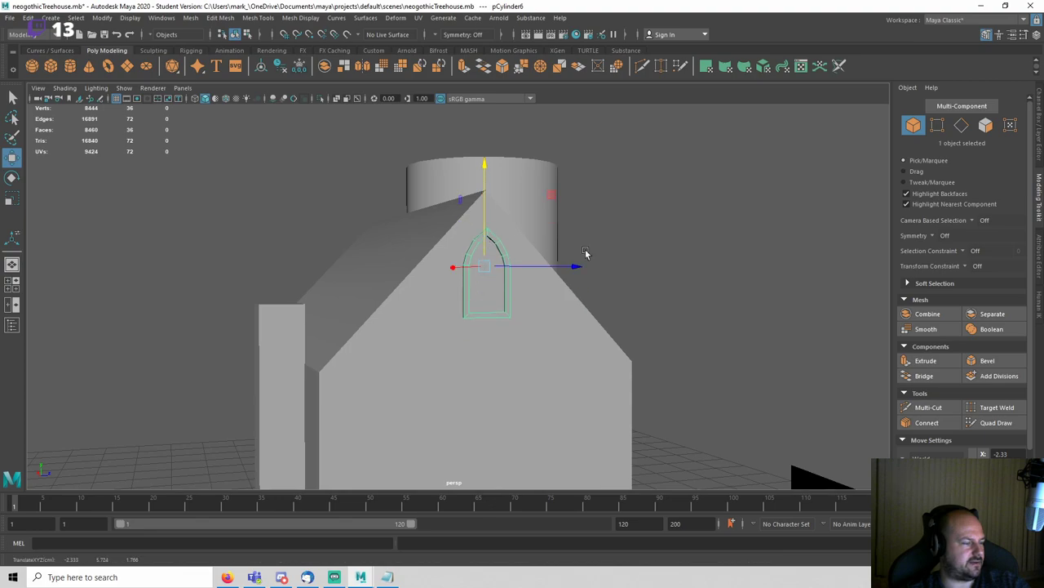
Step: Check how far the window frame protrudes from the gable, deselect it and save the scene, accepting the student version notice
left_click(585, 248)
left_click_drag(585, 249, 604, 359, "alt")
scroll(602, 358, "up", 5)
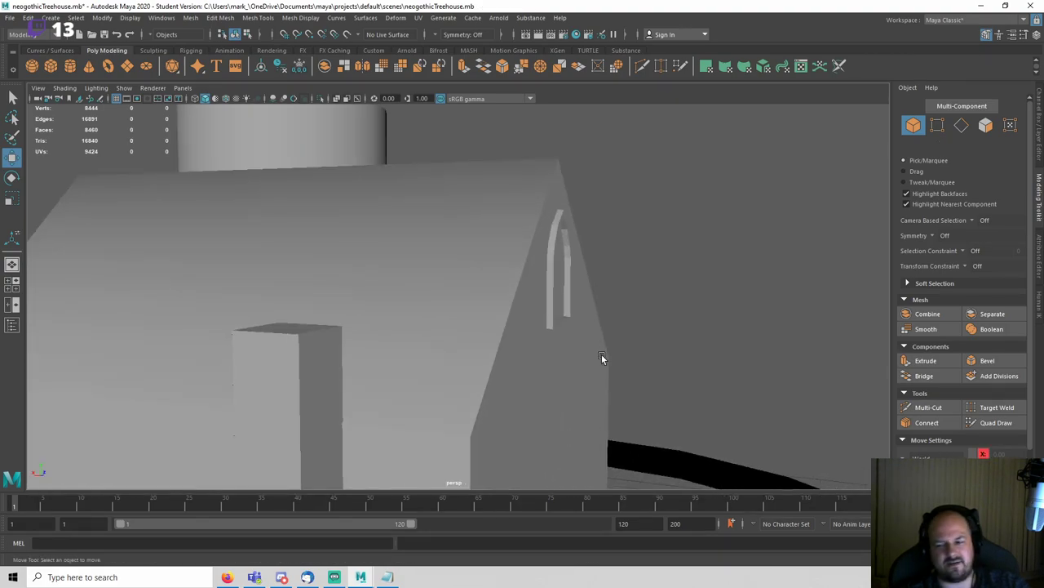
left_click(550, 307)
scroll(619, 307, "down", 5)
left_click(619, 307)
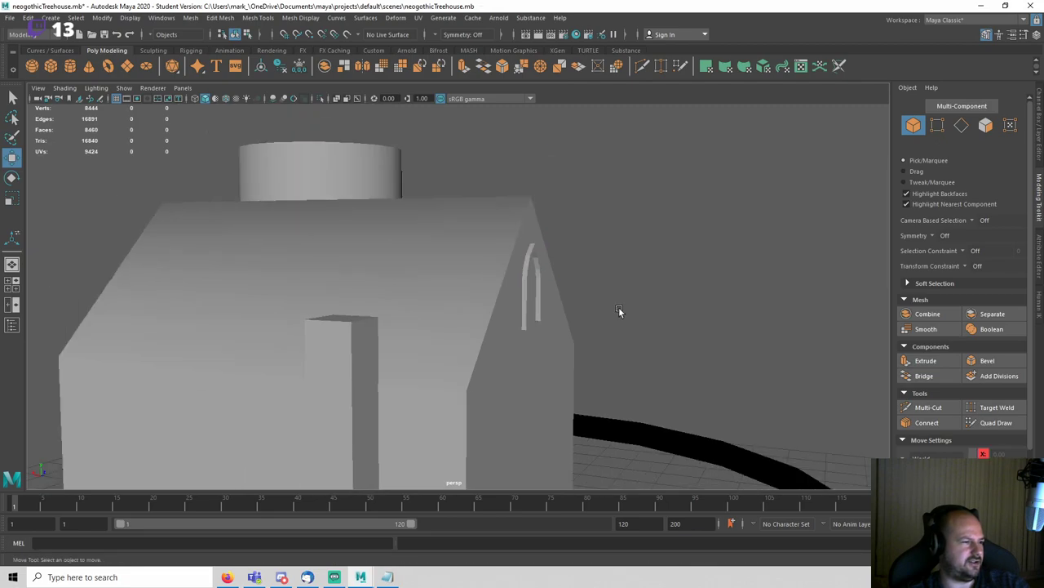
left_click_drag(618, 307, 531, 329, "alt")
key("ctrl+s")
left_click(532, 309)
Step: Select the window frame in the side view, enable ambient occlusion and anti-aliasing for the viewport, and return to wireframe display
key("space")
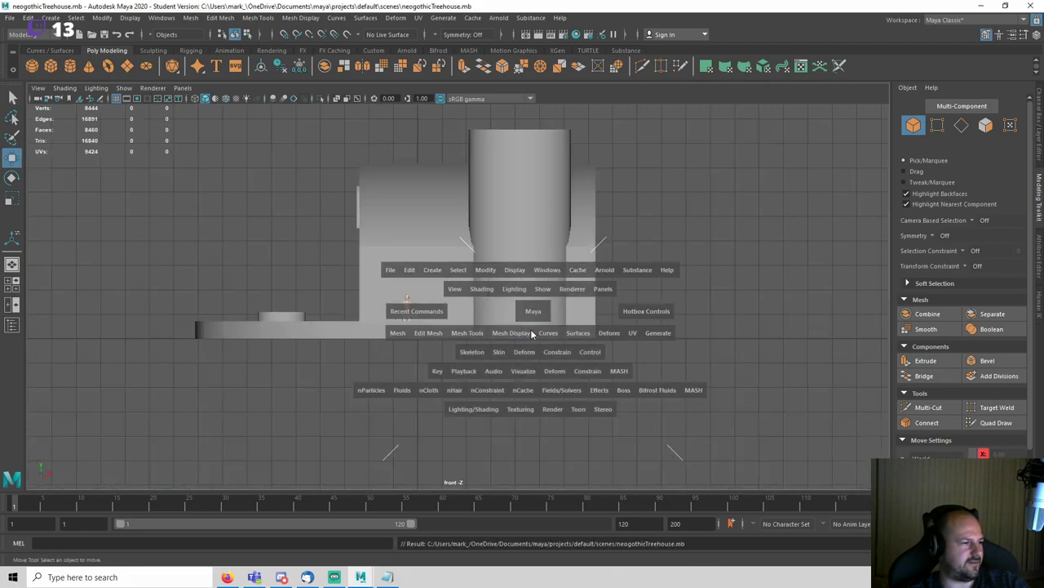
key("space")
left_click_drag(493, 275, 451, 267)
key("4")
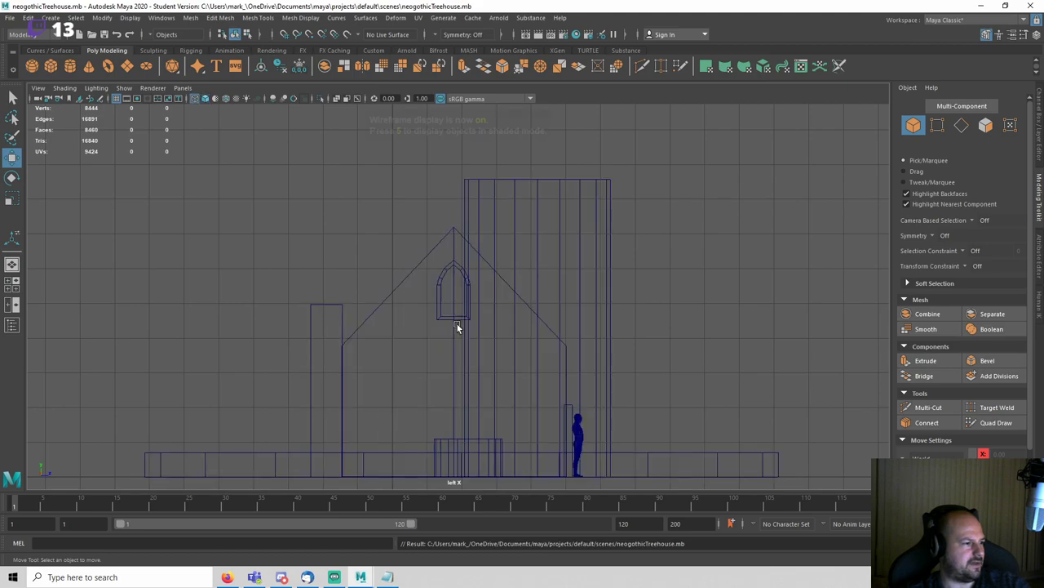
left_click(441, 316)
key("5")
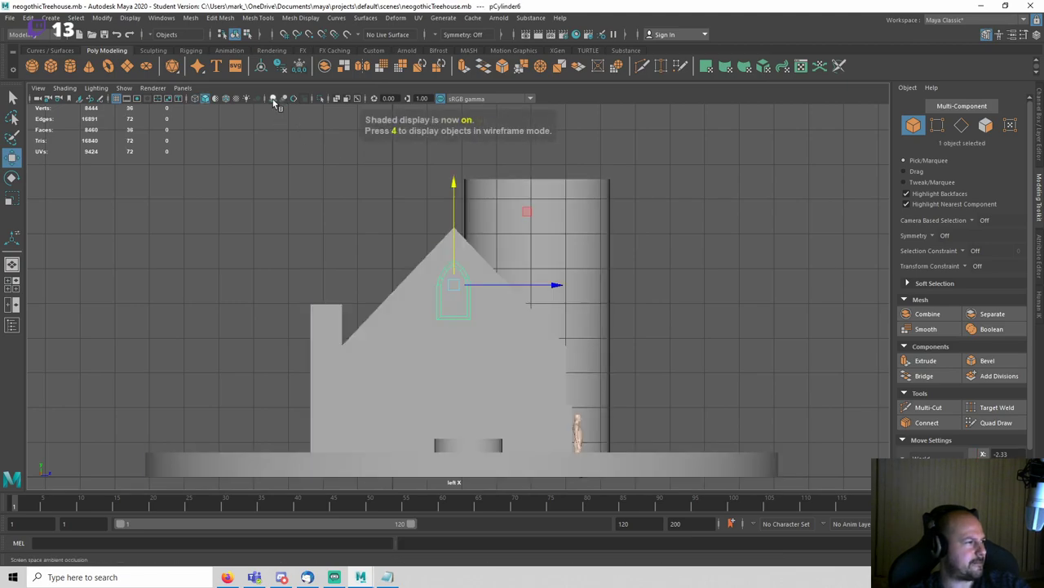
left_click(294, 100)
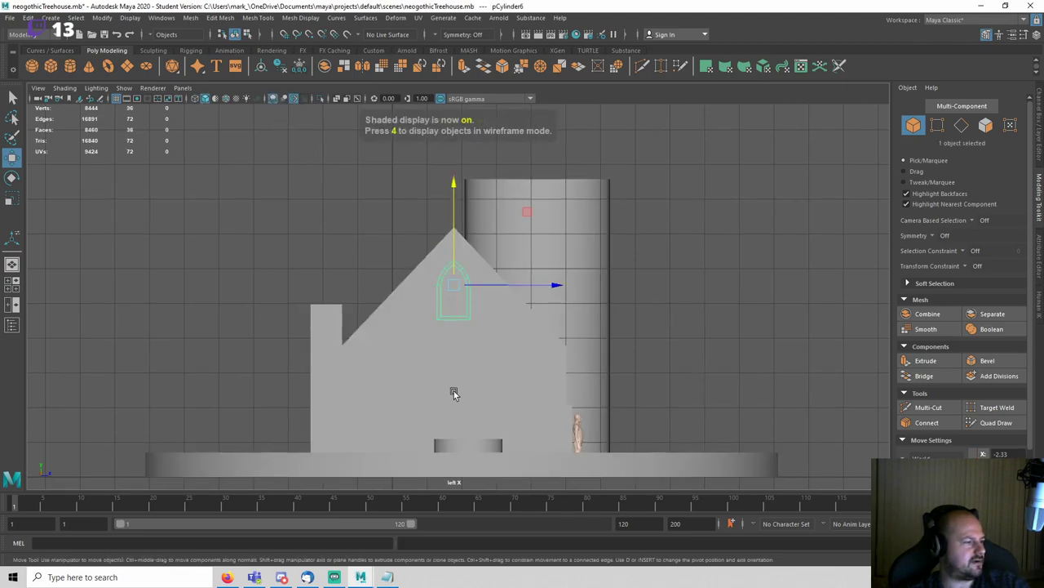
middle_click_drag(454, 391, 505, 328, "alt")
right_click_drag(505, 328, 635, 323, "alt")
key("4")
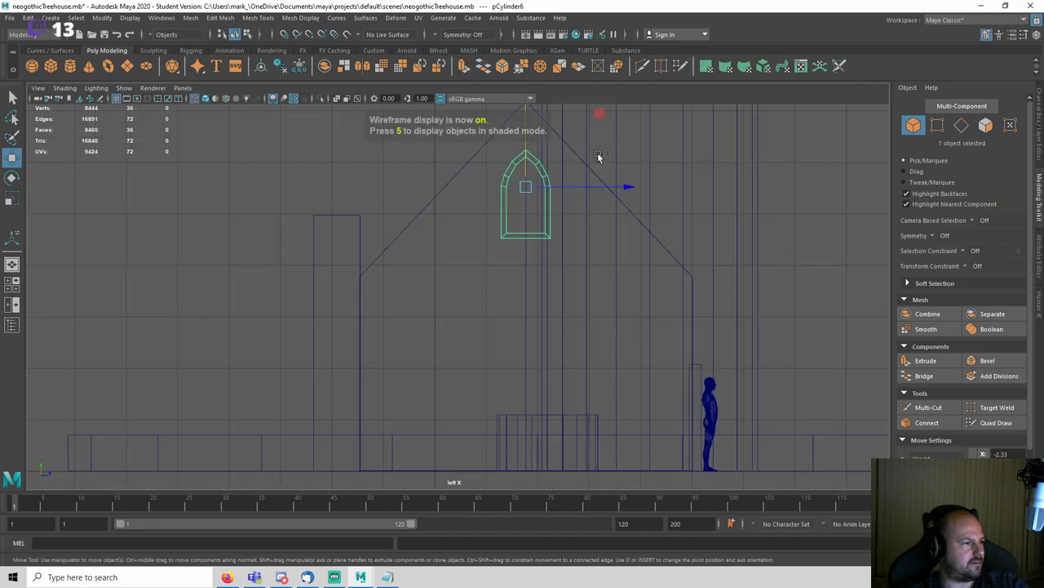
Step: Duplicate the arched window frame, place the copy low at one end of the gable wall, and scale it uniformly to 0.82
mouse_move(599, 115)
left_mouse_down("shift")
mouse_move(515, 226)
mouse_move(492, 231)
left_mouse_up("shift")
key("r")
left_click_drag(422, 305, 412, 315)
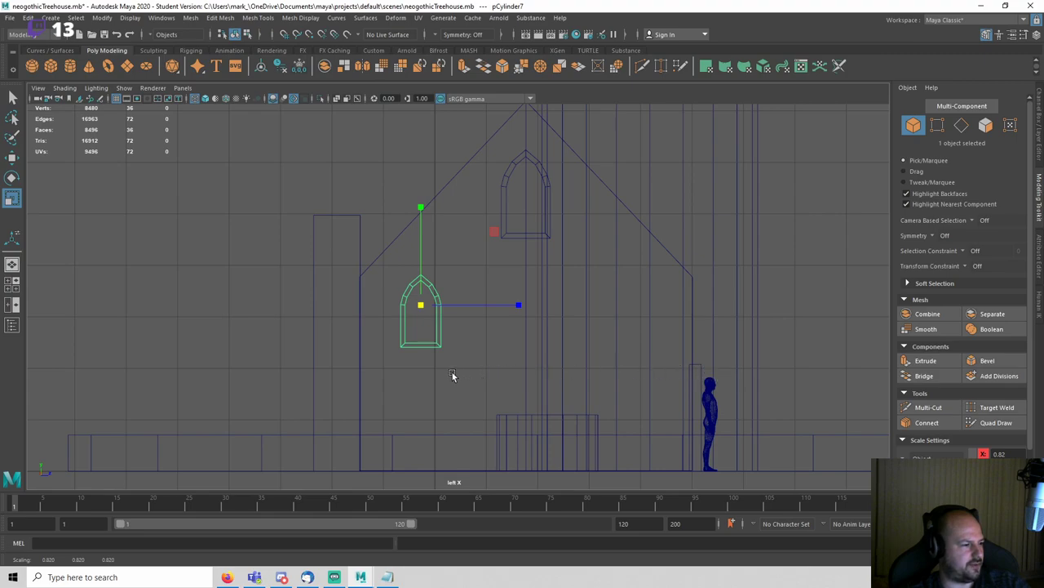
key("w")
left_click_drag(419, 275, 418, 275)
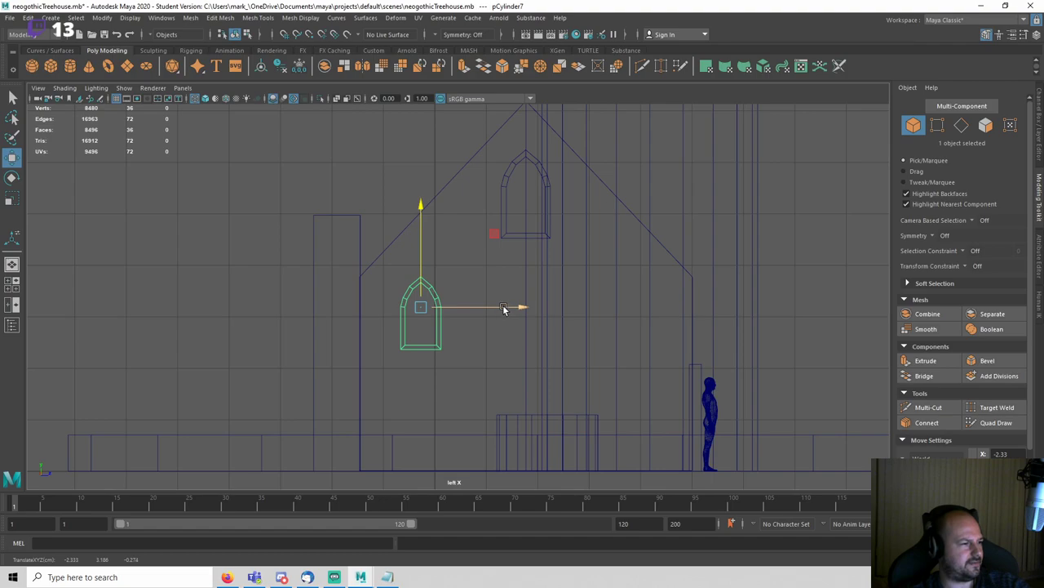
Step: Duplicate the smaller window frame twice to form an even row of three across the gable, and save the scene in shaded perspective
key("ctrl+d")
left_click_drag(499, 311, 710, 307)
key("ctrl+d")
key("space")
left_click_drag(592, 302, 569, 272)
key("5")
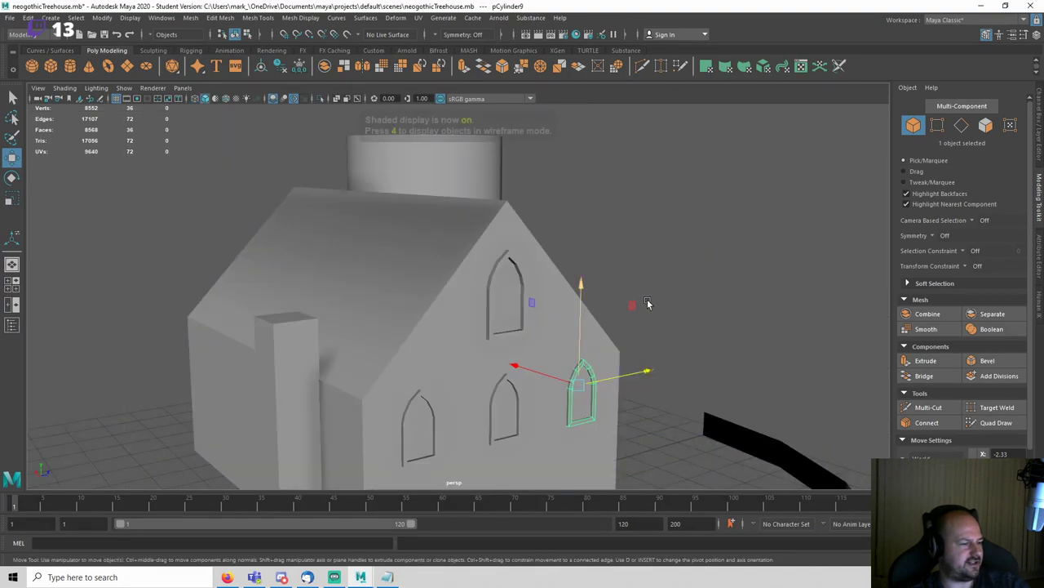
left_click(650, 305)
scroll(657, 322, "down", 3)
left_click_drag(662, 333, 495, 363, "alt")
scroll(493, 285, "down", 5)
key("ctrl+s")
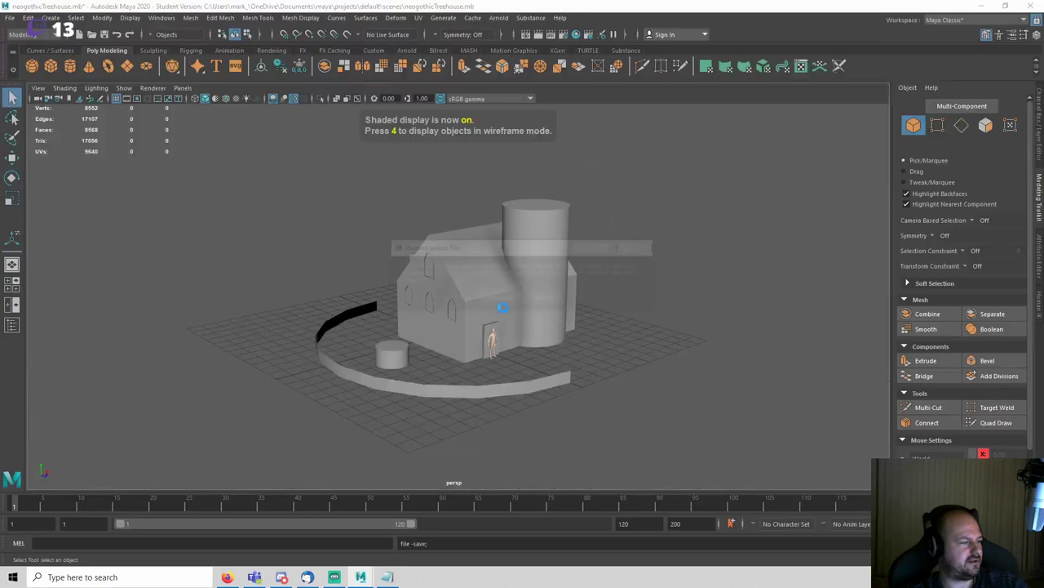
Step: Delete the large window frame near the gable peak and save the scene, accepting the student version notice
scroll(437, 332, "up", 4)
left_click_drag(436, 339, 398, 300, "alt")
scroll(512, 346, "up", 4)
scroll(474, 350, "down", 5)
left_click(410, 264)
key("Delete")
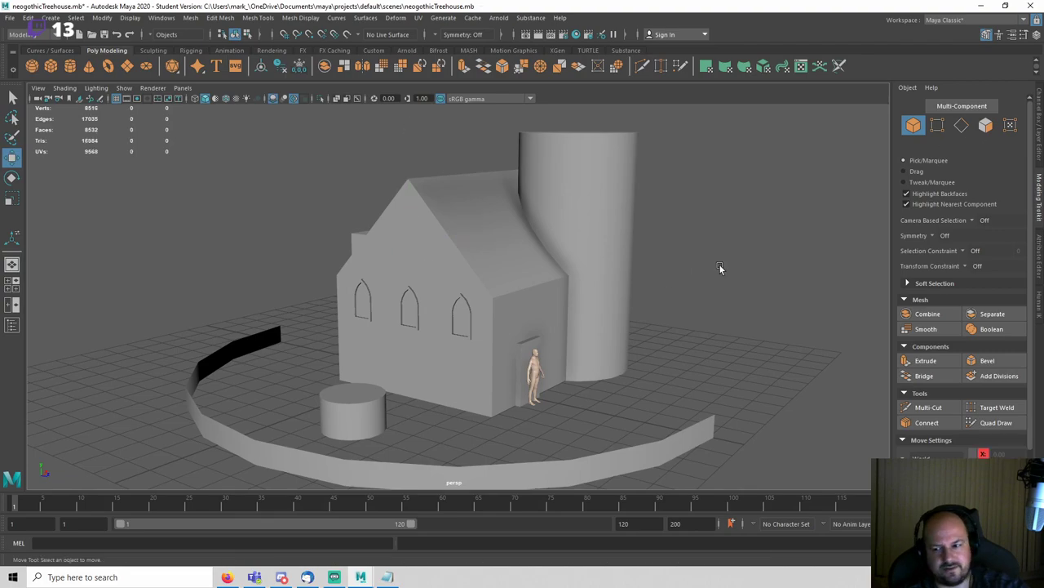
key("ctrl+s")
key("Return")
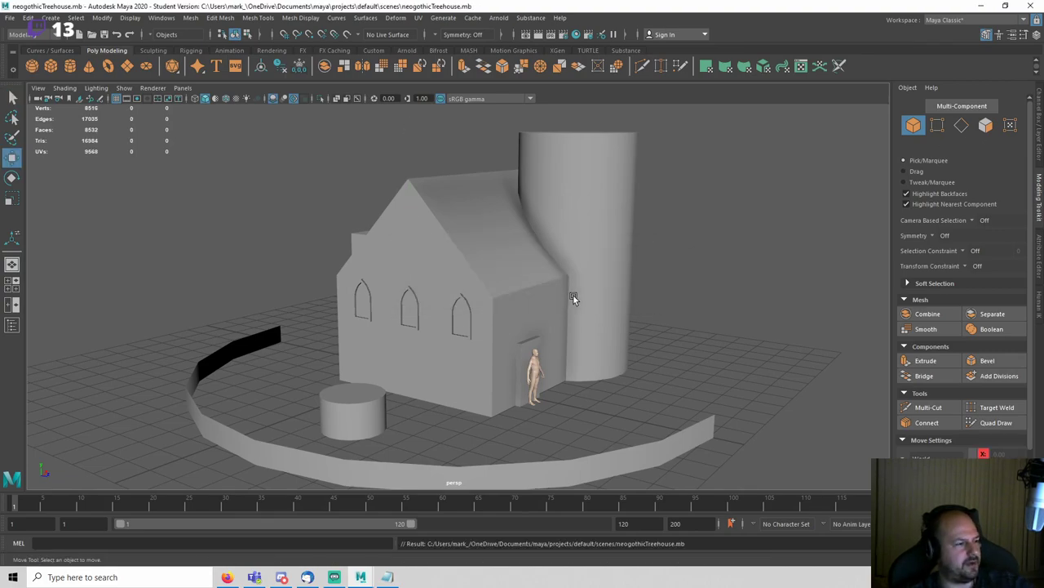
Step: Connect the vertical edges of the house walls to insert a horizontal edge loop around the building
left_click_drag(488, 323, 574, 341, "alt")
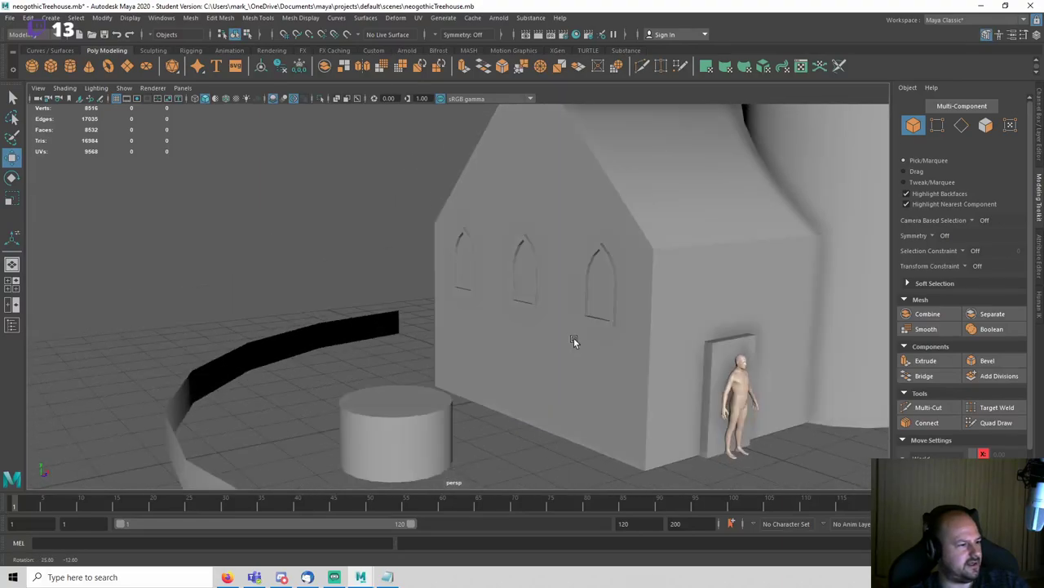
left_click_drag(465, 342, 553, 322, "alt")
left_click(554, 317)
key("f")
scroll(576, 334, "down", 4)
left_click(683, 226)
scroll(541, 320, "up", 4)
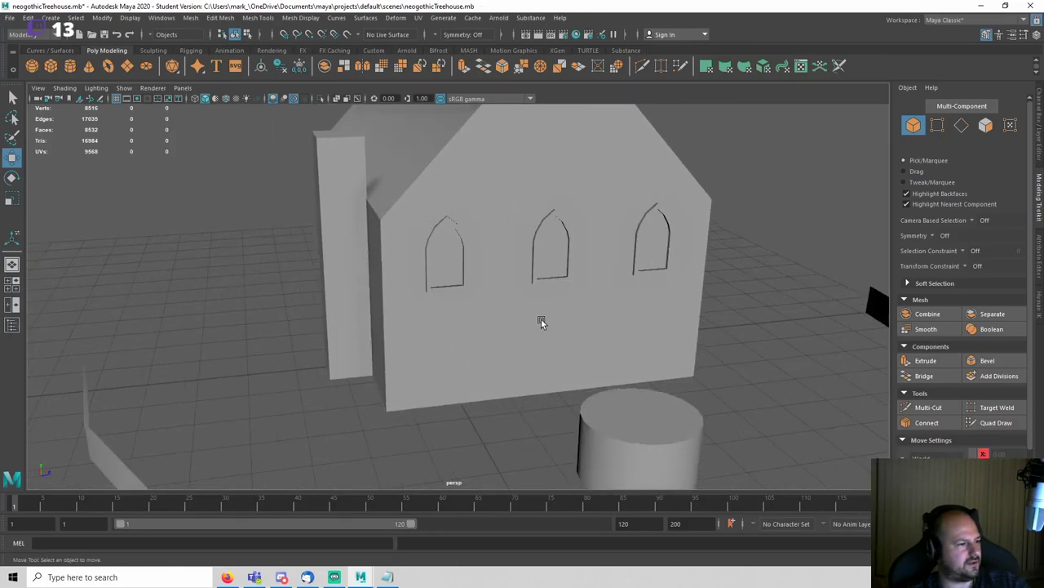
left_click(541, 319)
right_click_drag(542, 320, 550, 200)
left_click(550, 321)
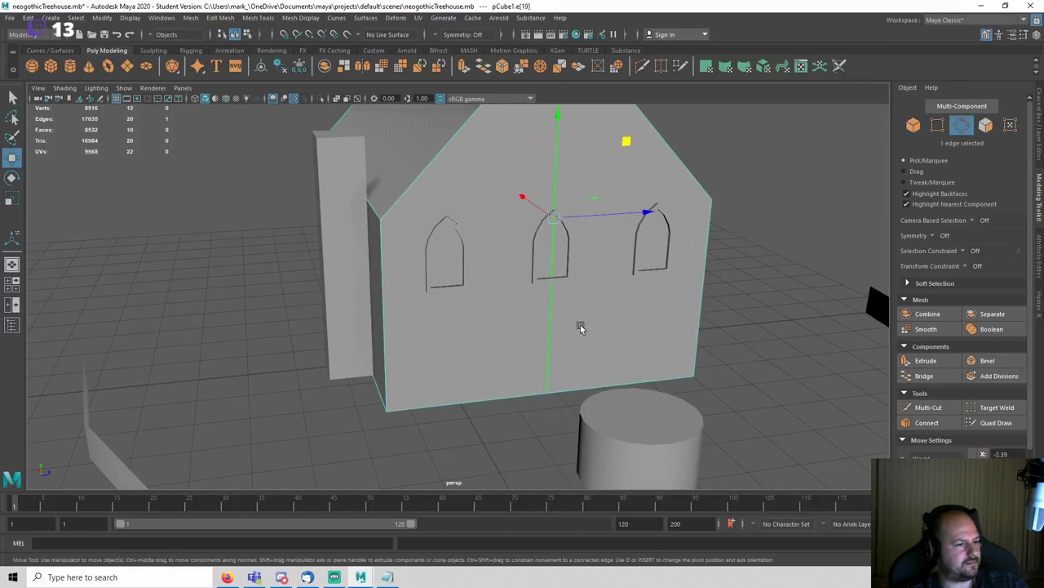
left_click(902, 421)
right_click_drag(775, 341, 694, 332, "alt")
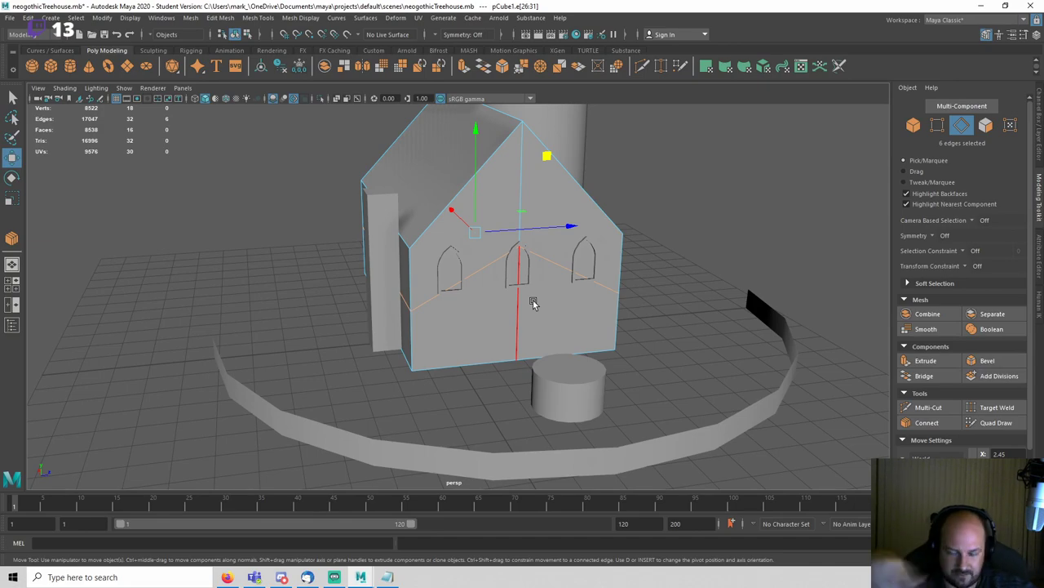
Step: Flatten the new edge loop into a level line by scaling it vertically to zero
key("r")
left_click_drag(563, 306, 591, 321, "alt")
left_click_drag(435, 209, 442, 519)
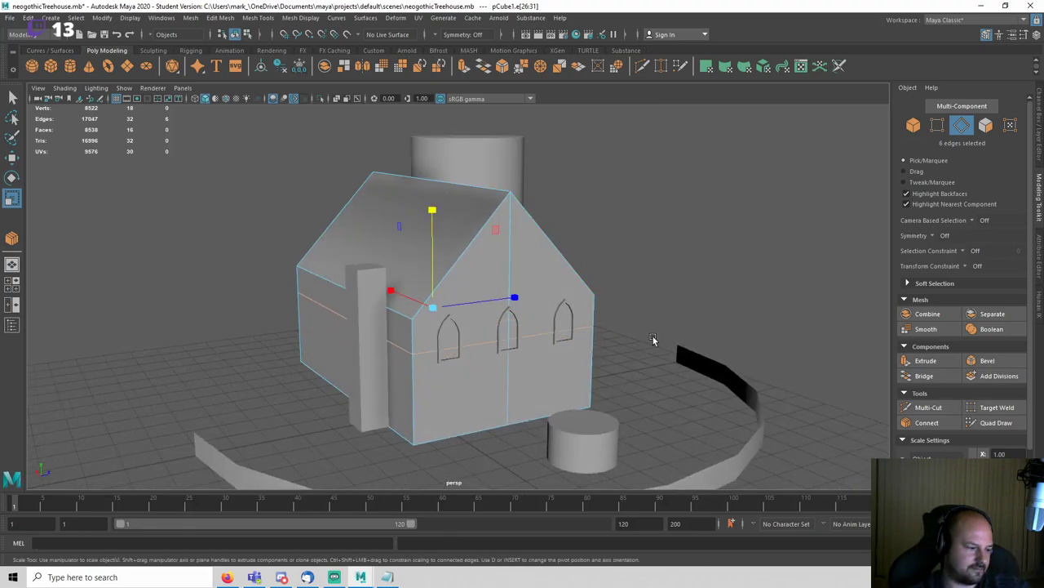
key("ctrl+z")
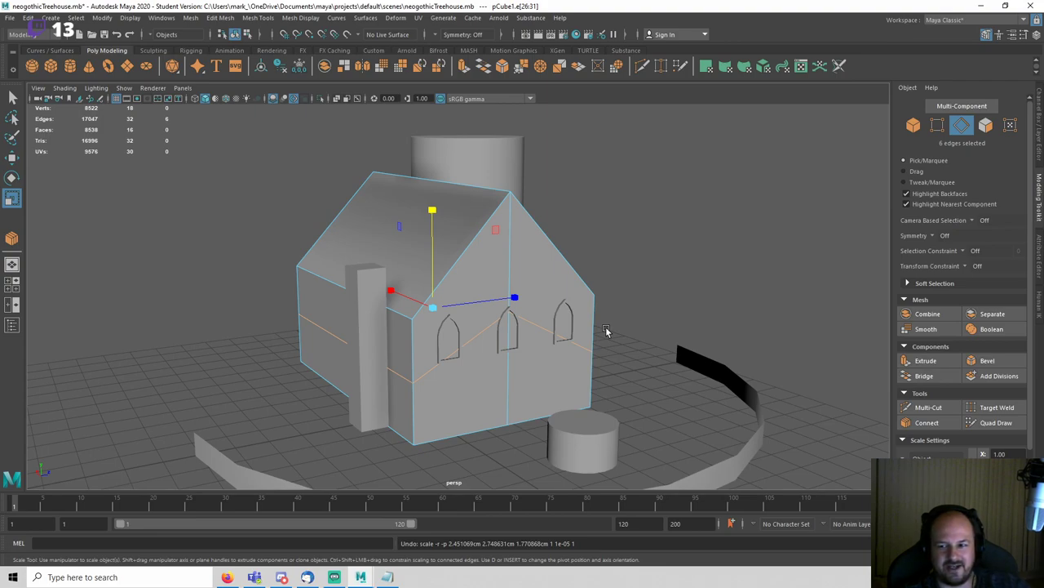
left_click_drag(421, 215, 441, 408)
key("ctrl+z")
left_click_drag(433, 205, 469, 458)
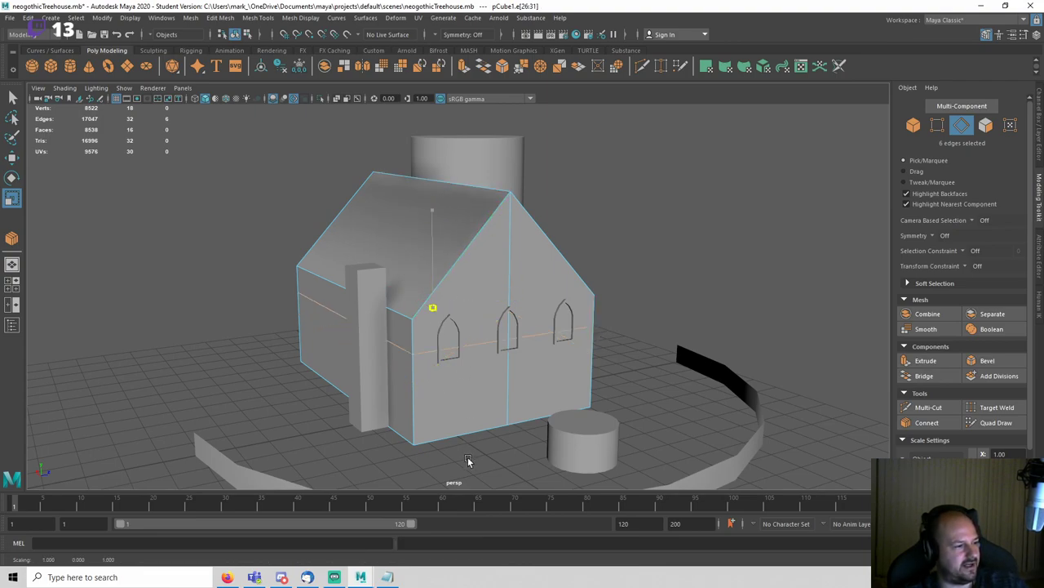
Step: Lower the level edge loop until it runs just beneath the three arched windows, and deselect it
left_click_drag(606, 333, 479, 296, "alt")
key("w")
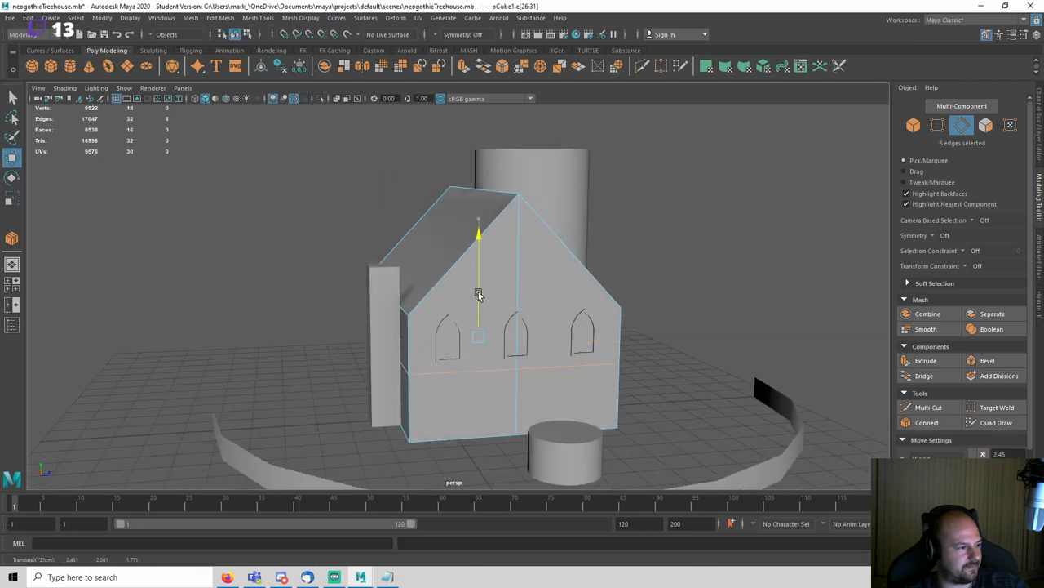
left_click(665, 278)
middle_click_drag(602, 372, 642, 305, "alt")
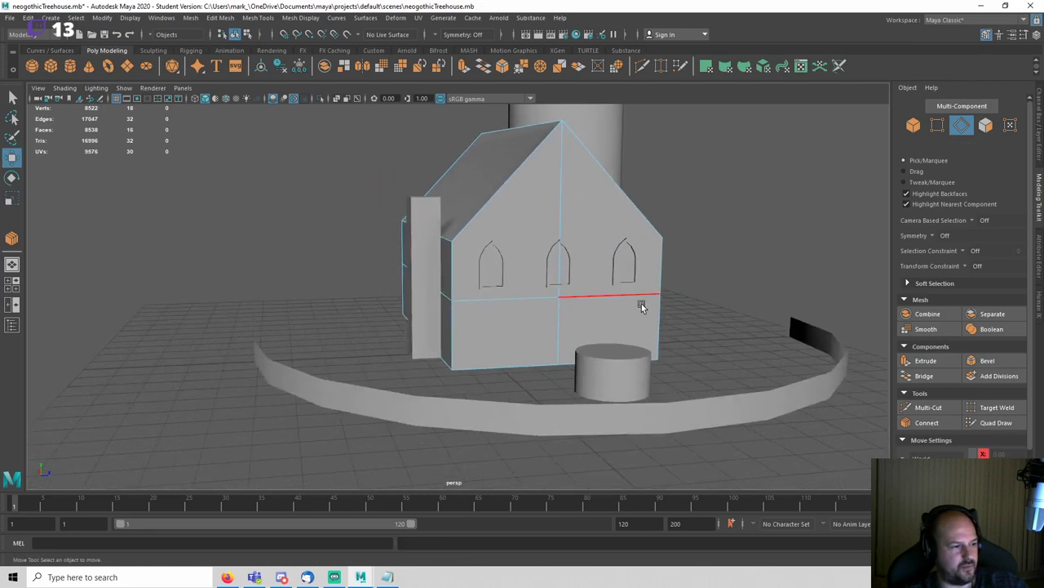
Step: Extrude the two lower faces of the gable wall separately with an offset of 0.5
scroll(642, 303, "up", 5)
key("q")
right_click_drag(611, 276, 611, 305)
left_click(601, 338)
left_click_drag(689, 339, 754, 377, "alt")
left_click(754, 377, "shift")
middle_click_drag(754, 377, 458, 328, "alt")
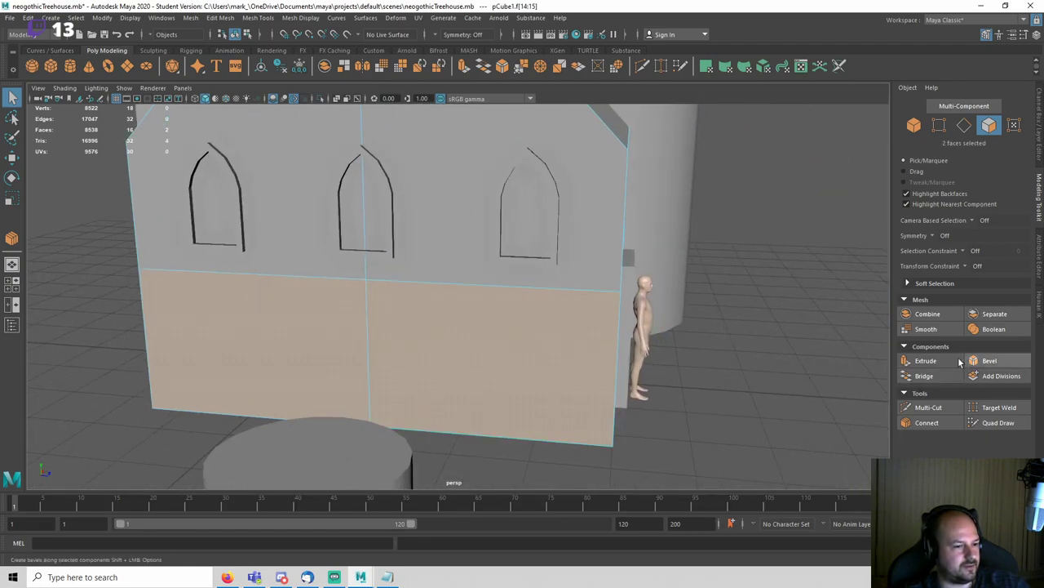
left_click(925, 359)
left_click(422, 325)
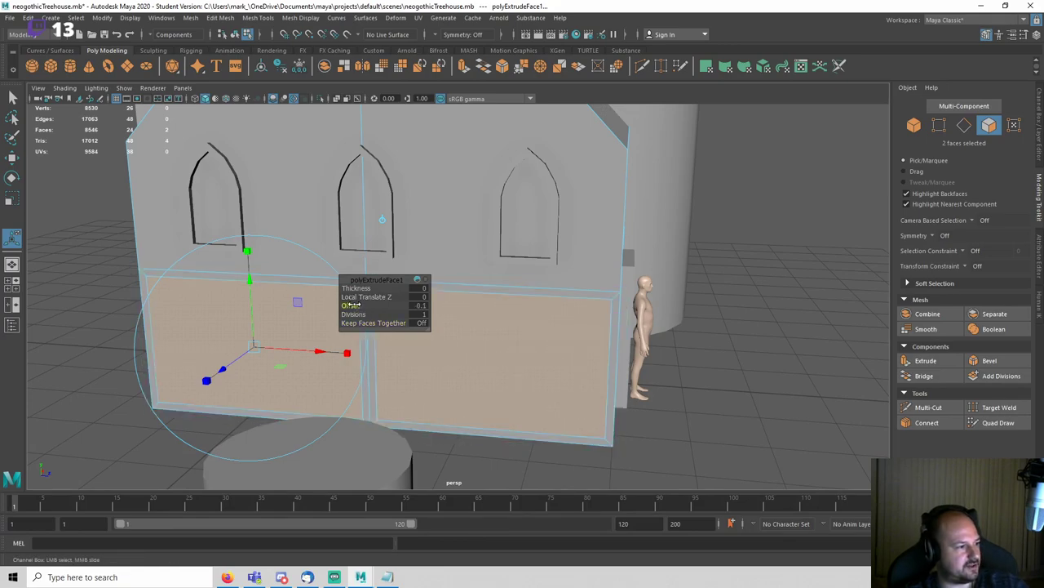
left_click_drag(351, 305, 506, 359)
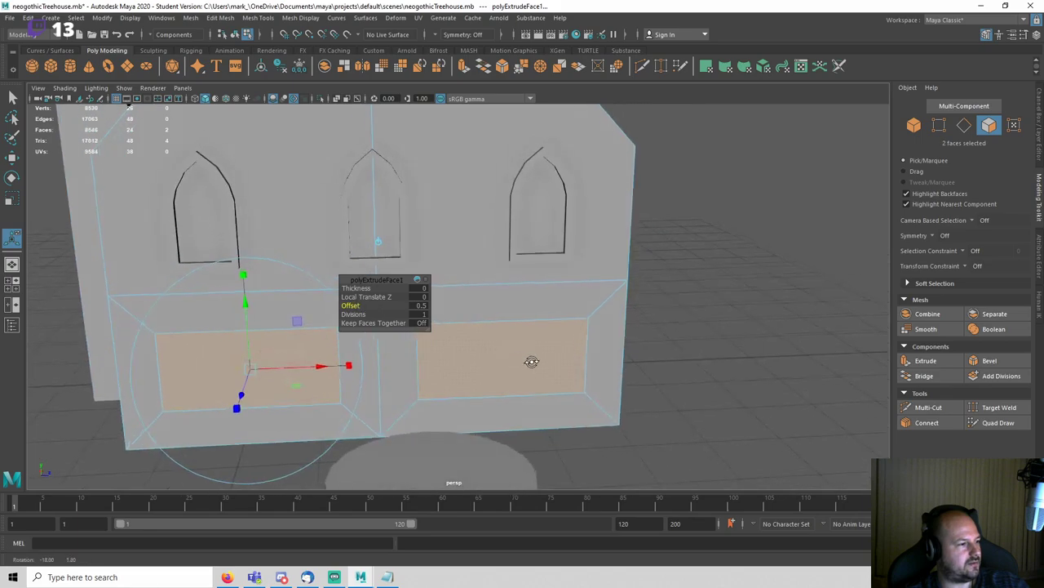
Step: Narrow the inset panel nearer the door by scaling its two vertical edges toward each other to about 0.66
key("r")
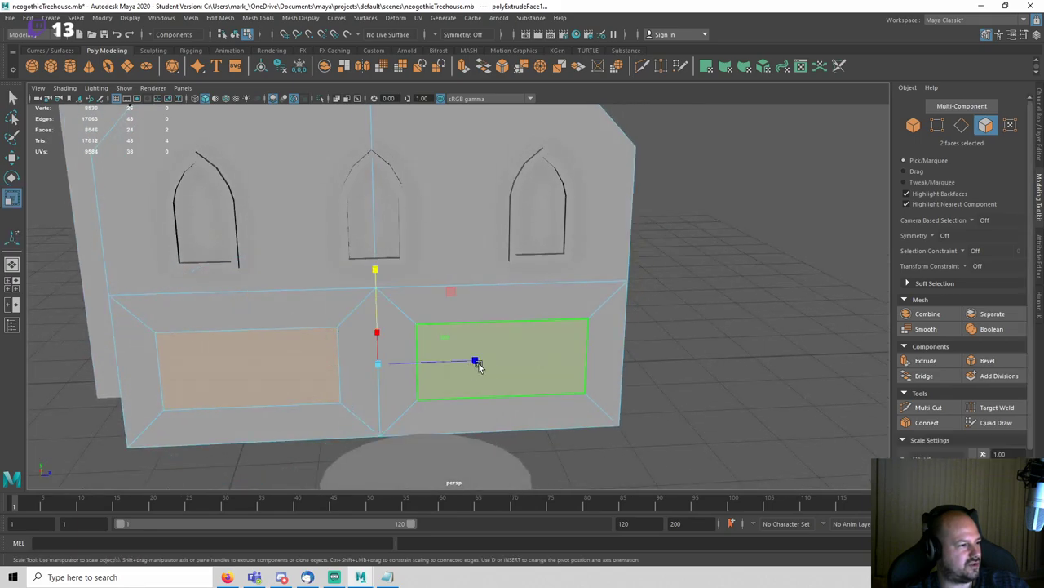
key("q")
right_click_drag(531, 275, 529, 245)
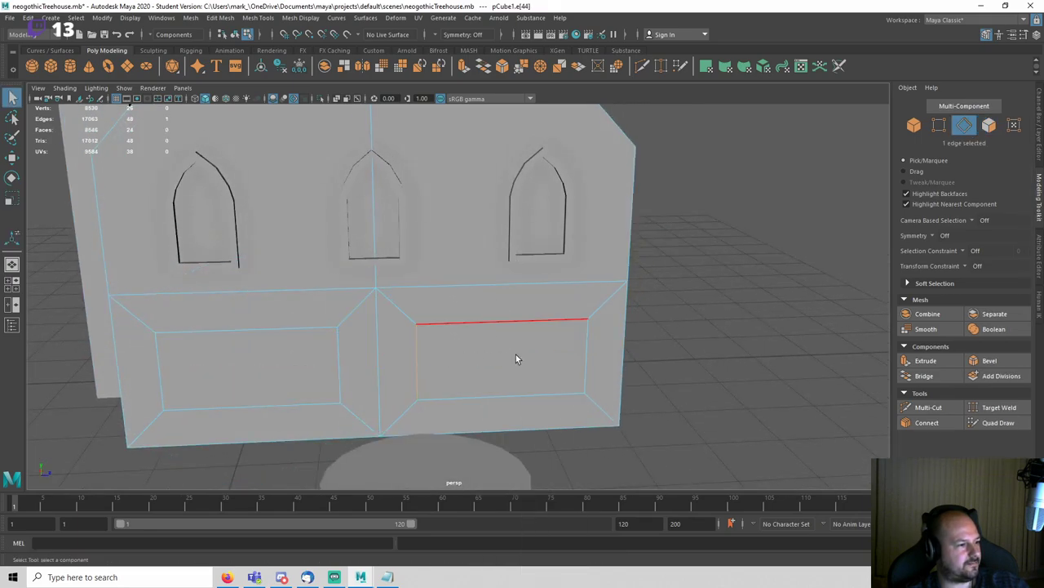
left_click(583, 362, "shift")
key("r")
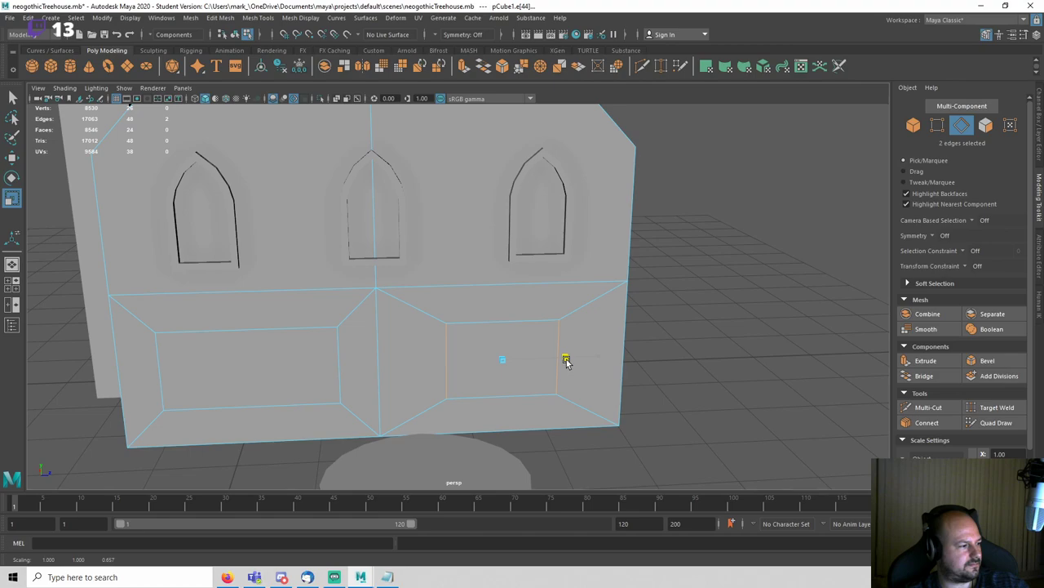
Step: Narrow the inset panel farther from the door to match the other one, and deselect its edges
left_click(195, 362)
left_click(342, 367, "shift")
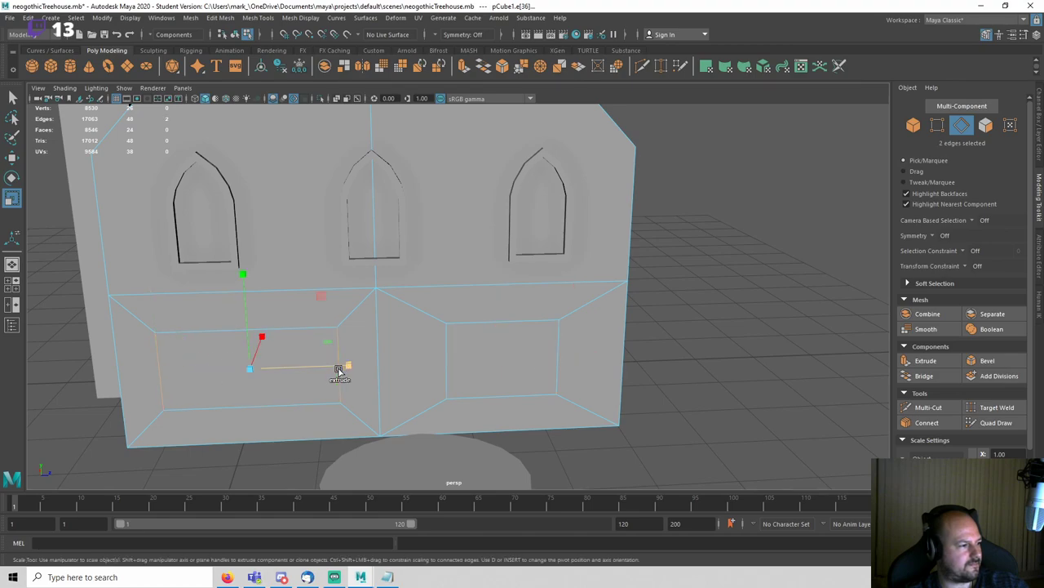
left_click_drag(350, 368, 338, 369)
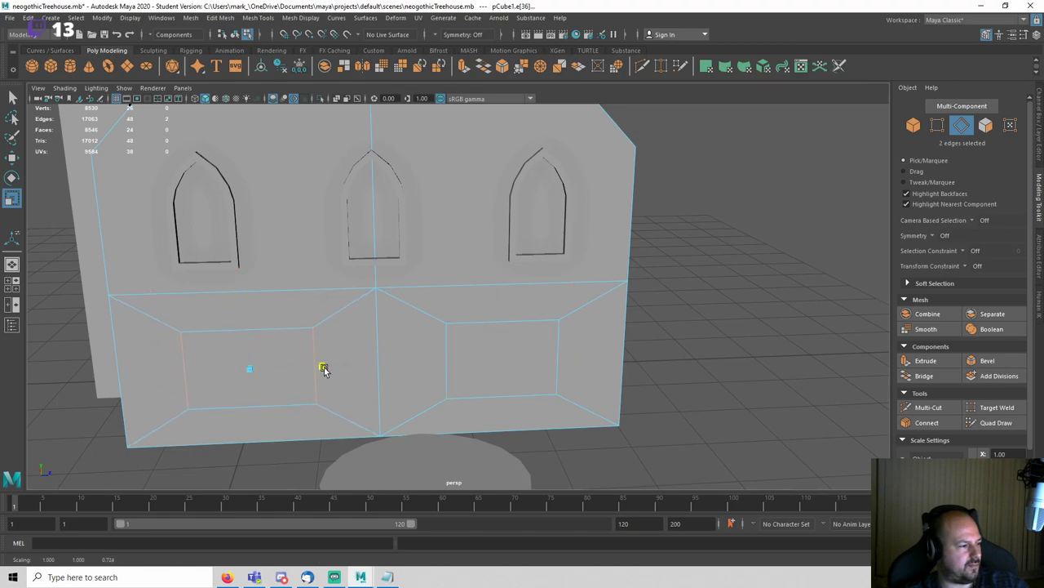
key("q")
left_click(698, 325)
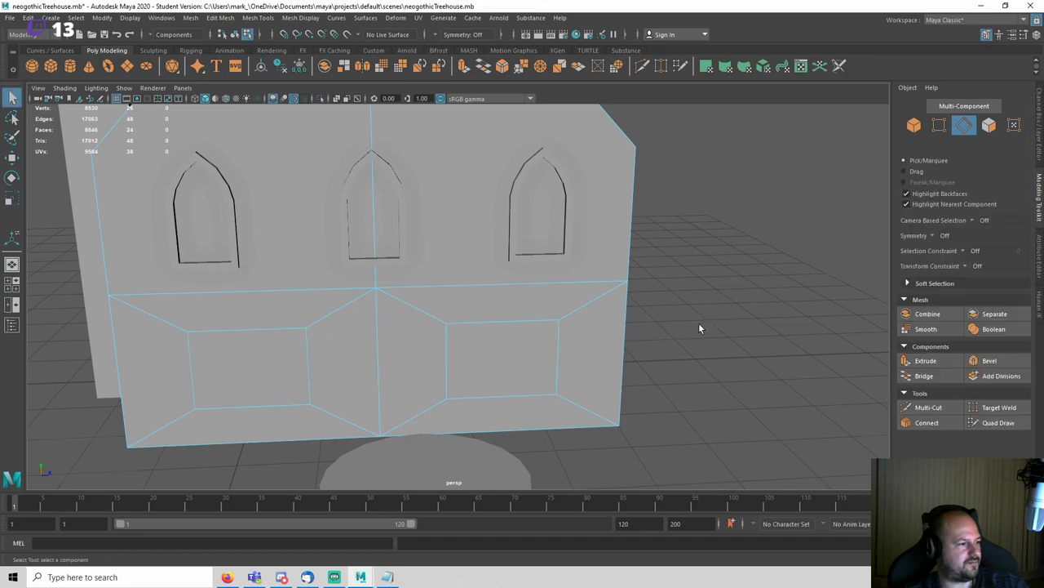
Step: Delete both inset faces to open two ground-floor windows in the gable wall, and return to object mode
scroll(698, 325, "down", 3)
left_click_drag(698, 325, 635, 327, "alt")
right_click_drag(625, 214, 623, 254)
scroll(496, 312, "up", 3)
left_click(503, 333)
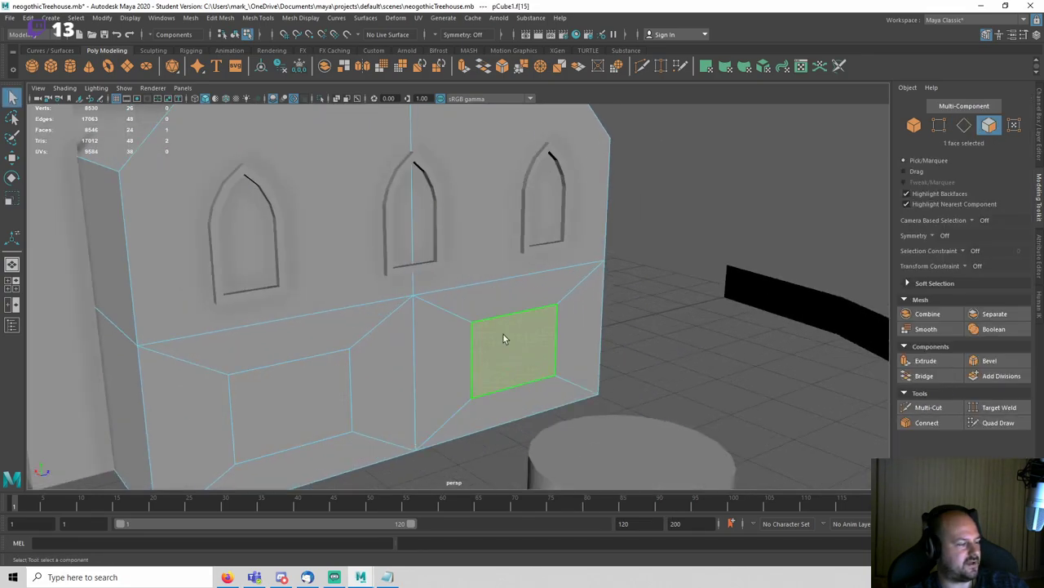
left_click(333, 394, "shift")
key("Delete")
key("F8")
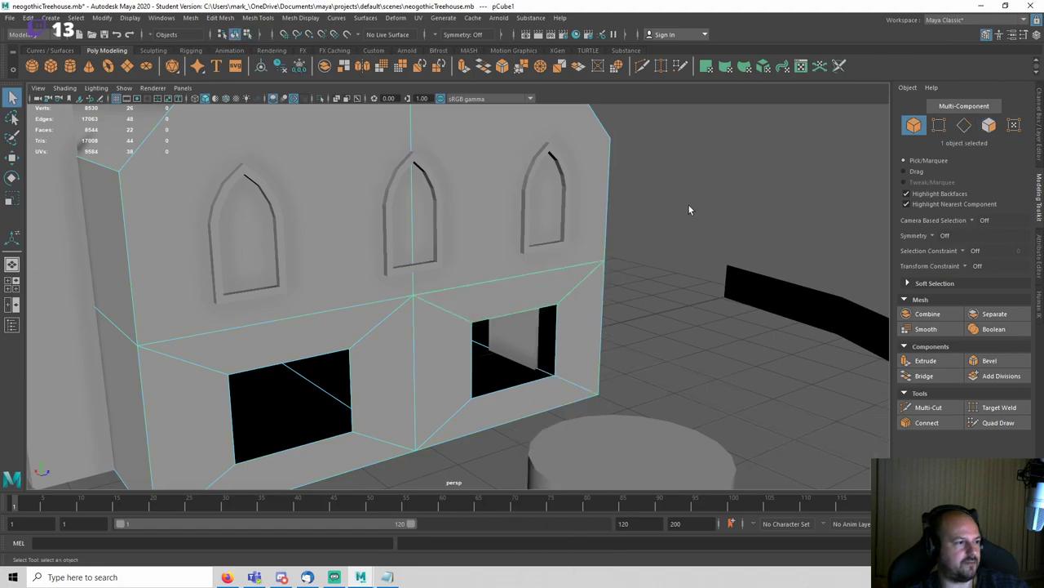
Step: Select the top edges of both ground-floor window openings and raise them to make the openings taller
key("a")
left_click_drag(700, 214, 535, 275, "alt")
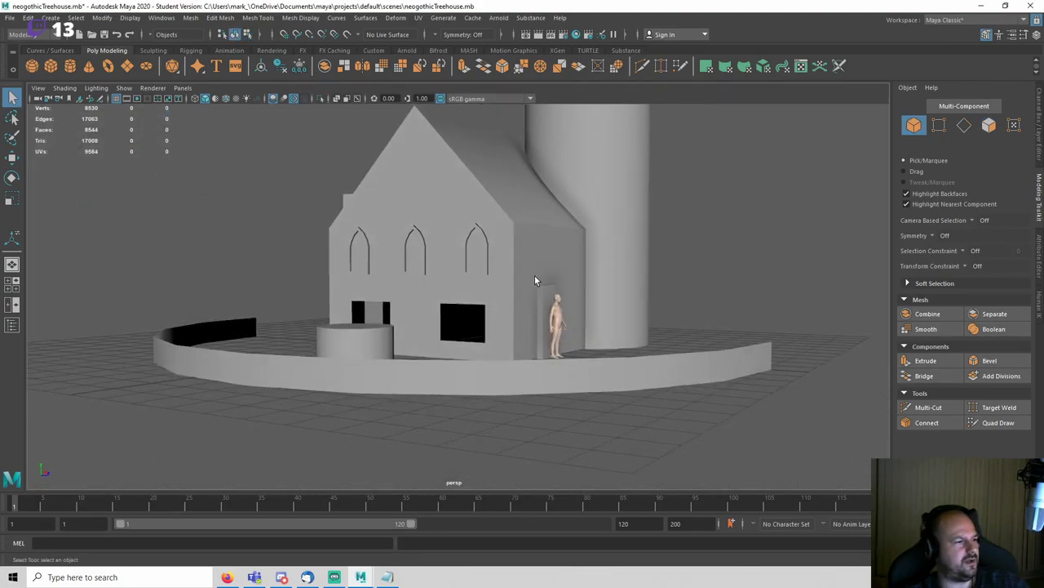
scroll(522, 293, "up", 3)
left_click(509, 313)
key("F10")
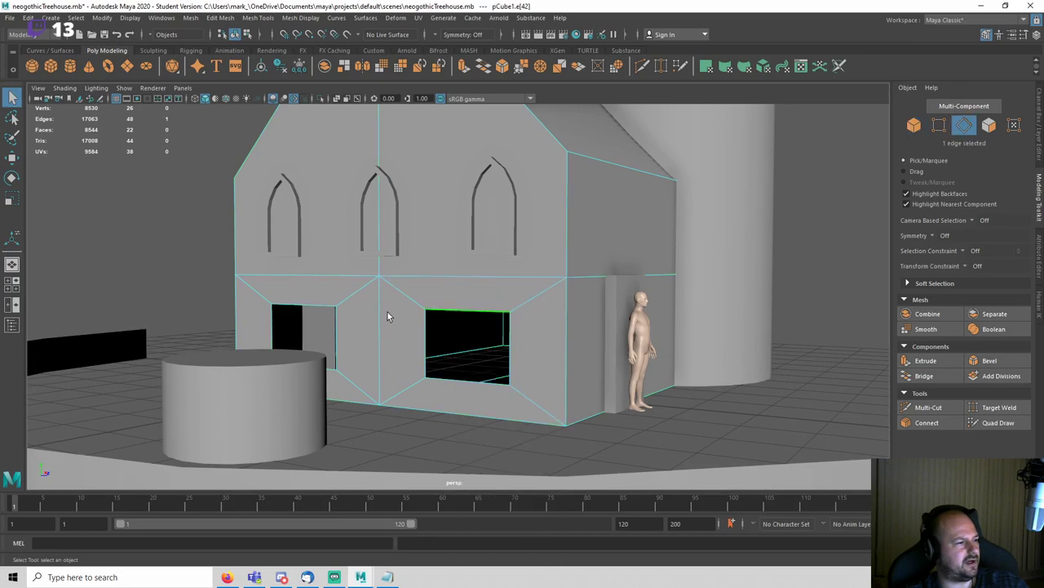
left_click(302, 307, "shift")
key("w")
left_click_drag(378, 275, 386, 259)
Step: Select the horizontal edge loop around the house and raise it slightly, closer to the arched window frames
mouse_move(589, 303)
left_mouse_down("alt")
mouse_move(629, 301)
mouse_move(586, 303)
mouse_move(608, 304)
left_mouse_up("alt")
key("q")
left_click(524, 280, "shift")
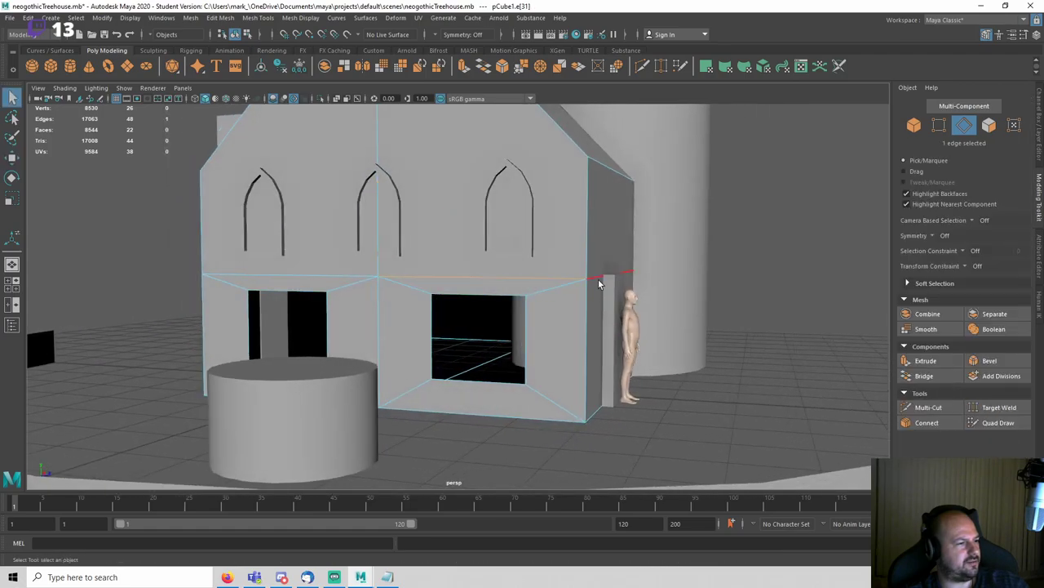
left_click_drag(318, 280, 331, 276, "alt")
left_click(331, 276, "shift")
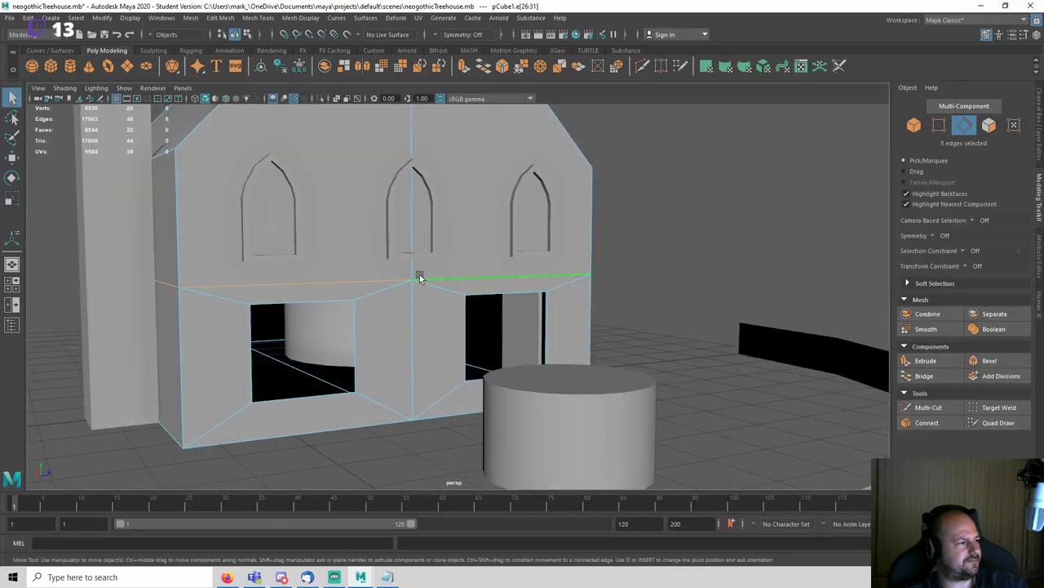
key("w")
left_click_drag(319, 226, 426, 292, "alt")
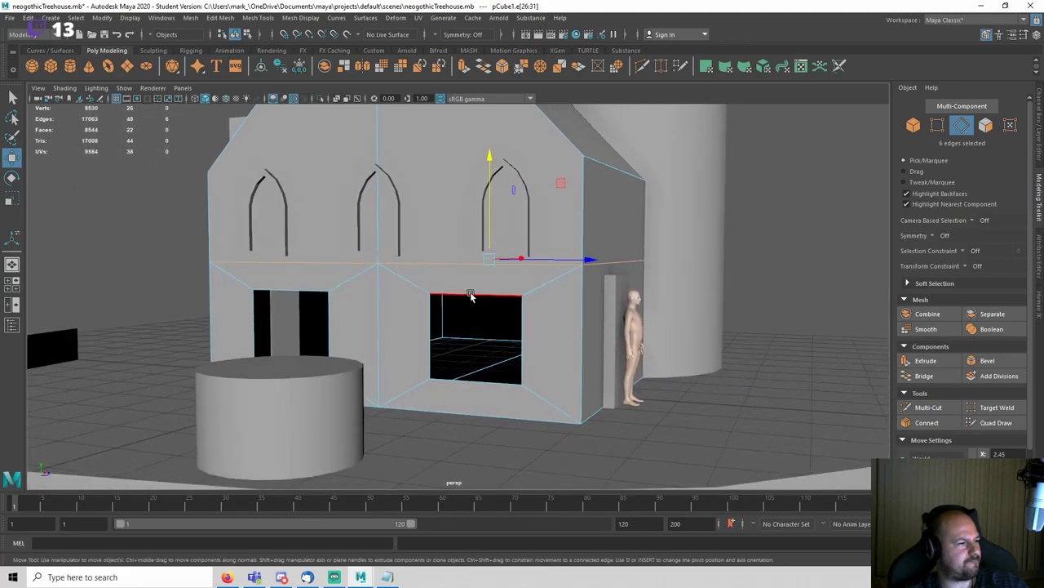
Step: Raise the top edges of both ground-floor openings slightly more, deselect them and save the scene
left_click(470, 295)
left_click(318, 290, "shift")
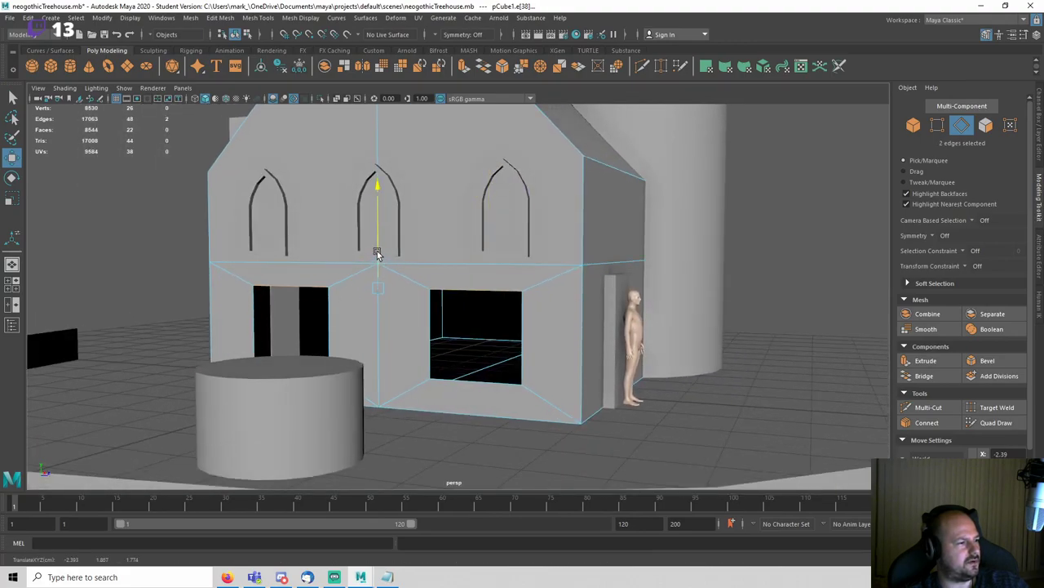
left_click_drag(686, 278, 733, 279, "alt")
left_click(733, 277)
left_click_drag(586, 308, 587, 308, "alt")
key("ctrl+s")
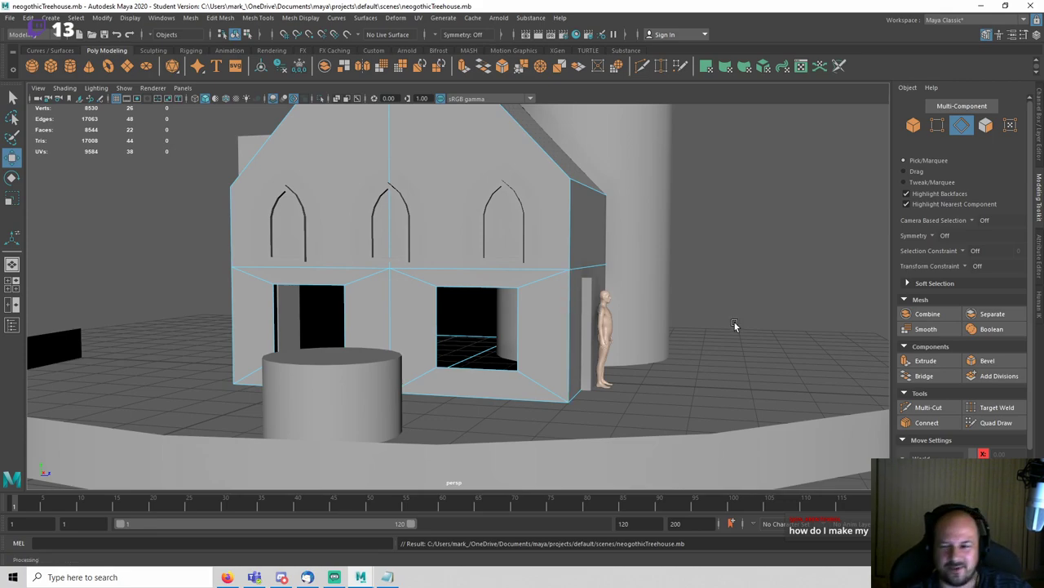
Step: Return the house to object mode, save the scene, and select the house again from the door side
right_click_drag(460, 213, 522, 176)
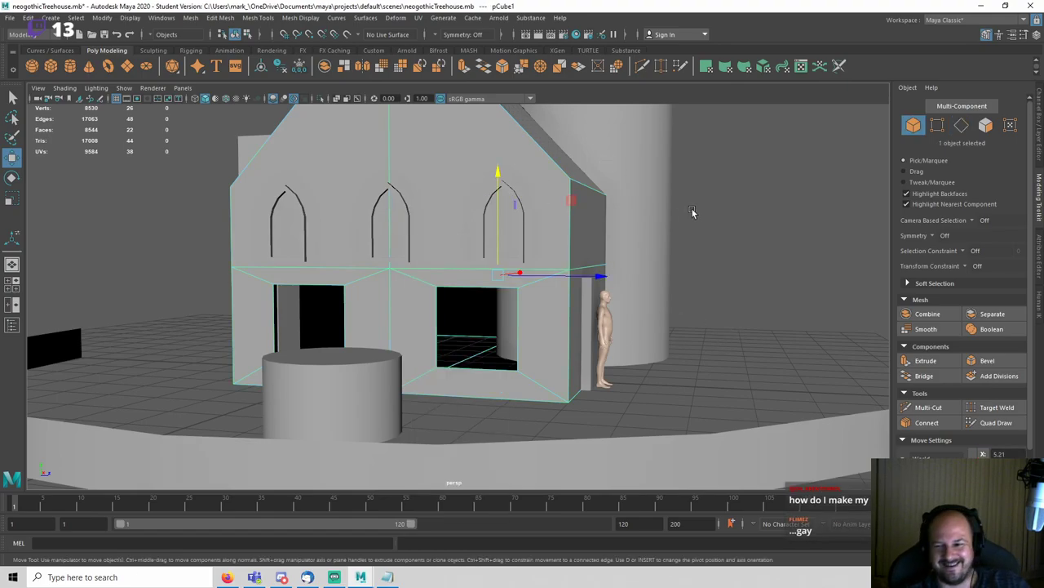
key("ctrl+s")
left_click(731, 223)
left_click_drag(679, 278, 610, 292, "alt")
left_click(630, 277)
scroll(759, 303, "down", 3)
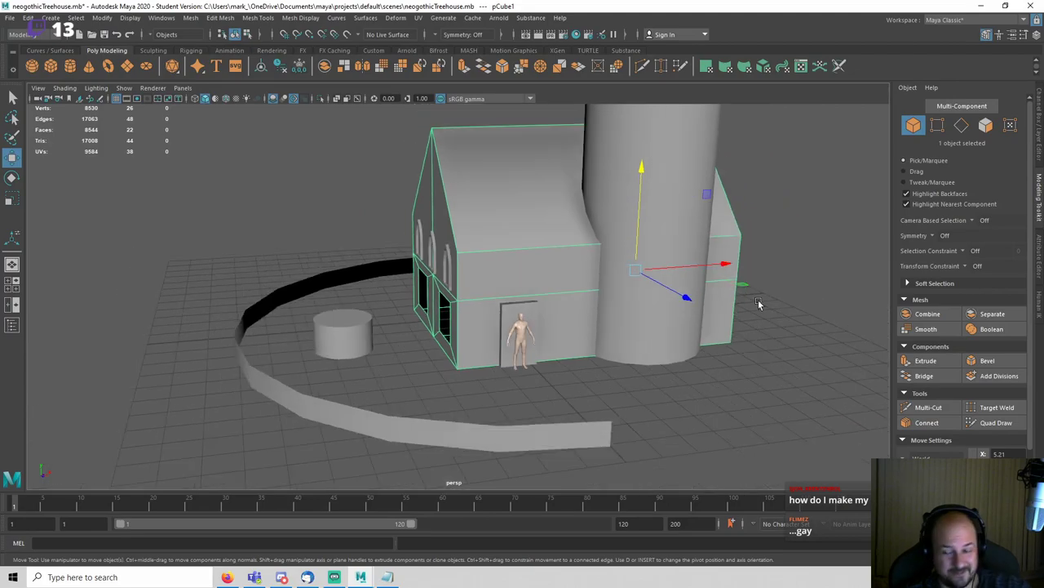
Step: Check the gable wall from the front, deselect the house and save the scene
left_click(769, 294)
left_click_drag(769, 294, 558, 275, "alt")
left_click(430, 209)
left_click_drag(430, 209, 459, 200, "alt")
middle_click_drag(460, 201, 517, 252, "alt")
scroll(520, 255, "up", 4)
key("q")
right_click_drag(524, 257, 524, 222)
right_click_drag(618, 255, 679, 236)
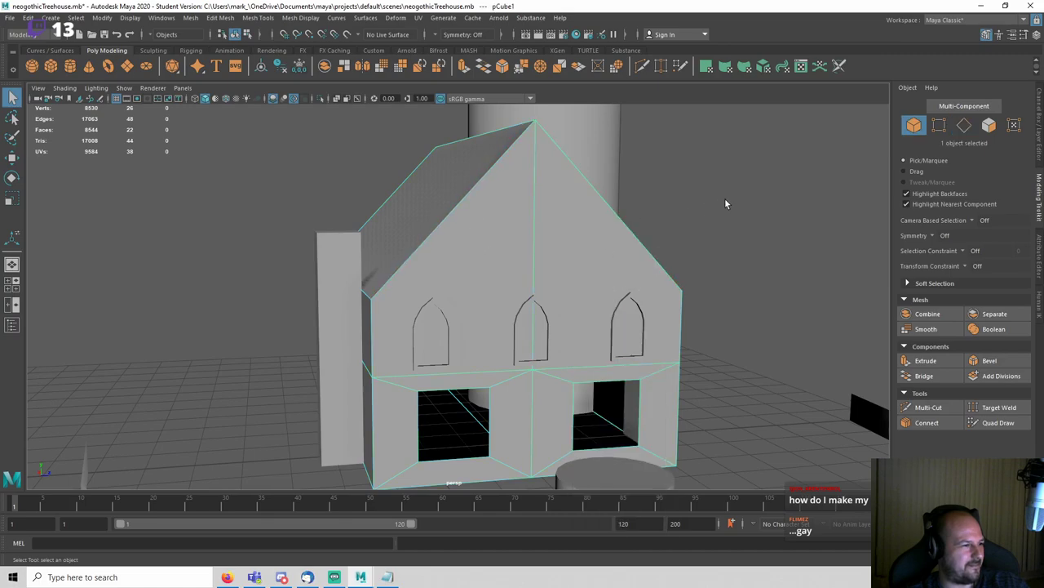
left_click(724, 198)
scroll(703, 253, "down", 4)
left_click_drag(692, 270, 598, 282, "alt")
key("ctrl+s")
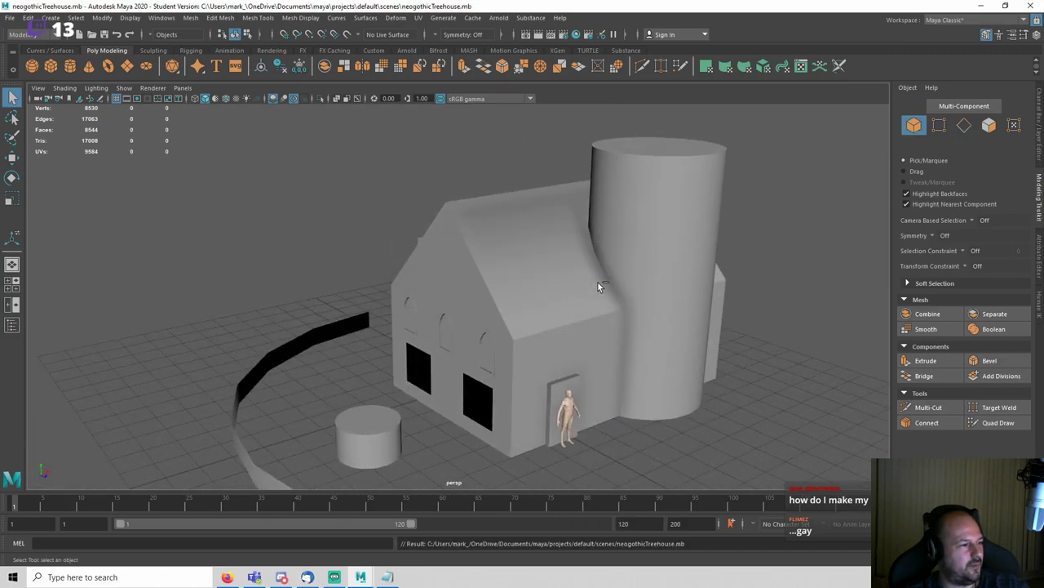
Step: Duplicate the house and isolate the copy in the viewport
left_click(490, 282)
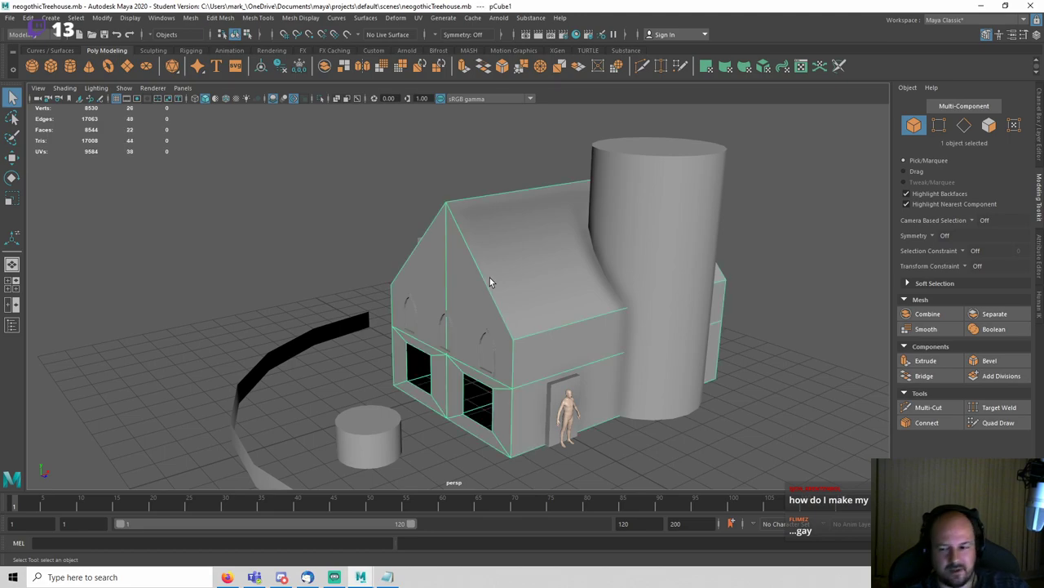
key("w")
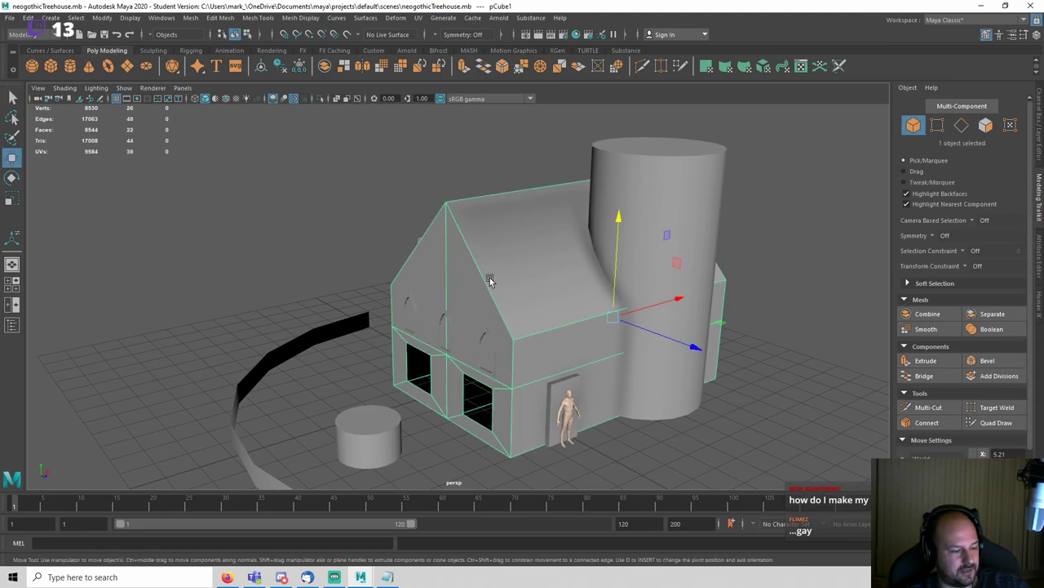
key("ctrl+d")
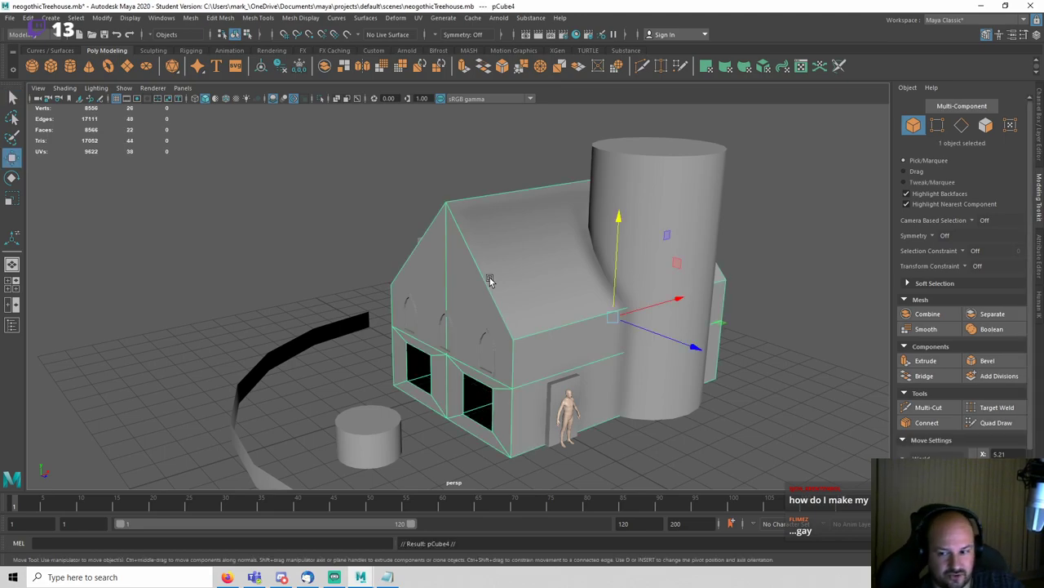
key("ctrl+1")
Step: Delete all wall and gable faces of the isolated house copy, keeping only the two roof slopes
key("q")
right_click_drag(536, 269, 538, 278)
left_click_drag(485, 303, 611, 400, "alt")
left_click(580, 384)
left_click_drag(711, 406, 547, 408, "alt")
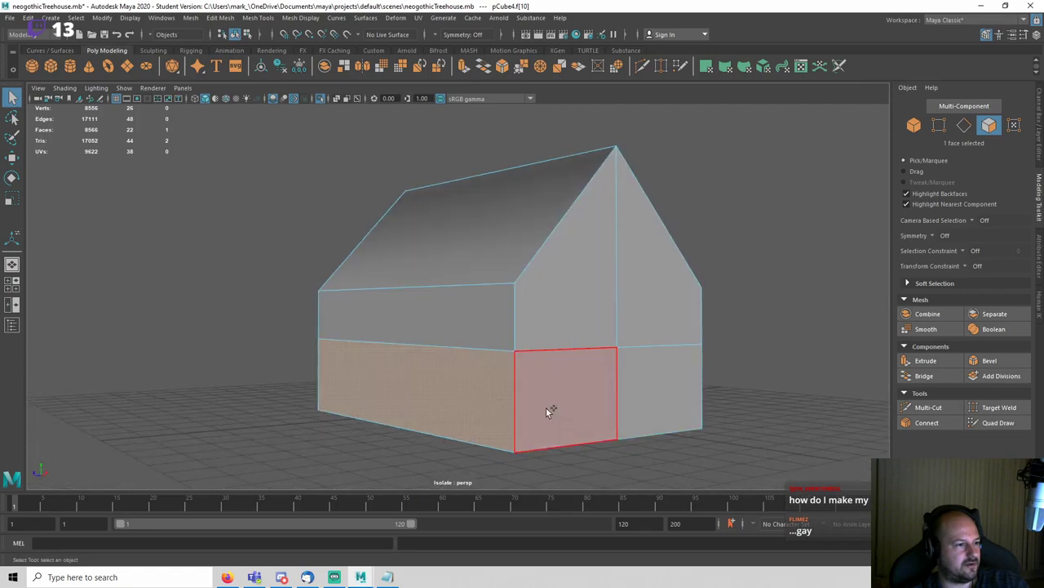
double_click(547, 408, "shift")
left_click_drag(724, 403, 437, 417, "alt")
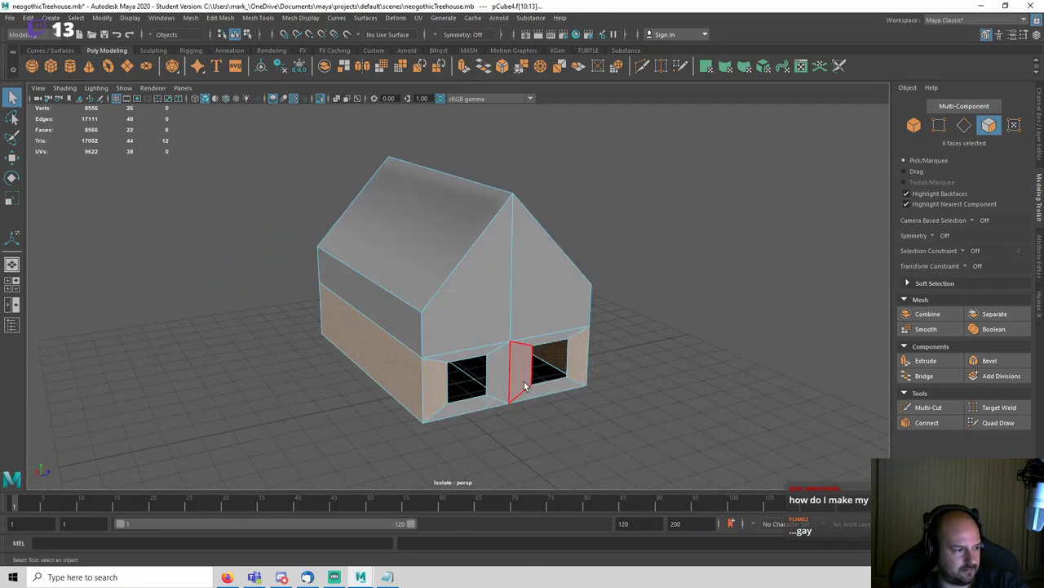
left_click_drag(524, 381, 486, 328, "alt")
left_click(486, 328, "shift")
left_click(409, 335, "shift")
left_click_drag(409, 334, 539, 357, "alt")
key("Delete")
double_click(561, 393)
key("Delete")
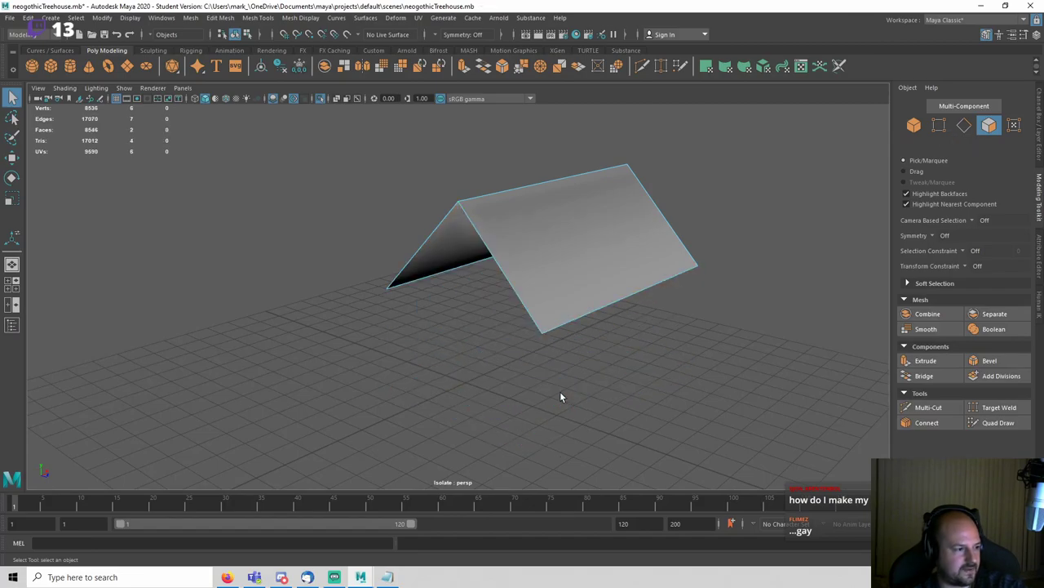
Step: Extrude both roof faces together with a thickness of 0.3
left_click_drag(594, 329, 548, 284, "alt")
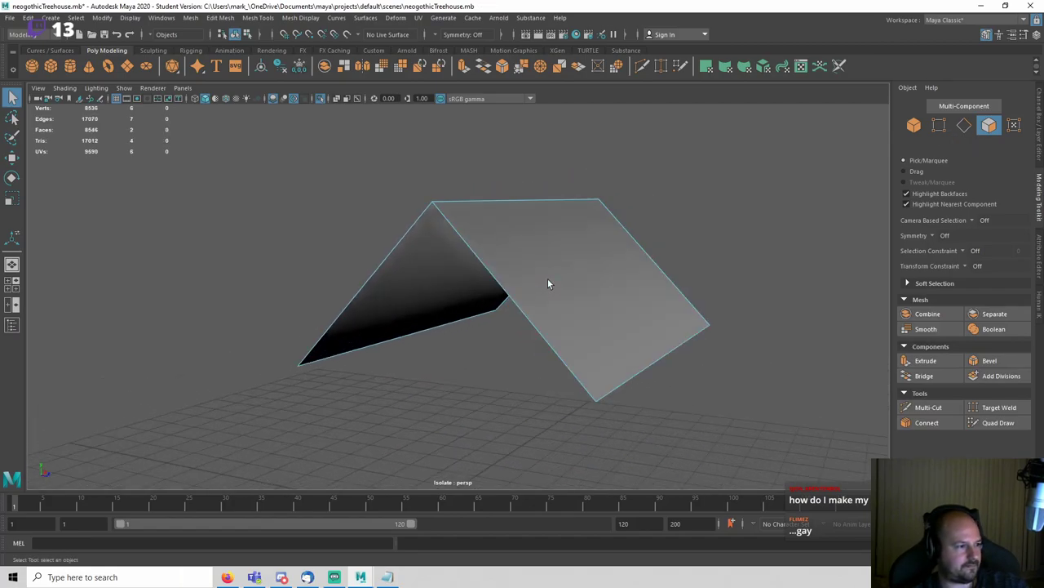
double_click(548, 283)
left_click(926, 360)
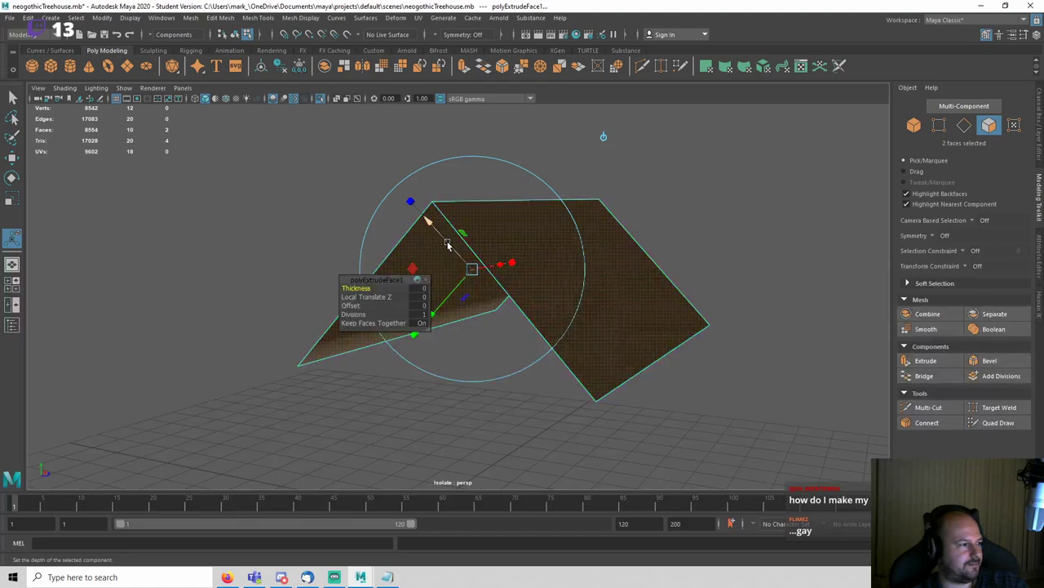
left_click_drag(439, 236, 434, 232)
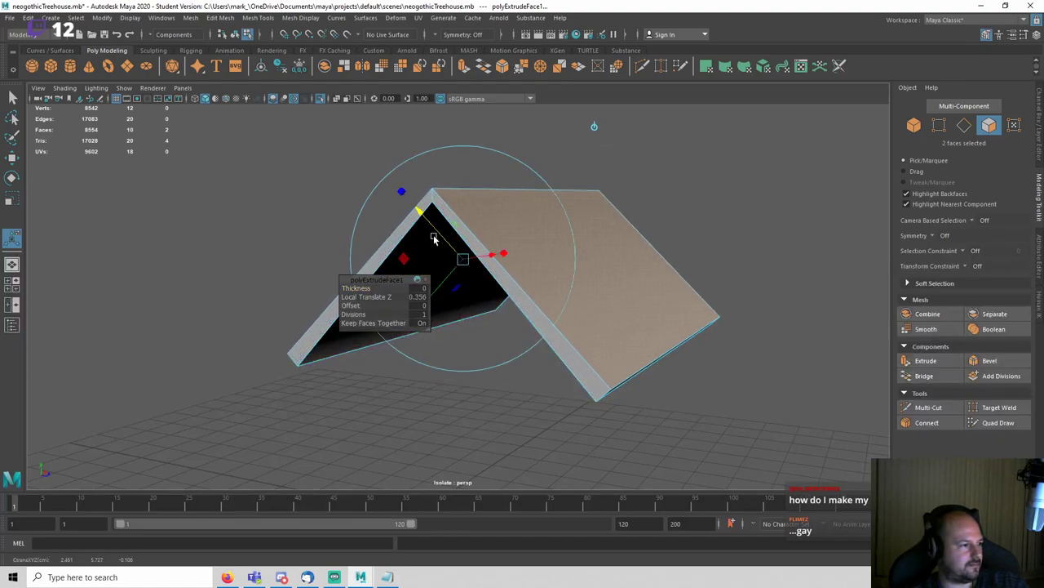
key("ctrl+z")
left_click_drag(355, 286, 359, 284)
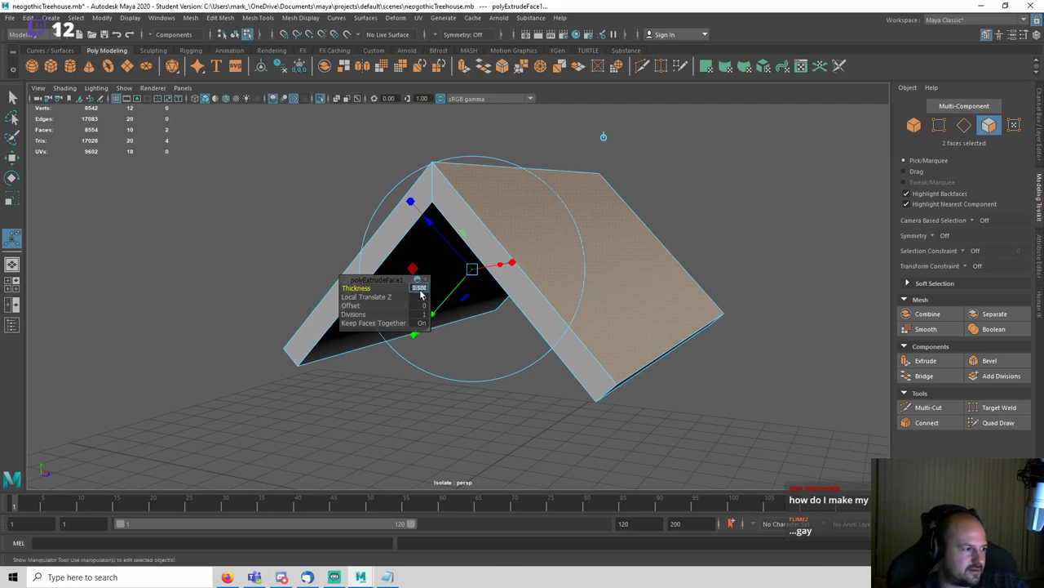
key("Return")
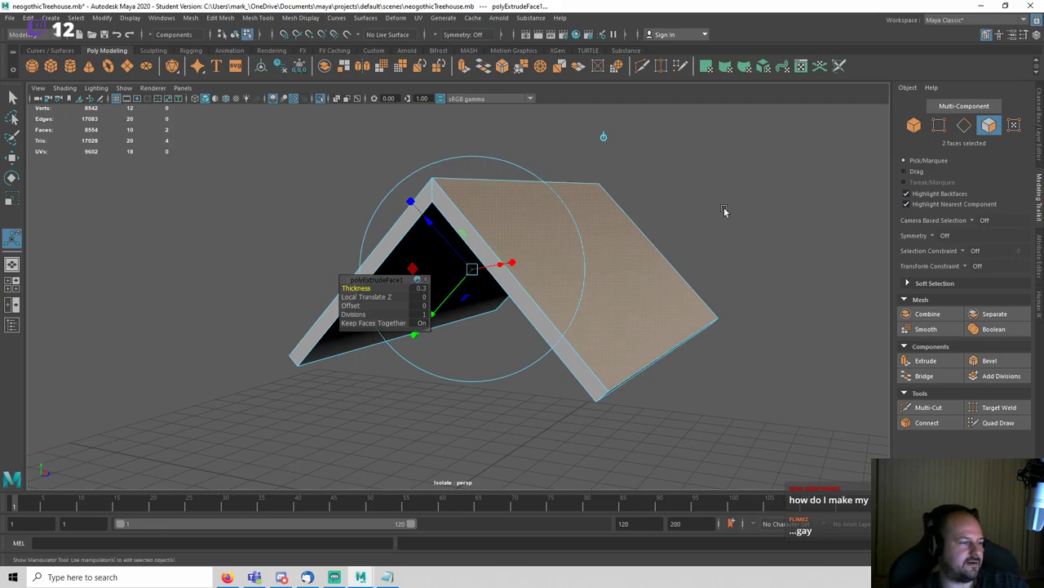
Step: Move the roof's end vertices outward to overhang the gable walls, and return to object mode with the whole scene displayed
left_click(724, 211)
left_click_drag(725, 212, 628, 200, "alt")
key("q")
right_click_drag(626, 198, 570, 192)
key("ctrl+s")
left_click_drag(536, 198, 471, 191, "alt")
left_click_drag(333, 185, 457, 387)
key("w")
left_click_drag(444, 290, 645, 230)
left_click_drag(769, 285, 578, 328, "alt")
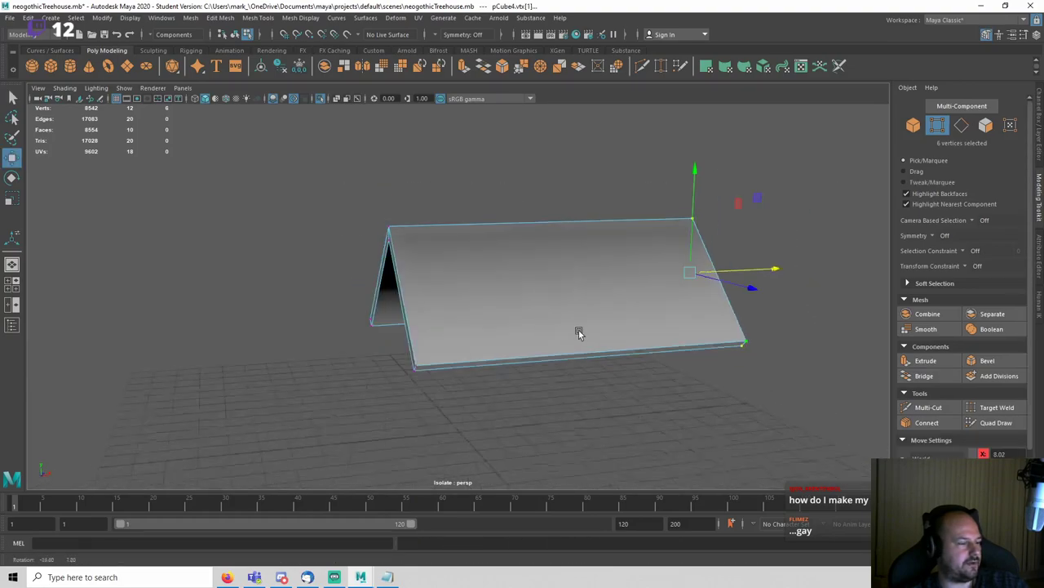
right_click_drag(601, 277, 677, 254)
key("ctrl+1")
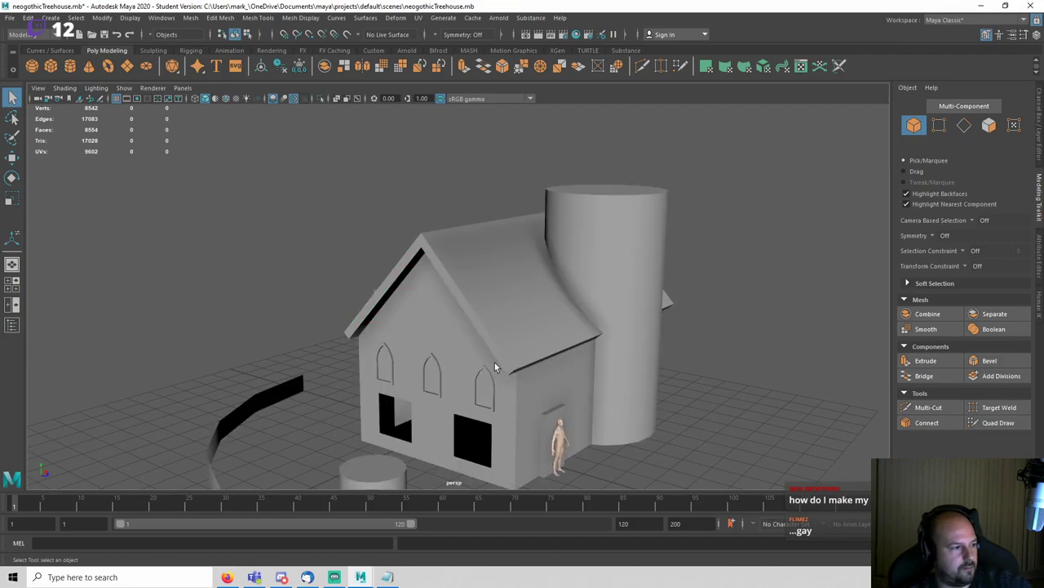
Step: Scale the roof slightly along one axis, deselect it and save the scene
left_click_drag(492, 341, 528, 326, "alt")
scroll(589, 323, "up", 4)
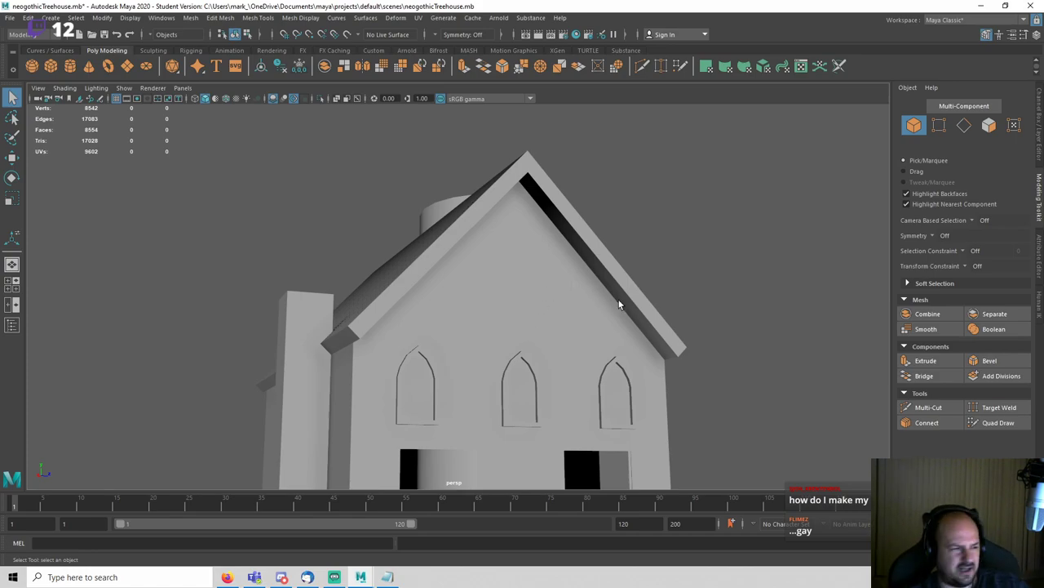
left_click_drag(688, 321, 462, 262, "alt")
key("r")
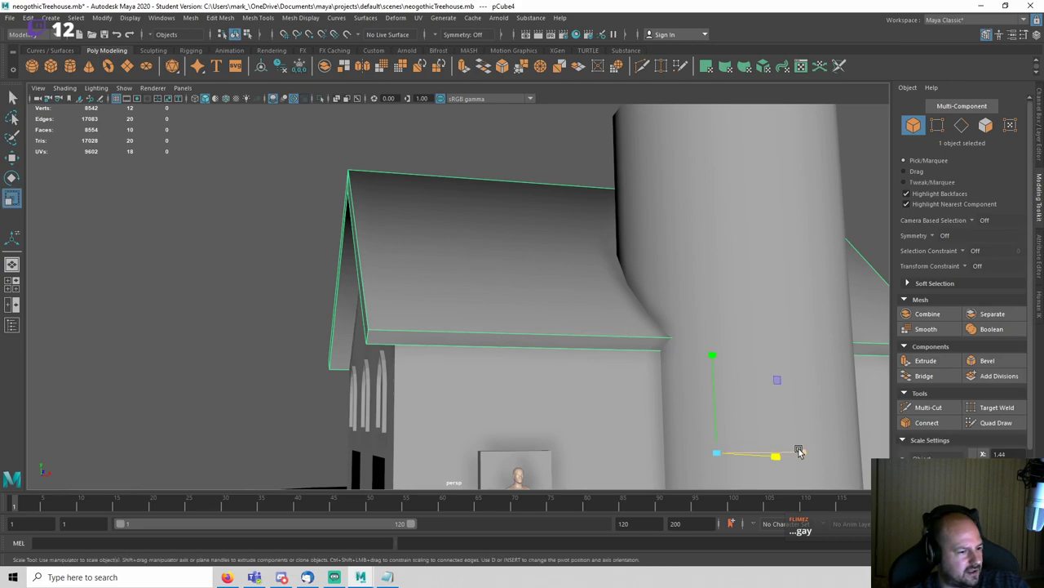
left_click_drag(799, 451, 798, 453)
key("q")
left_click(291, 303)
left_click_drag(291, 303, 480, 325, "alt")
key("ctrl+s")
Step: Duplicate the arched window frame nearest the door, place the copy in front of the door wall and set Rotate Y to 90
left_click(542, 298)
scroll(445, 329, "up", 3)
scroll(529, 301, "up", 2)
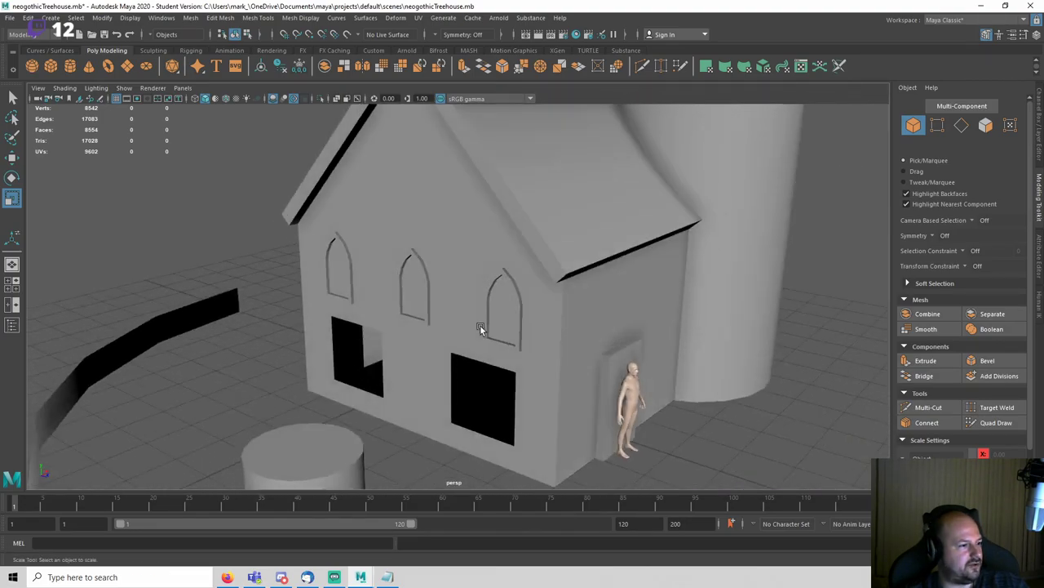
key("q")
left_click(506, 343)
left_click_drag(628, 347, 507, 371, "alt")
key("w")
middle_click_drag(506, 371, 649, 349, "alt")
key("e")
left_click(1039, 147)
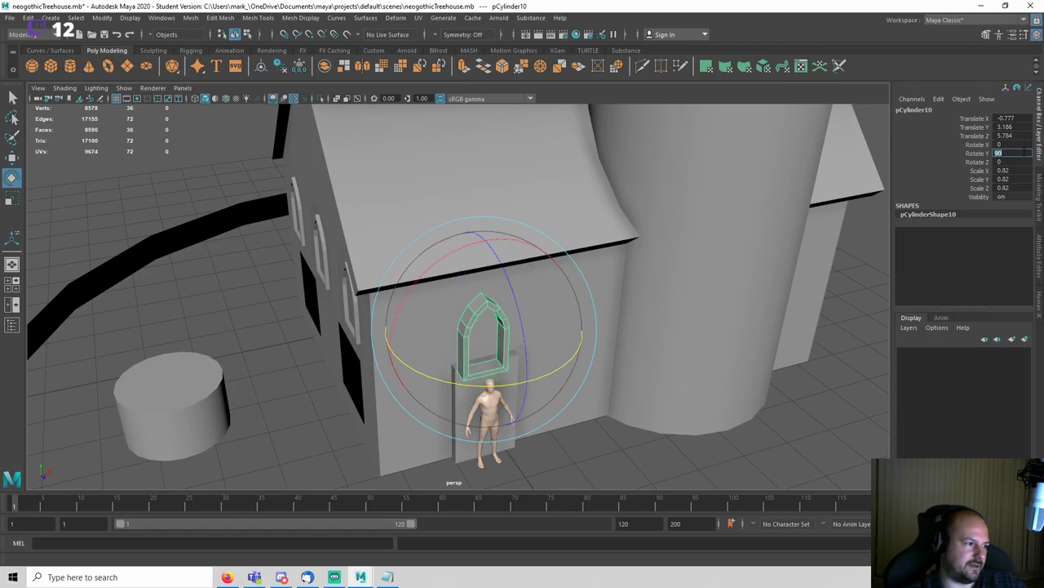
Step: Scale the copied arch uniformly to about 1.359 and lower it over the door
left_click_drag(530, 400, 487, 378, "alt")
key("w")
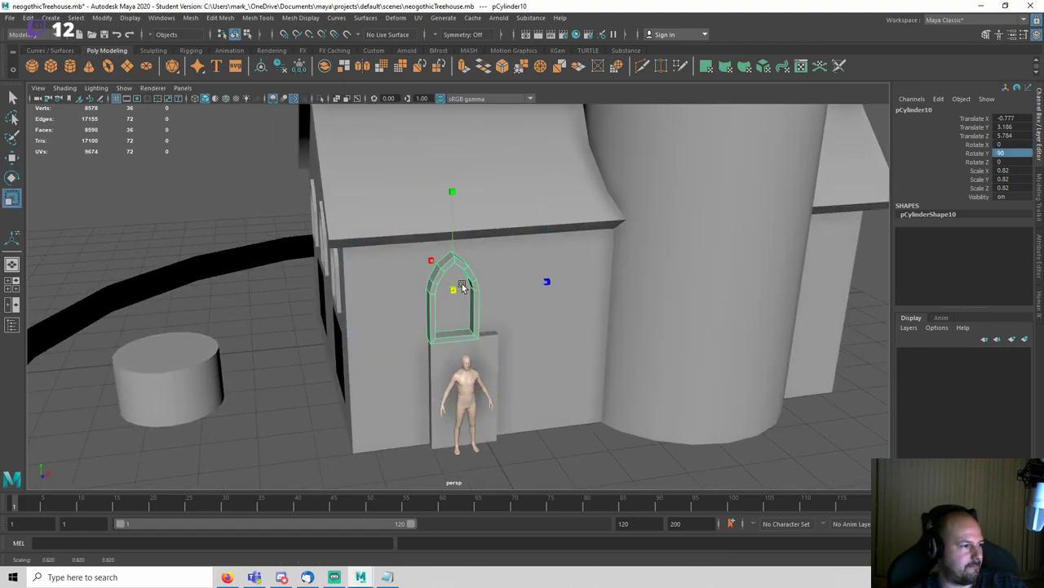
mouse_move(462, 286)
left_mouse_down()
mouse_move(492, 299)
mouse_move(471, 301)
mouse_move(457, 278)
left_mouse_up()
key("w")
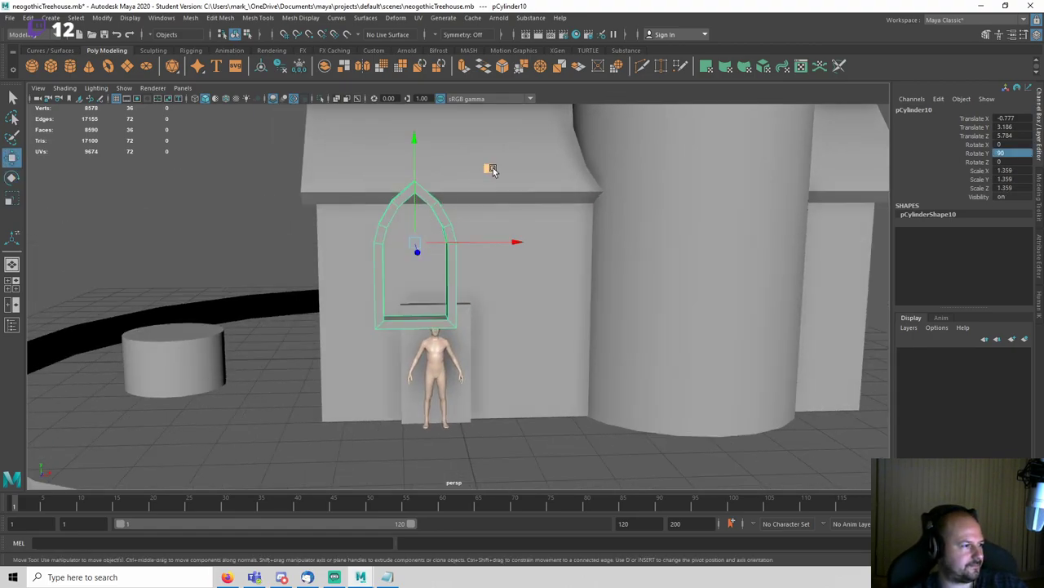
middle_click_drag(492, 169, 513, 271)
Step: Align the arch with the ground and door in the front wireframe view, at Translate X -0.427 and Translate Y 1.36
key("space")
left_click_drag(515, 275, 517, 299)
key("f")
scroll(462, 355, "down", 5)
key("4")
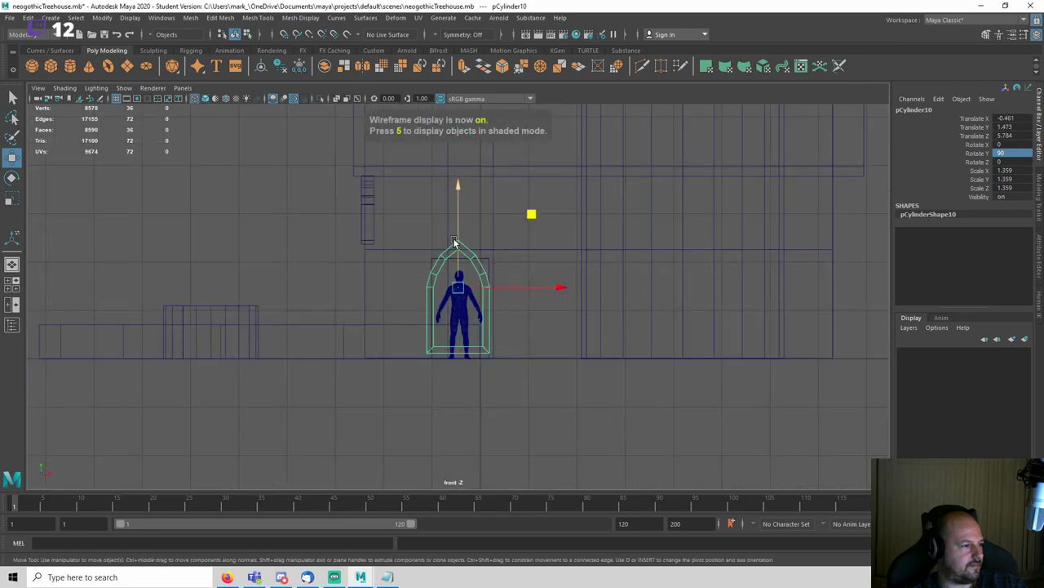
left_click_drag(454, 243, 457, 251)
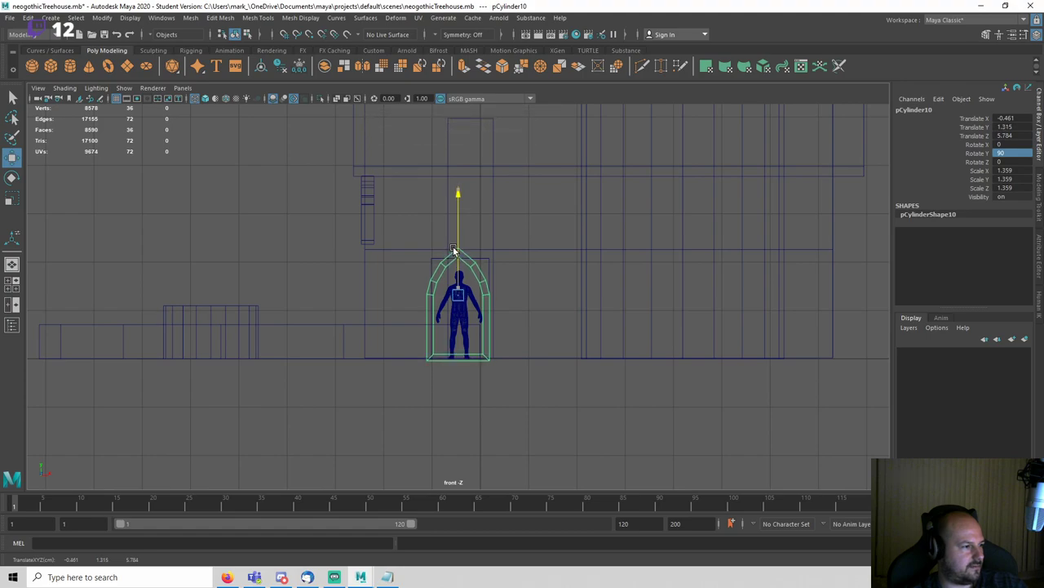
key("f")
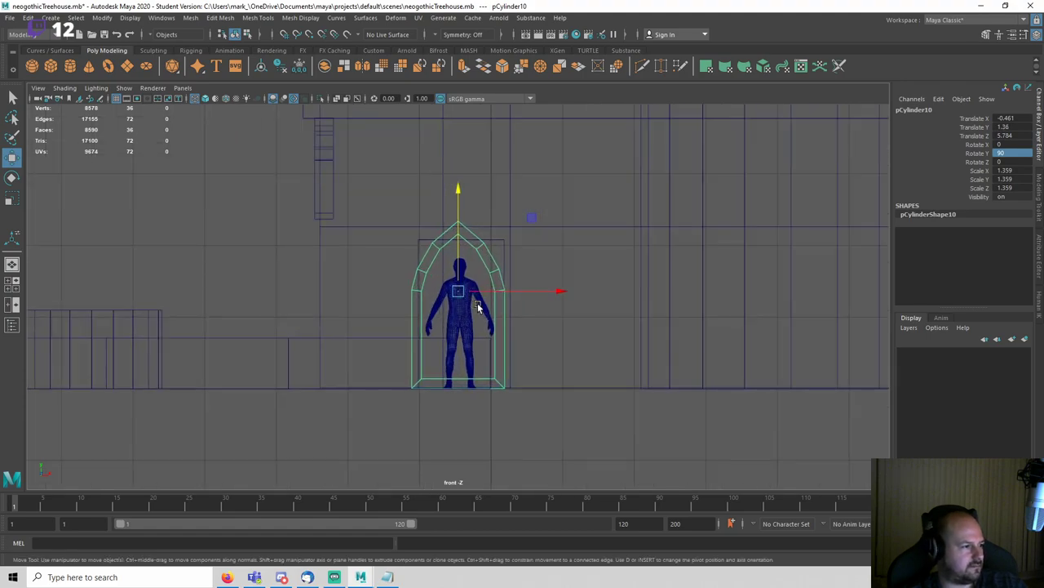
left_click_drag(519, 281, 524, 275)
key("space")
key("space")
key("5")
Step: Push the arched door frame back against the house wall to Translate Z 5.192
left_click_drag(501, 338, 583, 384, "alt")
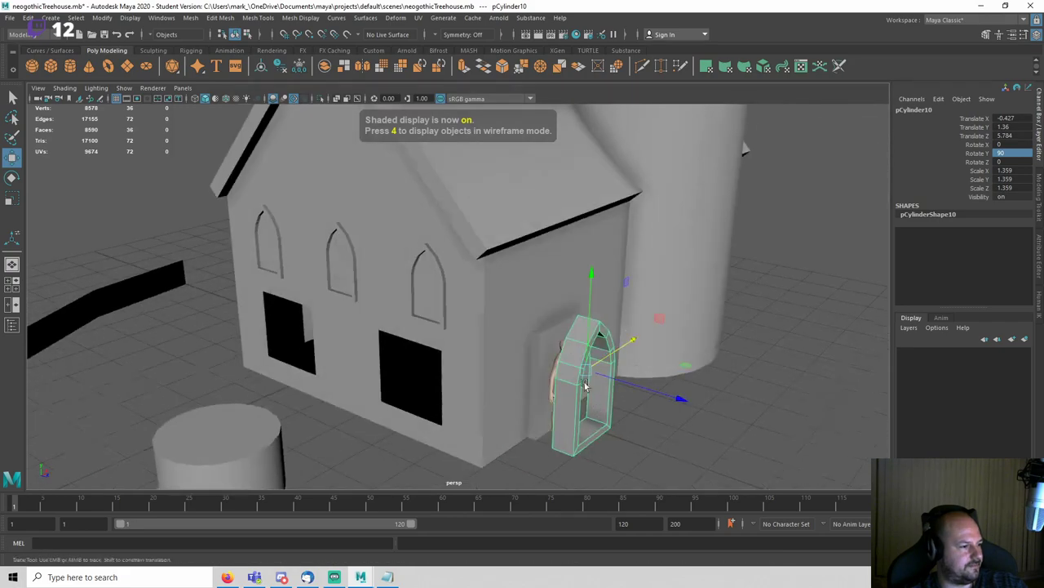
middle_click_drag(583, 384, 499, 270, "alt")
right_click_drag(499, 270, 601, 309, "alt")
left_click_drag(630, 220, 560, 204)
Step: Select the old rectangular door block behind the arch and delete it
middle_click_drag(600, 296, 596, 403, "alt")
left_click(595, 403)
left_click(440, 254)
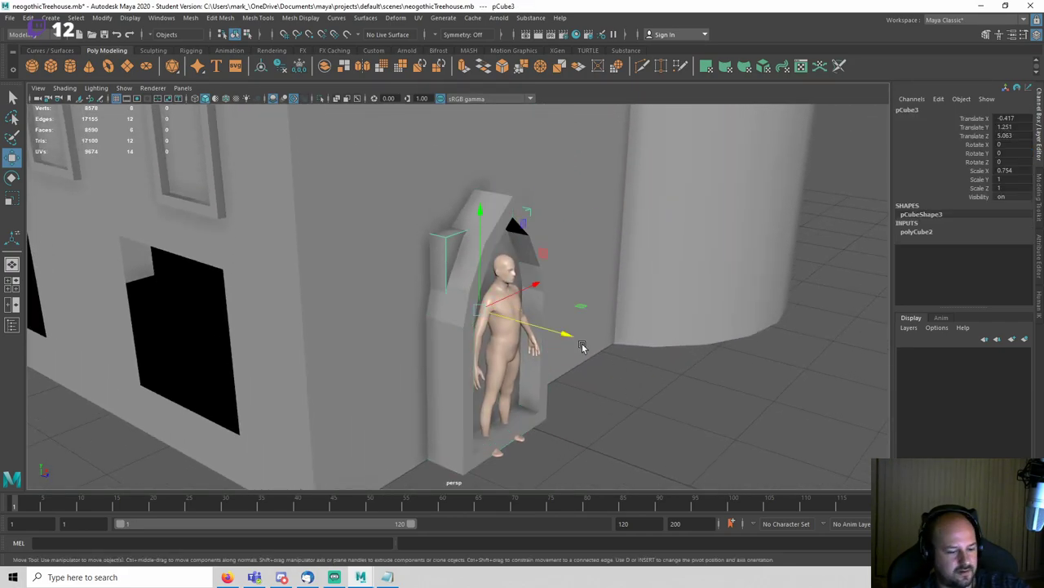
left_click(589, 393)
left_click_drag(589, 393, 545, 408, "alt")
Step: Delete the bottom sill faces of the arched door frame to leave the threshold open
left_click(534, 384)
right_click_drag(545, 277, 552, 310)
left_click_drag(552, 310, 534, 397, "alt")
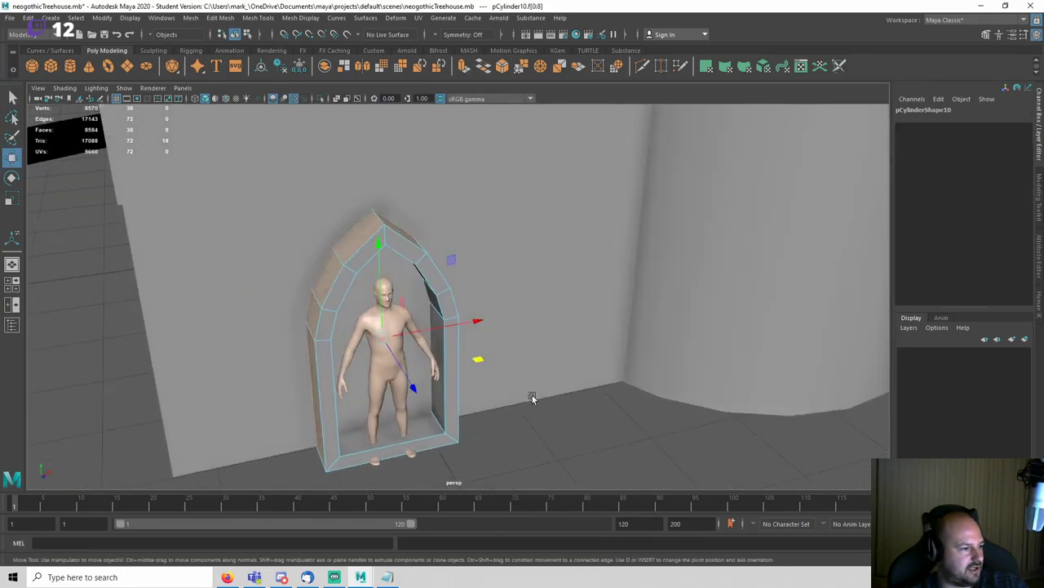
left_click(410, 428)
key("Delete")
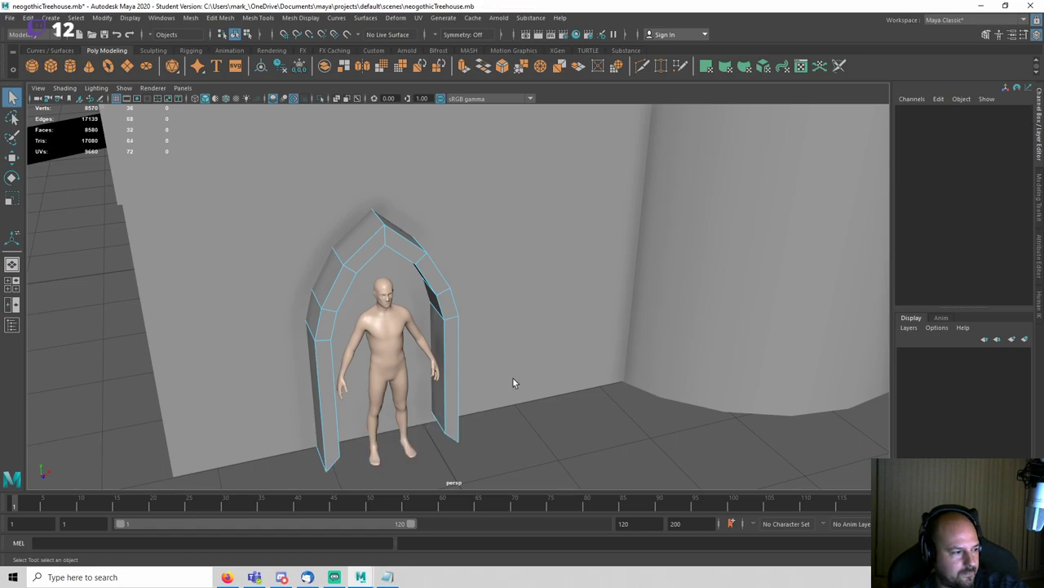
Step: Select the bottom vertices of both arch legs, flatten them to one height and adjust them down to ground level
right_click_drag(534, 277, 467, 282)
left_click_drag(526, 359, 447, 311, "alt")
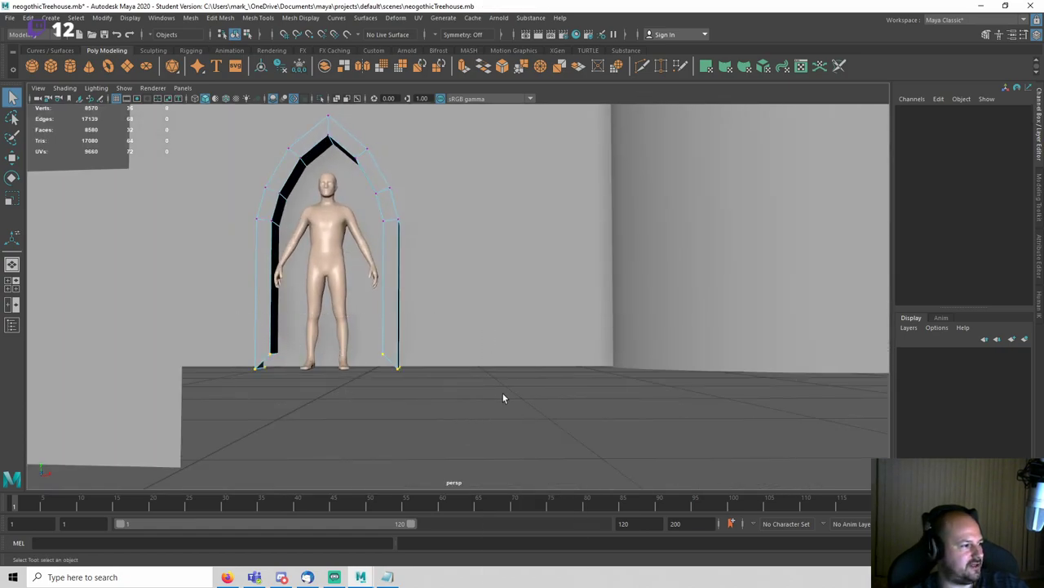
key("r")
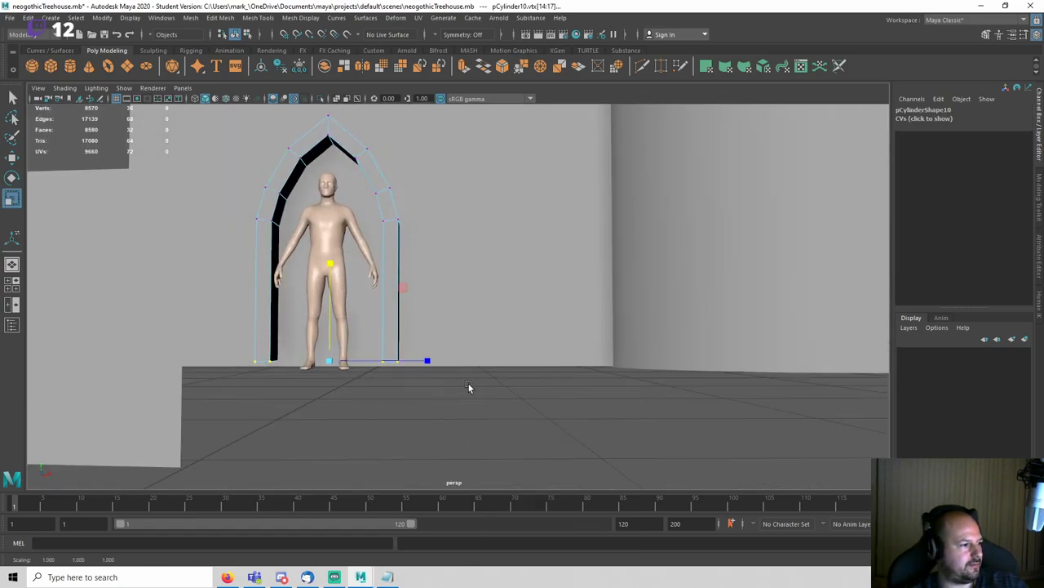
key("w")
left_click_drag(468, 383, 498, 353, "alt")
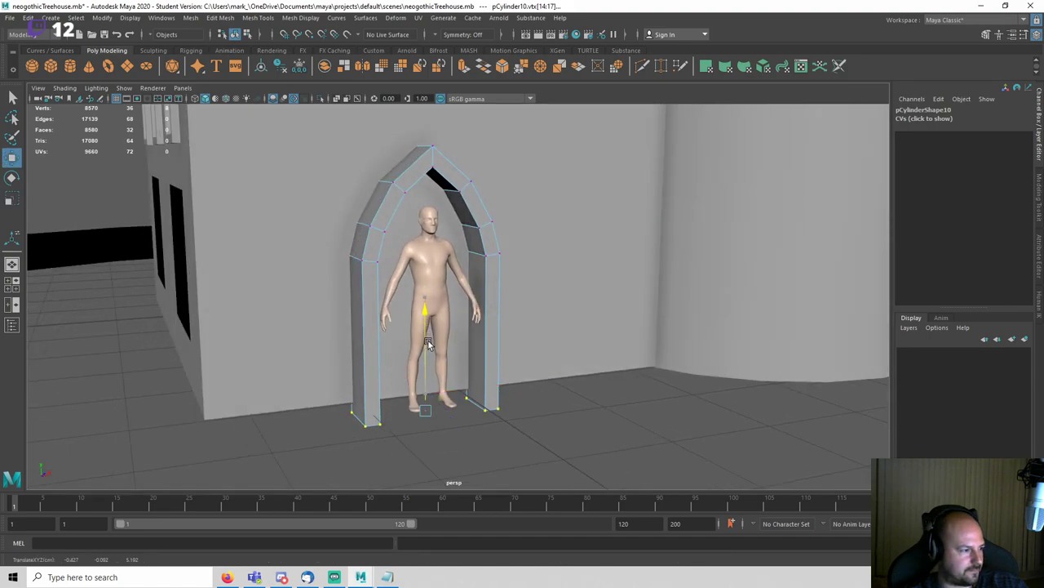
Step: Return the door arch to object mode, push it deeper into the wall to Translate Z 4.961 and save the scene
right_click_drag(505, 316, 556, 265)
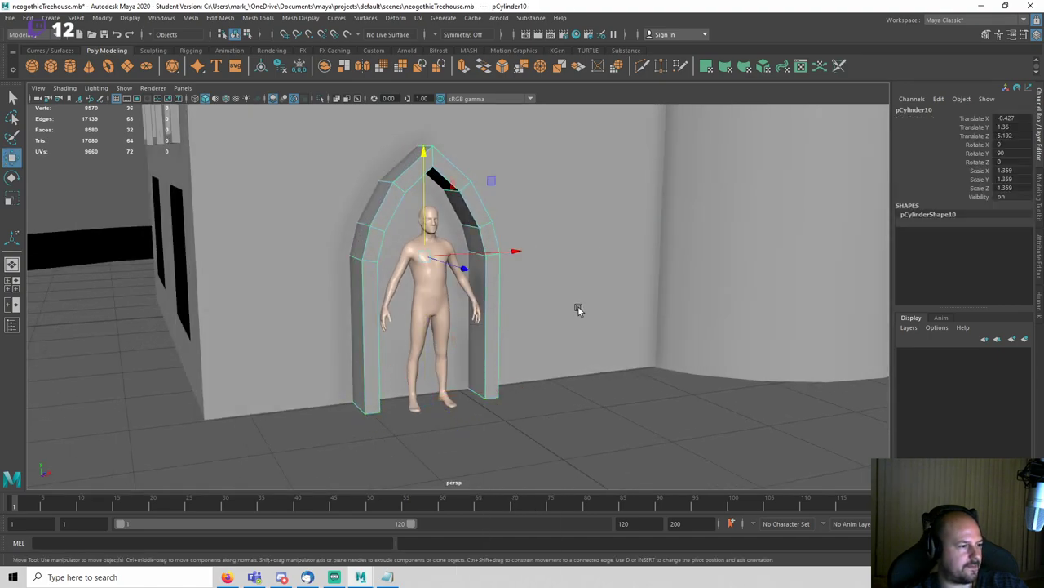
left_click_drag(579, 309, 581, 329, "alt")
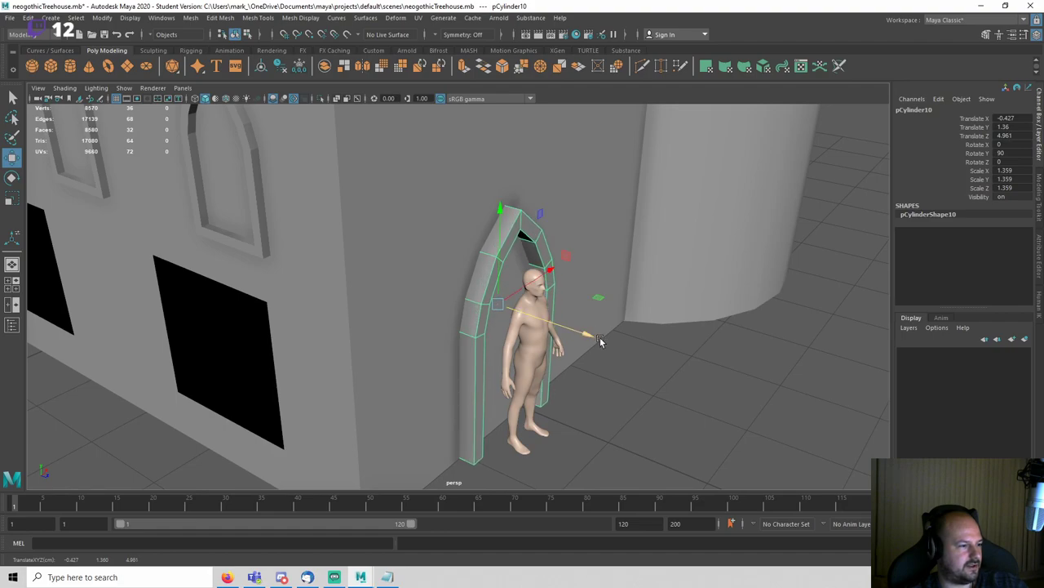
left_click(636, 367)
key("ctrl+s")
key("a")
left_click_drag(637, 368, 505, 372, "alt")
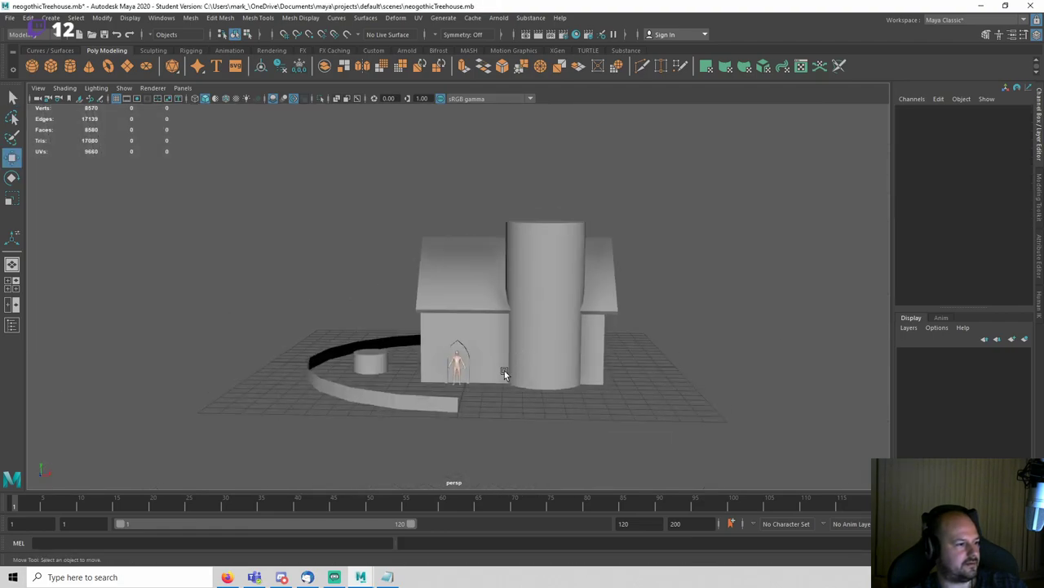
scroll(528, 313, "up", 5)
left_click_drag(528, 313, 623, 333, "alt")
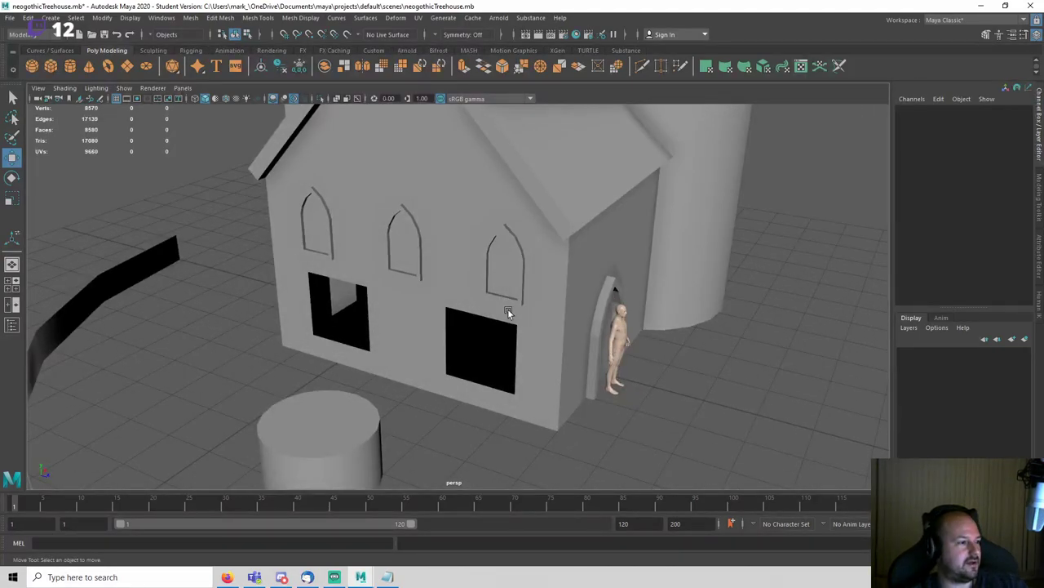
Step: Select the three upper arched window frames and raise them together to about Translate Y 3.67
left_click_drag(507, 308, 517, 343, "alt")
scroll(357, 300, "up", 3)
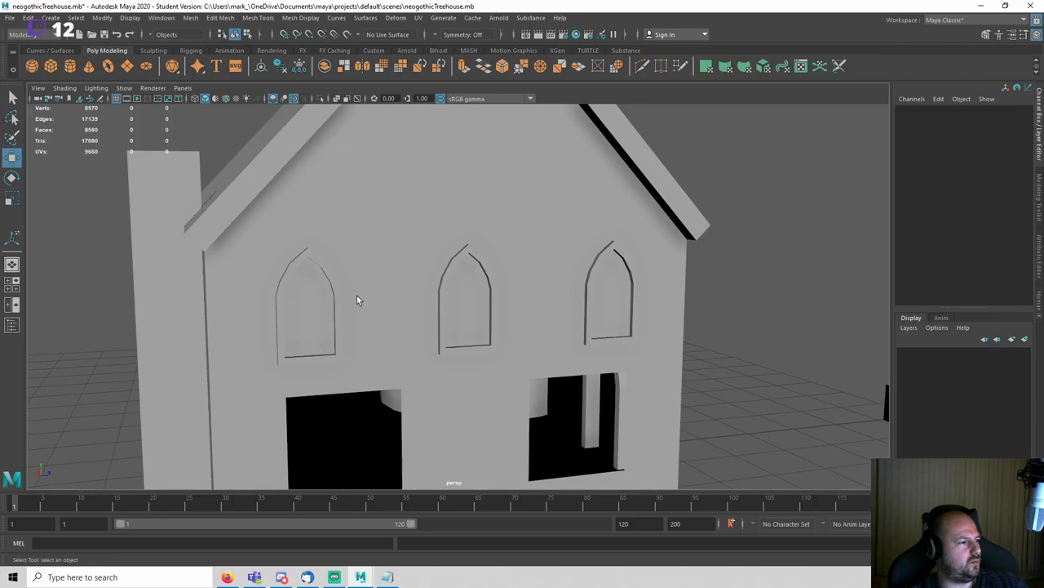
key("q")
left_click(357, 300)
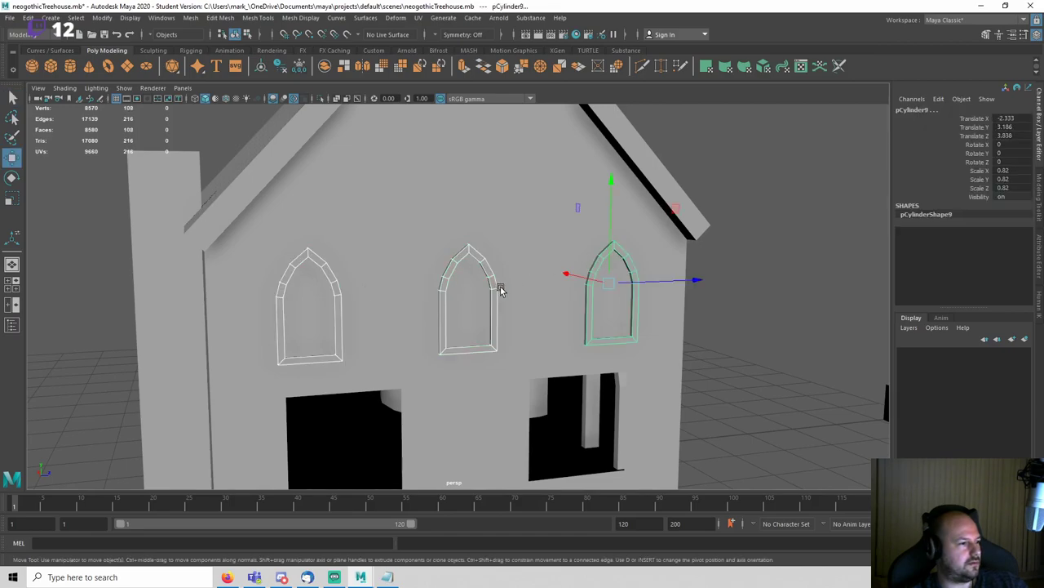
left_click_drag(612, 242, 609, 204)
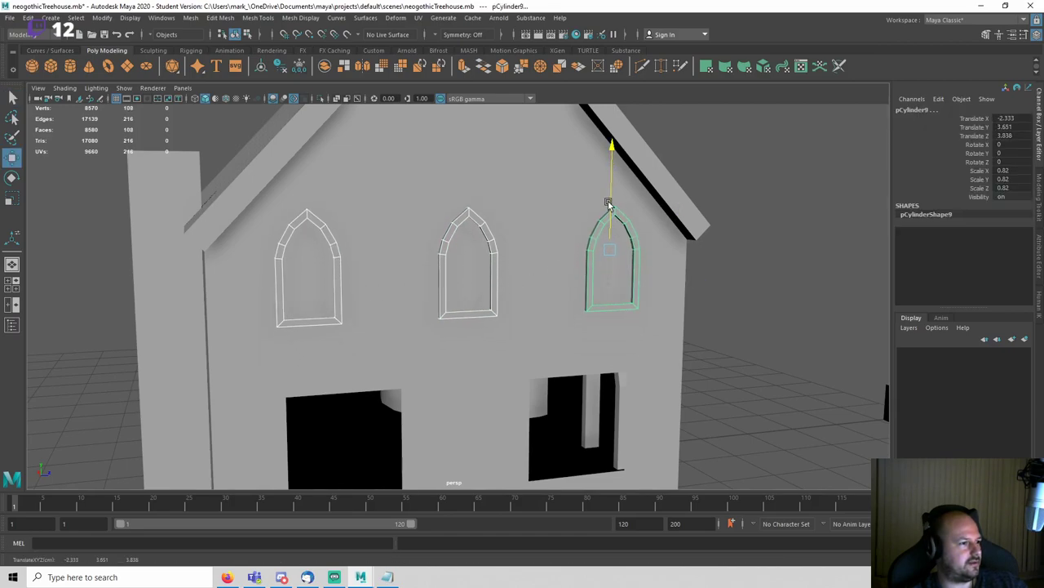
left_click(709, 300)
Step: Delete the middle arched window frame on the front gable wall
scroll(709, 300, "down", 4)
left_click_drag(709, 300, 514, 280, "alt")
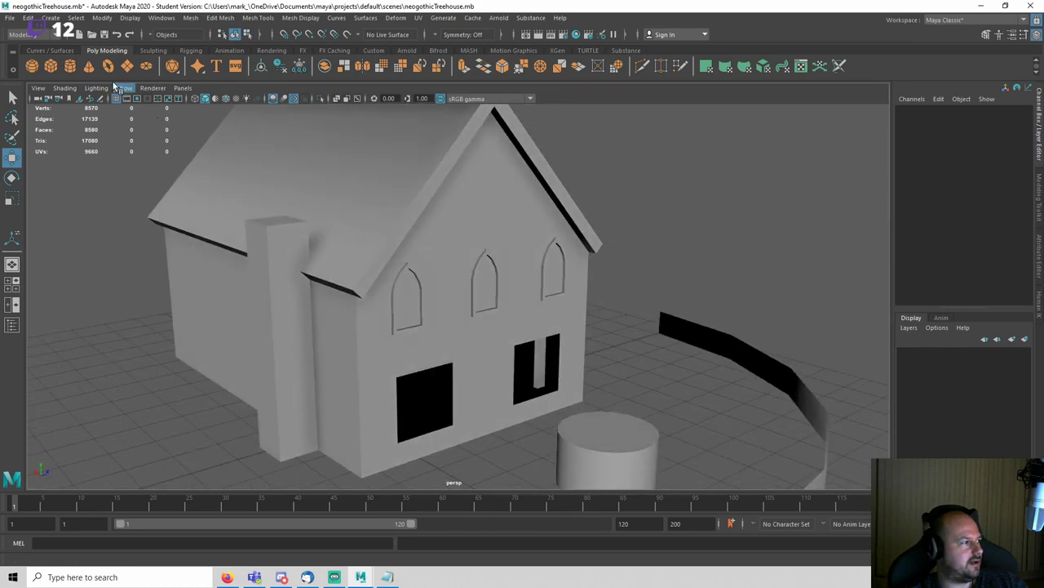
left_click(479, 260)
key("Delete")
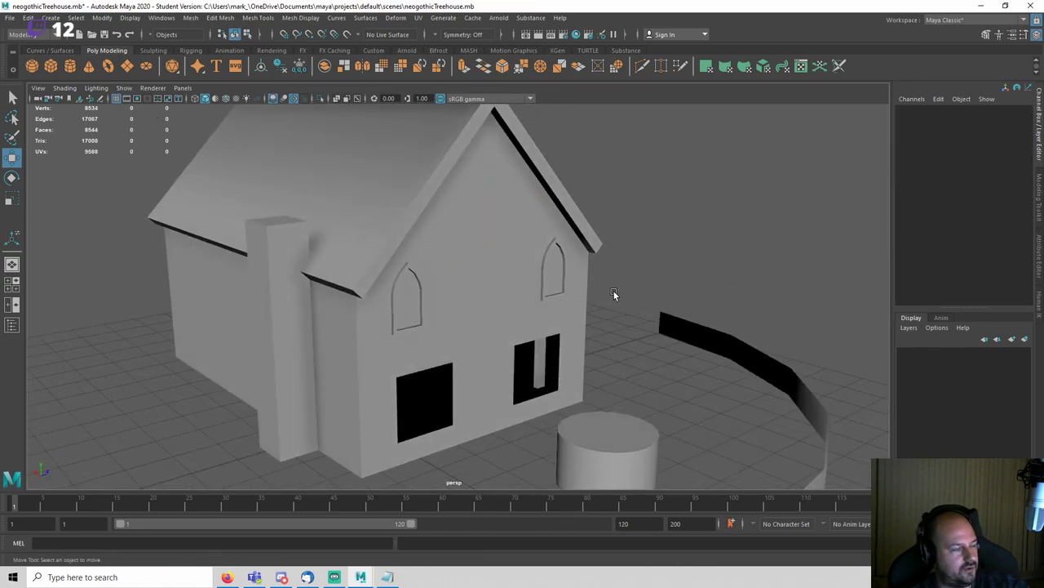
Step: Create a flat polygon cylinder with radius 1.331 and height 0.201, centred on the front wall line between the two ground-floor openings
left_click_drag(618, 304, 551, 317, "alt")
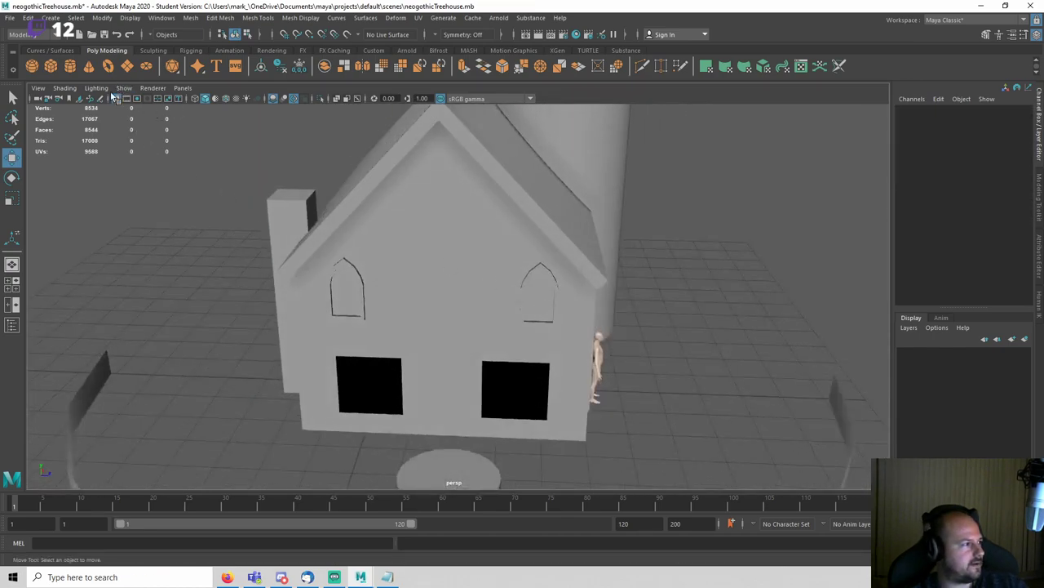
key("y")
left_click_drag(212, 213, 488, 369, "alt")
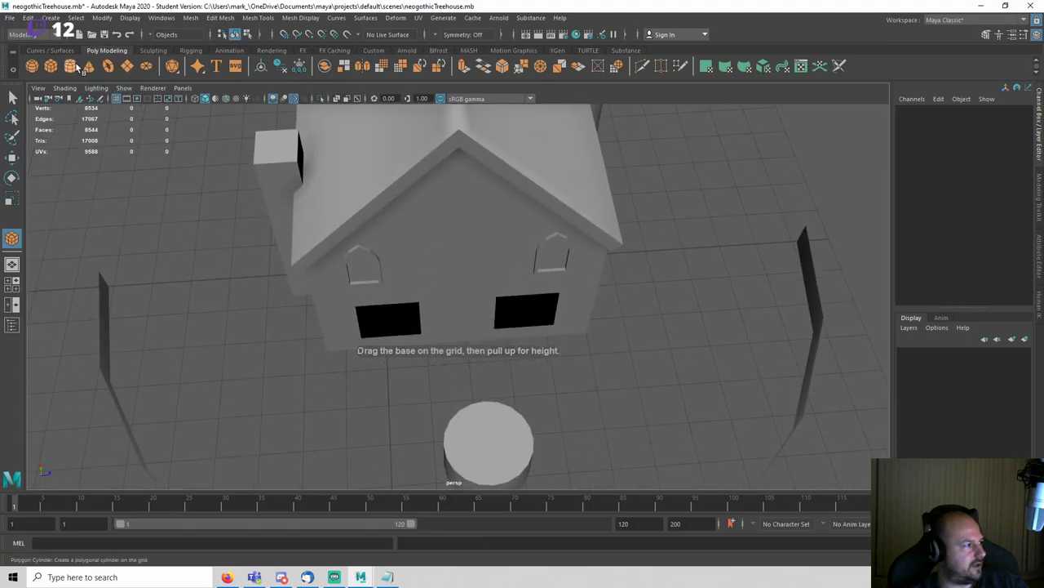
right_click_drag(448, 390, 494, 350, "shift")
key("space")
left_click_drag(494, 351, 431, 352)
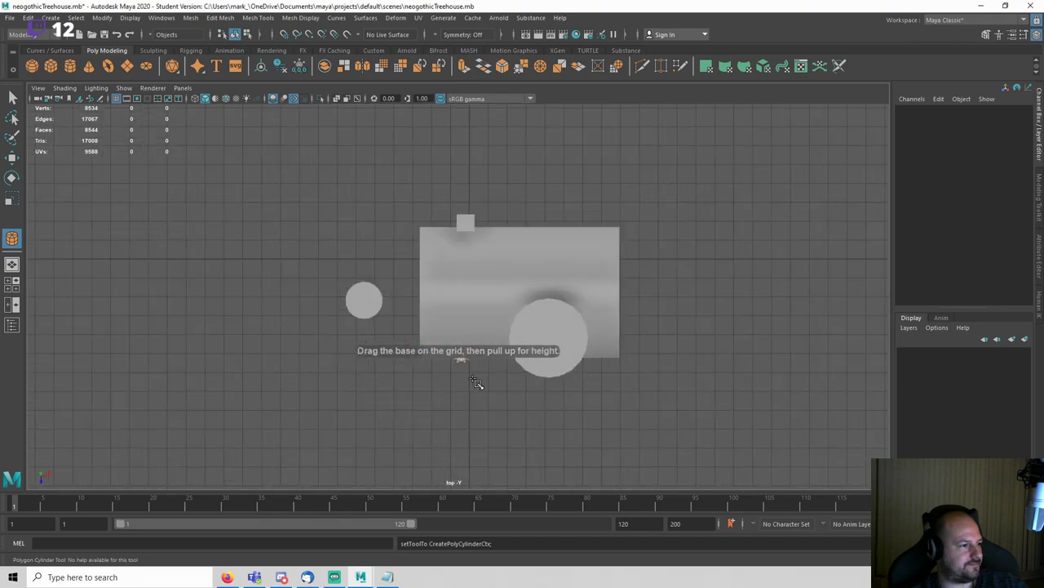
key("4")
middle_click_drag(420, 310, 536, 305, "alt")
right_click_drag(536, 305, 675, 311, "alt")
middle_click_drag(675, 311, 450, 327, "alt")
right_click_drag(450, 327, 553, 305, "alt")
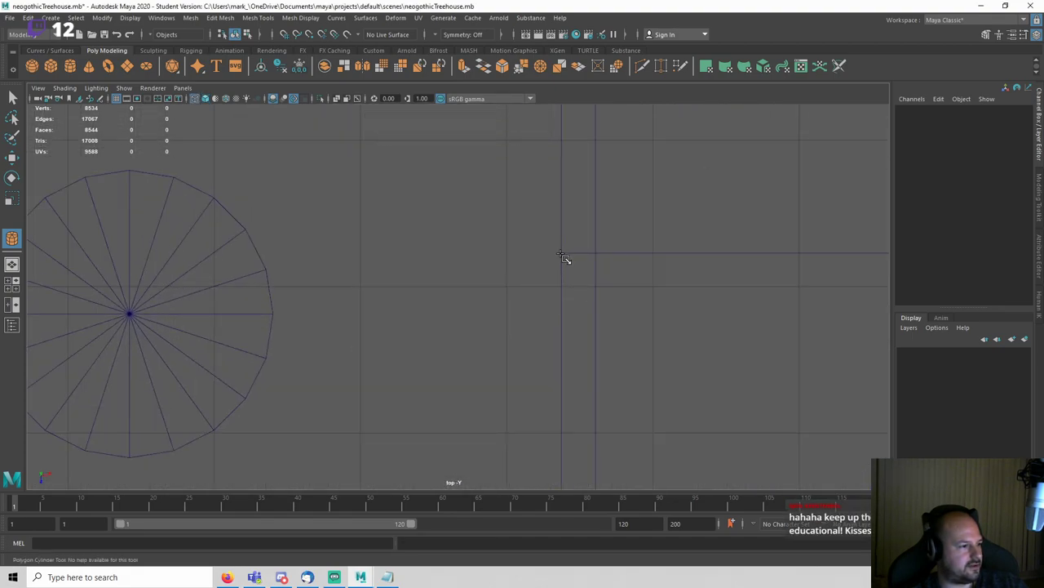
left_click_drag(561, 255, 386, 338)
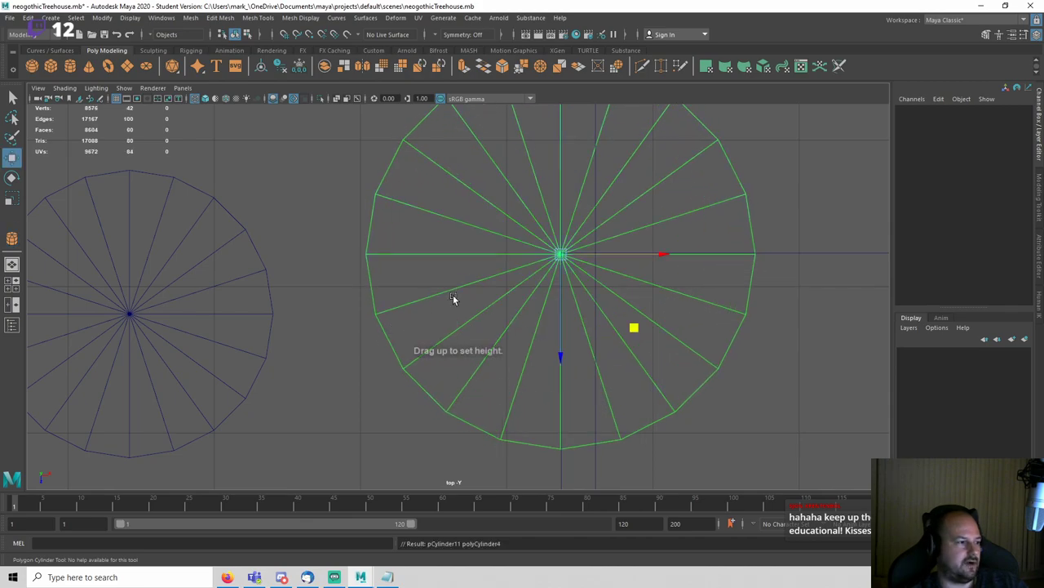
Step: Raise the flat cylinder to Translate Y 2.853 and push it into the front wall to Translate X -2.393 as a half-round balcony
key("space")
mouse_move(449, 343)
left_mouse_down()
mouse_move(458, 314)
mouse_move(524, 292)
mouse_move(469, 191)
left_mouse_up()
key("5")
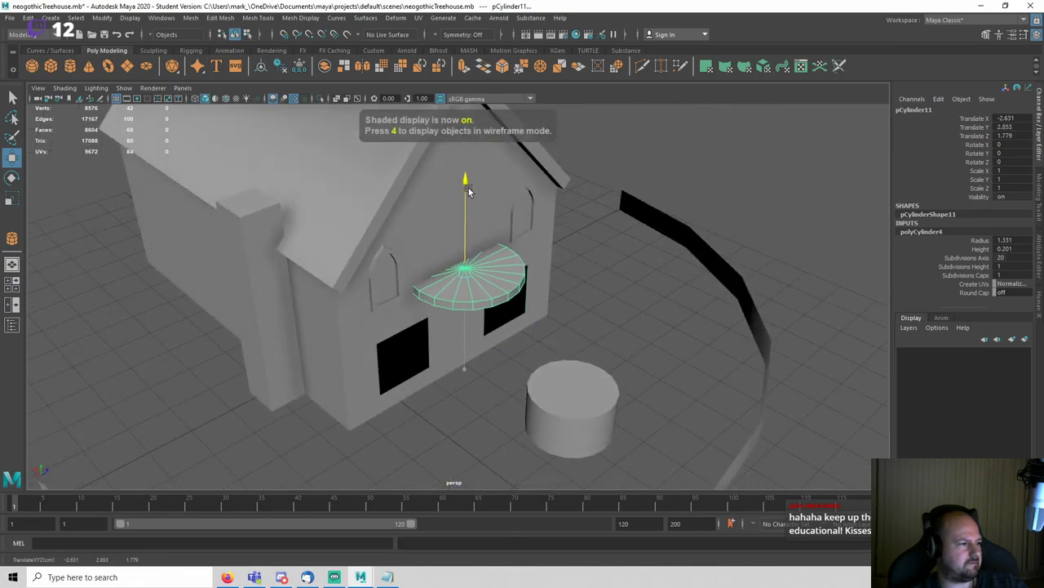
left_click_drag(441, 252, 433, 257)
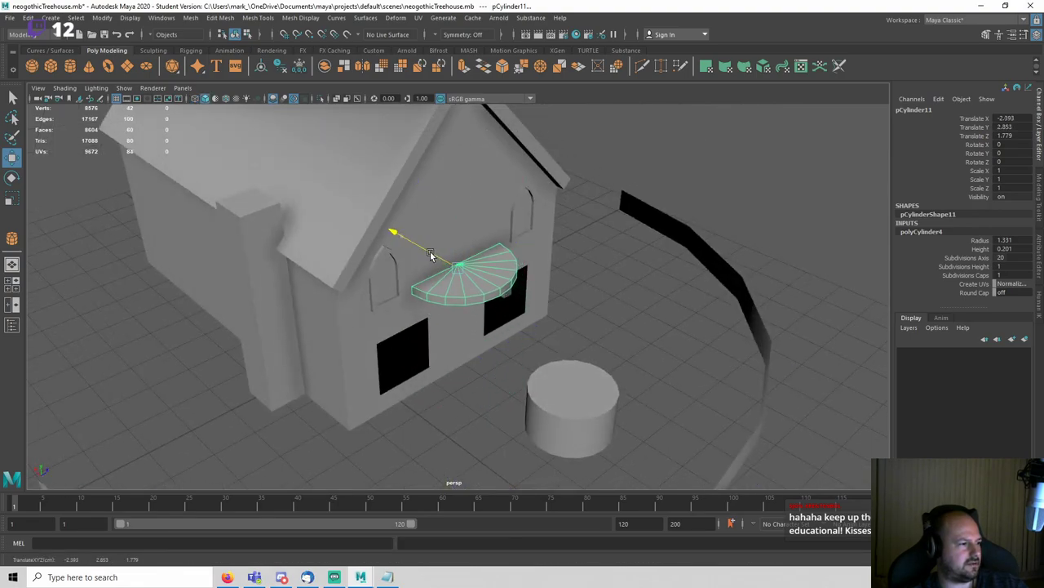
scroll(489, 285, "down", 3)
left_click_drag(657, 296, 606, 297, "alt")
left_click(641, 258)
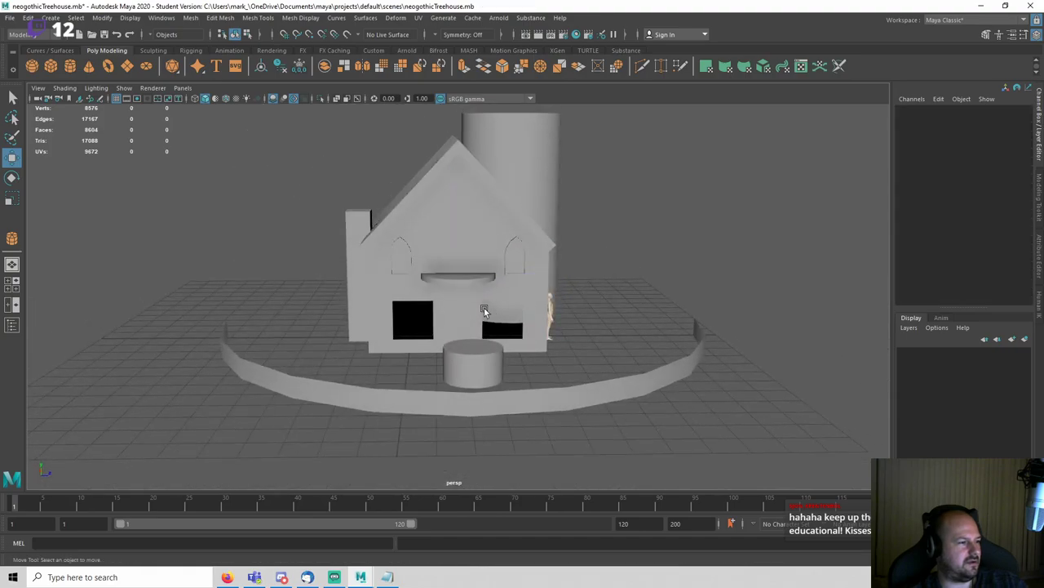
Step: Slide the balcony disc along the front wall to Translate Z 1.807
scroll(483, 307, "up", 3)
left_click_drag(484, 308, 541, 315, "alt")
left_click_drag(465, 284, 439, 271, "alt")
scroll(505, 270, "up", 4)
left_click_drag(505, 270, 525, 281, "alt")
left_click(514, 260)
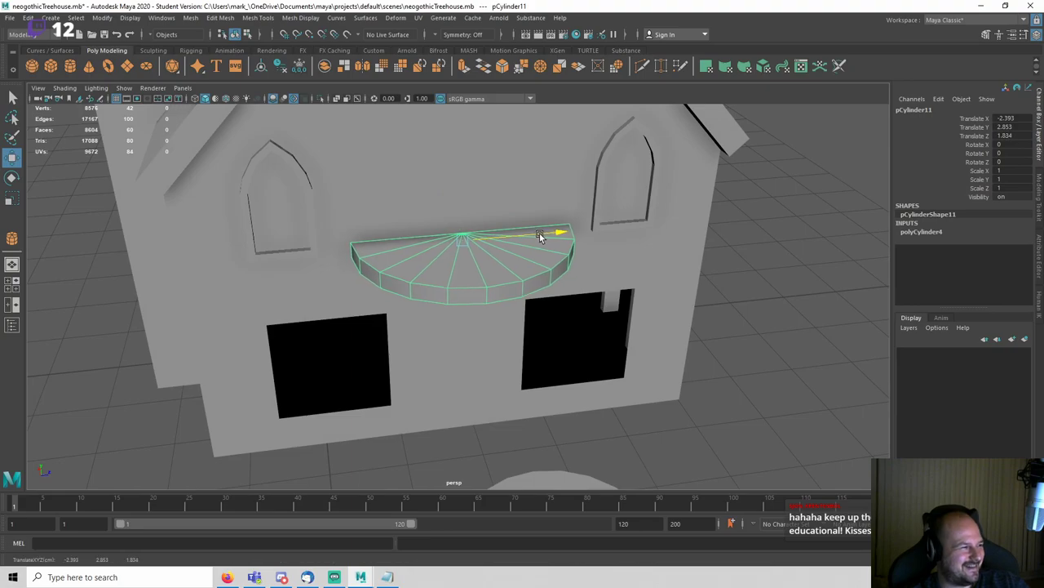
left_click(605, 262)
Step: Lower the balcony disc to Translate Y 2.658 and save the scene
left_click_drag(605, 262, 515, 257, "alt")
left_click(463, 241)
left_click_drag(457, 193, 459, 209)
left_click(635, 272)
left_click_drag(635, 272, 526, 290, "alt")
key("ctrl+s")
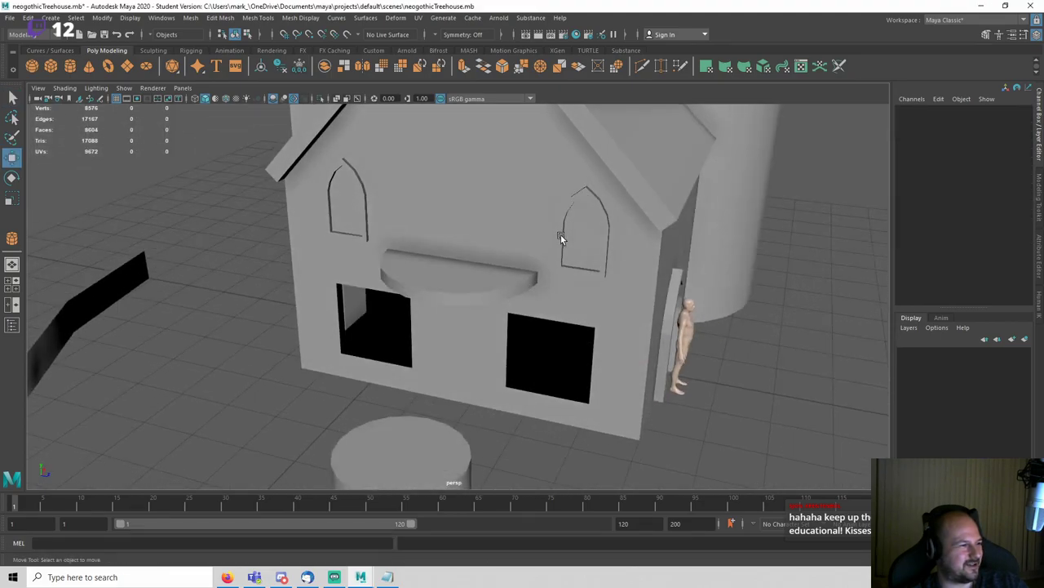
Step: Duplicate the arched window frame nearest the door side and move the copy above the balcony to Translate Z 1.915
left_click(560, 234)
key("w")
key("ctrl+d")
left_click_drag(688, 235, 558, 226)
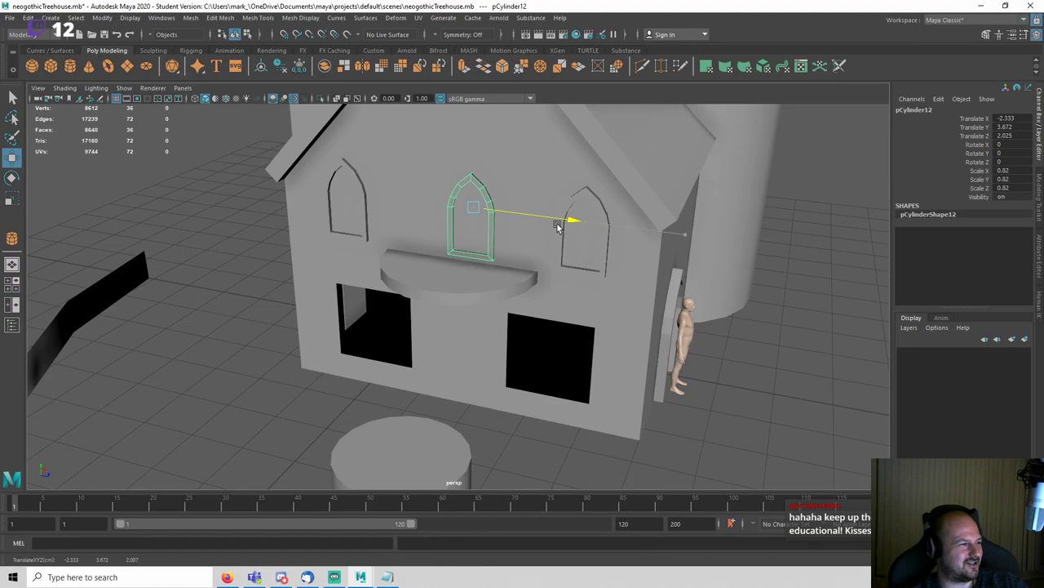
left_click(634, 232)
Step: Delete the faces of the balcony disc's half inside the house, leaving a half-round slab in object mode
left_click_drag(634, 232, 525, 277, "alt")
left_click(494, 295)
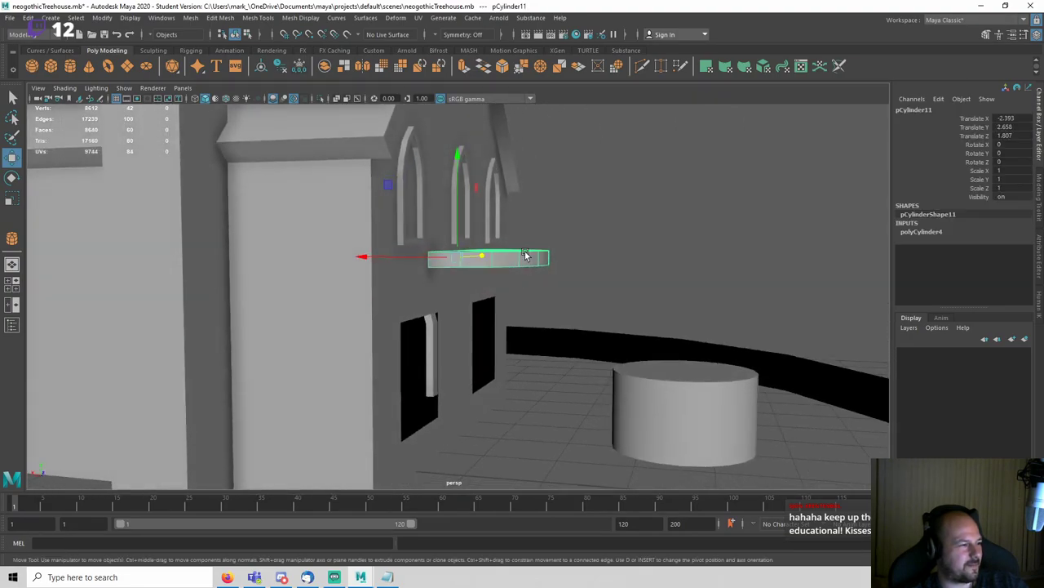
right_click_drag(526, 254, 526, 280)
left_click_drag(526, 280, 607, 404, "alt")
key("4")
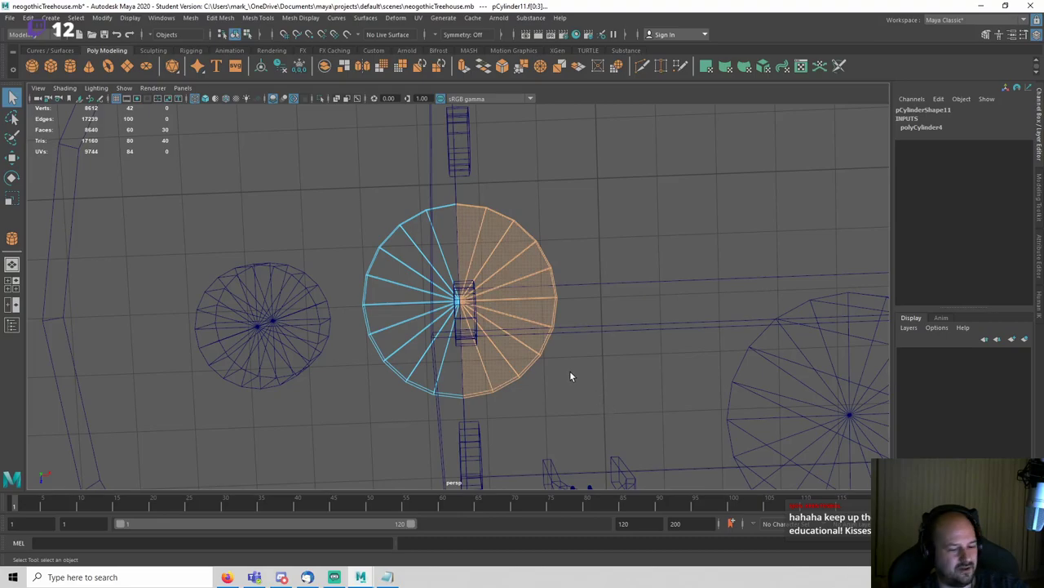
key("Delete")
mouse_move(395, 261)
right_mouse_down()
mouse_move(414, 242)
mouse_move(400, 233)
right_mouse_up()
key("5")
mouse_move(417, 259)
left_mouse_down("alt")
mouse_move(432, 270)
mouse_move(476, 230)
mouse_move(284, 233)
left_mouse_up("alt")
right_click_drag(457, 277, 600, 255)
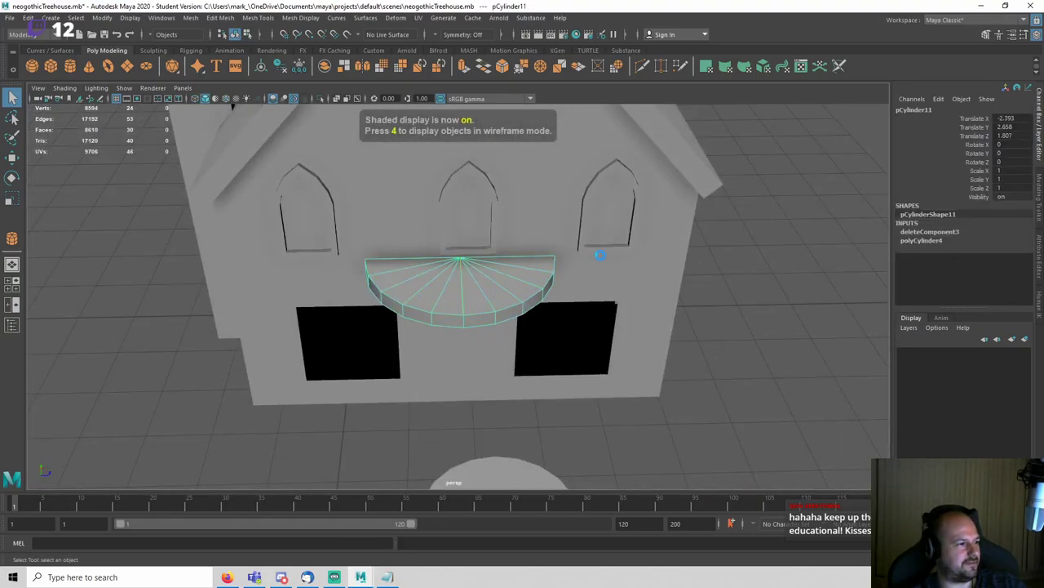
Step: Move the half-round balcony slab outward until its flat back clears the front wall
key("w")
left_click_drag(508, 286, 440, 234, "alt")
left_click_drag(444, 236, 531, 241, "alt")
Step: Extrude the flat back edges of the balcony slab into the front wall and save the scene
key("q")
right_click_drag(530, 241, 523, 232)
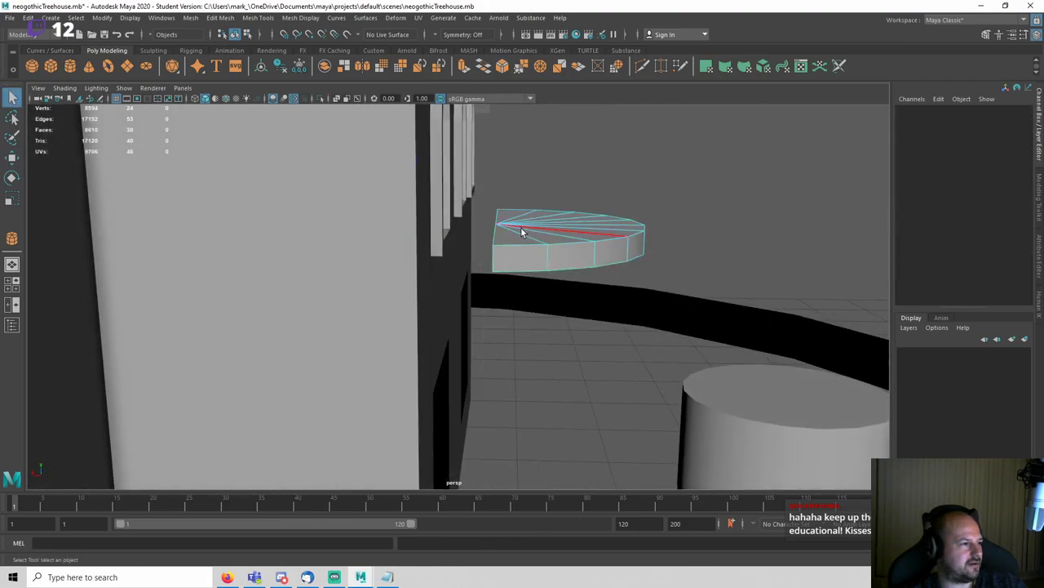
left_click_drag(521, 232, 521, 256, "alt")
left_click(505, 236)
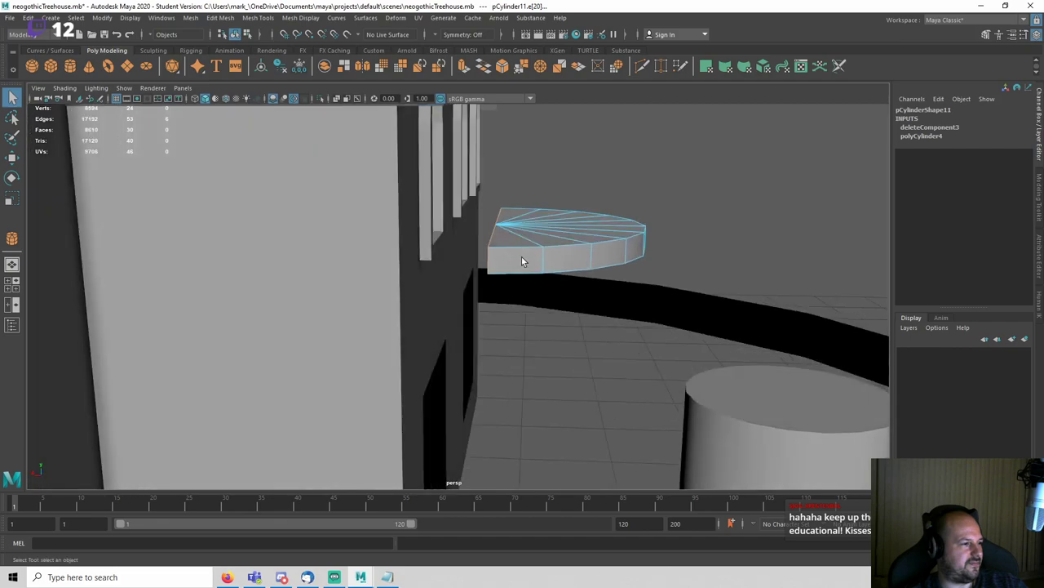
key("w")
key("ctrl+e")
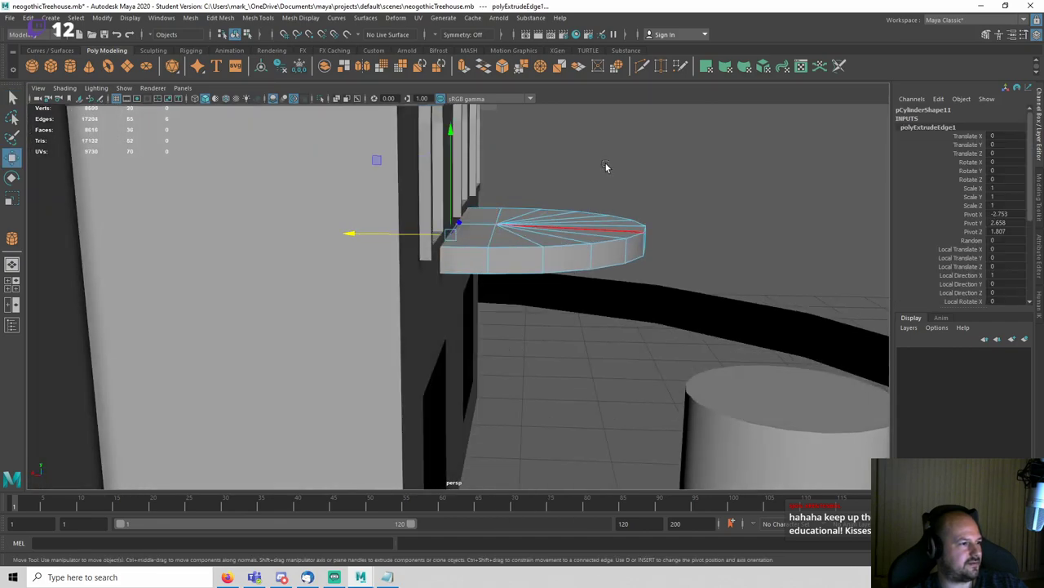
left_click(607, 166)
scroll(588, 263, "down", 5)
left_click_drag(586, 269, 507, 317, "alt")
key("ctrl+s")
left_click(515, 299)
scroll(519, 305, "down", 5)
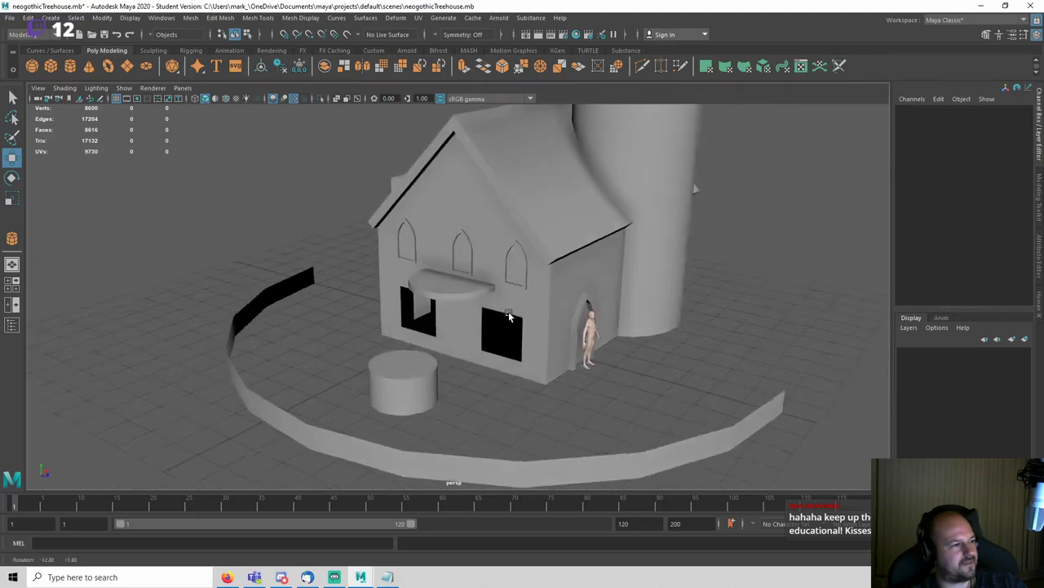
Step: Select the arched window frame copy directly above the balcony and delete it
scroll(508, 316, "up", 5)
left_click_drag(463, 256, 515, 253, "alt")
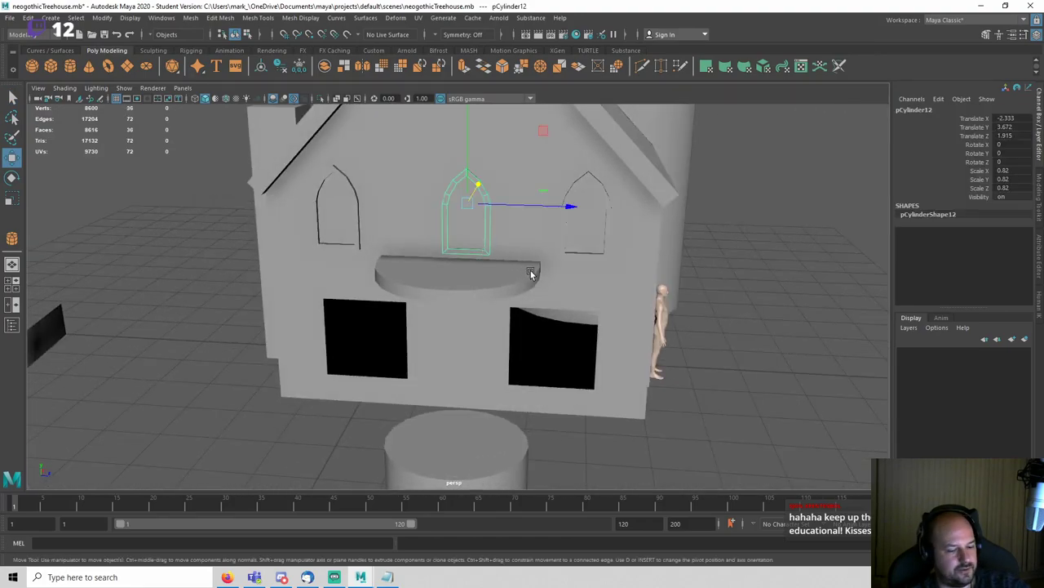
left_click_drag(531, 274, 661, 323, "alt")
Step: Duplicate the ground-floor door arch, move the copy in front of the gable facade and set its Rotate Y to 0
left_click(673, 371)
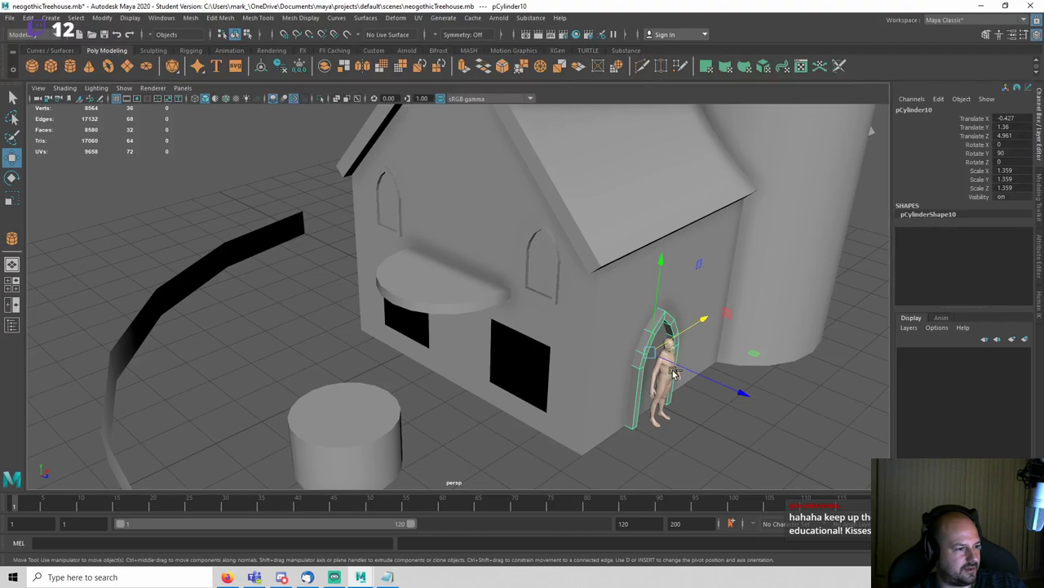
middle_click_drag(758, 359, 560, 363)
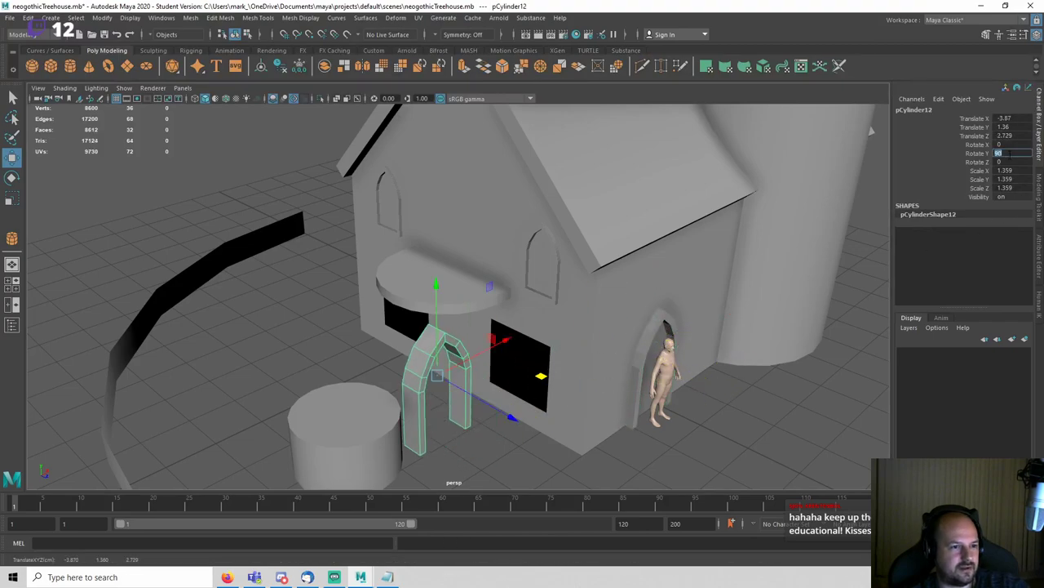
key("Return")
Step: Raise the door arch copy onto the balcony to Translate Y 4.077 and move it against the front wall at Translate X -2.525
left_click_drag(439, 324, 440, 183)
left_click_drag(496, 244, 548, 242, "alt")
middle_click_drag(547, 242, 554, 205)
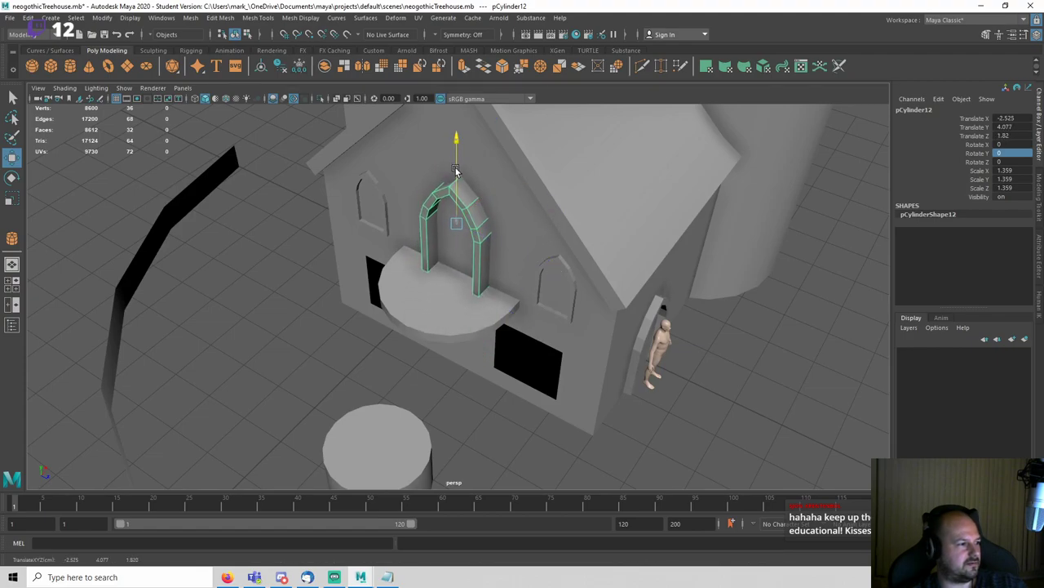
Step: Centre the balcony arch between the two side windows at Translate Z 1.767 and save the scene
key("space")
left_click_drag(475, 198, 430, 181)
key("f")
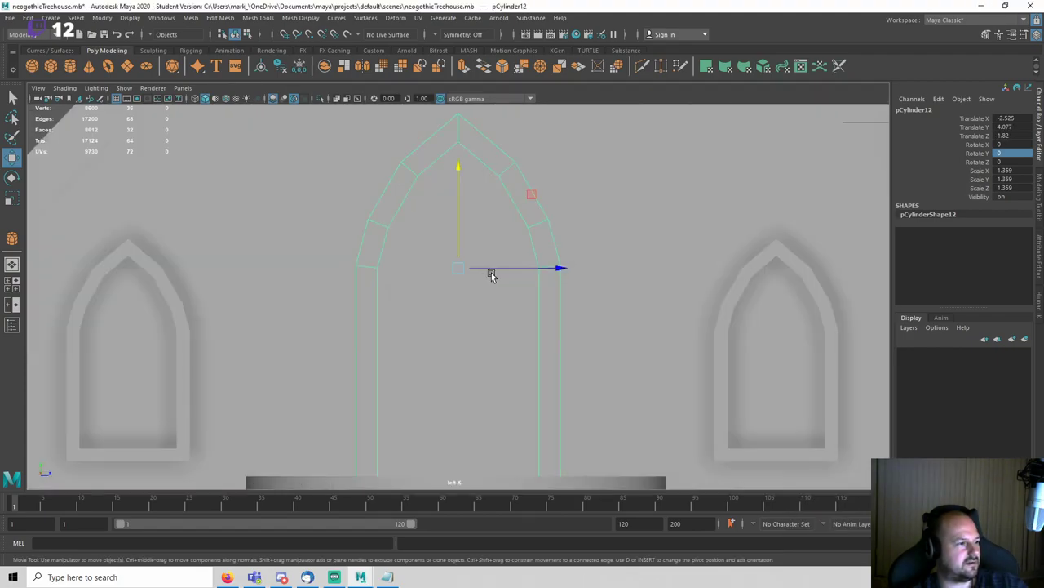
scroll(500, 289, "down", 8)
key("4")
key("f")
left_click_drag(517, 275, 511, 279)
key("space")
left_click_drag(443, 277, 451, 236)
left_click(657, 311)
key("5")
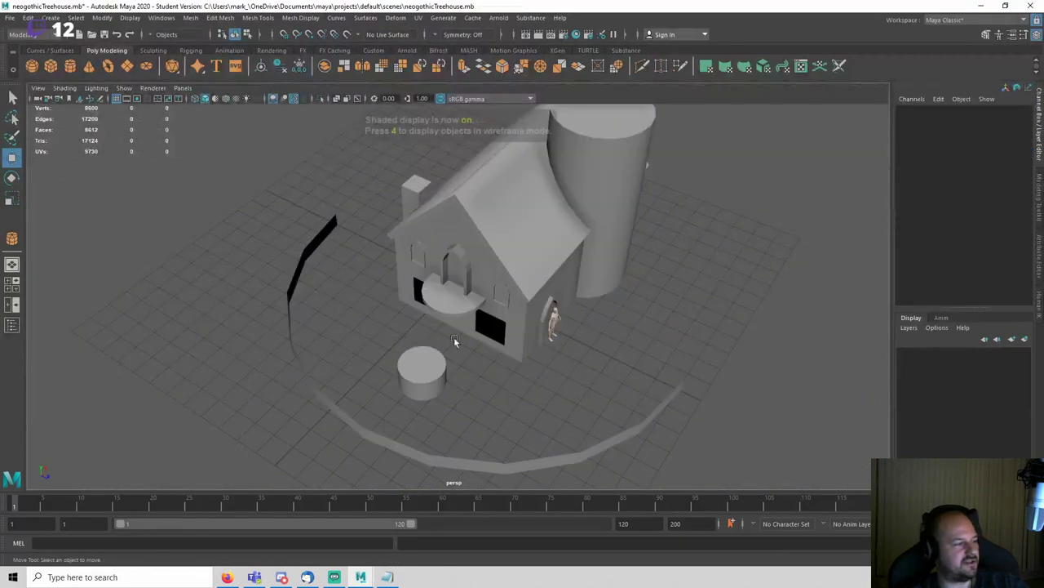
left_click_drag(454, 337, 500, 296, "alt")
key("q")
key("ctrl+s")
left_click(499, 297)
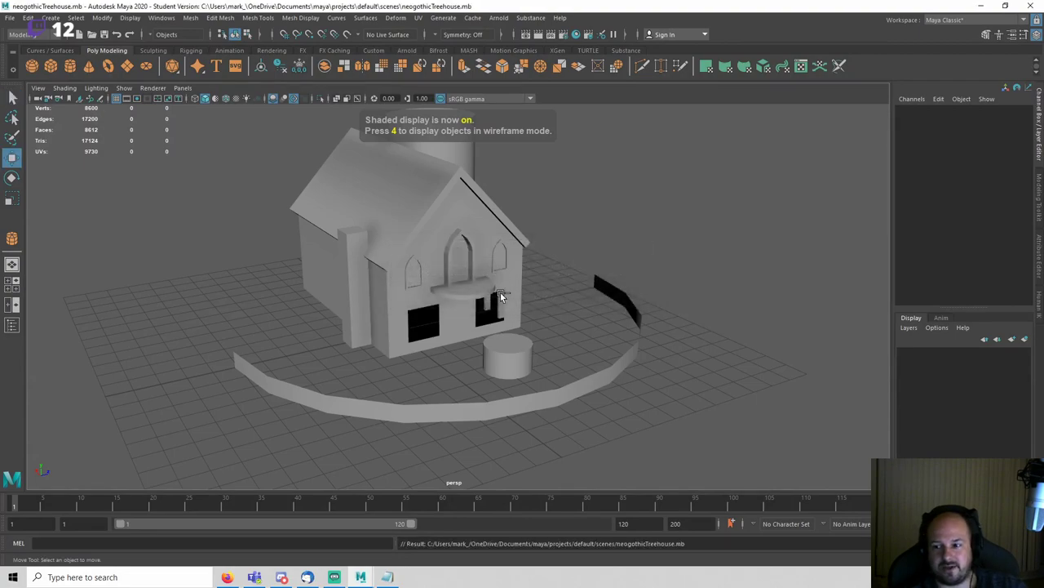
Step: Push the balcony arch deeper into the front wall to about Translate X -2.265
key("w")
scroll(500, 291, "up", 5)
scroll(522, 276, "up", 3)
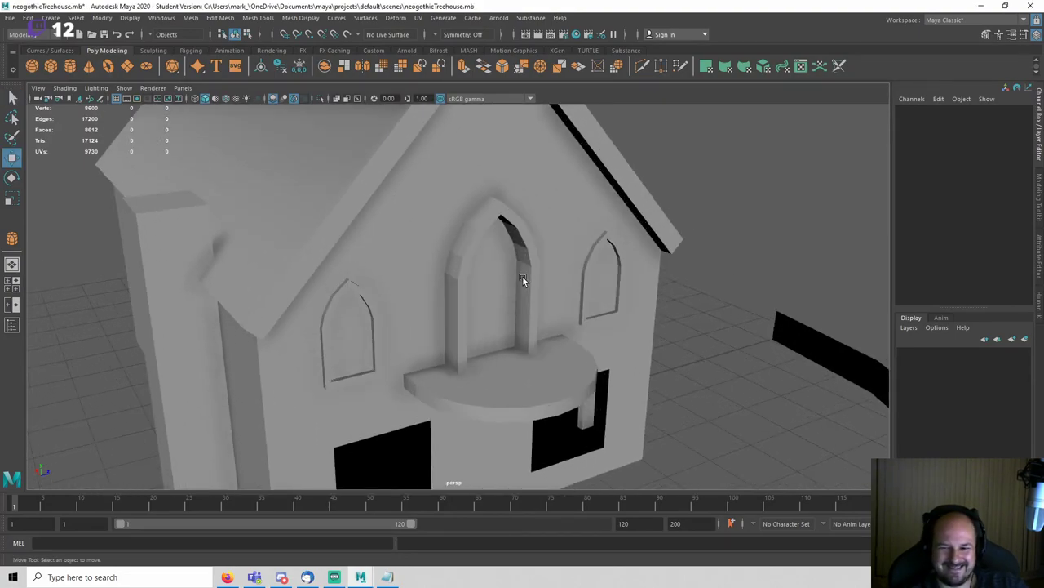
left_click_drag(461, 285, 459, 256, "alt")
left_click(469, 260)
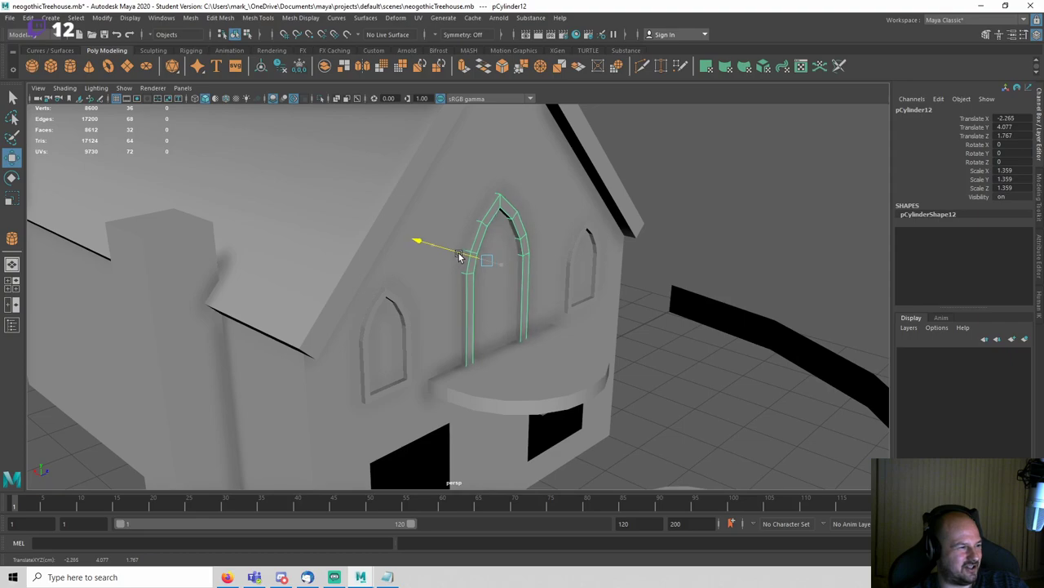
left_click(729, 213)
Step: Select the roof and the round tower together and raise them, bringing the tower to Translate Y 6.09
scroll(580, 321, "down", 4)
left_click_drag(580, 322, 441, 314, "alt")
scroll(576, 315, "down", 4)
scroll(536, 301, "up", 2)
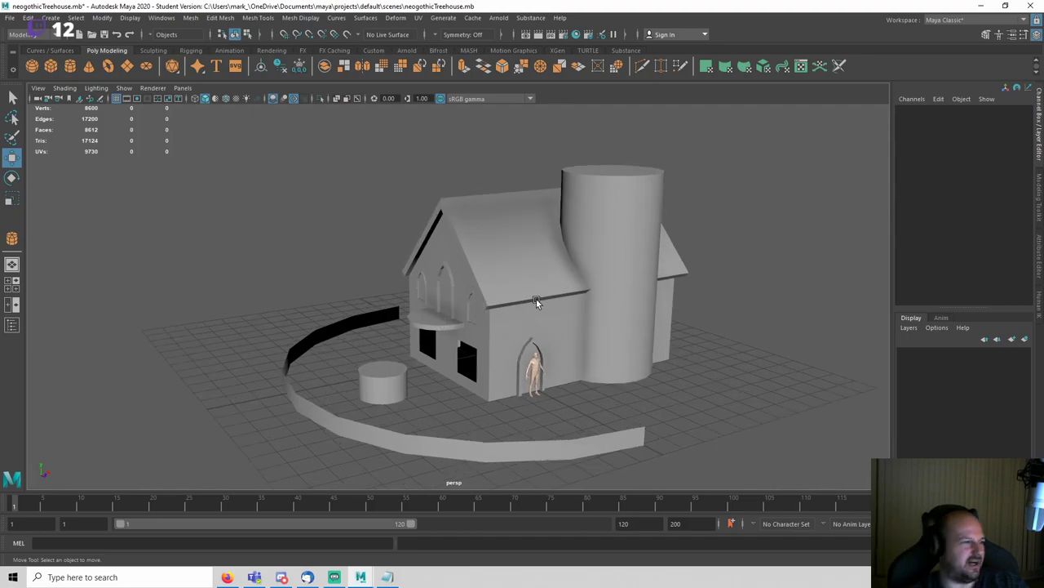
left_click_drag(538, 296, 495, 260, "alt")
key("q")
left_click(474, 247)
left_click(455, 209)
key("w")
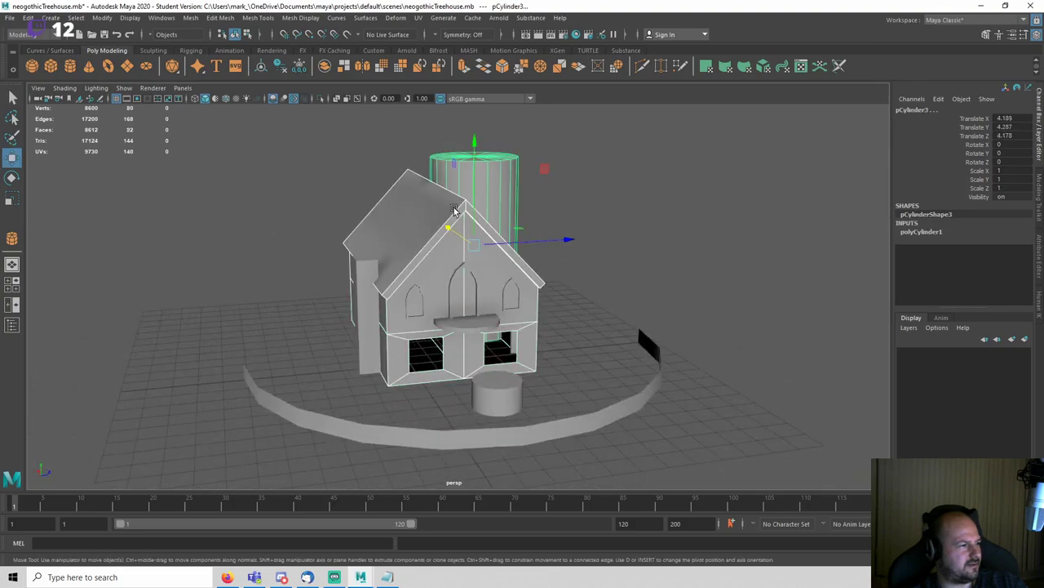
left_click(575, 207)
left_click_drag(575, 207, 475, 207, "alt")
left_click(479, 204)
left_click(554, 192, "shift")
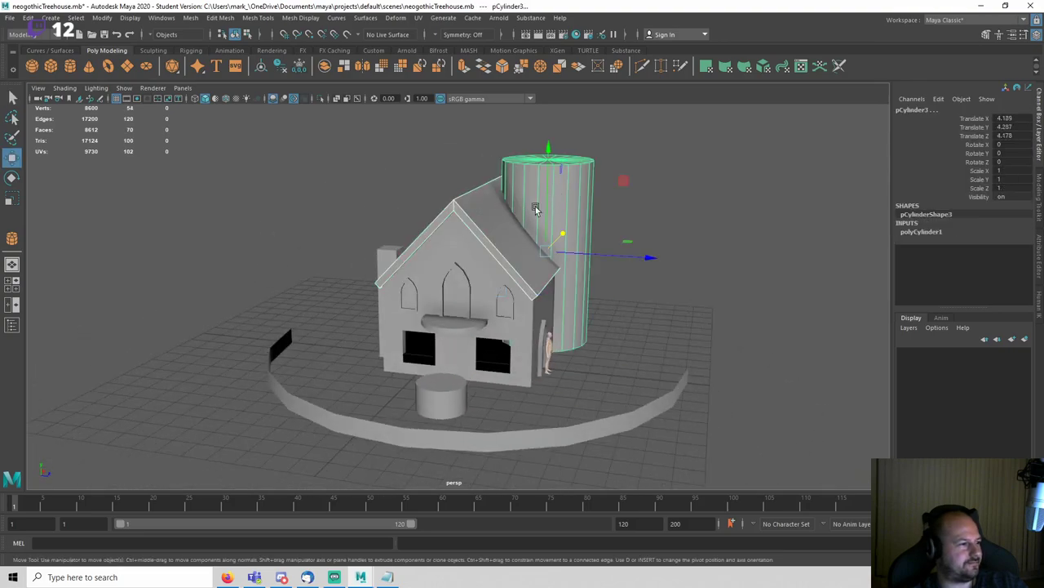
left_click_drag(545, 200, 546, 162)
Step: Raise the house body's eave and gable vertices until the walls meet the underside of the lifted roof
left_click(680, 235)
left_click_drag(680, 234, 426, 220, "alt")
left_click(474, 239)
key("space")
scroll(575, 269, "down", 10)
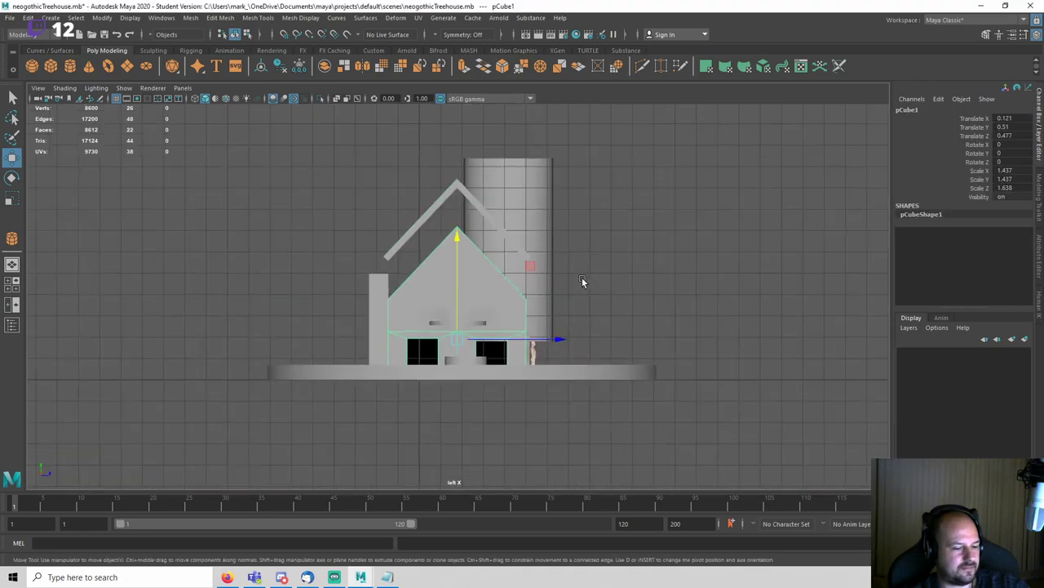
key("F9")
scroll(569, 272, "up", 4)
key("4")
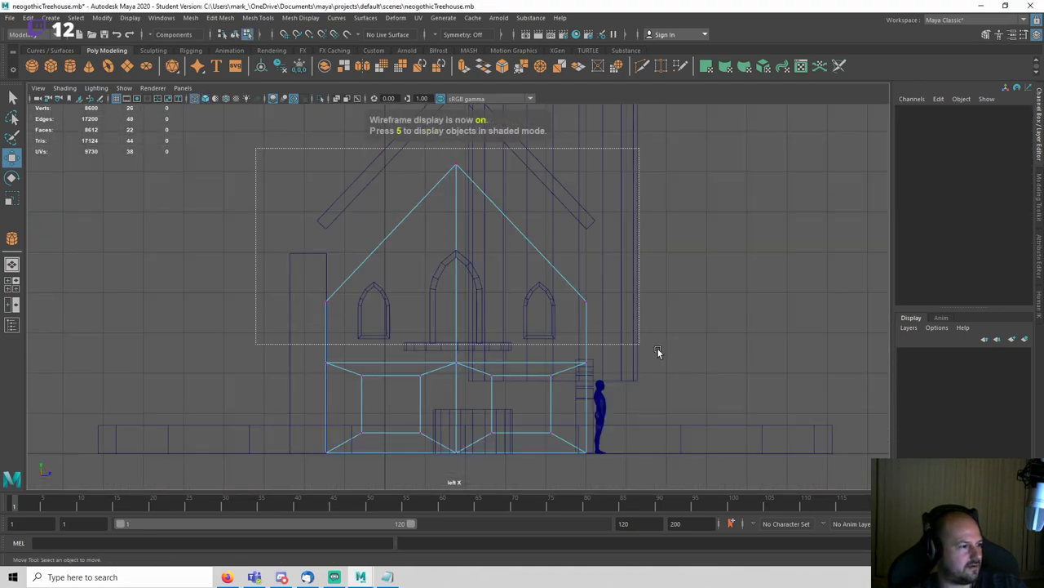
left_click_drag(740, 356, 742, 357)
middle_click_drag(470, 187, 492, 250, "alt")
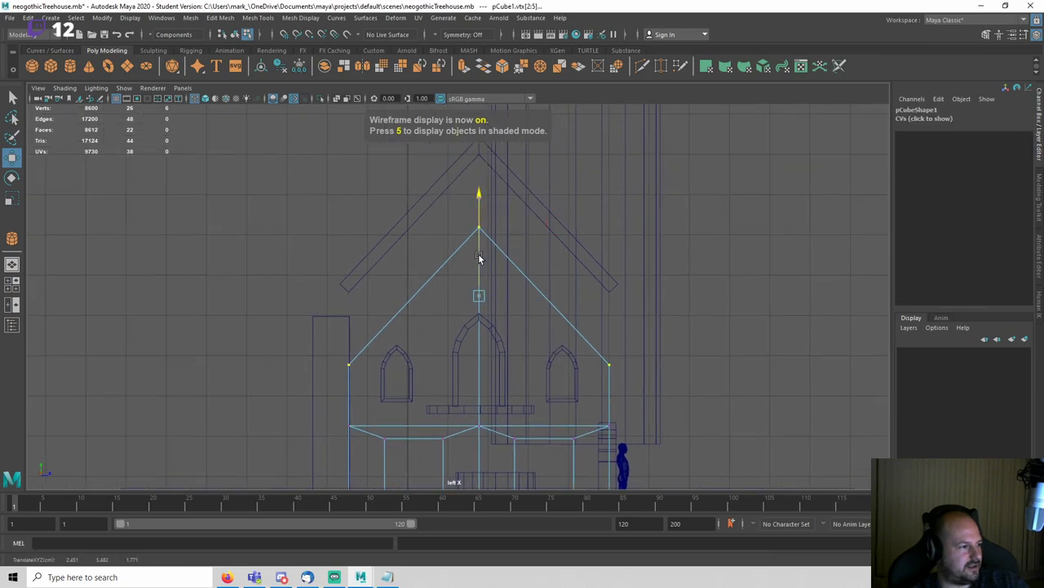
left_click_drag(478, 252, 475, 186)
middle_click_drag(555, 395, 547, 312, "alt")
key("q")
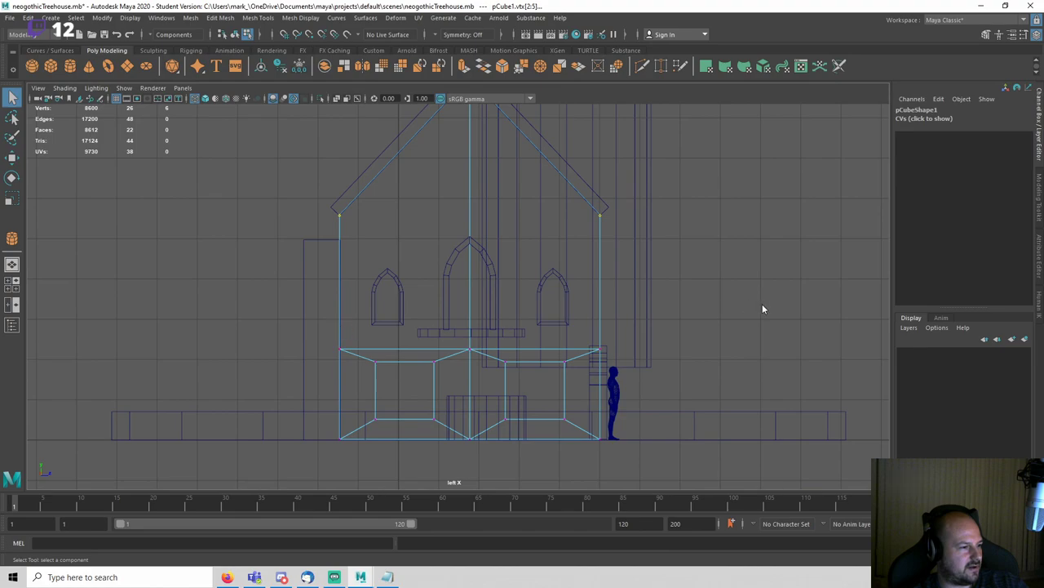
Step: Move both upper side windows, the balcony arch and the balcony slab up together on the front facade
key("F8")
left_click(404, 286)
left_click(445, 271, "shift")
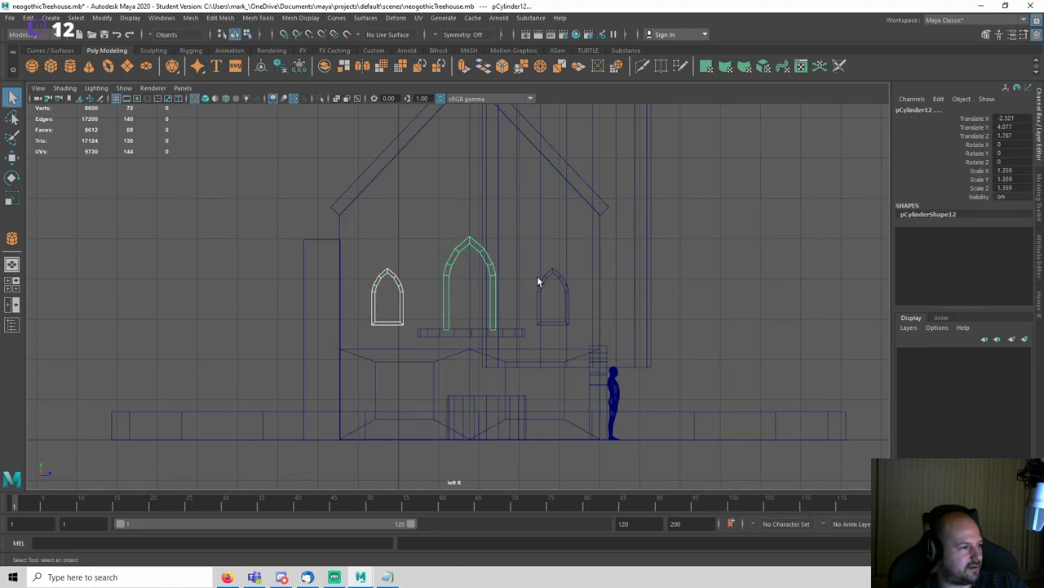
left_click(538, 279, "shift")
left_click(475, 333, "shift")
key("w")
mouse_move(473, 285)
left_mouse_down()
mouse_move(470, 243)
mouse_move(488, 246)
left_mouse_up()
key("5")
key("space")
left_click(639, 296)
Step: Adjust the height of the house body's horizontal edge loop just above the ground-floor openings
left_click_drag(557, 325, 522, 333, "alt")
scroll(468, 318, "up", 2)
scroll(464, 301, "up", 2)
left_click(521, 330)
right_click(522, 330)
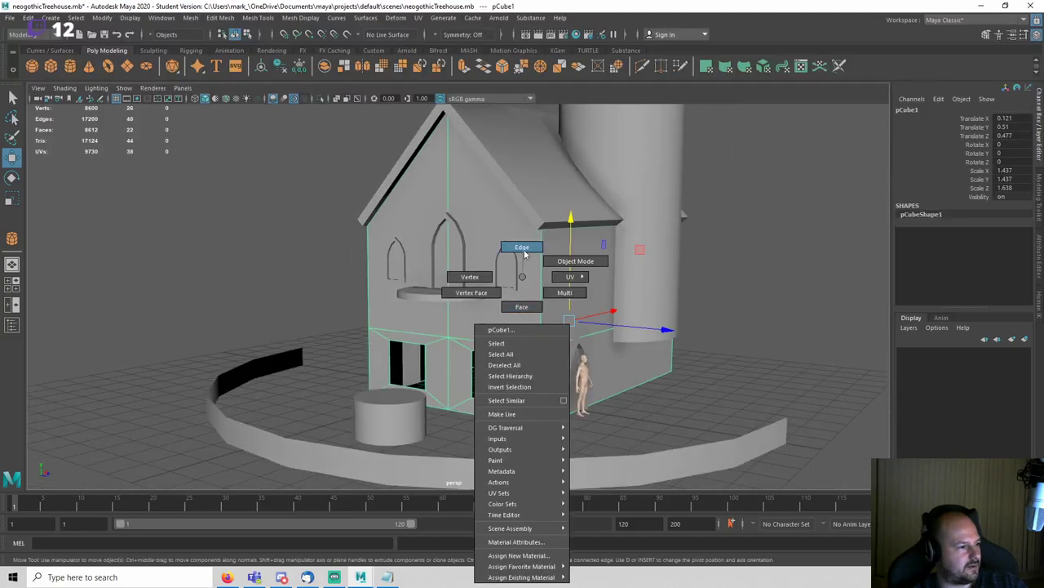
right_click_drag(525, 254, 524, 249)
scroll(516, 327, "up", 3)
double_click(619, 351)
left_click_drag(436, 362, 468, 362, "alt")
key("q")
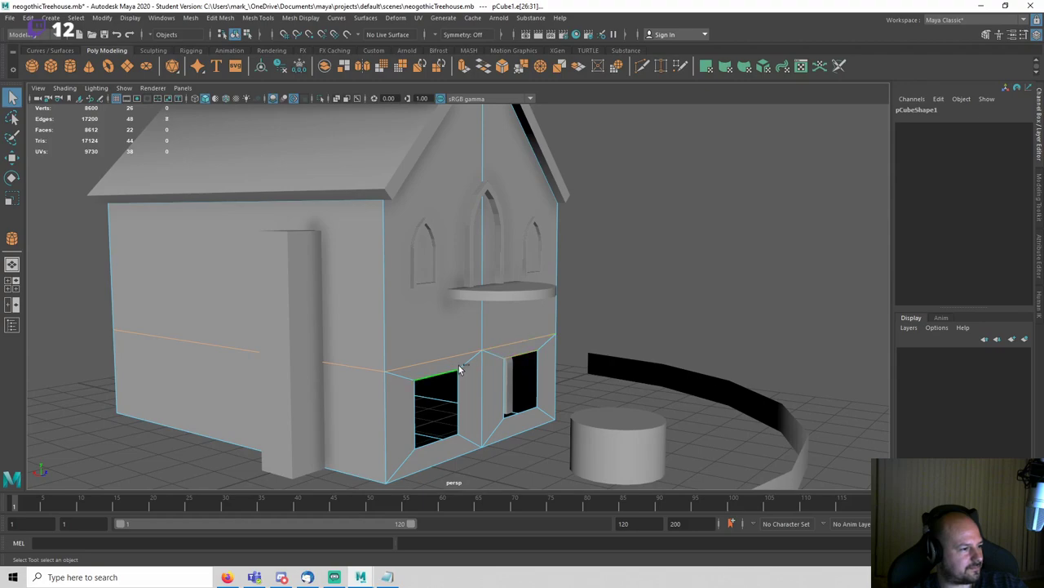
key("w")
left_click_drag(335, 307, 408, 323)
left_click_drag(477, 268, 477, 274)
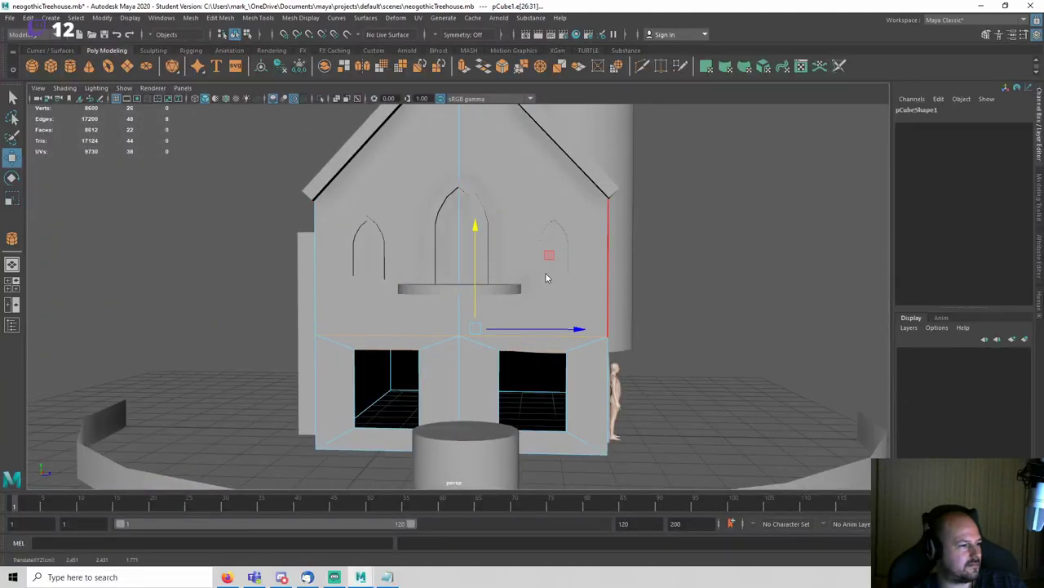
Step: Return to object mode, clear the selection and save the scene
right_click_drag(546, 274, 587, 245)
scroll(621, 261, "down", 5)
left_click(712, 269)
left_click_drag(606, 338, 625, 329, "alt")
key("ctrl+s")
key("Return")
left_click(625, 328)
Step: Raise the chimney's top face to just above the roof ridge and save the scene
left_click_drag(712, 322, 612, 276, "alt")
left_click(764, 330)
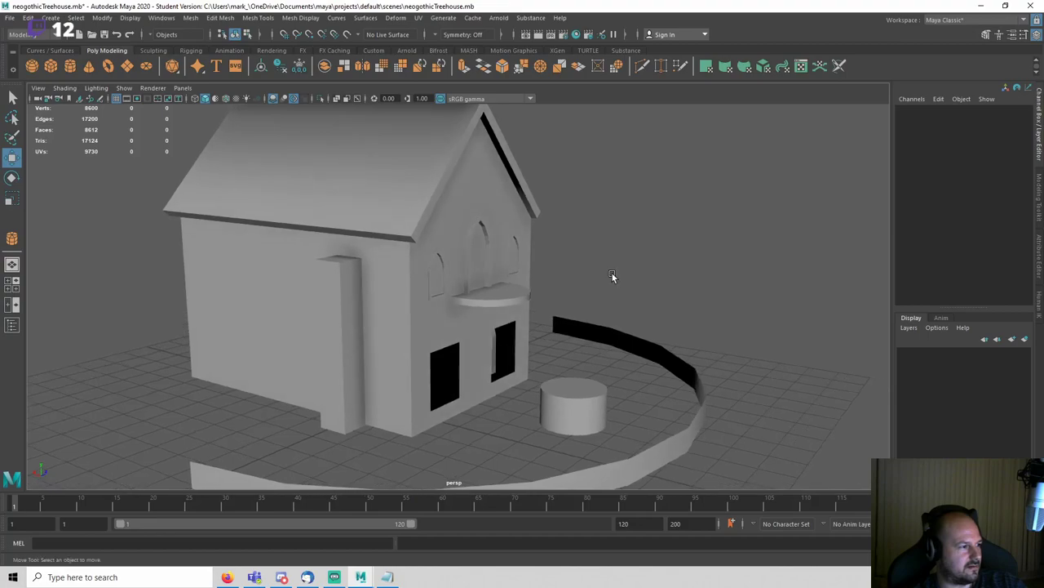
left_click(350, 281)
left_click_drag(350, 282, 323, 300, "alt")
right_click_drag(328, 278, 329, 308)
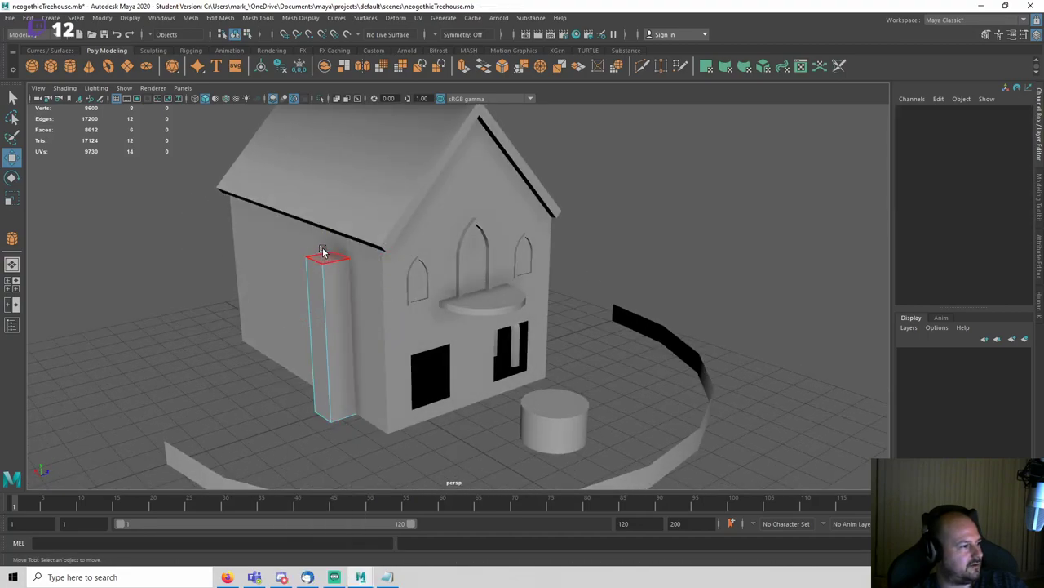
left_click(325, 252)
left_click_drag(327, 228, 287, 70)
scroll(369, 220, "down", 3)
left_click_drag(433, 272, 383, 228, "alt")
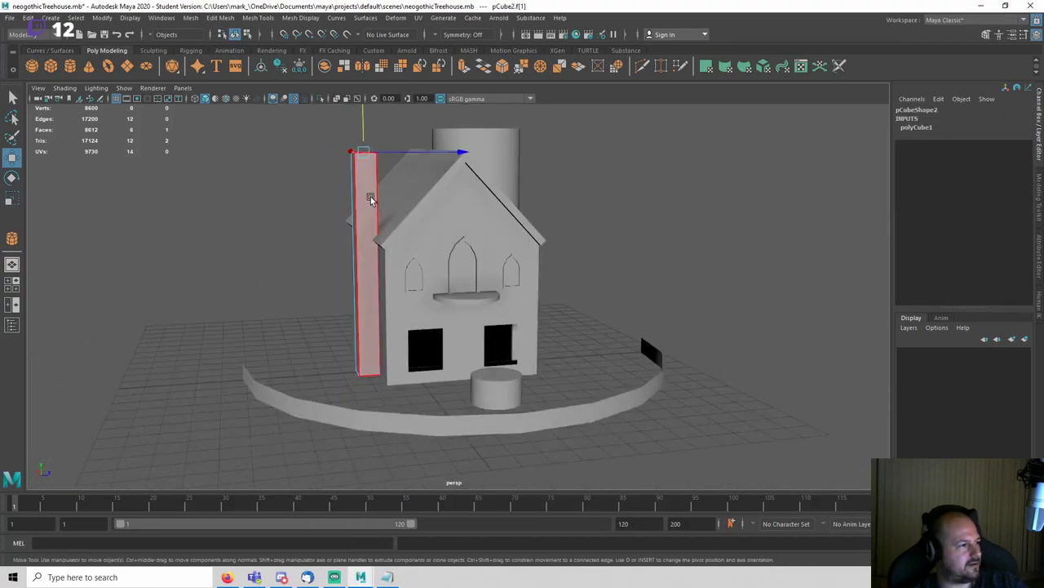
right_click_drag(369, 202, 420, 181)
left_click(577, 202)
key("ctrl+s")
key("Return")
Step: Duplicate the upper arched window nearest the entrance side and move the copy down to the ground-floor opening at Translate X -2.6, Y 1.6, Z 3.425
left_click_drag(593, 247, 518, 250, "alt")
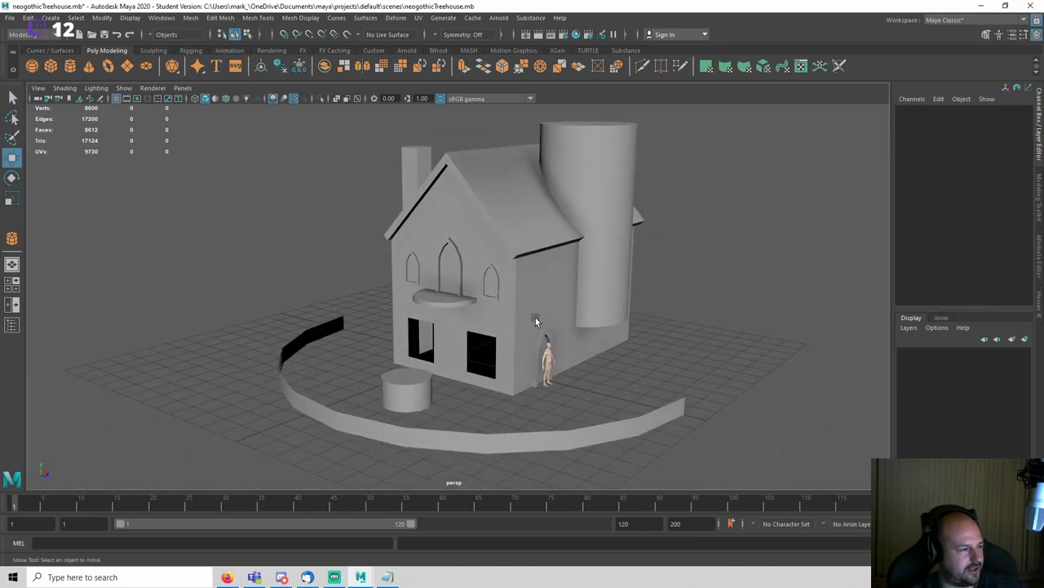
scroll(534, 319, "up", 4)
left_click_drag(529, 319, 563, 296, "alt")
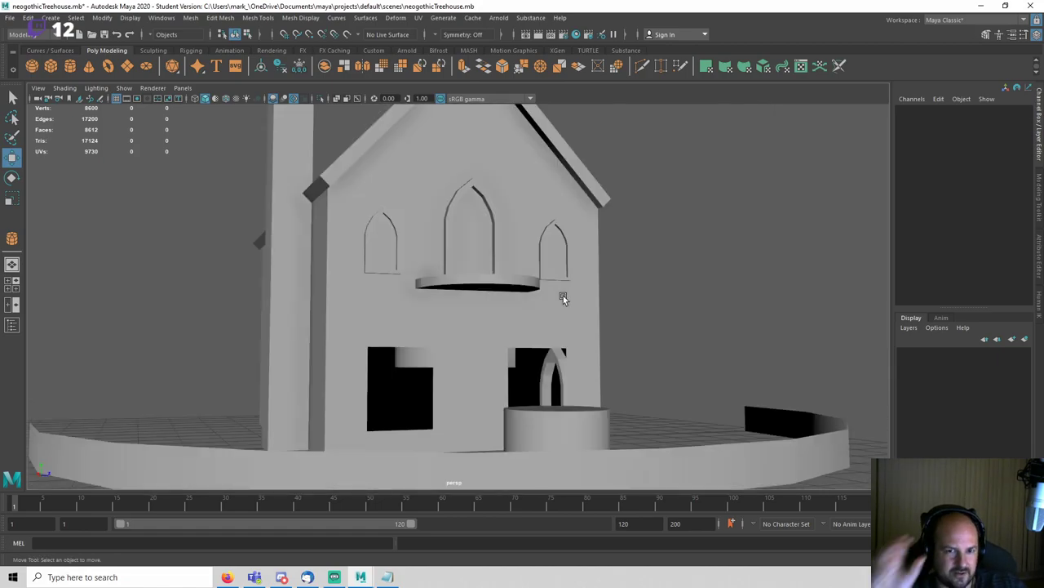
left_click_drag(562, 297, 661, 355, "alt")
scroll(661, 359, "up", 2)
left_click_drag(586, 318, 524, 282, "alt")
scroll(570, 321, "up", 1)
left_click(567, 293)
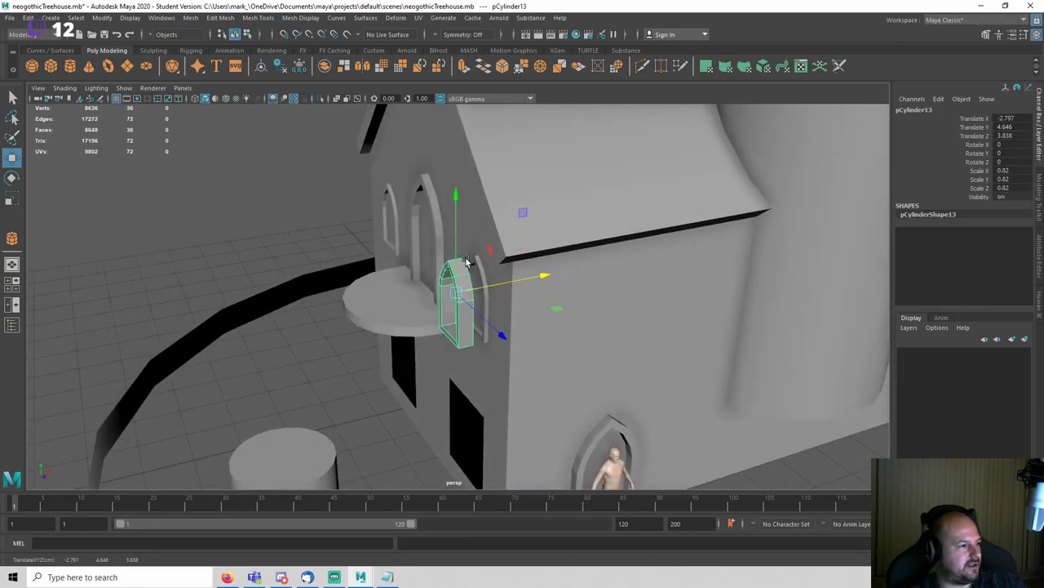
left_click_drag(458, 266, 470, 381)
key("f")
left_click_drag(516, 418, 614, 380)
scroll(615, 380, "down", 5)
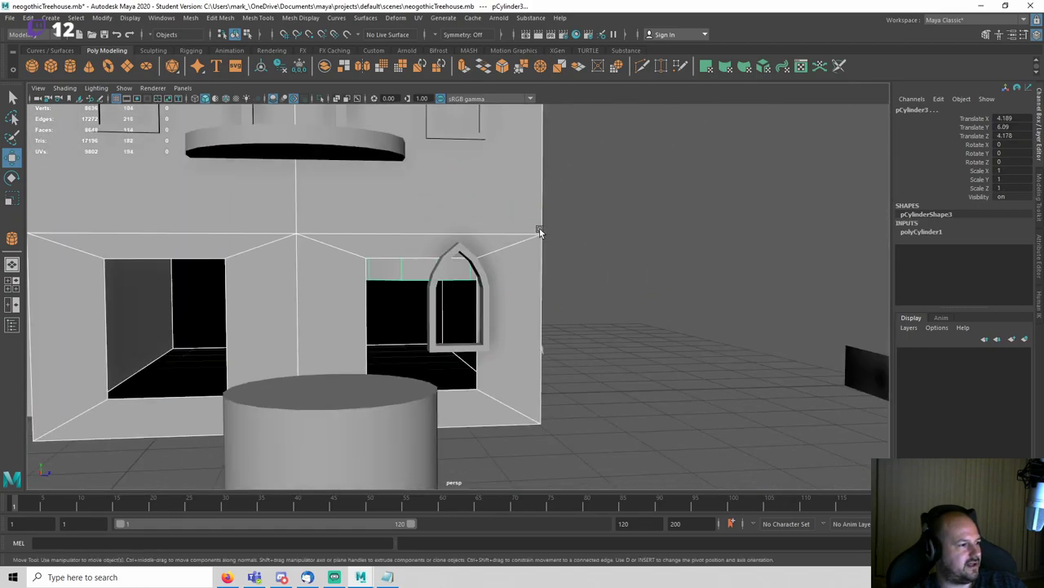
left_click_drag(524, 217, 504, 284)
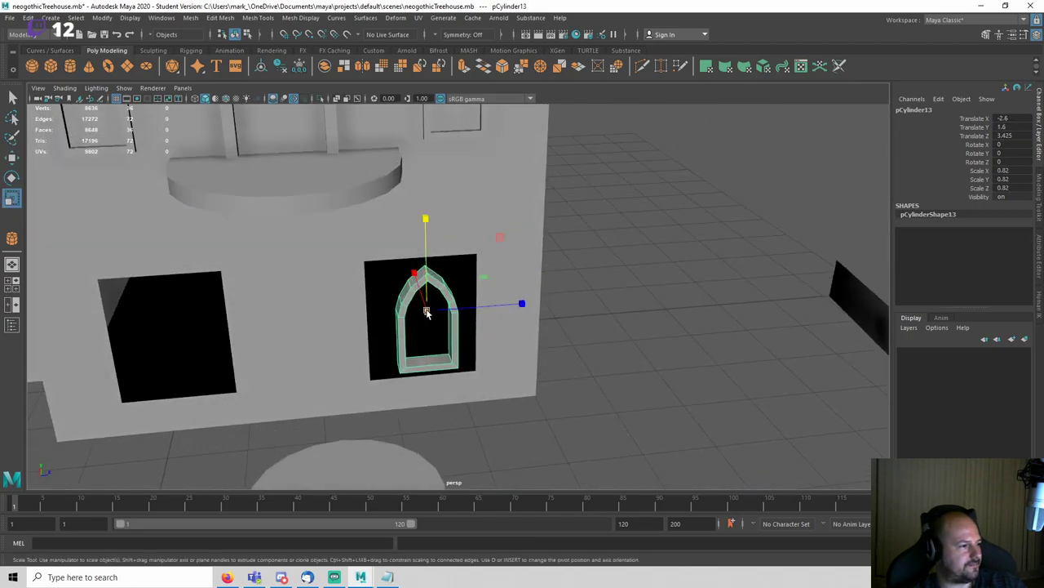
Step: Resize the window copy to Scale X 0.486 and Scale Y and Z 1.315, and set it into the wall at Translate X -2.419, Y 1.725
left_click_drag(426, 313, 511, 296)
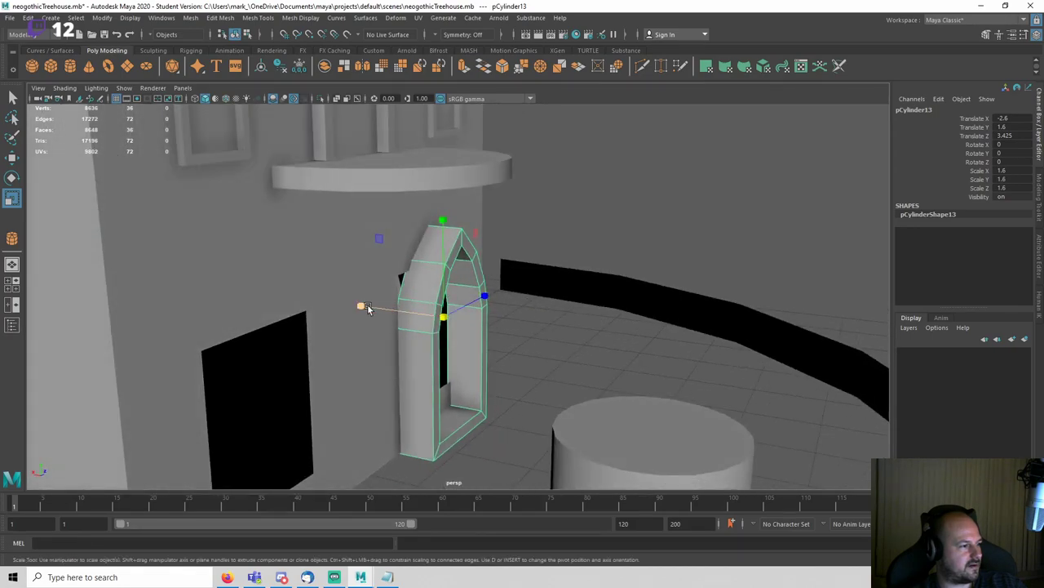
left_click_drag(367, 309, 445, 271)
key("w")
left_click_drag(402, 304, 392, 300)
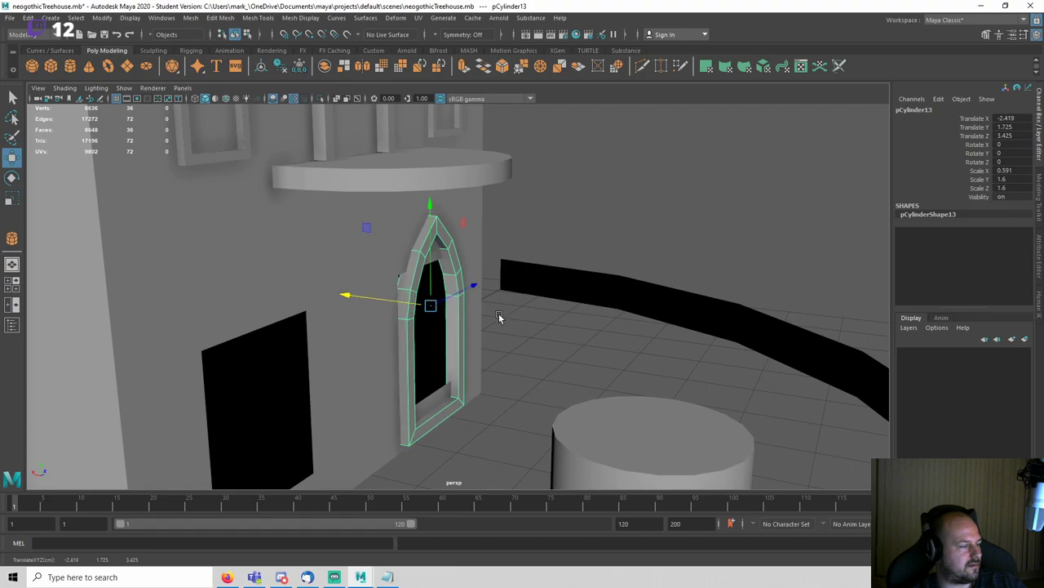
left_click_drag(499, 317, 591, 313, "alt")
key("r")
left_click_drag(426, 301, 404, 316)
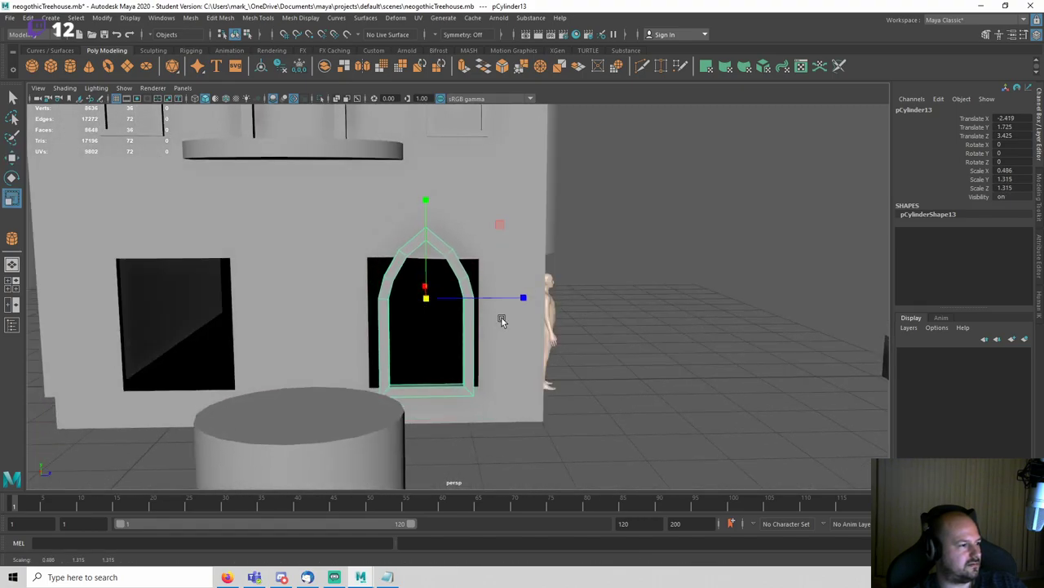
left_click_drag(501, 316, 435, 323, "alt")
scroll(436, 323, "down", 5)
left_click(240, 249)
Step: Narrow the ground-floor opening behind the arched frame by scaling its two vertical side edges closer together
mouse_move(344, 289)
left_mouse_down("alt")
mouse_move(507, 291)
mouse_move(353, 295)
left_mouse_up("alt")
scroll(442, 294, "up", 3)
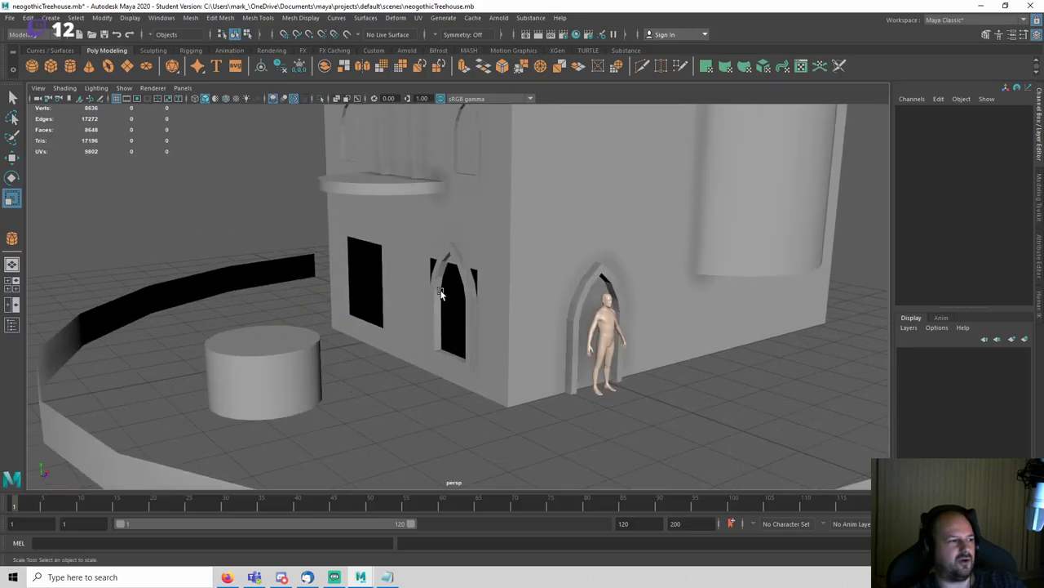
left_click_drag(442, 295, 540, 299, "alt")
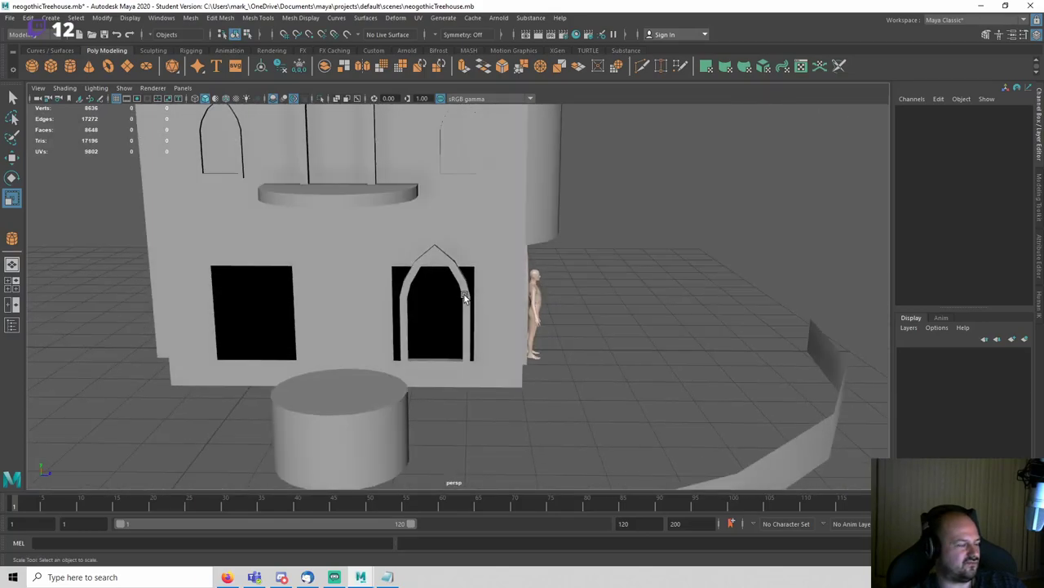
left_click_drag(466, 295, 507, 304, "alt")
left_click(489, 302)
right_click_drag(507, 305, 504, 281)
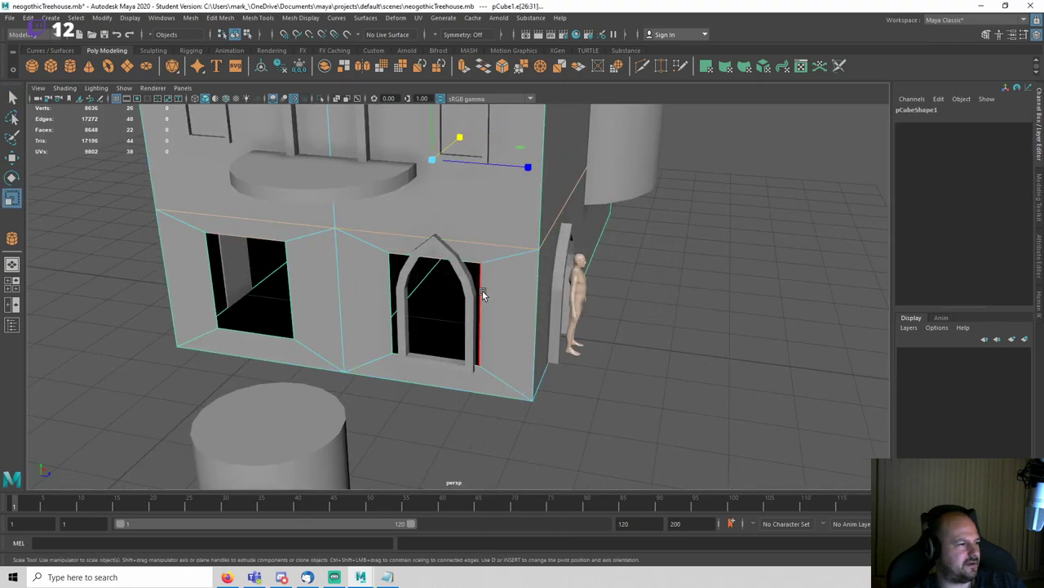
left_click(481, 292)
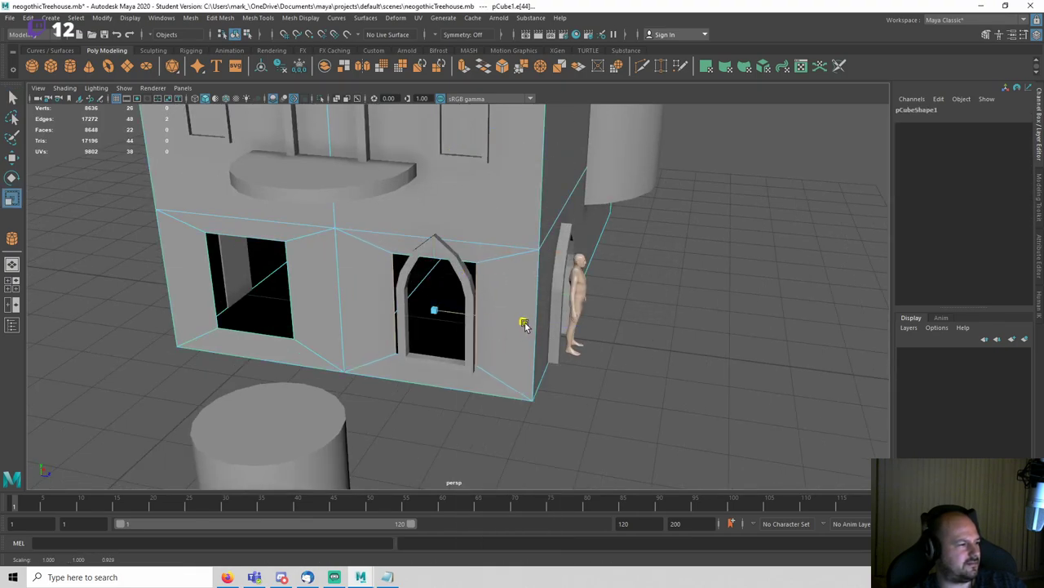
left_click_drag(516, 336, 542, 339, "alt")
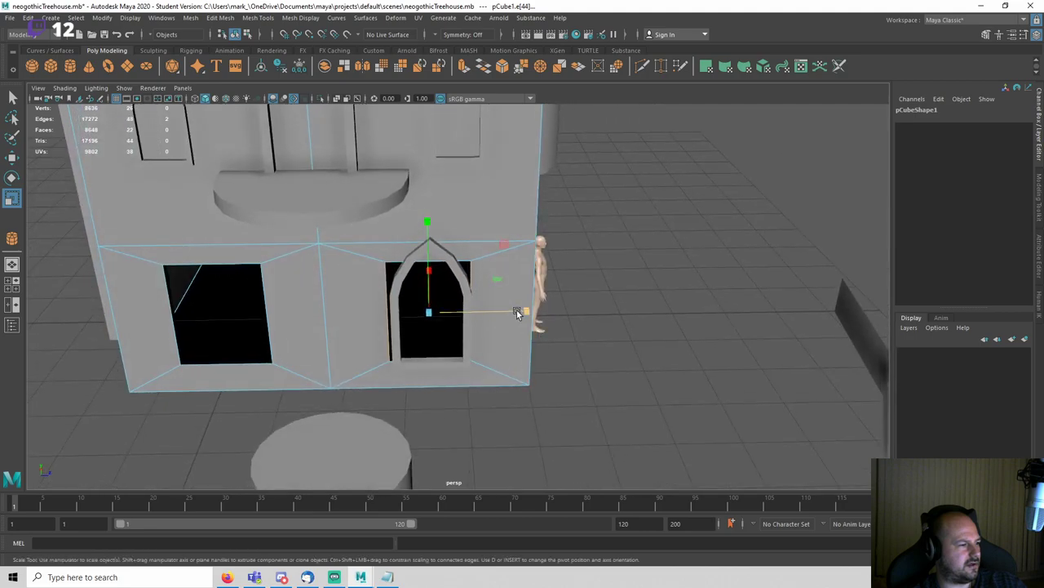
left_click(653, 258)
key("F8")
Step: Nudge the ground-floor arched frame sideways to centre it on its opening and save the scene
left_click(472, 293)
key("w")
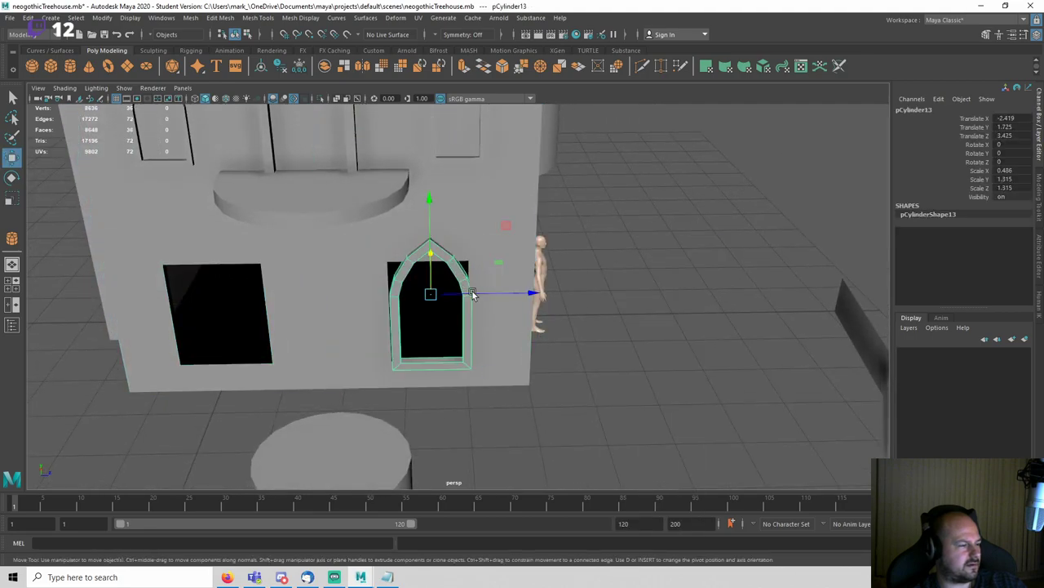
key("q")
left_click(576, 324)
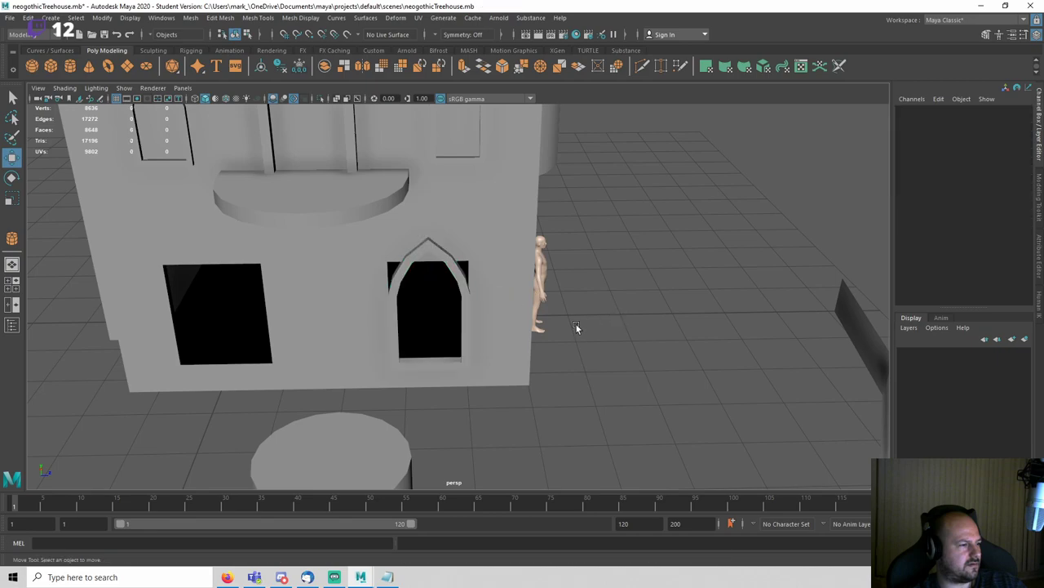
left_click_drag(576, 324, 496, 321, "alt")
key("ctrl+s")
Step: Unhide the TREES group inside group1 and save the scene
left_click(164, 21)
left_click(189, 150)
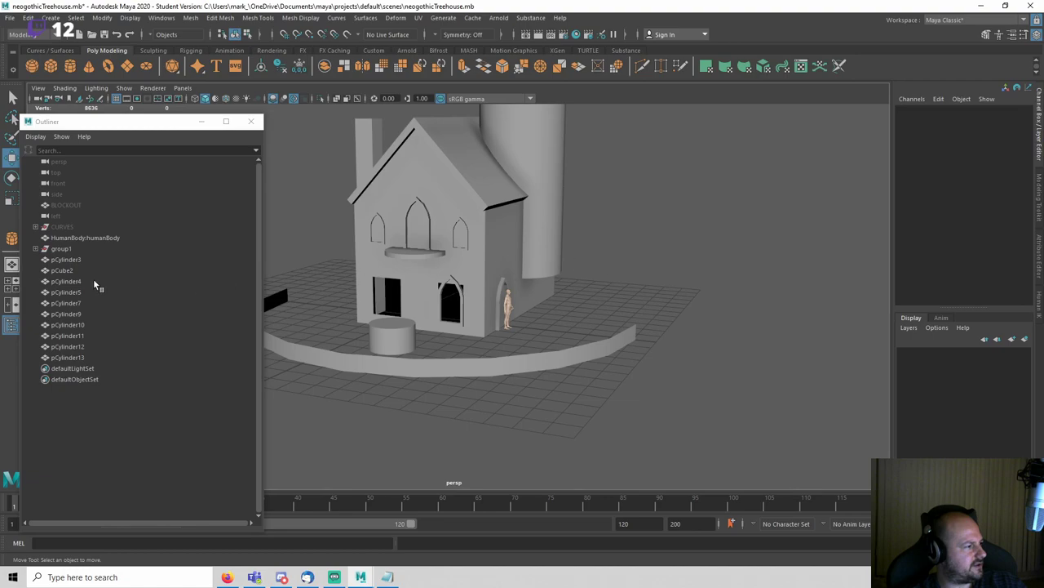
left_click(65, 249)
left_click(589, 246)
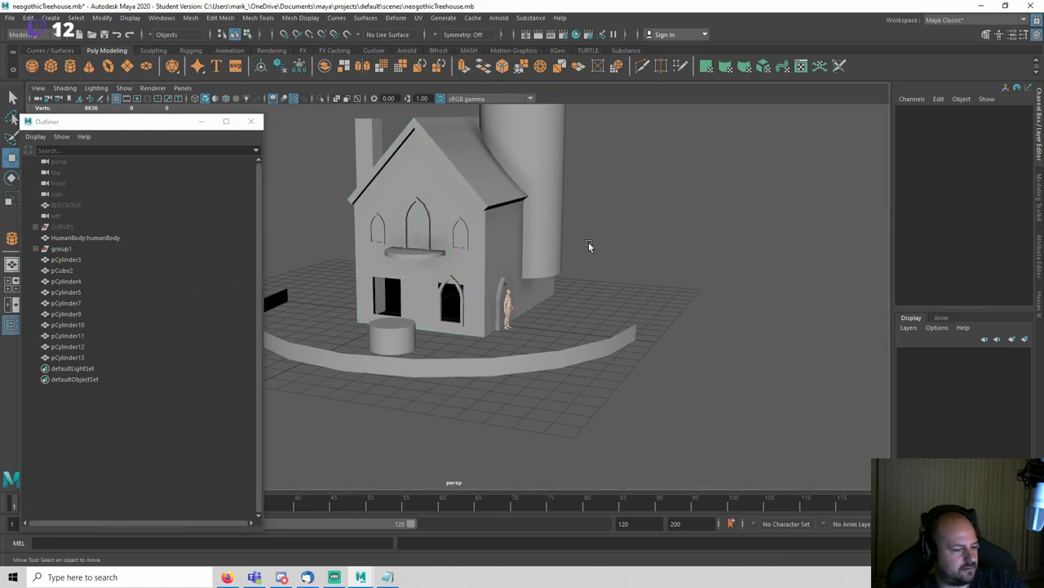
left_click(36, 249)
left_click(79, 270)
key("shift+h")
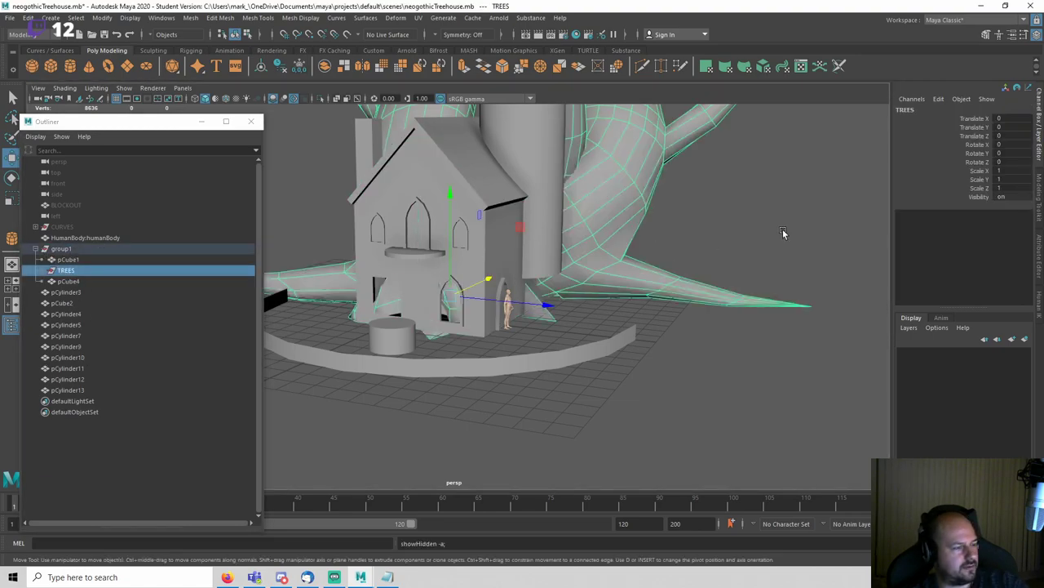
left_click(783, 232)
key("ctrl+s")
key("a")
scroll(577, 267, "up", 8)
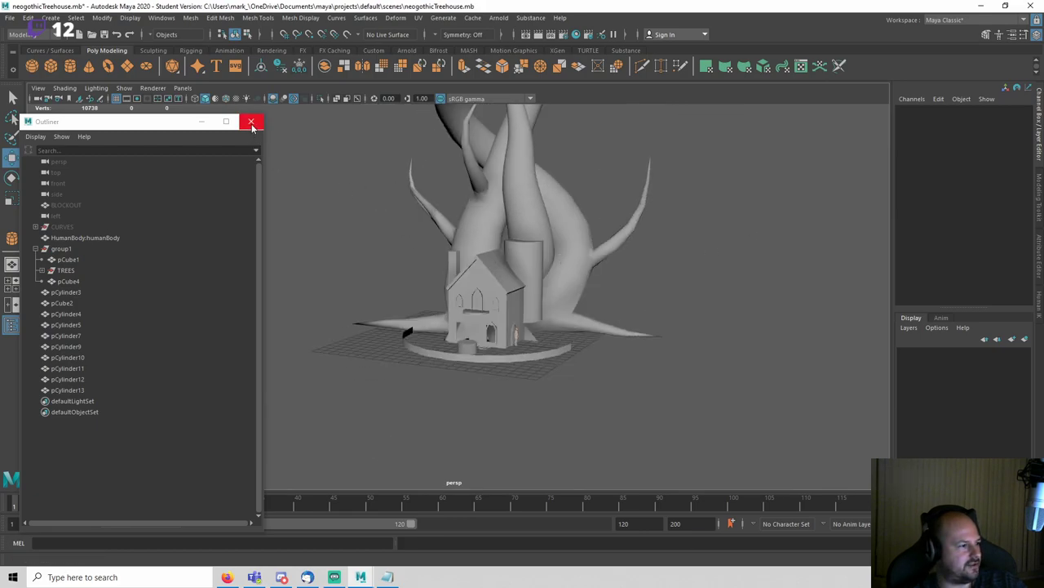
left_click(253, 126)
Step: Extend the round tower down to the ground by lowering its bottom ring of vertices
scroll(544, 251, "up", 5)
left_click_drag(614, 234, 576, 229, "alt")
left_click(604, 227)
right_click_drag(604, 232, 552, 237)
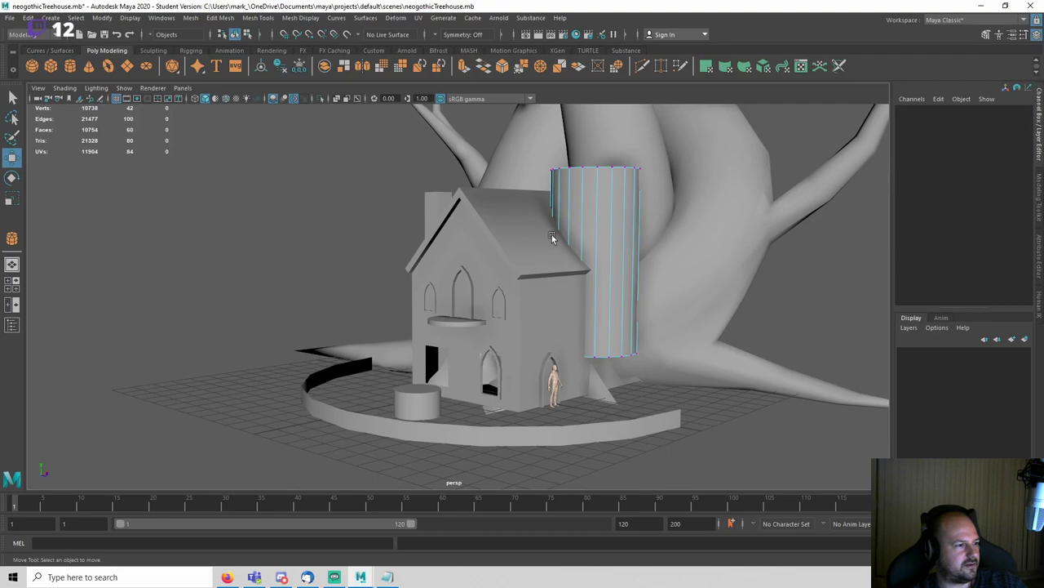
key("4")
left_click_drag(506, 303, 674, 382)
key("5")
left_click_drag(596, 302, 598, 344)
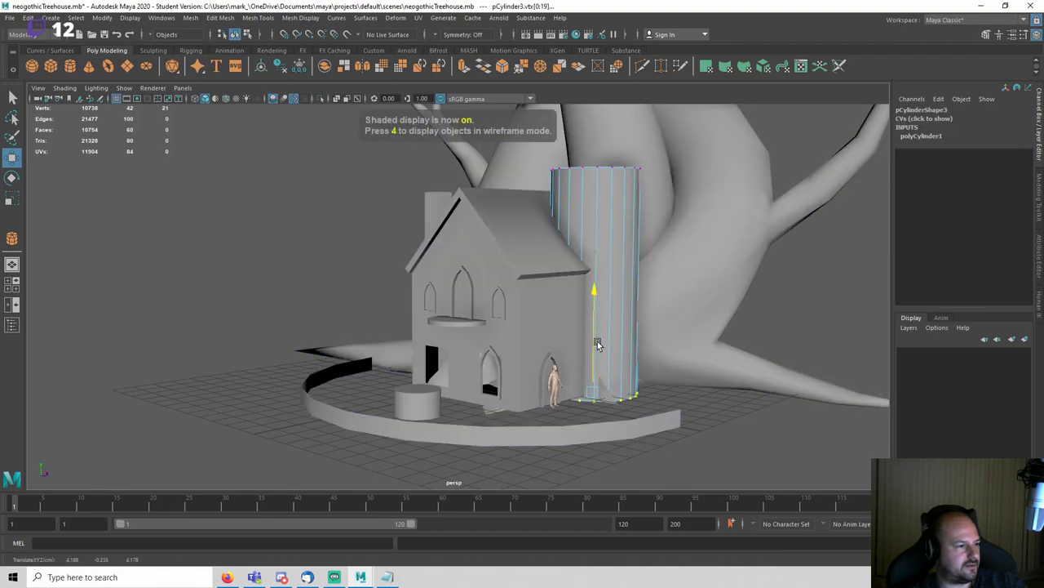
Step: Deselect the tower's vertices and save the scene
left_click(809, 310)
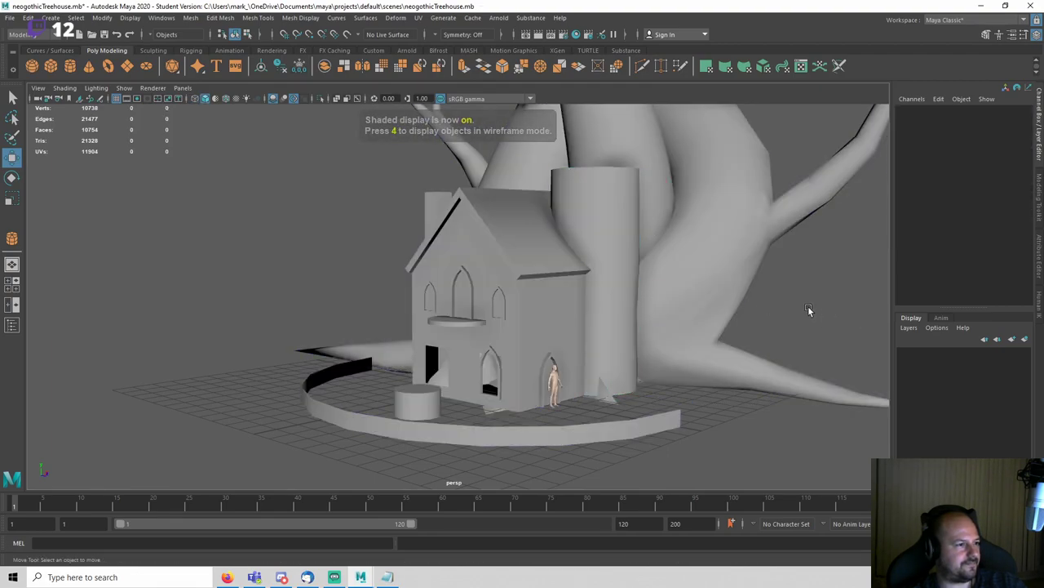
left_click_drag(809, 310, 504, 339, "alt")
scroll(635, 313, "down", 6)
middle_click_drag(504, 338, 539, 204, "alt")
key("q")
key("ctrl+s")
key("Return")
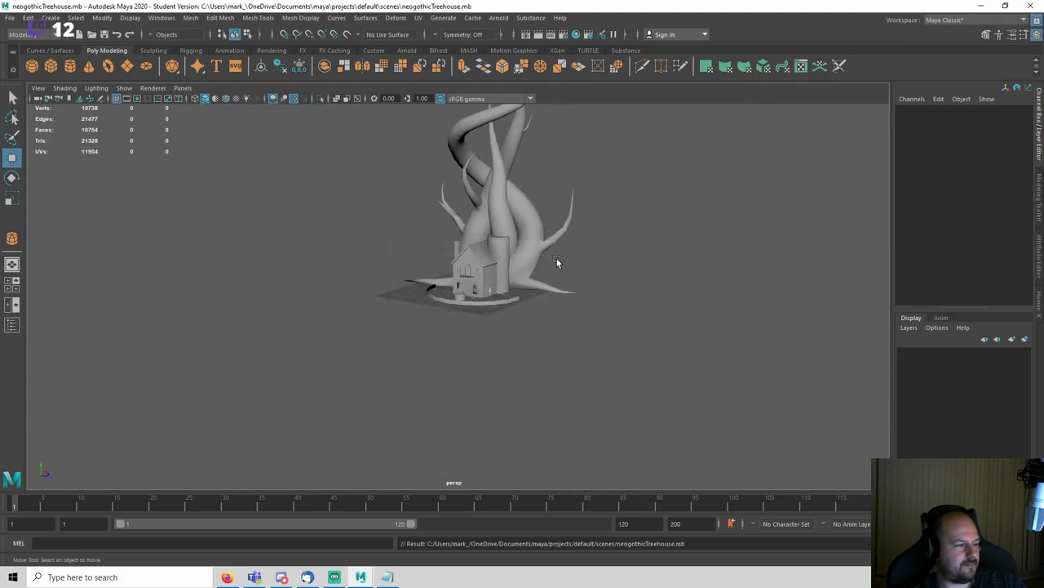
Step: Examine the house and round tower against the trees from several sides and distances
key("w")
scroll(557, 259, "up", 3)
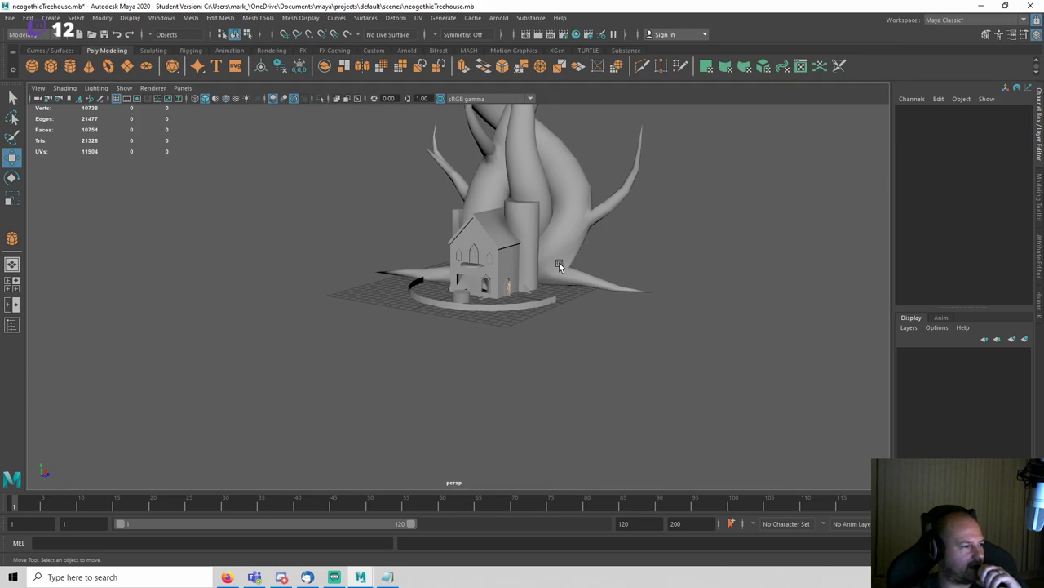
scroll(559, 263, "up", 3)
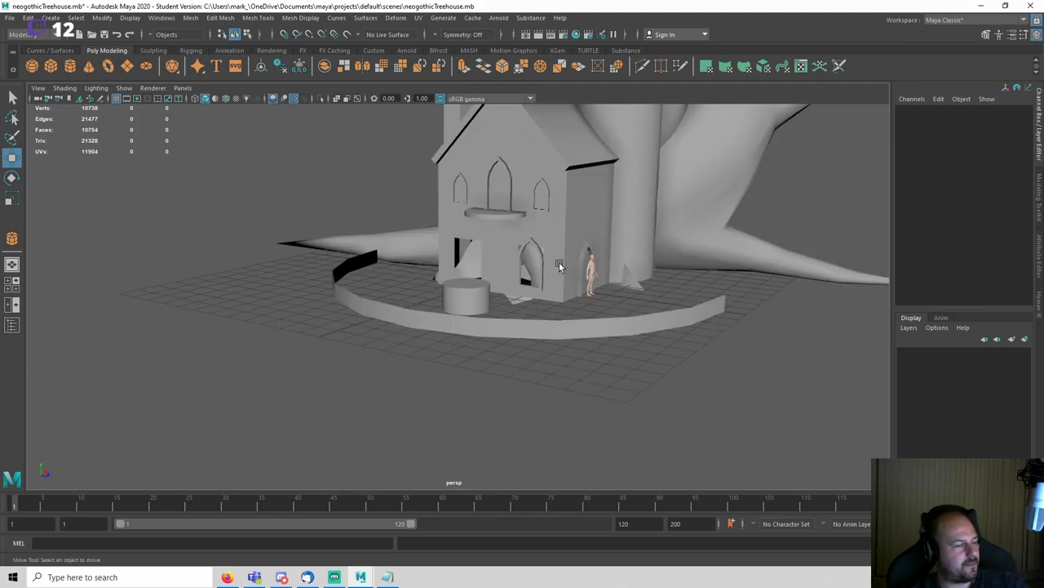
left_click_drag(559, 265, 451, 338, "alt")
middle_click_drag(605, 295, 377, 352, "alt")
scroll(408, 331, "down", 8)
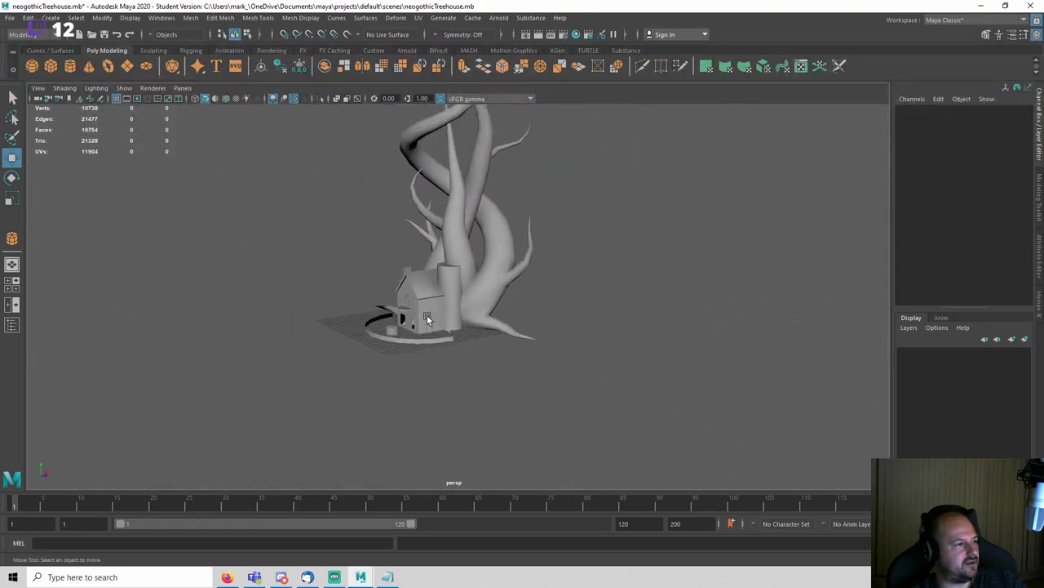
left_click_drag(427, 316, 525, 306, "alt")
scroll(525, 308, "up", 10)
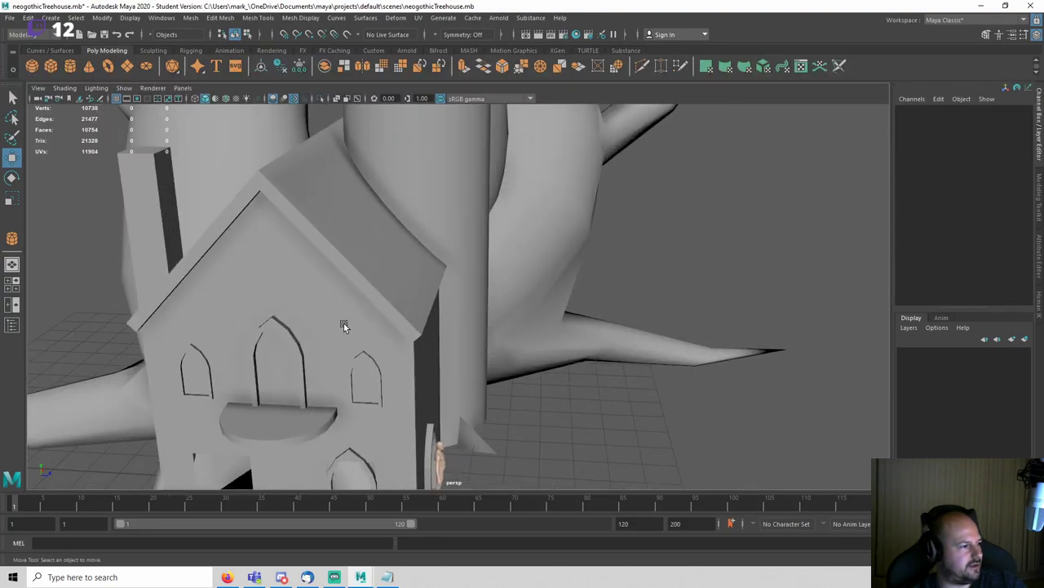
Step: Duplicate the tall arched frame above the balcony and place the copy above the round tower's top at a height of 11.771
left_click(295, 339)
scroll(304, 345, "down", 5)
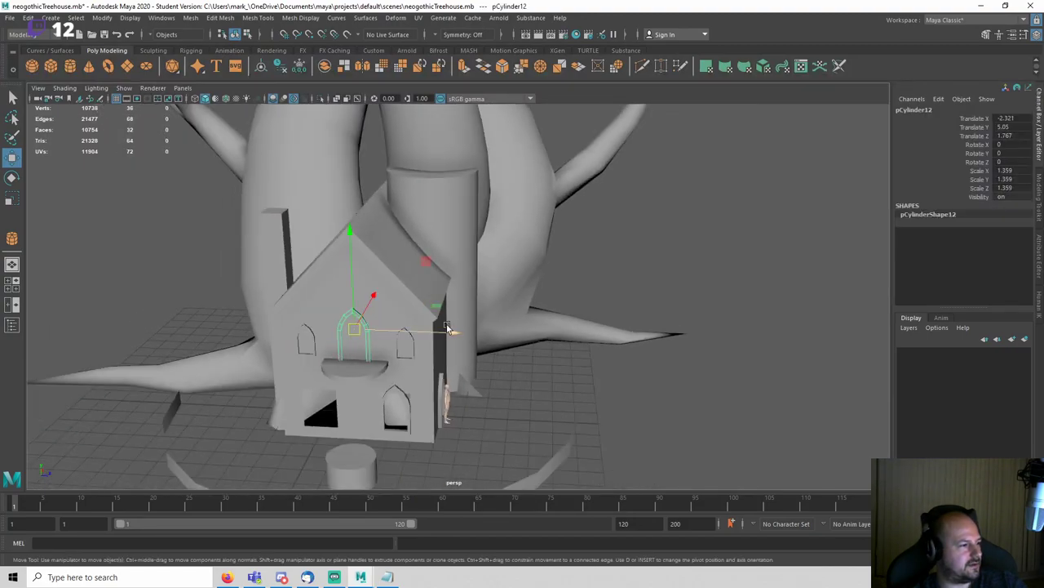
left_click_drag(450, 328, 474, 327, "alt")
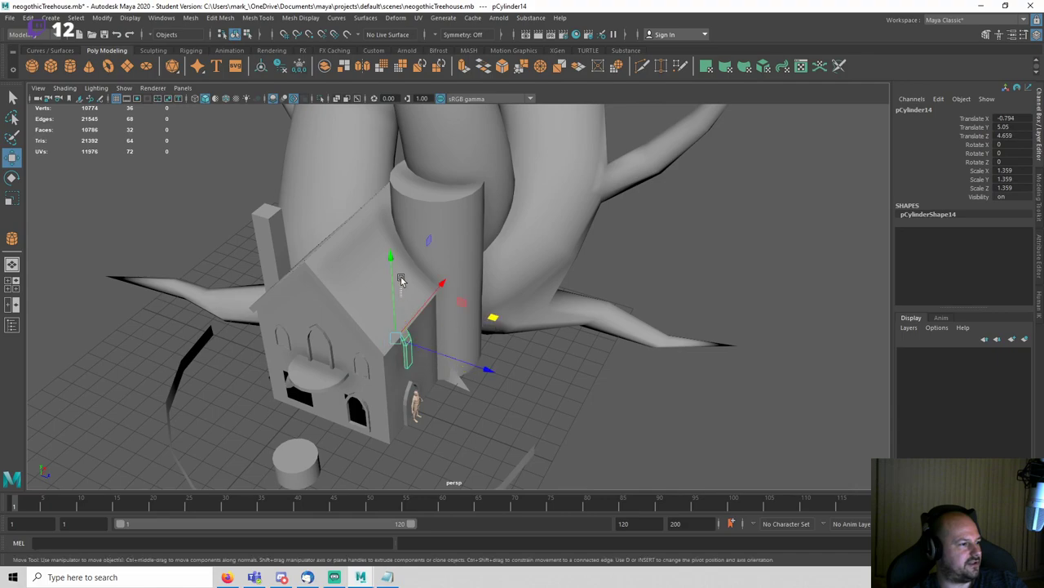
left_click_drag(400, 279, 366, 99)
key("ctrl+z")
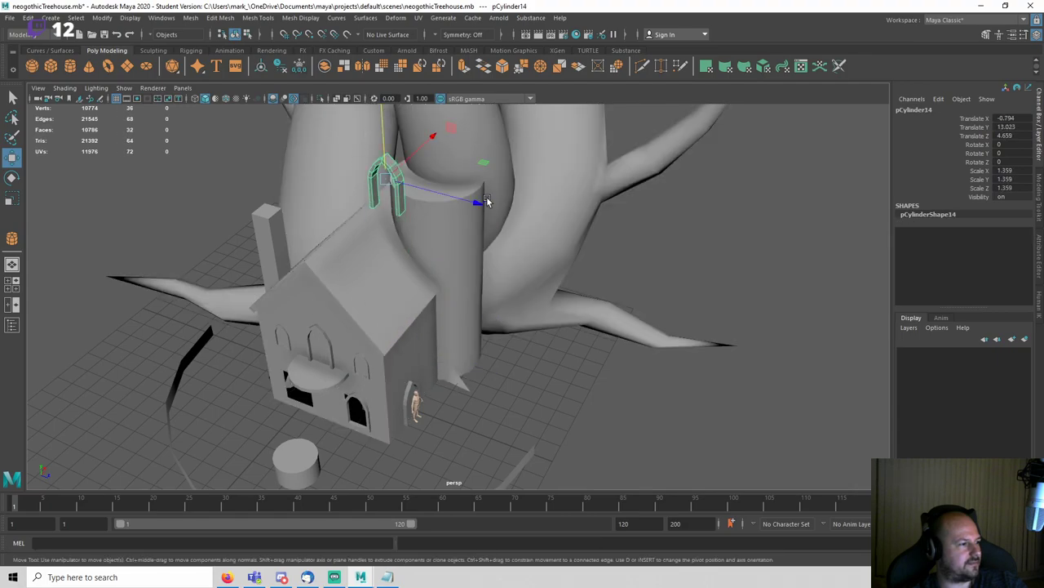
left_click_drag(487, 201, 515, 160, "alt")
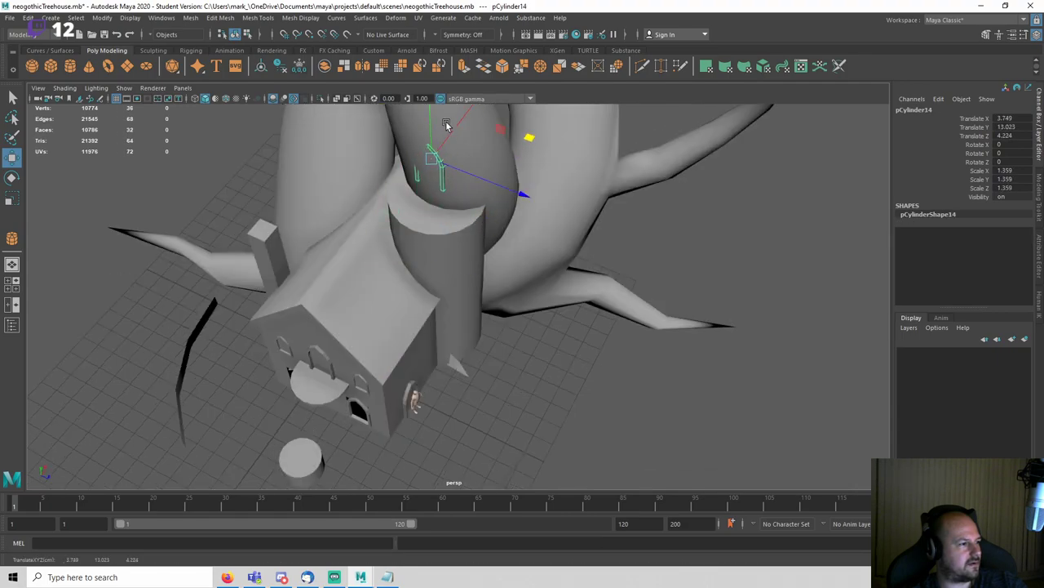
key("f")
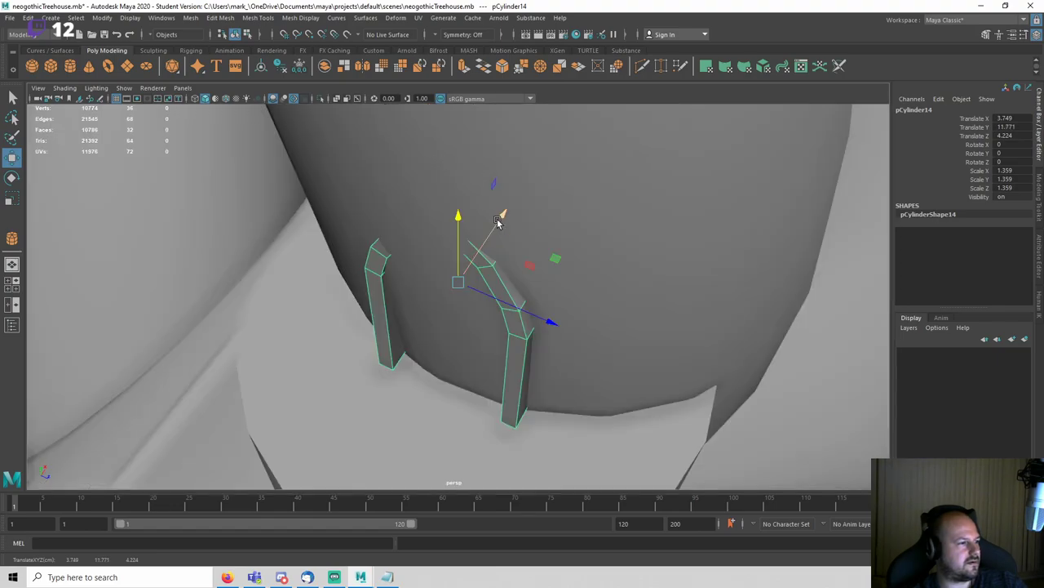
left_click_drag(499, 221, 483, 244)
left_click_drag(441, 284, 487, 246, "alt")
Step: Deselect the copied arched frame and save the scene
left_click(686, 237)
scroll(686, 244, "down", 8)
left_click_drag(686, 244, 496, 315, "alt")
scroll(482, 296, "down", 8)
key("ctrl+s")
Step: Enlarge the round tower uniformly to a scale of 1.418 and lower it to a Translate Y of 4.417
left_click(499, 297)
left_click(493, 323)
scroll(493, 323, "up", 5)
key("r")
left_click_drag(547, 380, 612, 371)
scroll(530, 331, "down", 3)
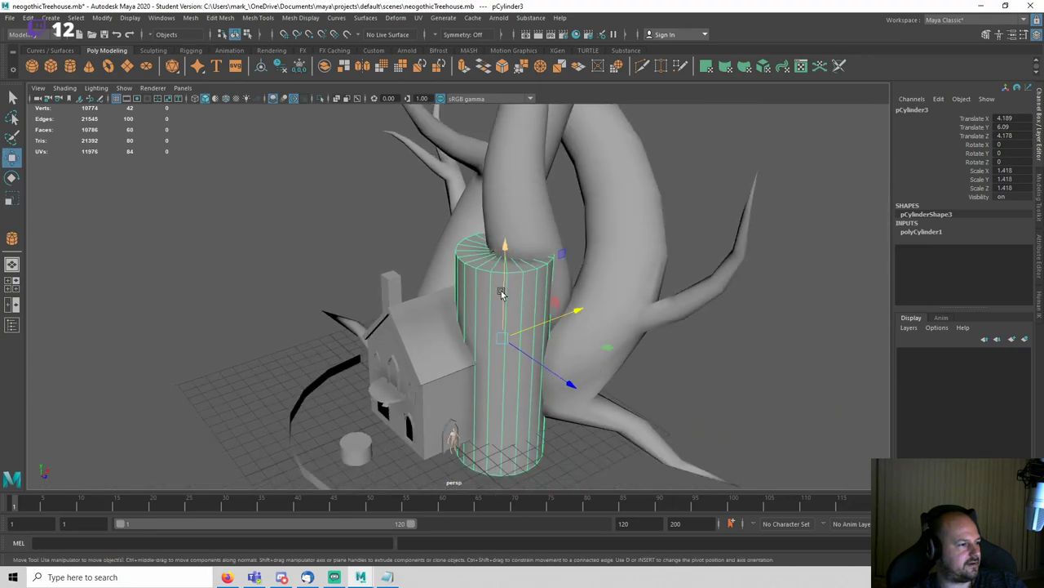
left_click_drag(501, 292, 605, 316)
left_click_drag(584, 328, 558, 330, "alt")
left_click(525, 337)
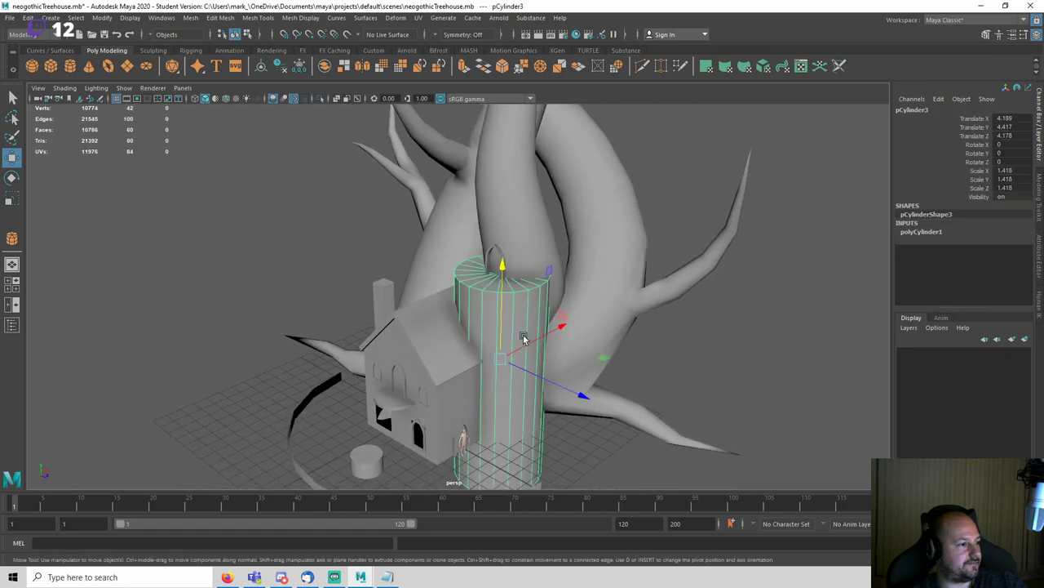
Step: Raise the tower's bottom ring of vertices up to ground level and return to object selection
middle_click_drag(543, 398, 520, 295, "alt")
key("F9")
left_click_drag(493, 349, 485, 314, "alt")
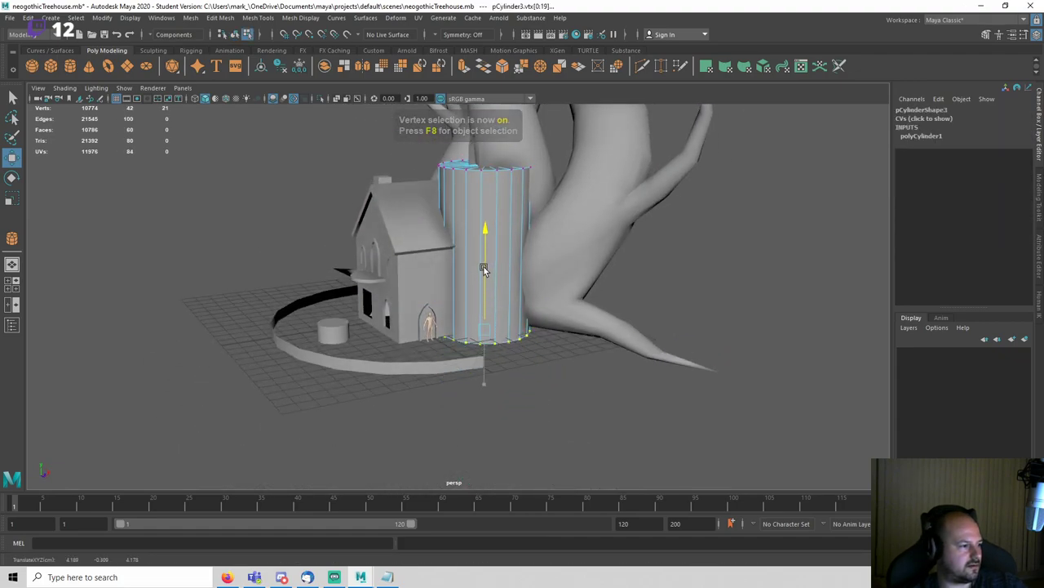
left_click_drag(486, 245, 487, 250)
right_click_drag(476, 227, 716, 233)
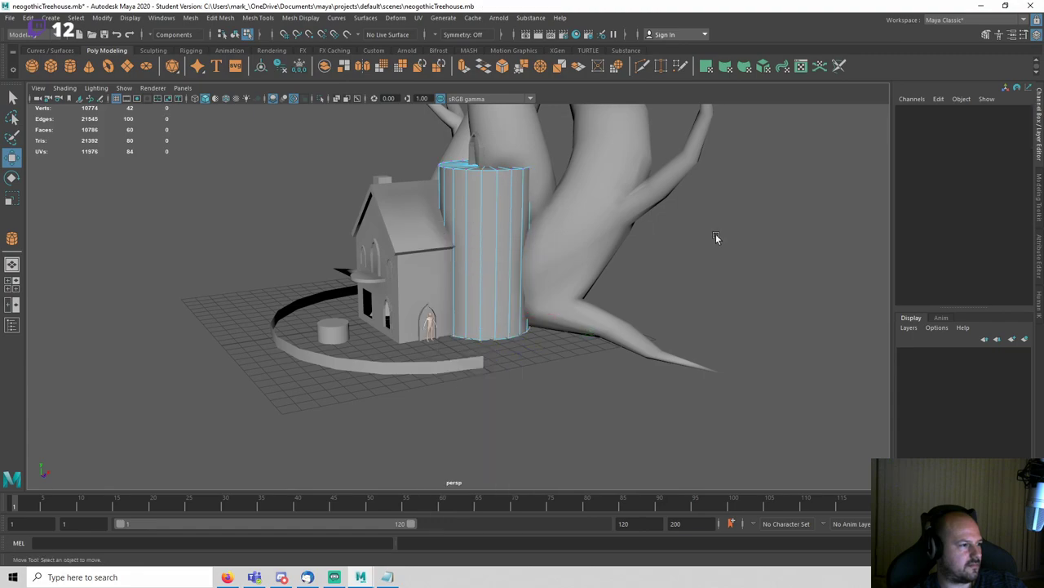
scroll(716, 233, "down", 4)
right_click_drag(478, 249, 635, 255)
left_click(635, 256)
Step: Insert one horizontal edge loop around the round tower with the Connect tool
left_click_drag(636, 256, 678, 307, "alt")
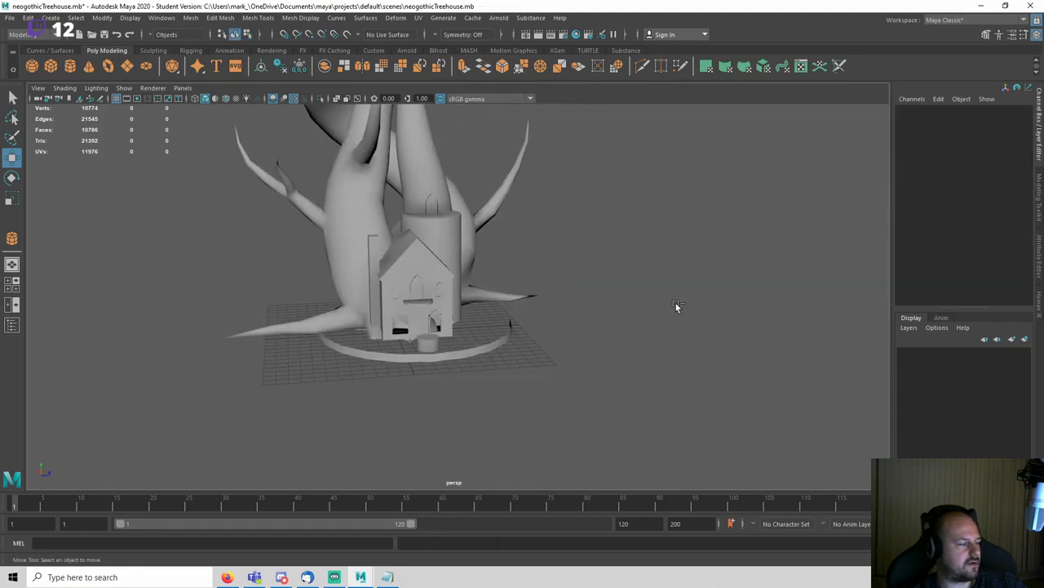
left_click_drag(511, 270, 571, 355, "alt")
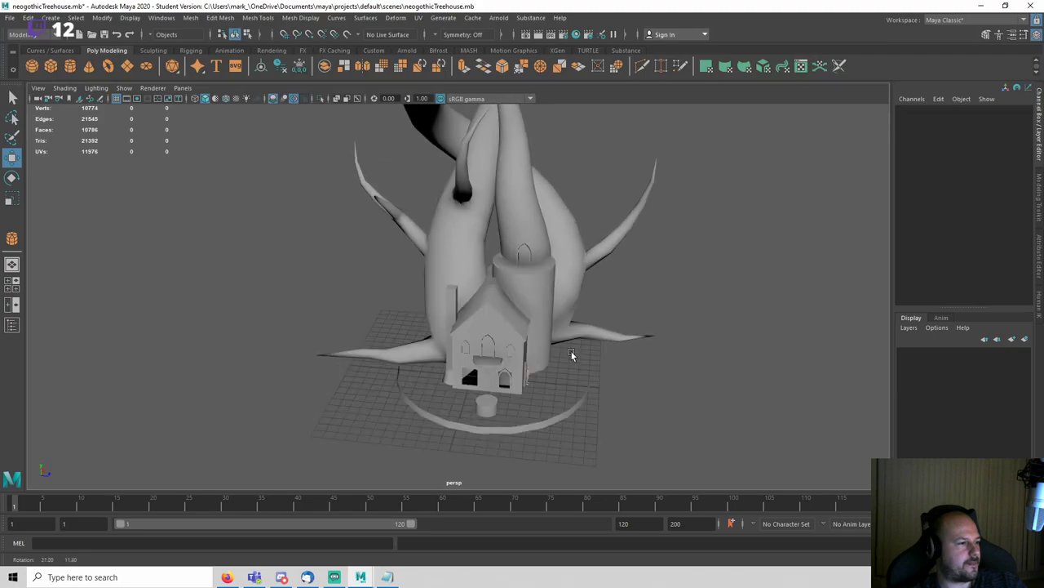
left_click_drag(515, 268, 524, 304, "alt")
scroll(546, 256, "up", 3)
left_click(524, 304)
scroll(527, 298, "up", 3)
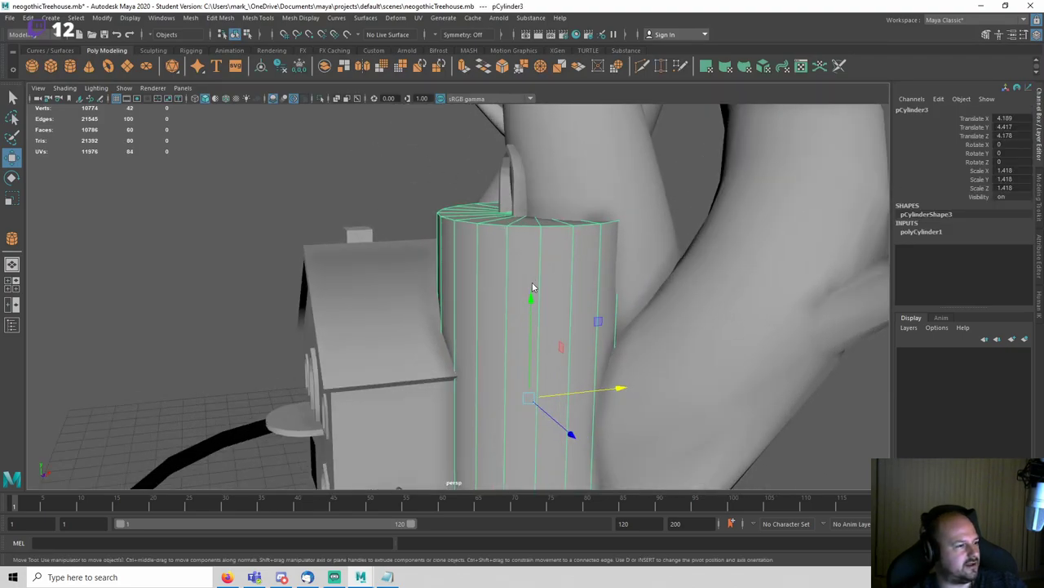
right_click_drag(533, 284, 534, 255)
left_click(540, 246)
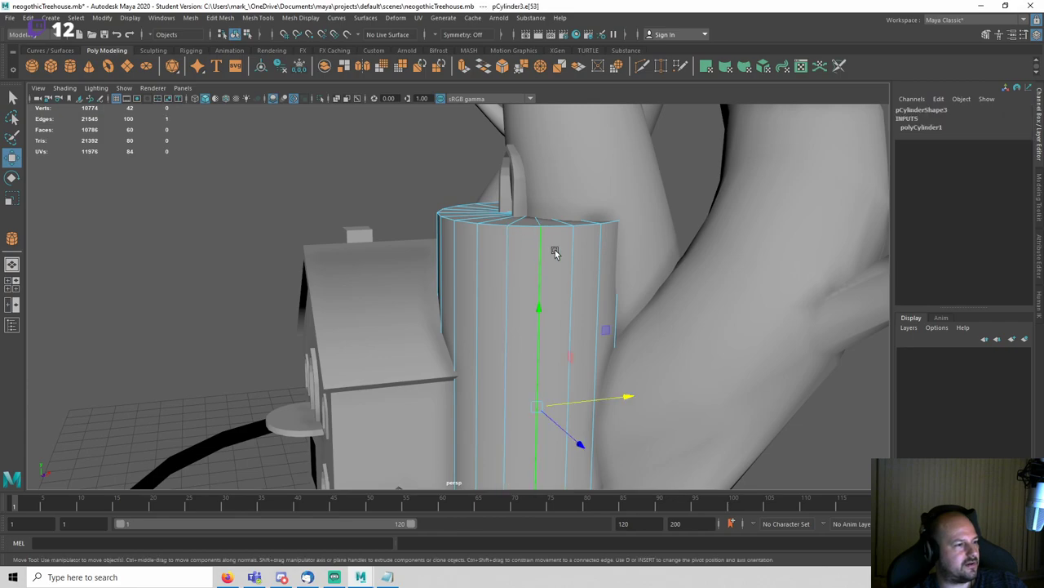
left_click(985, 35)
left_click(926, 422)
scroll(640, 346, "down", 2)
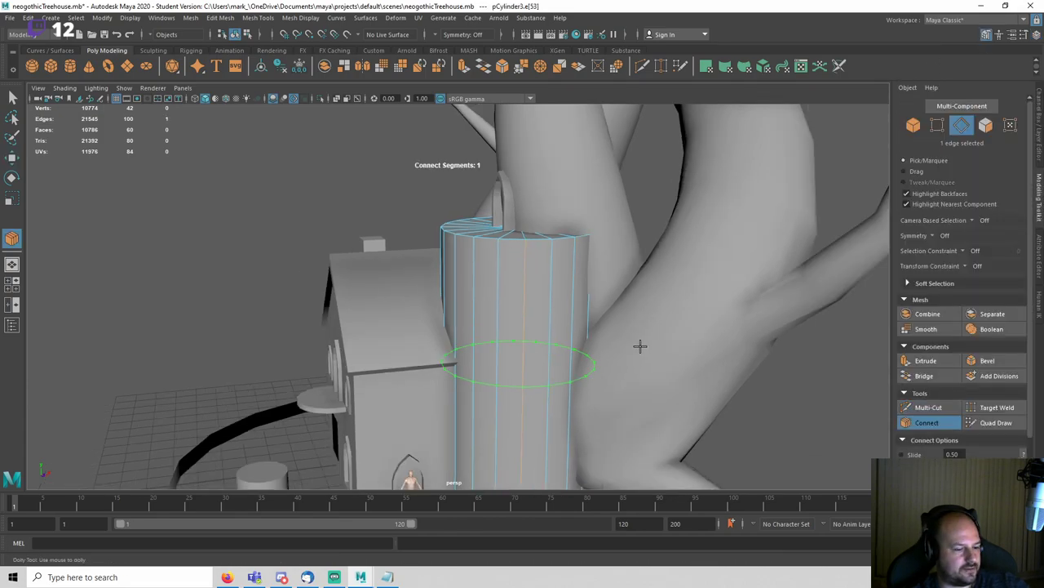
Step: Raise the new edge loop to just below the tower's top to mark off a shallow upper band
key("w")
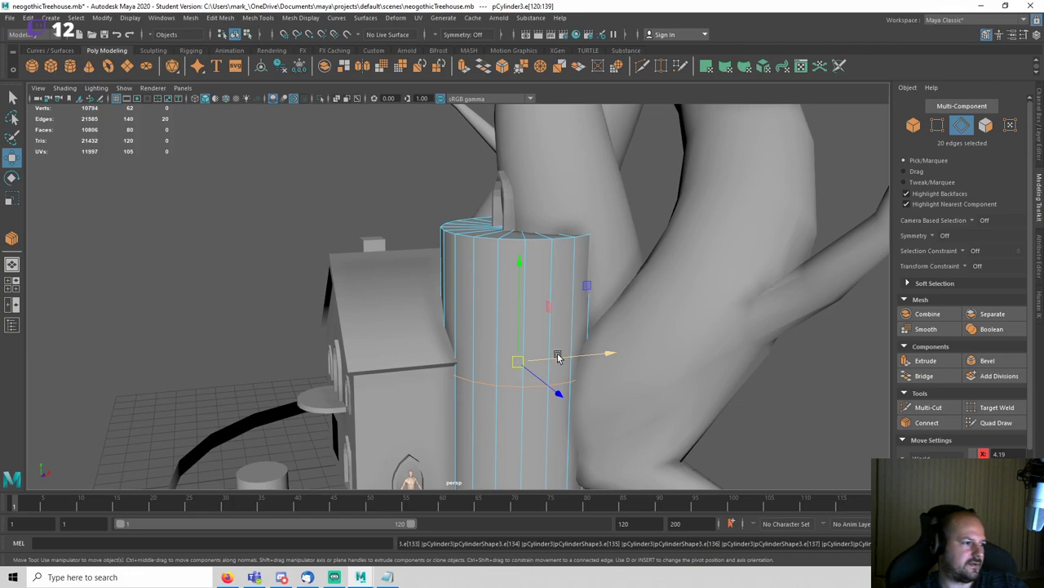
left_click_drag(518, 298, 520, 226)
key("q")
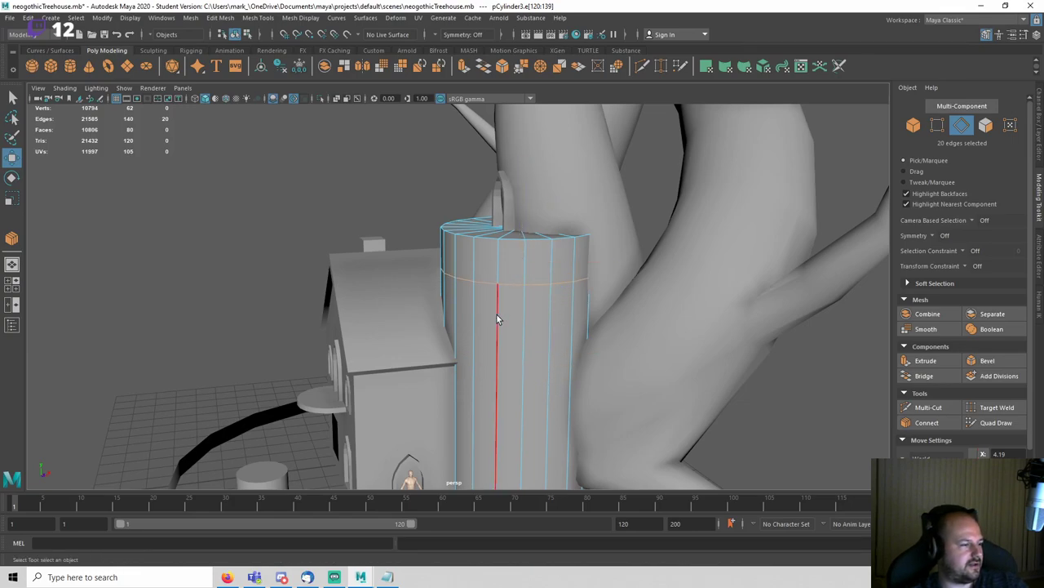
Step: Extrude the ring of tower side faces below the edge loop inwards with a thickness of about -0.6
right_click_drag(494, 272, 496, 306)
double_click(507, 332)
left_click_drag(529, 344, 568, 359, "alt")
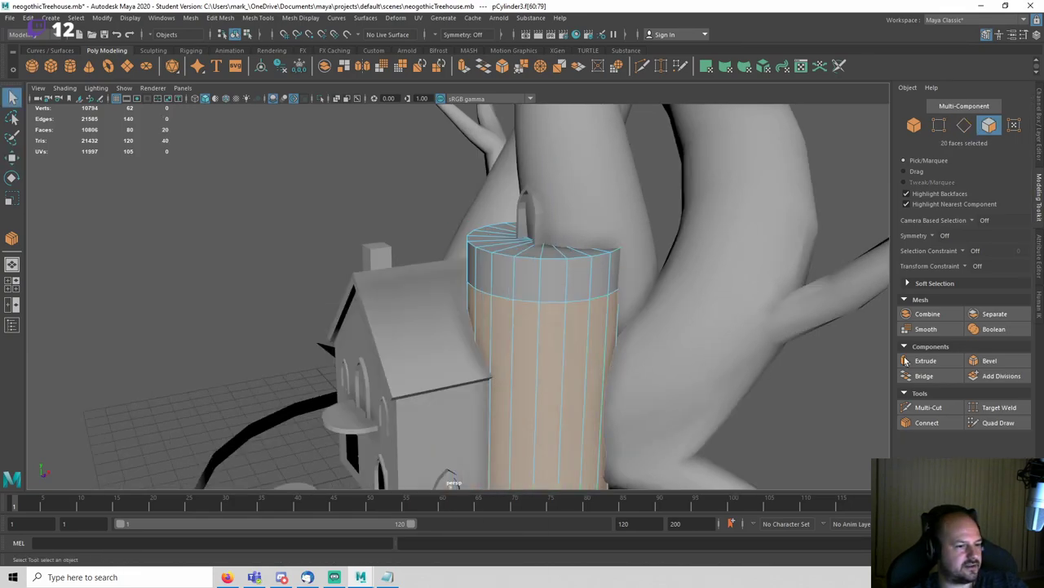
left_click(914, 362)
left_click_drag(644, 380, 576, 372)
key("ctrl+z")
left_click_drag(362, 289, 361, 288)
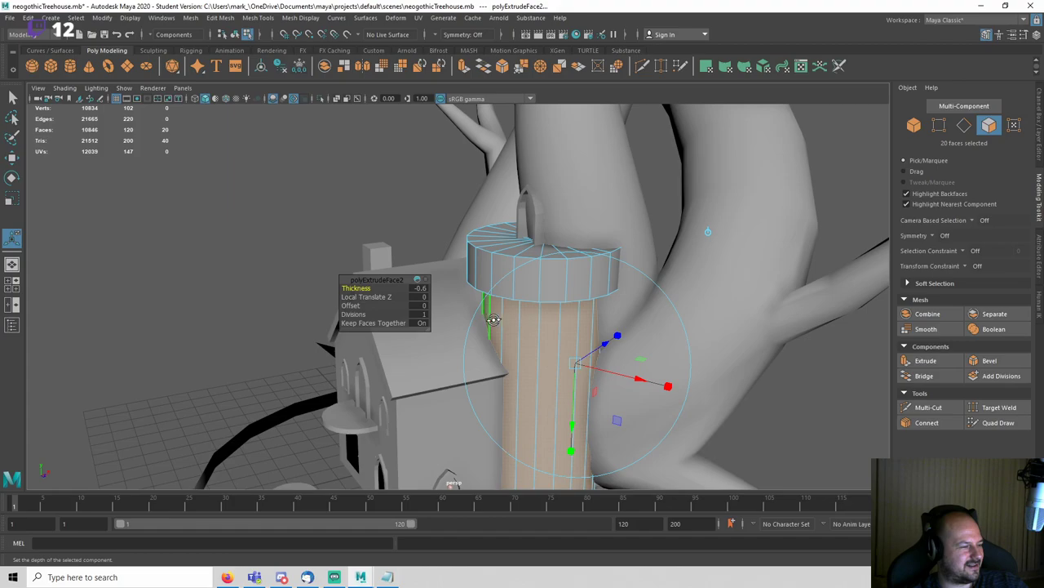
left_click_drag(493, 320, 408, 291, "alt")
middle_click_drag(370, 283, 364, 283)
left_click_drag(653, 302, 587, 308, "alt")
key("q")
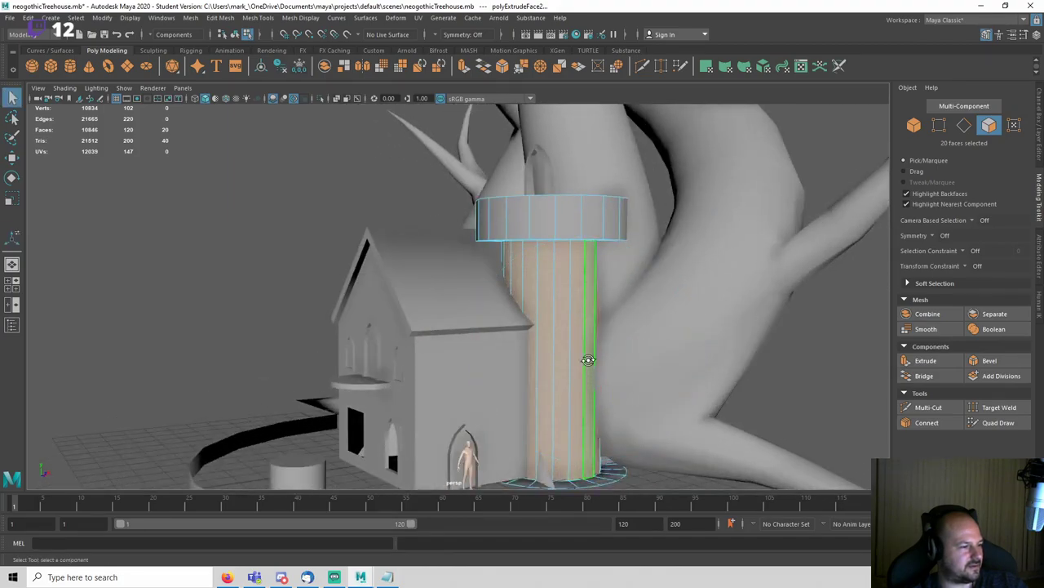
Step: Delete the first few faces of the unwanted flat ring around the tower's foot
left_click_drag(588, 359, 578, 377, "alt")
middle_click_drag(578, 377, 522, 283, "alt")
scroll(522, 284, "up", 3)
left_click(544, 453)
left_click(563, 438, "shift")
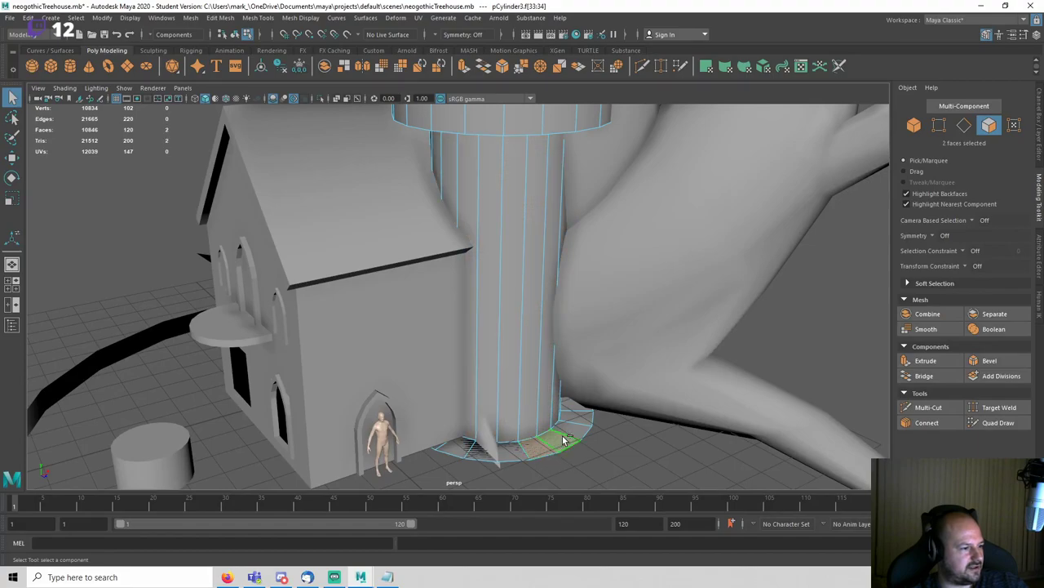
left_click(567, 440, "shift")
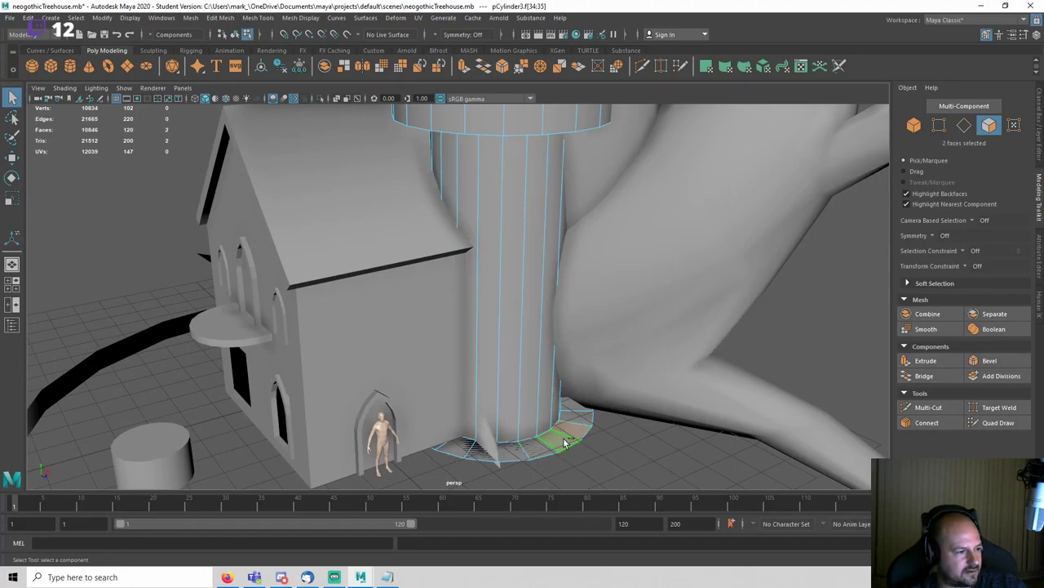
left_click(566, 448)
key("Delete")
Step: Isolate the tower in the viewport and switch it to face selection
right_click_drag(517, 363, 577, 314)
key("ctrl+1")
right_click_drag(662, 274, 663, 305)
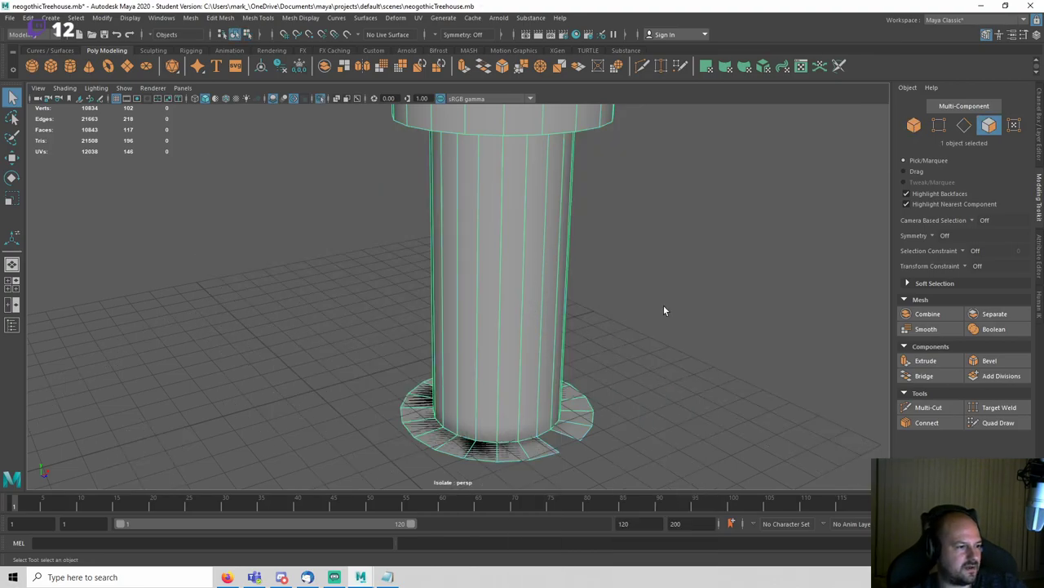
left_click_drag(660, 334, 547, 347, "alt")
scroll(563, 355, "up", 3)
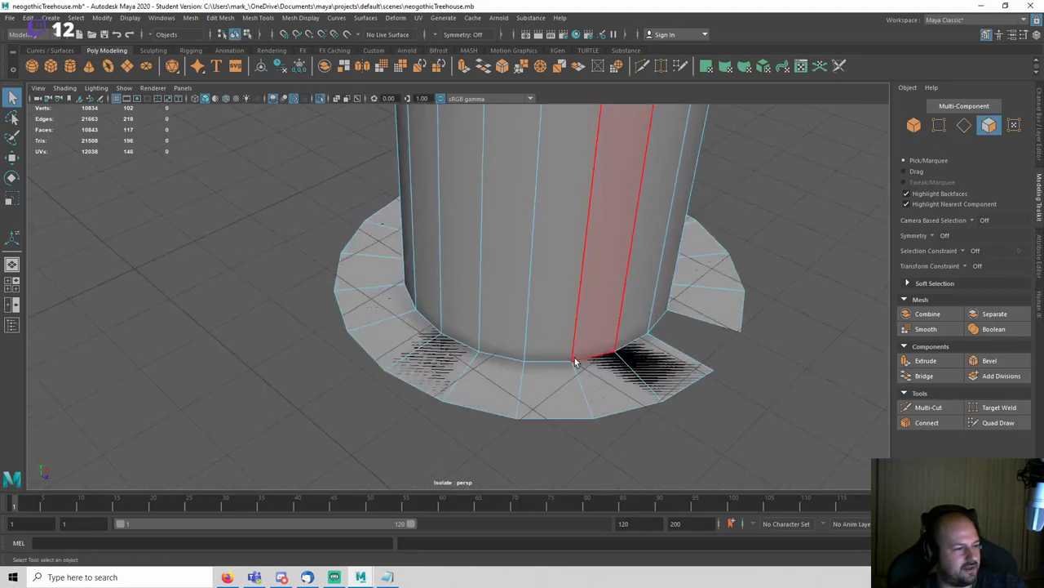
Step: Delete all remaining faces of the flat ring around the foot of the isolated tower
scroll(575, 360, "down", 3)
key("Delete")
left_click_drag(620, 340, 486, 375)
key("Delete")
key("Delete")
key("Delete")
left_click_drag(374, 290, 430, 355)
key("Delete")
left_click_drag(377, 255, 393, 287)
key("Delete")
left_click_drag(622, 266, 454, 281)
key("Delete")
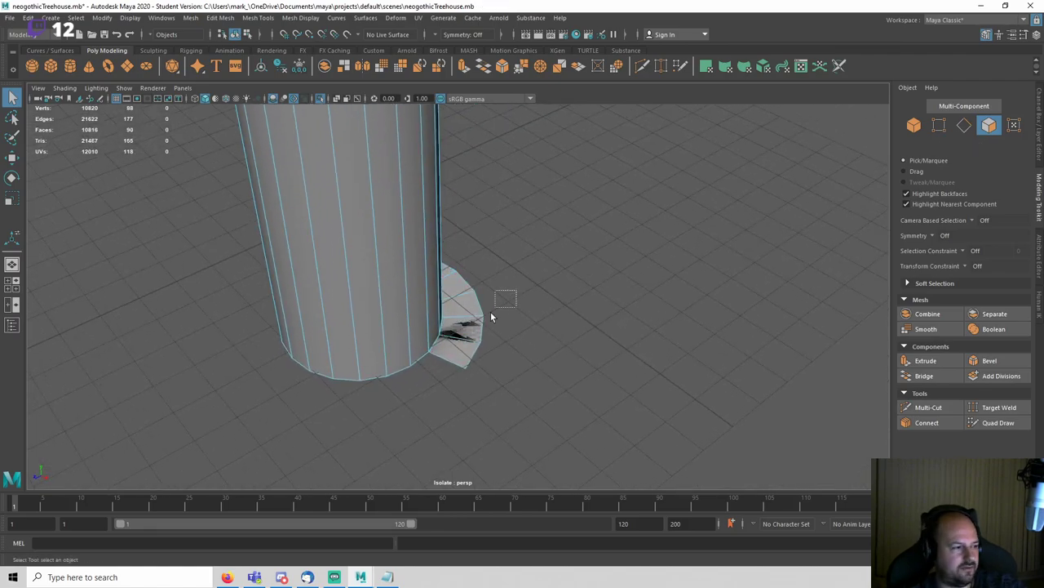
left_click_drag(490, 317, 492, 354)
key("Delete")
left_click_drag(558, 328, 535, 275, "alt")
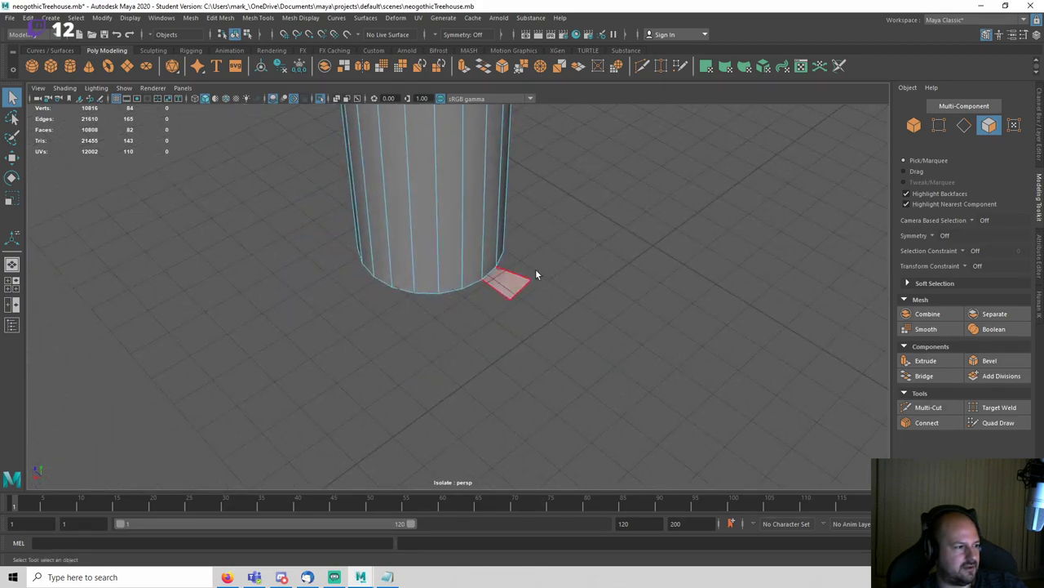
key("Delete")
Step: Return the tower to object selection and save the scene
right_click_drag(456, 185, 570, 126)
scroll(581, 181, "down", 4)
key("ctrl+s")
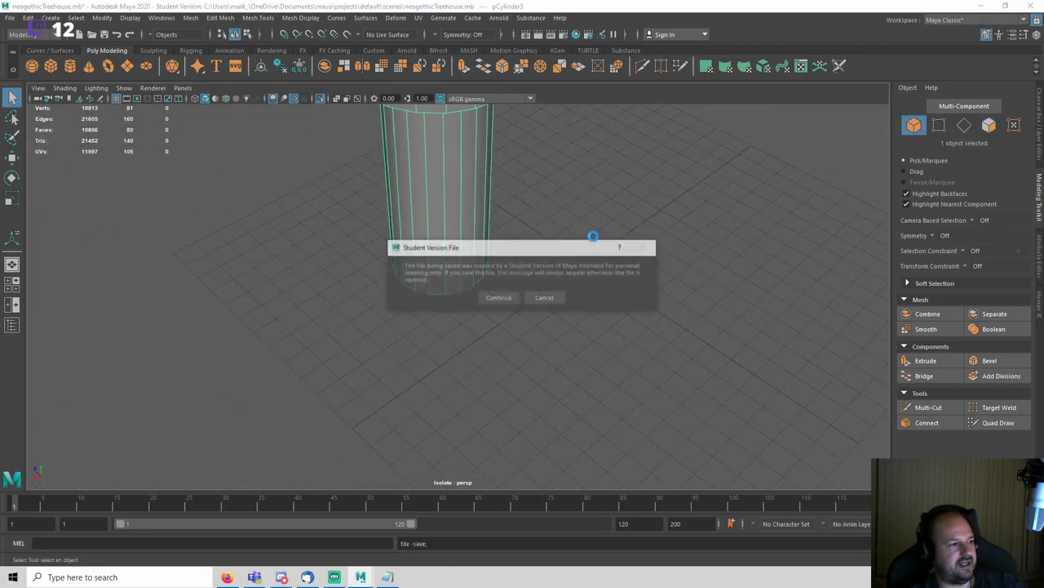
key("Return")
left_click(633, 230)
Step: Lower the edge loop where the tower's shaft meets the wider top, forming a sloped flare beneath it
key("f")
left_click(480, 338)
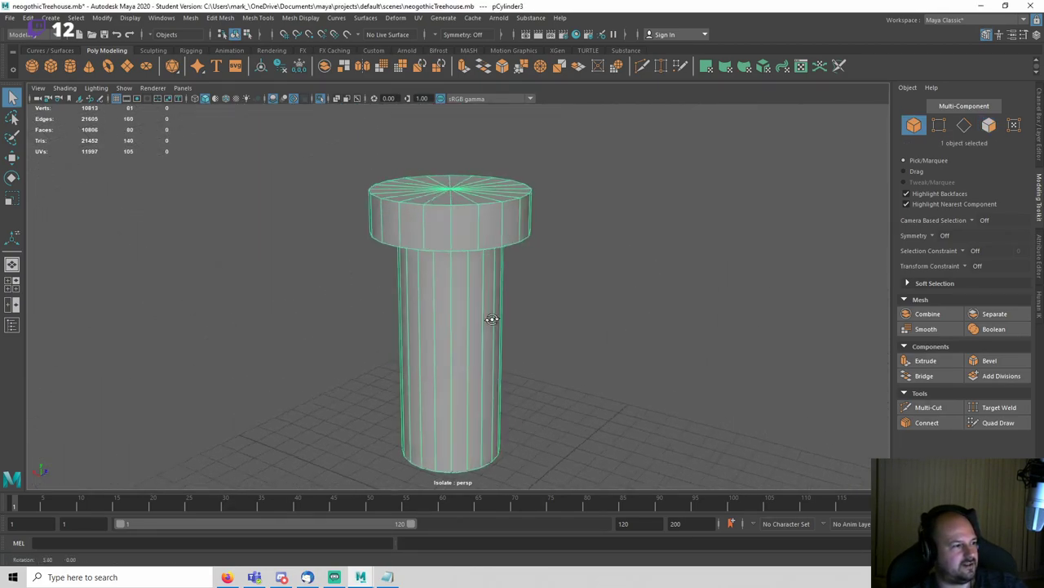
key("F10")
scroll(446, 279, "up", 3)
double_click(431, 168)
scroll(440, 191, "up", 1)
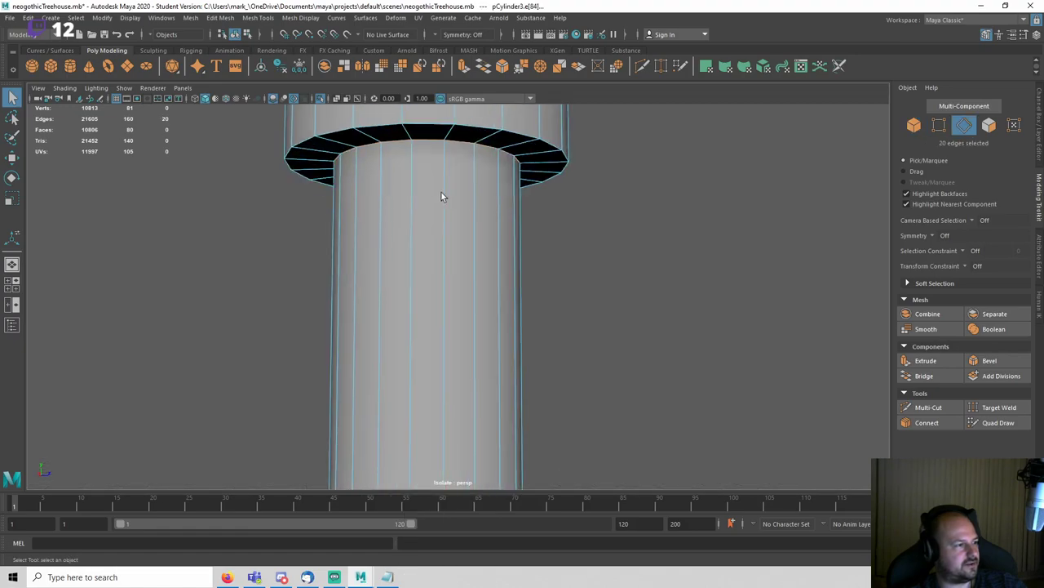
key("w")
left_click_drag(441, 191, 438, 243, "alt")
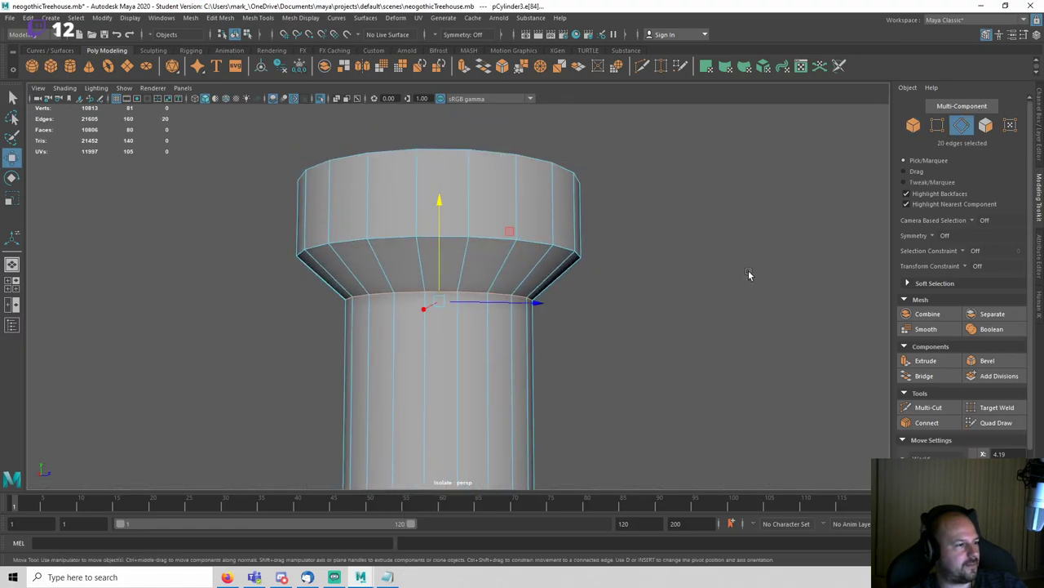
Step: Insert a connecting edge loop around the middle of the tower's sloped flare and scale it inwards to about 0.9
left_click(749, 270)
left_click_drag(576, 306, 627, 316, "alt")
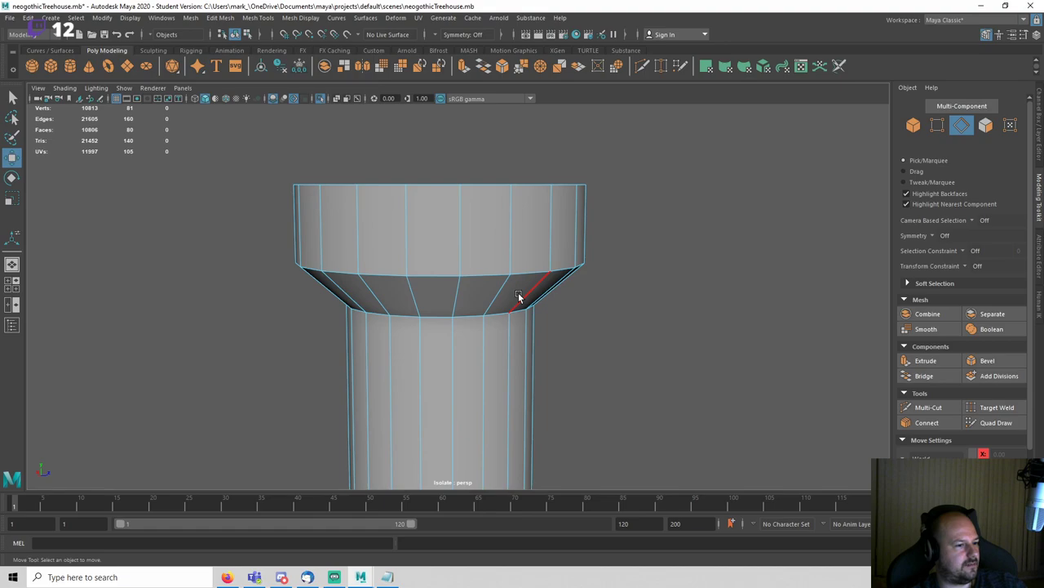
left_click(519, 296)
left_click(918, 423)
key("w")
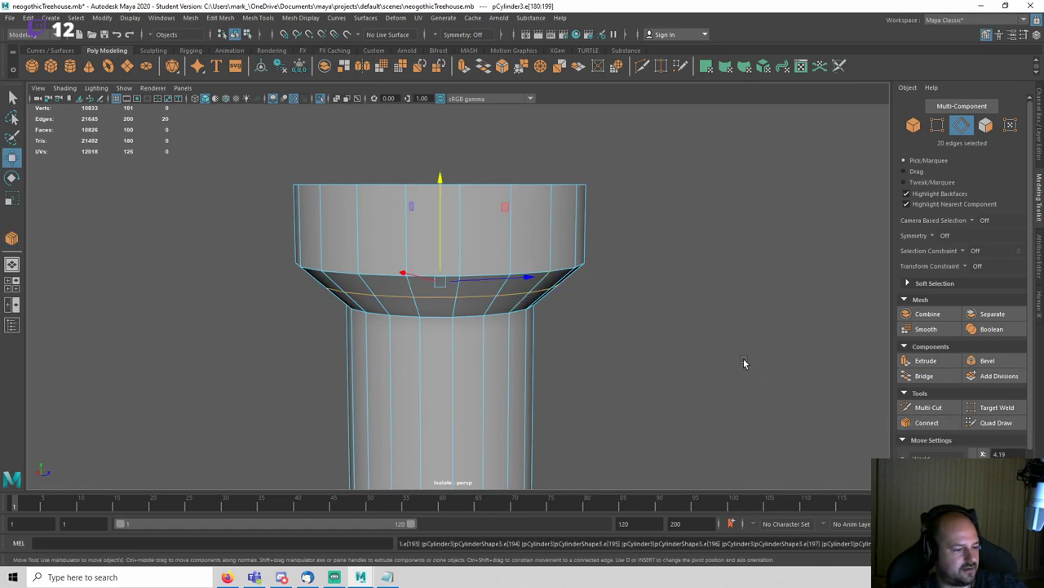
key("r")
left_click_drag(743, 363, 709, 343, "alt")
left_click_drag(450, 280, 436, 294)
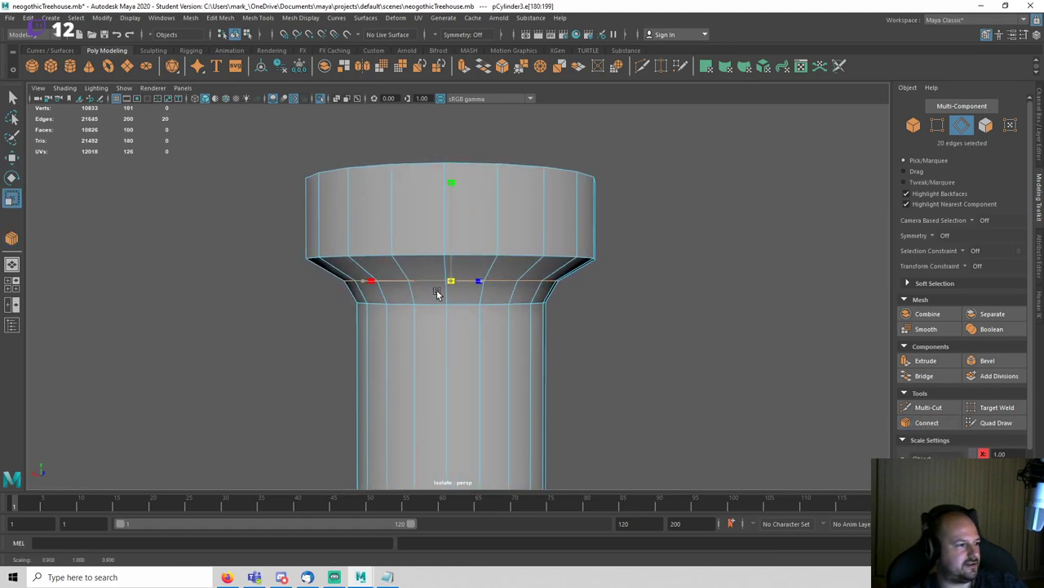
left_click(660, 320)
Step: Bevel the edge loop where the tower's wide top meets the flare, with a fraction of 0.1
left_click_drag(660, 320, 611, 318, "alt")
double_click(530, 254)
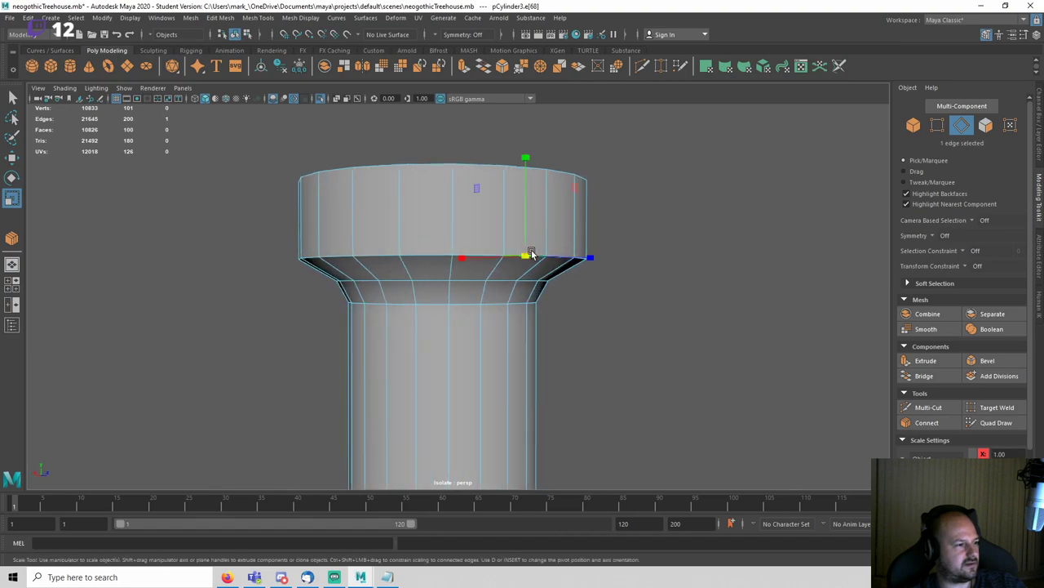
left_click(988, 360)
left_click_drag(711, 338, 788, 338, "alt")
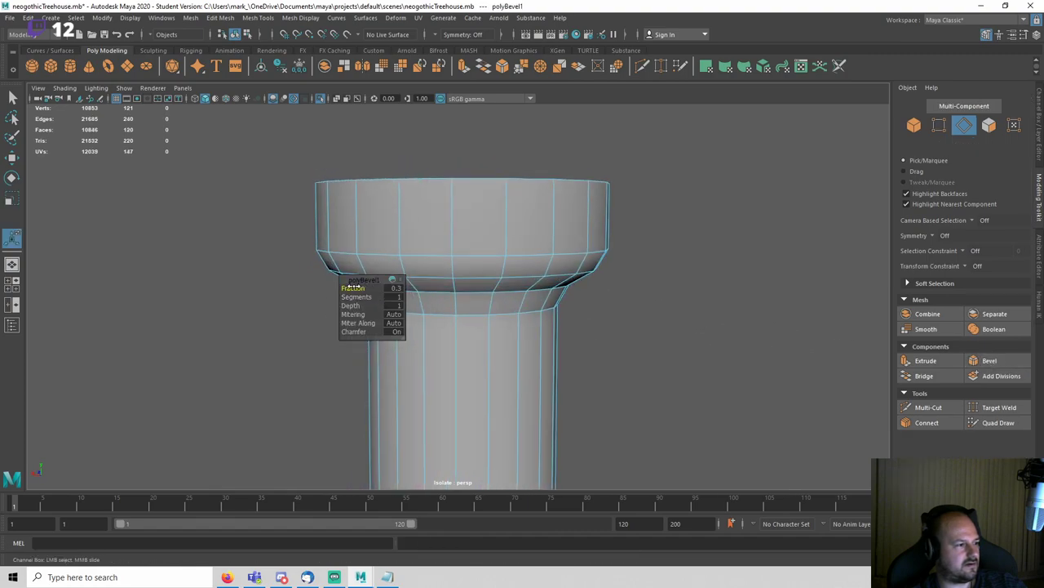
left_click_drag(353, 288, 352, 288)
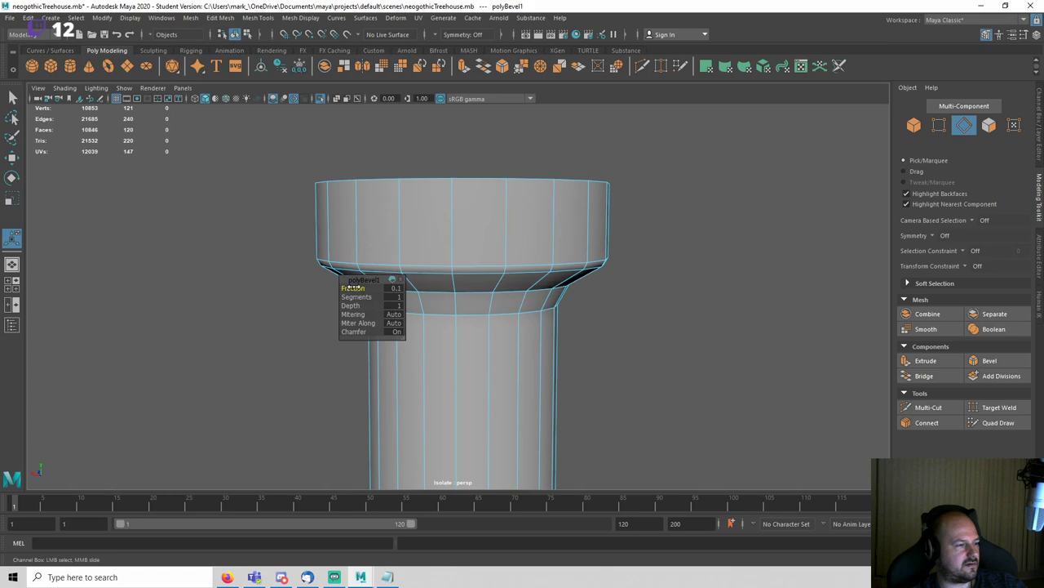
Step: Return to object selection, save the scene and end the tower's isolation to bring back the full scene
left_click(566, 240)
scroll(622, 215, "up", 1)
key("q")
right_click_drag(622, 214, 685, 177)
left_click(692, 325)
key("f")
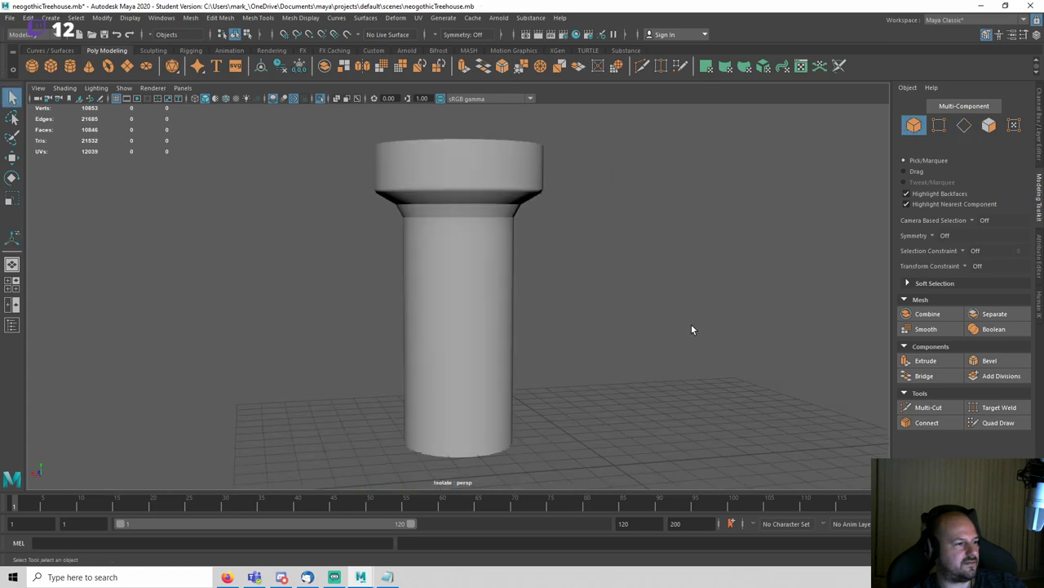
key("ctrl+s")
key("ctrl+1")
Step: Duplicate the small upper-left window of the house front, raise the copy above the roof and move it back towards the left trunk
scroll(638, 317, "down", 3)
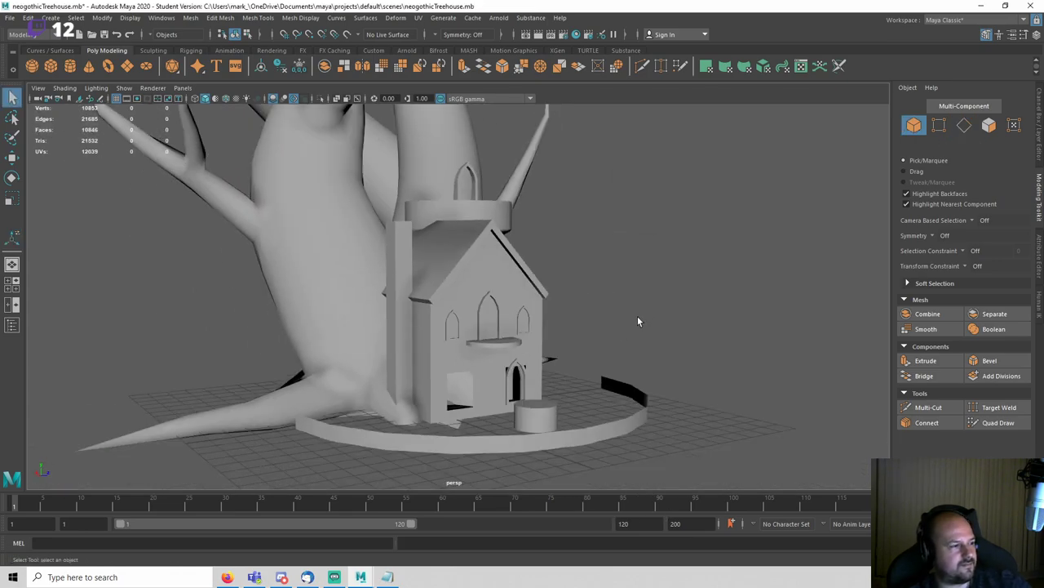
left_click_drag(638, 321, 513, 272, "alt")
middle_click_drag(513, 271, 536, 329, "alt")
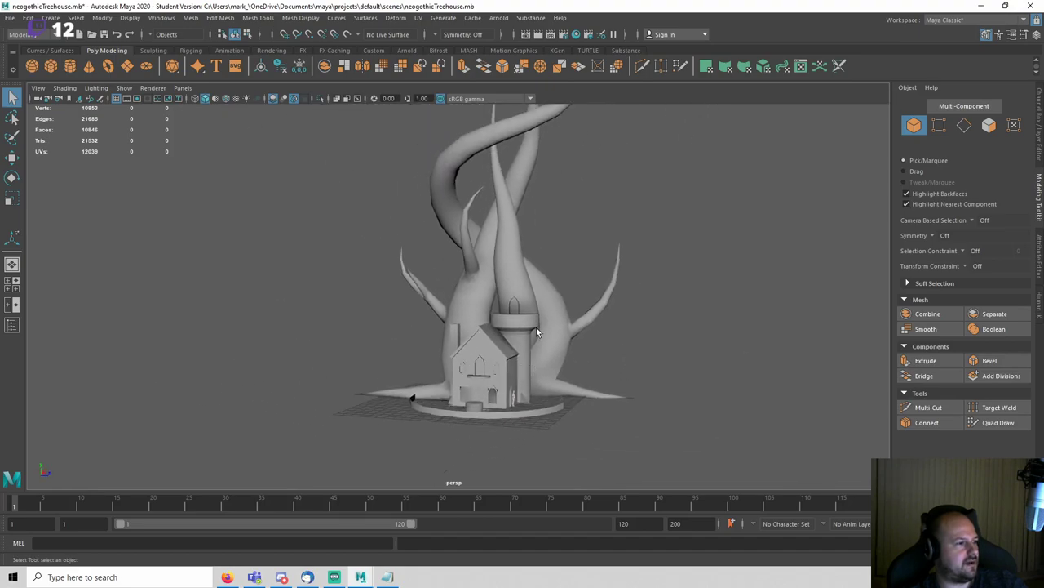
scroll(536, 329, "up", 4)
left_click_drag(536, 329, 535, 351, "alt")
scroll(535, 351, "up", 4)
key("w")
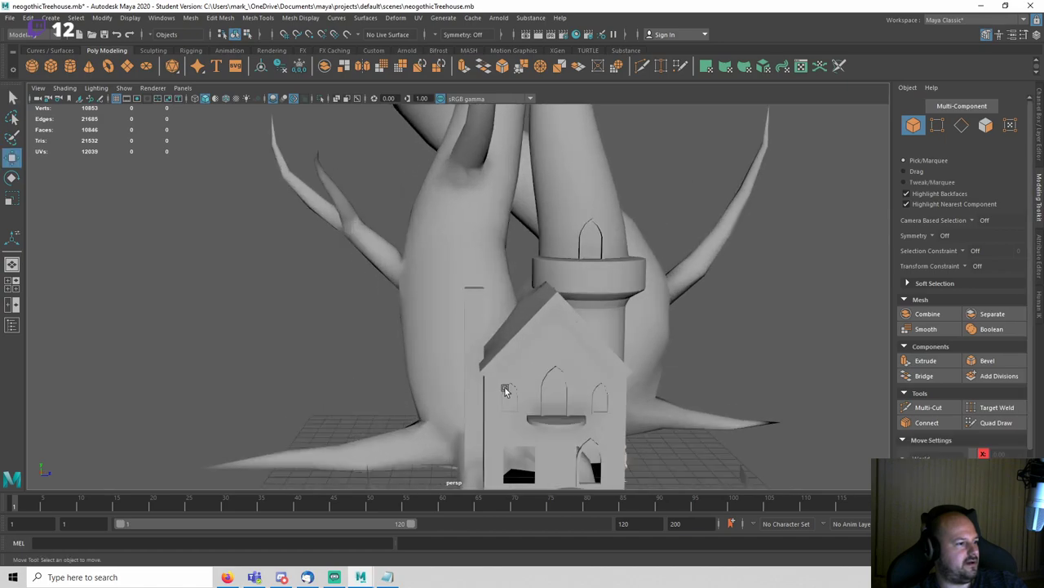
left_click(515, 390)
left_click_drag(515, 390, 620, 402, "alt")
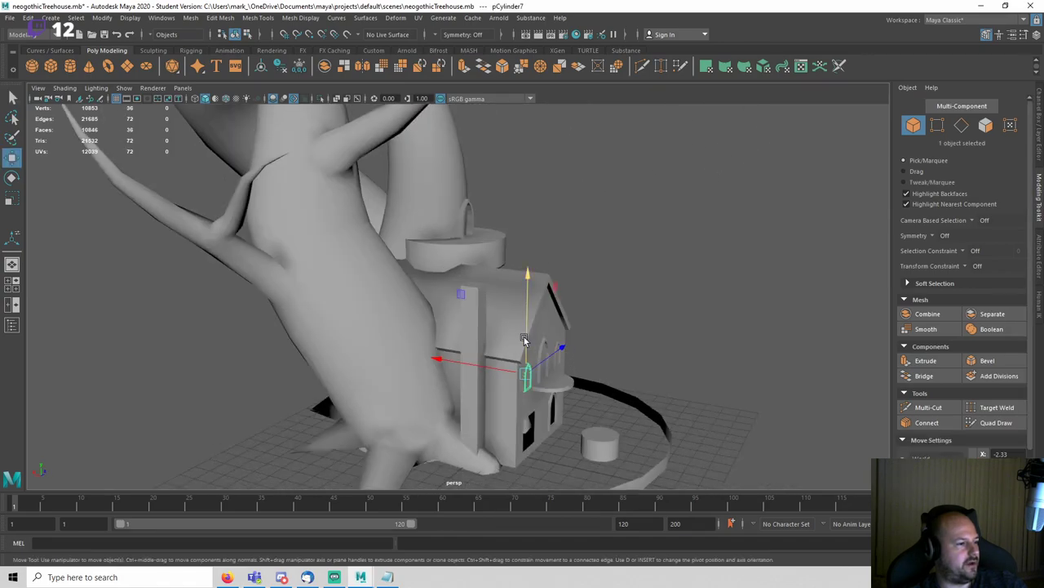
key("ctrl+d")
left_click_drag(524, 336, 531, 190)
left_click_drag(475, 227, 318, 221)
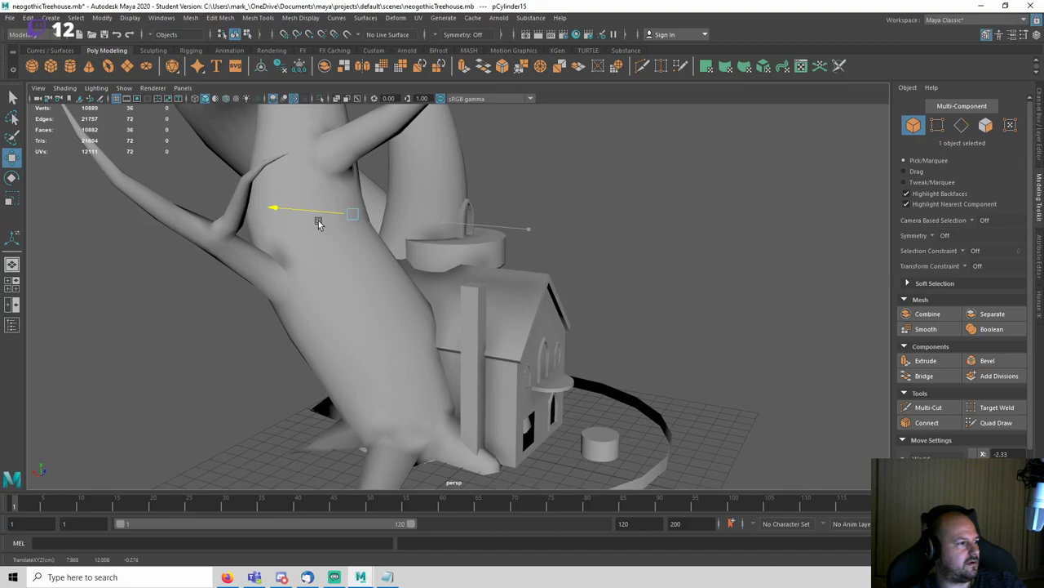
Step: Fit the duplicated arched window against the front surface of the left trunk and save the scene
key("f")
left_click_drag(430, 250, 283, 351, "alt")
scroll(286, 351, "down", 8)
left_click_drag(370, 353, 321, 350, "alt")
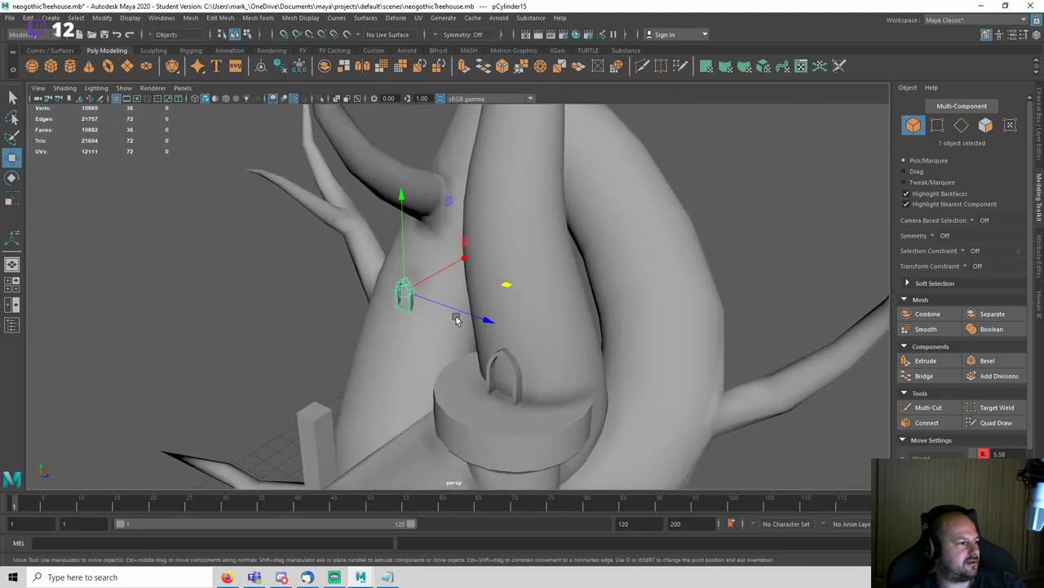
left_click_drag(456, 319, 435, 346, "alt")
scroll(458, 333, "down", 5)
scroll(454, 343, "up", 3)
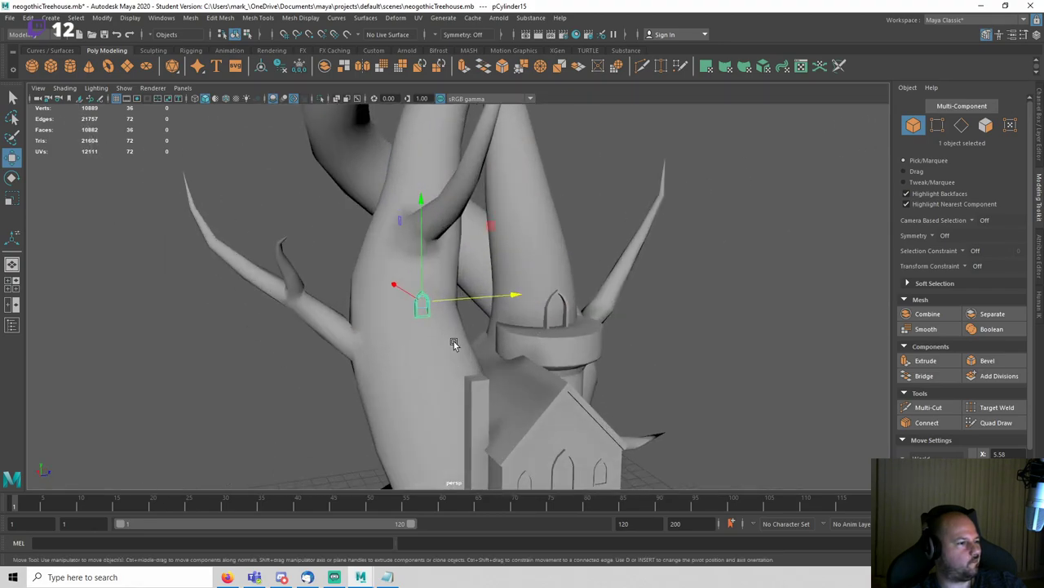
mouse_move(419, 272)
left_mouse_down("alt")
mouse_move(473, 302)
mouse_move(410, 285)
mouse_move(425, 284)
left_mouse_up("alt")
left_click(481, 337)
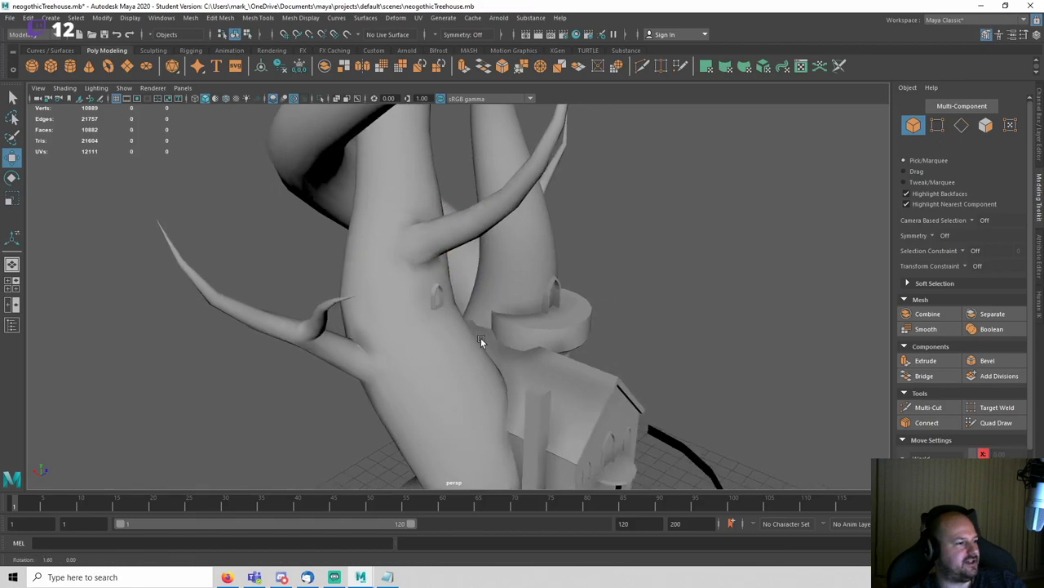
left_click_drag(481, 337, 535, 277, "alt")
scroll(428, 321, "up", 5)
key("ctrl+s")
key("Return")
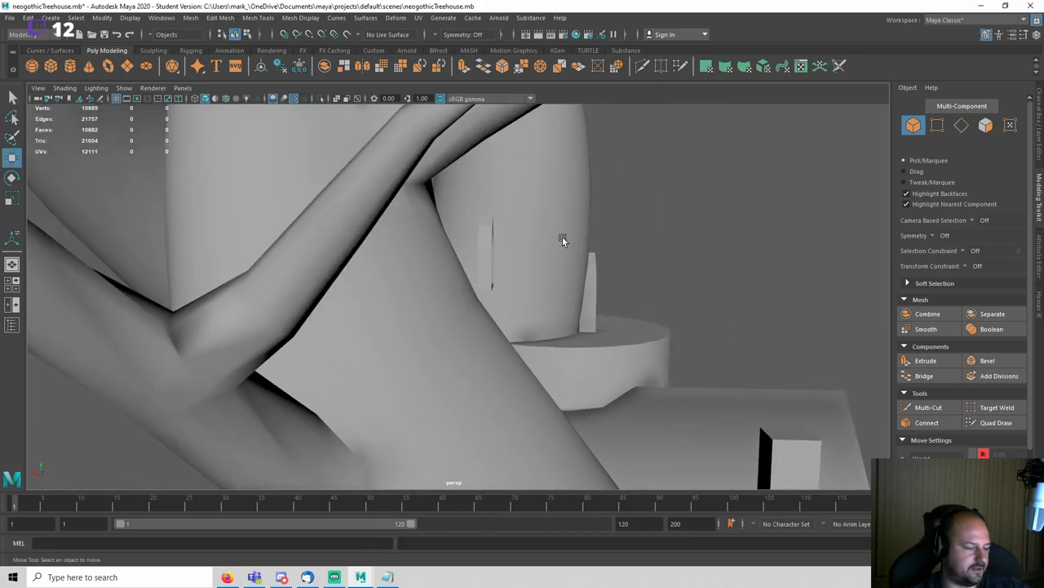
Step: Extrude the end edge of the curved garden wall on the tower side outwards to the tree root
left_click_drag(563, 237, 431, 362, "alt")
scroll(447, 328, "down", 6)
scroll(538, 351, "up", 3)
left_click(431, 362)
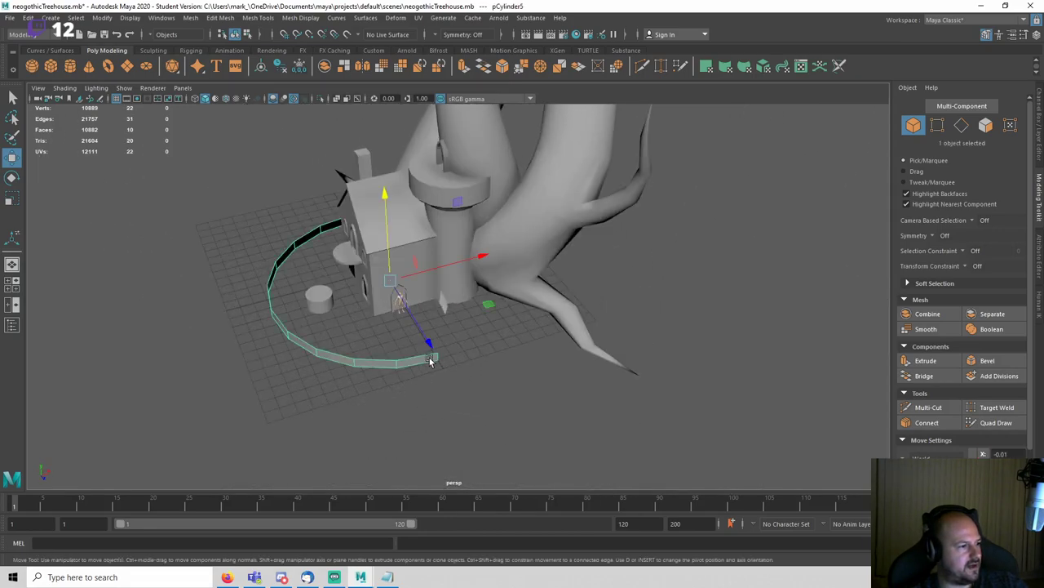
mouse_move(517, 347)
left_mouse_down("alt")
mouse_move(493, 345)
mouse_move(489, 334)
mouse_move(659, 342)
mouse_move(505, 336)
left_mouse_up("alt")
right_click_drag(504, 333, 499, 247)
scroll(451, 368, "up", 4)
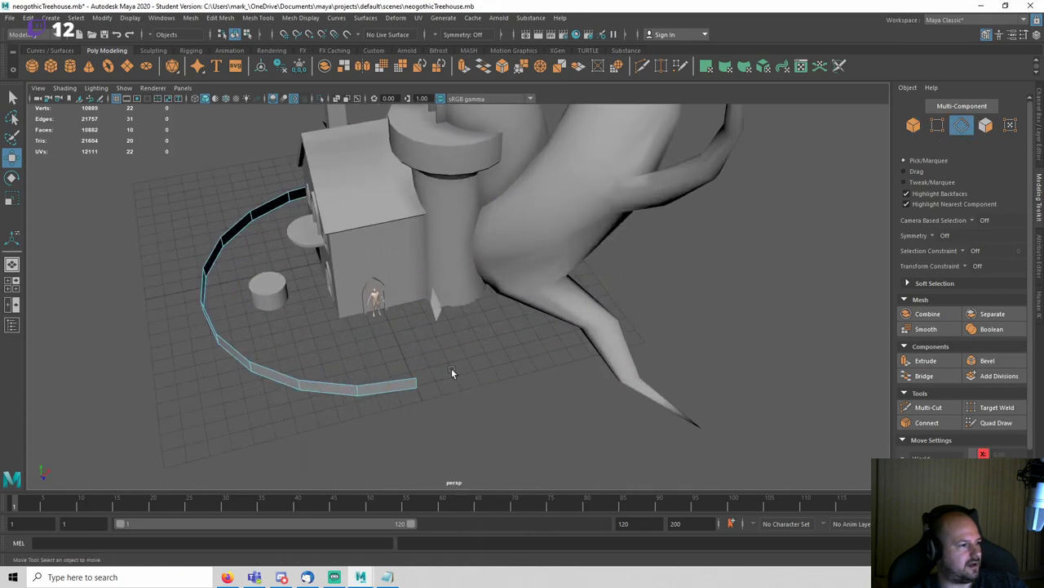
key("q")
key("w")
left_click_drag(478, 368, 559, 353, "shift")
right_click_drag(559, 354, 601, 289)
left_click_drag(326, 359, 488, 346, "alt")
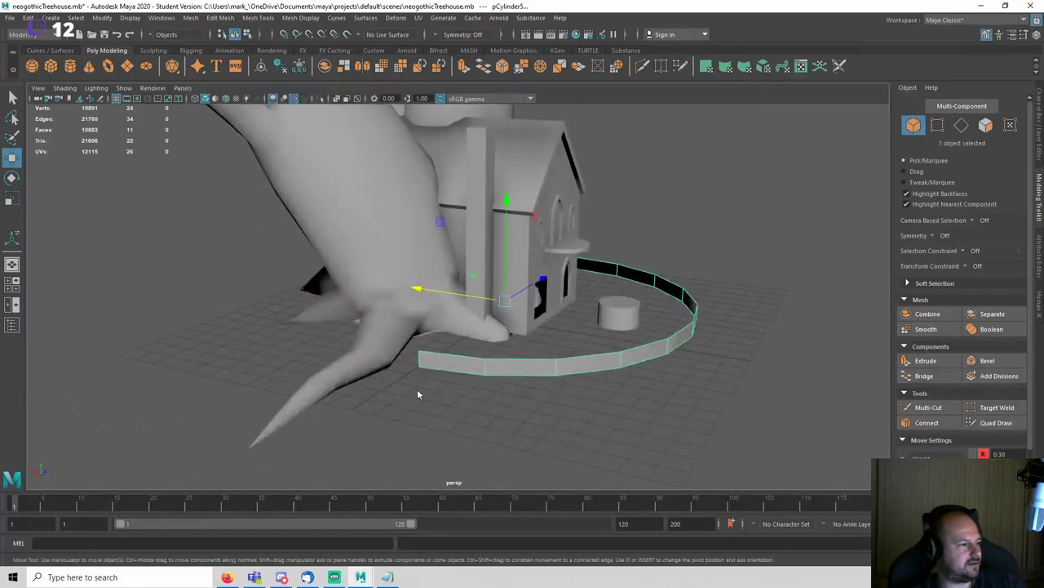
Step: Extrude the garden wall's other end edge, on the chimney side, to the nearby root and save the scene
right_click_drag(417, 323, 426, 239)
key("F10")
left_click(420, 359)
left_click_drag(420, 359, 379, 353, "shift")
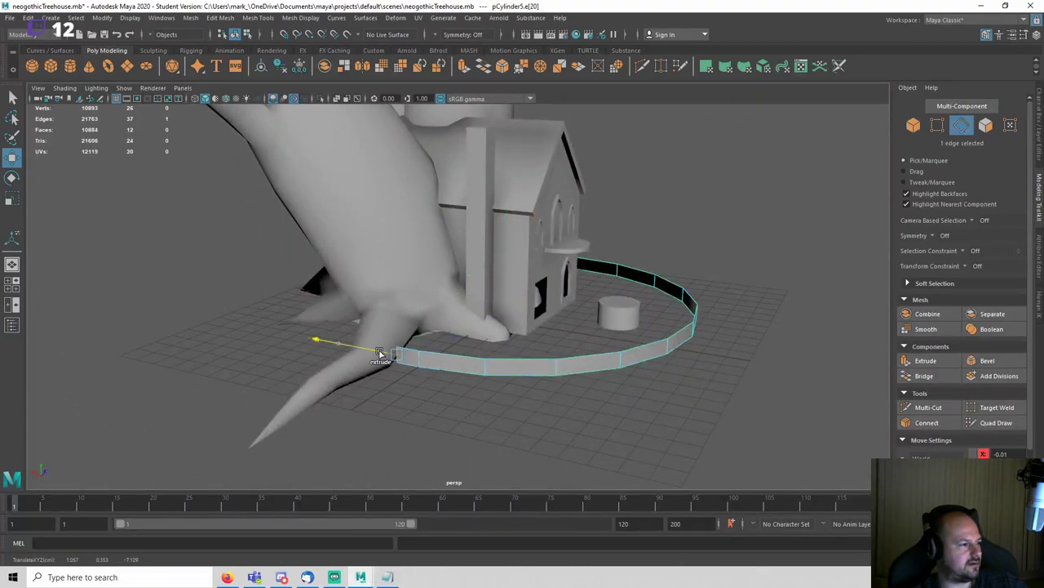
right_click_drag(513, 275, 634, 175)
left_click_drag(634, 174, 537, 287, "alt")
key("ctrl+s")
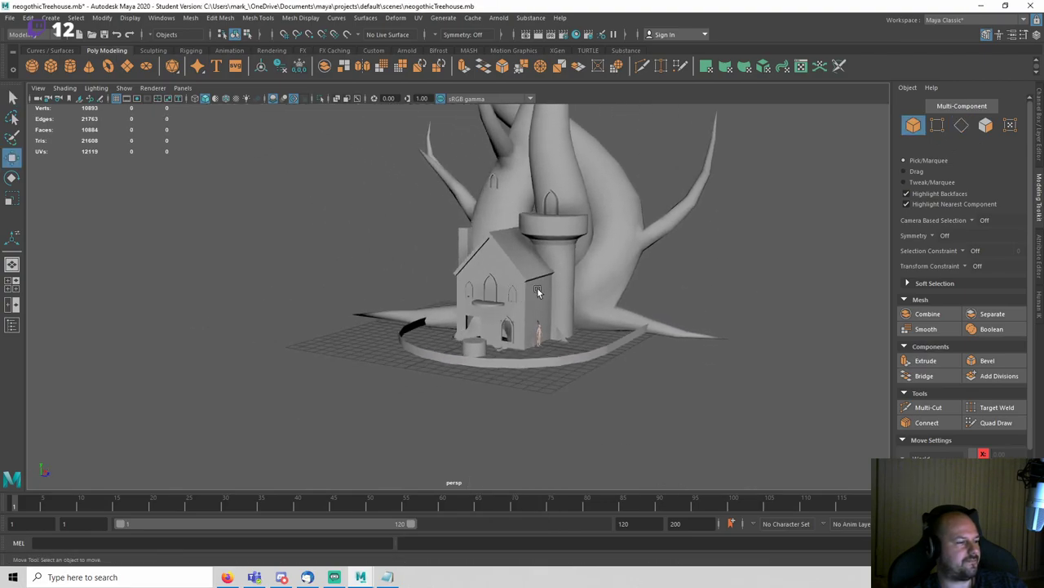
Step: Duplicate the arched frame of the right ground-floor opening and move the copy over the left opening in the house front
scroll(585, 294, "up", 6)
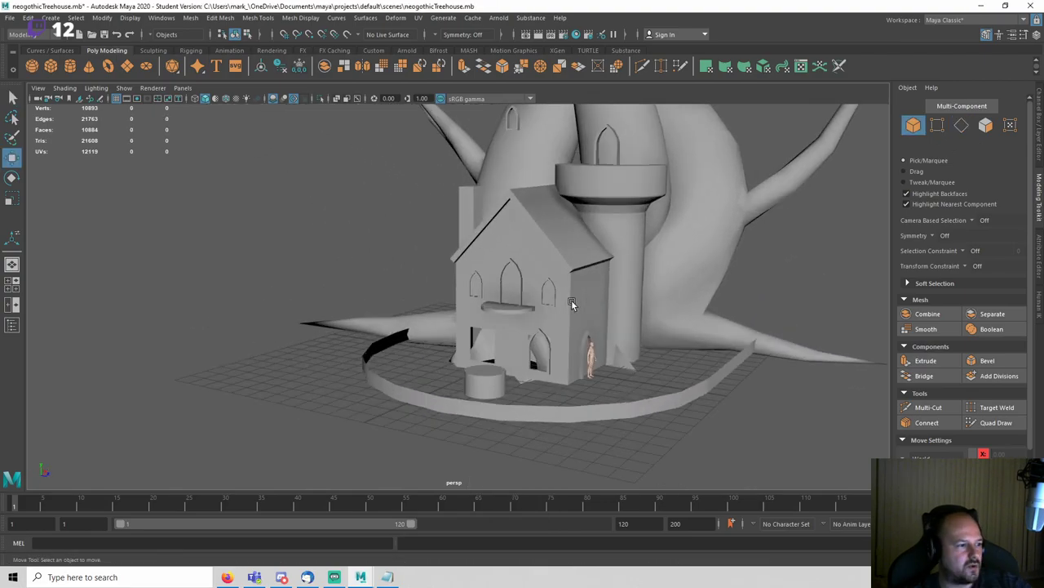
left_click_drag(618, 289, 525, 268, "alt")
scroll(530, 293, "up", 4)
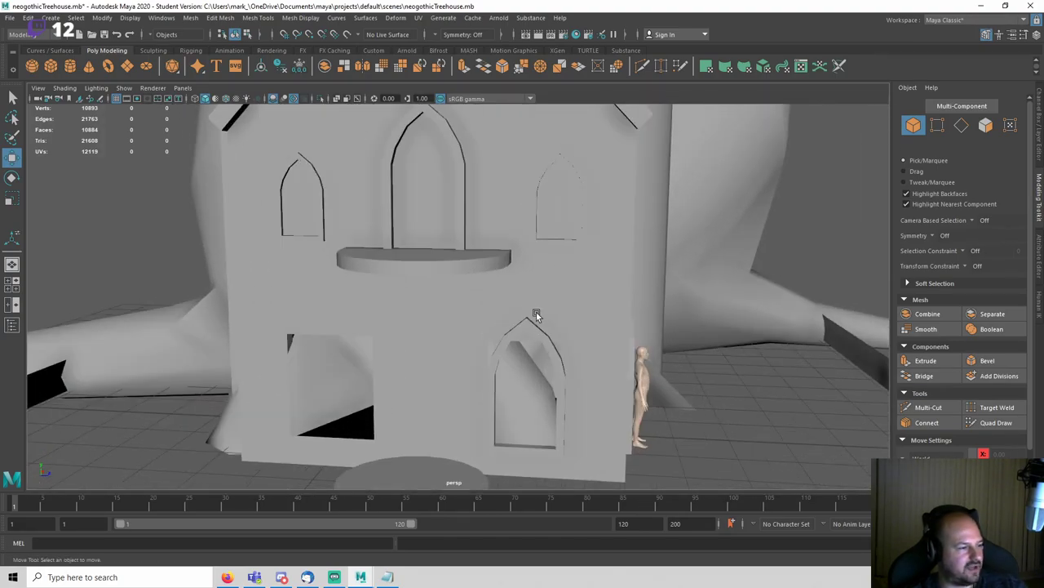
left_click(533, 330)
middle_click_drag(556, 315, 586, 242, "alt")
key("ctrl+d")
left_click_drag(651, 302, 536, 412)
Step: Select the two vertical side edges of the house's left ground-floor opening and scale them closer together to fit the arched frame
key("q")
left_click(517, 270)
key("F10")
left_click(478, 382, "shift")
key("r")
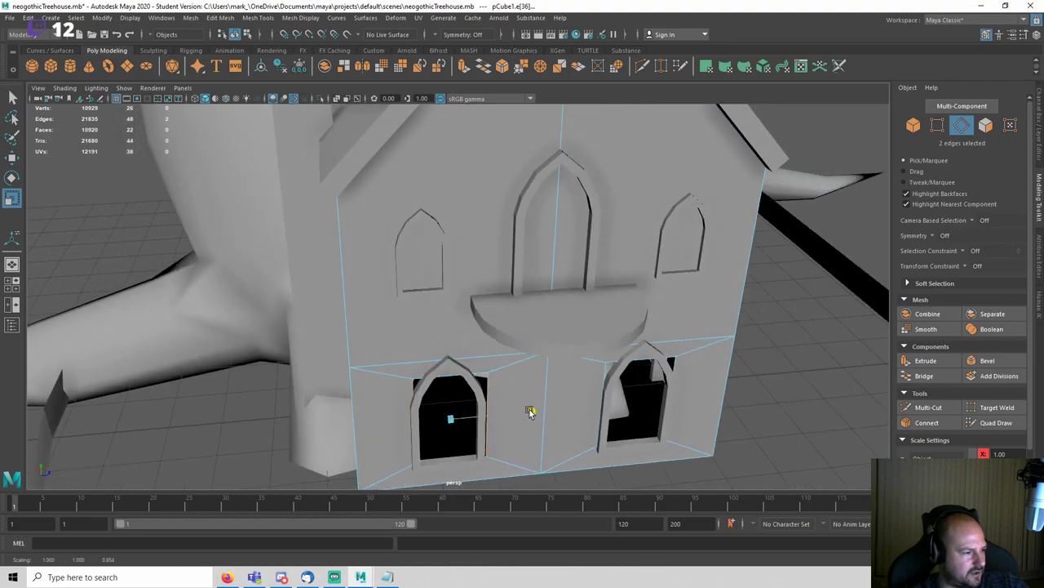
Step: Nudge the copied arched frame slightly sideways to line up with the left ground-floor opening and save the scene
key("F8")
key("w")
left_click(486, 394)
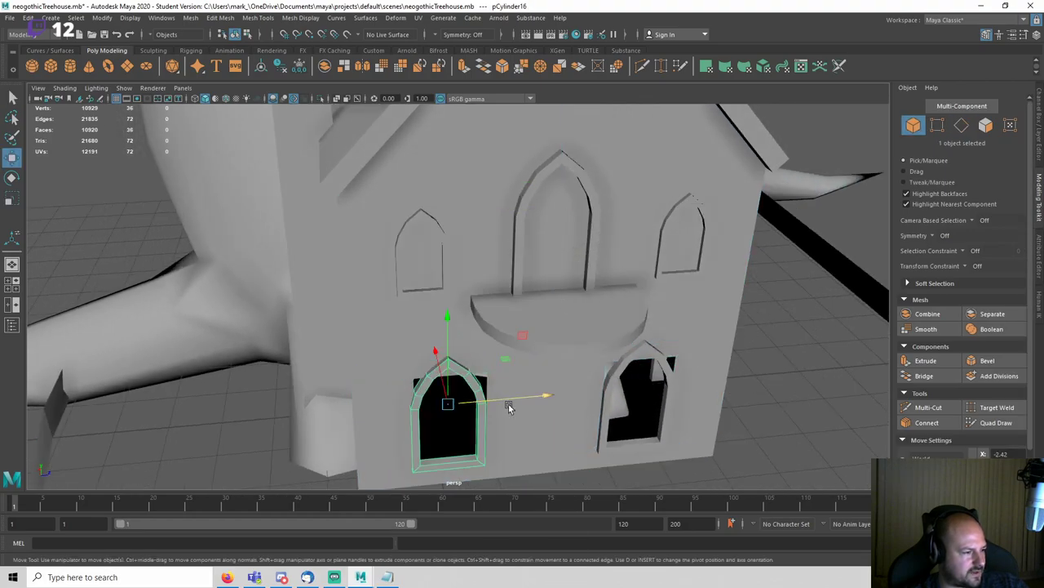
left_click_drag(508, 404, 515, 402)
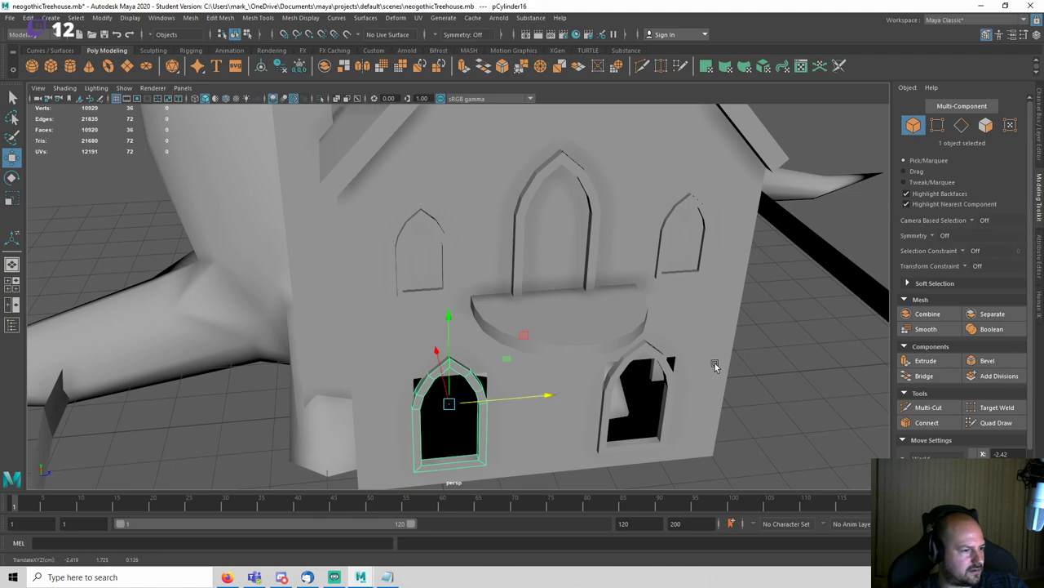
left_click(769, 364)
key("ctrl+s")
Step: Move the roof's six front vertices forward so the roof overhangs the front gable wall
left_click_drag(509, 349, 461, 319, "alt")
scroll(431, 332, "down", 5)
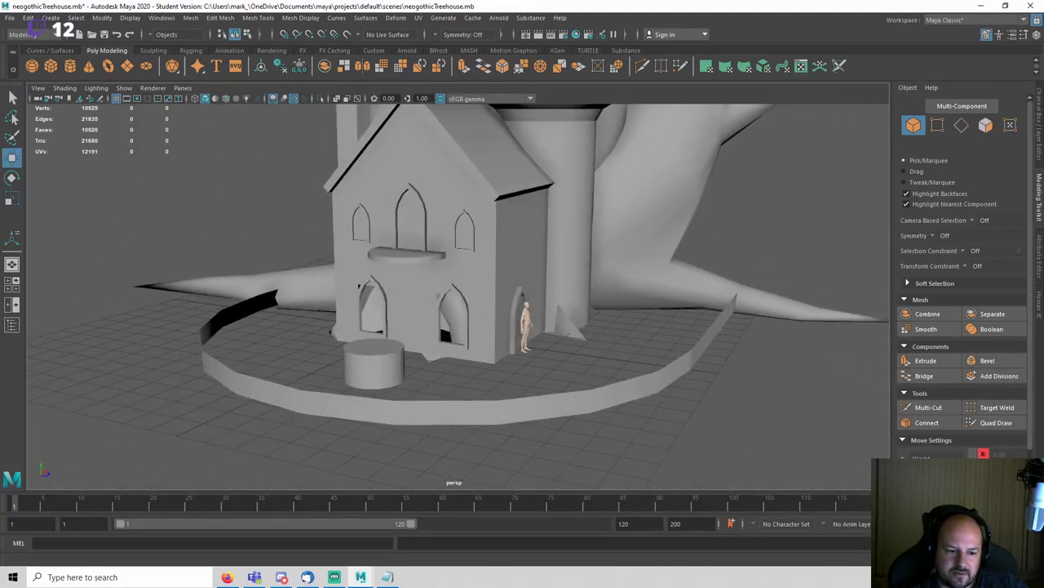
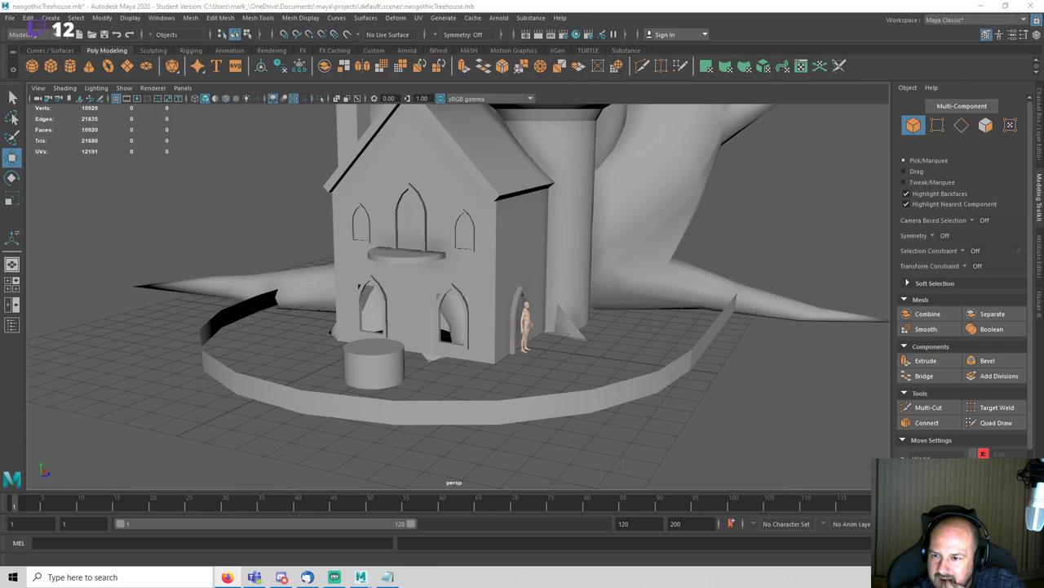
left_click_drag(751, 393, 647, 355, "alt")
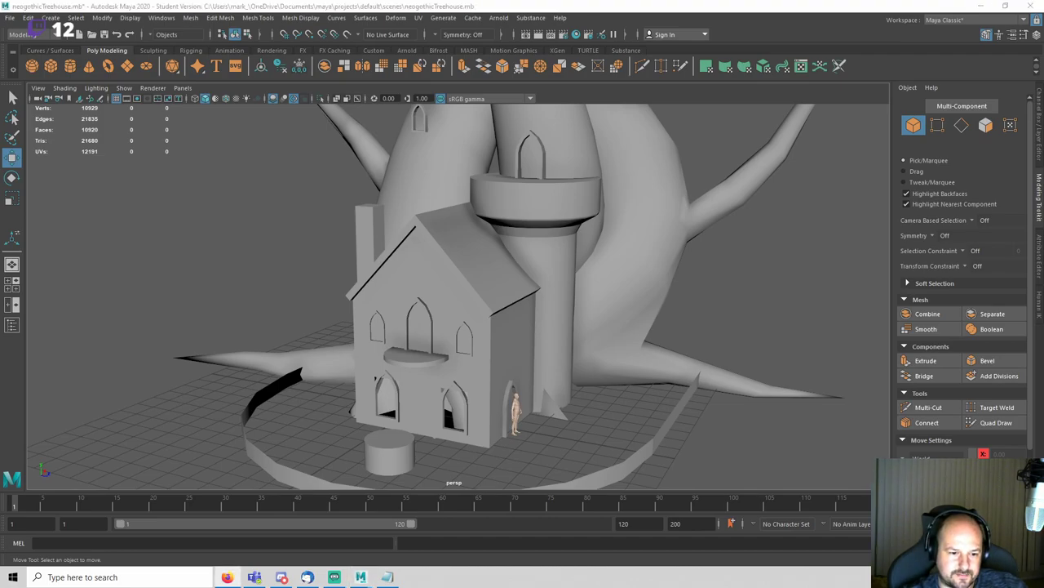
scroll(449, 275, "up", 5)
left_click_drag(632, 352, 431, 287, "alt")
left_click(450, 275)
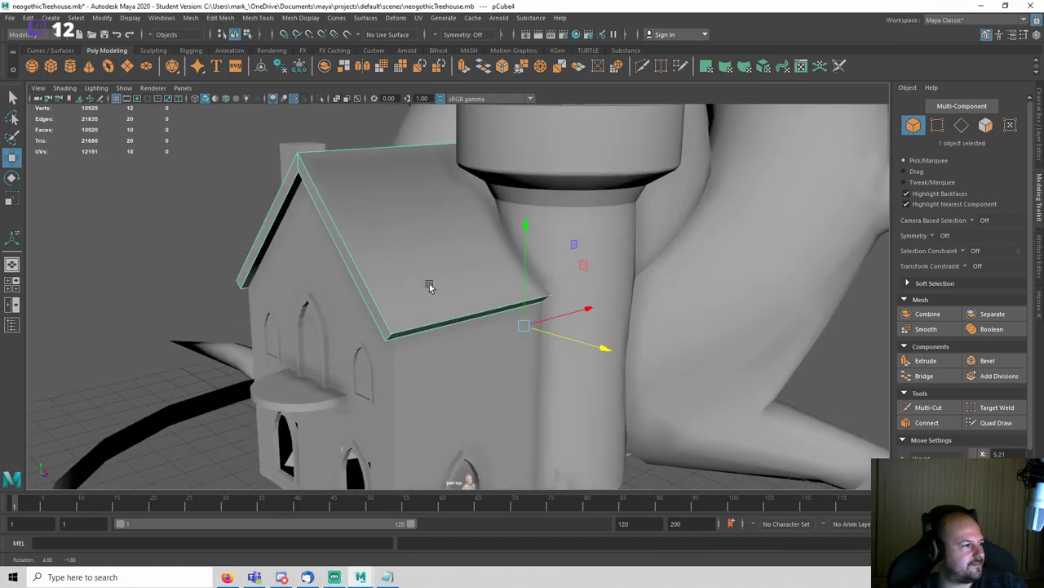
middle_click_drag(431, 286, 521, 285, "alt")
scroll(489, 253, "up", 4)
key("q")
right_click_drag(480, 244, 437, 248)
scroll(470, 256, "down", 3)
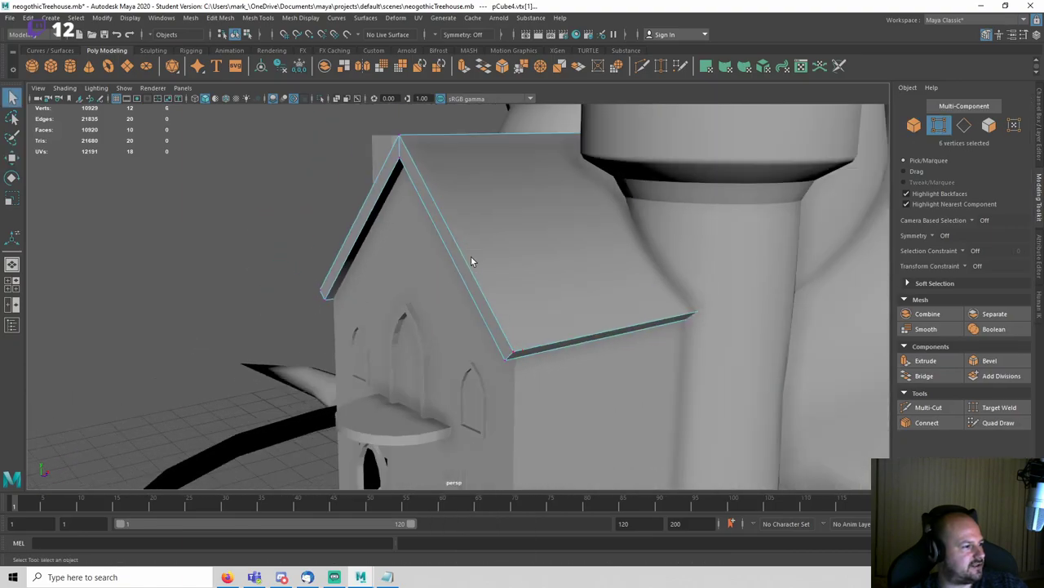
left_click_drag(471, 256, 414, 246, "alt")
scroll(421, 254, "down", 5)
key("w")
key("q")
Step: Return the roof to object selection, clear the selection and save the scene
right_click_drag(420, 225, 459, 192)
left_click(361, 234)
left_click_drag(361, 234, 451, 237, "alt")
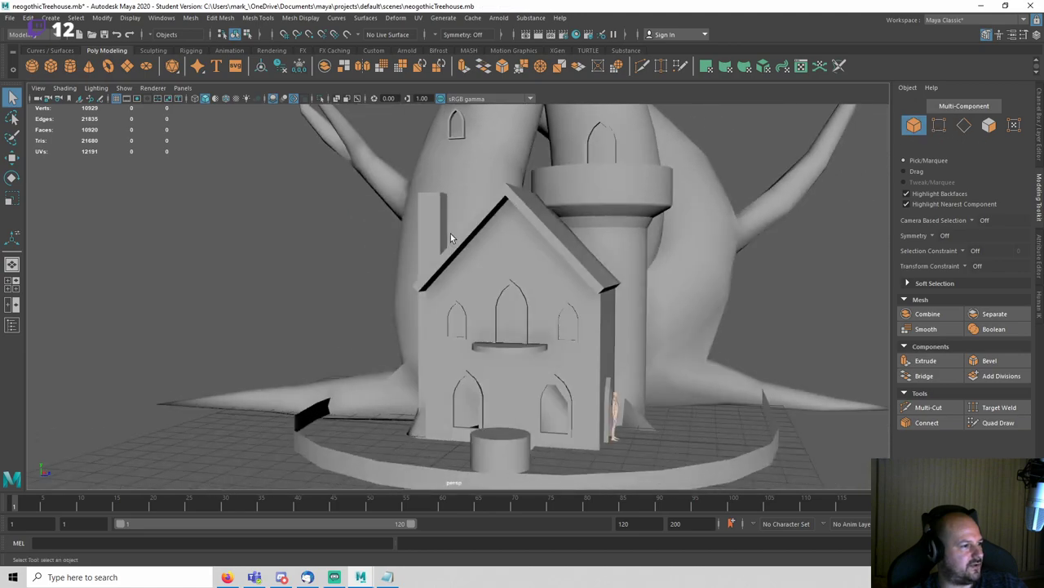
key("ctrl+s")
key("Return")
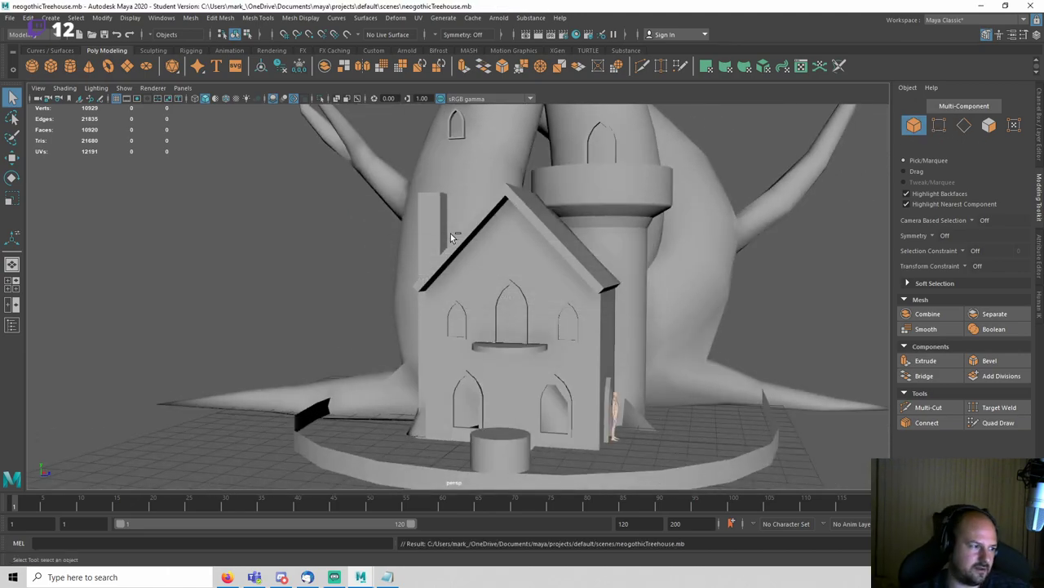
scroll(450, 233, "down", 3)
left_click_drag(557, 285, 630, 258, "alt")
scroll(502, 303, "up", 5)
scroll(563, 261, "down", 3)
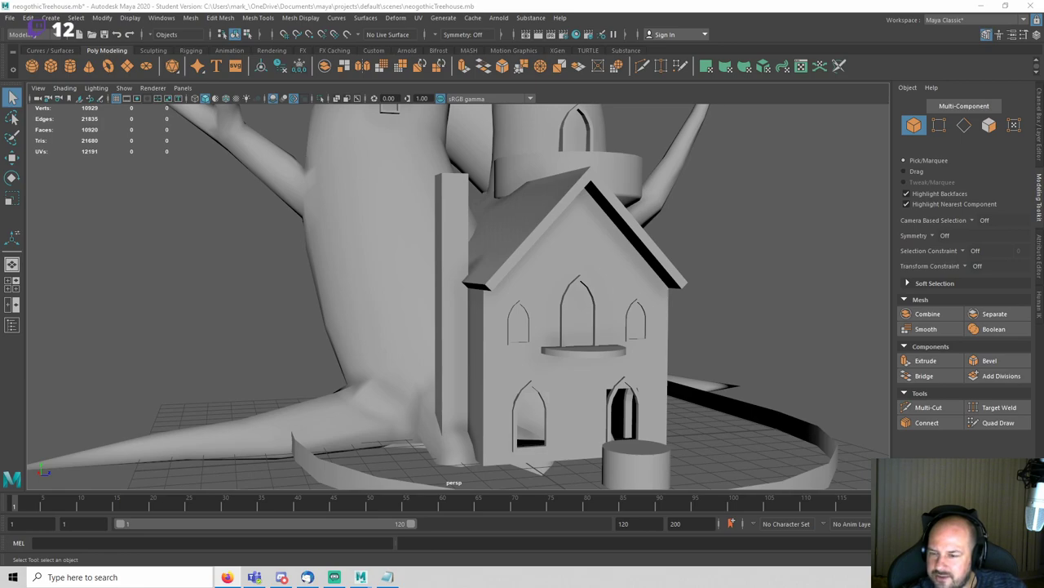
left_click_drag(626, 346, 569, 321, "alt")
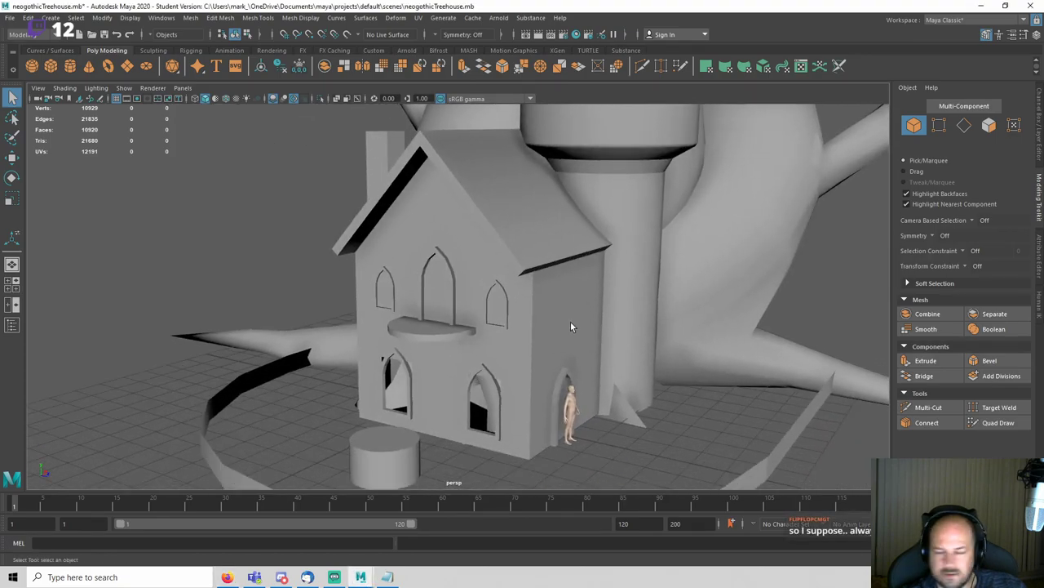
Step: Move the three upper arched window frames and the balcony forward together, clear of the front gable wall
scroll(570, 327, "up", 2)
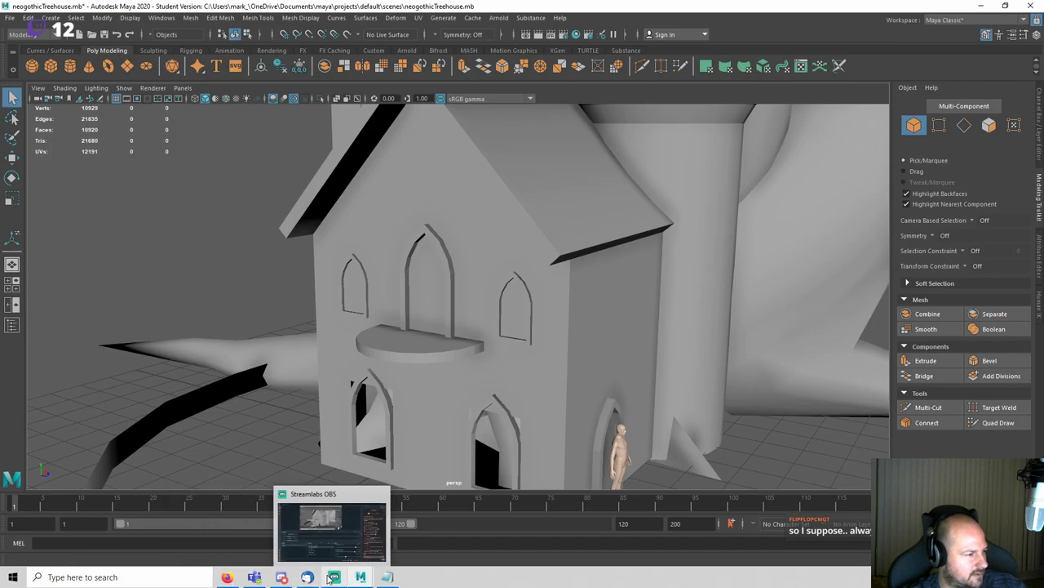
left_click_drag(259, 292, 408, 261, "alt")
scroll(482, 292, "up", 3)
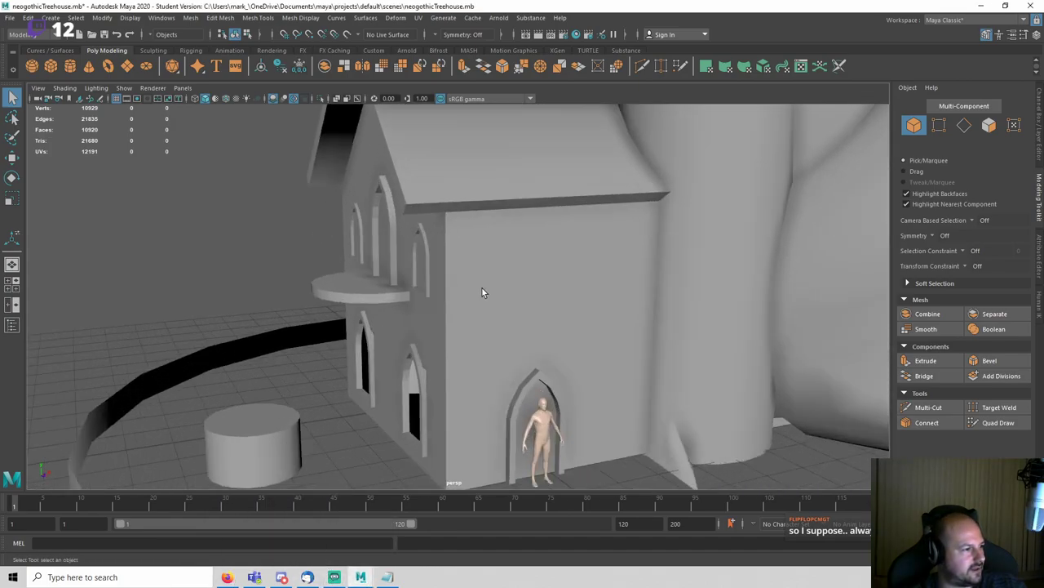
scroll(453, 317, "down", 3)
left_click_drag(455, 310, 511, 272, "alt")
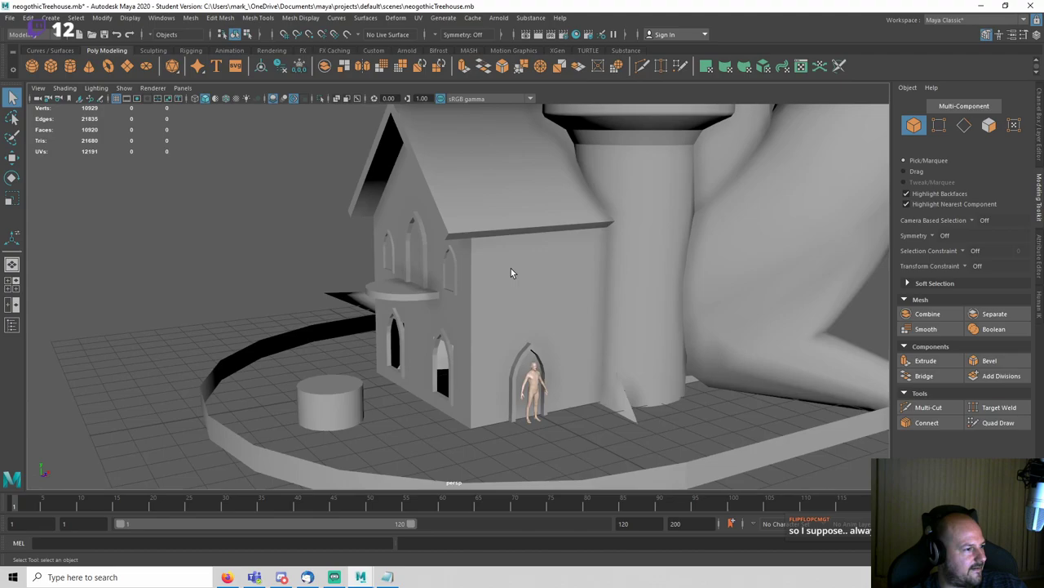
left_click(451, 259)
left_click(421, 238, "shift")
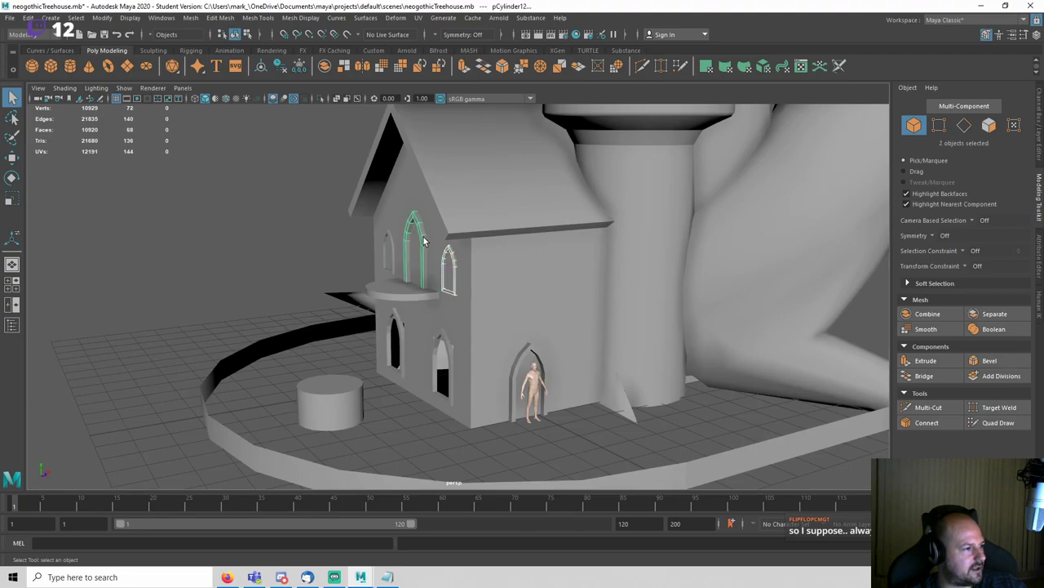
left_click(386, 232, "shift")
key("w")
scroll(371, 285, "up", 3)
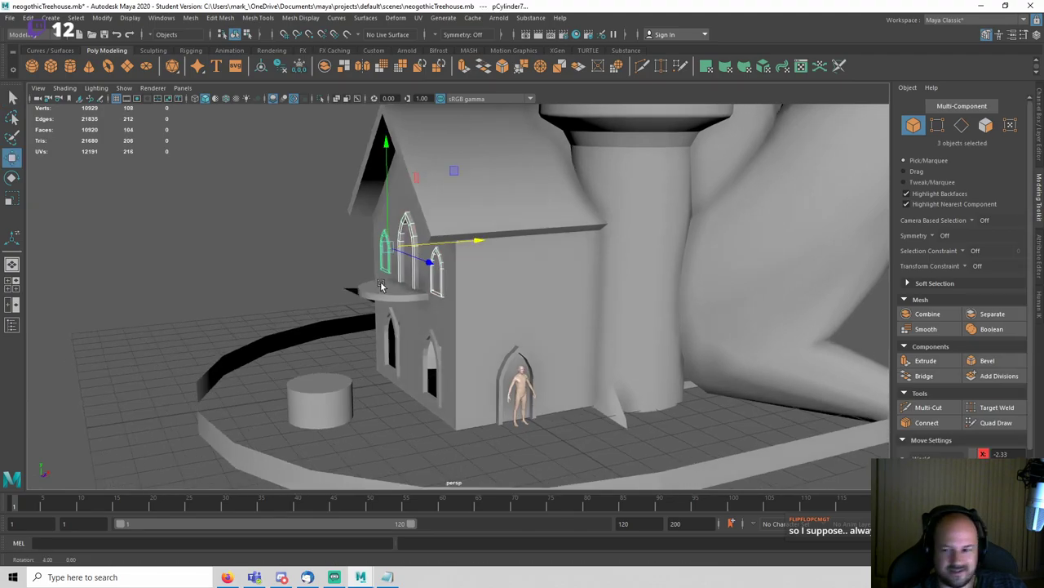
middle_click_drag(356, 301, 445, 284, "alt")
left_click(445, 277, "shift")
left_click_drag(539, 264, 446, 276)
left_click(317, 282)
scroll(317, 282, "down", 3)
left_click_drag(317, 282, 508, 250, "alt")
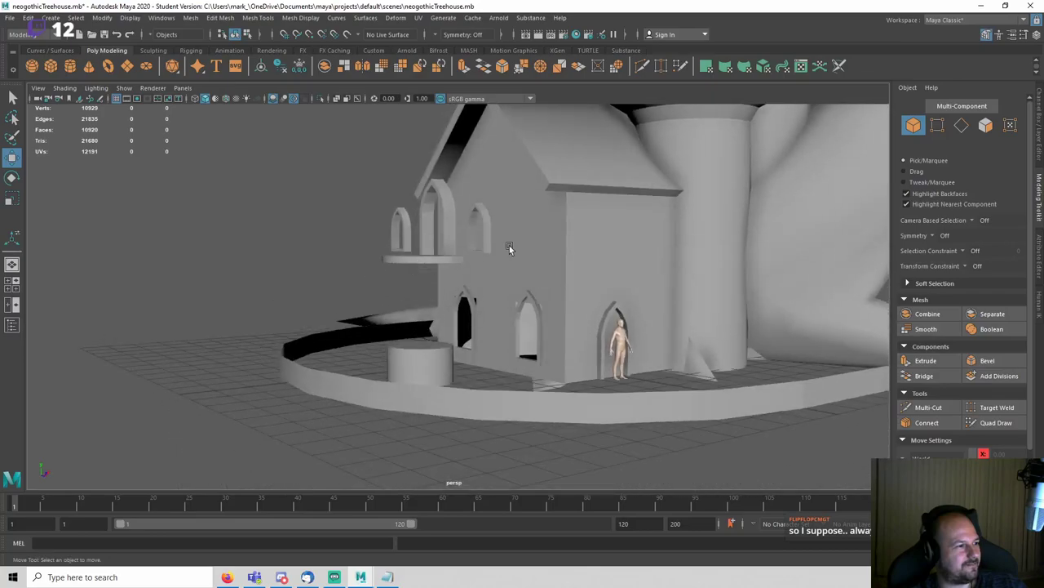
Step: Select the edge loop between the house's two storeys and align its height with the underside of the balcony
left_click(543, 234)
right_click_drag(555, 241, 556, 202)
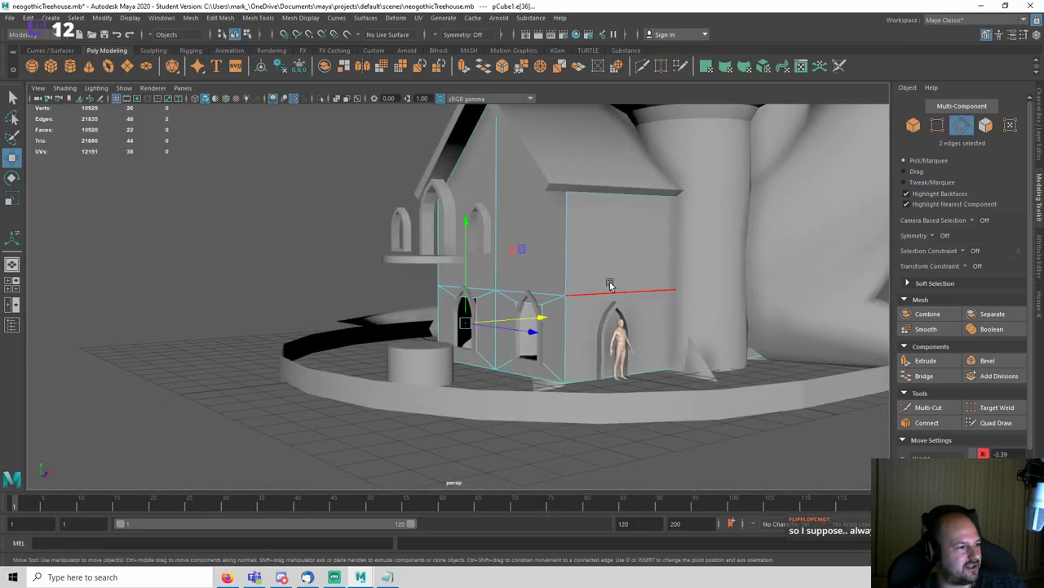
double_click(611, 287)
left_click_drag(555, 296, 604, 299, "alt")
key("q")
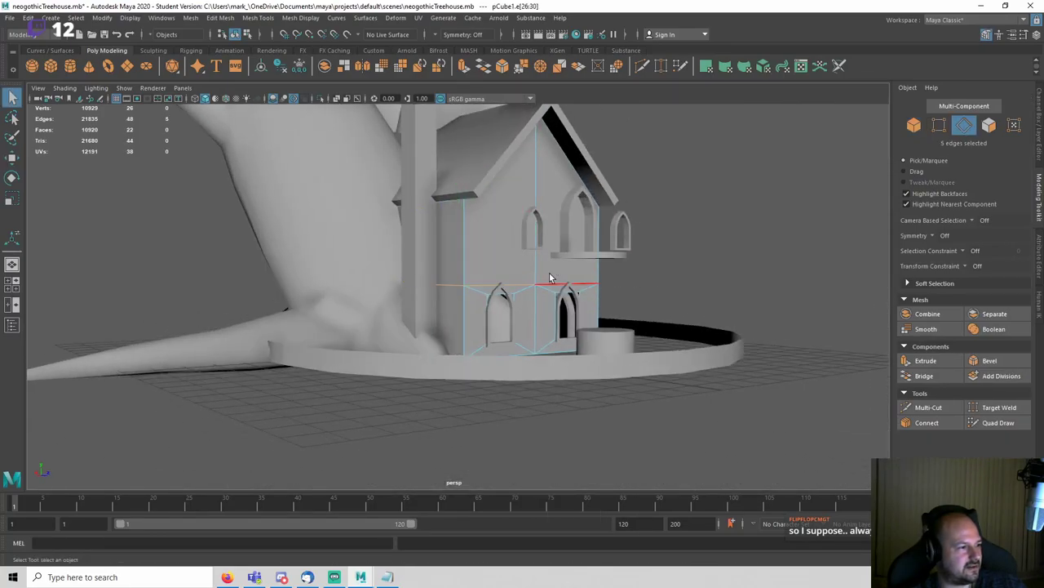
key("w")
key("space")
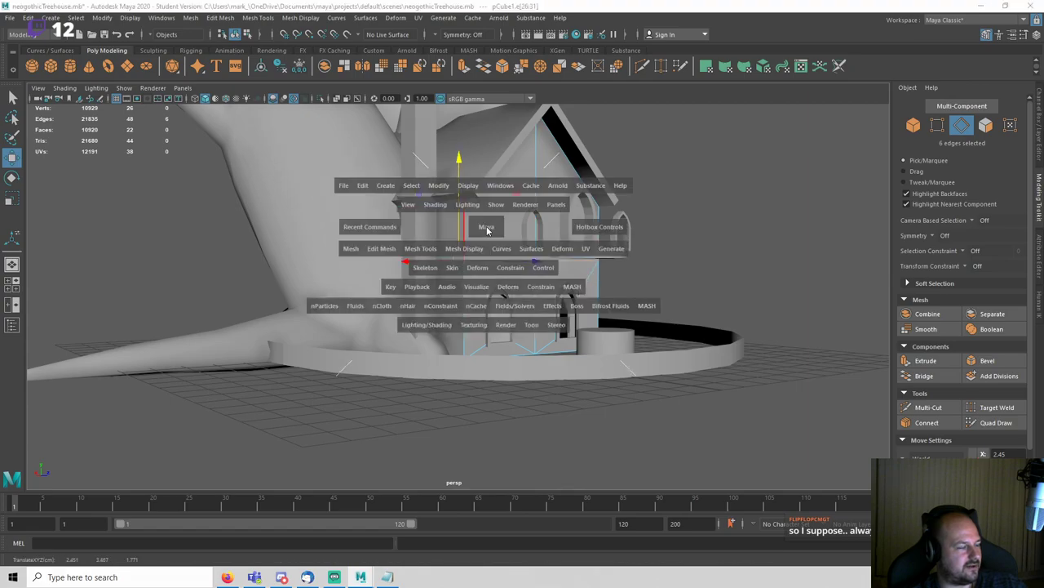
left_click_drag(480, 226, 414, 216)
key("space")
key("f")
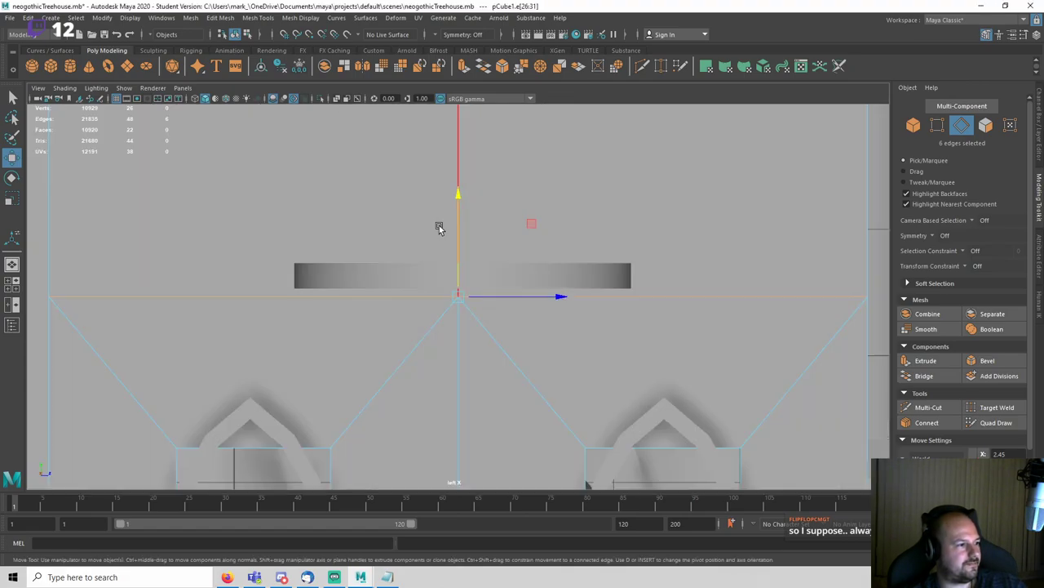
key("4")
scroll(439, 260, "down", 6)
scroll(438, 260, "up", 5)
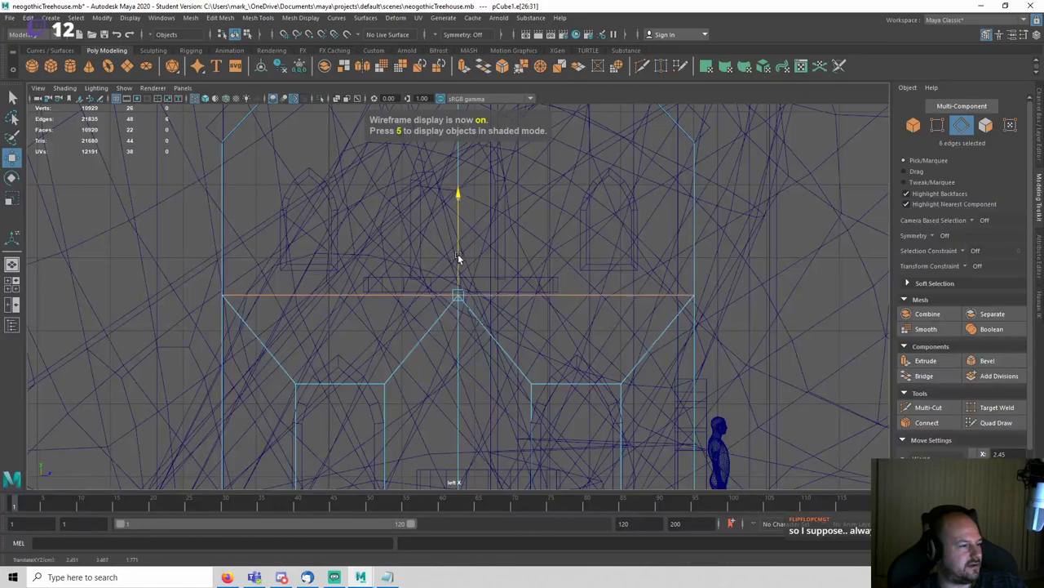
mouse_move(458, 241)
left_mouse_down()
mouse_move(457, 252)
mouse_move(462, 221)
mouse_move(389, 259)
mouse_move(385, 249)
left_mouse_up()
Step: Extrude the two upper front wall faces forward to form an overhanging upper storey, and return to object selection
key("space")
key("f")
key("5")
right_click(424, 248)
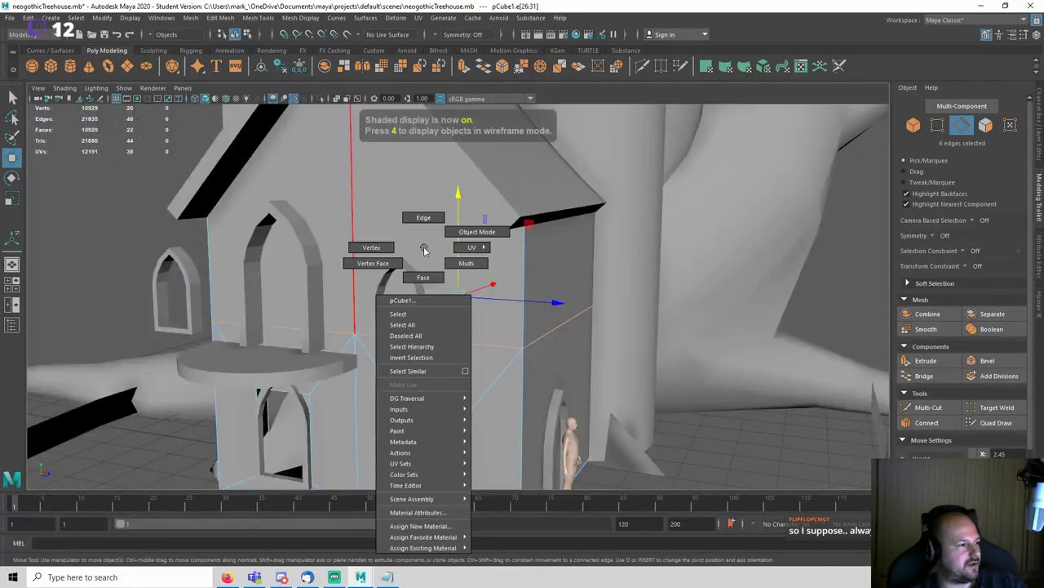
right_click_drag(423, 248, 424, 277)
left_click(424, 247)
left_click(342, 245, "shift")
scroll(399, 239, "down", 3)
left_click_drag(399, 240, 362, 247, "alt")
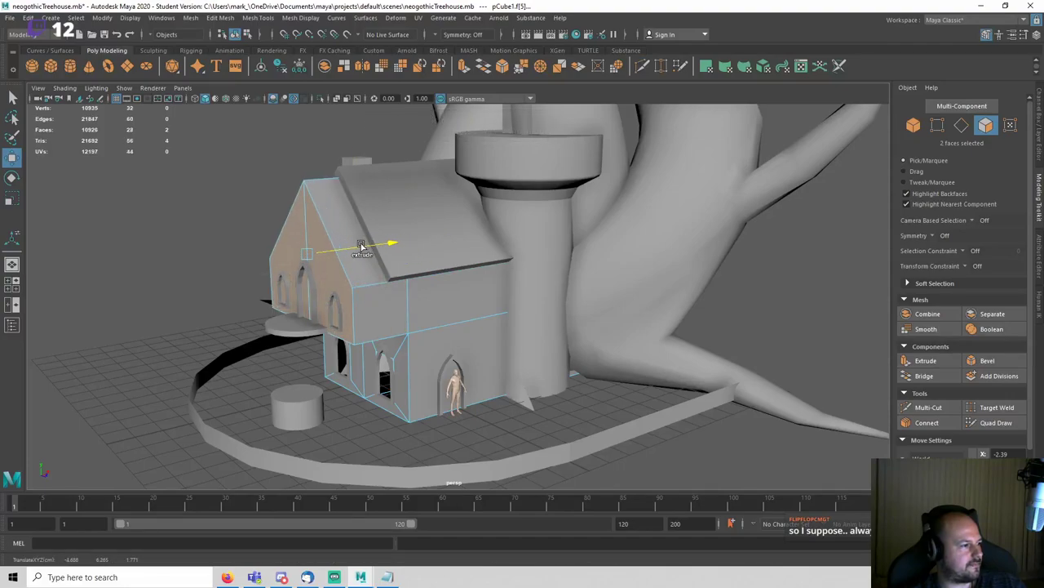
right_click_drag(327, 219, 355, 203)
left_click(267, 214)
left_click(254, 206)
Step: Move the roof's six front vertices forward to overhang the extended gable wall, return to object selection and save the scene
left_click_drag(374, 247, 364, 227, "alt")
left_click(370, 226)
right_click_drag(370, 225, 308, 216)
left_click_drag(289, 143, 315, 182)
left_click_drag(379, 217, 349, 217)
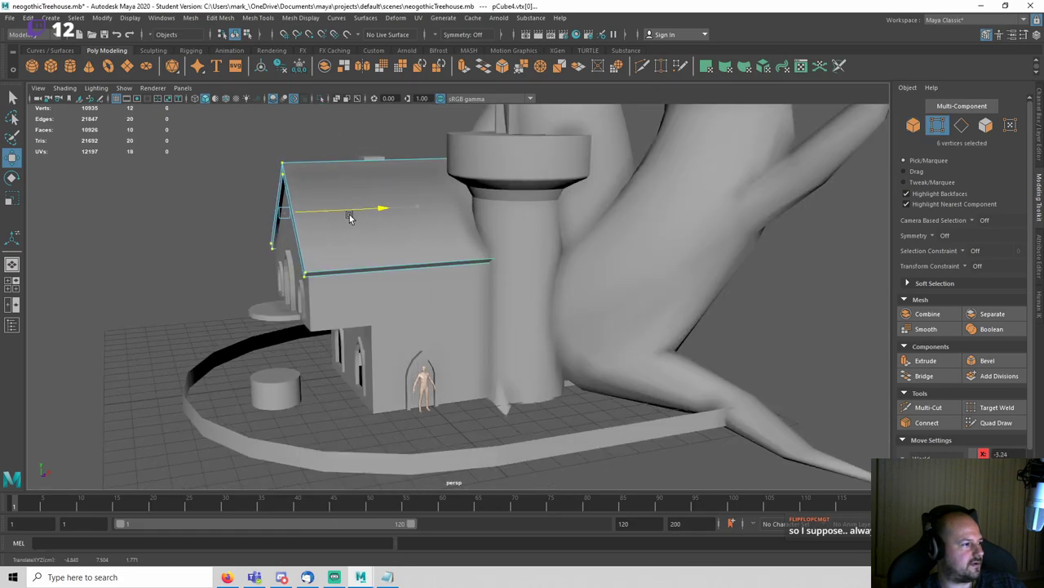
right_click_drag(383, 215, 443, 203)
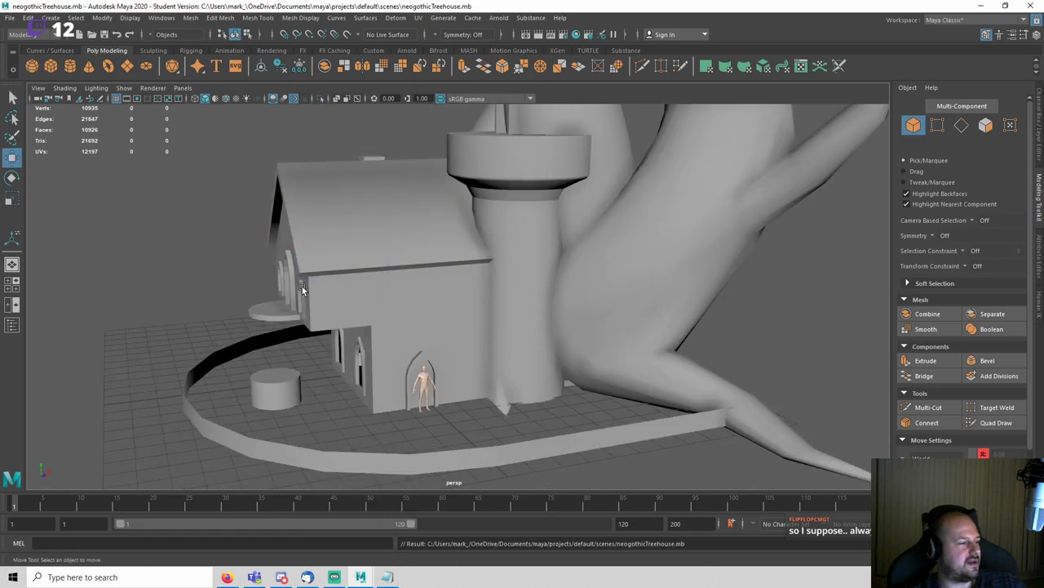
Step: Examine the overhanging upper storey and ground-floor windows from the front and both sides
left_click_drag(302, 286, 448, 279, "alt")
middle_click_drag(599, 317, 518, 273, "alt")
right_click_drag(517, 272, 583, 307, "alt")
left_click_drag(584, 307, 357, 314, "alt")
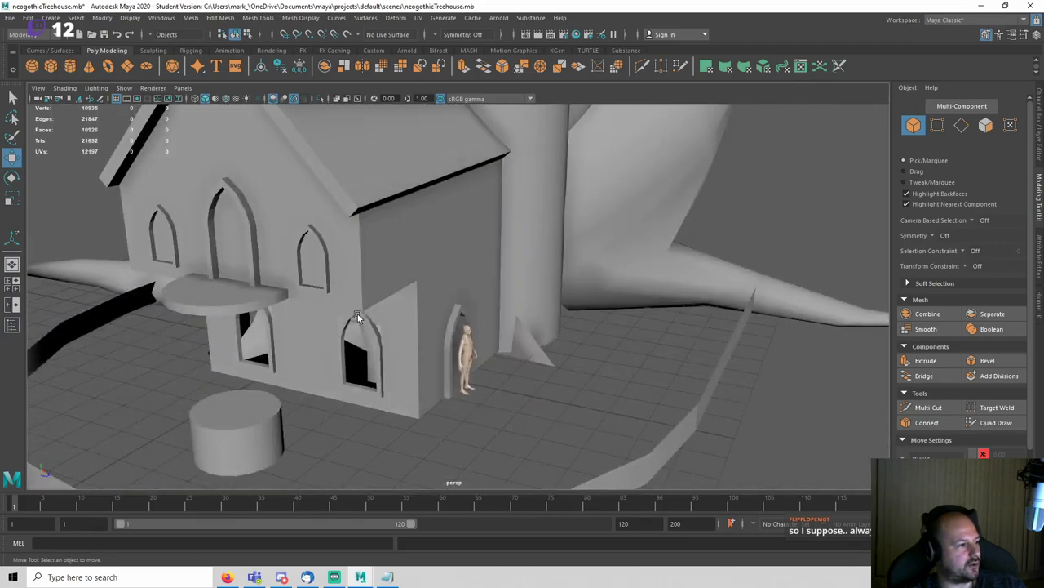
left_click_drag(363, 386, 595, 304, "alt")
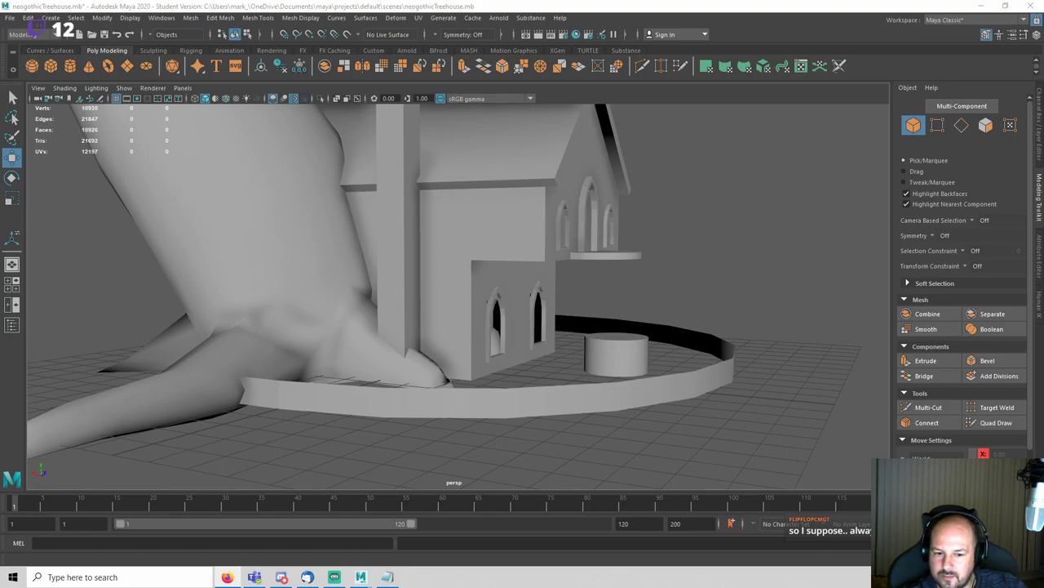
left_click_drag(723, 369, 480, 322, "alt")
middle_click_drag(480, 321, 533, 315, "alt")
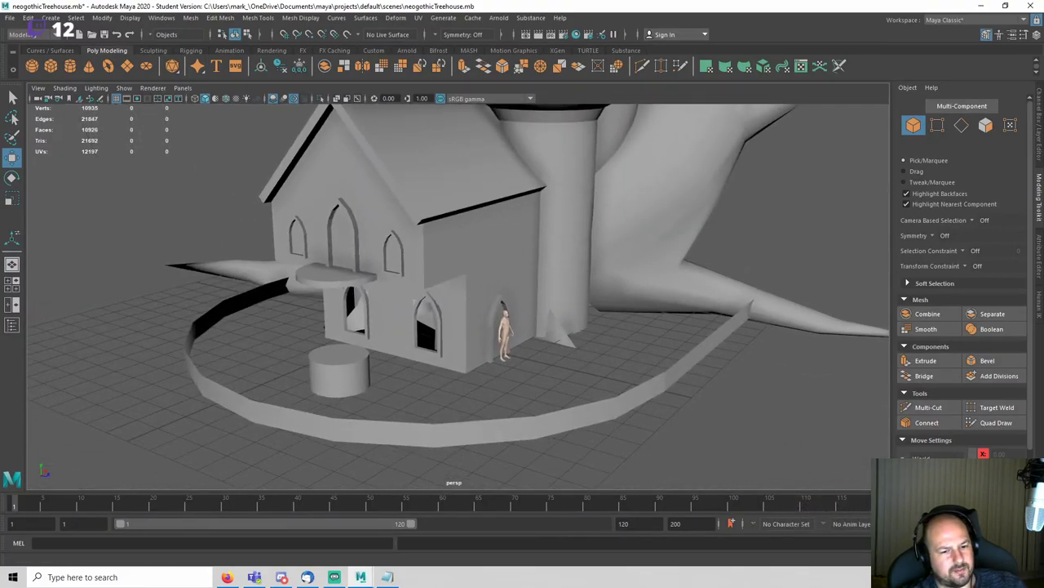
left_click_drag(490, 323, 539, 311, "alt")
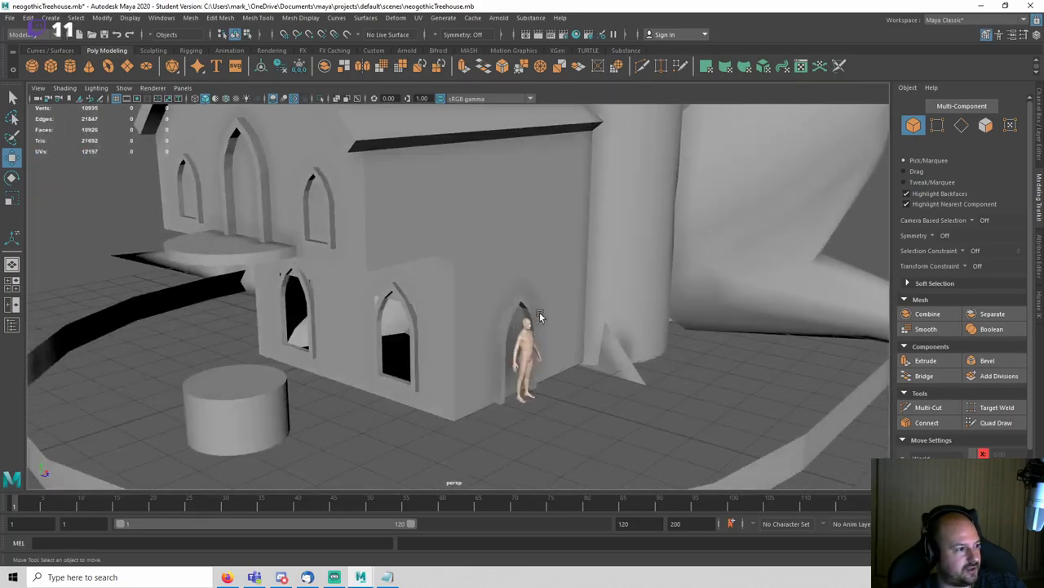
Step: Draw a polygon cylinder about 0.87 in radius and 0.31 high in the front view, in front of the ground-floor wall
key("space")
left_click_drag(577, 376, 535, 350)
scroll(522, 350, "down", 5)
key("space")
key("4")
scroll(529, 308, "up", 3)
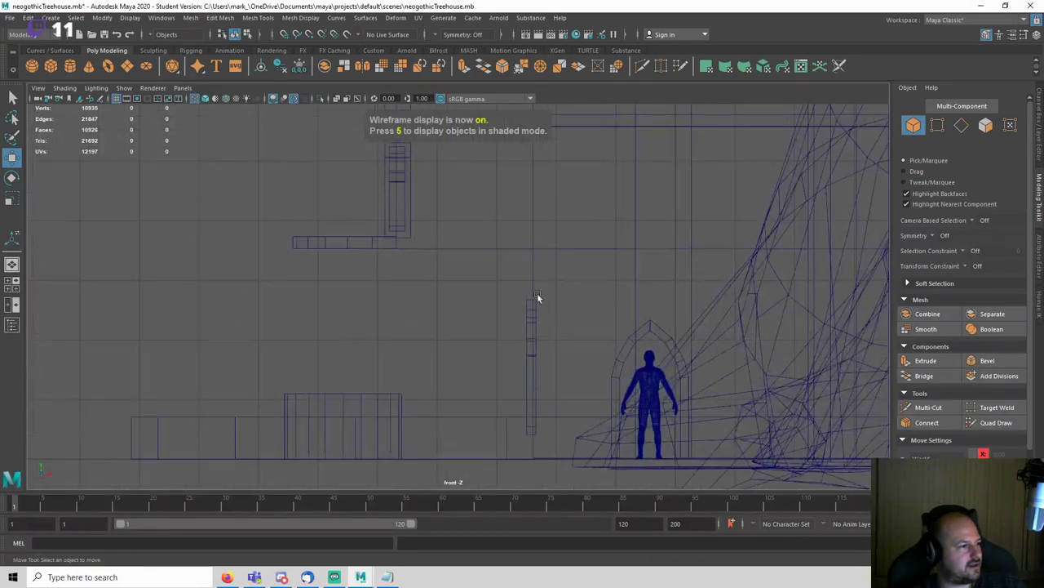
scroll(441, 202, "up", 2)
right_click_drag(441, 210, 499, 301, "shift")
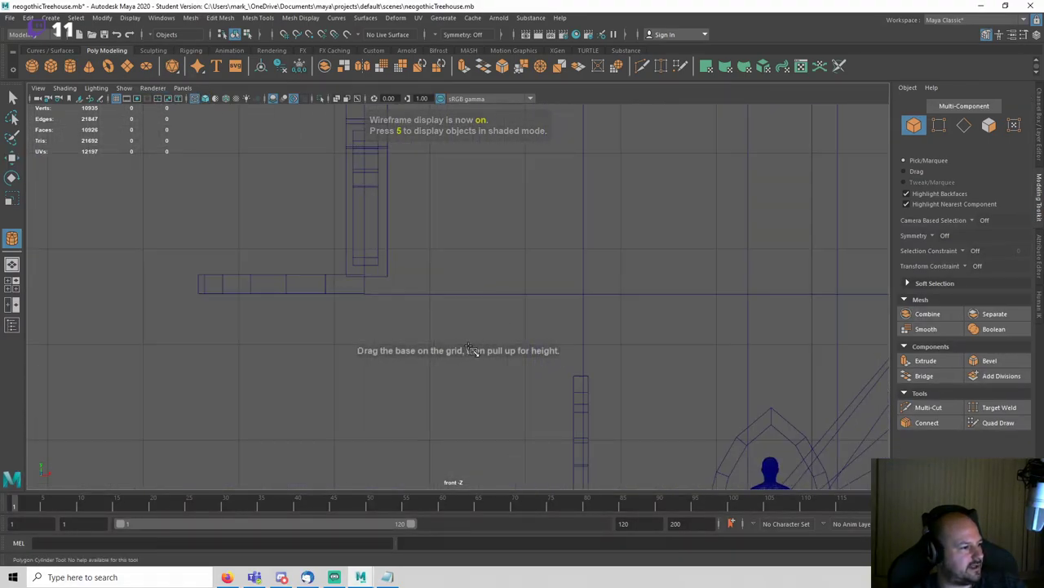
left_click_drag(471, 347, 514, 380)
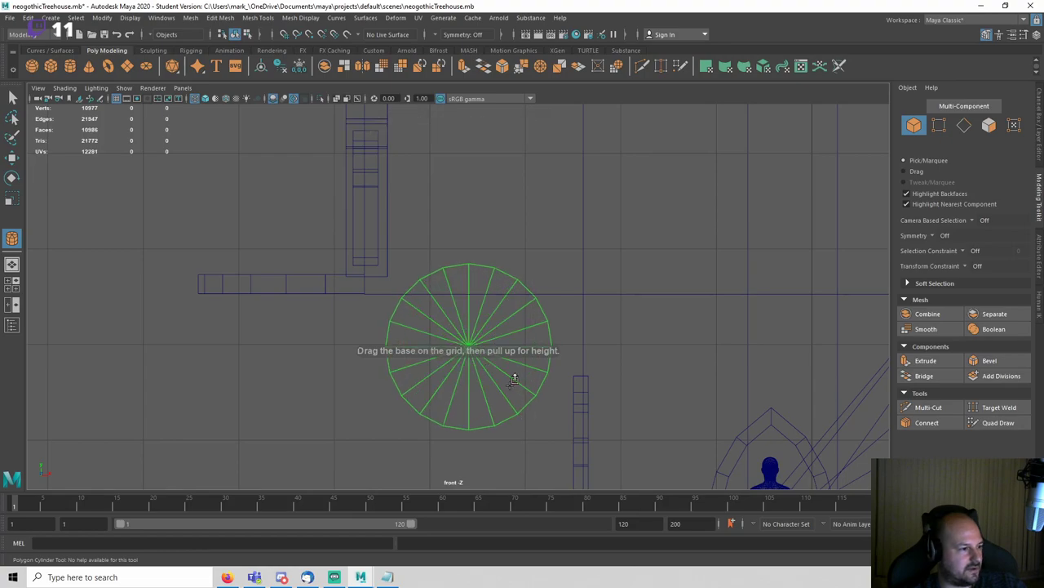
left_click(502, 341)
Step: Lower the cylinder beneath the overhang and scale it uniformly to about 0.93
scroll(498, 330, "down", 4)
key("space")
left_click_drag(496, 326, 497, 299)
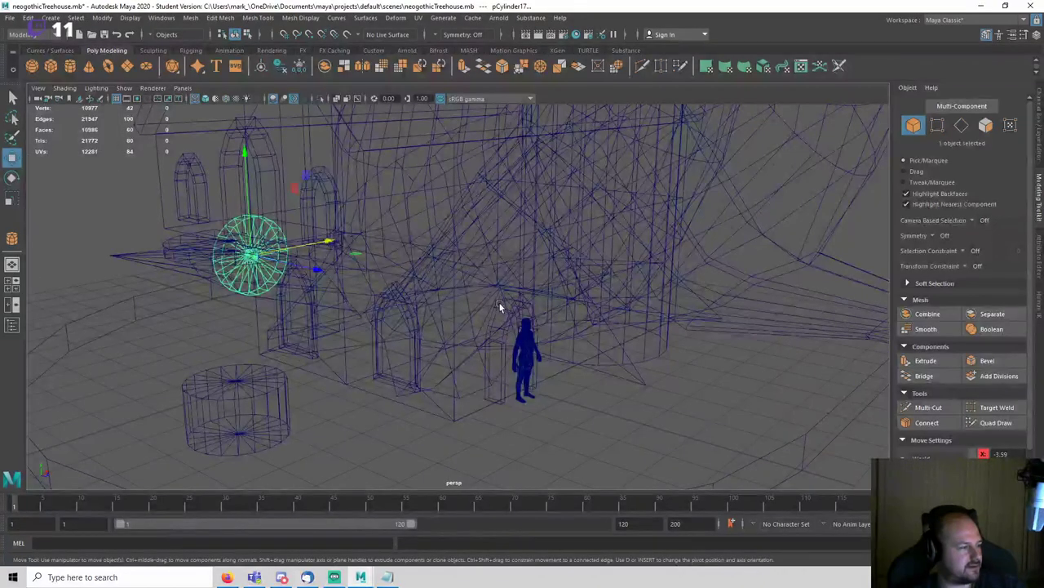
key("5")
left_click_drag(300, 259, 522, 314, "alt")
left_click_drag(434, 247, 437, 269)
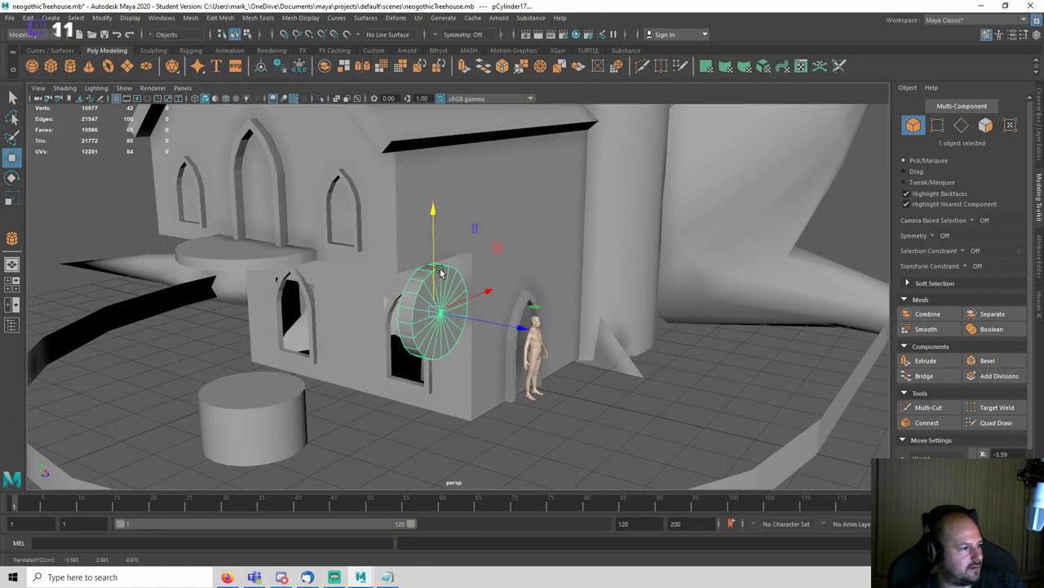
left_click_drag(532, 311, 411, 282, "alt")
key("r")
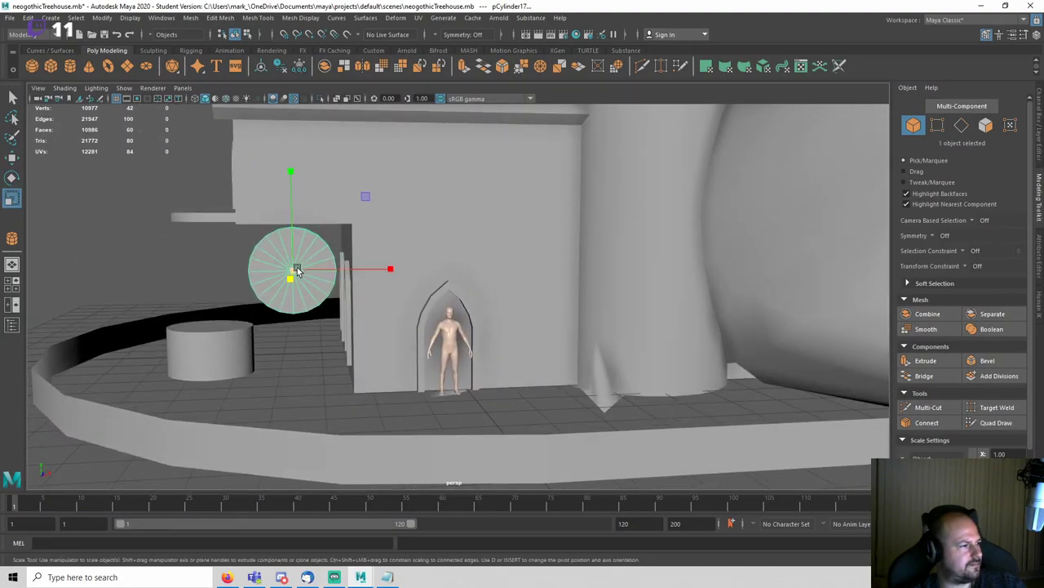
left_click_drag(296, 273, 506, 271)
key("w")
left_click(1032, 155)
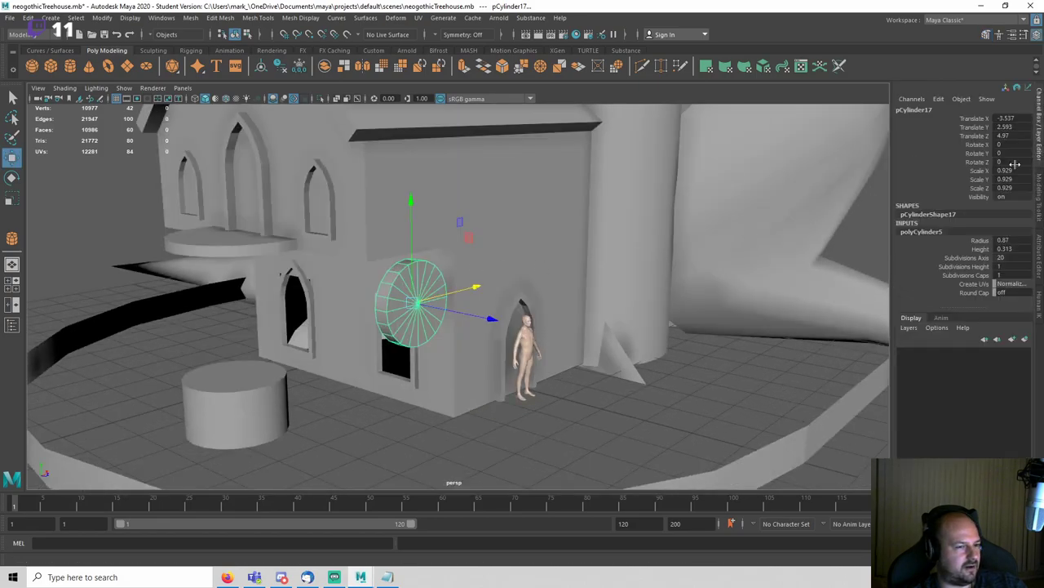
Step: Delete the cylinder's front and back cap faces, leaving an open ring
left_click_drag(408, 294, 347, 294, "alt")
right_click_drag(286, 278, 233, 351)
scroll(243, 281, "up", 4)
key("4")
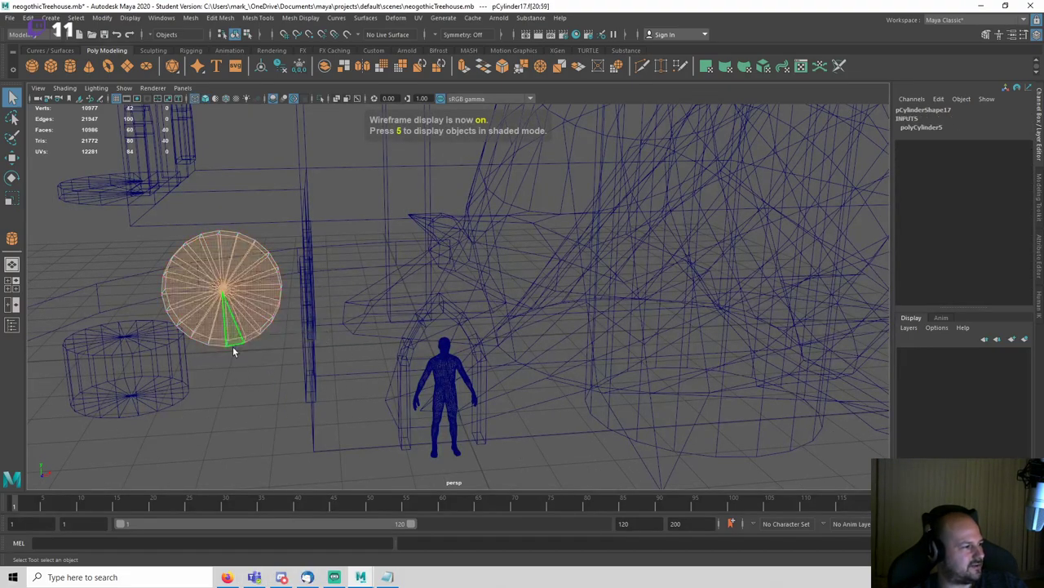
key("Delete")
Step: Delete the lower half of the ring's faces to leave a semicircular arch
right_click_drag(233, 300, 234, 317)
left_click_drag(246, 325, 291, 323, "alt")
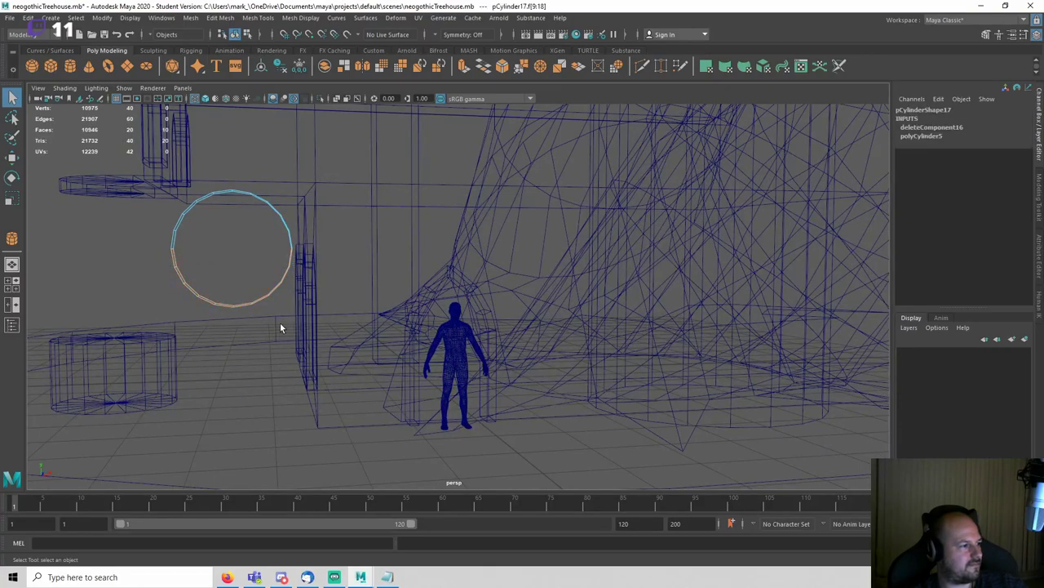
key("Delete")
left_click_drag(251, 270, 300, 300, "alt")
Step: Extrude the arch's two open end edges straight down to form short legs
right_click_drag(245, 263, 245, 235)
left_click(239, 308)
left_click(355, 294, "shift")
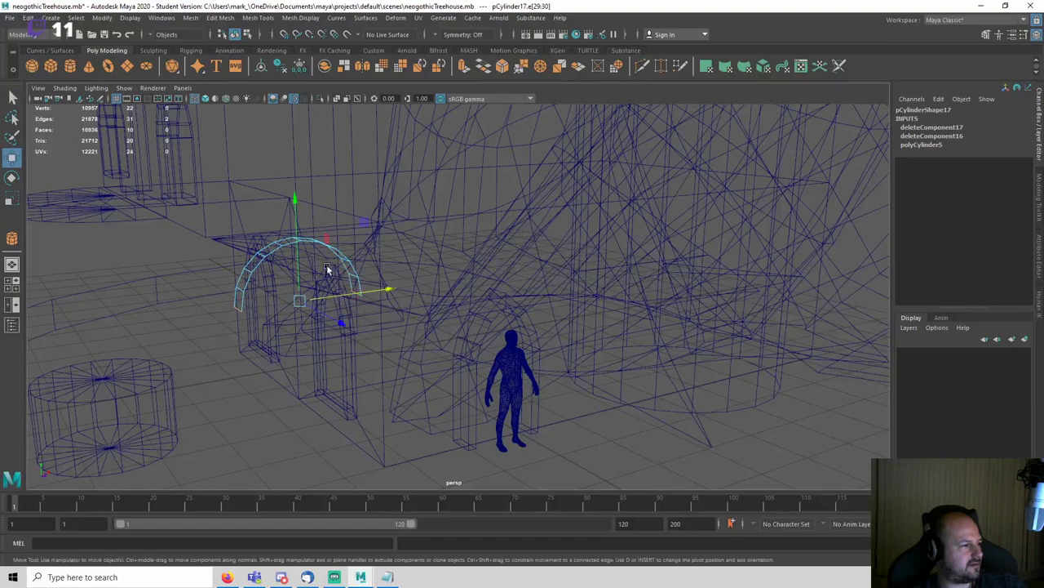
key("ctrl+e")
left_click_drag(302, 298, 302, 298, "shift")
left_click_drag(329, 293, 233, 285, "alt")
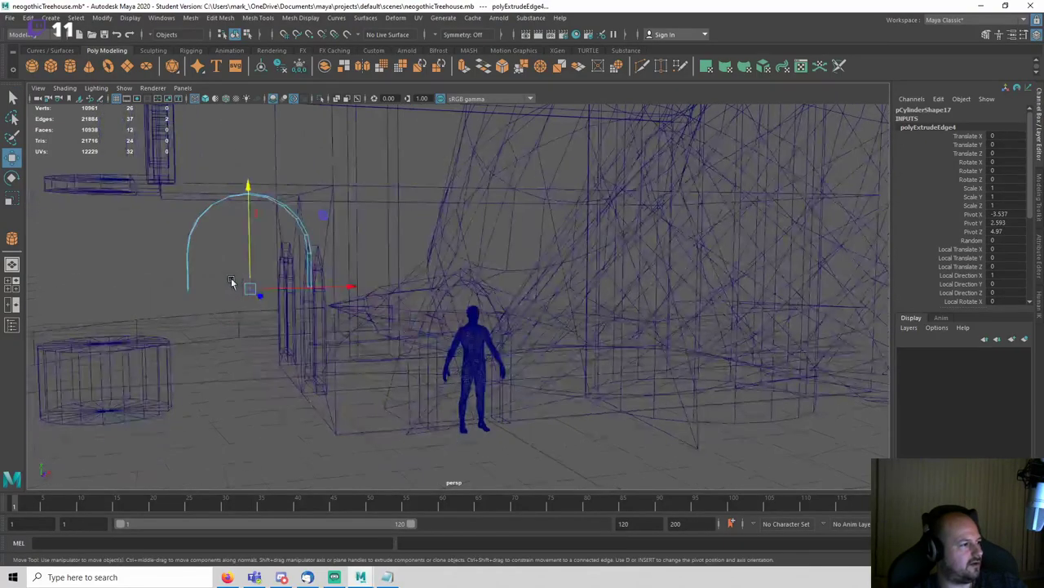
Step: Lower the arch slightly and extrude all its faces with a thickness of 0.2
key("5")
right_click_drag(203, 219, 233, 207)
left_click_drag(233, 208, 280, 253, "alt")
key("ctrl+e")
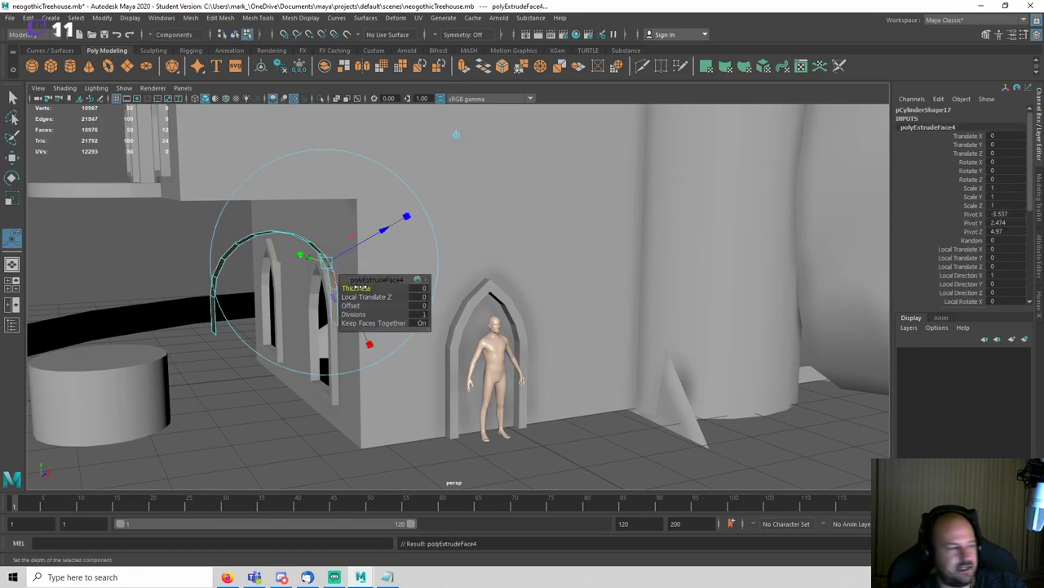
left_click_drag(360, 287, 362, 287)
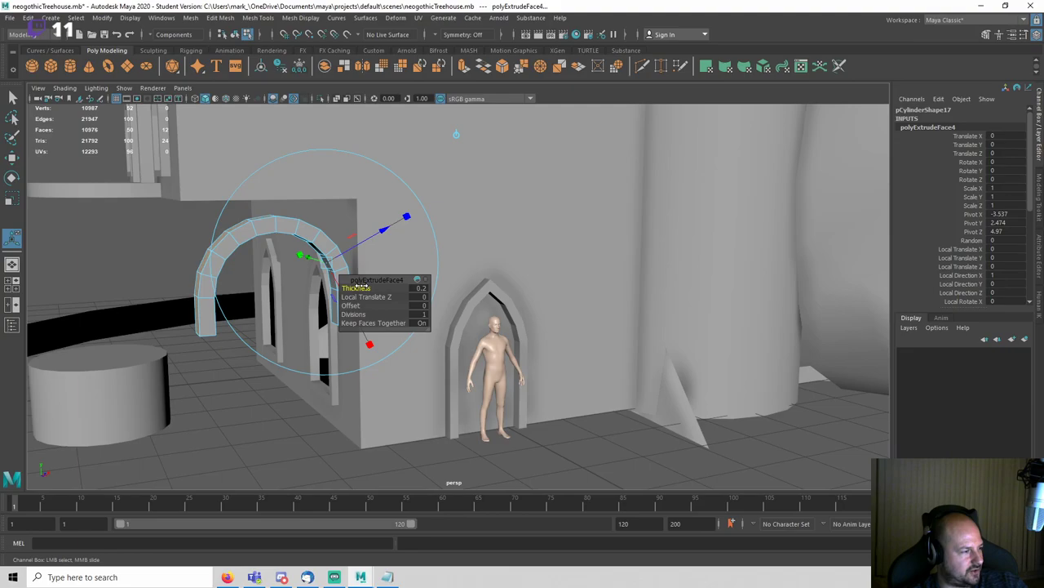
Step: Return the thickened arch to object selection and save the scene
left_click_drag(299, 265, 223, 228, "alt")
key("q")
right_click_drag(235, 213, 266, 176)
key("ctrl+s")
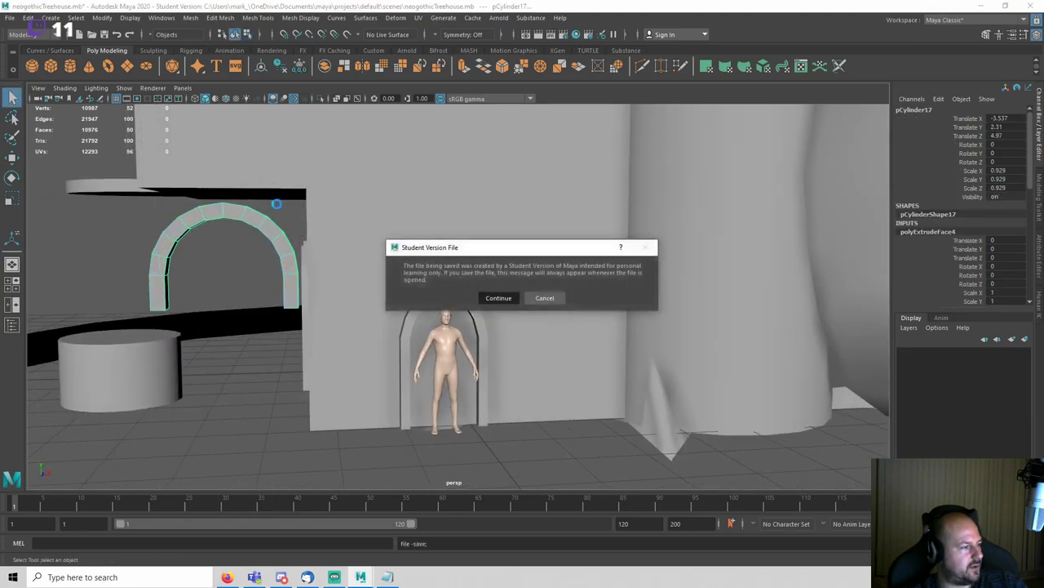
key("Return")
Step: Scale the arch's depth along Z to 0.67 and shift it along Z to 4.777
left_click_drag(296, 244, 554, 253, "alt")
key("r")
left_click_drag(691, 286, 636, 277)
key("w")
left_click(682, 364)
Step: In a wireframe front view, move the arch to X -3.552 and Y 2.197, scaling its width and height to 0.874
left_click_drag(596, 355, 318, 293, "alt")
scroll(387, 306, "down", 3)
left_click(320, 276)
key("space")
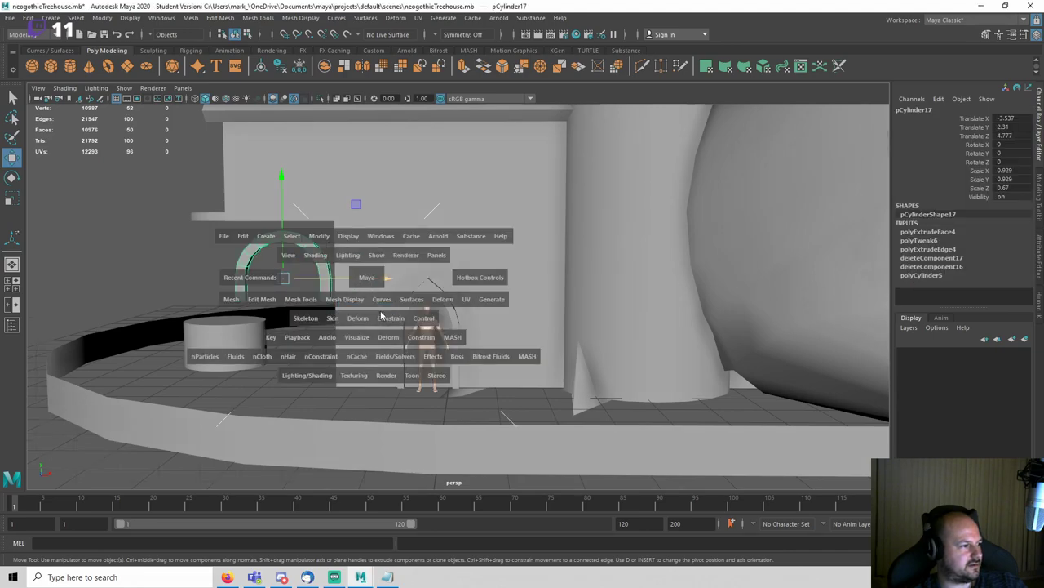
key("4")
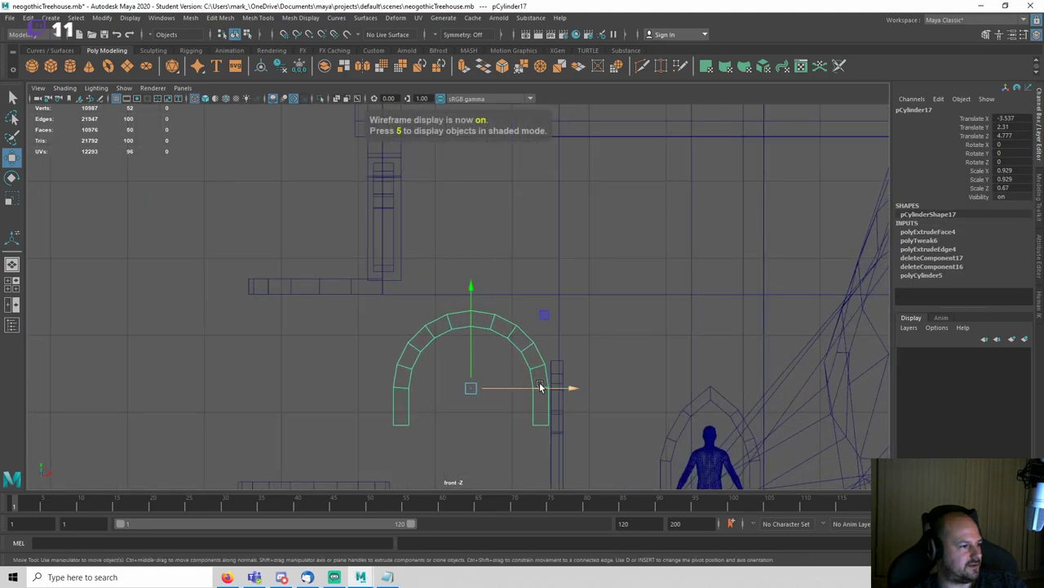
left_click_drag(539, 386, 538, 390)
key("r")
left_click_drag(471, 389, 464, 390)
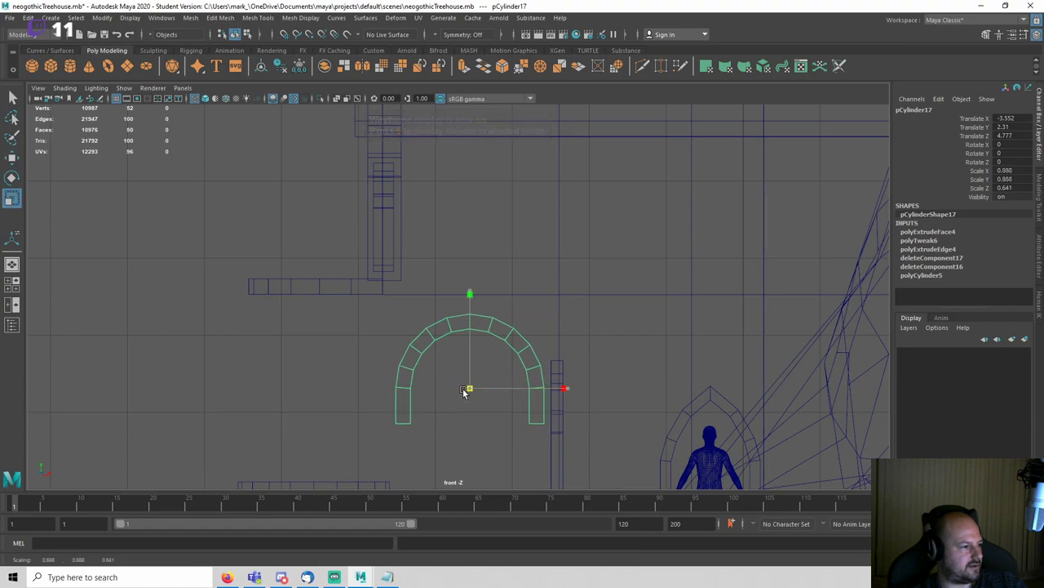
key("w")
mouse_move(471, 351)
left_mouse_down()
mouse_move(465, 225)
mouse_move(477, 360)
mouse_move(470, 352)
left_mouse_up()
Step: Deselect the arch, return to the perspective view and save the scene
left_click(402, 299)
key("space")
left_click_drag(401, 314, 394, 253)
key("ctrl+s")
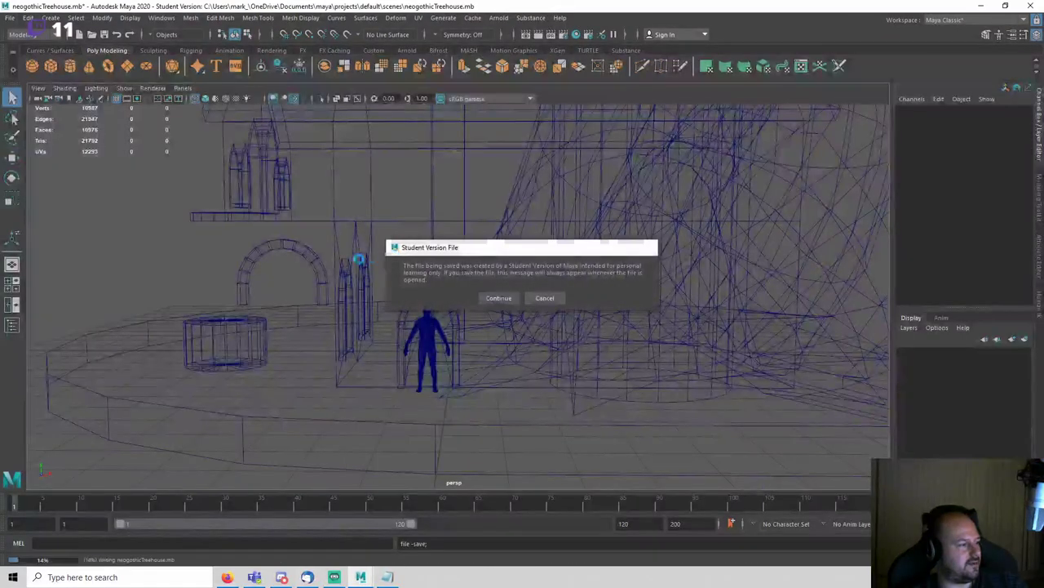
Step: Restore shaded display, duplicate the round arch in place and isolate the copy
left_click(310, 250)
left_click_drag(310, 250, 376, 265, "alt")
key("5")
scroll(336, 281, "up", 5)
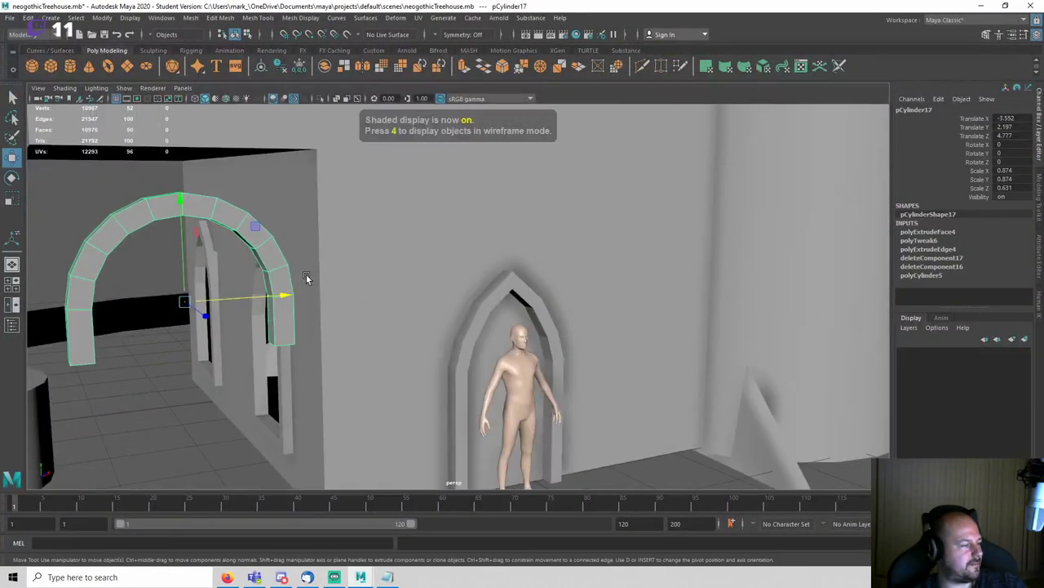
middle_click_drag(278, 261, 440, 291, "alt")
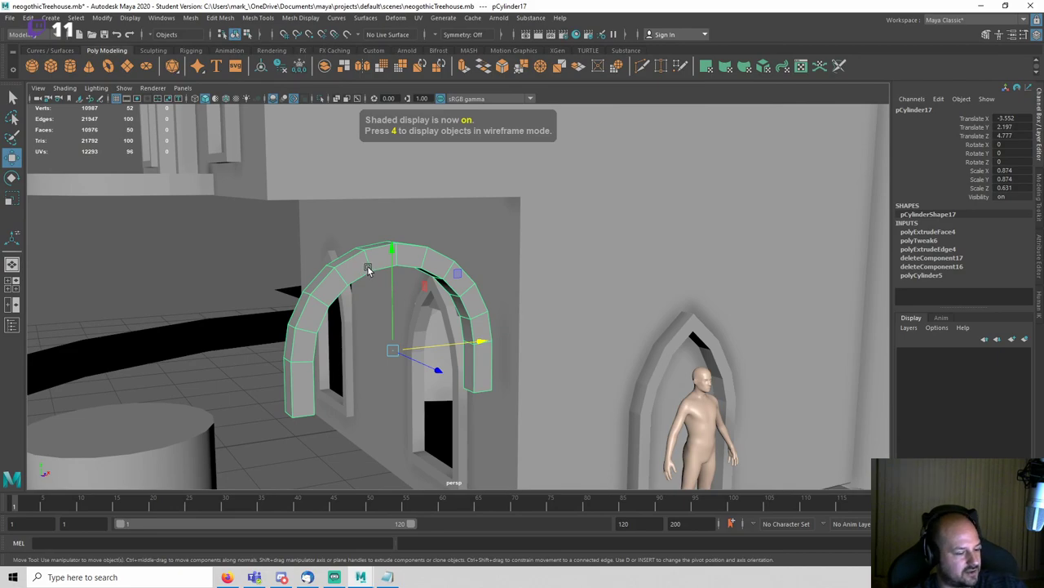
key("ctrl+d")
key("ctrl+1")
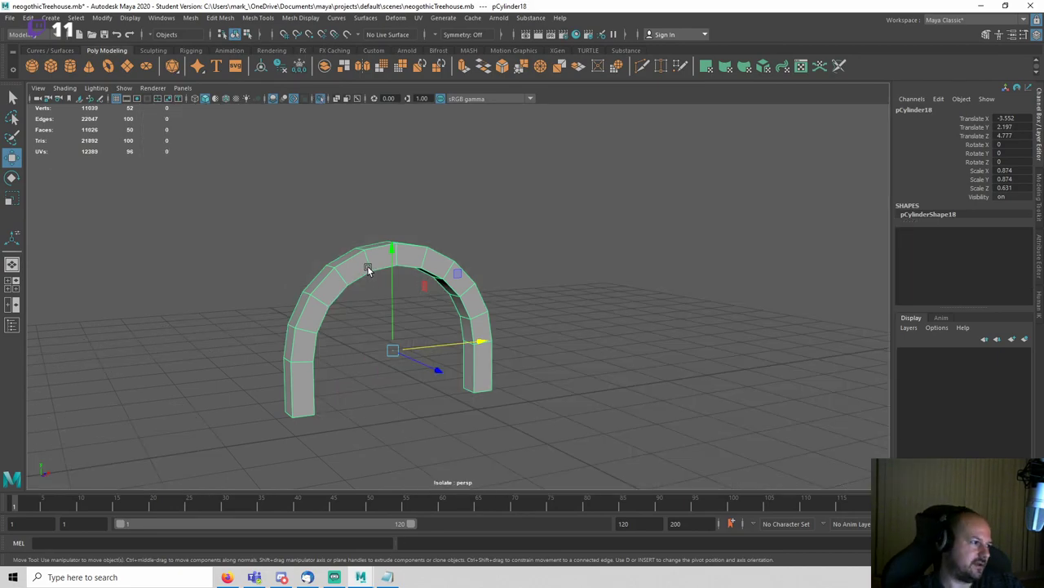
Step: Delete the duplicate arch's front, back and inner faces, keeping only its outer curved strip
key("F11")
key("q")
left_click(307, 389)
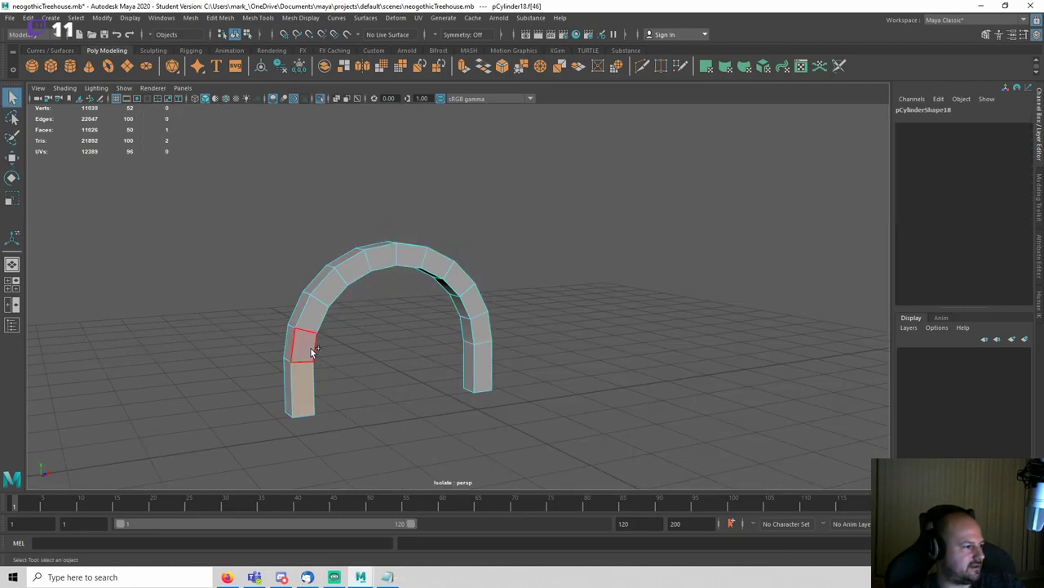
key("Delete")
double_click(464, 372)
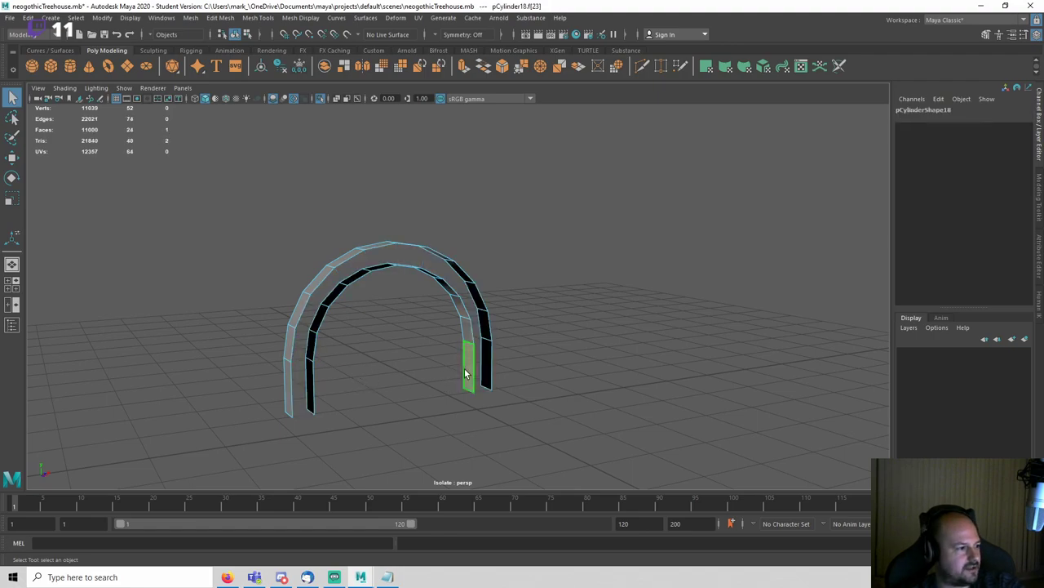
key("Delete")
Step: Extrude the remaining outer strip outward into a thick arch, return to object selection and save the scene
double_click(479, 301)
key("ctrl+e")
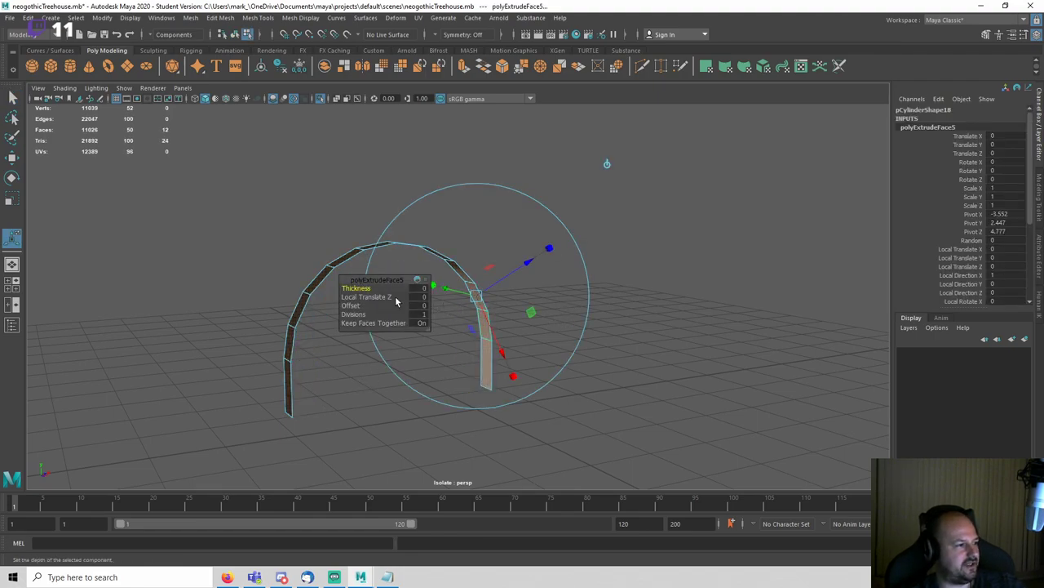
left_click_drag(356, 288, 360, 288)
key("q")
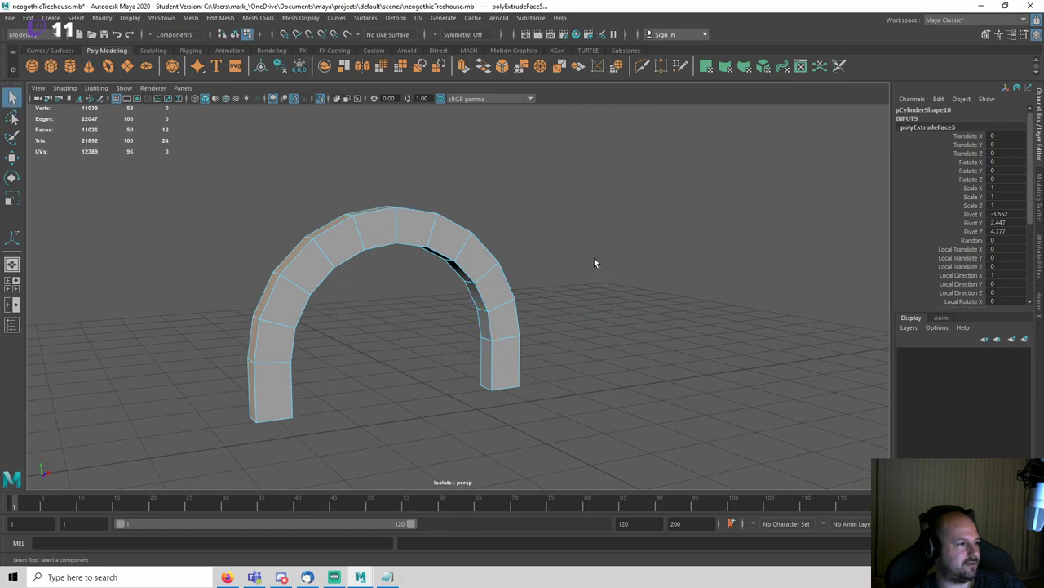
key("space")
key("F8")
key("ctrl+s")
Step: In the front view, flatten the thick arch's uppermost outer vertices to one level and raise them slightly
key("space")
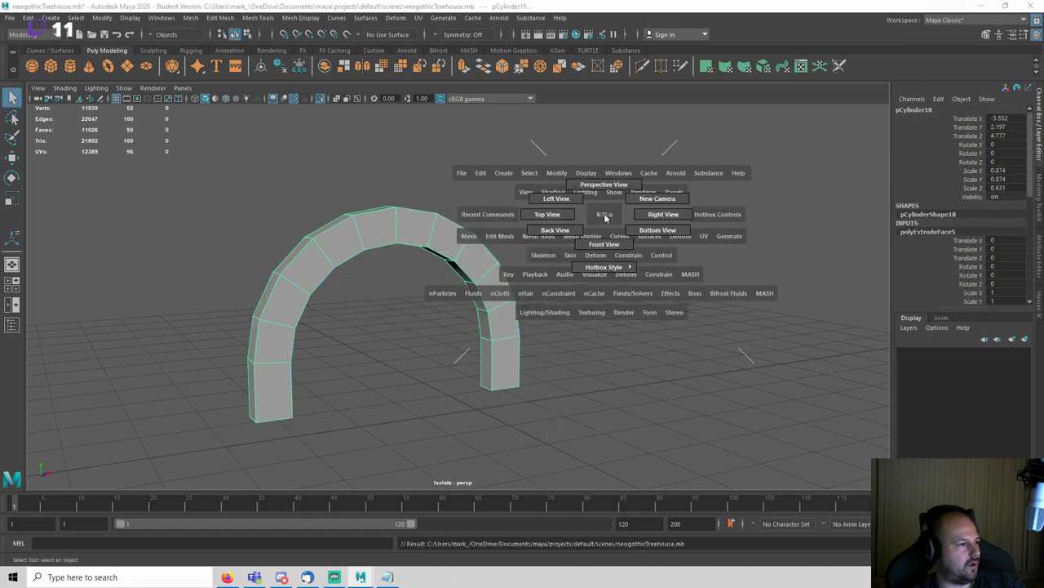
left_click(596, 246)
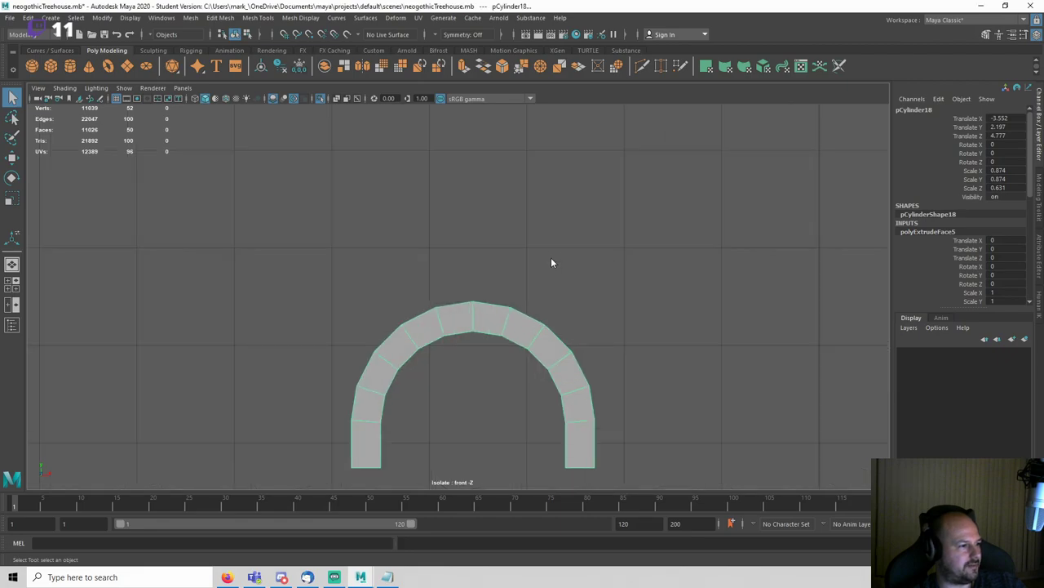
left_click_drag(568, 329, 568, 329)
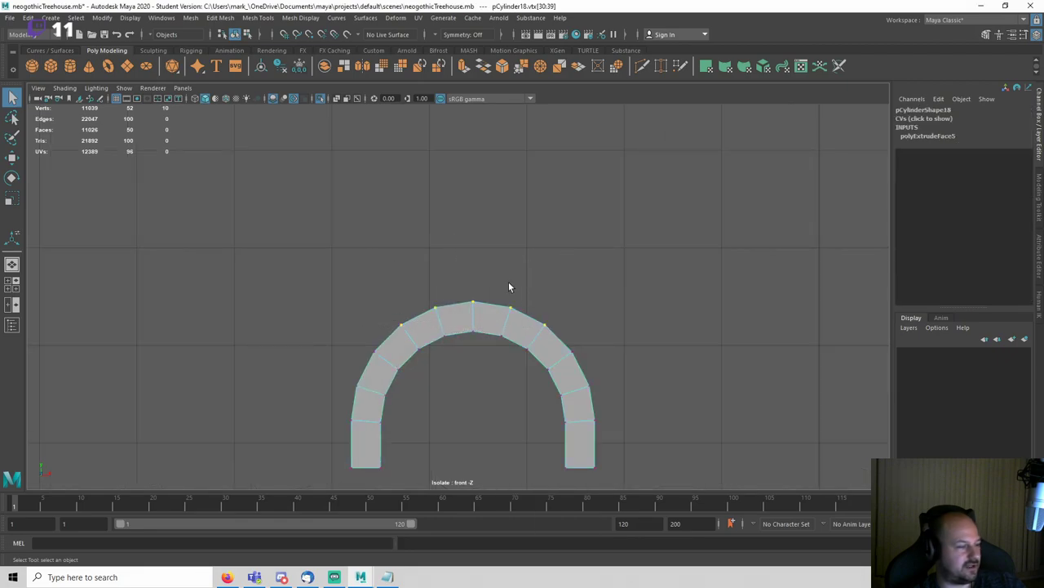
key("r")
left_click_drag(472, 222, 477, 396)
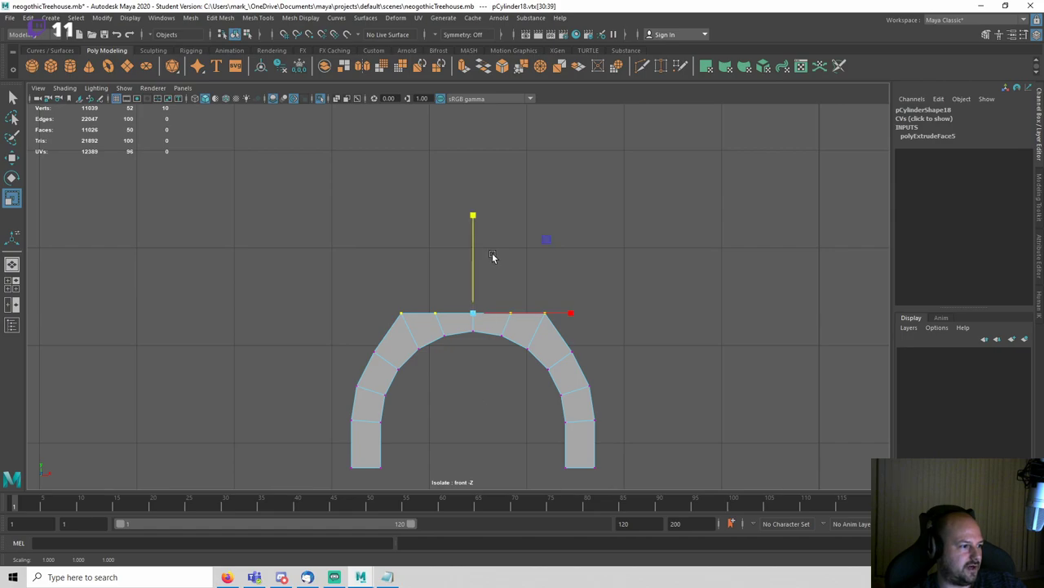
key("w")
left_click_drag(473, 262, 473, 242)
Step: Add the next outer vertex on each side to the selection and flatten them all into one wider top edge
left_click(577, 350, "shift")
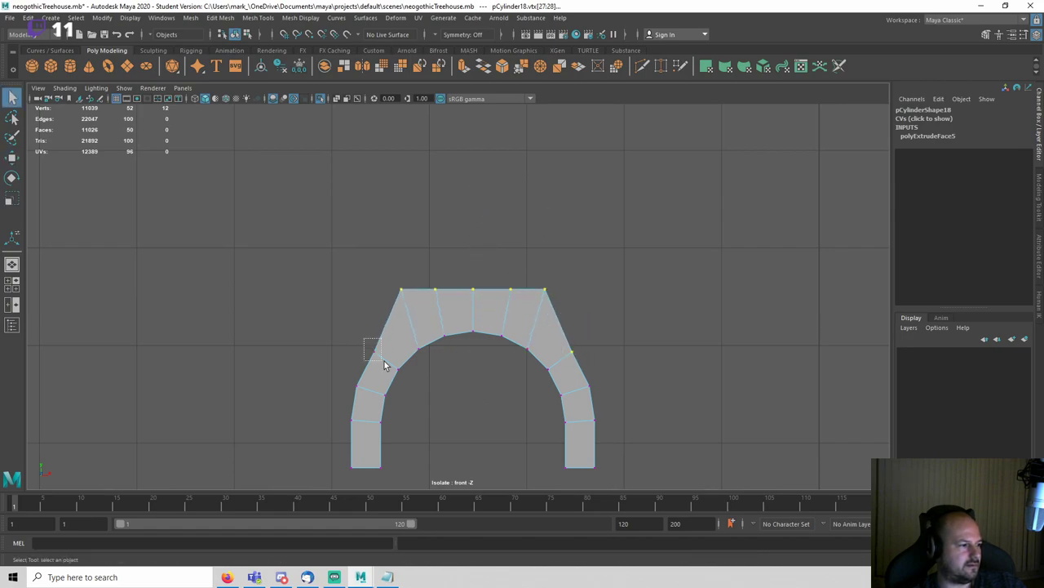
left_click_drag(363, 337, 387, 365, "shift")
key("r")
left_click_drag(474, 225, 472, 269)
key("w")
left_click_drag(660, 353, 591, 306, "alt")
Step: Scale the outer vertices of each side flat along X so both sides of the surround are vertical
key("q")
left_click_drag(502, 238, 522, 287)
left_click_drag(510, 323, 558, 439, "shift")
key("r")
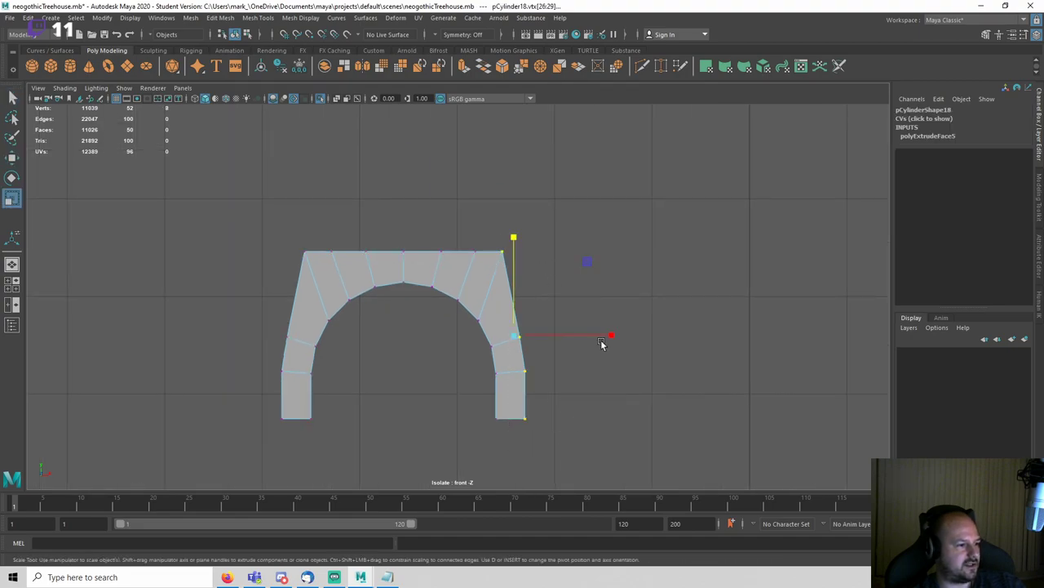
left_click_drag(601, 343, 343, 344)
left_click_drag(225, 226, 272, 363)
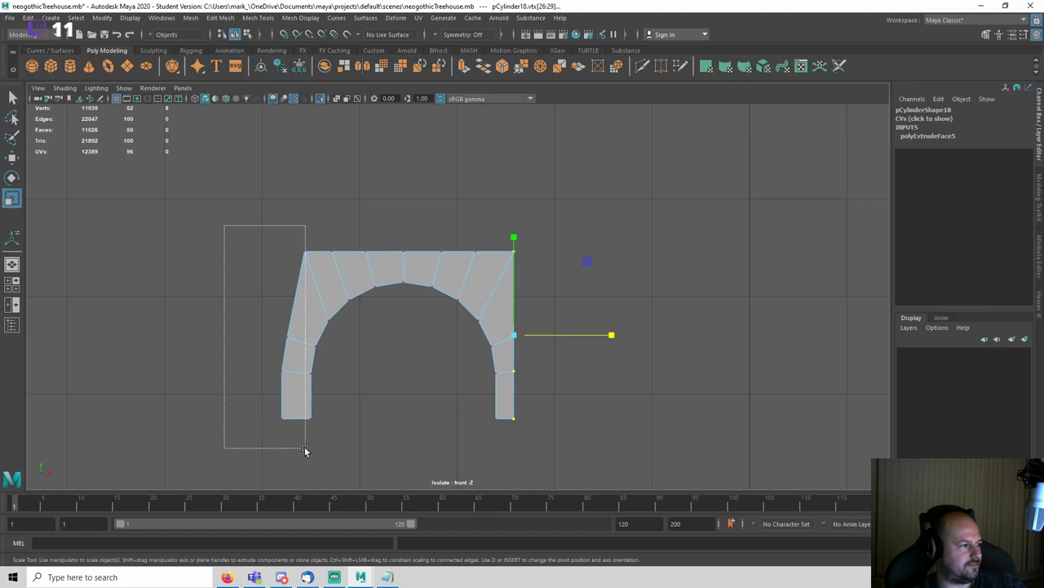
left_click_drag(305, 449, 305, 450)
left_click_drag(390, 338, 222, 349)
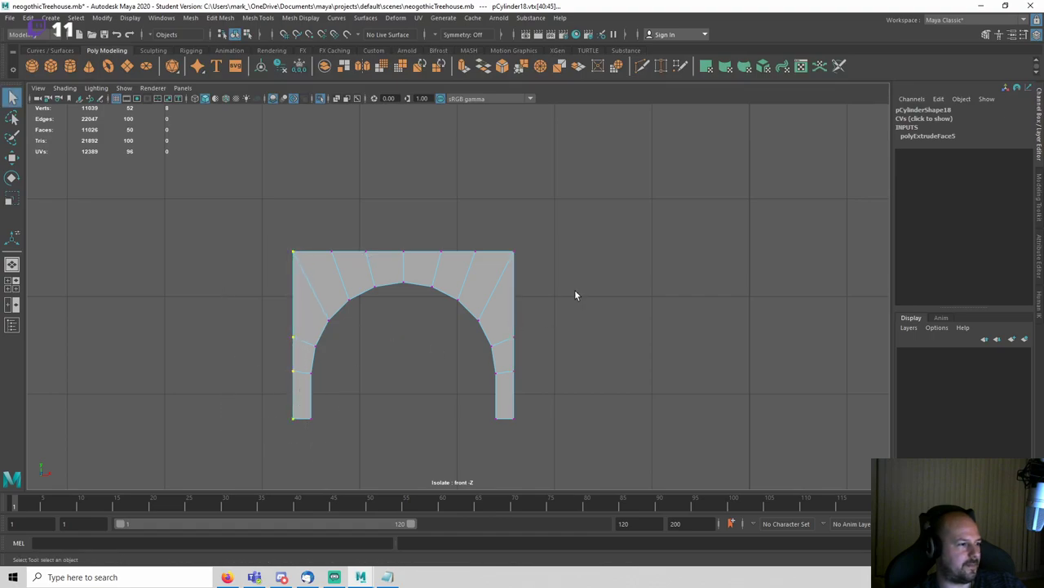
Step: Return the squared arch surround to object selection in the perspective view and save the scene
right_click_drag(575, 294, 644, 235)
key("space")
left_click_drag(634, 254, 632, 217)
key("ctrl+s")
key("Return")
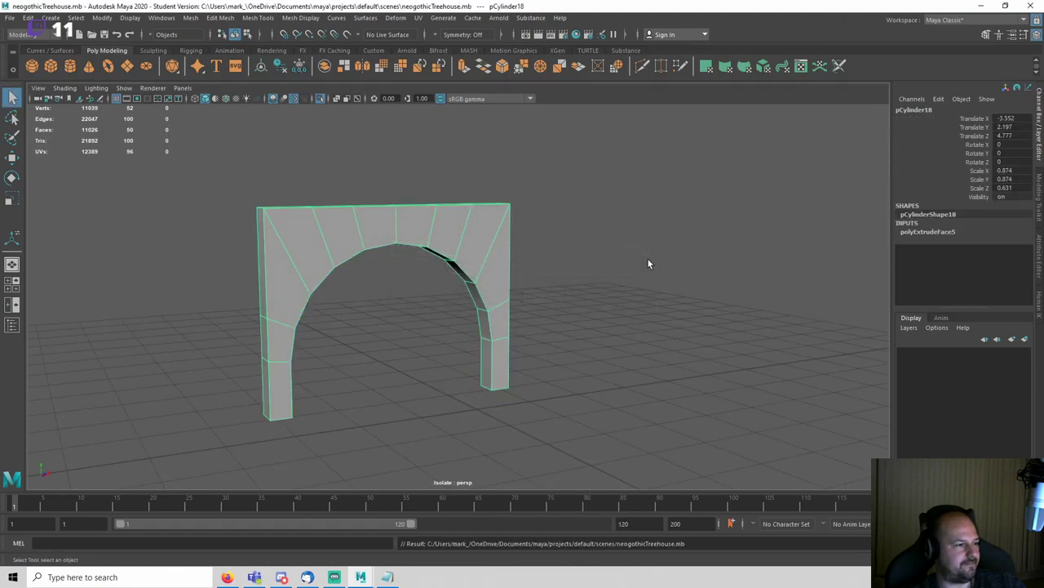
Step: Leave isolation and scale the squared arch surround's depth along Z to 0.986
left_click(647, 259)
key("ctrl+1")
left_click(462, 253)
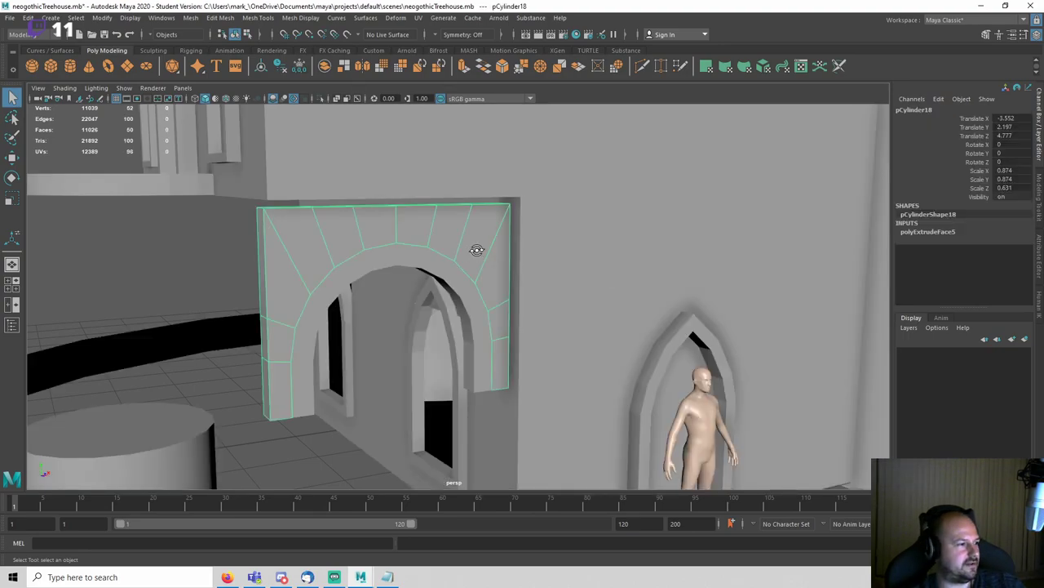
left_click_drag(475, 249, 538, 312, "alt")
key("r")
left_click_drag(667, 352, 723, 358)
scroll(611, 376, "down", 4)
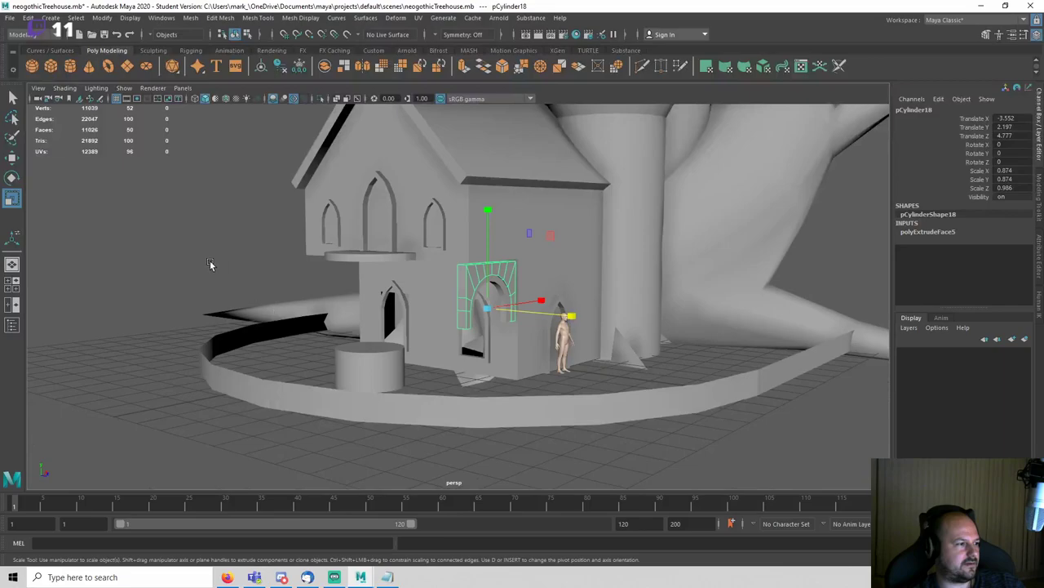
Step: Move the squared arch surround up beneath the overhang to X -3.506 and Y 2.29, and check its fit
left_click(211, 264)
scroll(486, 332, "up", 7)
left_click_drag(486, 332, 435, 290, "alt")
key("q")
left_click(437, 229)
key("w")
left_click(333, 407)
left_click_drag(333, 359, 415, 350, "alt")
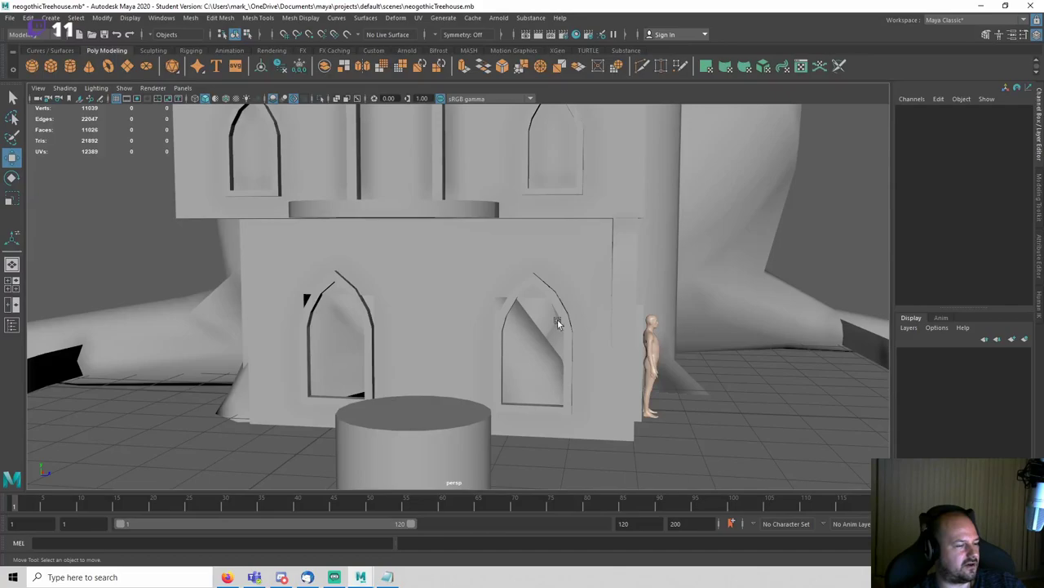
left_click_drag(641, 322, 322, 292, "alt")
left_click(379, 201)
key("f")
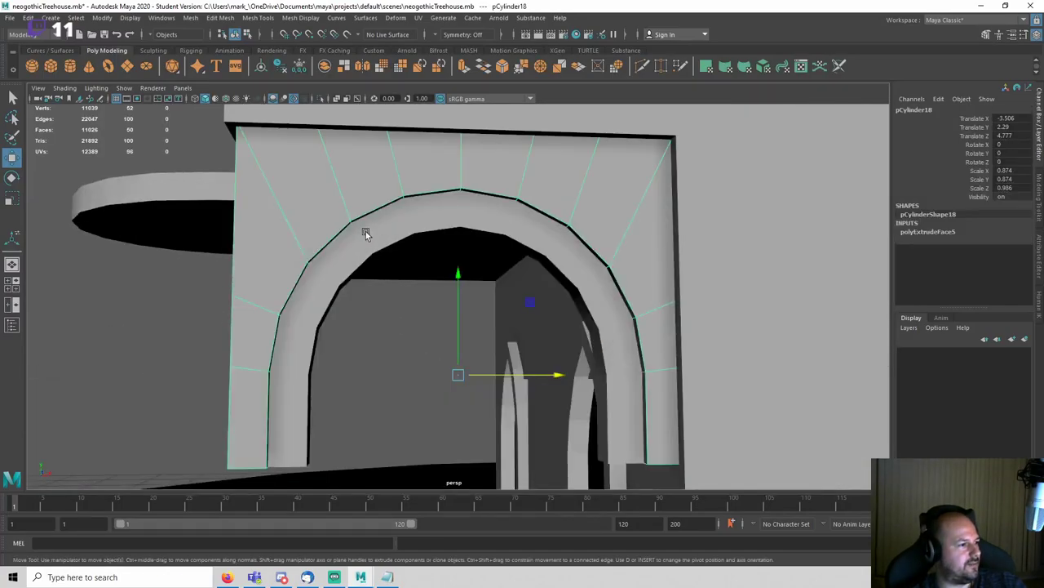
Step: Reduce the squared arch surround's depth along Z and save the scene
left_click_drag(365, 230, 516, 249, "alt")
left_click(479, 228)
key("r")
left_click(510, 184)
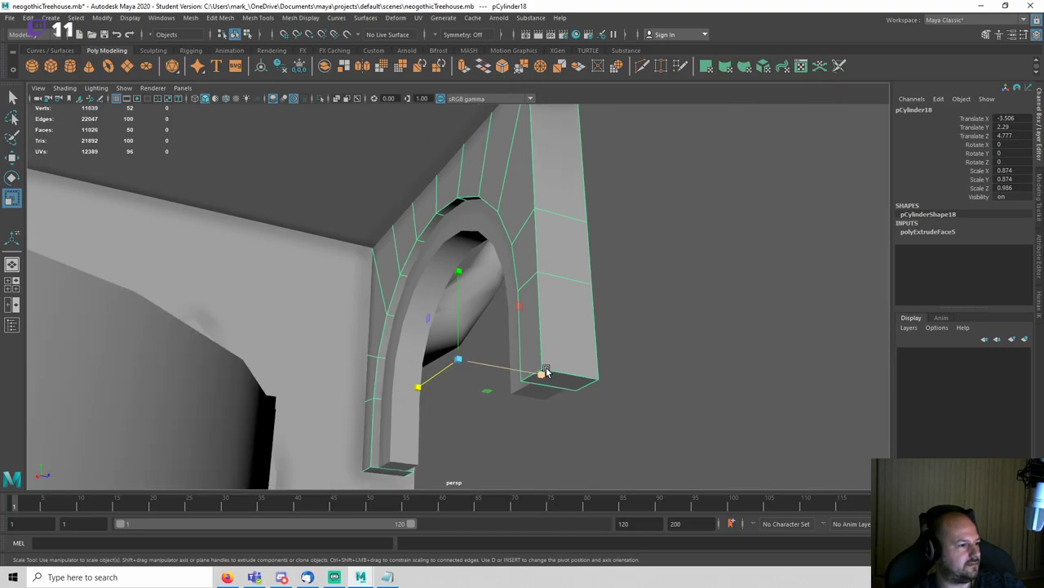
left_click_drag(545, 372, 514, 352)
left_click(662, 318)
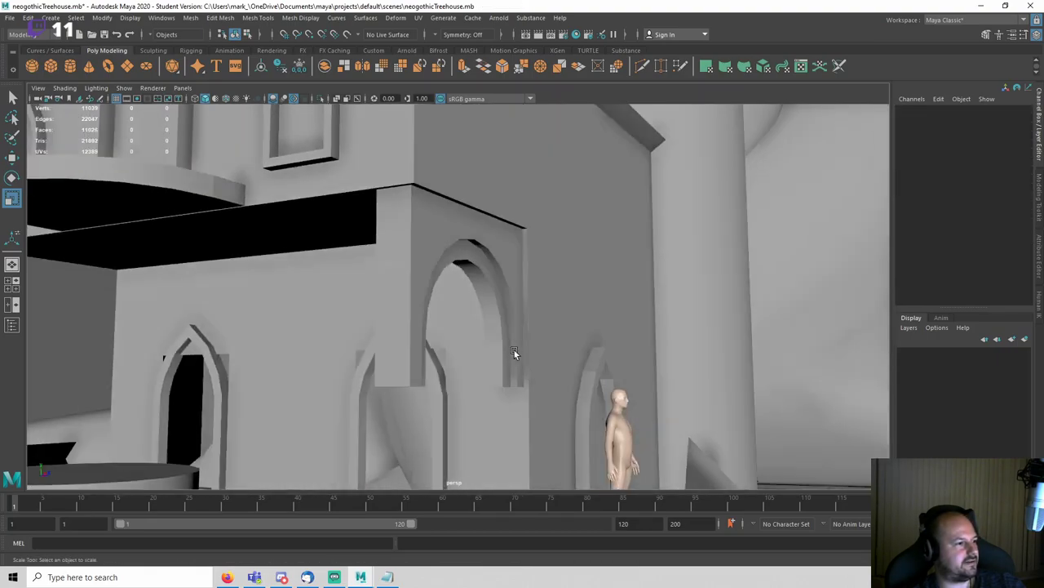
key("ctrl+s")
left_click(498, 298)
Step: Create a polygon plane on the ground in front of the arch and set its width and height to 0.75
scroll(444, 276, "down", 3)
mouse_move(432, 271)
left_mouse_down("alt")
mouse_move(407, 263)
mouse_move(366, 275)
mouse_move(410, 271)
mouse_move(466, 303)
mouse_move(436, 262)
left_mouse_up("alt")
key("q")
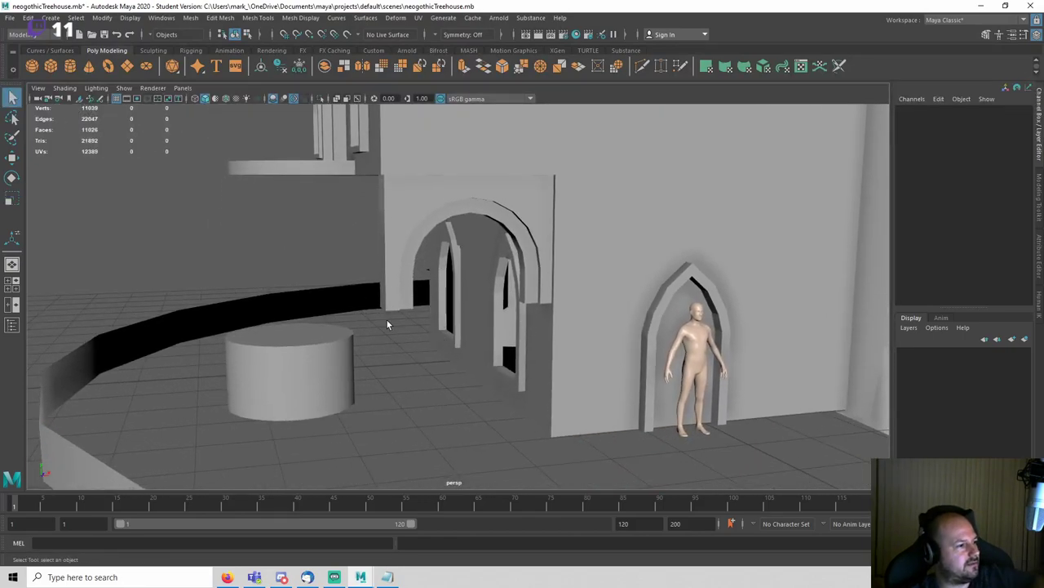
left_click(128, 67)
left_click_drag(323, 274, 431, 429, "alt")
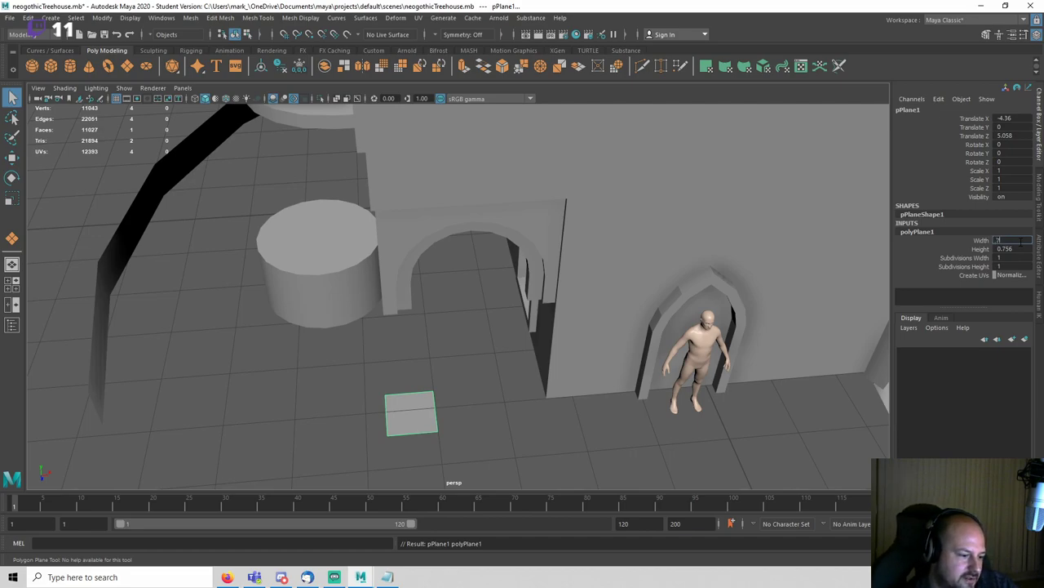
left_click(1020, 241)
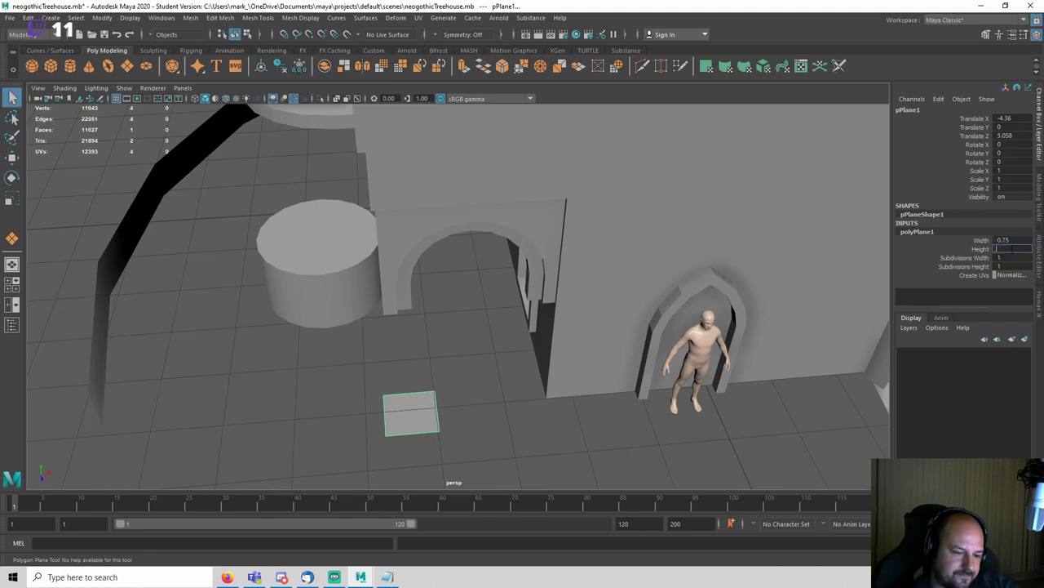
middle_click_drag(505, 362, 503, 305, "alt")
scroll(483, 347, "up", 3)
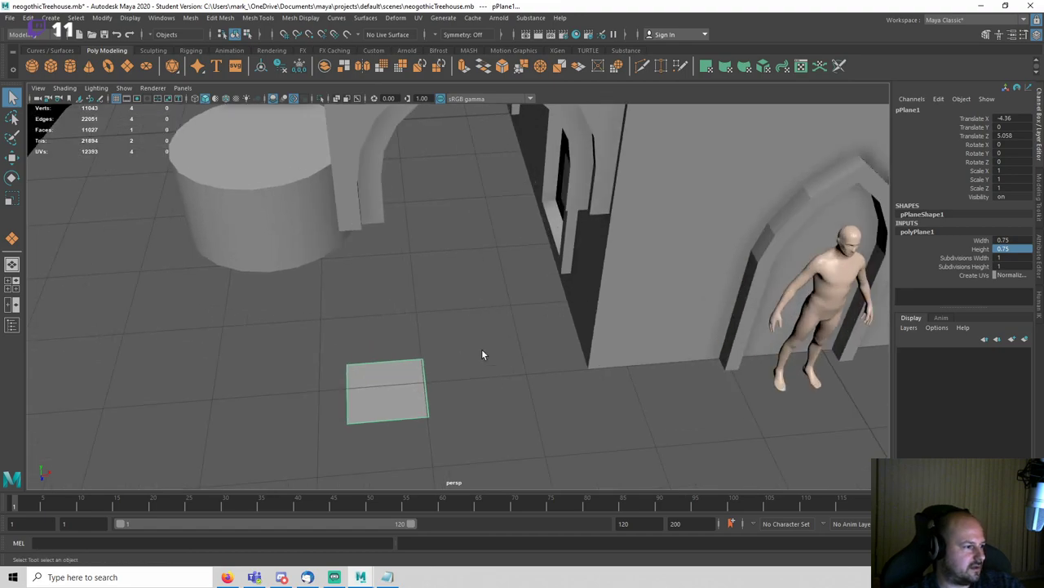
Step: Set the plane's width and height subdivisions to 2 each
key("w")
left_click_drag(428, 362, 410, 329, "alt")
left_click(976, 259)
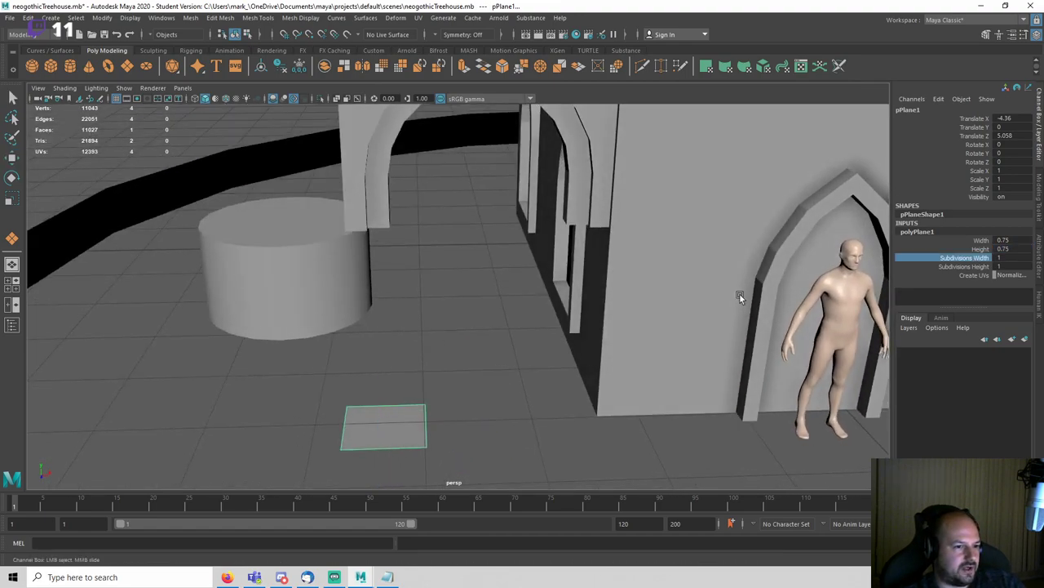
left_click(969, 267)
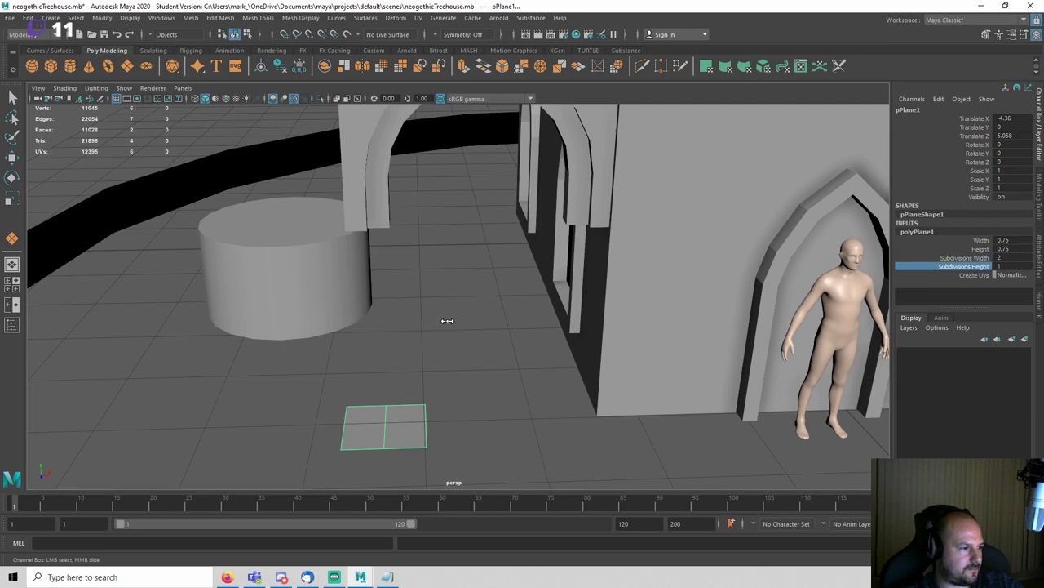
middle_click_drag(443, 319, 470, 316)
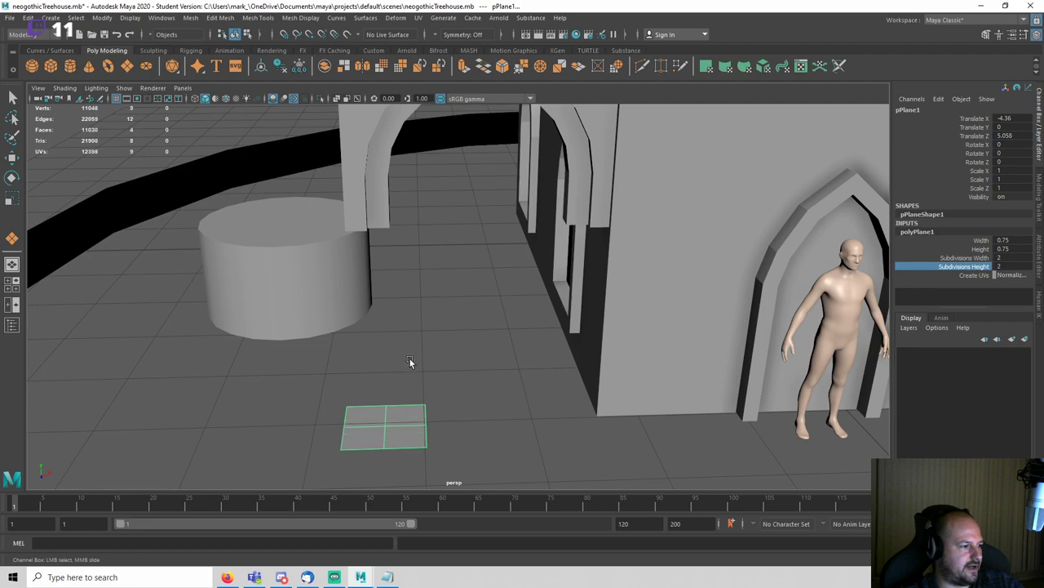
Step: Raise the subdivided plane to Y 1.473, near the height of the arch's leg ends
key("w")
left_click_drag(387, 390, 390, 261)
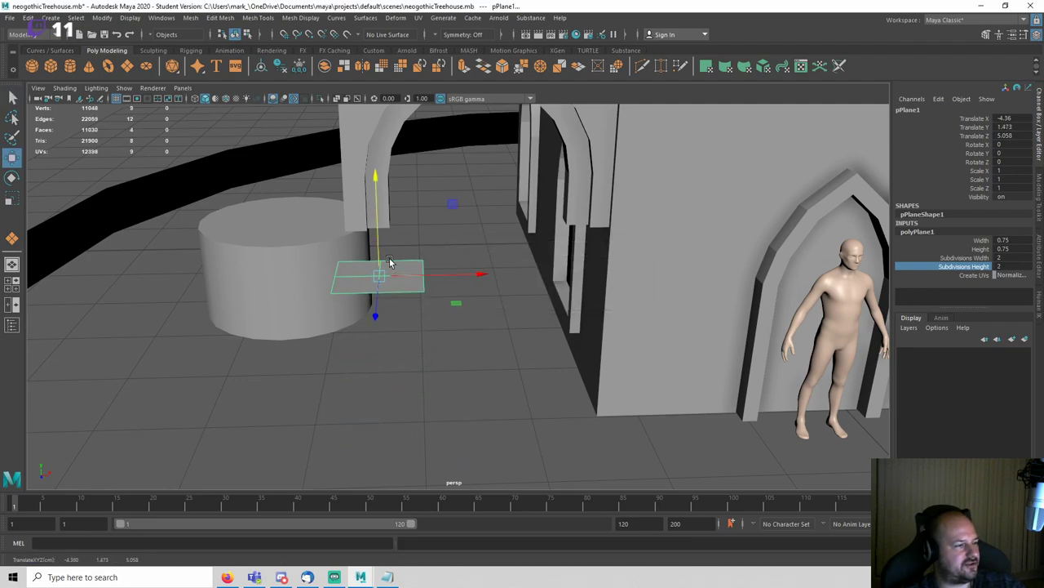
key("f")
scroll(440, 279, "down", 6)
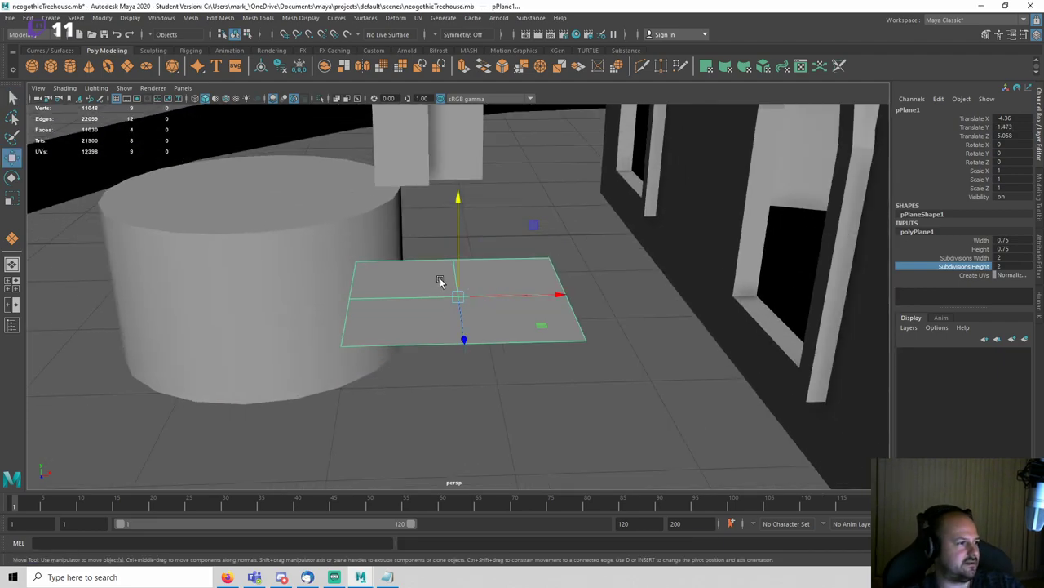
Step: In the top wireframe view, move the plane over the end of the arch, to X -4.4 and Z 4.776
left_click_drag(483, 276, 447, 280, "alt")
scroll(482, 272, "down", 3)
key("q")
key("space")
key("4")
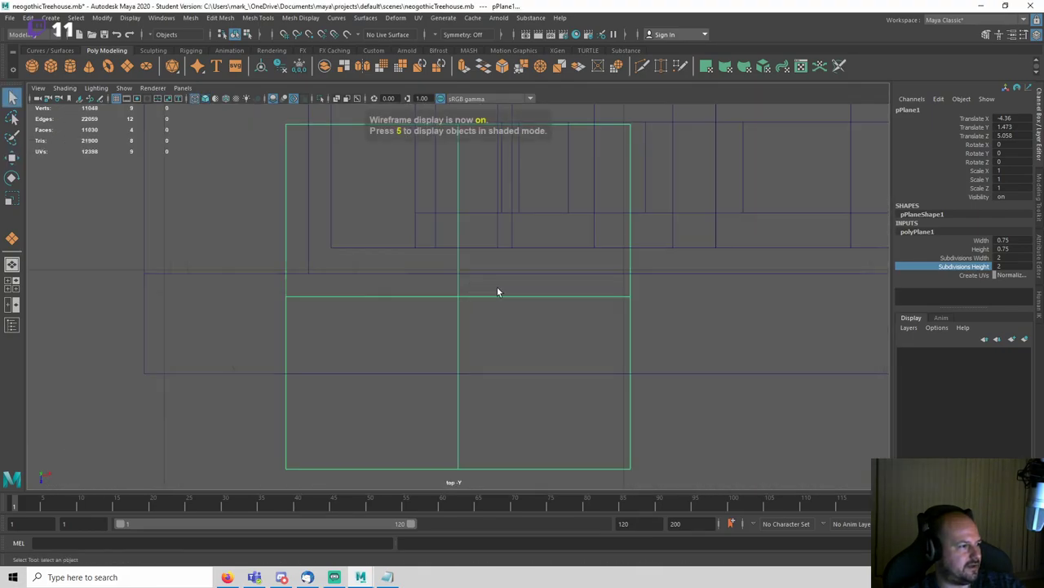
scroll(497, 286, "down", 5)
scroll(504, 299, "up", 5)
key("w")
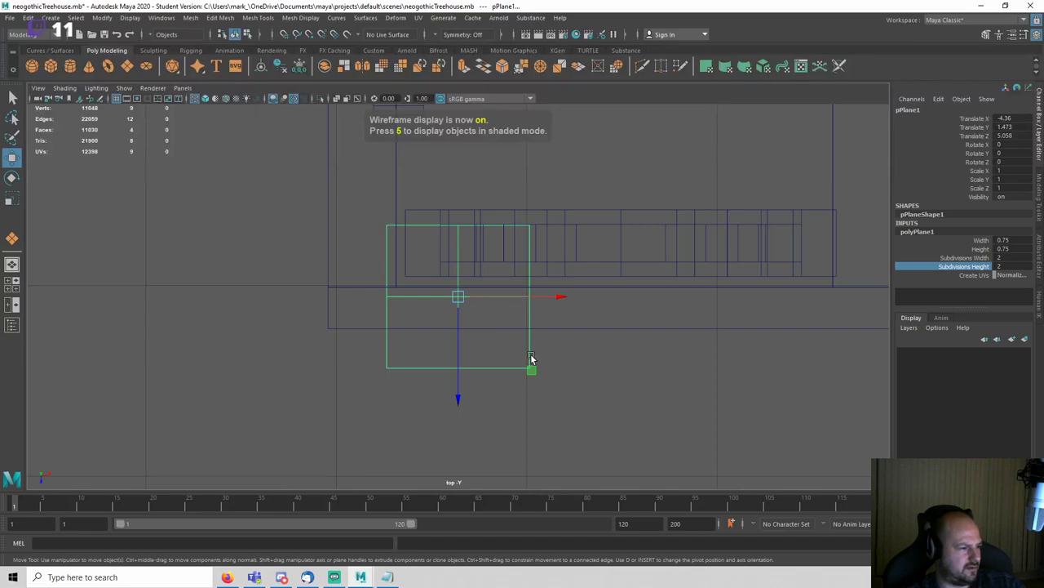
left_click_drag(532, 369, 524, 317)
Step: Scale the plane uniformly to 0.661 and shift it along X to -4.452 so it surrounds the arch leg's outline
key("r")
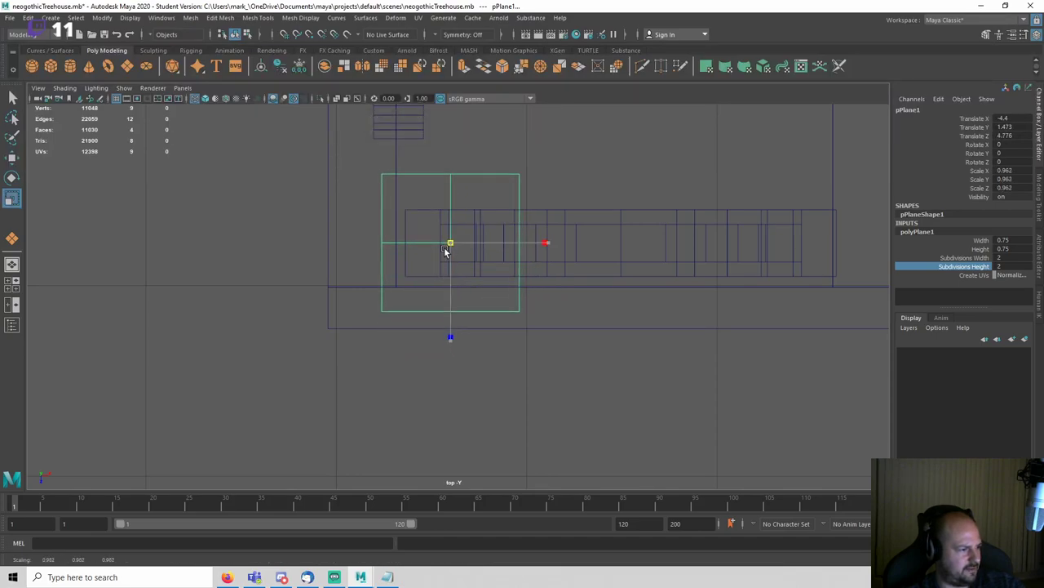
mouse_move(450, 242)
left_mouse_down()
mouse_move(425, 261)
mouse_move(454, 261)
left_mouse_up()
key("w")
left_click_drag(520, 241, 508, 245)
Step: Raise the plane to Y 1.862 in the shaded perspective view, at the lower end of the arch leg
key("space")
left_click_drag(500, 299, 500, 202)
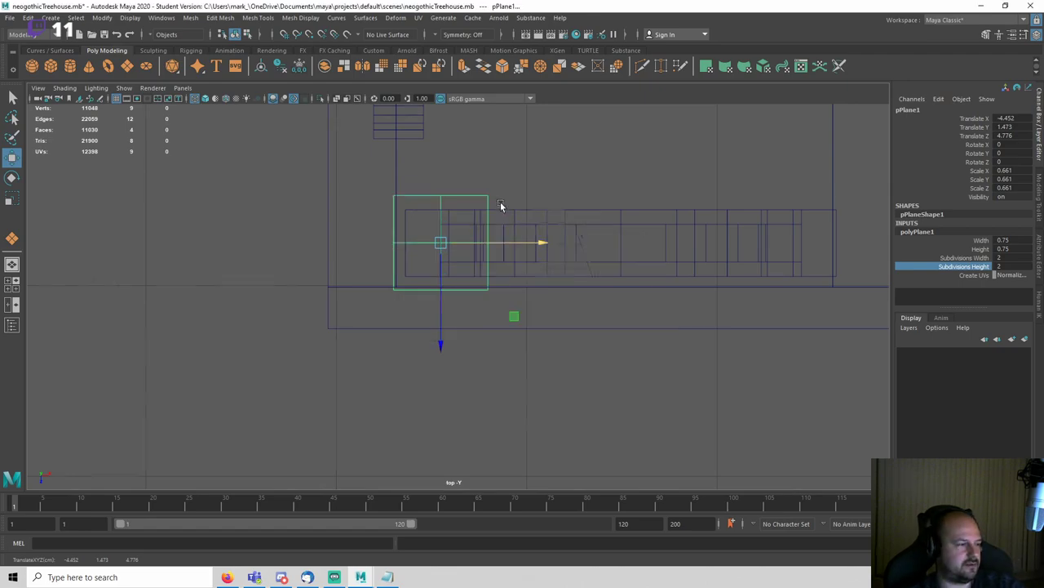
key("5")
mouse_move(475, 251)
left_mouse_down("alt")
mouse_move(492, 251)
mouse_move(448, 222)
mouse_move(449, 207)
mouse_move(576, 280)
mouse_move(596, 280)
mouse_move(486, 284)
left_mouse_up("alt")
key("f")
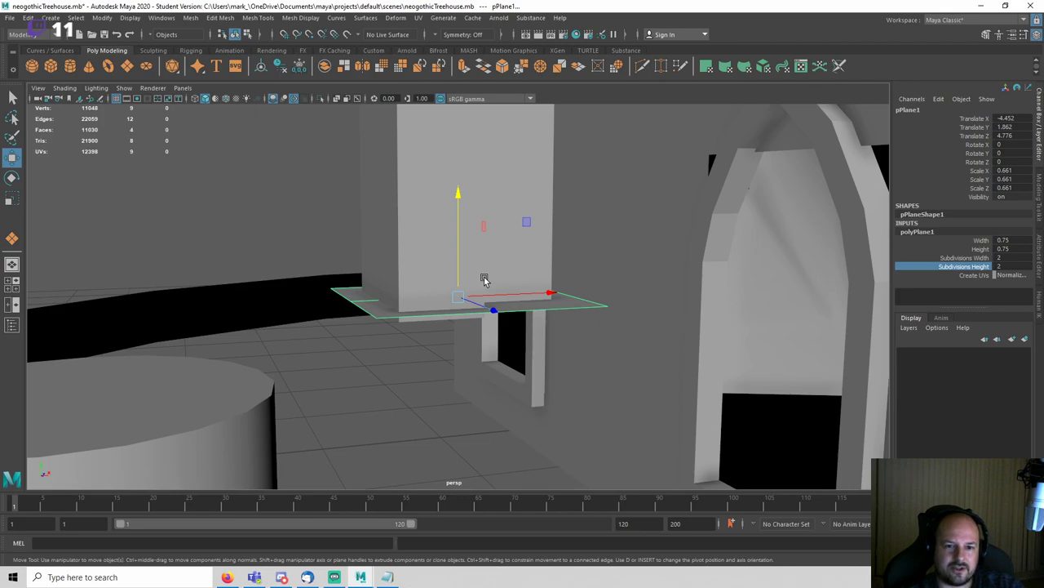
left_click_drag(485, 280, 459, 280, "alt")
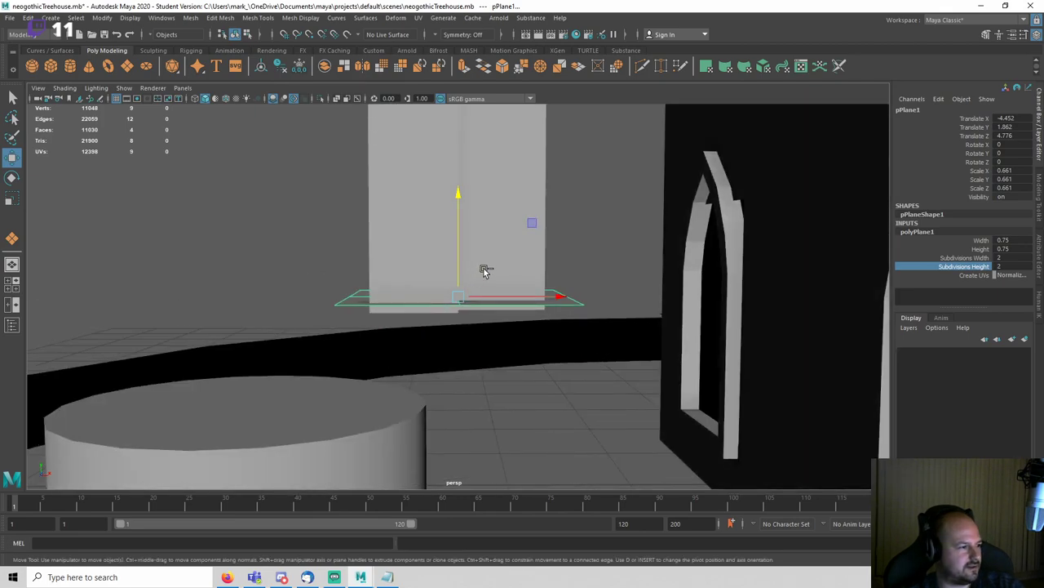
Step: Extrude the small plane upward into a rectangular capital block at the foot of the arch and save the scene
left_click(986, 34)
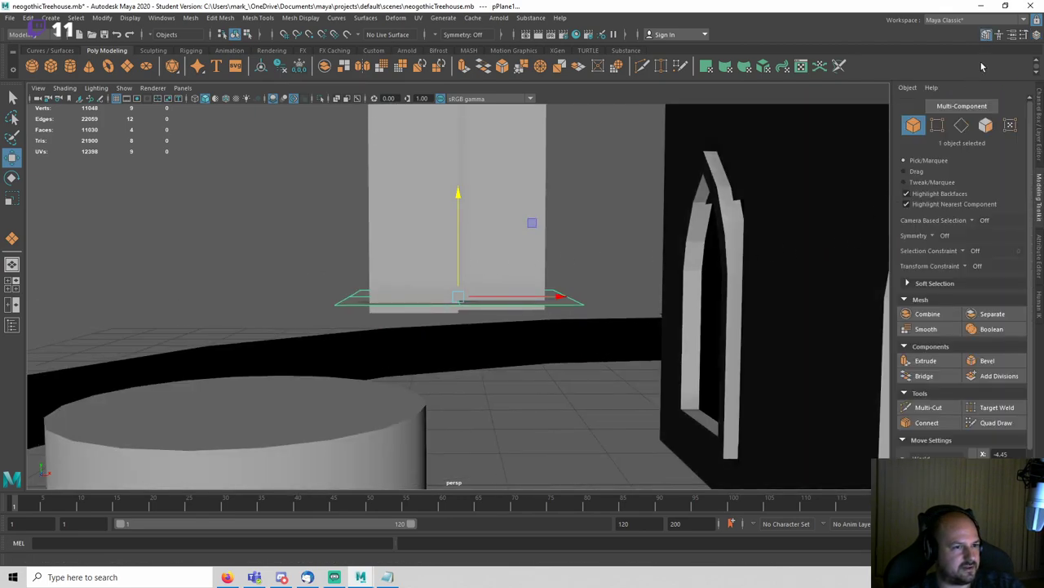
left_click(926, 360)
left_click_drag(403, 249, 403, 155)
key("q")
right_click_drag(577, 211, 624, 170)
key("w")
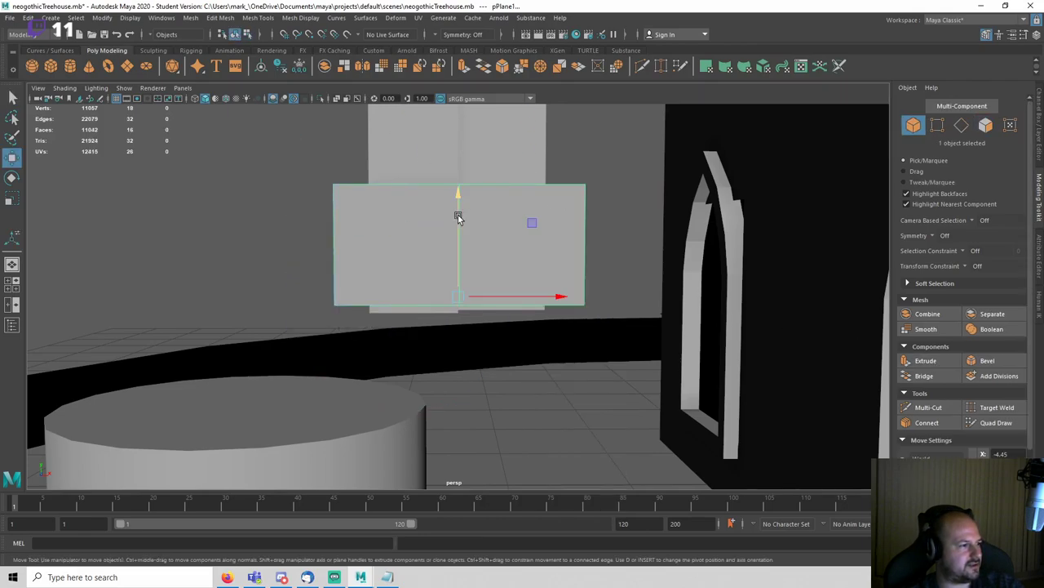
left_click_drag(459, 212, 504, 298)
key("ctrl+s")
Step: Select the four faces on the underside of the capital block
key("q")
key("F11")
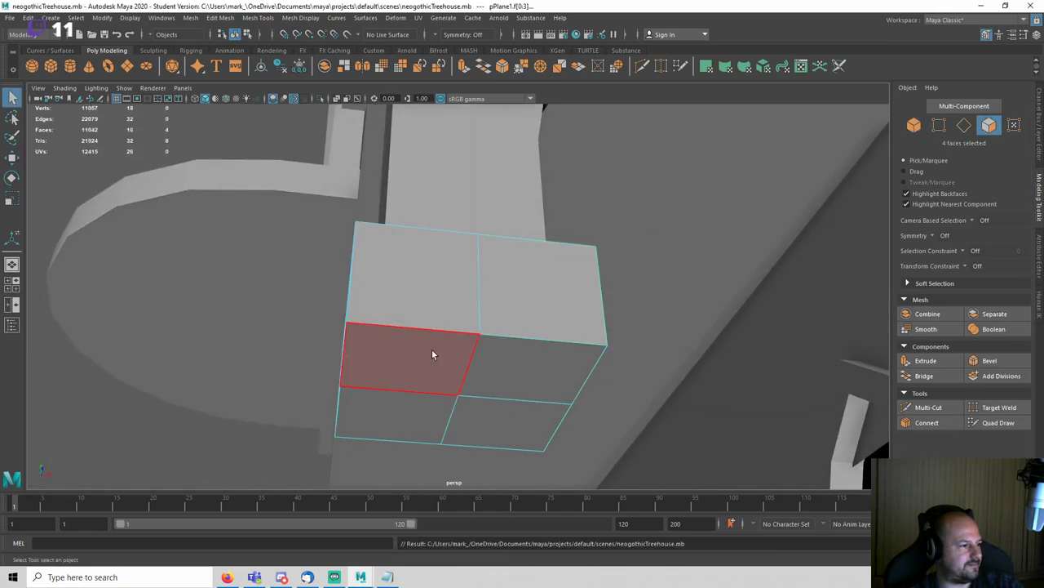
left_click(433, 354)
left_click(518, 366, "shift")
left_click(462, 422, "shift")
left_click(418, 415, "shift")
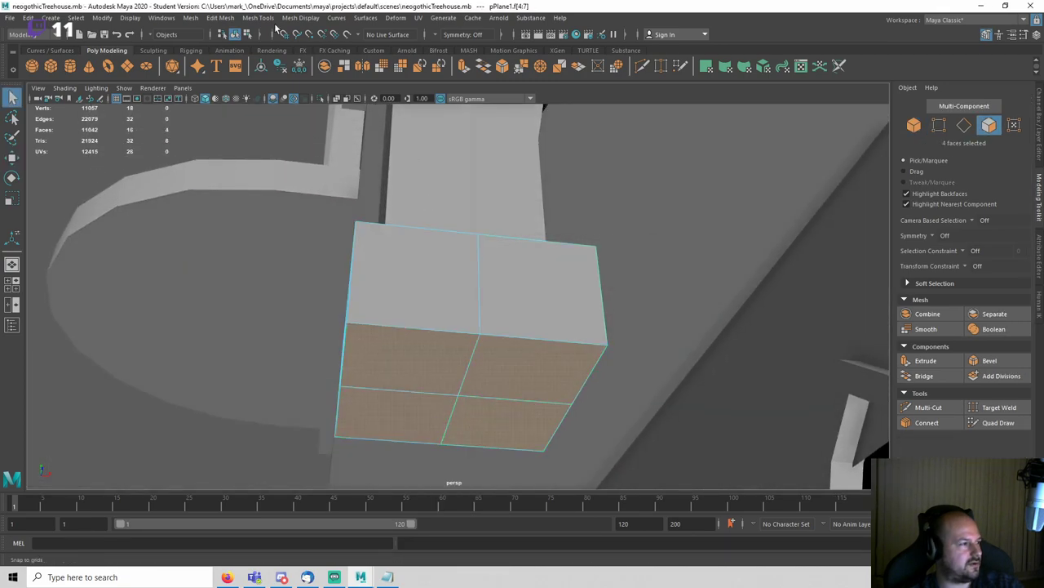
Step: Try to circularize the four underside faces directly, and undo it
left_click(230, 21)
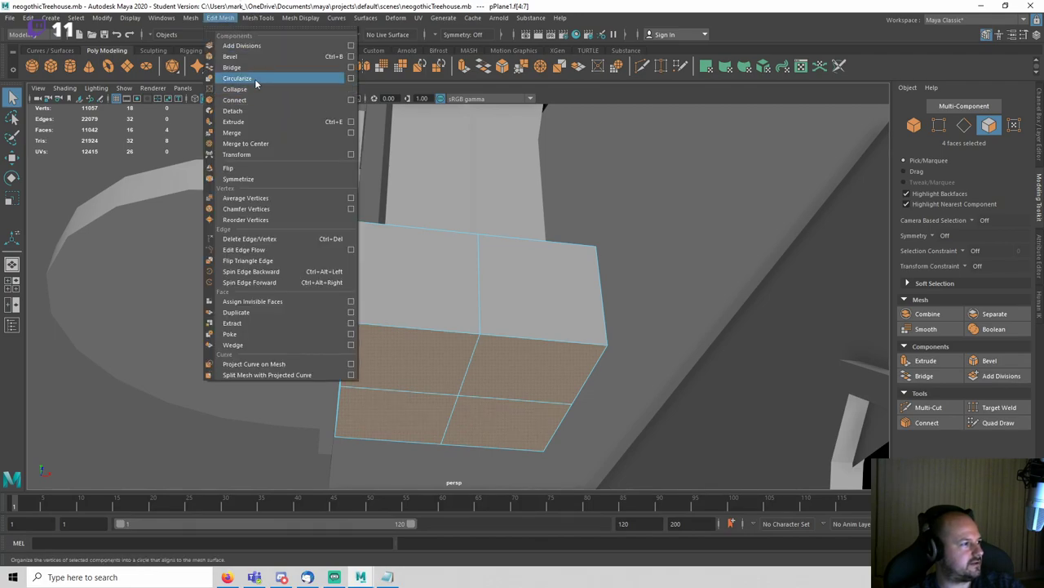
left_click(249, 77)
left_click_drag(469, 283, 496, 296, "alt")
key("ctrl+z")
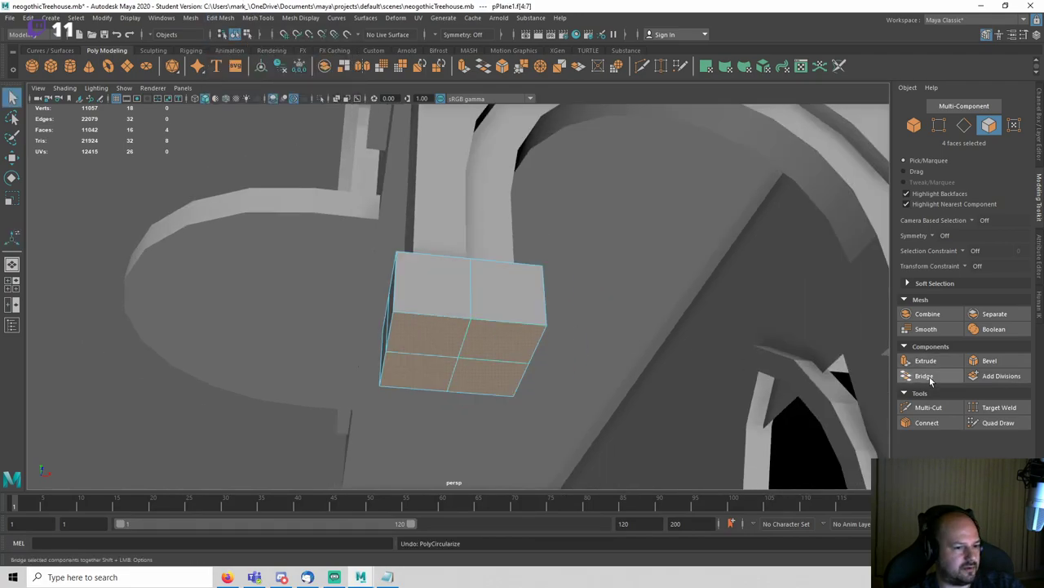
Step: Extrude the underside faces inward with an offset of 0.05
key("ctrl+e")
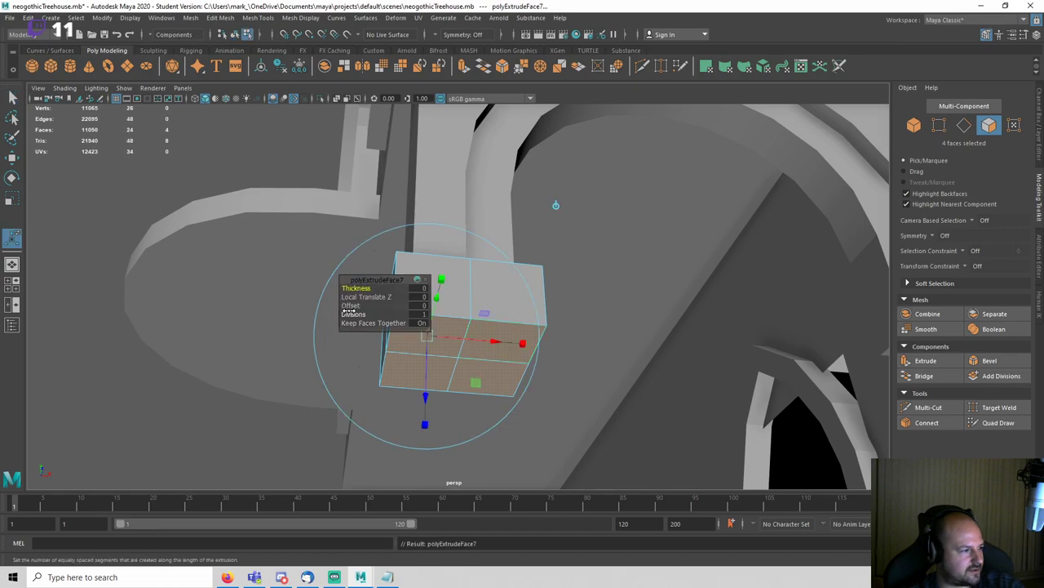
left_click_drag(348, 305, 345, 302)
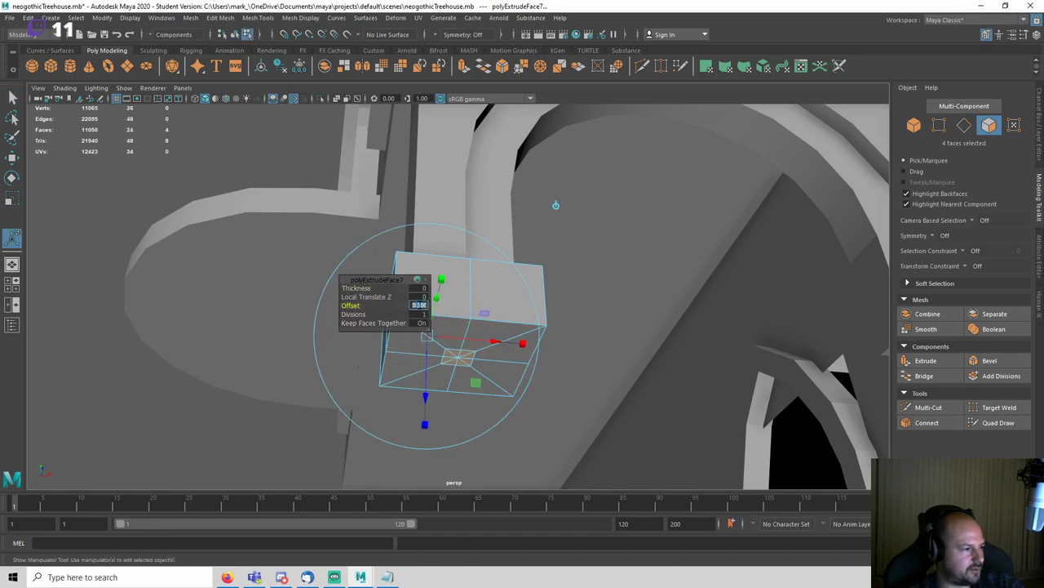
key("Return")
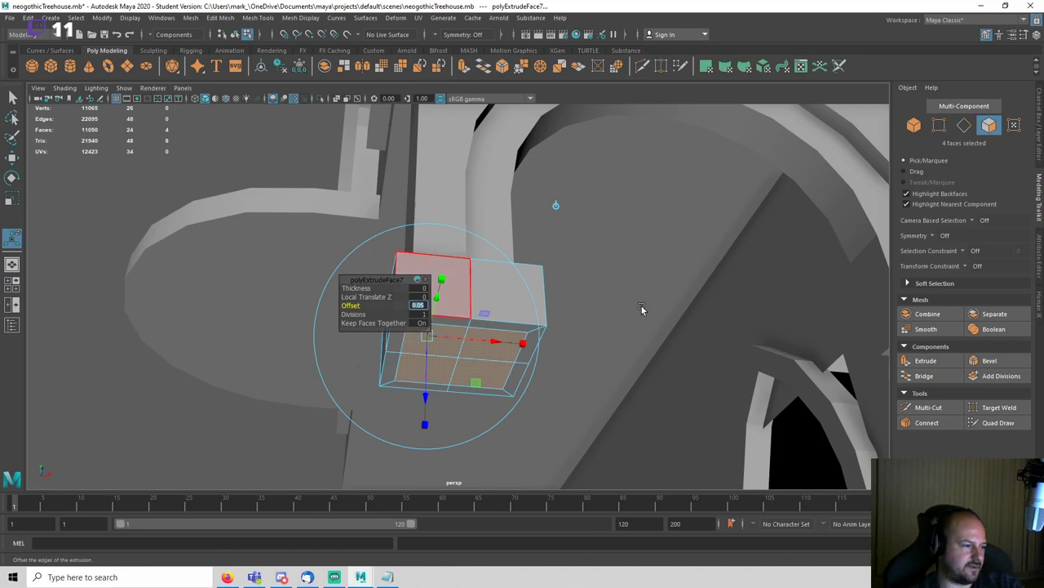
key("q")
Step: Circularize the inset underside faces and shrink the circle with a negative radial offset
left_click_drag(641, 305, 644, 283, "alt")
left_click(220, 17)
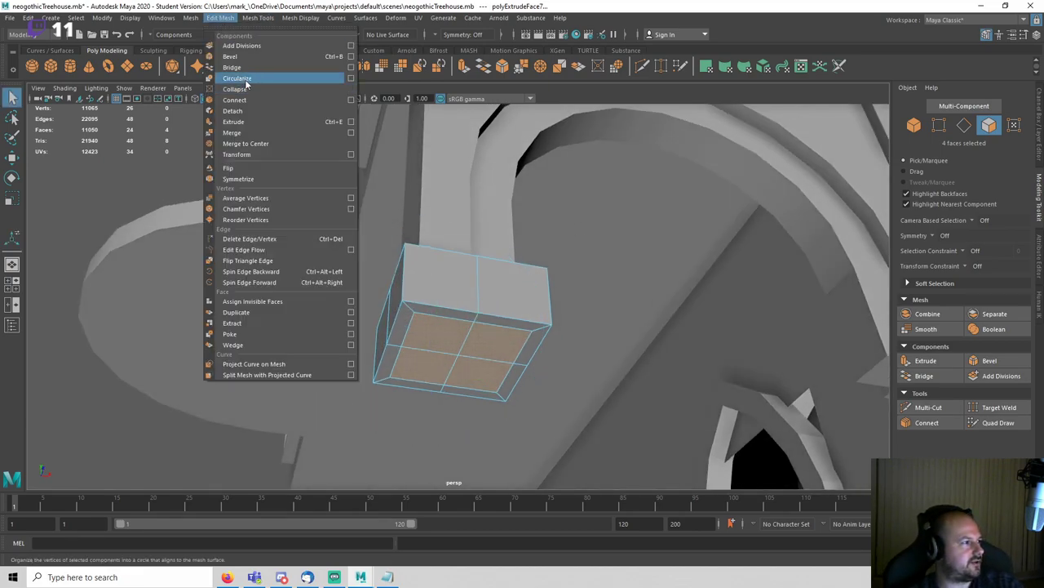
left_click(236, 76)
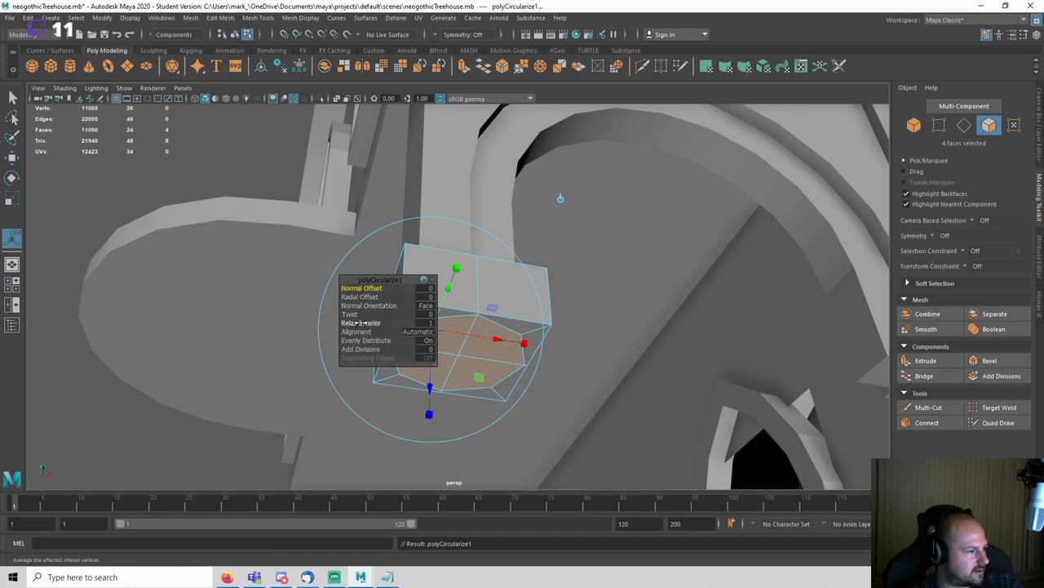
left_click_drag(361, 289, 362, 294)
key("ctrl+z")
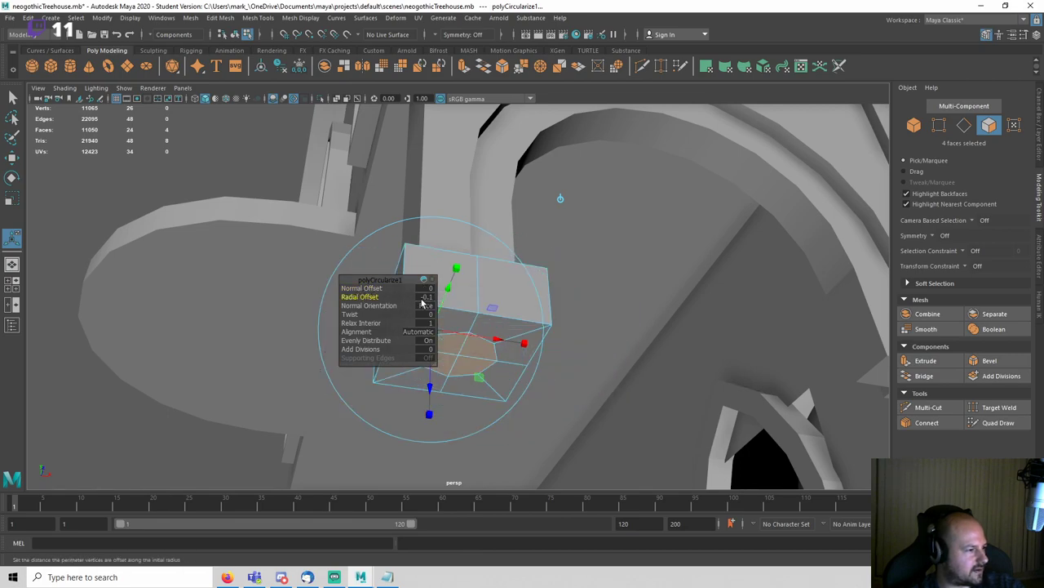
type("-")
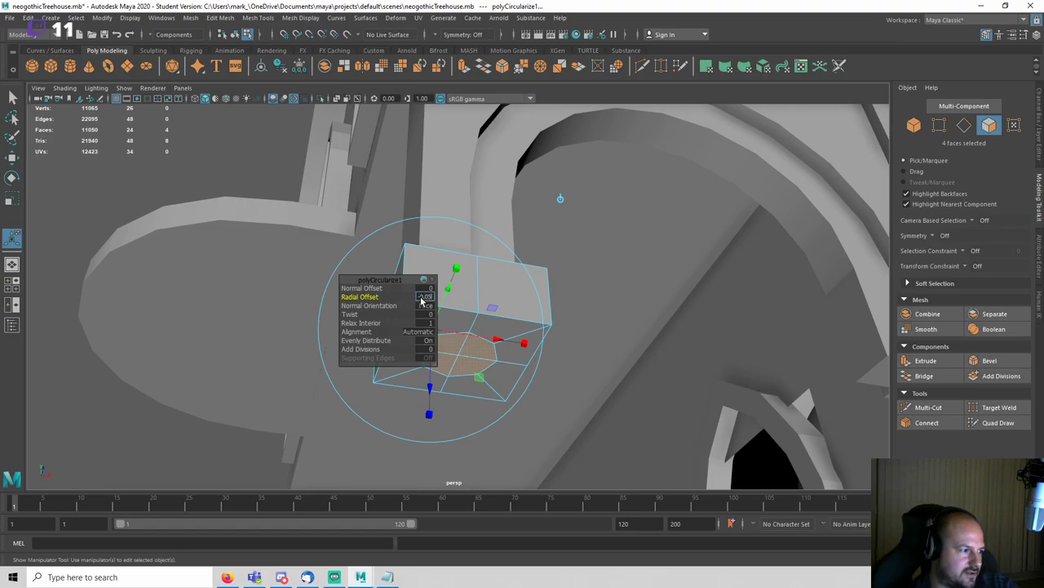
key("Return")
Step: Extrude the circular faces straight down to ground level as the column shaft and delete its end faces
left_click_drag(599, 301, 548, 298, "alt")
key("w")
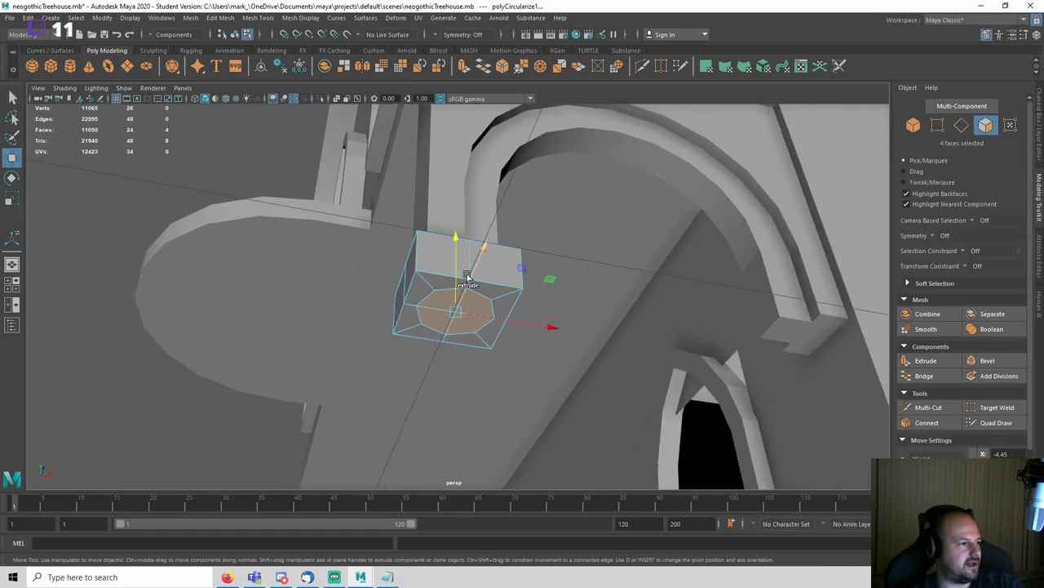
left_click_drag(459, 280, 462, 440, "shift")
left_click_drag(473, 323, 481, 384, "alt")
middle_click_drag(481, 384, 488, 342, "alt")
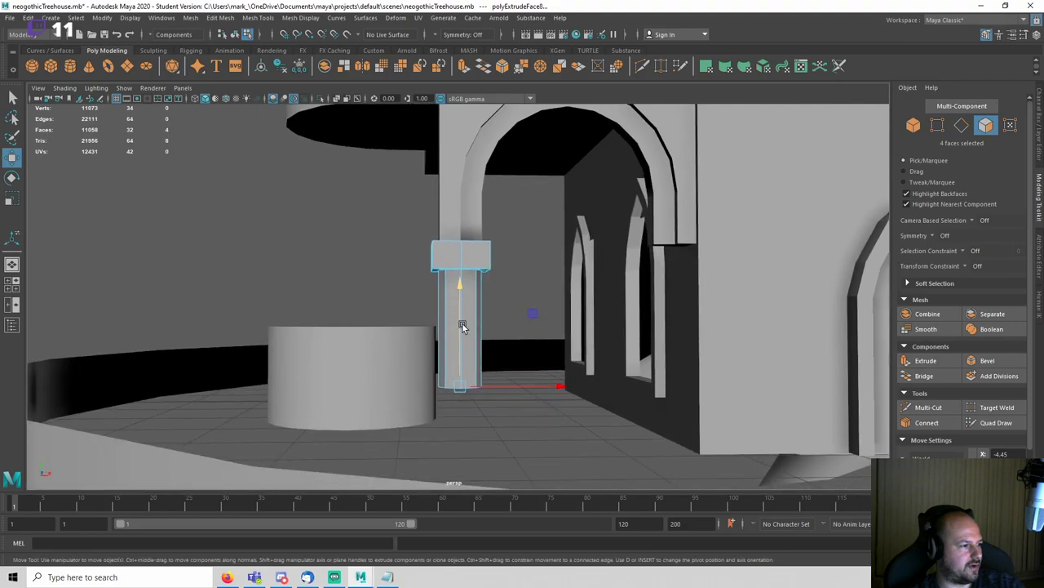
left_click_drag(462, 322, 465, 396)
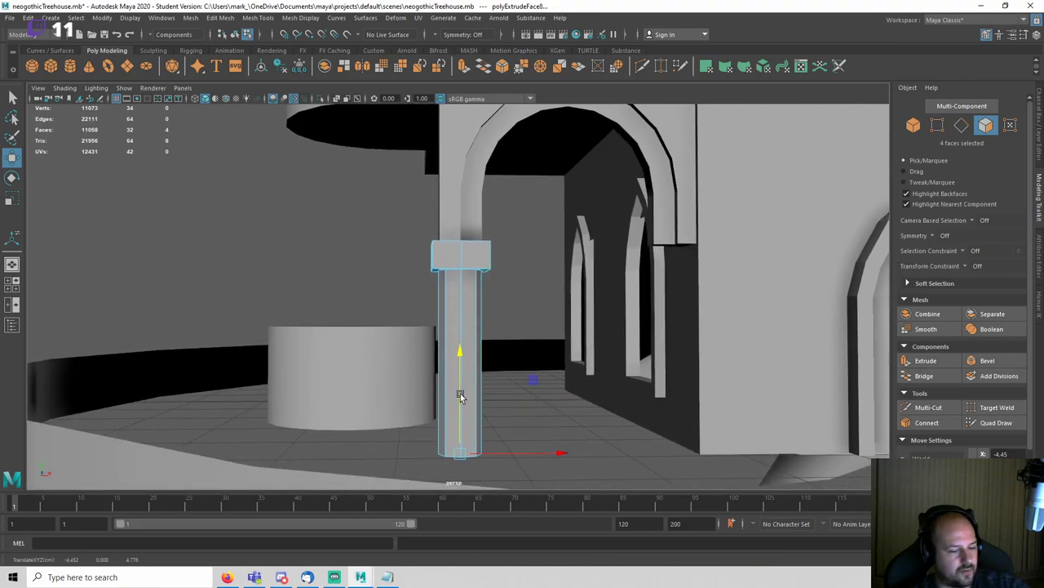
Step: Duplicate the column, place the copy under the arch's other end beside the wall, and save the scene
right_click_drag(475, 334, 536, 275)
key("space")
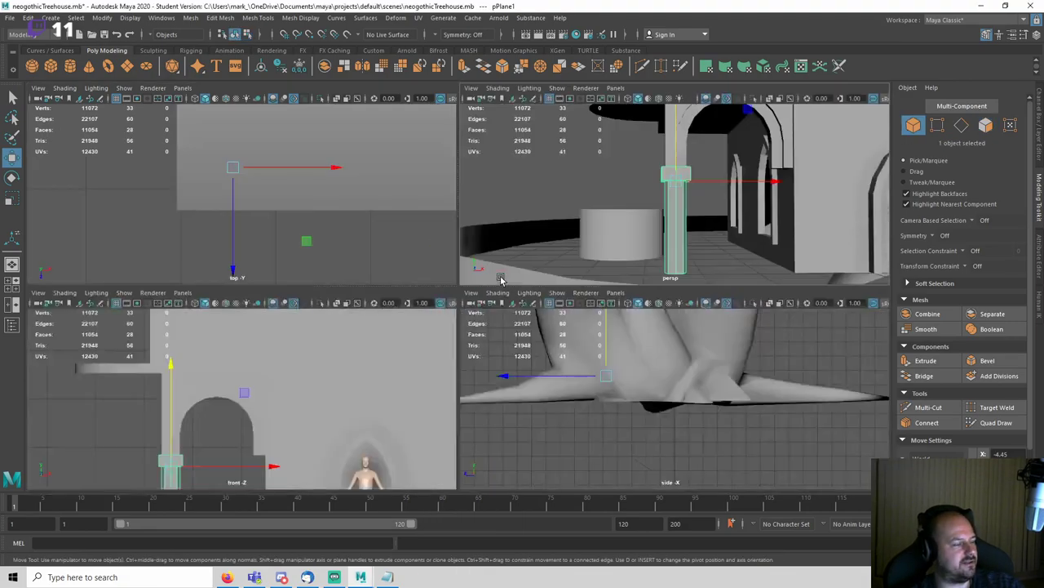
key("space")
left_click_drag(450, 303, 632, 308, "alt")
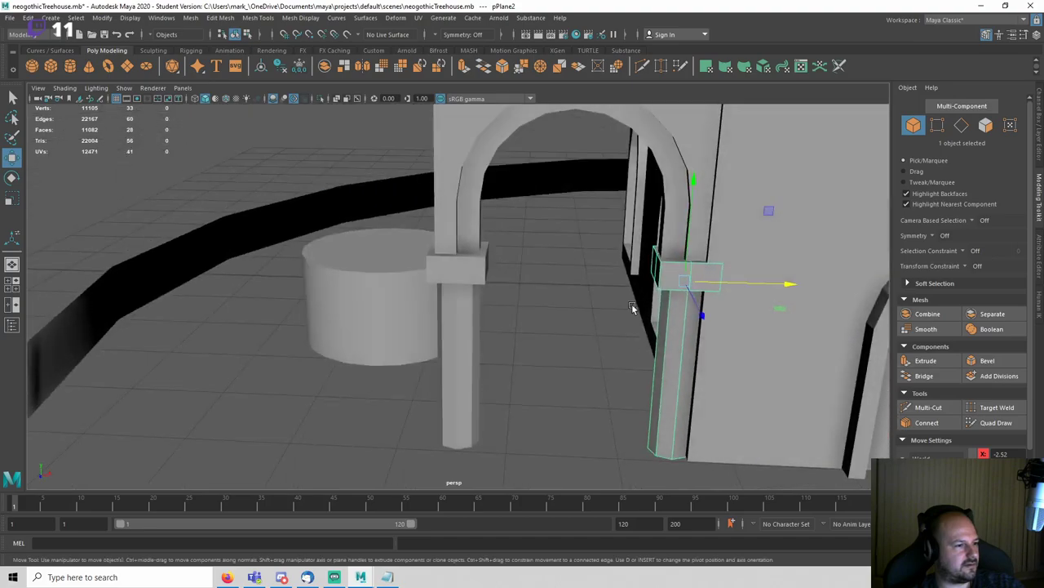
left_click_drag(762, 284, 758, 281)
left_click(550, 391)
scroll(550, 383, "down", 5)
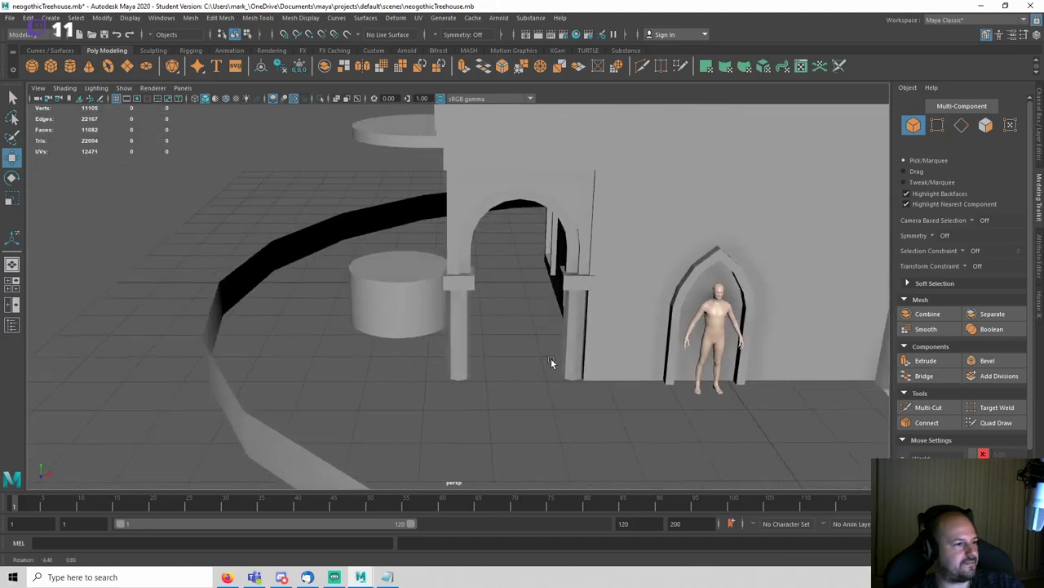
left_click_drag(551, 363, 503, 361, "alt")
scroll(503, 361, "up", 5)
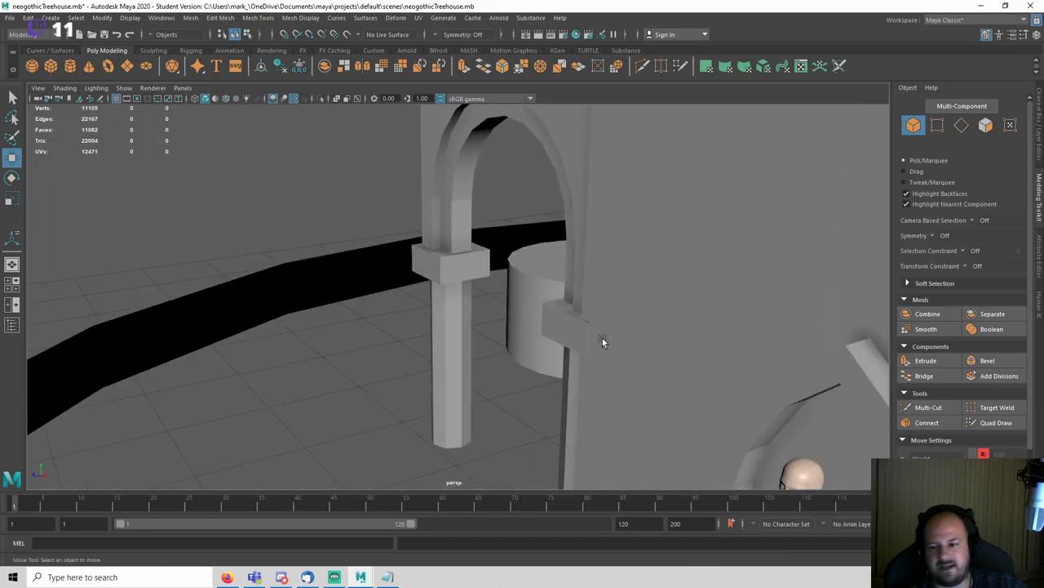
left_click_drag(602, 341, 465, 331, "alt")
key("ctrl+s")
Step: Combine the two columns and the arch pieces into one mesh and save the scene
key("q")
left_click(467, 326)
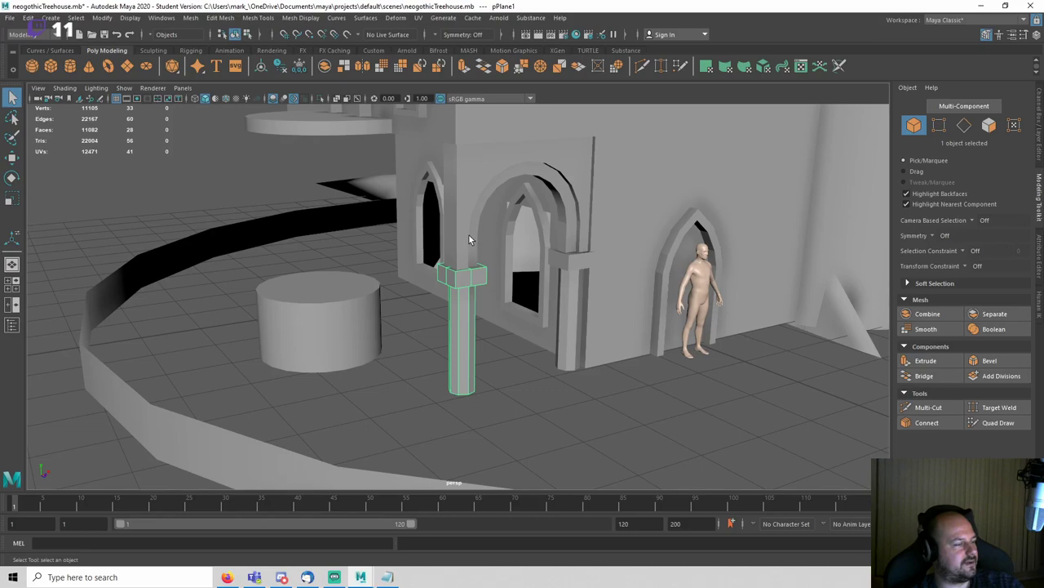
left_click(541, 212, "shift")
left_click(563, 224, "shift")
left_click(572, 316, "shift")
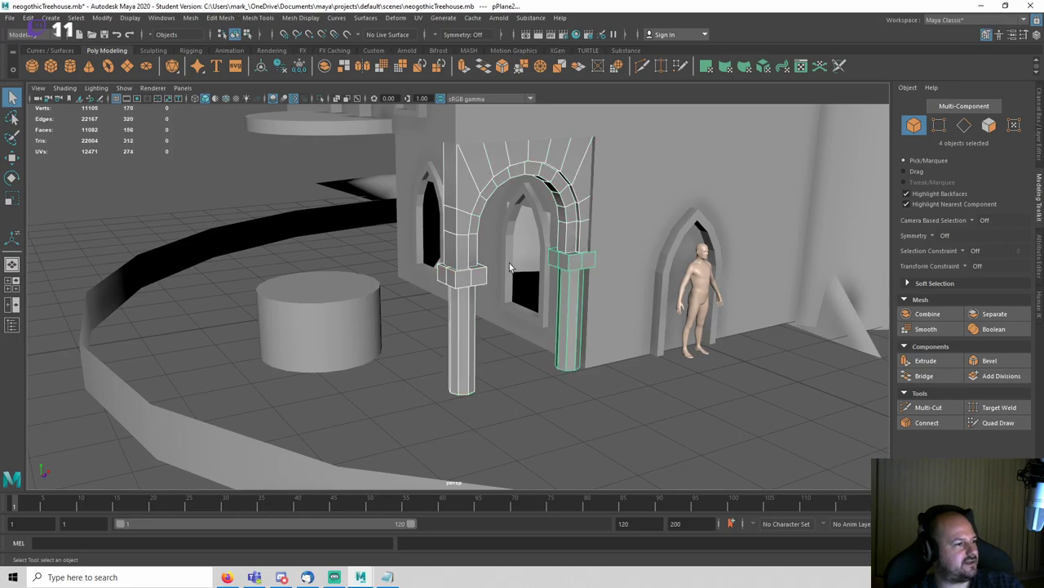
left_click_drag(532, 268, 561, 298, "alt")
left_click(196, 20)
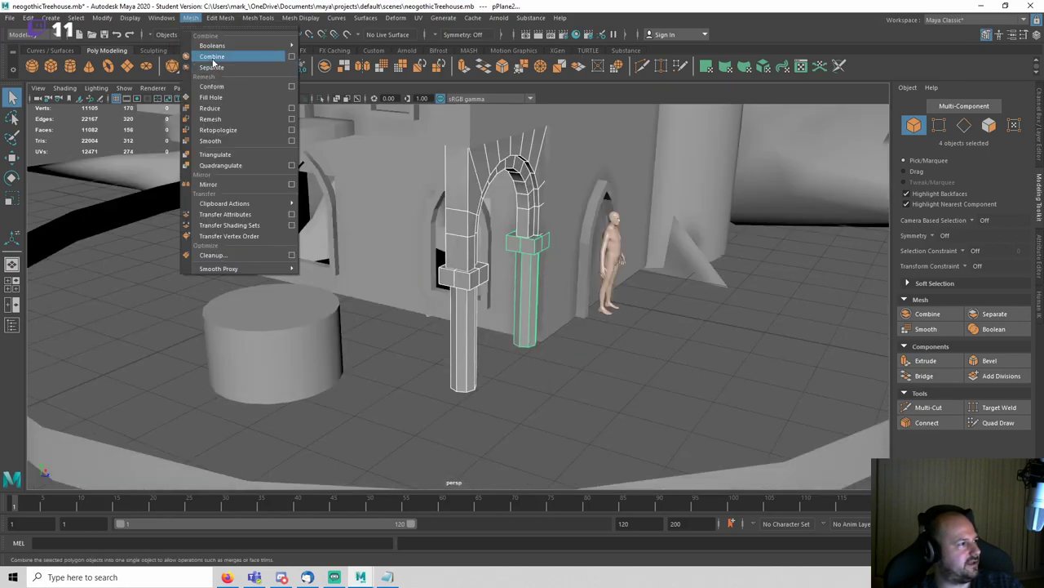
left_click(212, 59)
key("ctrl+s")
key("Return")
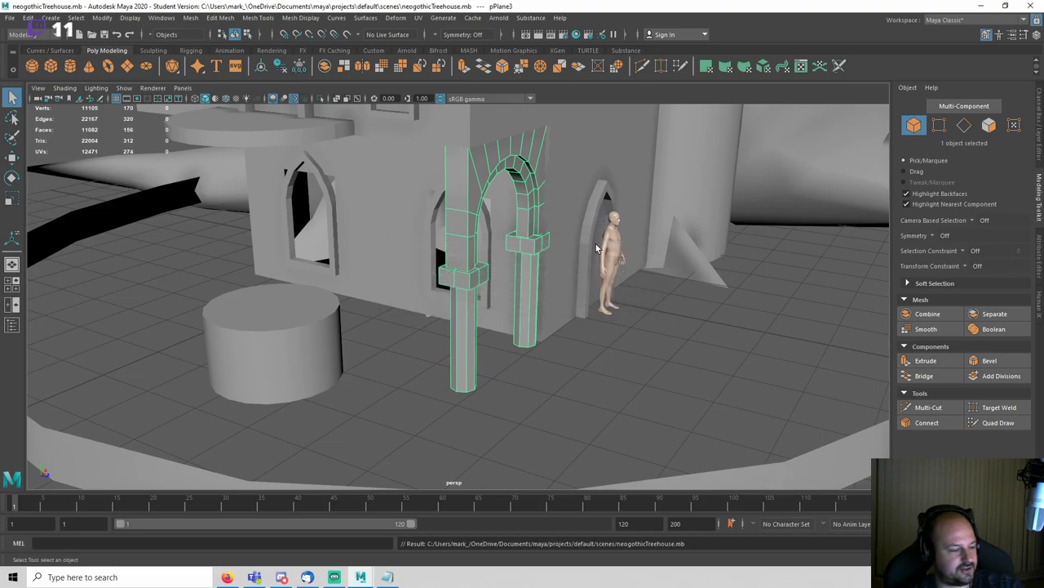
Step: Duplicate the combined arch and move the copy to the building's opposite corner, at about -6.022 in Z
key("w")
scroll(522, 286, "down", 3)
left_click_drag(513, 289, 322, 255, "alt")
key("ctrl+d")
left_click_drag(389, 264, 433, 309, "alt")
key("f")
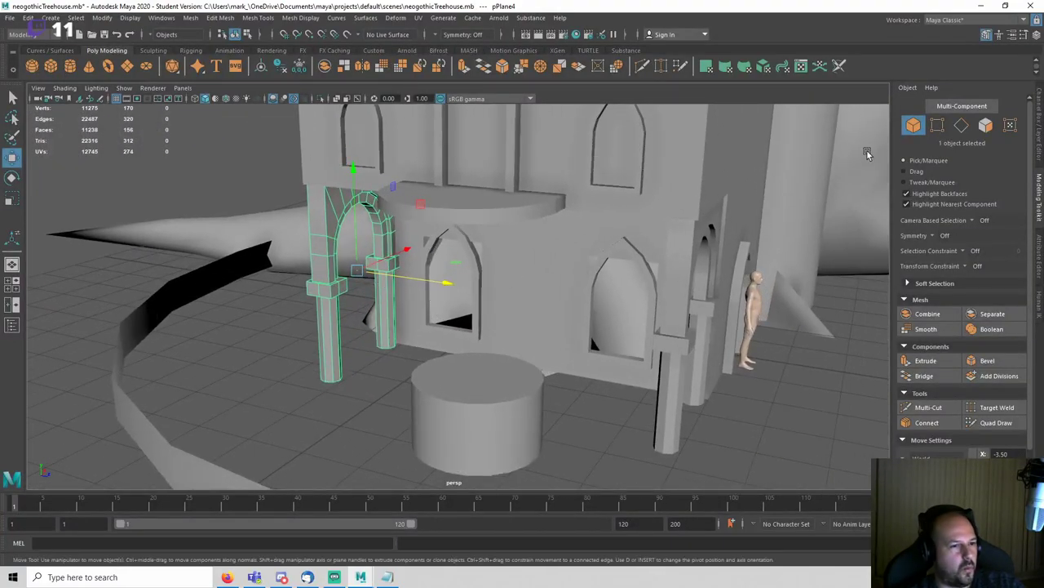
Step: Duplicate the corner arch again and set the new copy's Y rotation to 90
left_click(1037, 153)
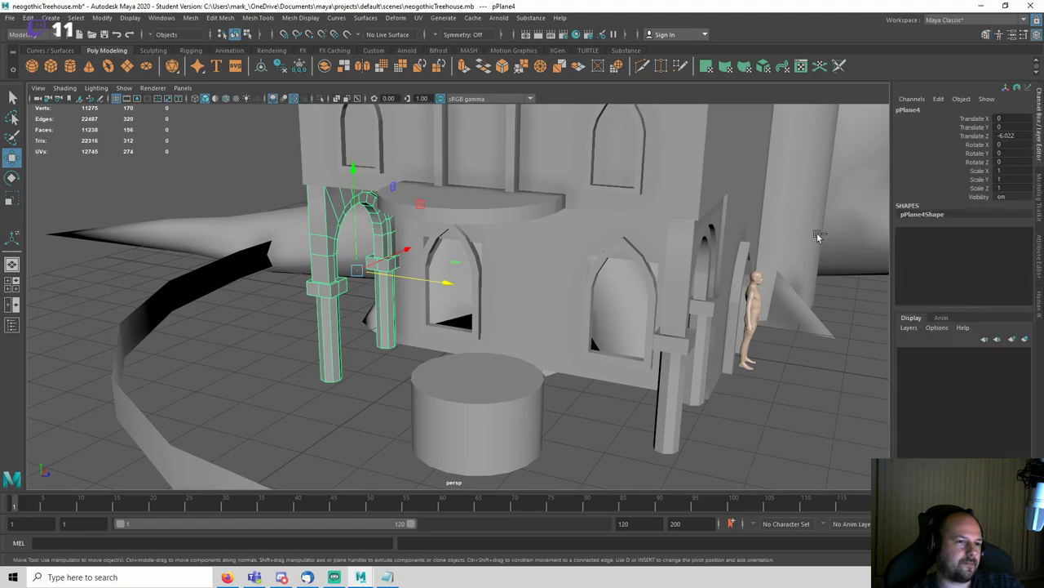
key("e")
left_click_drag(389, 303, 492, 286)
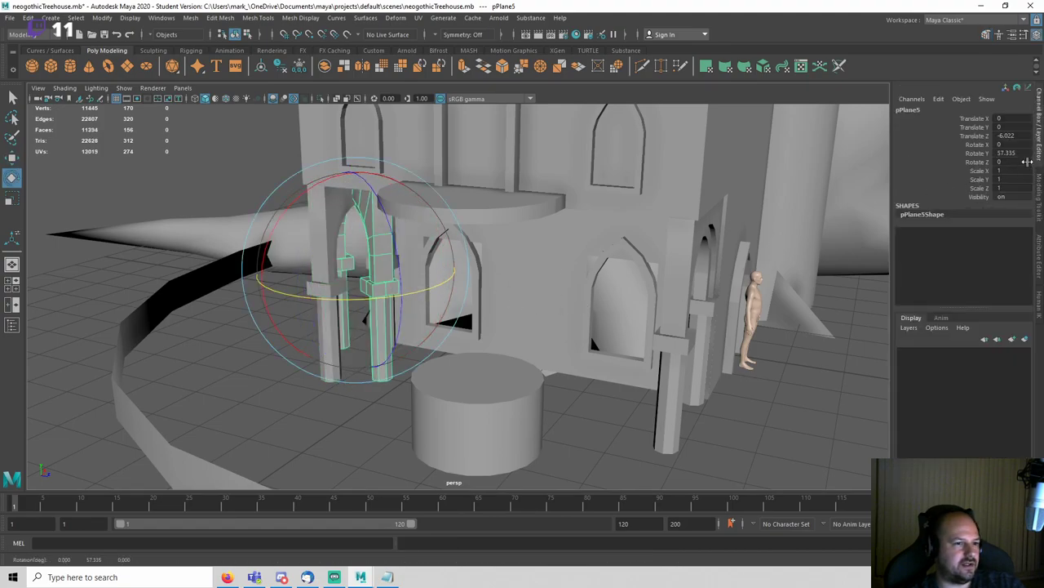
type("90")
key("Return")
Step: Move the rotated arch along the facade next to the corner column, to about X -0.972 and Z -4.732
left_click_drag(653, 392, 546, 346, "alt")
key("w")
left_click_drag(435, 258, 504, 303)
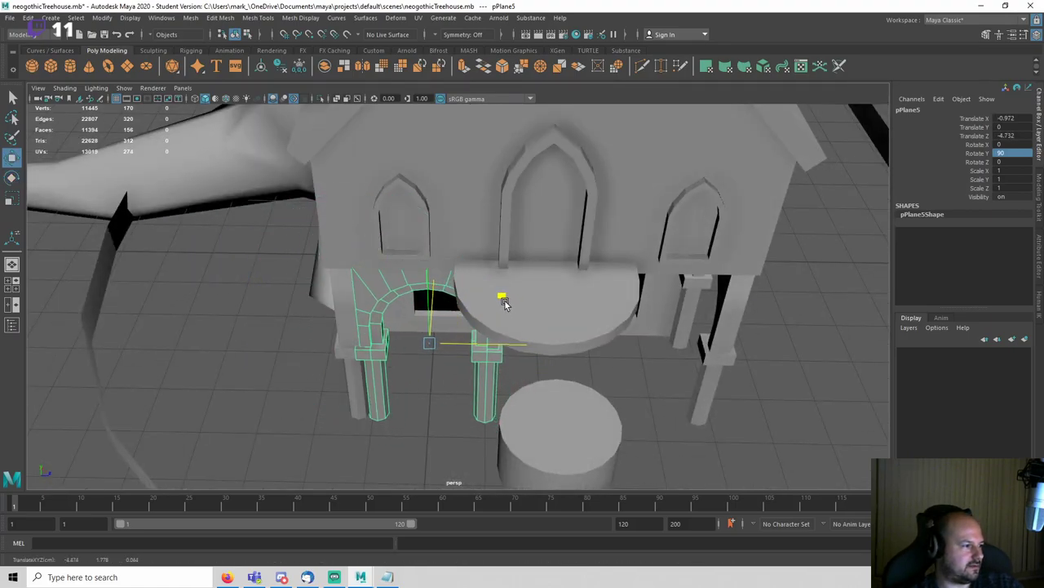
left_click(277, 360)
Step: Delete both columns with their capitals from the rotated arch, keeping only the arch itself
left_click_drag(278, 360, 413, 259, "alt")
scroll(530, 292, "up", 4)
left_click(406, 214)
scroll(438, 288, "down", 4)
right_click_drag(361, 190, 362, 219)
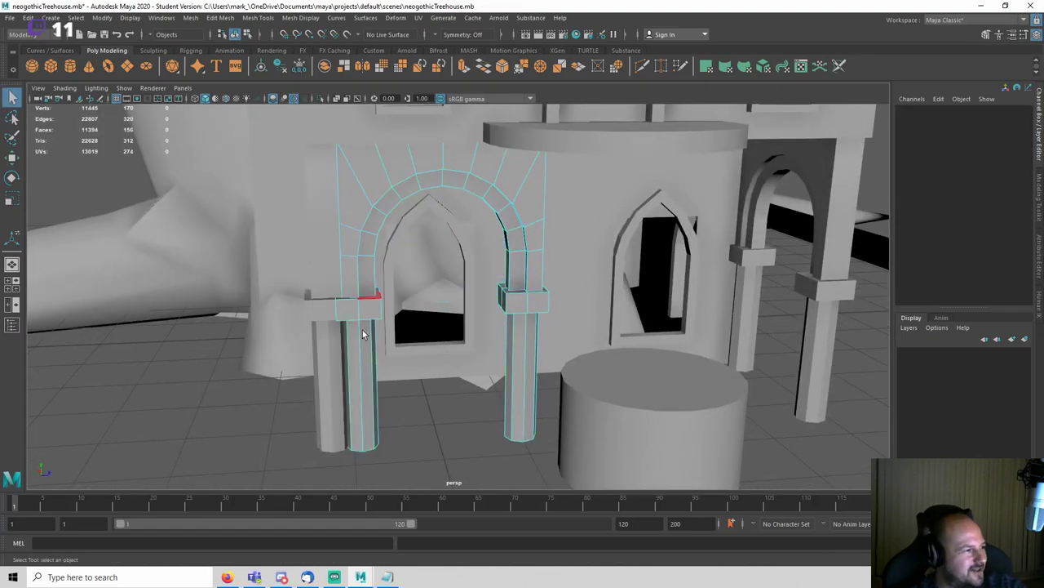
left_click(363, 343)
double_click(363, 342)
key("Delete")
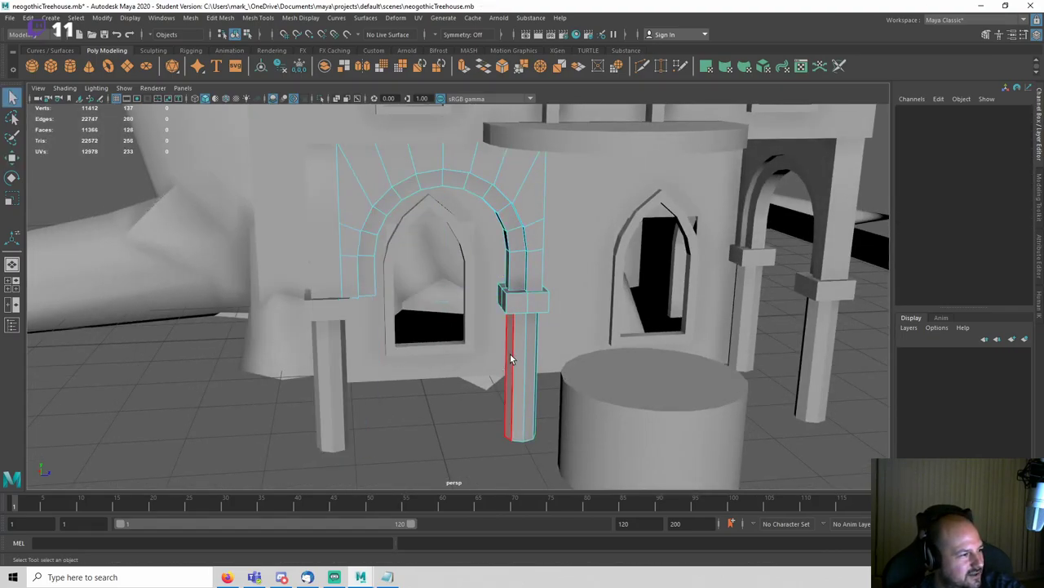
double_click(510, 354)
key("Delete")
Step: Slide the column-free arch toward the corner column, to about -4.911 in Z
key("F8")
key("w")
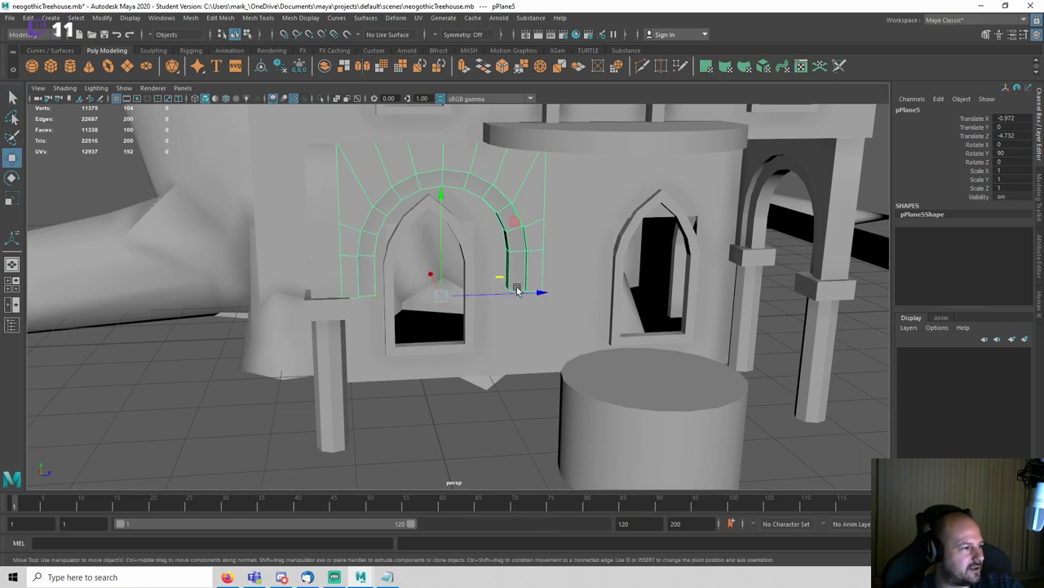
left_click_drag(519, 291, 490, 295)
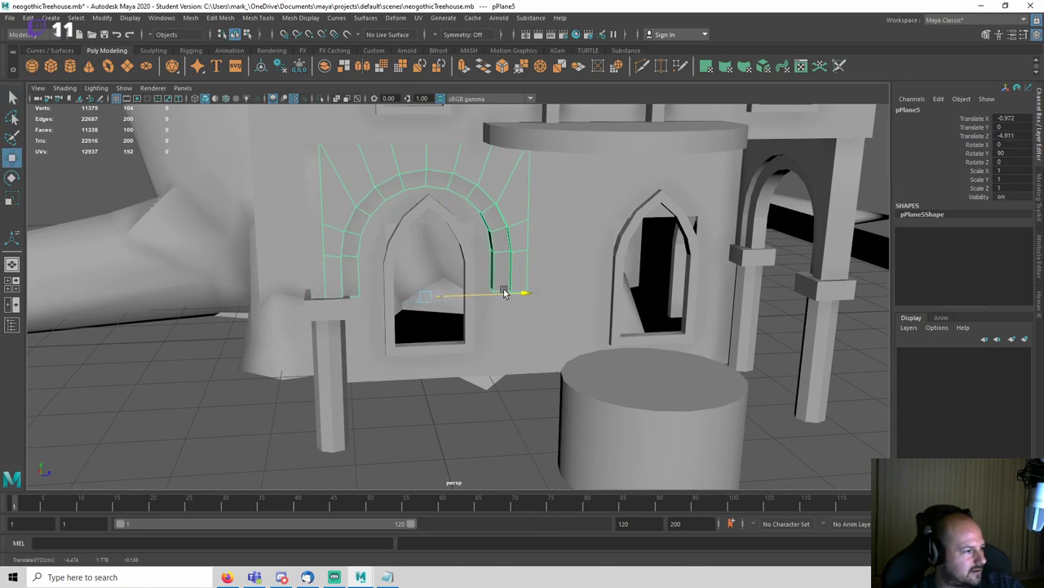
left_click(408, 390)
left_click_drag(408, 390, 460, 385, "alt")
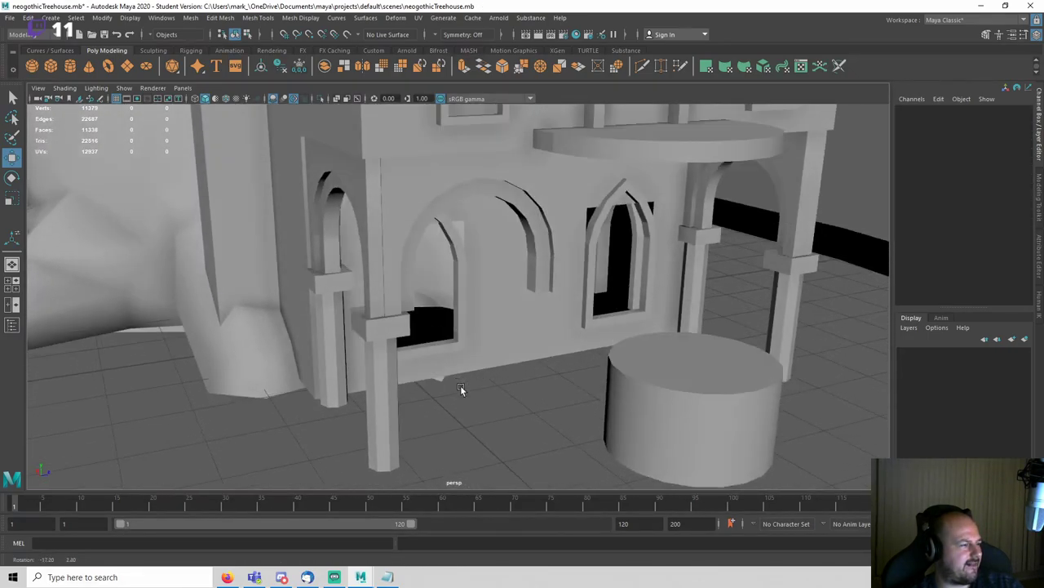
Step: Slide the corner column together with its capital along Z toward the facade arch
left_click(386, 359)
middle_click_drag(386, 359, 430, 303, "alt")
scroll(429, 303, "up", 3)
left_click_drag(351, 319, 331, 322, "alt")
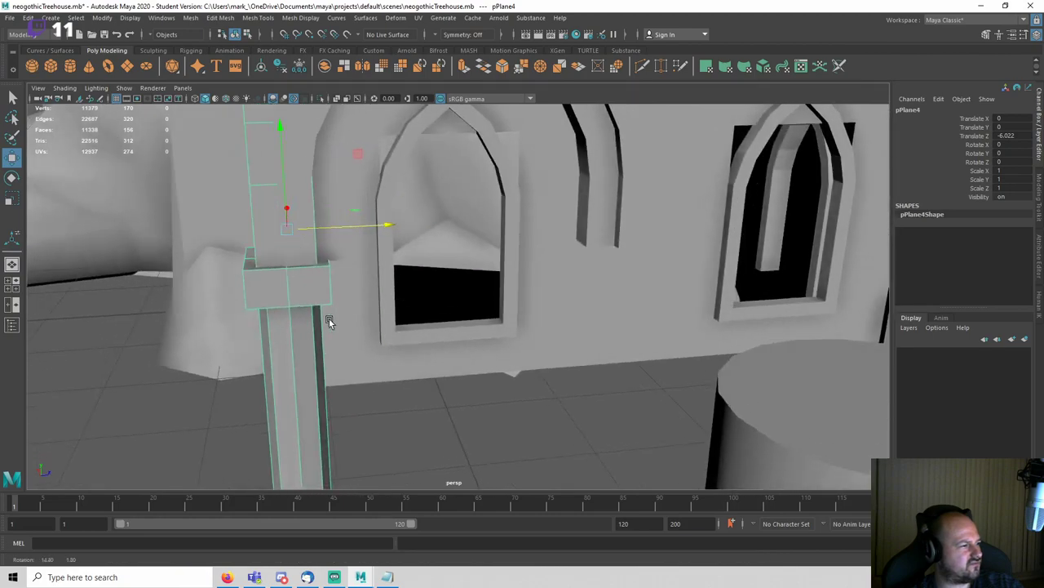
right_click(306, 282)
right_click_drag(307, 314, 307, 315)
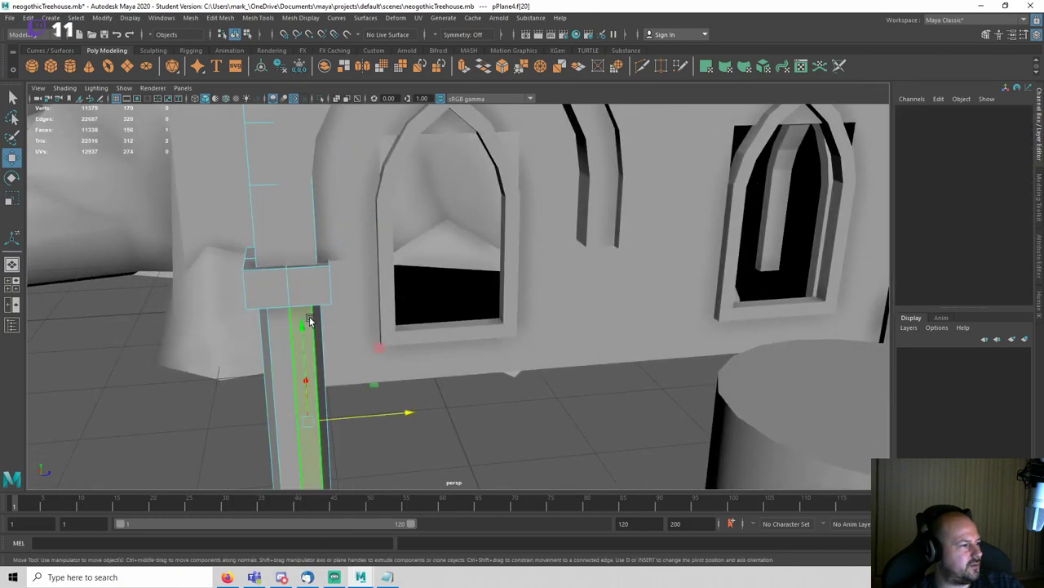
left_click_drag(381, 390, 399, 384)
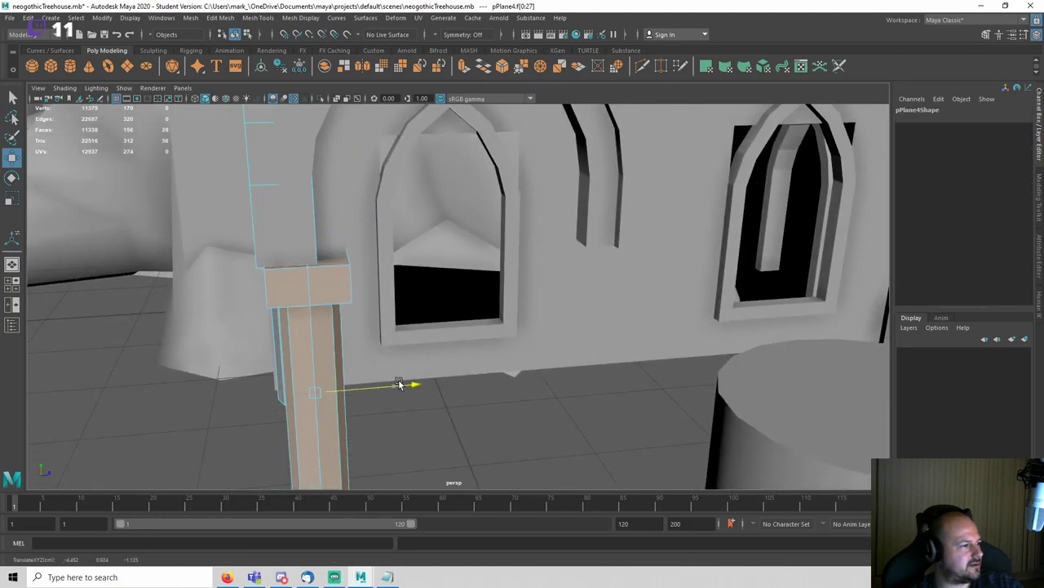
Step: Select all faces of the corner column's capital and enlarge it so that it supports both arches
right_click_drag(318, 280, 327, 283)
left_click(328, 285)
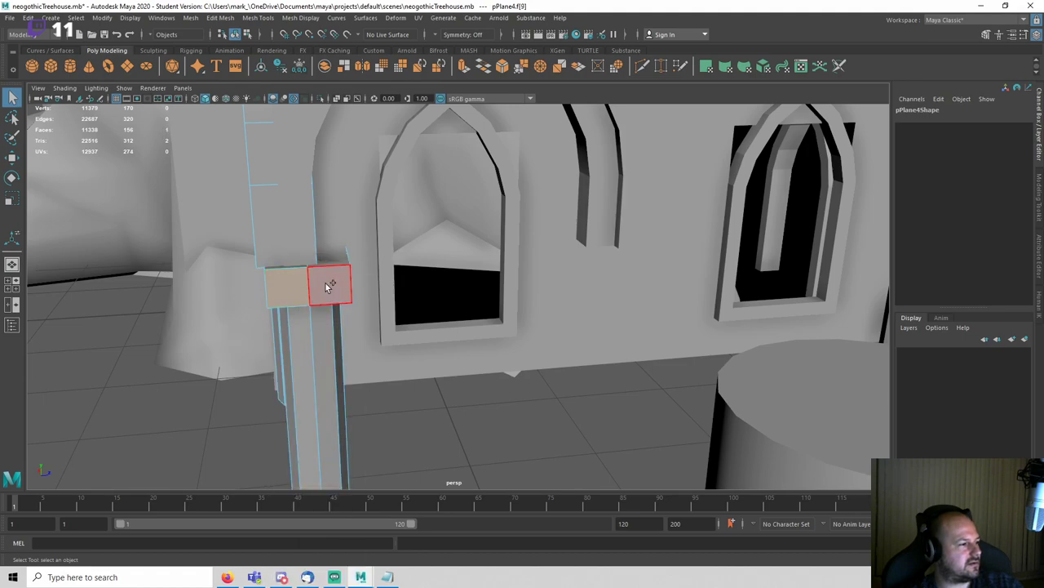
left_click_drag(358, 313, 468, 315, "alt")
key("f")
key("shift+period")
key("r")
key("q")
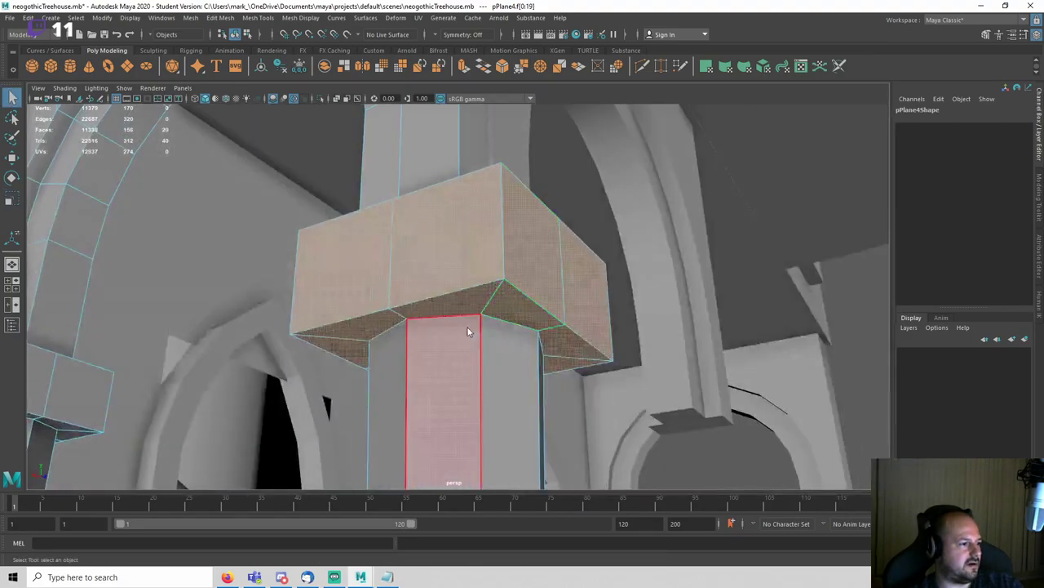
Step: Scale in the edge loop where the corner column meets the underside of its capital, using the left orthographic view
right_click_drag(468, 327, 464, 283)
double_click(462, 302)
scroll(469, 336, "down", 5)
left_click_drag(470, 337, 438, 286, "alt")
middle_click_drag(437, 286, 441, 284, "alt")
key("r")
key("space")
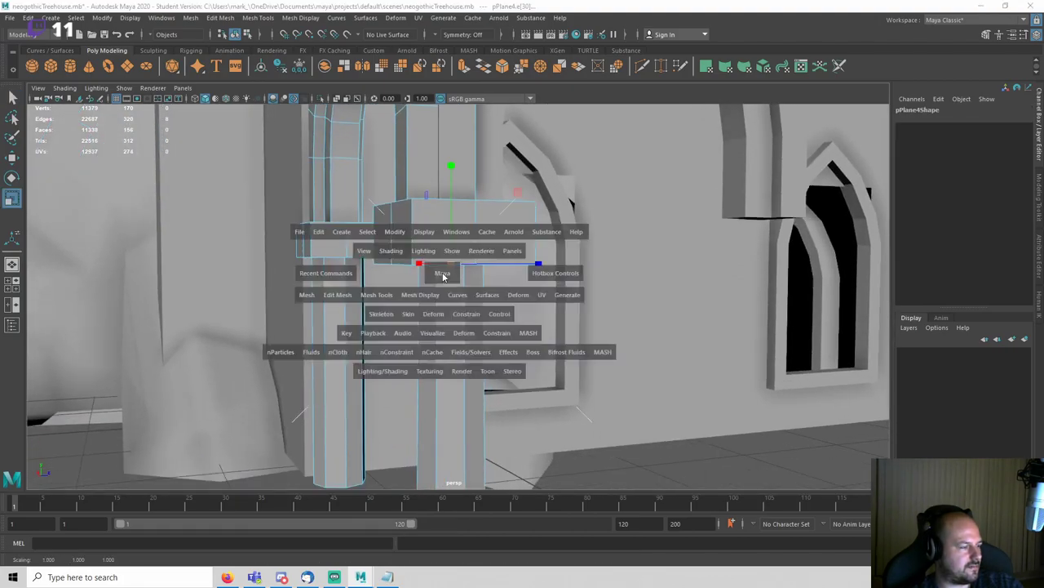
left_click_drag(443, 275, 420, 264)
key("f")
key("4")
scroll(432, 318, "down", 8)
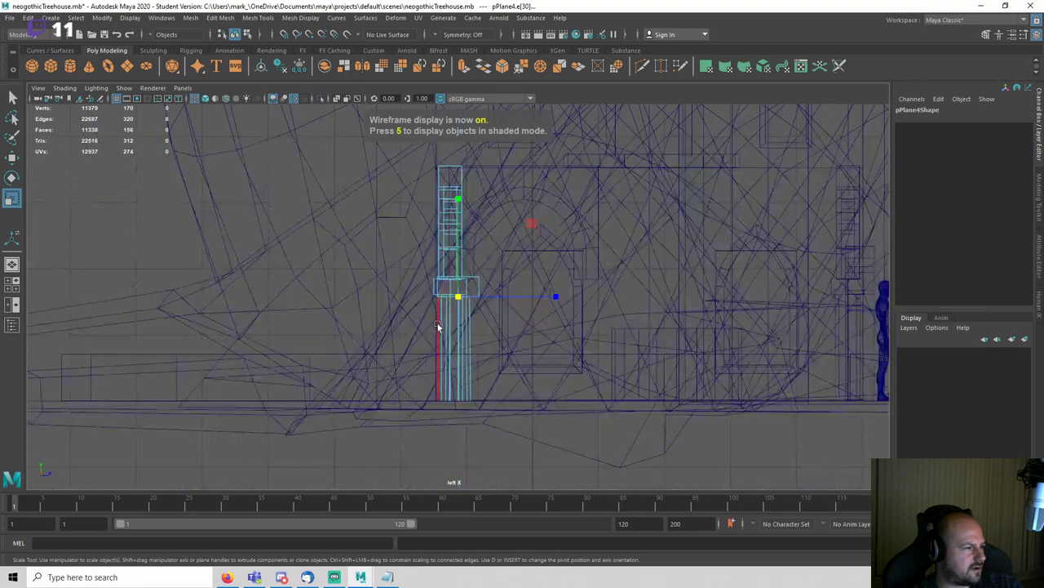
scroll(480, 323, "up", 6)
middle_click_drag(454, 308, 473, 268, "alt")
scroll(478, 242, "up", 2)
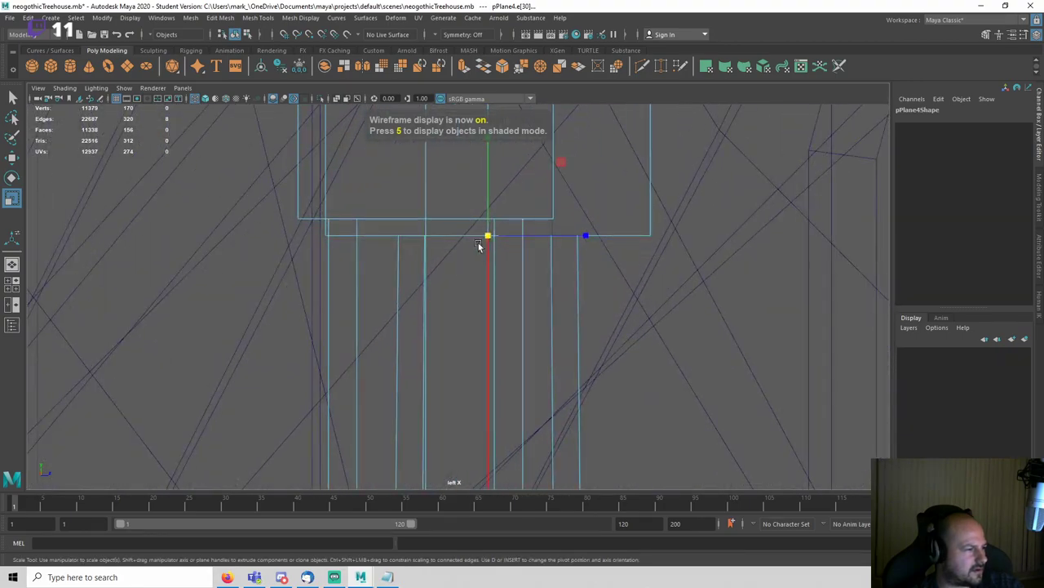
left_click_drag(485, 232, 454, 235)
key("space")
key("5")
right_click_drag(452, 260, 483, 254)
scroll(484, 254, "down", 3)
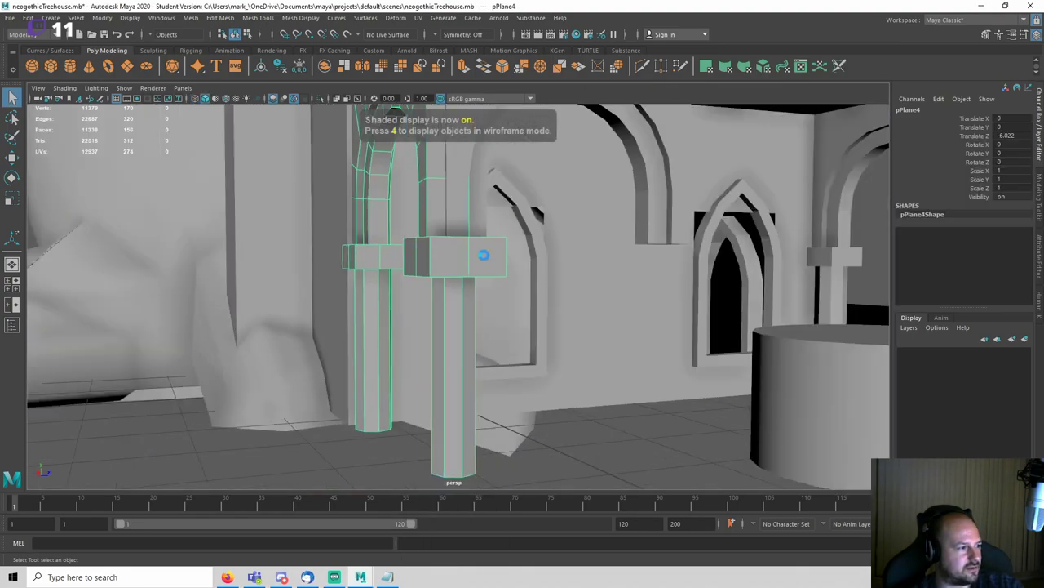
Step: Delete the old arch at the opposite corner of the facade and save the scene
scroll(498, 310, "down", 5)
left_click_drag(557, 357, 500, 352, "alt")
left_click(523, 378)
left_click(774, 265)
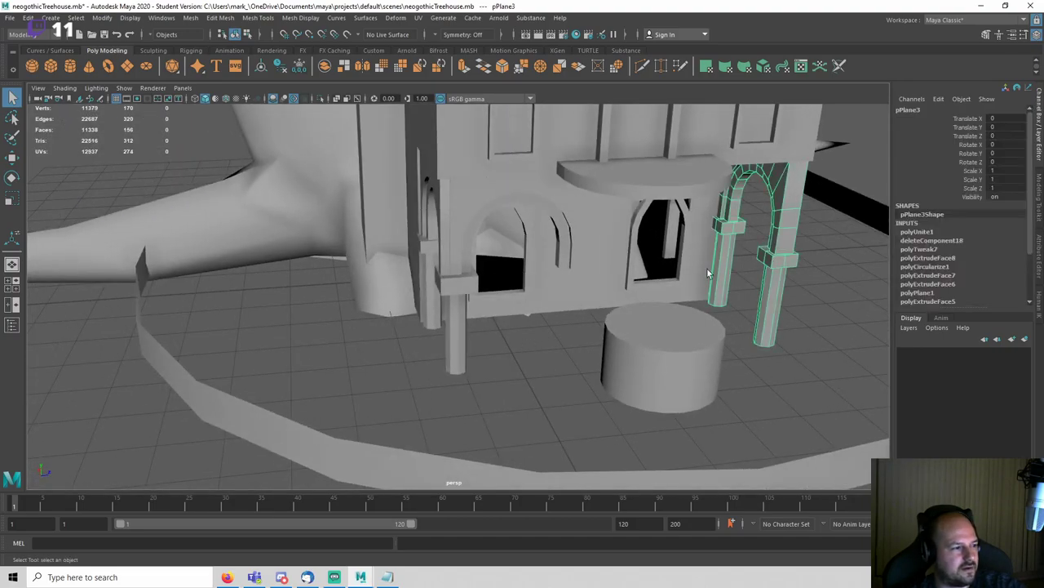
left_click(444, 279)
key("ctrl+s")
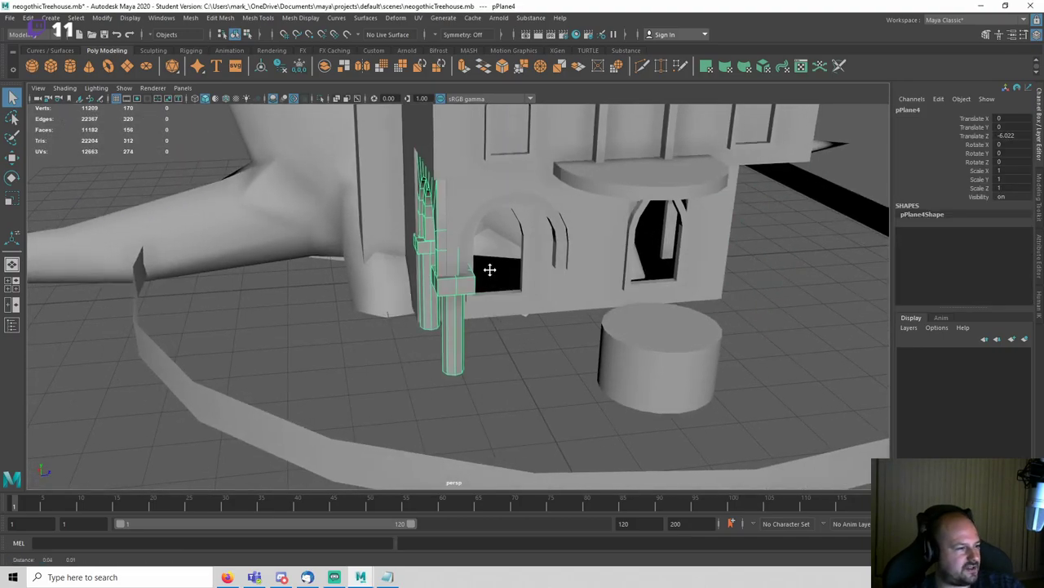
Step: Duplicate the edited corner arch to the opposite corner, set its Scale Z to -1 and adjust its position there
scroll(400, 259, "up", 4)
scroll(412, 281, "down", 5)
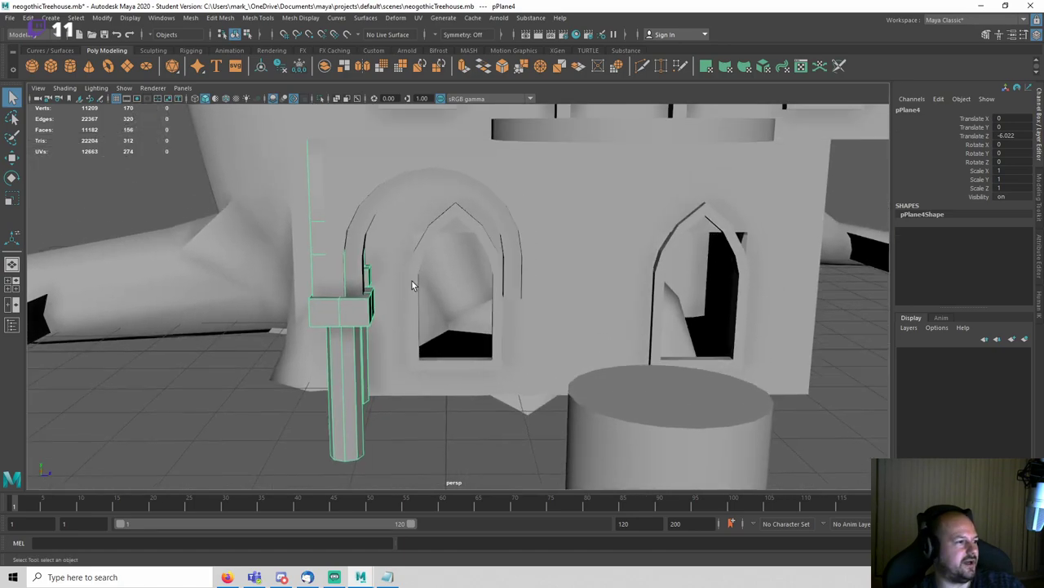
key("w")
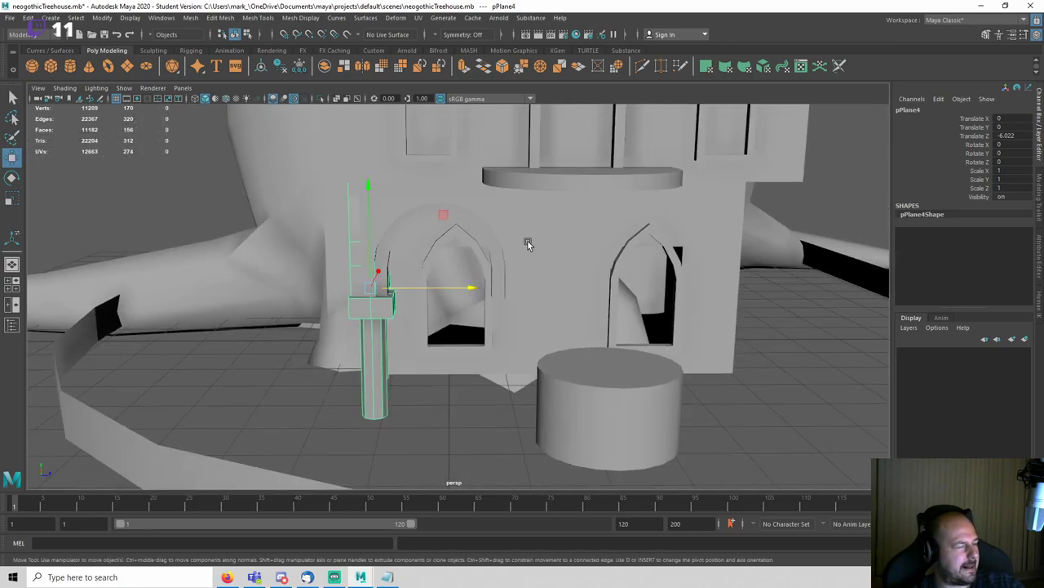
left_click_drag(478, 290, 837, 287, "shift")
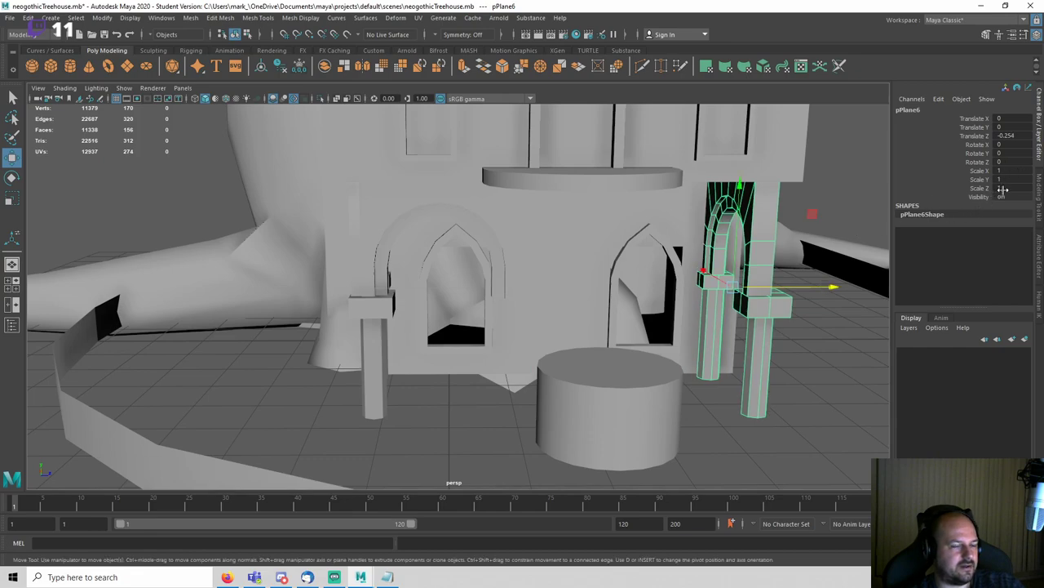
type("-1")
key("Return")
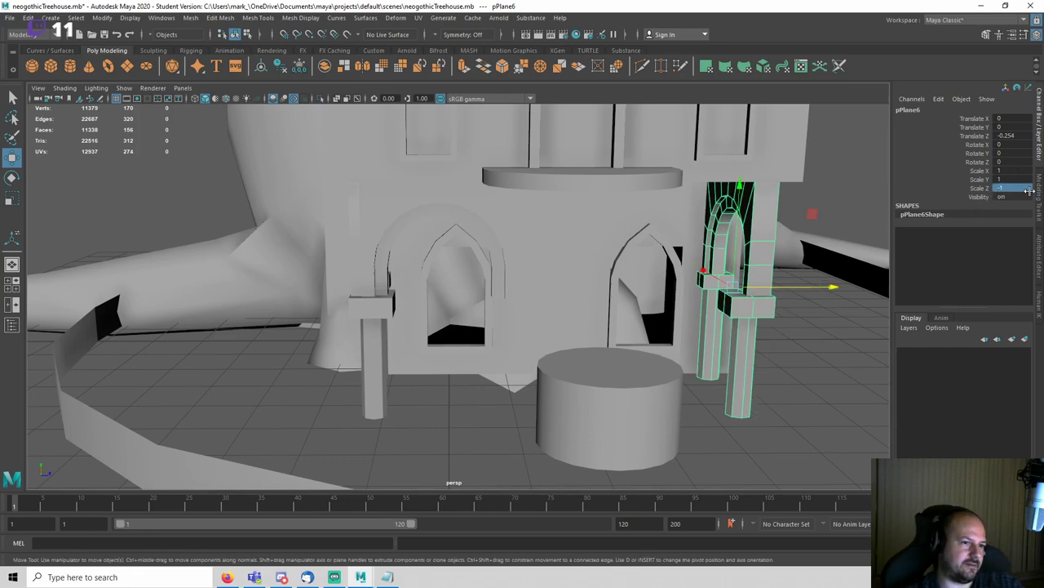
left_click_drag(633, 310, 739, 278, "alt")
left_click_drag(700, 329, 717, 332)
Step: Duplicate the column-free facade arch and move the copy next to the opposite corner column, to about Z -1.33
left_click_drag(442, 328, 476, 341, "alt")
key("q")
left_click(362, 278)
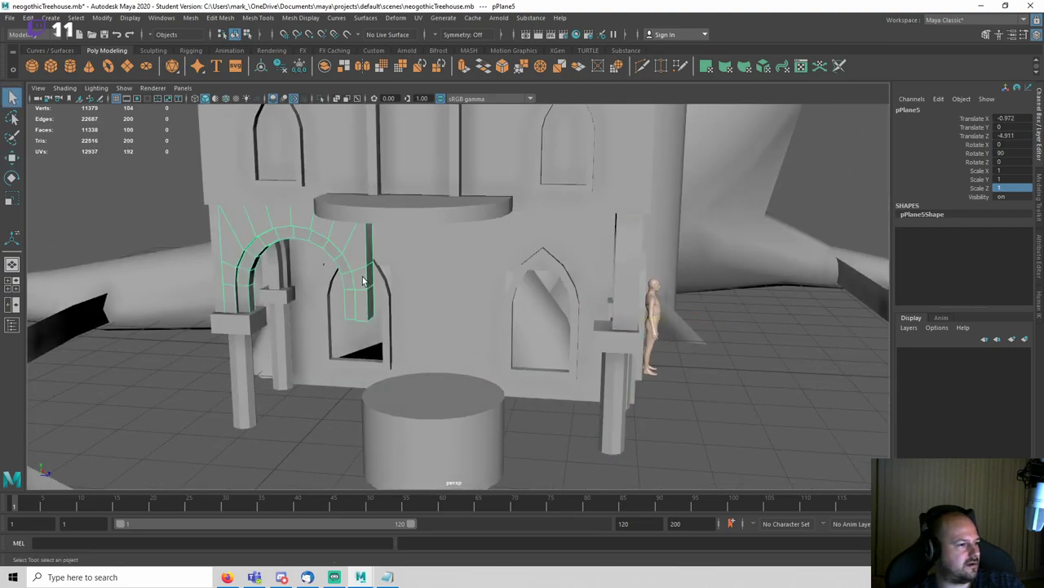
key("ctrl+d")
key("w")
left_click_drag(402, 324, 640, 334)
left_click(695, 372)
left_click_drag(695, 372, 466, 245, "alt")
left_click(466, 245)
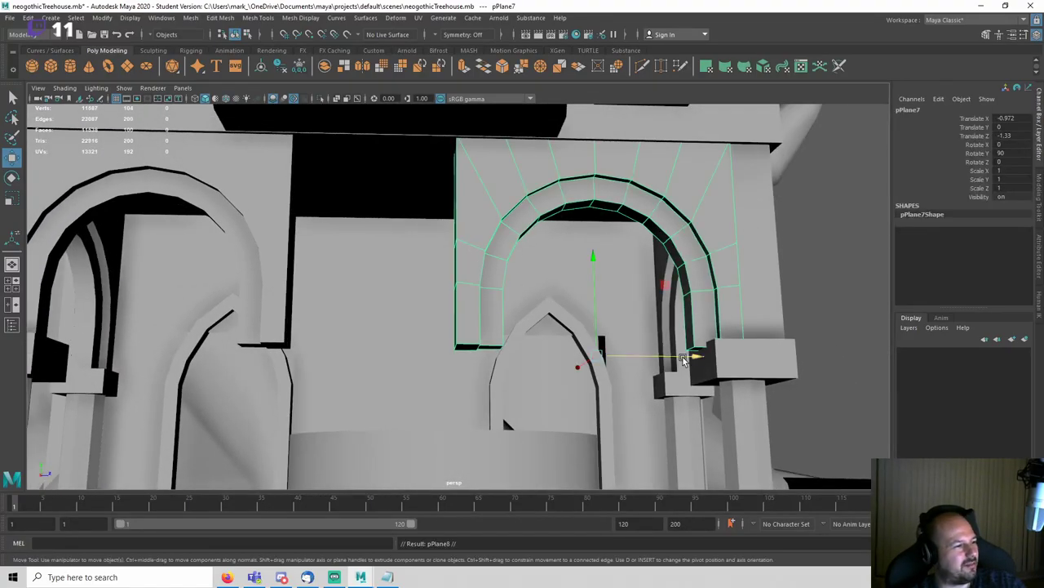
Step: Try a third copy of the arch in the middle of the facade, then delete it
left_click_drag(692, 356, 457, 357)
scroll(457, 356, "down", 5)
left_click(512, 311)
left_click_drag(513, 312, 472, 360, "alt")
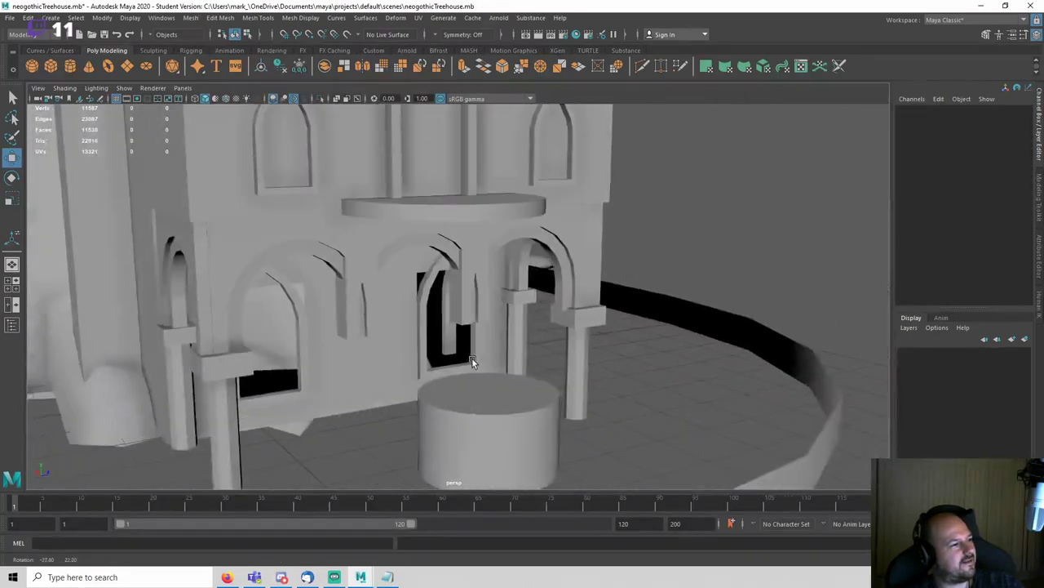
scroll(449, 295, "up", 5)
left_click(447, 233)
key("Delete")
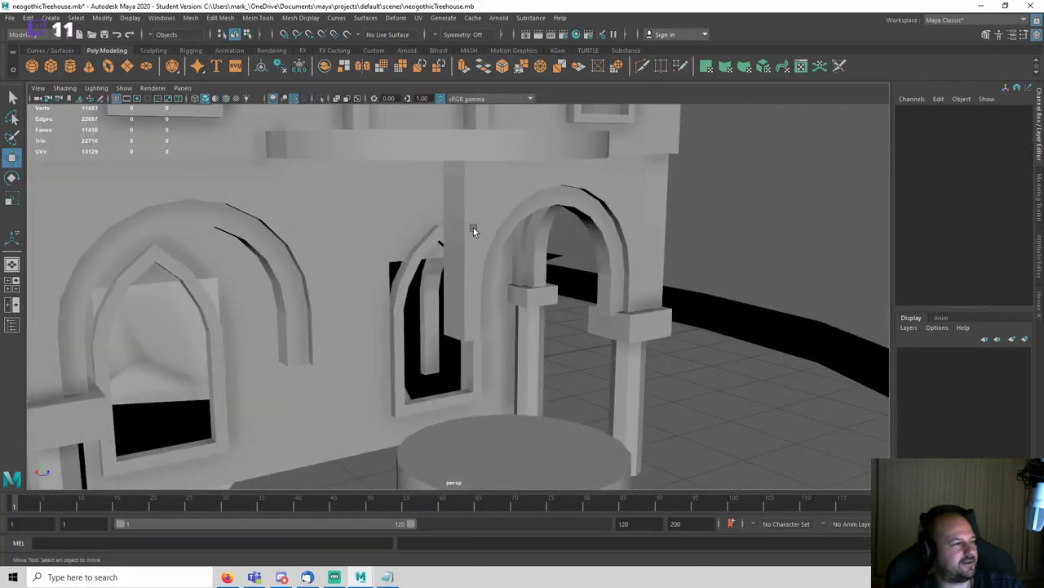
Step: Combine the two column-free facade arches into a single mesh
key("ctrl+v")
left_click_drag(476, 225, 310, 180, "alt")
left_click(339, 269, "shift")
left_click(192, 18)
left_click(214, 57)
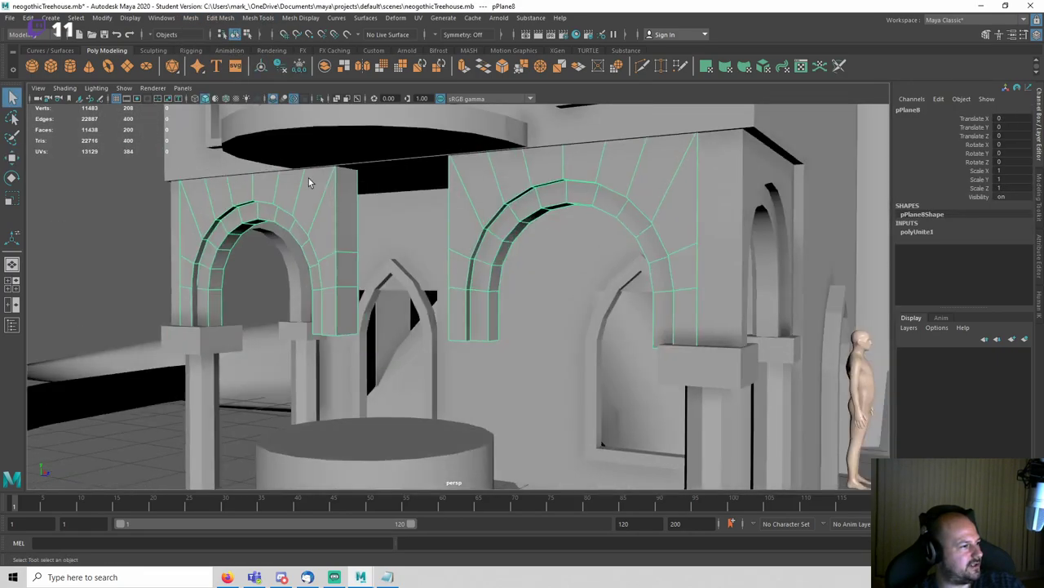
Step: Bridge the facing side faces of the two combined arches into one continuous wall and save the scene
right_click_drag(309, 179, 309, 204)
left_click(344, 241)
left_click_drag(341, 310, 449, 310, "alt")
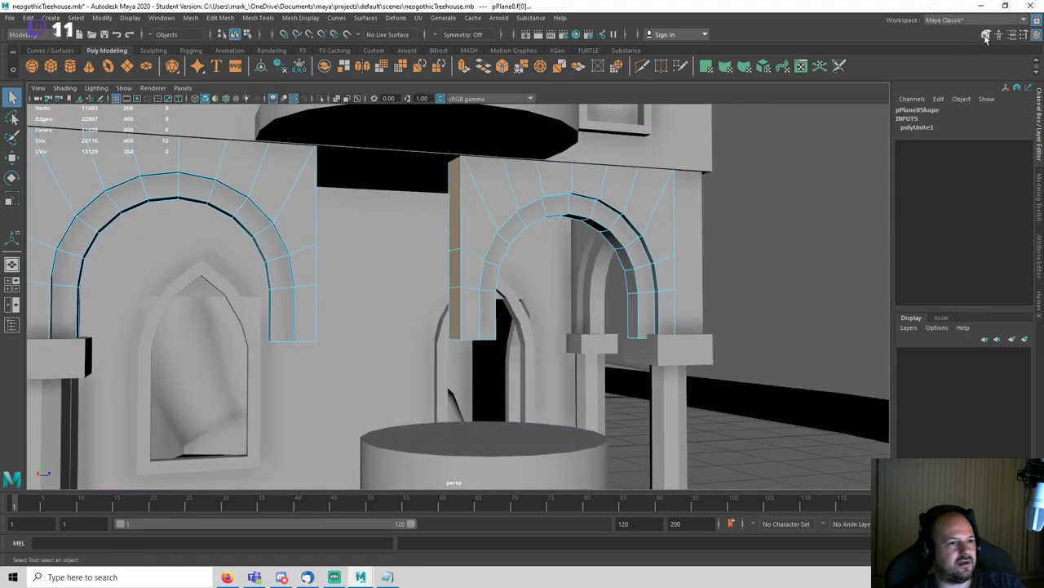
left_click(985, 36)
left_click(924, 375)
right_click_drag(519, 204, 602, 144)
scroll(653, 176, "down", 5)
left_click(727, 222)
left_click_drag(710, 237, 490, 288, "alt")
key("ctrl+s")
Step: Isolate the bridged arch wall and select the three underside faces of its middle section
left_click(500, 297)
left_click_drag(387, 292, 417, 285, "alt")
left_click(422, 302)
scroll(424, 302, "up", 2)
key("ctrl+1")
right_click_drag(417, 285, 418, 302)
scroll(329, 316, "up", 3)
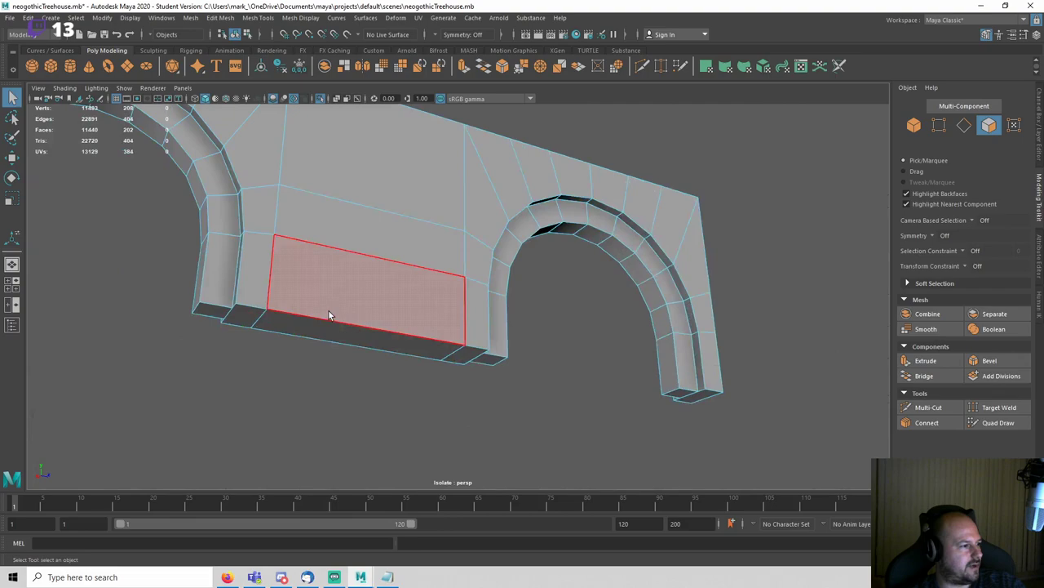
left_click(245, 315)
left_click(416, 352, "shift")
left_click(465, 360, "shift")
scroll(464, 358, "down", 3)
left_click_drag(441, 328, 394, 364, "alt")
Step: Try to extrude the three selected underside faces downward
key("w")
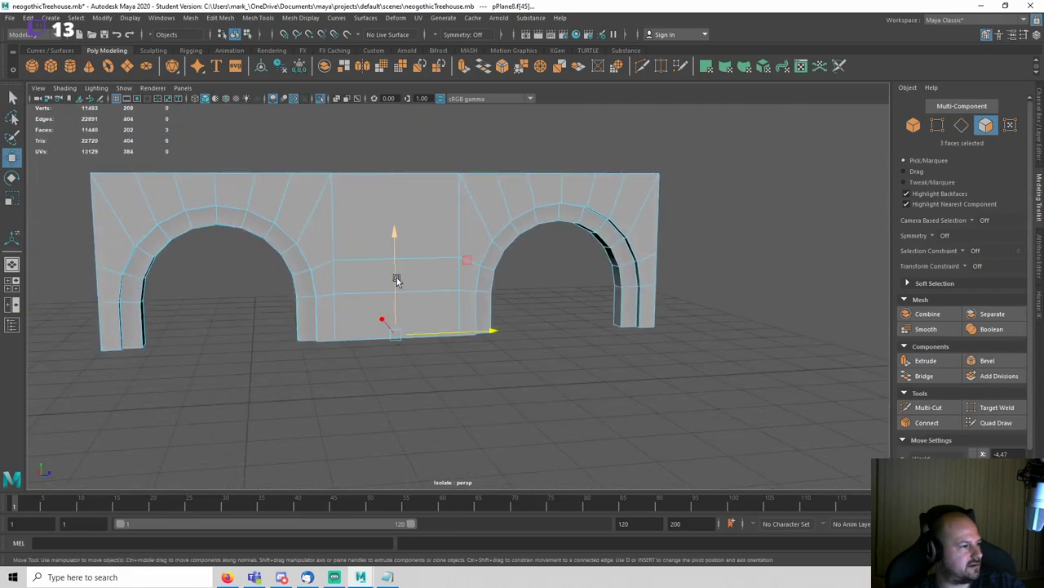
left_click_drag(396, 276, 395, 353, "shift")
key("ctrl+z")
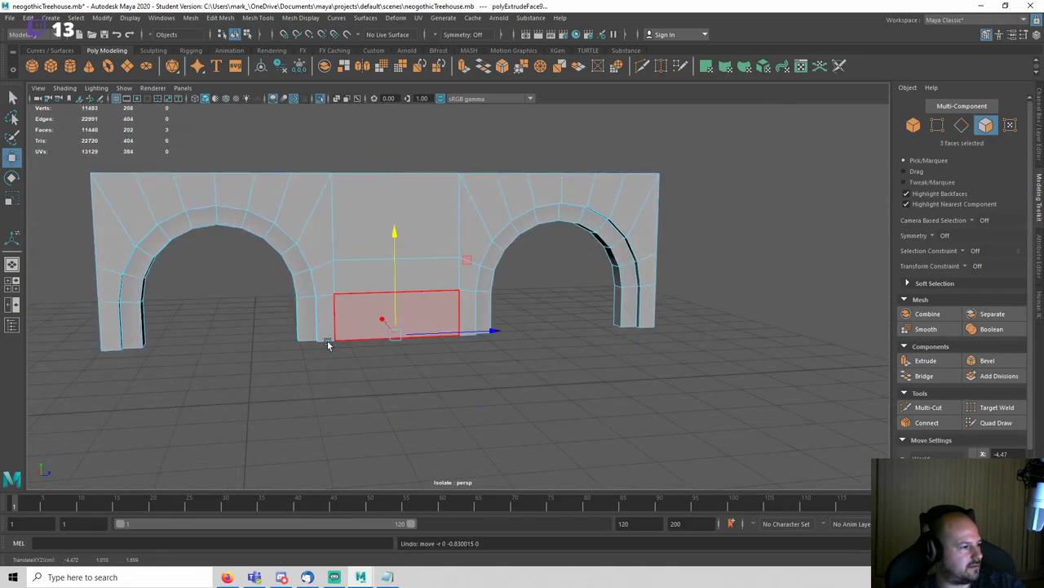
Step: Add the arch mouldings' underside faces on both sides to the selection and extrude the middle section down into a wide pier
left_click_drag(326, 340, 306, 279, "alt")
key("q")
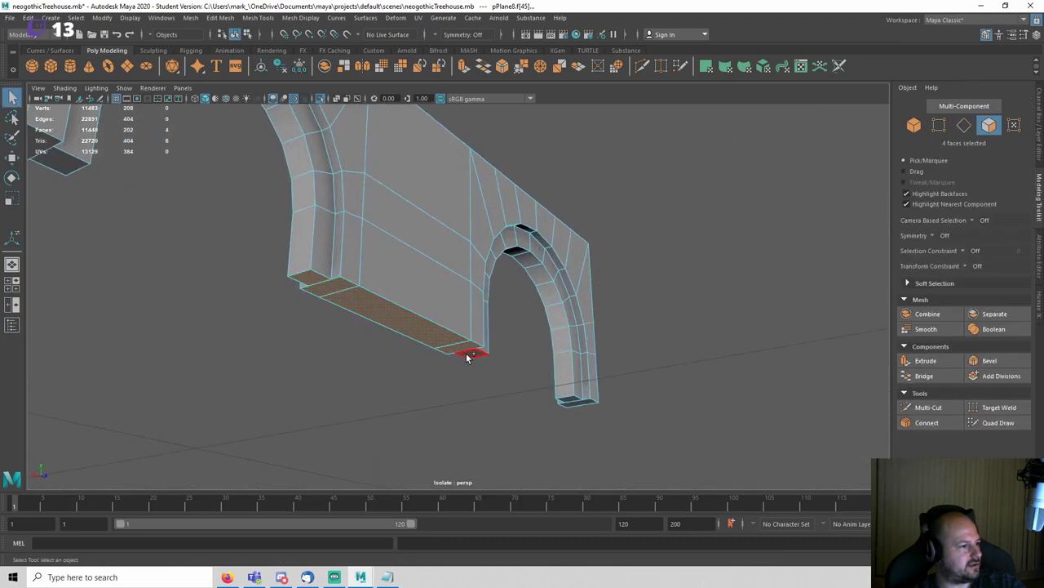
left_click(467, 357, "shift")
key("w")
left_click_drag(403, 306, 406, 411, "shift")
left_click_drag(455, 336, 418, 365, "alt")
scroll(412, 345, "down", 3)
right_click_drag(448, 261, 504, 220)
left_click(659, 266)
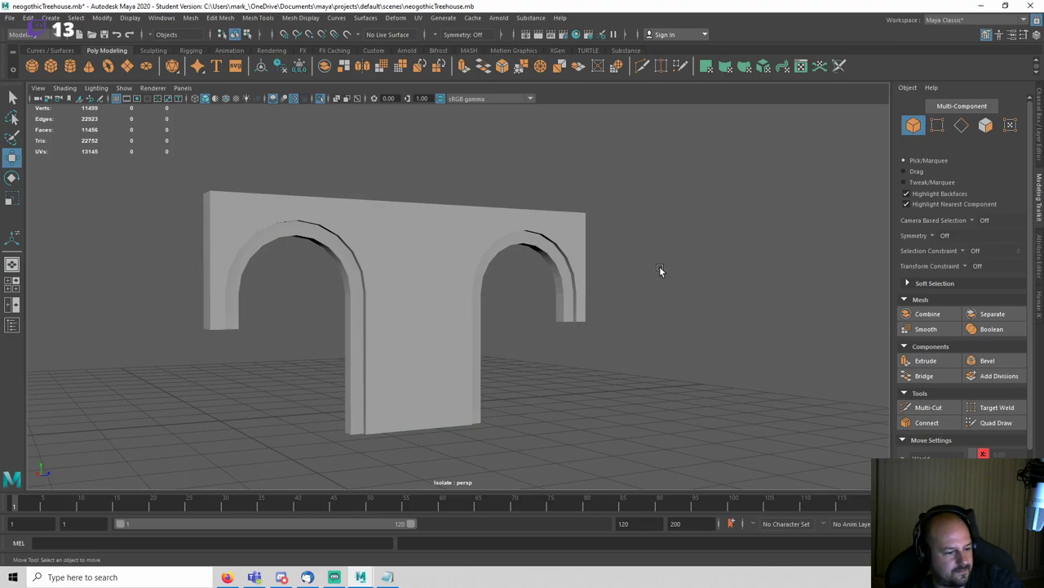
Step: Leave the isolated view to show the whole building again and save the scene
key("ctrl+1")
scroll(526, 304, "down", 5)
left_click_drag(497, 324, 422, 332, "alt")
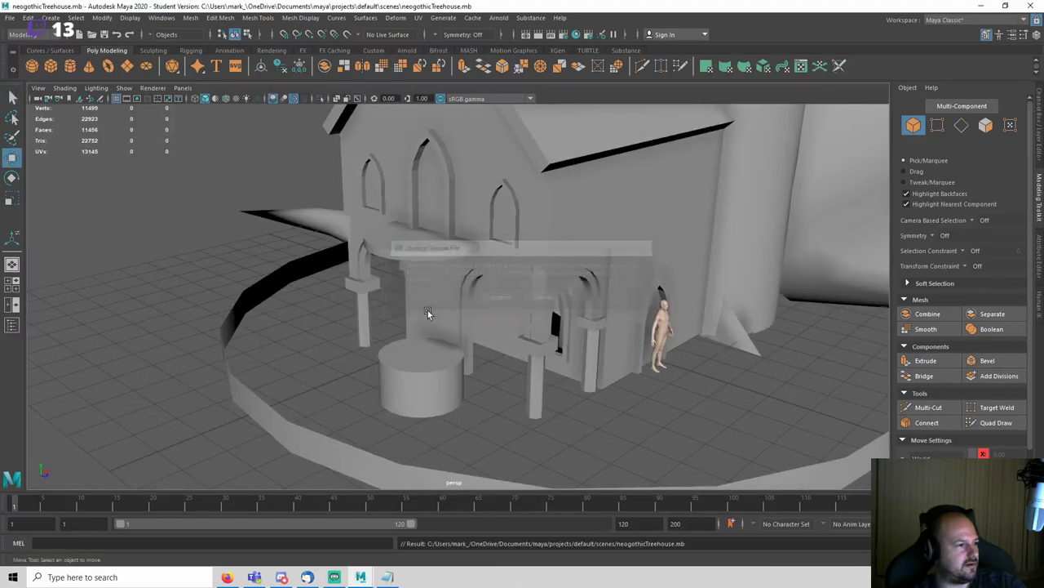
Step: Select the 16 bottom vertices of the middle pier and lower them to the ground
left_click(429, 310)
scroll(428, 314, "up", 4)
right_click_drag(429, 313, 370, 279)
left_click_drag(462, 365, 401, 342, "alt")
key("q")
key("4")
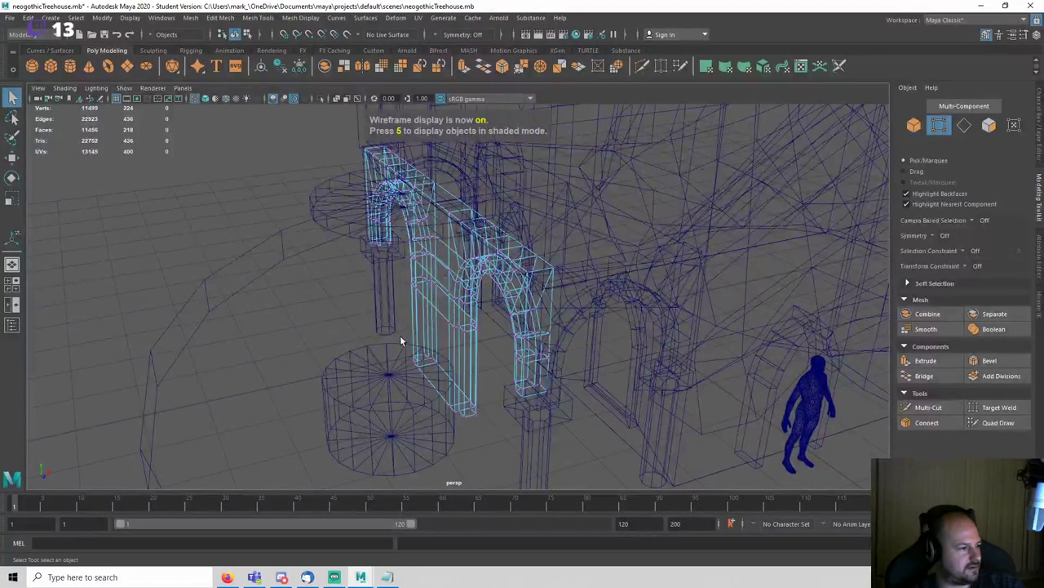
left_click_drag(487, 446, 488, 445)
left_click_drag(488, 444, 438, 347, "alt")
key("w")
key("5")
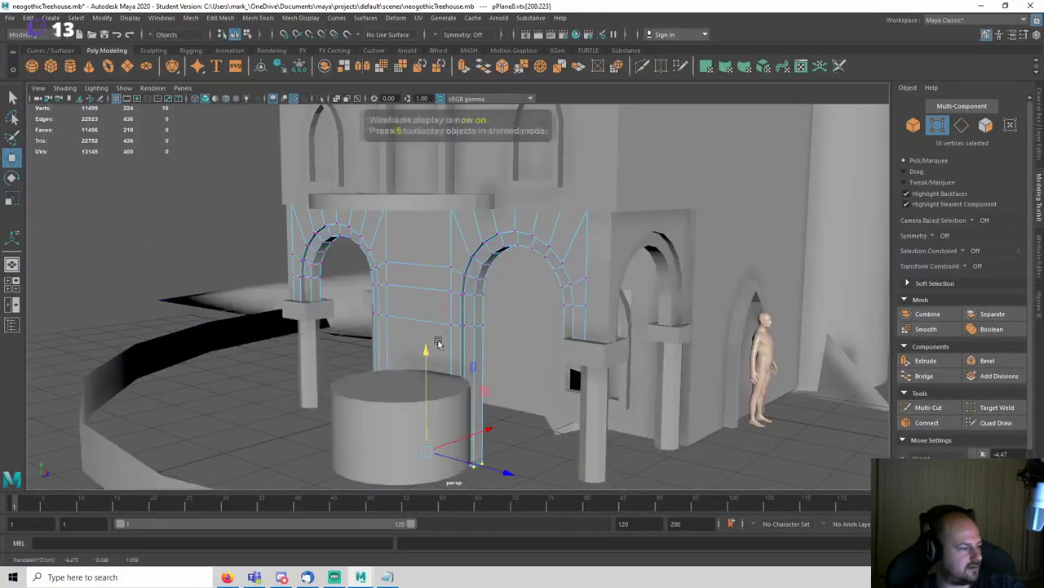
scroll(520, 224, "down", 5)
right_click_drag(490, 274, 550, 245)
left_click(220, 263)
left_click_drag(219, 264, 442, 230, "alt")
scroll(478, 318, "up", 5)
left_click(442, 230)
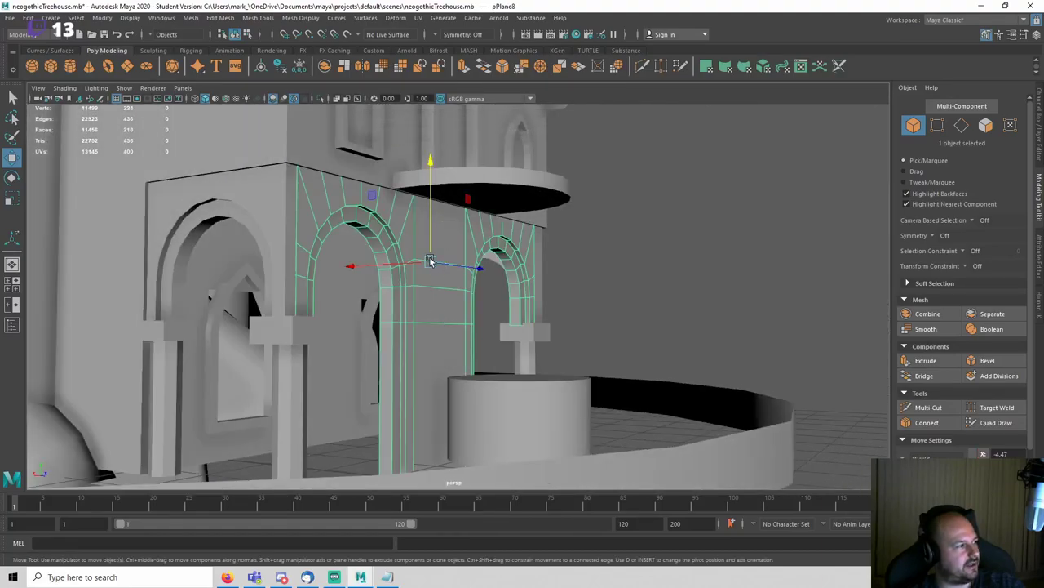
left_click(727, 221)
scroll(657, 337, "down", 4)
left_click_drag(656, 338, 535, 349, "alt")
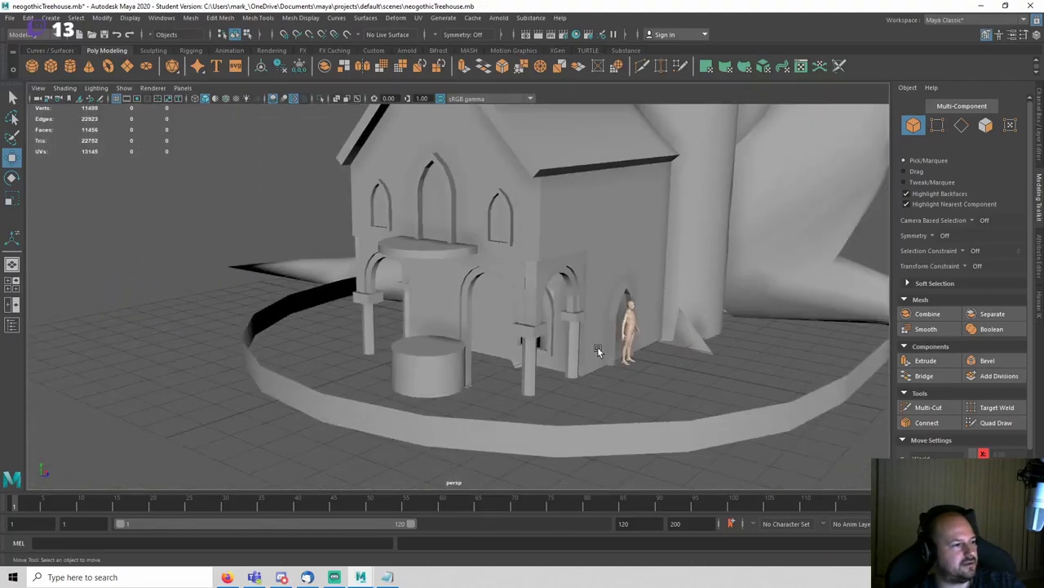
Step: Hide the human reference figure beside the building and save the scene
scroll(620, 359, "down", 2)
left_click(608, 326)
key("ctrl+h")
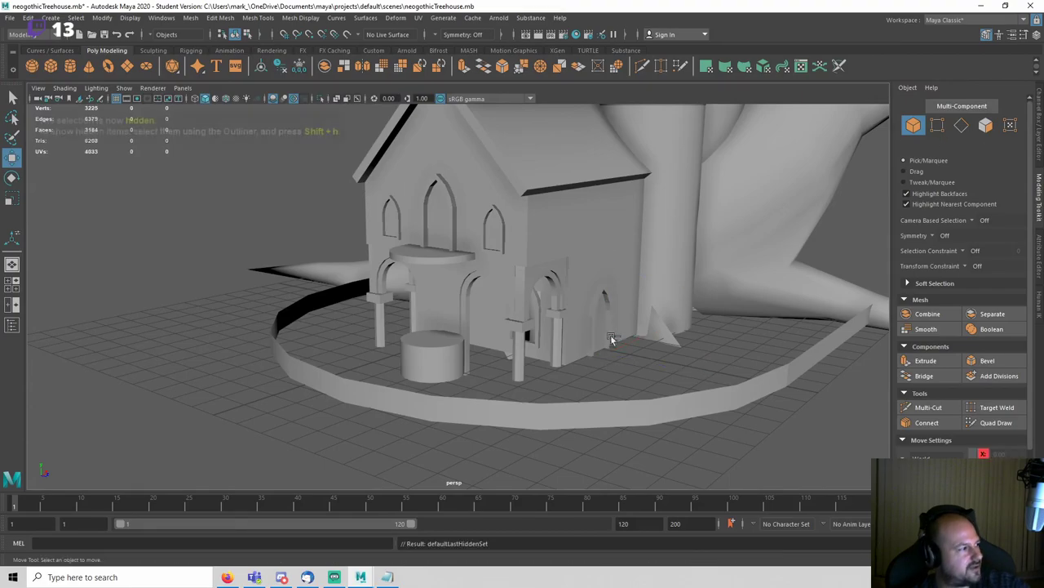
mouse_move(619, 354)
left_mouse_down("alt")
mouse_move(524, 349)
mouse_move(615, 357)
left_mouse_up("alt")
key("ctrl+s")
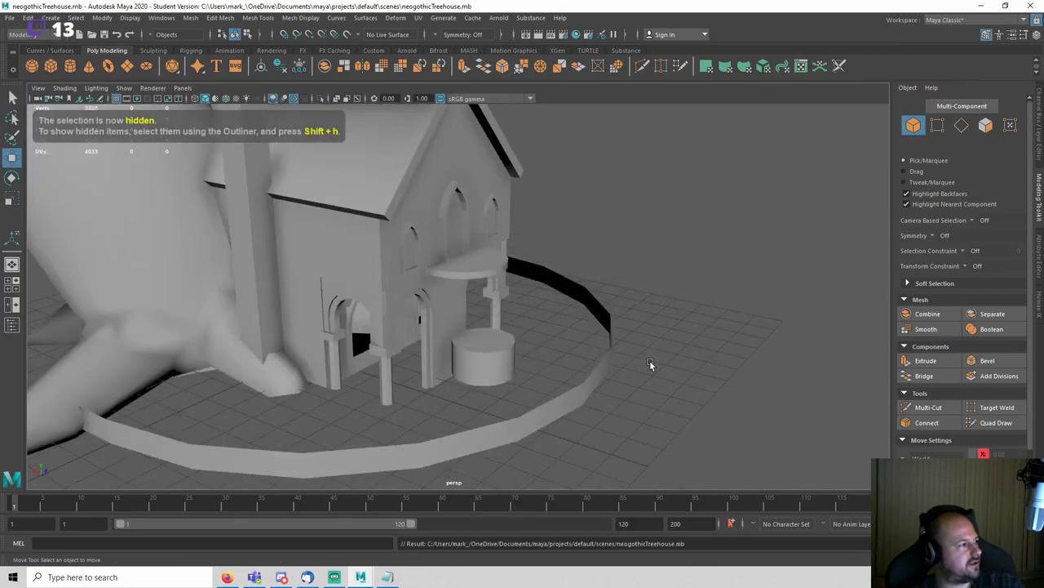
Step: Create a polygon sphere in the wireframe front view, centred where the balcony slab's underside meets the facade wall
scroll(533, 306, "up", 6)
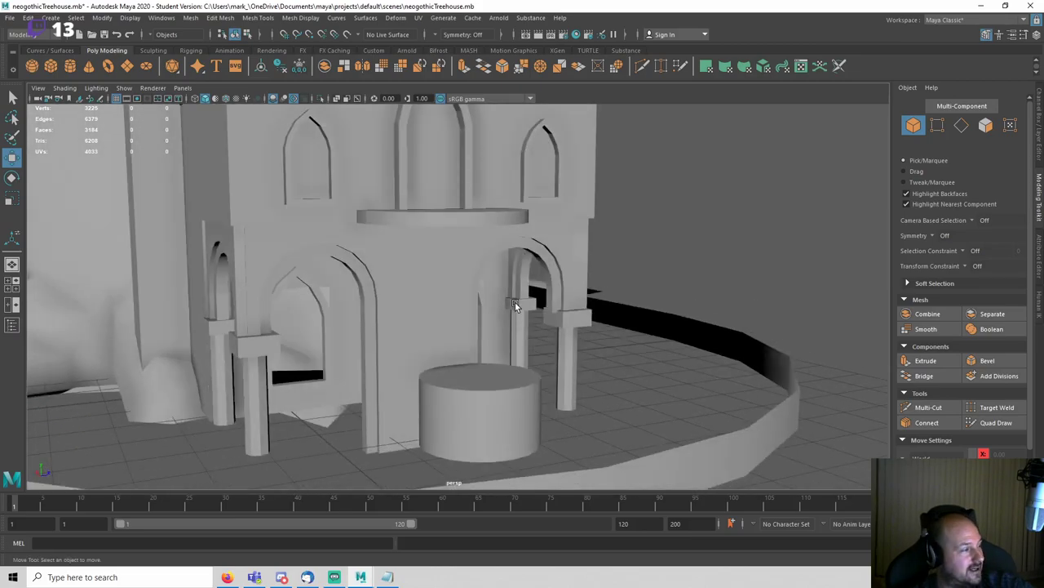
scroll(515, 302, "down", 4)
left_click_drag(520, 313, 584, 290, "alt")
key("space")
scroll(584, 274, "down", 5)
key("space")
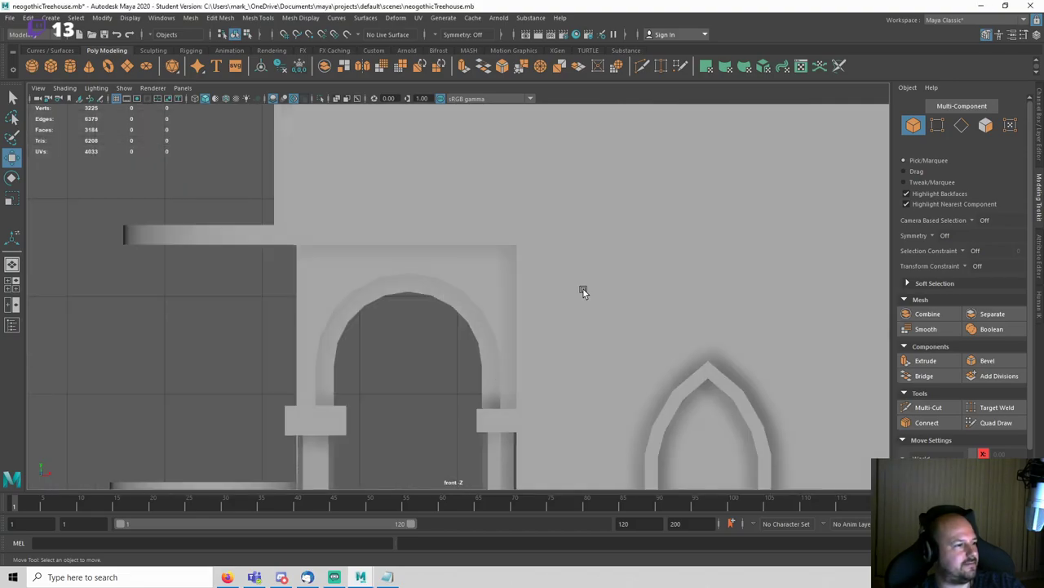
key("a")
key("4")
left_click(371, 441)
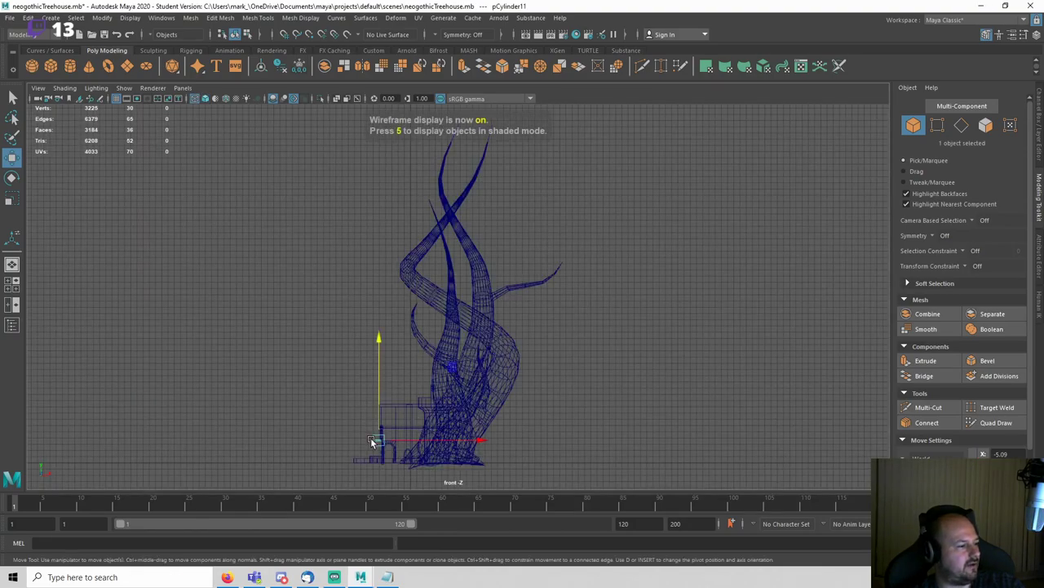
key("f")
left_click(426, 191)
scroll(412, 253, "down", 6)
scroll(412, 254, "up", 3)
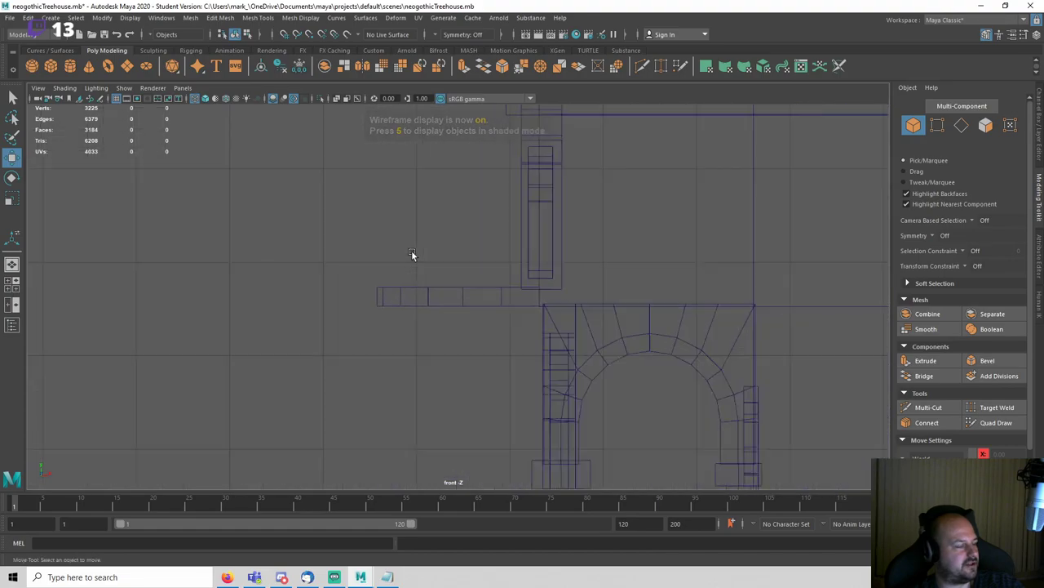
scroll(412, 252, "up", 1)
scroll(361, 262, "up", 2)
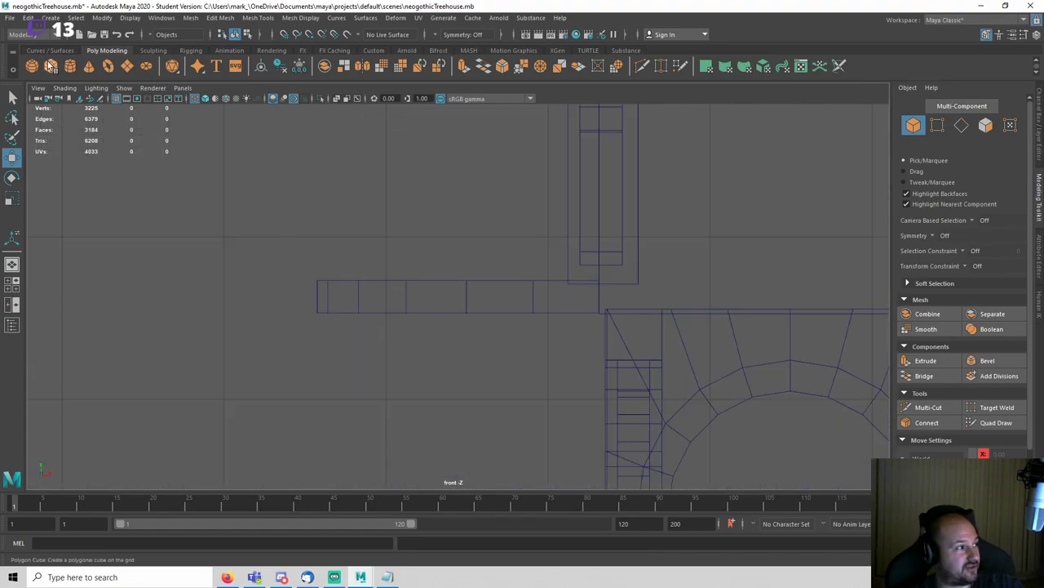
left_click(33, 67)
middle_click_drag(605, 323, 616, 253, "alt")
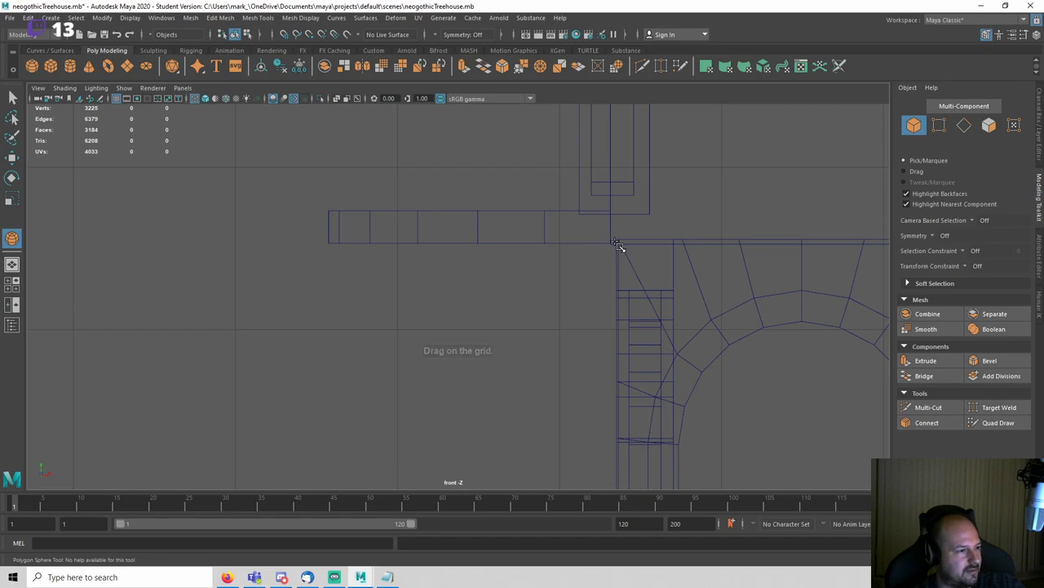
left_click_drag(653, 287, 832, 450)
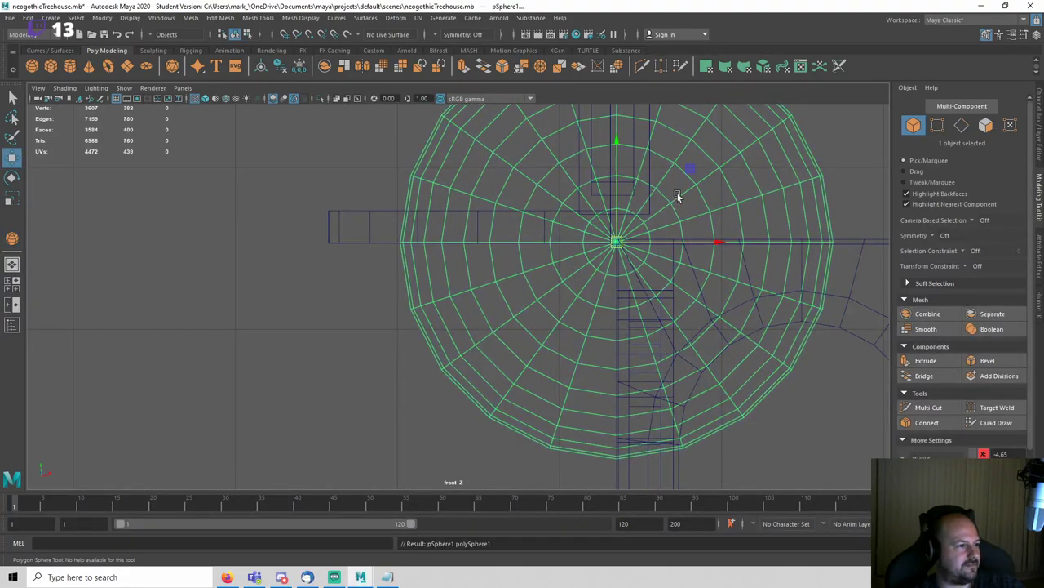
Step: Move the sphere along the facade in the top view towards the middle of the balcony slab
key("space")
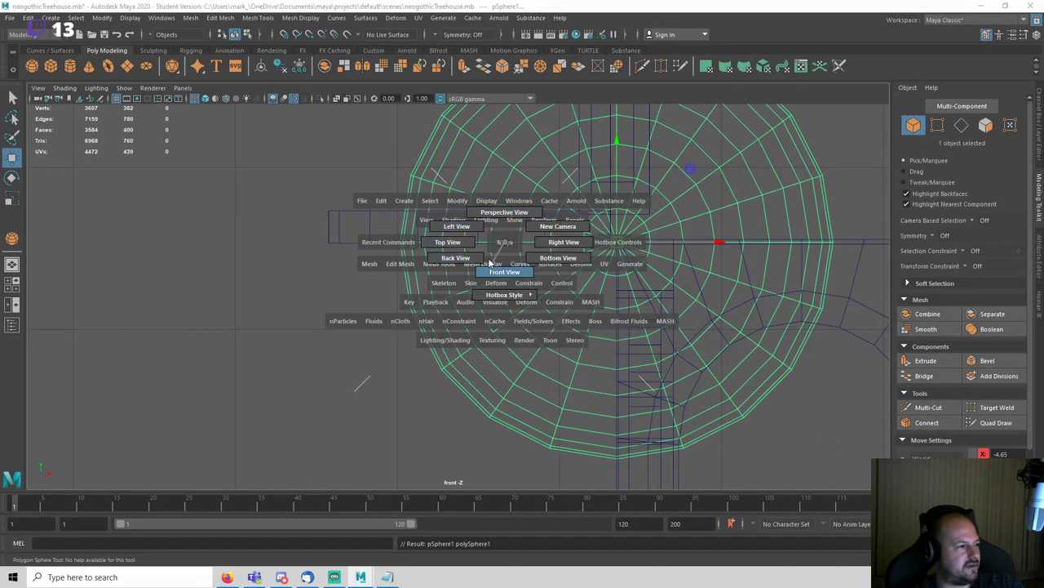
left_click(470, 228)
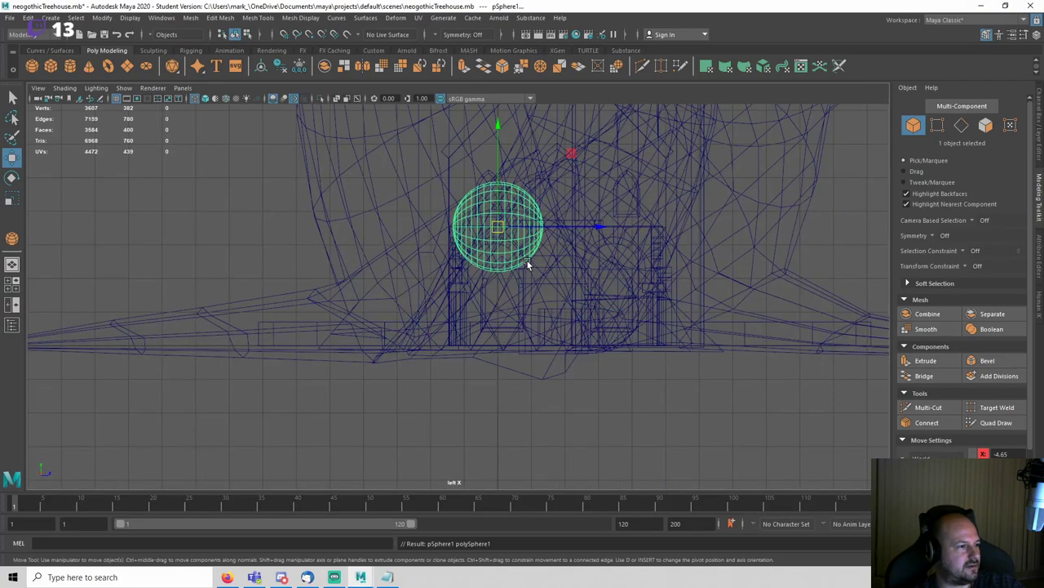
key("5")
scroll(527, 261, "up", 3)
key("space")
left_click_drag(485, 257, 461, 266)
key("4")
scroll(461, 291, "down", 5)
scroll(468, 349, "up", 6)
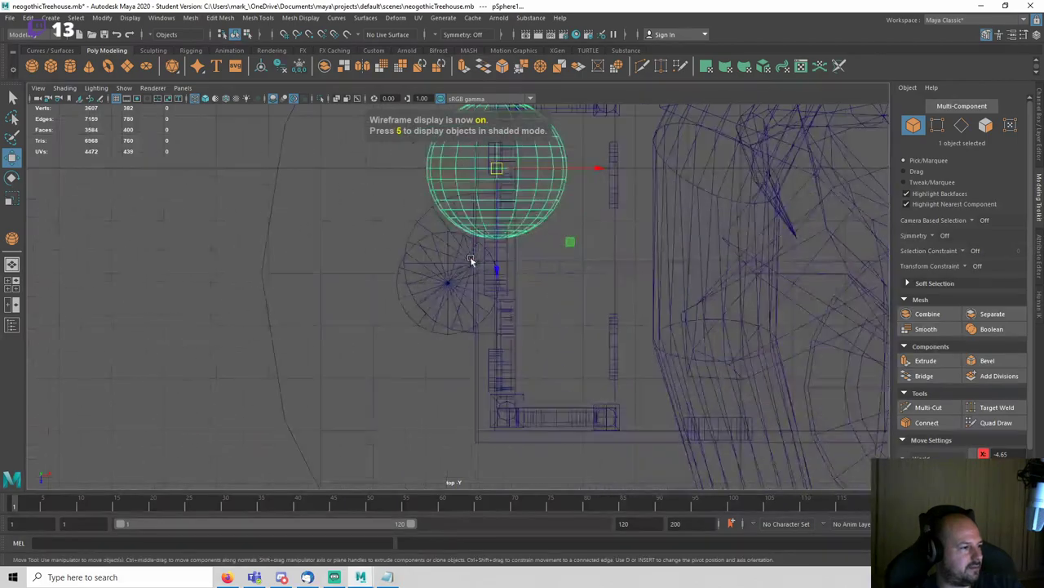
left_click_drag(527, 175, 533, 350)
Step: Check the balcony slab's outline and fine-tune the sphere's position along the facade to match the slab's centre
key("q")
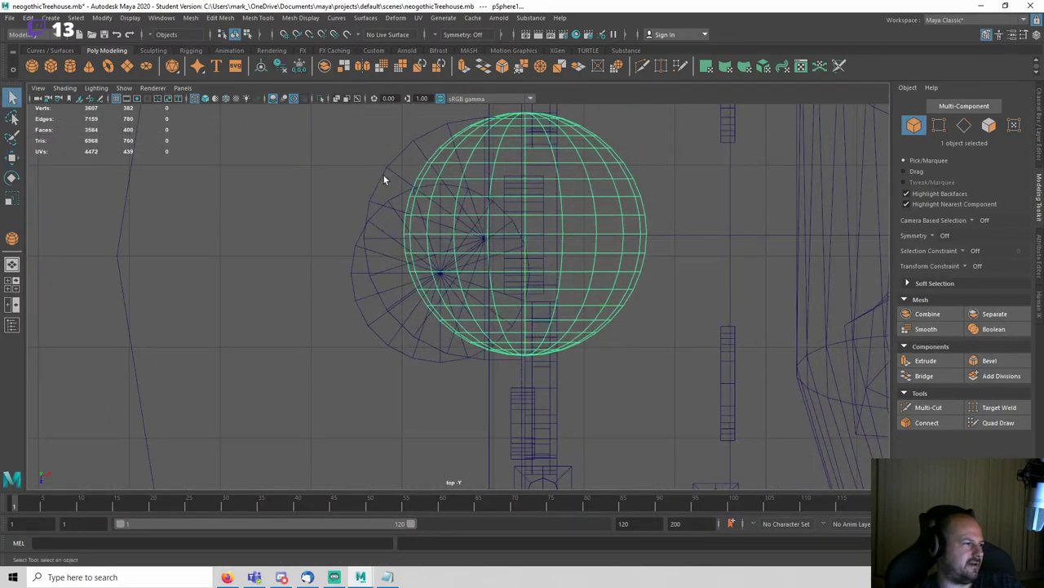
left_click(383, 175)
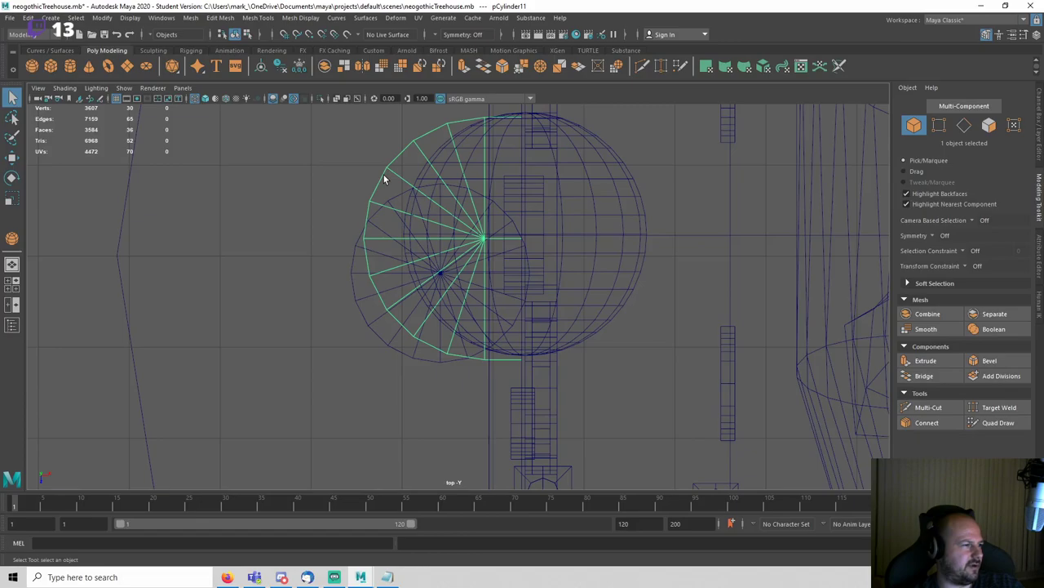
left_click(592, 257, "shift")
scroll(593, 257, "up", 2)
left_click(599, 237)
key("w")
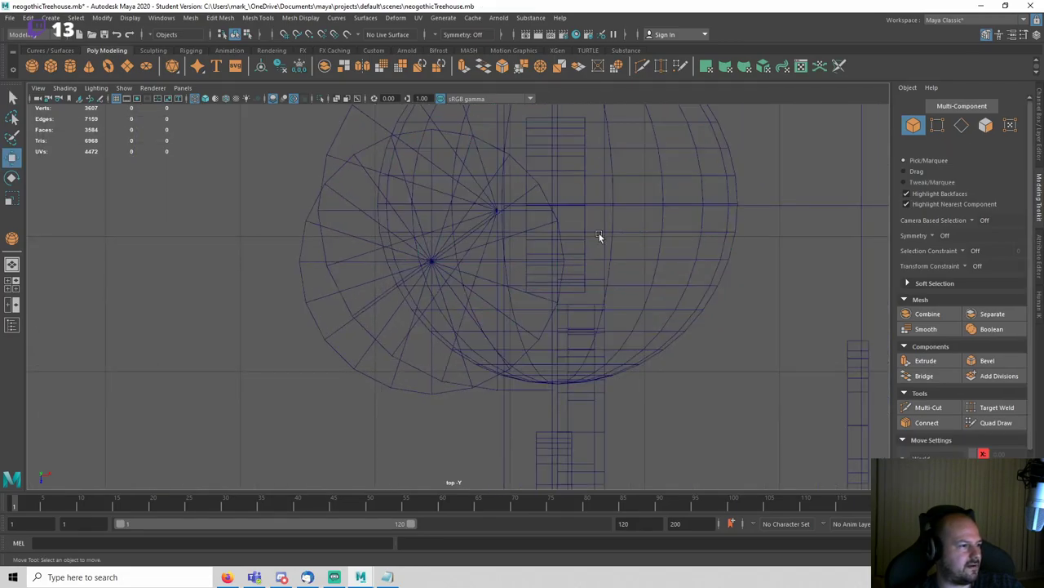
left_click(553, 272)
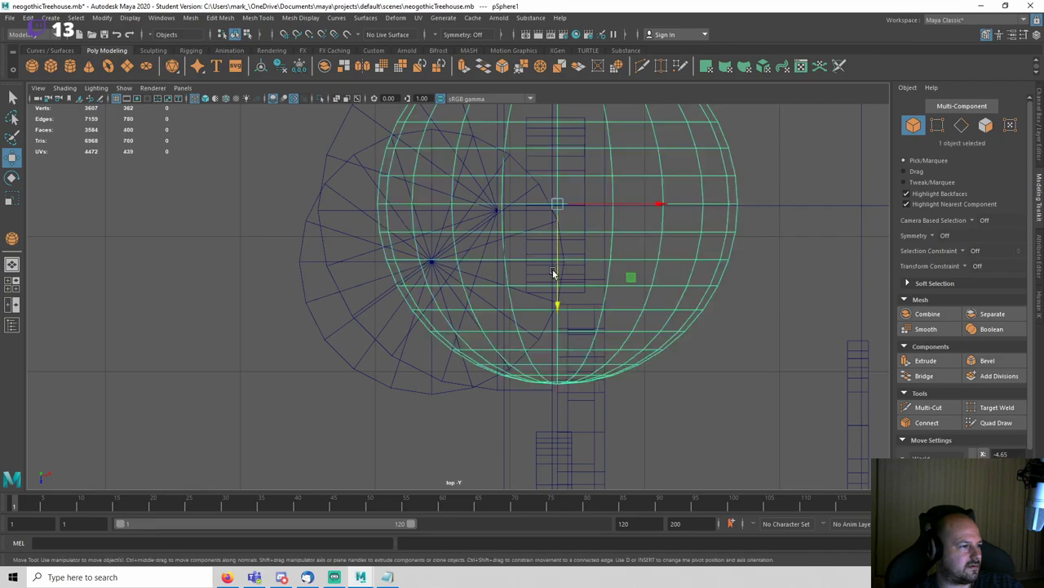
left_click_drag(561, 275, 560, 282)
Step: Scale the sphere down in the perspective view so it is narrower than the balcony slab
key("space")
left_click_drag(520, 255, 521, 222)
key("5")
mouse_move(587, 256)
left_mouse_down("alt")
mouse_move(450, 255)
mouse_move(366, 232)
left_mouse_up("alt")
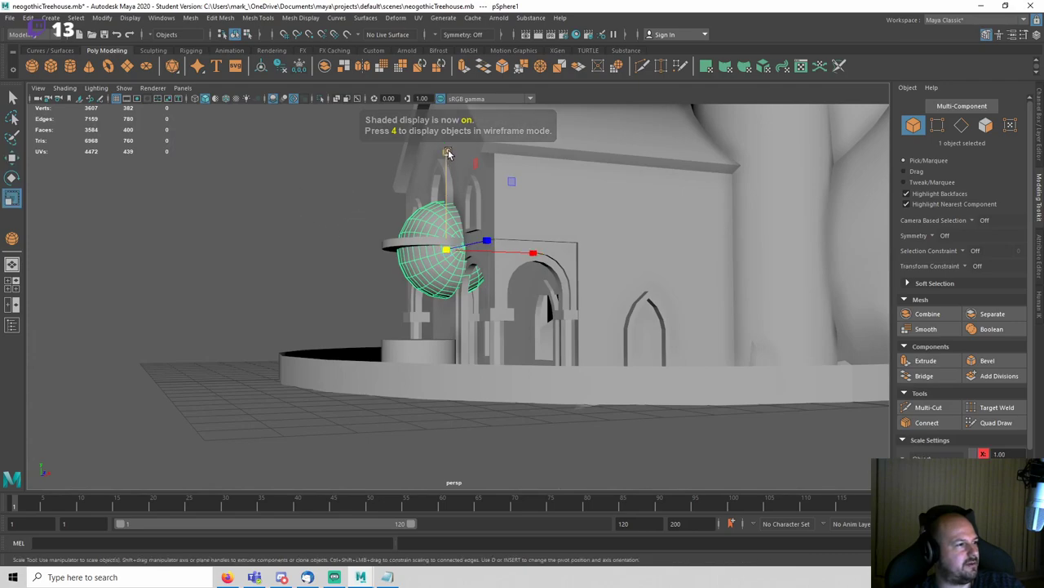
left_click_drag(447, 154, 446, 163)
left_click_drag(446, 249, 245, 226)
key("q")
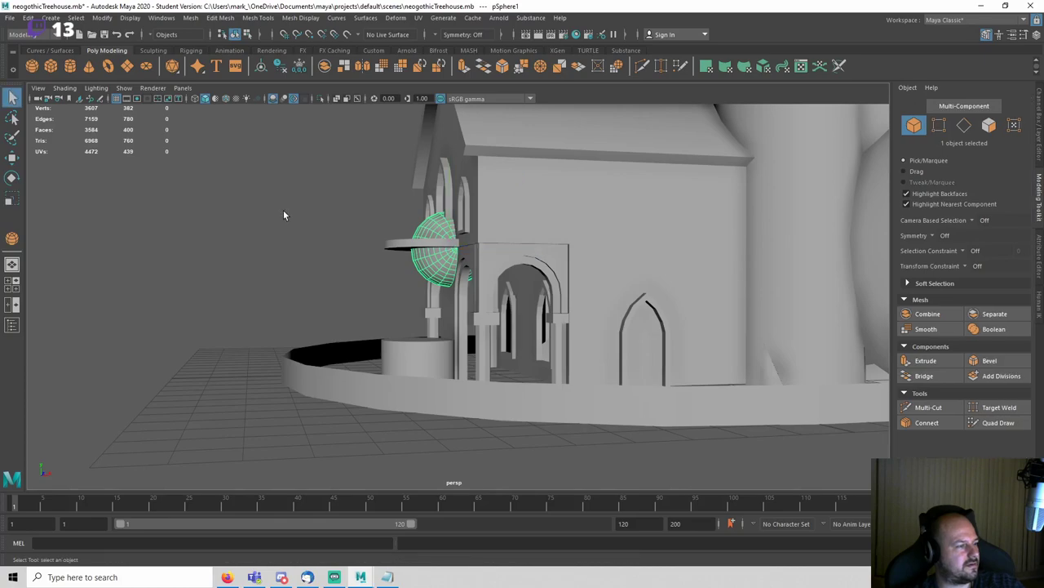
Step: Isolate the sphere and delete all faces of its upper half in the front view
key("ctrl+1")
right_click_drag(283, 210, 285, 238)
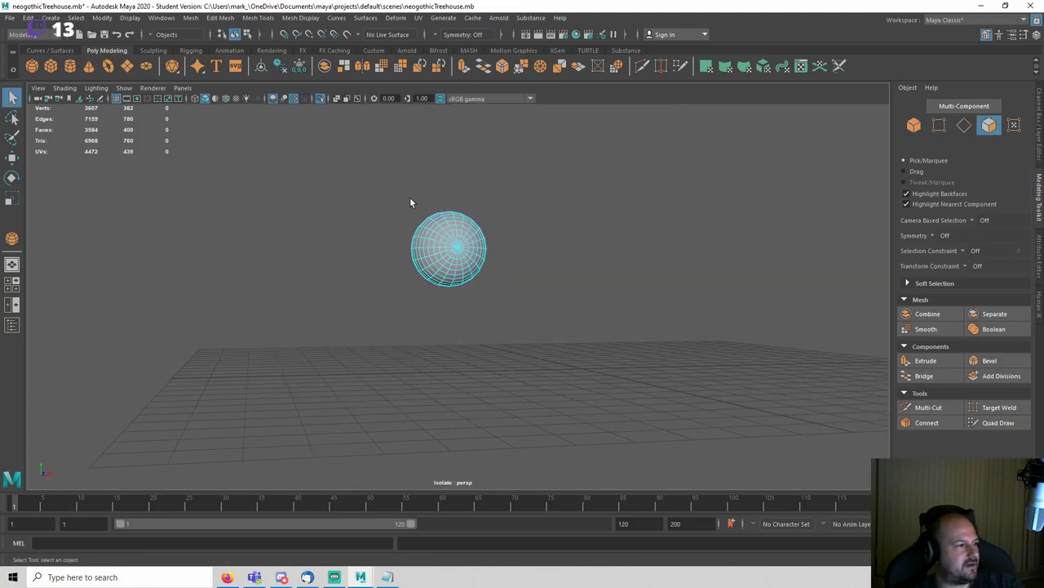
key("space")
left_click_drag(475, 219, 478, 244)
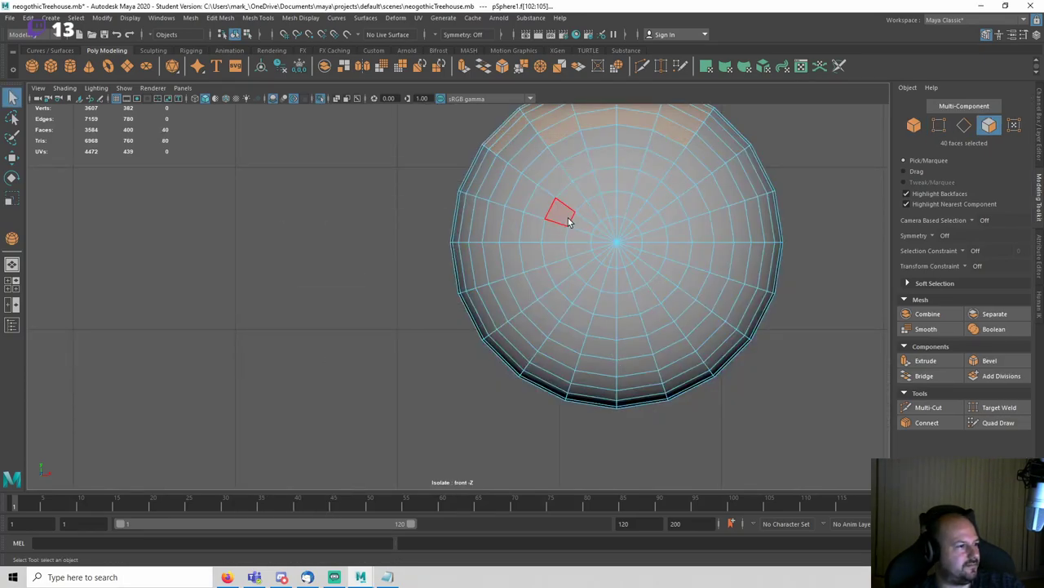
middle_click_drag(541, 192, 347, 272, "alt")
left_click_drag(731, 300, 730, 310)
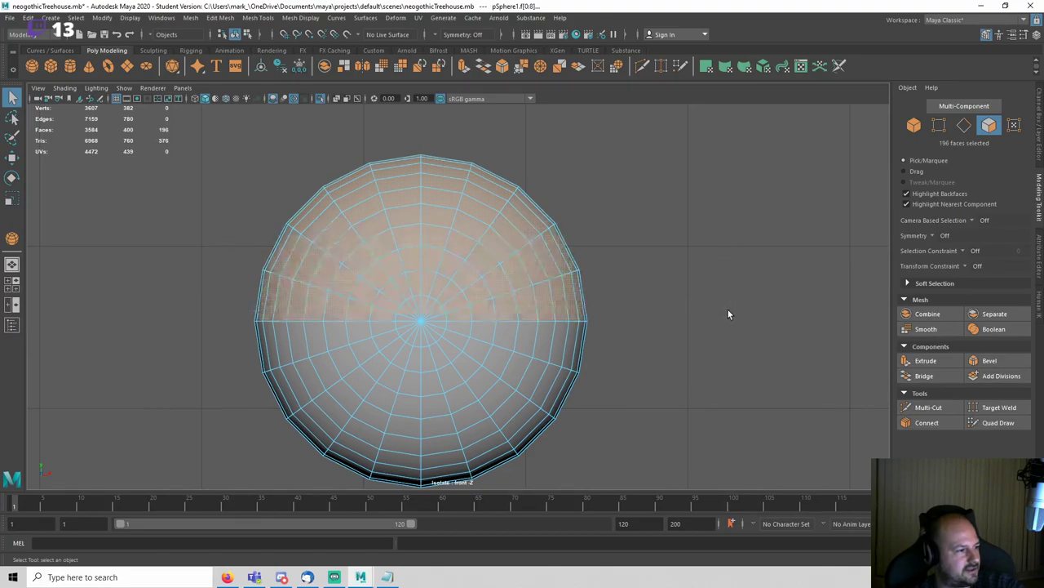
key("Delete")
Step: Delete the faces on the sphere's building side and the leftover faces around its pole, leaving a quarter sphere in object mode
left_click_drag(737, 242, 437, 481)
key("Delete")
left_click_drag(380, 263, 417, 315)
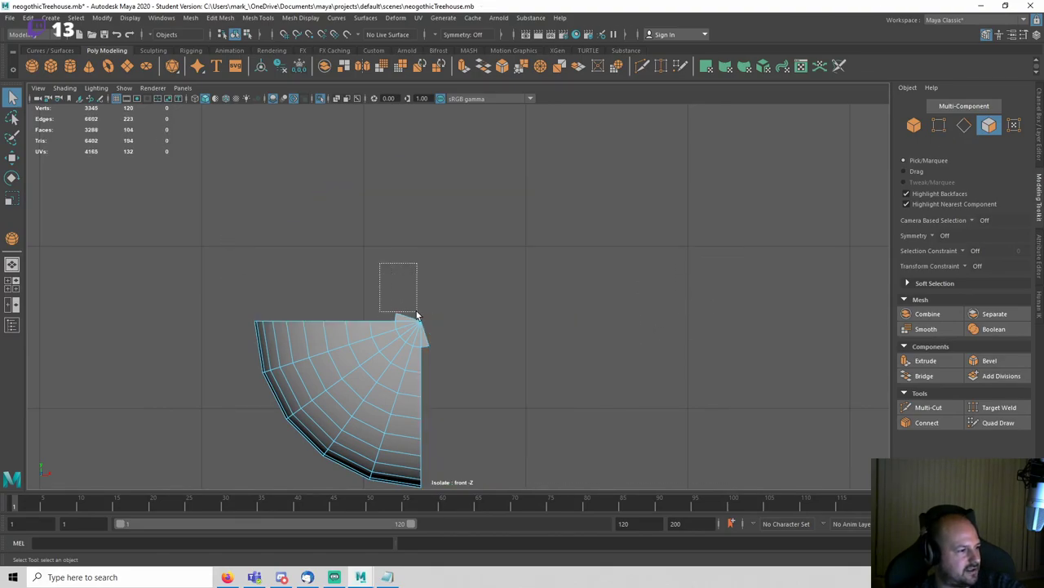
left_click(427, 337)
key("Delete")
right_click_drag(393, 276, 518, 226)
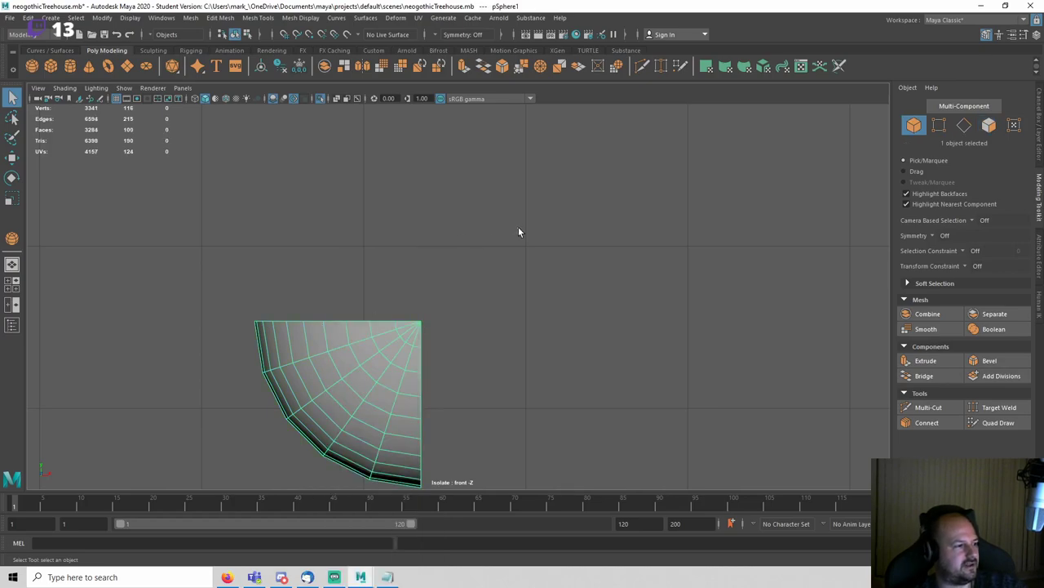
Step: Leave the isolated view and return to the perspective view of the whole building
left_click(519, 226)
key("ctrl+1")
key("space")
key("space")
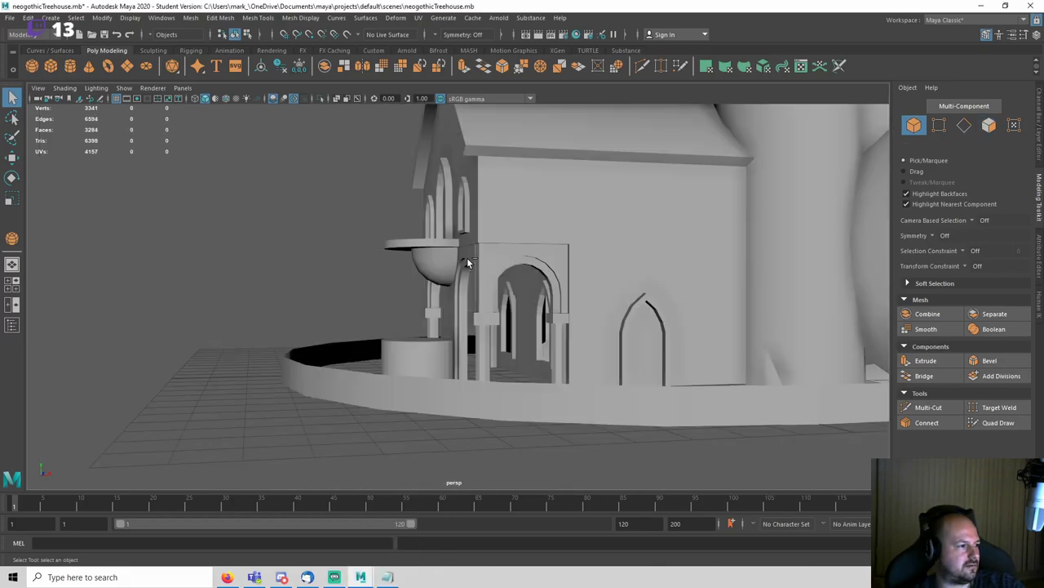
left_click_drag(425, 266, 562, 271, "alt")
Step: Nudge the quarter sphere under the balcony slightly towards the facade wall and save the scene
left_click(446, 262)
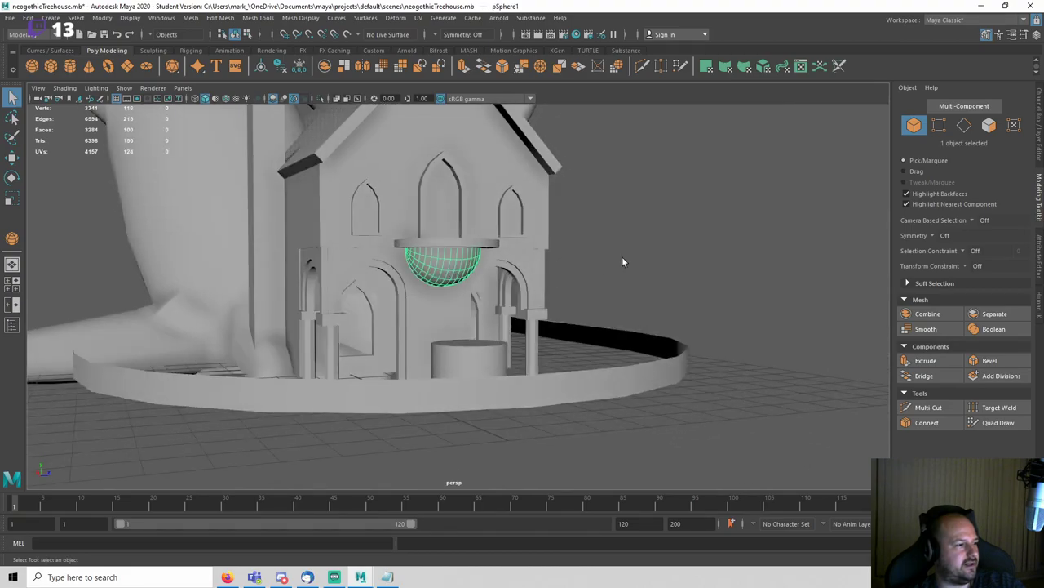
left_click_drag(622, 256, 689, 265, "alt")
left_click(540, 284)
left_click_drag(540, 284, 477, 258, "alt")
left_click(478, 262)
key("f")
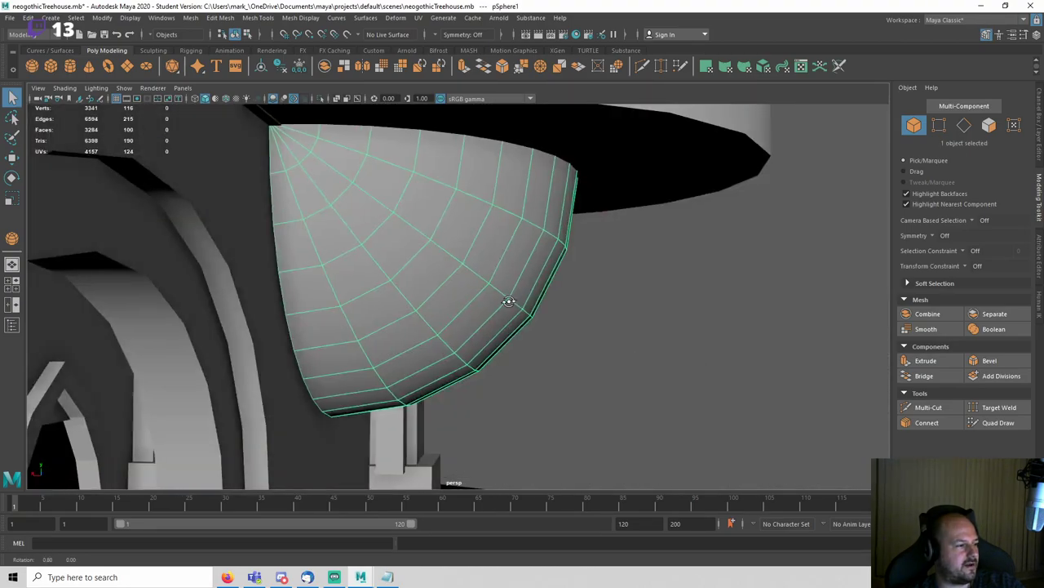
key("w")
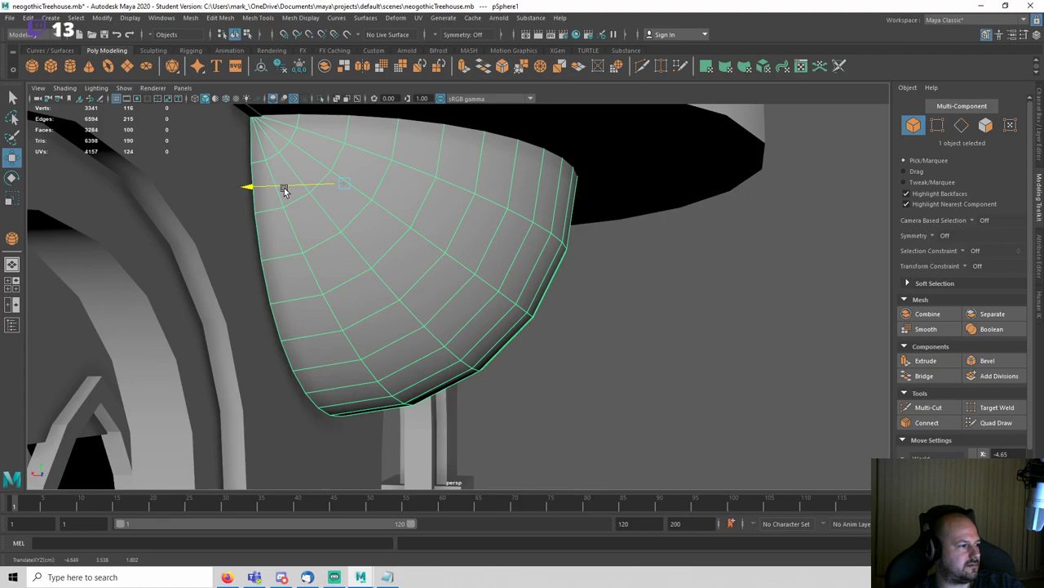
left_click_drag(284, 189, 282, 189)
left_click(558, 315)
scroll(558, 316, "down", 5)
left_click_drag(557, 316, 401, 315, "alt")
scroll(411, 316, "down", 5)
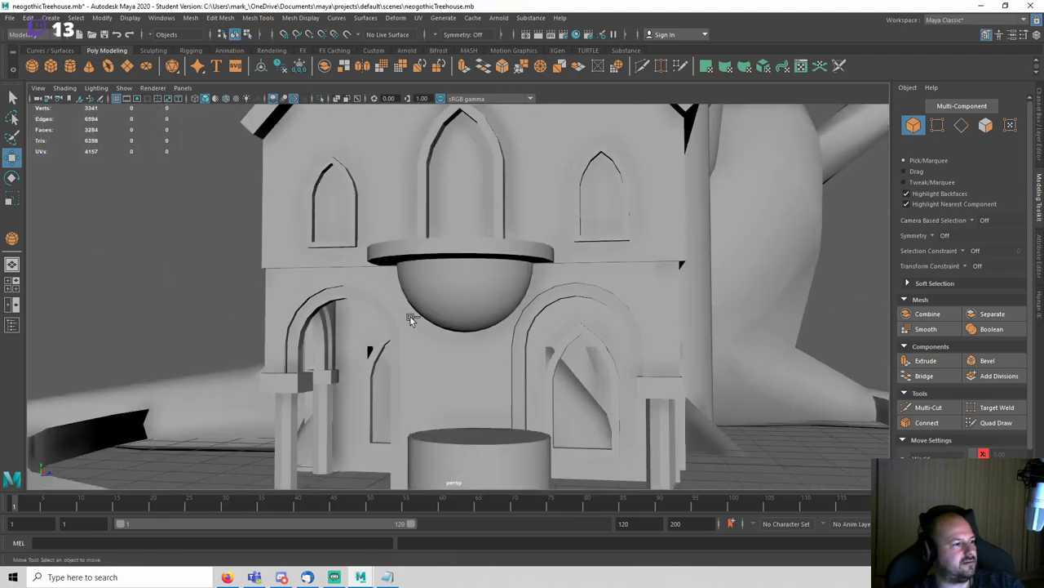
key("ctrl+s")
Step: Duplicate the small pointed upper window beside the balcony and set the copy's Rotate Y to 90
left_click(518, 309)
mouse_move(518, 309)
left_mouse_down("alt")
mouse_move(446, 310)
mouse_move(680, 323)
mouse_move(466, 326)
mouse_move(577, 311)
mouse_move(498, 305)
left_mouse_up("alt")
scroll(456, 315, "down", 5)
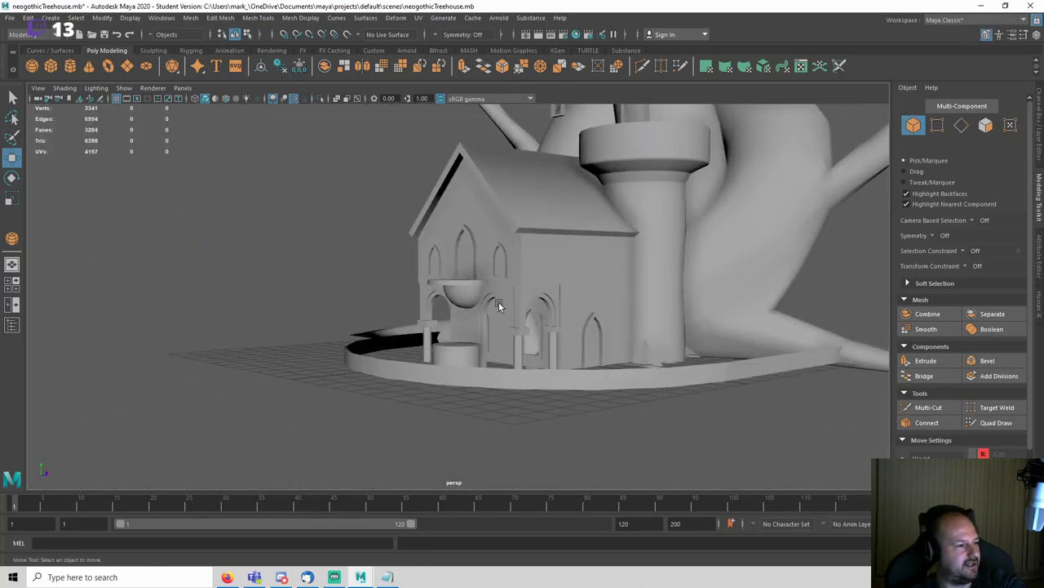
scroll(482, 306, "up", 5)
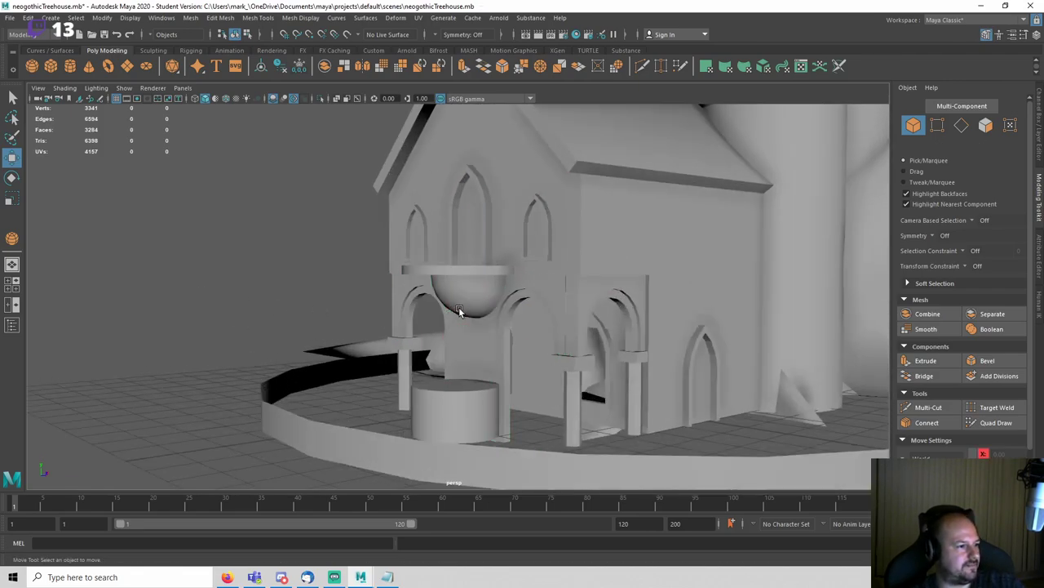
left_click_drag(458, 308, 448, 310, "alt")
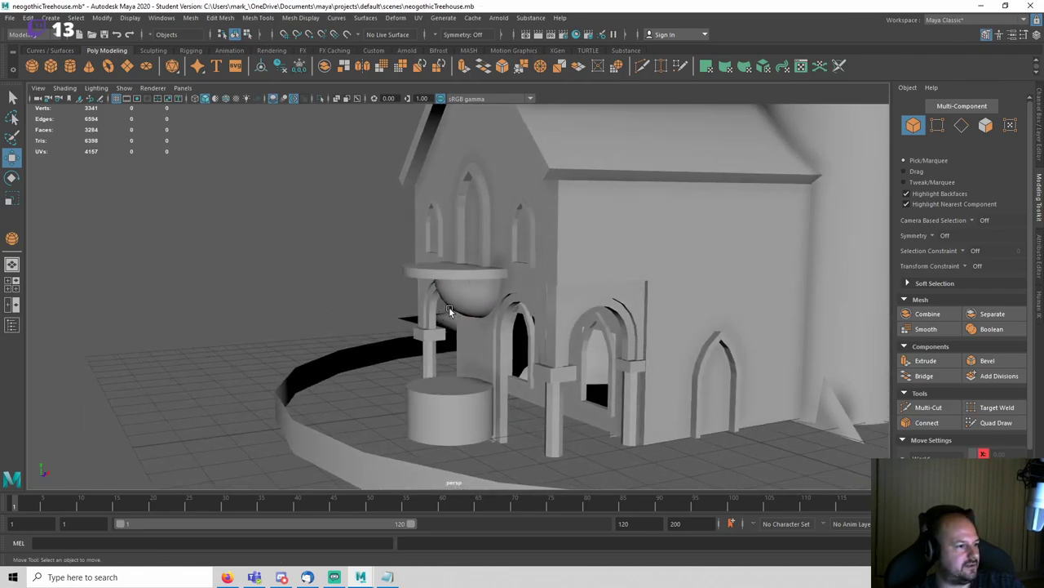
left_click(529, 227)
left_click_drag(566, 269, 465, 314, "alt")
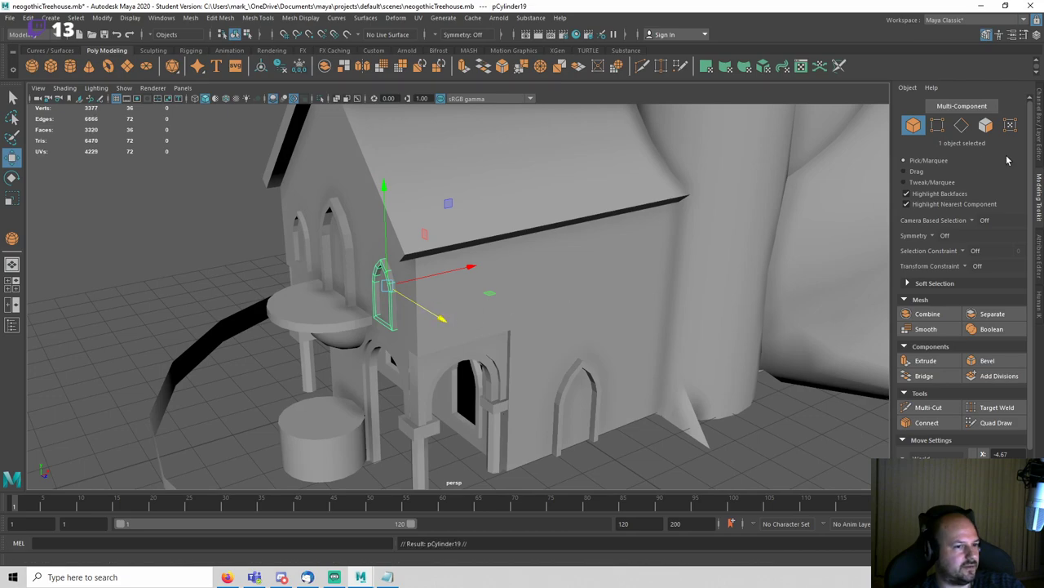
left_click(1038, 155)
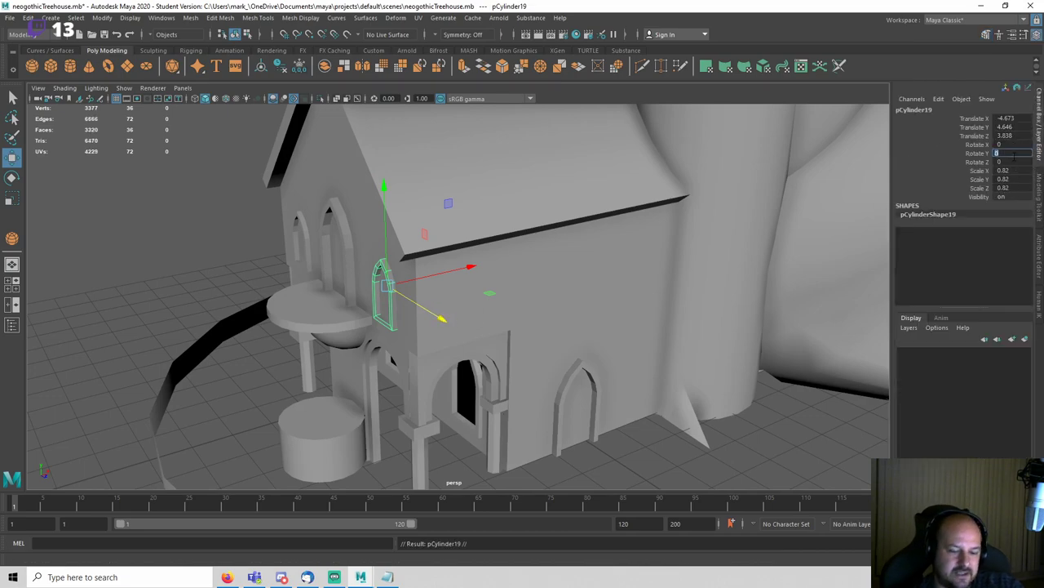
key("Return")
Step: Move the rotated window onto the side wall's upper floor and place a duplicate of it above the ground-floor pointed arch
middle_click_drag(461, 307, 408, 318, "alt")
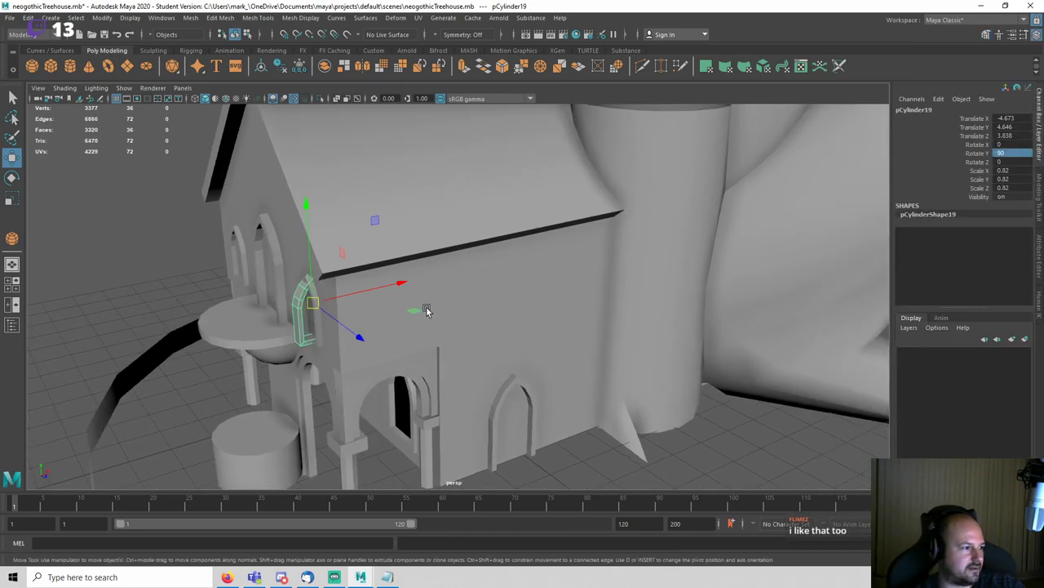
left_click_drag(422, 309, 533, 273)
key("ctrl+d")
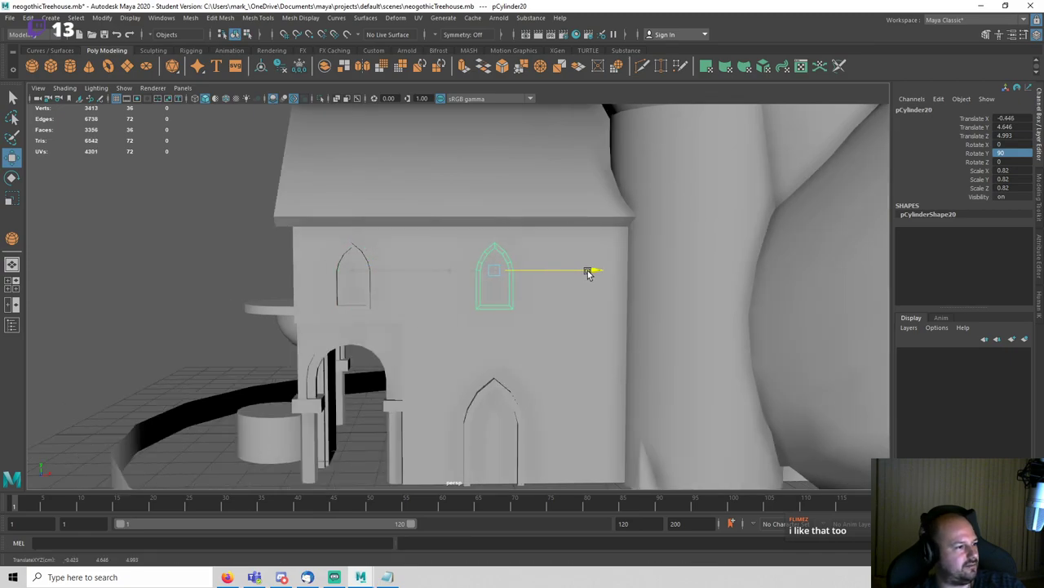
left_click_drag(437, 275, 503, 278, "alt")
scroll(506, 279, "down", 5)
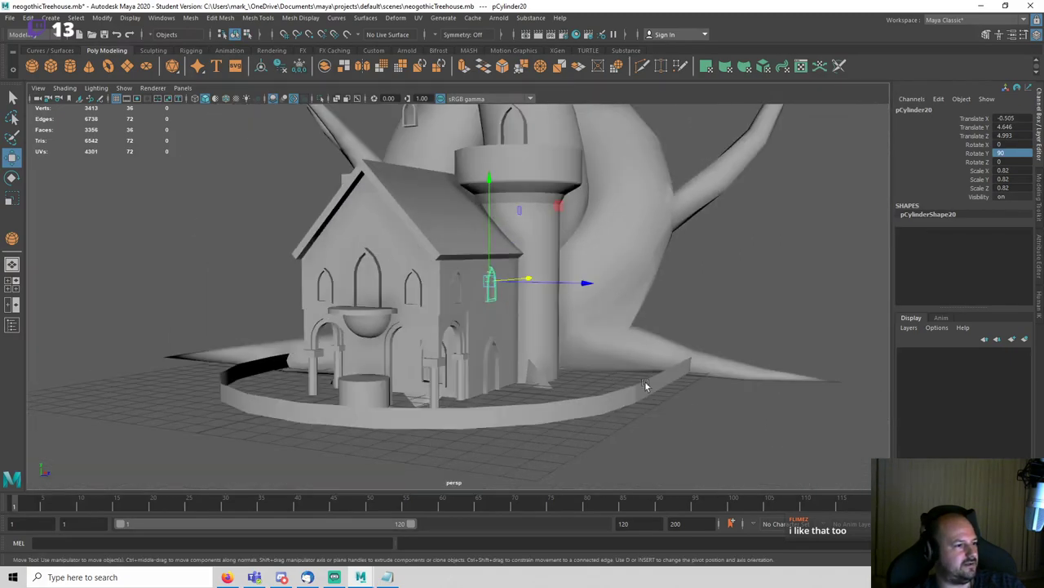
left_click(645, 382)
mouse_move(519, 339)
left_mouse_down("alt")
mouse_move(441, 337)
mouse_move(559, 337)
mouse_move(504, 344)
left_mouse_up("alt")
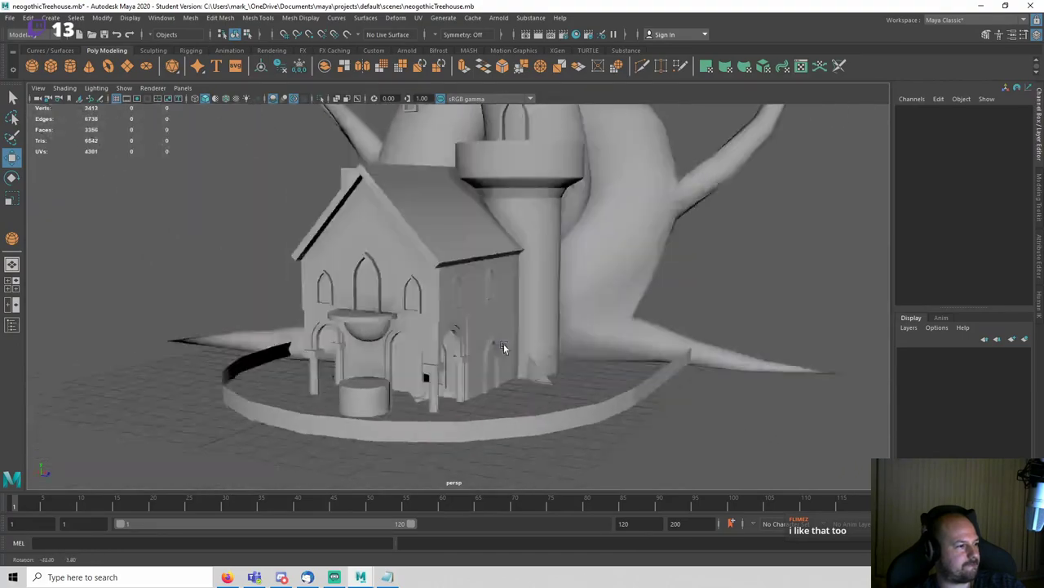
Step: Combine the two upper pointed windows on the side wall into one object and delete its construction history
scroll(475, 320, "up", 5)
key("q")
left_click(485, 287)
left_click(379, 282, "shift")
left_click_drag(379, 282, 600, 330, "alt")
left_click_drag(614, 187, 445, 187, "alt")
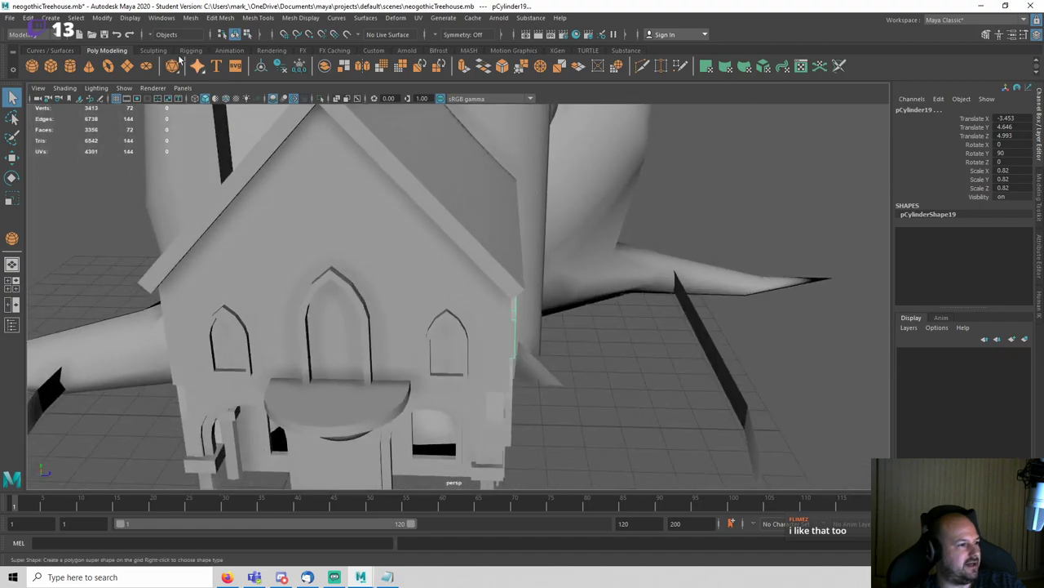
left_click(189, 19)
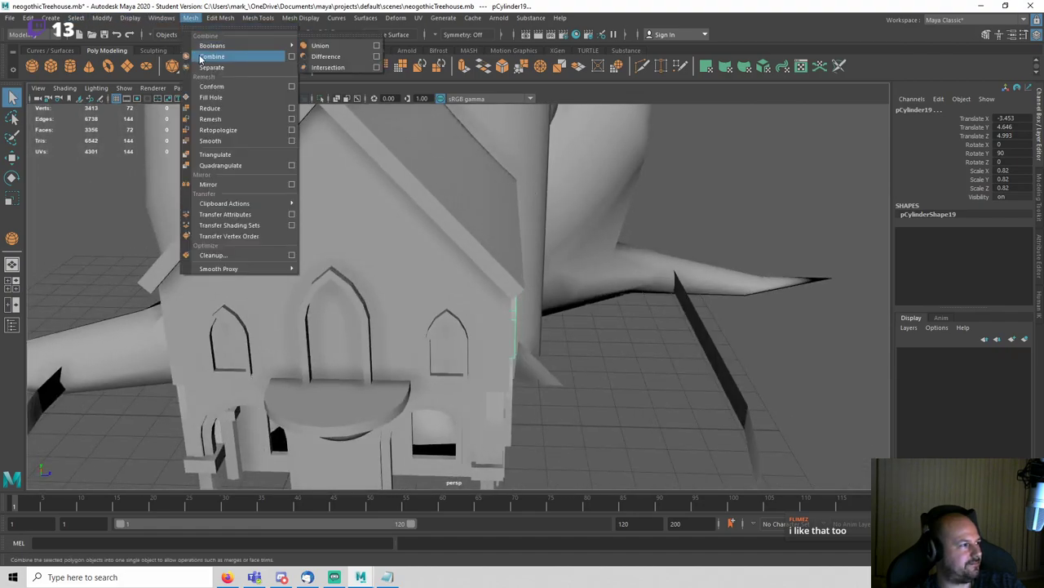
left_click(211, 56)
left_click_drag(618, 219, 576, 249, "alt")
key("w")
key("alt+shift+d")
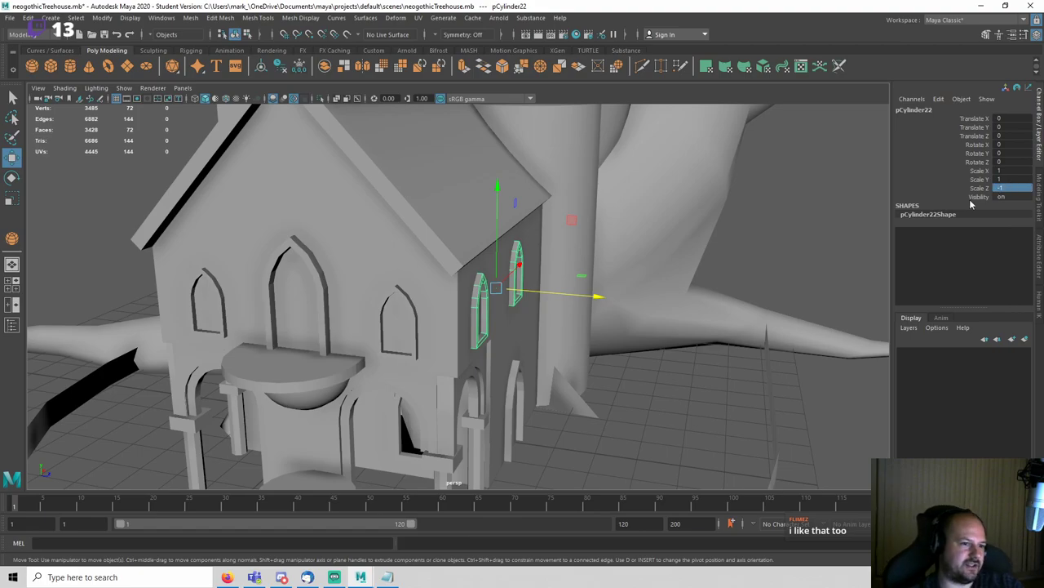
Step: Mirror a duplicate of the combined windows with Scale Z -1 and place it on the opposite side wall
left_click_drag(674, 270, 738, 275, "alt")
left_click_drag(625, 298, 378, 271)
key("f")
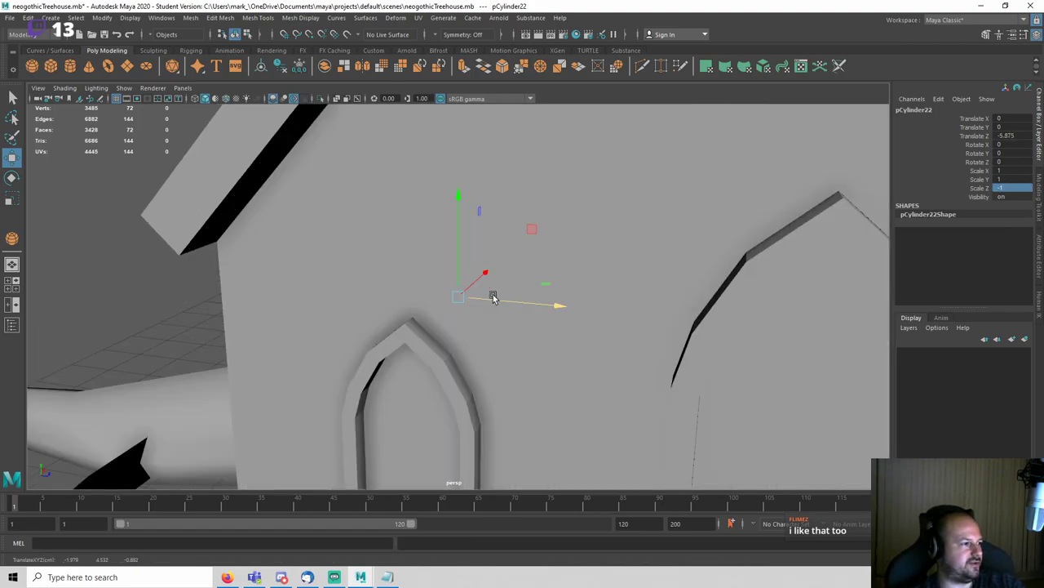
mouse_move(493, 298)
left_mouse_down("alt")
mouse_move(551, 294)
mouse_move(487, 299)
left_mouse_up("alt")
scroll(408, 311, "down", 5)
left_click_drag(400, 313, 461, 310, "alt")
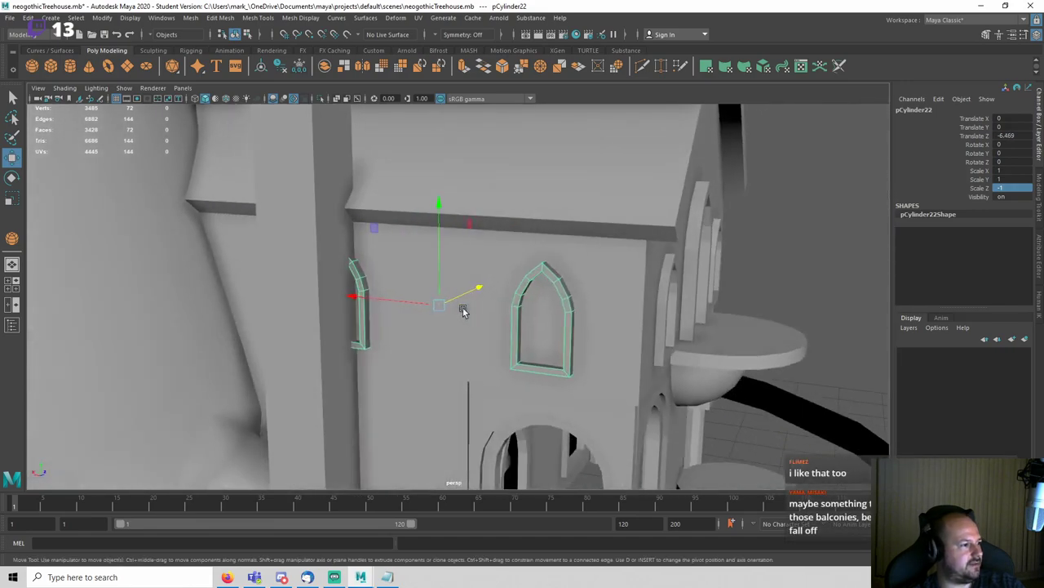
Step: Move the chimney block along the side wall to Translate X -1.738, between the two upper windows
key("q")
left_click(312, 300)
scroll(314, 301, "down", 5)
left_click_drag(397, 327, 409, 327, "alt")
key("w")
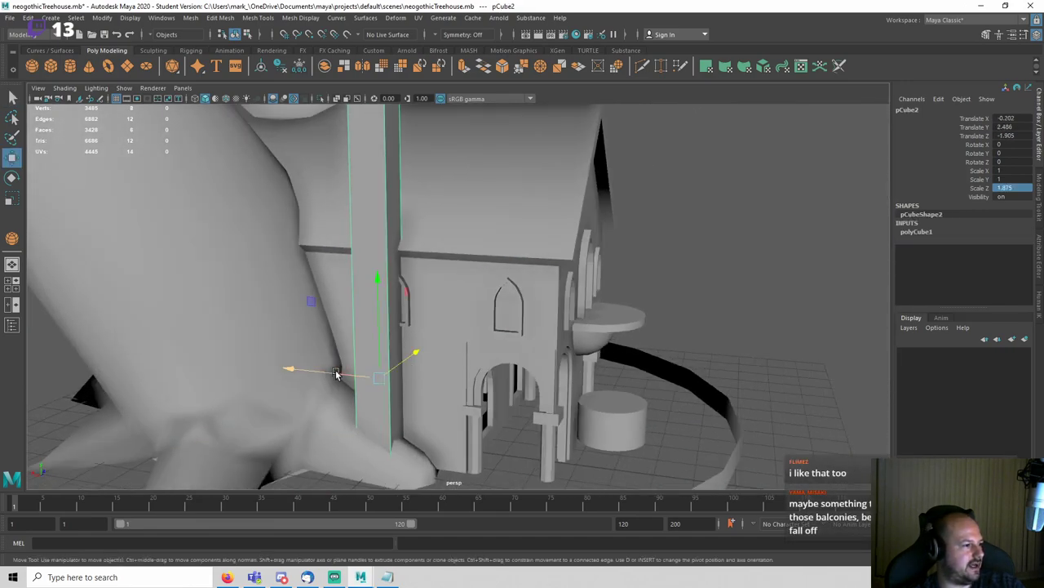
left_click_drag(336, 374, 391, 379)
left_click(762, 287)
left_click_drag(522, 308, 395, 327, "alt")
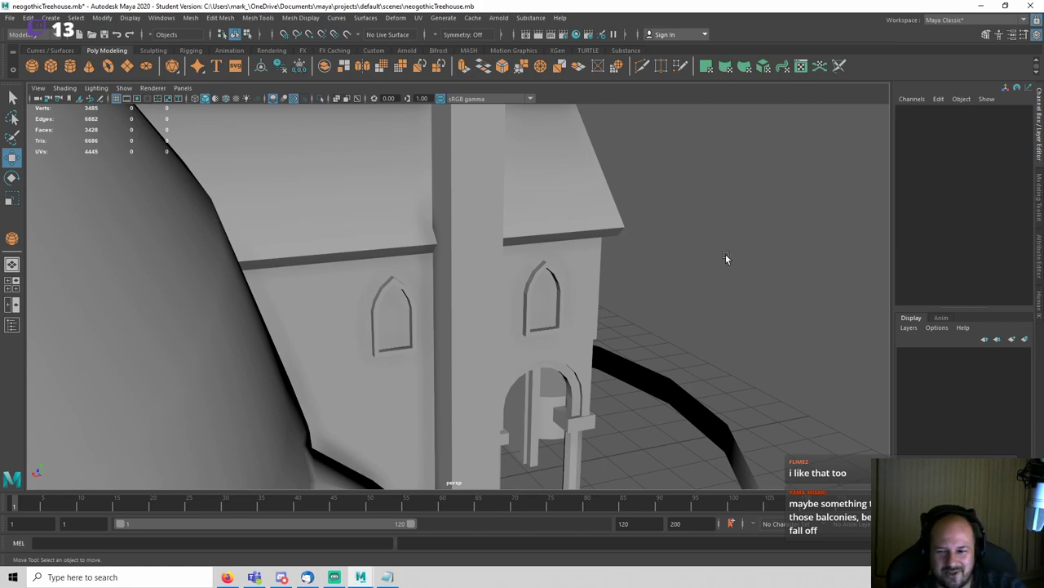
Step: Add a horizontal edge loop around the chimney with Connect and lower it slightly below the block's middle
left_click_drag(726, 256, 621, 336, "alt")
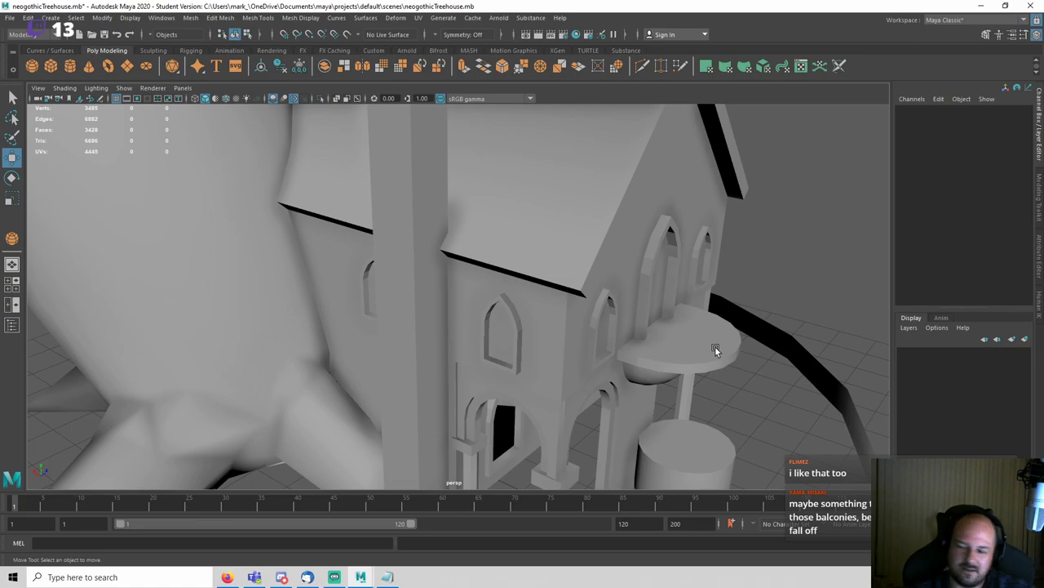
left_click_drag(715, 346, 322, 301, "alt")
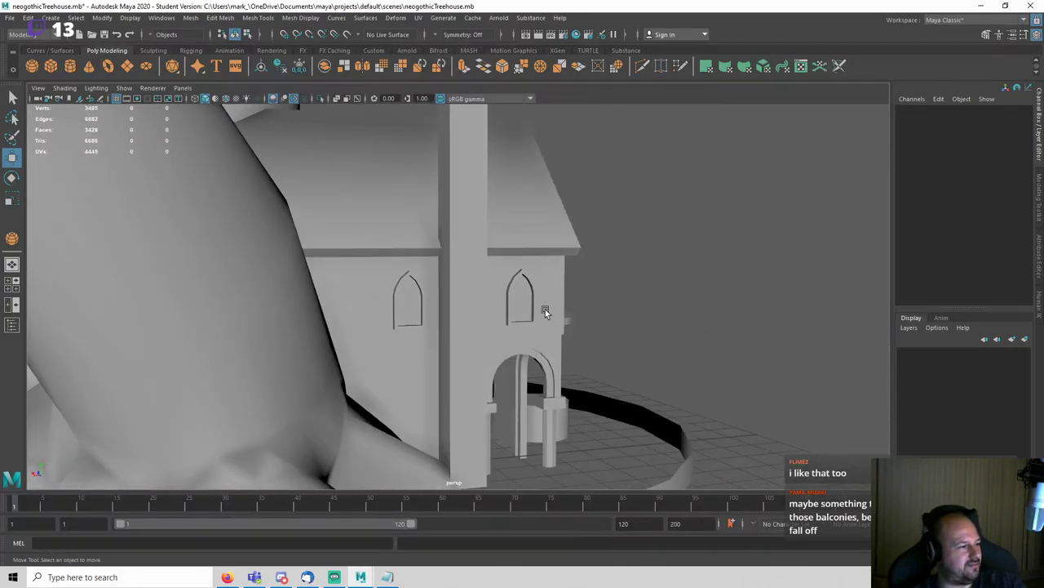
left_click_drag(545, 309, 507, 326, "alt")
left_click(436, 328)
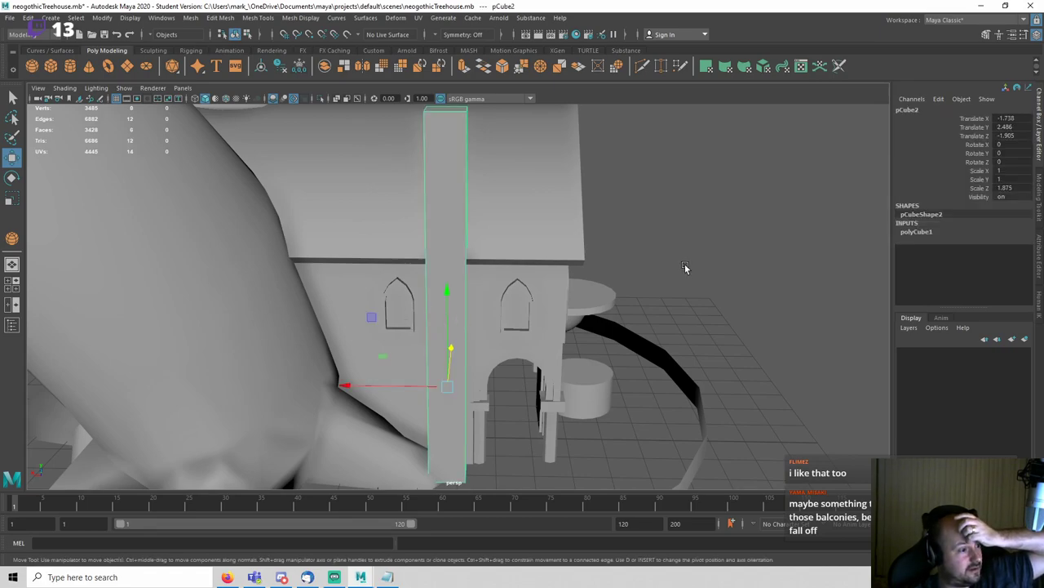
left_click_drag(296, 317, 620, 278, "alt")
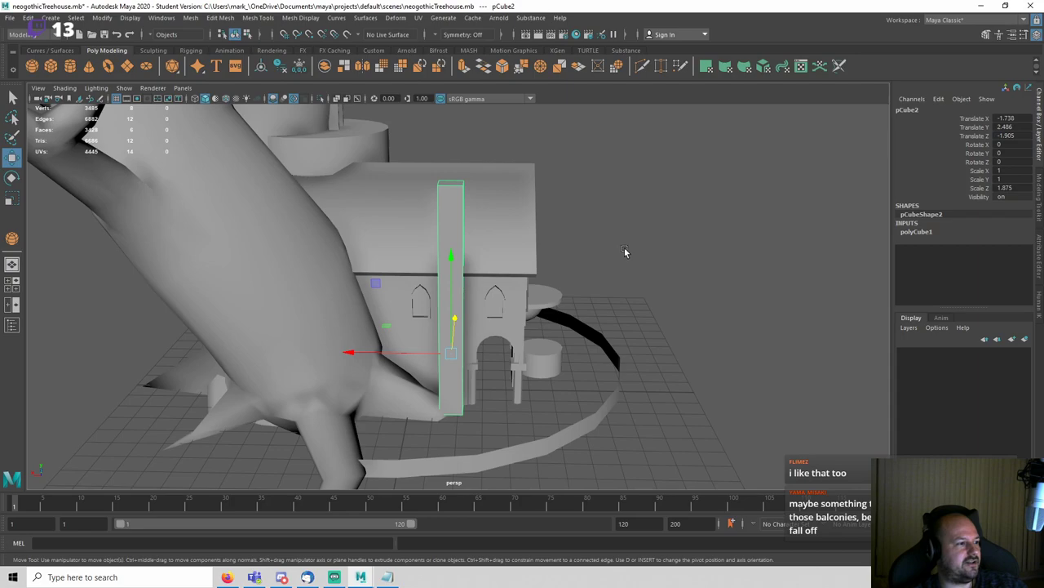
right_click_drag(625, 250, 624, 221)
left_click_drag(623, 220, 732, 217, "alt")
left_click(470, 267)
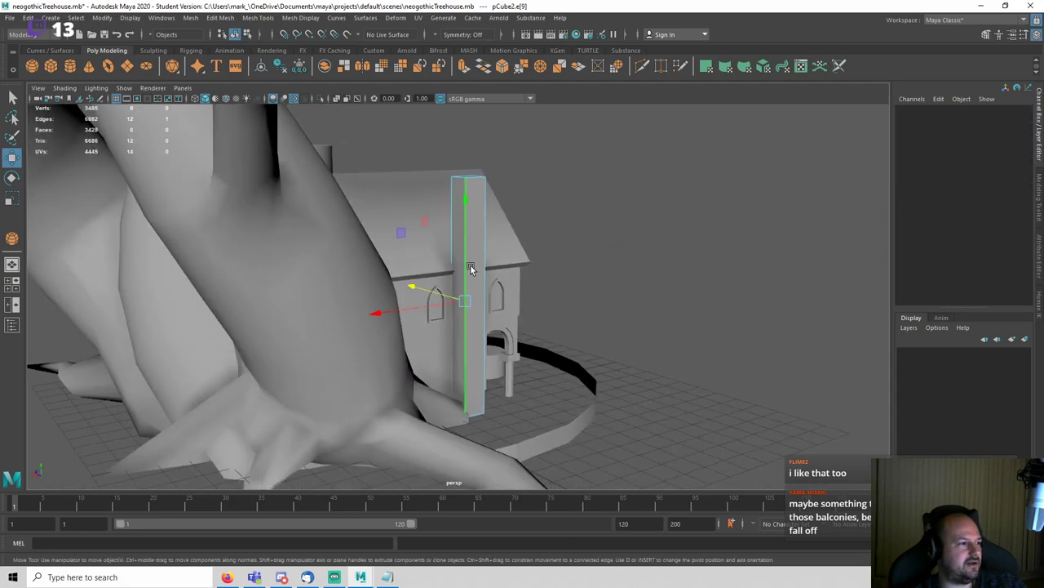
left_click(986, 34)
left_click(927, 421)
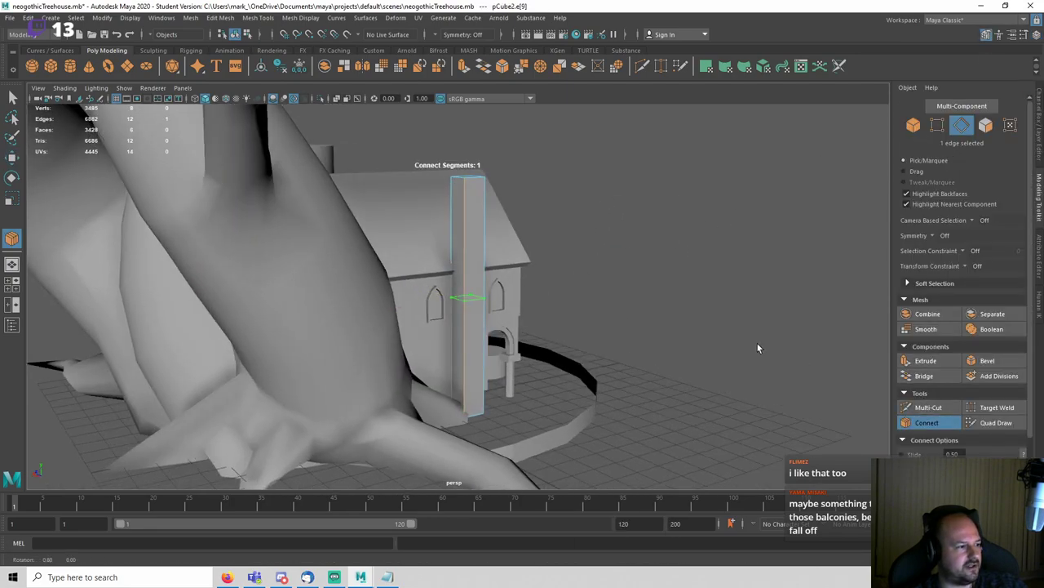
key("w")
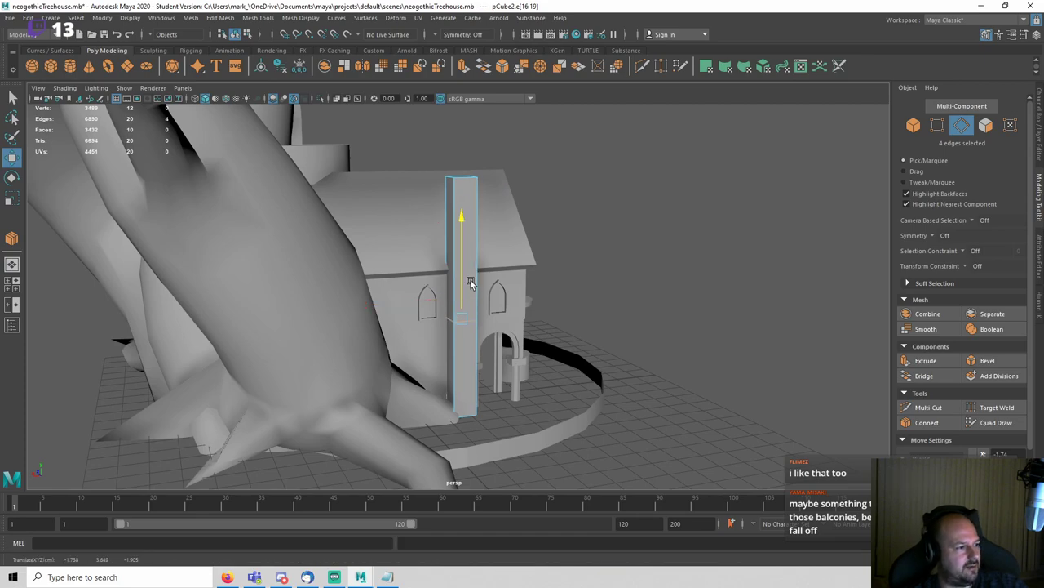
Step: Connect a second edge loop across the chimney's upper section and shift the vertices above inward towards the roof
key("q")
left_click_drag(501, 326, 508, 274, "alt")
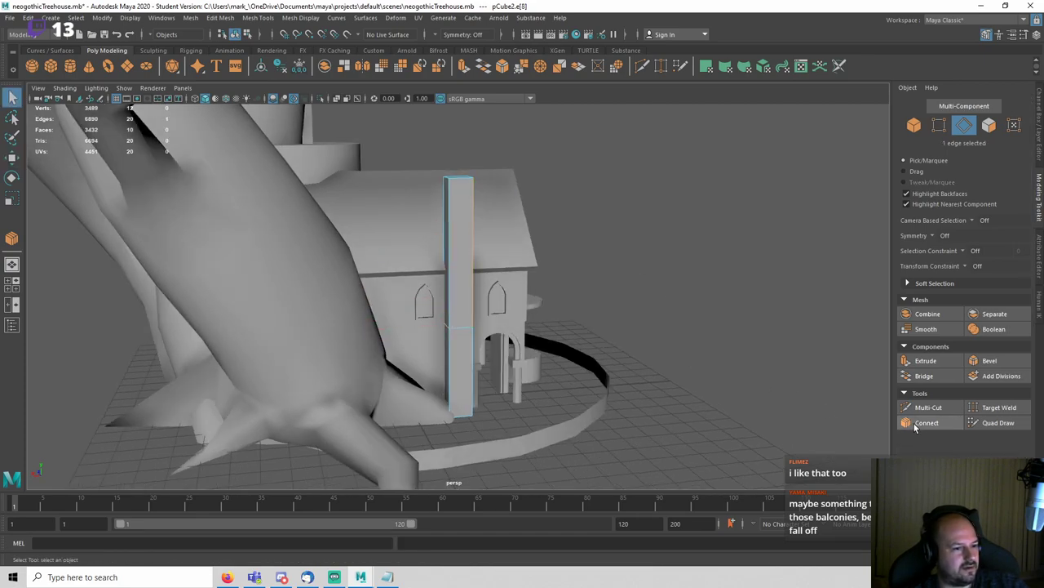
left_click(916, 428)
right_click_drag(631, 245, 626, 194)
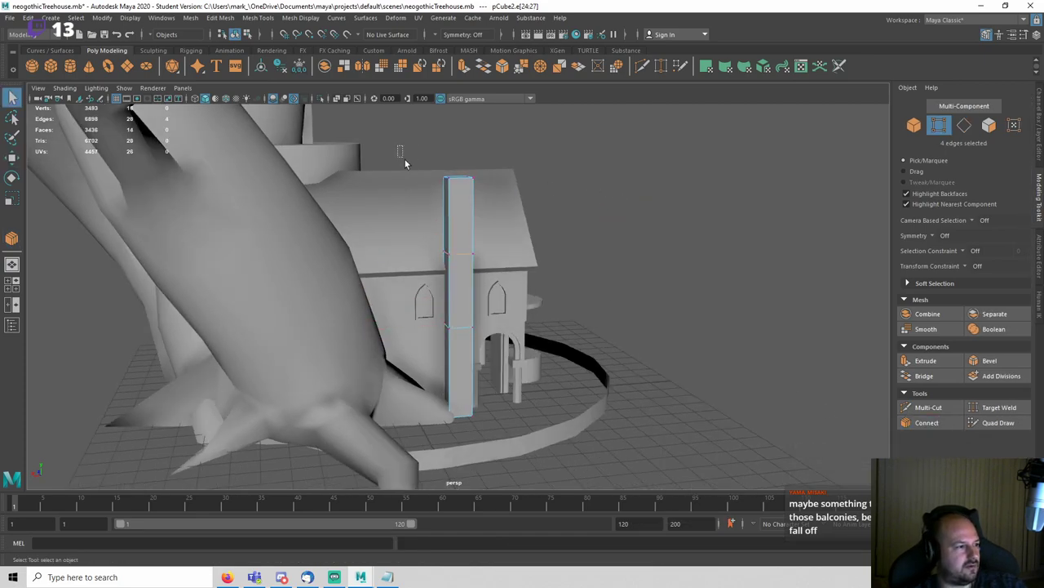
key("w")
left_click_drag(538, 272, 490, 261, "alt")
left_click_drag(399, 220, 411, 220)
key("q")
right_click_drag(453, 208, 481, 198)
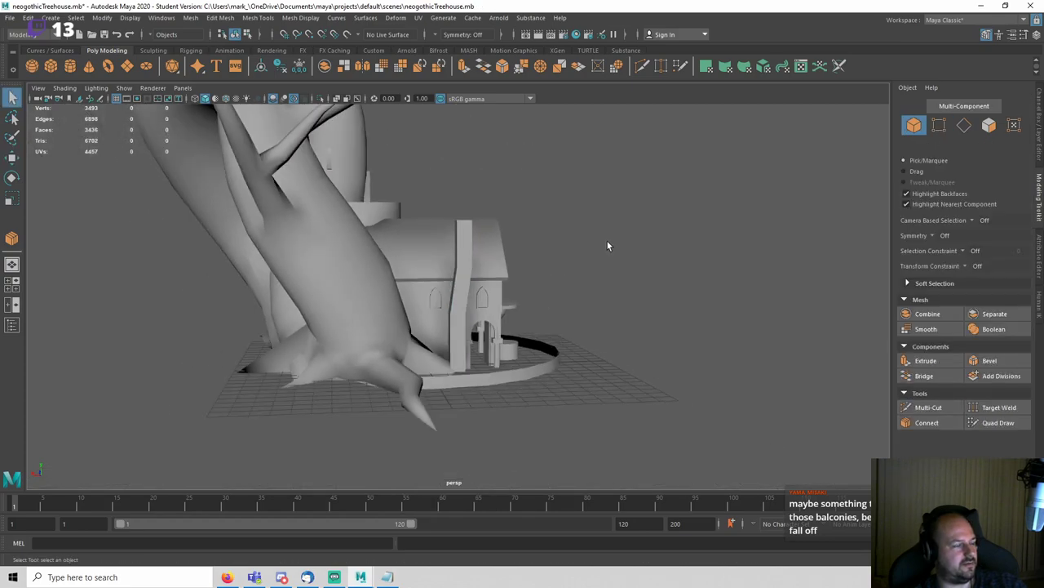
Step: Check the proportions of the whole treehouse and save the scene over the existing file
left_click_drag(607, 242, 583, 304, "alt")
scroll(582, 304, "down", 5)
left_click_drag(365, 348, 643, 415)
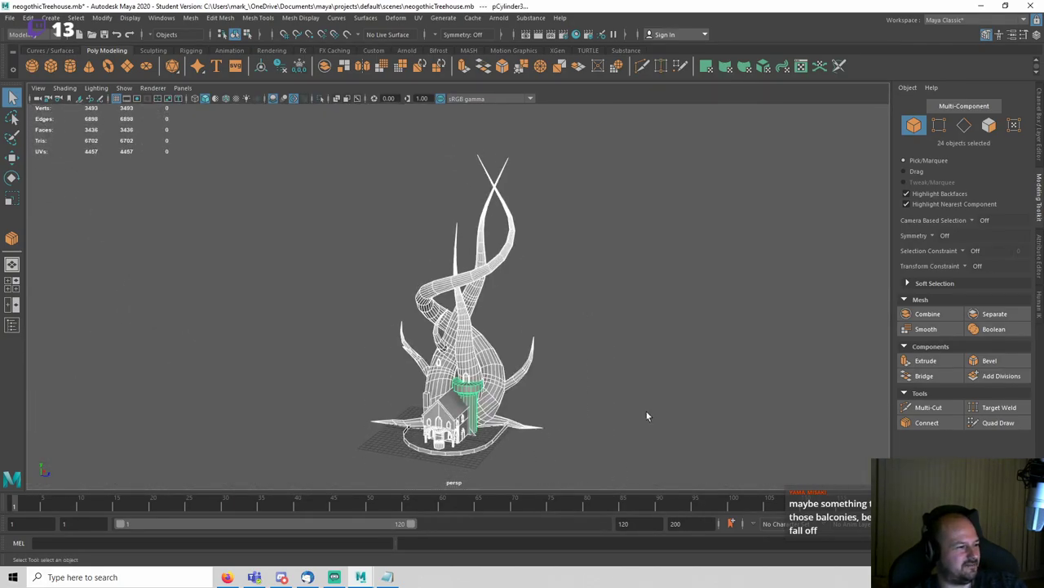
left_click(575, 399)
middle_click_drag(530, 391, 550, 268, "alt")
right_click_drag(534, 351, 604, 341, "alt")
left_click_drag(604, 346, 522, 330, "alt")
key("ctrl+s")
key("Return")
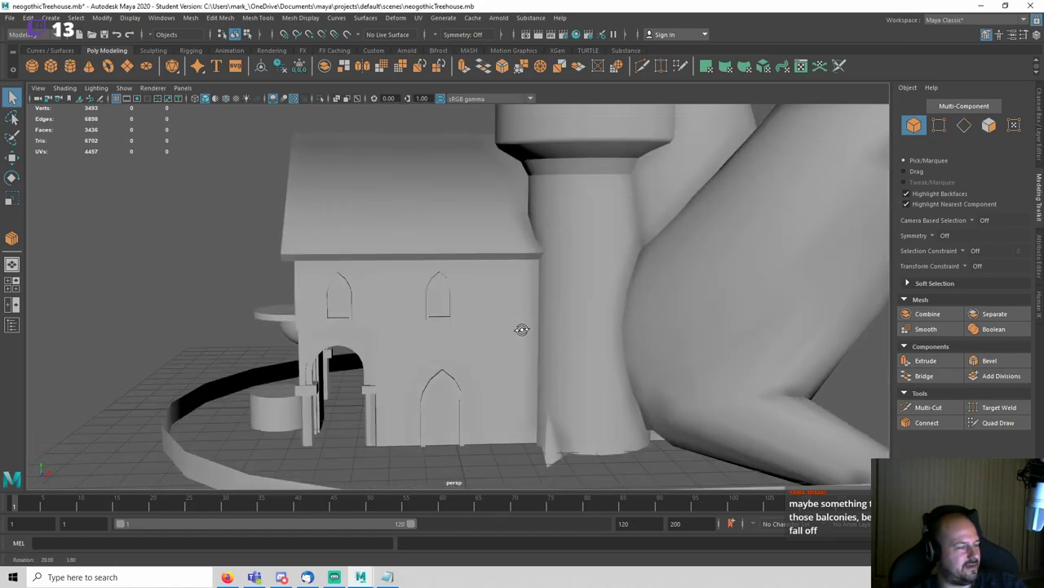
Step: Inspect the side wall's windows and the round tower, and save the scene again
left_click_drag(530, 292, 505, 333, "alt")
left_click(505, 328)
scroll(571, 351, "up", 3)
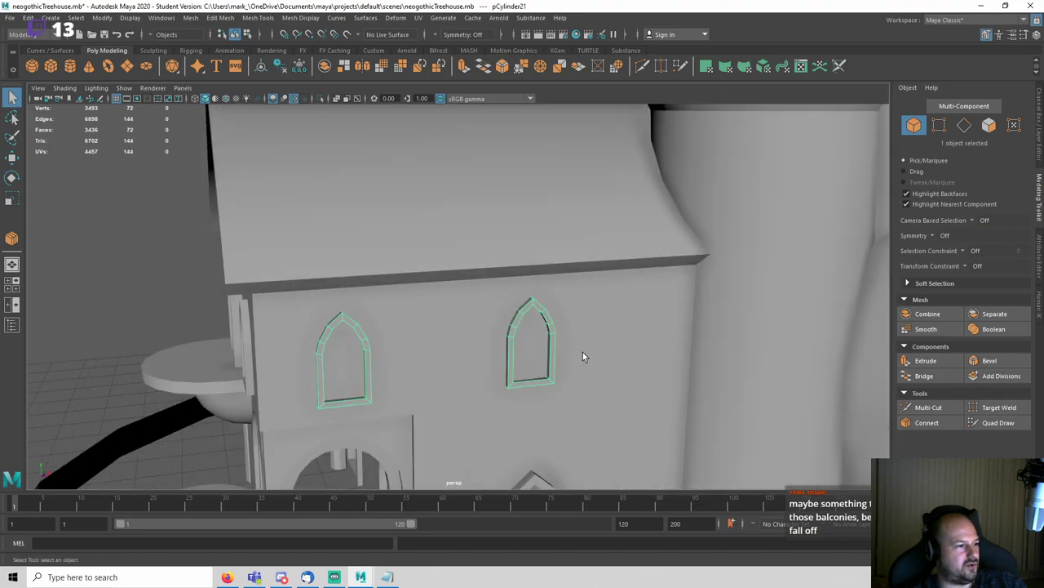
left_click_drag(583, 352, 698, 283, "alt")
left_click(698, 287)
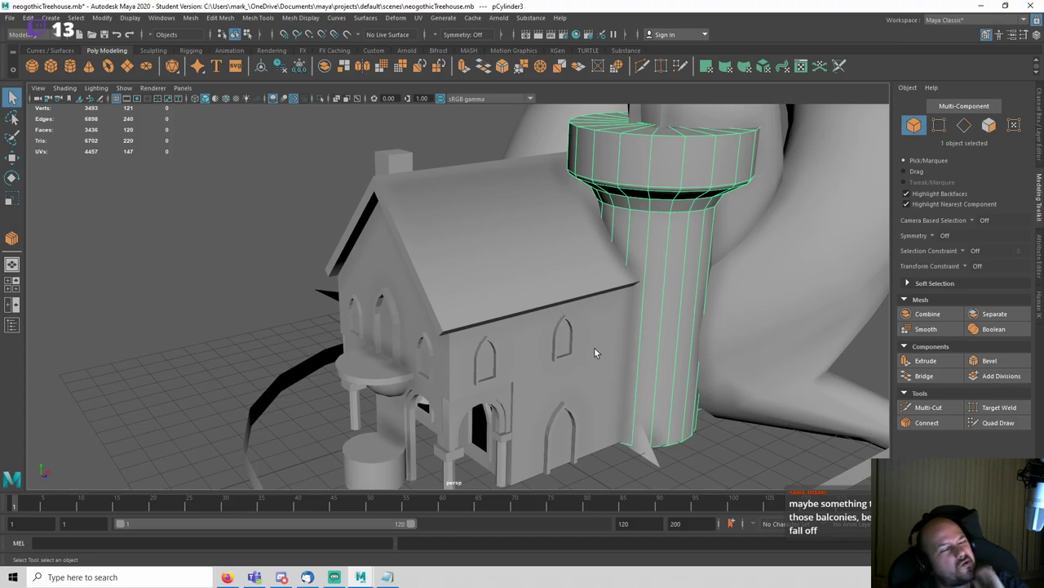
left_click(218, 283)
left_click_drag(487, 319, 536, 329, "alt")
key("ctrl+s")
key("Return")
Step: Isolate the house walls together with the ground-floor pointed window frame and show them in the left orthographic view
scroll(477, 340, "up", 5)
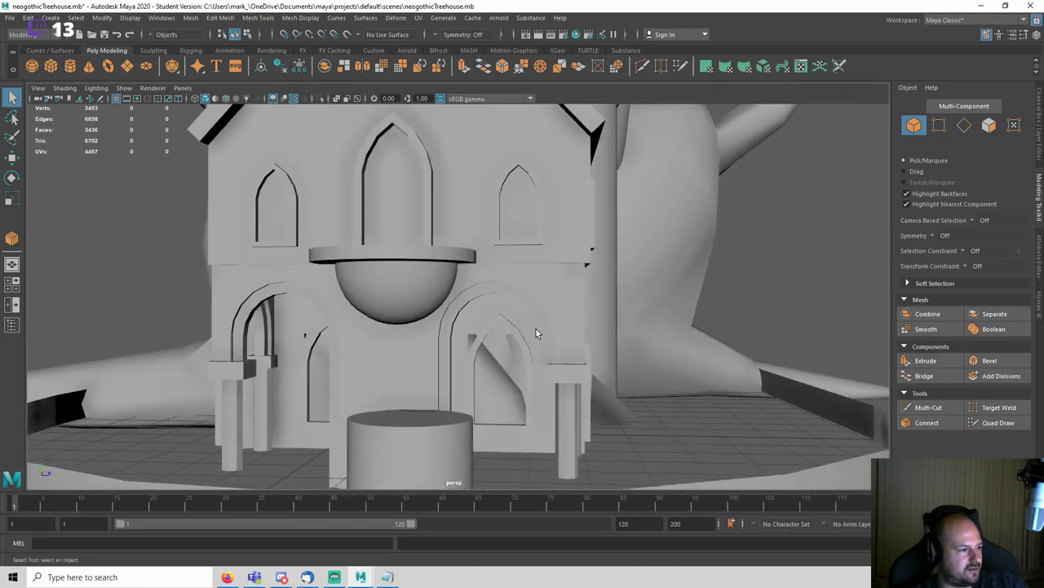
scroll(539, 330, "up", 2)
left_click(543, 335)
left_click(532, 343, "shift")
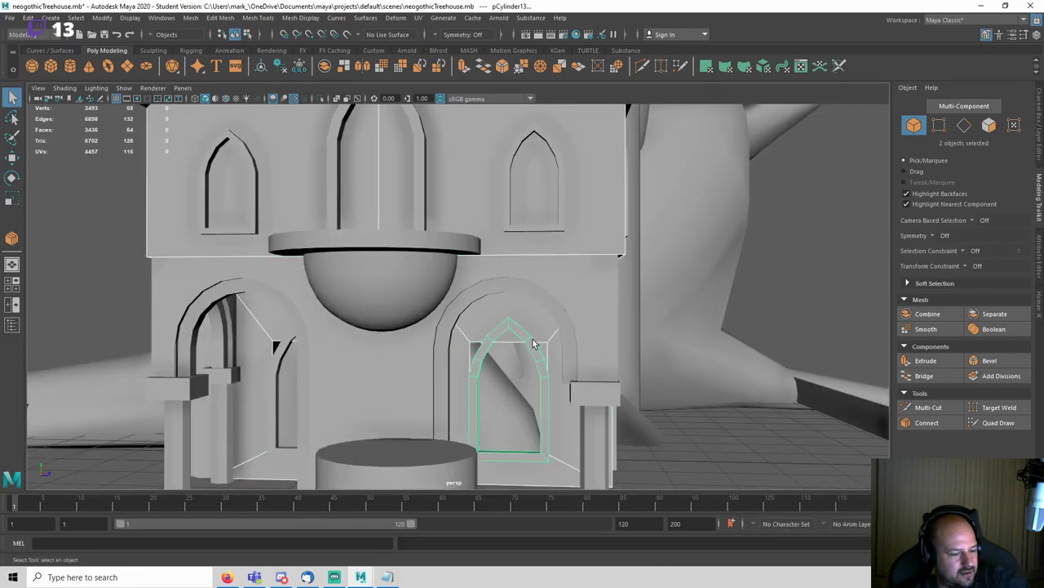
key("ctrl+1")
left_click(631, 344)
left_click(547, 298)
key("space")
left_click_drag(547, 298, 547, 326)
key("f")
key("space")
left_click_drag(617, 323, 554, 296)
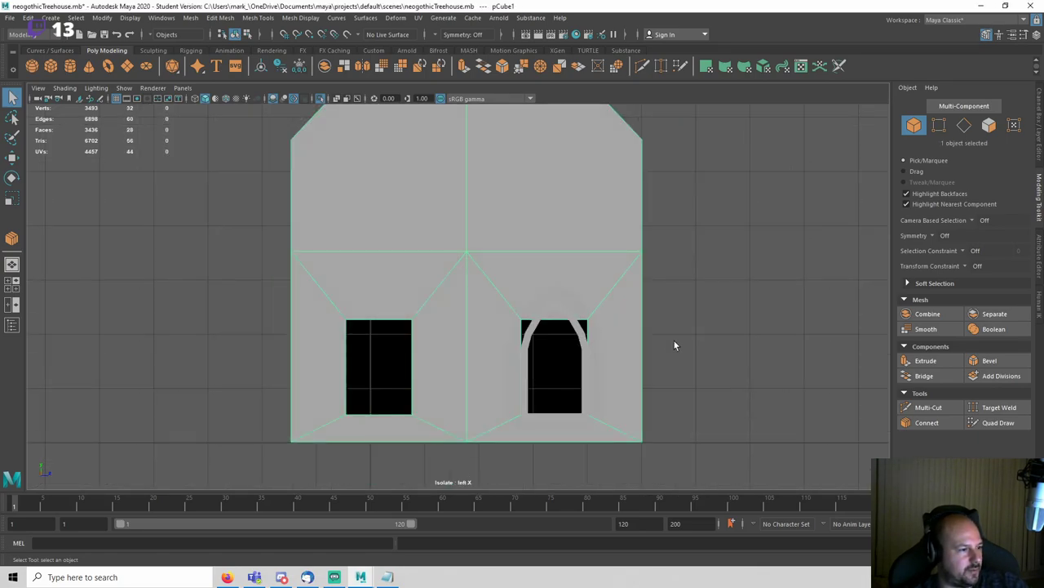
Step: In wireframe, use Connect to add a vertical edge loop through the centre of each ground-floor opening
left_click_drag(675, 324, 746, 318, "alt")
key("4")
scroll(746, 317, "up", 3)
right_click_drag(746, 280, 745, 248)
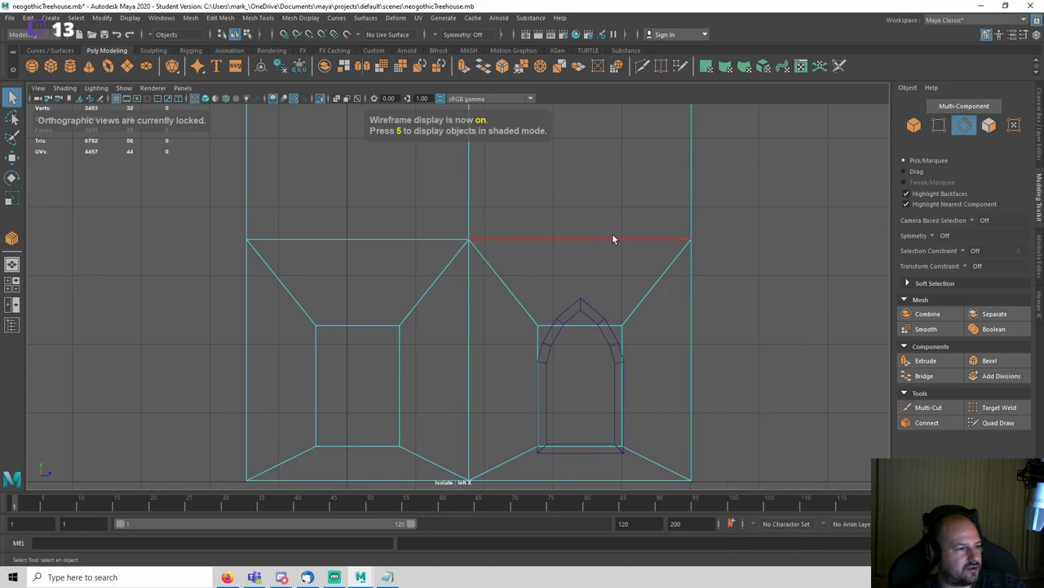
left_click(928, 424)
left_click(378, 267)
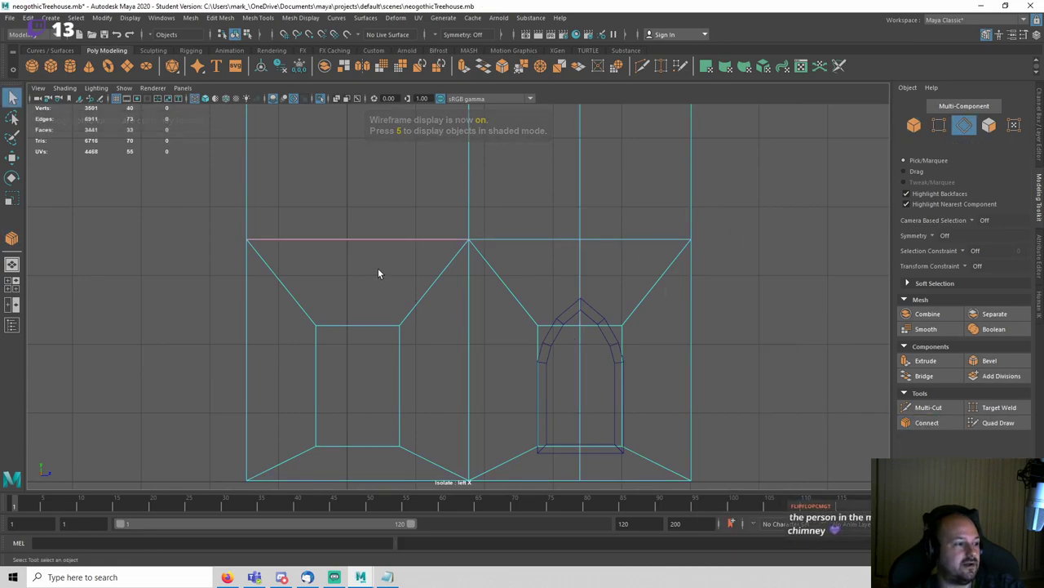
left_click(926, 423)
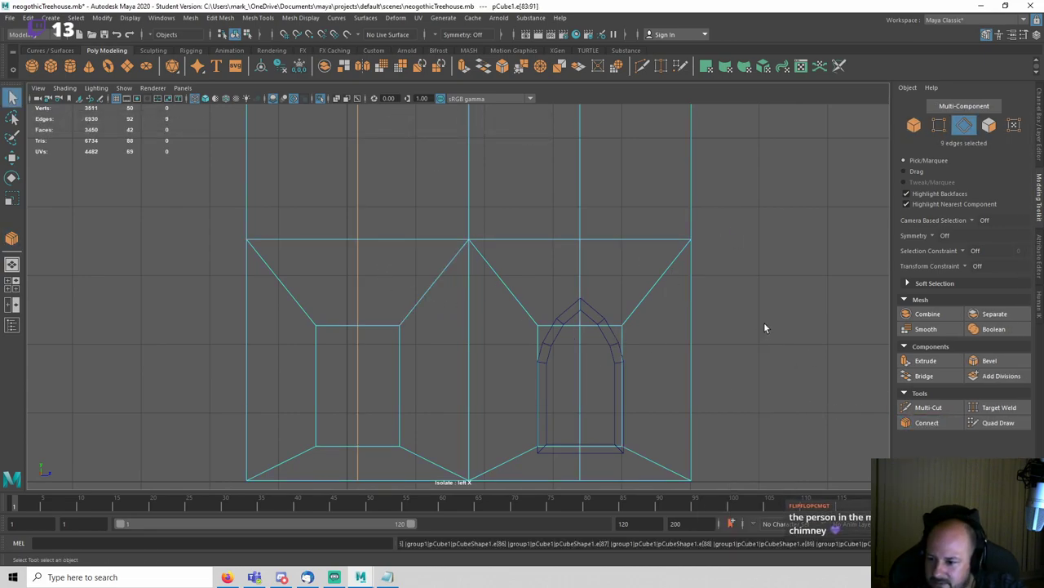
left_click(751, 288)
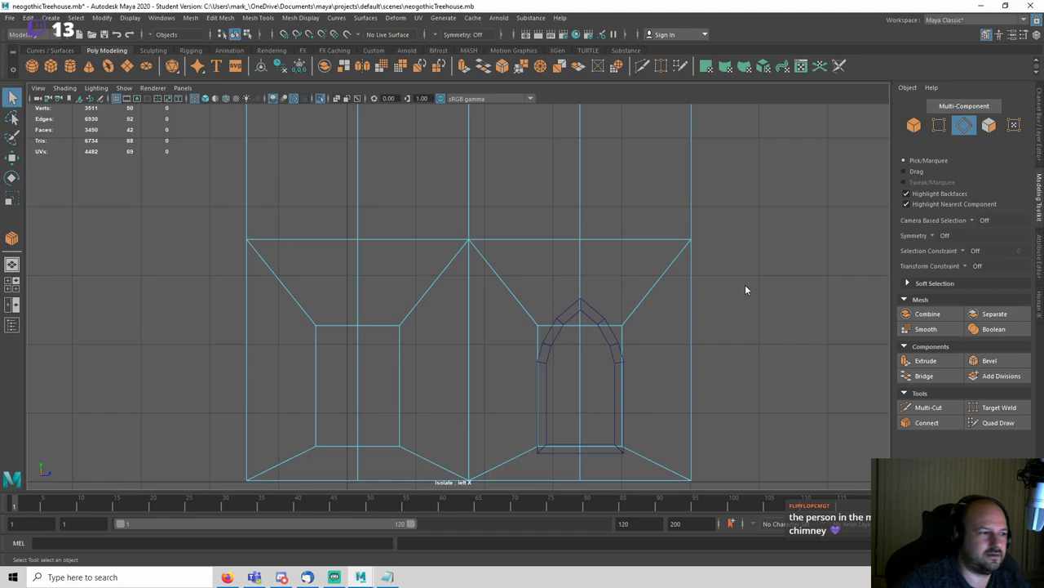
Step: Raise the top-centre vertices of both ground-floor openings to near the tip of the pointed window frame
key("F9")
scroll(584, 322, "up", 2)
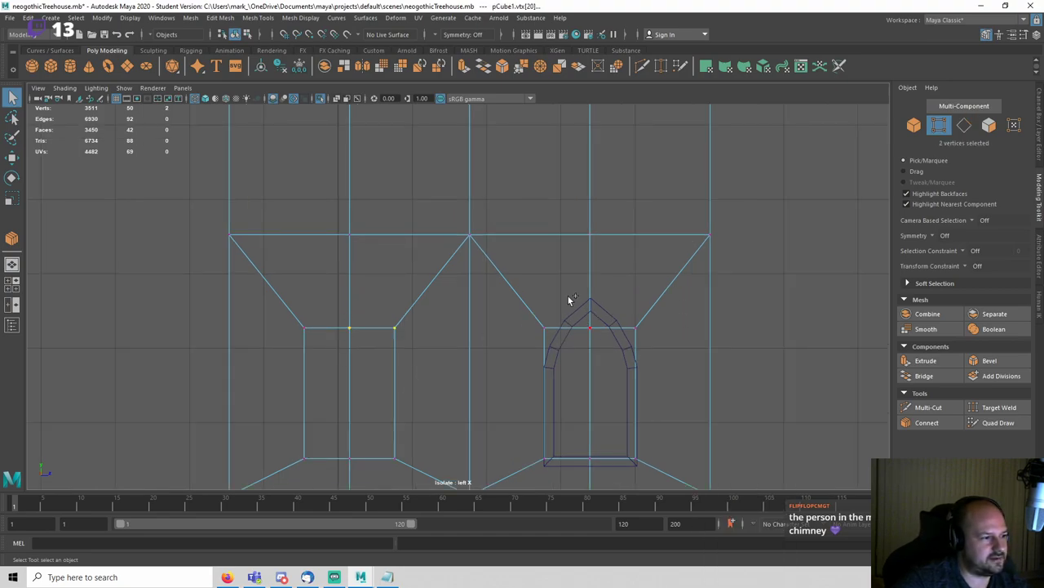
left_click(569, 300, "shift")
key("w")
left_click_drag(464, 288, 473, 268)
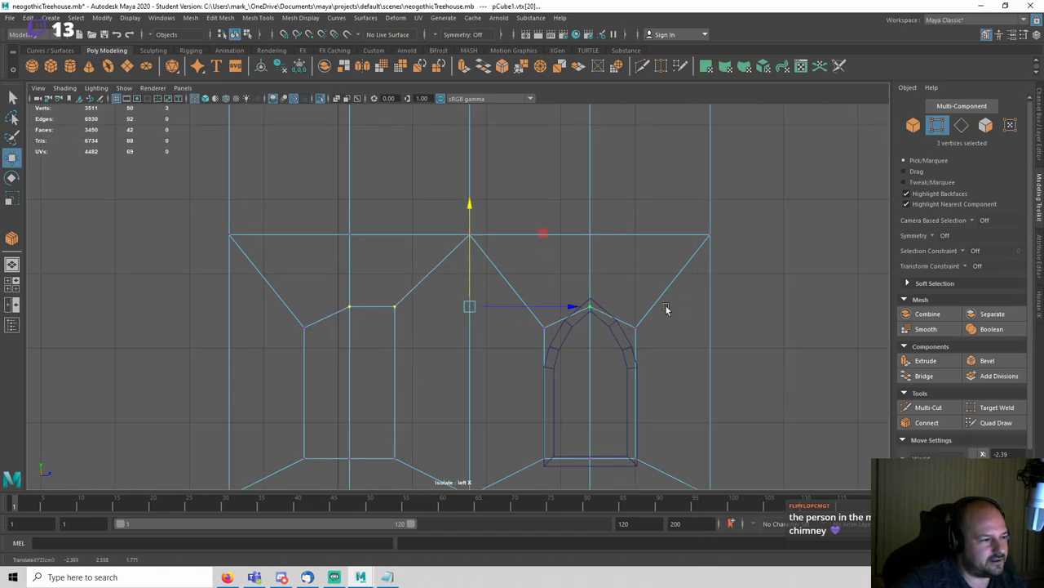
Step: Connect the vertical edges across both ground-floor openings with a horizontal edge loop and scale it flat in Y
mouse_move(778, 345)
right_mouse_down()
mouse_move(777, 248)
mouse_move(778, 268)
right_mouse_up()
left_click(779, 303)
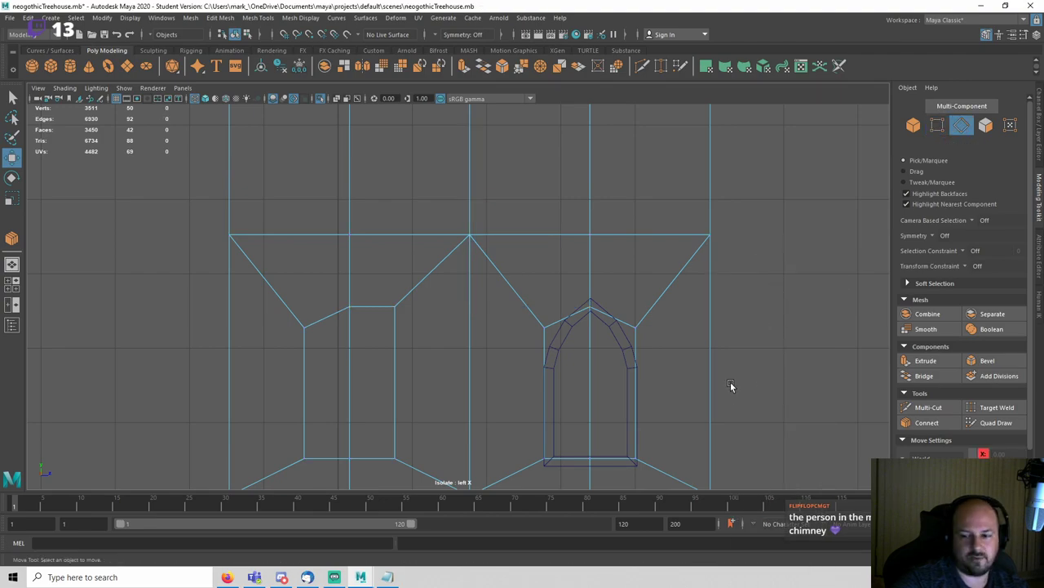
middle_click_drag(727, 381, 732, 294, "alt")
left_click_drag(184, 296, 805, 324)
left_click(927, 422)
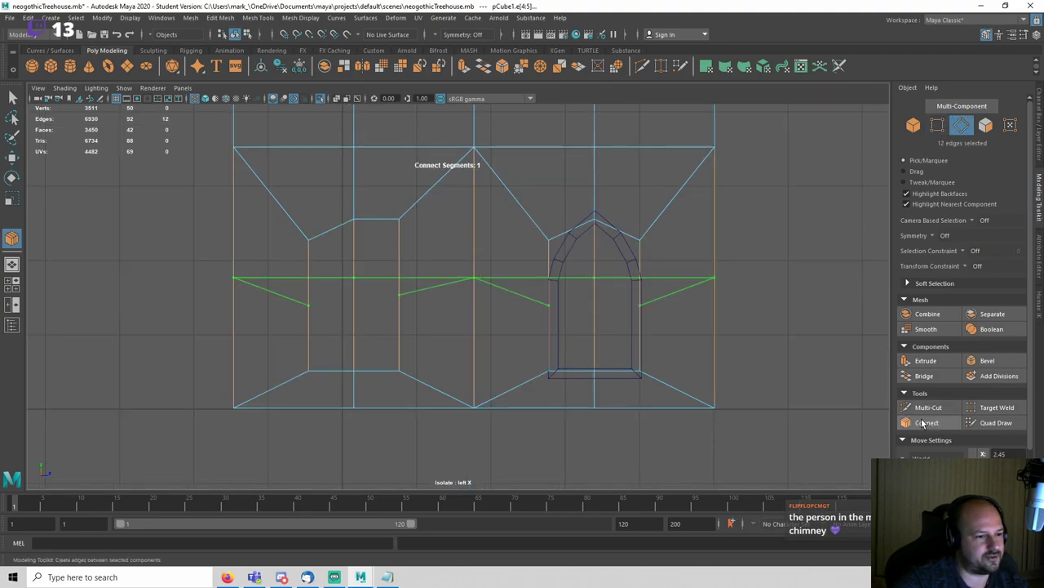
key("w")
key("r")
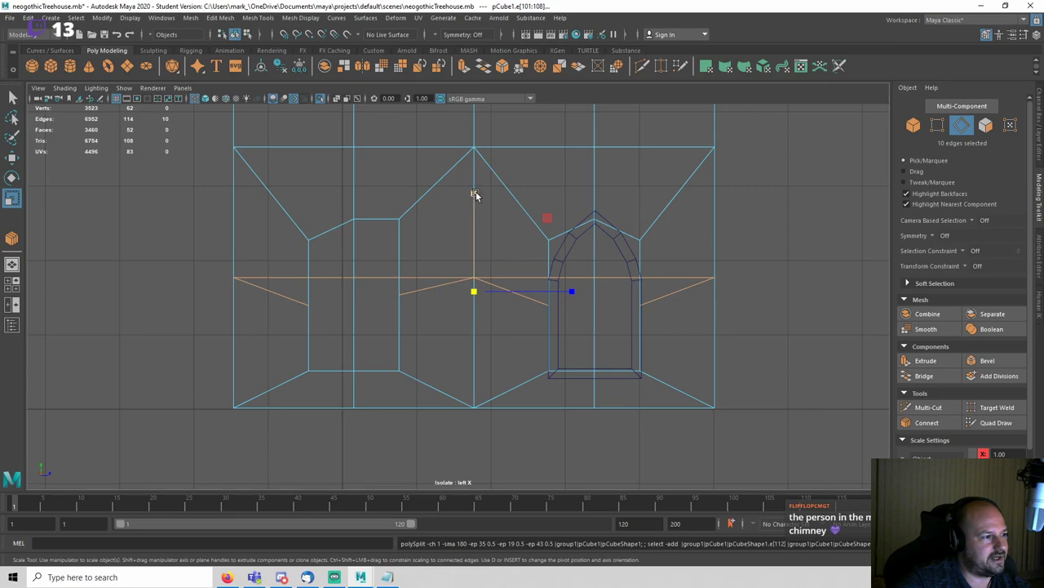
left_click_drag(476, 192, 479, 380)
key("w")
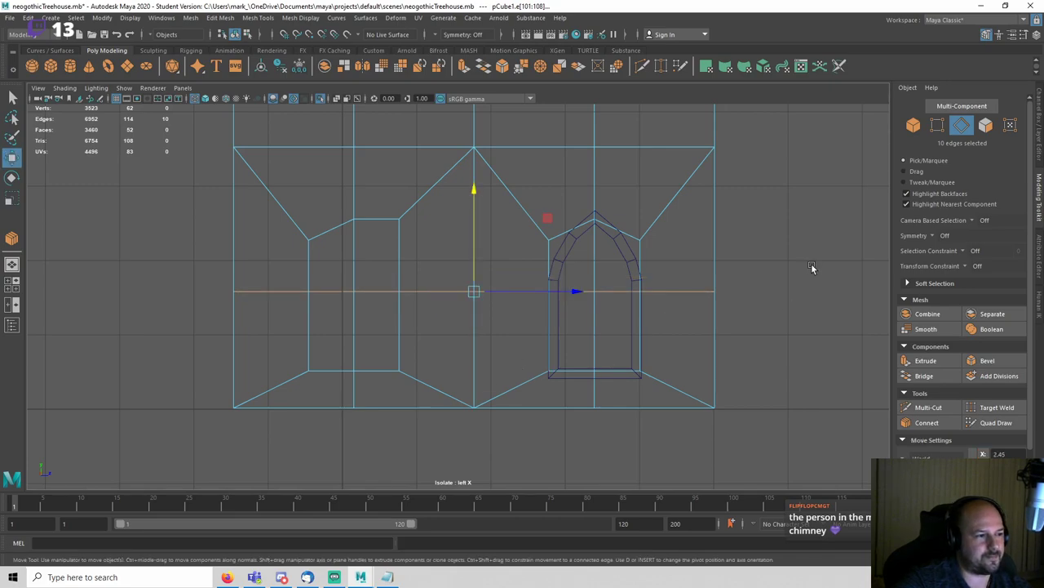
right_click_drag(811, 263, 779, 266)
left_click(778, 266)
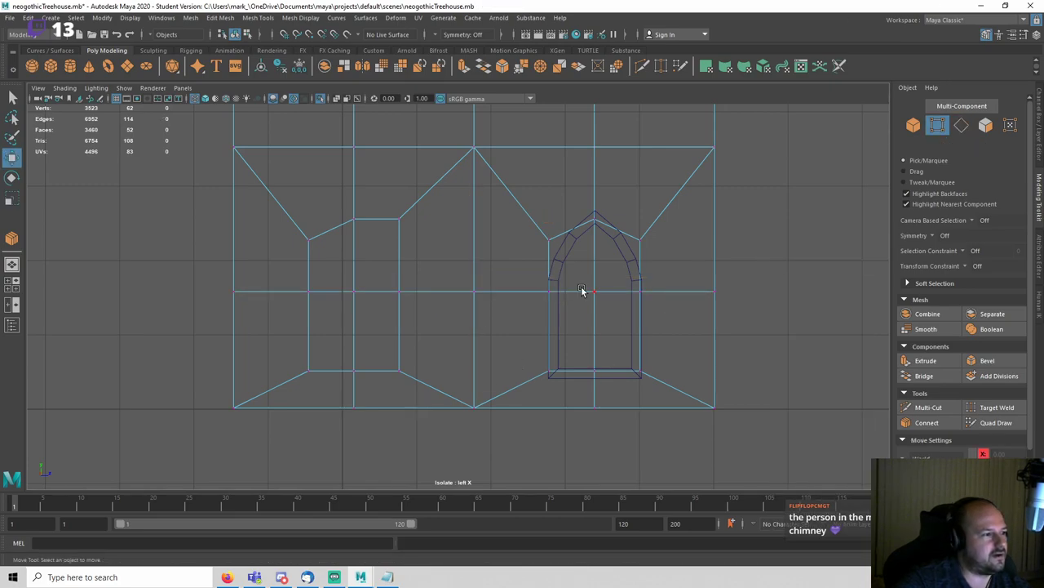
Step: Lower the raised corner vertex of the unframed ground-floor opening, then lower and scale inward the framed opening's two shoulder vertices
left_click(385, 207)
left_click_drag(402, 191, 403, 211)
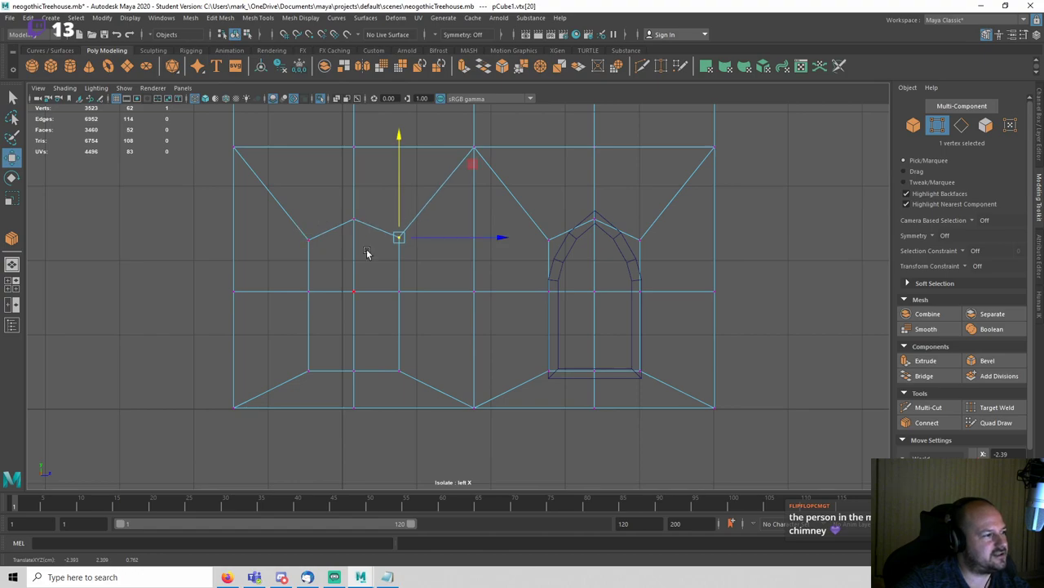
key("q")
left_click_drag(651, 256, 652, 257)
key("w")
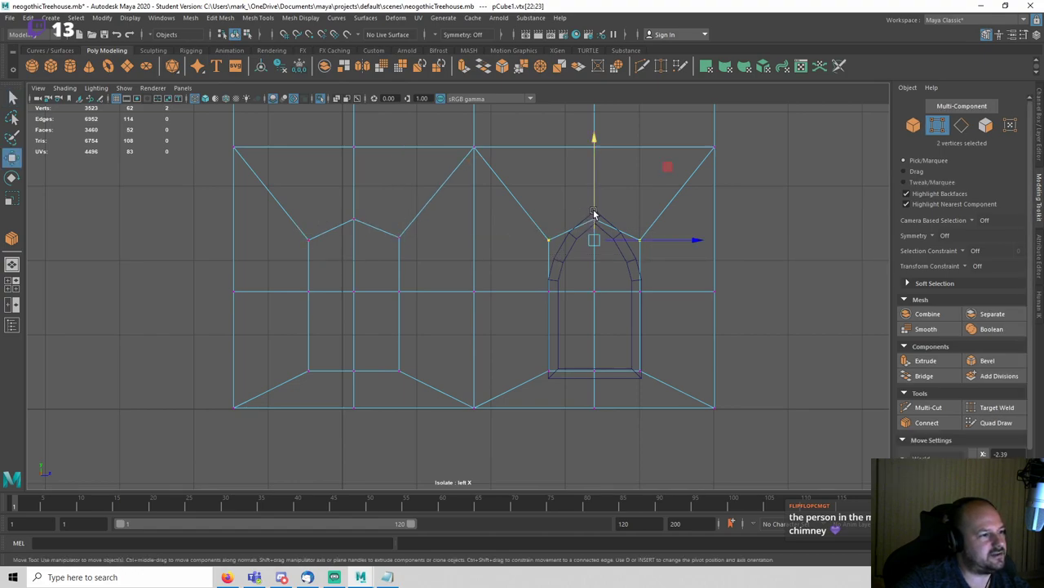
left_click_drag(595, 213, 600, 236)
scroll(601, 236, "up", 2)
key("r")
left_click_drag(726, 258, 712, 256)
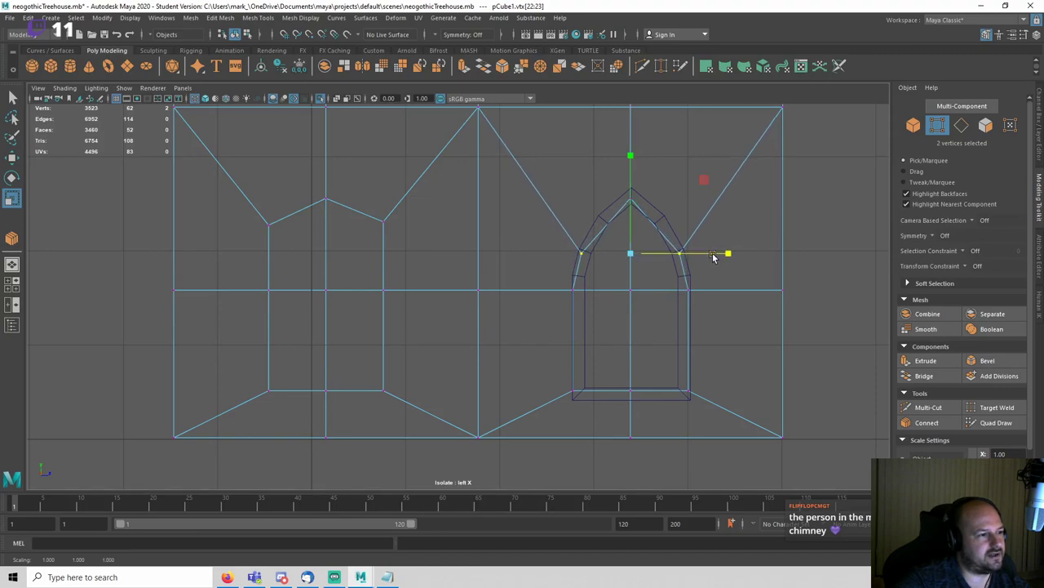
Step: Move the framed opening's two shoulder vertices individually upward and inward to follow the arch of the pointed window frame
key("w")
scroll(713, 240, "up", 4)
middle_click_drag(812, 215, 443, 305, "alt")
scroll(444, 306, "up", 4)
middle_click_drag(320, 340, 559, 313, "alt")
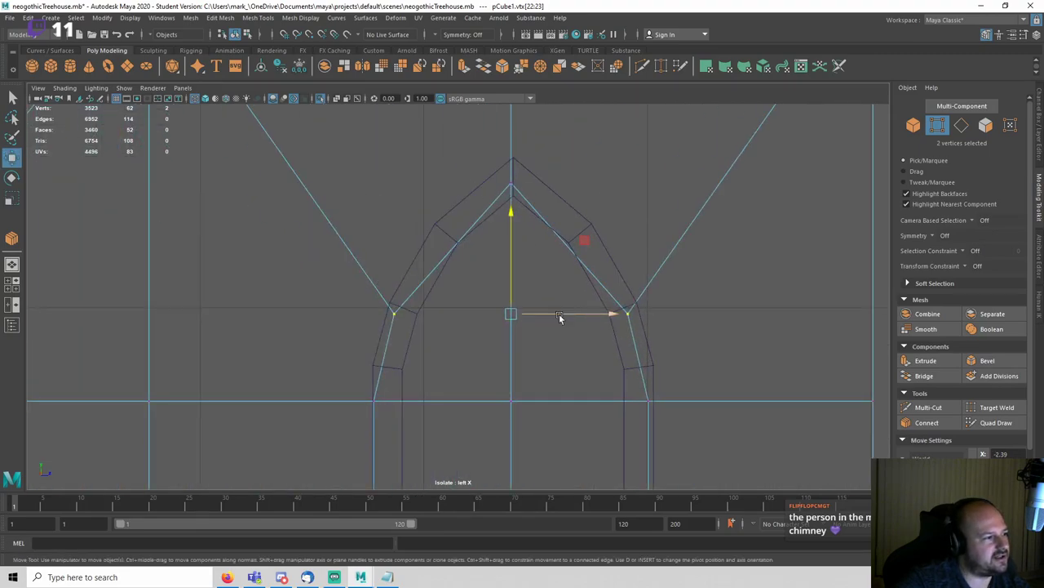
scroll(596, 269, "up", 3)
key("q")
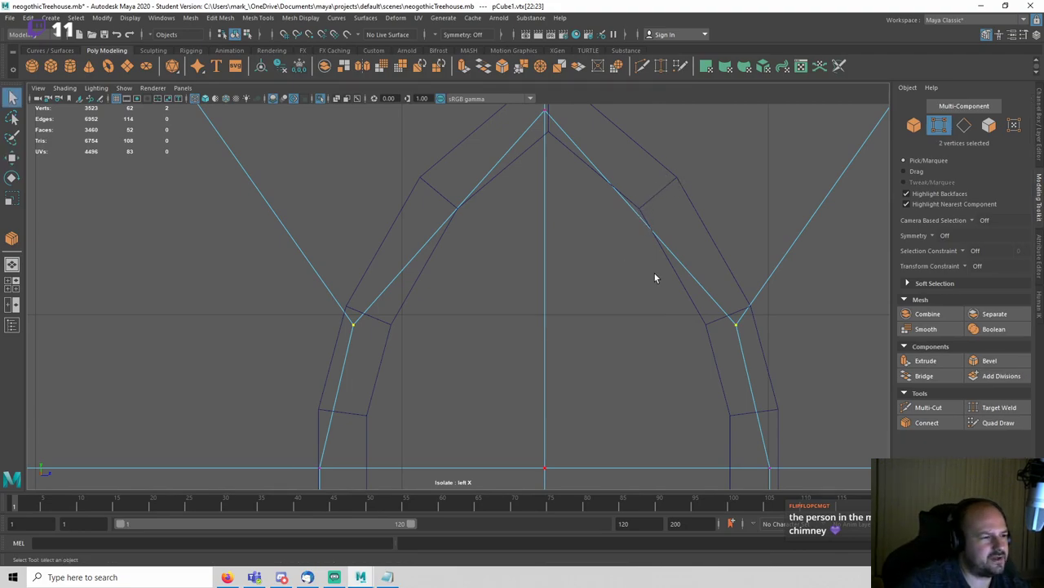
key("w")
key("q")
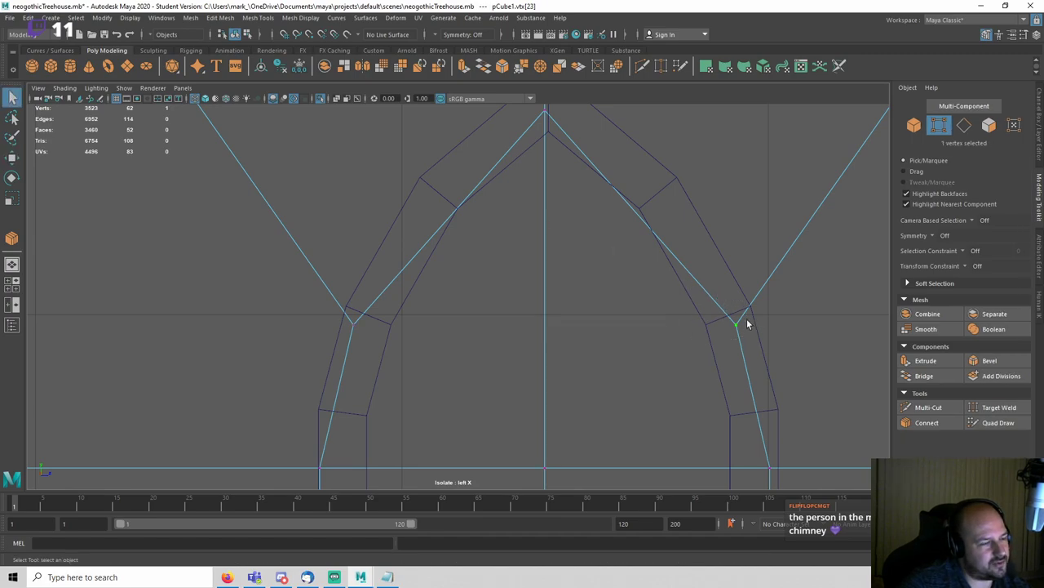
key("w")
middle_click_drag(809, 250, 775, 176)
left_click(350, 309)
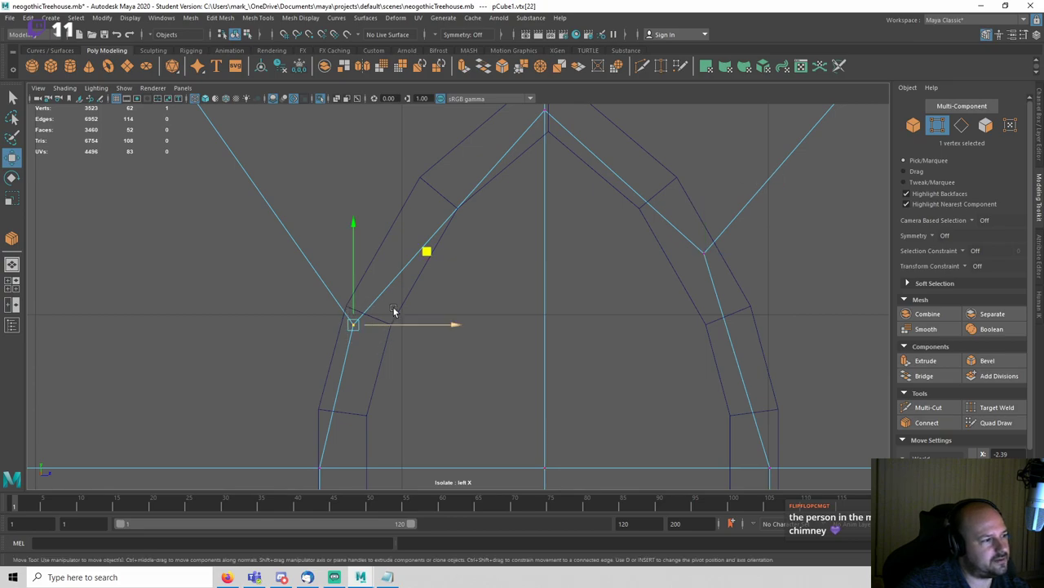
middle_click_drag(426, 251, 459, 204)
Step: Fine-tune the shoulder vertex nearest the wall's middle so it sits within the pointed frame, and return to object mode
scroll(476, 354, "down", 9)
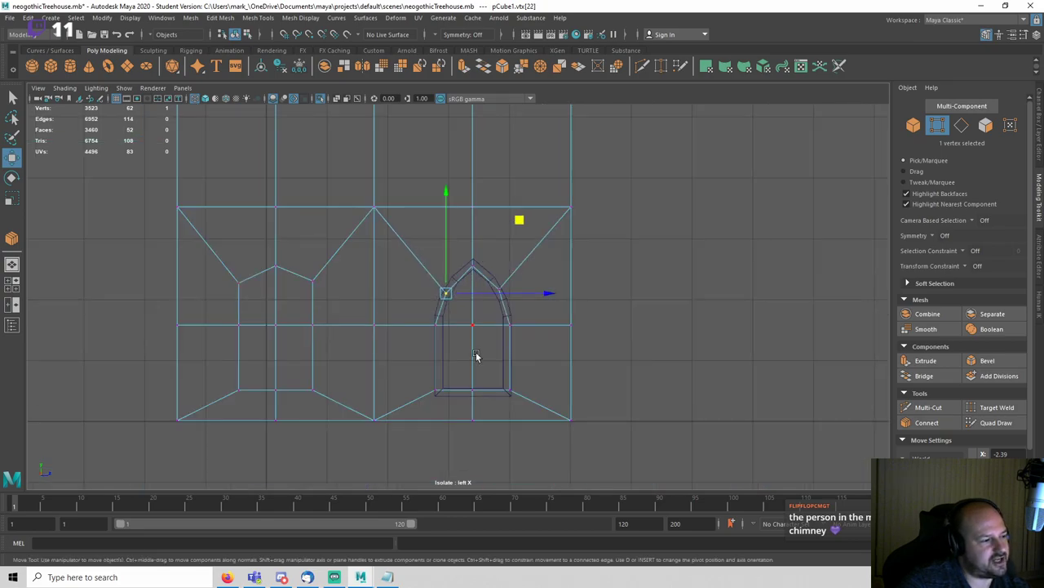
middle_click_drag(475, 354, 638, 312, "alt")
scroll(397, 277, "up", 4)
middle_click_drag(864, 226, 617, 269, "alt")
key("q")
scroll(618, 270, "up", 4)
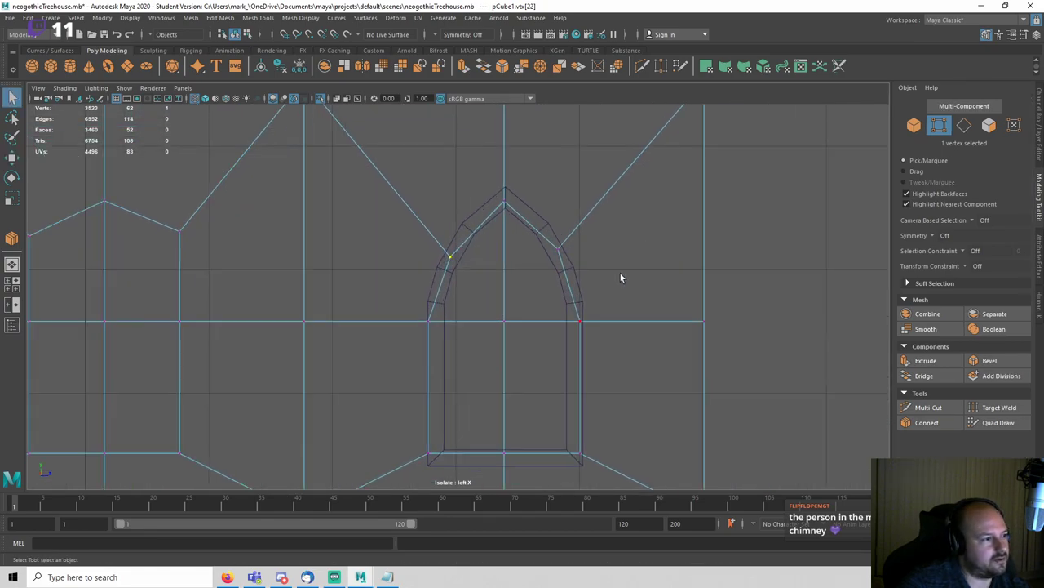
scroll(481, 202, "up", 3)
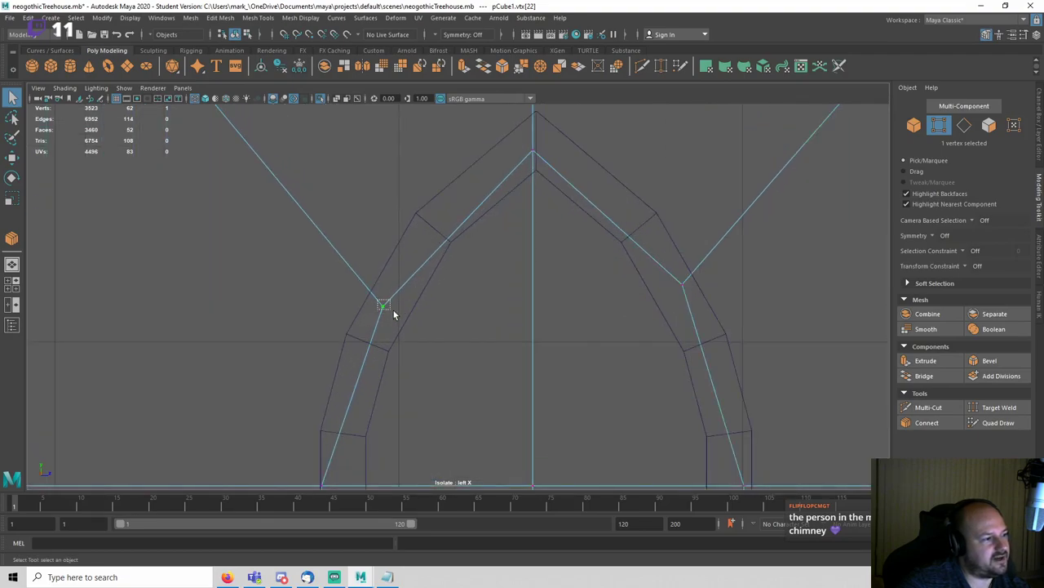
key("w")
left_click_drag(452, 240, 460, 230)
right_click_drag(607, 275, 682, 235)
scroll(759, 323, "down", 9)
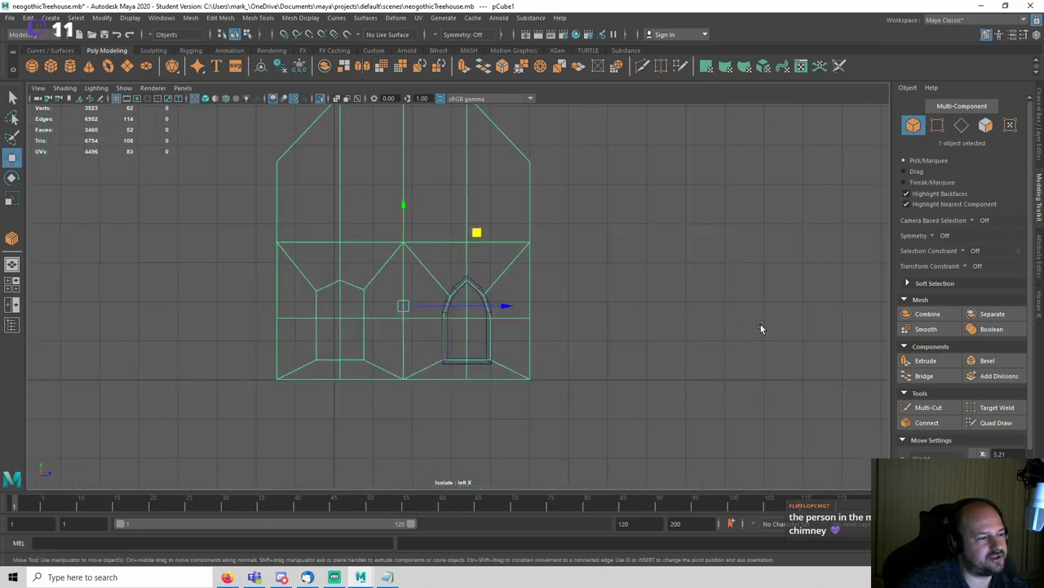
Step: End the isolation of the walls, save the scene, and return to the shaded perspective view
left_click(760, 324)
key("ctrl+1")
key("ctrl+s")
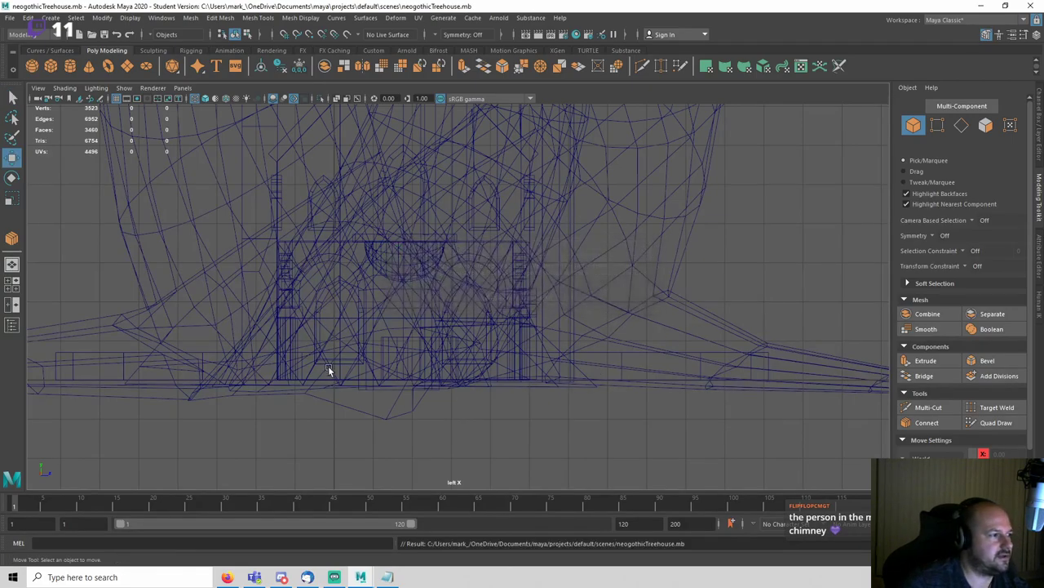
scroll(328, 365, "up", 1)
key("space")
left_click_drag(377, 331, 379, 299)
key("5")
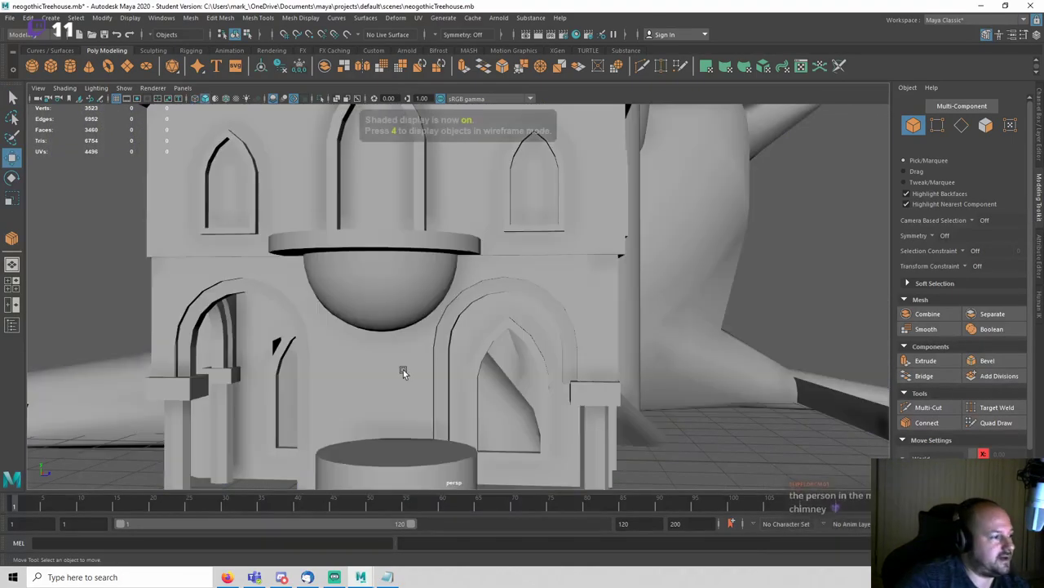
Step: Isolate the house walls with the other ground-floor window frame and show them in wireframe left view for vertex editing
scroll(490, 326, "up", 3)
key("q")
left_click(487, 239)
left_click(482, 237, "shift")
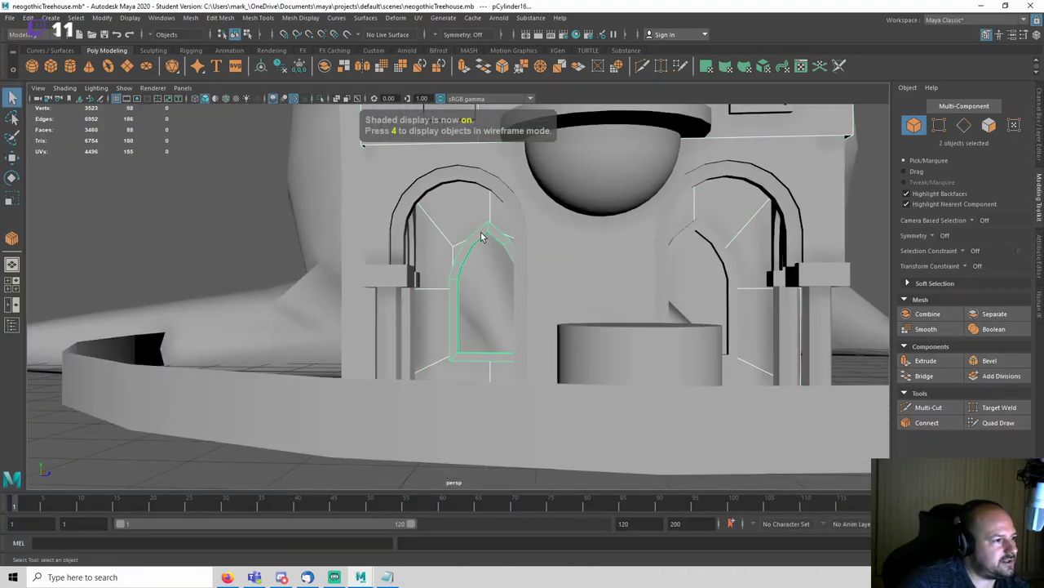
key("ctrl+1")
key("f")
key("space")
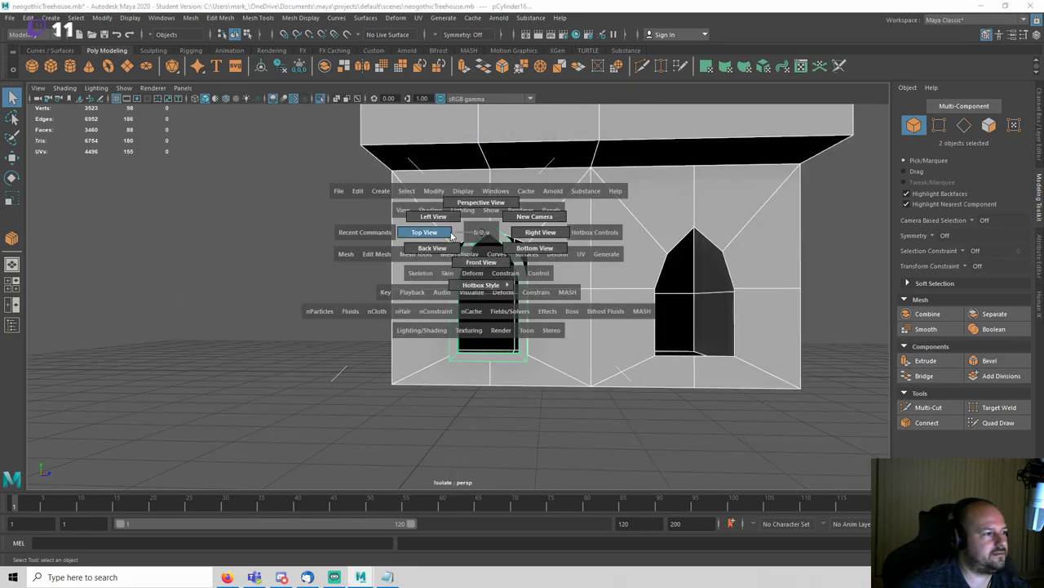
left_click(449, 219)
scroll(590, 310, "up", 5)
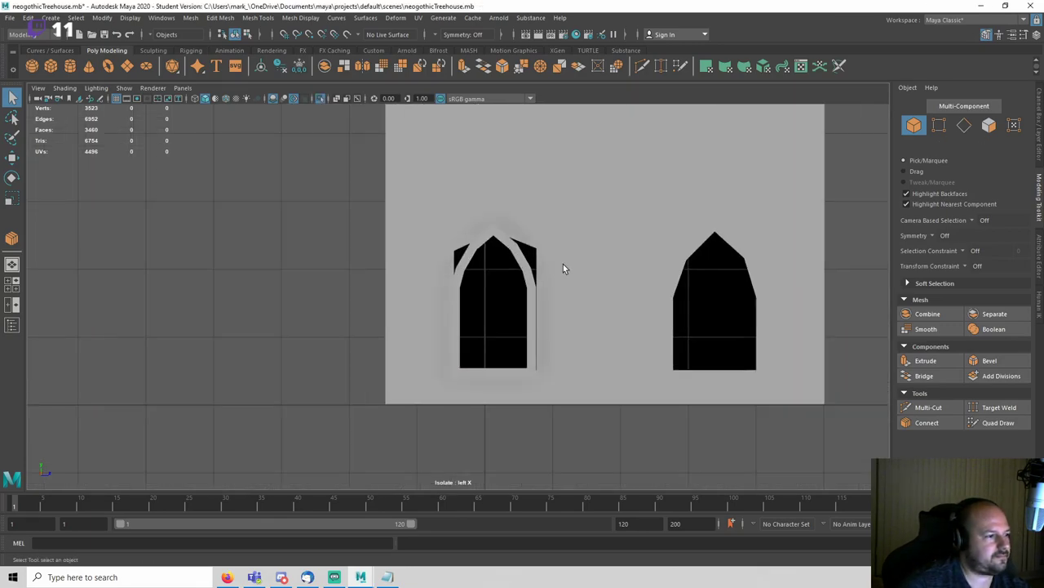
key("4")
right_click_drag(618, 248, 568, 241)
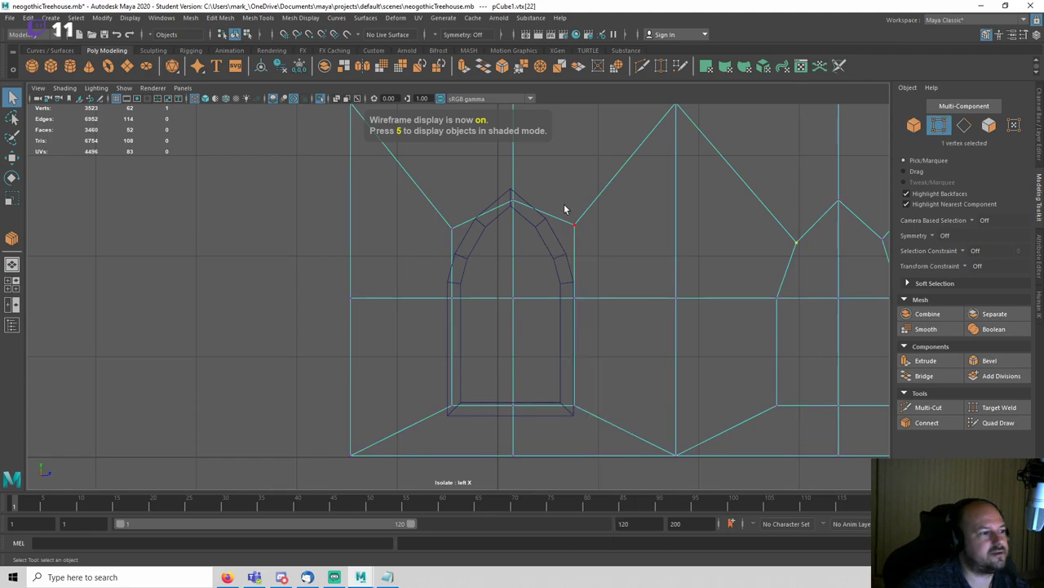
Step: Move the second ground-floor opening's two shoulder vertices down and inward to follow its pointed window frame
middle_click_drag(594, 245, 522, 305, "alt")
scroll(523, 305, "up", 3)
left_click(529, 281)
key("w")
middle_click_drag(595, 208, 574, 239)
left_click(333, 284)
middle_click_drag(408, 210, 428, 237)
key("q")
scroll(440, 245, "down", 5)
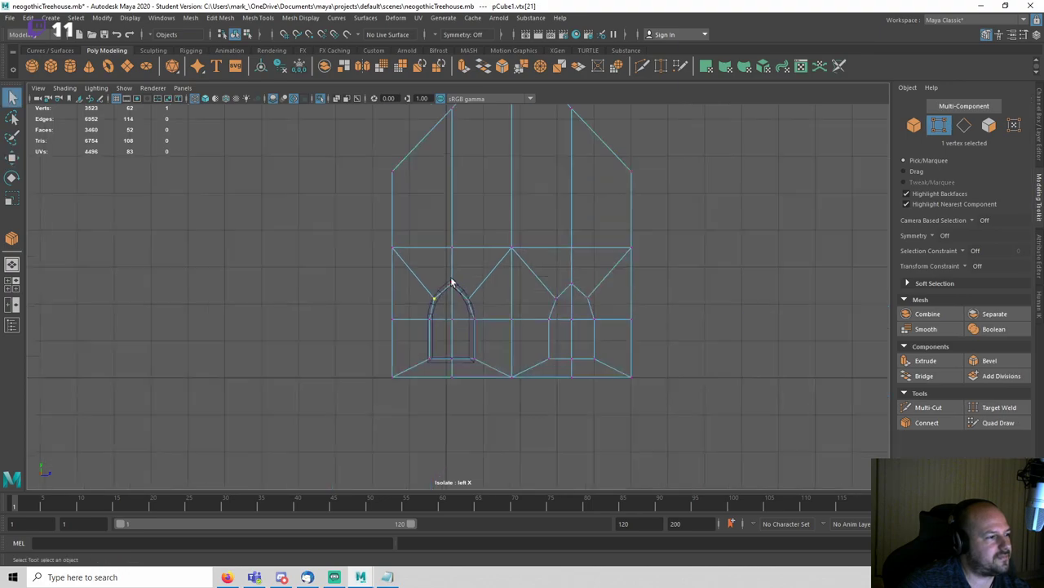
Step: Nudge the second pointed window frame slightly sideways to centre it on its wall opening, and reselect the walls
key("F8")
scroll(470, 272, "up", 4)
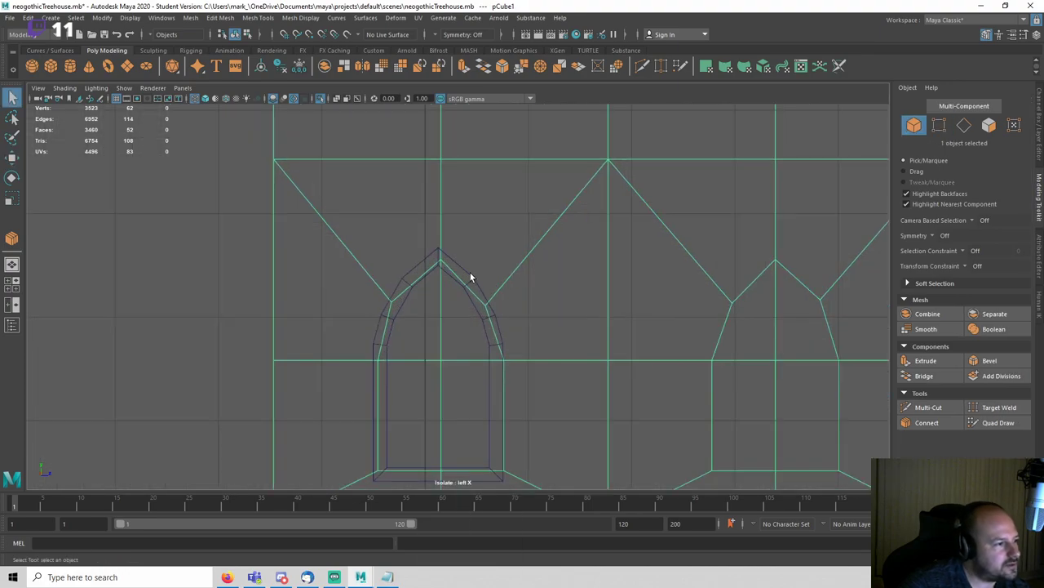
key("w")
left_click_drag(502, 345, 503, 344)
left_click(530, 253)
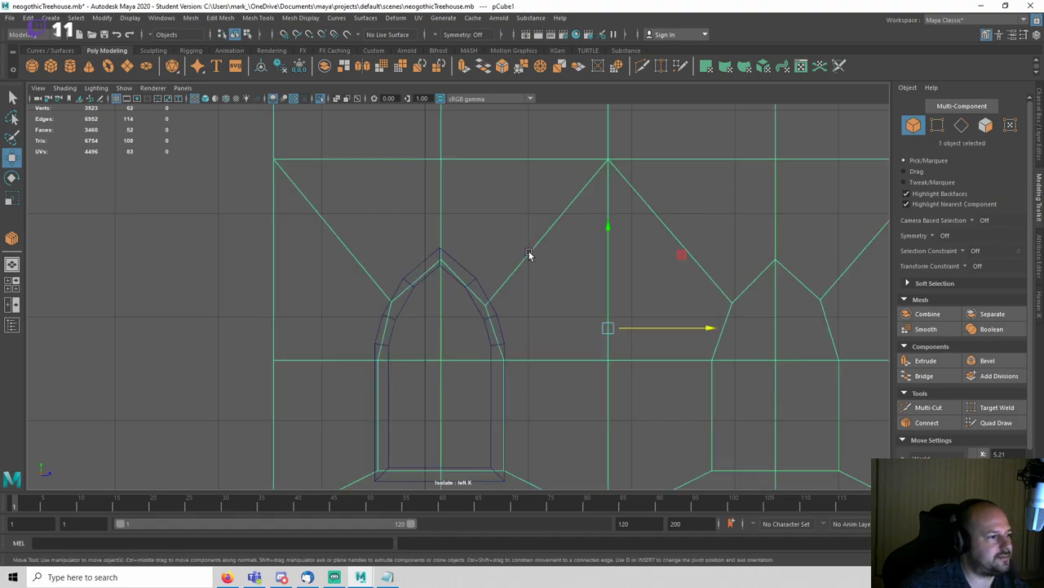
Step: Refine both shoulder vertices of the second opening so they lie within the thickness of the arched frame
middle_click_drag(546, 262, 569, 225, "alt")
right_click_drag(570, 225, 493, 208)
scroll(439, 269, "up", 2)
left_click(402, 254)
scroll(439, 277, "up", 2)
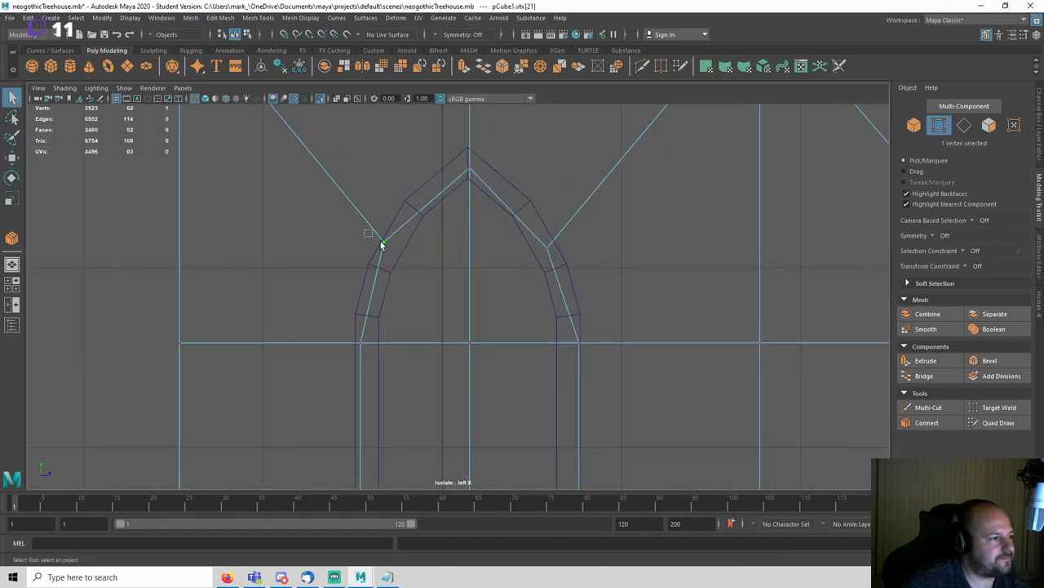
key("q")
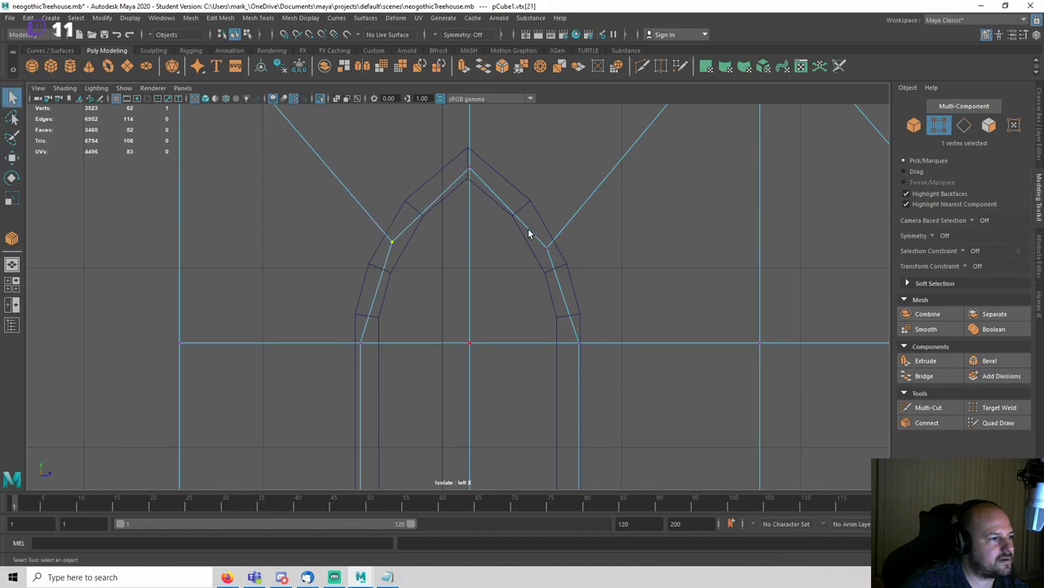
key("w")
left_click_drag(619, 175, 613, 161)
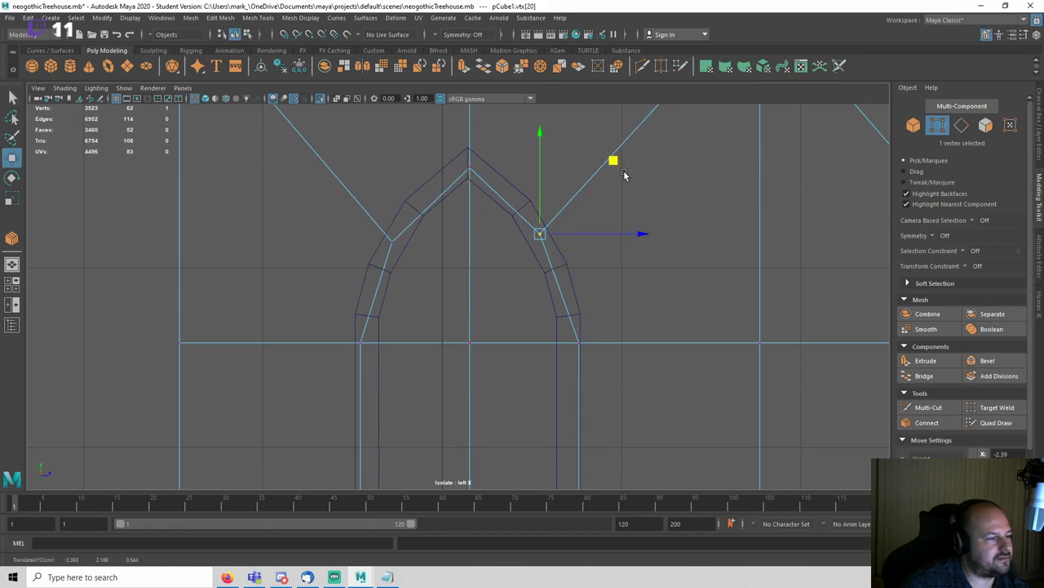
Step: Return to object mode in the shaded perspective view, end the isolation of the walls, and save the scene
key("ctrl+s")
key("Return")
scroll(614, 270, "down", 4)
right_click_drag(606, 251, 654, 197)
left_click(718, 256)
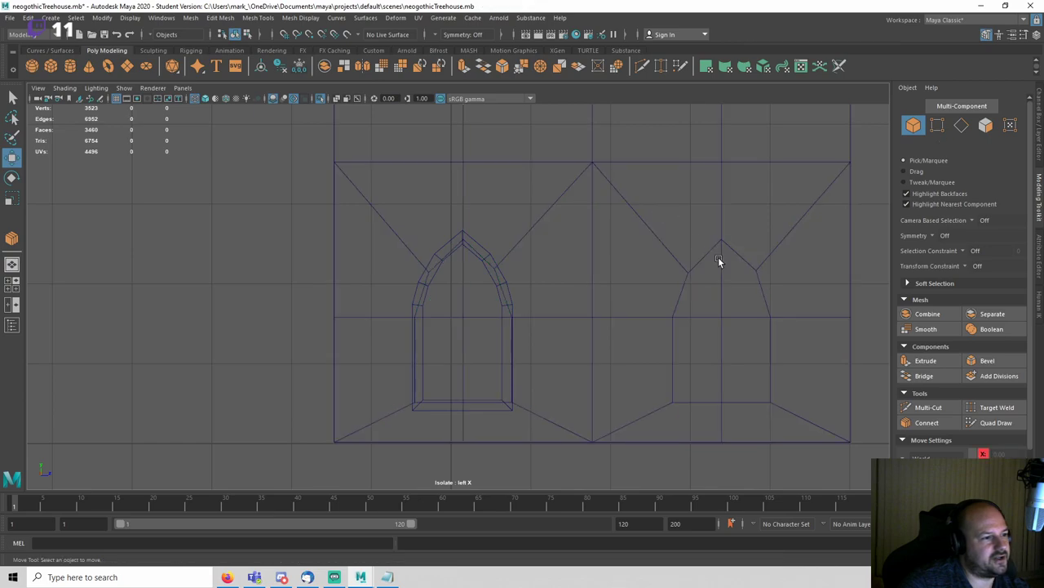
key("space")
key("space")
key("5")
mouse_move(708, 291)
left_mouse_down("alt")
mouse_move(665, 305)
mouse_move(693, 299)
left_mouse_up("alt")
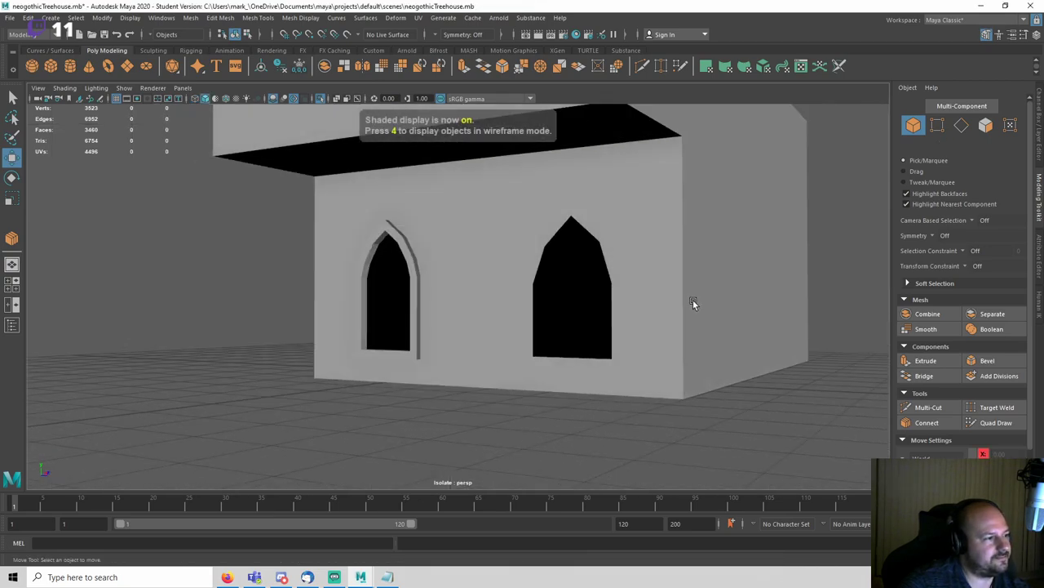
key("ctrl+1")
key("ctrl+s")
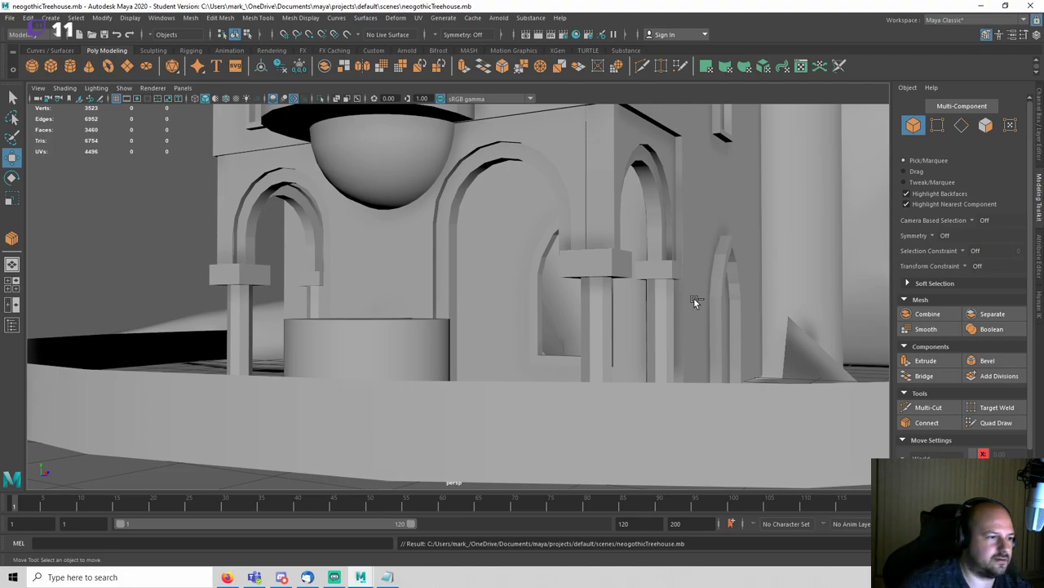
right_click_drag(694, 298, 548, 304, "alt")
left_click_drag(548, 309, 629, 338, "alt")
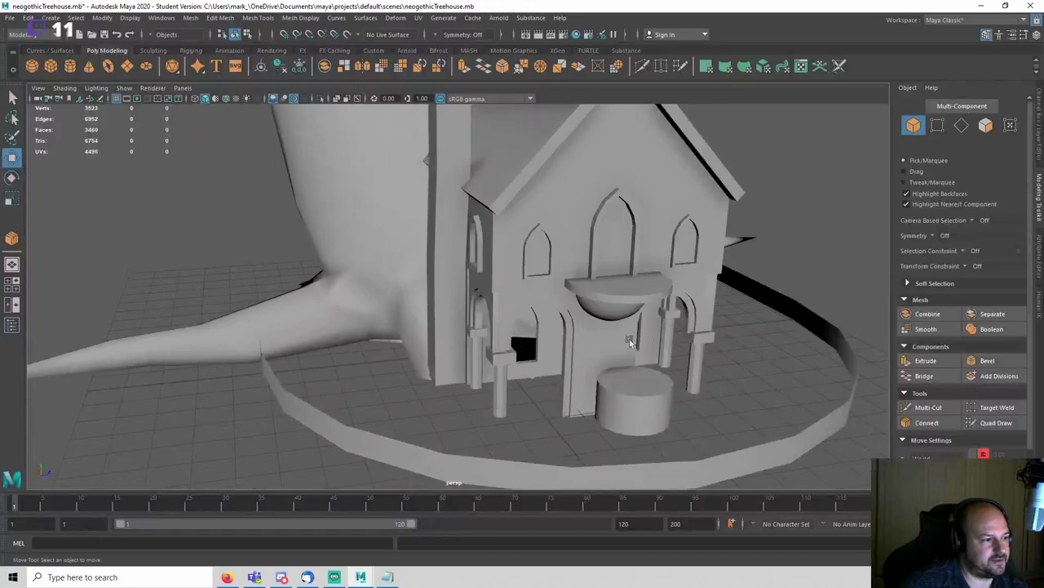
left_click(538, 370)
left_click_drag(538, 369, 592, 386, "alt")
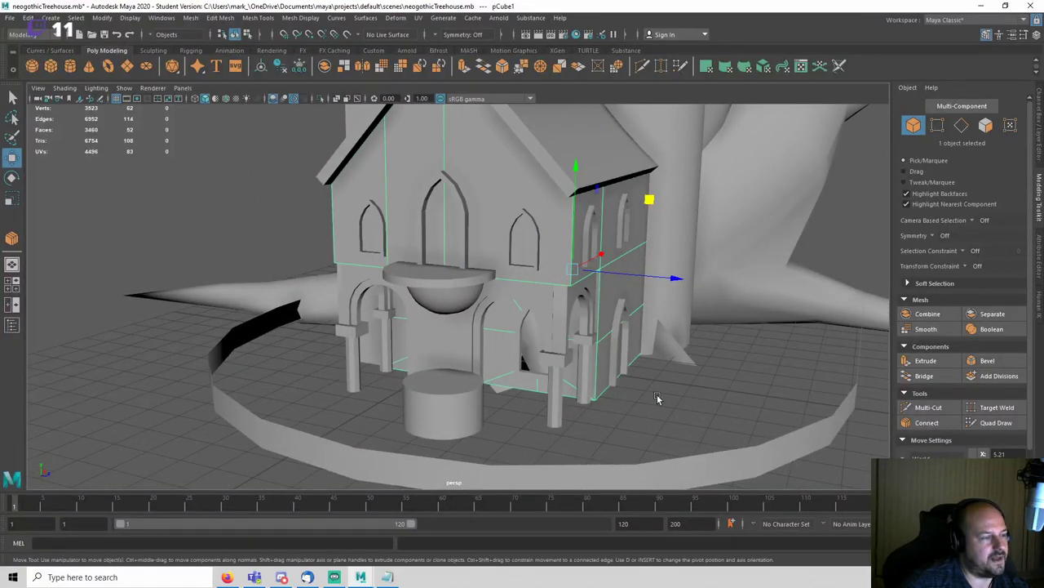
left_click_drag(657, 394, 610, 254, "alt")
key("q")
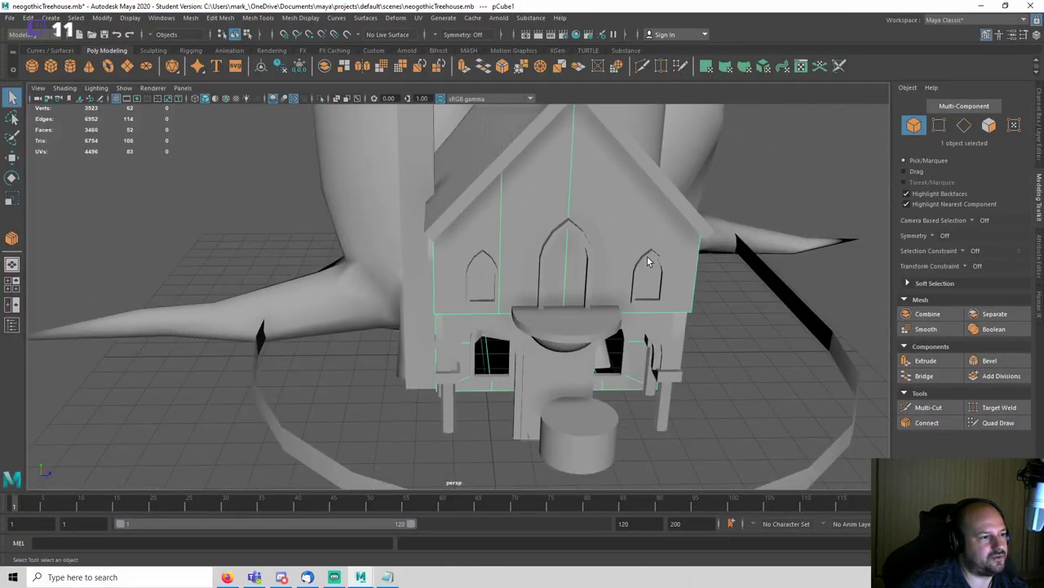
left_click(647, 261, "shift")
left_click(493, 266, "shift")
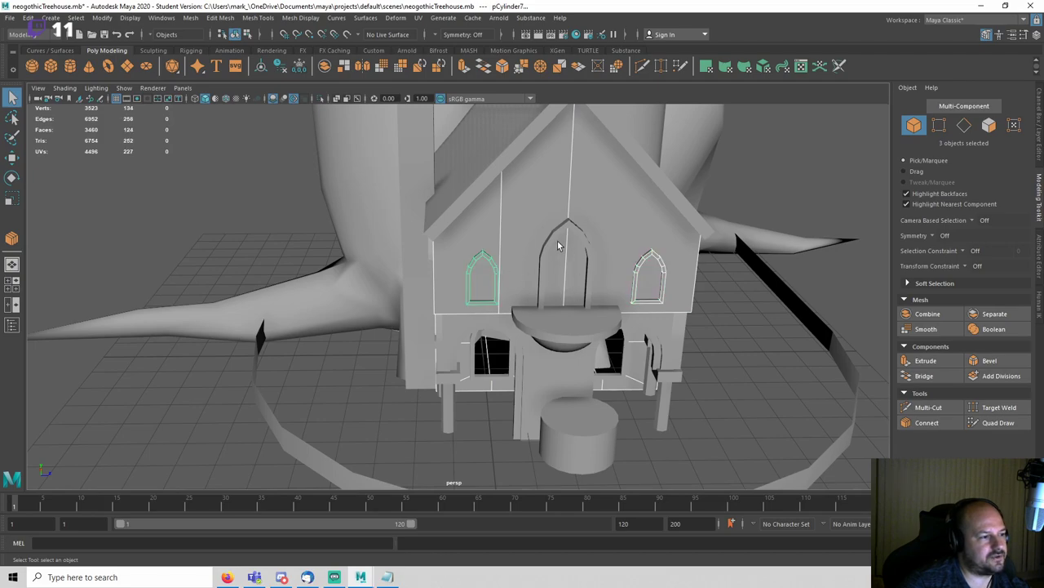
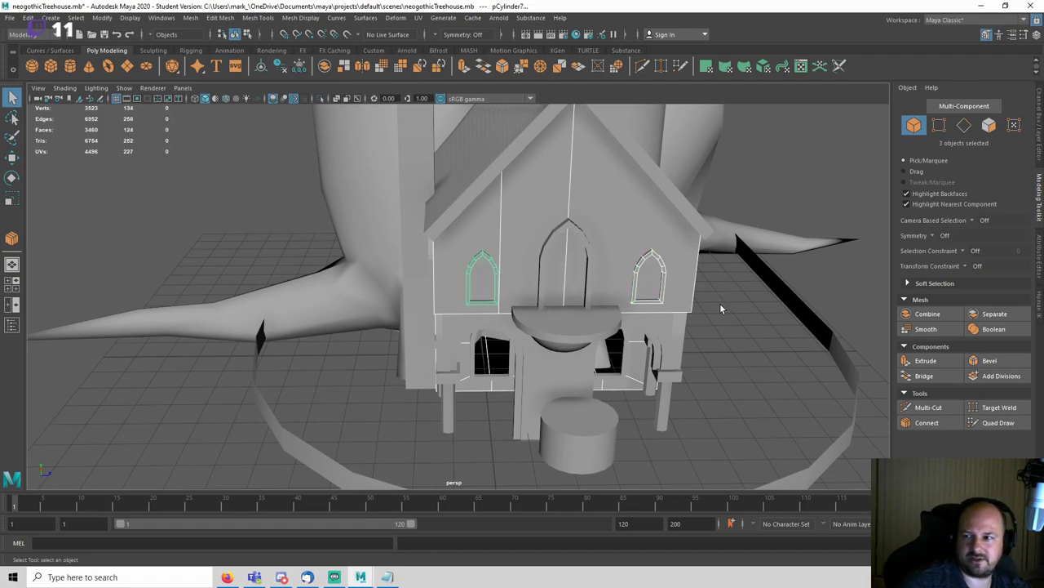
left_click(736, 365)
Step: Isolate the house walls together with the two small pointed window frames on the upper front wall
scroll(553, 310, "up", 5)
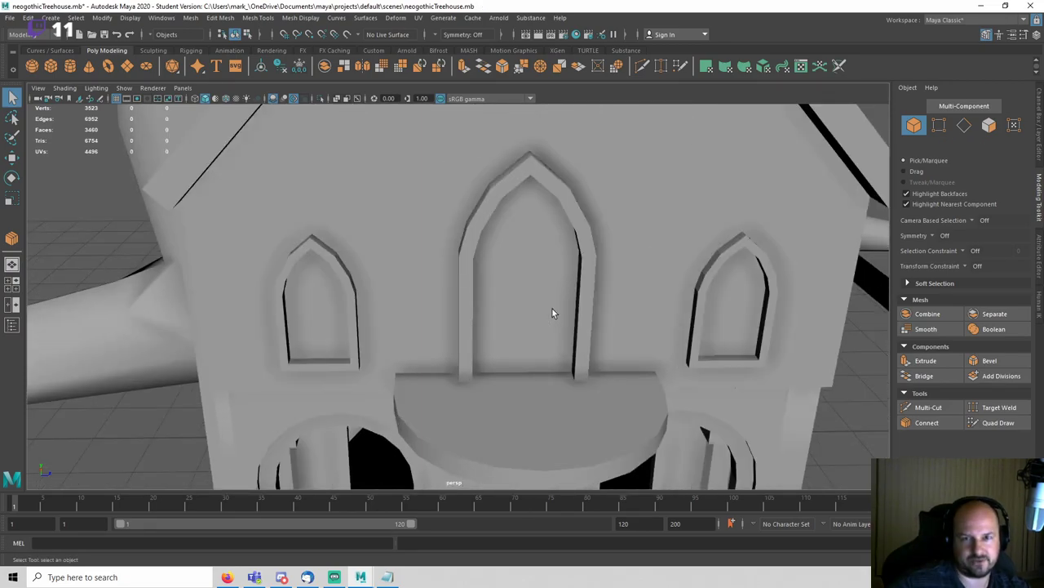
scroll(552, 312, "down", 3)
left_click_drag(419, 292, 462, 259, "alt")
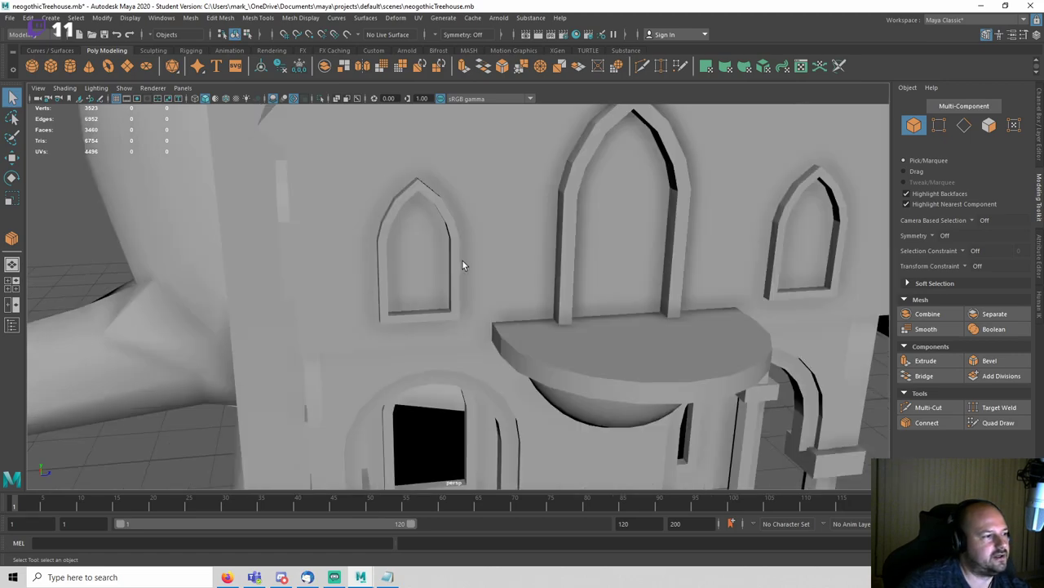
left_click(456, 262)
left_click(456, 261)
left_click(782, 236, "shift")
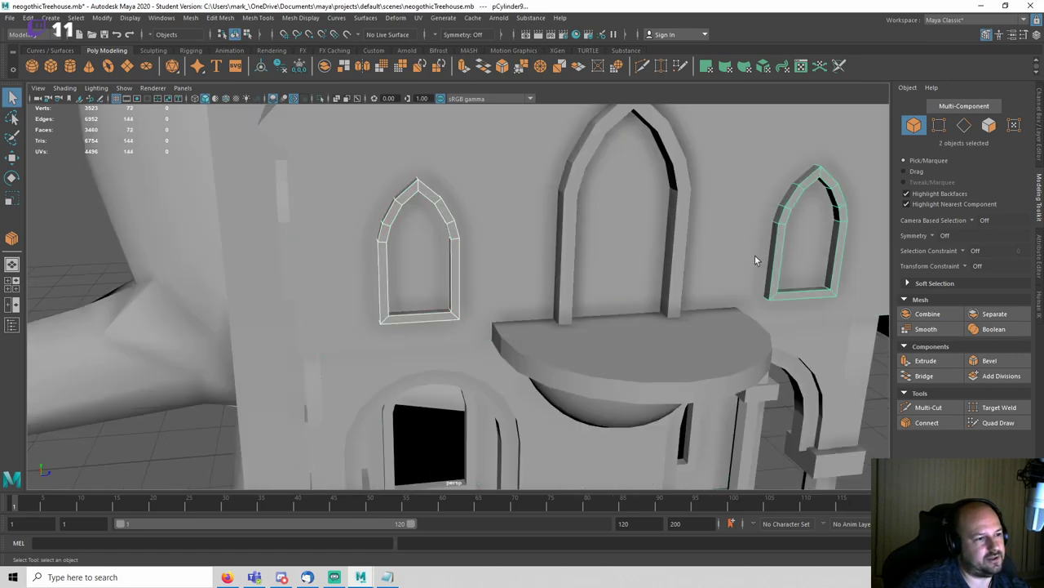
left_click(741, 260, "shift")
key("ctrl+1")
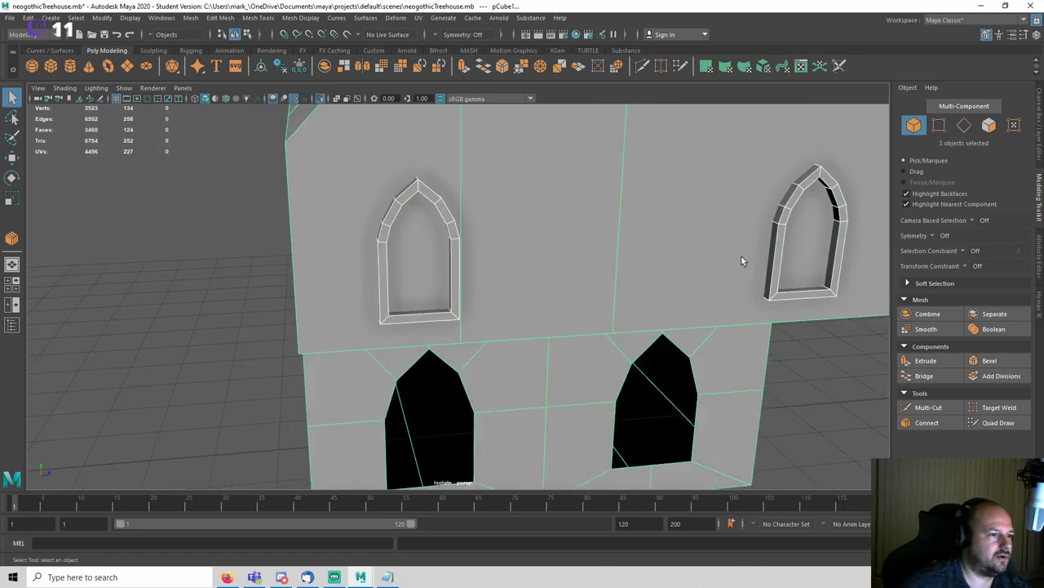
Step: In the side wireframe view, move the second upper window frame sideways until its inner side lines up with the vertical edge above the lower opening
scroll(742, 257, "down", 2)
left_click(798, 402)
key("space")
left_click_drag(796, 377, 746, 365)
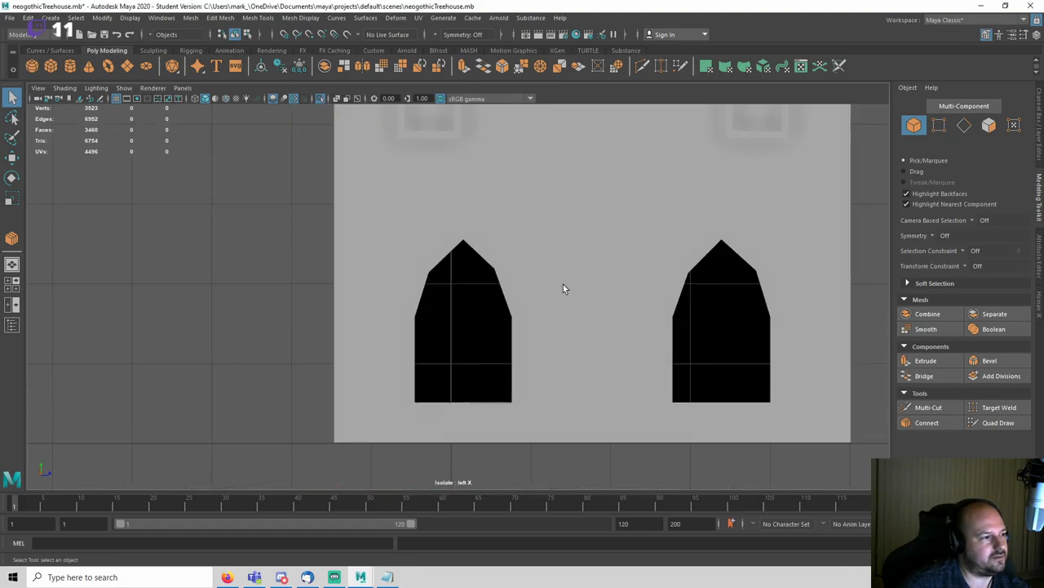
left_click(563, 286)
scroll(587, 272, "down", 5)
scroll(588, 273, "up", 2)
middle_click_drag(578, 230, 542, 329, "alt")
key("4")
scroll(579, 327, "up", 6)
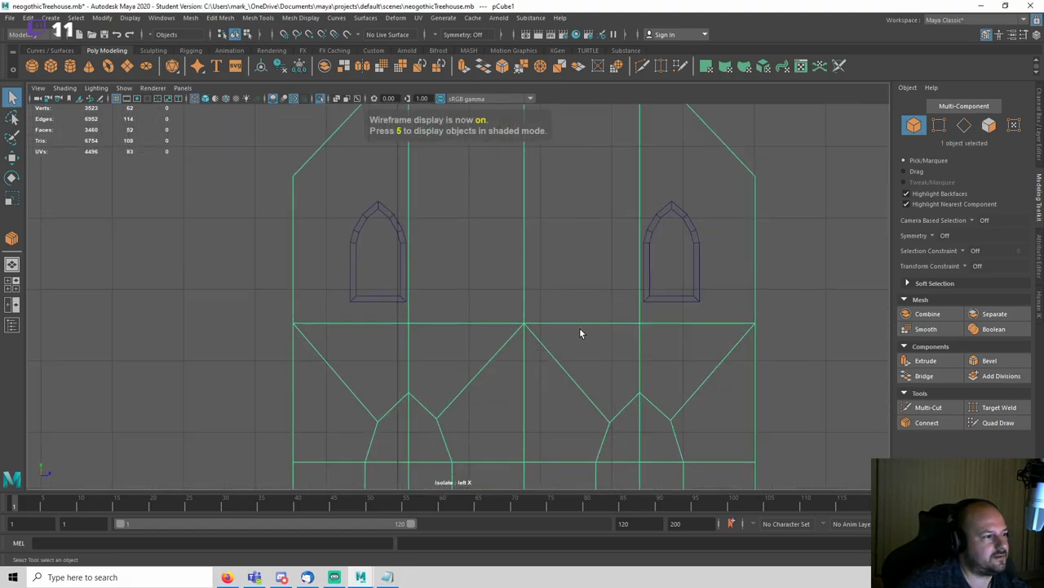
key("w")
left_click(768, 271)
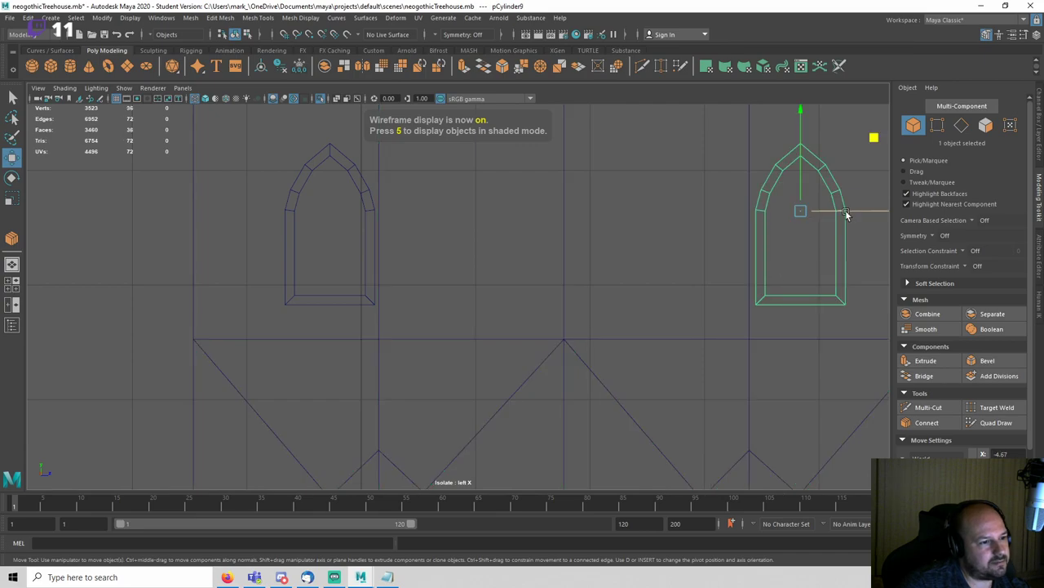
left_click_drag(844, 210, 839, 212)
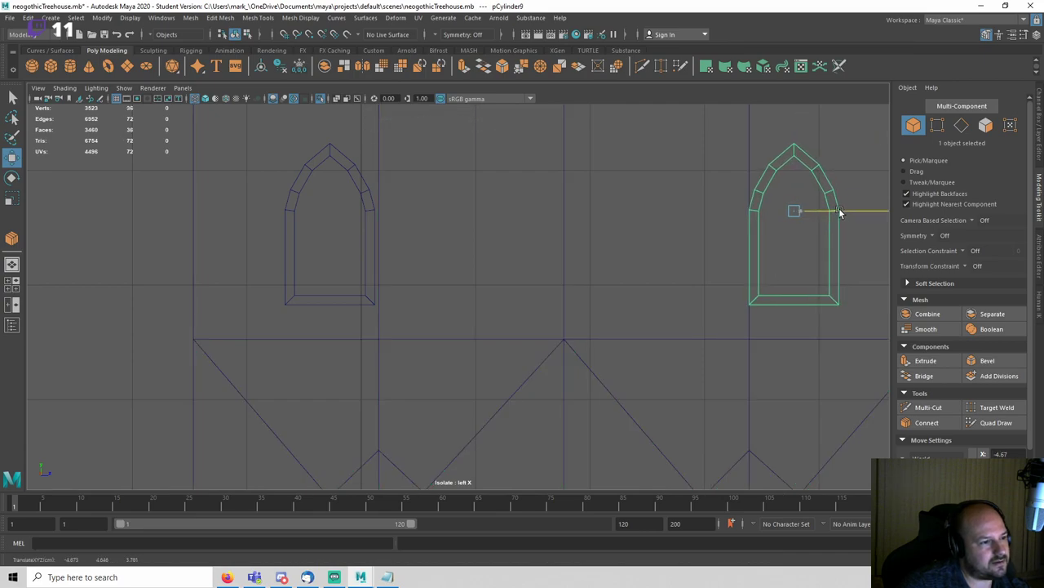
Step: Move the first upper window frame sideways so its inner side meets its vertical wall edge, and save the scene
left_click(370, 242)
left_click_drag(401, 213, 404, 211)
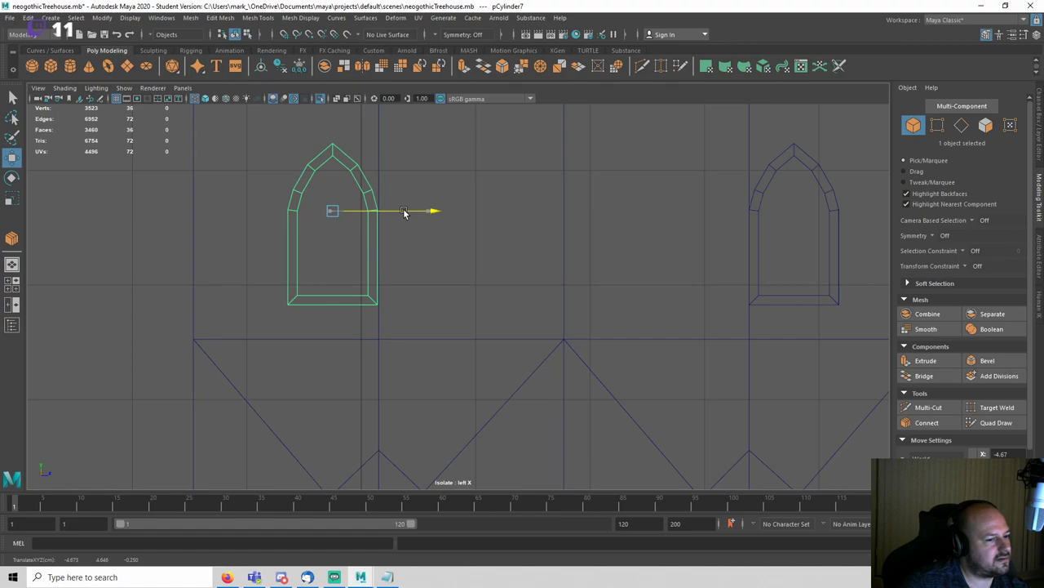
left_click_drag(404, 212, 406, 212)
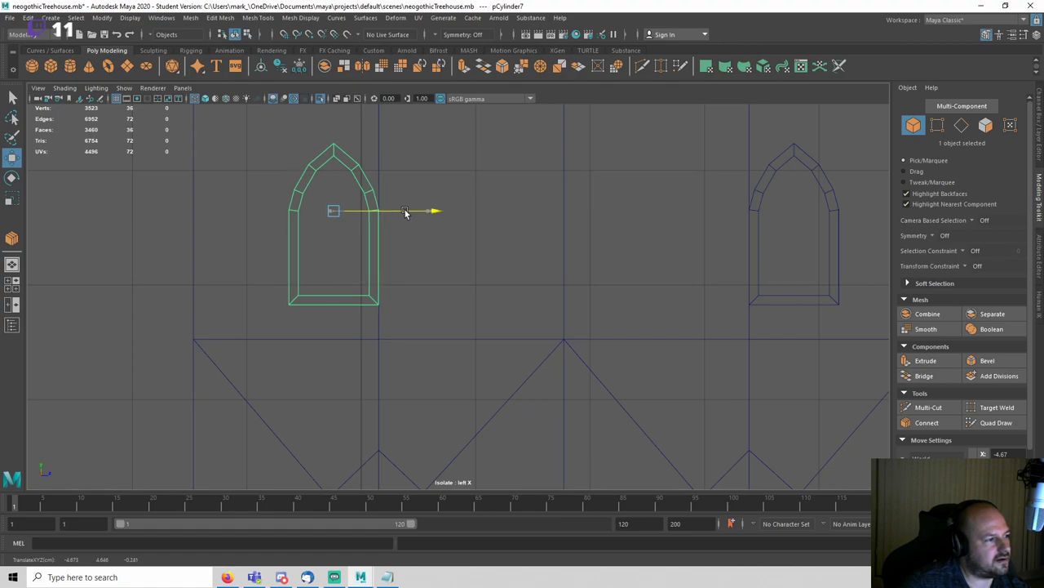
key("ctrl+s")
Step: Try to connect a new edge through the front wall from the gable's sloping edge beside the second window
left_click(486, 298)
left_click(467, 282)
middle_click_drag(666, 208, 617, 283, "alt")
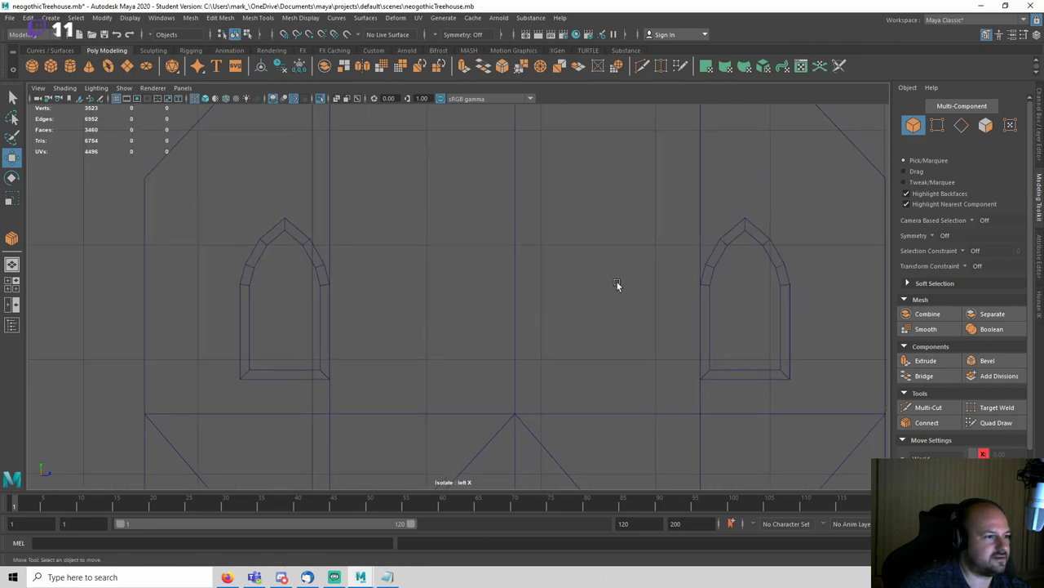
left_click(702, 221)
scroll(867, 357, "down", 5)
key("F10")
scroll(649, 255, "up", 2)
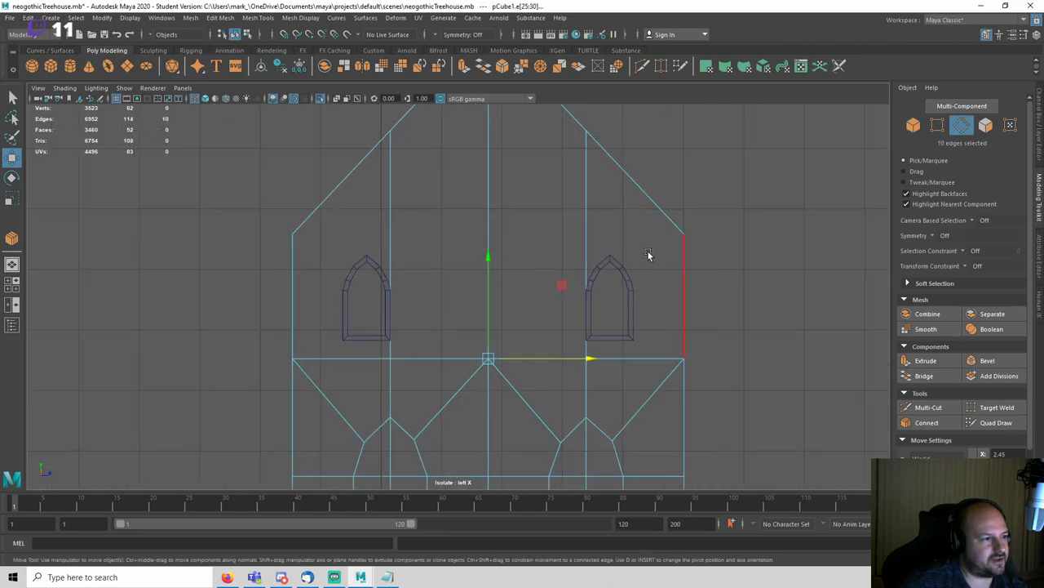
left_click(648, 197)
left_click(927, 422)
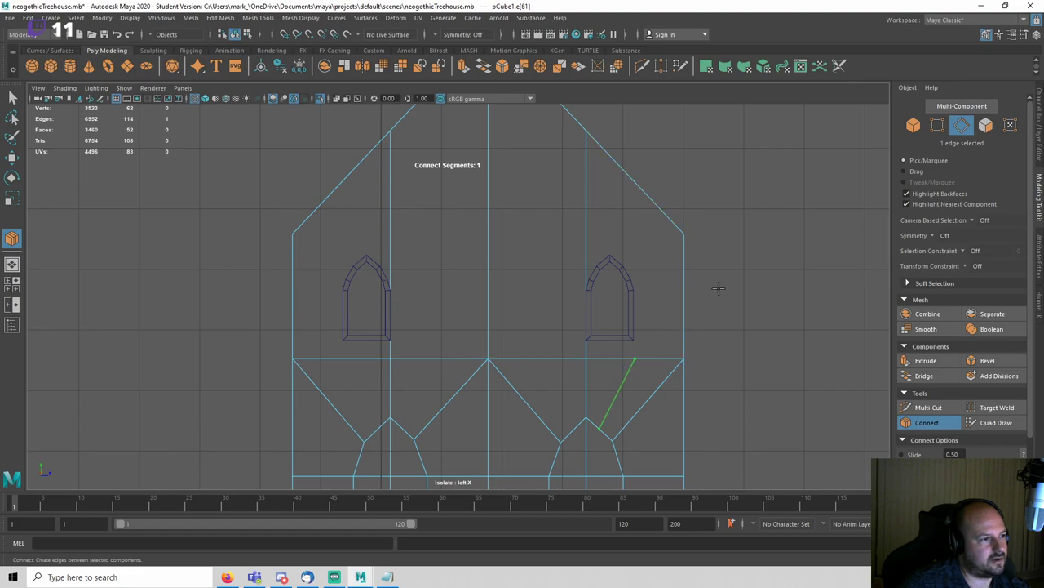
key("q")
key("3")
Step: Try to connect a new edge across the overhang's underside from the wall edge above the second lower opening
mouse_move(718, 294)
left_mouse_down("alt")
mouse_move(704, 270)
mouse_move(655, 274)
mouse_move(601, 246)
mouse_move(662, 336)
mouse_move(611, 282)
mouse_move(701, 275)
left_mouse_up("alt")
key("5")
key("1")
double_click(669, 265)
right_click_drag(689, 224, 640, 224)
left_click(673, 267)
middle_click_drag(645, 212, 639, 254, "alt")
right_click_drag(640, 254, 630, 223)
left_click(640, 244)
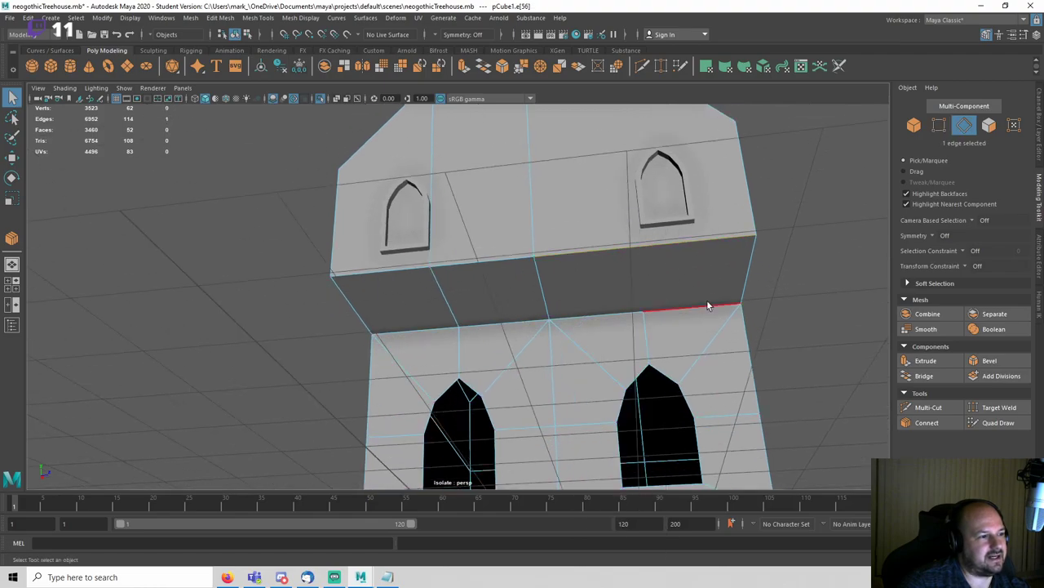
left_click(931, 422)
mouse_move(768, 311)
left_mouse_down("alt")
mouse_move(780, 341)
mouse_move(763, 348)
mouse_move(789, 357)
mouse_move(753, 349)
mouse_move(778, 319)
left_mouse_up("alt")
key("q")
key("3")
Step: Multi-Cut an edge across the overhang's underside from the vertex above the second lower arch to the upper wall's bottom edge
left_click(928, 406)
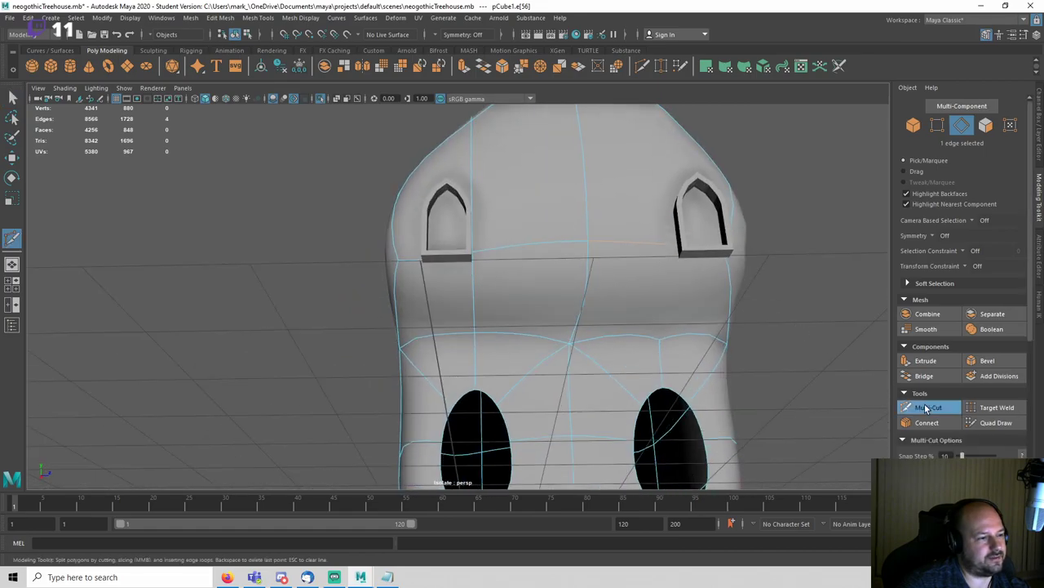
scroll(621, 326, "up", 2)
key("1")
left_click(652, 348)
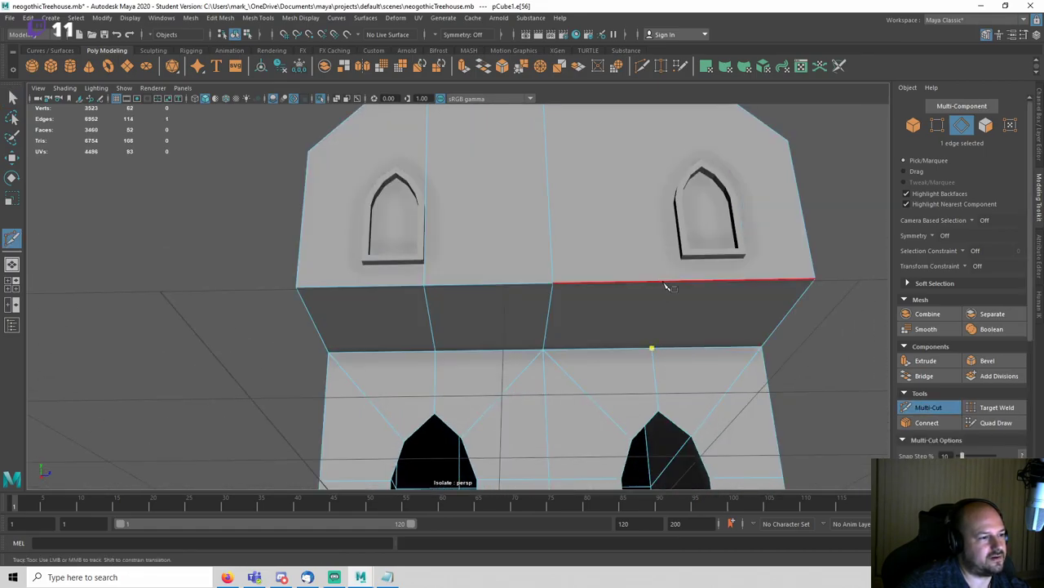
scroll(589, 299, "down", 2)
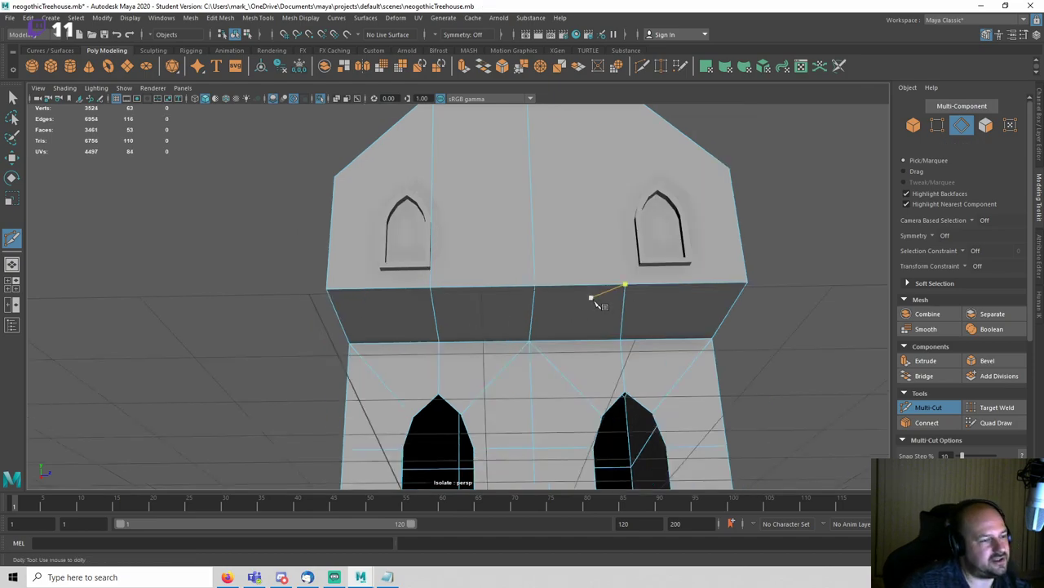
key("q")
Step: Check the smoothed shape and remove the vertex midway along the front gable's sloping edge on the second window's side
key("3")
left_click_drag(699, 288, 702, 332, "alt")
left_click(582, 266)
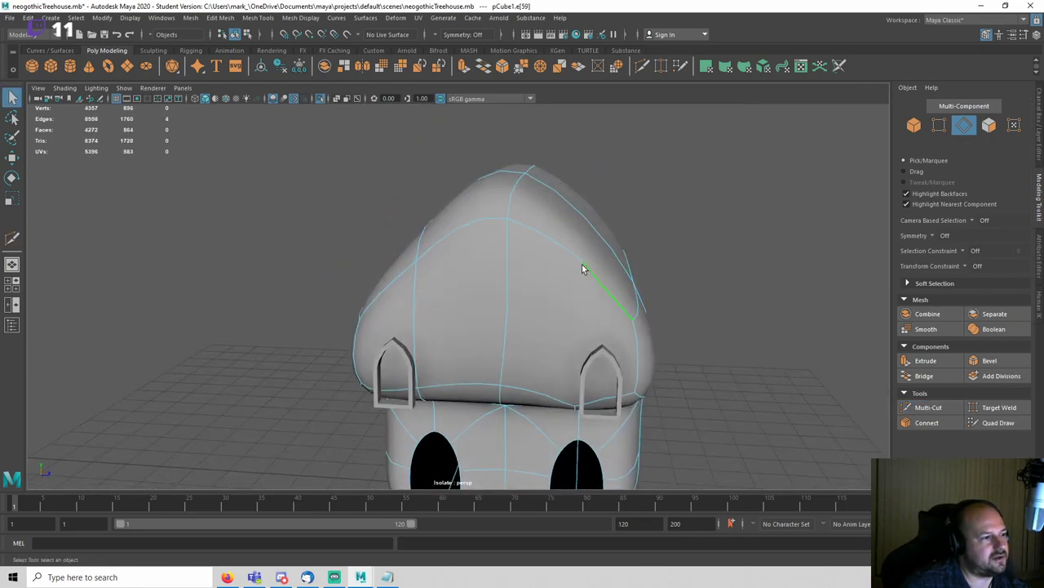
right_click_drag(717, 288, 657, 285)
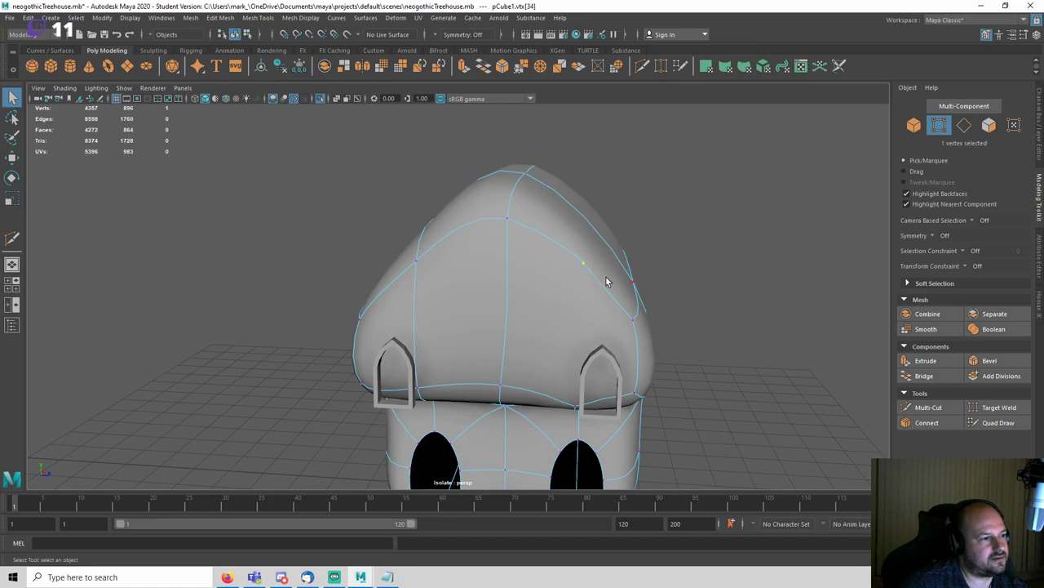
key("1")
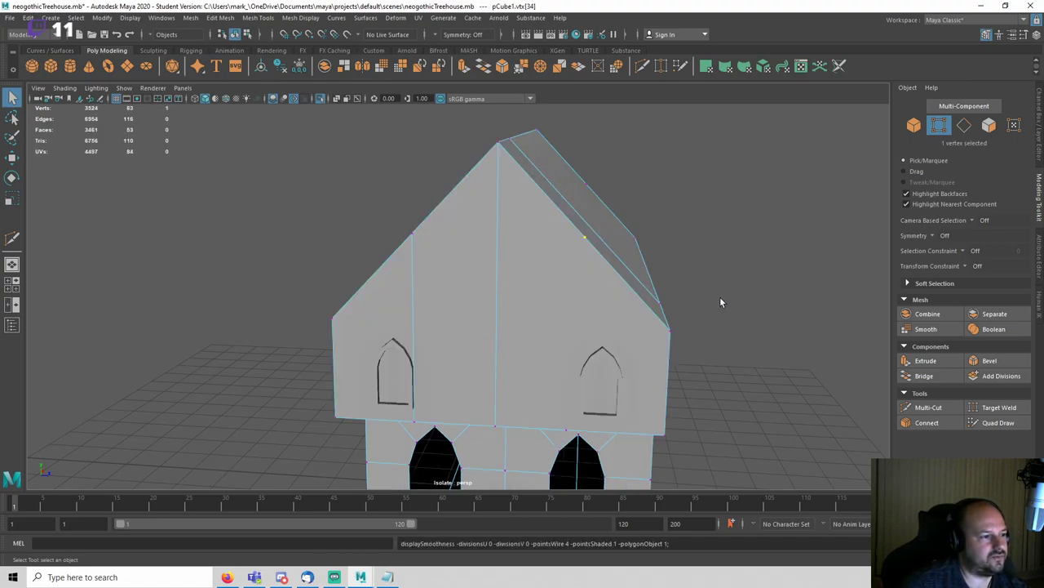
key("3")
left_click_drag(720, 300, 686, 276, "alt")
left_click(522, 279)
key("1")
Step: Connect a new line of edges along the roof slope from the middle of the front gable edge to the back
right_click_drag(593, 265, 569, 216)
left_click(491, 258)
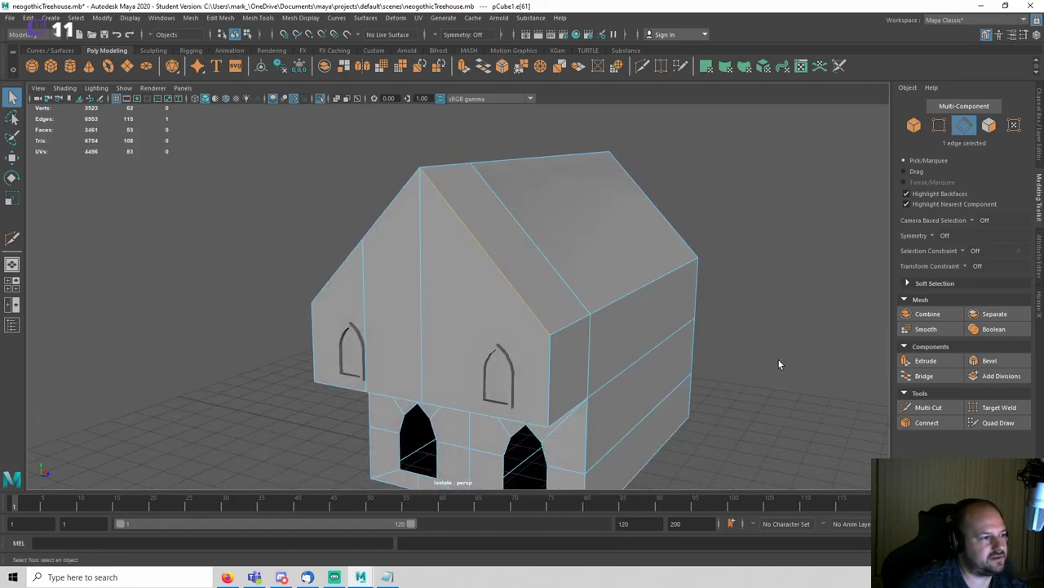
left_click(926, 425)
key("q")
right_click_drag(781, 254, 690, 222)
left_click_drag(776, 233, 723, 252, "alt")
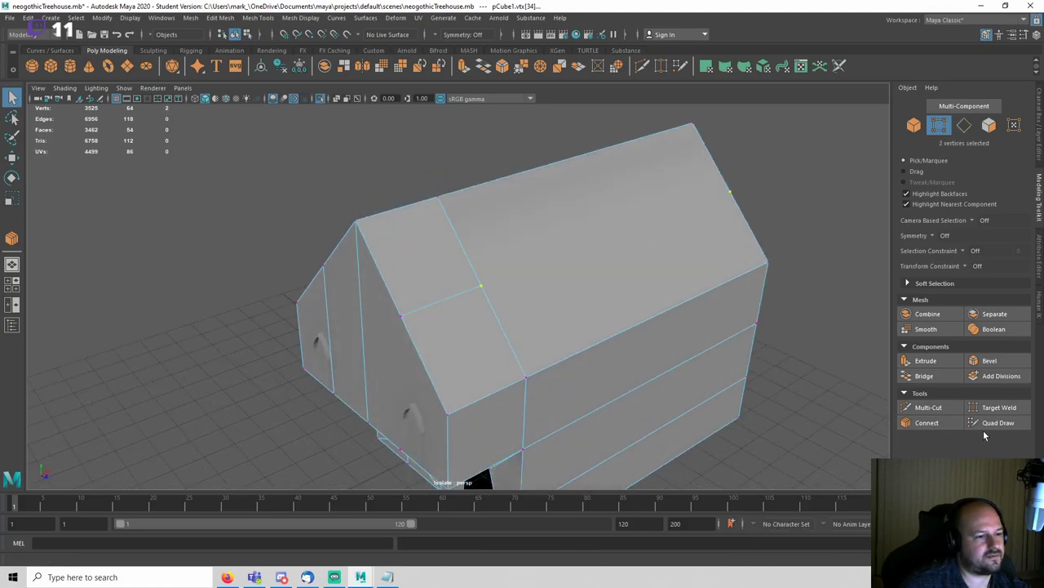
left_click(926, 422)
left_click(790, 329)
Step: Connect the gable's slope vertex to the vertex on the upper wall's bottom edge beside the second window
left_click_drag(791, 330, 555, 294, "alt")
left_click(522, 235)
left_click(926, 422)
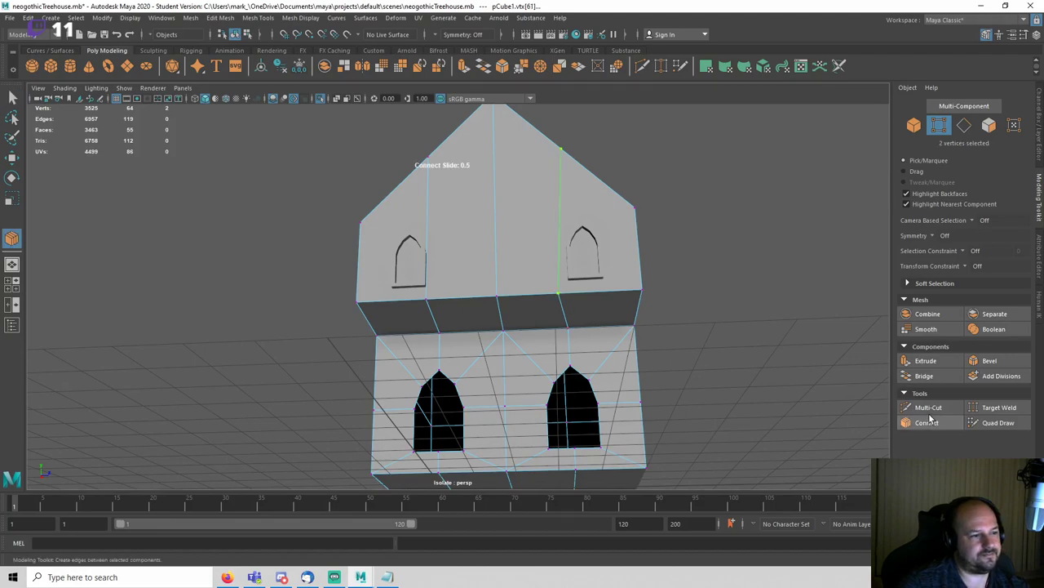
Step: Move the new edge's bottom vertex sideways so the edge runs vertically along the second window frame, and save the scene
key("space")
left_click_drag(765, 260, 751, 245)
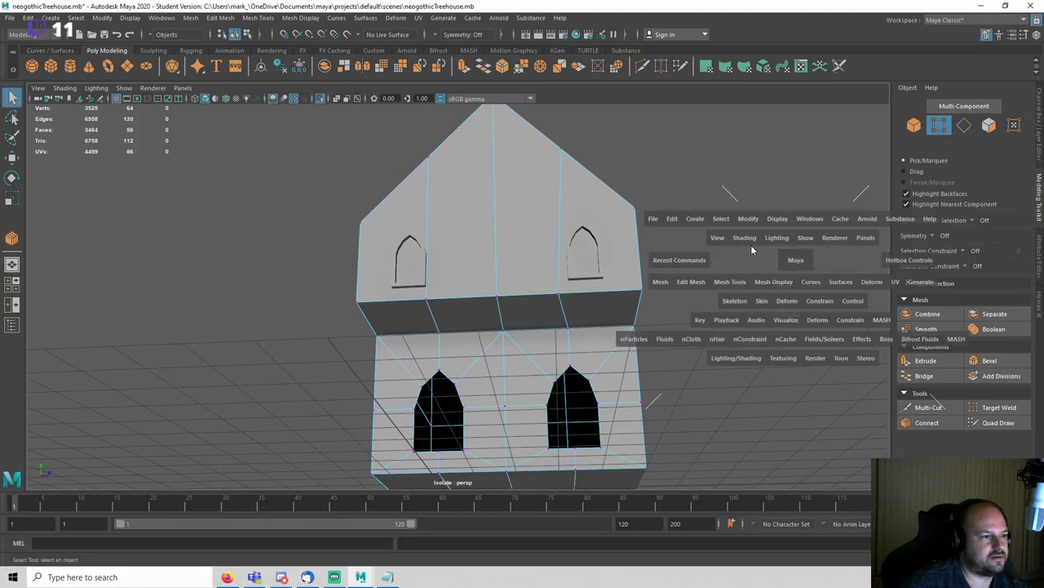
key("4")
scroll(596, 340, "up", 10)
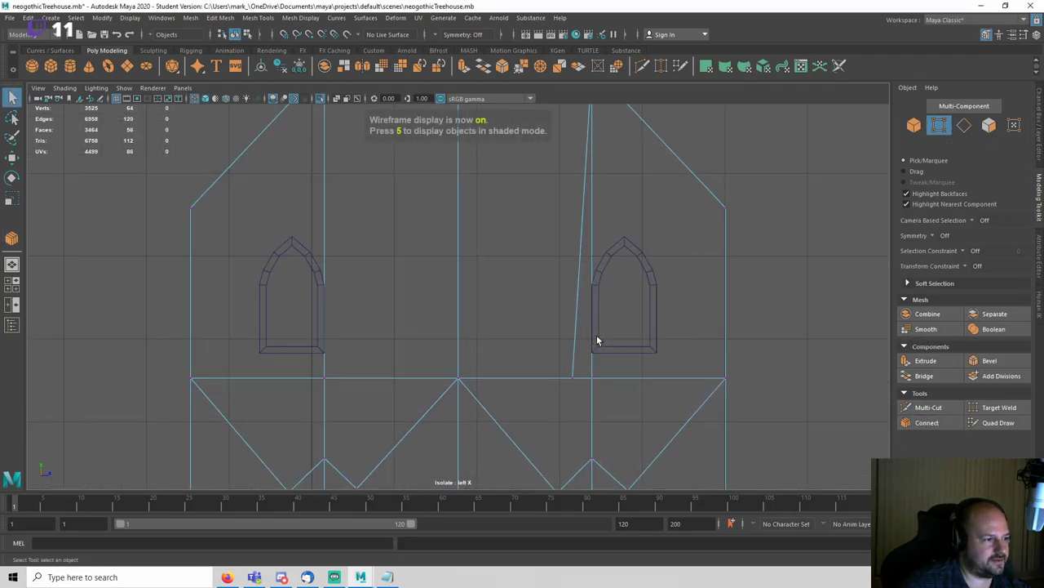
key("w")
left_click(522, 401)
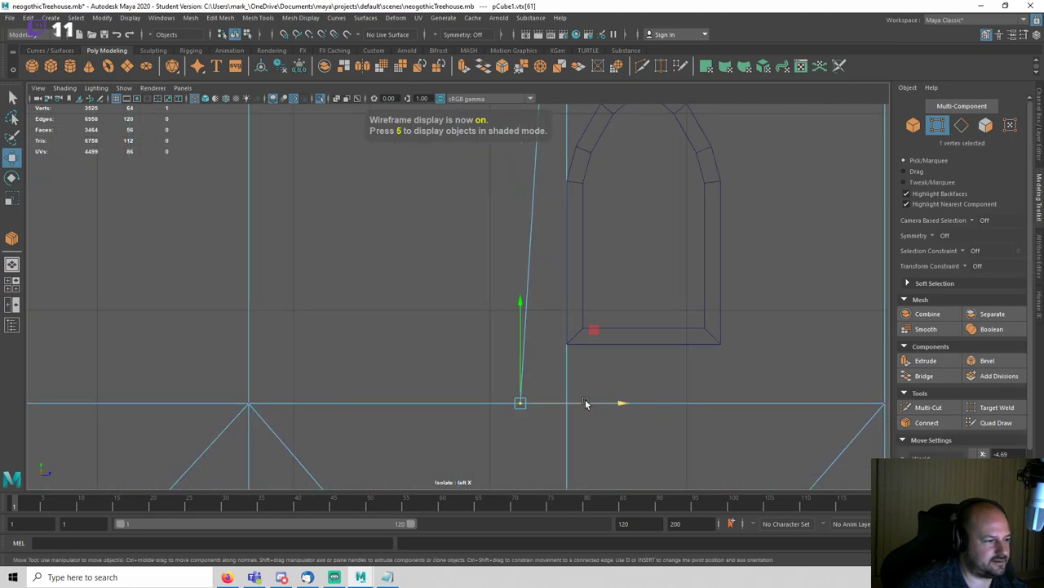
left_click_drag(589, 401, 638, 399)
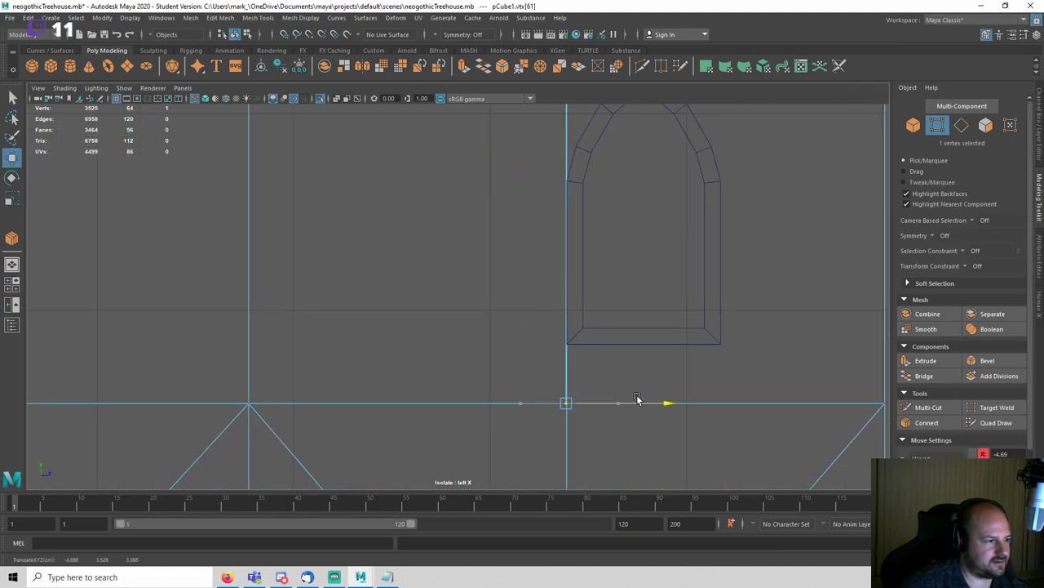
scroll(595, 321, "down", 10)
key("q")
key("ctrl+s")
key("Return")
left_click(547, 296)
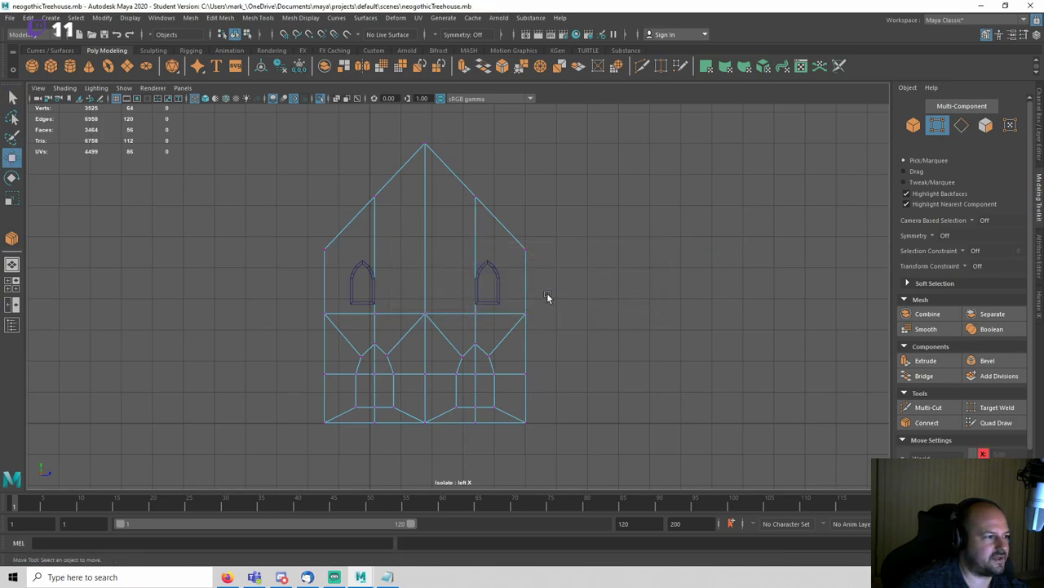
Step: Connect a vertical edge loop through the middle of each outer wall bay, along the outer sides of both upper window frames
scroll(571, 288, "up", 3)
key("q")
key("F10")
left_click(526, 192)
left_click(919, 422)
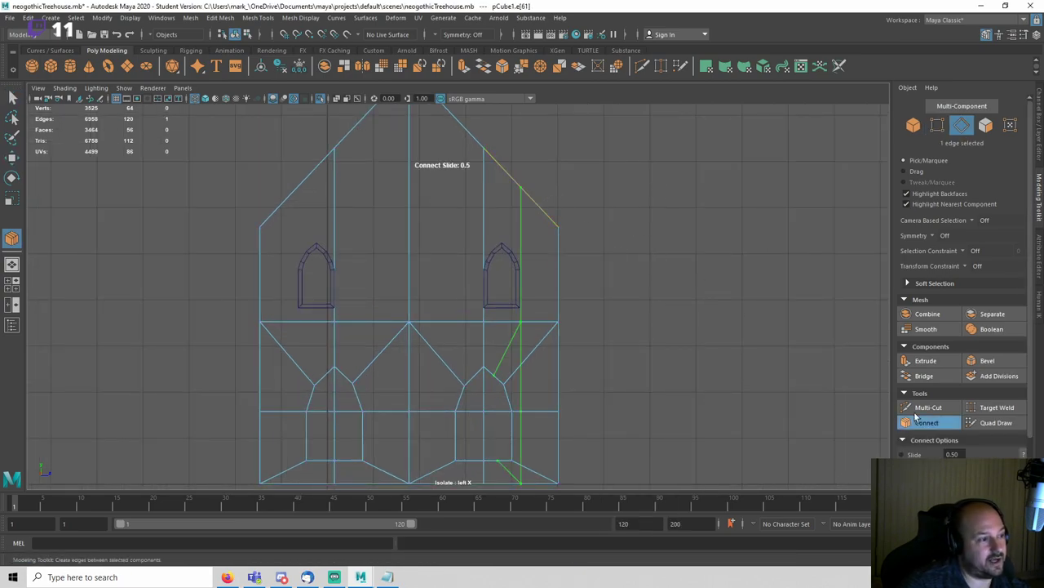
key("q")
left_click(298, 324)
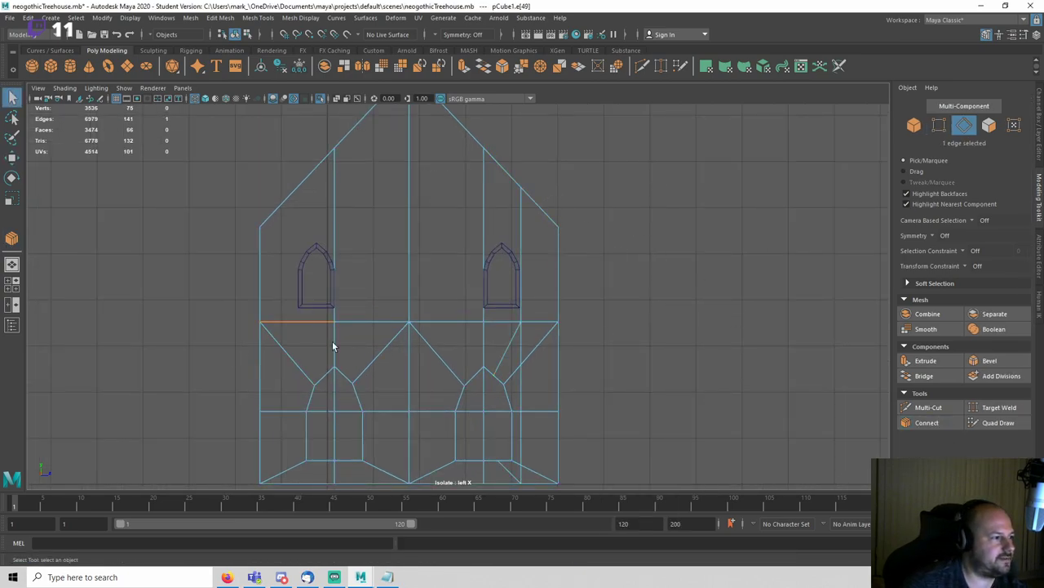
left_click(926, 423)
key("q")
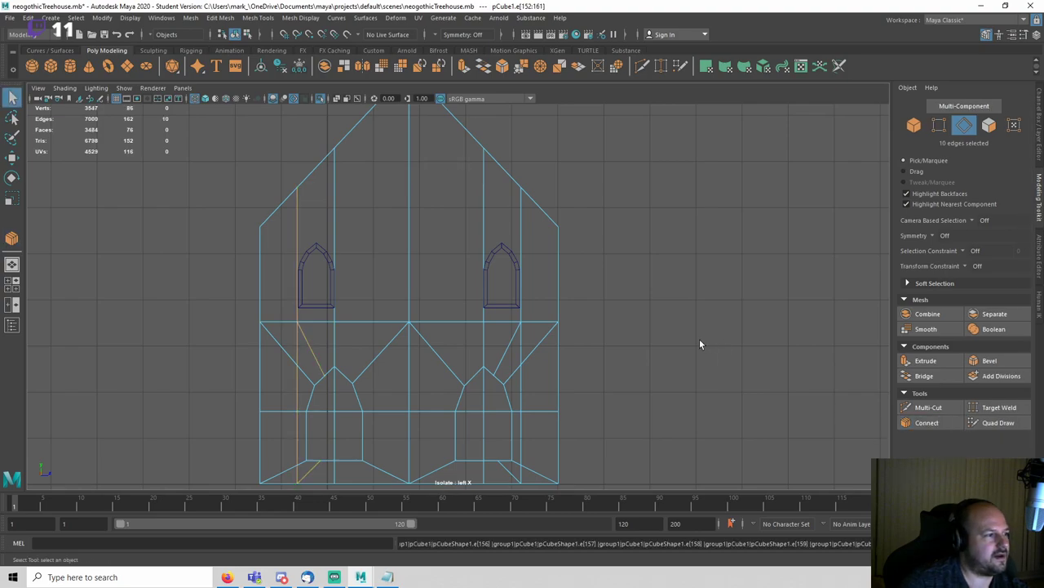
Step: Connect a horizontal edge loop around the upper floor from the vertical edge beside the second window
scroll(699, 339, "up", 3)
left_click(581, 221)
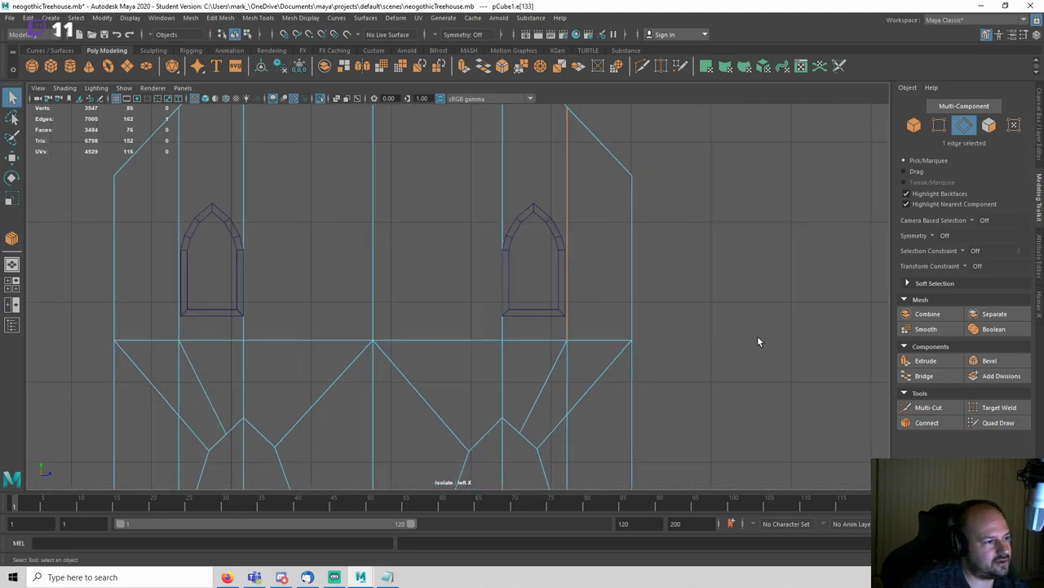
left_click(926, 423)
key("q")
Step: Flatten the new edge loop vertically and lower it to the height where the window frames' arches begin
middle_click_drag(502, 257, 582, 322, "alt")
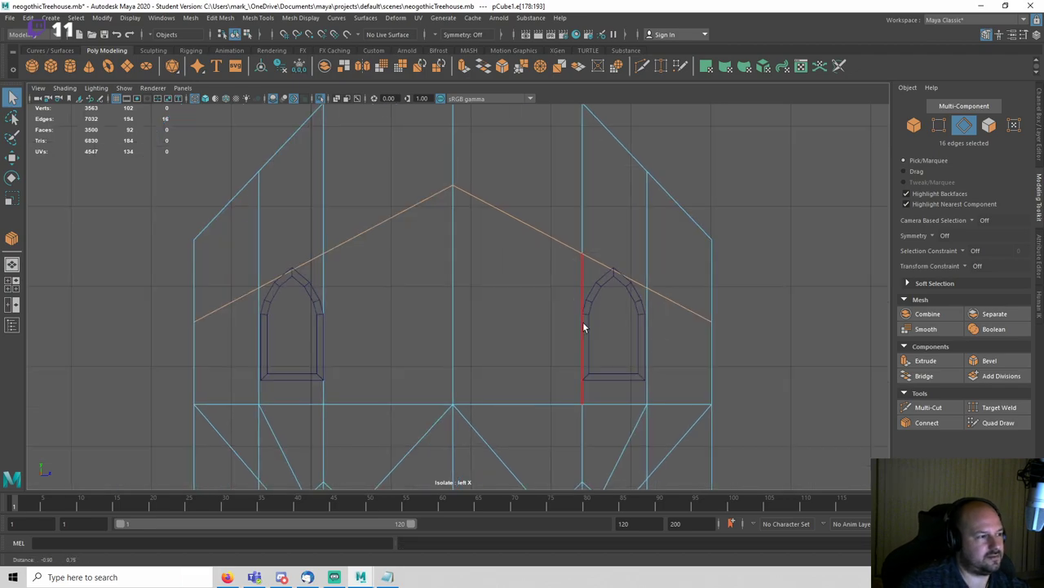
key("r")
left_click_drag(455, 157, 450, 292)
key("w")
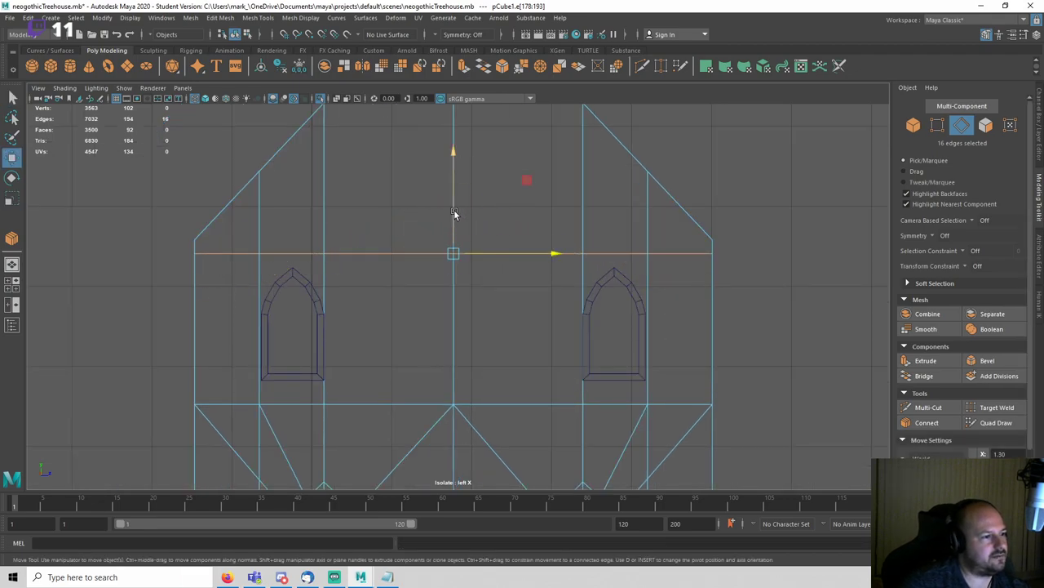
left_click_drag(455, 215, 458, 275)
scroll(628, 348, "up", 5)
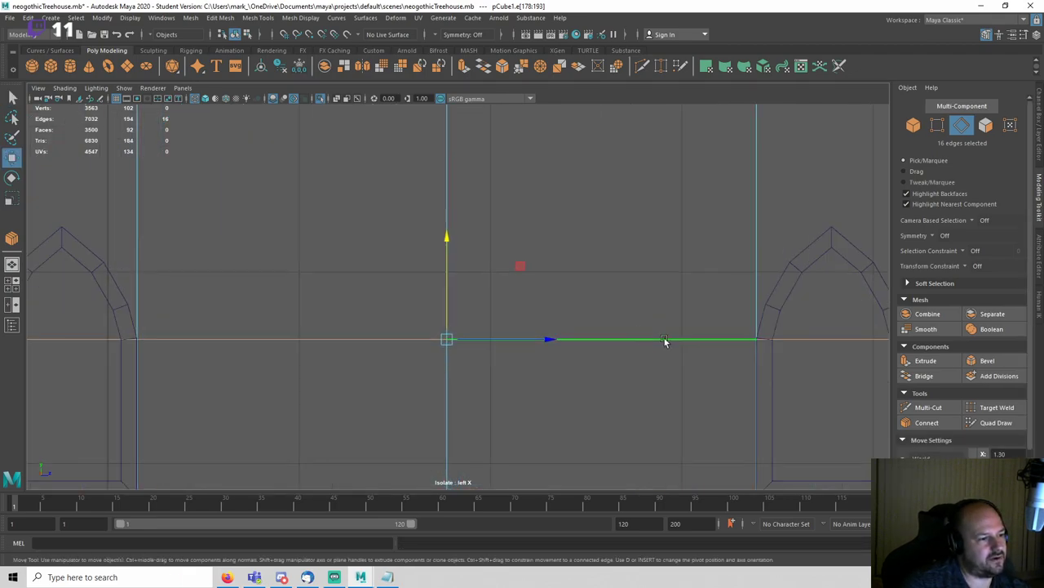
key("q")
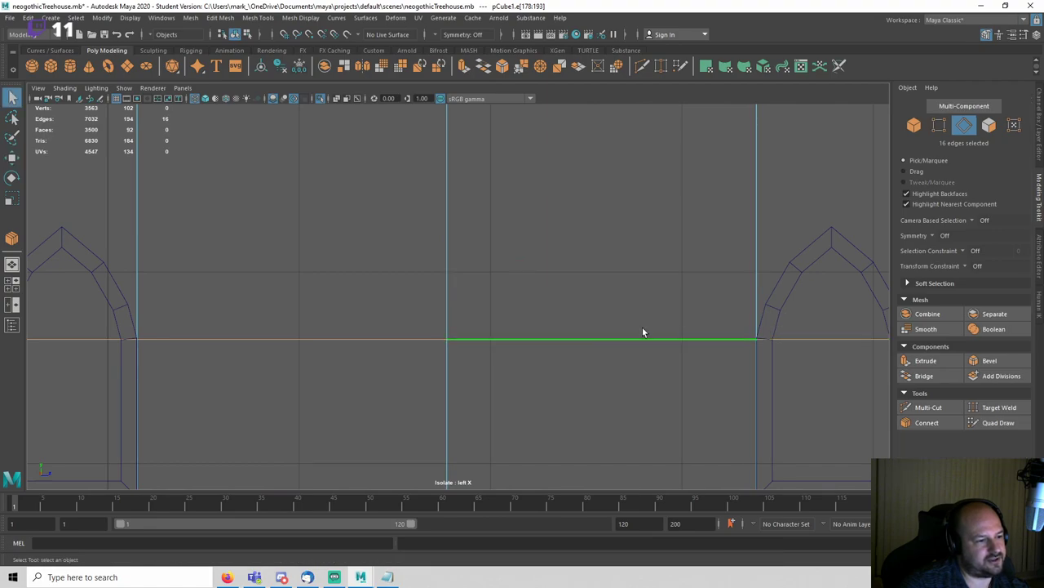
Step: Connect another edge loop around the upper floor above the window arches
scroll(644, 330, "down", 5)
left_click(694, 322)
scroll(707, 336, "up", 4)
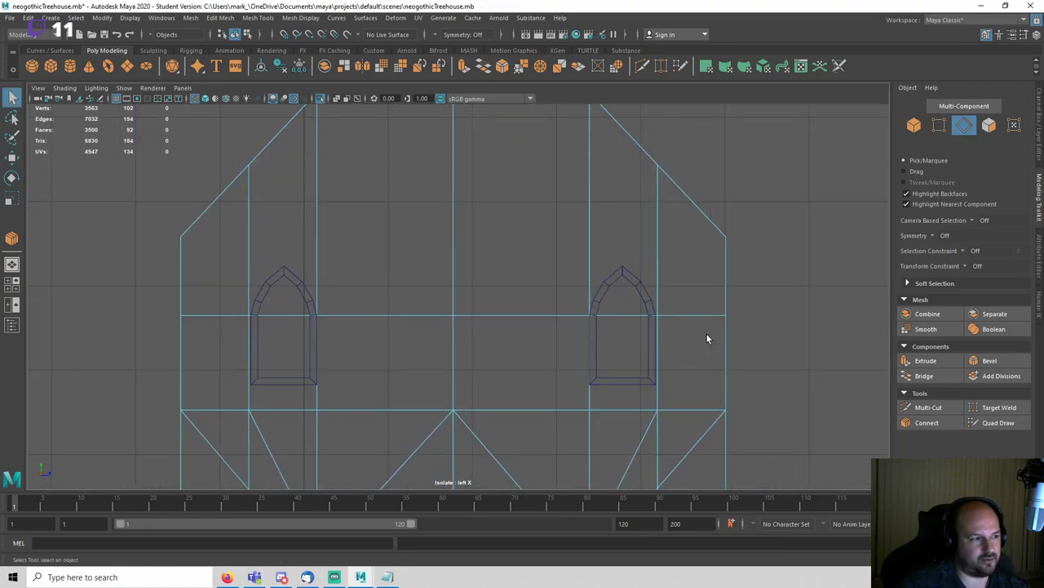
left_click(662, 238)
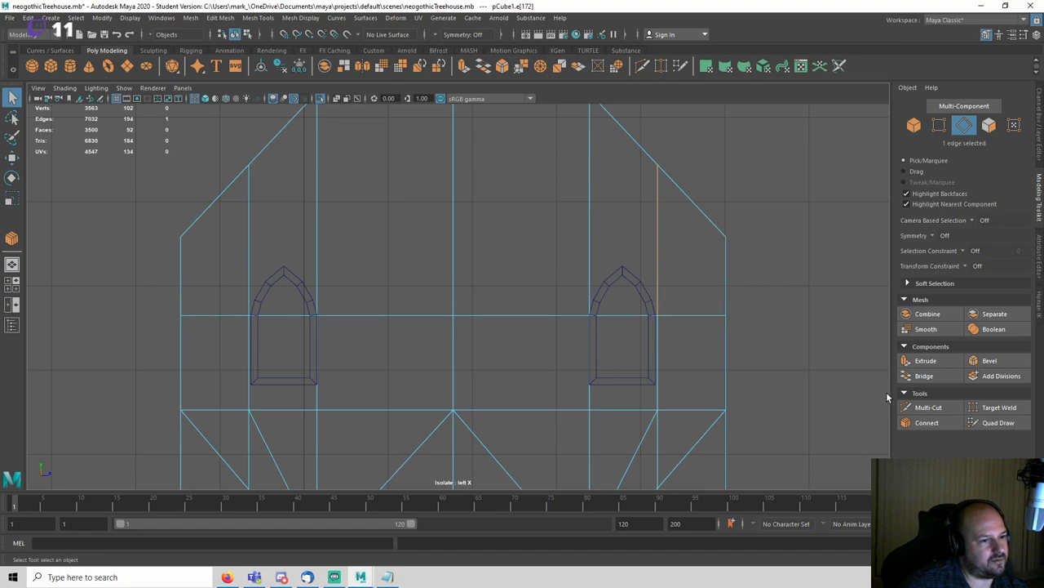
left_click(927, 421)
key("q")
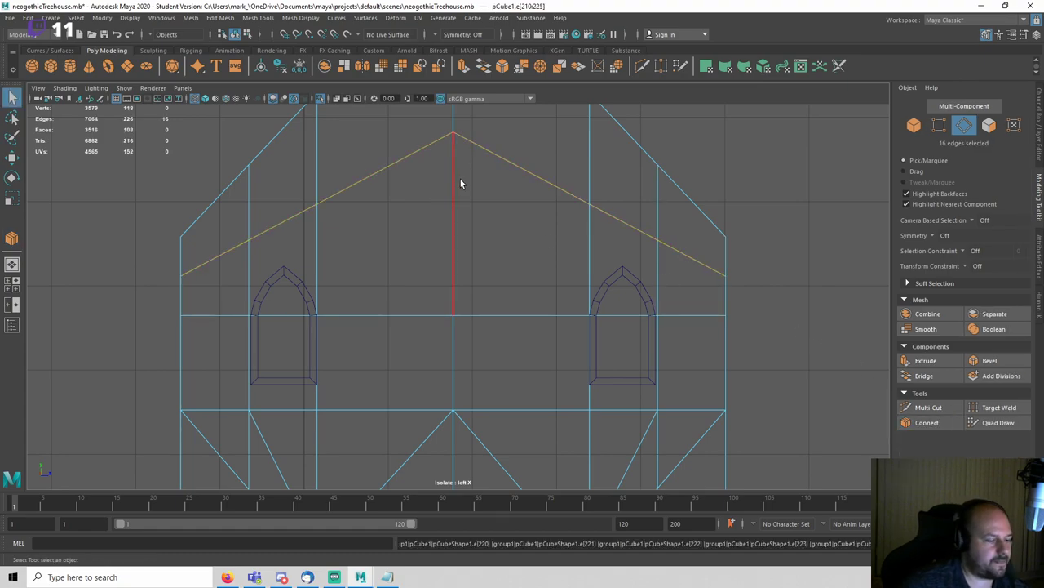
Step: Flatten the edge loop above the window arches, lower it to just above the frames' peaks, and save the scene
key("r")
middle_click_drag(457, 128, 471, 187, "alt")
left_click_drag(471, 187, 469, 237)
key("w")
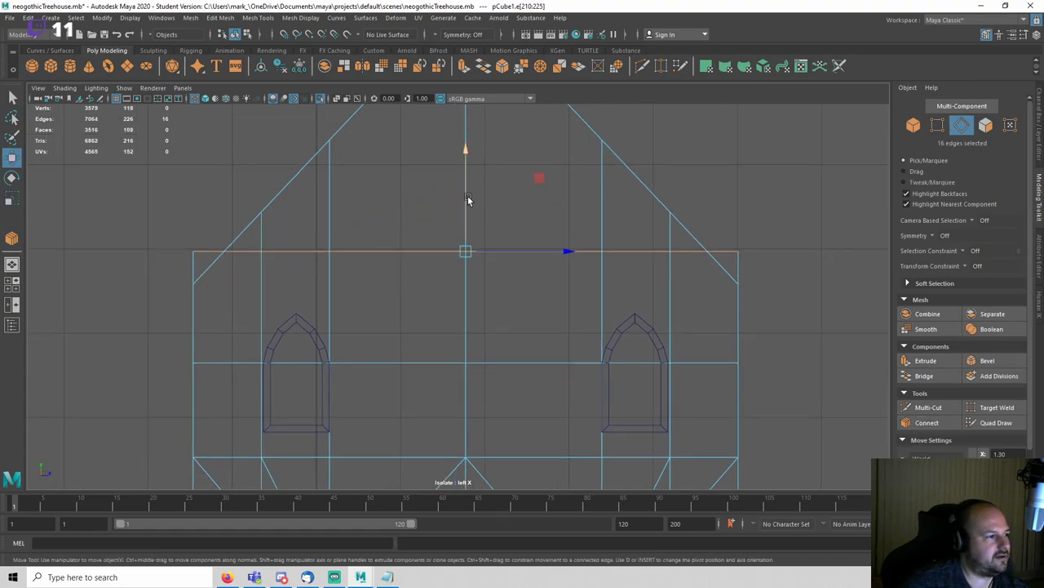
left_click_drag(467, 199, 467, 254)
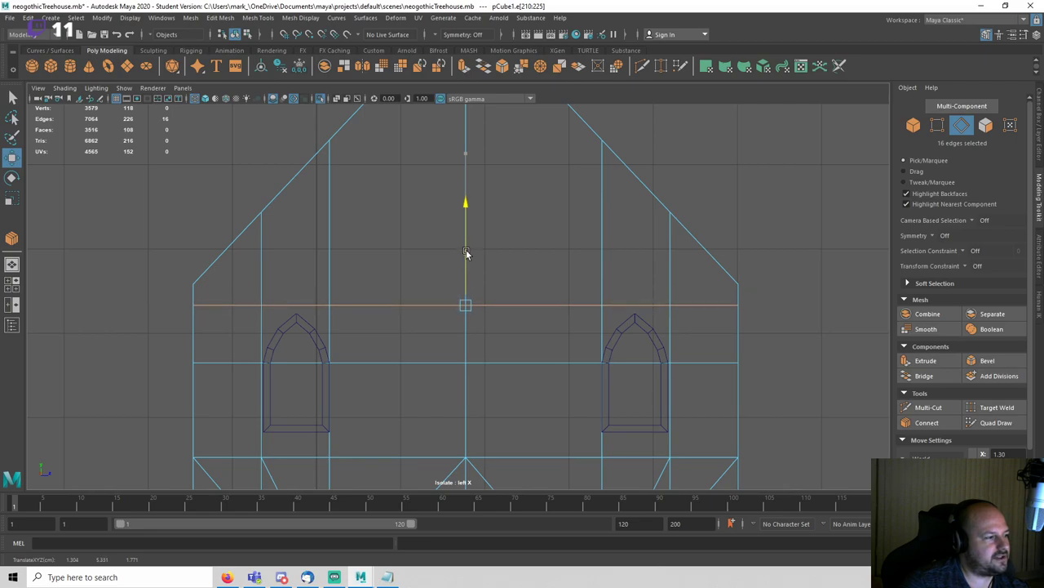
left_click(772, 278)
scroll(698, 314, "up", 3)
key("ctrl+s")
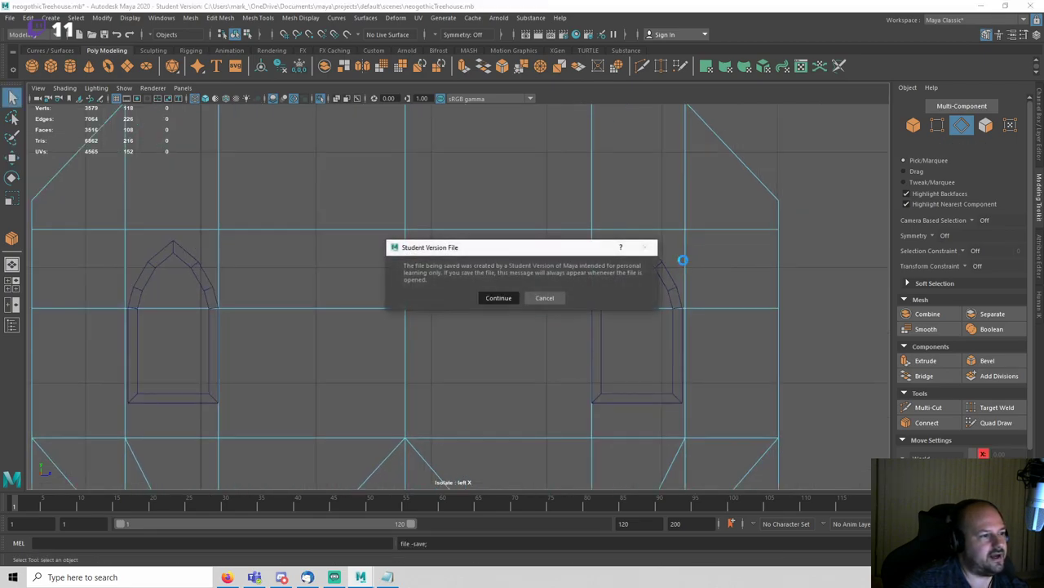
key("Return")
Step: Connect a vertical edge loop through the centre of each upper-floor window bay, using a slide of 0.5
scroll(634, 142, "down", 3)
scroll(566, 245, "up", 4)
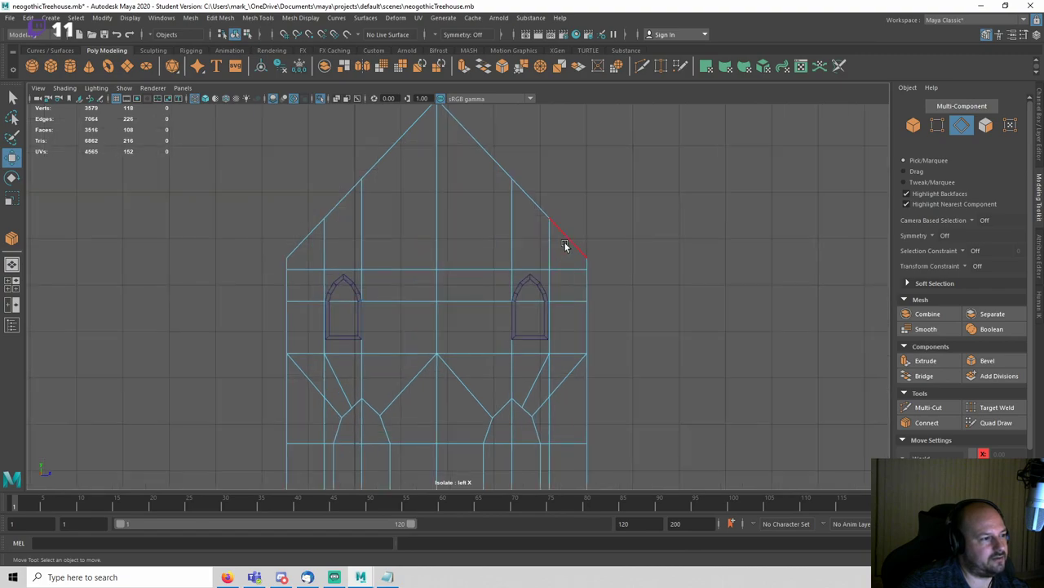
left_click(565, 260)
double_click(558, 320)
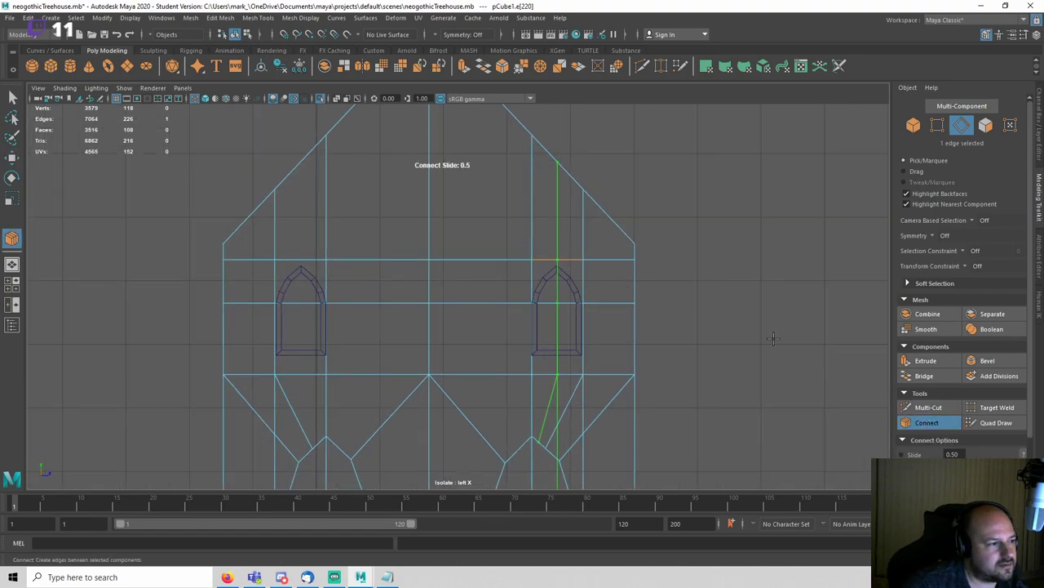
left_click(302, 261)
left_click(924, 422)
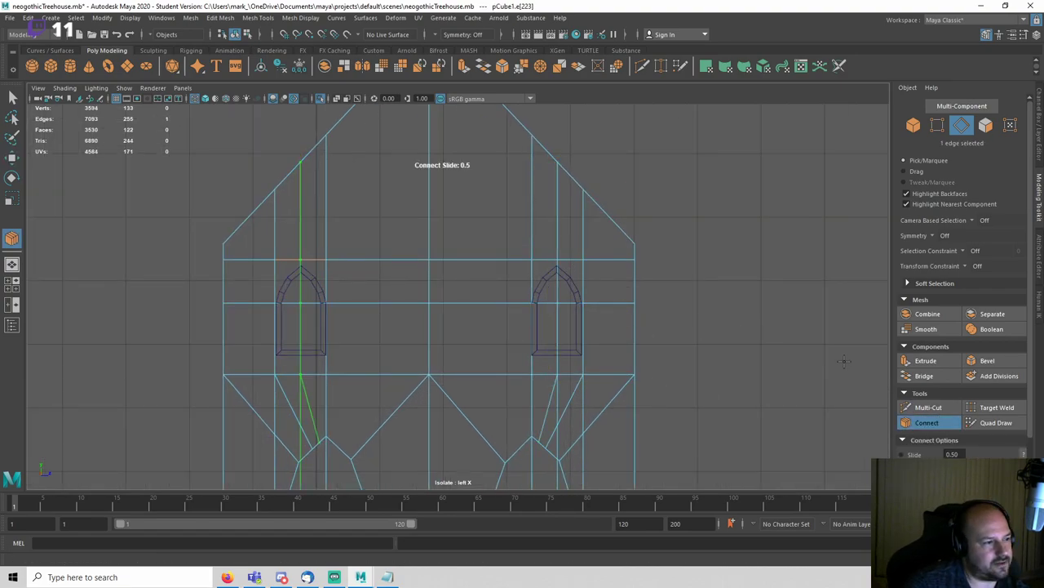
key("w")
left_click(731, 293)
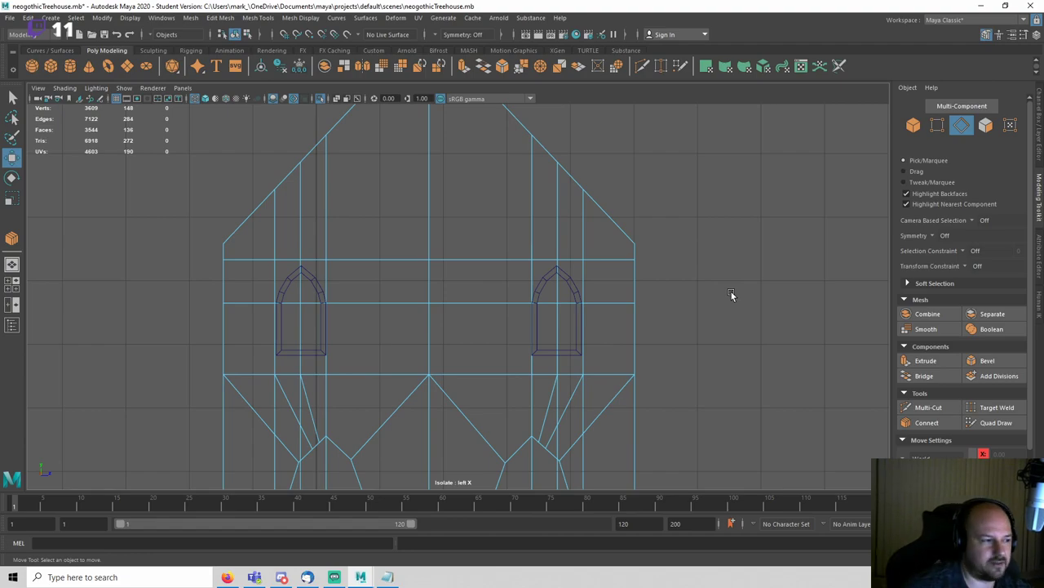
Step: Cut the wall along the right half of the right-hand upper window's arch, from its peak to the arch base line
scroll(731, 291, "up", 3)
middle_click_drag(759, 322, 680, 317, "alt")
scroll(679, 318, "up", 3)
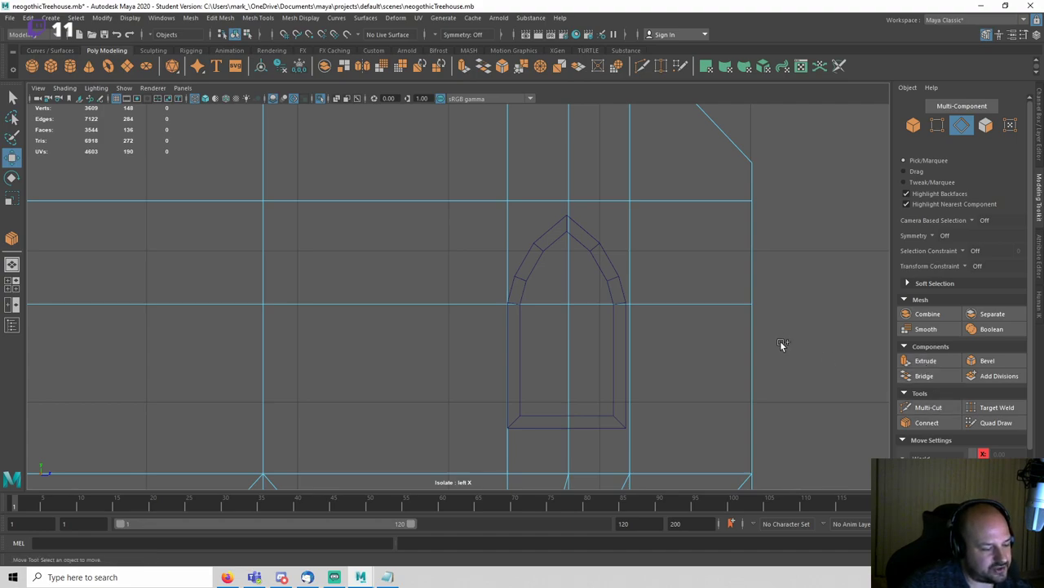
key("ctrl+shift+x")
right_click_drag(704, 292, 513, 259, "alt")
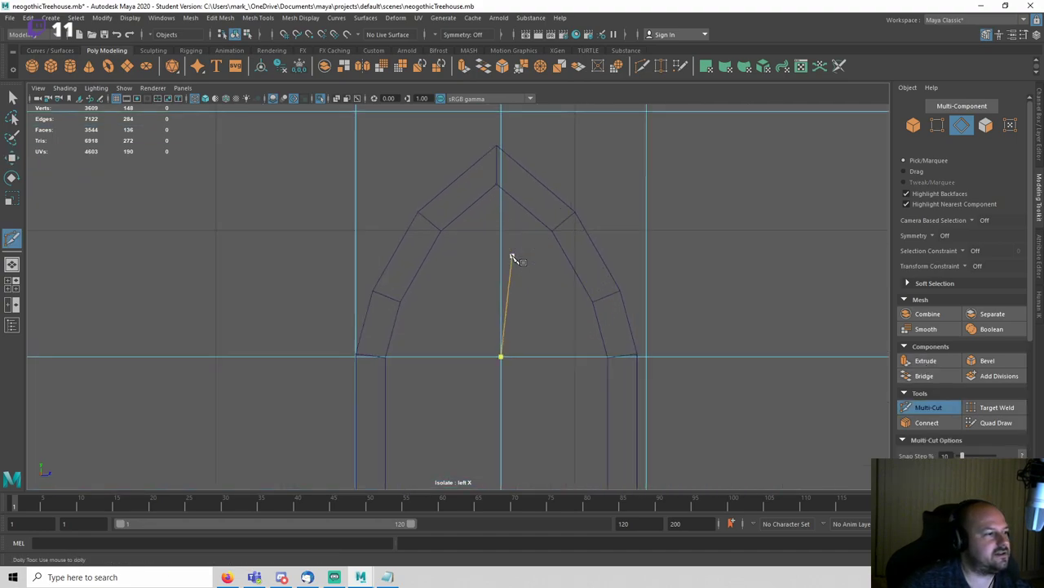
left_click(499, 149)
key("Return")
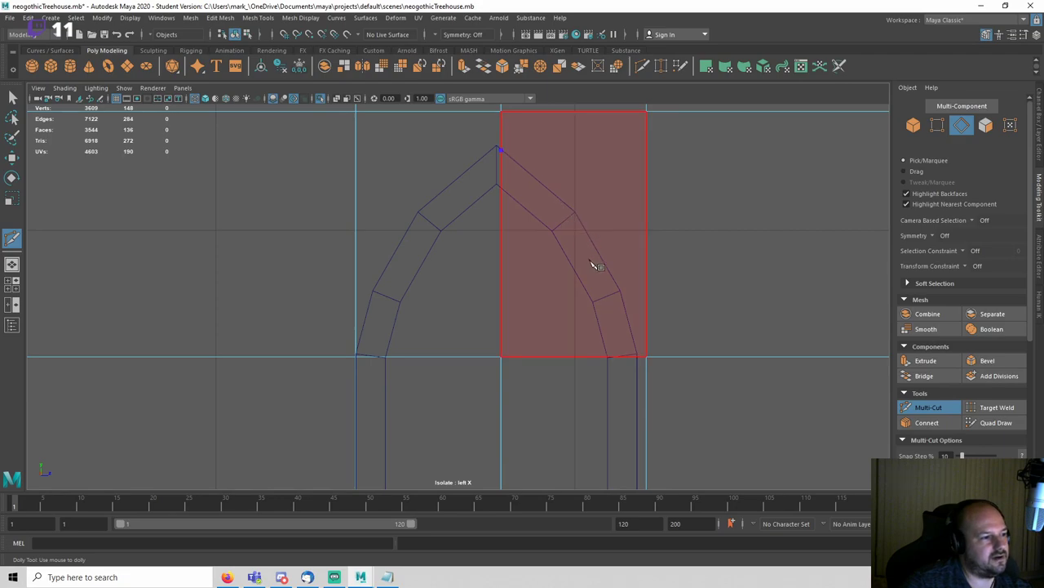
left_click(590, 261)
left_click(624, 357)
Step: Continue the cut down the frame's side, across its sill and up the opposite side, closing the outline at the peak
middle_click_drag(615, 392, 607, 217, "alt")
right_click_drag(606, 217, 611, 307, "alt")
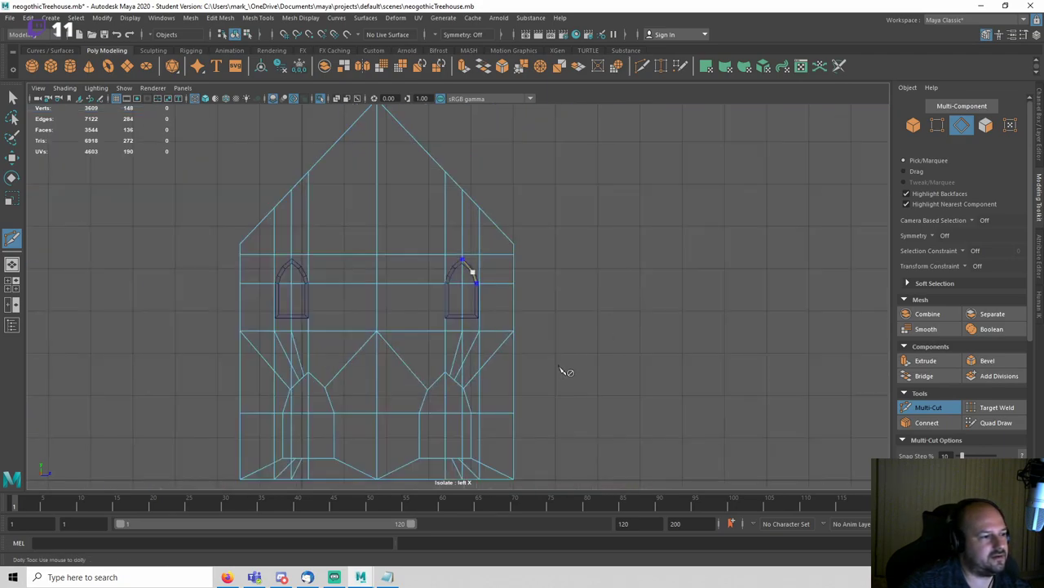
scroll(559, 367, "up", 8)
left_click(534, 382)
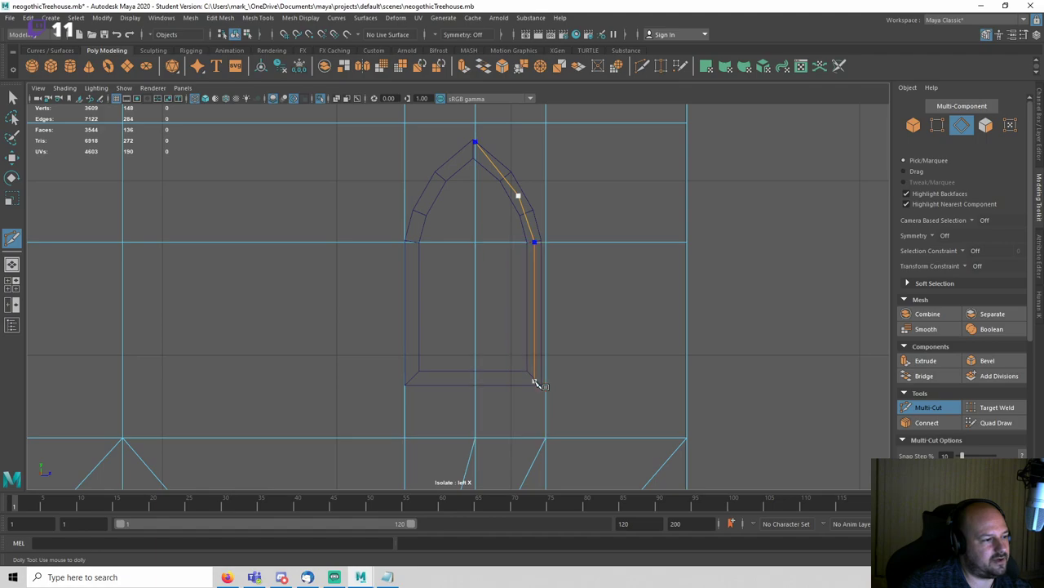
scroll(534, 382, "up", 3)
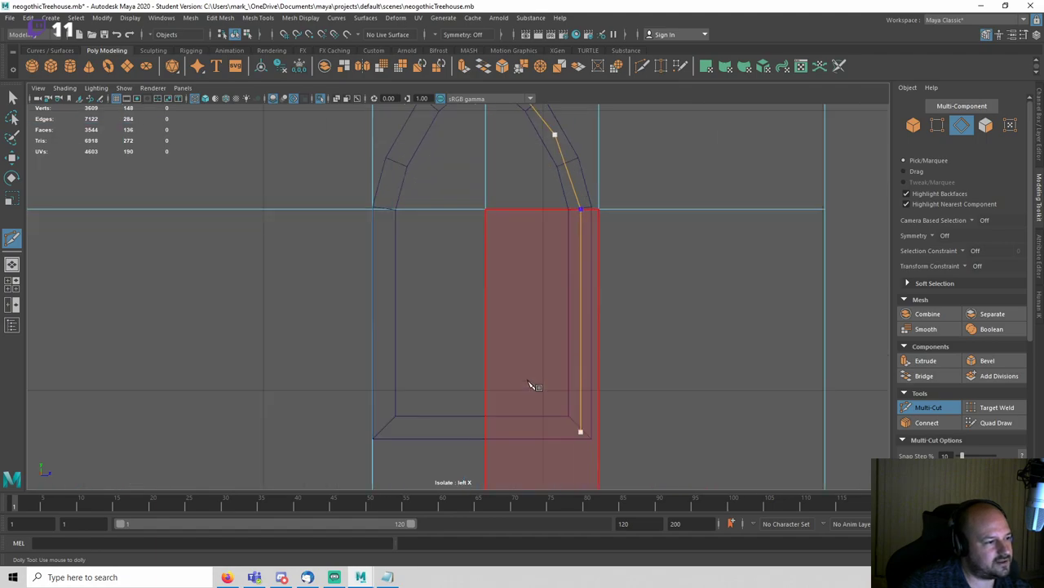
left_click(384, 430)
left_click(388, 211)
middle_click_drag(388, 211, 406, 239, "alt")
left_click(413, 234)
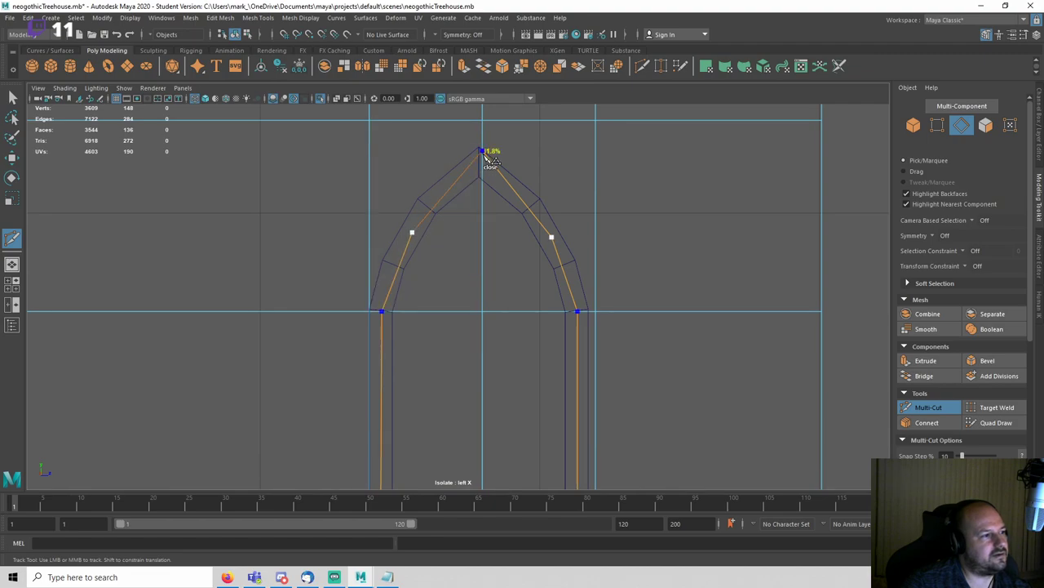
key("q")
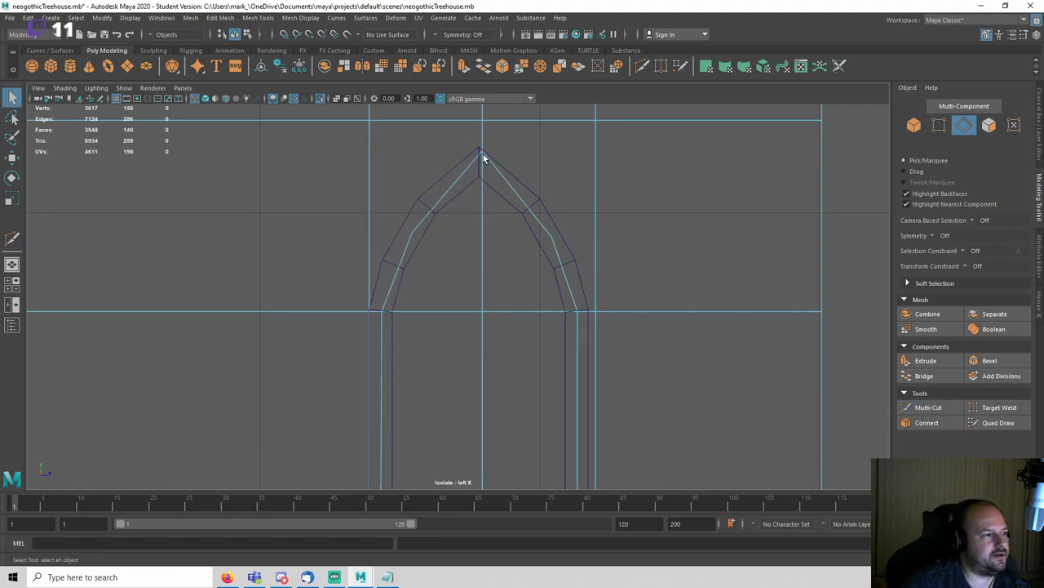
Step: Lower the peak vertex of the cut outline slightly so it sits within the window frame's tip
left_click(484, 173)
key("w")
key("q")
key("F9")
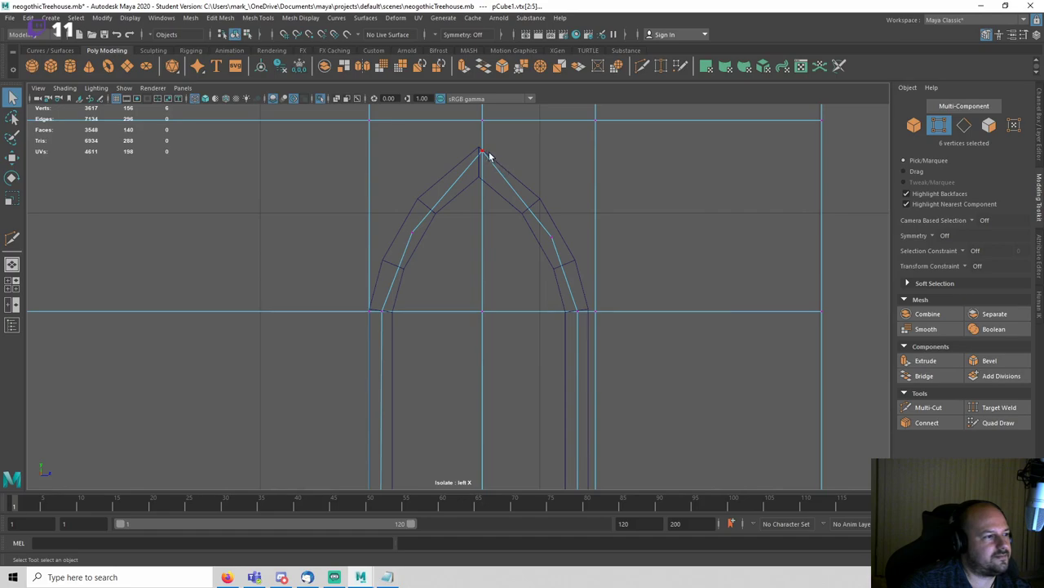
left_click(482, 152)
key("w")
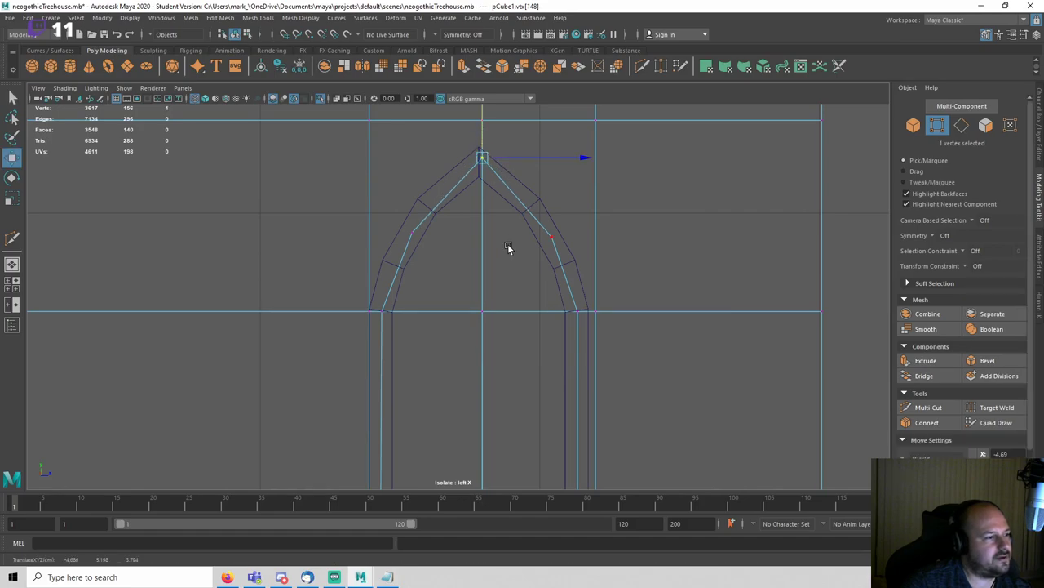
Step: Delete the four wall faces inside the right-hand window outline and inspect the opening in shaded perspective view
right_click_drag(508, 248, 508, 266)
left_click(462, 272)
left_click(443, 345, "shift")
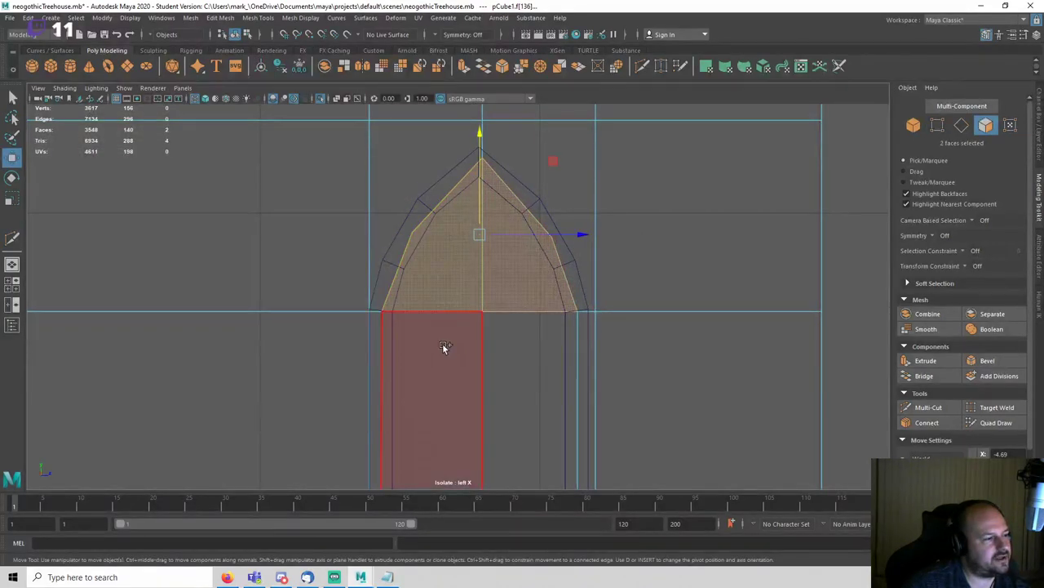
left_click(522, 351, "shift")
key("Delete")
key("space")
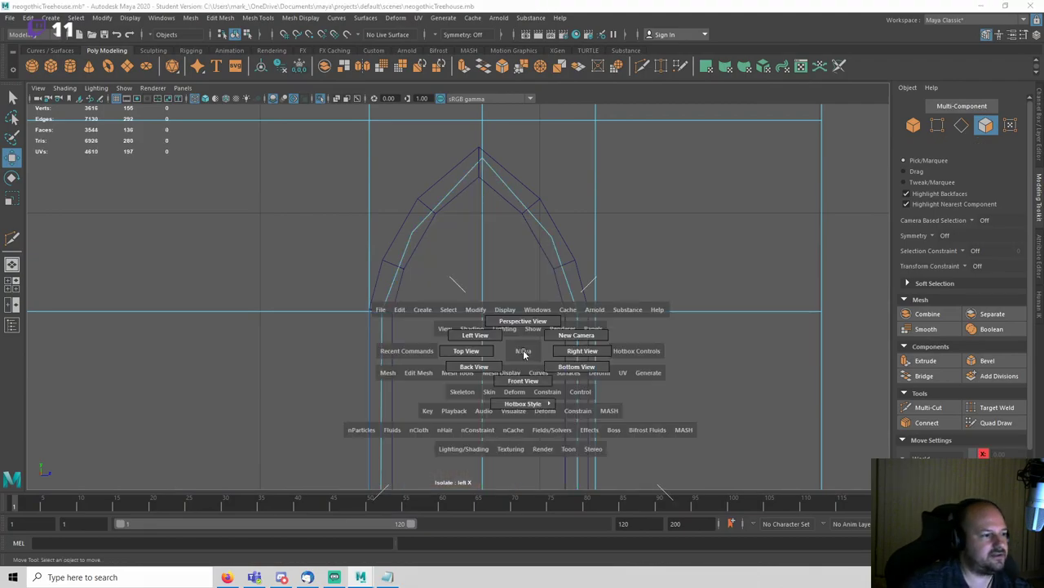
left_click_drag(522, 351, 524, 325)
key("5")
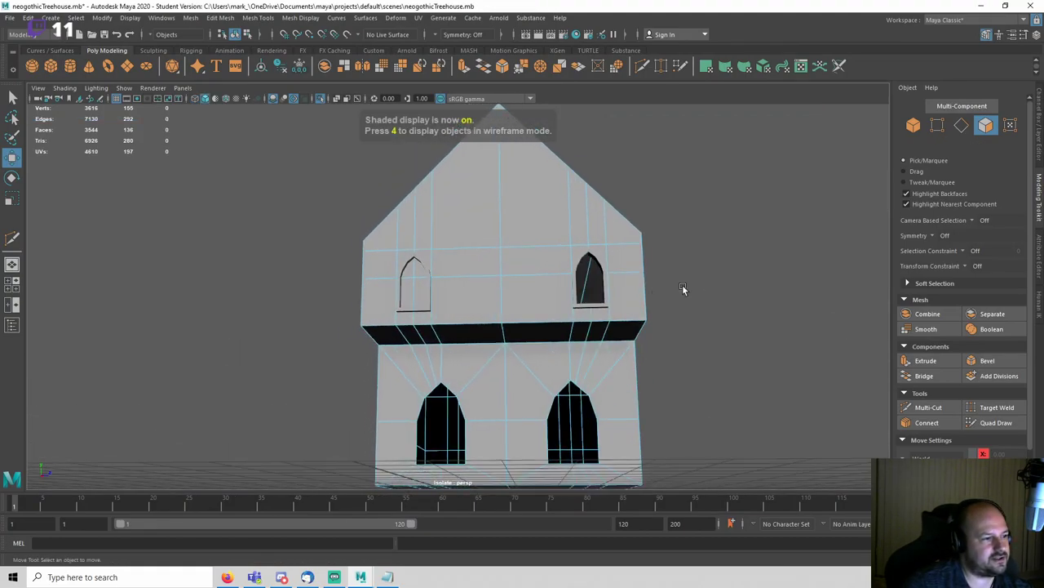
left_click_drag(683, 288, 653, 286, "alt")
Step: In the left wireframe view, cut edges from the opening's two arch shoulder vertices to the upper corners of the surrounding wall bay
key("space")
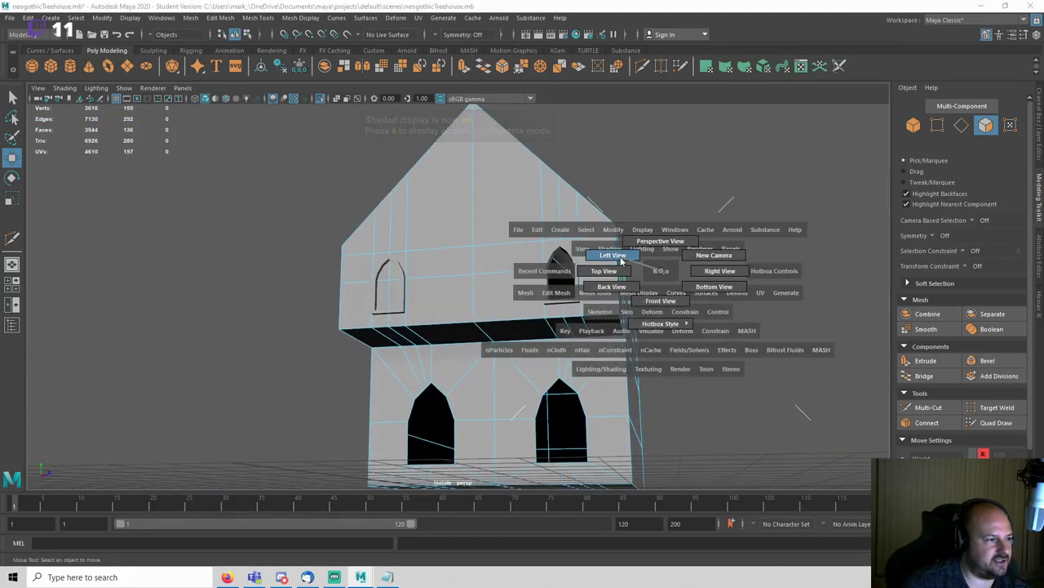
left_click(621, 258)
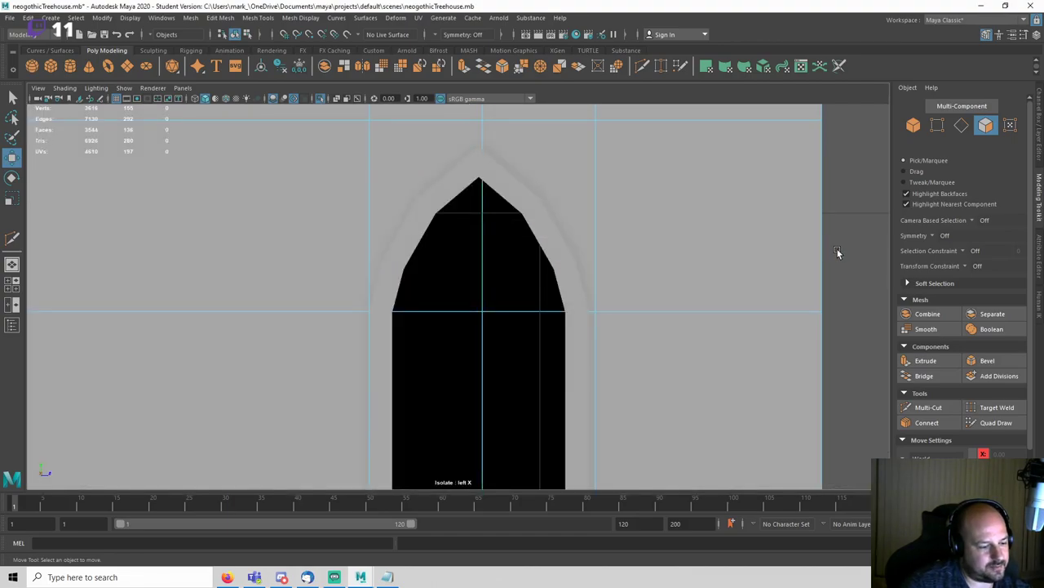
key("4")
right_click_drag(838, 249, 800, 240)
left_click(546, 237)
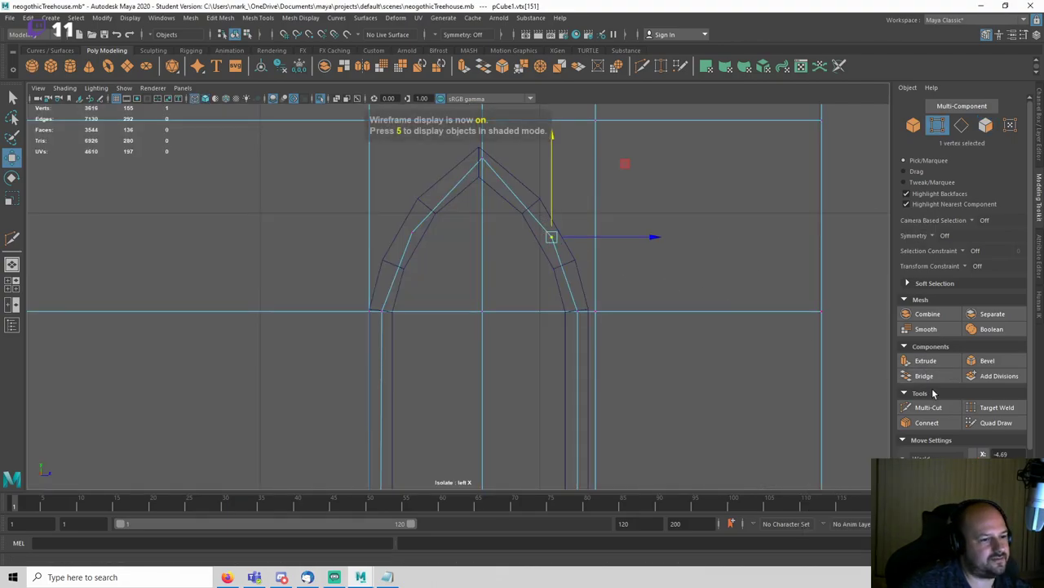
left_click(936, 407)
middle_click_drag(524, 274, 517, 323, "alt")
left_click(543, 287)
left_click(543, 288)
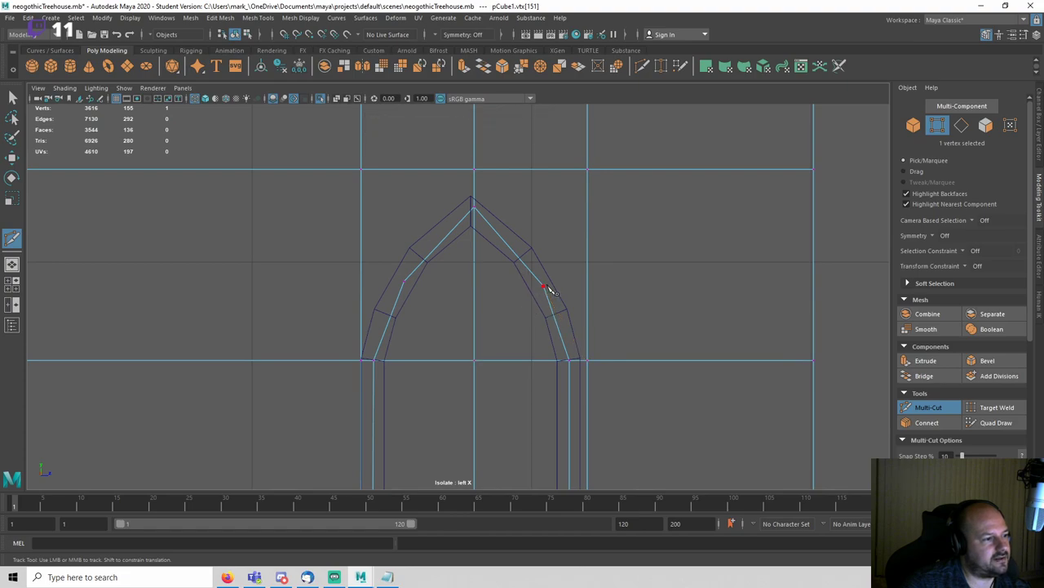
left_click(587, 169)
key("Return")
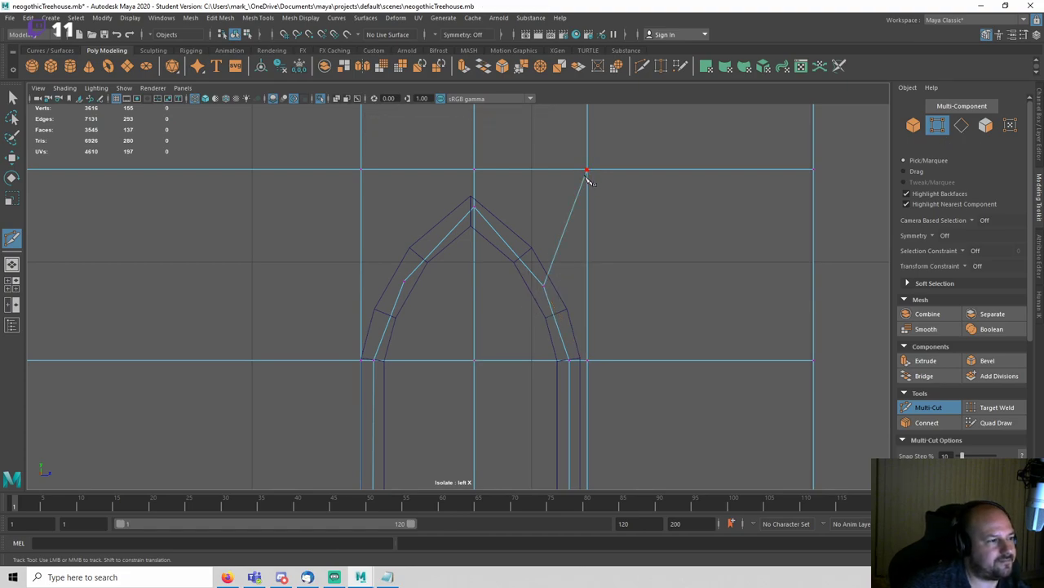
left_click(361, 359)
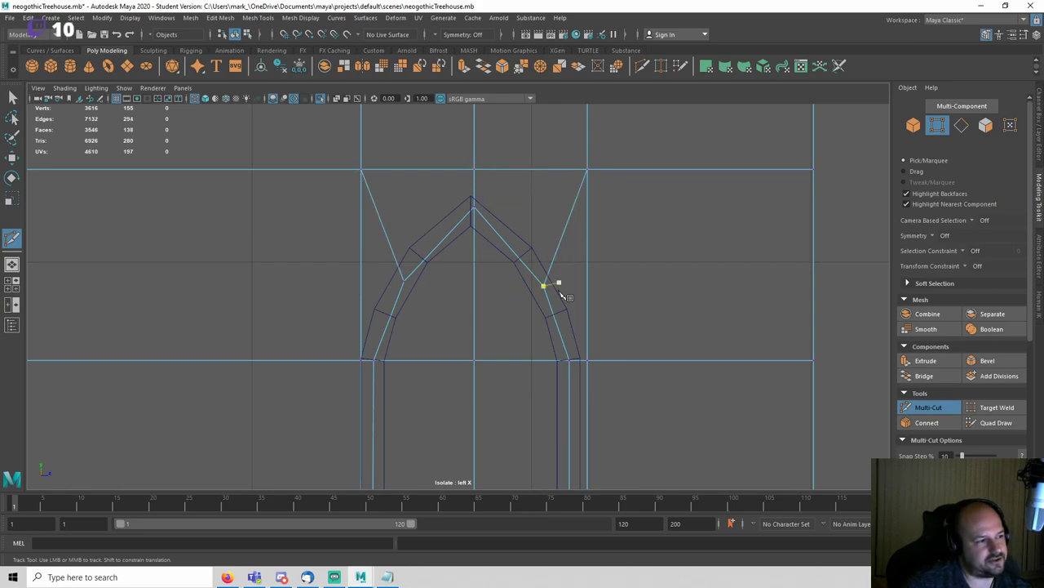
Step: Cut edges from the opening's two lower corners to the lower corners of the surrounding wall bay
middle_click_drag(563, 408, 574, 276, "alt")
scroll(576, 267, "up", 3)
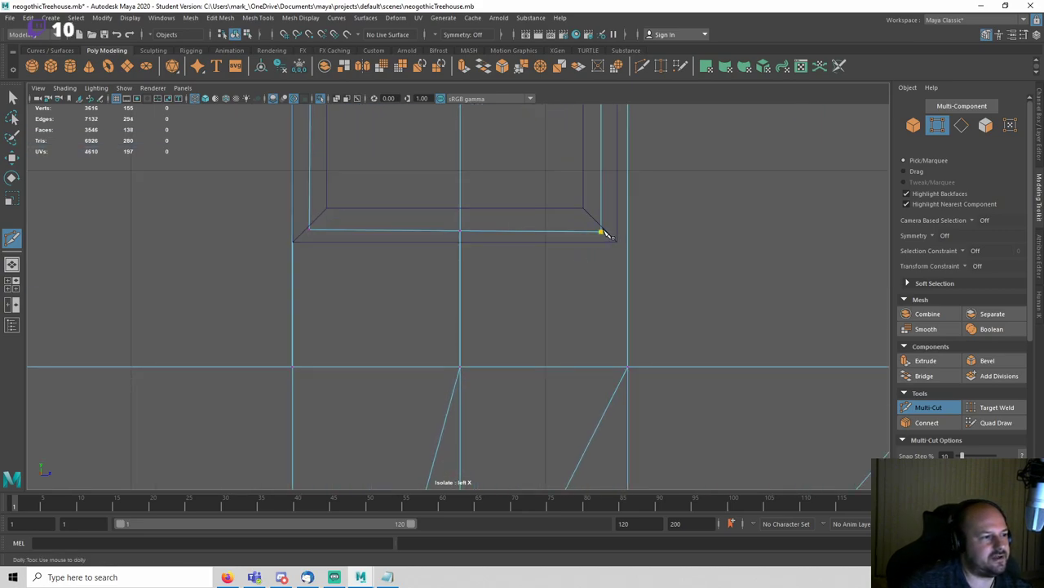
right_click(572, 339)
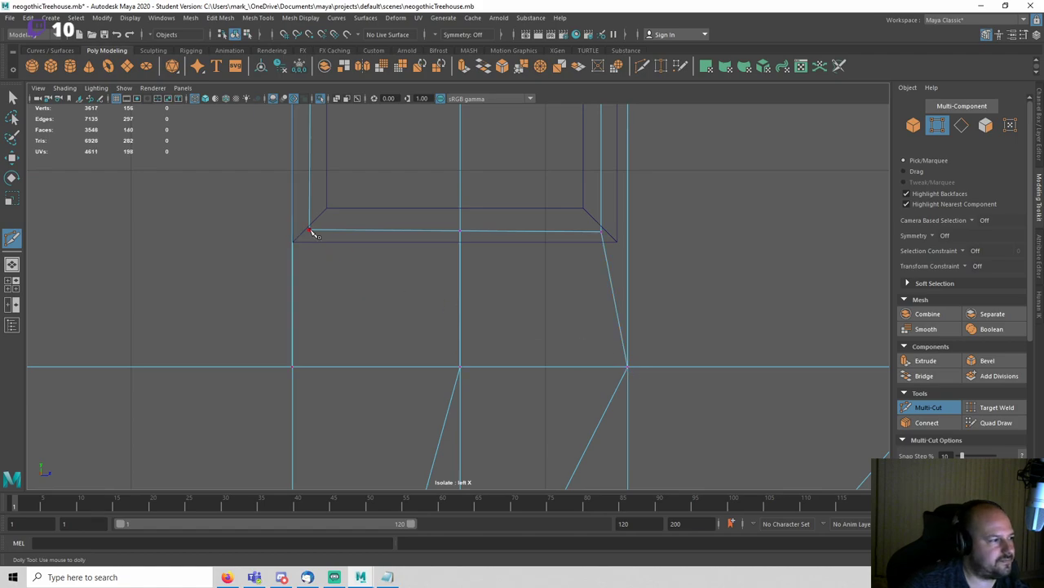
left_click(316, 310)
left_click(295, 366)
right_click(297, 367)
Step: Preview the building mesh smoothed and restore the unsmoothed display
scroll(430, 273, "down", 10)
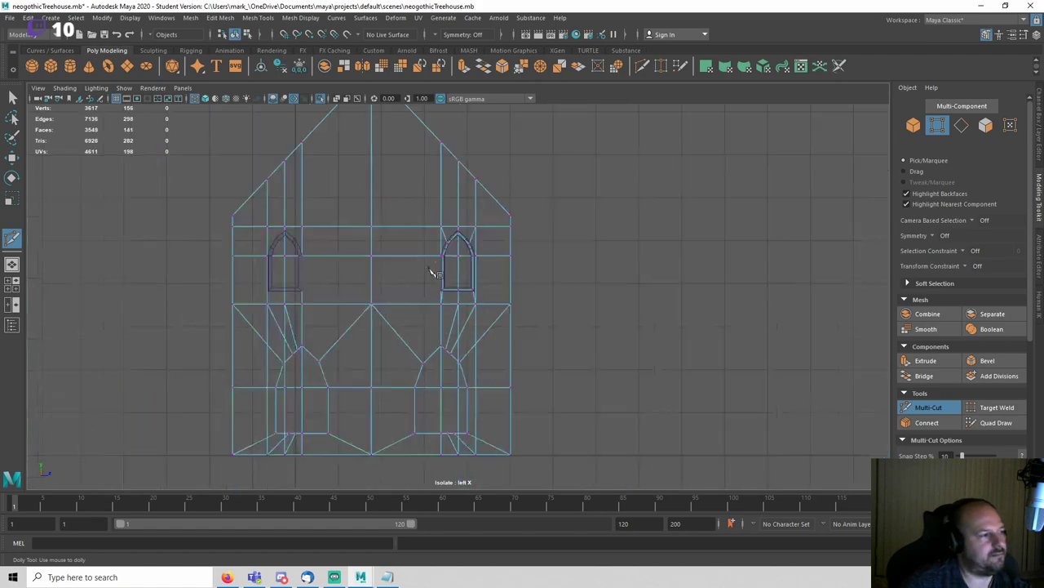
scroll(482, 267, "up", 4)
key("q")
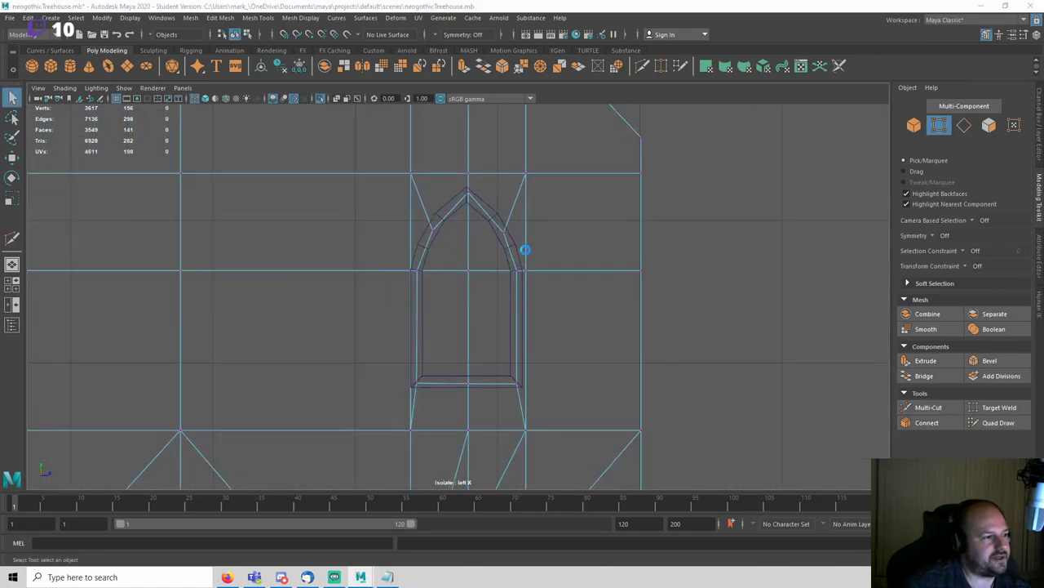
key("3")
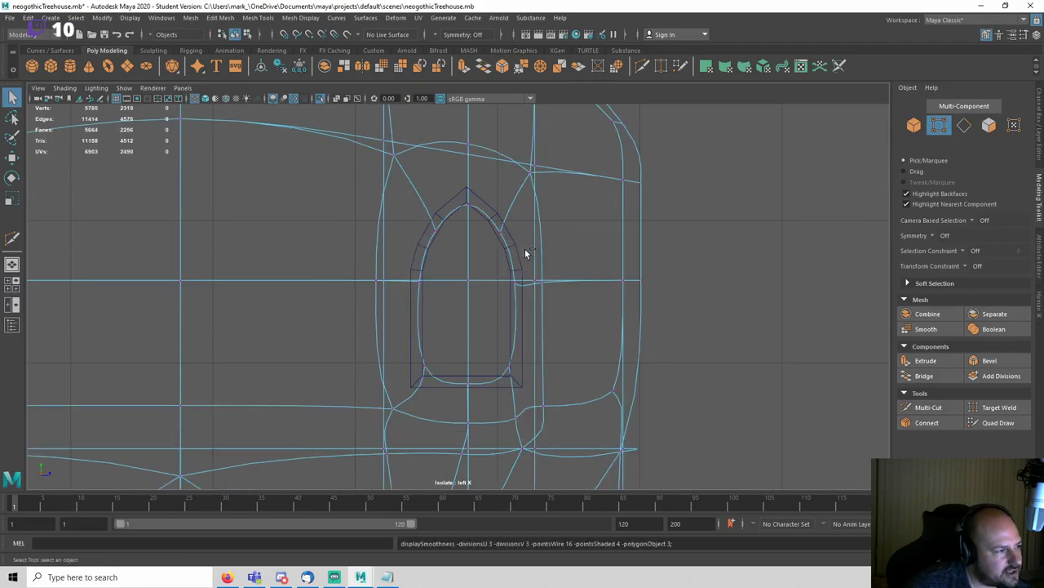
key("1")
Step: In the left view, inset the four wall faces around the left-hand upper window frame using an extrude with offset
middle_click_drag(309, 235, 751, 243, "alt")
right_click_drag(751, 243, 281, 253, "alt")
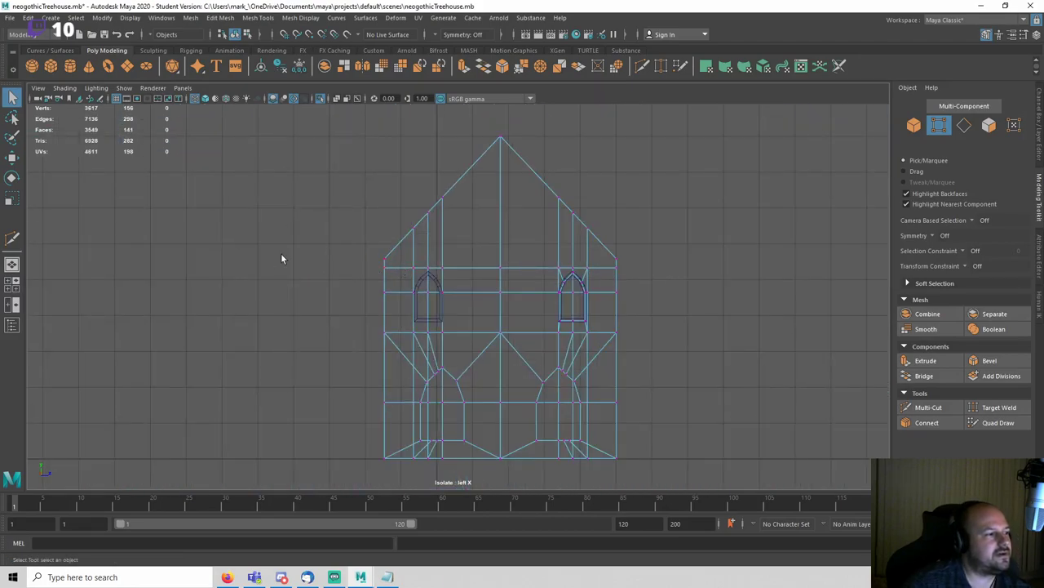
scroll(306, 266, "up", 6)
middle_click_drag(366, 292, 562, 255, "alt")
scroll(641, 231, "up", 3)
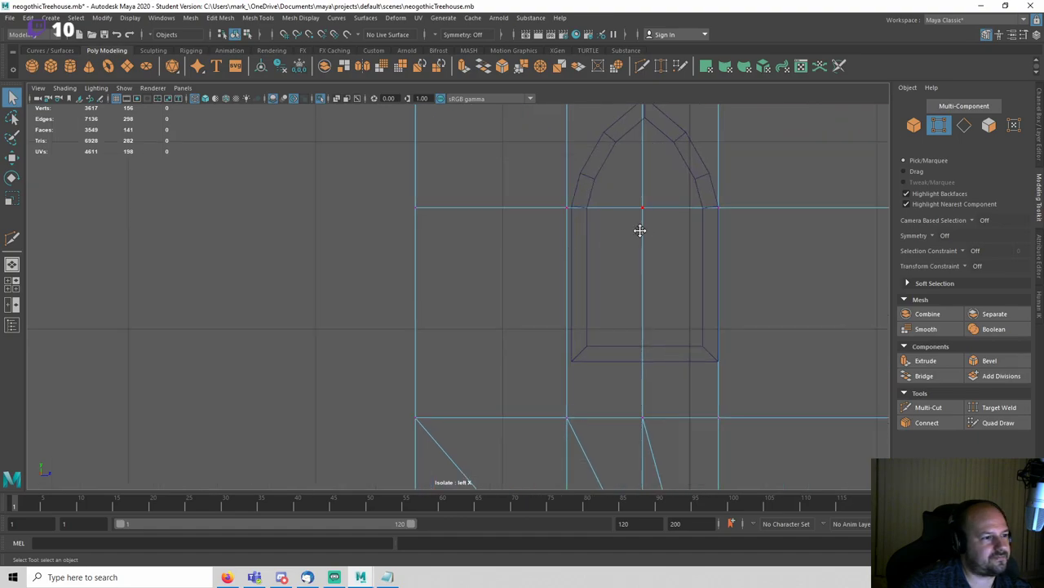
middle_click_drag(642, 231, 433, 291, "alt")
right_click_drag(495, 202, 492, 238)
left_click(421, 206)
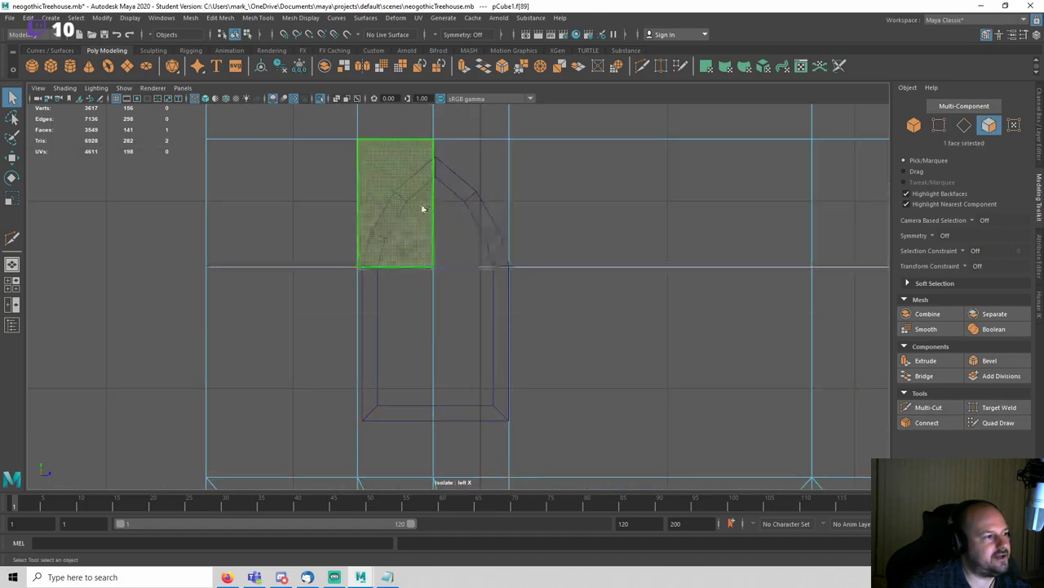
left_click(465, 222, "shift")
left_click(459, 301, "shift")
left_click(408, 331, "shift")
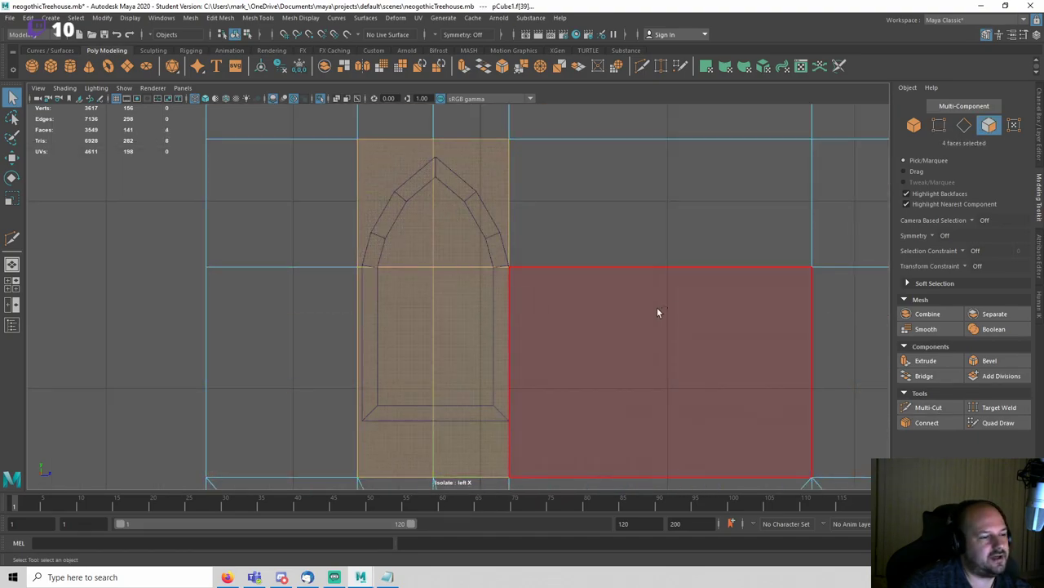
key("ctrl+e")
middle_click_drag(351, 306, 401, 314)
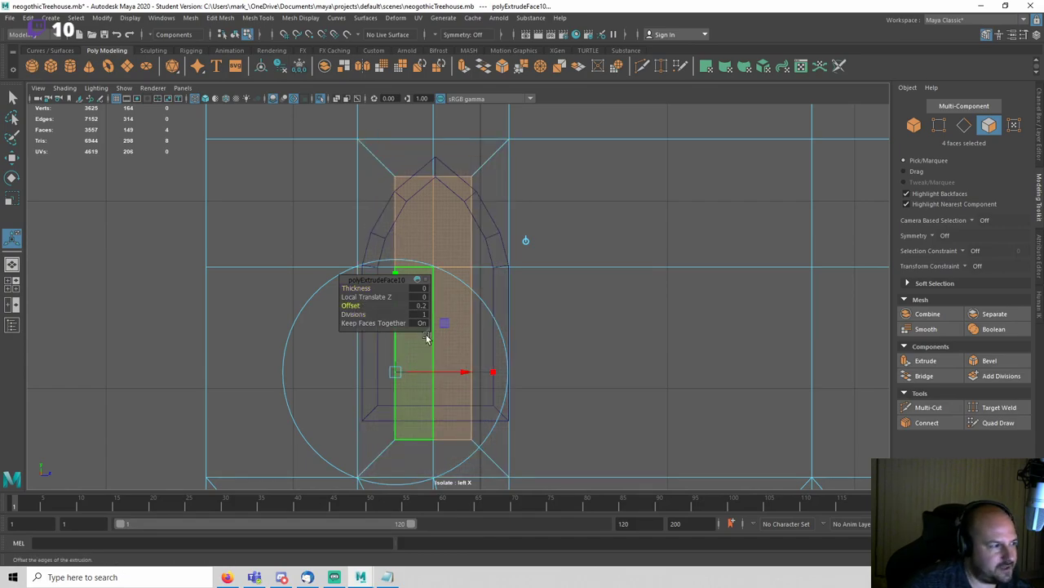
key("Return")
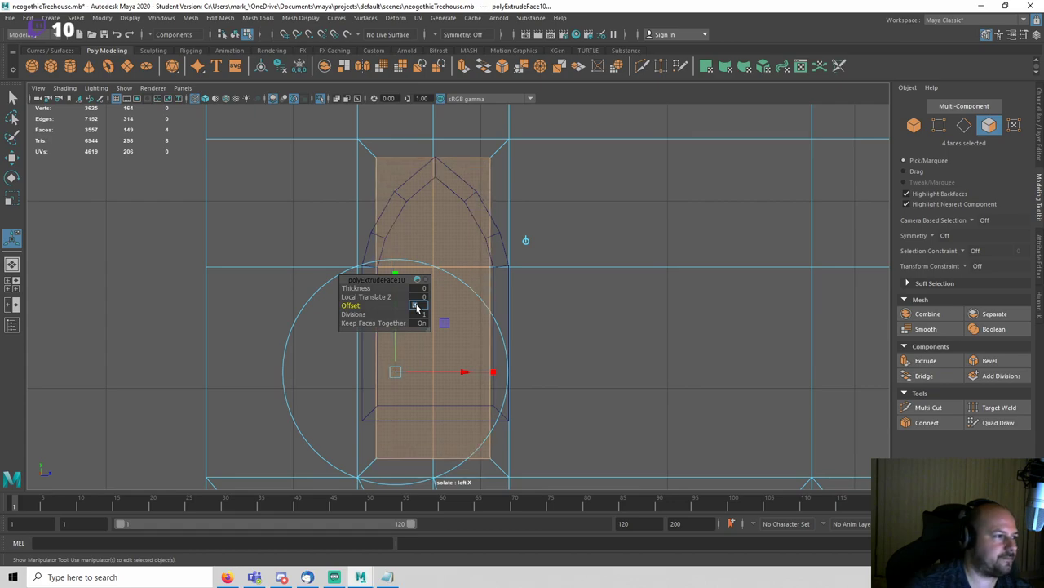
Step: Move the inset's upper corner and centre vertices to follow the pointed arch of the window frame
key("q")
key("F9")
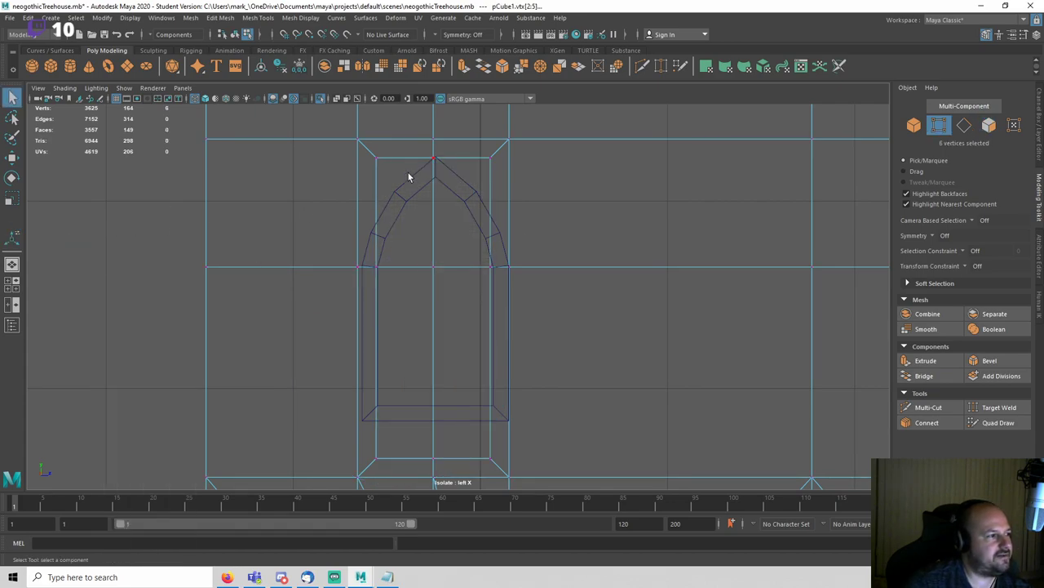
key("w")
scroll(420, 151, "up", 1)
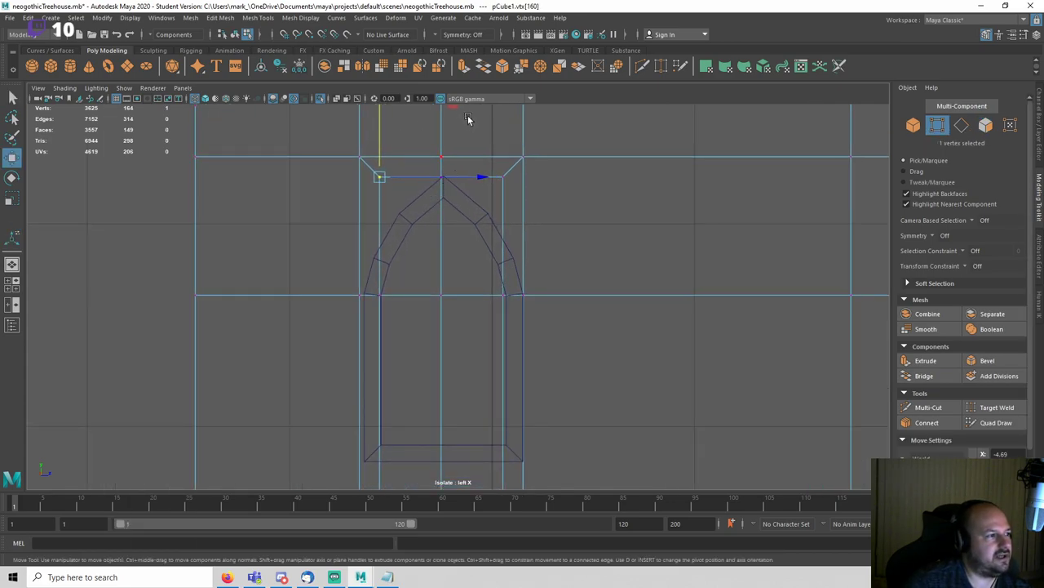
middle_click_drag(457, 113, 479, 177)
left_click(442, 176)
left_click_drag(510, 126, 513, 137)
key("q")
left_click(498, 199)
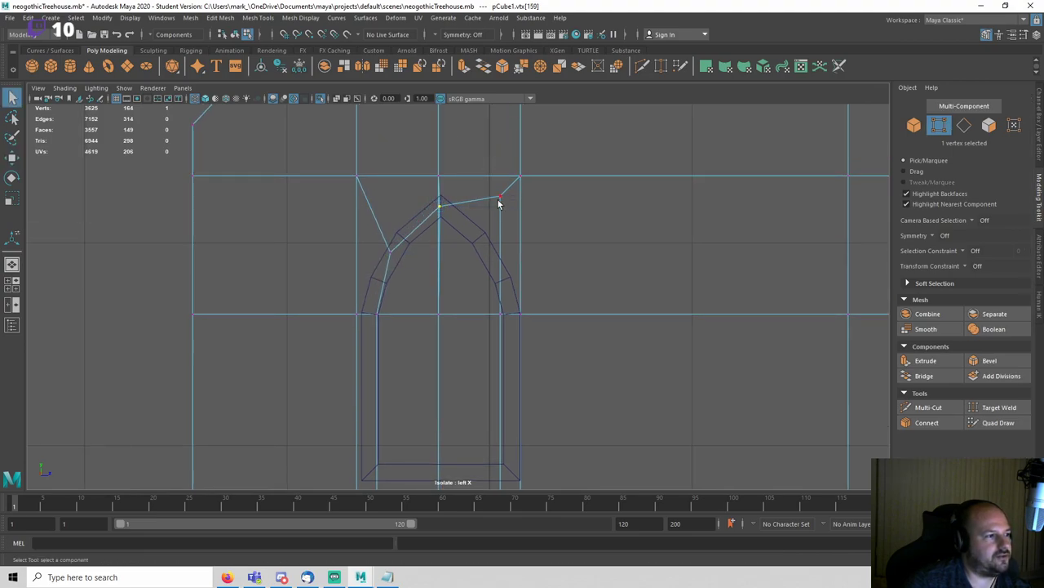
key("w")
middle_click_drag(577, 125, 569, 182)
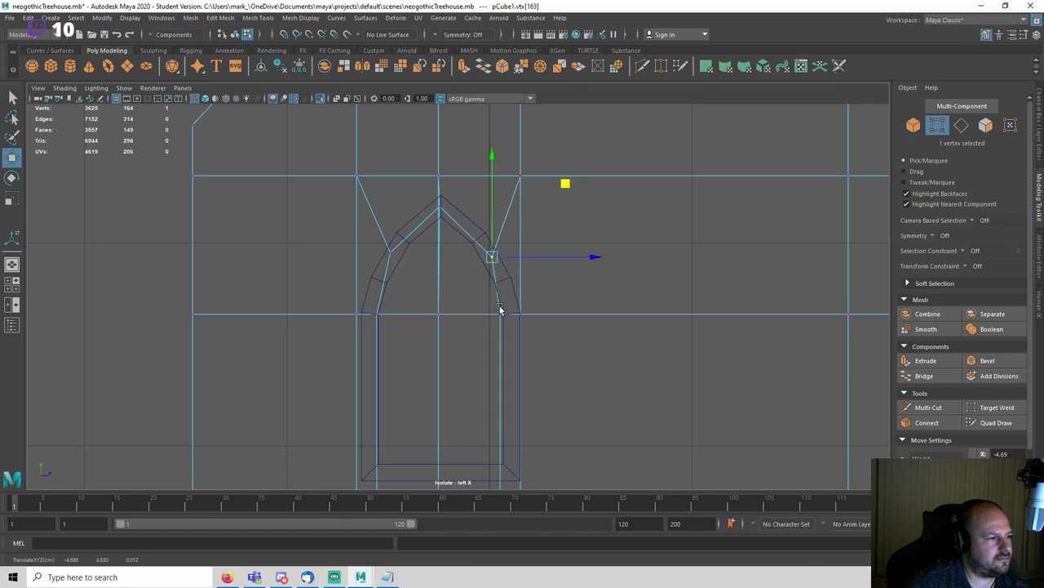
Step: Move the inset's two vertical side edges outward and raise its bottom edges so they sit within the window frame
middle_click_drag(502, 309, 502, 221, "alt")
right_click_drag(488, 226, 490, 193)
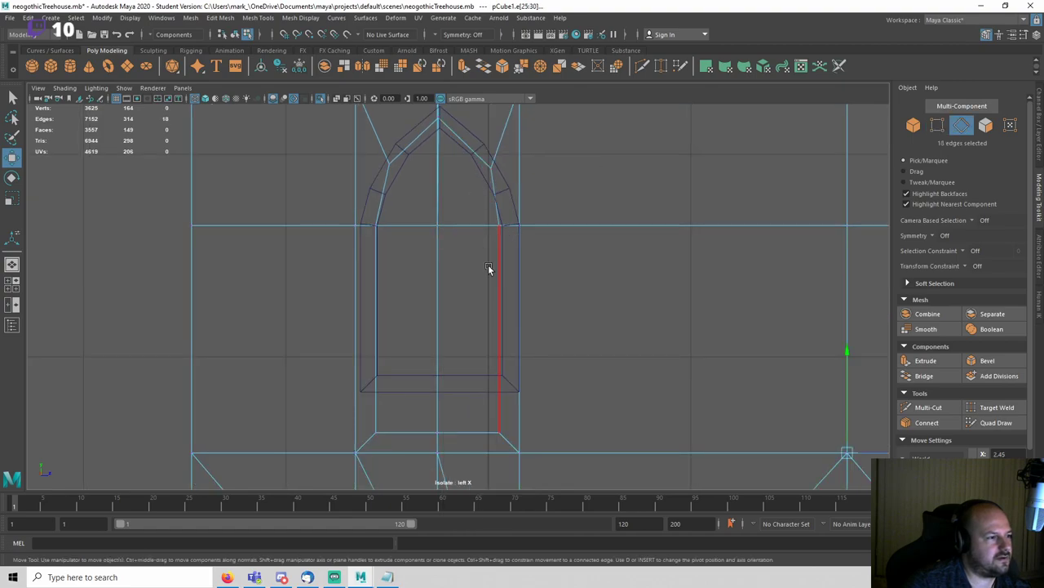
left_click(501, 327)
left_click(372, 323)
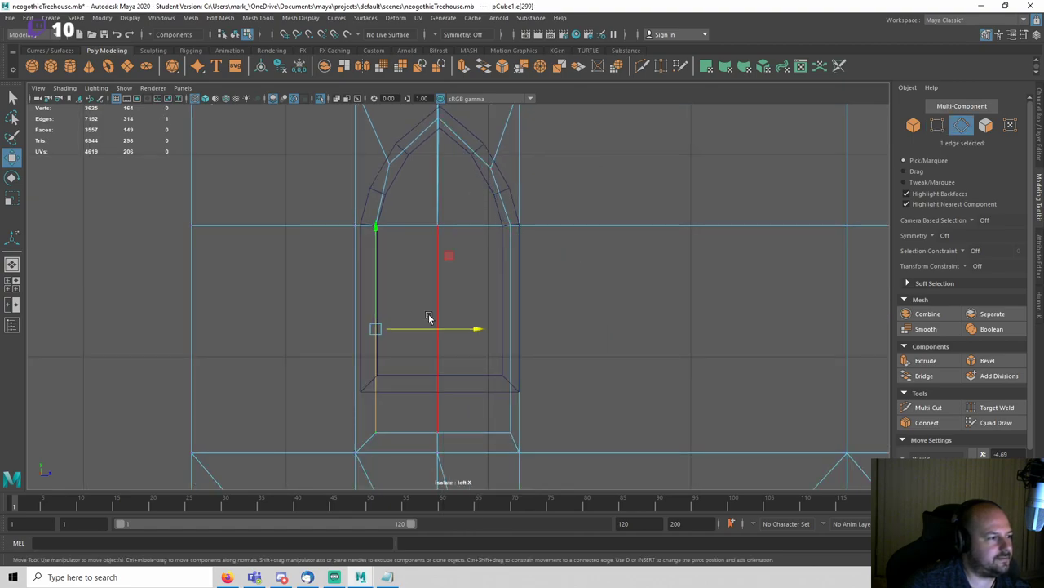
left_click(494, 441)
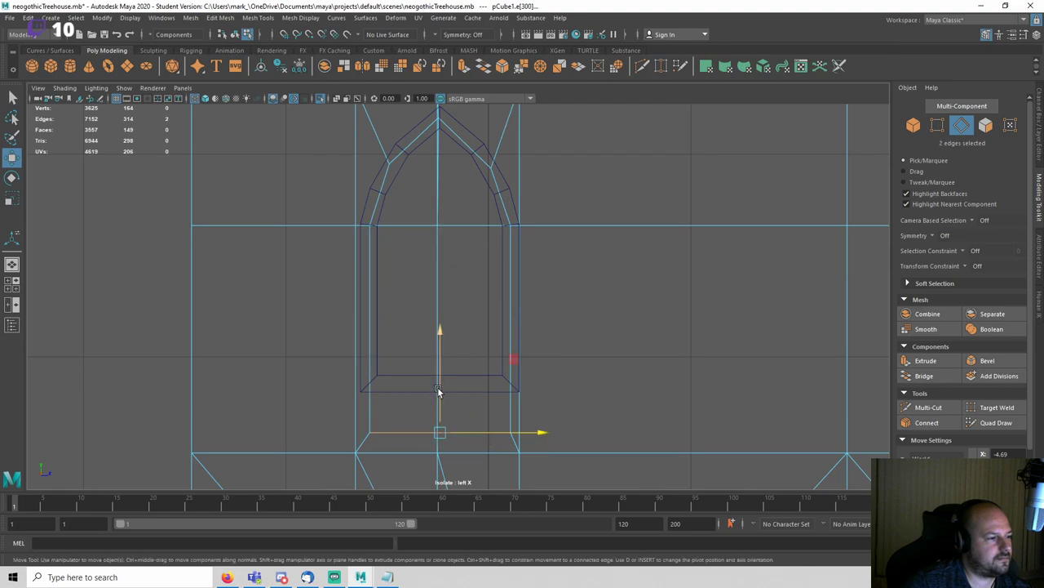
left_click_drag(441, 367, 442, 329)
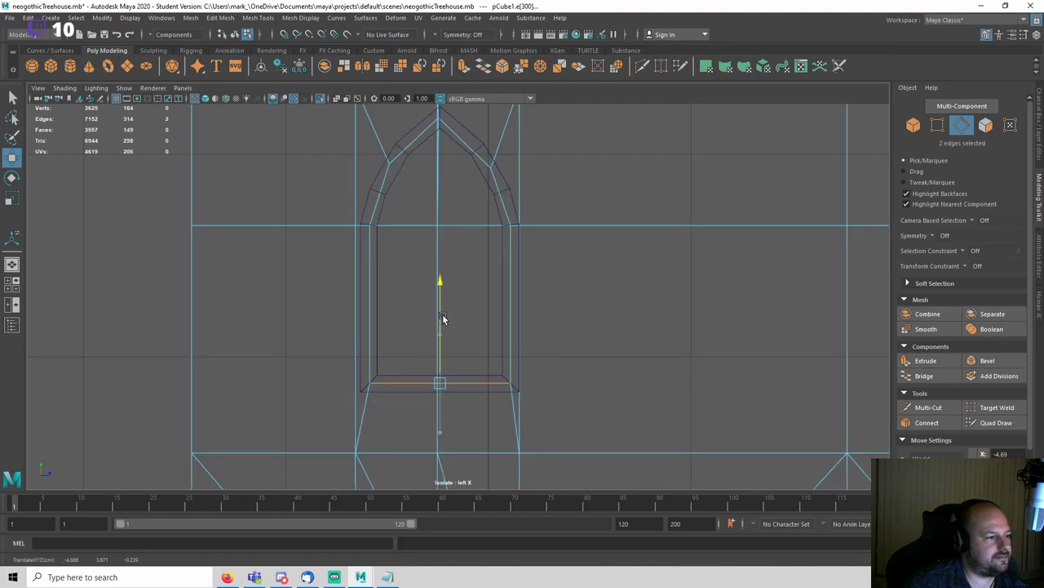
Step: Delete the four wall faces inside the left-hand window outline and save the scene
key("F8")
scroll(608, 260, "down", 6)
scroll(408, 237, "up", 2)
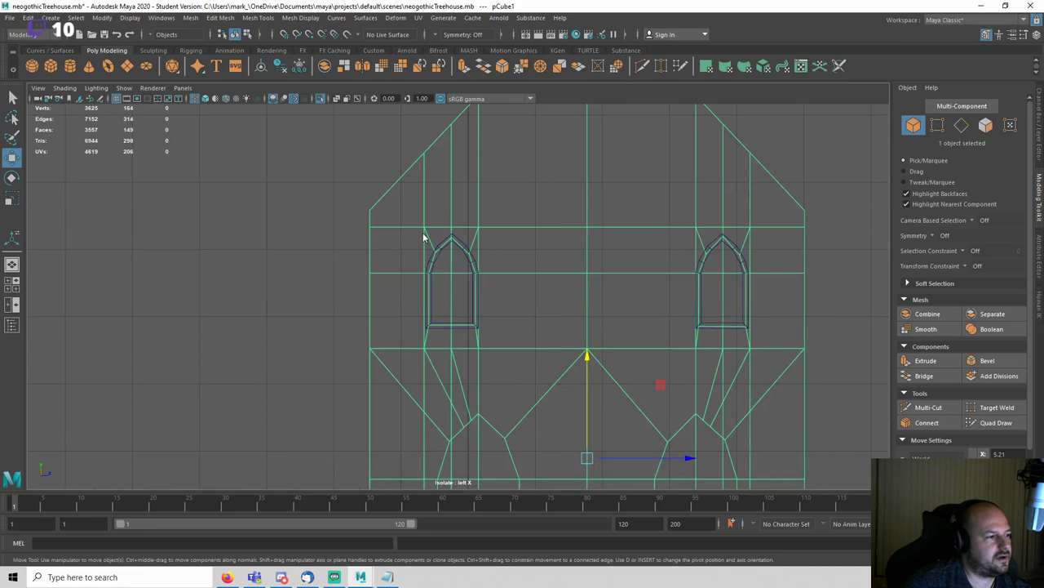
right_click_drag(423, 233, 419, 262)
scroll(420, 260, "up", 7)
key("q")
left_click(430, 215)
left_click(462, 237, "shift")
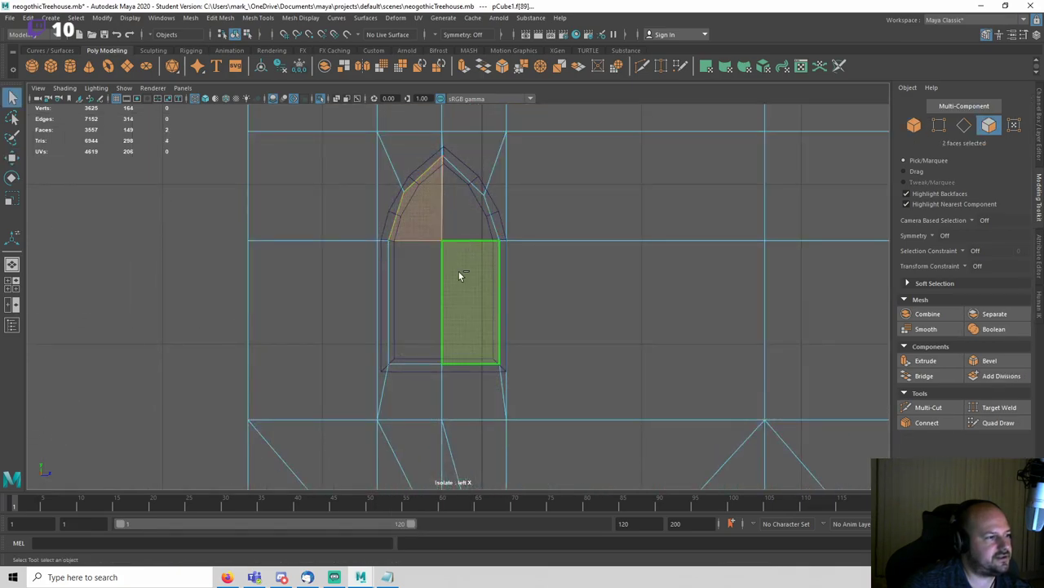
left_click(412, 280, "shift")
key("Delete")
key("ctrl+s")
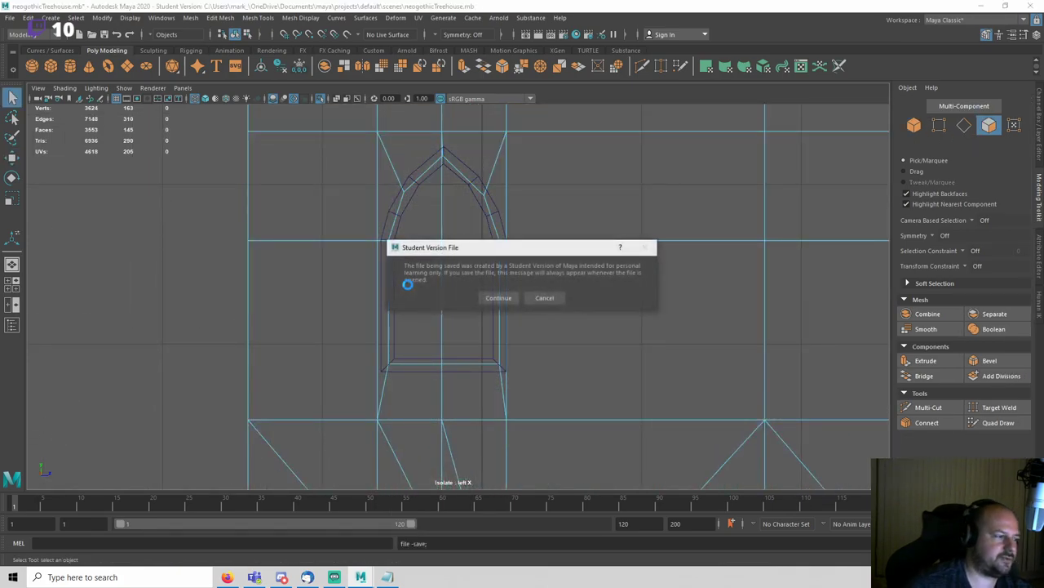
key("Return")
Step: Return to the shaded perspective view, turn off isolation, and inspect the new window openings against the whole treehouse
key("space")
left_click_drag(548, 278, 534, 257)
key("5")
left_click(650, 181)
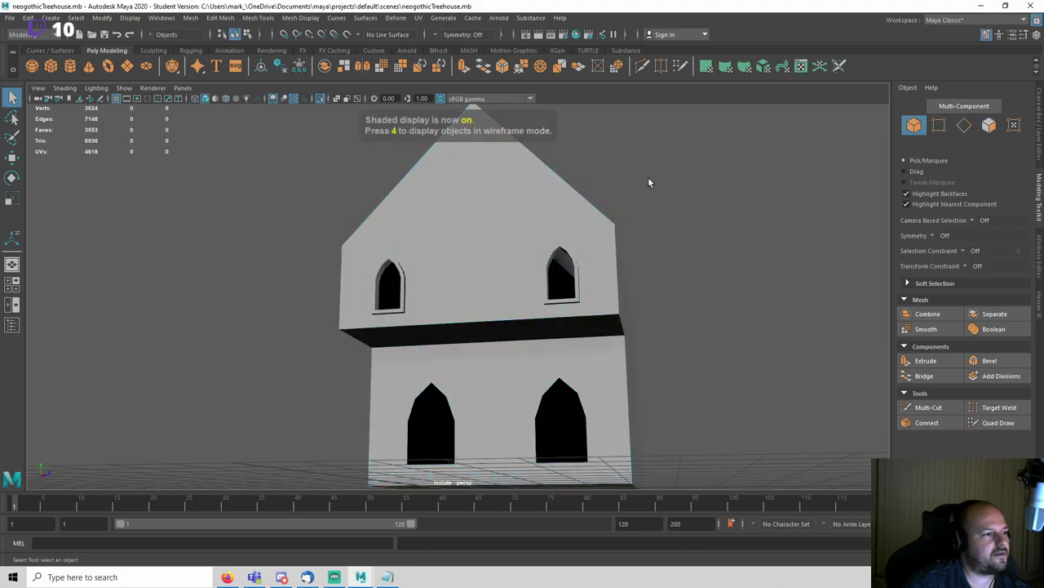
mouse_move(431, 263)
left_mouse_down("alt")
mouse_move(470, 272)
mouse_move(394, 280)
mouse_move(536, 314)
mouse_move(560, 303)
mouse_move(514, 305)
left_mouse_up("alt")
key("ctrl+1")
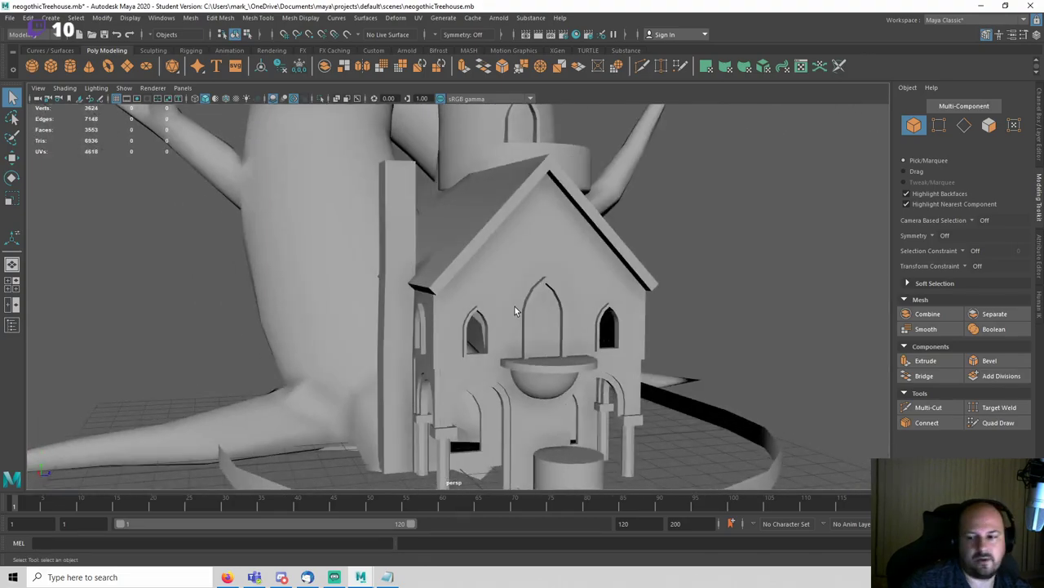
scroll(514, 306, "up", 5)
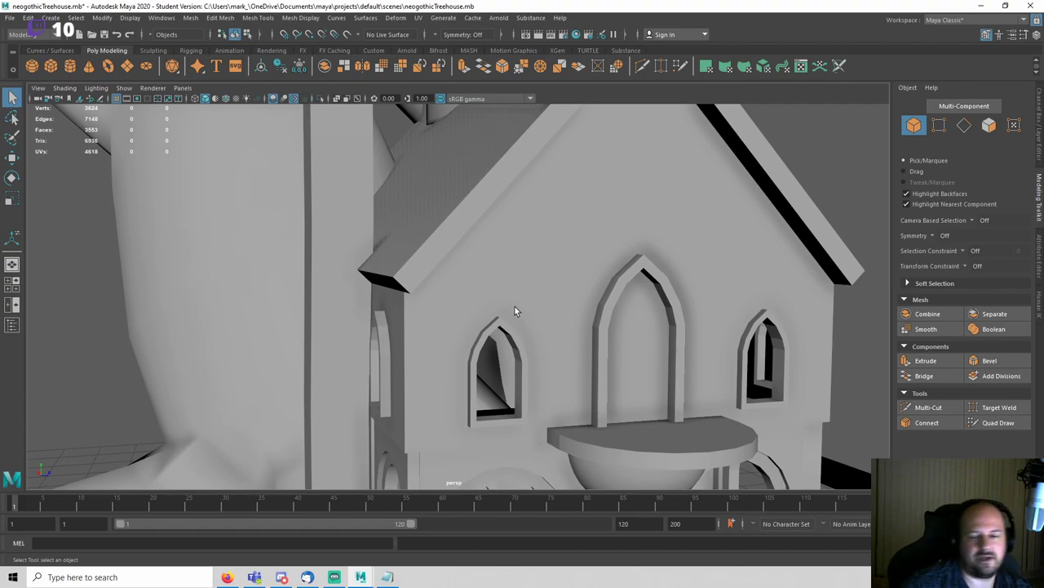
left_click_drag(514, 305, 435, 328, "alt")
scroll(531, 322, "down", 5)
middle_click_drag(434, 327, 488, 264, "alt")
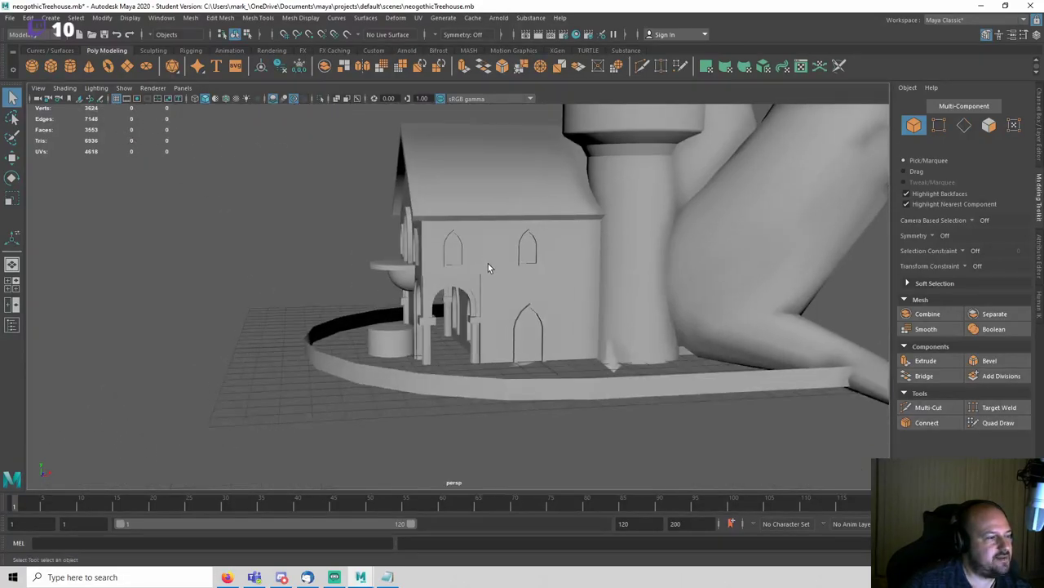
Step: Select the lower building's wall mesh, view it from the front, and save the scene
scroll(488, 264, "up", 5)
left_click(519, 224)
left_click_drag(472, 235, 589, 250, "alt")
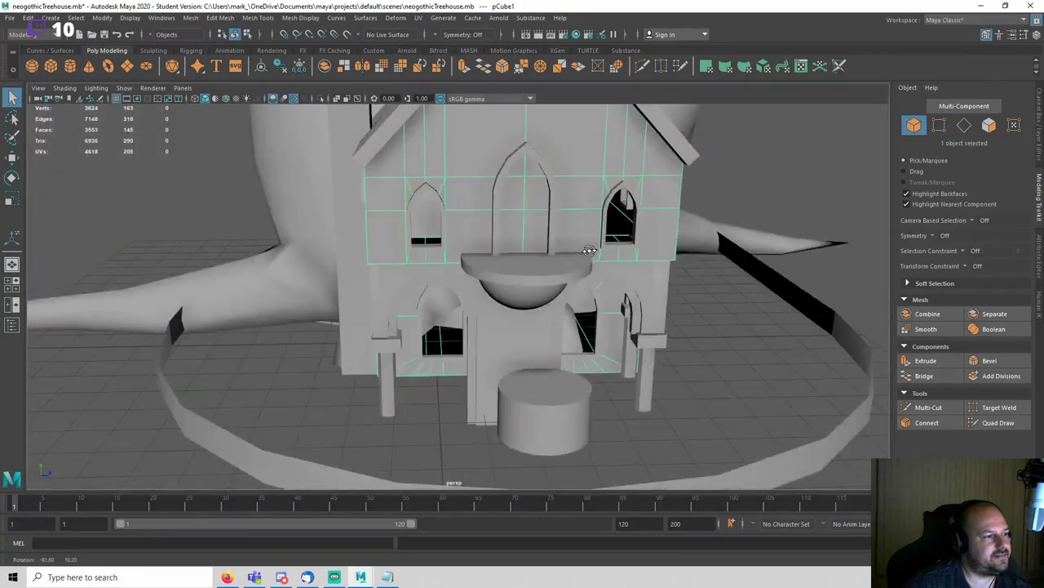
key("ctrl+s")
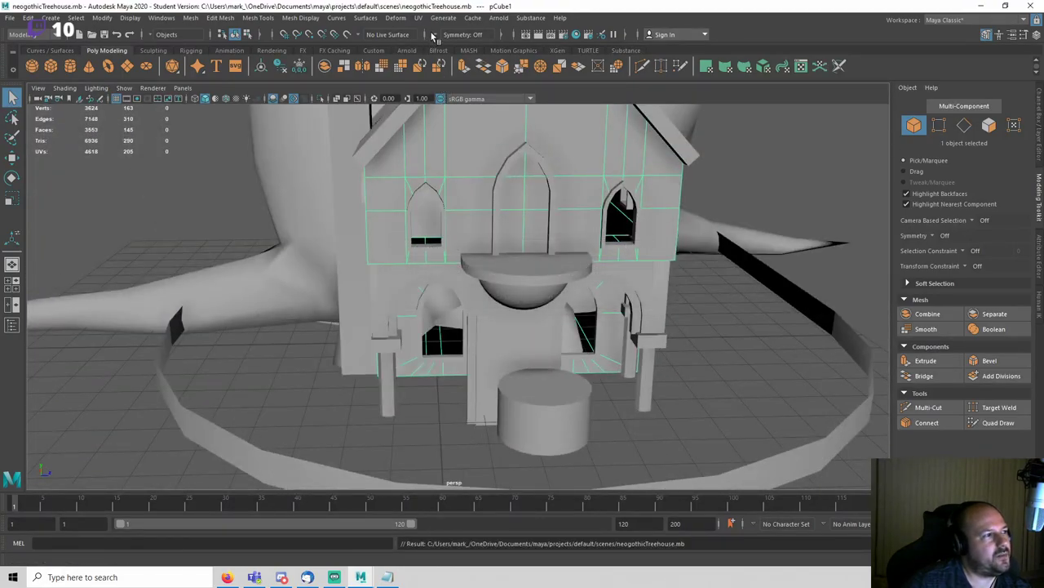
Step: Try Object X symmetry on the building mesh by checking face selection on both side walls
left_click(433, 36)
left_click(464, 54)
mouse_move(653, 232)
left_mouse_down("alt")
mouse_move(561, 229)
mouse_move(674, 217)
mouse_move(641, 245)
left_mouse_up("alt")
left_click(610, 214)
scroll(457, 231, "down", 2)
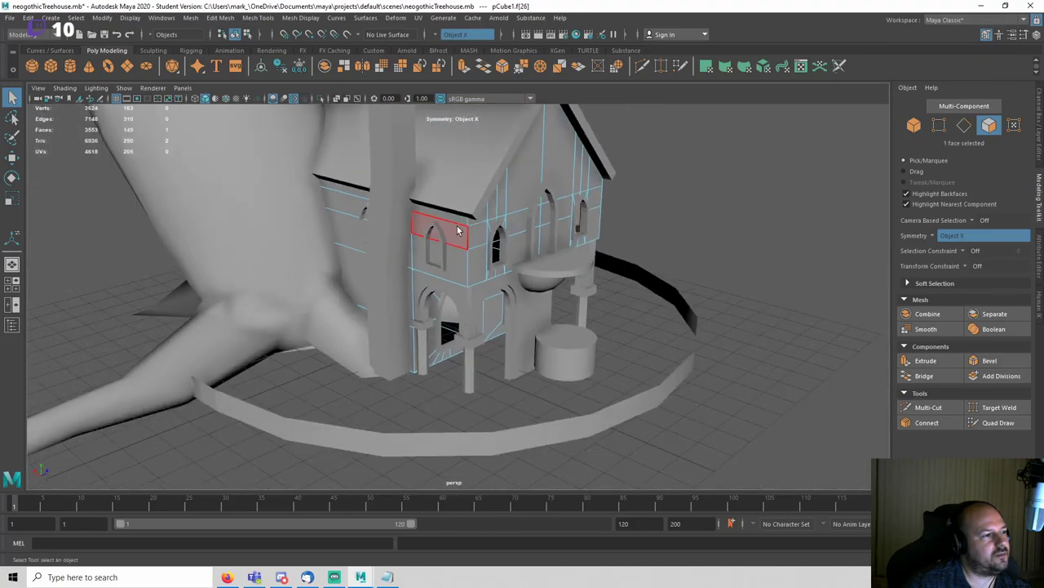
left_click_drag(458, 231, 669, 217, "alt")
key("w")
left_click_drag(663, 235, 572, 231, "alt")
key("ctrl+z")
key("q")
right_click(580, 223)
left_click(632, 206)
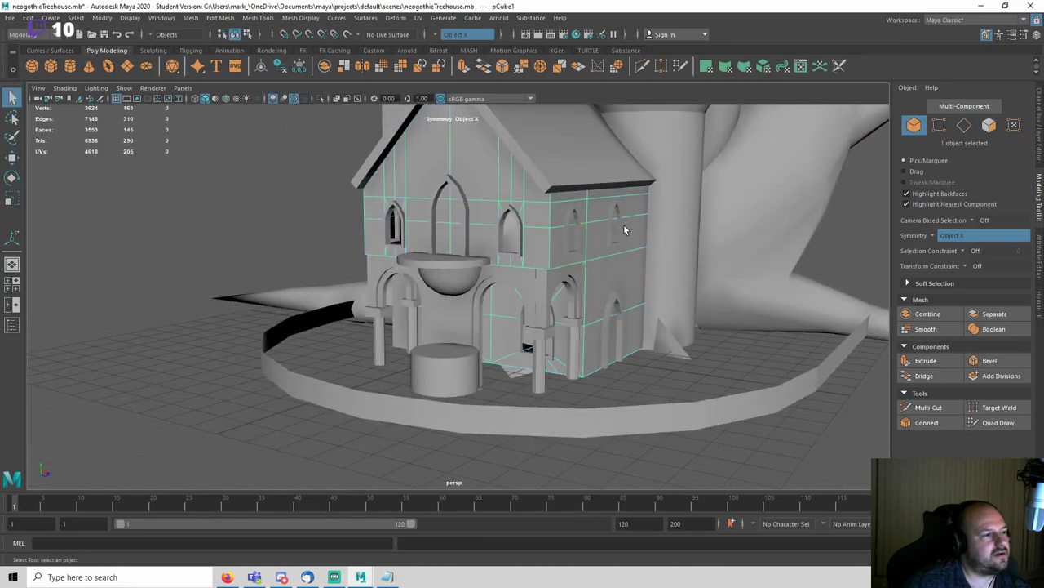
Step: Save the scene and centre the building mesh's pivot
key("ctrl+s")
key("Return")
left_click(99, 19)
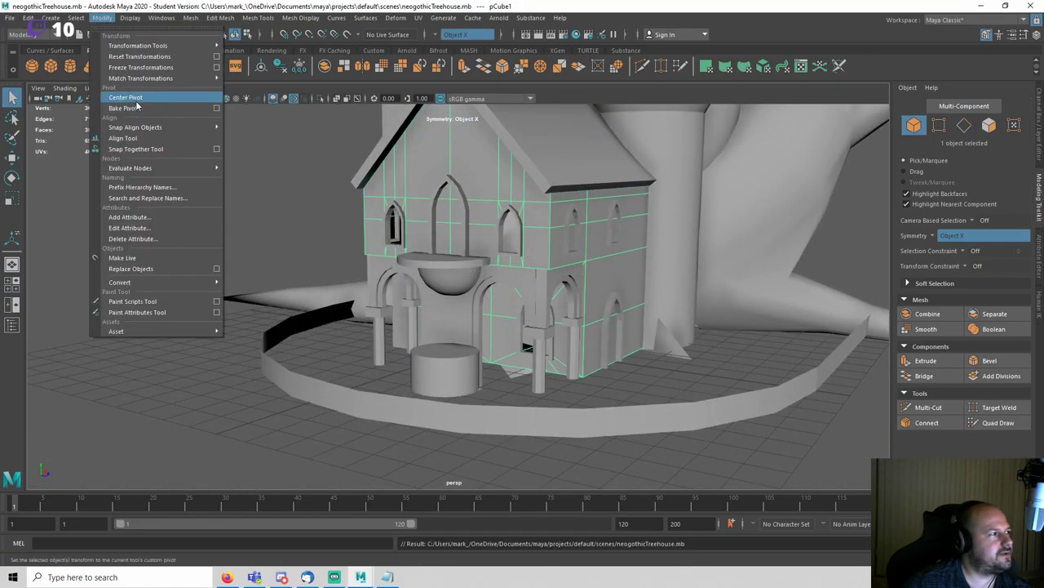
left_click(129, 98)
Step: Reapply Object X symmetry and test whether face selection mirrors across the building
left_click(438, 36)
left_click(444, 44)
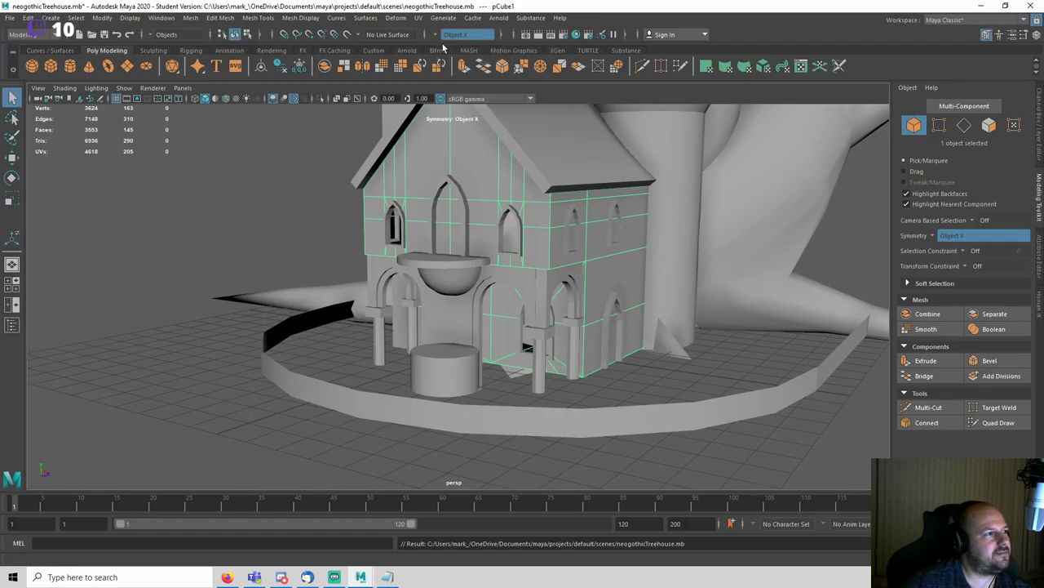
left_click(436, 36)
left_click(458, 54)
right_click_drag(555, 162, 555, 192)
left_click_drag(563, 192, 581, 156, "alt")
key("F8")
left_click(607, 244)
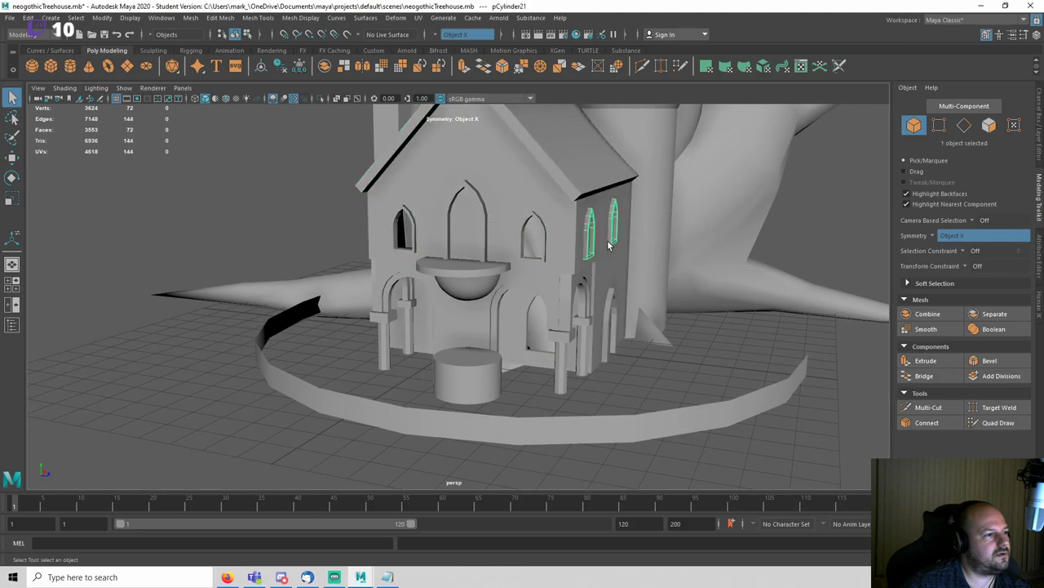
left_click(559, 229)
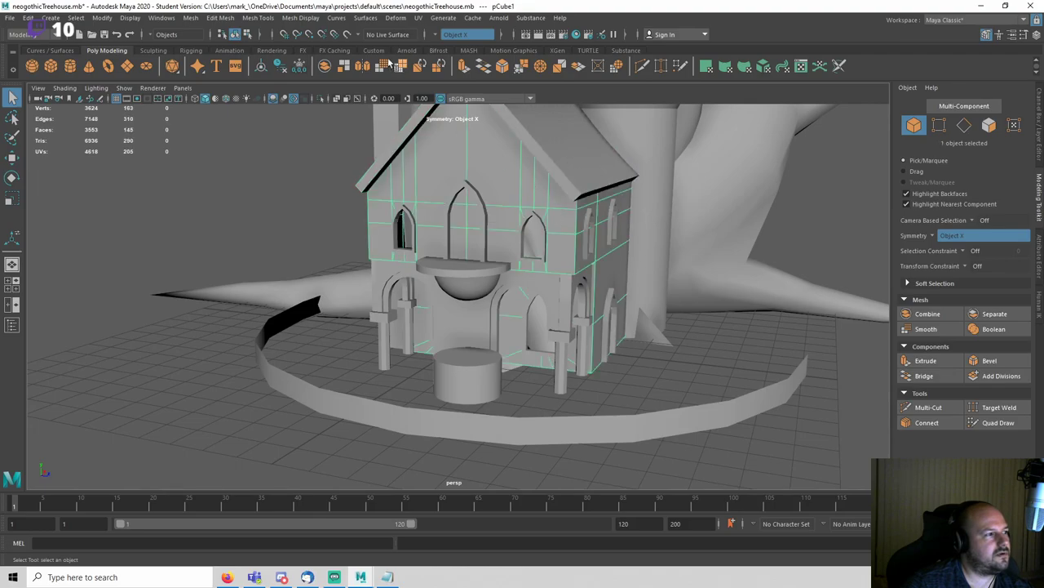
right_click_drag(556, 222, 556, 251)
left_click(585, 226)
left_click_drag(585, 228, 663, 217, "alt")
key("w")
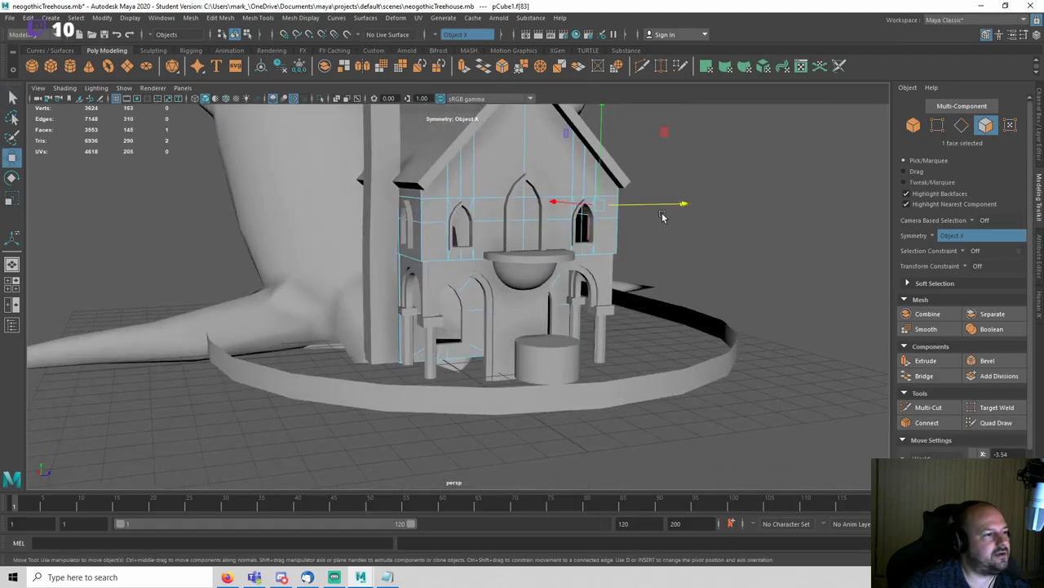
left_click_drag(732, 211, 571, 200, "alt")
key("q")
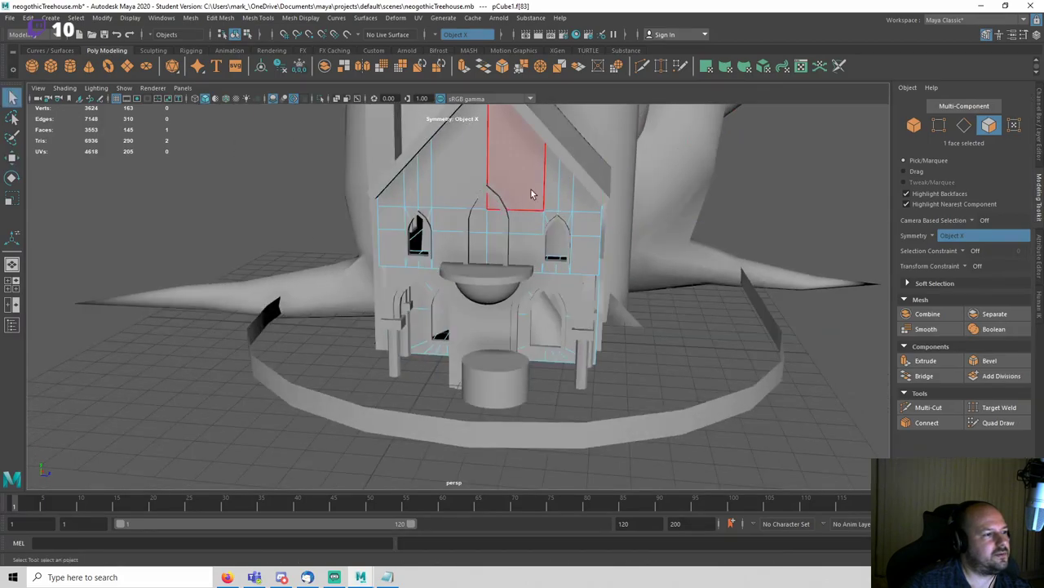
Step: Try to define topological symmetry from an edge on the building's side wall, and undo the edge selection
left_click(932, 236)
left_click(955, 316)
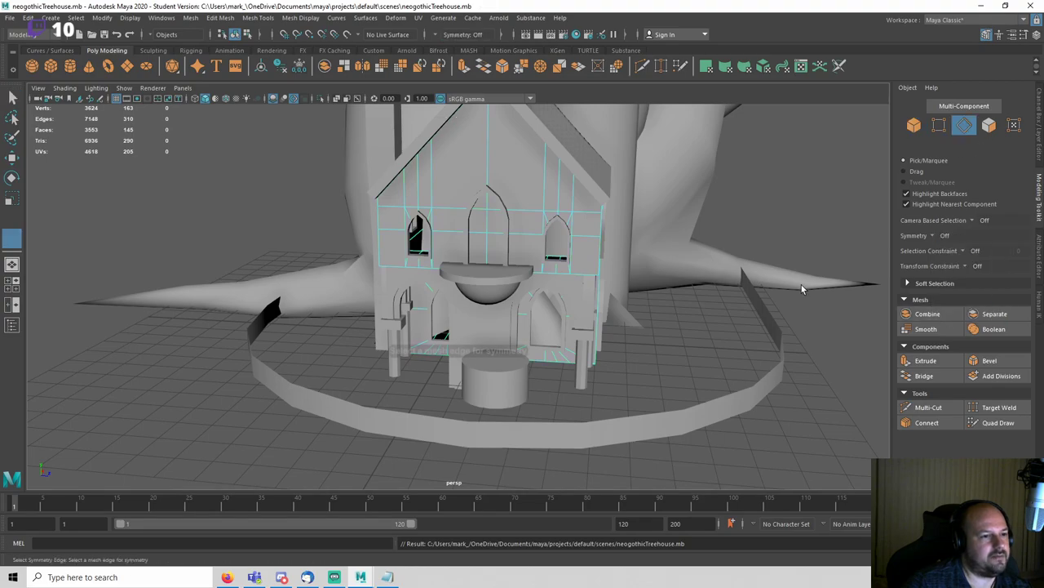
left_click_drag(805, 285, 647, 241, "alt")
left_click(573, 217)
left_click_drag(571, 215, 584, 233, "alt")
key("ctrl+z")
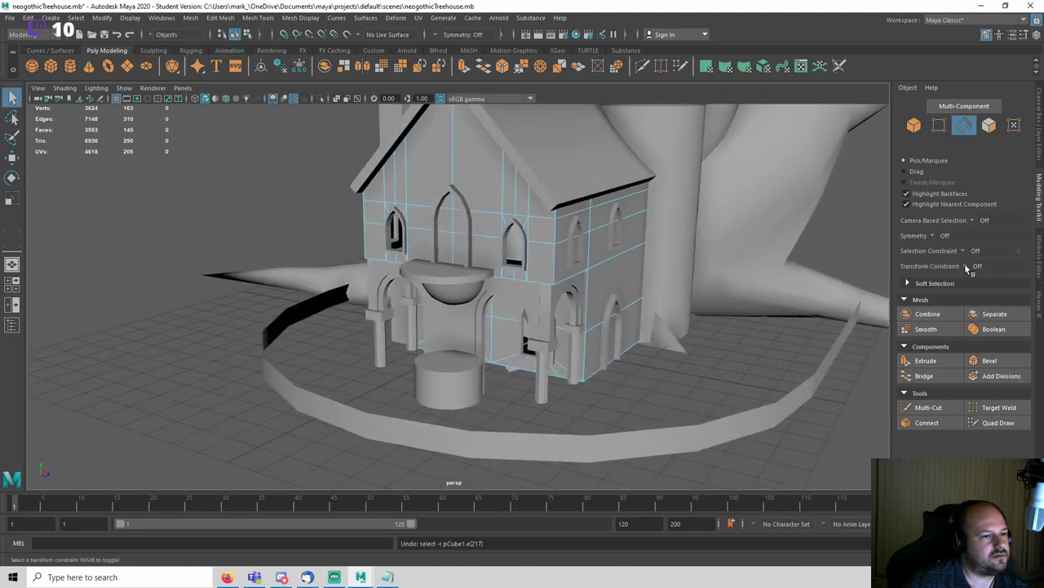
Step: Enable topological symmetry for the building mesh using the gable wall's central vertical edge
left_click(936, 236)
left_click(955, 317)
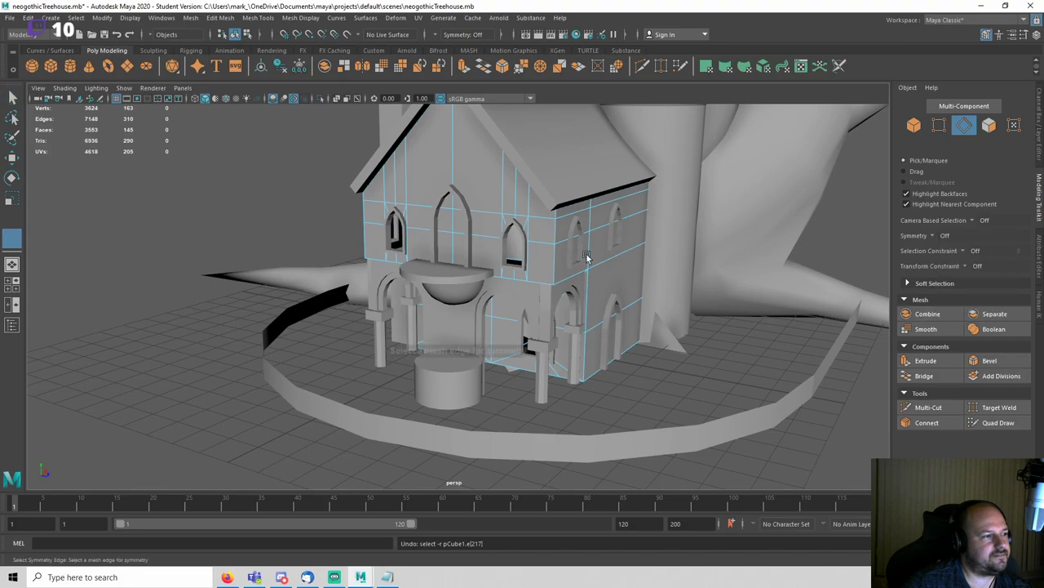
left_click(454, 172)
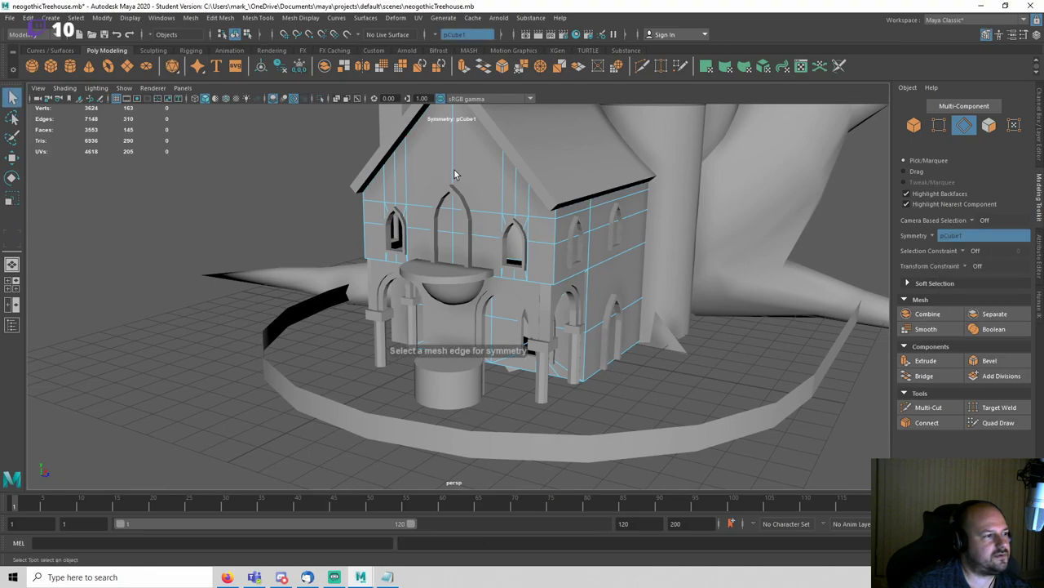
Step: Check mirrored face selection at the side wall's upper window nearest the gable, and inspect that window in the front view
left_click_drag(569, 228, 546, 201, "alt")
right_click_drag(498, 174, 499, 203)
left_click(558, 222)
left_click_drag(498, 203, 448, 225, "alt")
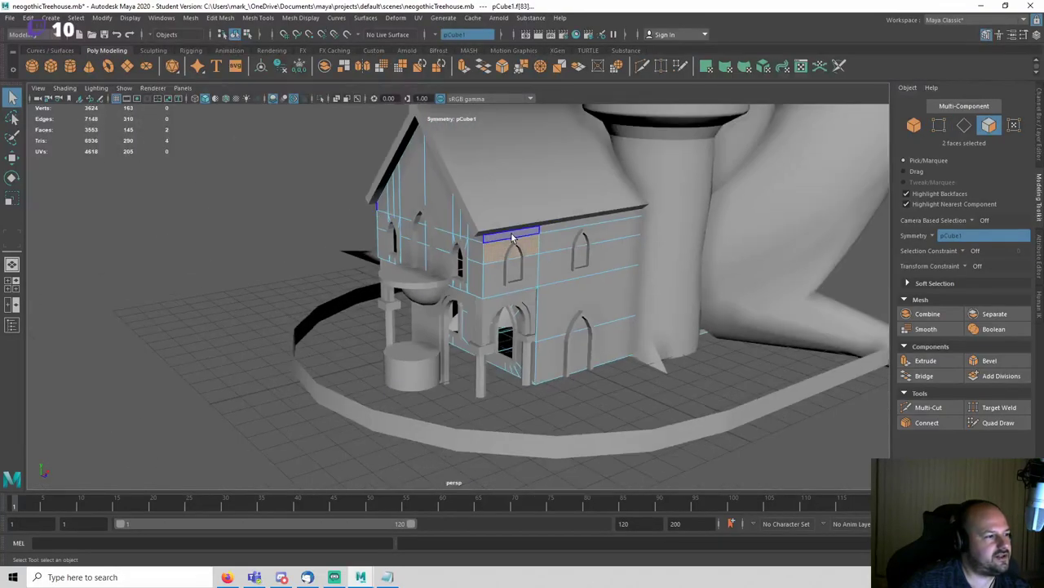
key("space")
left_click(450, 222)
key("space")
left_click(469, 262)
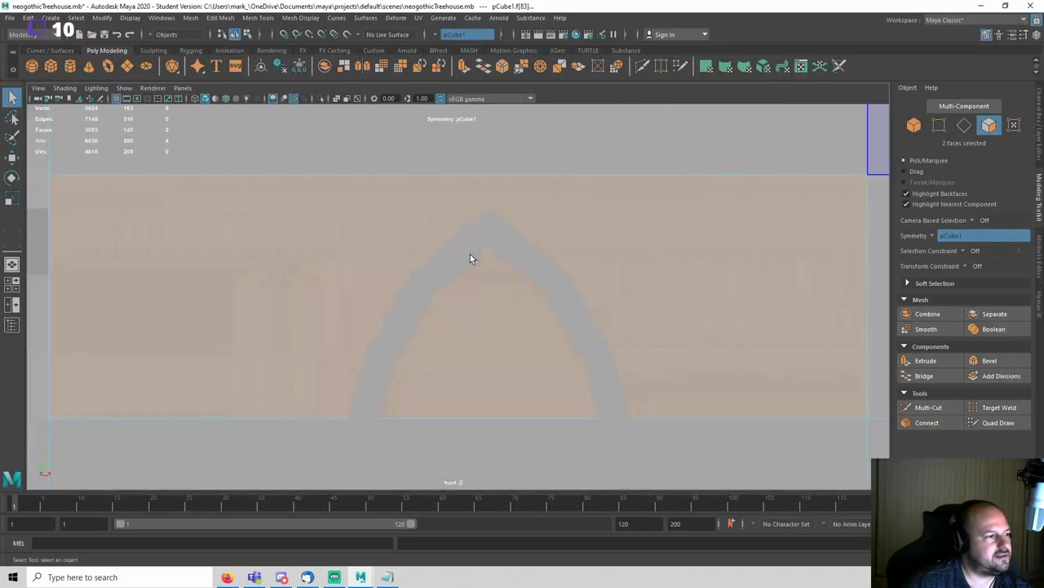
Step: Try to connect the horizontal edges around the side wall's upper window nearest the gable with topological symmetry on
key("4")
scroll(456, 264, "up", 3)
right_click_drag(441, 224, 448, 184)
left_click(468, 213)
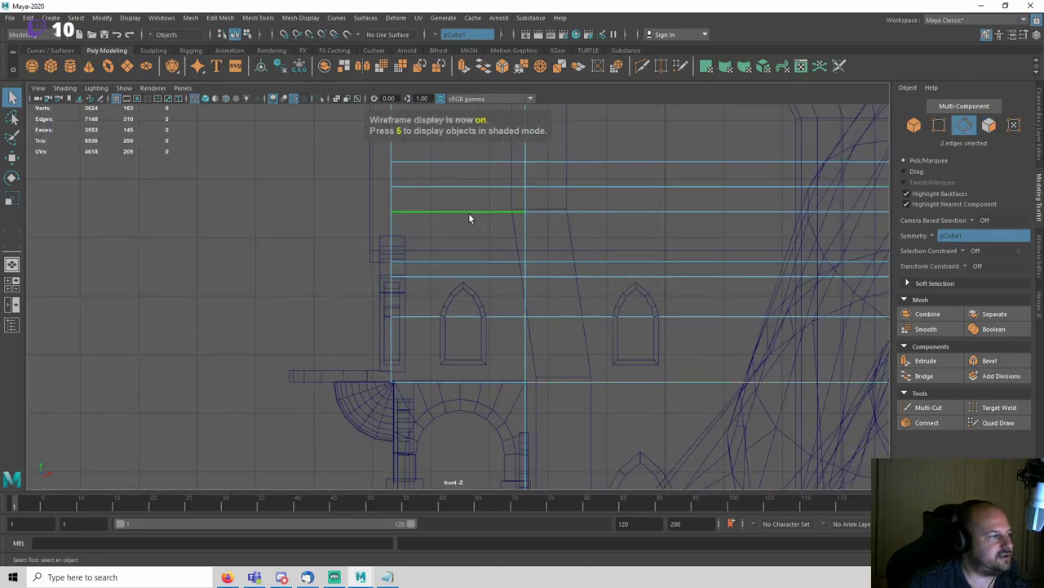
left_click(935, 425)
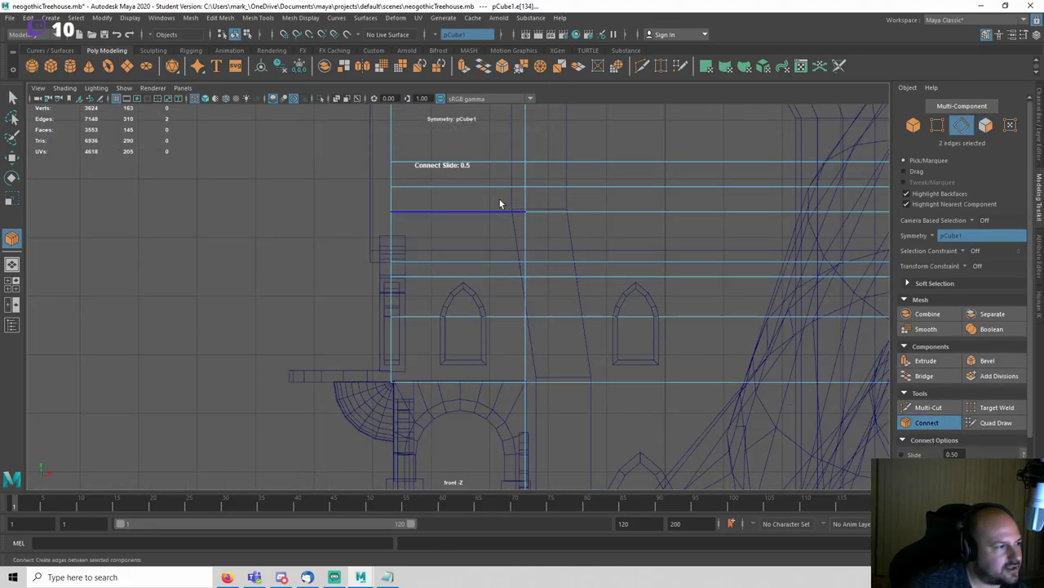
key("space")
left_click_drag(515, 285, 515, 250)
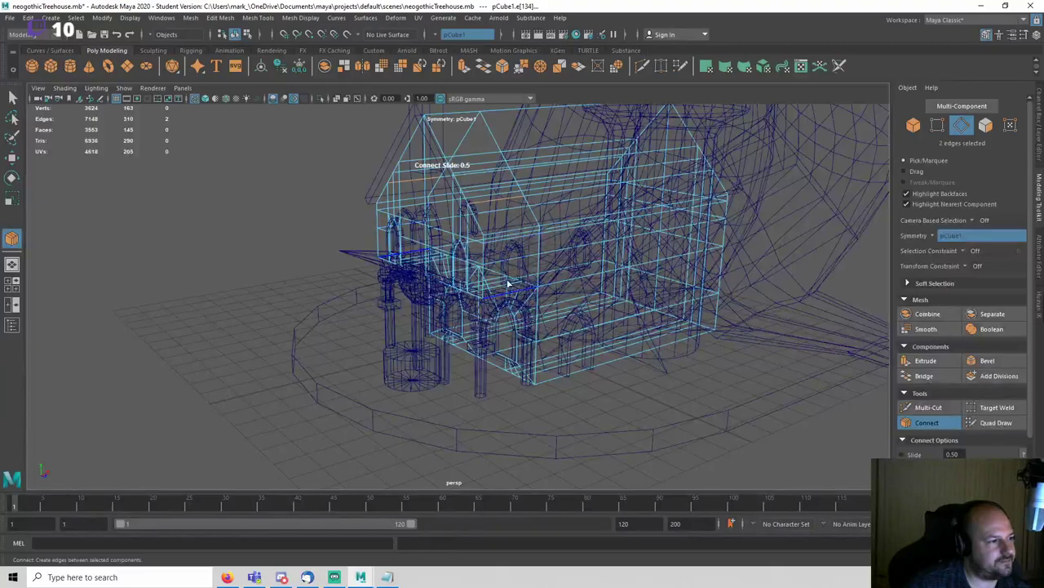
scroll(499, 289, "up", 4)
key("4")
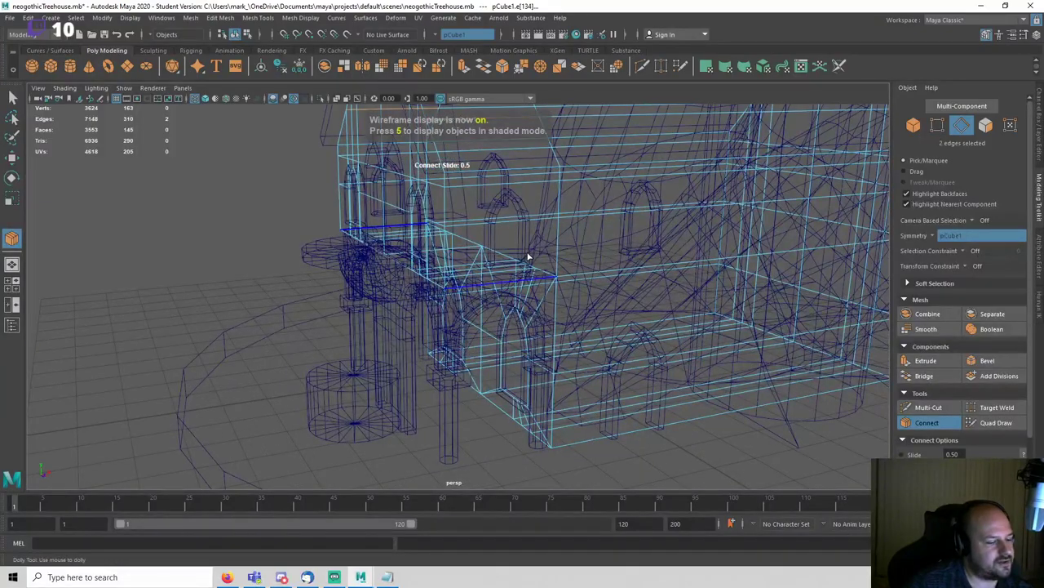
key("5")
middle_click_drag(525, 231, 509, 278, "alt")
left_click(925, 408)
mouse_move(469, 353)
left_mouse_down("alt")
mouse_move(473, 298)
mouse_move(482, 347)
left_mouse_up("alt")
key("q")
left_click_drag(491, 261, 616, 261, "alt")
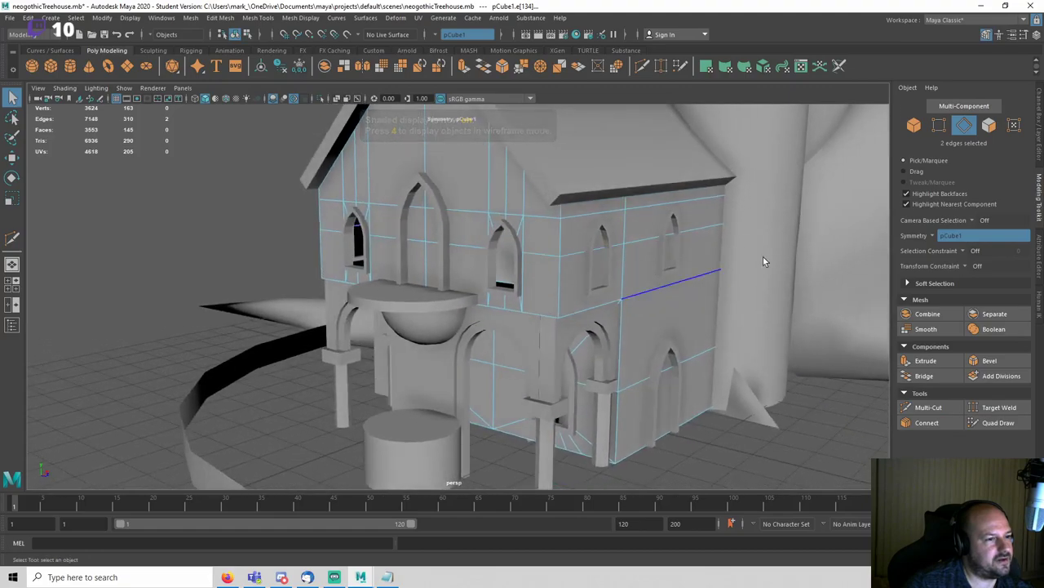
Step: Turn symmetry off and insert a vertical edge loop through the side wall section holding the upper window nearest the gable
left_click(931, 236)
left_click(939, 240)
left_click_drag(564, 237, 444, 237, "alt")
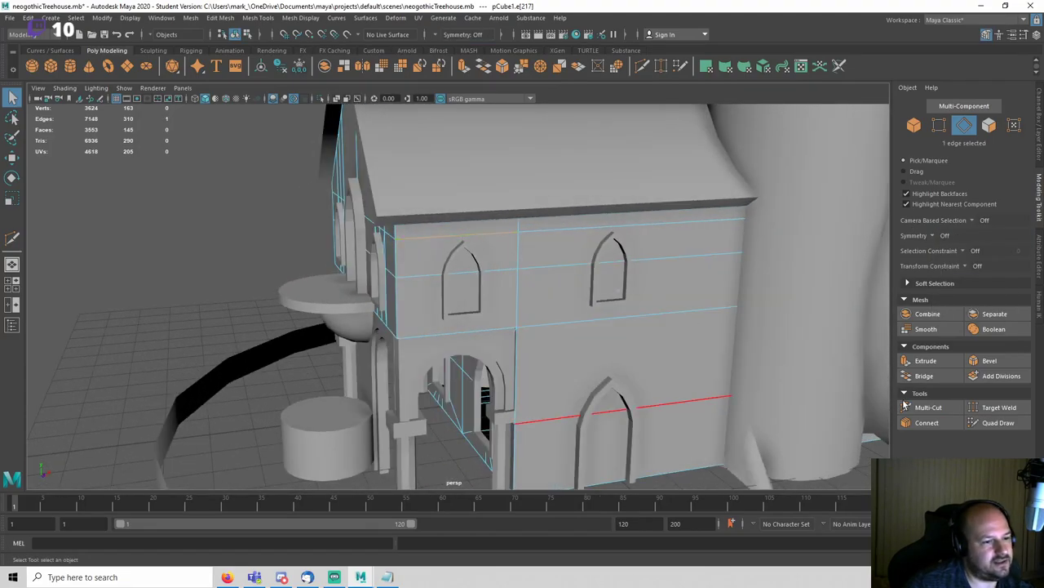
left_click(927, 408)
left_click(566, 269, "ctrl")
Step: Move the new edge loop along X to about -3.45 so it runs through the pointed window frame's apex
key("space")
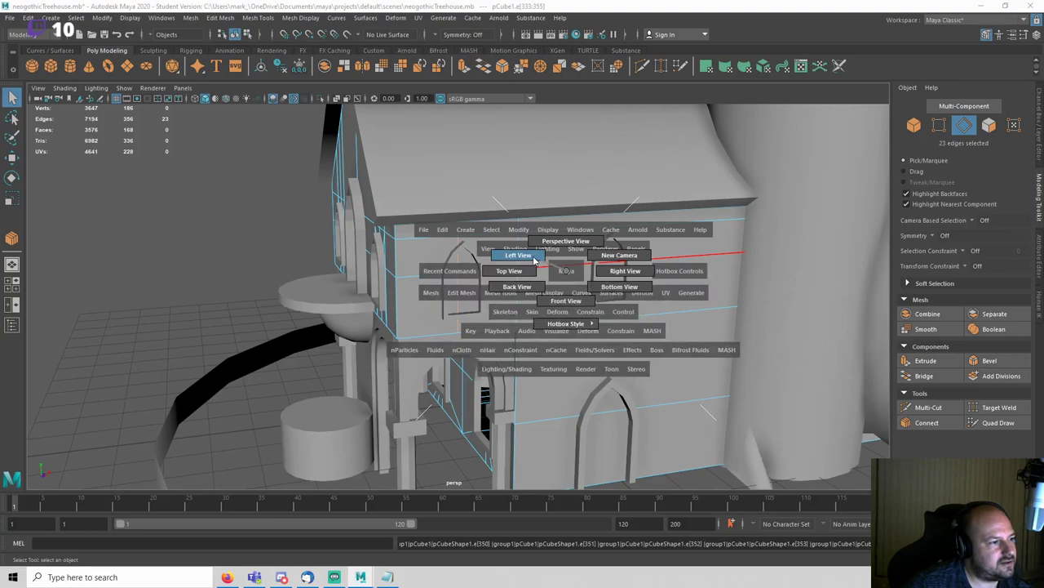
left_click(535, 260)
key("4")
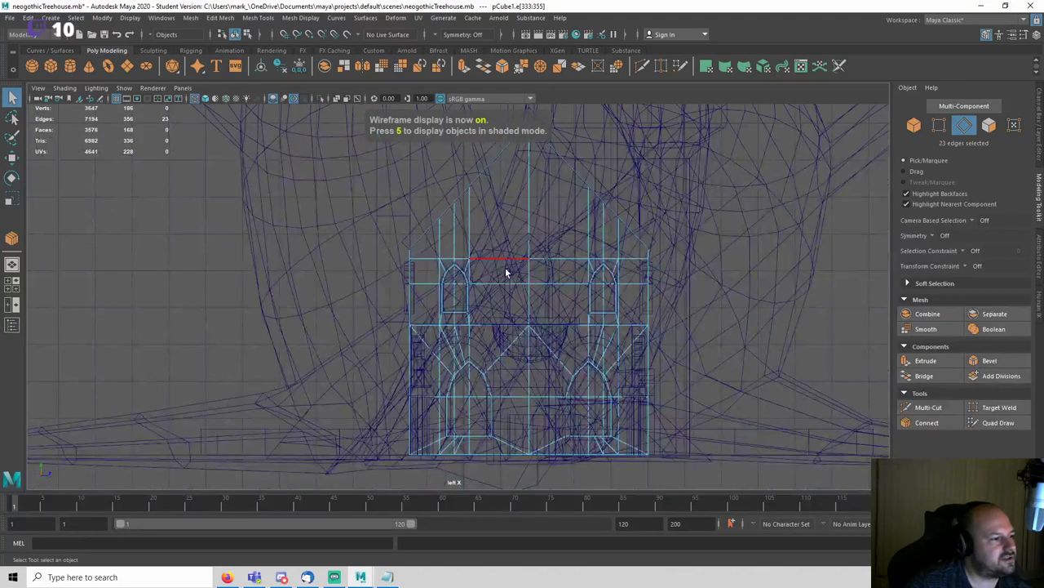
key("space")
left_click(506, 283)
key("w")
scroll(507, 269, "up", 3)
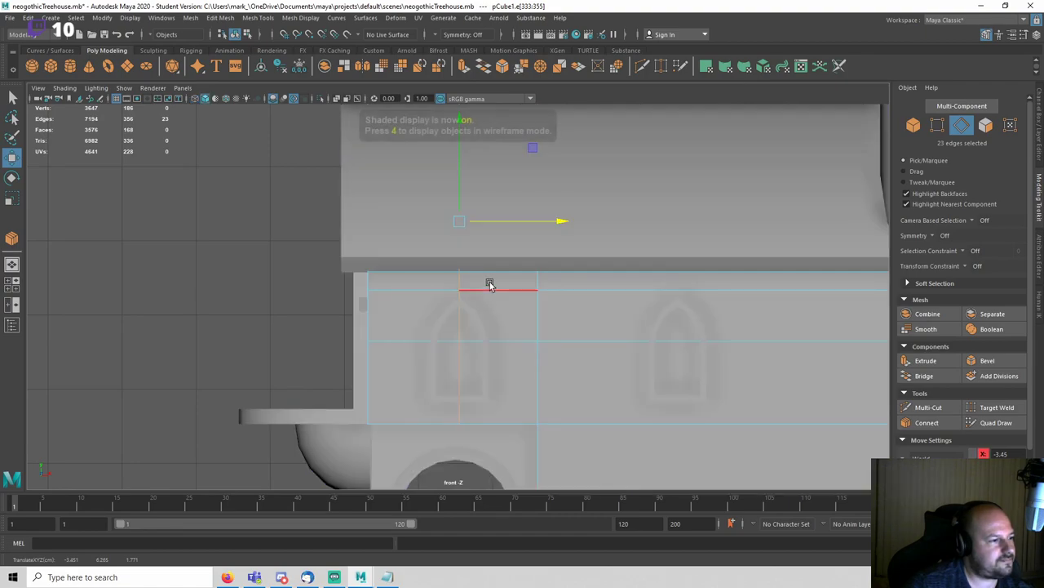
key("5")
scroll(499, 349, "up", 5)
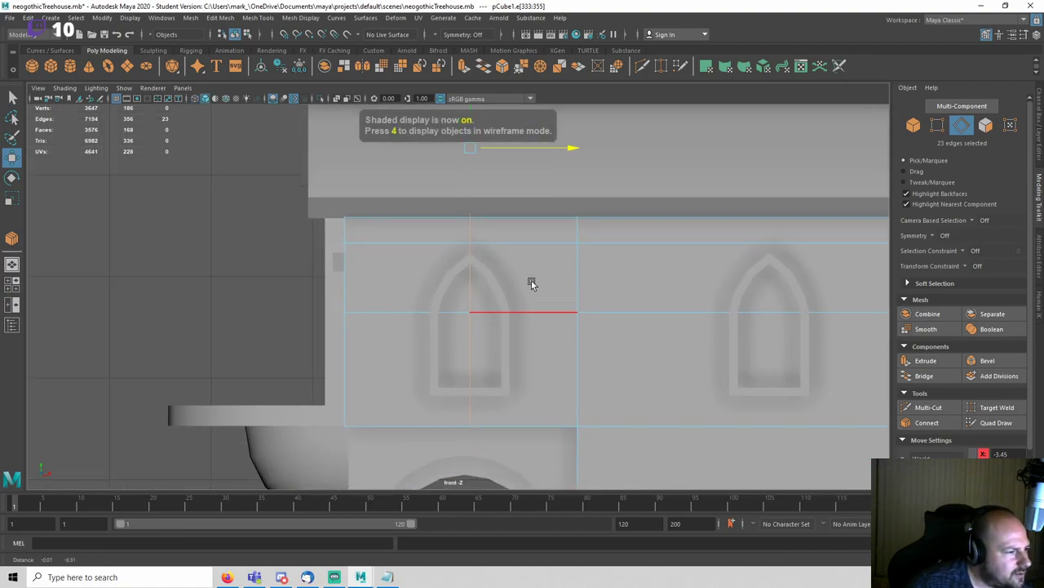
Step: Select the four wall faces surrounding the upper side window nearest the gable
key("q")
right_click_drag(552, 233, 552, 273)
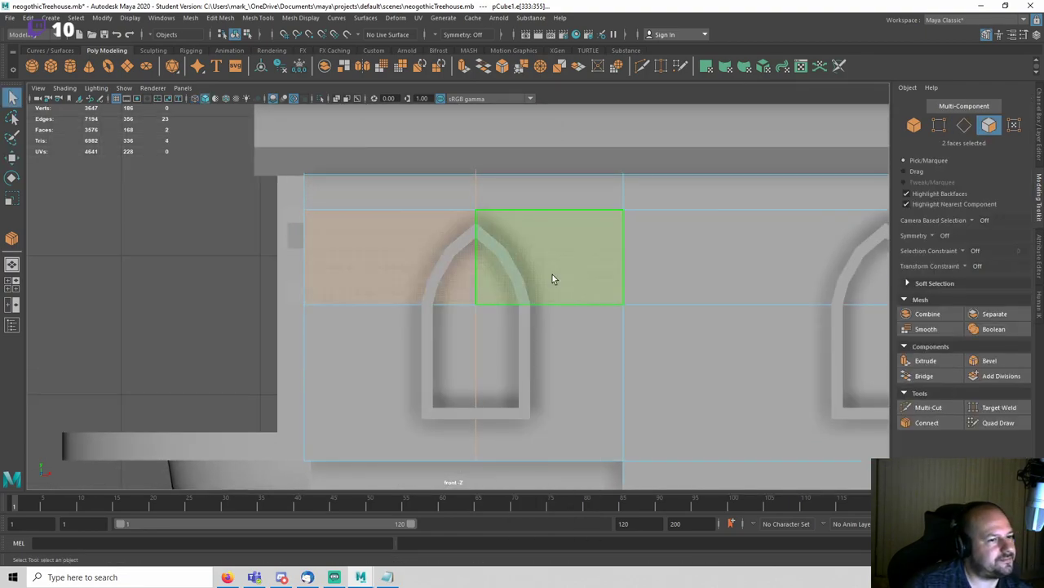
left_click(553, 274)
left_click(426, 265, "shift")
left_click(441, 356, "shift")
left_click(514, 360, "shift")
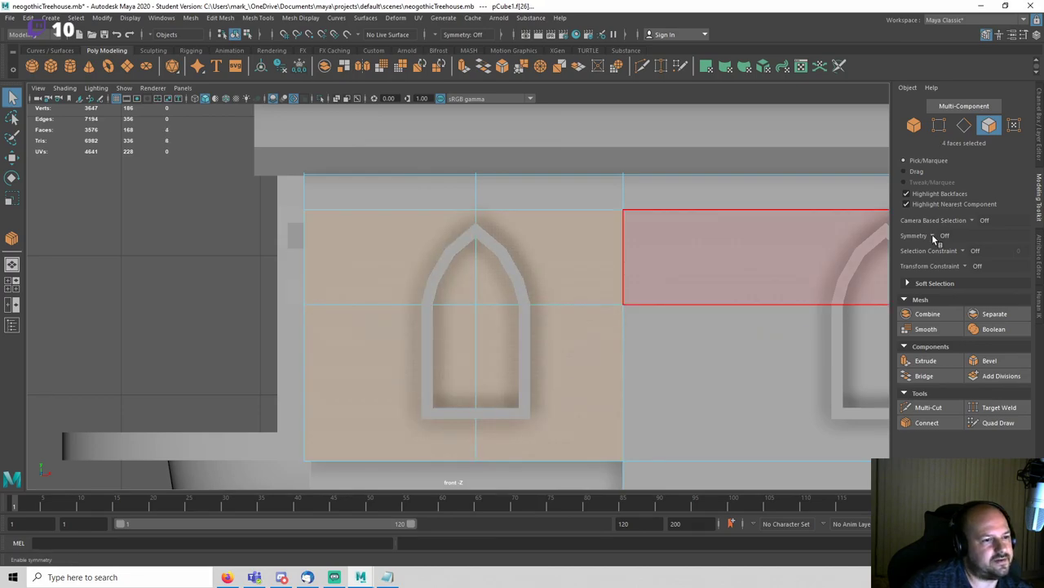
Step: Enable topological symmetry for the building mesh using the gable wall's central vertical edge
left_click(932, 236)
left_click(967, 320)
key("space")
left_click_drag(599, 297, 596, 265)
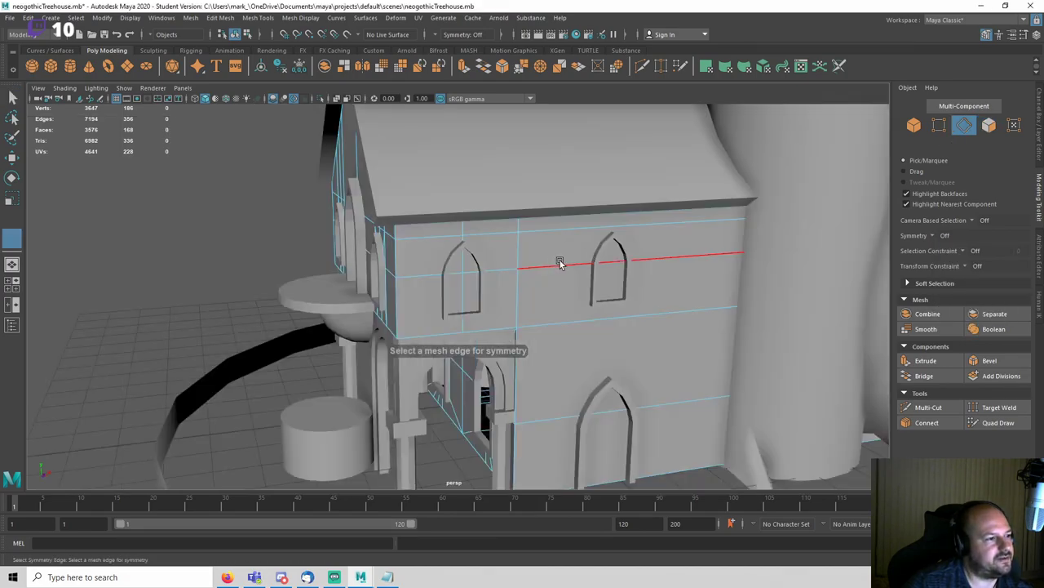
left_click_drag(506, 266, 565, 270, "alt")
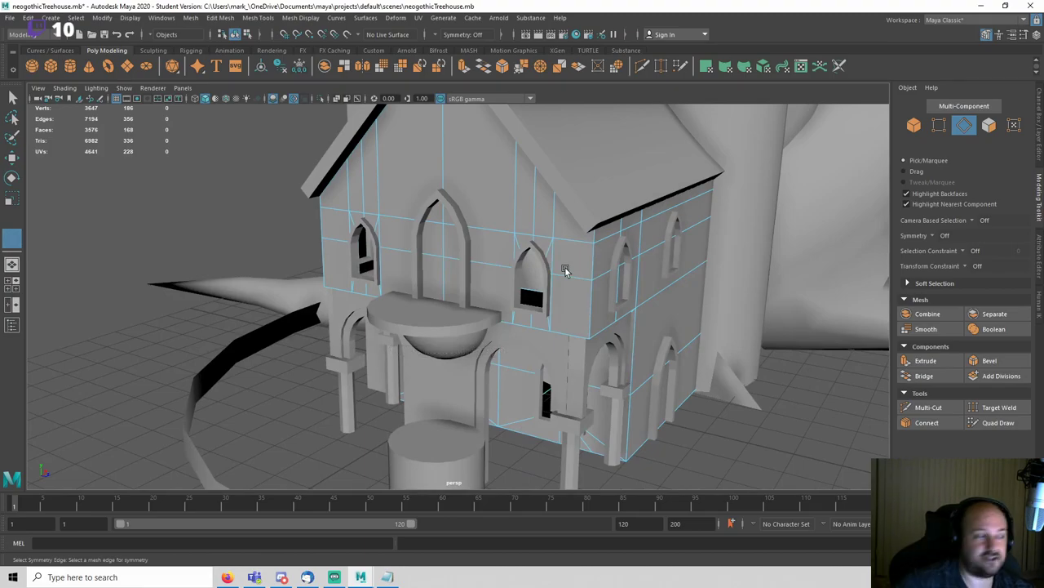
left_click(440, 169)
Step: Extrude the four faces around the side window and their mirrored counterparts with an inward offset
left_click_drag(440, 170, 474, 235, "alt")
key("ctrl+e")
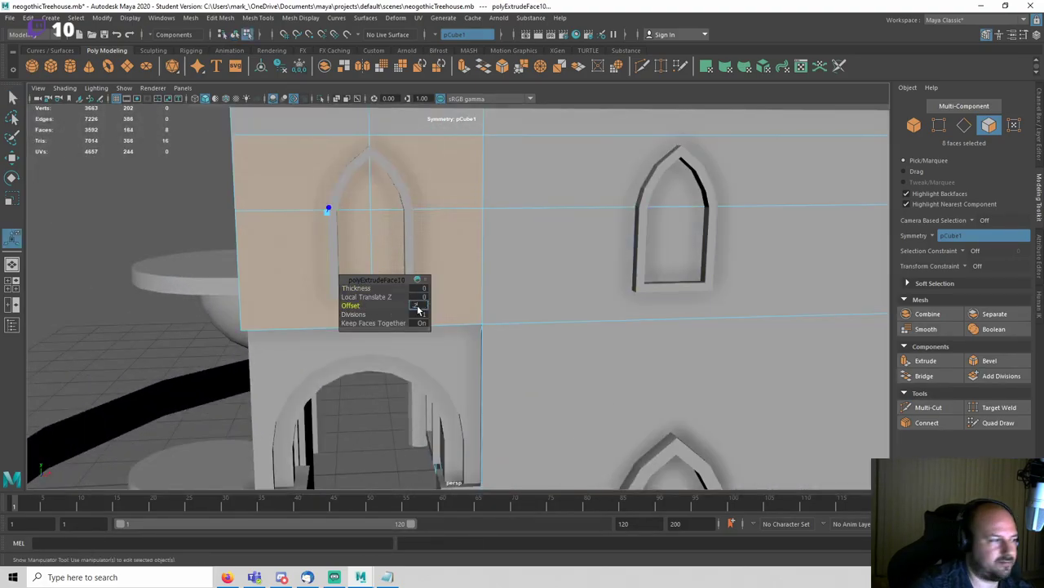
mouse_move(442, 256)
left_mouse_down("alt")
mouse_move(433, 266)
mouse_move(445, 254)
mouse_move(448, 275)
left_mouse_up("alt")
key("q")
Step: Move the inset's upper corner vertex on the side away from the gable onto the window frame's pointed arch
key("space")
key("F9")
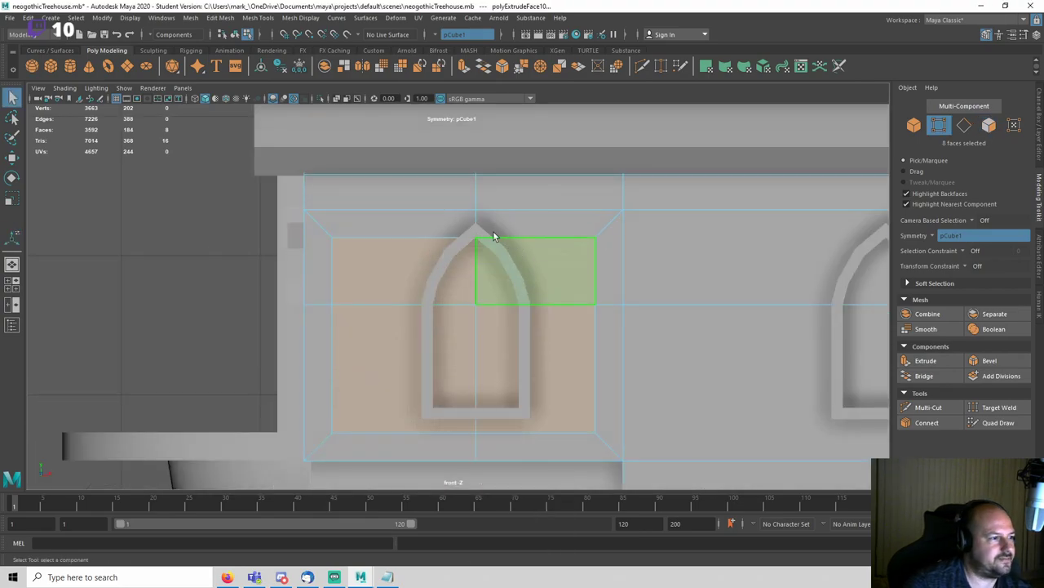
left_click(594, 237)
key("4")
key("w")
scroll(611, 256, "up", 3)
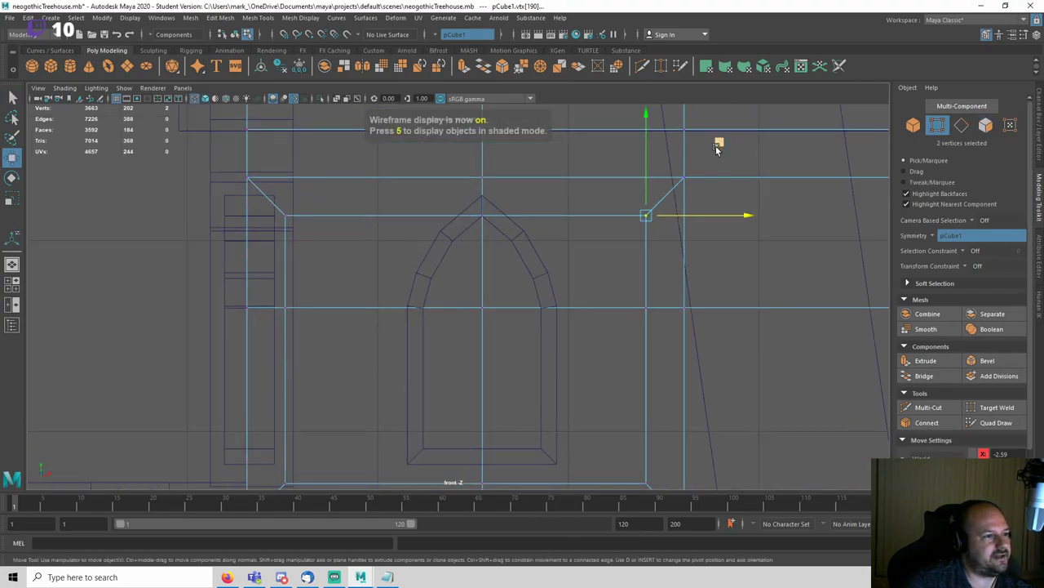
middle_click_drag(718, 144, 598, 176)
middle_click_drag(642, 301, 592, 265, "alt")
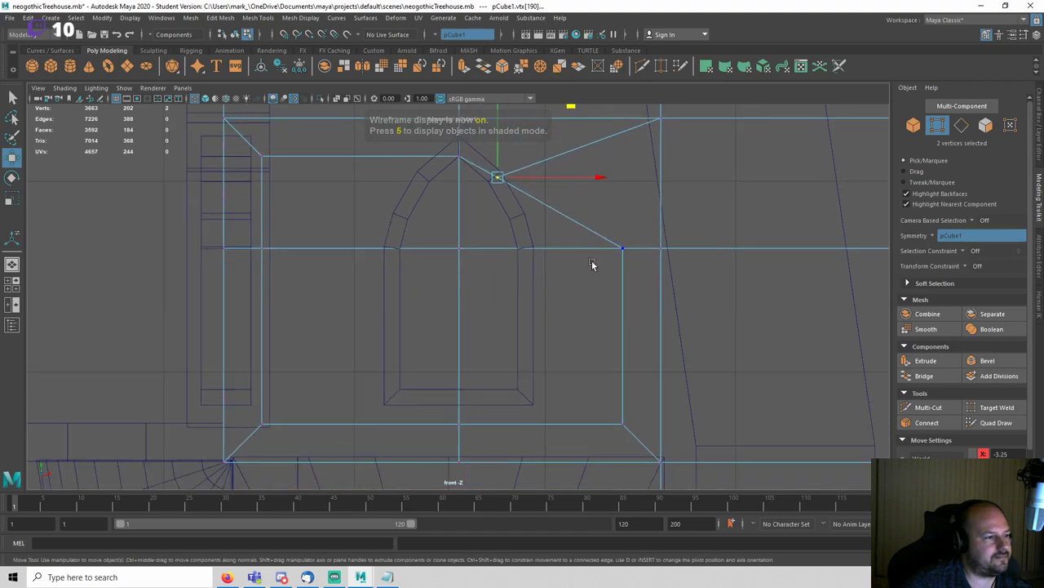
Step: Move the inset's upper corner vertex nearest the gable onto the arch, and raise the top centre vertex into the frame's apex
left_click(264, 155)
middle_click_drag(367, 172, 376, 238, "alt")
left_click_drag(345, 149, 497, 179)
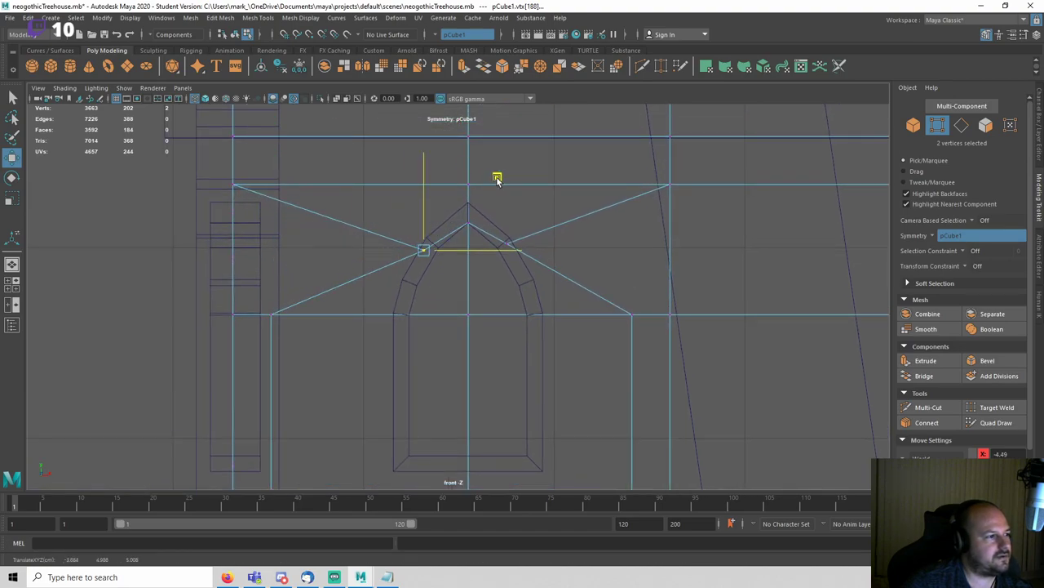
middle_click_drag(501, 180, 541, 145)
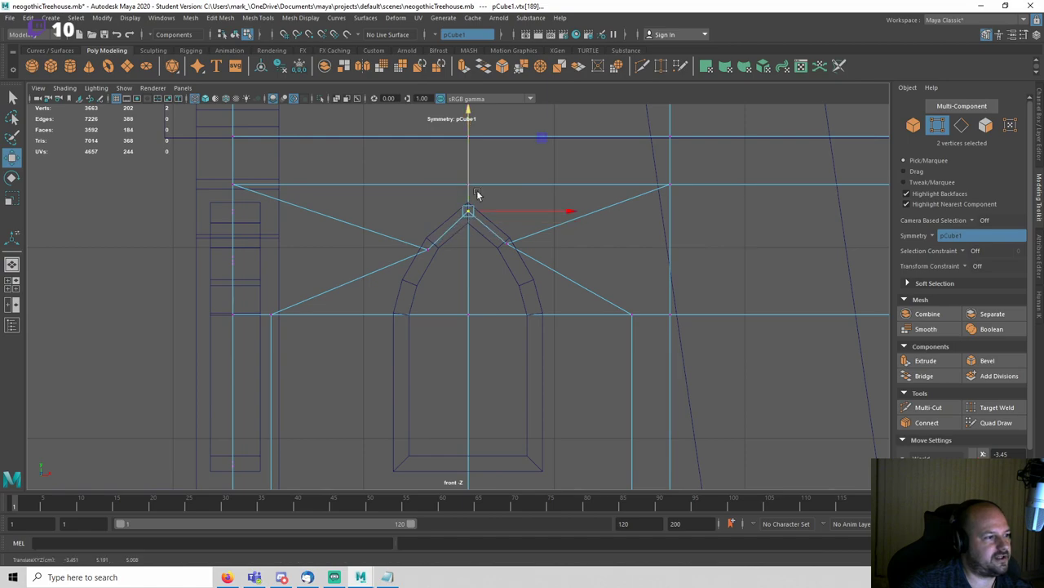
Step: Move the inset's side edges inward and its bottom edges up so the outline follows the window frame
right_click(585, 263)
left_click(587, 242)
left_click_drag(652, 336, 561, 328)
left_click(256, 333)
left_click_drag(339, 332, 459, 333)
left_click(430, 424)
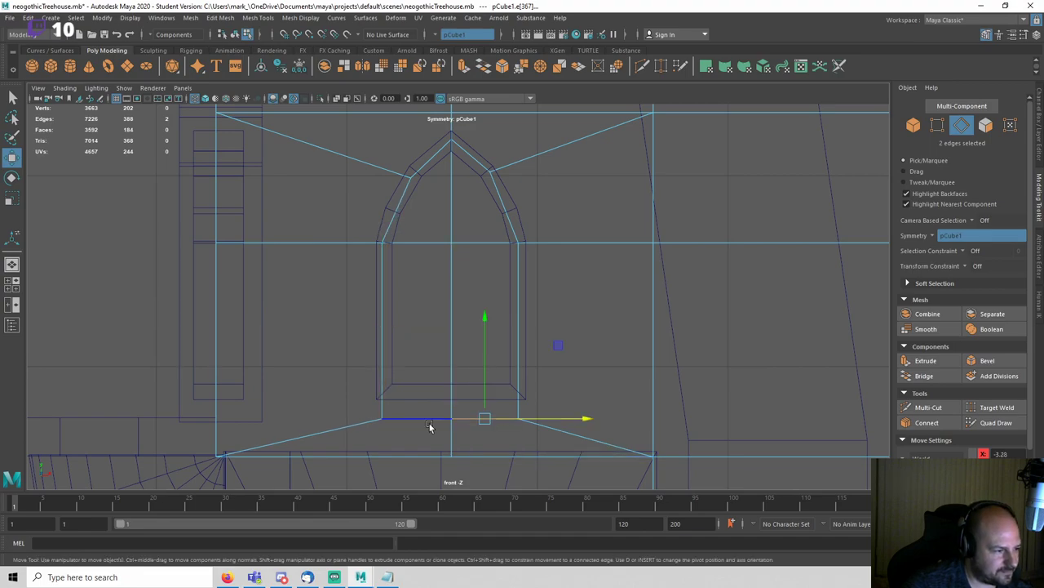
left_click_drag(451, 377, 487, 303)
Step: Delete the faces inside the window frame to open the side window on both mirrored walls
key("space")
key("5")
left_click_drag(476, 250, 546, 217, "alt")
key("q")
right_click_drag(554, 207, 556, 236)
left_click(568, 174)
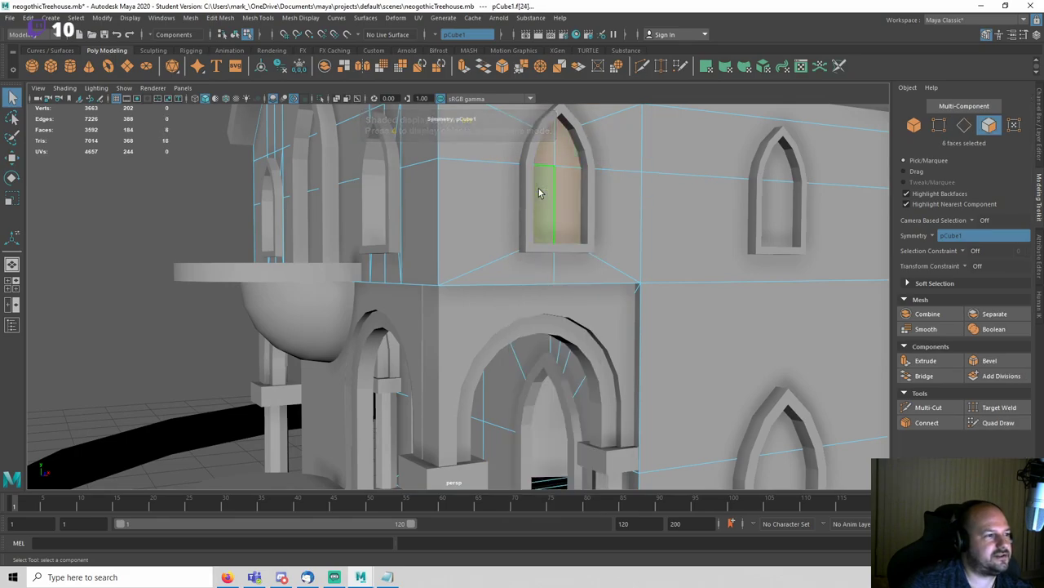
key("Delete")
Step: Save the scene and turn off symmetry for the building mesh
key("ctrl+s")
left_click_drag(539, 188, 574, 272, "alt")
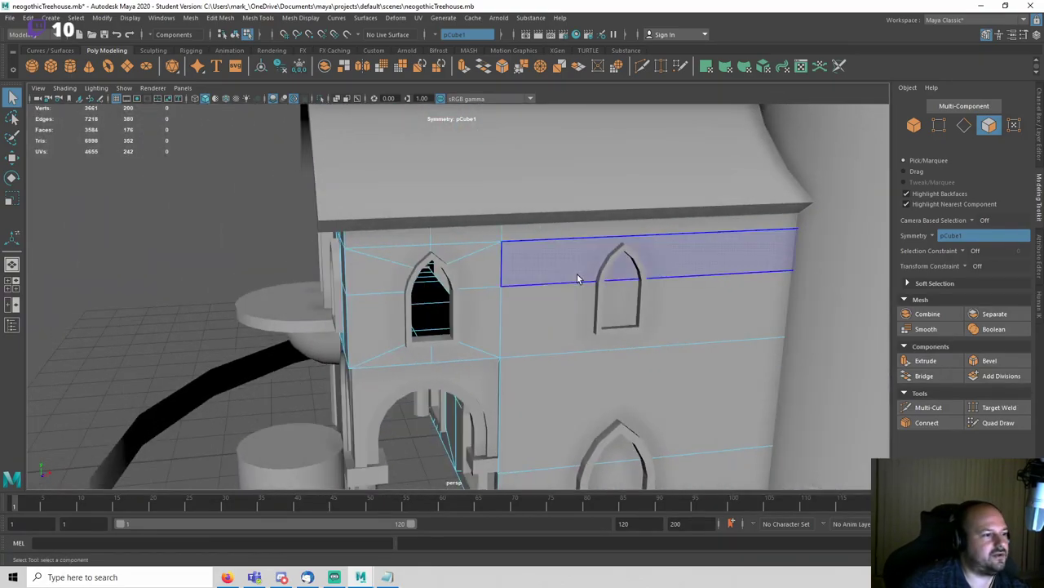
right_click_drag(576, 274, 583, 229)
key("ctrl+s")
key("Return")
left_click(946, 235)
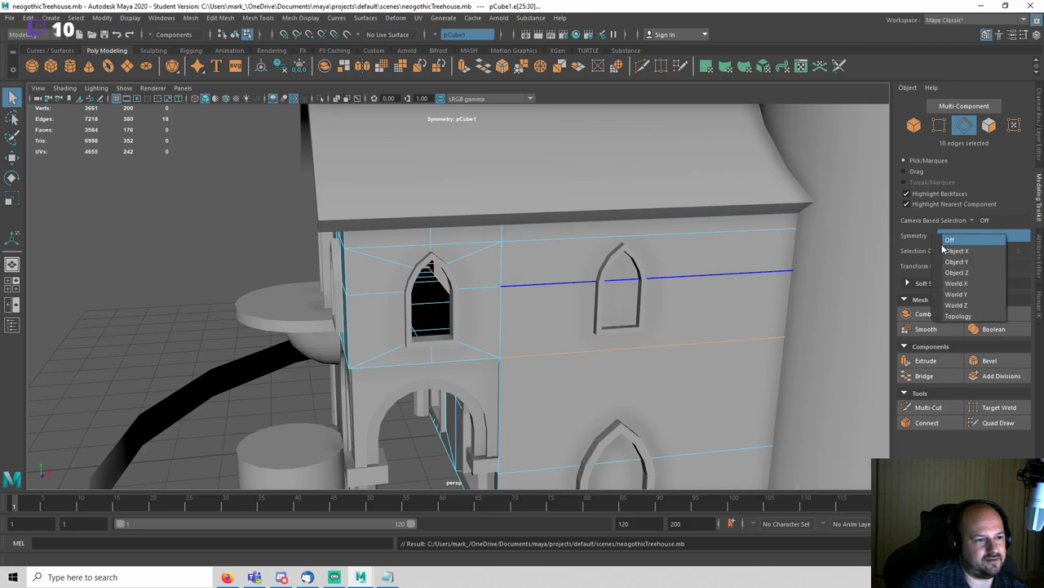
left_click(951, 240)
Step: Insert a vertical edge loop across the side wall's rear section with the Connect tool
left_click_drag(633, 300, 577, 326, "alt")
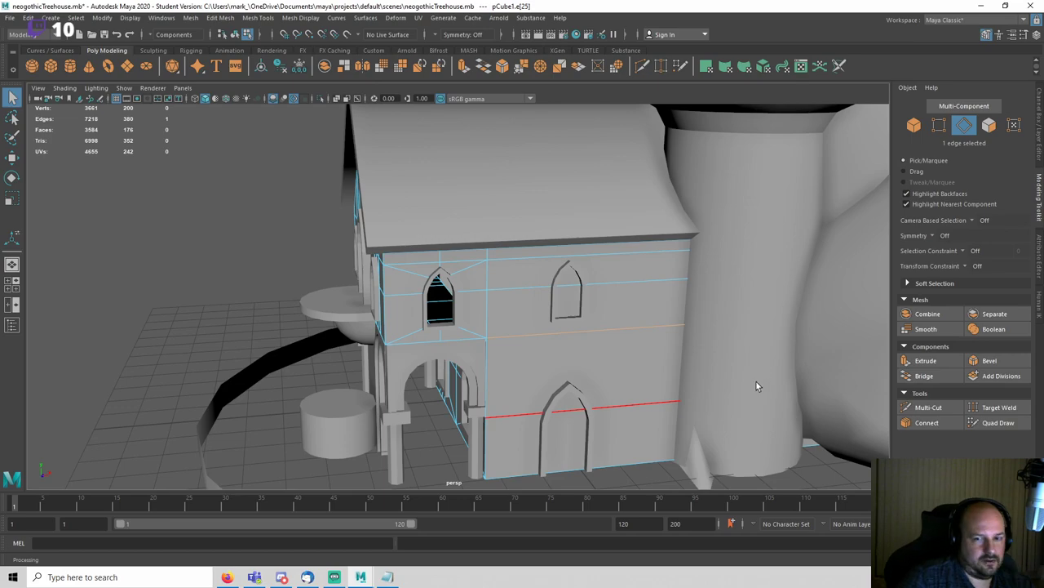
left_click(926, 423)
left_click_drag(620, 327, 567, 321, "alt")
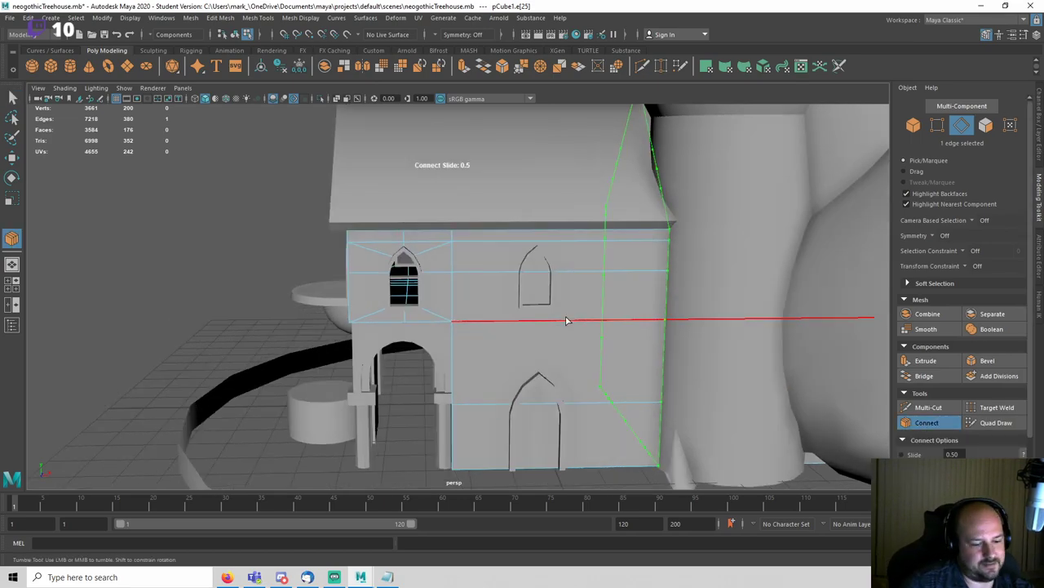
Step: Move the new edge loop along X to about -0.5, in line with the second upper window's apex
key("w")
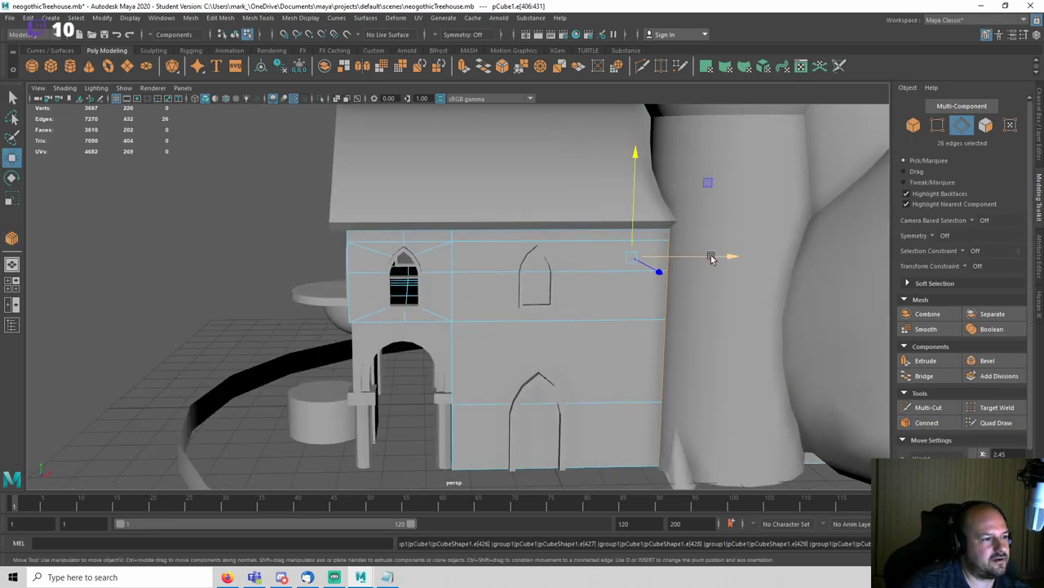
left_click_drag(712, 258, 598, 278)
key("space")
key("4")
key("f")
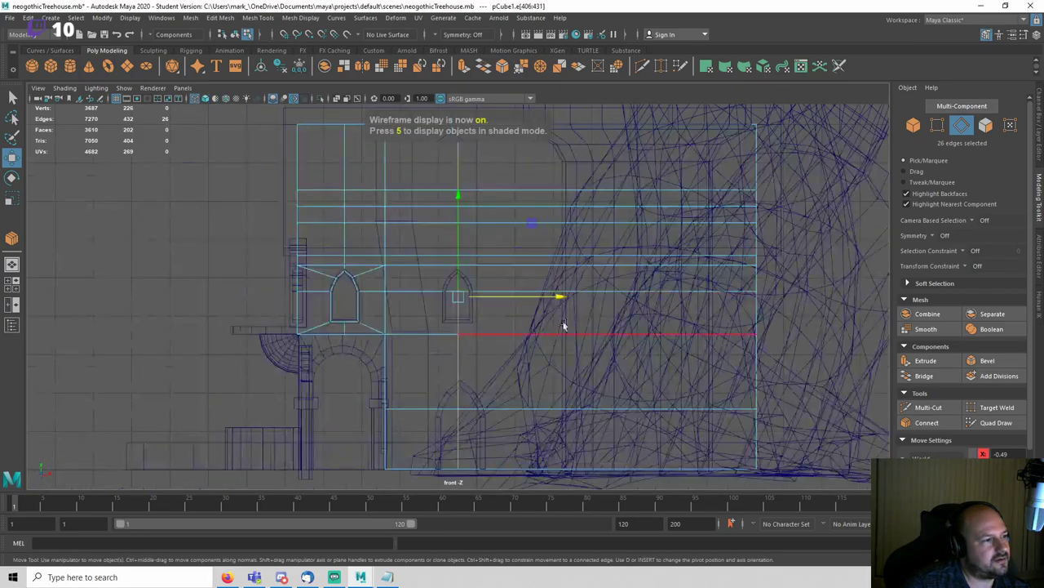
scroll(543, 298, "up", 10)
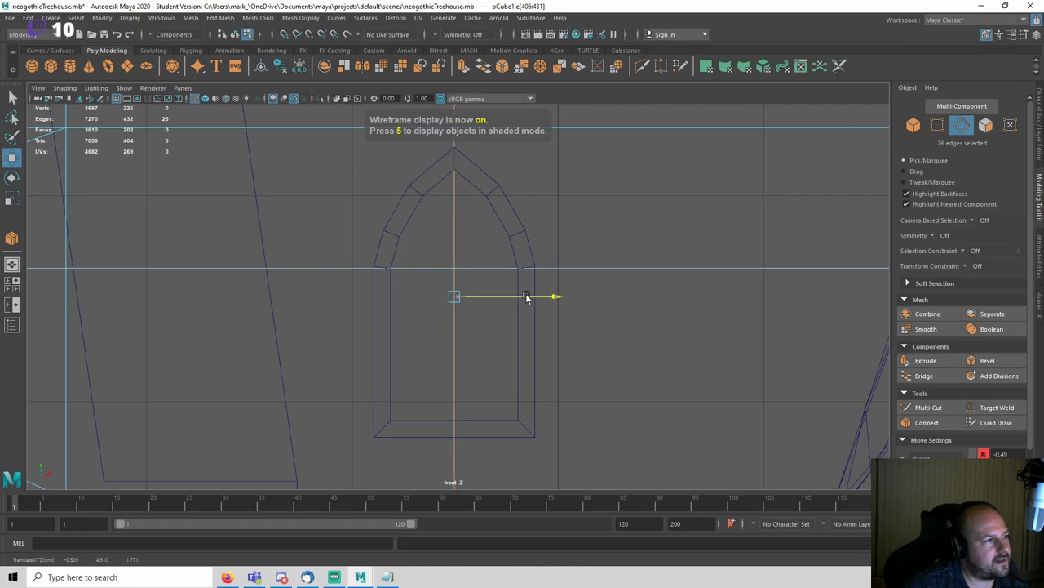
Step: Connect one more vertical edge loop on each side of the second upper window, moving the rear one to about X 0.29
scroll(526, 298, "down", 8)
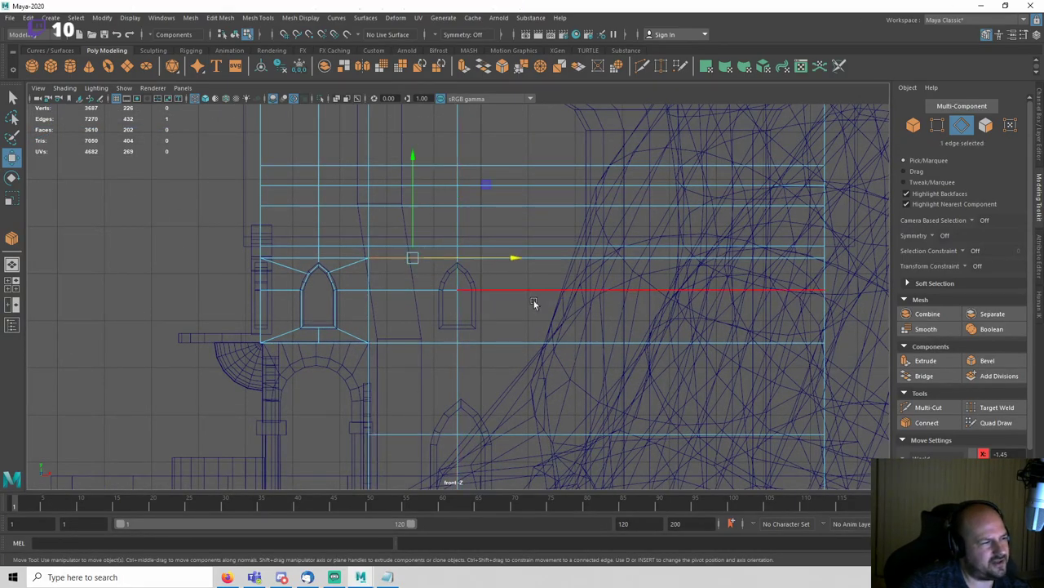
left_click(950, 425)
left_click(536, 259)
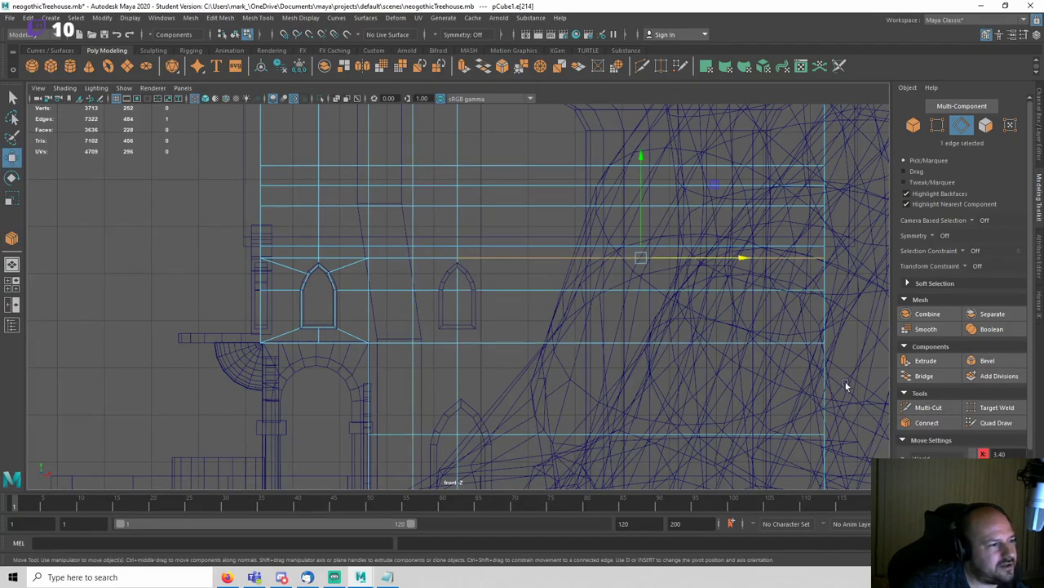
left_click(927, 422)
left_click_drag(717, 300, 569, 313)
key("space")
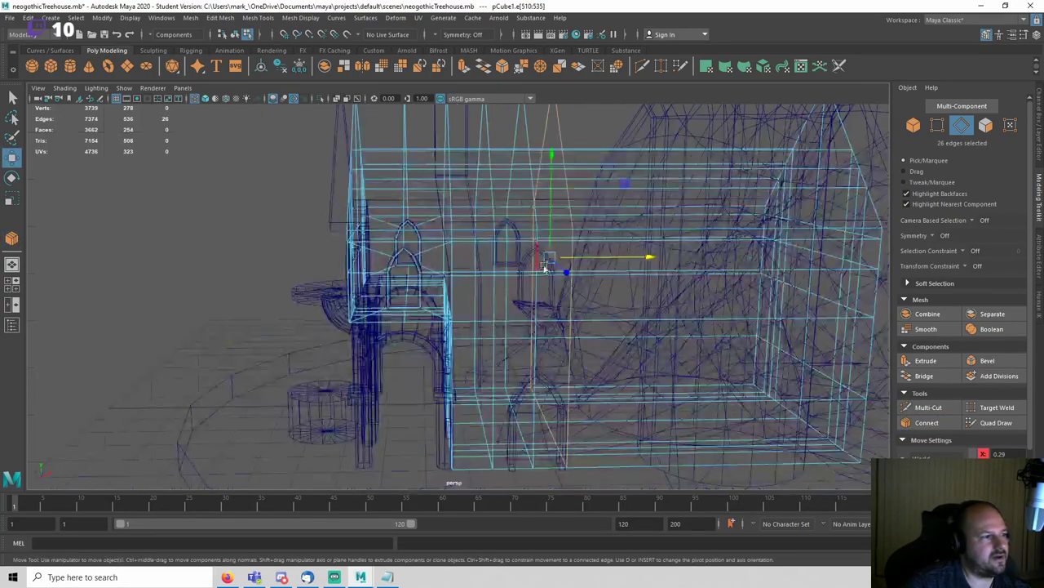
key("5")
mouse_move(543, 261)
left_mouse_down("alt")
mouse_move(479, 261)
mouse_move(563, 257)
left_mouse_up("alt")
left_click(242, 230)
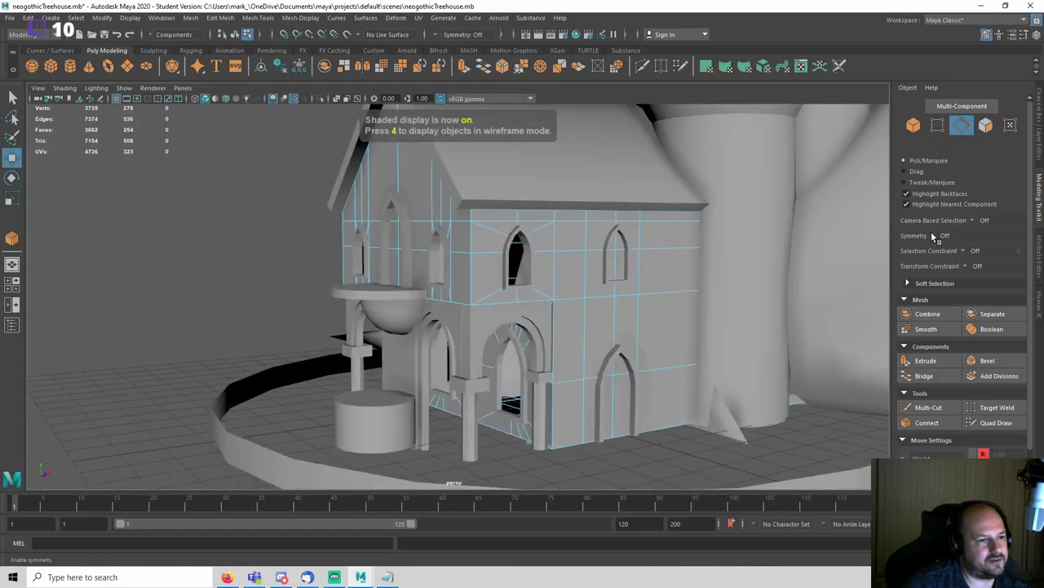
Step: Enable topology symmetry on the building mesh using the front gable's central vertical edge
left_click(943, 236)
left_click(971, 319)
left_click_drag(473, 229, 421, 222, "alt")
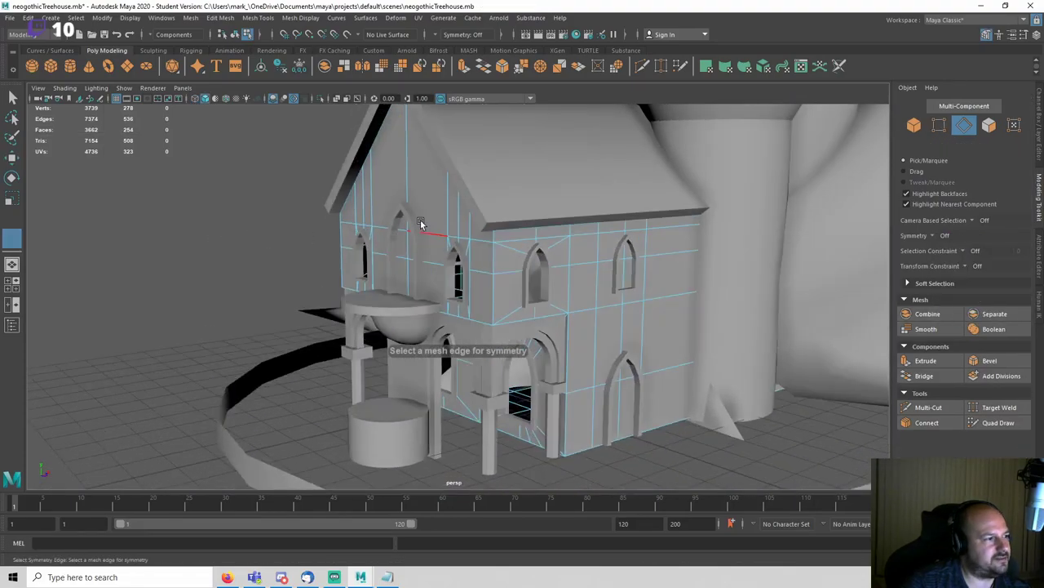
left_click(406, 196)
Step: Extrude the four wall faces around the second upper side window with an offset of 0.2, mirrored by symmetry
left_click_drag(600, 237, 527, 245, "alt")
right_click_drag(527, 244, 532, 268)
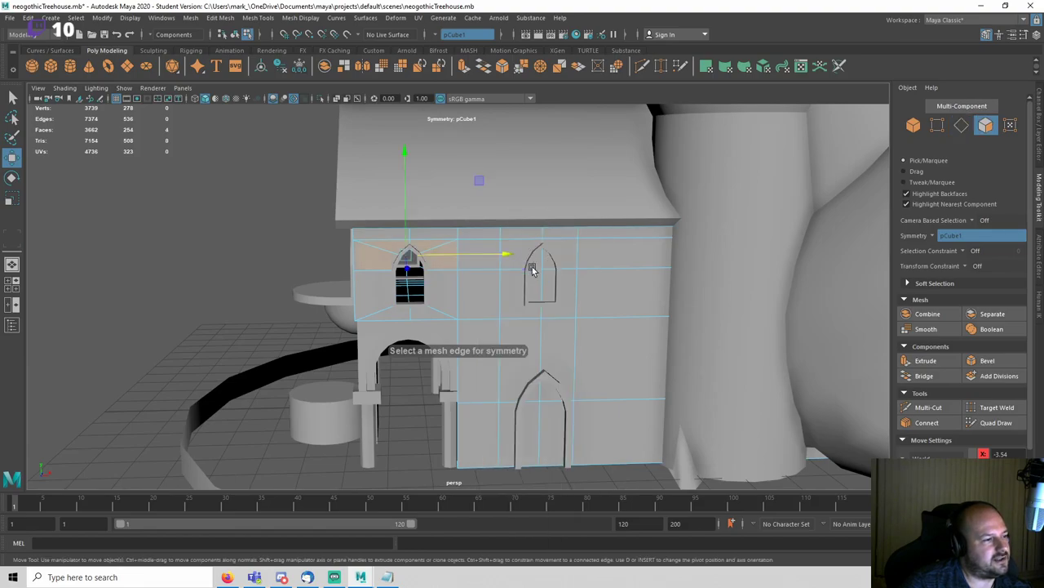
key("q")
scroll(535, 237, "up", 4)
left_click(541, 224)
left_click(604, 226, "shift")
left_click(604, 281, "shift")
left_click(558, 284, "shift")
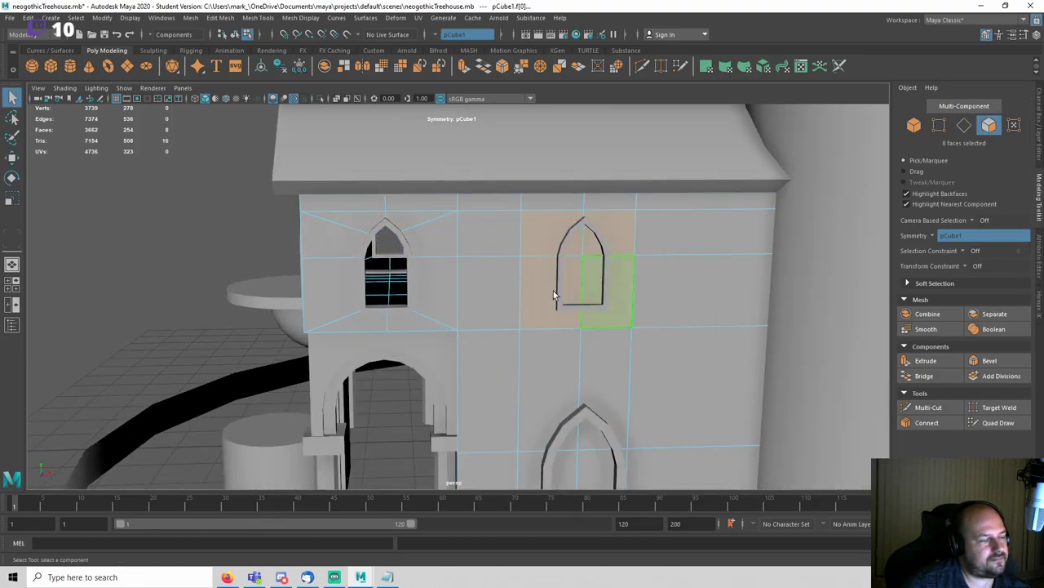
middle_click_drag(638, 254, 560, 293, "alt")
key("ctrl+e")
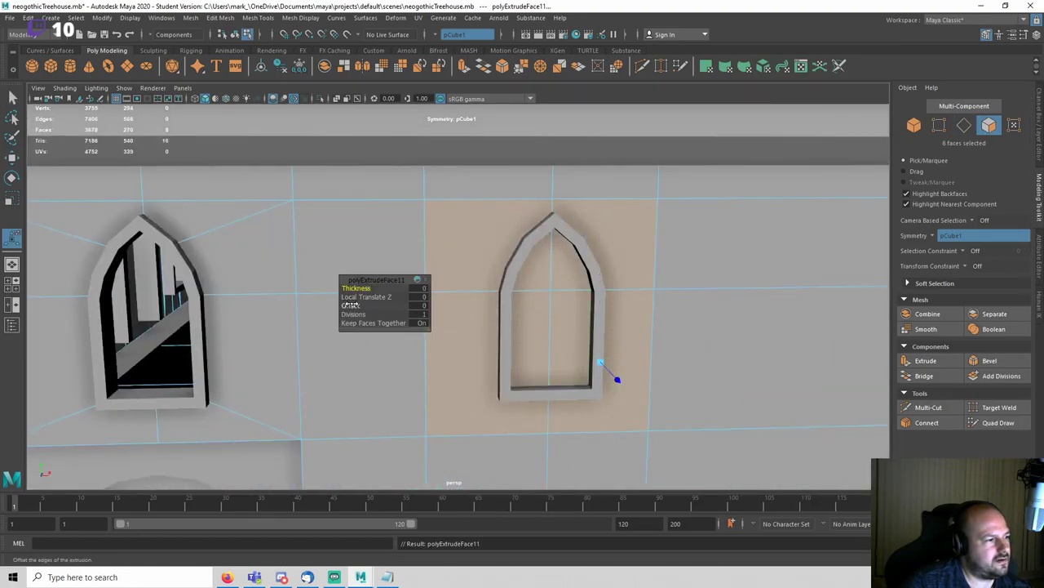
left_click(351, 304)
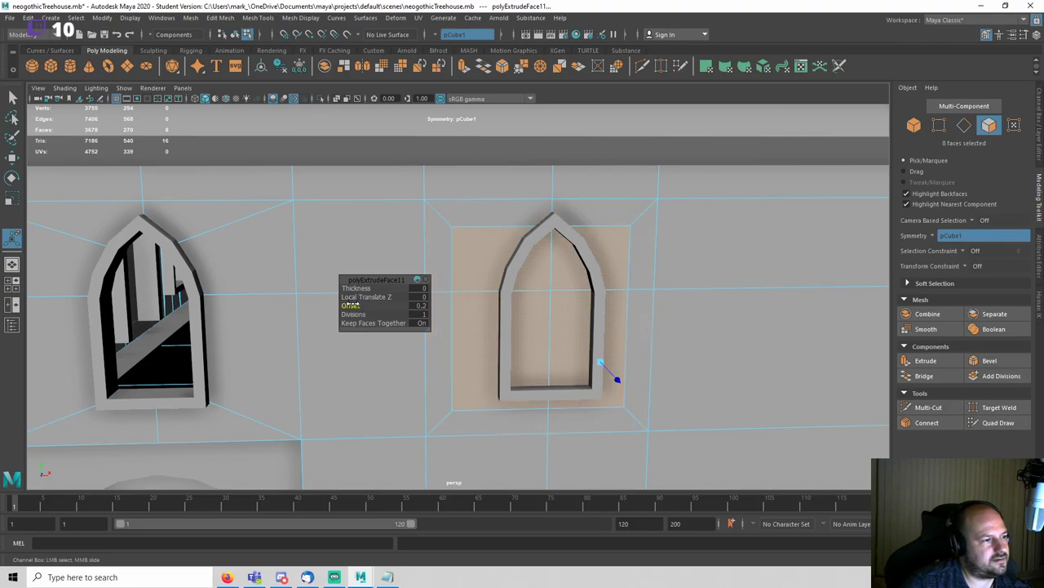
Step: In the front view, move the inset's apex and two upper corner vertices onto the pointed arch of the window frame
key("q")
key("space")
left_click_drag(484, 285, 488, 307)
scroll(507, 284, "up", 5)
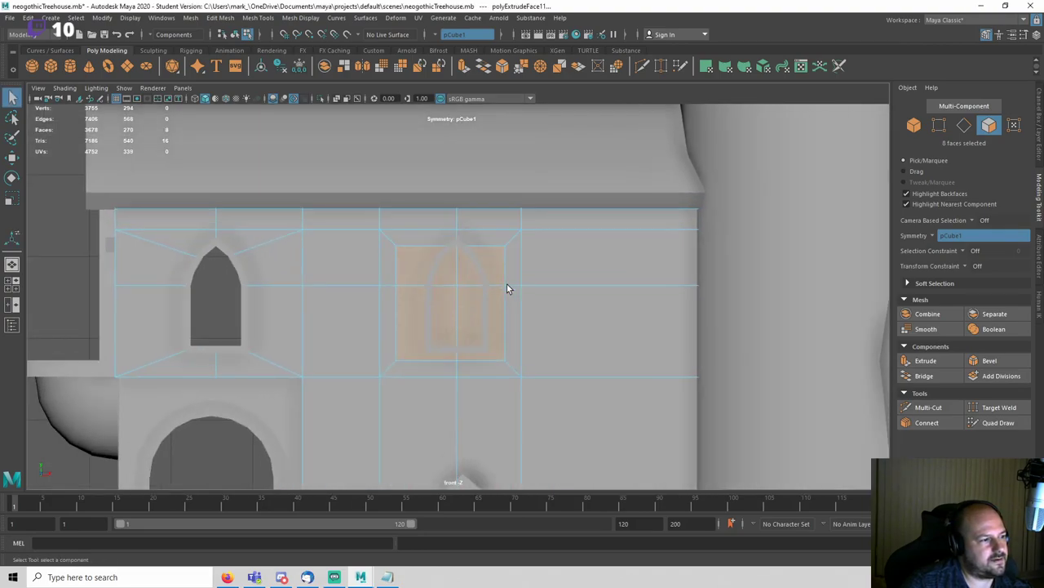
right_click_drag(507, 284, 458, 254)
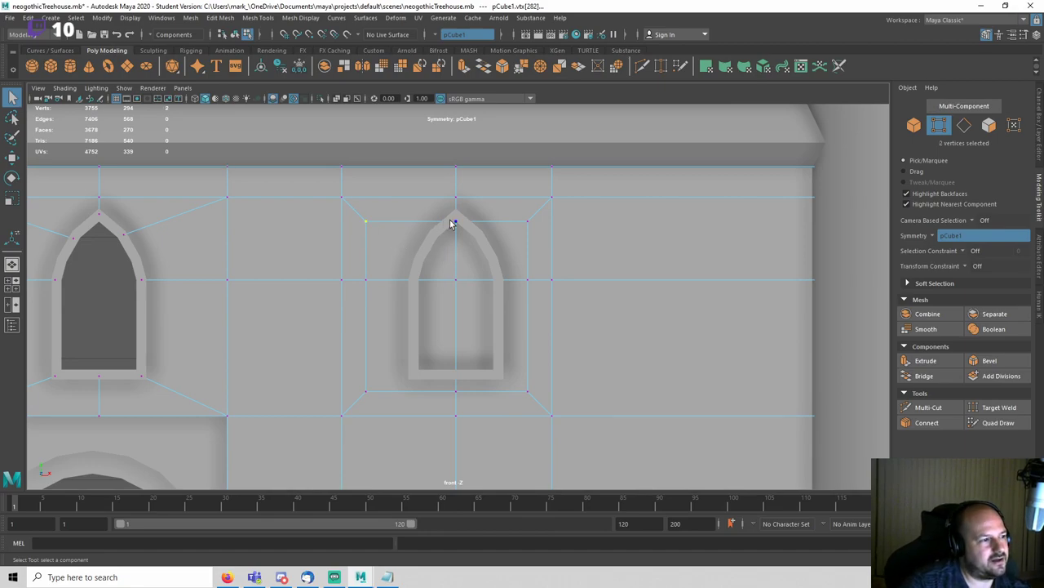
scroll(460, 217, "up", 1)
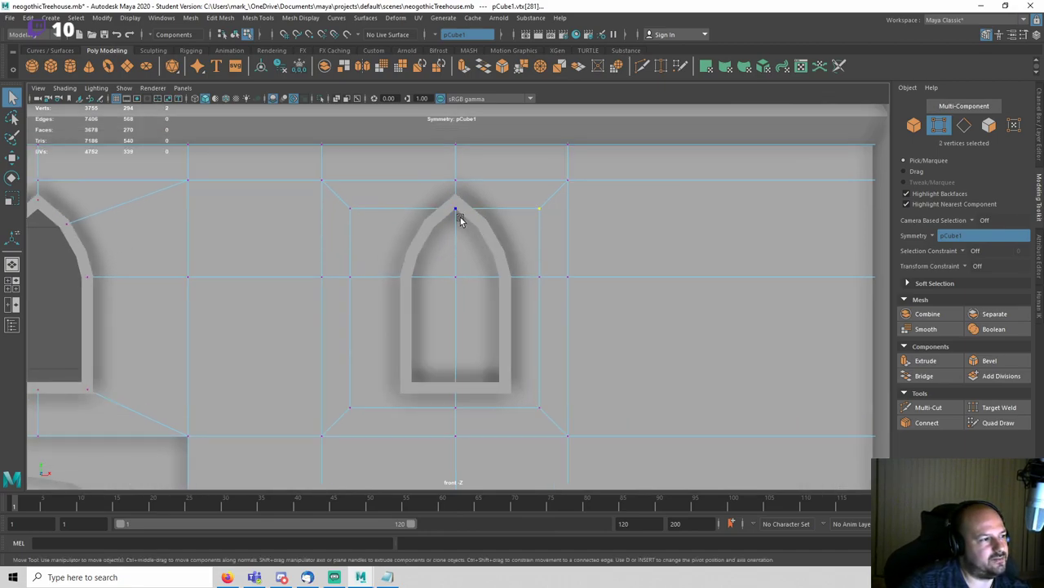
key("w")
left_click(456, 210)
left_click_drag(455, 184, 457, 178)
key("4")
key("q")
left_click(538, 207)
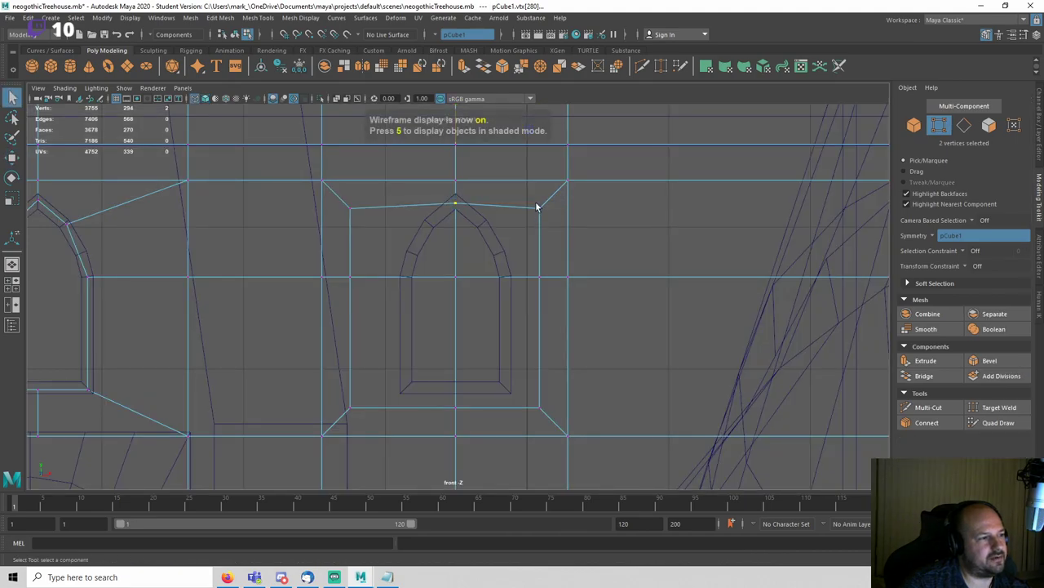
key("w")
left_click_drag(614, 136, 565, 161)
key("q")
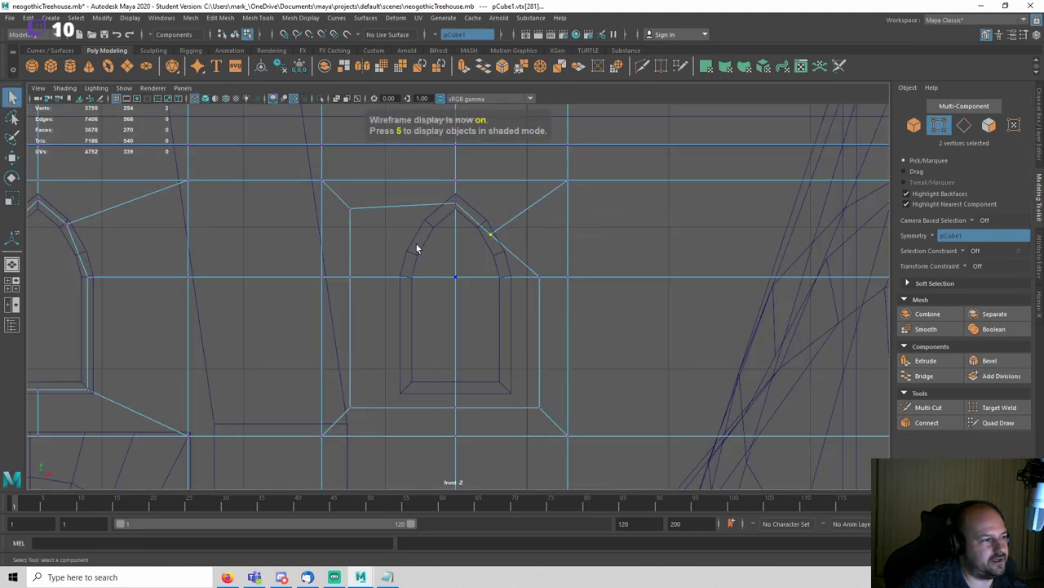
left_click_drag(367, 230, 368, 231)
key("w")
middle_click_drag(424, 158, 506, 176)
Step: Move the inset's side edges inward and its bottom edges up to line up with the window frame
key("F10")
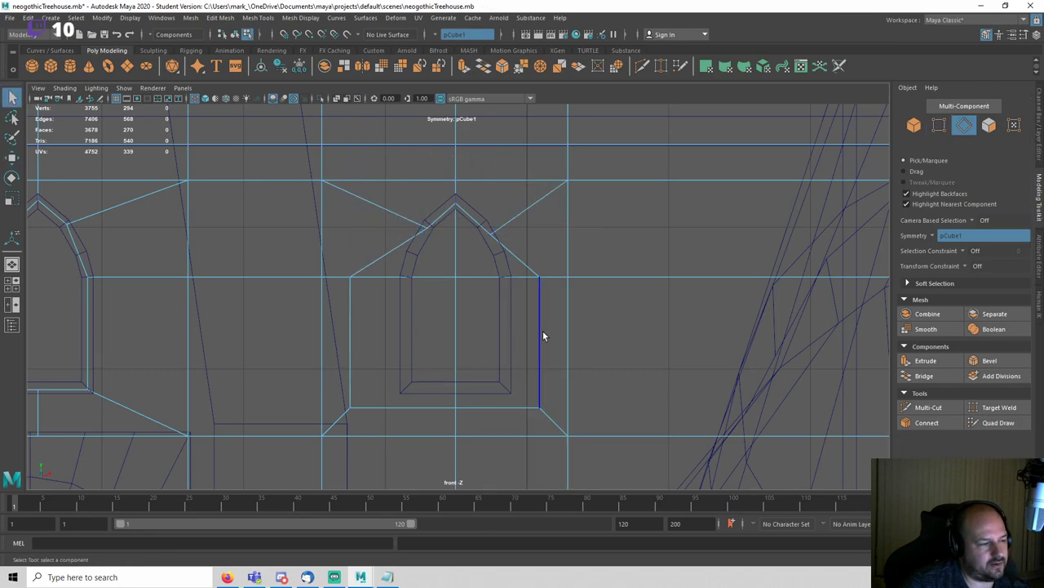
left_click(538, 335)
left_click_drag(590, 343, 557, 343)
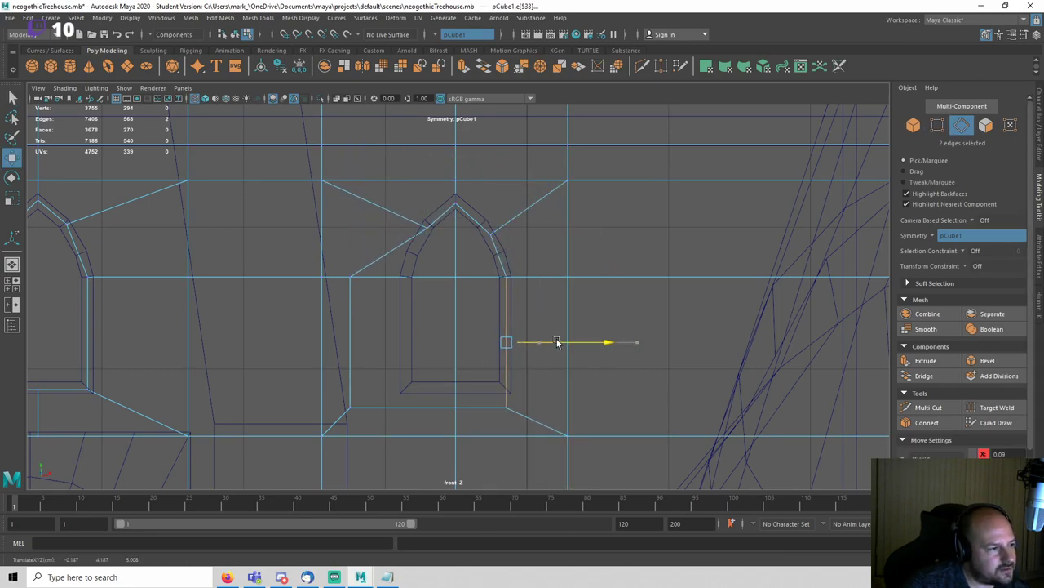
left_click(359, 344)
left_click_drag(408, 343, 470, 342)
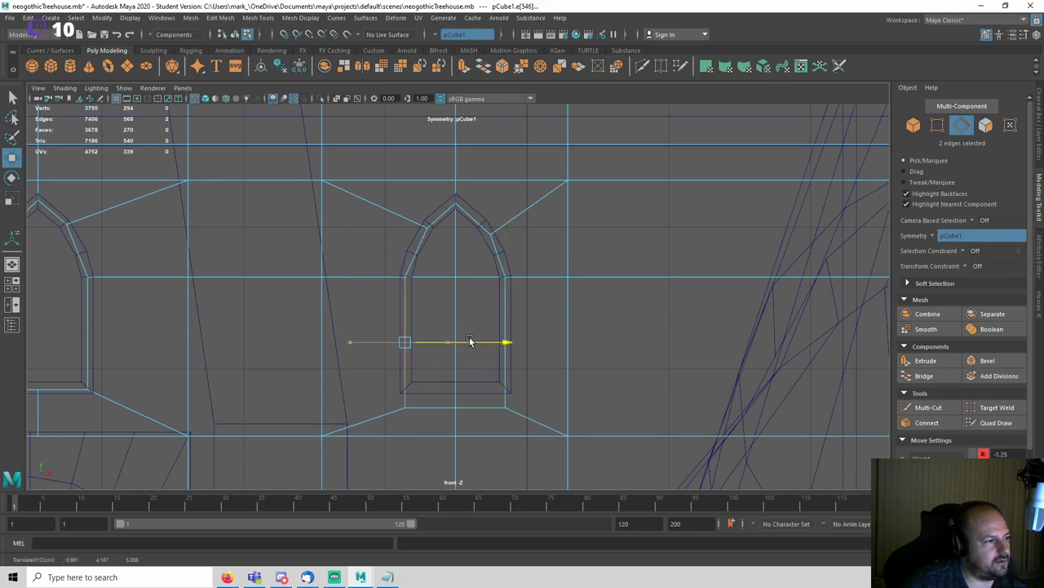
left_click(440, 407)
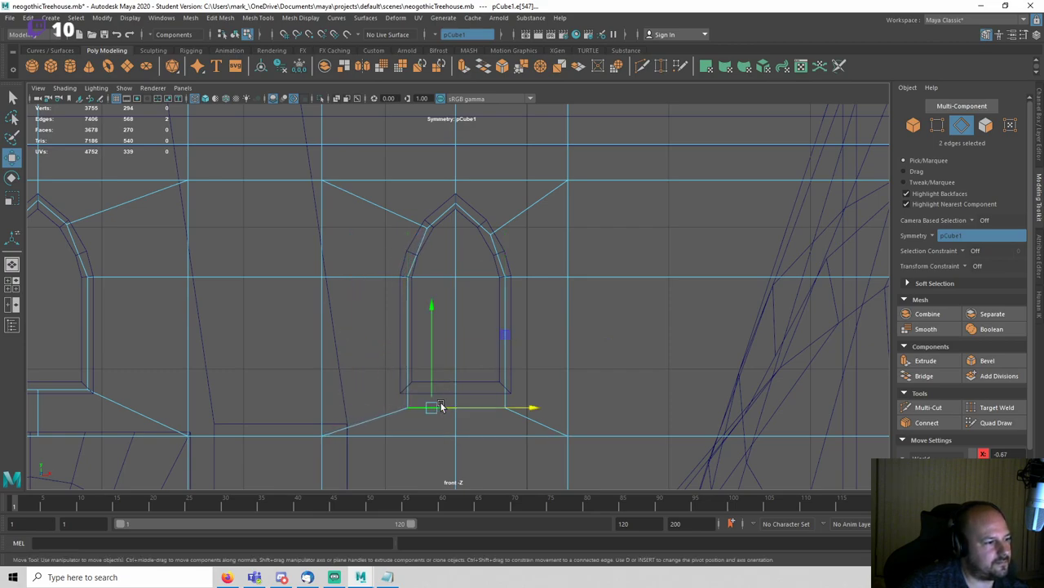
left_click(483, 408, "shift")
left_click_drag(457, 372, 459, 351)
Step: Delete the four faces inside the second upper window outline with their mirrored counterparts, and save the scene
right_click_drag(541, 278, 546, 318)
left_click(488, 268)
left_click(442, 259, "shift")
left_click(432, 308, "shift")
left_click(472, 311, "shift")
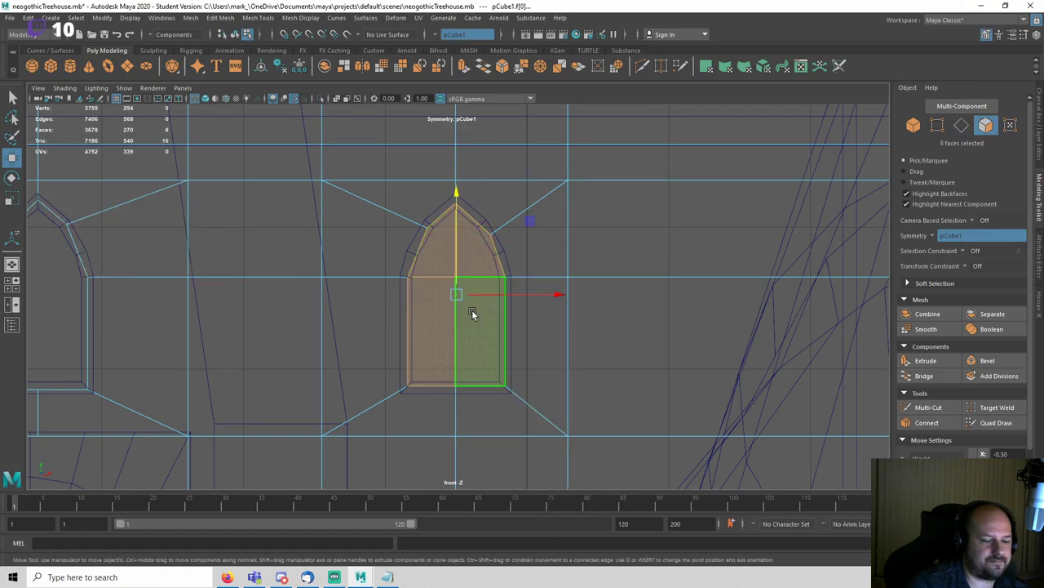
key("Delete")
key("ctrl+s")
key("Return")
key("space")
key("space")
key("5")
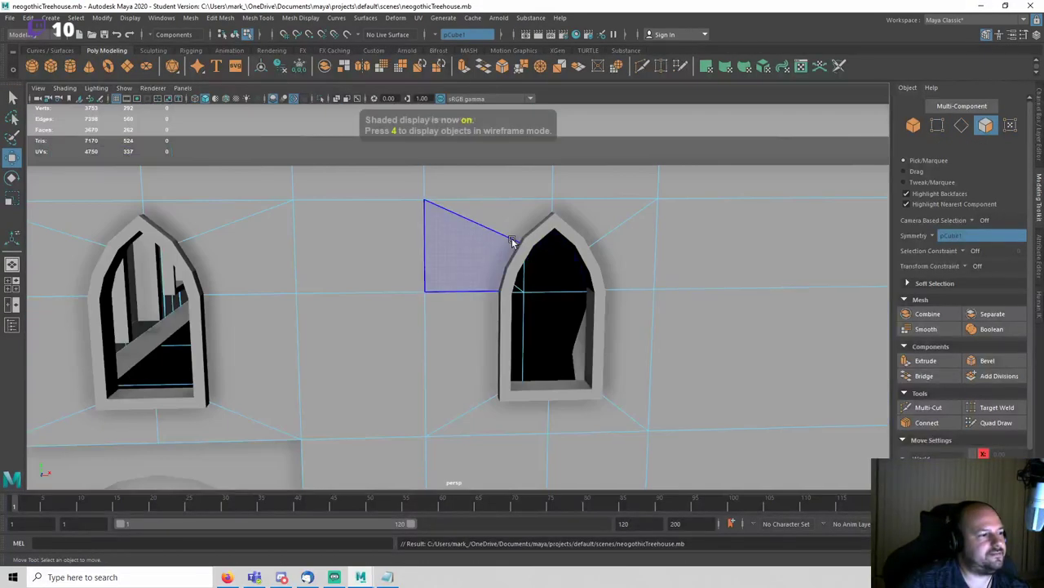
Step: Return to object mode and delete the cylinder standing in front of the building below the balcony
right_click_drag(511, 241, 555, 226)
scroll(555, 261, "down", 10)
left_click(212, 273)
mouse_move(229, 274)
left_mouse_down("alt")
mouse_move(597, 296)
mouse_move(446, 303)
mouse_move(418, 301)
mouse_move(530, 261)
mouse_move(632, 268)
mouse_move(495, 261)
mouse_move(506, 277)
left_mouse_up("alt")
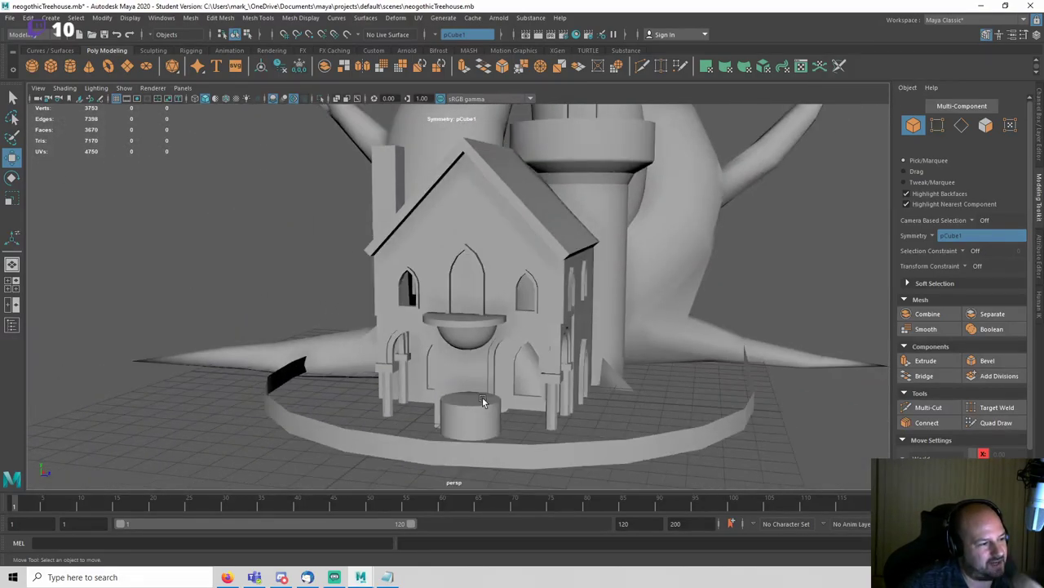
left_click_drag(480, 405, 563, 367)
key("q")
left_click(390, 442)
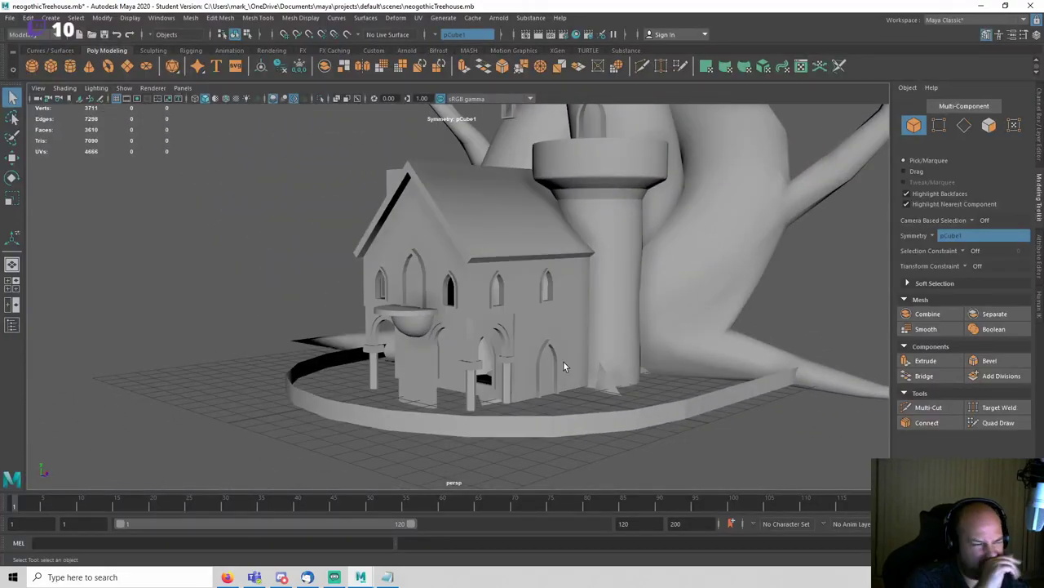
scroll(571, 351, "up", 3)
left_click_drag(581, 338, 697, 336, "alt")
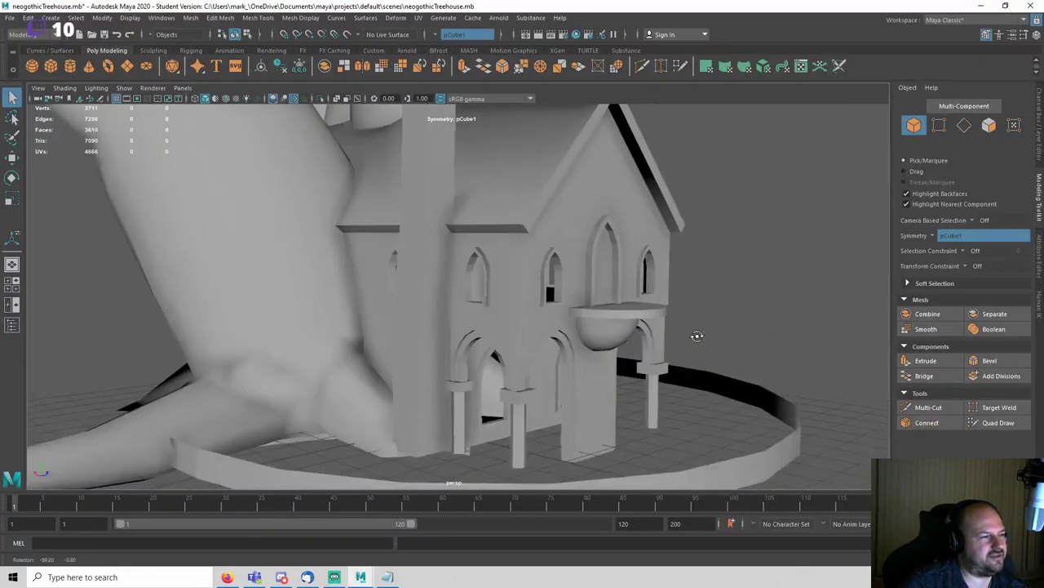
mouse_move(712, 291)
left_mouse_down("alt")
mouse_move(595, 294)
mouse_move(710, 293)
mouse_move(669, 301)
mouse_move(721, 306)
left_mouse_up("alt")
scroll(710, 292, "up", 1)
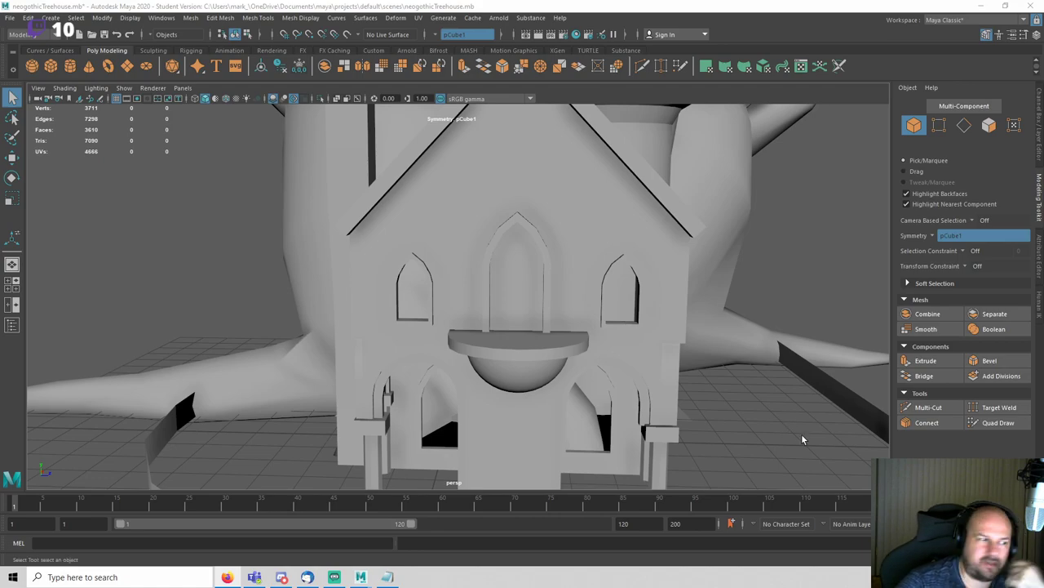
left_click(627, 6)
scroll(630, 288, "down", 4)
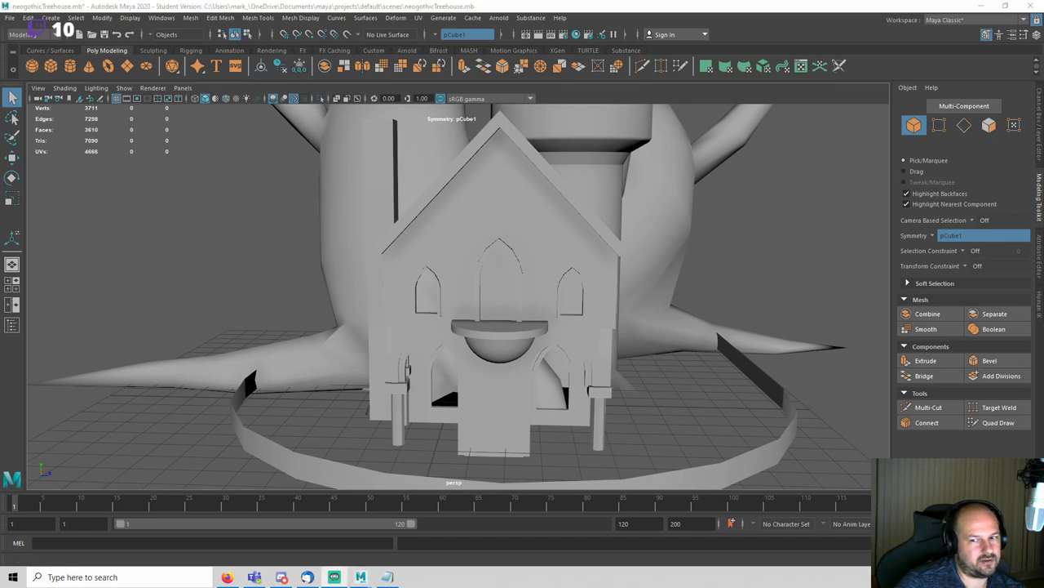
Step: Select the lower building's roof and turn off symmetry
left_click_drag(499, 234, 455, 210, "alt")
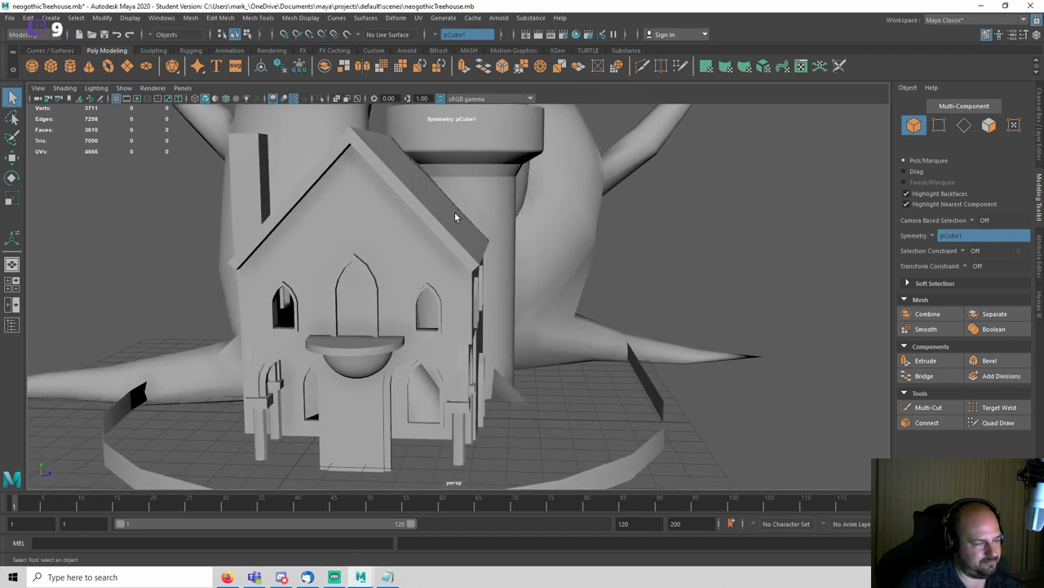
left_click(454, 217)
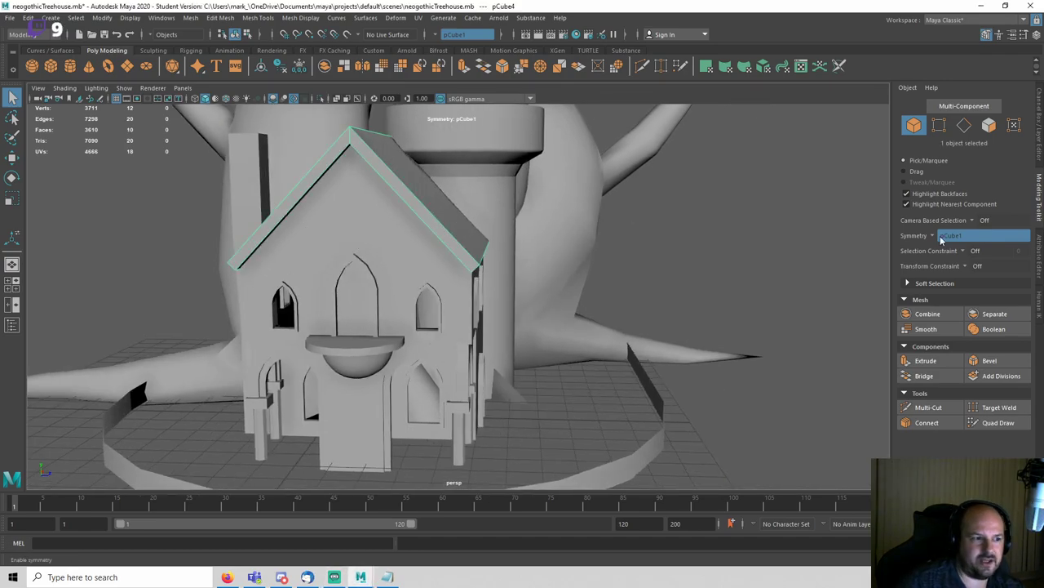
left_click(930, 236)
left_click(947, 240)
Step: Extrude the two lower eave faces of the roof outward along the slope
left_click_drag(490, 228, 429, 219, "alt")
right_click(460, 221)
right_click_drag(460, 221, 460, 252)
left_click(464, 252)
left_click_drag(464, 251, 606, 249, "alt")
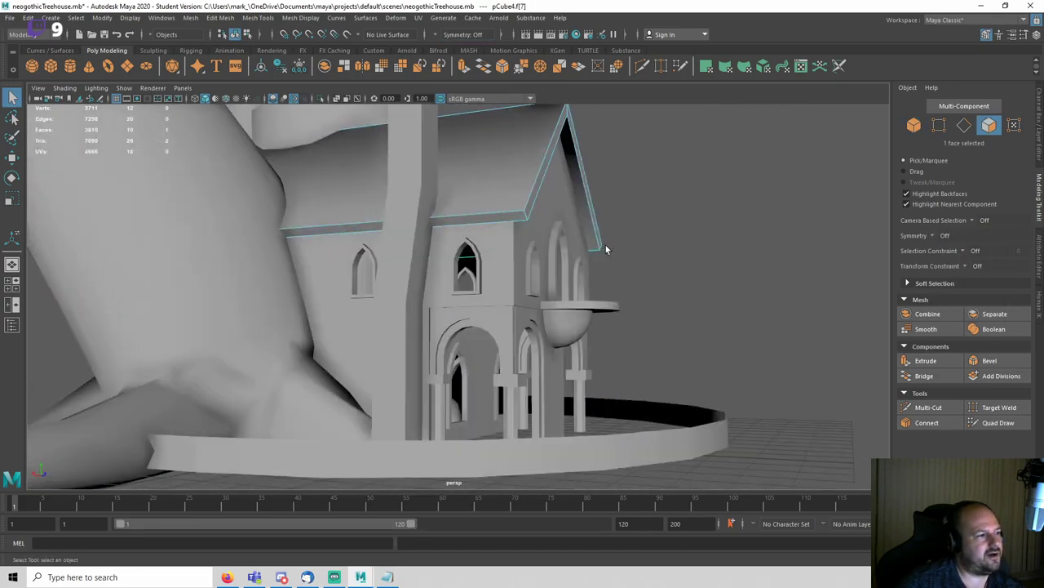
left_click(479, 222, "shift")
left_click_drag(479, 222, 400, 281, "alt")
key("ctrl+e")
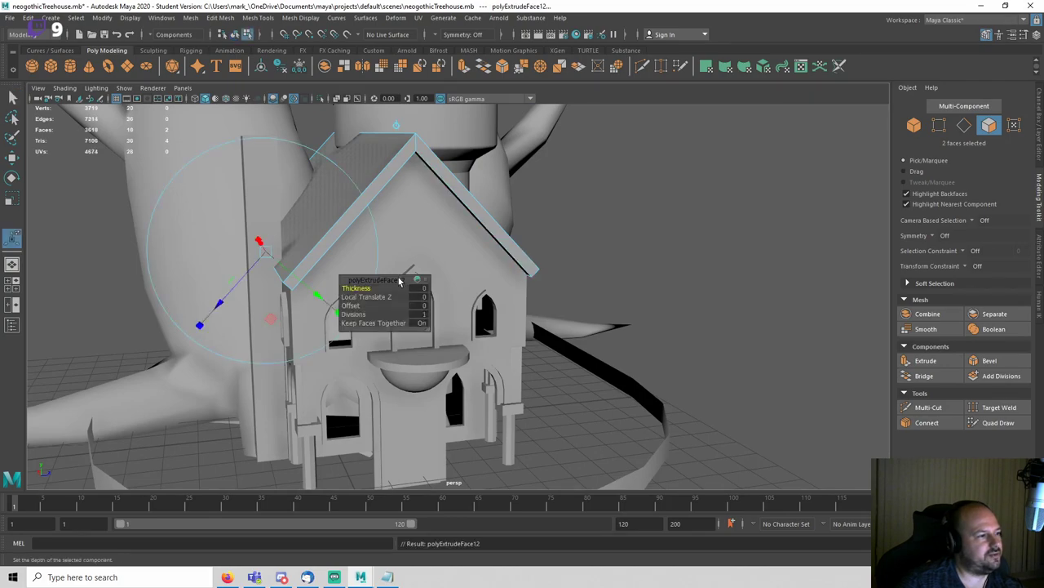
left_click_drag(239, 279, 235, 281)
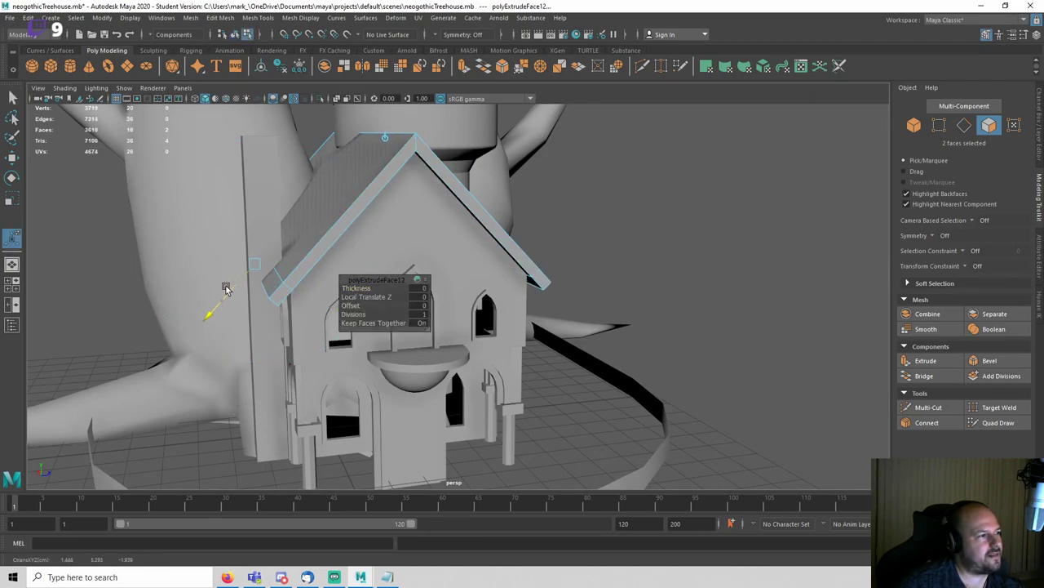
Step: Raise the extruded eave faces slightly so the roof edges flare outward, and save the scene
key("w")
left_click_drag(457, 255, 540, 242, "alt")
left_click_drag(372, 216, 369, 214)
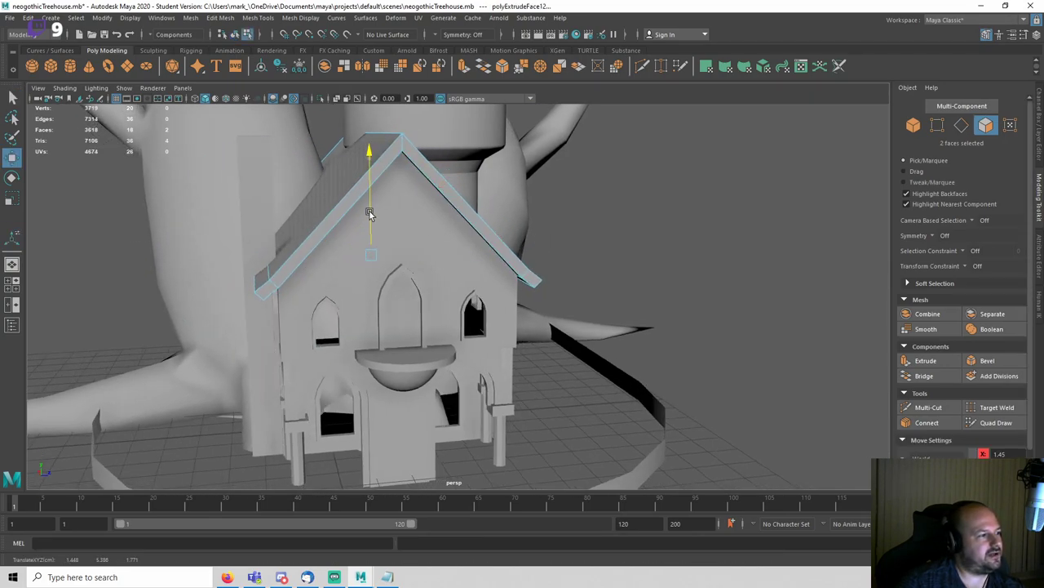
left_click_drag(516, 235, 452, 234, "alt")
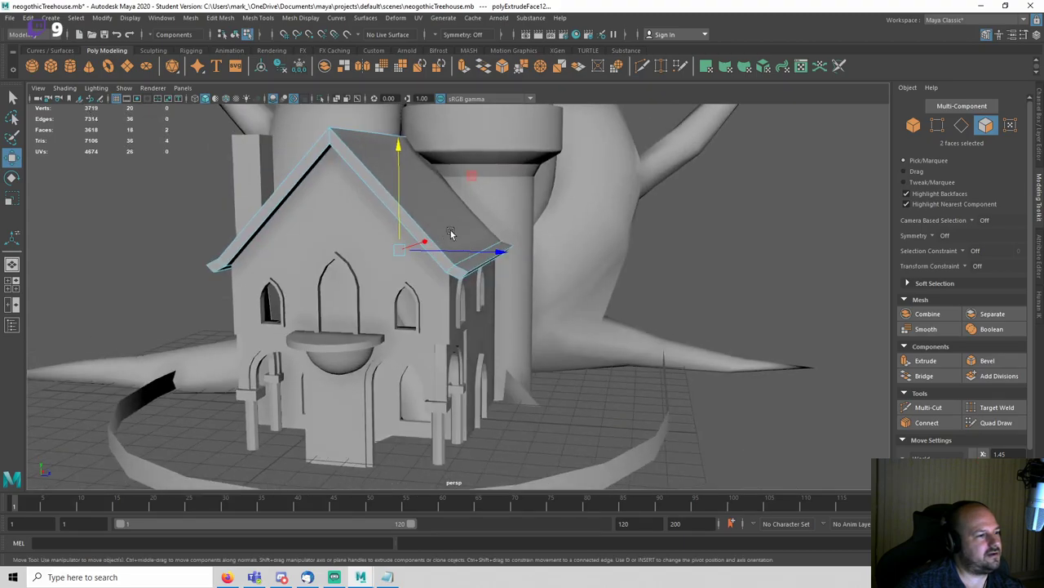
key("q")
right_click_drag(471, 224, 532, 209)
left_click(731, 246)
left_click_drag(731, 248, 495, 268, "alt")
key("ctrl+s")
key("Return")
Step: Bevel the roof's ridge edge with a fraction of 0.1 and 2 segments
scroll(495, 268, "up", 3)
left_click(493, 258)
left_click_drag(428, 207, 449, 219, "alt")
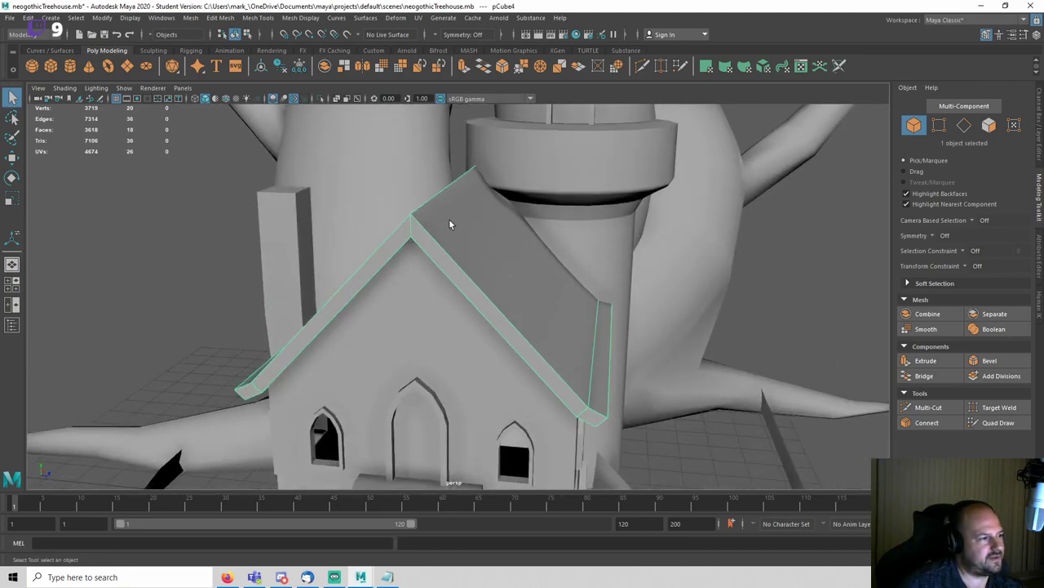
right_click_drag(482, 244, 479, 197)
left_click_drag(476, 226, 453, 208, "alt")
left_click(987, 359)
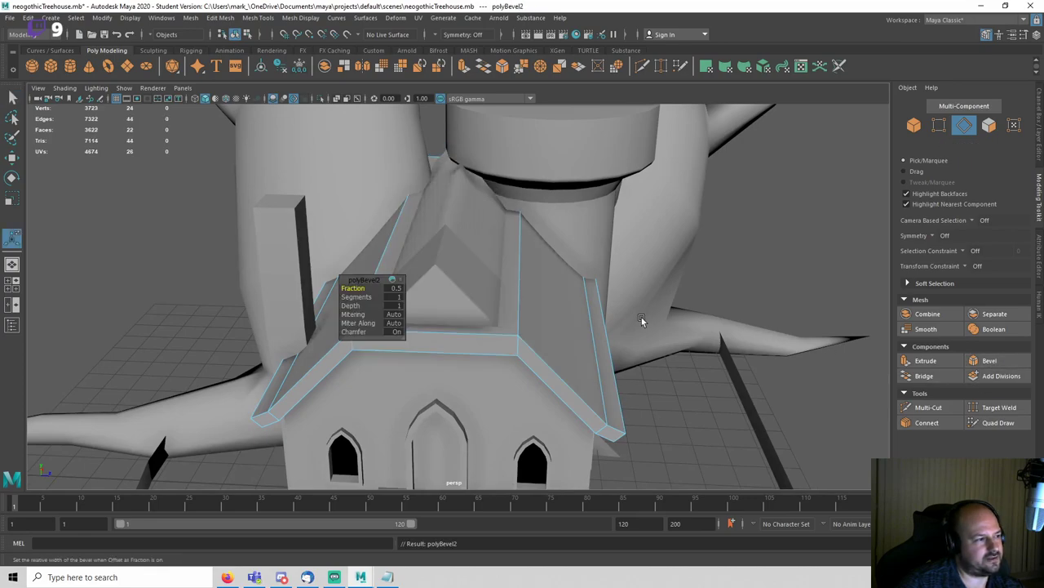
left_click_drag(358, 296, 355, 288)
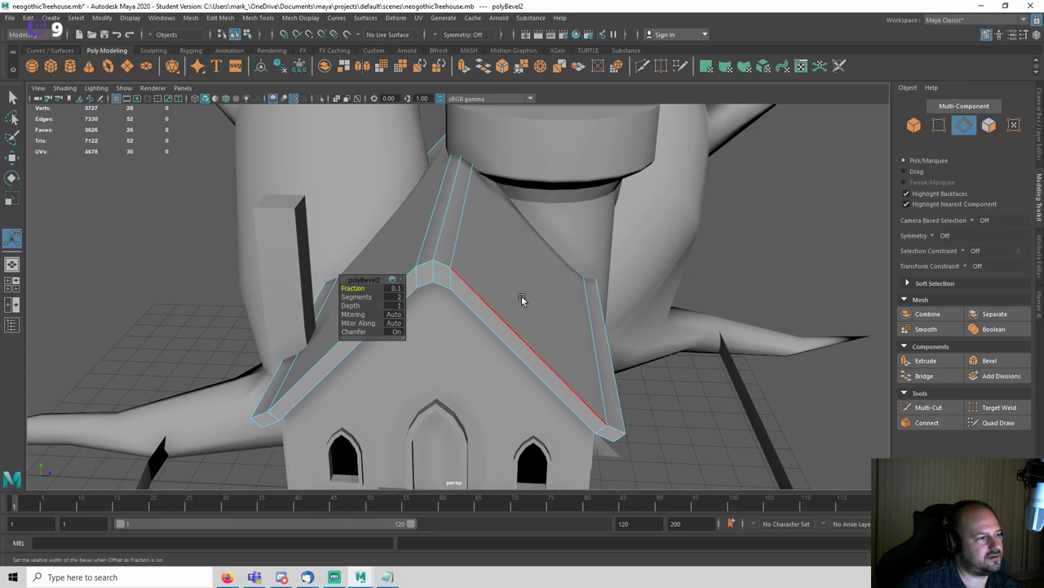
left_click_drag(522, 299, 542, 226, "alt")
key("q")
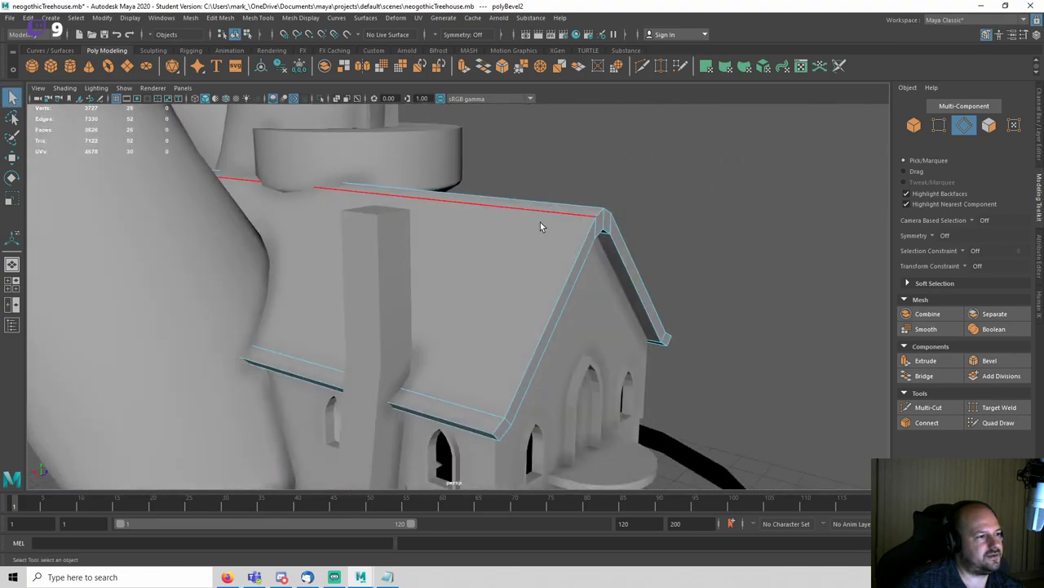
Step: Return the roof to object mode, deselect it and save the scene
right_click_drag(540, 237, 608, 204)
left_click(654, 175)
left_click_drag(654, 277, 532, 254, "alt")
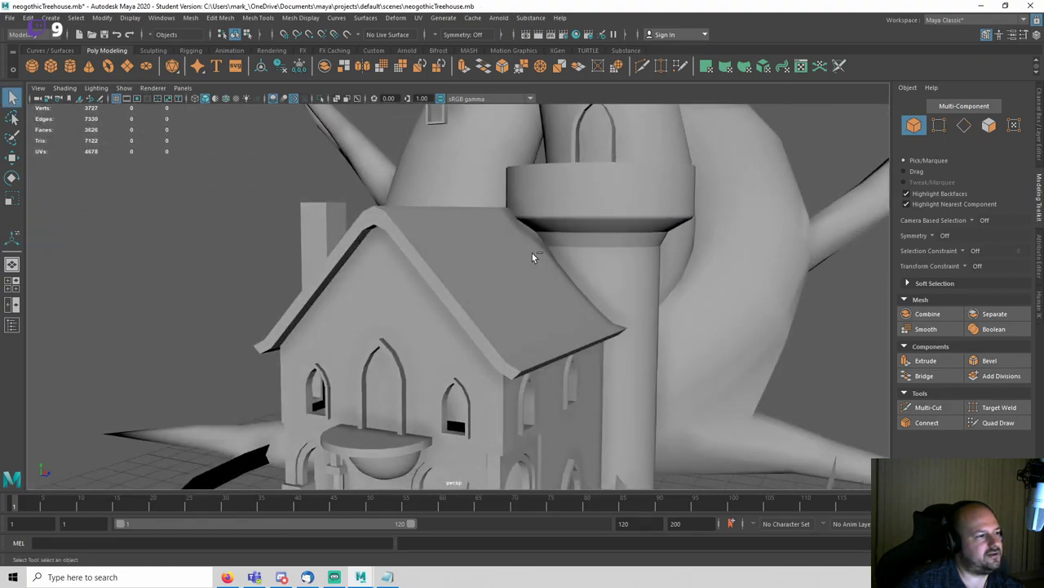
key("ctrl+s")
key("Return")
Step: Move the central edge loop of the bevelled roof ridge upward to form a sharper peak
left_click_drag(438, 247, 479, 248, "alt")
left_click(479, 247)
right_click_drag(476, 240, 472, 214)
scroll(434, 220, "up", 3)
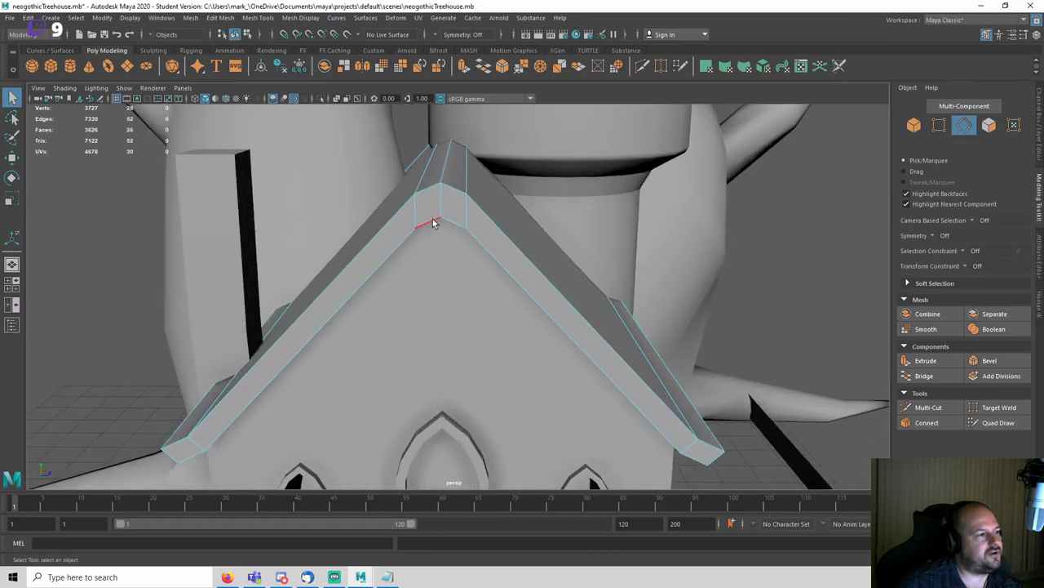
left_click_drag(443, 203, 462, 198, "alt")
middle_click_drag(462, 198, 465, 280, "alt")
key("w")
left_click_drag(460, 221, 458, 207)
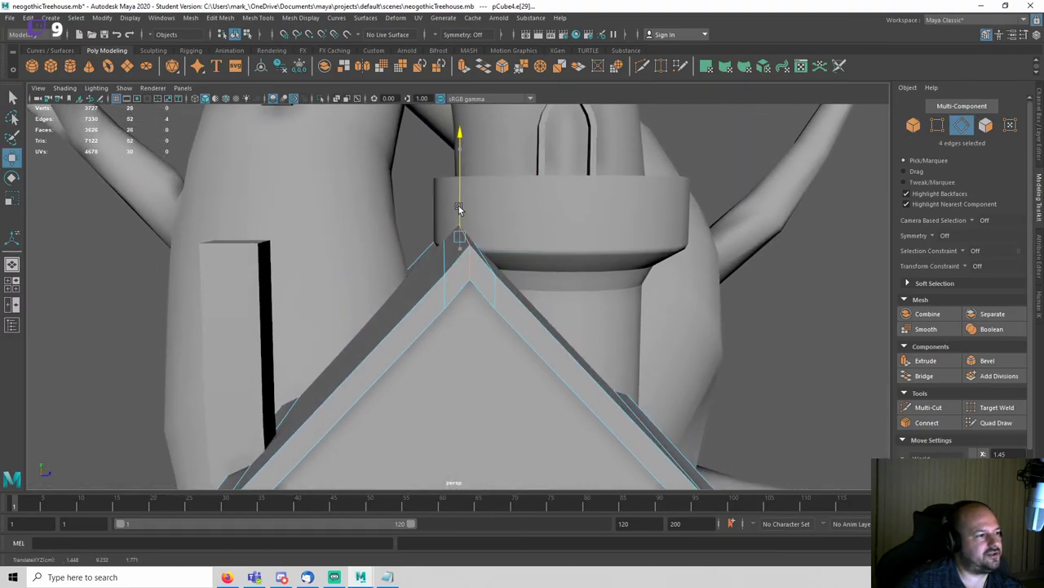
Step: Return the roof to object mode and check its raised peak from the front of the building
scroll(459, 206, "down", 4)
left_click_drag(510, 266, 460, 275, "alt")
key("q")
right_click_drag(460, 275, 494, 255)
scroll(433, 258, "down", 2)
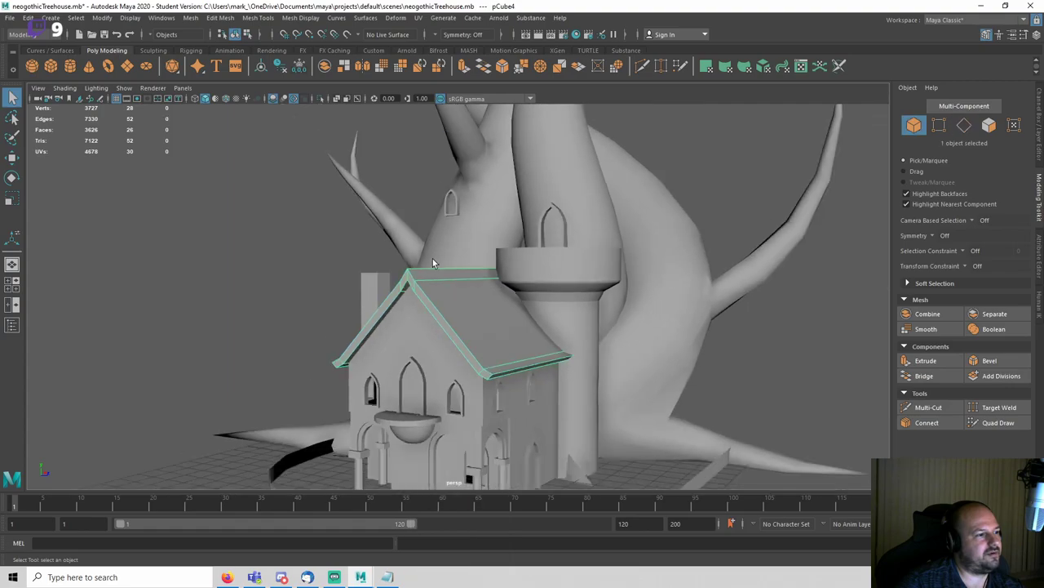
left_click(322, 263)
left_click_drag(318, 267, 482, 247, "alt")
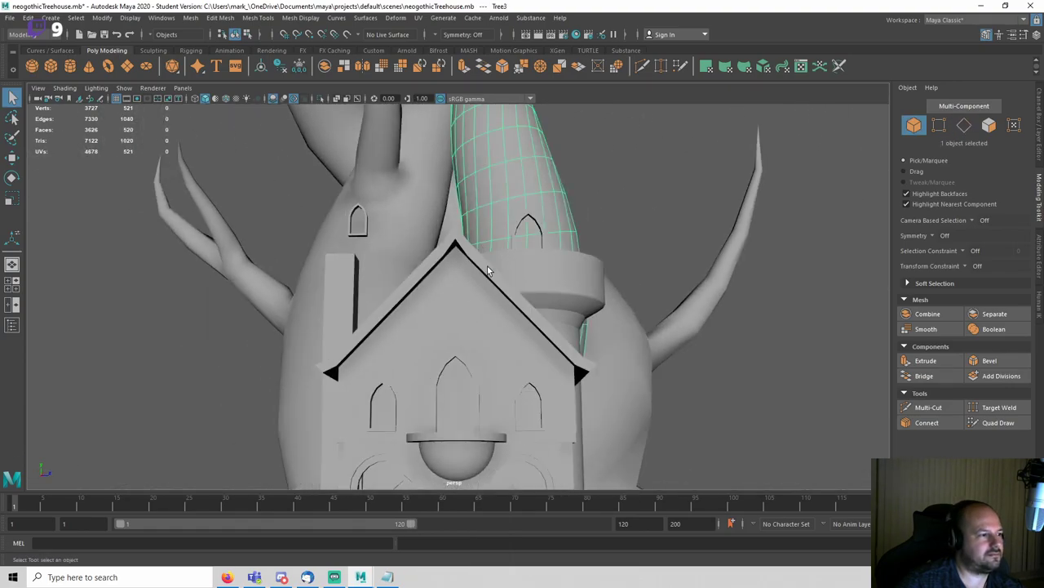
Step: Select the central ridge edge on the underside of the roof and move it slightly downward
left_click(488, 272)
right_click_drag(488, 272, 459, 242)
left_click(458, 249)
key("4")
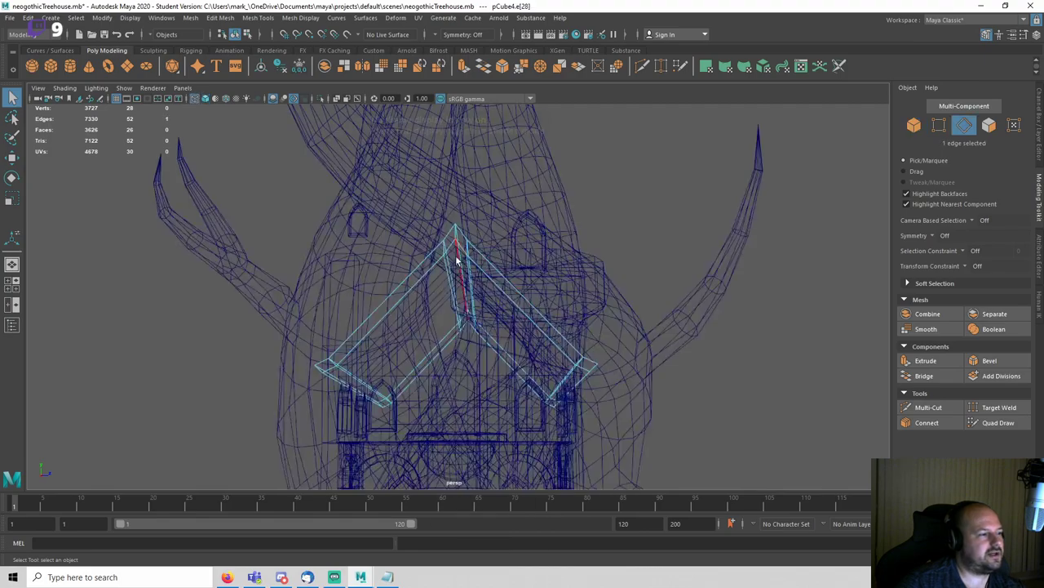
mouse_move(455, 260)
left_mouse_down("alt")
mouse_move(462, 269)
mouse_move(469, 260)
left_mouse_up("alt")
key("w")
key("5")
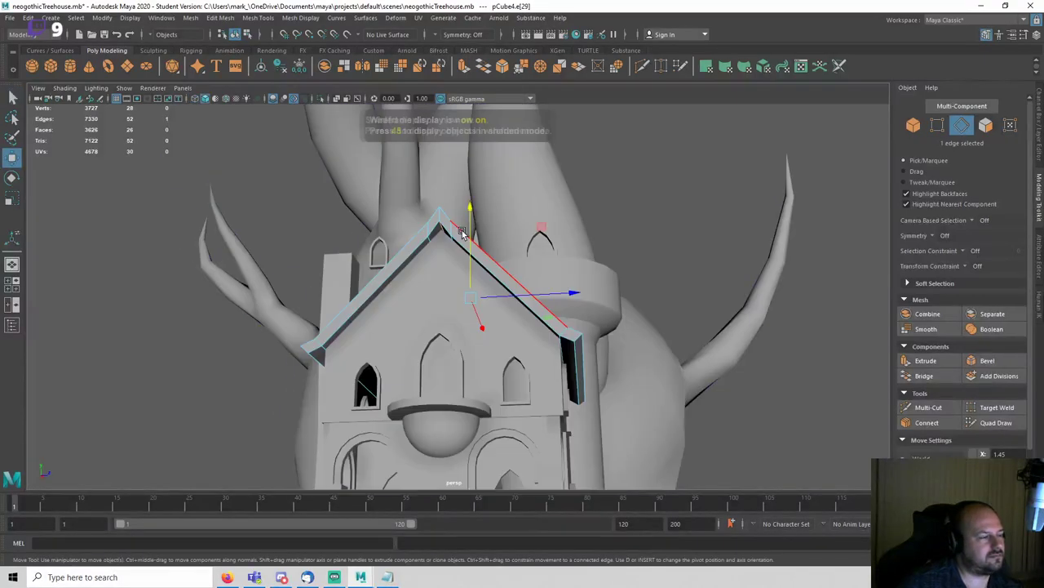
scroll(471, 258, "up", 4)
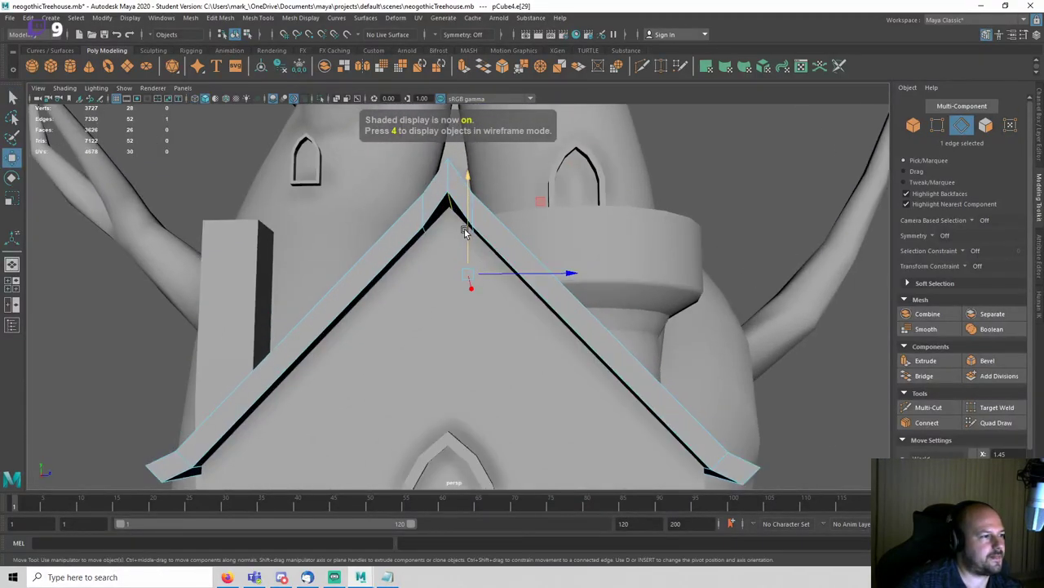
scroll(465, 232, "down", 2)
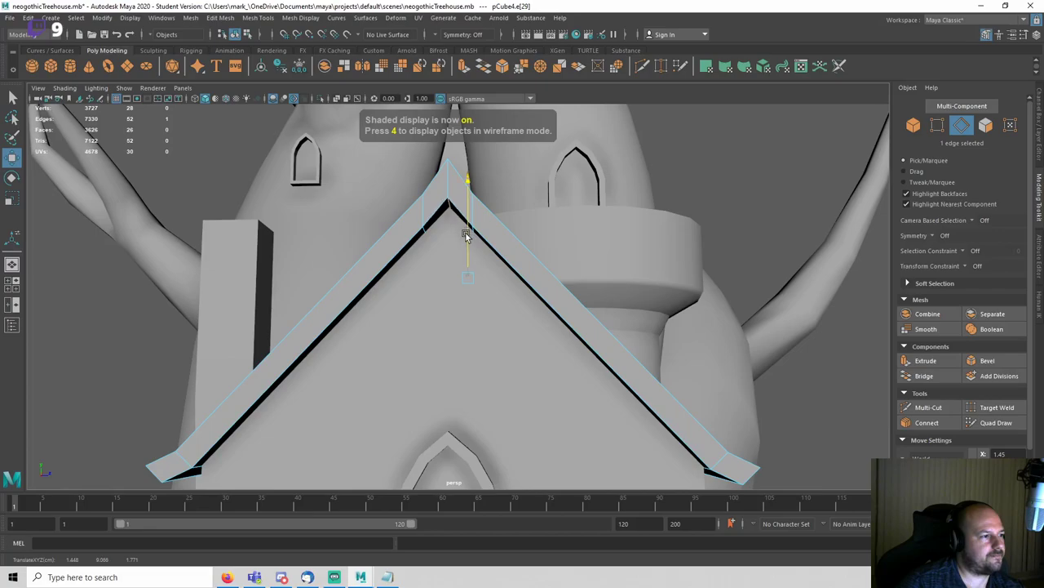
Step: Return the roof to object mode, clear the selection and save the scene
right_click_drag(465, 234, 595, 193)
scroll(595, 194, "down", 2)
left_click_drag(659, 196, 563, 203, "alt")
left_click(137, 328)
key("ctrl+s")
left_click_drag(469, 296, 452, 319, "alt")
Step: Switch to the left orthographic view and display the building in wireframe
key("space")
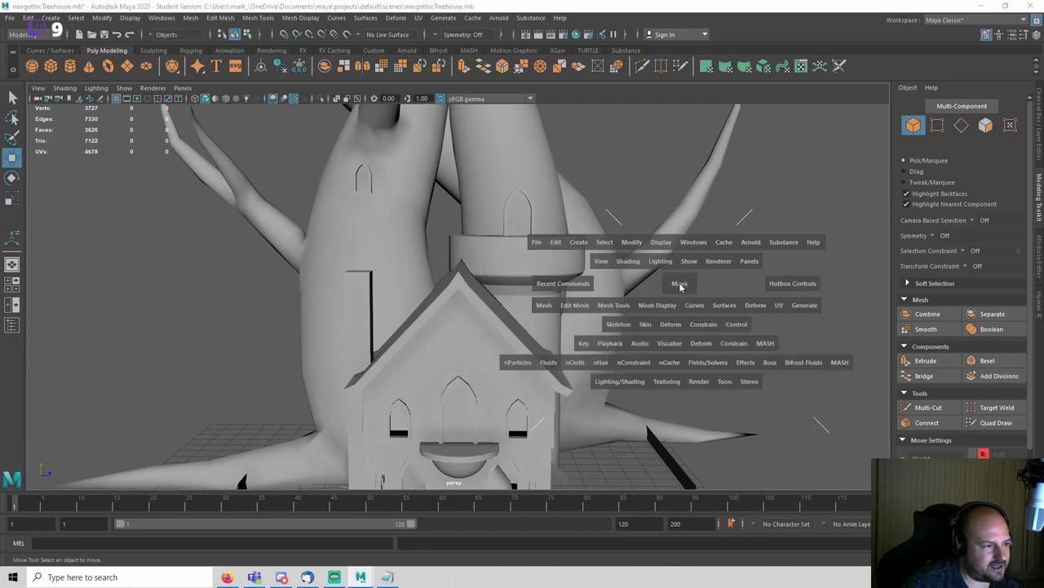
left_click_drag(677, 280, 620, 278)
key("q")
key("4")
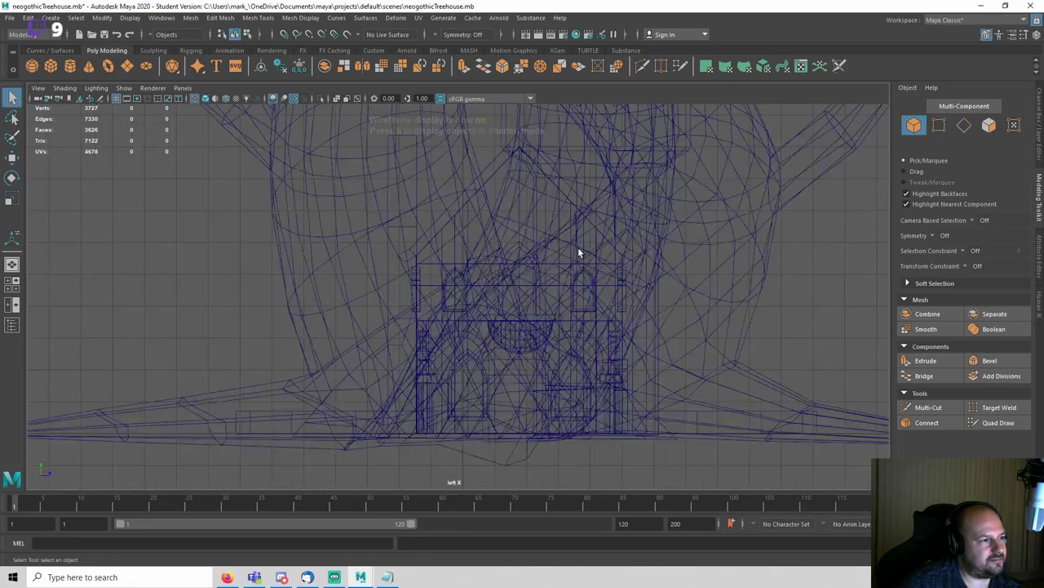
Step: Hide the TREES group around the house
middle_click_drag(608, 234, 549, 264, "alt")
key("5")
left_click(656, 226)
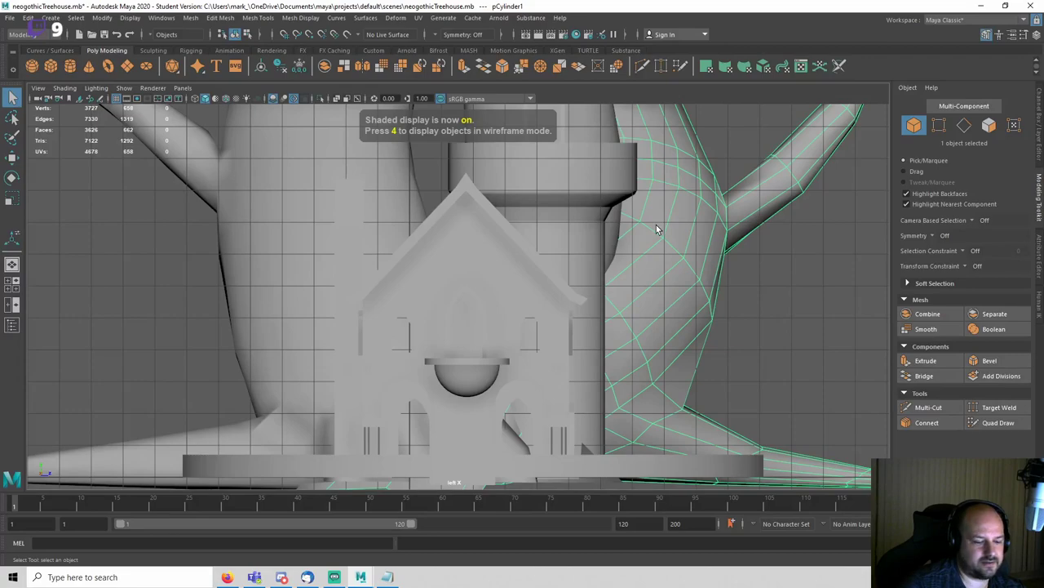
key("Up")
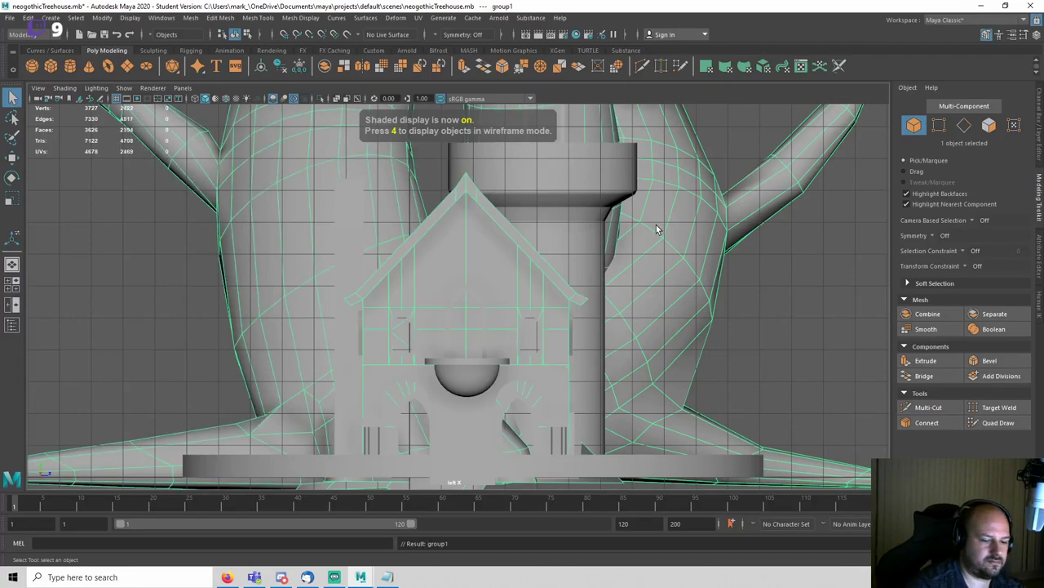
left_click(656, 229)
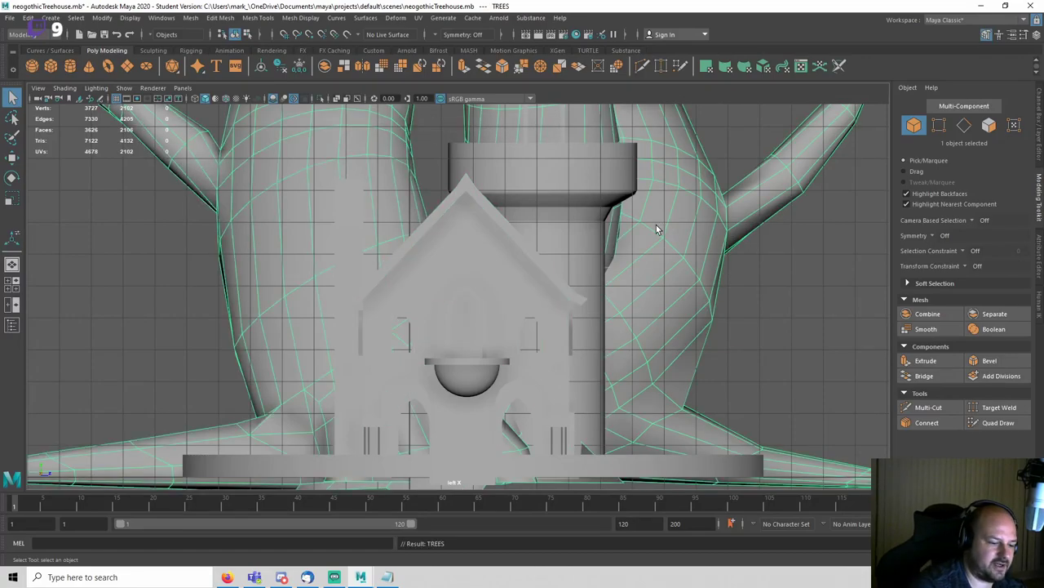
key("ctrl+h")
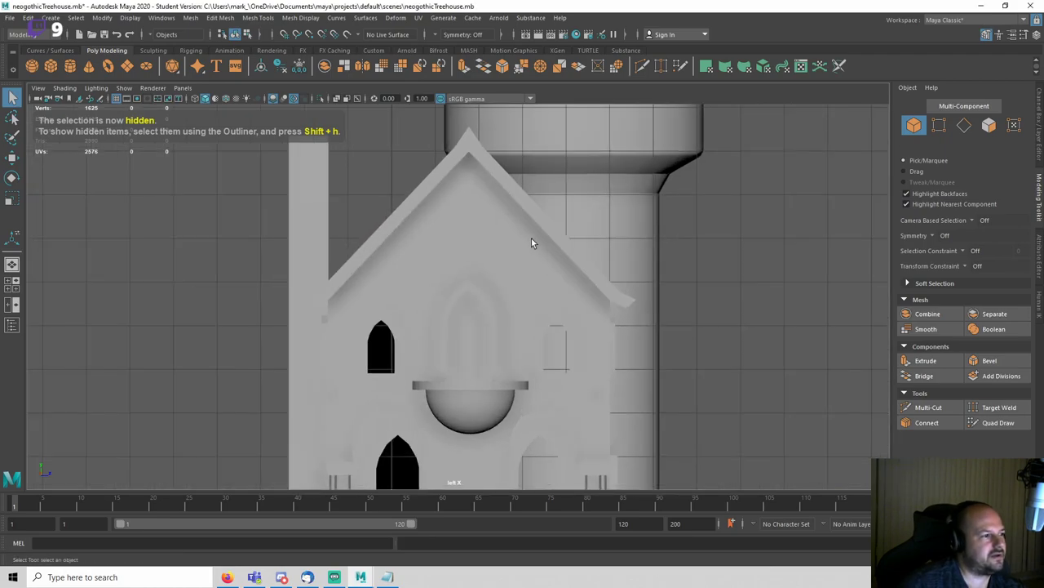
Step: Draw a tall, narrow polygon cube beneath the gable's roof apex as a vertical timber post
key("4")
middle_click_drag(473, 161, 459, 247, "alt")
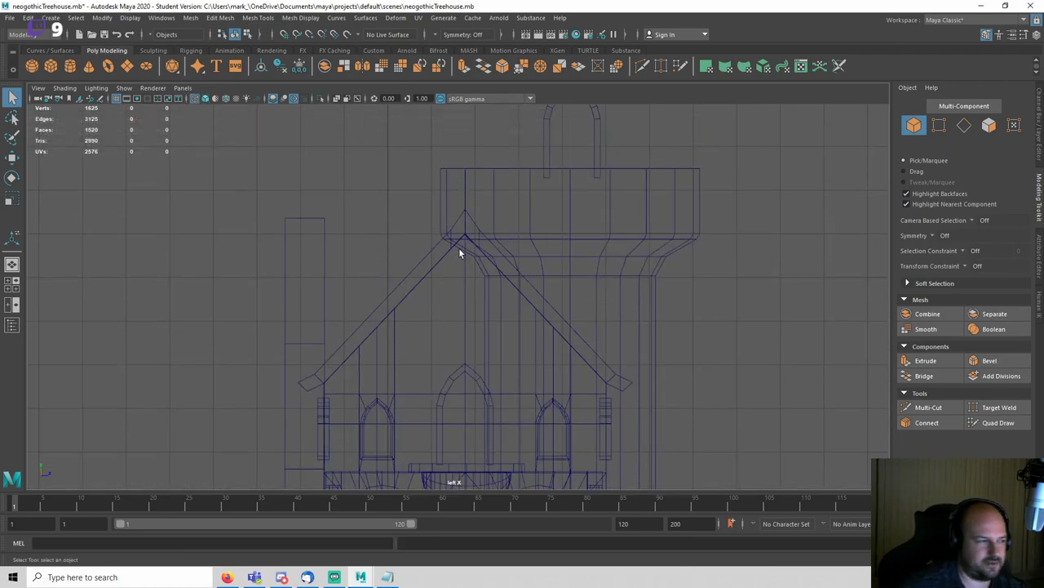
scroll(436, 263, "up", 3)
left_click(51, 67)
scroll(489, 192, "up", 2)
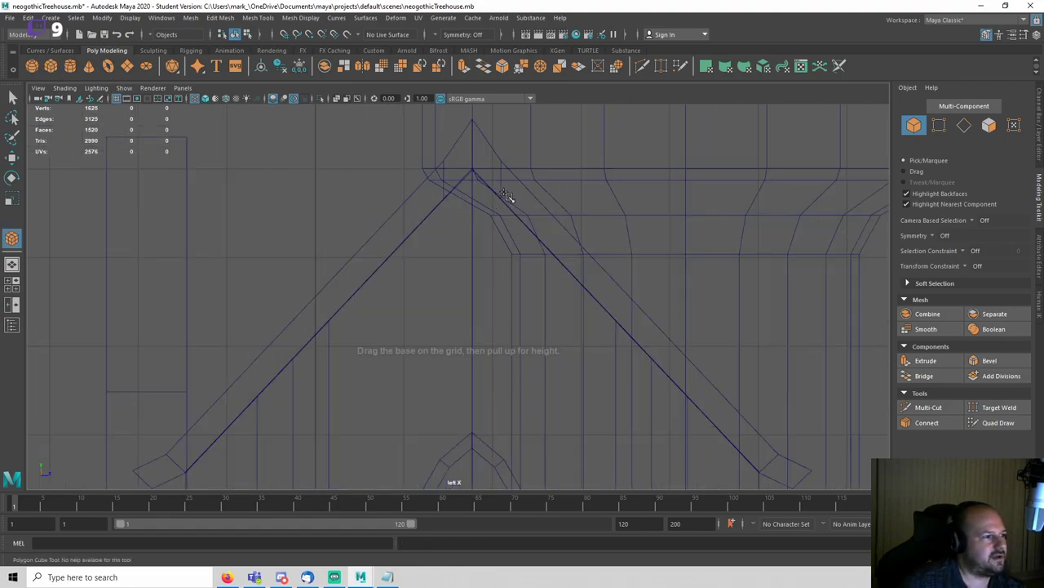
key("4")
left_click_drag(485, 288, 483, 379)
left_click_drag(483, 377, 483, 337)
Step: Move the vertical post out to the front face of the gable under the roof overhang
key("space")
mouse_move(480, 341)
left_mouse_down()
mouse_move(487, 310)
mouse_move(471, 315)
left_mouse_up()
key("5")
key("w")
left_click_drag(517, 279, 454, 305)
left_click(416, 257)
left_click_drag(446, 266, 550, 269, "alt")
left_click(529, 280)
key("f")
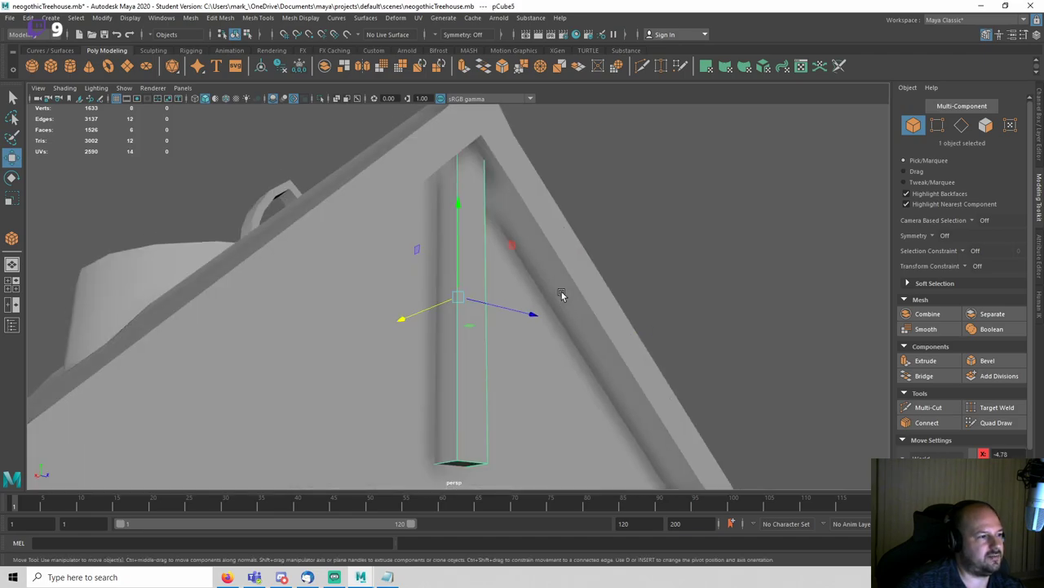
Step: Thin the vertical post's depth to a Scale X of about 0.437
key("r")
left_click_drag(414, 325, 455, 296)
key("w")
left_click(618, 292)
scroll(600, 292, "down", 3)
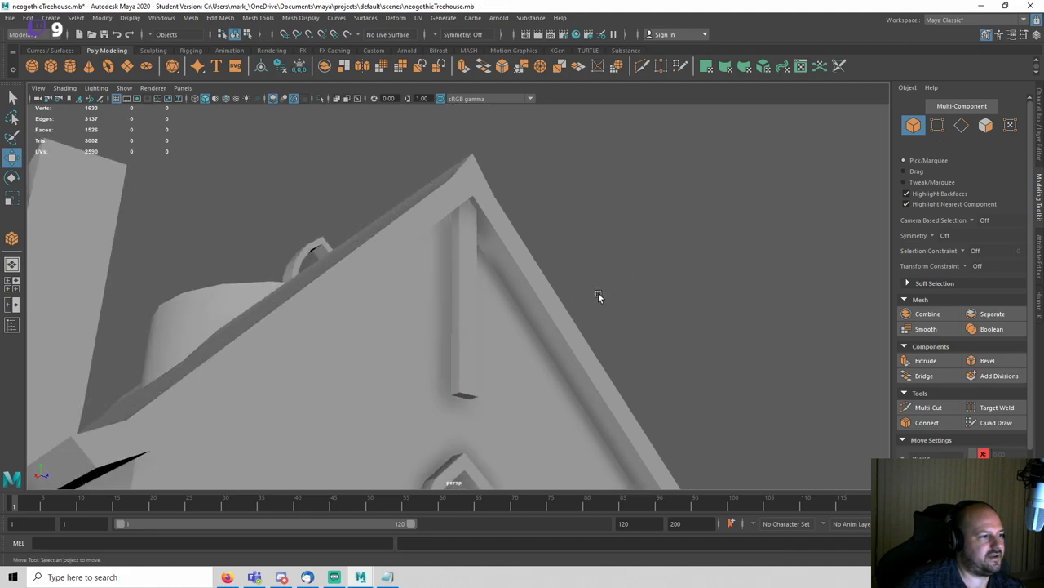
Step: Save the scene and nudge the vertical post along X to about -4.93 at the gable wall
left_click_drag(598, 292, 448, 273, "alt")
left_click(448, 274)
key("ctrl+s")
key("Return")
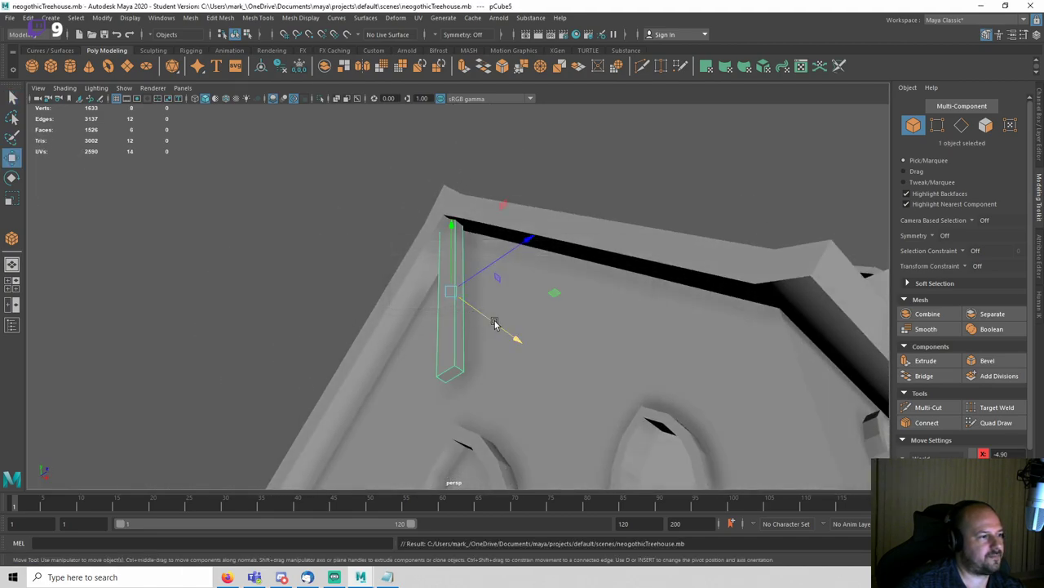
left_click_drag(494, 322, 493, 318)
left_click(558, 208)
left_click_drag(559, 211, 610, 239, "alt")
scroll(610, 239, "down", 3)
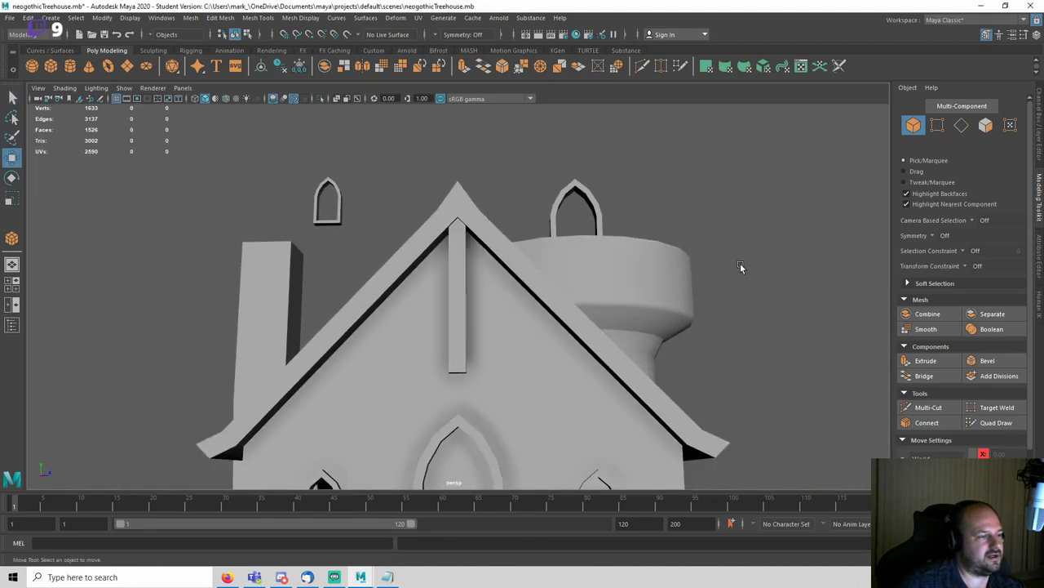
Step: Duplicate the vertical post and set the copy's Rotate X to 45
key("space")
left_click_drag(740, 262, 741, 295)
scroll(473, 278, "down", 8)
key("space")
left_click_drag(516, 298, 475, 283)
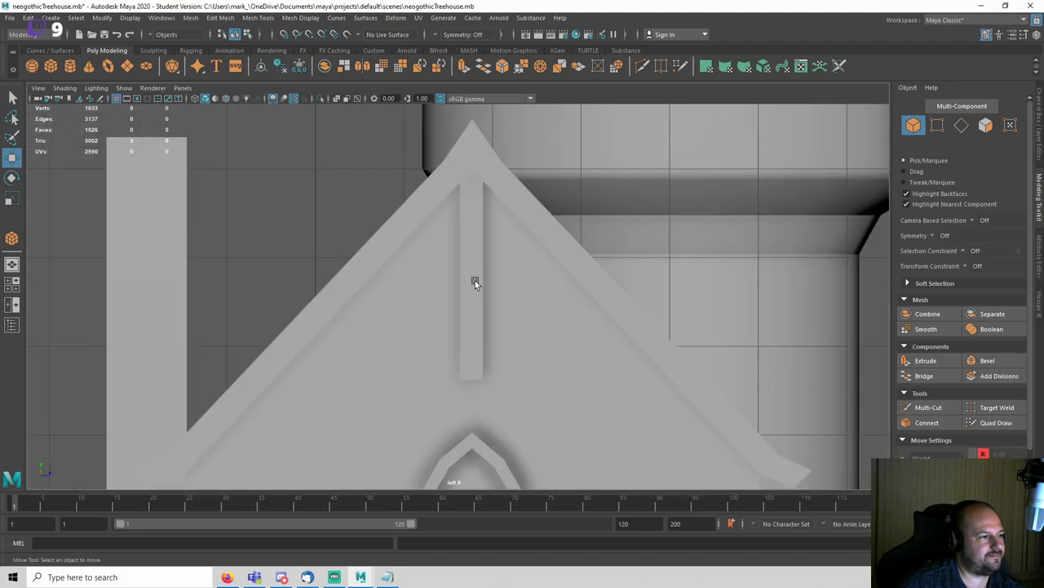
left_click(476, 278)
scroll(480, 286, "down", 4)
scroll(585, 270, "up", 3)
key("ctrl+d")
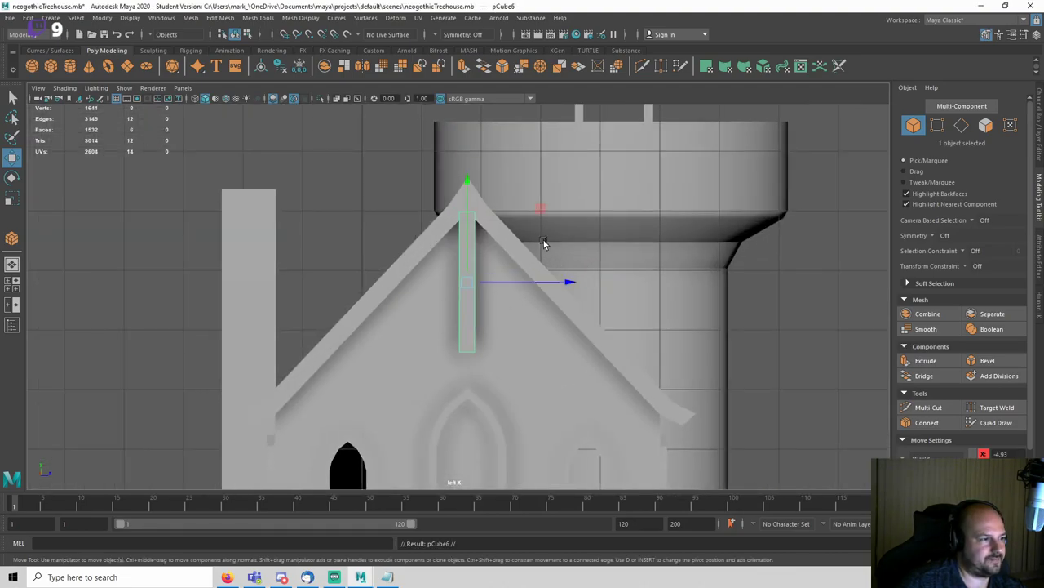
key("e")
left_click(1039, 155)
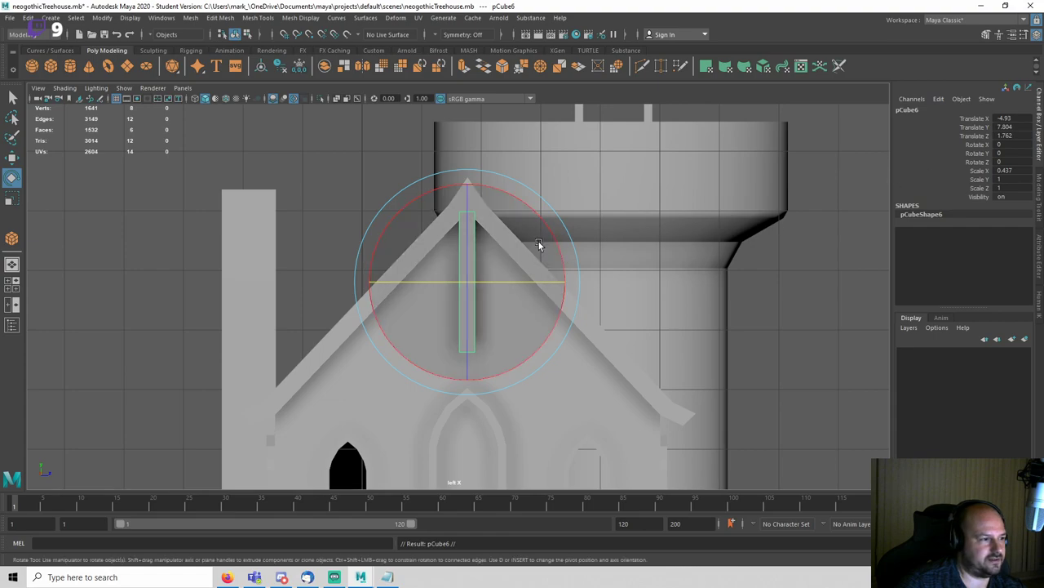
left_click_drag(538, 245, 569, 256)
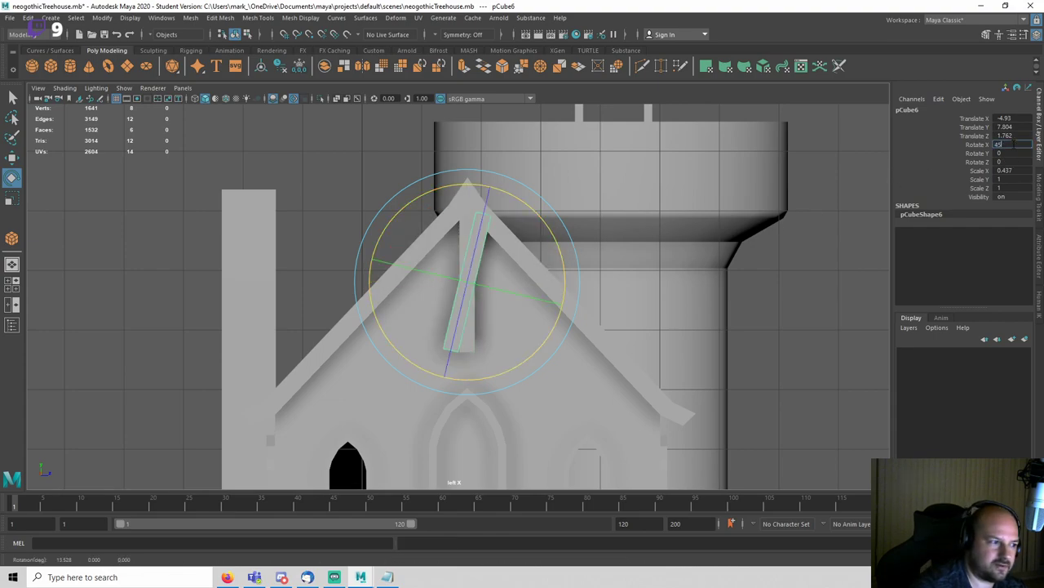
type("45")
key("Return")
Step: Slim the rotated copy to about 0.345 in X and 0.823 in Z, and place it as the right-hand brace from the post's foot
scroll(527, 317, "up", 4)
key("r")
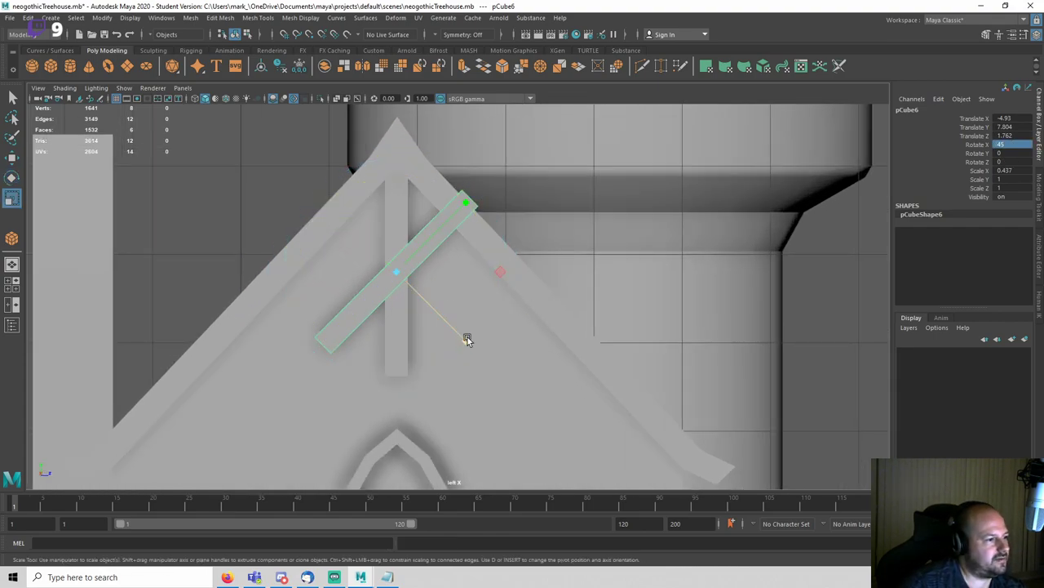
left_click_drag(467, 340, 453, 331)
key("space")
left_click_drag(504, 307, 615, 233)
key("w")
left_click(526, 214)
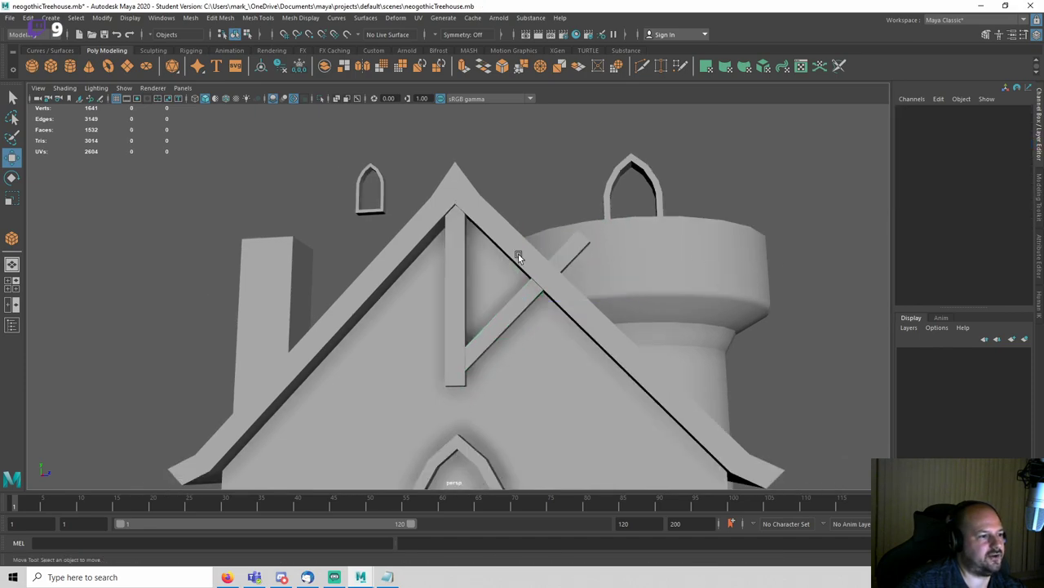
left_click_drag(518, 254, 555, 265, "alt")
Step: Duplicate the diagonal brace and set the copy's Rotate X to -45
left_click(576, 259)
left_click_drag(662, 280, 628, 310, "alt")
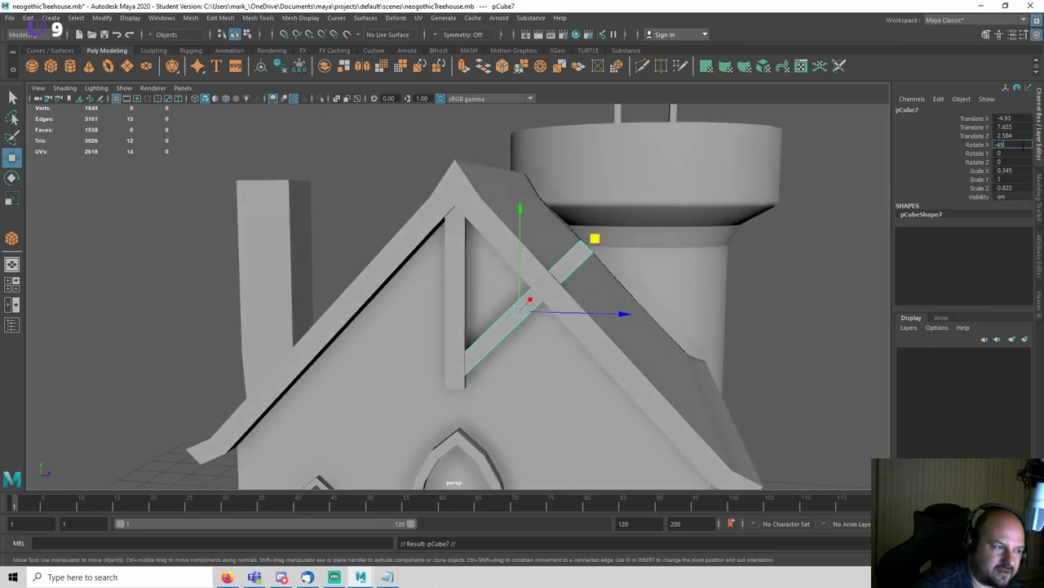
key("Return")
middle_click_drag(454, 298, 625, 299, "alt")
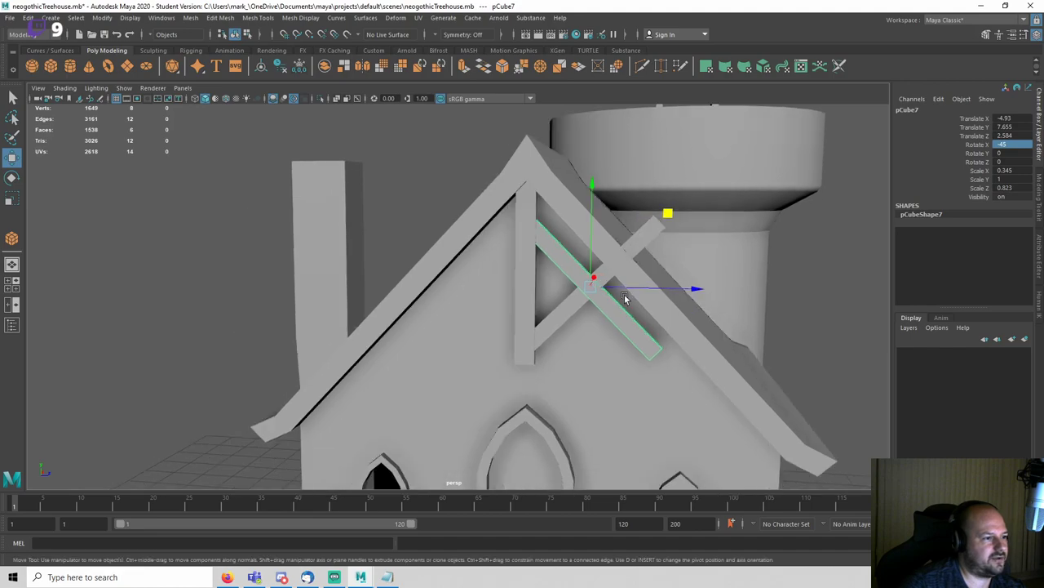
Step: Move the copied brace to the opposite side of the post, at Translate Z of about 0.945, and save the scene
left_click_drag(676, 285, 556, 273)
key("space")
key("4")
scroll(484, 290, "up", 3)
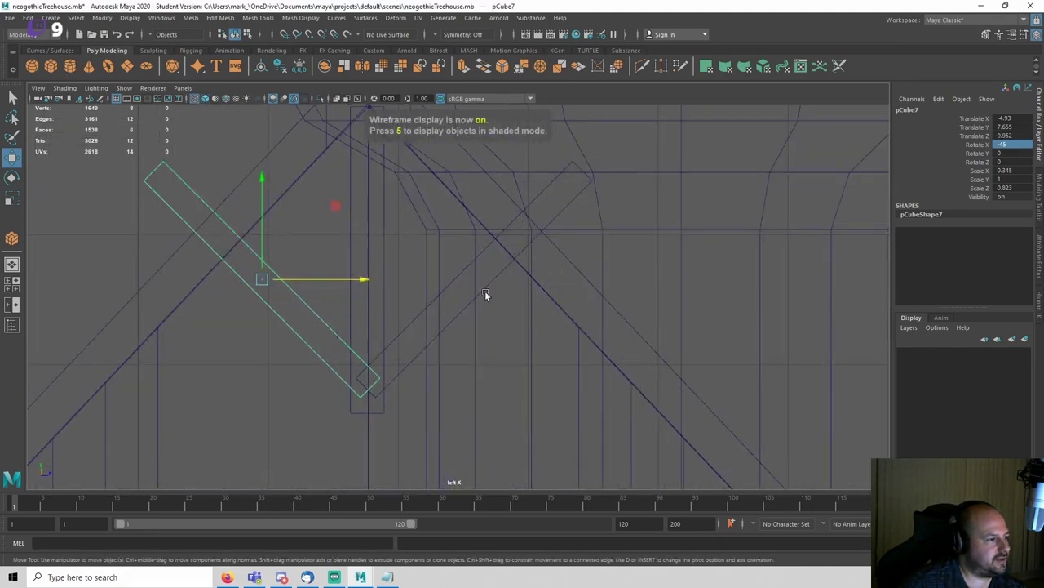
middle_click_drag(395, 323, 459, 294, "alt")
scroll(459, 294, "up", 3)
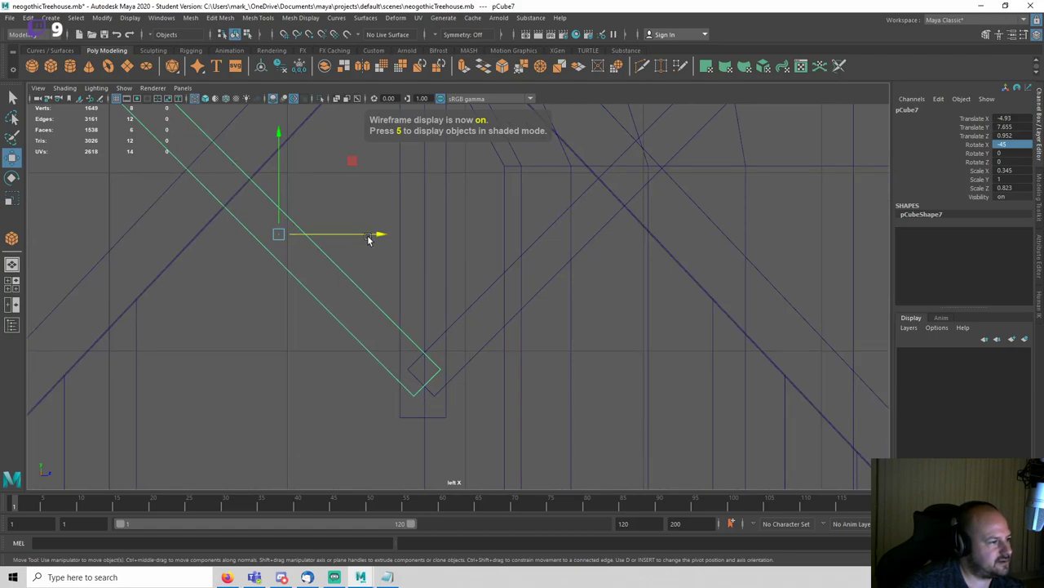
left_click_drag(368, 238, 366, 237)
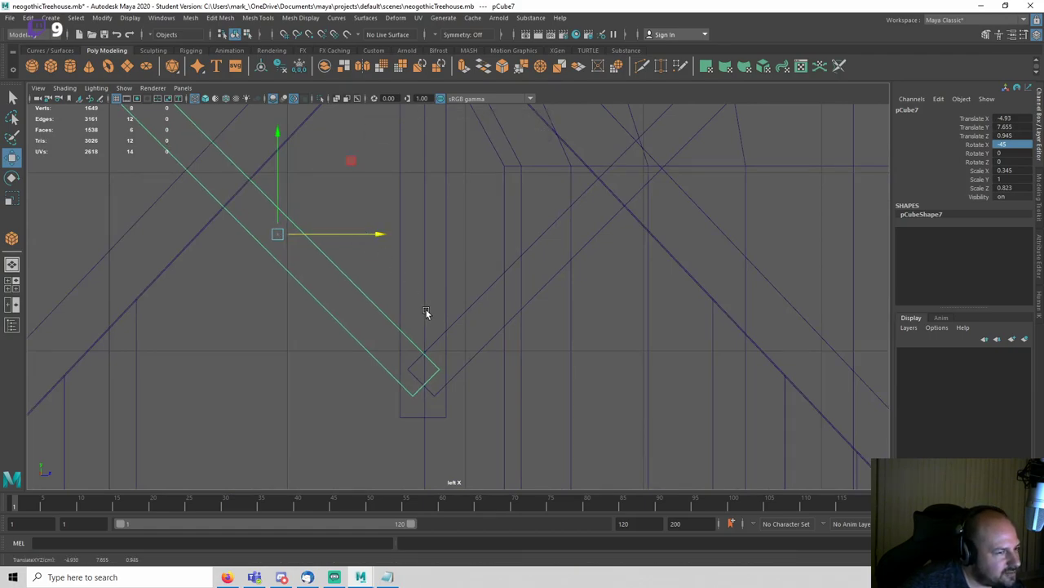
left_click(433, 343)
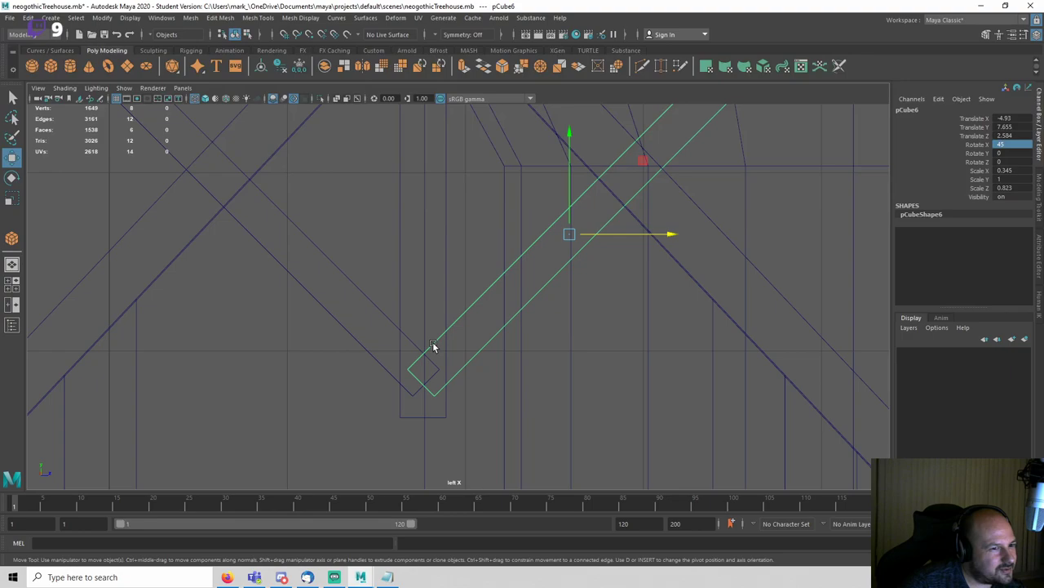
left_click(363, 288)
key("ctrl+s")
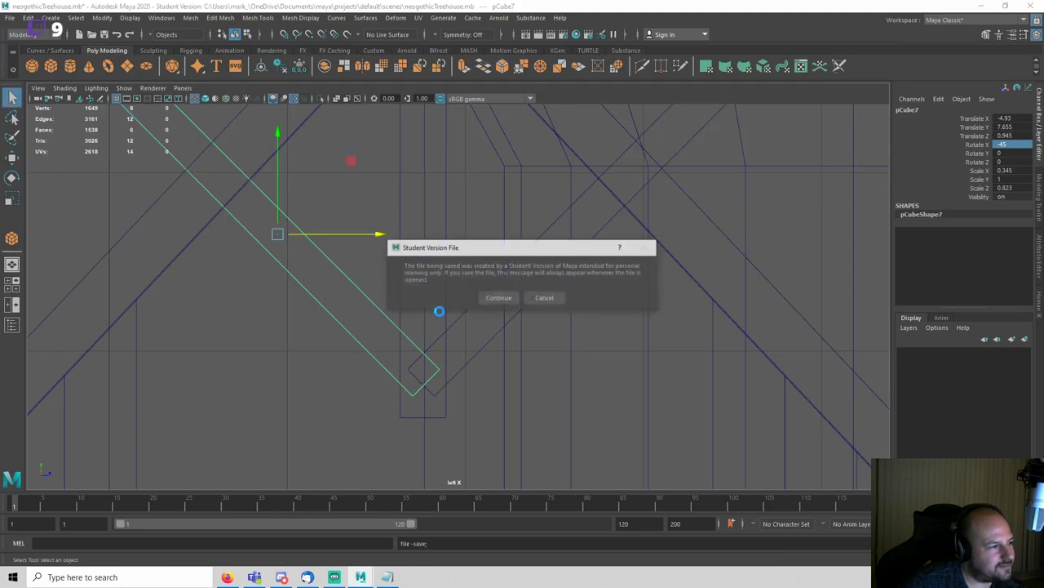
key("Return")
Step: Duplicate the vertical post and set the copy's Rotate X to 90 for a horizontal beam
scroll(440, 323, "down", 10)
left_click(683, 309)
key("5")
scroll(628, 315, "up", 5)
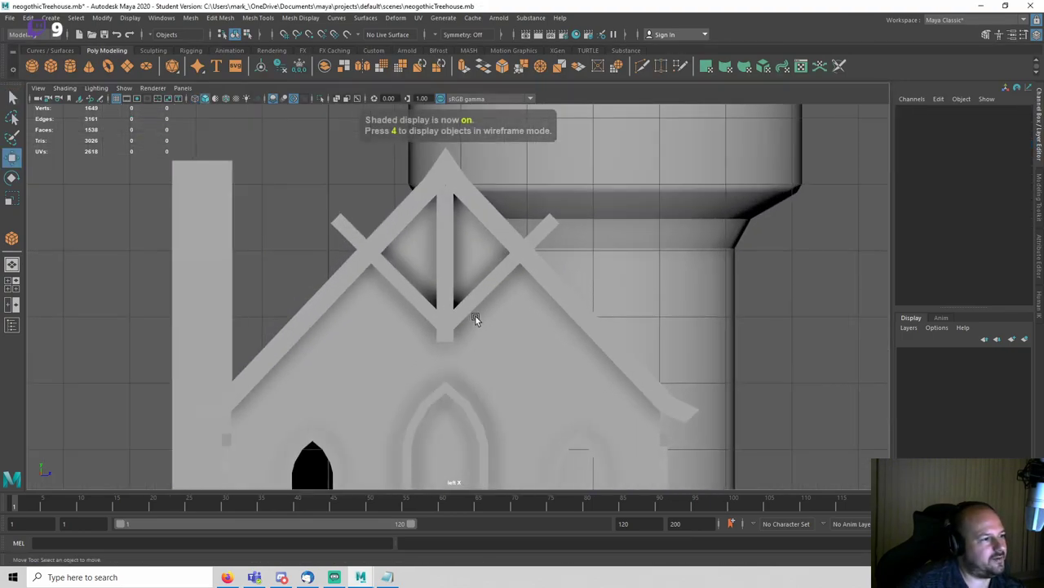
key("space")
left_click(524, 278)
mouse_move(519, 289)
left_mouse_down("alt")
mouse_move(485, 275)
mouse_move(503, 257)
mouse_move(579, 295)
mouse_move(566, 308)
mouse_move(501, 290)
left_mouse_up("alt")
left_click(501, 289)
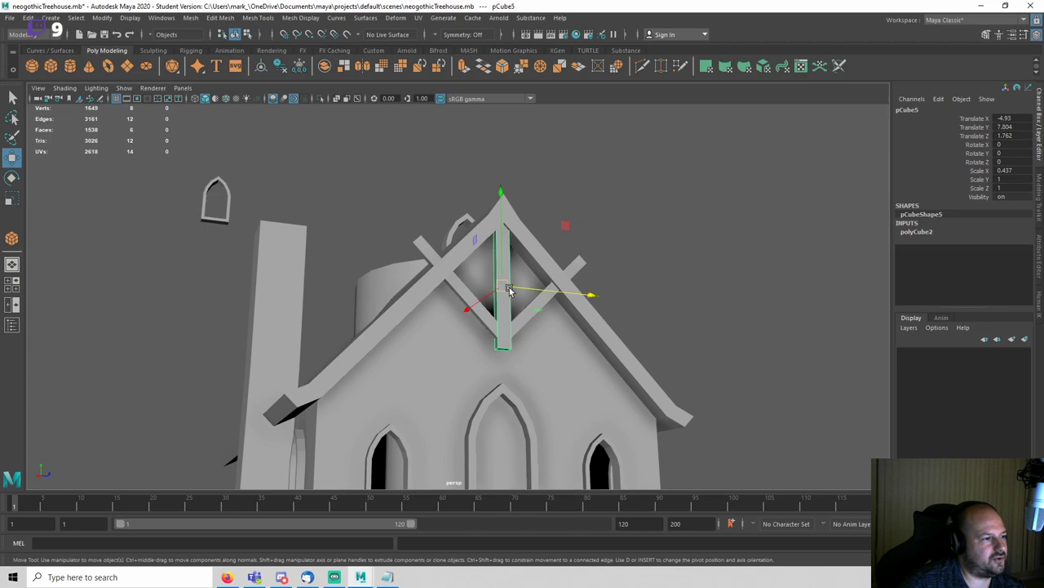
key("e")
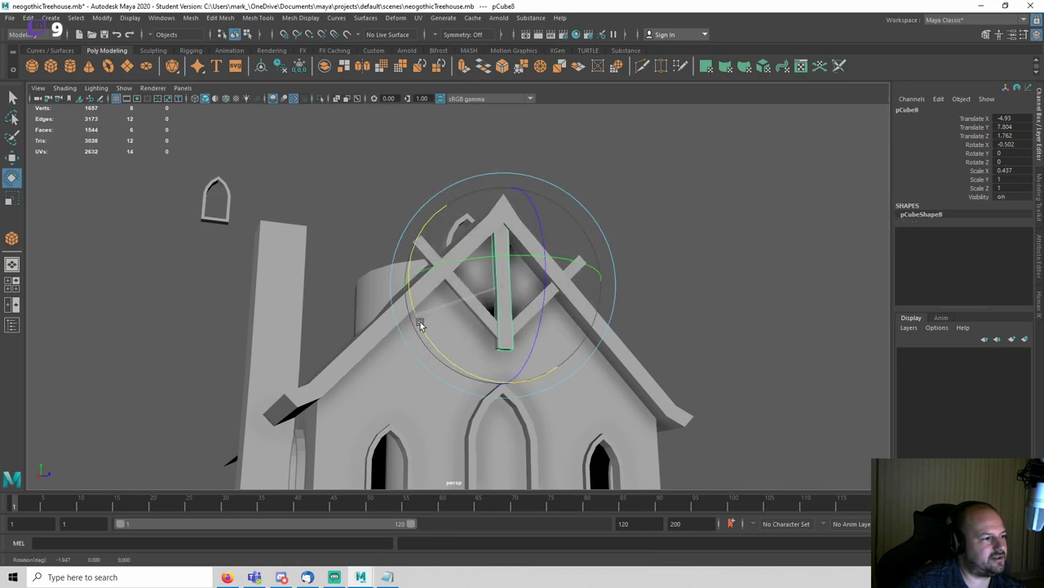
left_click_drag(427, 275, 628, 367)
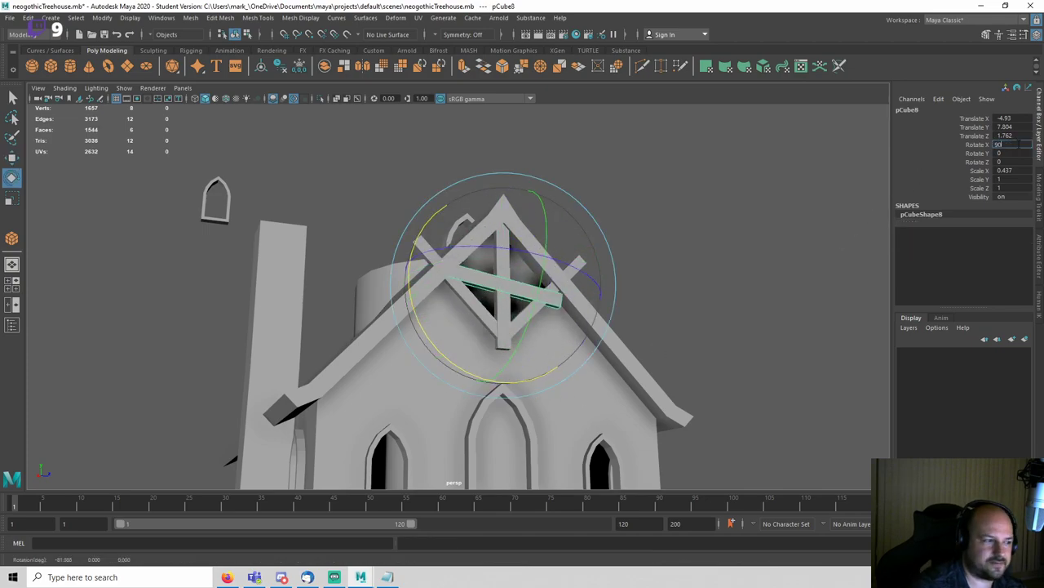
key("Return")
Step: Lower the horizontal beam to the post's foot and lengthen it across the gable to a Scale Y of about 2.111
left_click_drag(828, 235, 761, 260, "alt")
key("w")
left_click_drag(504, 258, 489, 337)
key("r")
left_click(718, 346)
Step: Increase the horizontal beam's depth to a Scale X of about 0.602
left_click(498, 339)
key("f")
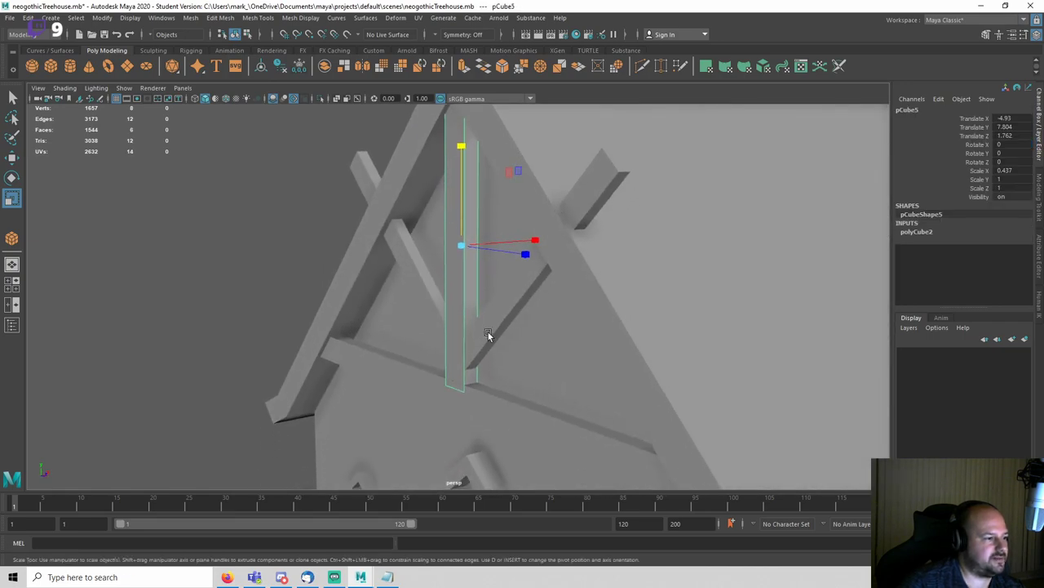
left_click(493, 393)
left_click_drag(493, 393, 514, 400, "alt")
left_click_drag(548, 356, 581, 344)
left_click(250, 346)
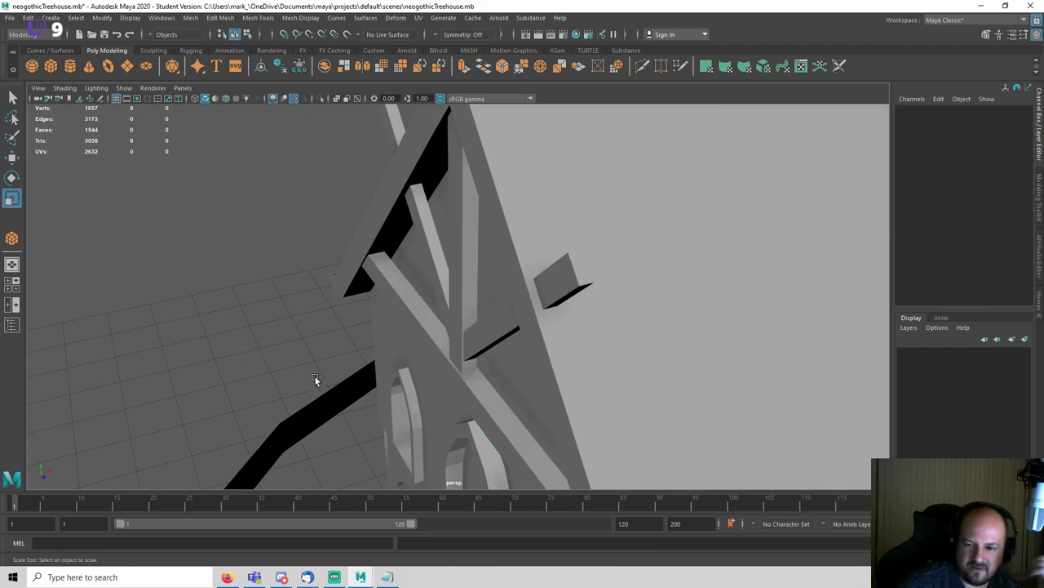
Step: Inspect from several angles how the horizontal beam meets the vertical post and diagonal braces
scroll(318, 350, "up", 3)
middle_click_drag(443, 375, 460, 288, "alt")
scroll(456, 367, "up", 3)
key("ctrl+z")
key("ctrl+z")
key("ctrl+z")
scroll(444, 380, "up", 1)
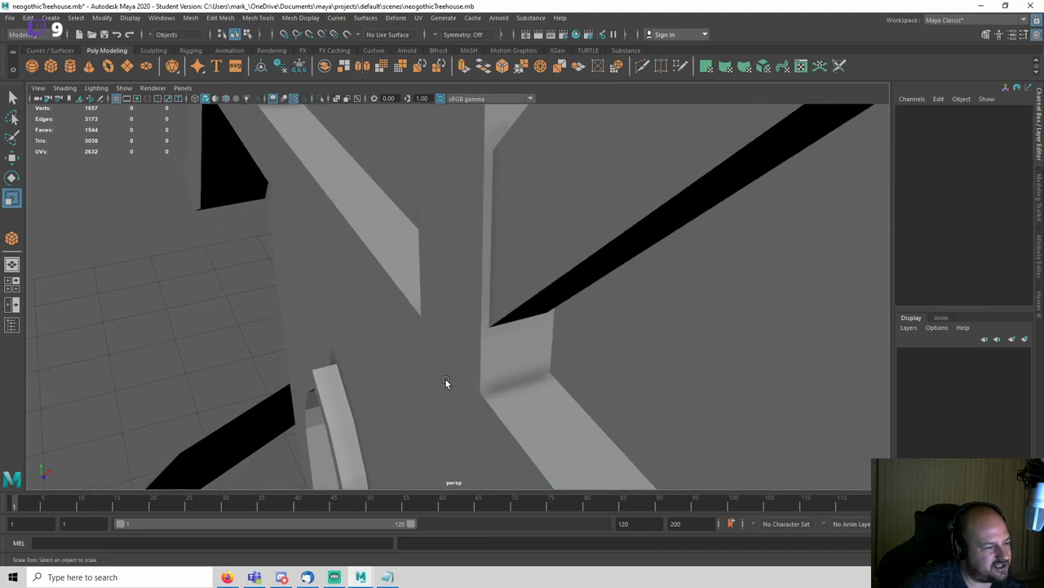
left_click(441, 359)
left_click_drag(440, 359, 601, 341, "alt")
left_click(256, 354)
left_click_drag(256, 354, 574, 354, "alt")
scroll(576, 358, "down", 3)
left_click_drag(307, 366, 452, 318, "alt")
scroll(412, 319, "down", 5)
scroll(452, 317, "up", 3)
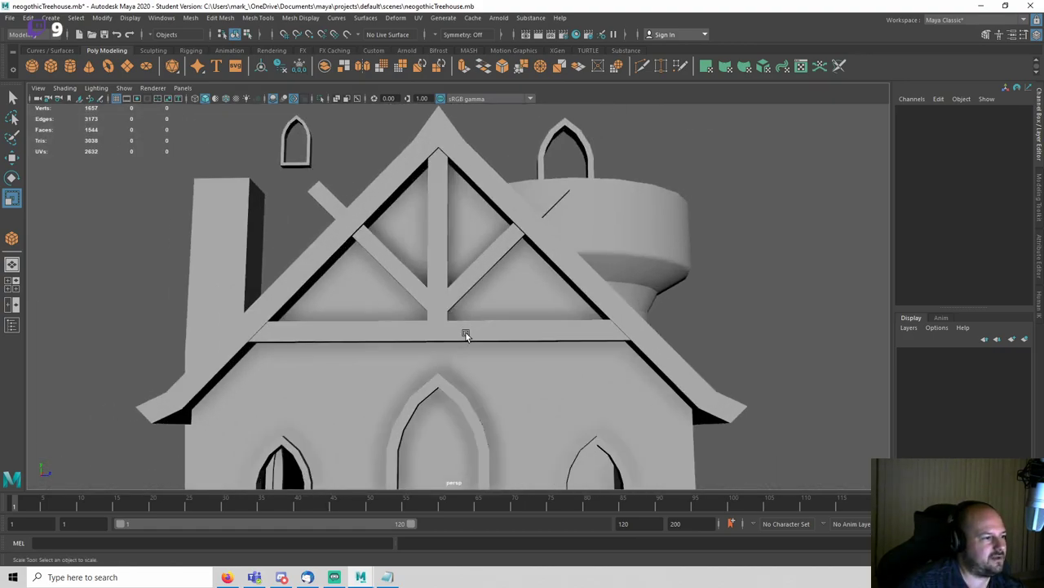
Step: Reduce the horizontal beam's height to a Scale Z of about 0.711 and save the scene
left_click(464, 332)
left_click_drag(436, 426, 438, 399)
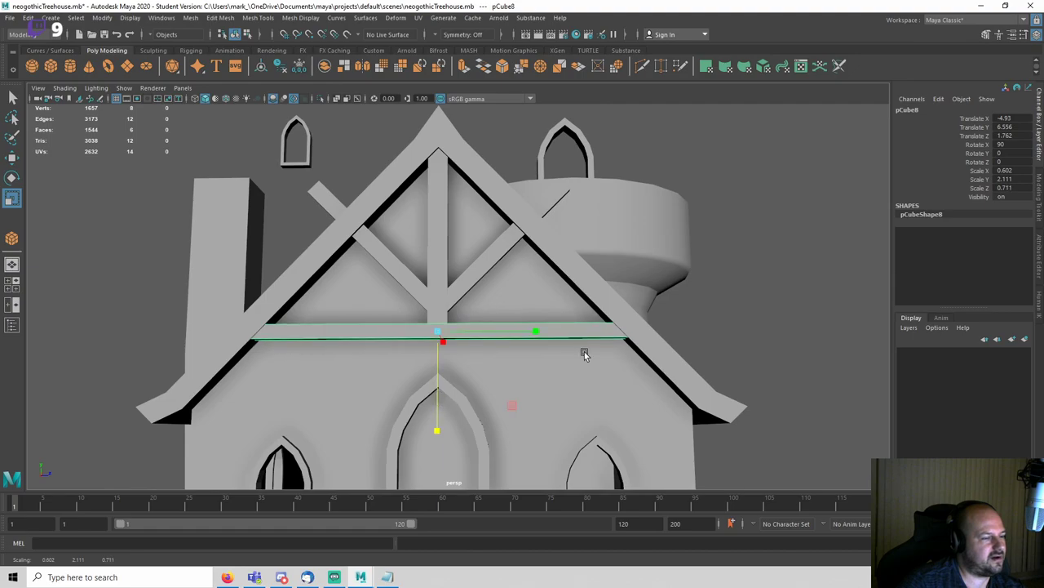
left_click(685, 341)
left_click_drag(665, 356, 696, 364, "alt")
key("ctrl+s")
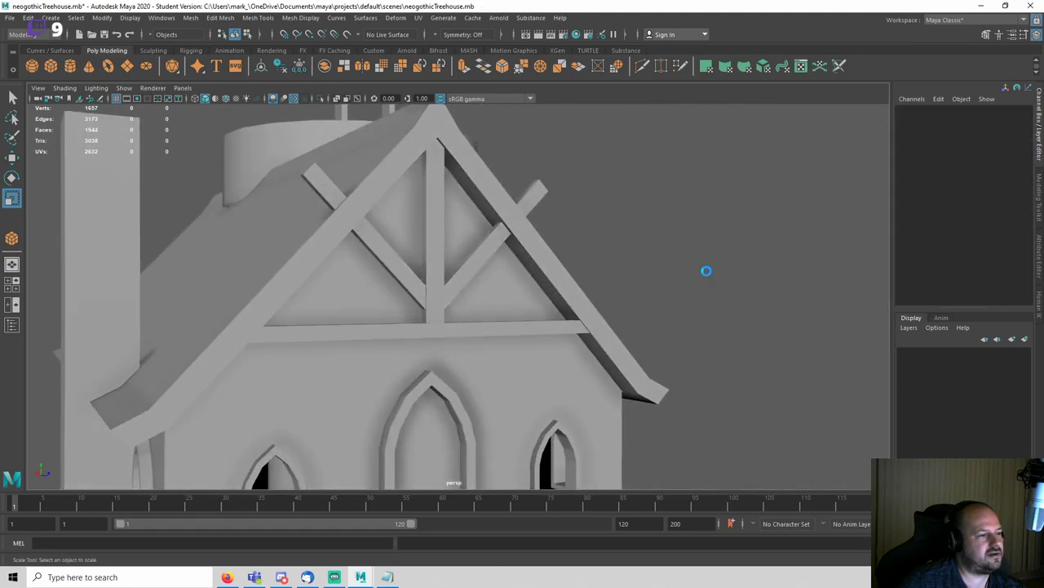
Step: Draw a polygon cylinder with a radius of about 0.85 and a height of about 0.19 over the gable truss in the side view
key("space")
left_click_drag(702, 294, 341, 271)
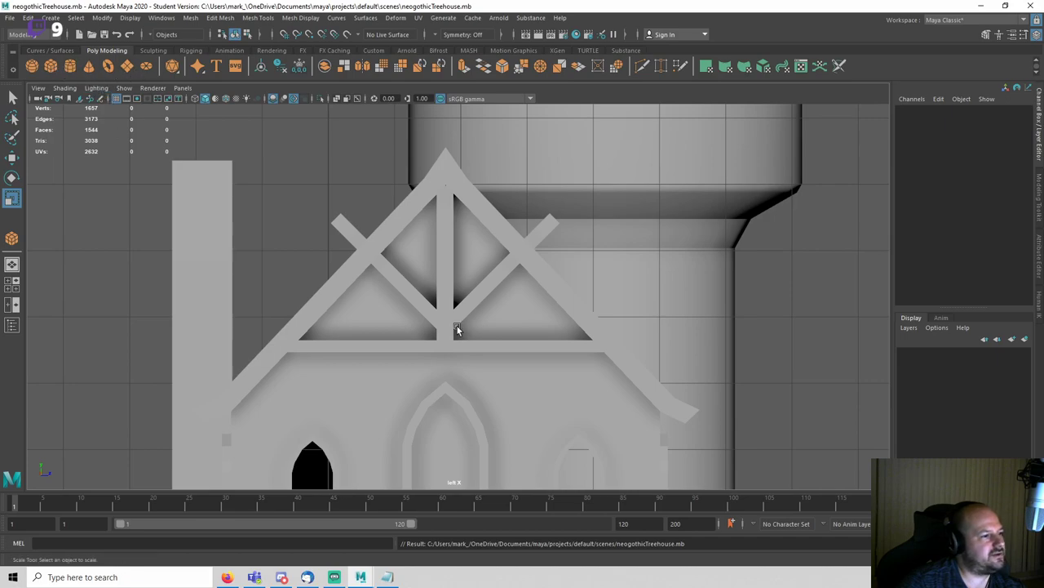
right_click_drag(457, 329, 571, 343, "shift")
middle_click_drag(611, 362, 517, 319, "alt")
scroll(516, 317, "up", 4)
key("4")
left_click_drag(436, 269, 504, 317)
left_click_drag(467, 286, 471, 281)
key("space")
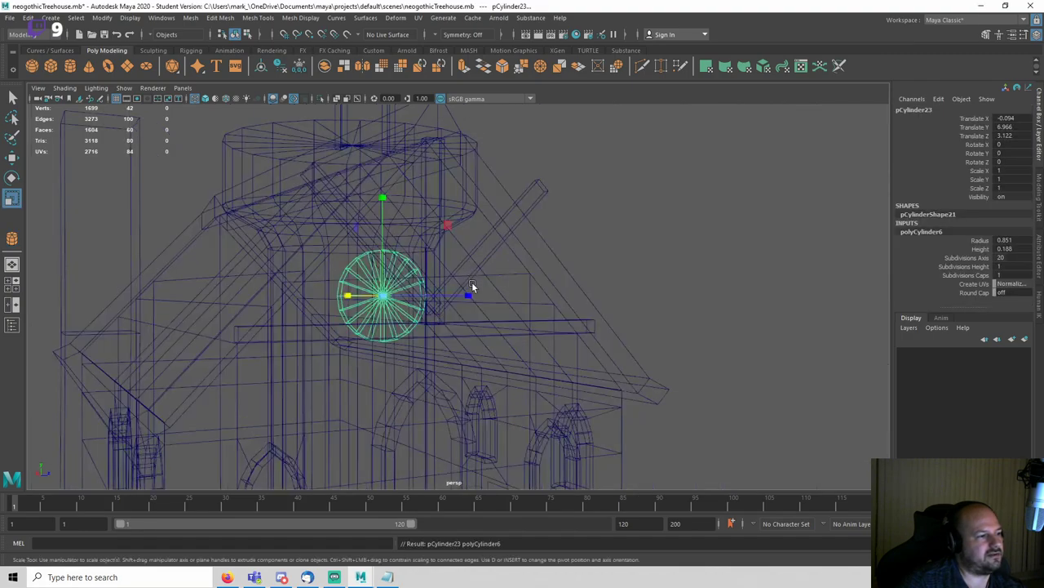
Step: Move the cylinder out to the front gable, at Translate X -4.941 and Translate Y 6.684
key("5")
key("w")
mouse_move(478, 319)
left_mouse_down("alt")
mouse_move(334, 261)
mouse_move(403, 264)
mouse_move(514, 305)
mouse_move(470, 292)
left_mouse_up("alt")
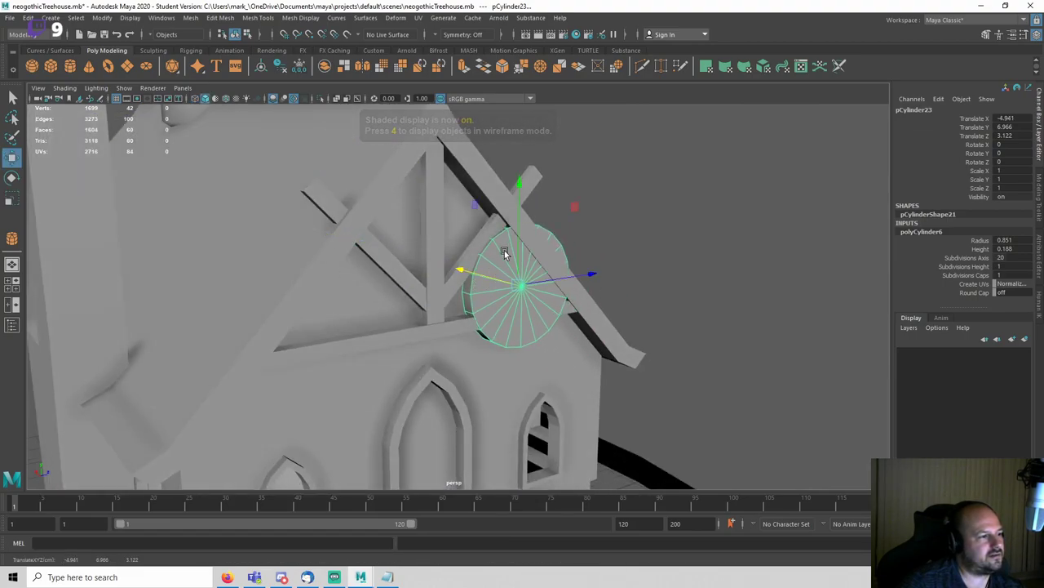
left_click_drag(519, 251, 520, 271)
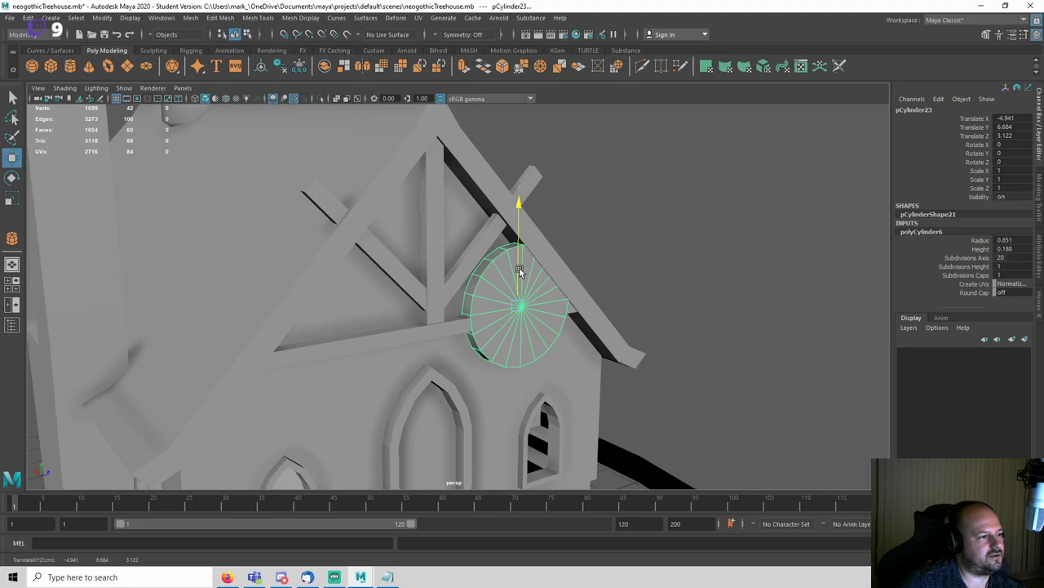
left_click_drag(615, 262, 587, 267, "alt")
right_click_drag(587, 268, 651, 271, "alt")
key("q")
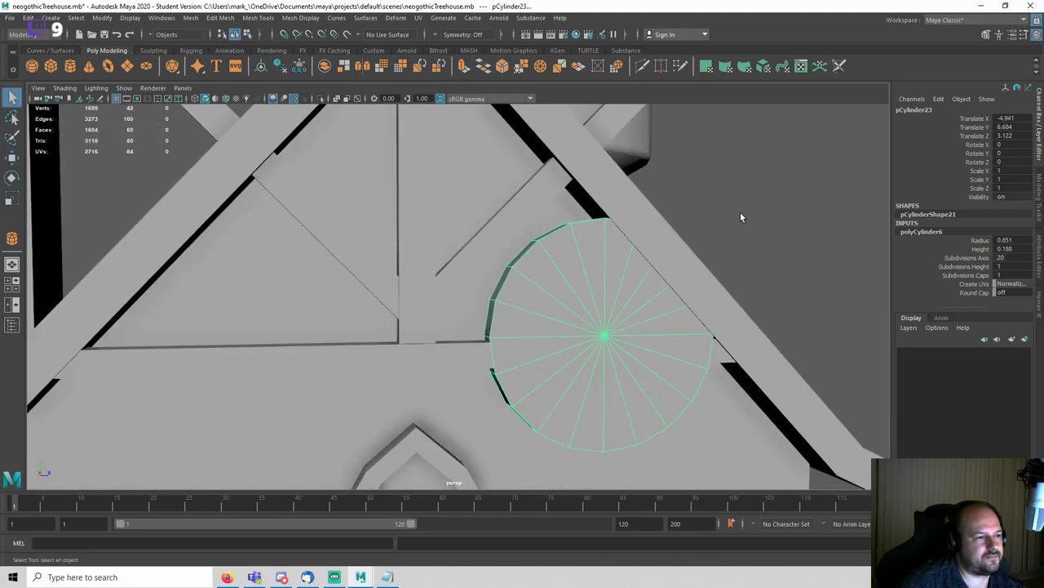
Step: Delete the cylinder's cap faces and most of its side faces, leaving only the upper quarter arc beside the vertical post
right_click_drag(742, 213, 663, 236)
key("4")
right_click_drag(611, 366, 611, 383, "ctrl")
key("Delete")
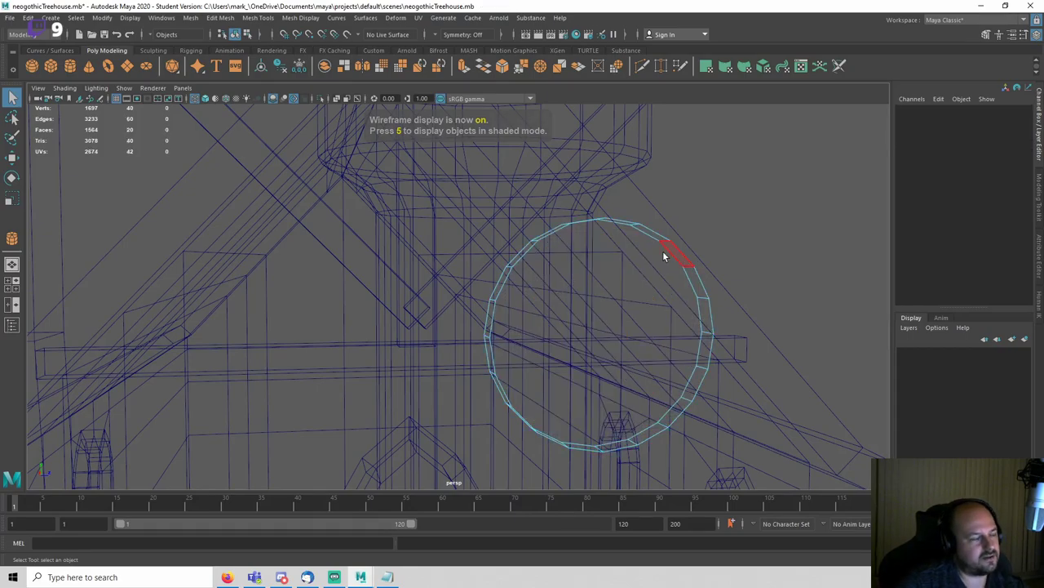
left_click_drag(663, 256, 621, 249, "alt")
left_click_drag(749, 454, 763, 462)
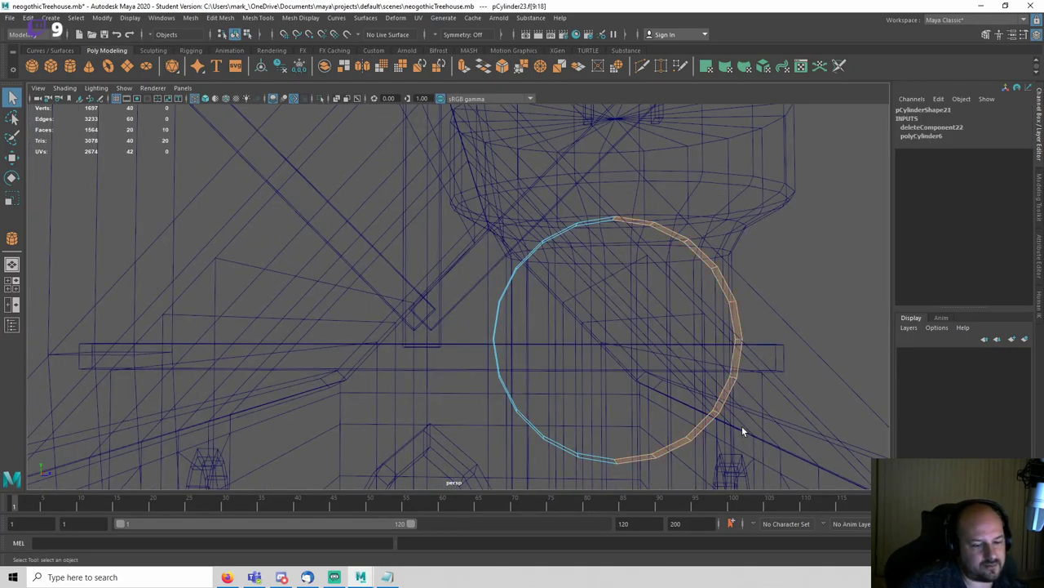
key("Delete")
Step: Extrude the remaining arc faces with a thickness of 0.1 to form a solid curved brace
right_click_drag(540, 231, 611, 198)
left_click_drag(686, 326, 631, 306, "alt")
key("ctrl+e")
key("5")
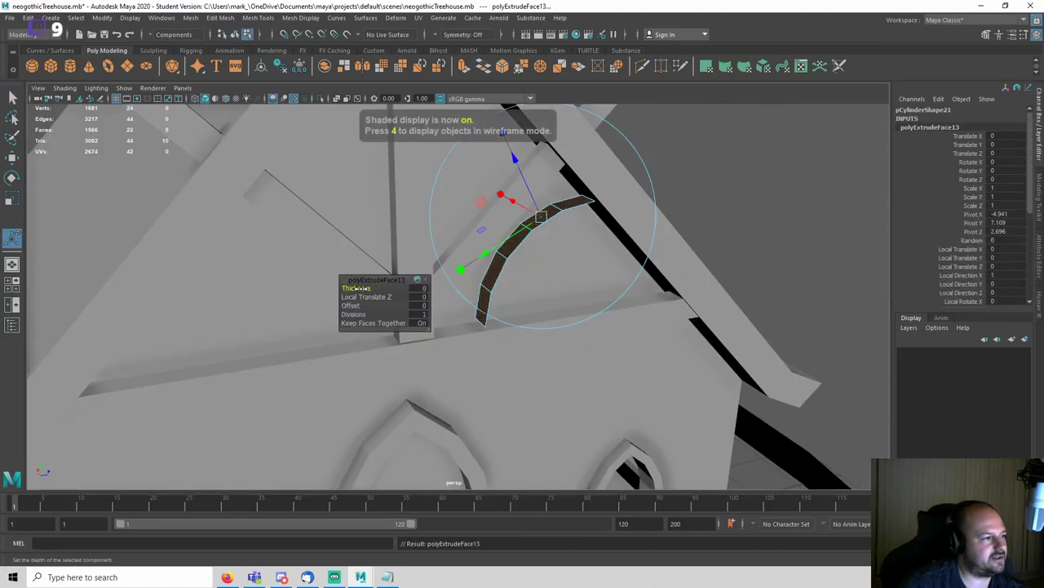
left_click(419, 288)
type(".1")
key("Return")
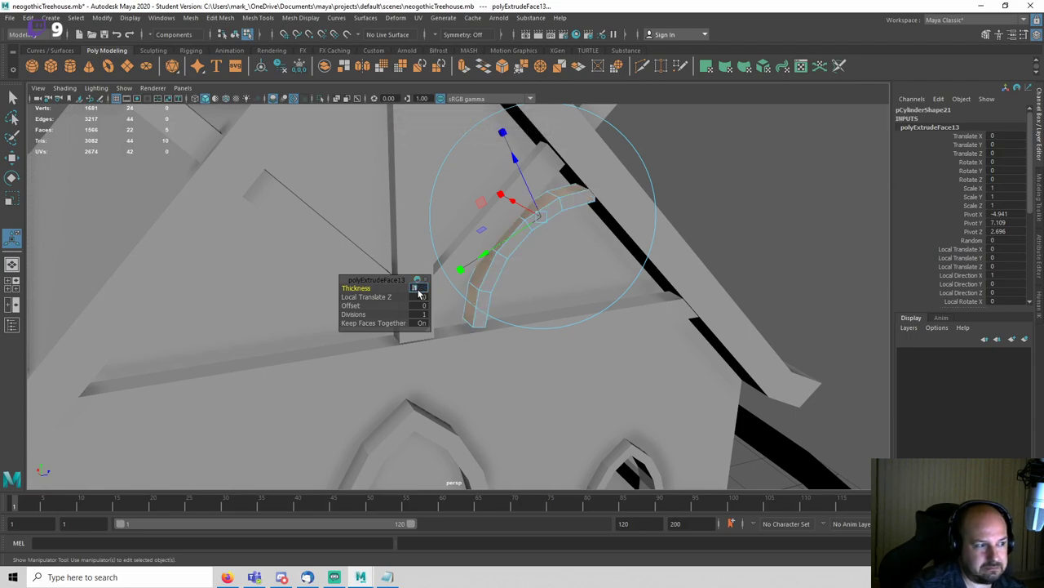
Step: Thin the curved brace to Scale X 0.424 and move it to Translate Y 6.638 and Translate Z 3.226
left_click_drag(687, 281, 597, 237, "alt")
key("q")
left_click_drag(689, 180, 651, 253, "alt")
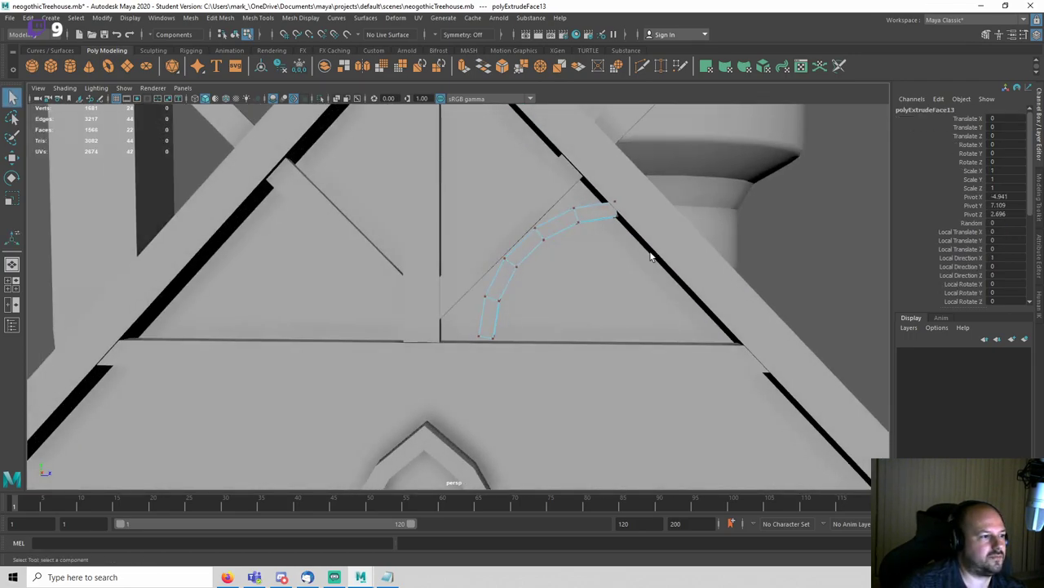
right_click_drag(568, 212, 618, 195)
key("w")
left_click_drag(692, 346, 698, 339)
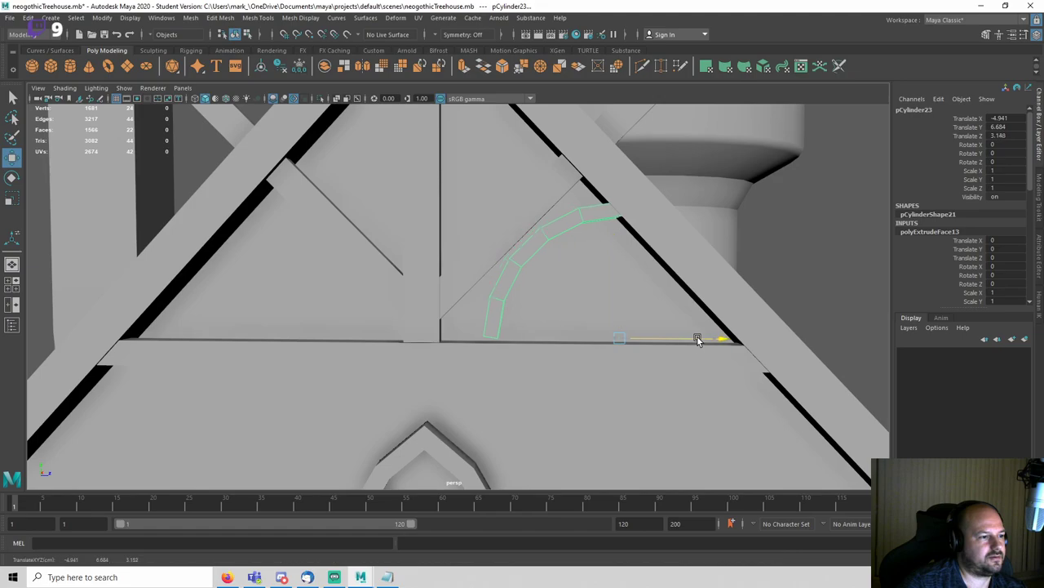
left_click_drag(630, 292, 531, 288)
key("r")
key("w")
Step: Save the treehouse scene
left_click(726, 221)
key("ctrl+s")
left_click_drag(726, 221, 596, 287, "alt")
key("Return")
Step: Move the curved brace outward from the vertical post to Translate Z 3.36 in the left view
left_click(539, 266)
key("space")
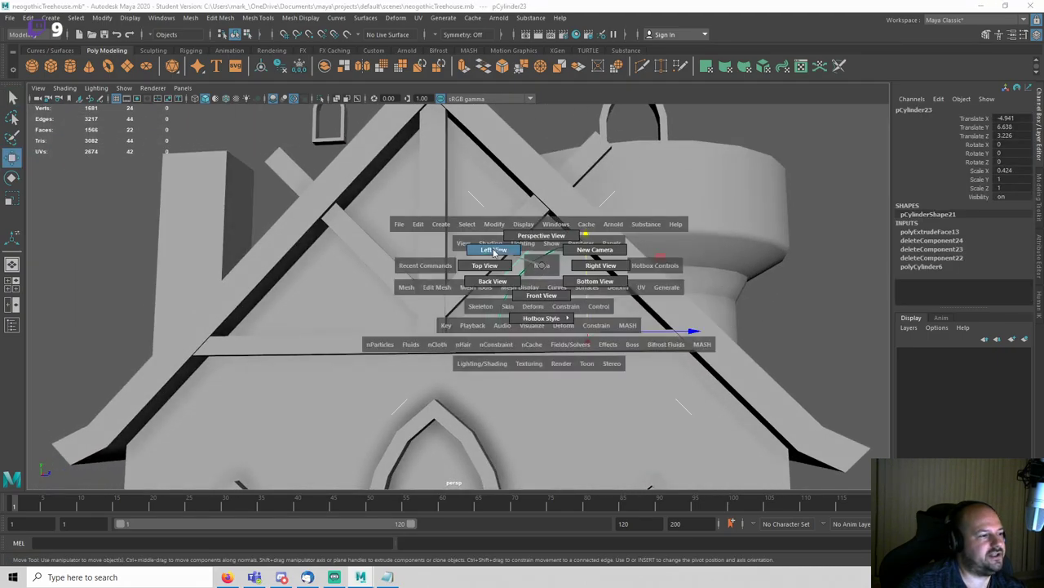
left_click_drag(541, 268, 522, 285)
key("4")
scroll(560, 341, "up", 5)
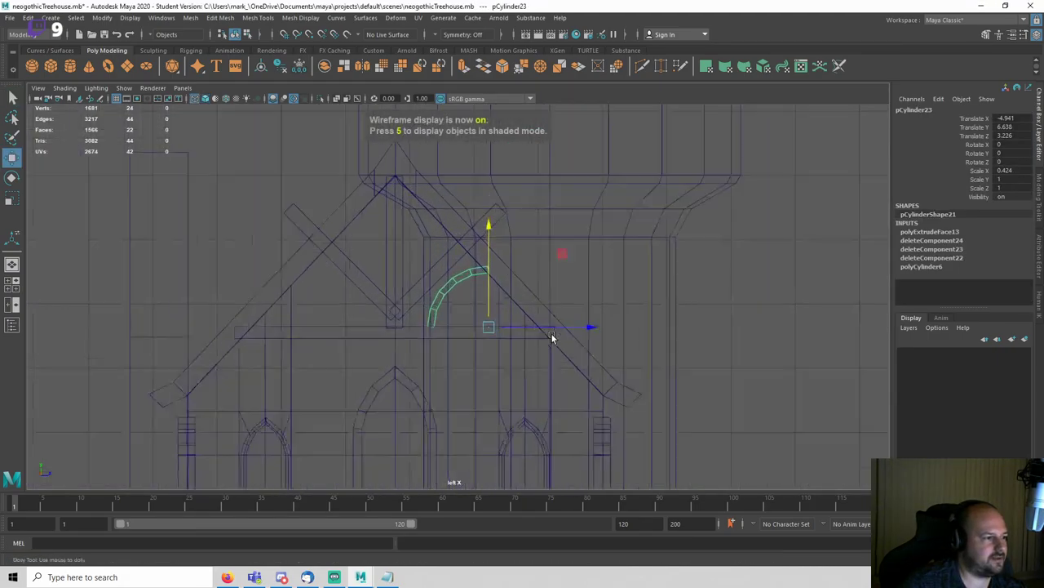
left_click_drag(586, 374, 608, 375)
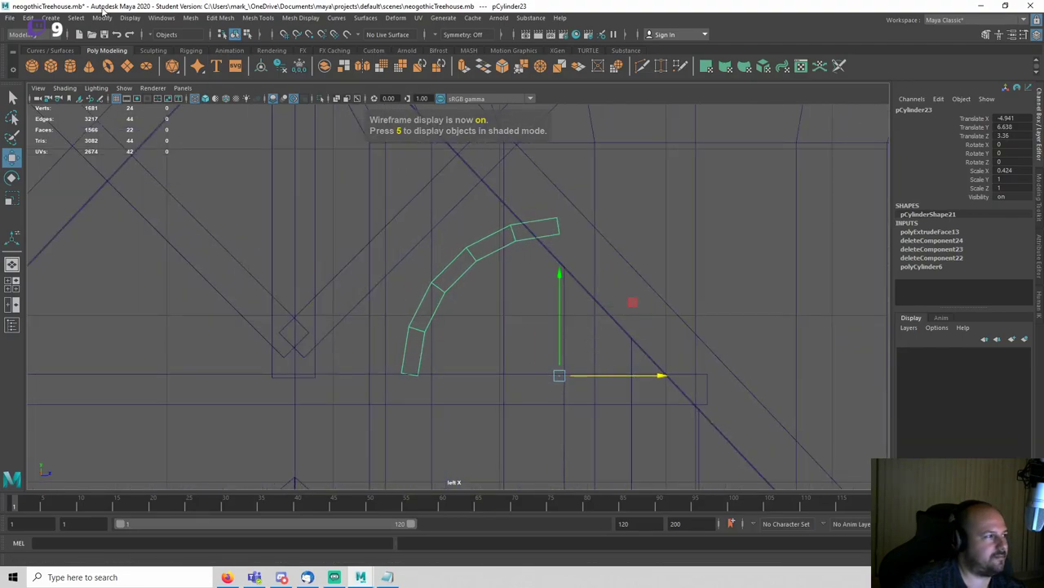
Step: Freeze the curved brace's transformations and create a duplicate mirrored with Scale Z -1
left_click(103, 18)
left_click(133, 67)
middle_click_drag(593, 154, 695, 164, "alt")
key("ctrl+d")
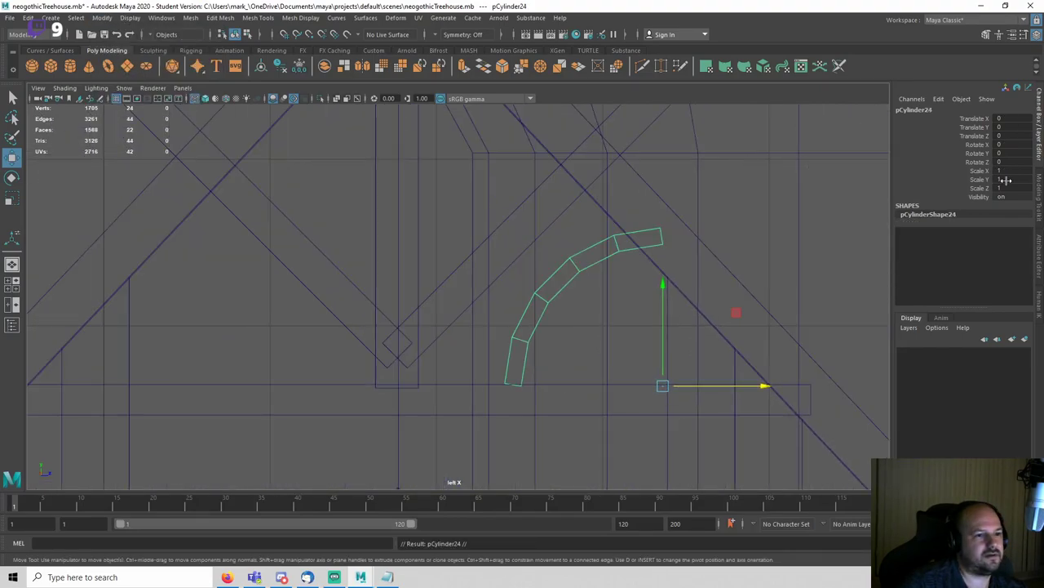
type("-1")
key("Return")
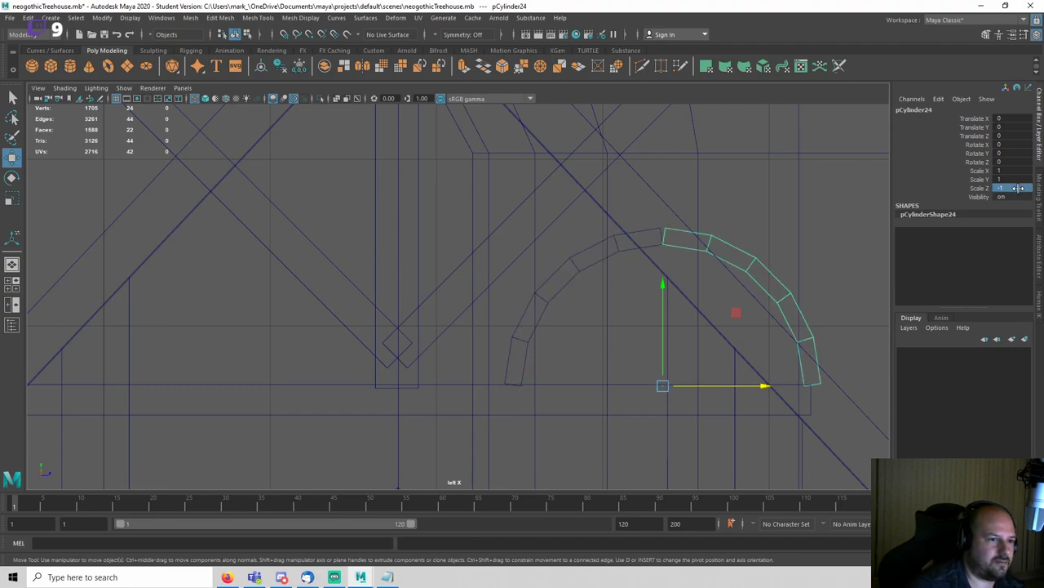
Step: Move the mirrored curved brace to the opposite side of the post, at Translate Z -3.171
scroll(506, 303, "down", 5)
left_click_drag(625, 308, 512, 310)
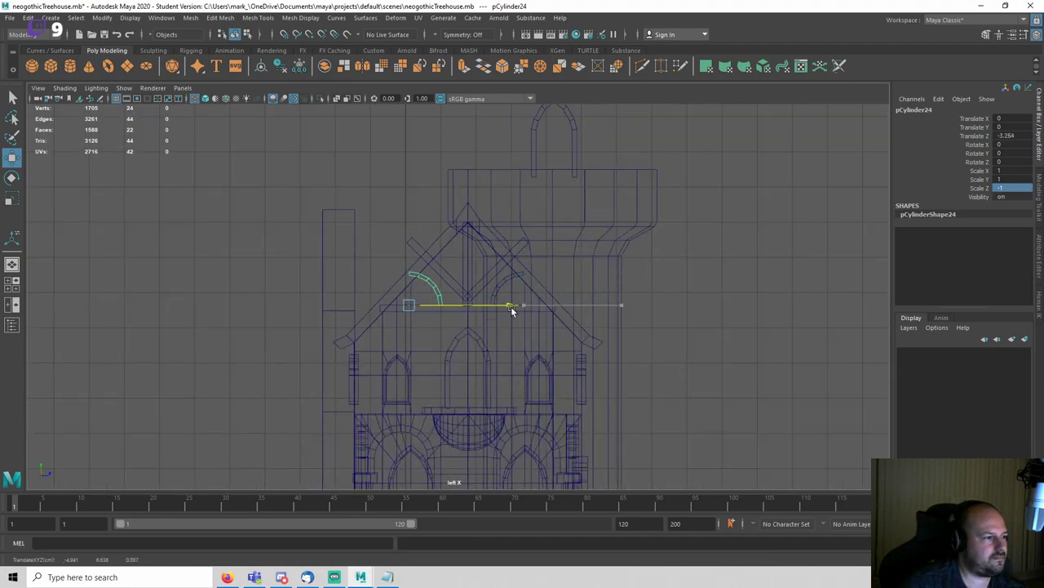
scroll(499, 310, "up", 8)
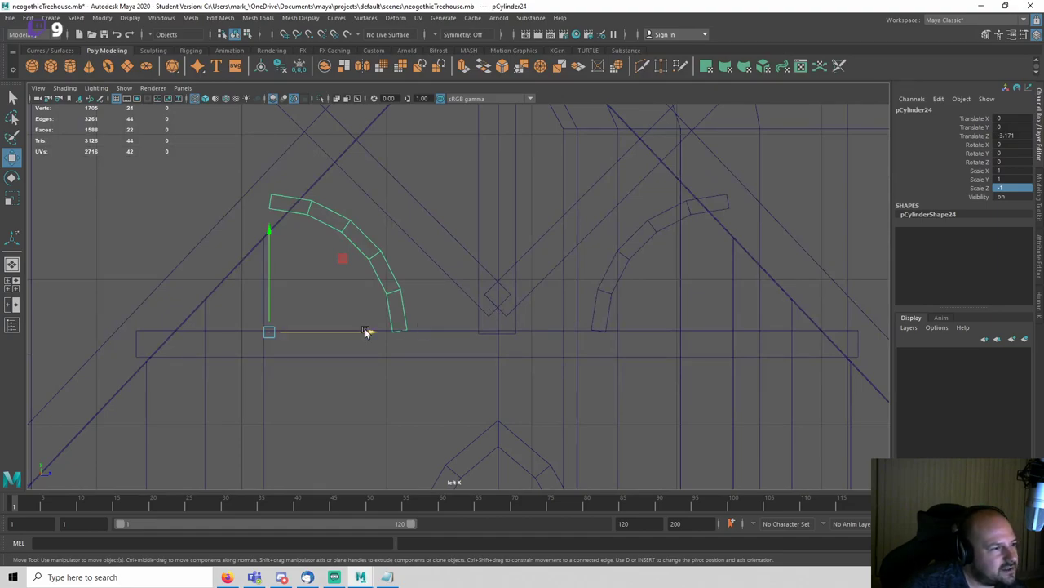
Step: Inspect the pair of curved braces on the shaded gable in the perspective view
key("space")
left_click_drag(365, 329, 369, 294)
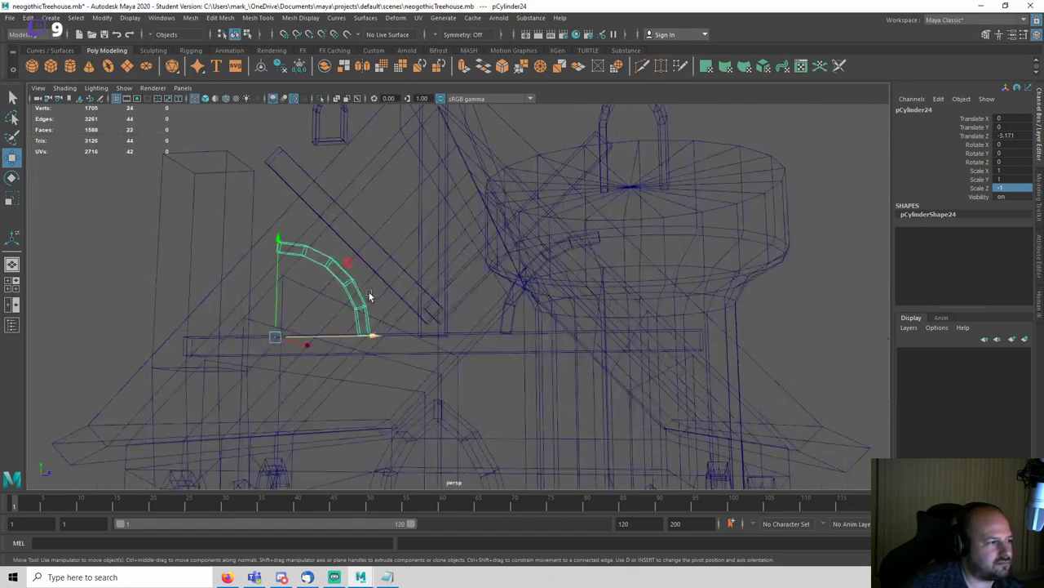
key("5")
scroll(400, 306, "down", 5)
left_click(724, 246)
mouse_move(724, 243)
left_mouse_down("alt")
mouse_move(545, 284)
mouse_move(564, 284)
mouse_move(457, 286)
mouse_move(605, 286)
mouse_move(610, 251)
mouse_move(507, 278)
mouse_move(548, 291)
mouse_move(481, 264)
left_mouse_up("alt")
scroll(609, 254, "up", 5)
Step: Duplicate the right diagonal brace in the left view and set the Move tool's axis orientation to Object
key("space")
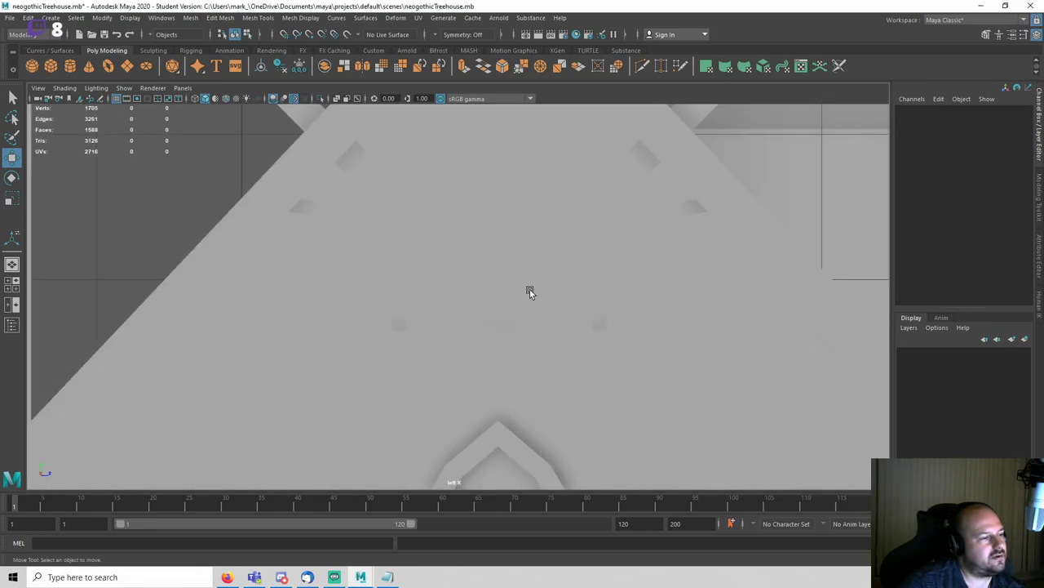
key("4")
scroll(408, 372, "down", 4)
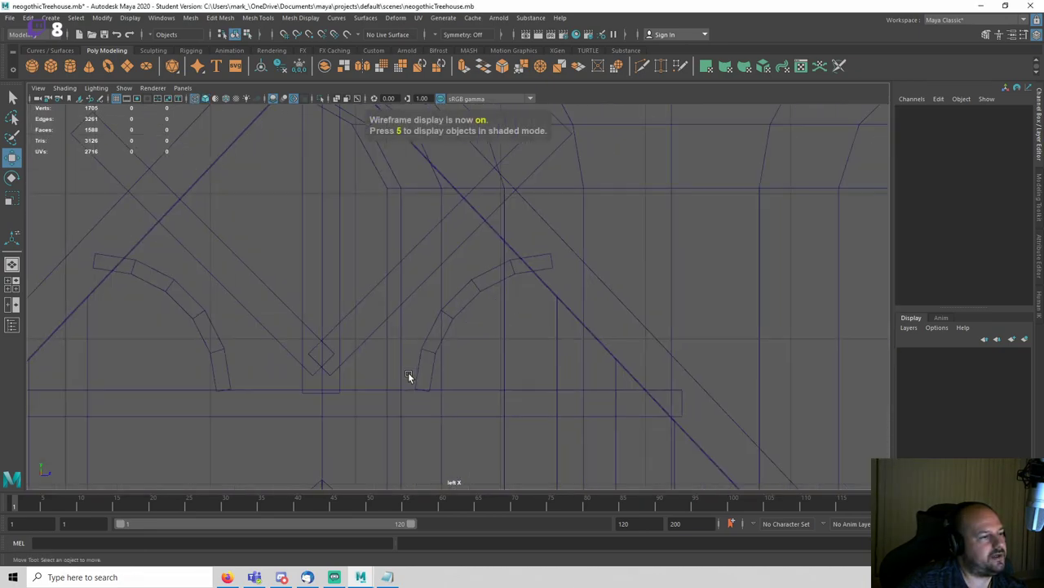
left_click(502, 227)
scroll(502, 228, "up", 2)
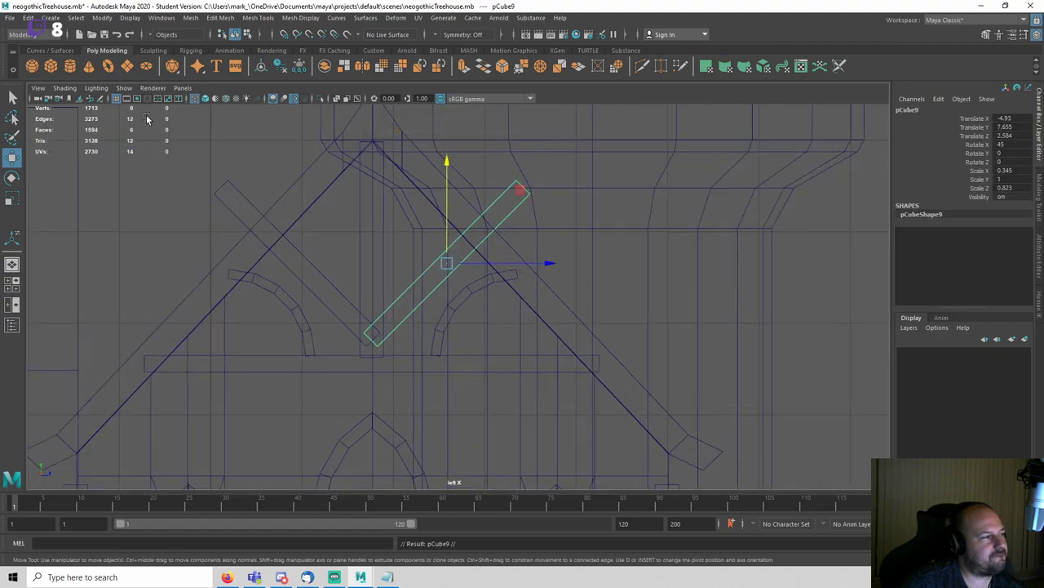
double_click(14, 159)
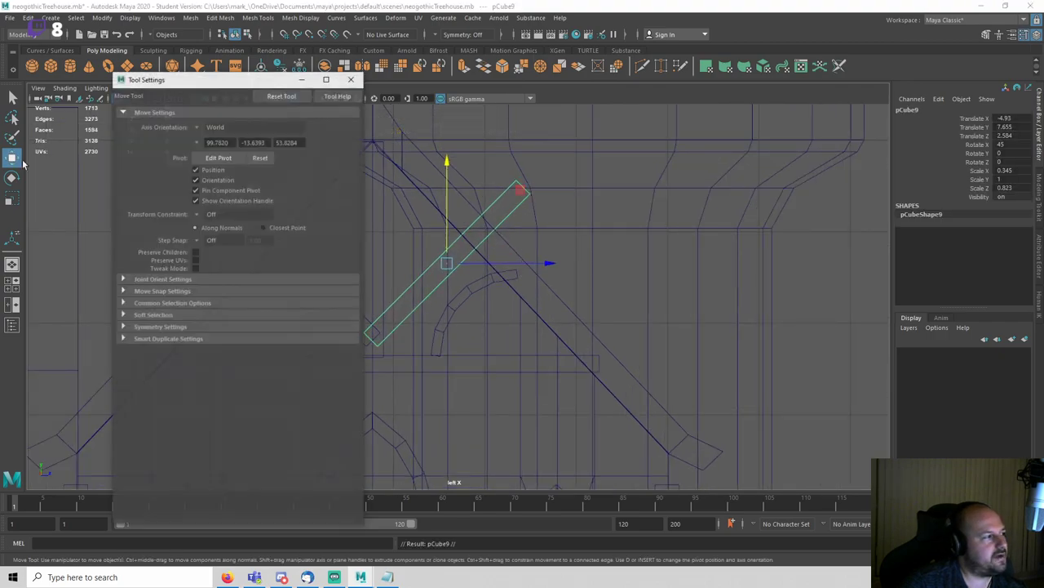
left_click(216, 126)
left_click(214, 130)
left_click(351, 78)
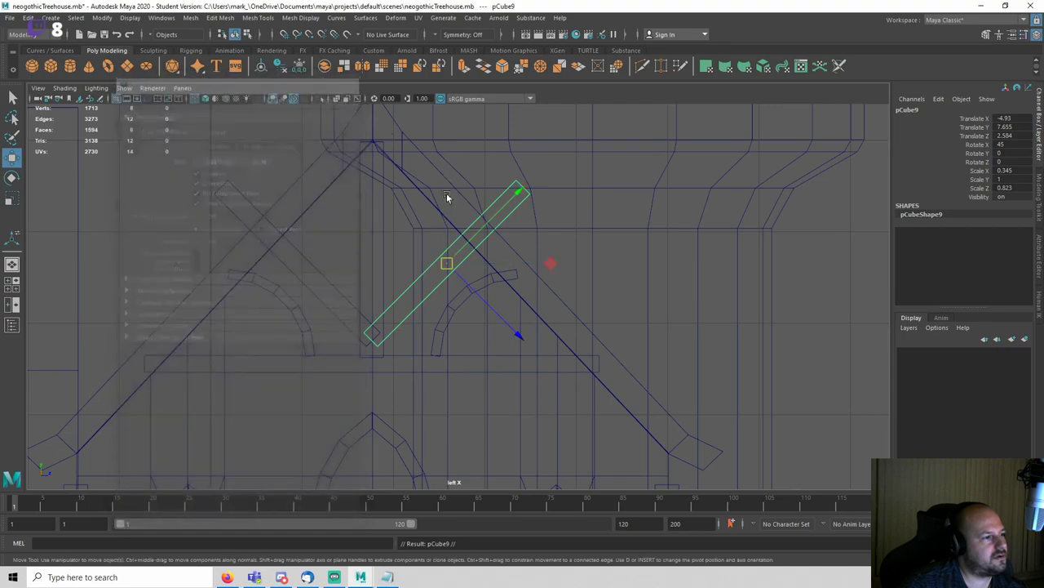
Step: Set the copied brace's Rotate X to -45 and place it across the right diagonal at about Translate Y 7.679, Z 2.292
left_click_drag(550, 262, 627, 309)
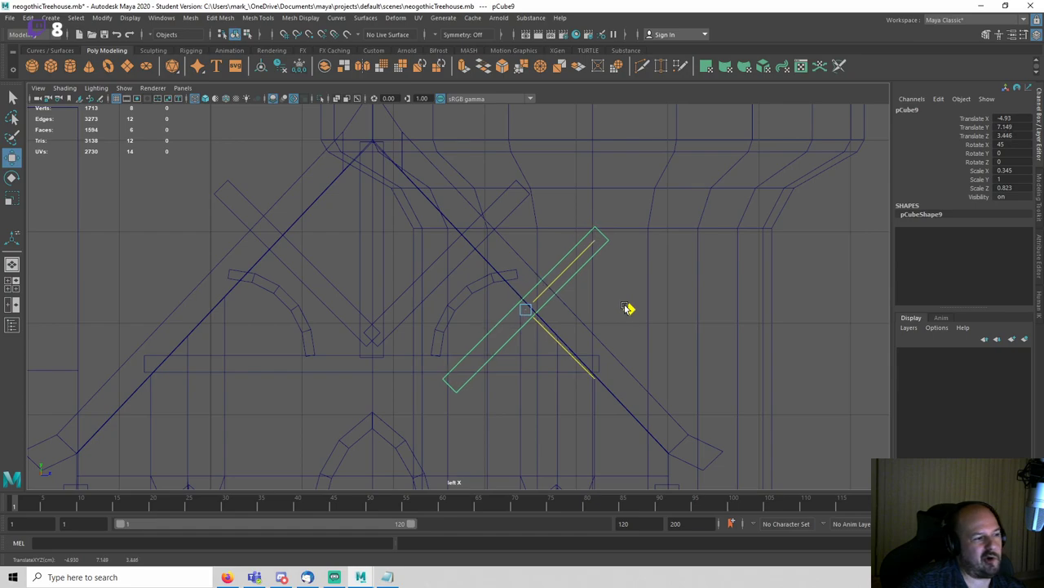
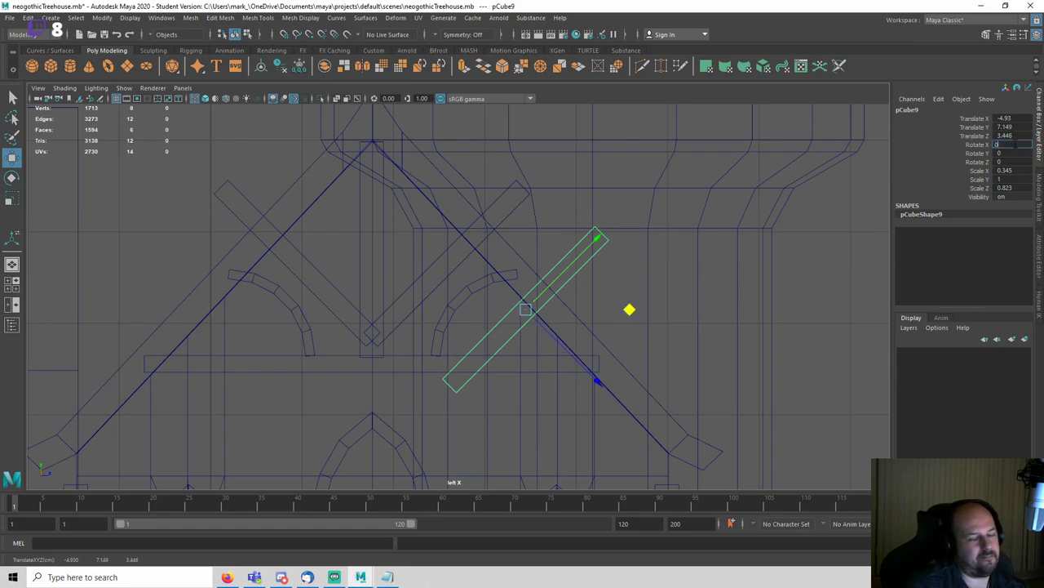
type("0")
key("Return")
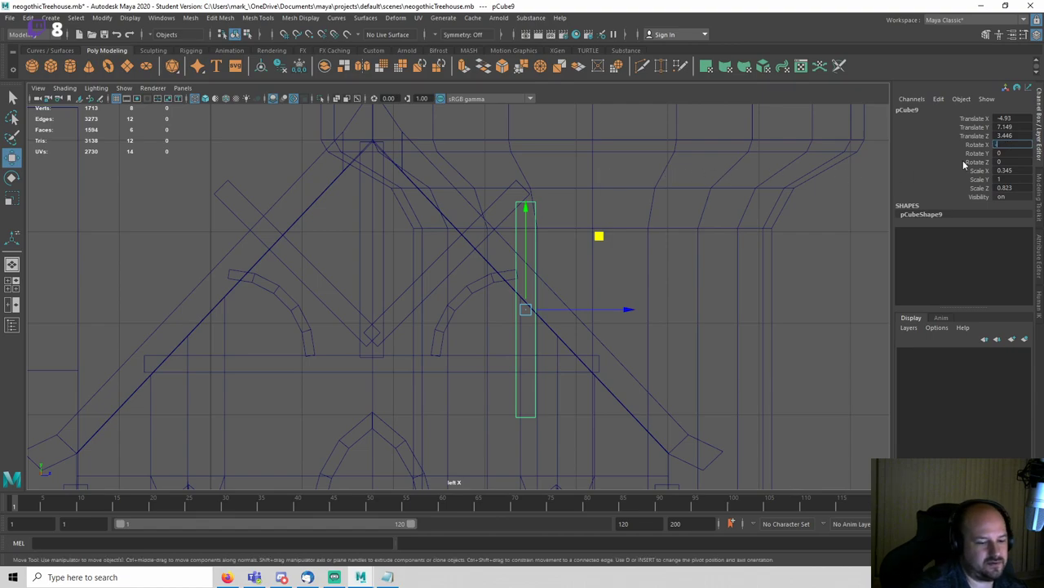
type("-45")
key("Return")
mouse_move(527, 212)
left_mouse_down()
mouse_move(361, 152)
mouse_move(408, 163)
left_mouse_up()
key("5")
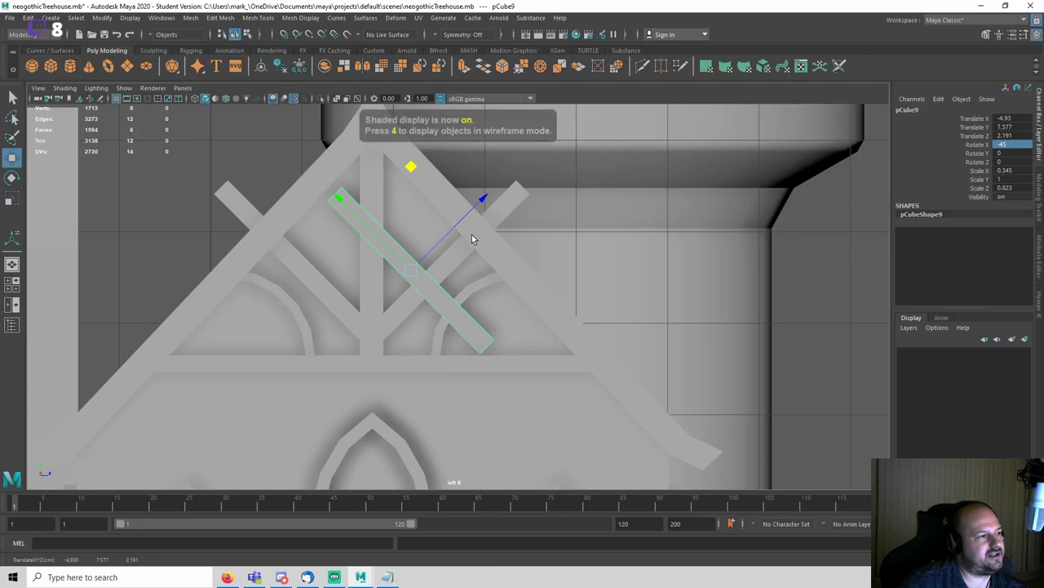
left_click_drag(452, 227, 536, 240)
Step: Slim the crossing brace to Scale Z 0.507 and reduce its depth to Scale X 0.22
key("space")
key("r")
left_click_drag(503, 176, 480, 203)
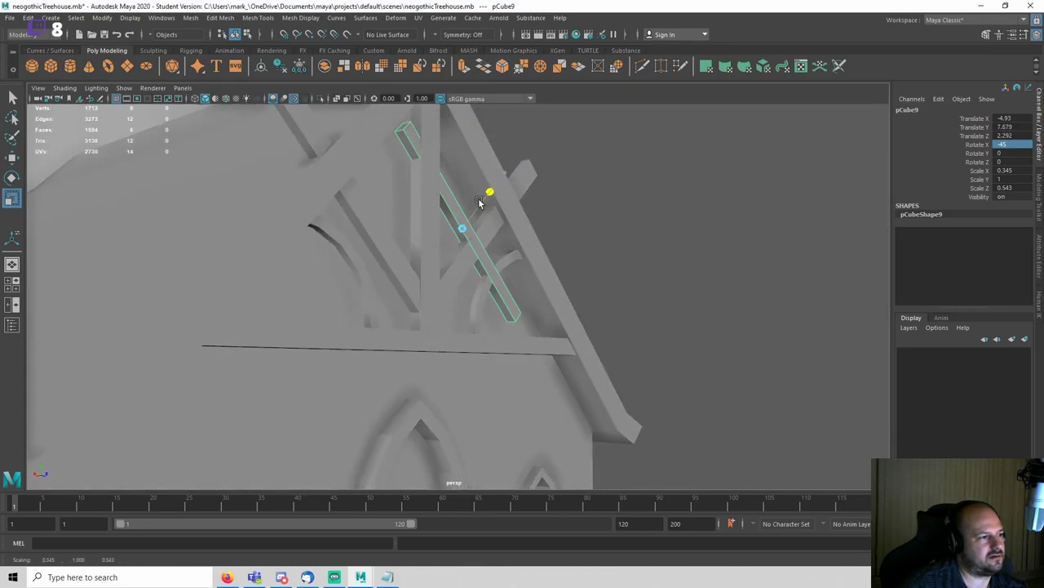
left_click_drag(391, 243, 412, 236)
left_click(601, 275)
left_click_drag(601, 275, 547, 277, "alt")
Step: Slide the crossing brace down along its length to about Translate Y 7.404, Z 2.652, between the post and the horizontal beam
left_click(489, 224)
key("w")
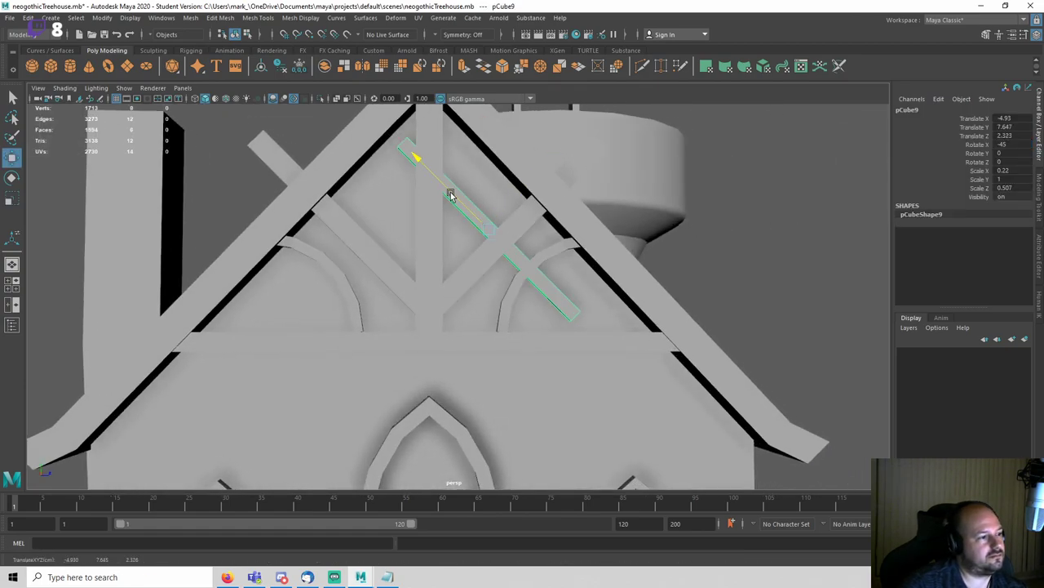
left_click_drag(552, 217, 554, 209)
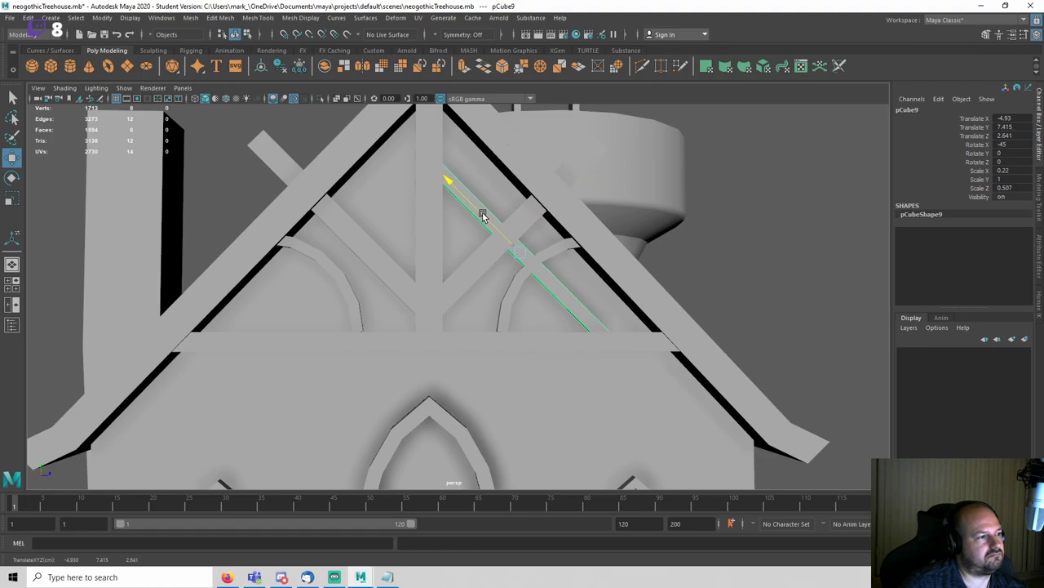
scroll(681, 300, "down", 5)
left_click(681, 300)
mouse_move(680, 300)
left_mouse_down("alt")
mouse_move(598, 297)
mouse_move(661, 299)
left_mouse_up("alt")
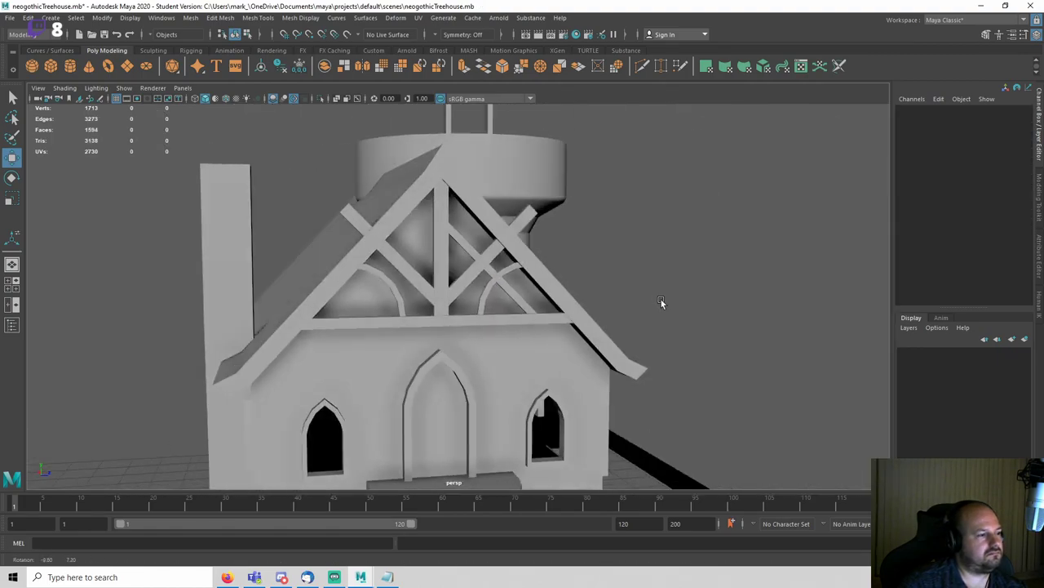
Step: Duplicate the thin crossing brace and set the copy's Rotate X to 45
scroll(554, 306, "up", 5)
left_click(553, 305)
left_click_drag(553, 305, 731, 244, "alt")
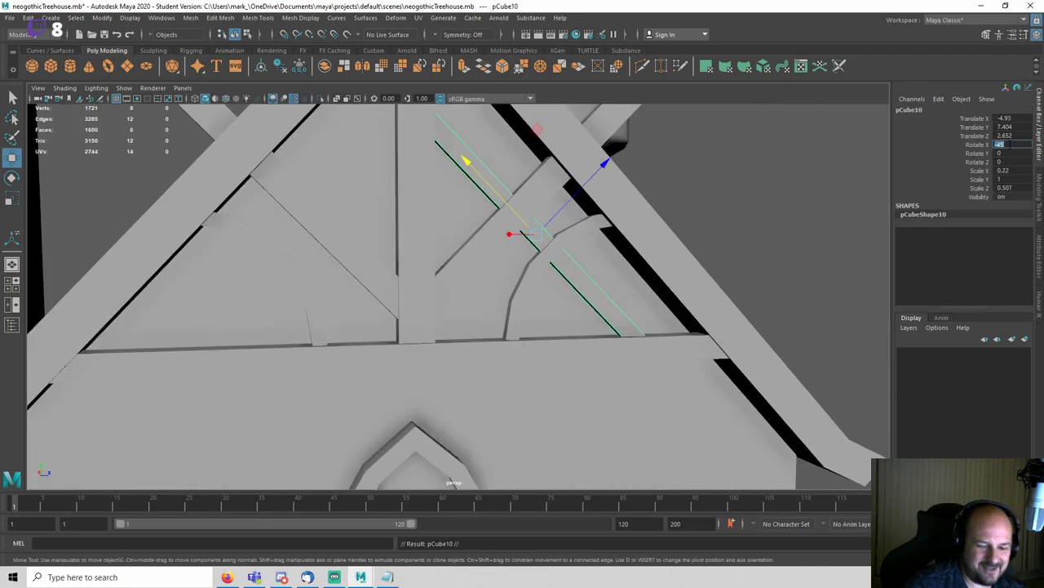
key("Return")
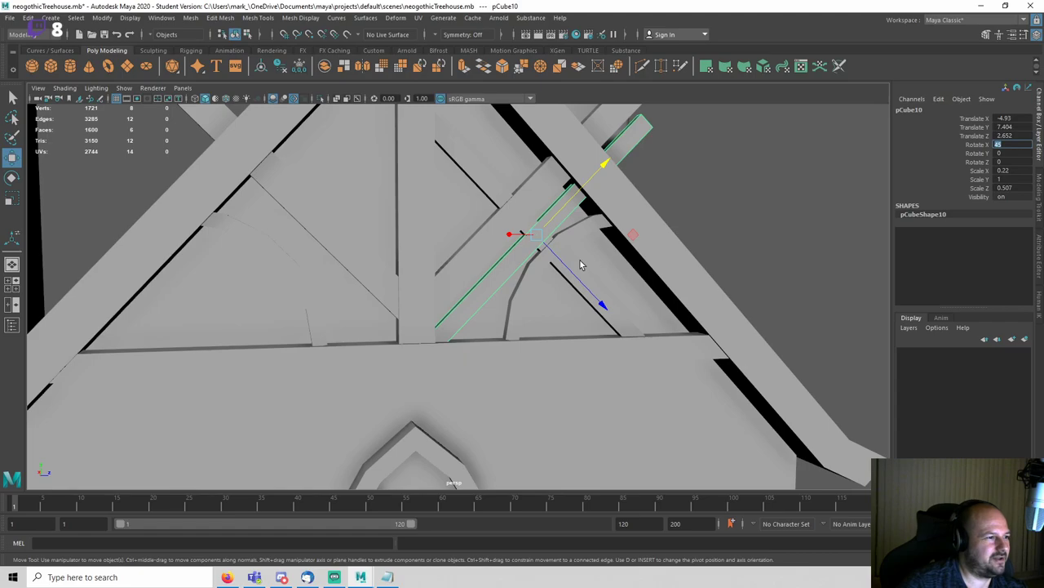
Step: Set the Move tool's axis orientation to World and move the copied thin brace across the post to Translate Z 0.898
left_click_drag(580, 265, 424, 204, "alt")
double_click(12, 156)
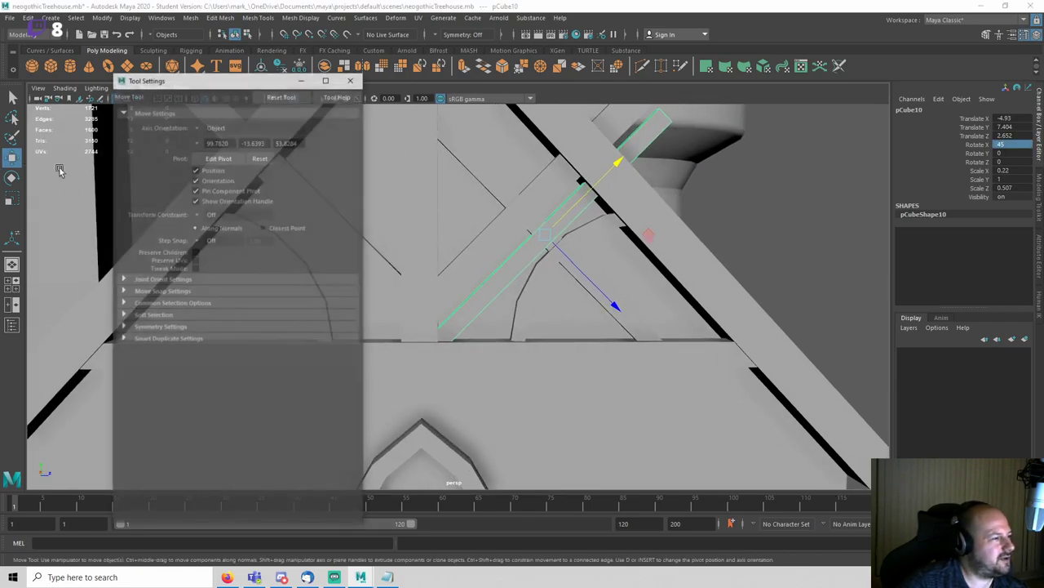
left_click(216, 127)
left_click(222, 142)
left_click(350, 80)
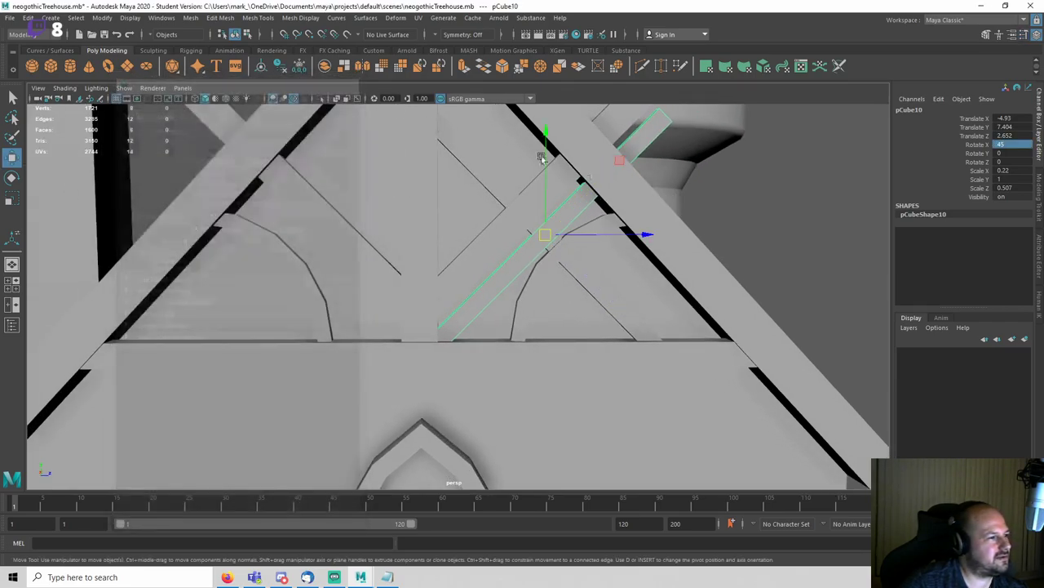
left_click_drag(641, 234, 375, 254)
key("4")
key("space")
key("space")
key("space")
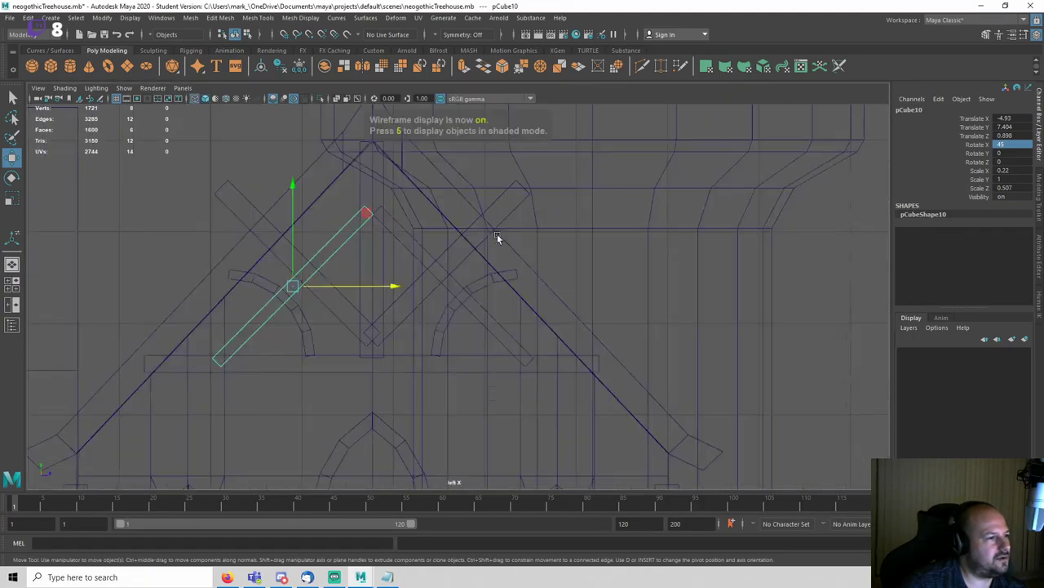
Step: Nudge the copied thin brace to Translate Z 0.887 and save the scene
scroll(367, 257, "up", 4)
middle_click_drag(305, 285, 464, 334, "alt")
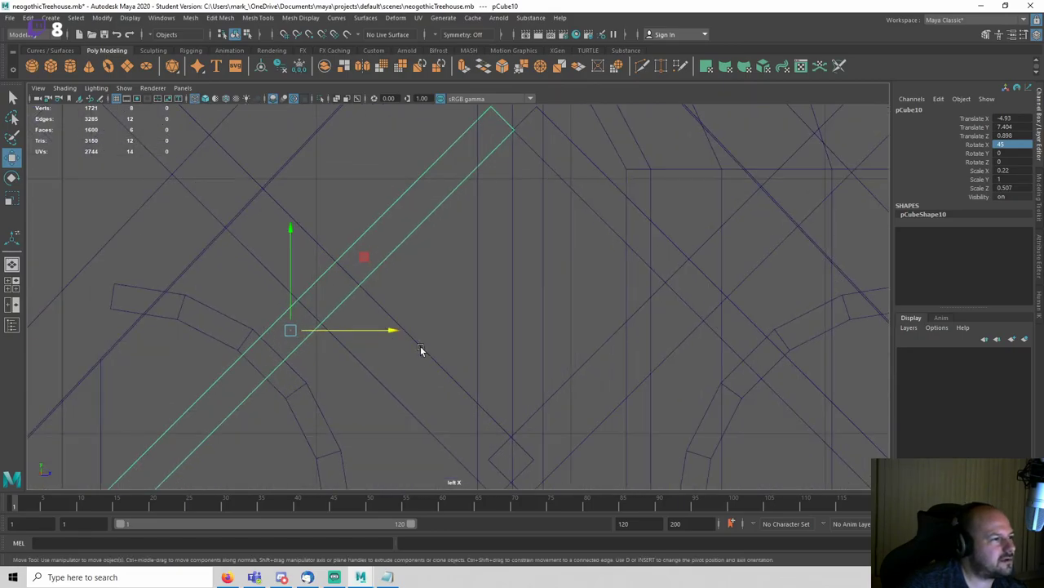
left_click_drag(394, 328, 388, 327)
scroll(388, 327, "down", 3)
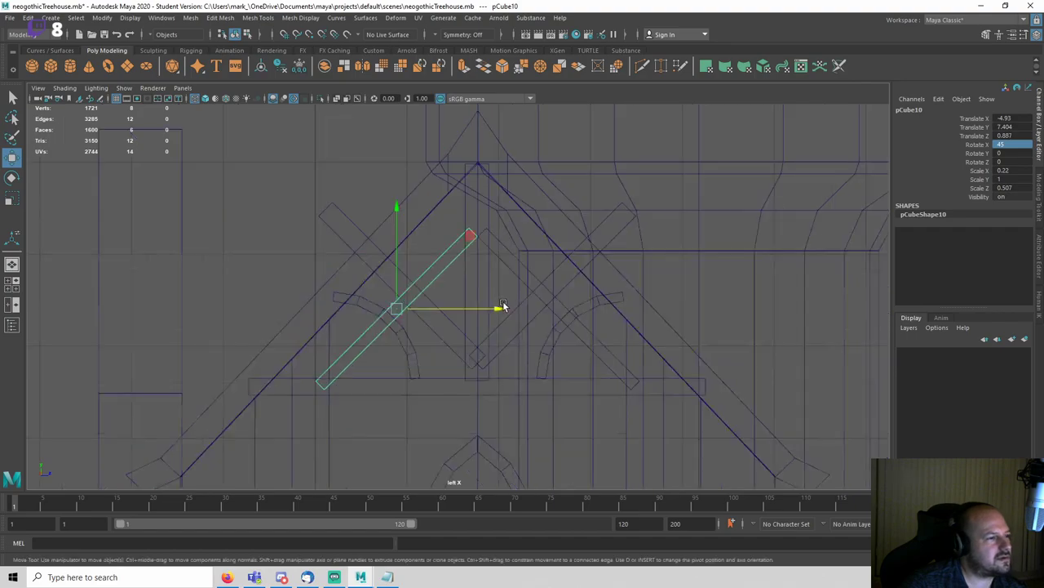
key("ctrl+s")
key("space")
key("space")
key("5")
left_click(753, 238)
scroll(427, 344, "down", 4)
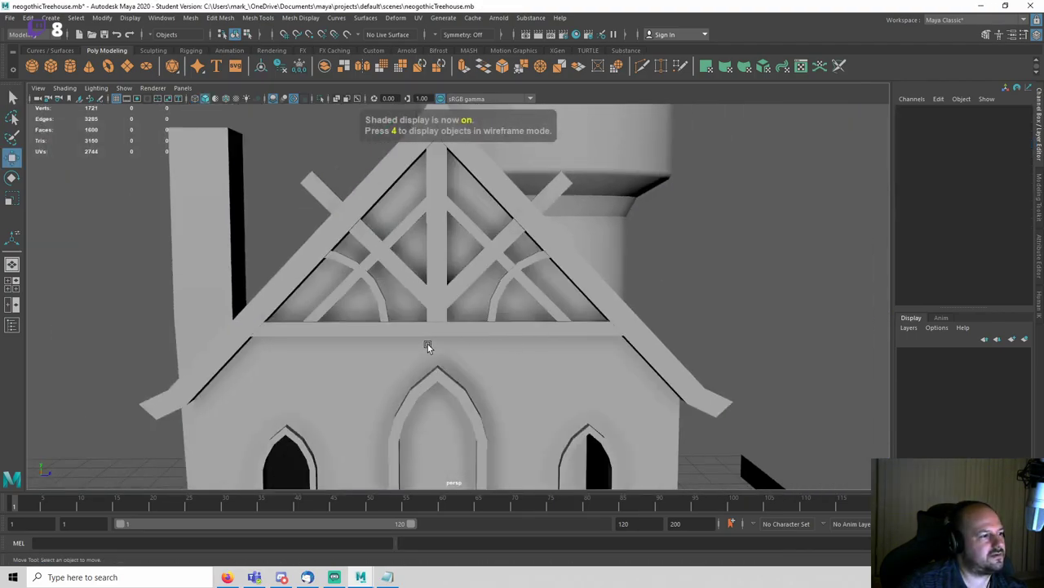
mouse_move(428, 344)
left_mouse_down("alt")
mouse_move(501, 345)
mouse_move(452, 344)
left_mouse_up("alt")
scroll(452, 345, "up", 2)
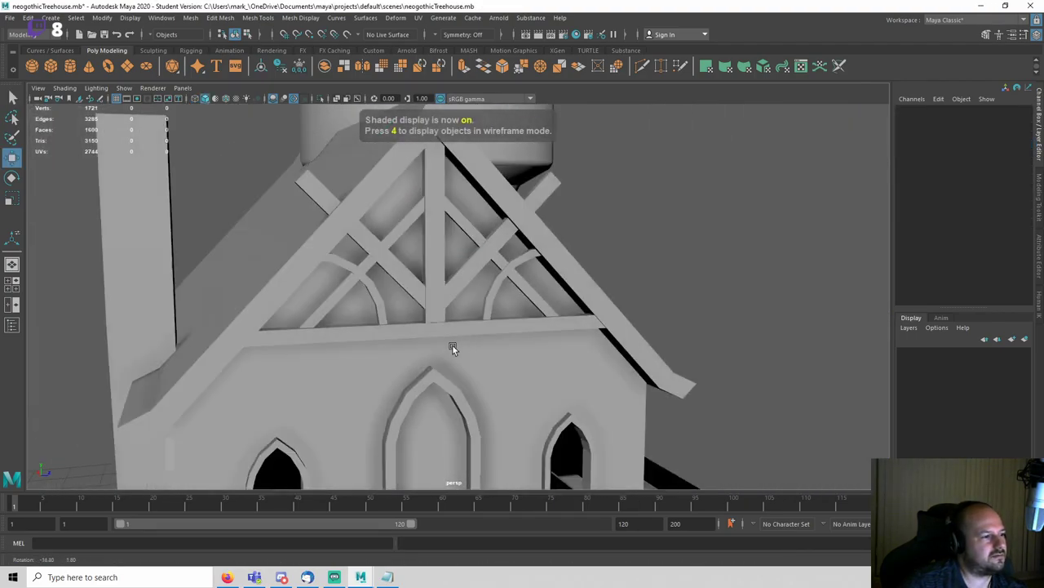
Step: Duplicate the lower curved brace right of the post and set the copy's Rotate X to 180
left_click(495, 294)
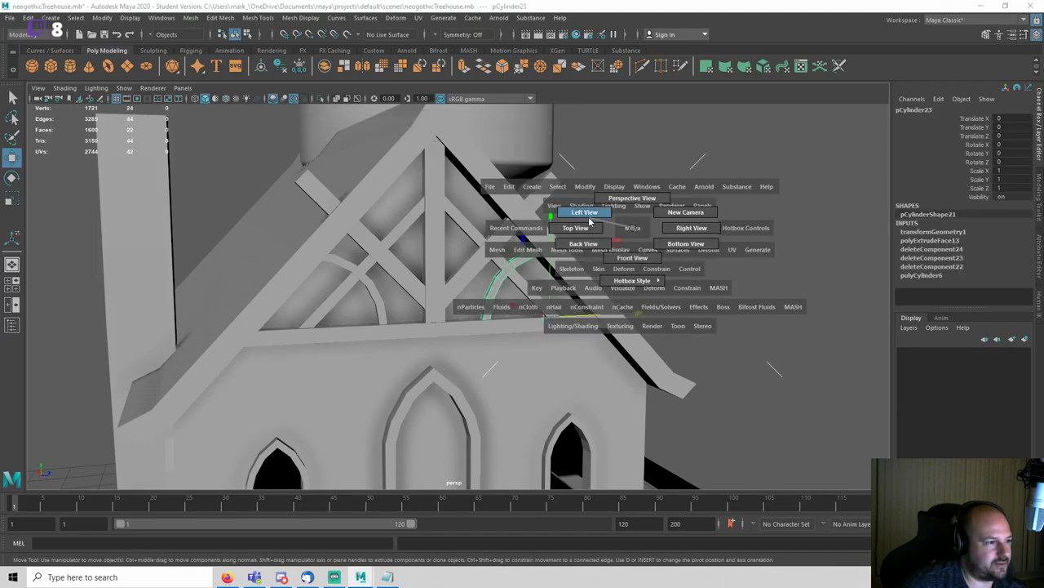
left_click(590, 220)
key("ctrl+d")
scroll(659, 305, "up", 2)
key("e")
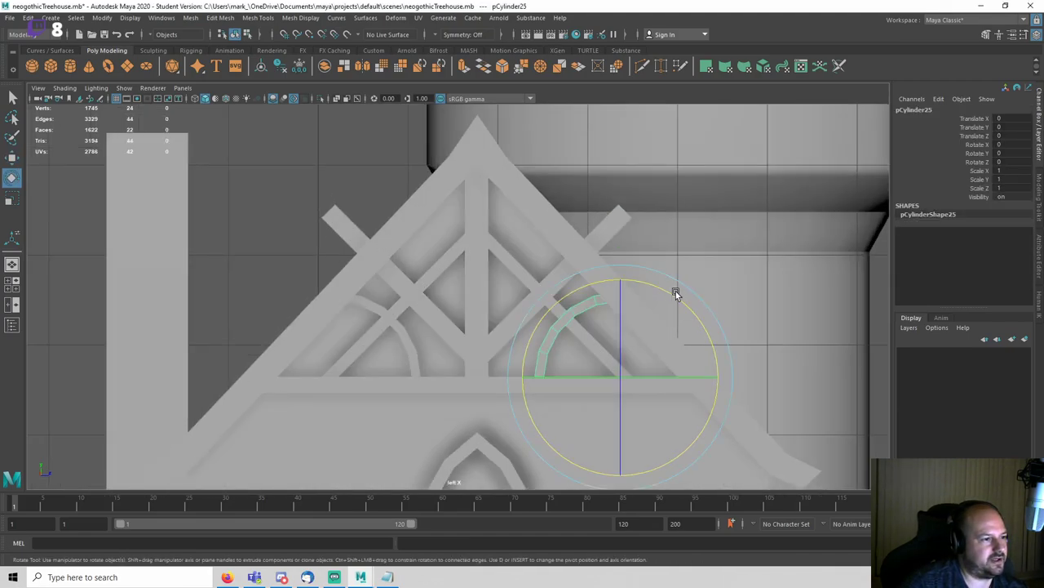
left_click_drag(675, 292, 457, 424)
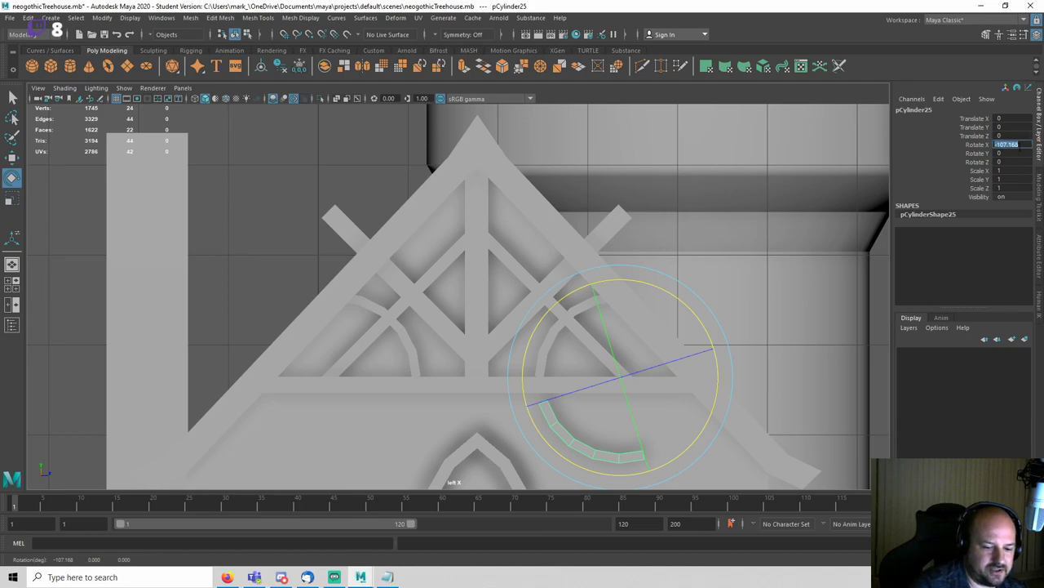
type("180")
key("Return")
Step: Scale the rotated copy to 0.815 and place it beside the upper post at about Translate Y 1.871, Z -1.616
middle_click_drag(743, 332, 722, 291, "alt")
key("w")
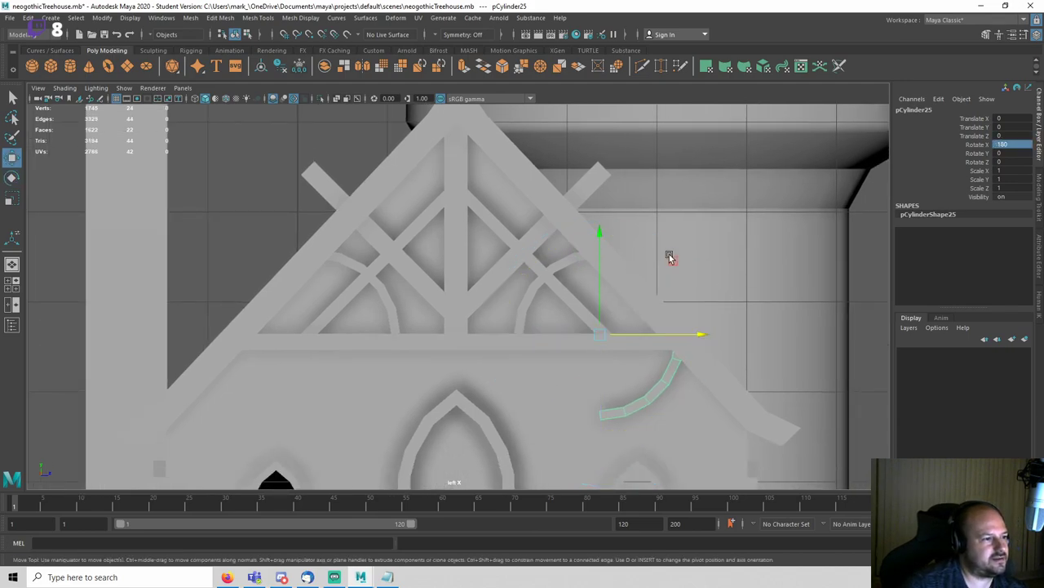
middle_click_drag(669, 256, 545, 213)
key("r")
left_click_drag(475, 284, 460, 290)
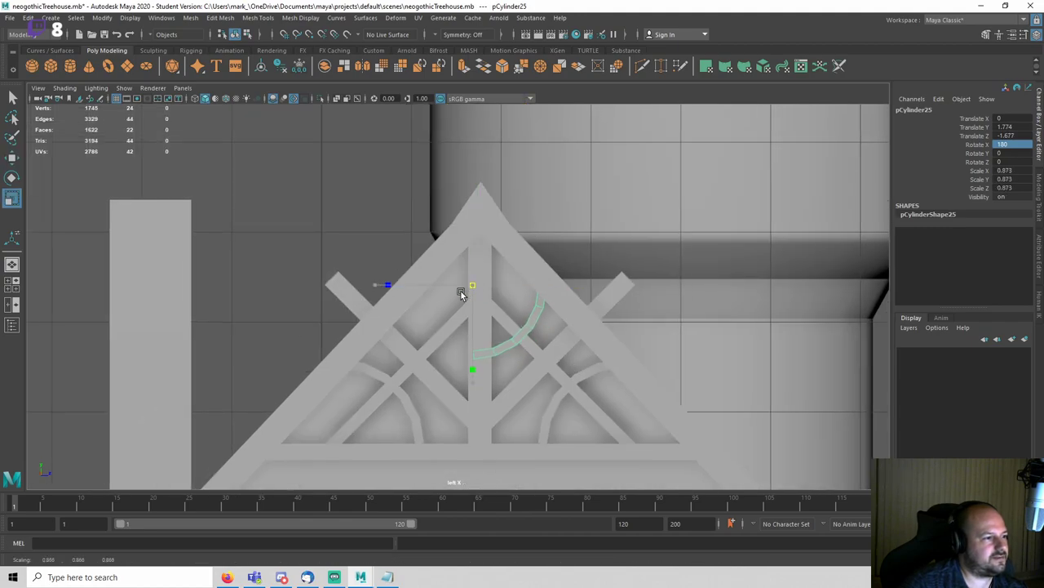
key("w")
middle_click_drag(537, 231, 554, 207)
Step: Deepen the upper curved brace to about Scale X 1.028 so it projects further from the gable wall
key("space")
left_click_drag(530, 257, 571, 243)
scroll(531, 232, "up", 4)
middle_click_drag(531, 237, 563, 343, "alt")
left_click_drag(563, 341, 413, 226, "alt")
key("r")
middle_click_drag(478, 257, 482, 259)
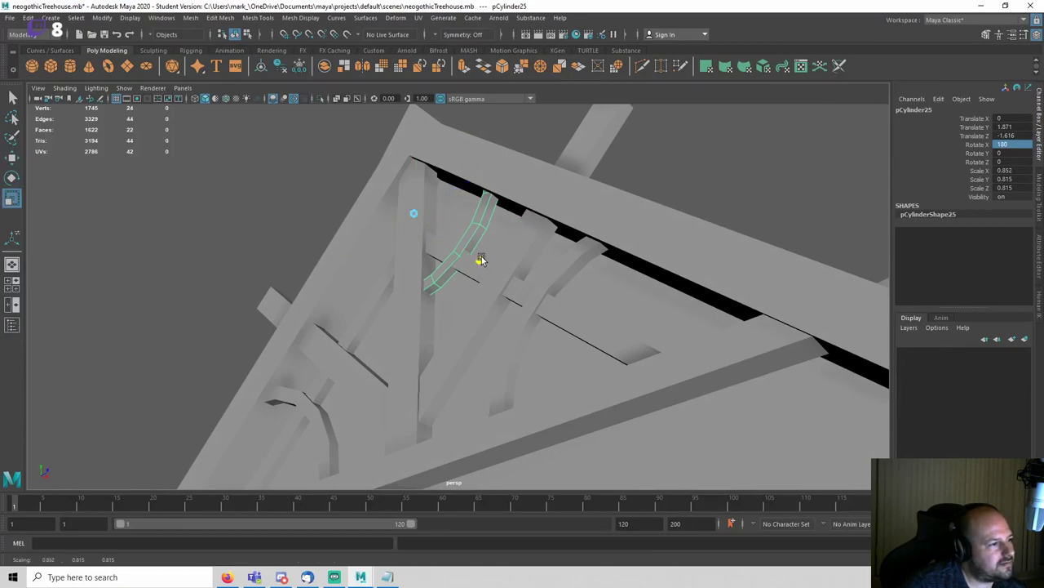
left_click_drag(480, 177, 549, 233, "alt")
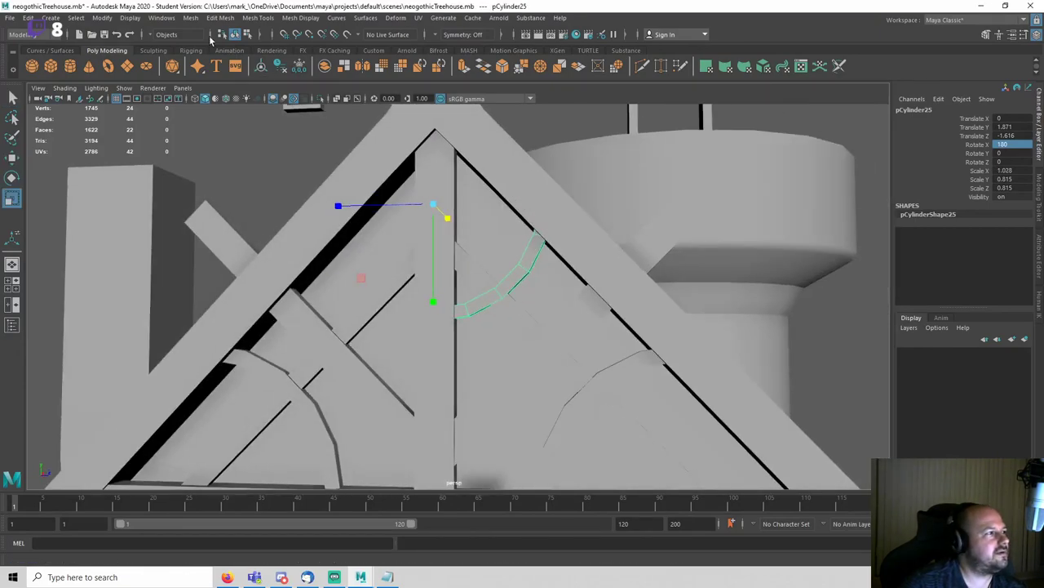
Step: Freeze the upper curved brace's transformations and mirror a duplicate across the post with Scale Z -1
left_click(107, 19)
left_click(130, 68)
left_click_drag(625, 209, 872, 190, "alt")
key("w")
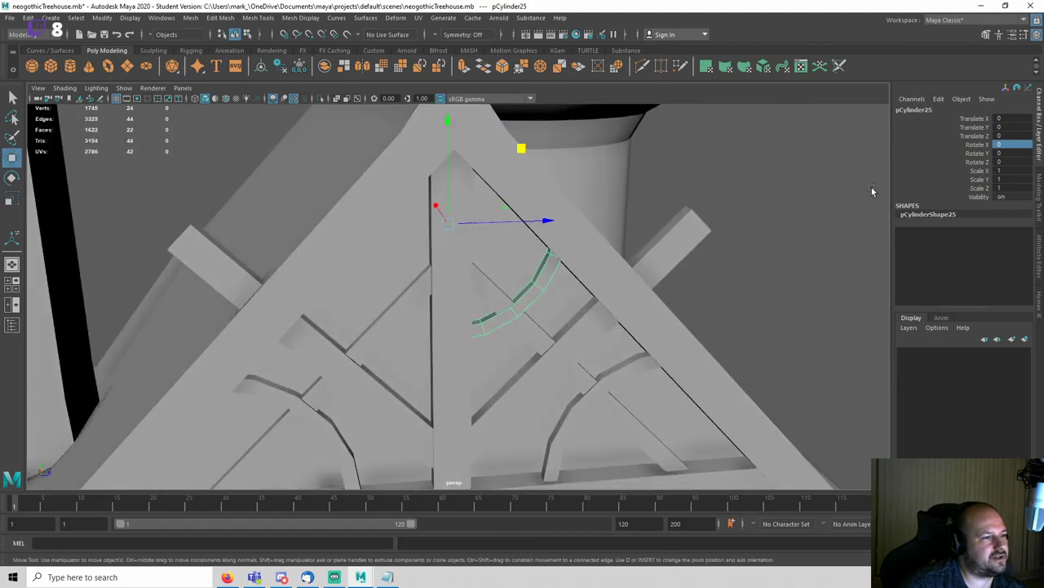
type("-1")
key("Return")
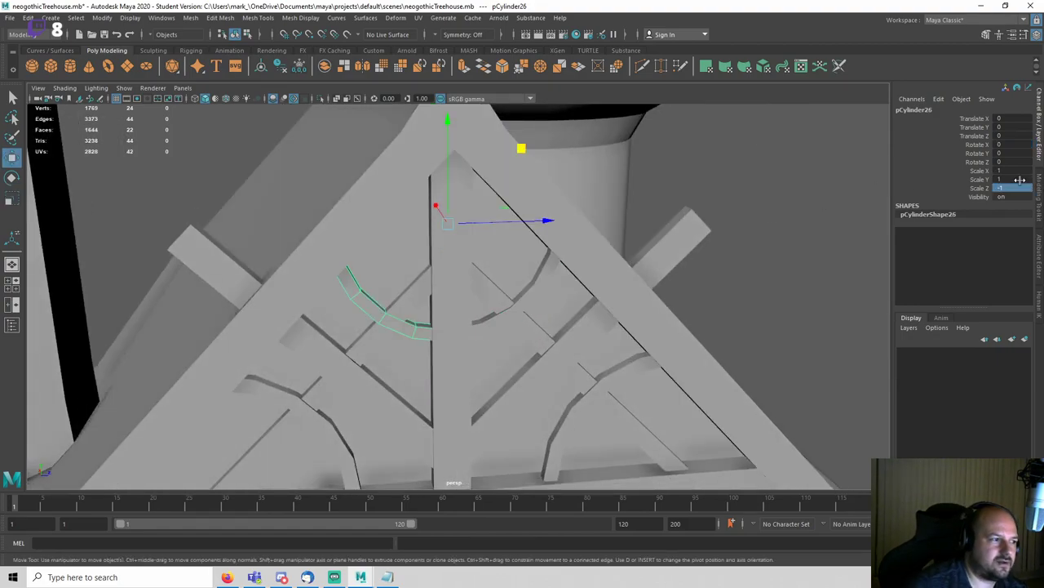
left_click(760, 235)
scroll(622, 298, "down", 5)
left_click_drag(622, 299, 555, 296, "alt")
key("q")
key("ctrl+s")
key("Return")
key("w")
Step: Shorten the thick crossing brace right of the post by moving its outer end vertices diagonally inward to the roof edge
scroll(555, 296, "up", 5)
left_click(576, 251)
left_click_drag(674, 259, 627, 263, "alt")
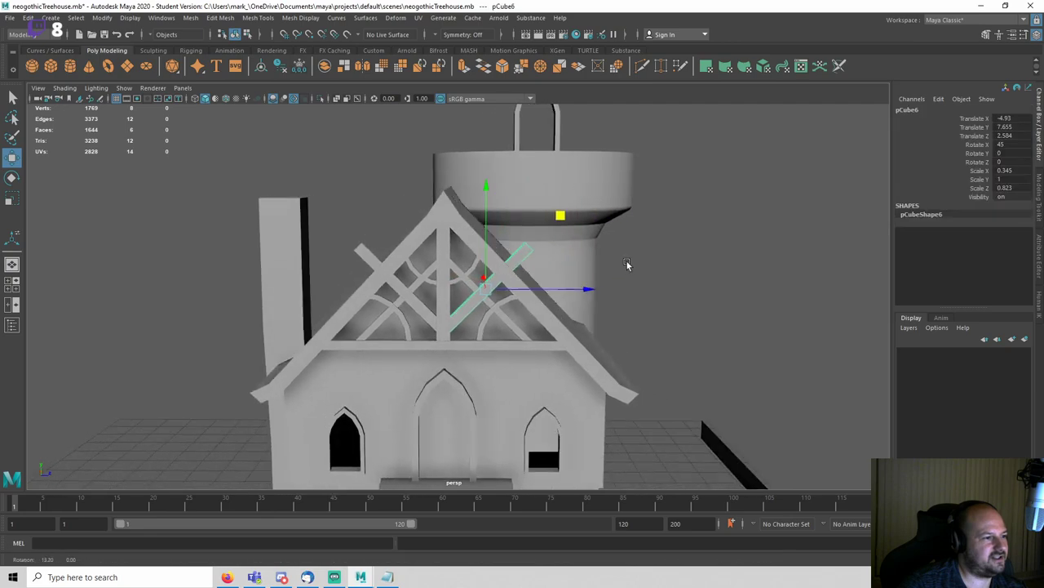
scroll(718, 272, "up", 5)
right_click_drag(729, 268, 676, 272)
left_click(558, 215)
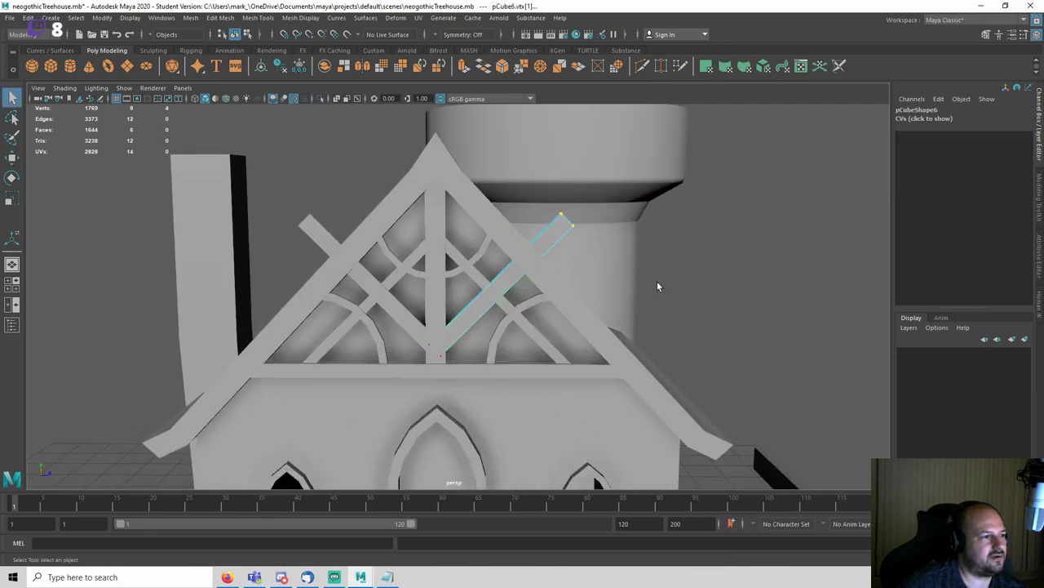
key("space")
left_click_drag(661, 266, 620, 254)
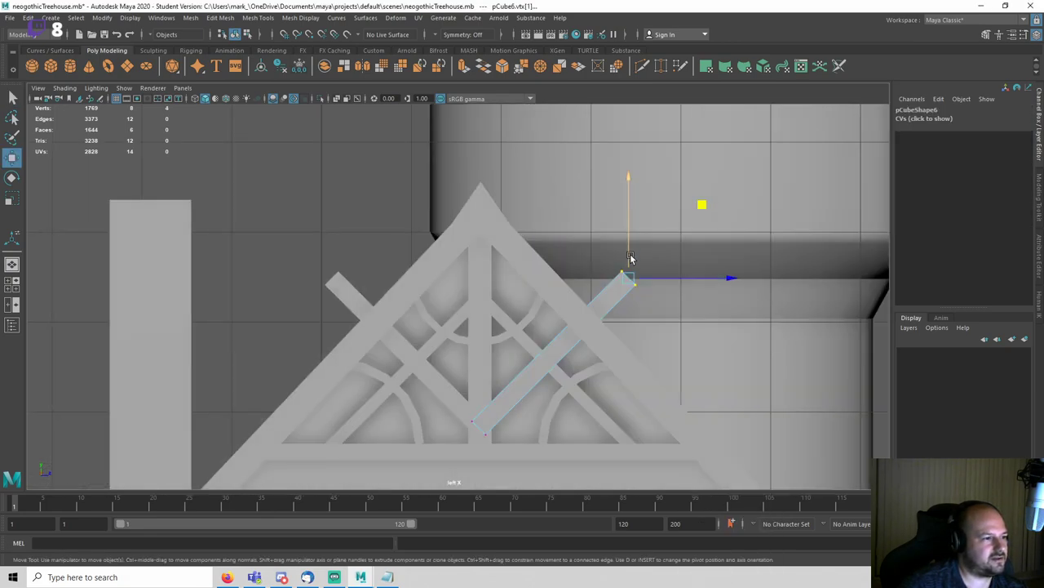
key("4")
left_click_drag(702, 204, 675, 231)
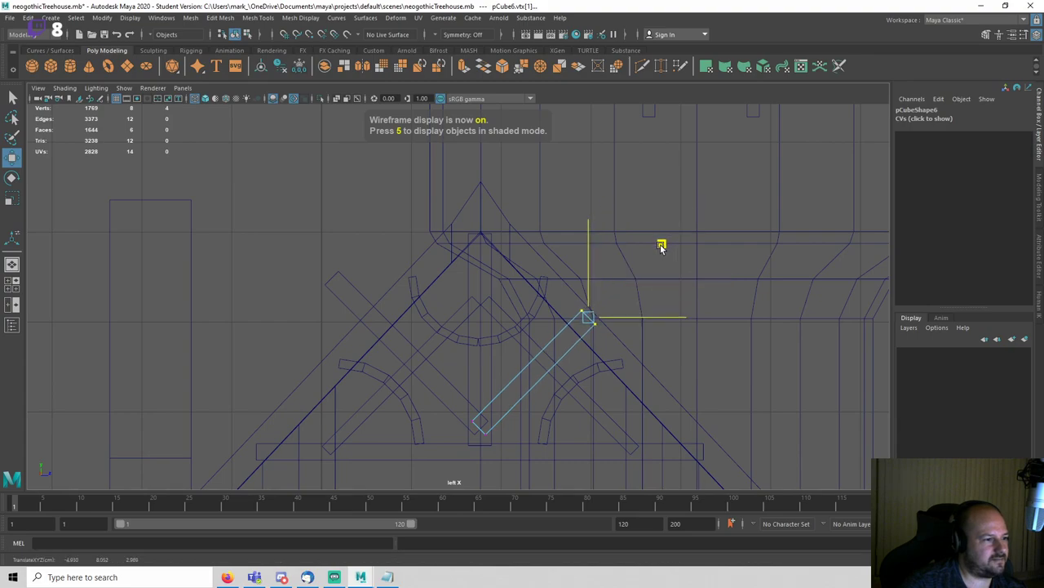
key("F8")
Step: Shorten the thick crossing brace left of the post to the roof edge by its outer end vertices and save the scene
left_click(348, 276)
right_click_drag(349, 275, 285, 265)
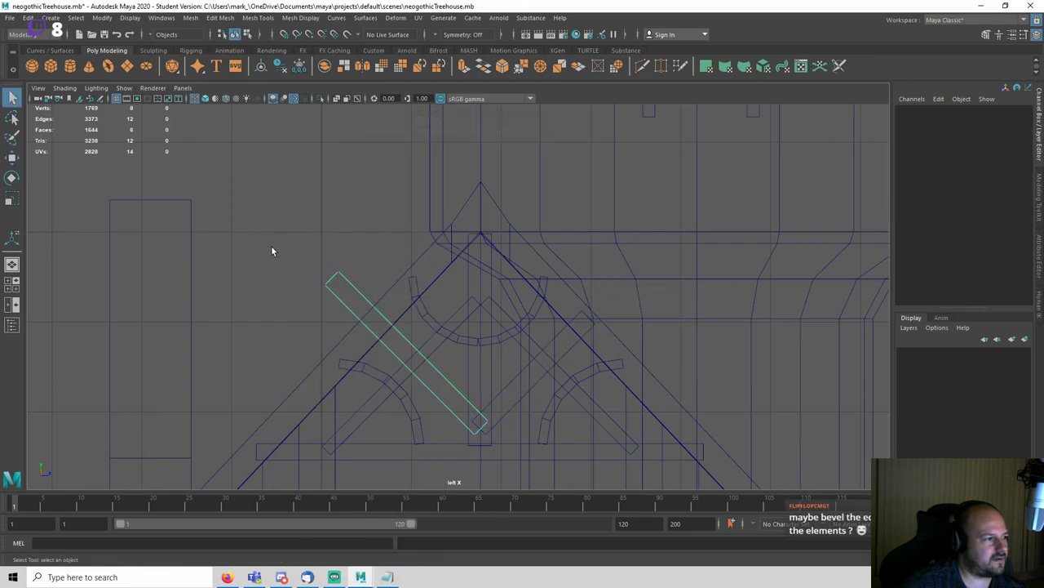
left_click_drag(272, 247, 377, 303)
key("w")
left_click_drag(405, 206, 448, 261)
key("space")
key("5")
key("ctrl+s")
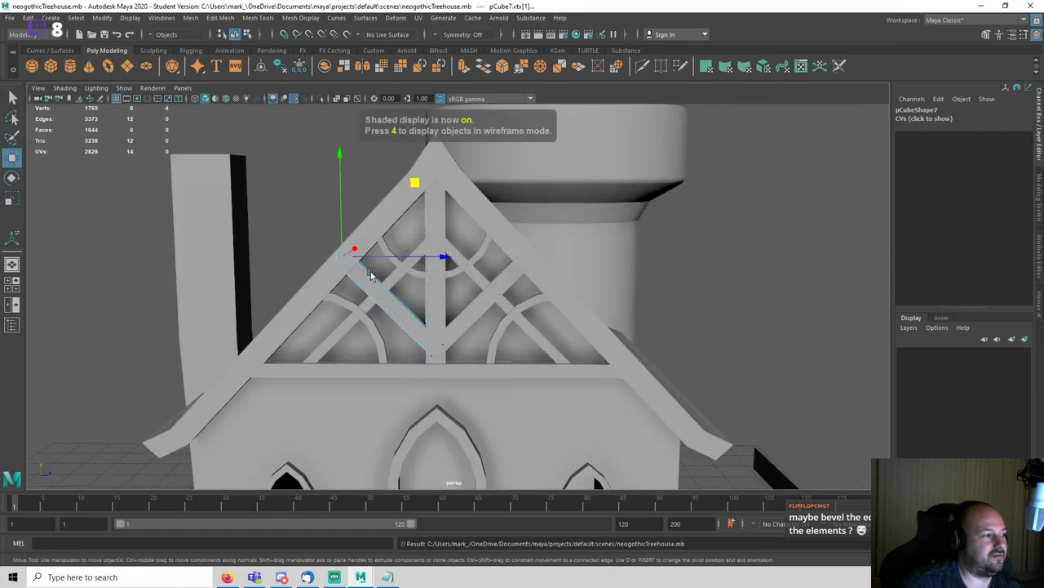
right_click_drag(371, 273, 408, 254)
left_click(712, 254)
key("ctrl+s")
Step: Unhide the TREES group from the Outliner so the tree shows around the house
key("space")
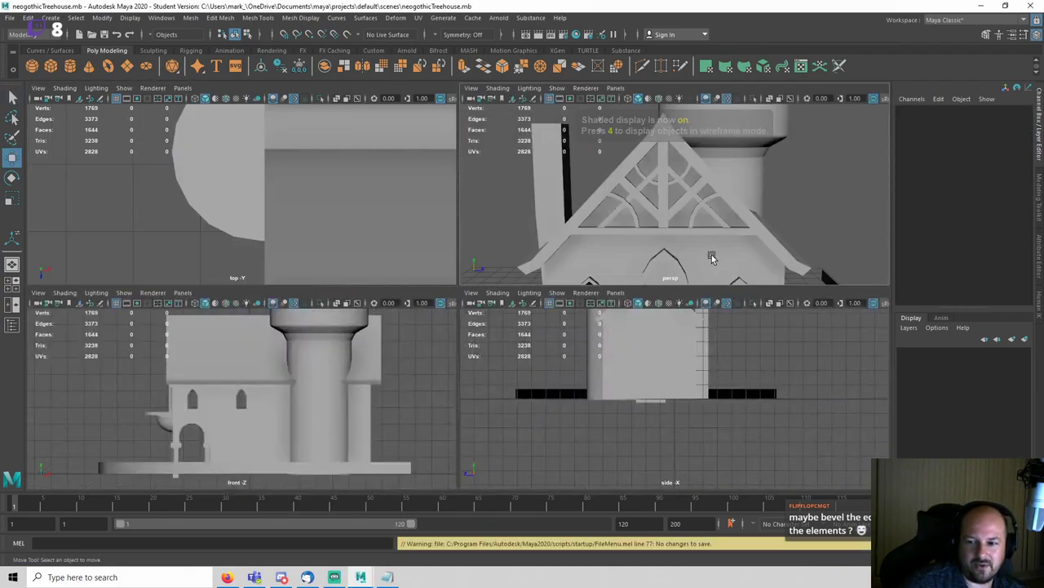
key("space")
left_click_drag(681, 237, 654, 263, "alt")
left_click(162, 17)
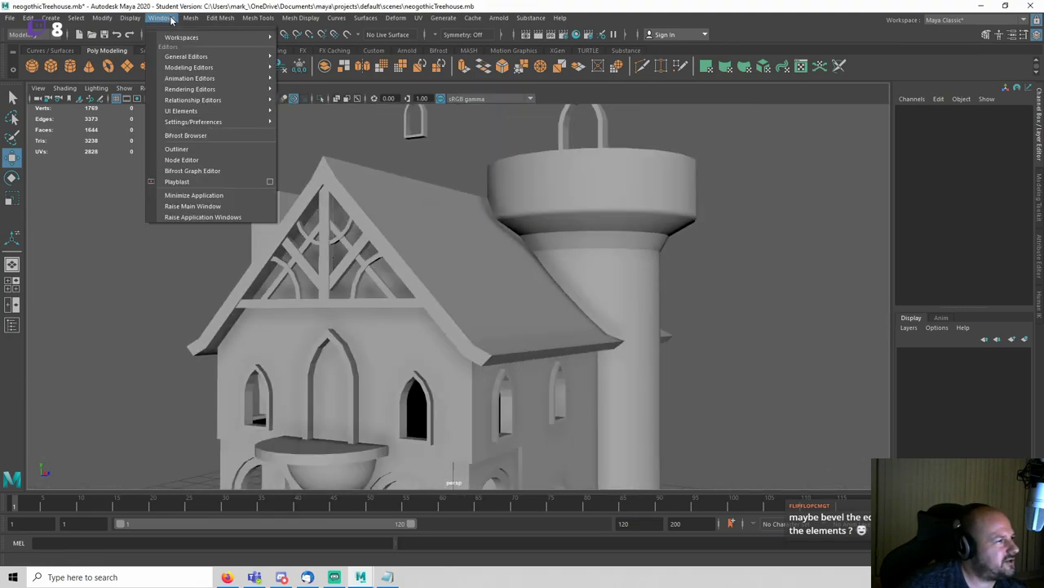
left_click(209, 146)
left_click(63, 270)
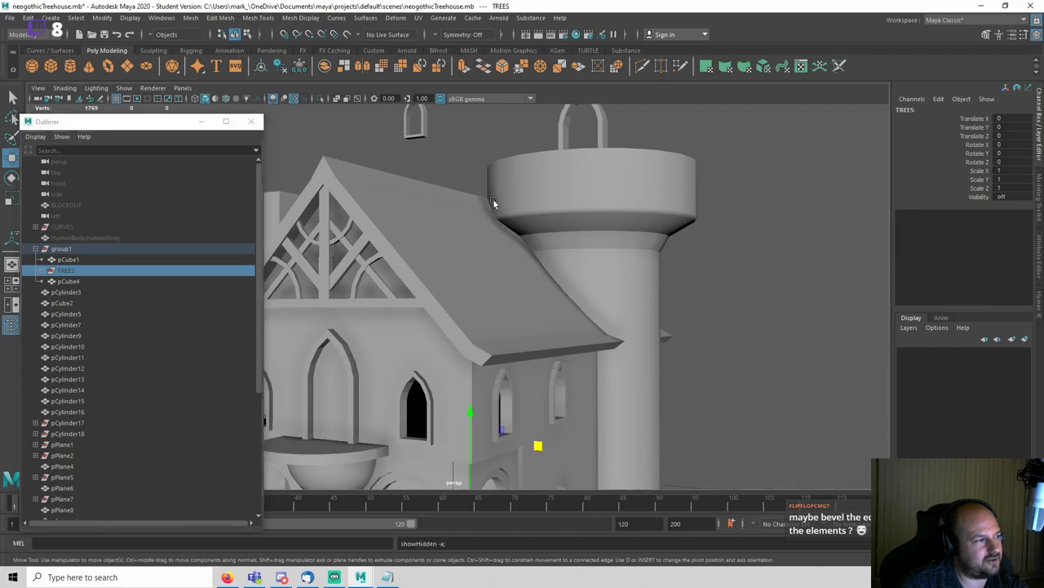
key("shift+h")
left_click(251, 121)
left_click(182, 234)
left_click_drag(181, 233, 264, 243, "alt")
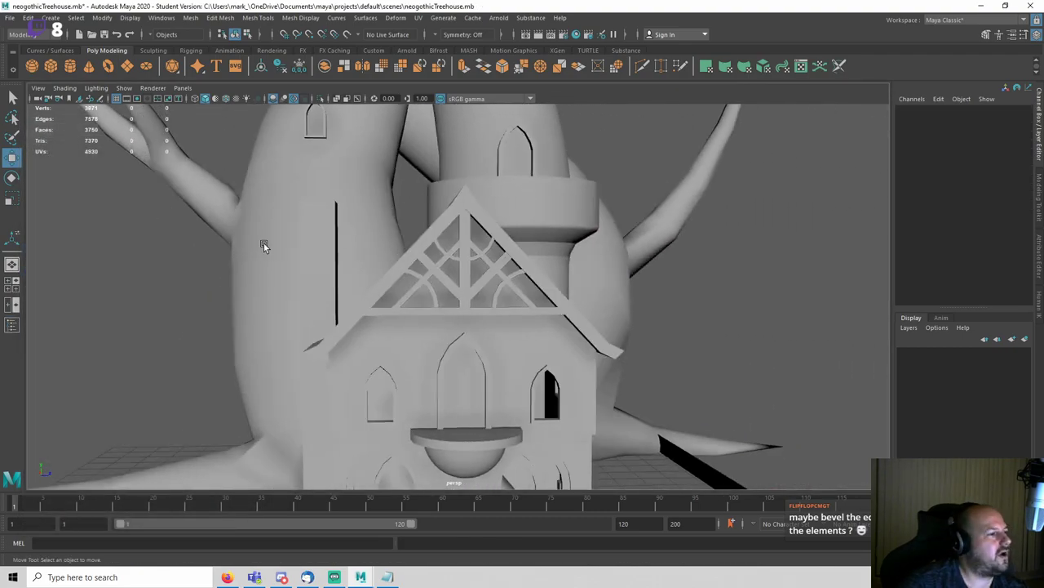
Step: Delete the two end faces of the gable's horizontal beam
middle_click_drag(558, 294, 568, 224, "alt")
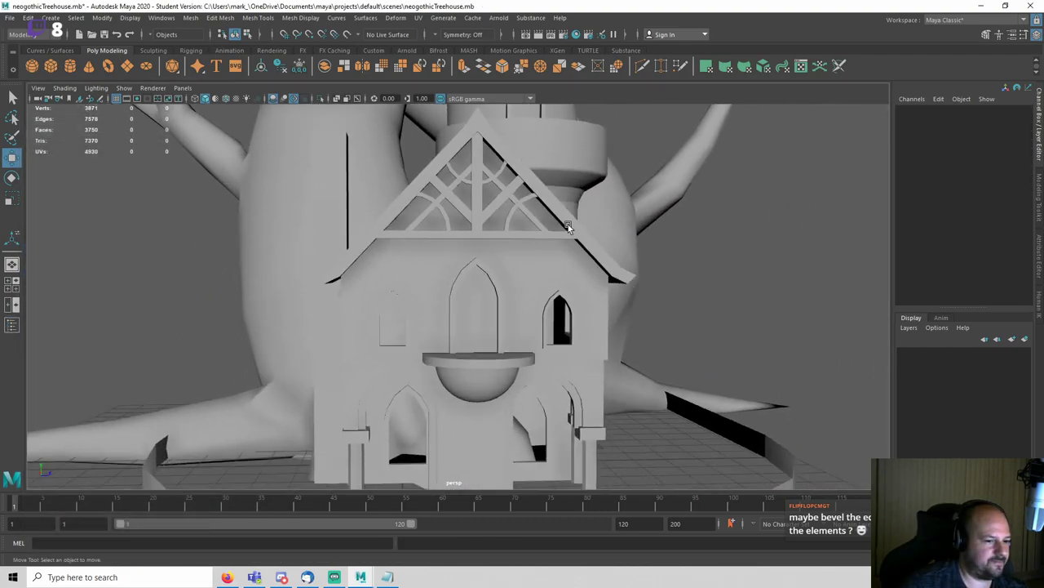
scroll(563, 223, "up", 5)
left_click_drag(535, 216, 567, 223, "alt")
middle_click_drag(567, 223, 432, 321, "alt")
scroll(493, 294, "up", 6)
left_click_drag(493, 294, 552, 298, "alt")
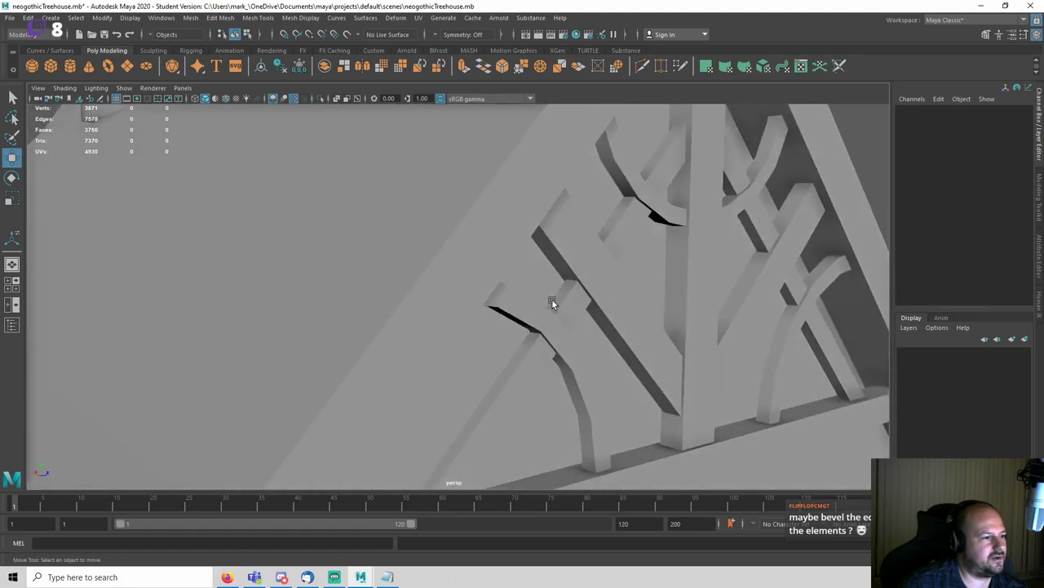
scroll(630, 312, "down", 5)
left_click(572, 371)
right_click_drag(575, 333, 573, 286)
key("4")
mouse_move(420, 401)
left_mouse_down("alt")
mouse_move(448, 308)
mouse_move(451, 335)
left_mouse_up("alt")
left_click(448, 308)
Step: Bevel the four long edges of the horizontal beam and return to object selection
key("5")
right_click_drag(611, 278, 667, 293)
left_click(985, 36)
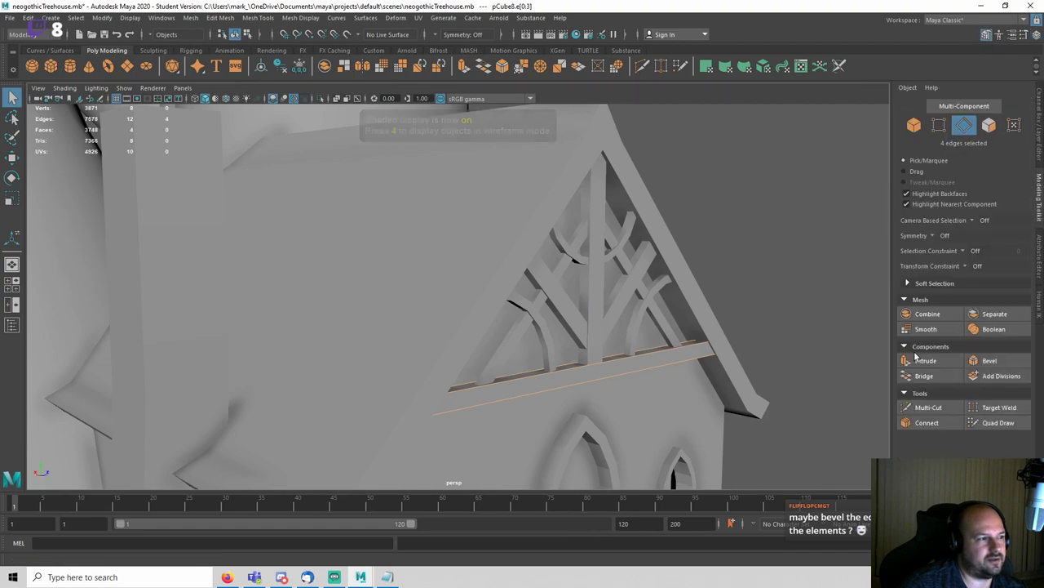
left_click(990, 361)
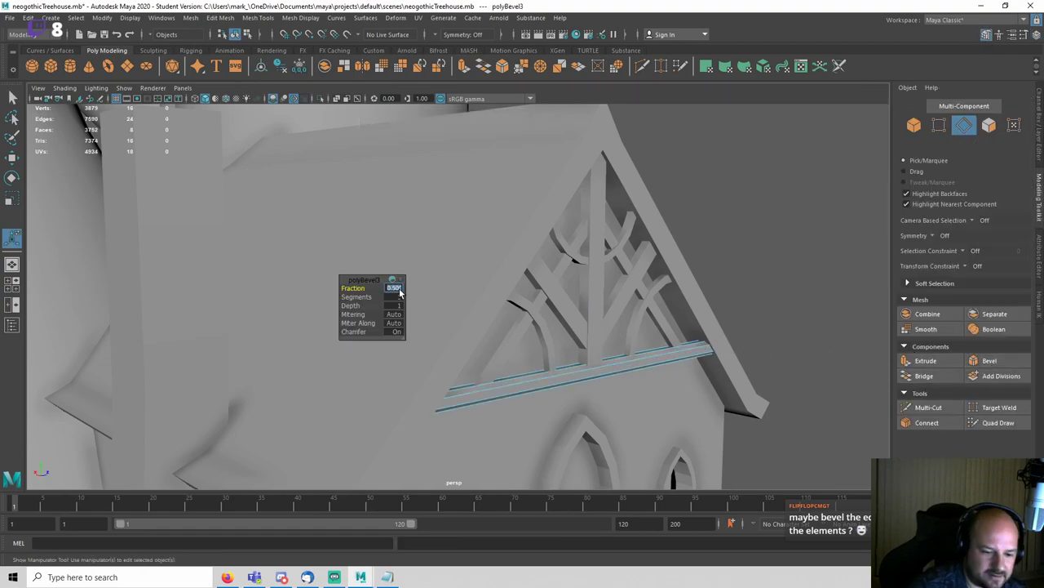
key("Return")
left_click_drag(707, 352, 681, 330, "alt")
key("q")
right_click_drag(828, 233, 873, 182)
Step: Delete both end faces of the lower curved brace right of the post
scroll(840, 230, "up", 5)
left_click_drag(839, 234, 671, 326, "alt")
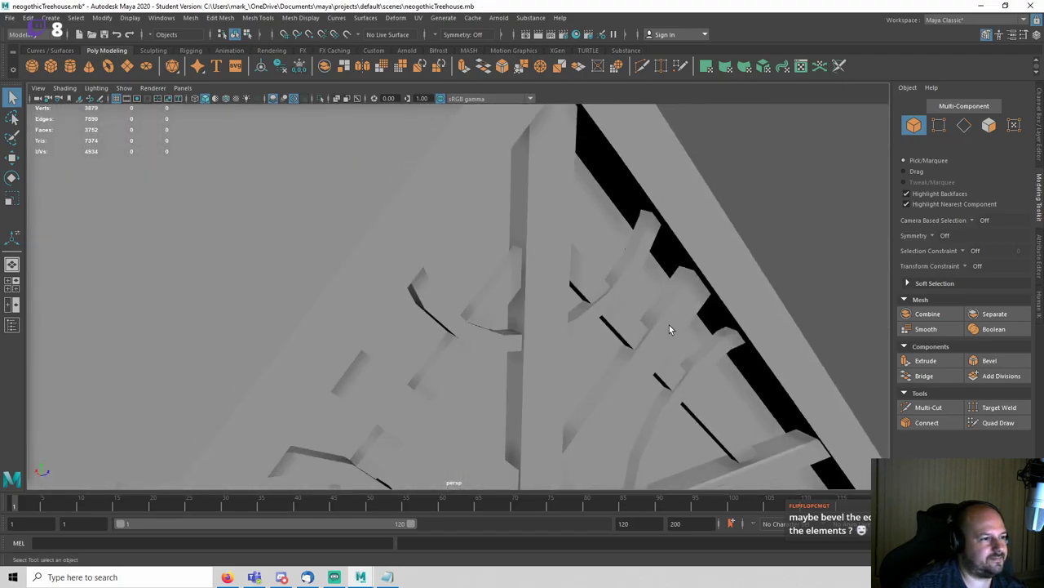
left_click(704, 357)
right_click_drag(704, 356, 705, 309)
key("4")
left_click_drag(718, 330, 429, 337, "alt")
left_click(291, 280)
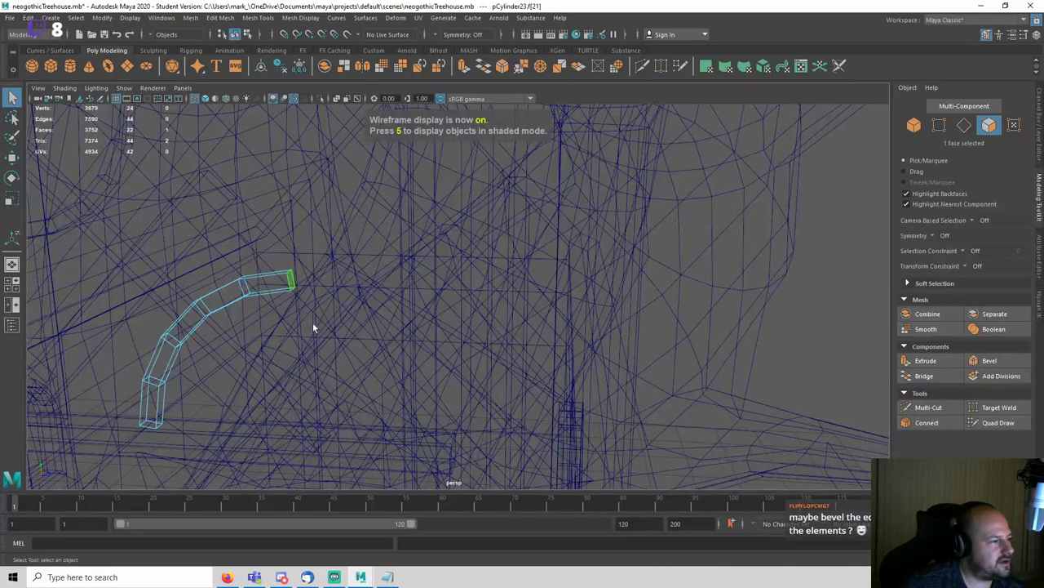
left_click_drag(313, 322, 432, 275, "alt")
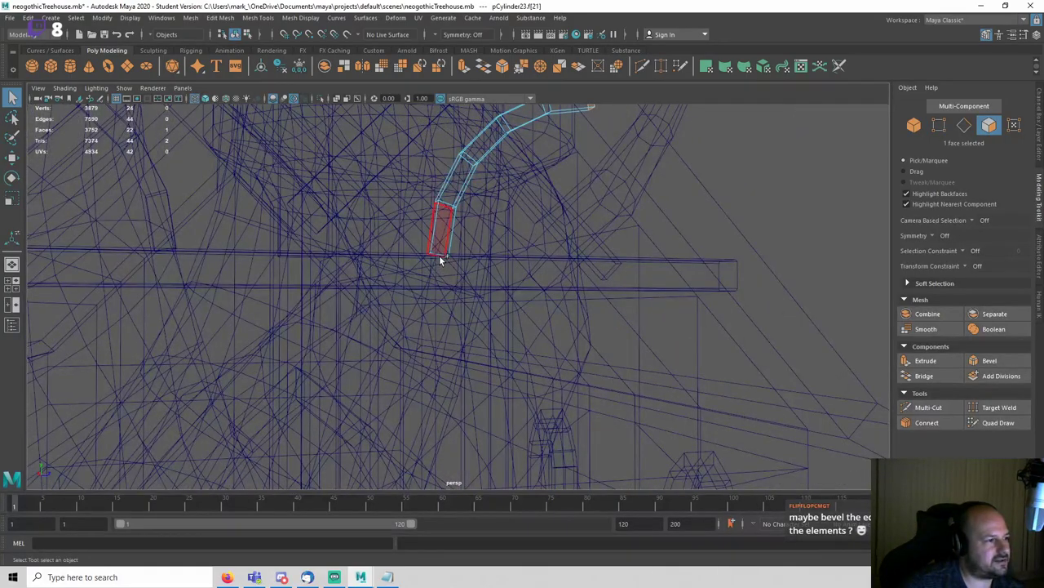
left_click(441, 254, "shift")
key("Delete")
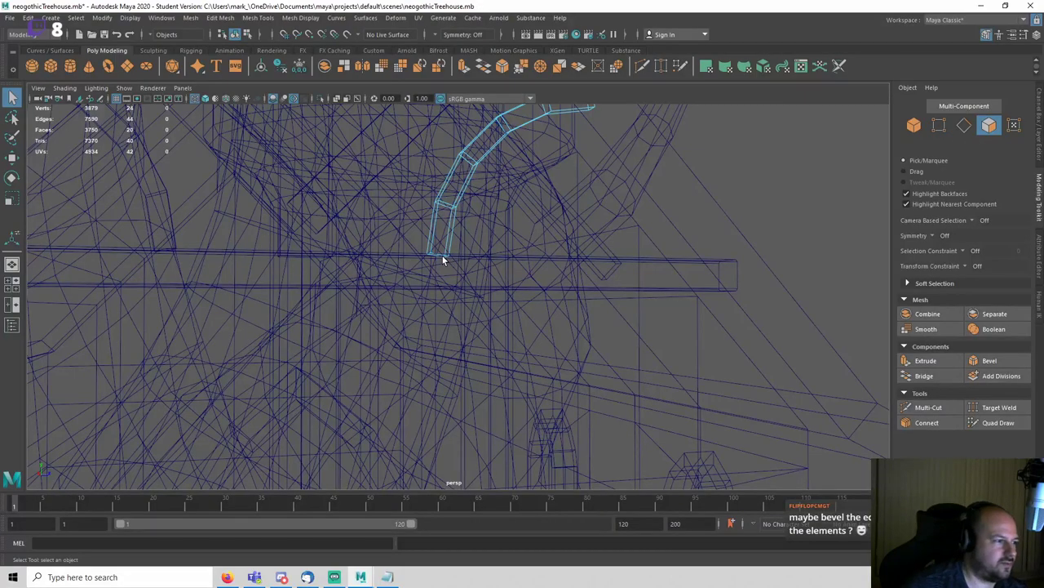
Step: Bevel the long edges of the lower curved brace right of the post with a fraction of 0.2 and return to object selection
right_click_drag(778, 188, 776, 157)
middle_click_drag(672, 221, 683, 294, "alt")
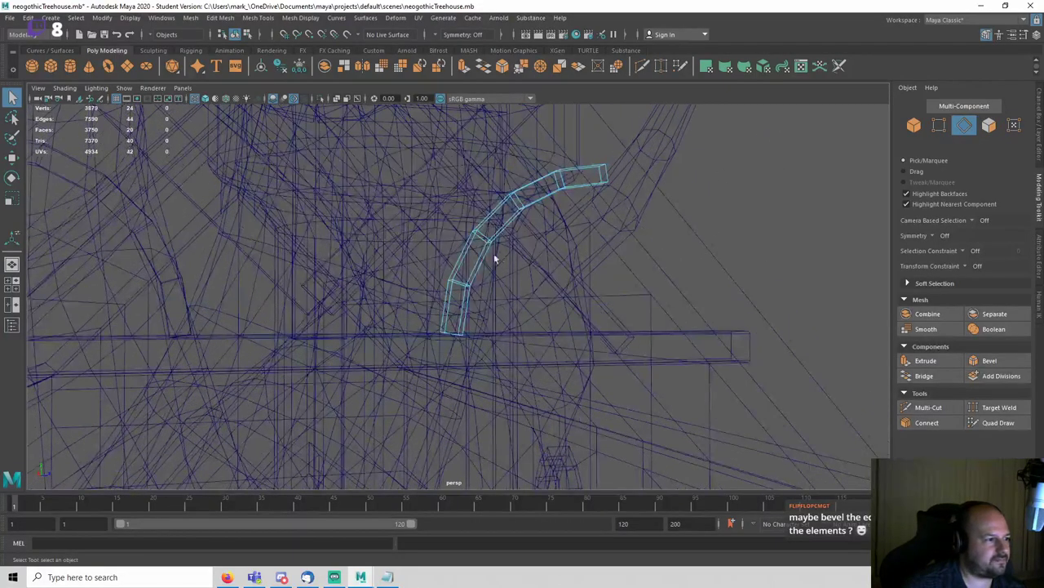
double_click(480, 256)
key("5")
left_click_drag(489, 264, 505, 272, "alt")
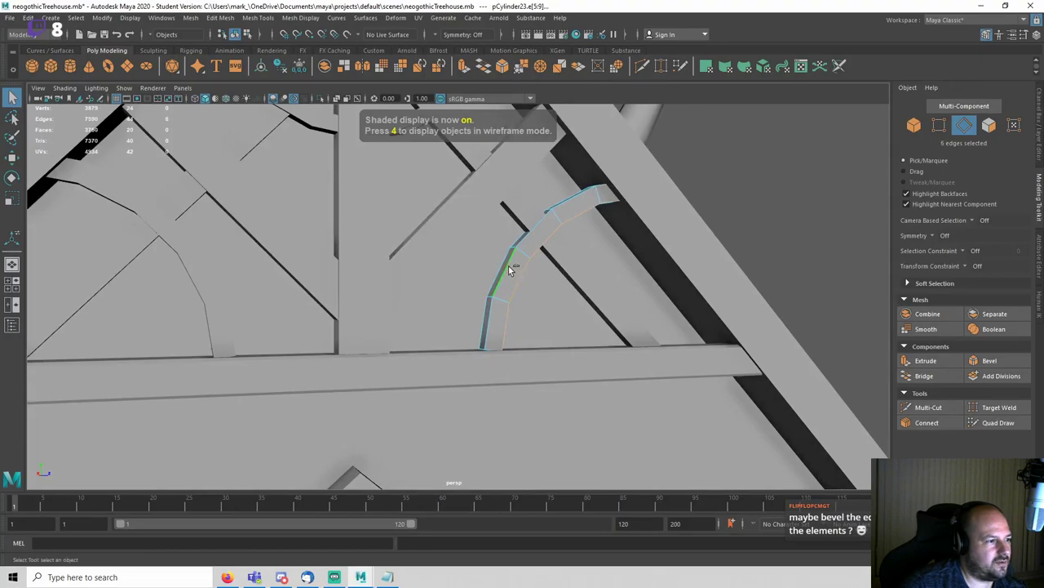
key("4")
key("5")
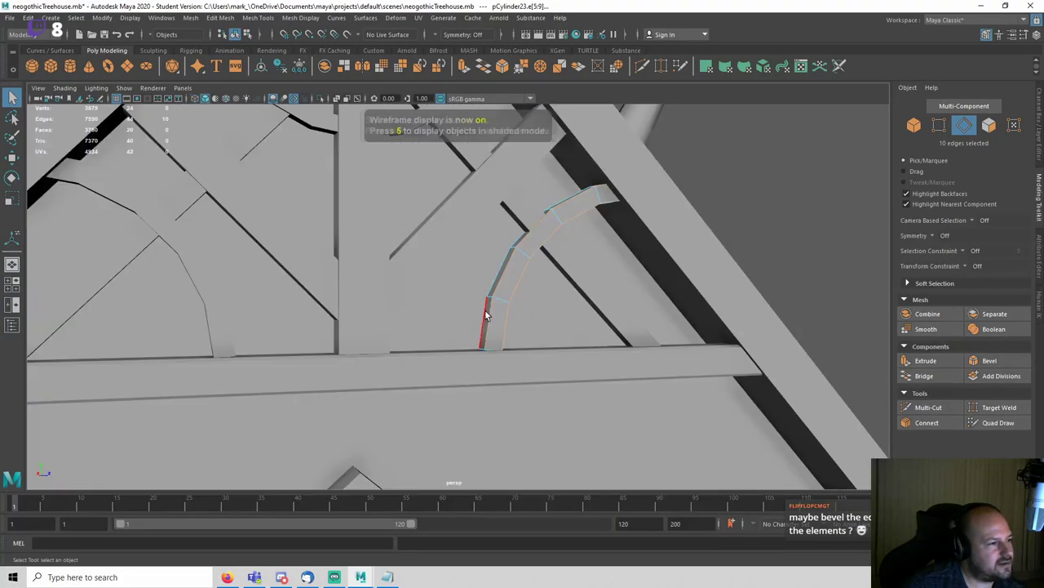
mouse_move(485, 310)
left_mouse_down("alt")
mouse_move(532, 292)
mouse_move(506, 292)
mouse_move(571, 301)
left_mouse_up("alt")
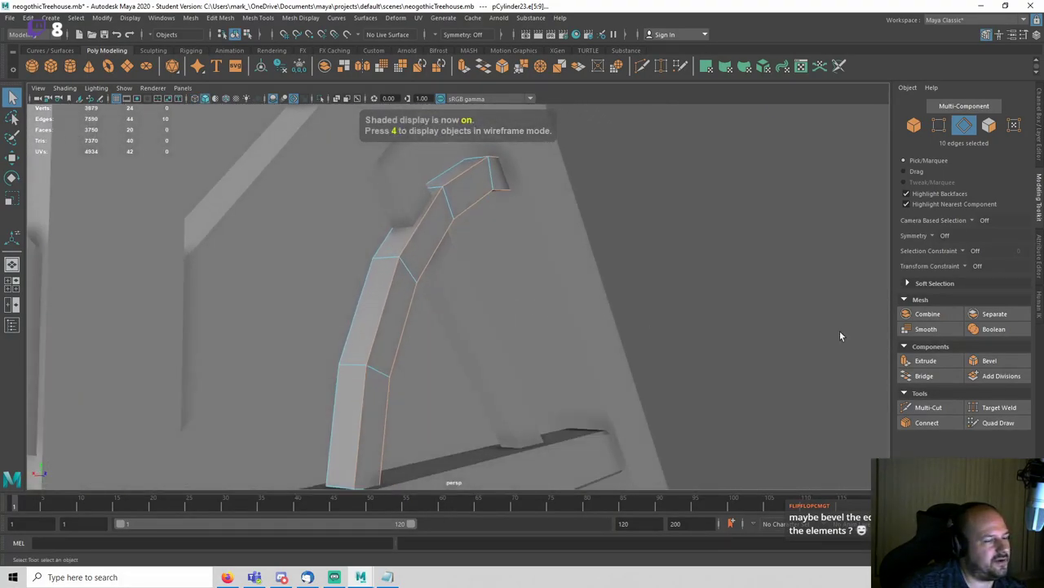
left_click(988, 360)
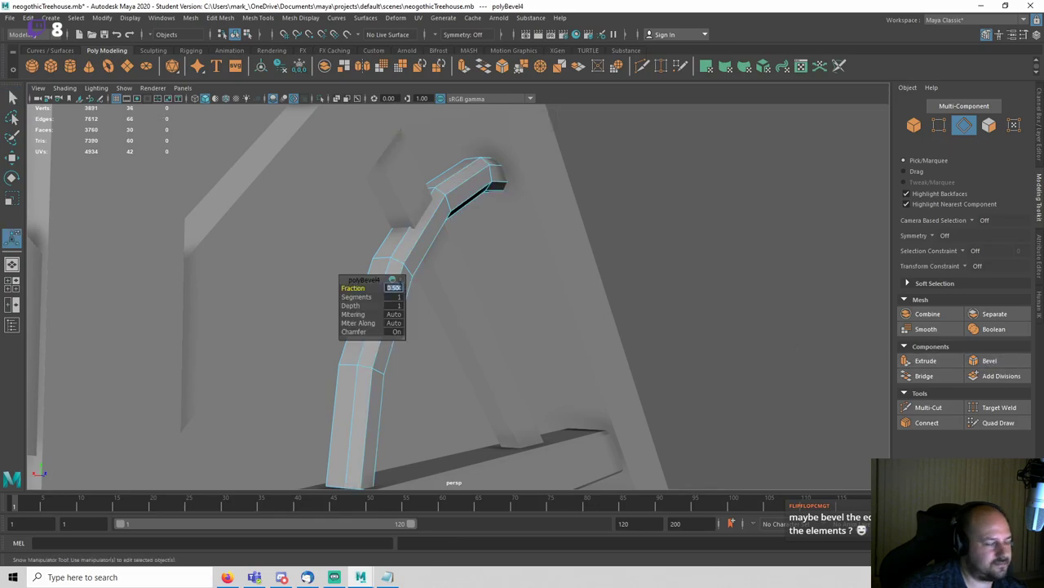
type(".2")
key("Return")
left_click(658, 213)
right_click_drag(392, 209, 445, 194)
key("q")
scroll(643, 195, "down", 3)
left_click(643, 195)
Step: Delete both end faces of the long diagonal timber right of the post and select its four long edges
left_click_drag(637, 197, 506, 237, "alt")
left_click(456, 281)
right_click_drag(457, 281, 465, 325)
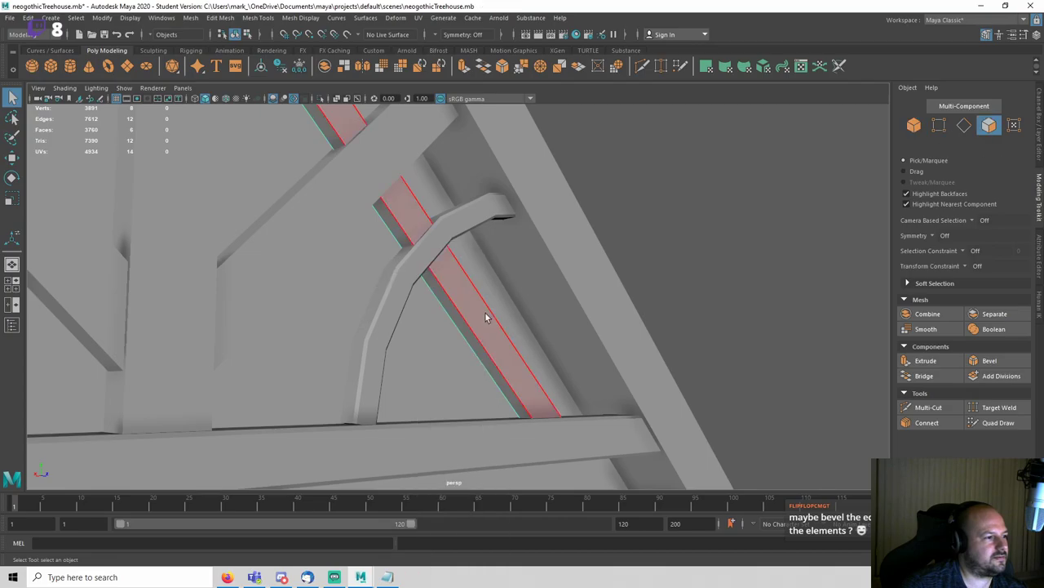
key("4")
left_click_drag(487, 318, 342, 175, "alt")
left_click(328, 157)
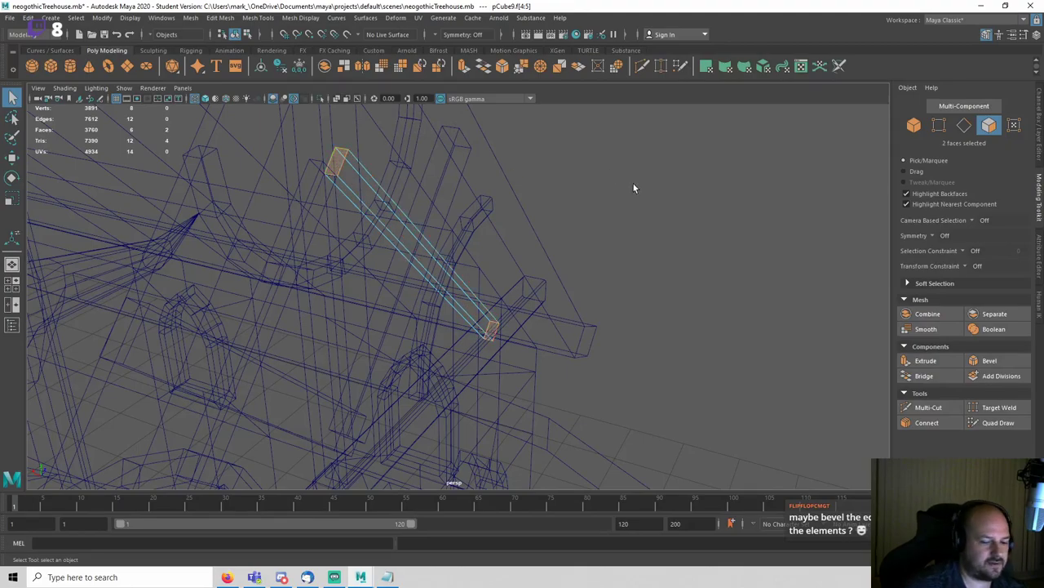
right_click_drag(639, 179, 671, 163)
left_click_drag(653, 176, 540, 212, "alt")
left_click_drag(540, 212, 418, 369)
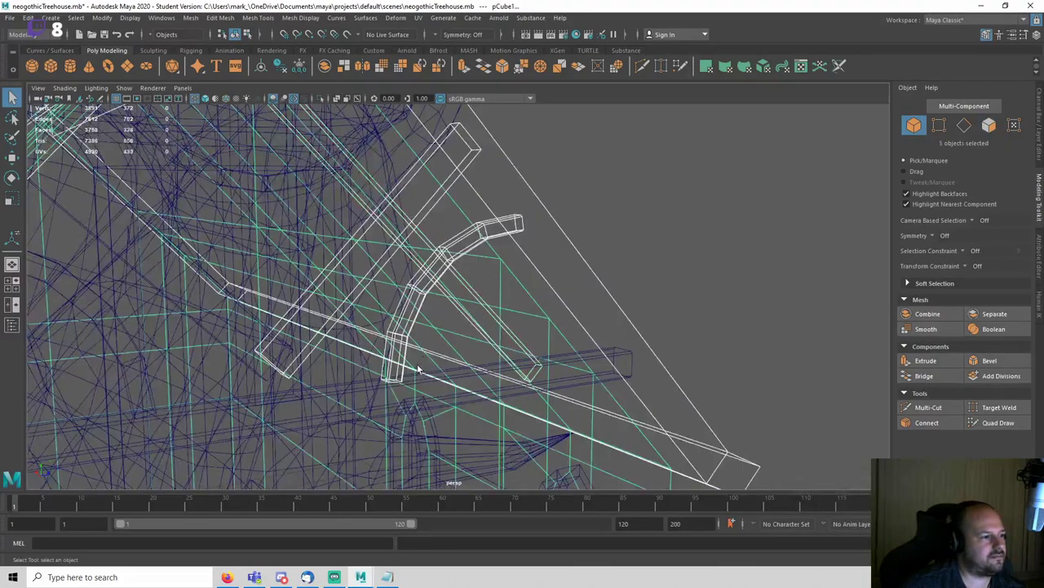
left_click_drag(725, 203, 473, 296, "alt")
key("5")
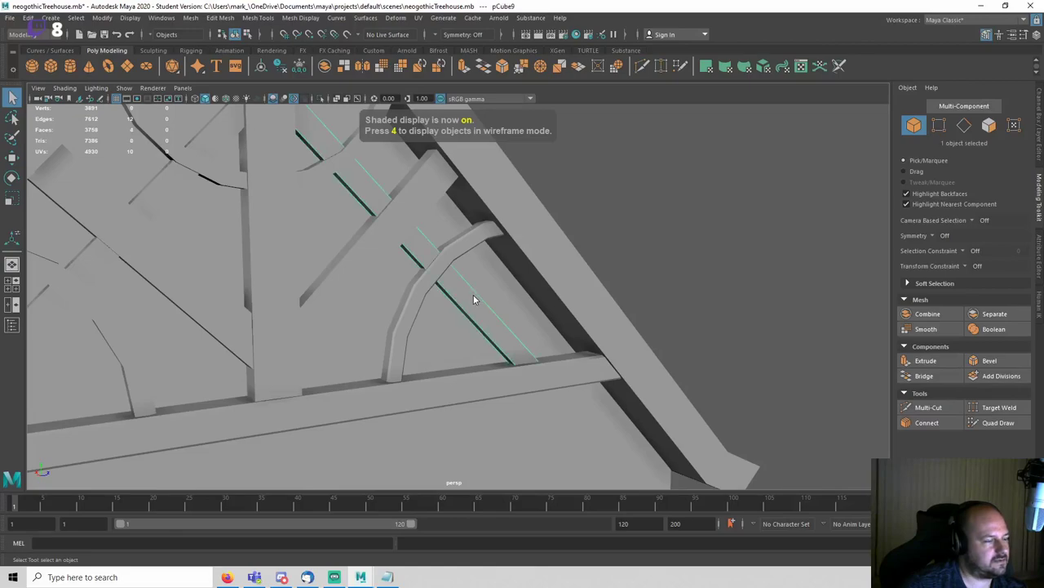
key("F8")
Step: Try beveling the four long edges of the long diagonal timber right of the post, and undo the bevel
left_click(988, 360)
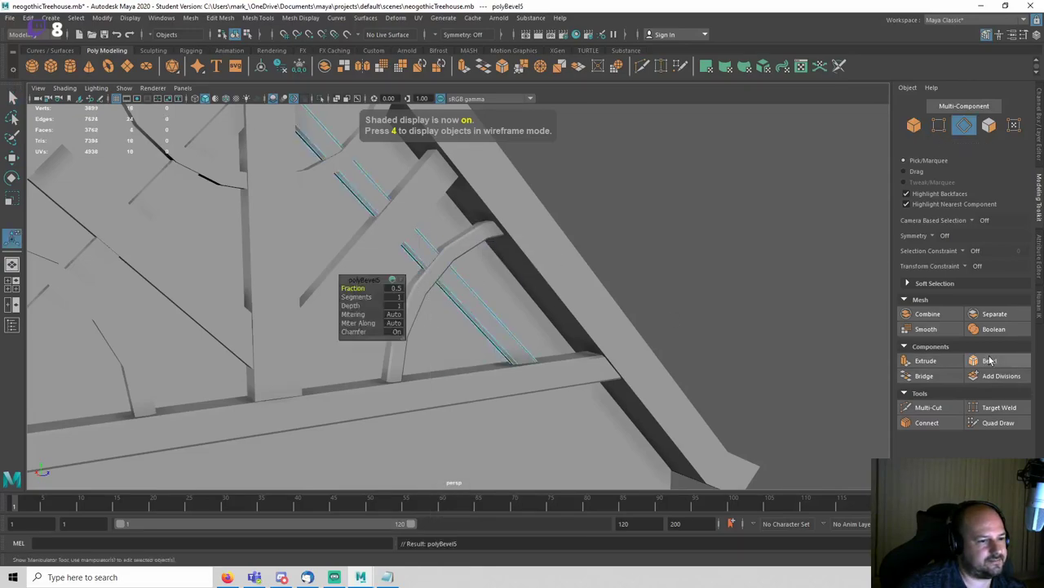
left_click(395, 289)
type("0.1")
key("Return")
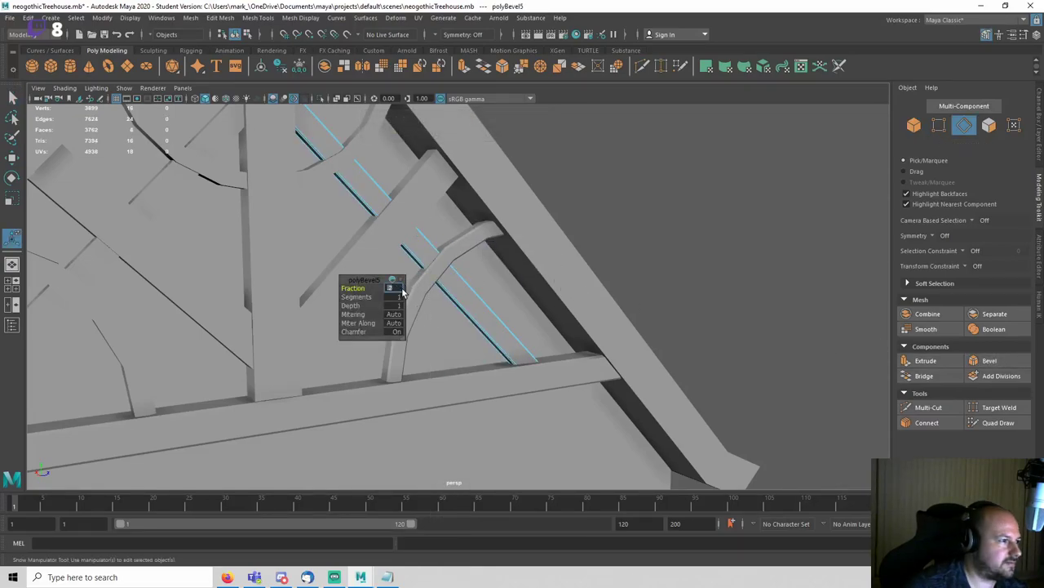
mouse_move(634, 218)
left_mouse_down("alt")
mouse_move(623, 216)
mouse_move(642, 204)
left_mouse_up("alt")
key("q")
right_click_drag(642, 204, 739, 153)
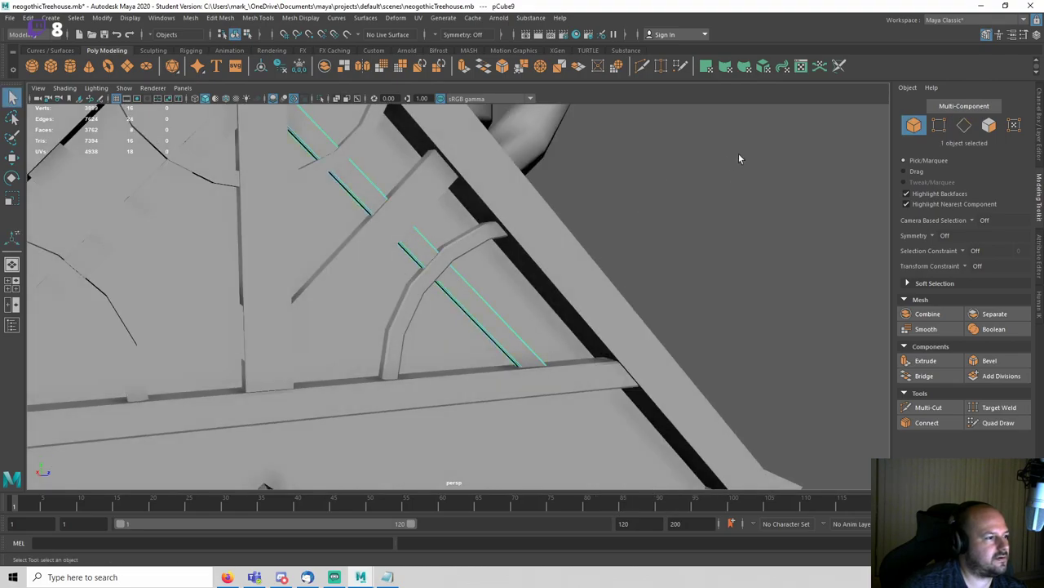
scroll(710, 178, "down", 3)
key("ctrl+s")
left_click_drag(688, 198, 561, 298, "alt")
key("ctrl+z")
key("ctrl+z")
key("ctrl+z")
key("ctrl+z")
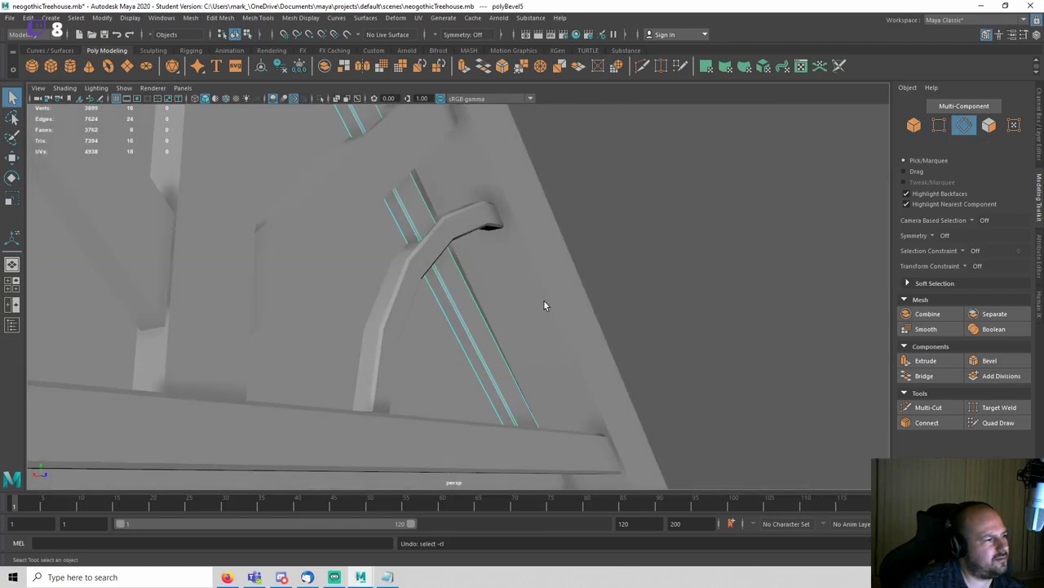
key("ctrl+z")
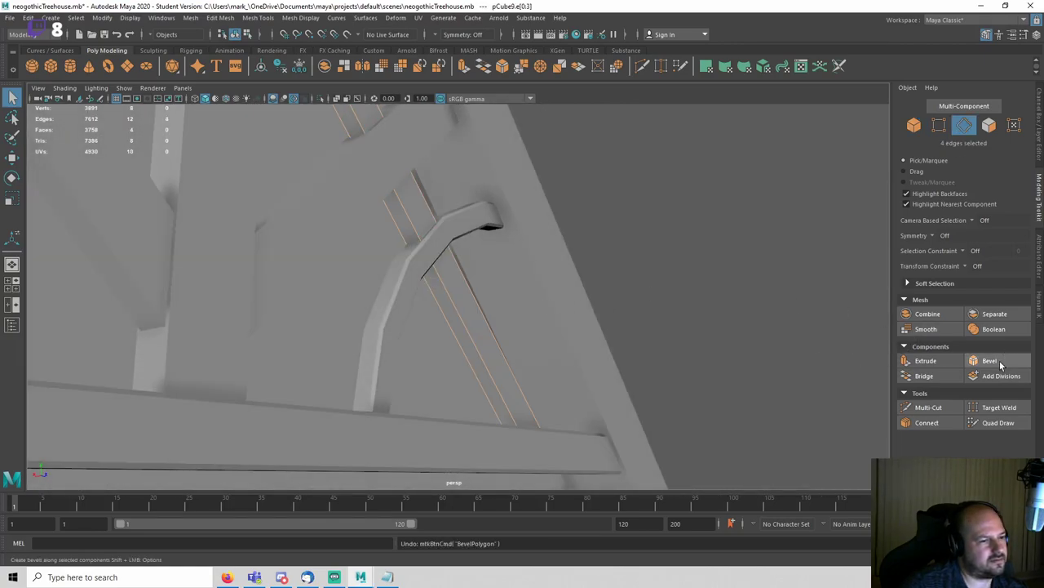
Step: Bevel the four long edges of the right long diagonal timber with a fraction of 0.2 and return to object selection
left_click(1001, 365)
type(".2")
key("Return")
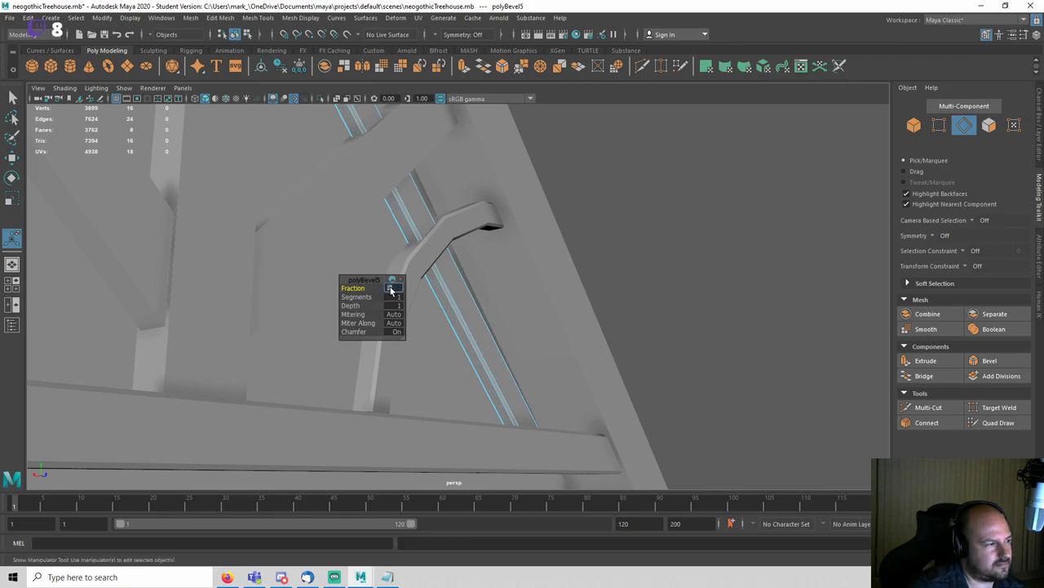
left_click_drag(670, 251, 691, 227, "alt")
key("q")
right_click_drag(692, 228, 715, 212)
left_click(715, 211)
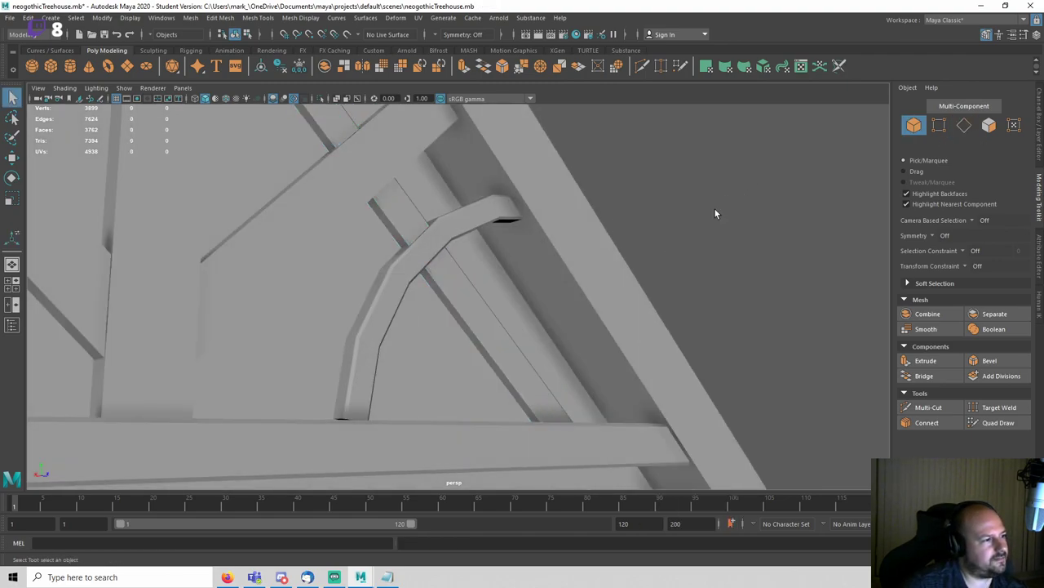
Step: Save the scene and delete both end faces of the short, wide diagonal brace right of the post
left_click_drag(715, 211, 567, 250, "alt")
left_click(350, 222)
left_click_drag(351, 222, 385, 228, "alt")
middle_click_drag(384, 228, 487, 229, "alt")
key("ctrl+s")
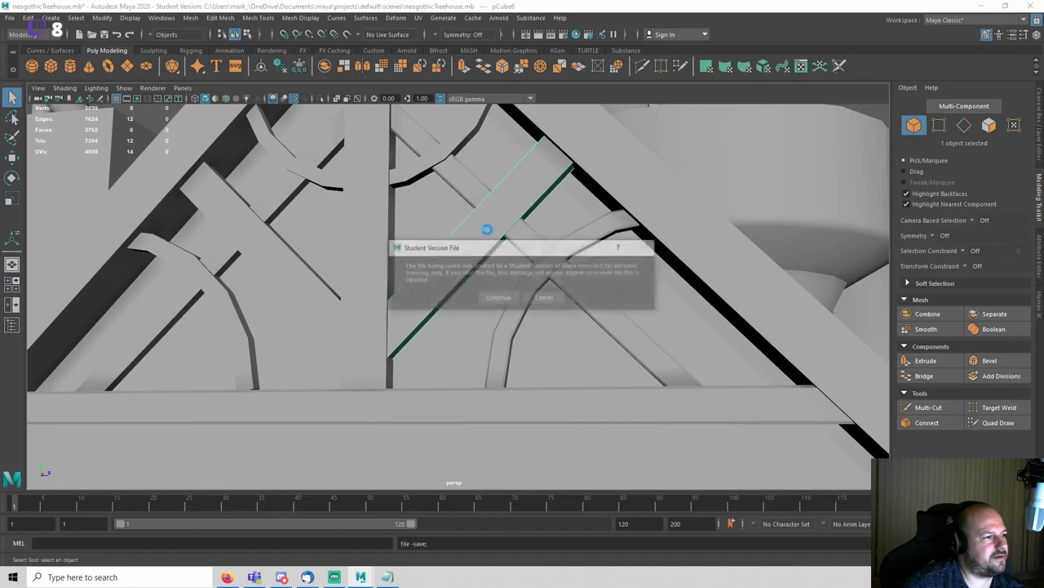
key("Return")
right_click_drag(487, 229, 484, 259)
key("4")
mouse_move(418, 300)
left_mouse_down("alt")
mouse_move(354, 347)
mouse_move(375, 348)
mouse_move(386, 319)
mouse_move(408, 306)
left_mouse_up("alt")
left_click(358, 346)
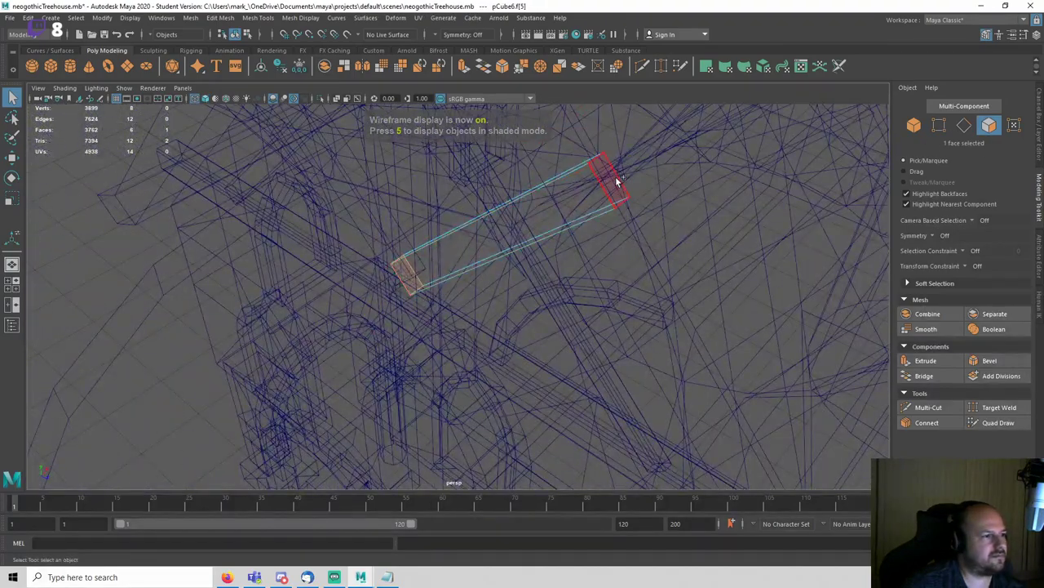
left_click(618, 181, "shift")
left_click_drag(518, 226, 683, 177, "alt")
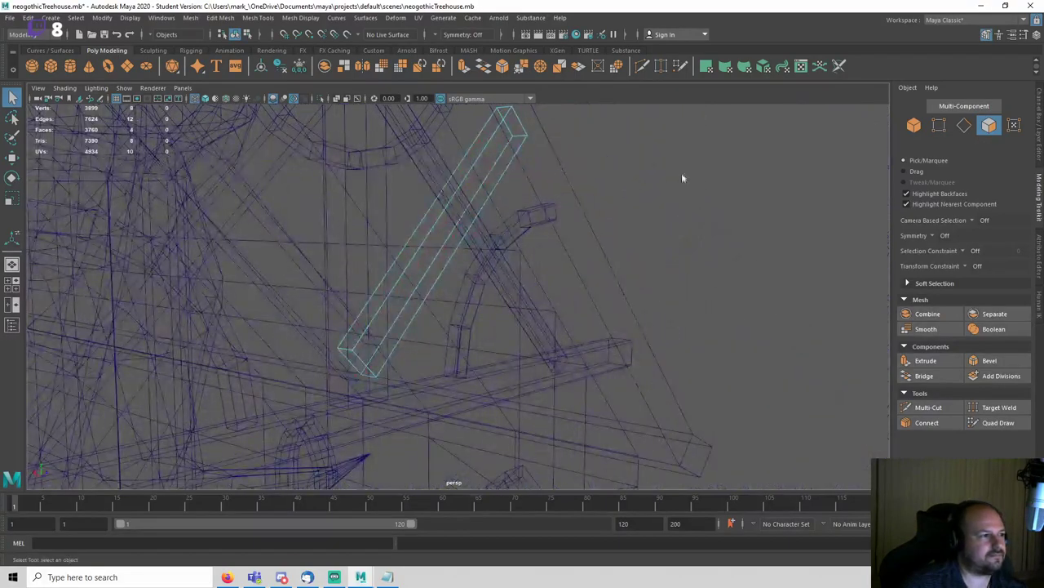
Step: Bevel the four long edges of the short diagonal brace right of the post and save the scene
left_click(986, 361)
key("5")
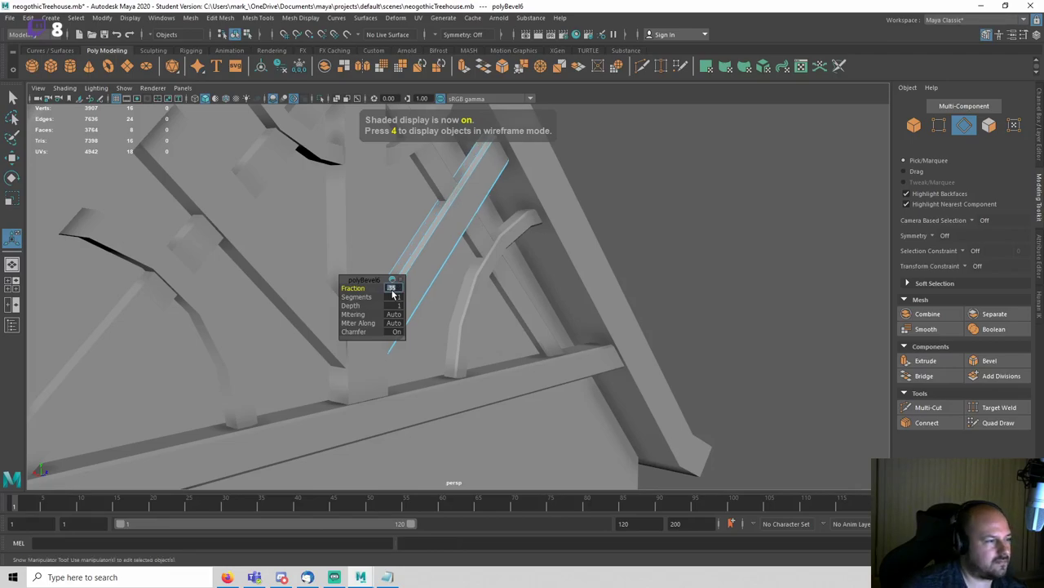
left_click(565, 241)
left_click_drag(565, 241, 473, 213, "alt")
key("q")
right_click_drag(472, 211, 539, 181)
left_click(706, 176)
scroll(522, 293, "down", 2)
left_click_drag(521, 296, 493, 285, "alt")
key("ctrl+s")
left_click(498, 295)
Step: Delete both end faces of the upper curved brace right of the post
left_click_drag(446, 262, 522, 302, "alt")
scroll(457, 314, "up", 2)
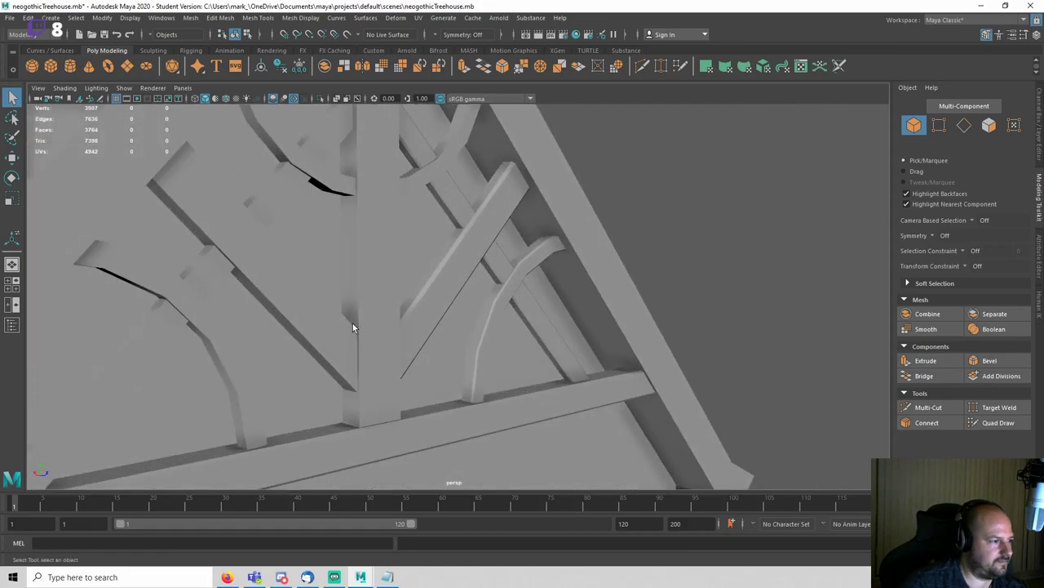
left_click(430, 162)
left_click_drag(429, 212, 440, 359, "alt")
right_click_drag(450, 240, 448, 273)
key("4")
left_click(352, 330)
mouse_move(352, 330)
left_mouse_down("alt")
mouse_move(477, 190)
mouse_move(628, 250)
left_mouse_up("alt")
key("Delete")
Step: Bevel the long edges of the upper curved brace right of the post with a fraction of 0.2 and return to object selection
key("5")
right_click_drag(740, 209, 751, 167)
left_click_drag(752, 167, 524, 262, "alt")
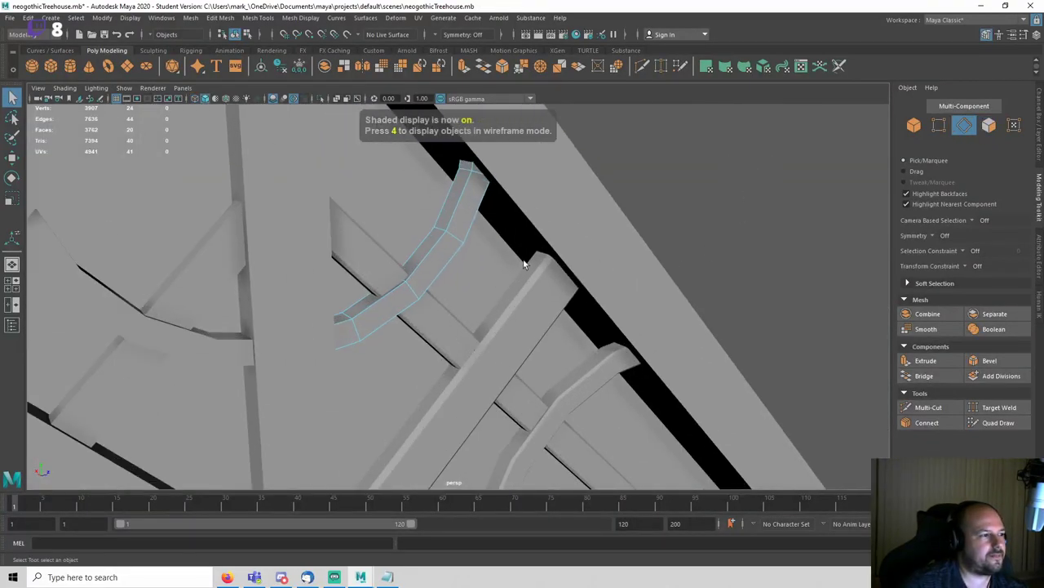
double_click(453, 226)
left_click(989, 360)
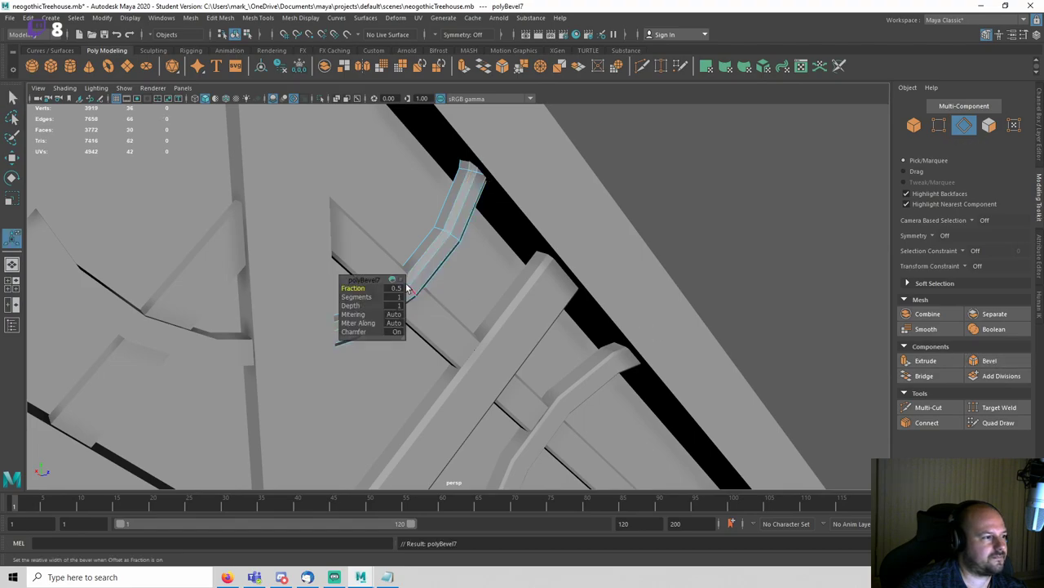
type(".2")
key("Return")
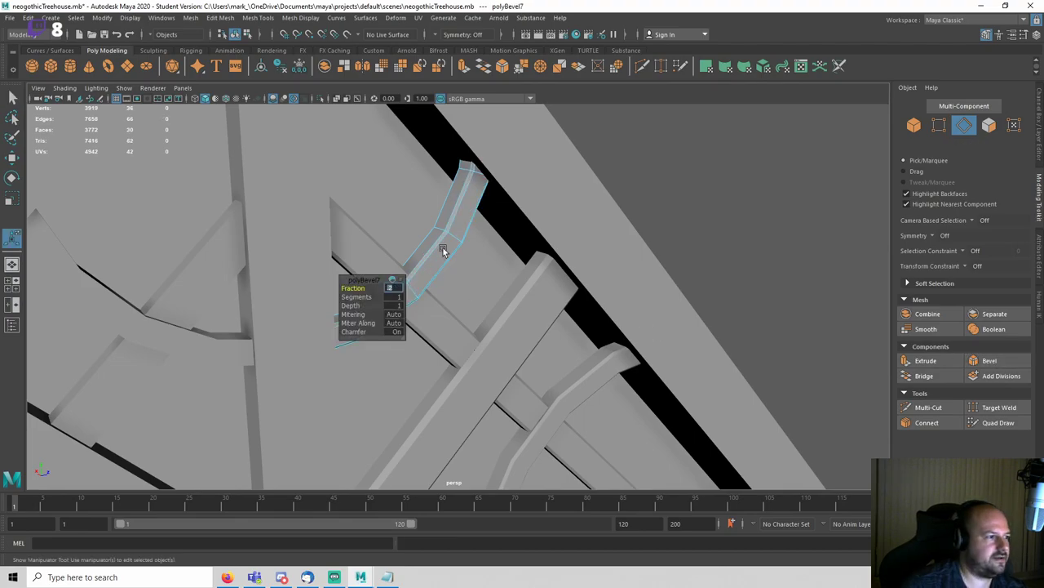
right_click_drag(455, 234, 503, 210)
left_click(635, 258)
Step: Delete both end faces of the long diagonal timber left of the post
left_click_drag(635, 258, 529, 227, "alt")
right_click_drag(539, 227, 540, 256)
key("4")
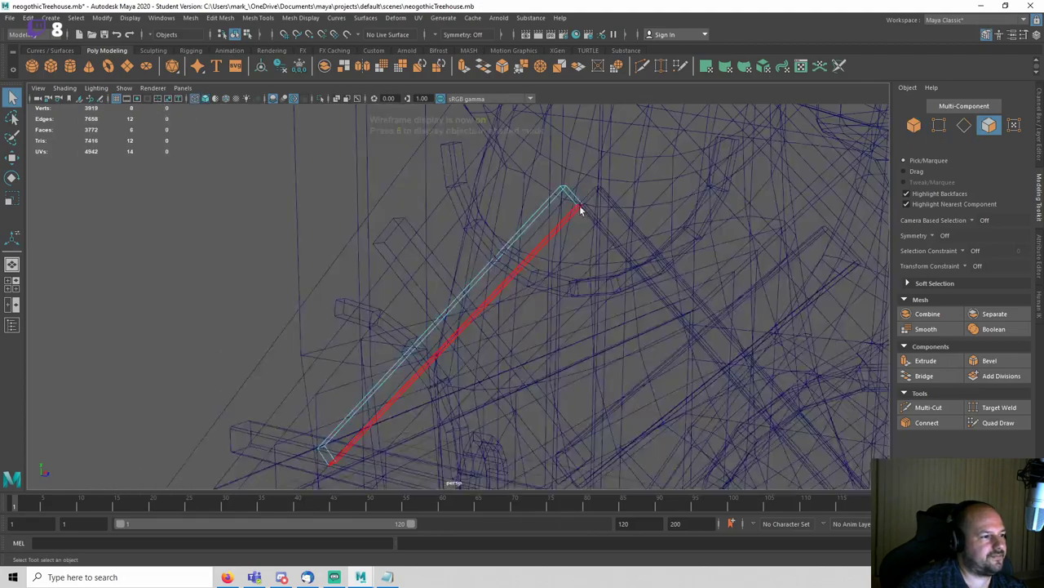
left_click(576, 202)
left_click_drag(576, 279, 531, 280, "alt")
left_click(345, 385, "shift")
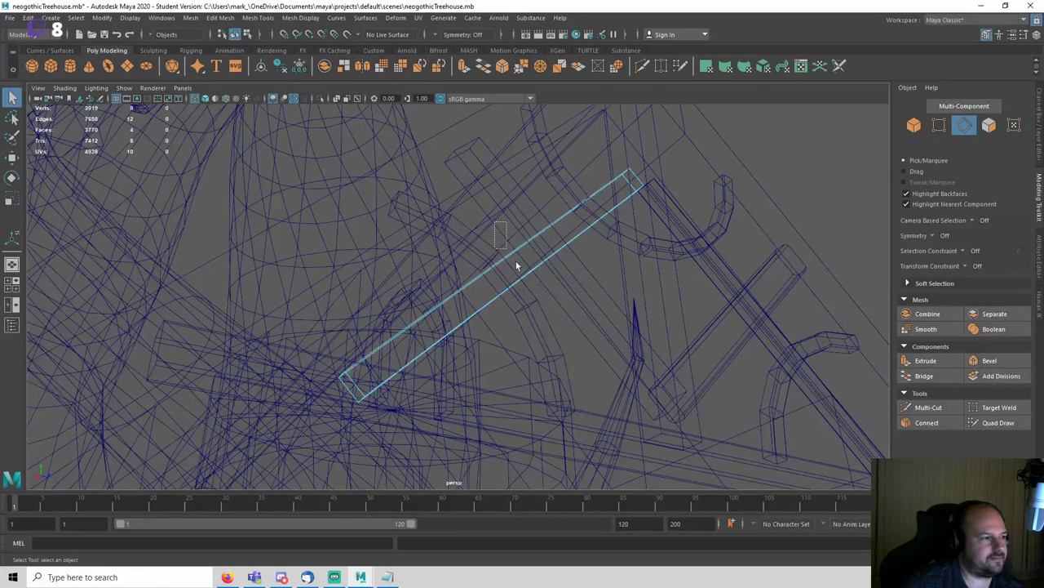
Step: Bevel the four long edges of the left long diagonal timber with a fraction of 0.3 and save the scene
left_click(989, 361)
key("5")
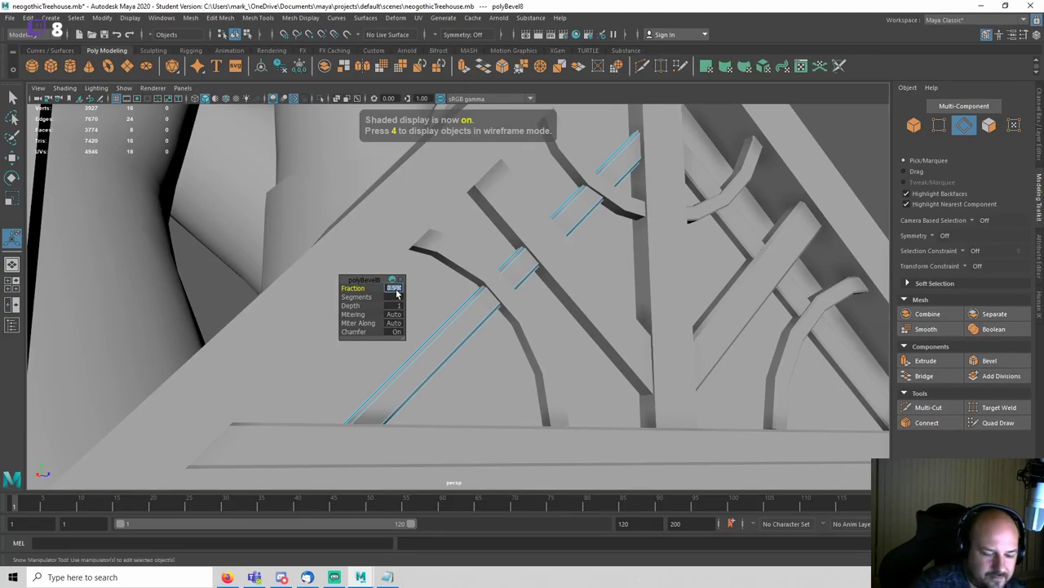
type(".3")
key("Return")
middle_click_drag(696, 319, 627, 385, "alt")
key("q")
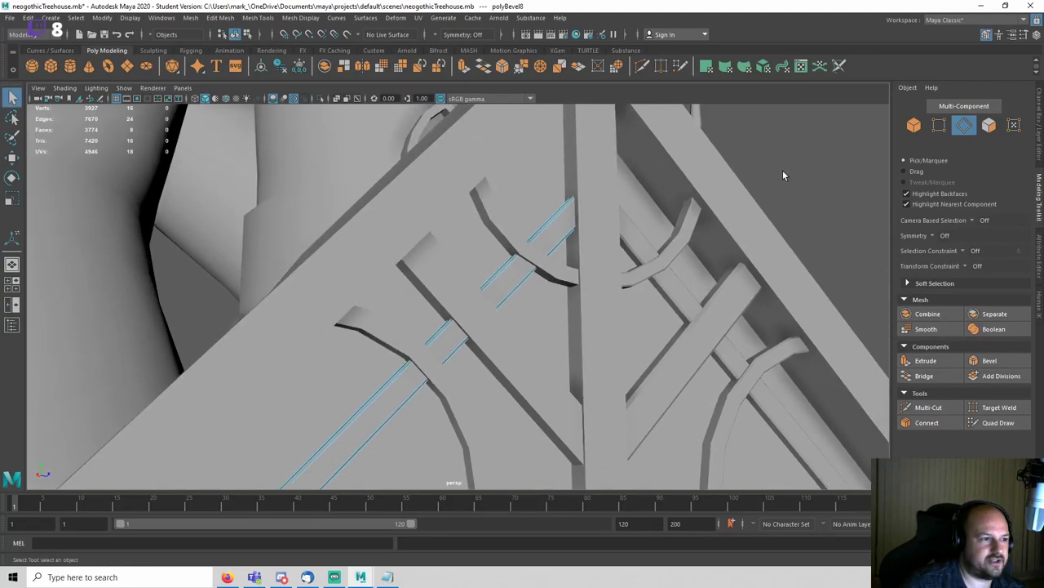
right_click_drag(783, 171, 833, 130)
left_click(831, 132)
key("ctrl+s")
Step: Delete both end faces of the upper curved brace left of the post
left_click_drag(803, 190, 500, 216, "alt")
left_click(496, 218)
key("F8")
key("4")
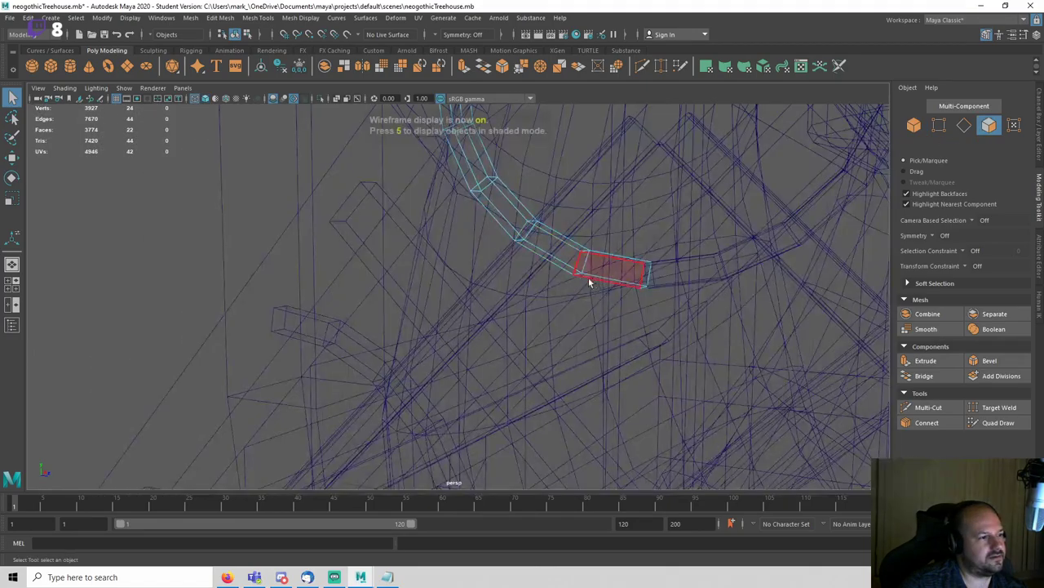
left_click_drag(589, 282, 466, 196, "alt")
left_click(452, 178, "shift")
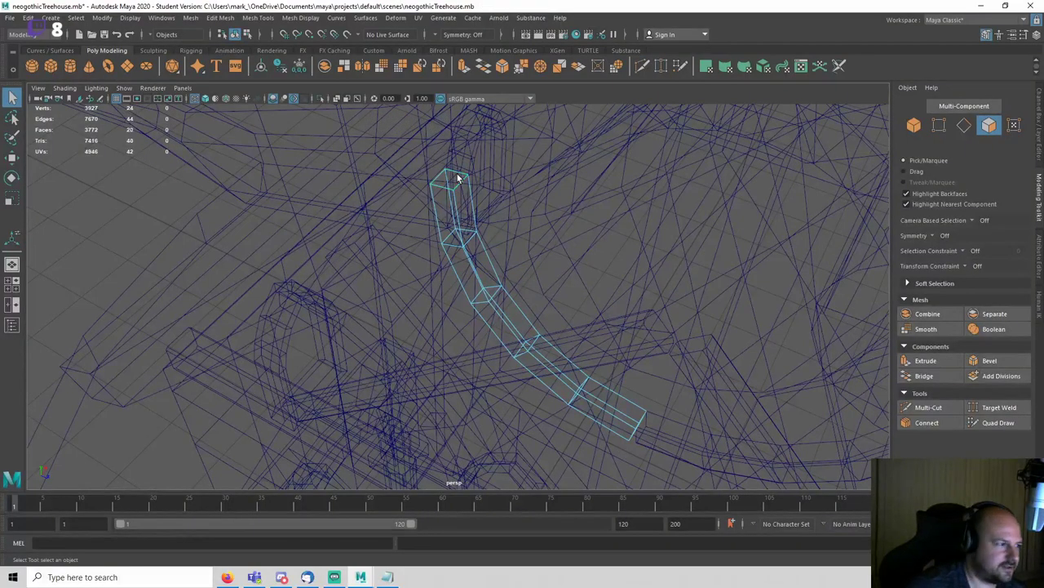
Step: Try to bevel the long front edges of the upper curved brace left of the post with a fraction of 0.3
double_click(455, 236)
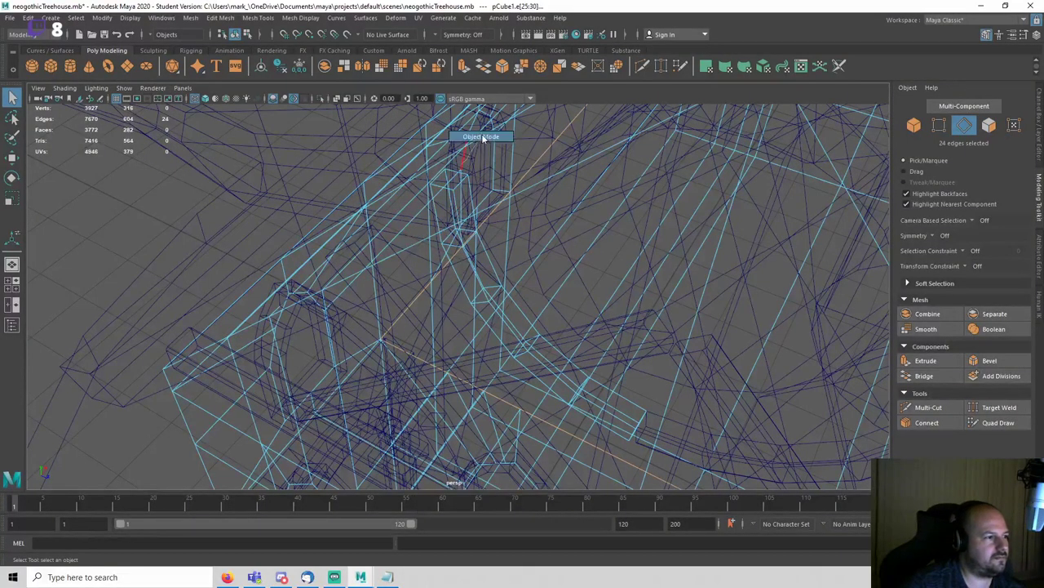
double_click(430, 213)
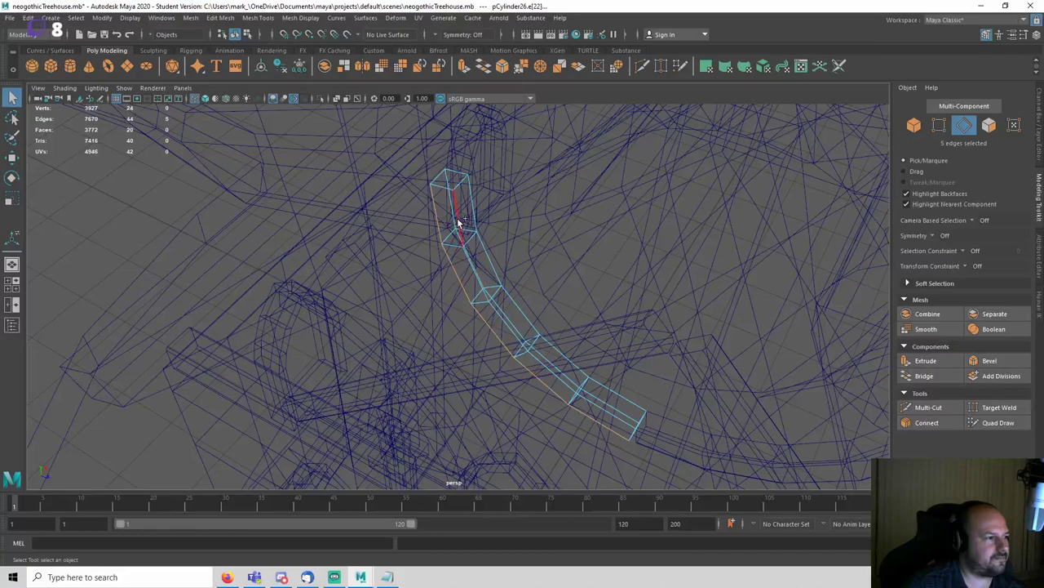
left_click(985, 359)
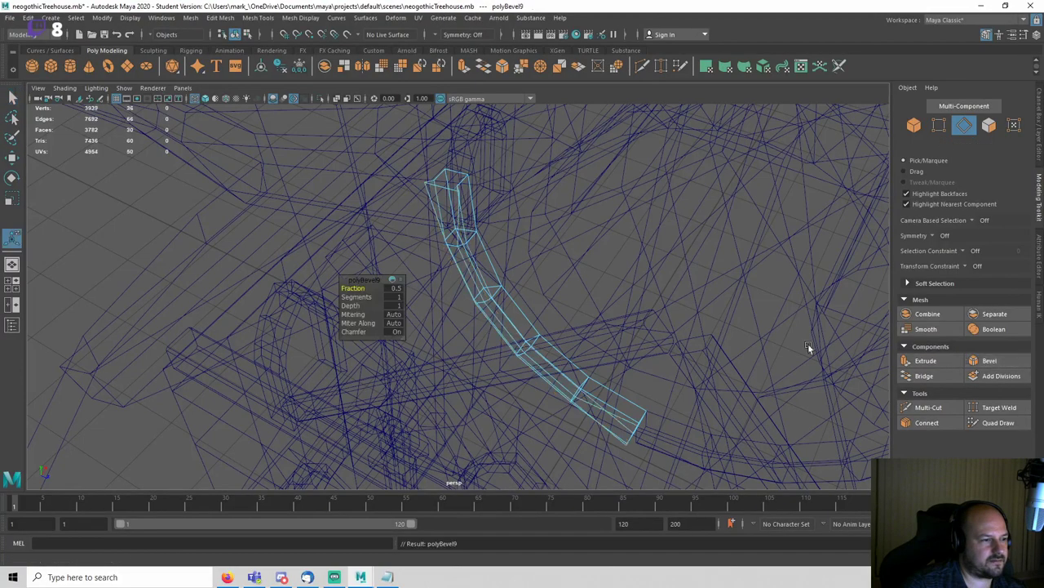
left_click(399, 288)
type(".3")
key("Return")
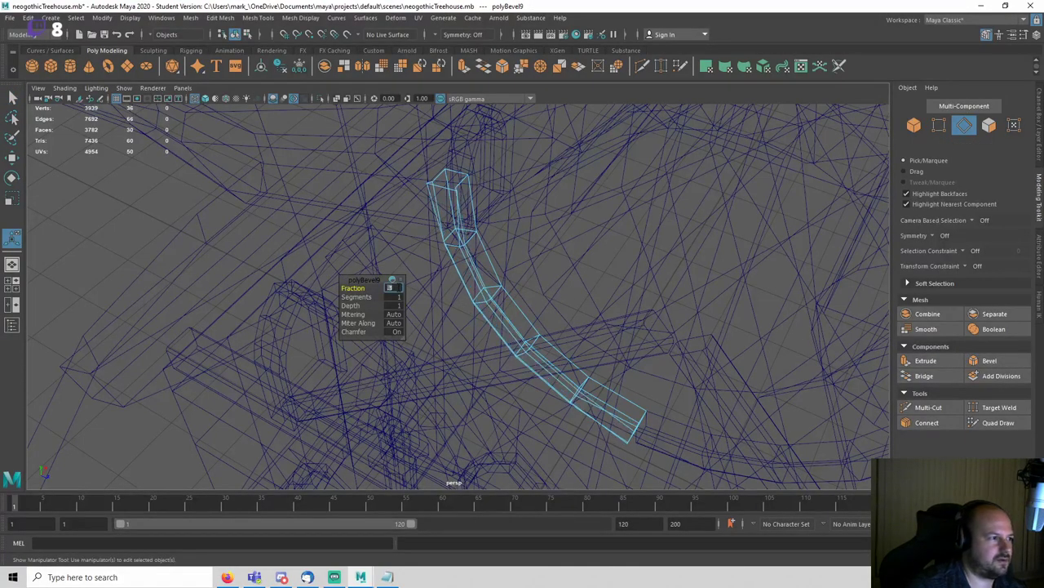
mouse_move(490, 290)
left_mouse_down("alt")
mouse_move(500, 308)
mouse_move(543, 292)
left_mouse_up("alt")
key("5")
key("ctrl+z")
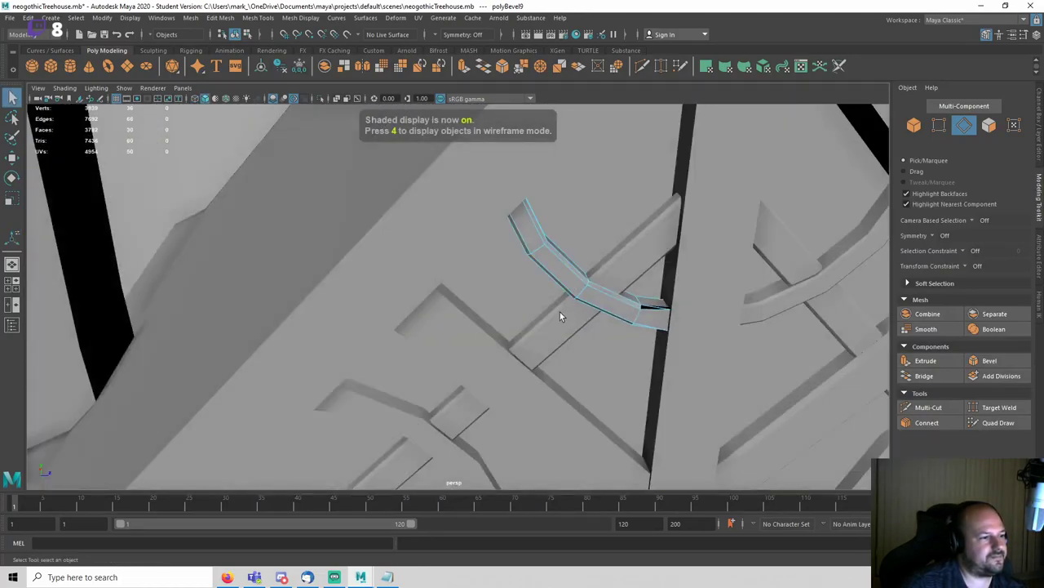
Step: Freeze the transformations of the upper curved brace left of the post, saving the scene, and reverse its normals
left_click(1042, 139)
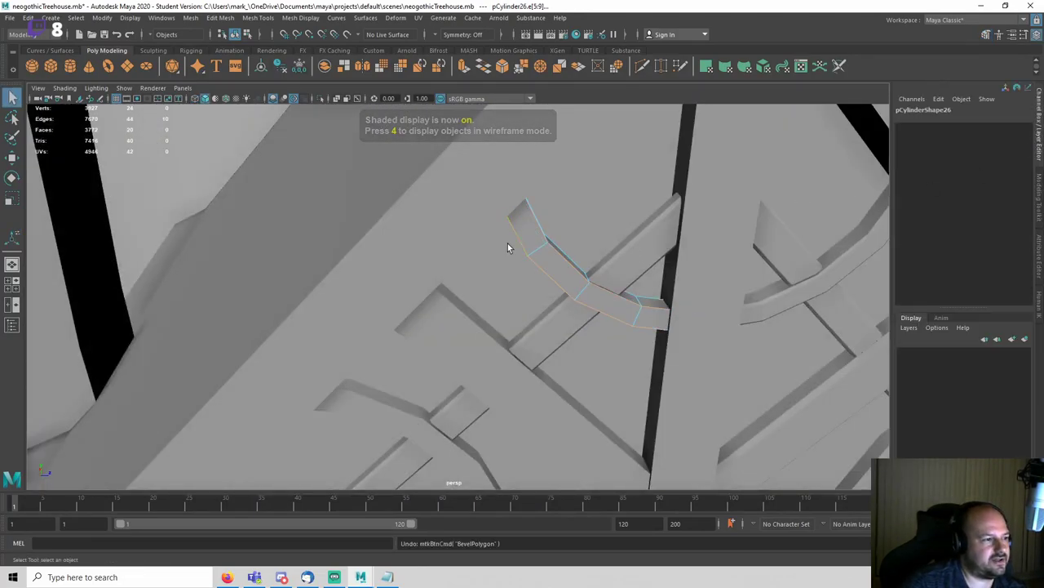
right_click_drag(507, 243, 617, 177)
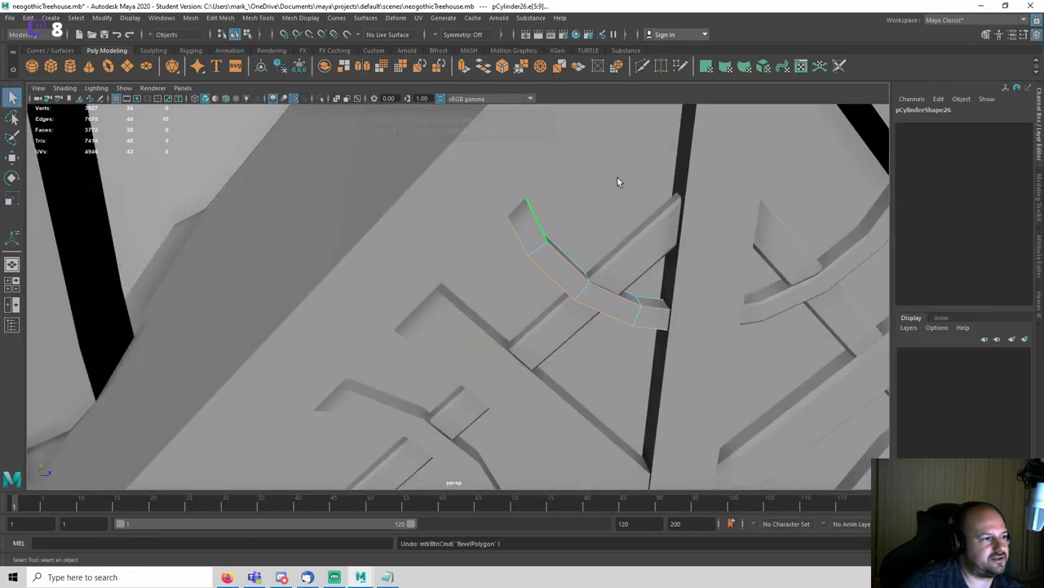
left_click(99, 18)
left_click(122, 67)
key("ctrl+s")
left_click(496, 296)
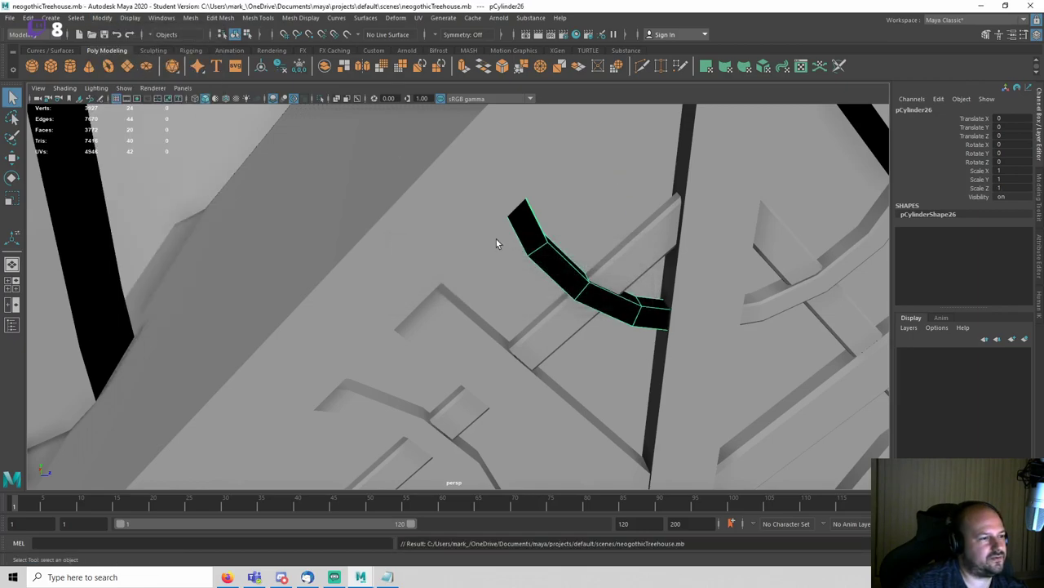
left_click(300, 18)
left_click(324, 68)
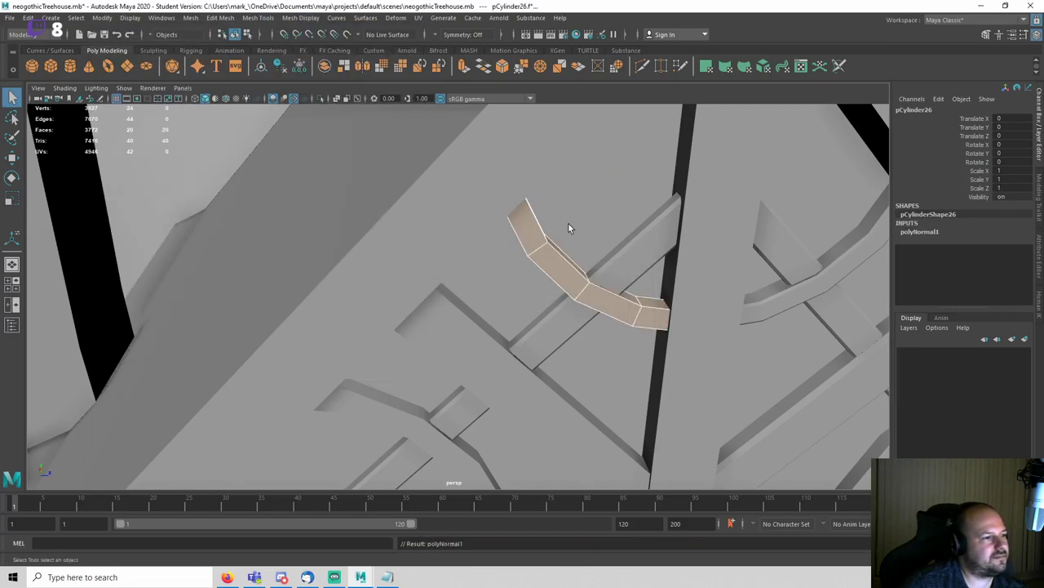
Step: Bevel the two long front edges of the upper left curved brace with a reduced fraction and return to object selection
left_click_drag(568, 227, 531, 226, "alt")
right_click_drag(493, 235, 500, 234)
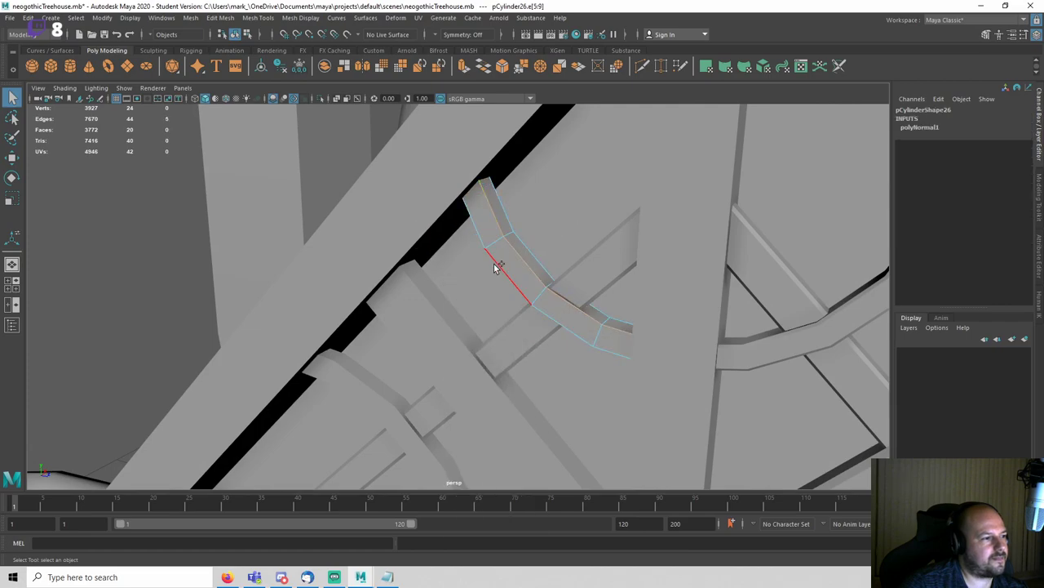
left_click(986, 36)
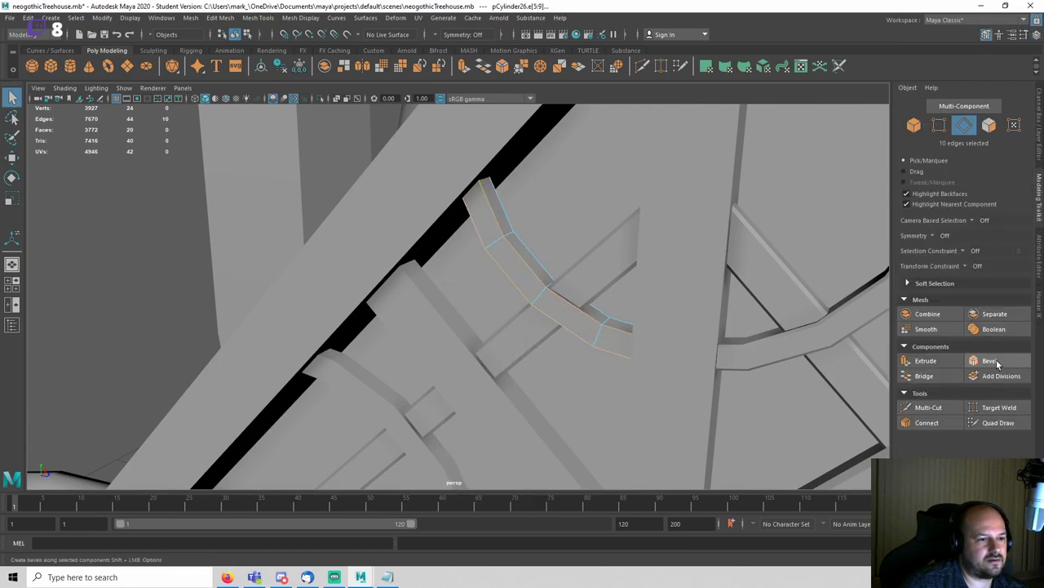
left_click(989, 360)
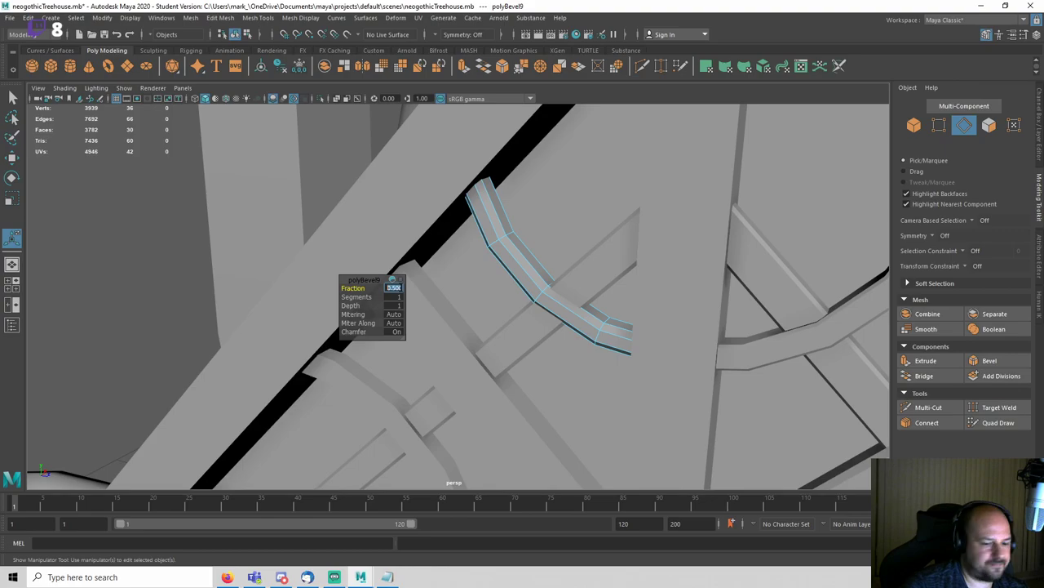
type(".8")
key("Return")
middle_click_drag(488, 286, 489, 227, "alt")
key("q")
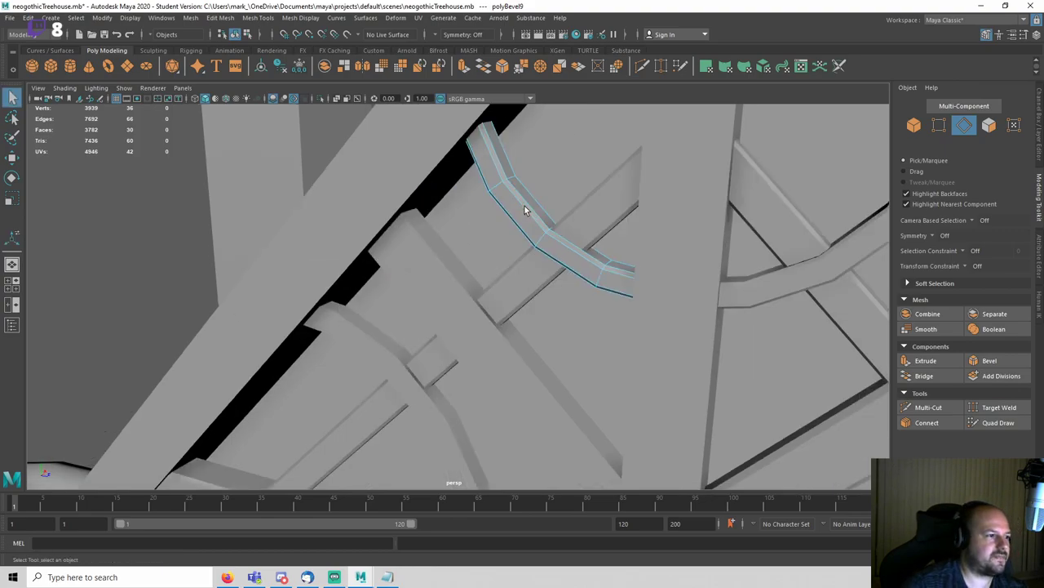
right_click_drag(524, 206, 571, 190)
Step: Delete both end faces of the shorter diagonal timber that slopes down to the post from the left rafter
left_click(441, 273)
right_click_drag(441, 274, 439, 306)
key("4")
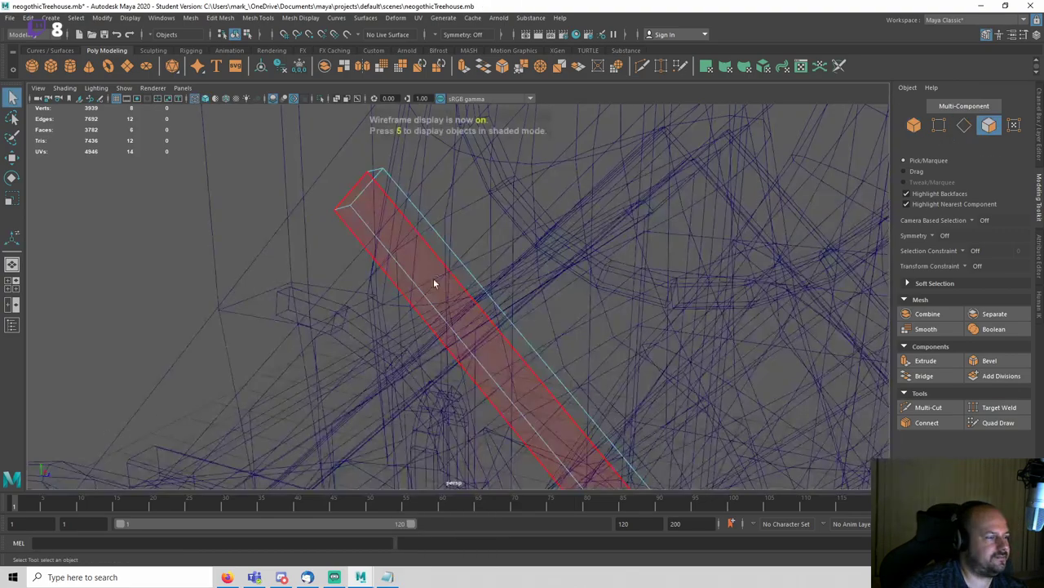
left_click_drag(433, 280, 543, 400, "alt")
left_click(369, 228)
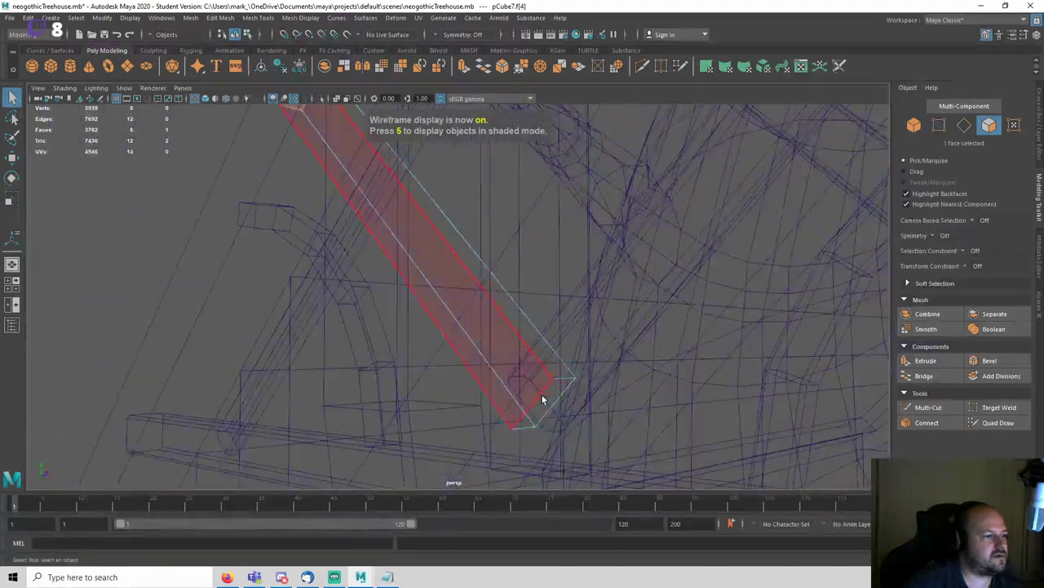
left_click(544, 402, "shift")
key("Delete")
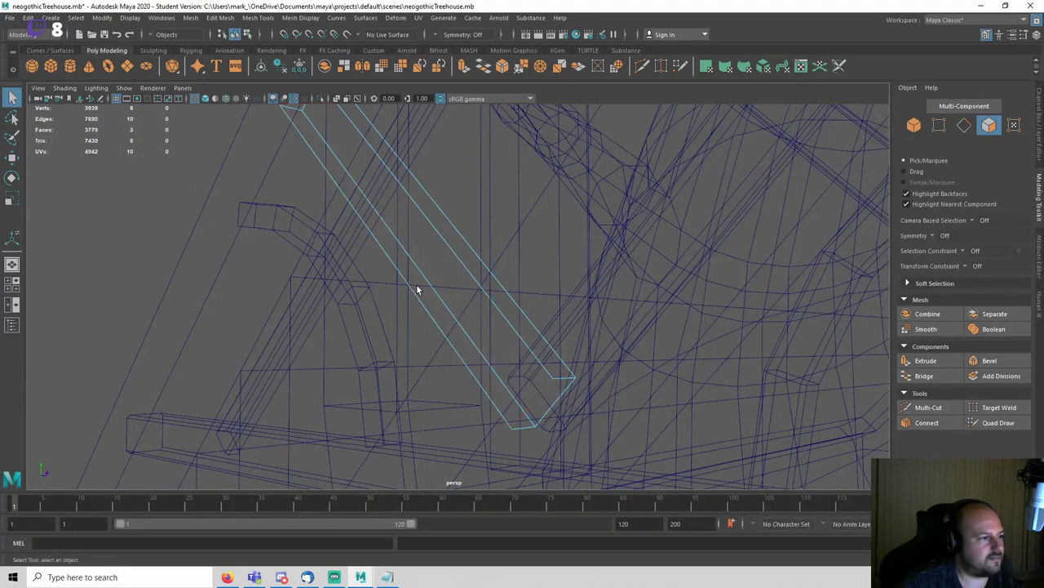
Step: Bevel the four long edges of the shorter left diagonal timber with a fraction of 0.35 and save the scene
right_click_drag(137, 211, 142, 161)
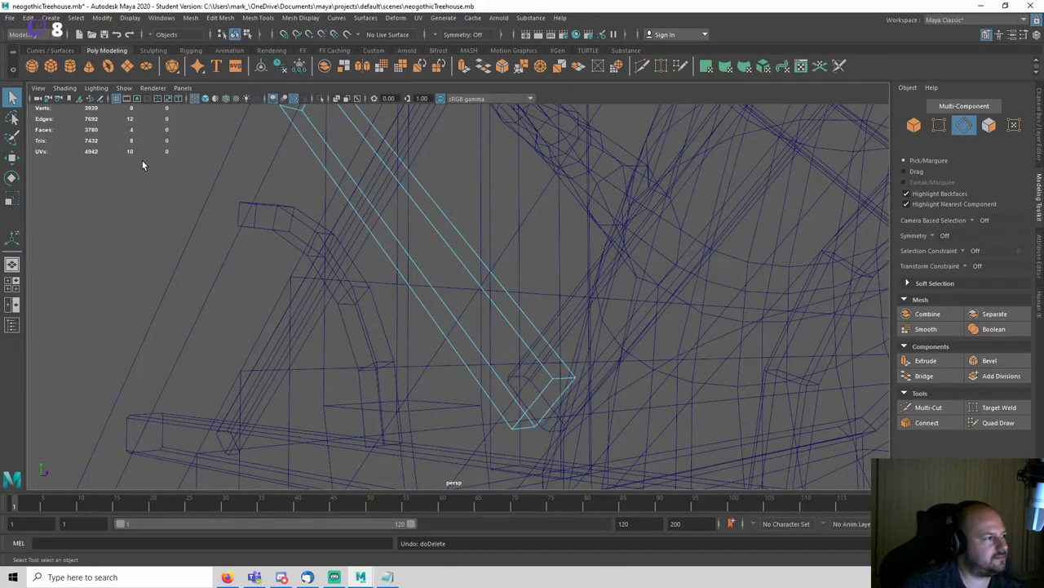
key("5")
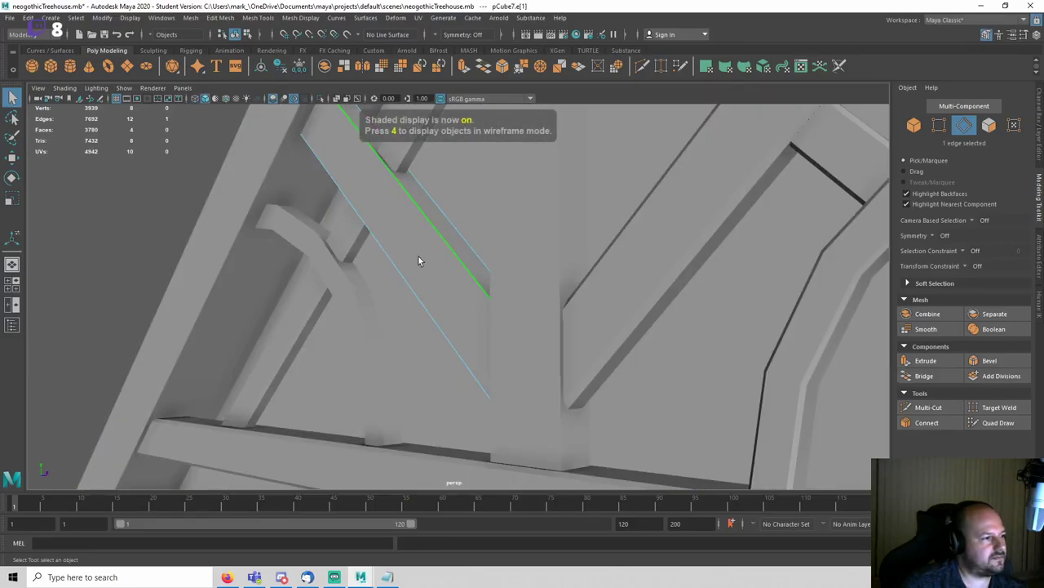
left_click_drag(388, 330, 388, 330)
key("ctrl+b")
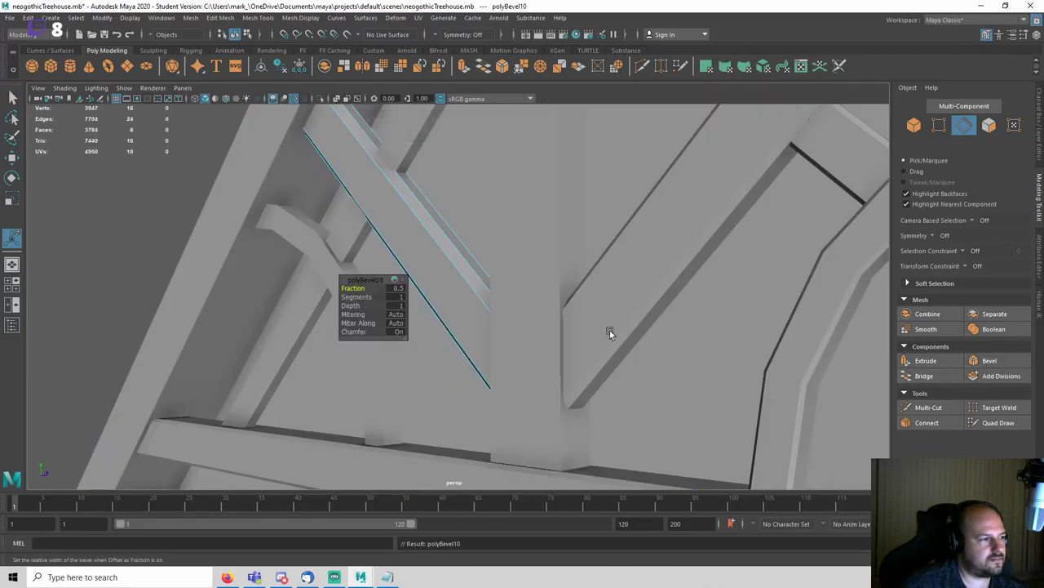
key("Return")
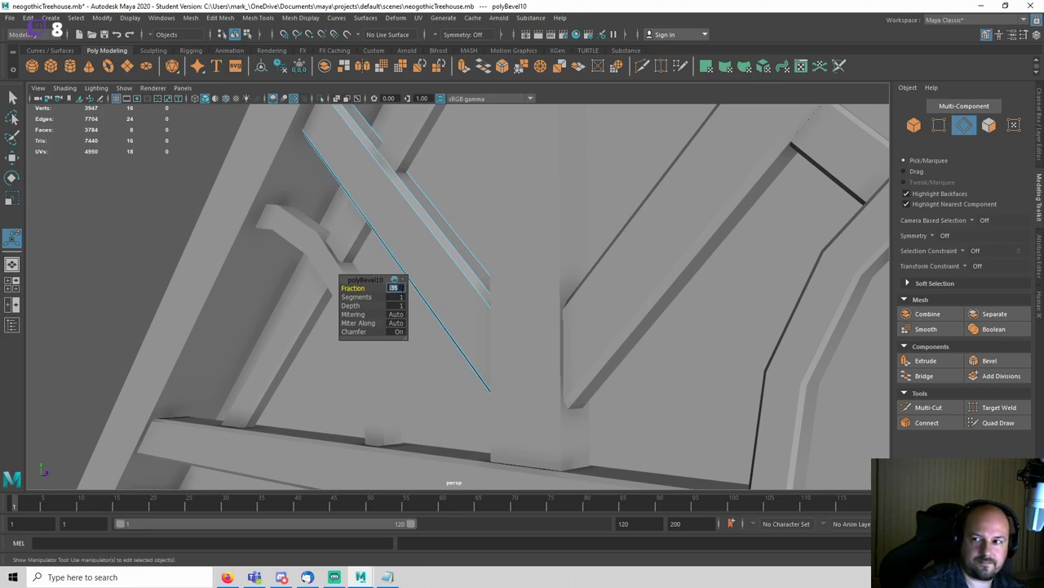
left_click_drag(427, 236, 457, 211, "alt")
key("q")
right_click_drag(456, 209, 488, 178)
scroll(358, 241, "down", 4)
key("ctrl+s")
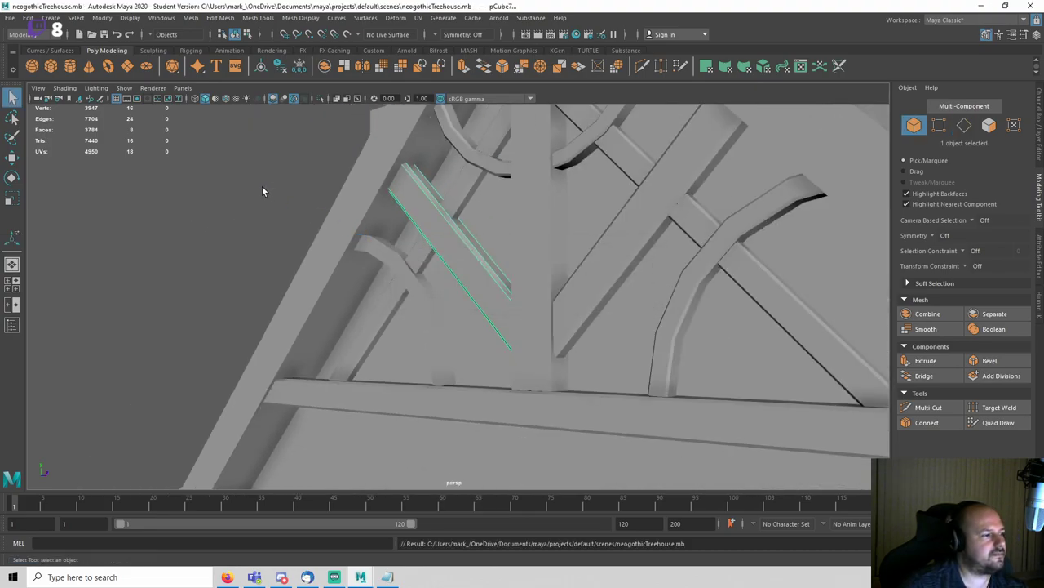
Step: Delete both end faces of the lower curved brace left of the post
left_click(261, 187)
left_click_drag(307, 266, 362, 274, "alt")
left_click_drag(520, 304, 450, 305, "alt")
right_click_drag(441, 276, 440, 304)
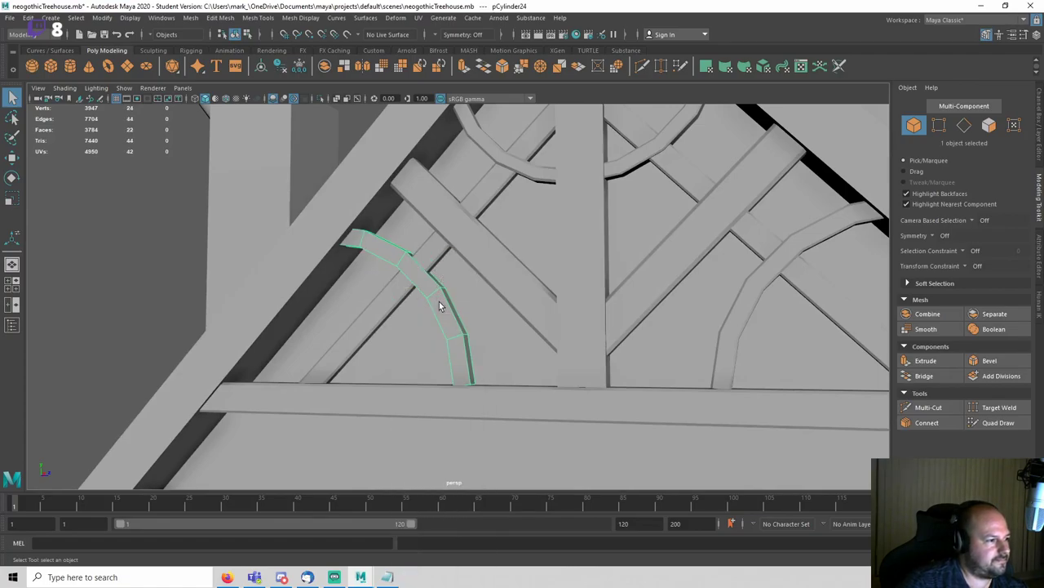
key("4")
left_click_drag(448, 333, 525, 342, "alt")
left_click(466, 373)
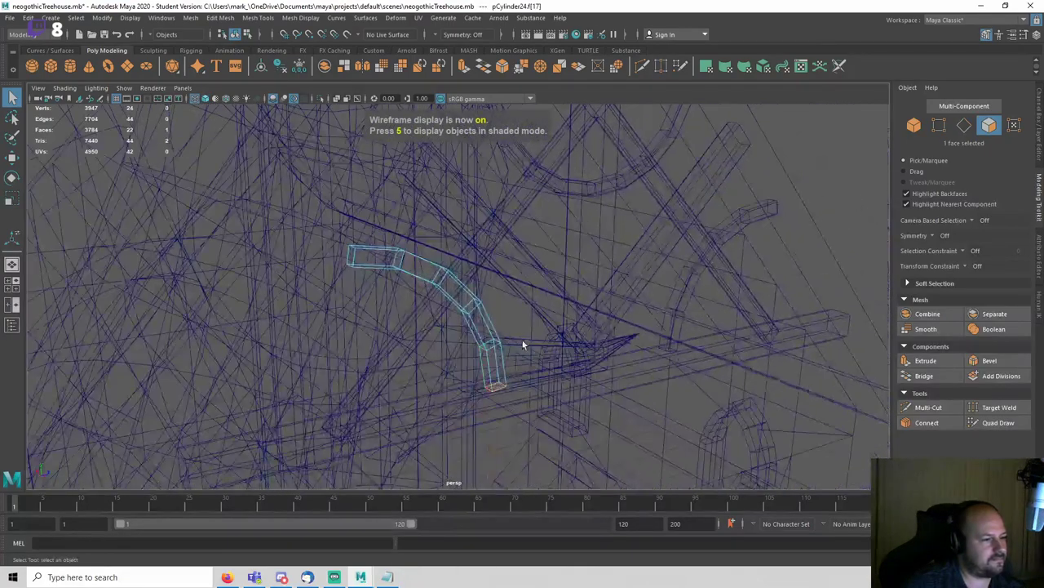
left_click(351, 259, "shift")
key("Delete")
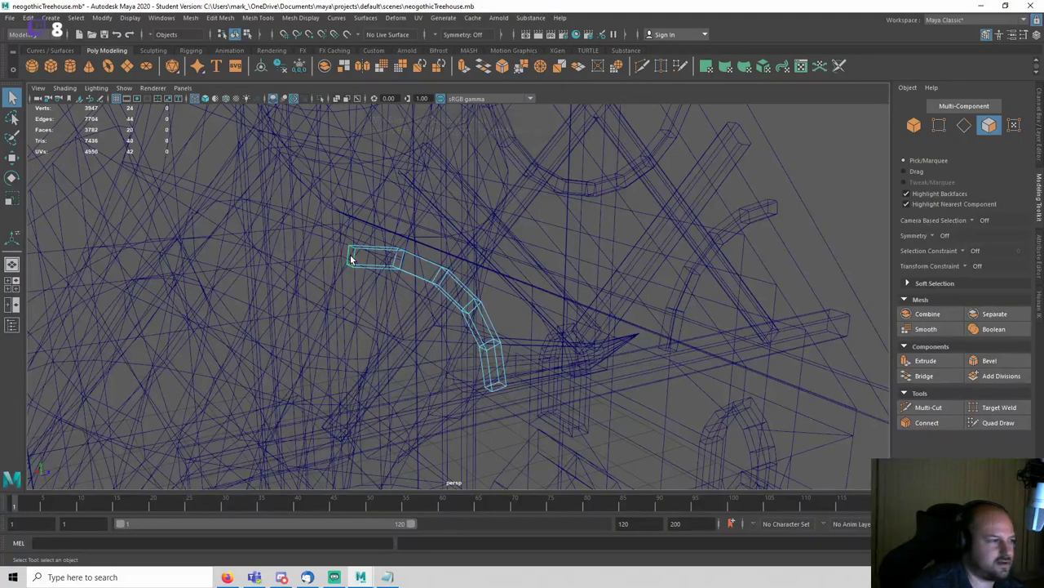
Step: Try to bevel the two long front edges of the lower curved brace left of the post
mouse_move(351, 259)
left_mouse_down("alt")
mouse_move(235, 241)
mouse_move(205, 210)
left_mouse_up("alt")
key("5")
key("F10")
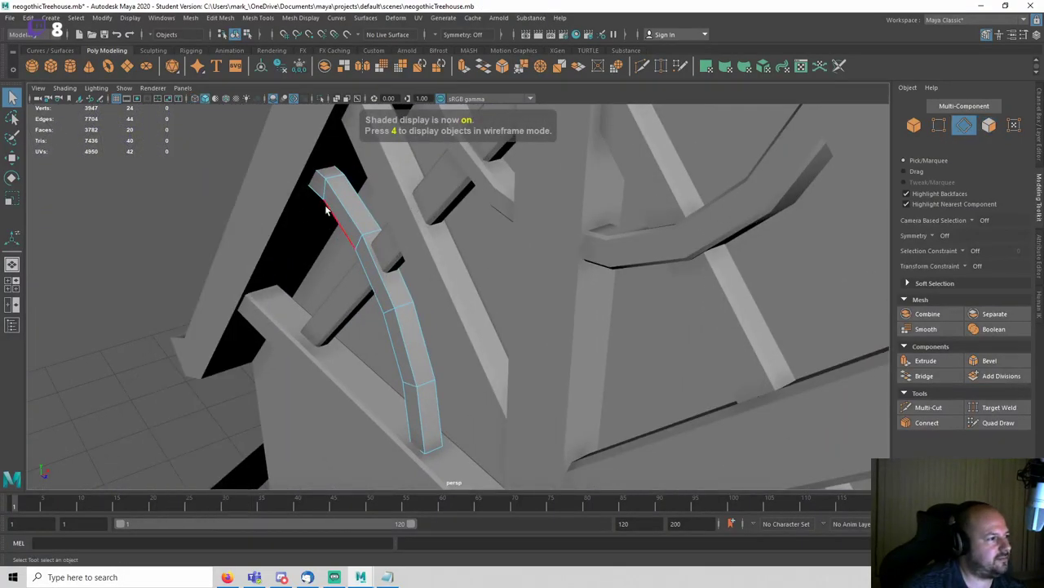
double_click(336, 210)
left_click(989, 360)
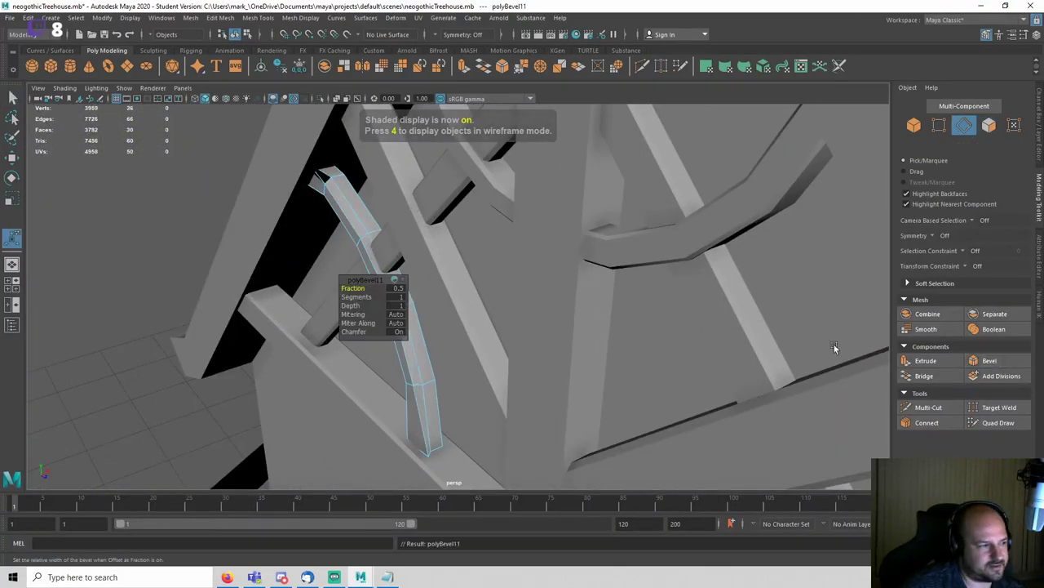
left_click_drag(386, 296, 387, 328, "alt")
key("ctrl+z")
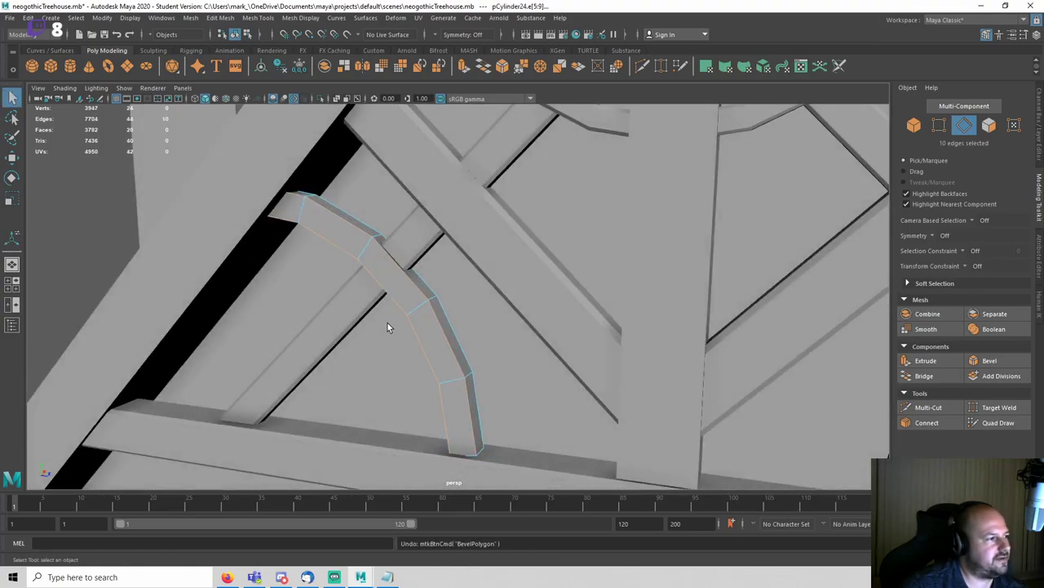
Step: Return to object selection on the lower left curved brace and save the scene
left_click(1039, 131)
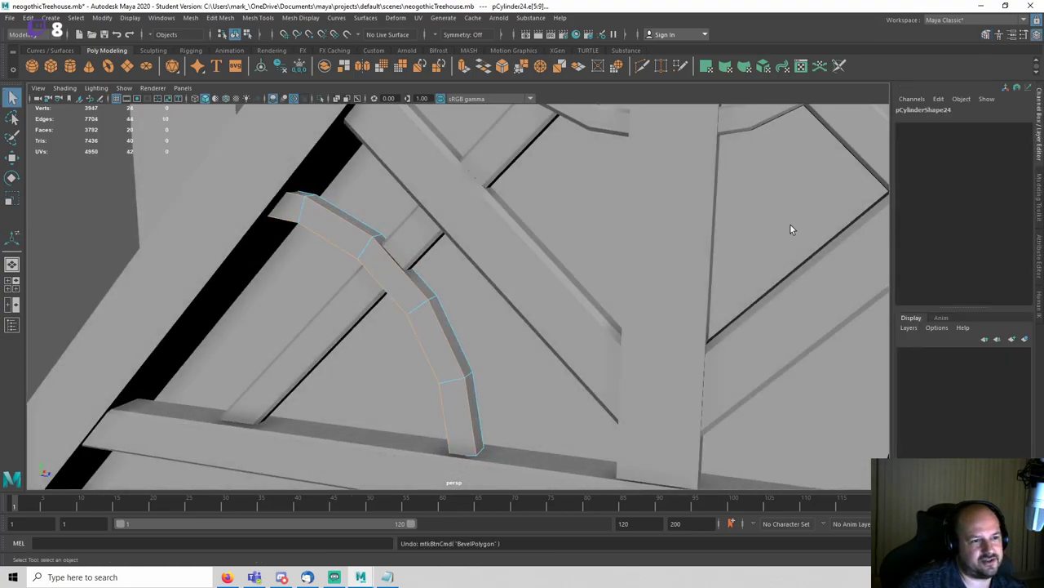
key("F8")
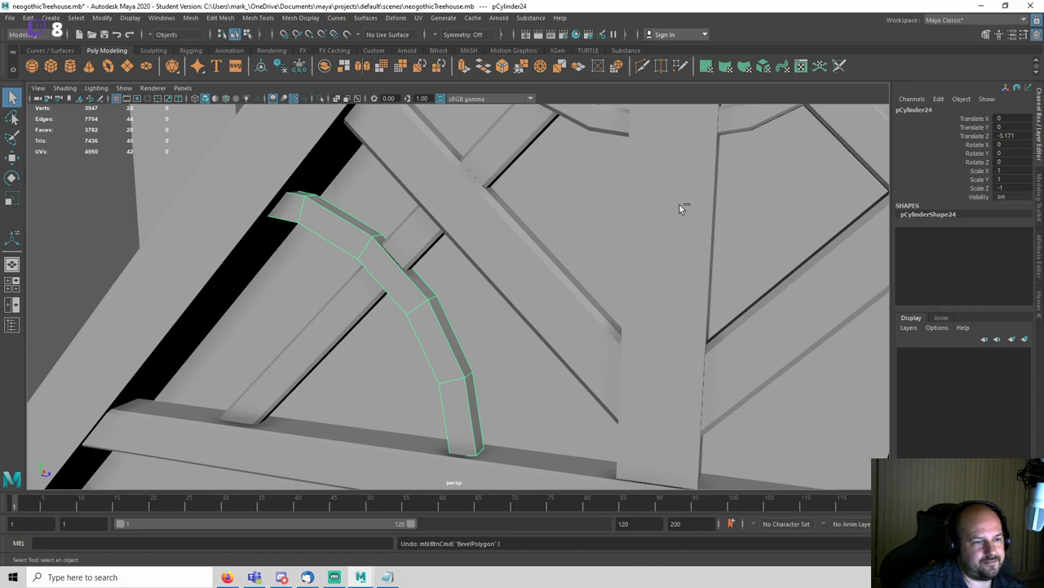
key("ctrl+s")
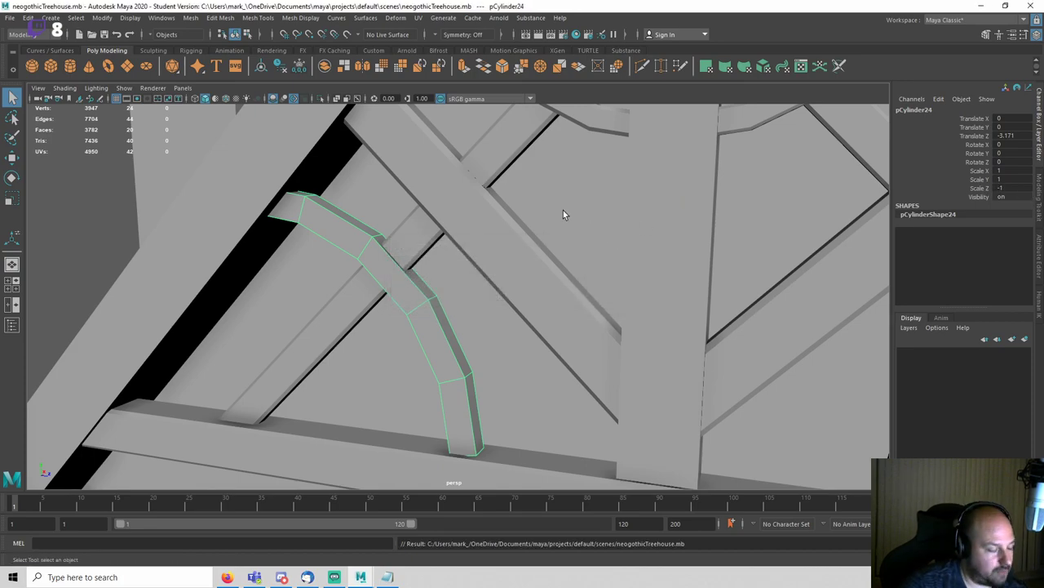
Step: Freeze the transformations of the lower left curved brace and reverse its normals
middle_click_drag(429, 207, 488, 242, "alt")
scroll(495, 242, "up", 3)
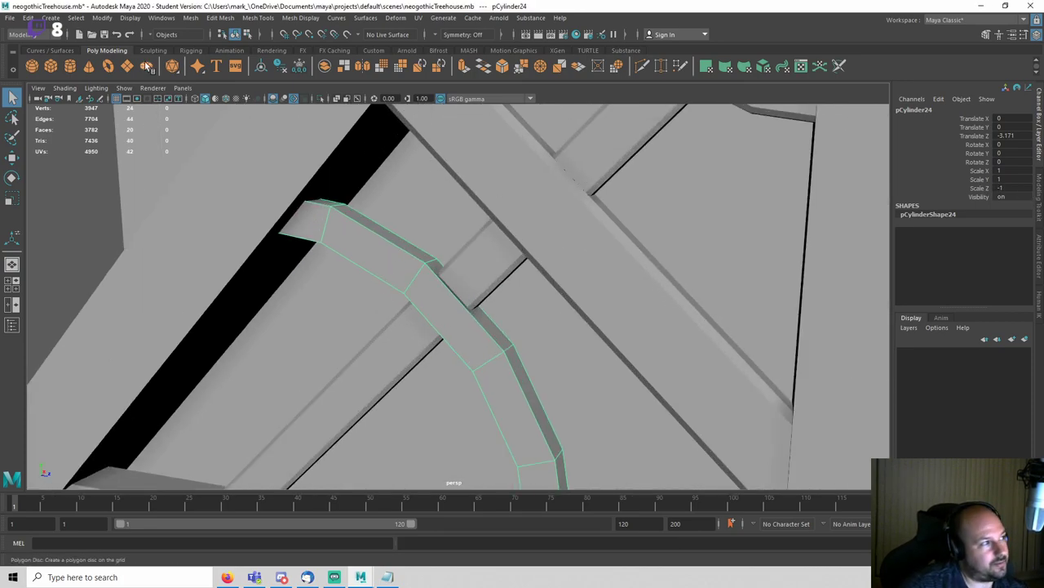
left_click(104, 20)
left_click(135, 75)
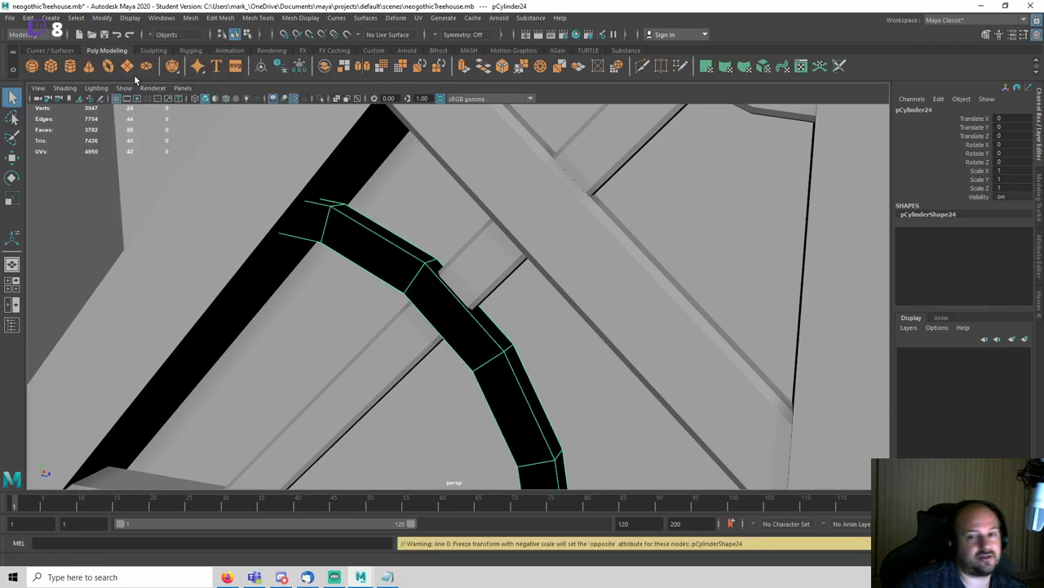
left_click(300, 18)
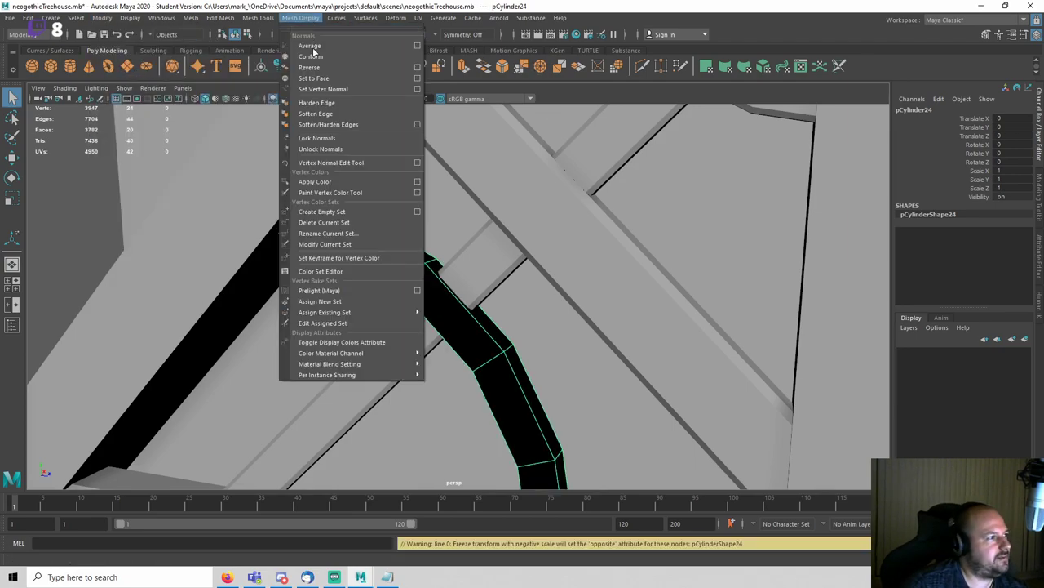
left_click(310, 68)
Step: Bevel the two long front edges of the lower left curved brace with a reduced bevel fraction
left_click_drag(388, 221, 349, 225, "alt")
right_click_drag(350, 224, 347, 194)
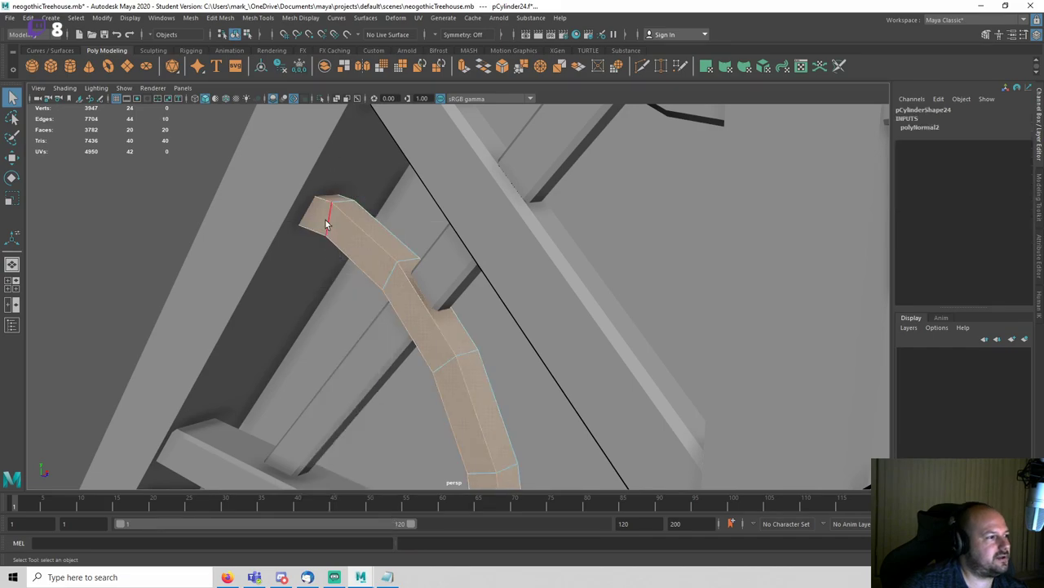
double_click(333, 204)
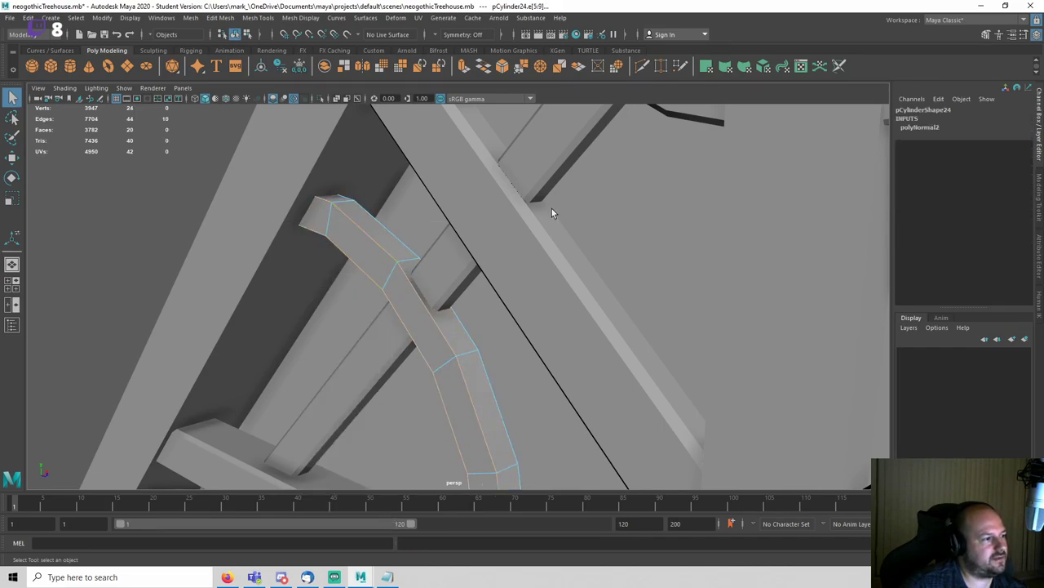
left_click(986, 36)
left_click(989, 359)
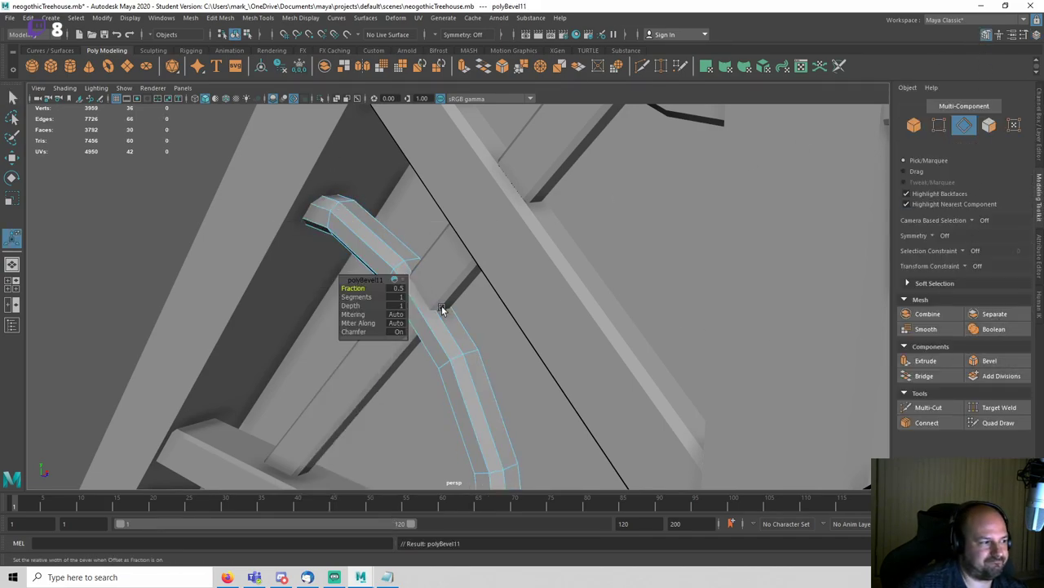
left_click(396, 289)
type(".3")
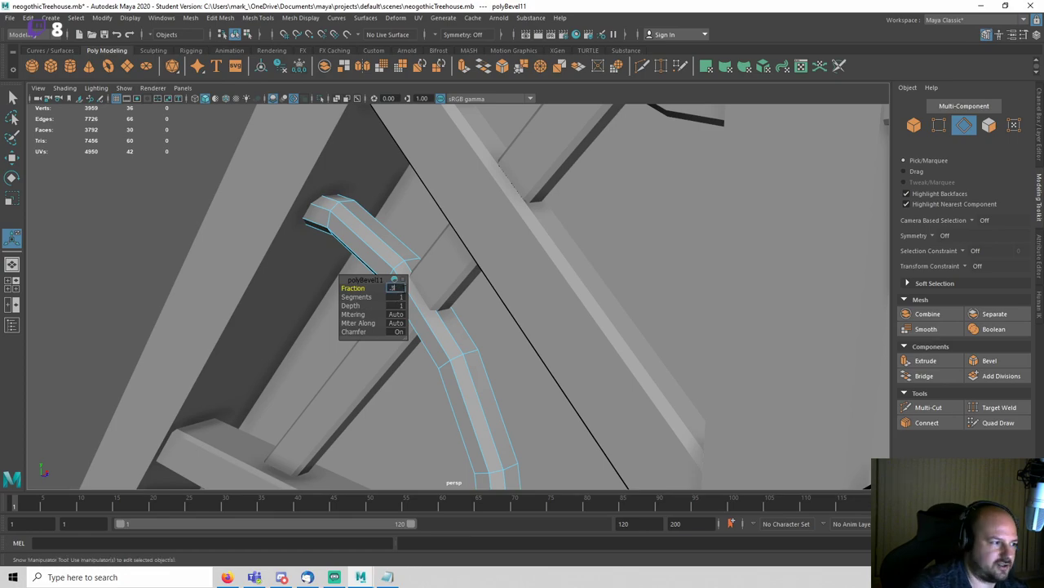
key("Return")
Step: Return to object selection, deselect the lower left curved brace and save the scene
middle_click_drag(419, 289, 515, 208, "alt")
key("q")
right_click_drag(445, 178, 506, 147)
middle_click_drag(449, 318, 474, 163, "alt")
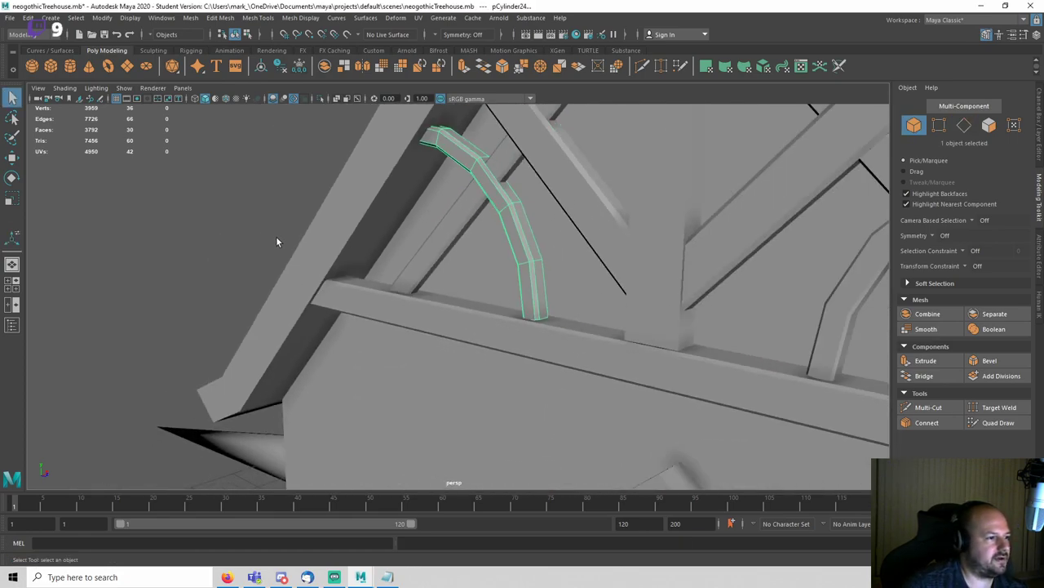
left_click(445, 240)
Step: Delete the bottom end face of the gable's central vertical post, keeping its top face
middle_click_drag(444, 239, 527, 330, "alt")
right_click_drag(562, 259, 562, 302)
key("4")
left_click_drag(560, 337, 533, 336, "alt")
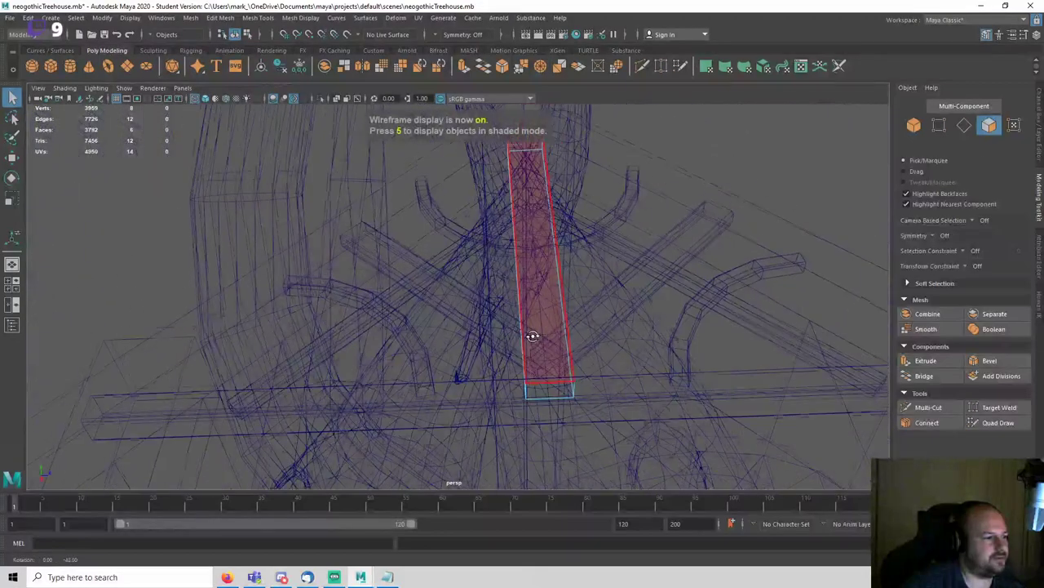
left_click(546, 394)
left_click_drag(545, 196, 610, 302, "alt")
middle_click_drag(600, 237, 575, 335, "alt")
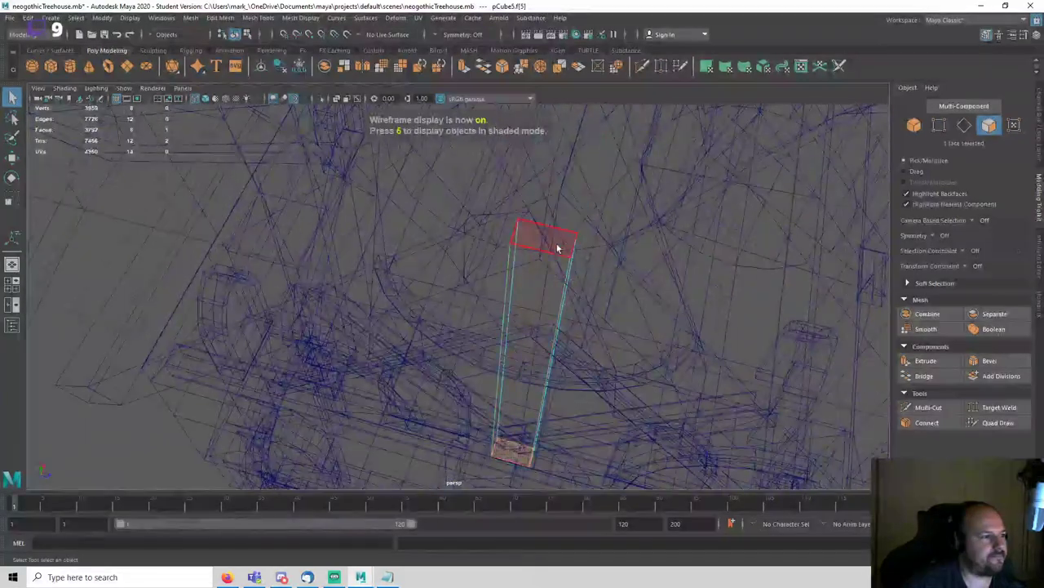
left_click(557, 247, "shift")
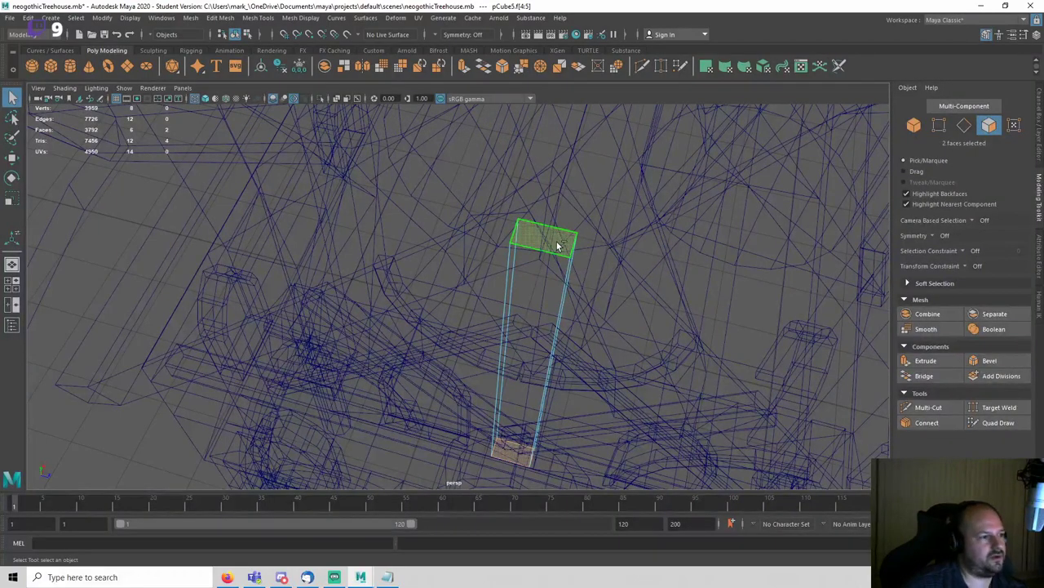
left_click(557, 245, "shift")
mouse_move(555, 239)
left_mouse_down("alt")
mouse_move(602, 261)
mouse_move(635, 251)
mouse_move(708, 261)
left_mouse_up("alt")
Step: Bevel the four long edges of the central post with a reduced bevel fraction
key("5")
key("F10")
left_click_drag(781, 215, 571, 283, "alt")
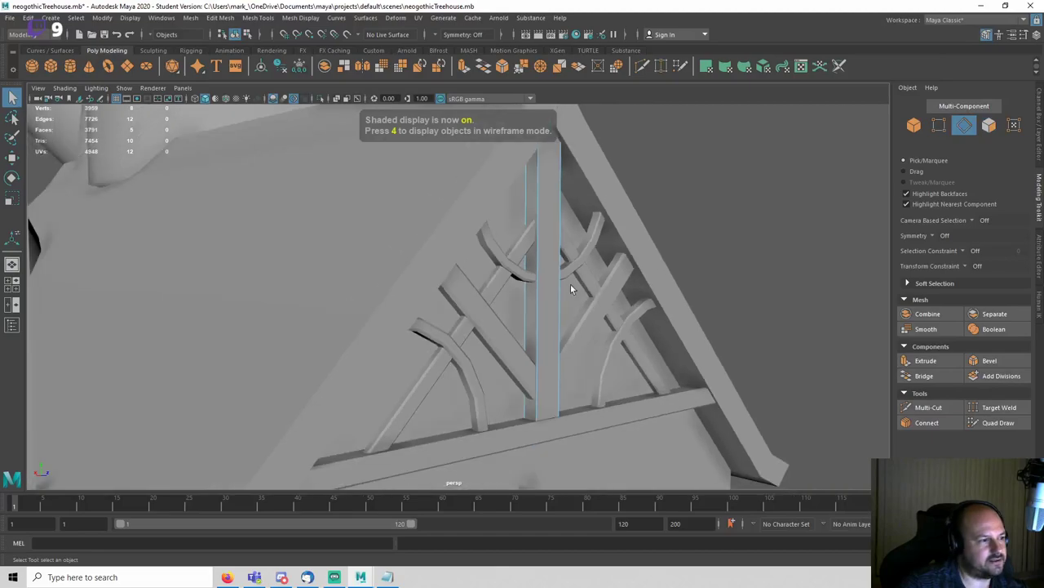
left_click(1003, 361)
left_click_drag(752, 328, 637, 326, "alt")
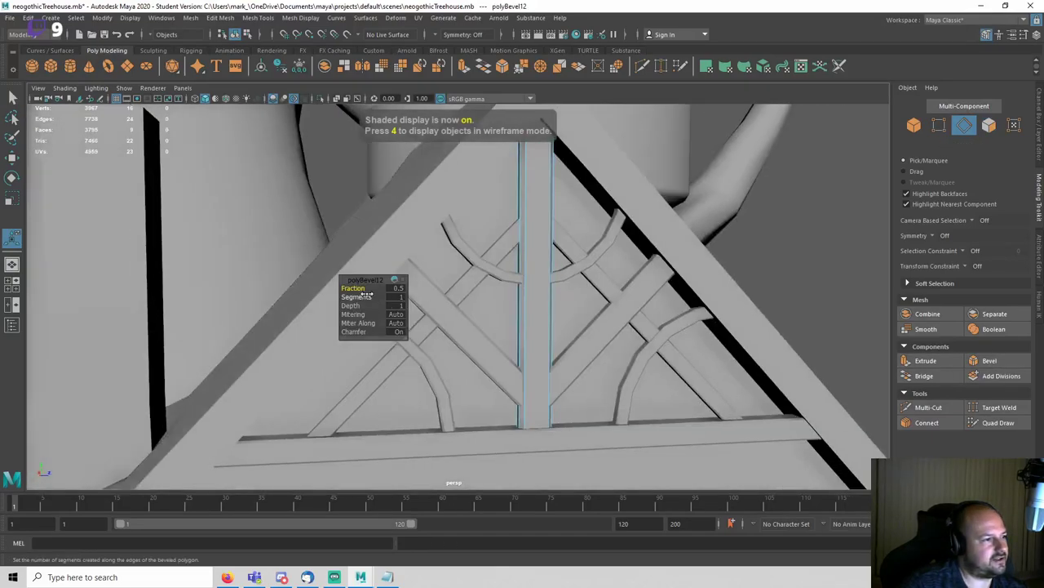
left_click(403, 290)
type(".35")
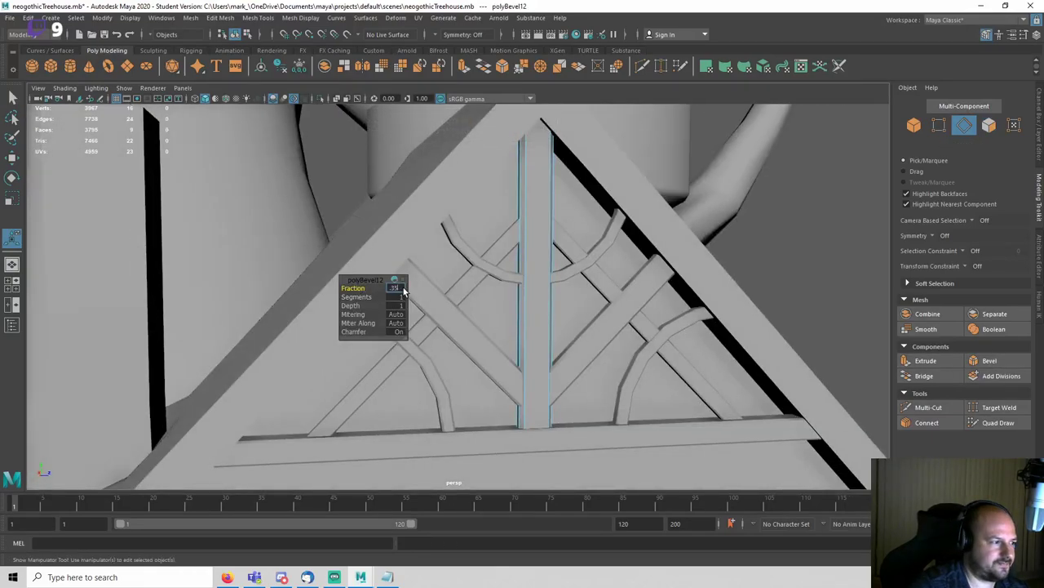
key("Return")
Step: Move the central post's top vertices up so the post extends behind the gable's peak
middle_click_drag(828, 213, 824, 268, "alt")
key("q")
key("F9")
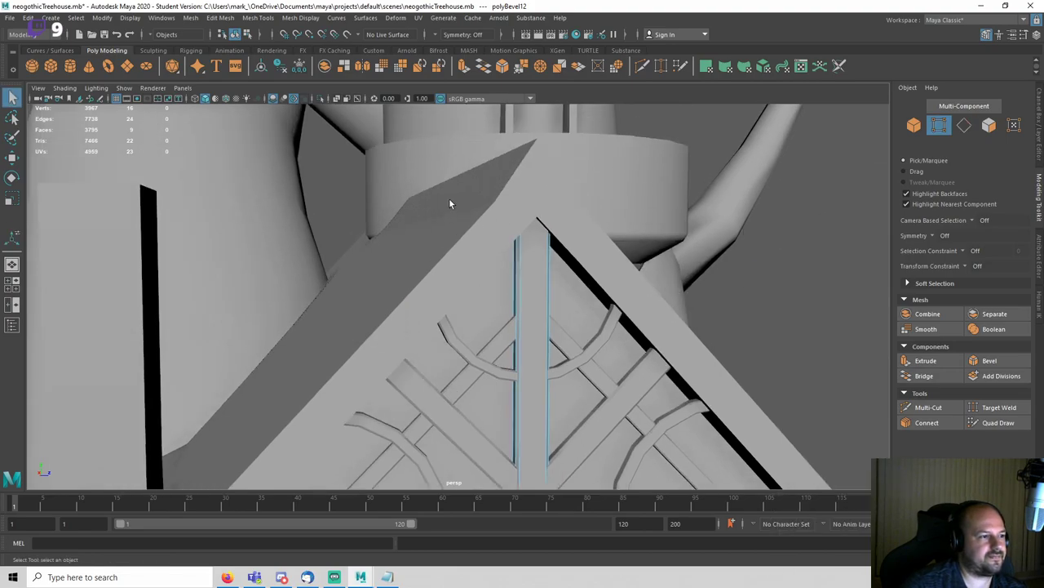
key("4")
left_click_drag(449, 203, 646, 243)
key("5")
key("w")
left_click_drag(531, 175, 536, 104)
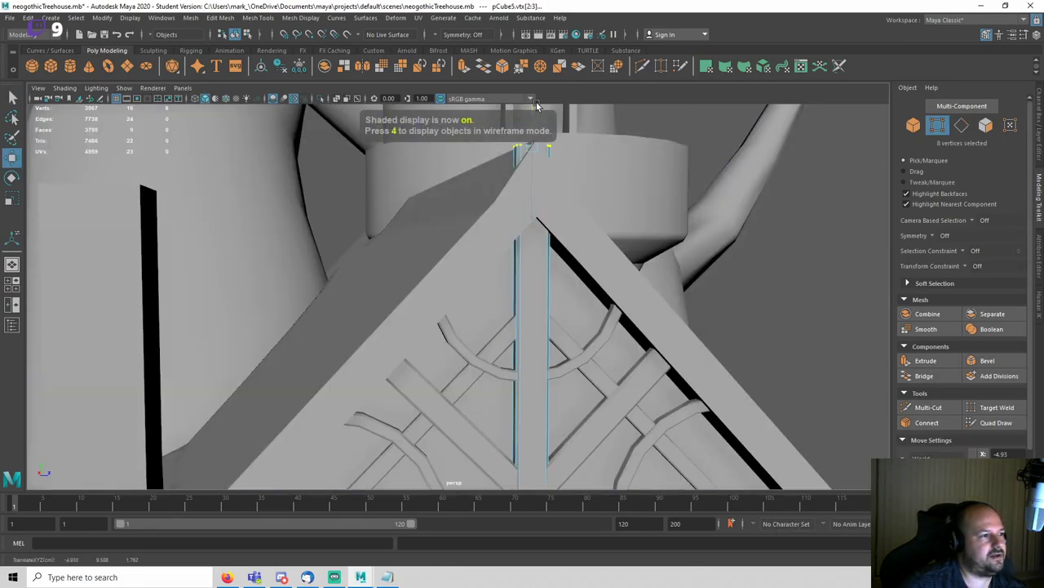
Step: Delete the top end face of the central post
left_click_drag(791, 320, 749, 289, "alt")
key("4")
right_click_drag(727, 240, 718, 262)
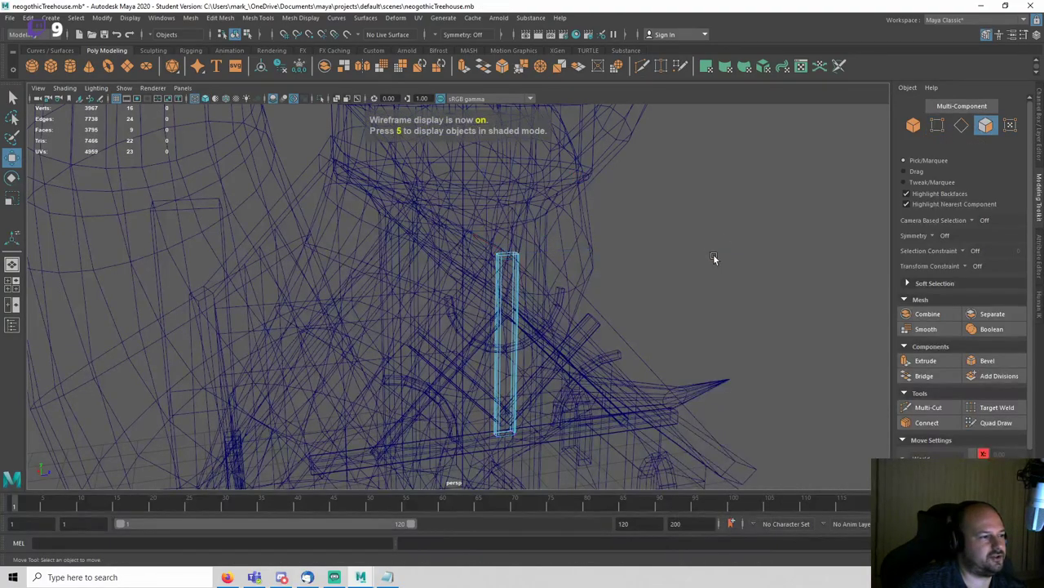
left_click_drag(713, 257, 630, 276, "alt")
left_click(543, 248)
key("Delete")
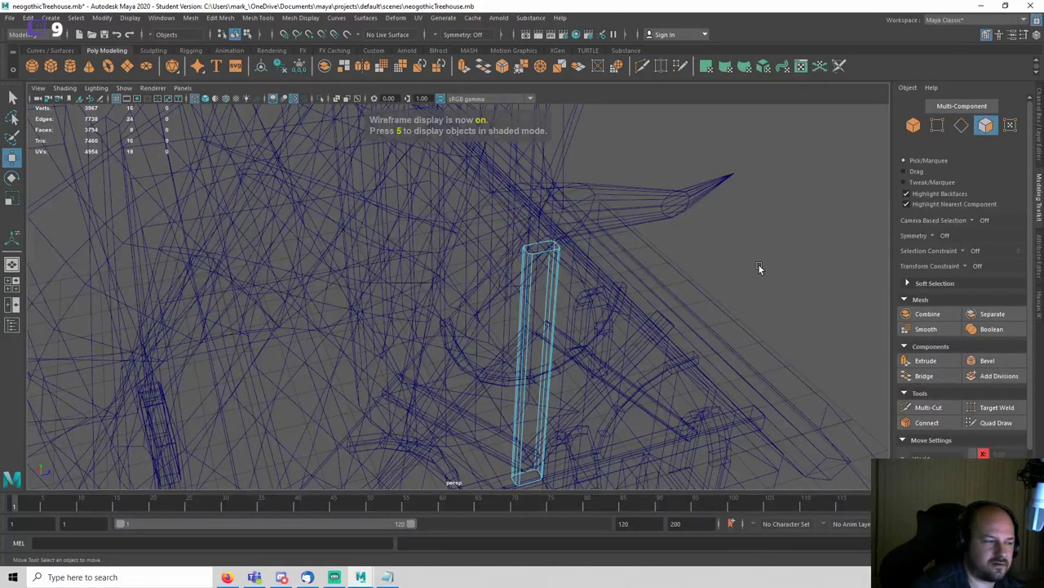
Step: Return to object selection in shaded display, clear the selection and save the scene
key("5")
key("F8")
key("a")
key("ctrl+s")
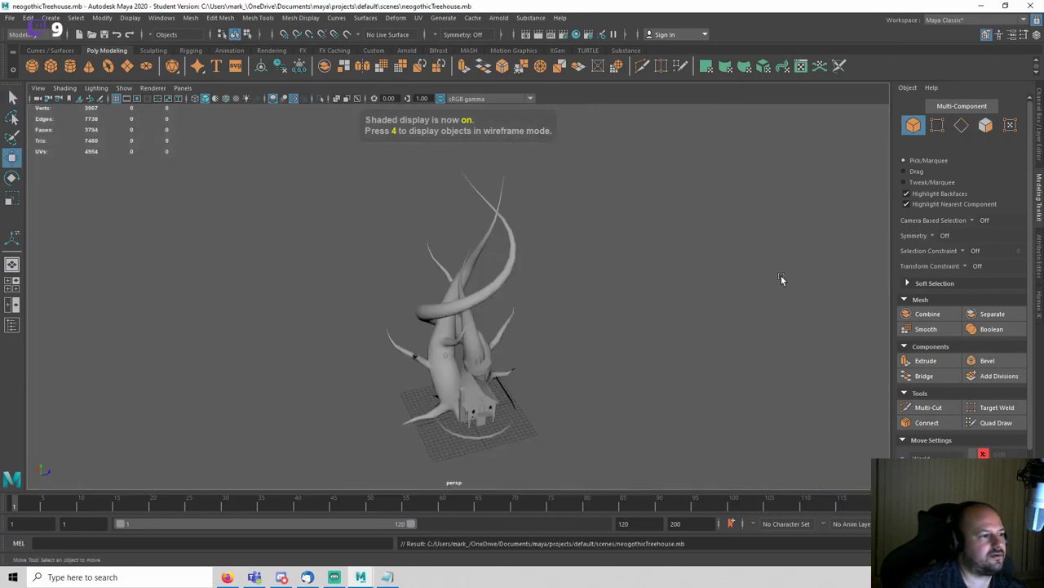
Step: Examine the house's front and corner arches for mouldings whose edges still need beveling
left_click_drag(781, 275, 550, 291, "alt")
scroll(657, 323, "up", 6)
scroll(565, 309, "up", 8)
scroll(566, 308, "up", 5)
key("ctrl+s")
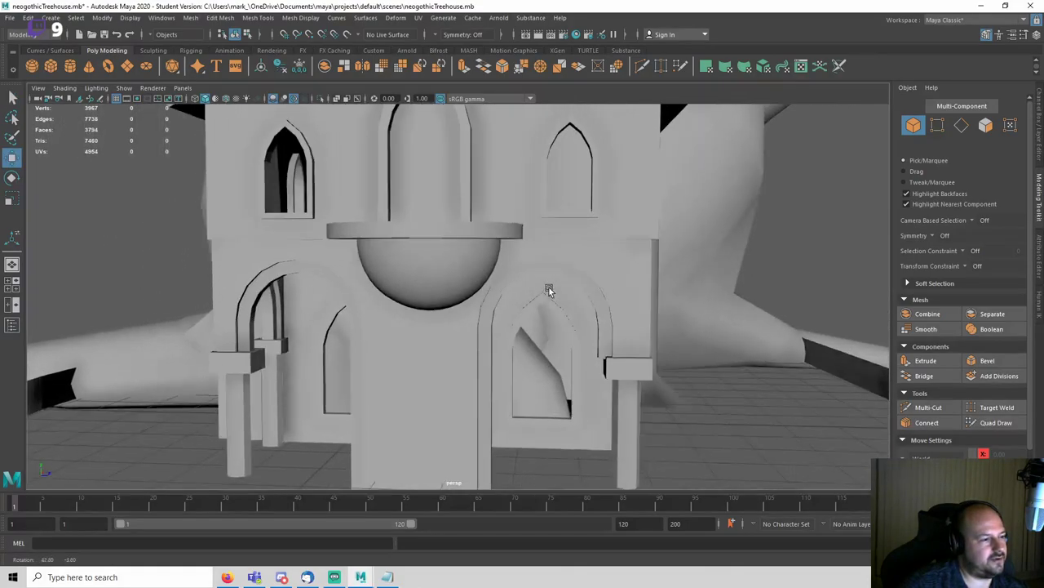
scroll(539, 290, "down", 2)
scroll(469, 283, "down", 4)
scroll(360, 262, "up", 8)
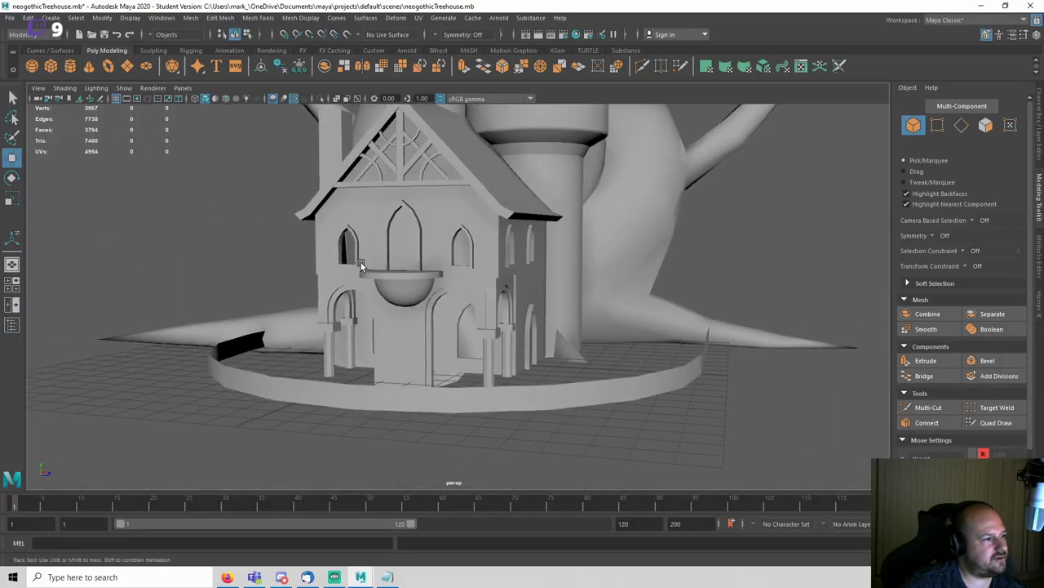
key("q")
left_click(471, 235)
left_click_drag(484, 280, 538, 279, "alt")
scroll(665, 262, "up", 5)
left_click_drag(749, 204, 629, 191, "alt")
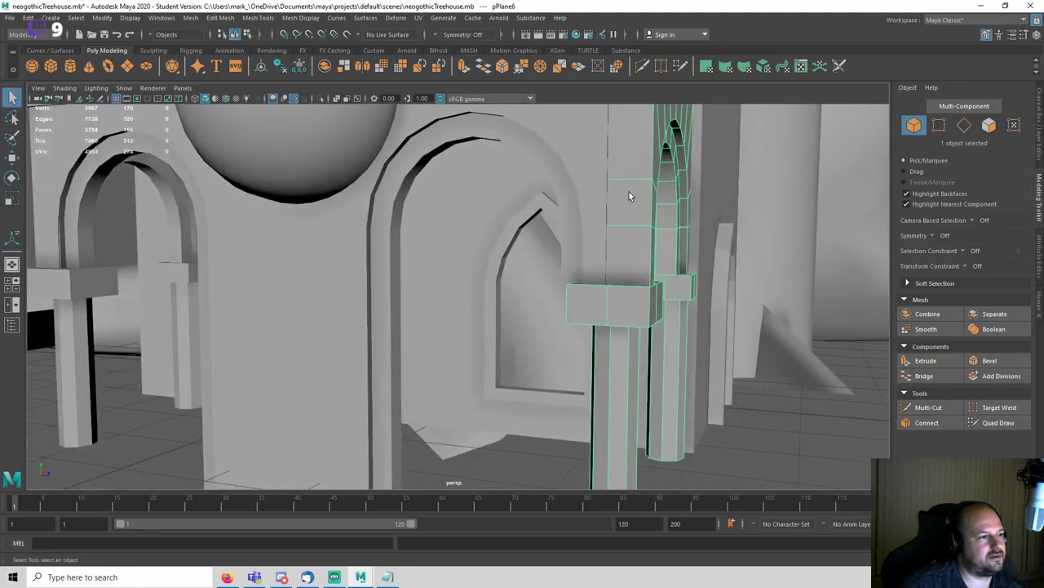
left_click(600, 210, "shift")
left_click(756, 440)
left_click_drag(635, 318, 706, 228, "alt")
Step: Bevel the long edges around the side porch arch's moulding with a fraction of 0.25
left_click(719, 176)
left_click_drag(719, 176, 454, 248, "alt")
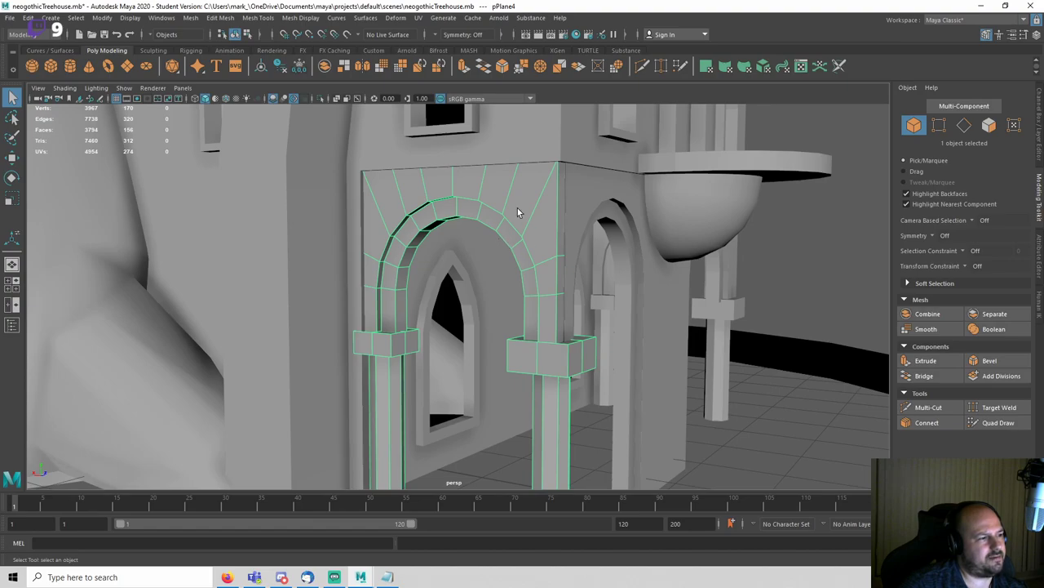
key("F10")
scroll(411, 268, "up", 4)
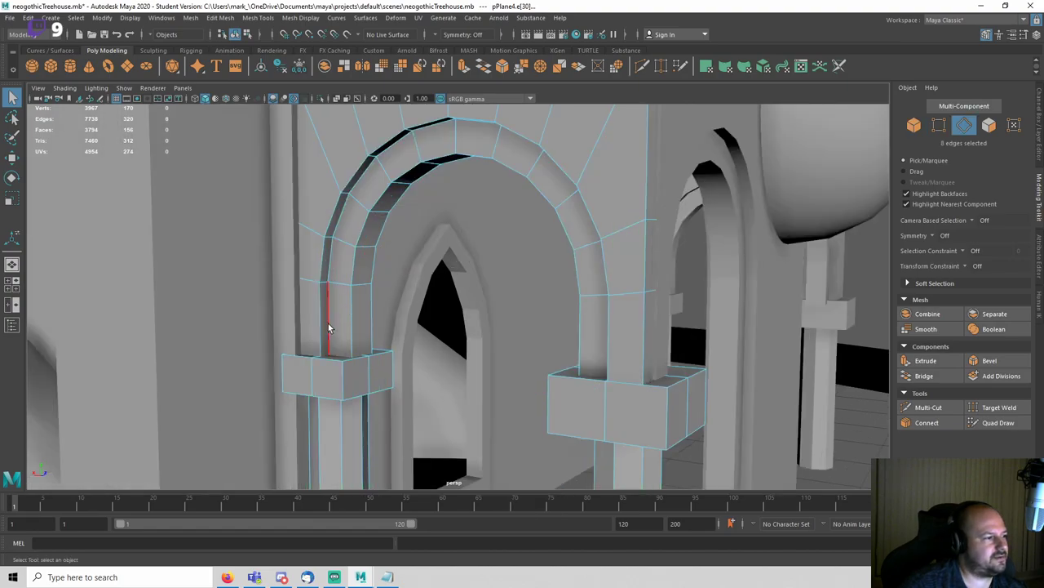
double_click(328, 326, "shift")
key("4")
left_click_drag(346, 327, 450, 356, "alt")
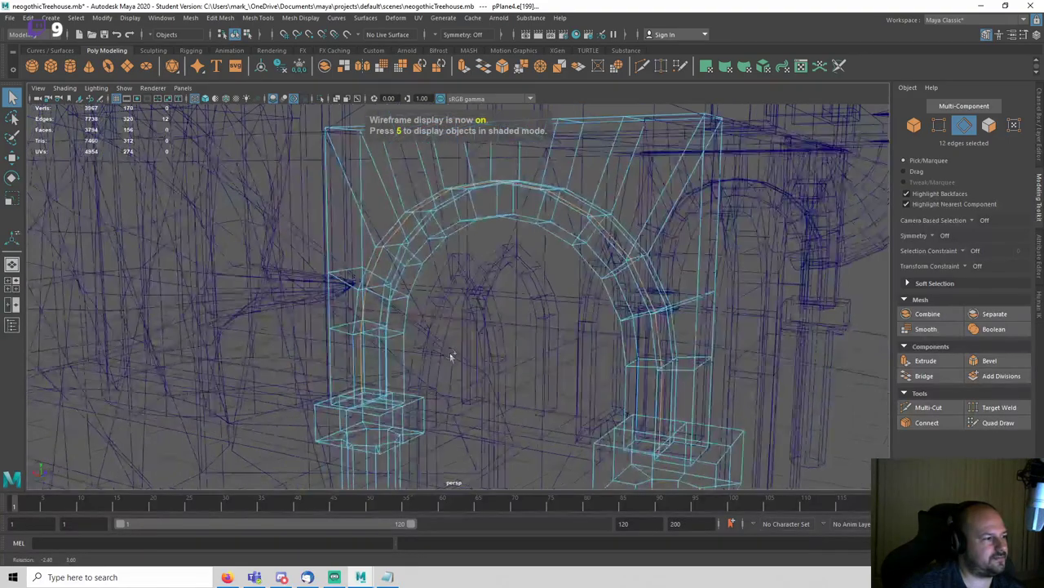
key("5")
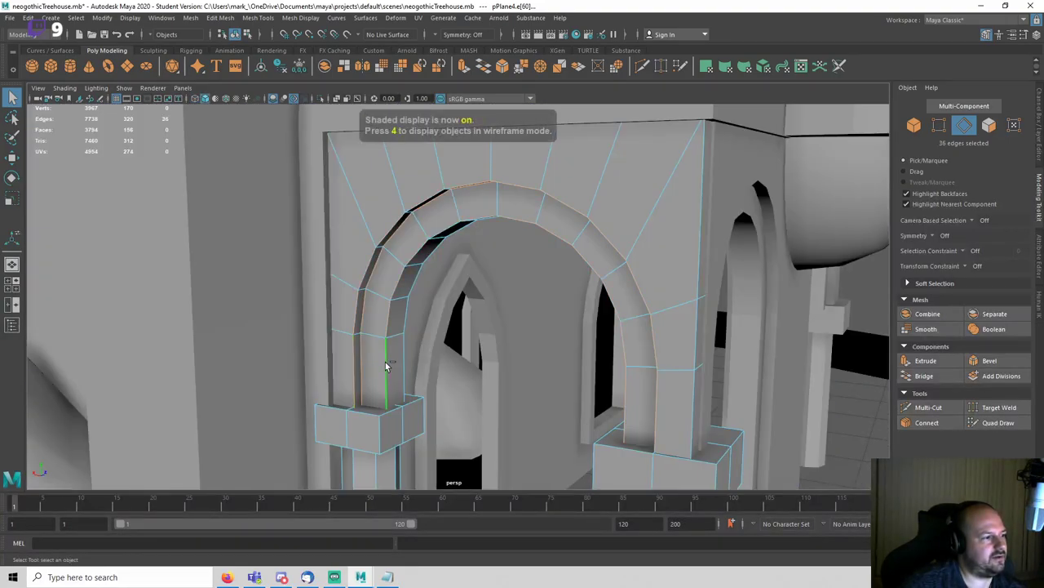
mouse_move(427, 352)
left_mouse_down("alt")
mouse_move(368, 345)
mouse_move(642, 343)
mouse_move(333, 319)
mouse_move(387, 366)
left_mouse_up("alt")
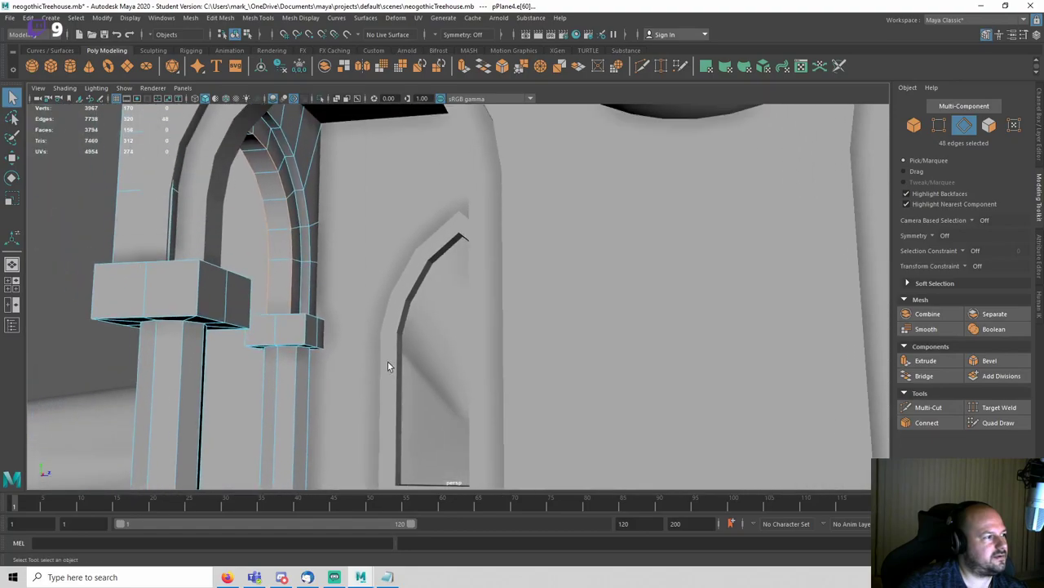
double_click(311, 245, "shift")
left_click_drag(428, 261, 563, 273, "alt")
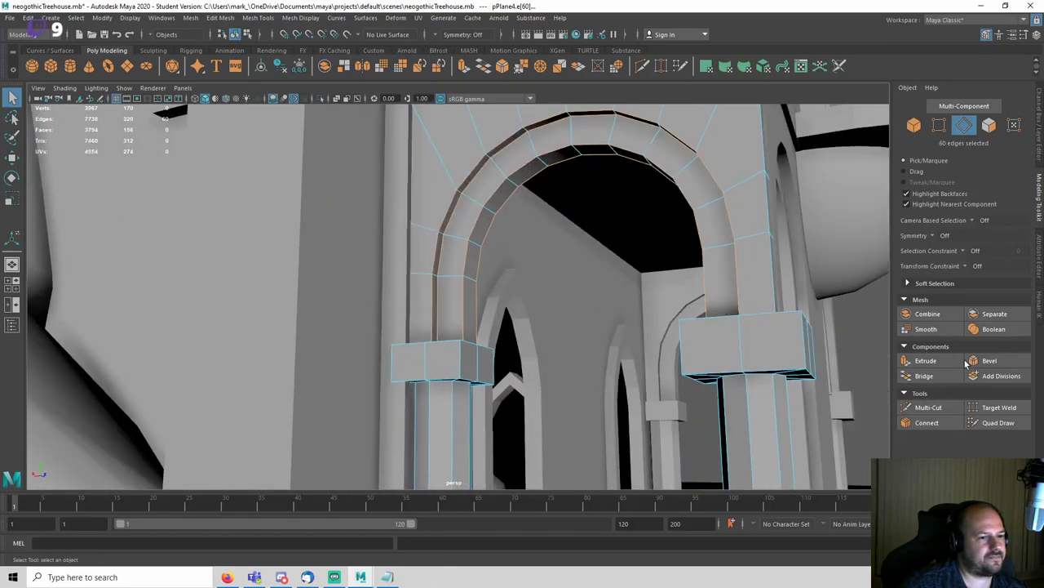
left_click(983, 360)
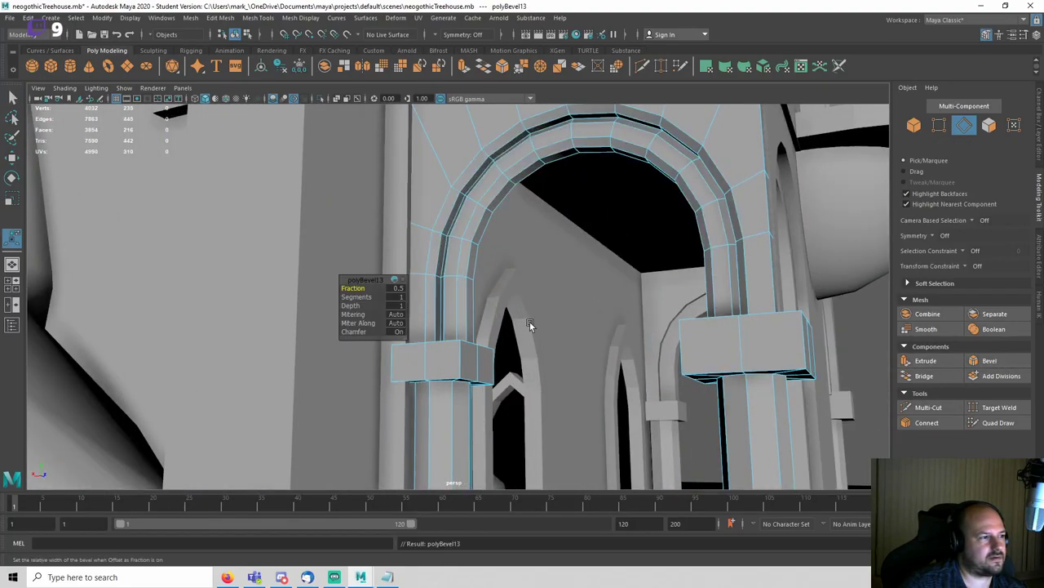
left_click(394, 290)
type(".3")
key("Return")
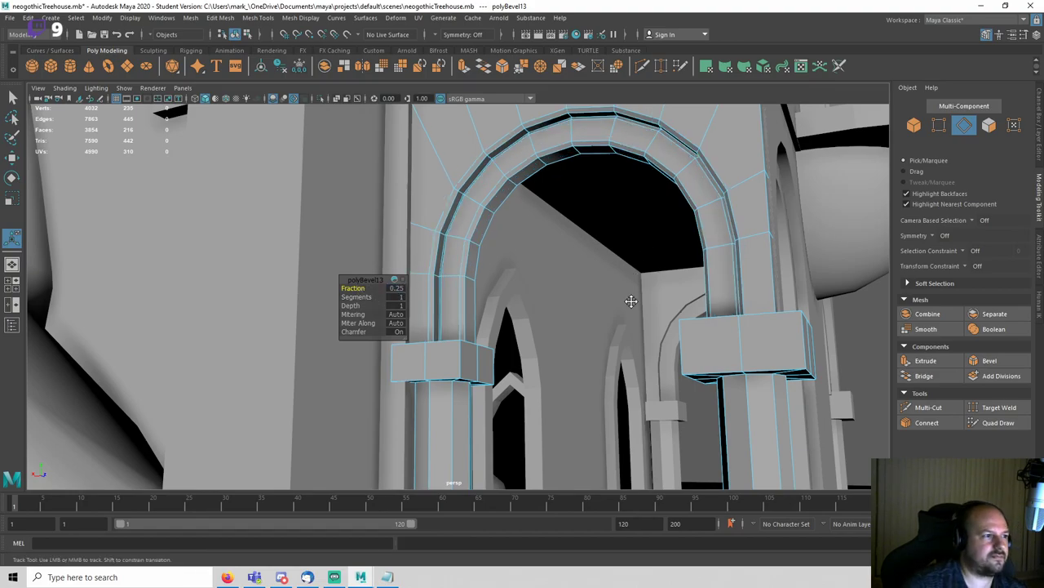
Step: Return to object selection, deselect the side porch arch and save the scene
middle_click_drag(632, 301, 618, 403, "alt")
key("q")
right_click_drag(685, 188, 738, 155)
scroll(767, 217, "down", 5)
left_click(767, 217)
key("ctrl+s")
left_click_drag(789, 231, 759, 259, "alt")
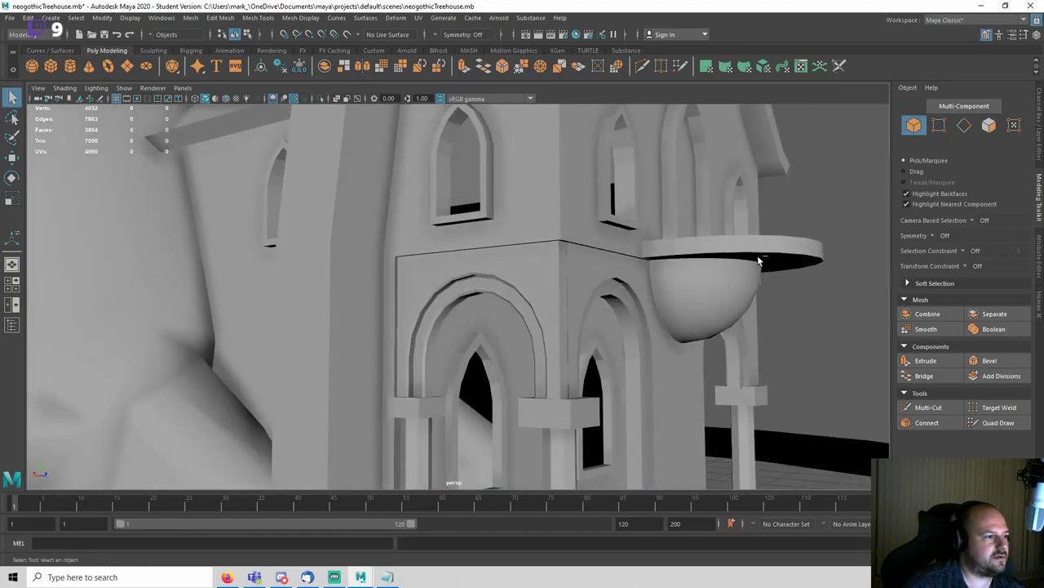
key("ctrl+s")
Step: Select all faces of the front porch arch's moulding and isolate them in the view
middle_click_drag(587, 286, 557, 251, "alt")
scroll(626, 299, "up", 5)
mouse_move(624, 305)
left_mouse_down("alt")
mouse_move(660, 307)
mouse_move(624, 309)
left_mouse_up("alt")
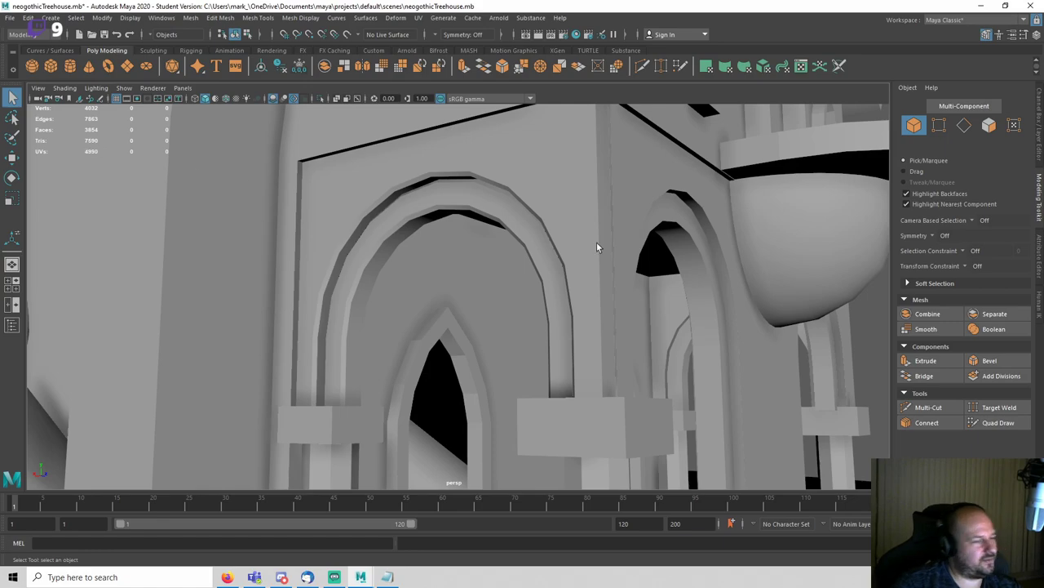
left_click(656, 194)
left_click_drag(650, 192, 614, 178, "alt")
right_click_drag(643, 189, 645, 157)
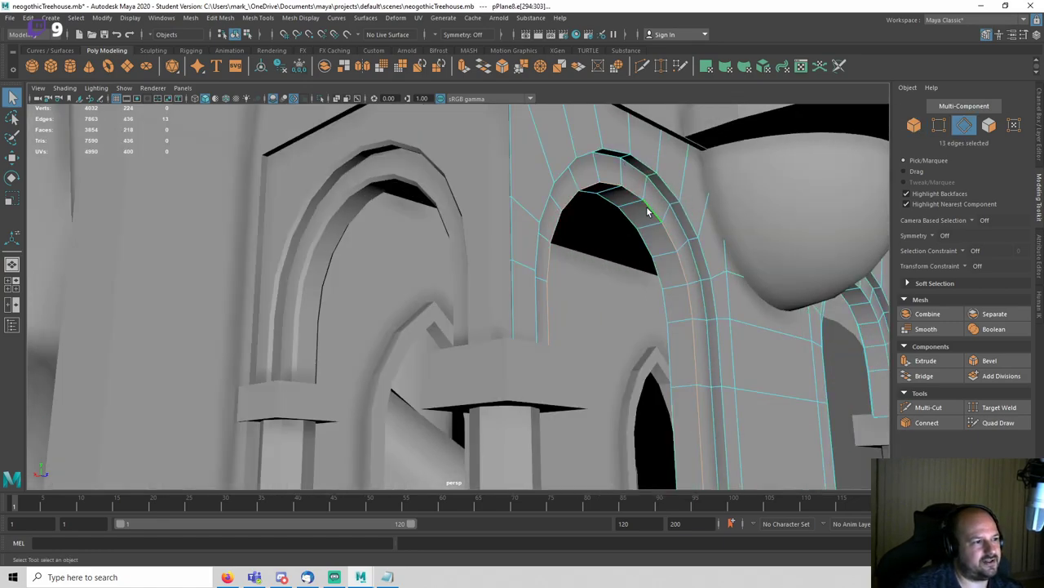
key("ctrl+F11")
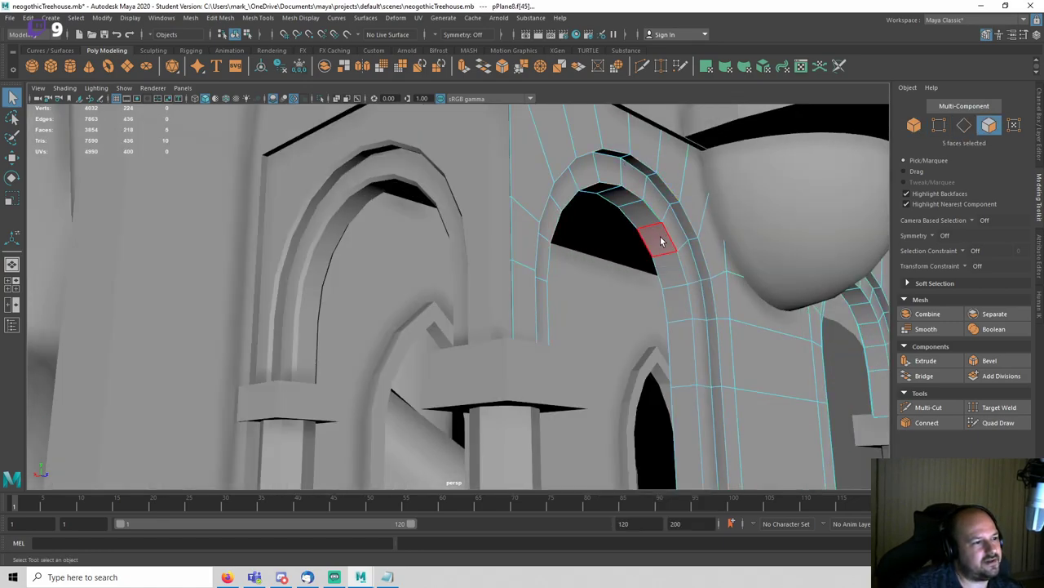
key("ctrl+1")
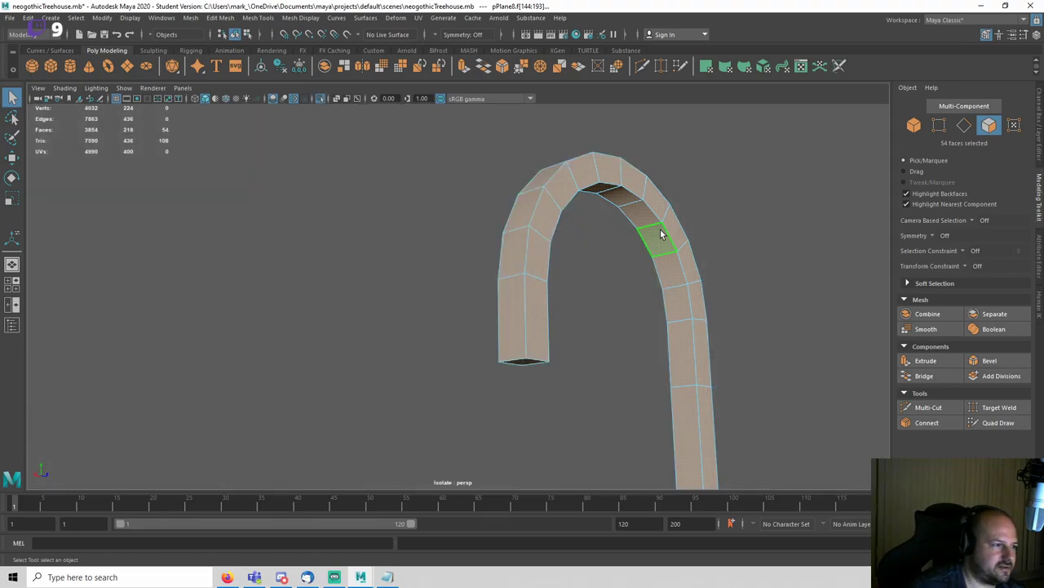
left_click(773, 253)
Step: Delete the end faces at the bottom of both legs of the isolated front arch moulding
left_click(510, 332)
double_click(513, 252, "shift")
left_click_drag(690, 307, 720, 314, "alt")
left_click(720, 314)
left_click_drag(573, 385, 593, 321, "alt")
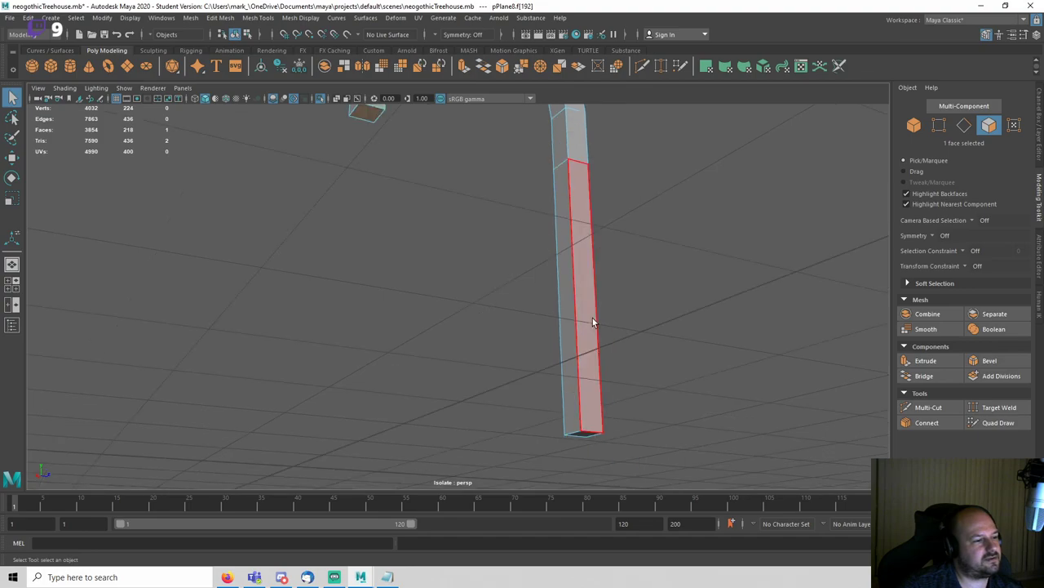
left_click(591, 434)
key("Delete")
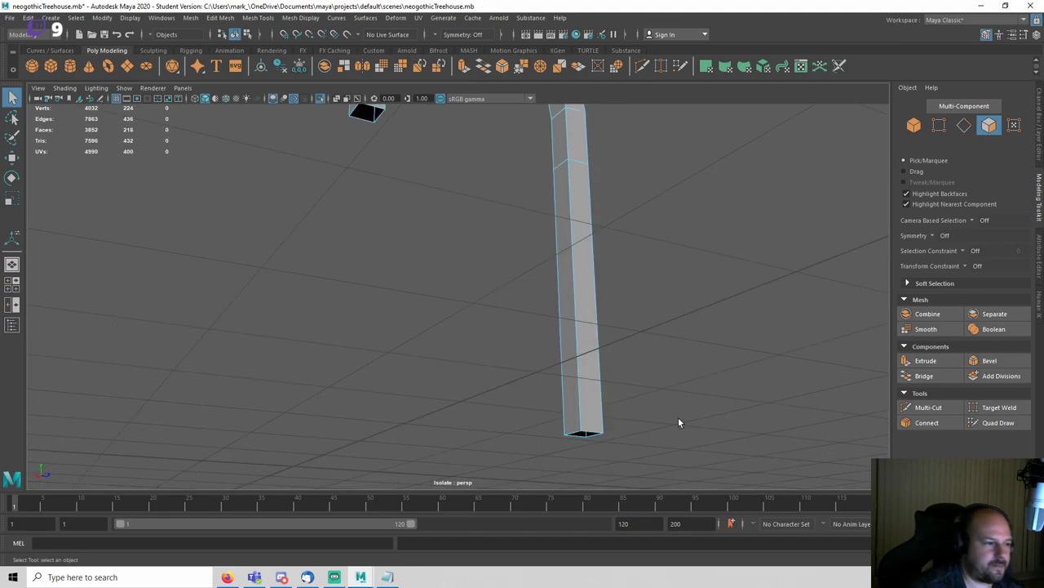
Step: Delete the row of hidden back faces on the isolated front porch arch moulding, save the scene and show all objects again
left_click_drag(576, 237, 478, 352, "alt")
double_click(478, 295)
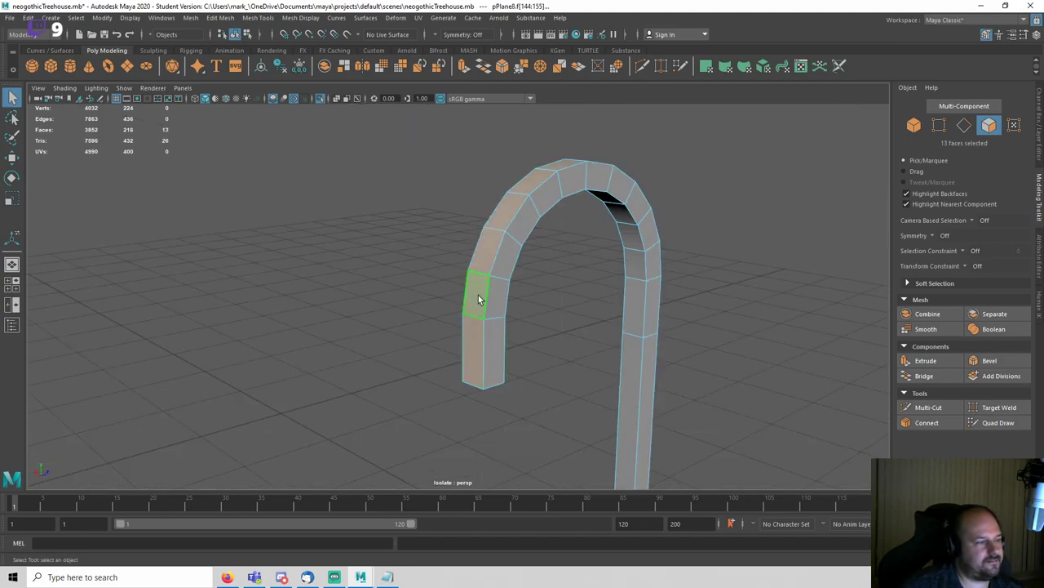
key("Delete")
right_click_drag(550, 213, 686, 153)
left_click(686, 153)
key("ctrl+s")
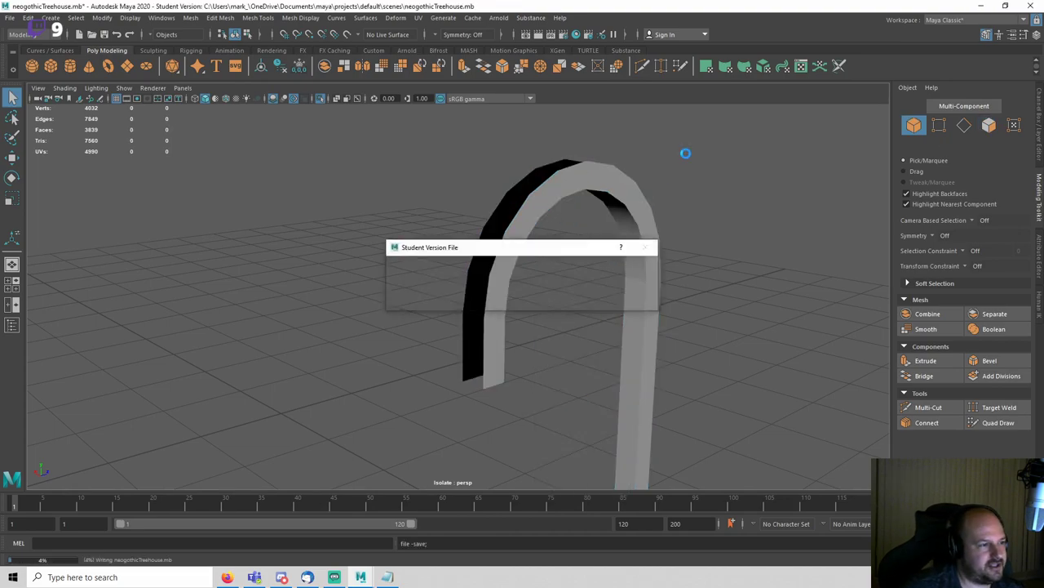
key("ctrl+1")
Step: Select all faces of the bevelled side porch arch's moulding and isolate them in the view
left_click_drag(686, 152, 658, 209, "alt")
left_click(402, 172)
key("F11")
double_click(391, 193)
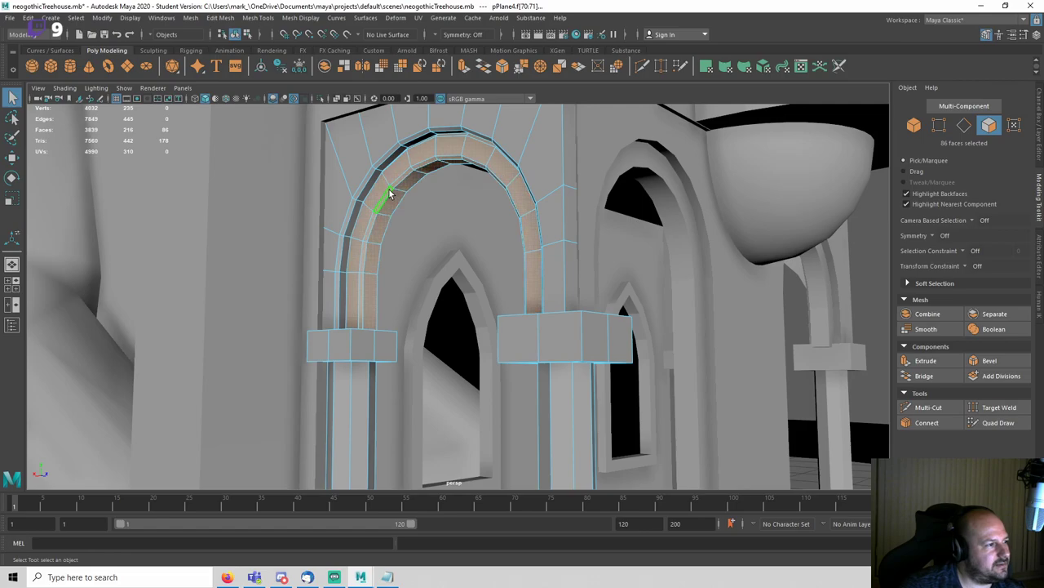
key("ctrl+1")
Step: Delete the row of hidden back faces on the isolated side arch moulding, save the scene and leave isolation
left_click_drag(626, 239, 459, 361, "alt")
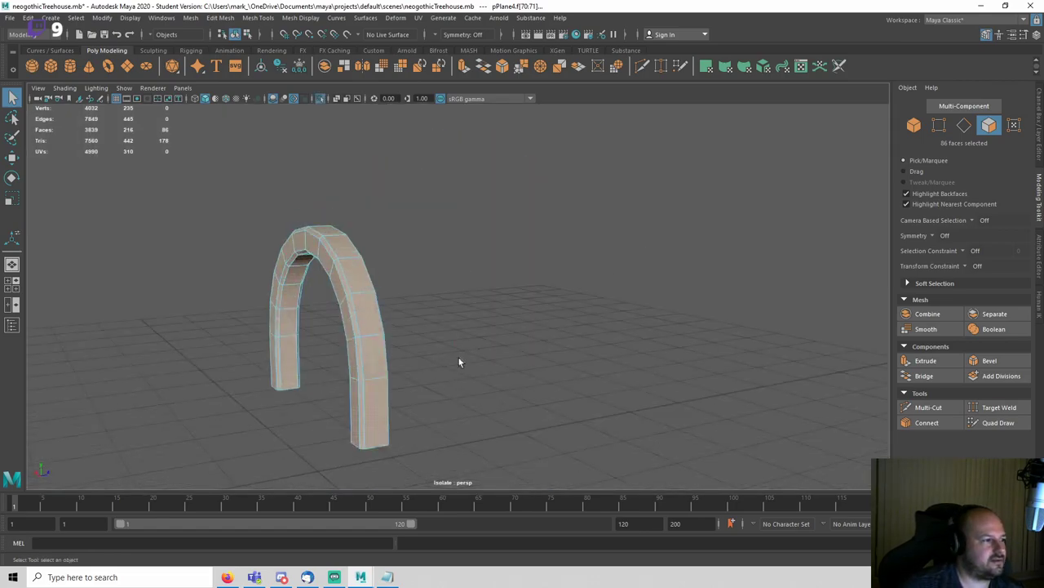
key("Delete")
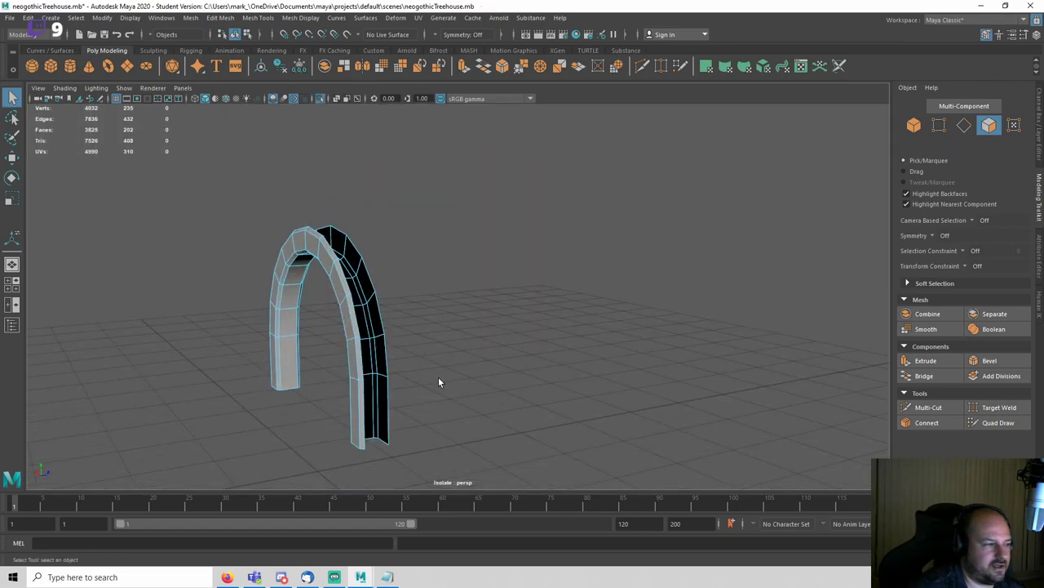
left_click_drag(438, 376, 461, 285, "alt")
right_click_drag(381, 189, 432, 167)
left_click(483, 180)
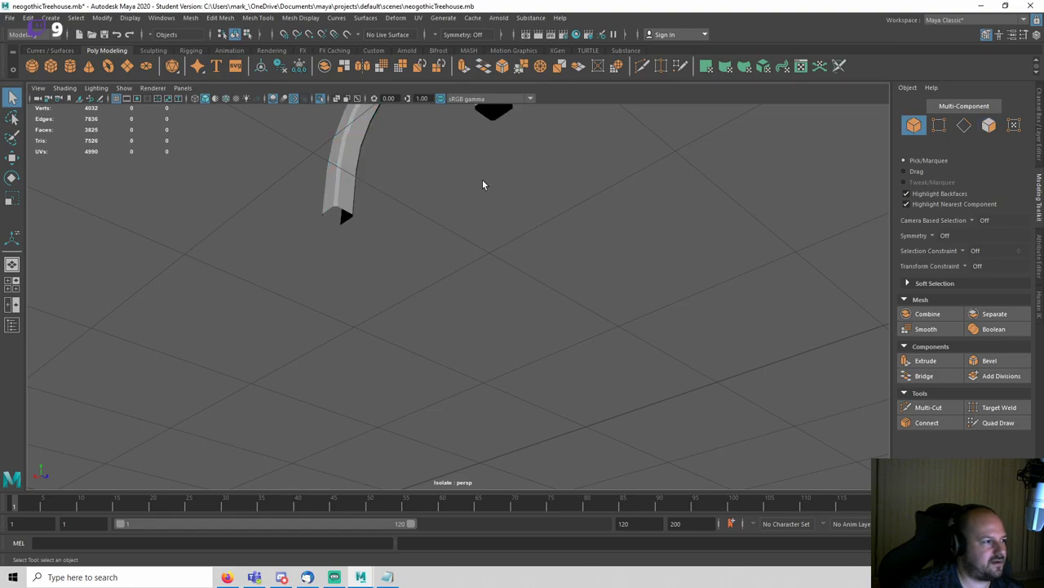
key("ctrl+s")
key("ctrl+1")
Step: Bevel the long edges around the first front porch arch's moulding with a fraction of 0.25 and deselect the front wall
left_click_drag(482, 181, 498, 237, "alt")
left_click(502, 220)
key("F10")
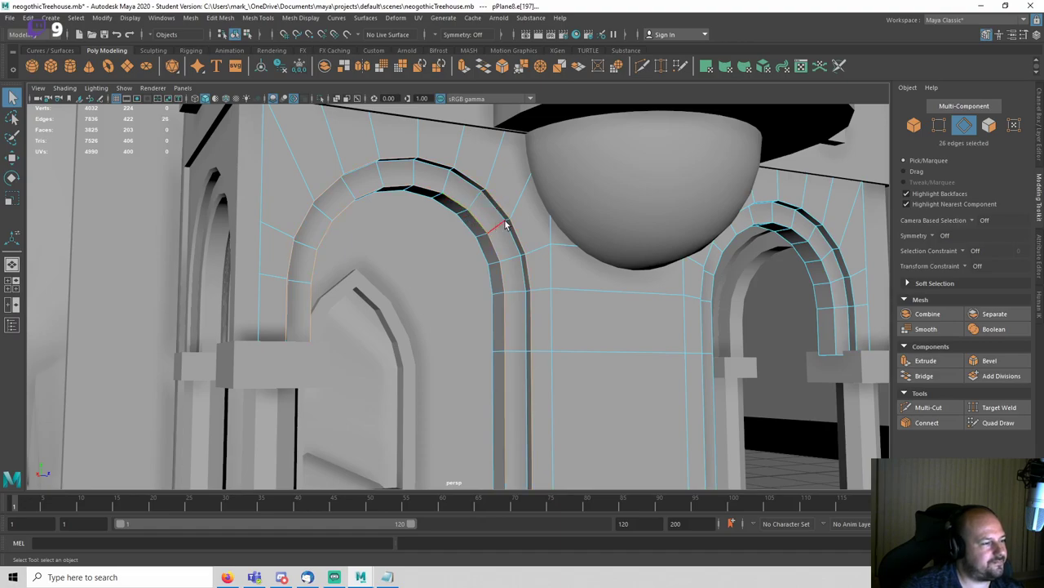
left_click_drag(506, 224, 679, 227, "alt")
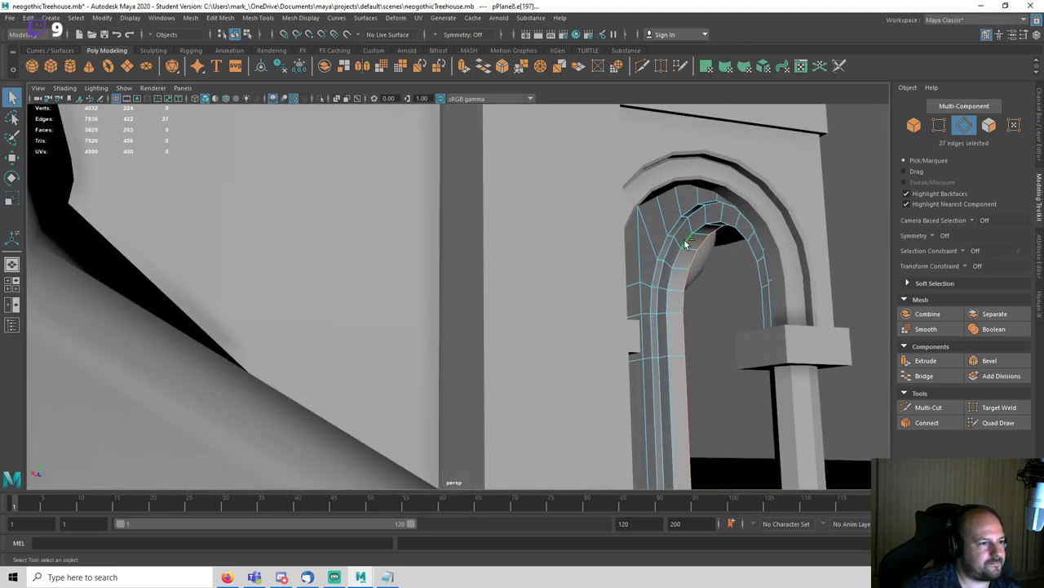
left_click(991, 362)
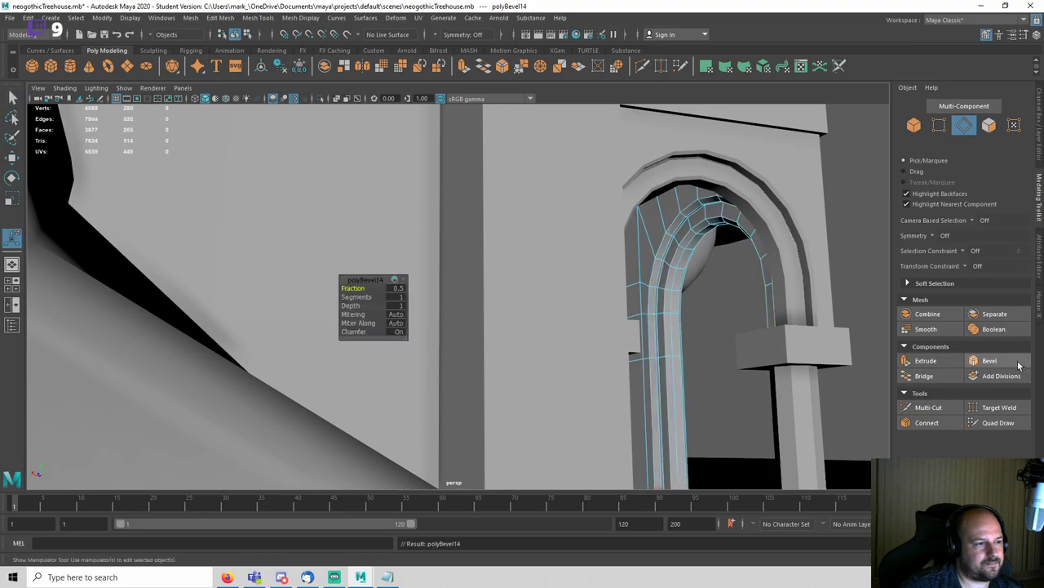
left_click(397, 290)
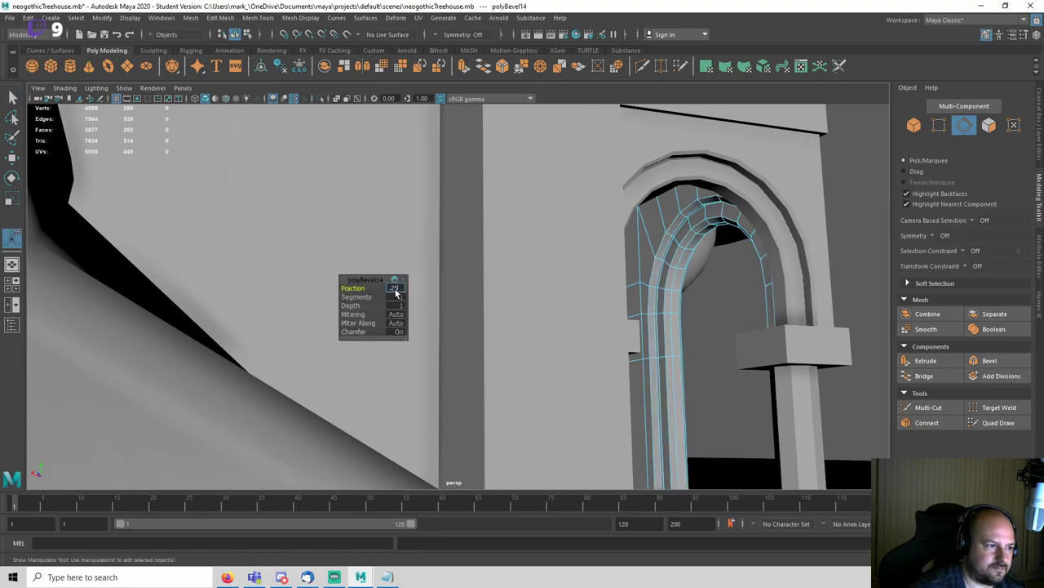
key("Return")
left_click_drag(430, 295, 712, 317, "alt")
key("q")
right_click_drag(678, 231, 722, 191)
scroll(788, 316, "down", 3)
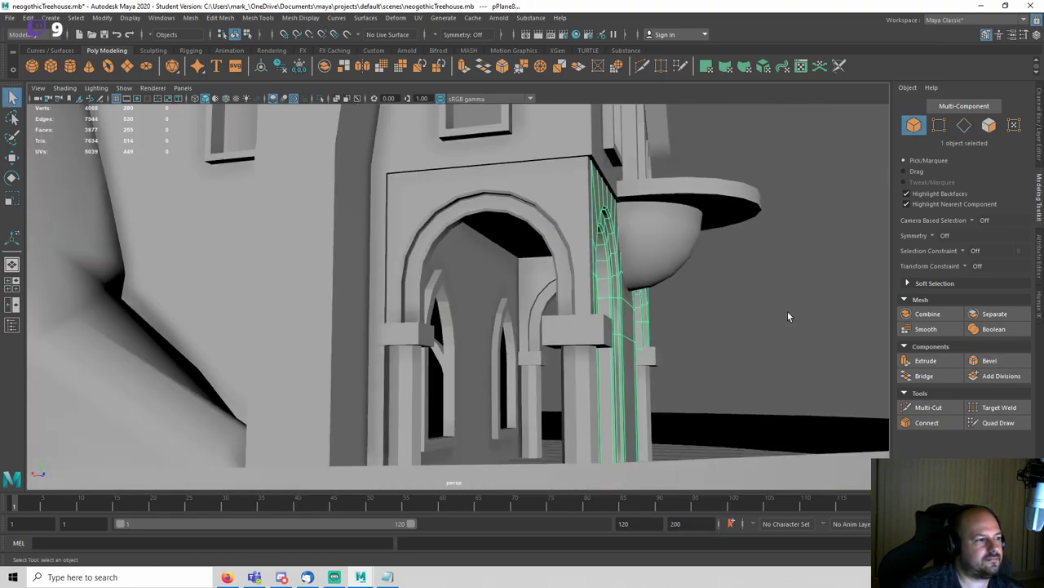
left_click(787, 317)
Step: Select all faces of the other front arch's moulding, across the hemispherical balcony support, and isolate them
left_click_drag(787, 316, 475, 240, "alt")
left_click(476, 238)
right_click_drag(476, 239, 462, 253)
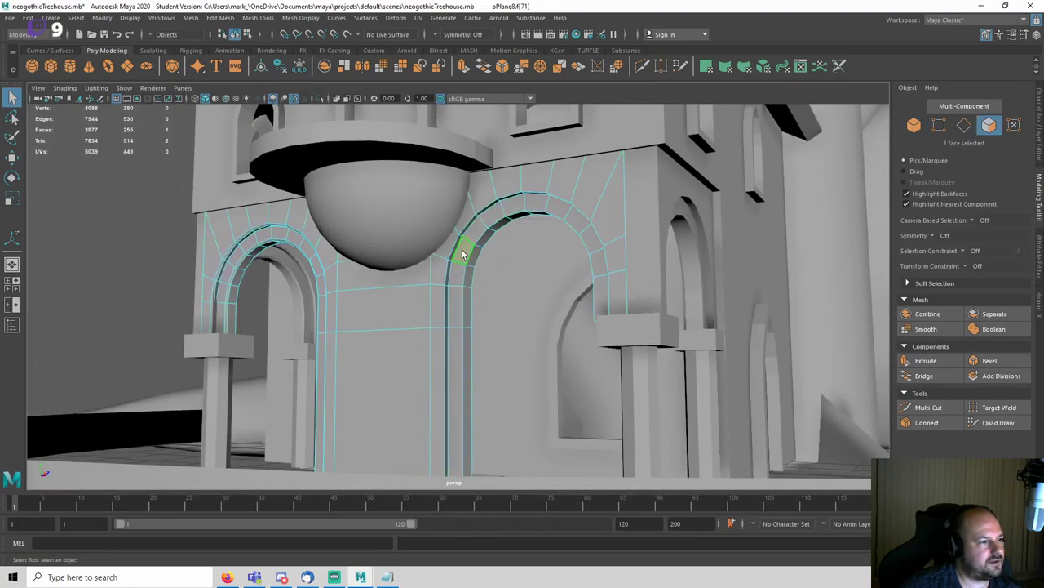
double_click(462, 253)
key("ctrl+1")
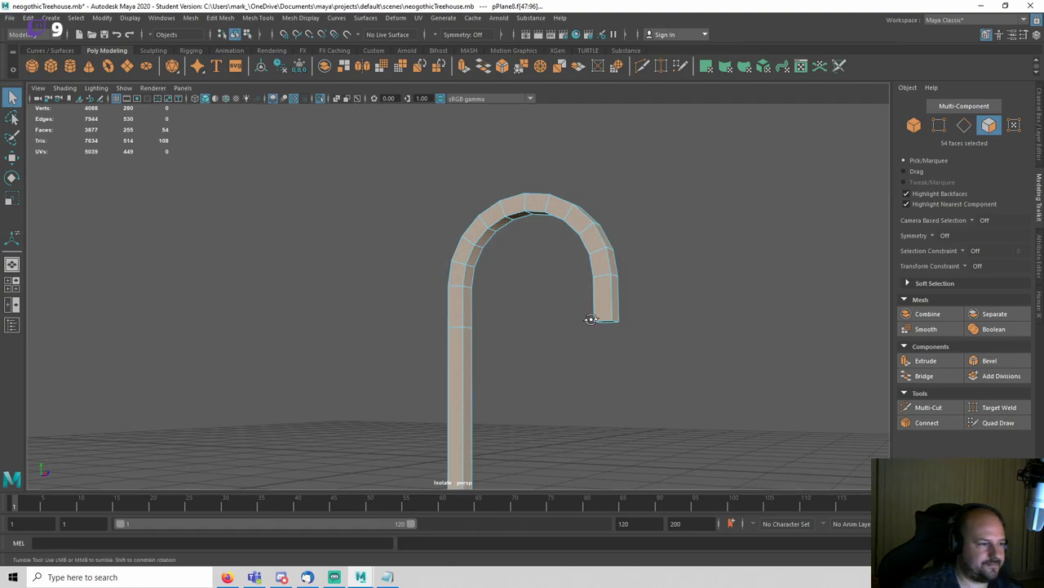
Step: Delete the bottom end faces of both legs of the isolated second front arch moulding
left_click(608, 282)
middle_click_drag(585, 344, 588, 260, "alt")
left_click(476, 402, "shift")
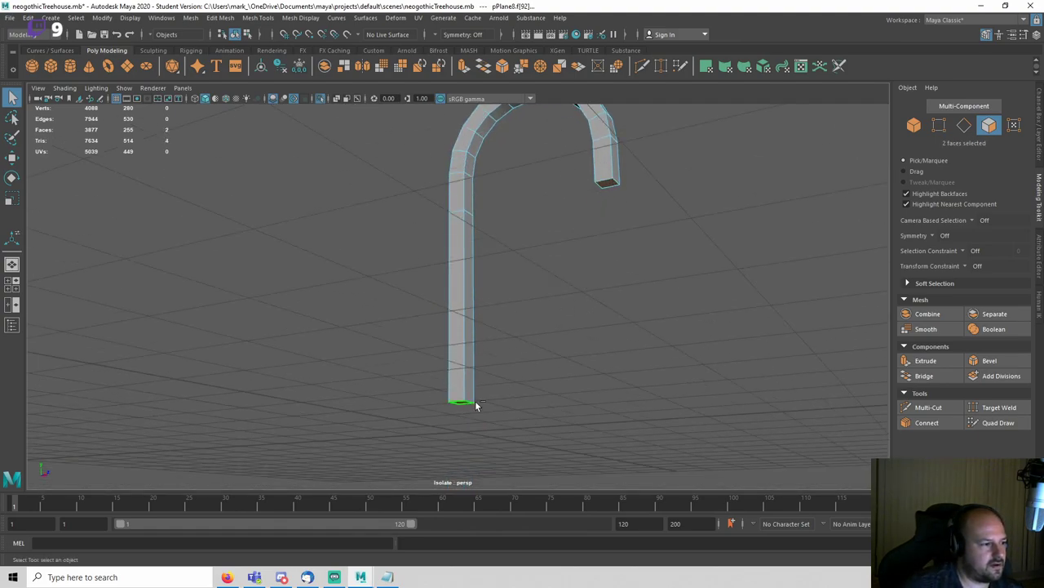
key("Delete")
Step: Delete the row of hidden back faces on the second front arch moulding, save the scene and show all objects again
left_click_drag(558, 345, 533, 410, "alt")
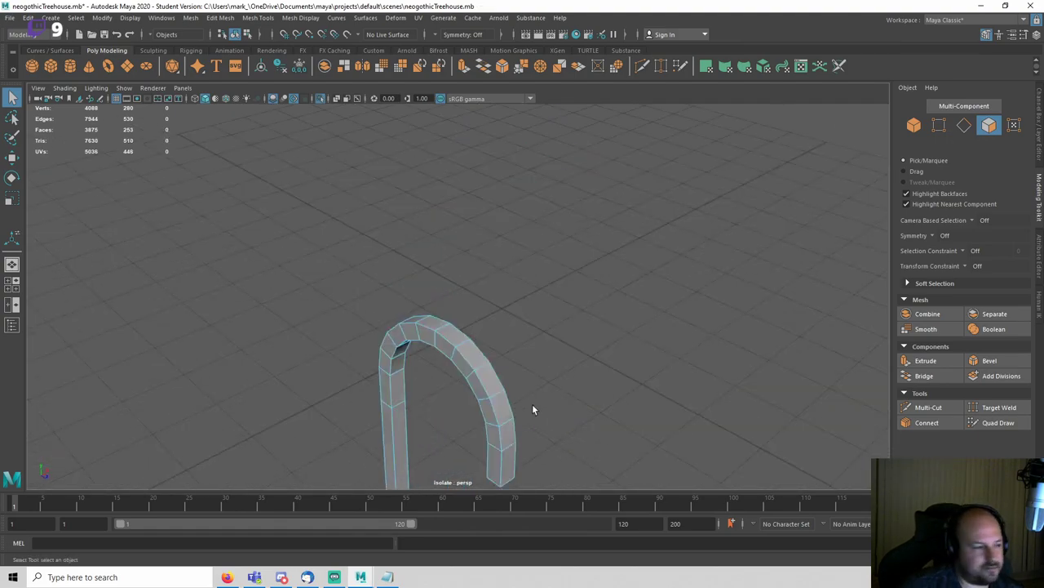
double_click(506, 434)
key("Delete")
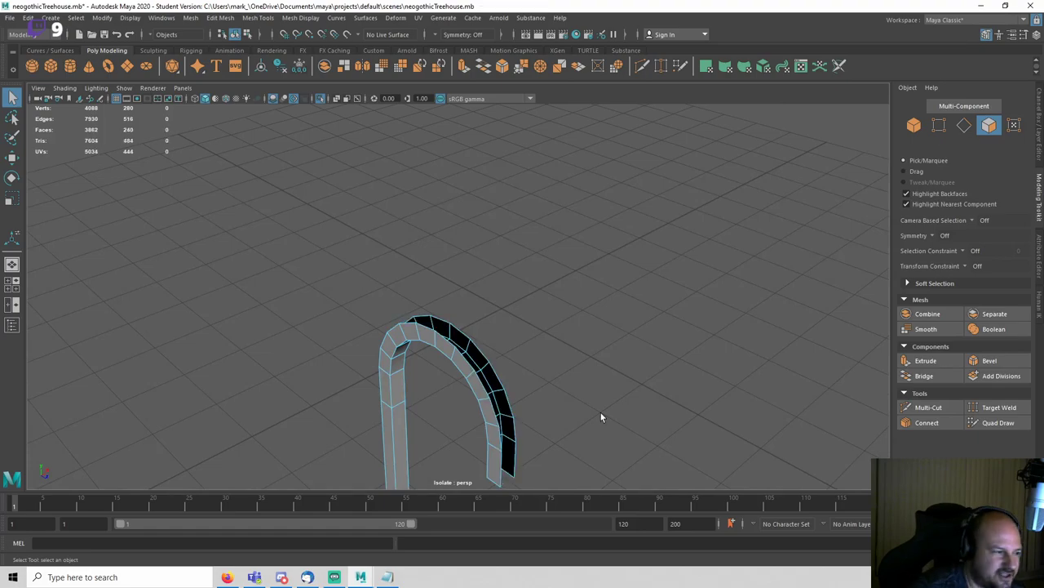
left_click_drag(600, 412, 749, 220, "alt")
left_click(749, 216)
key("ctrl+s")
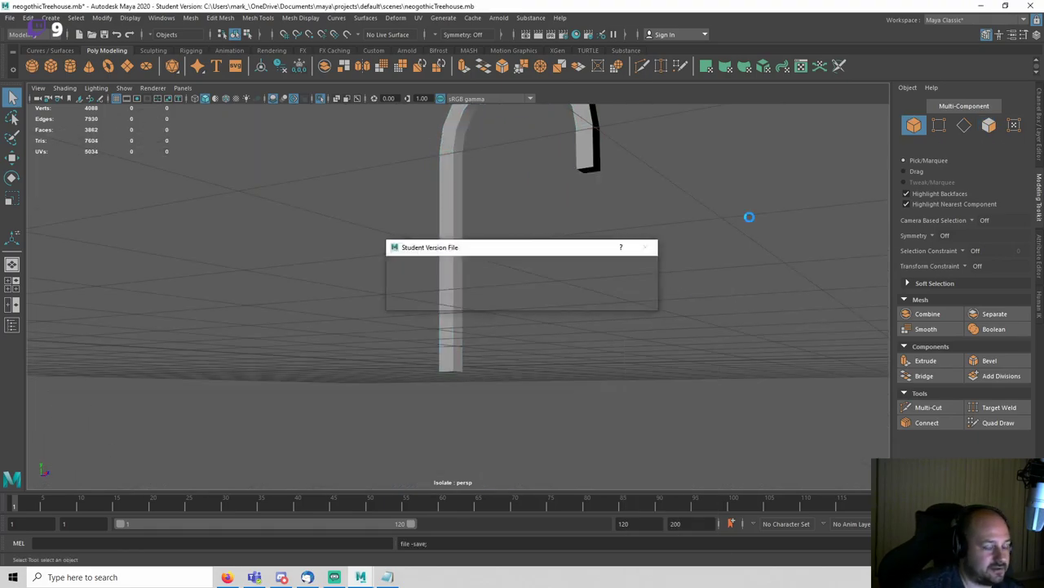
key("ctrl+1")
Step: Bevel the long edges around the second front arch's moulding with a fraction of 0.2
scroll(729, 206, "down", 5)
middle_click_drag(729, 206, 632, 363, "alt")
scroll(632, 363, "up", 5)
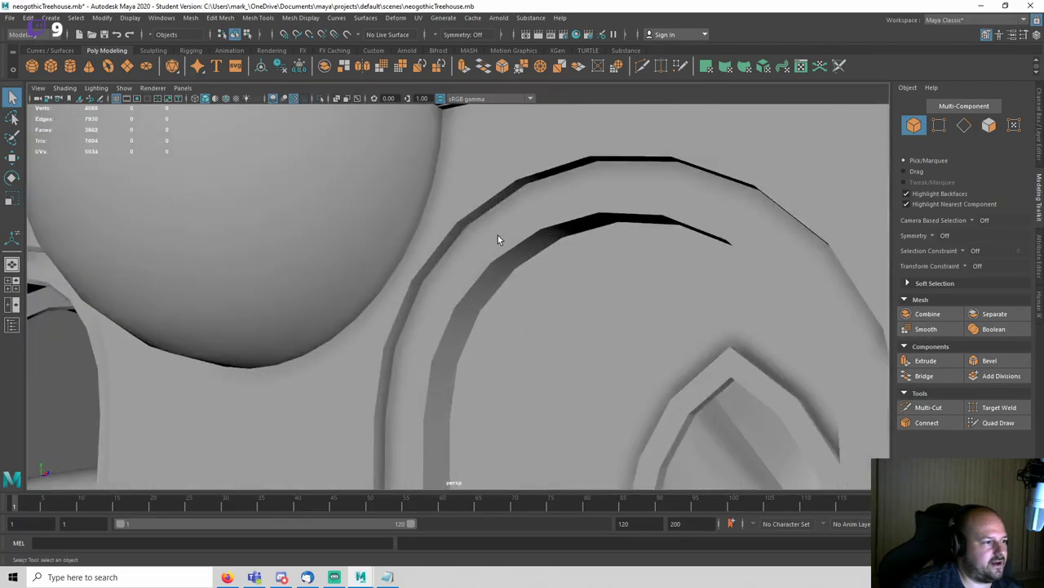
left_click(497, 234)
right_click_drag(497, 235, 497, 210)
double_click(484, 204)
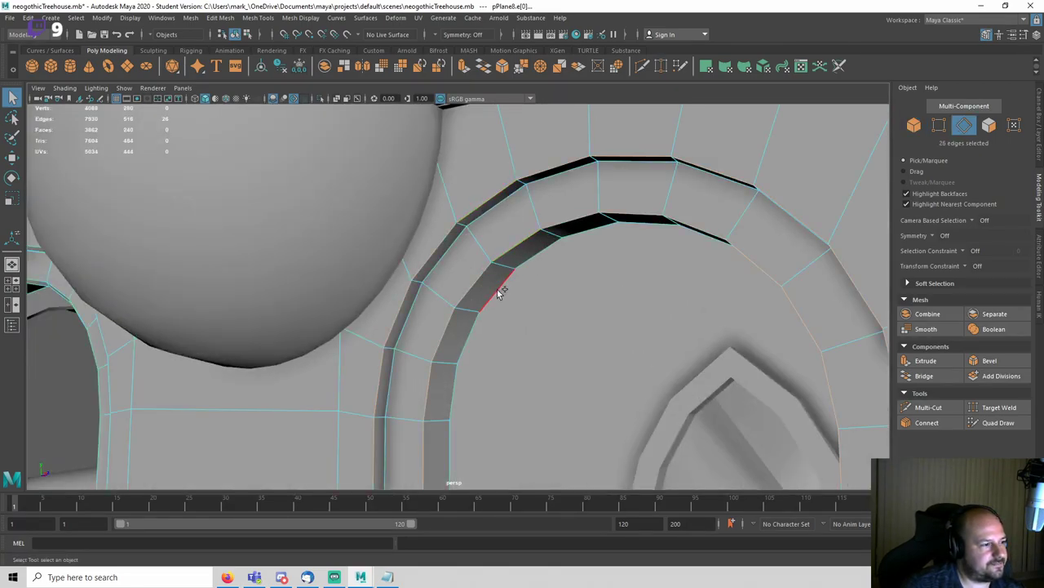
left_click_drag(498, 292, 298, 275, "alt")
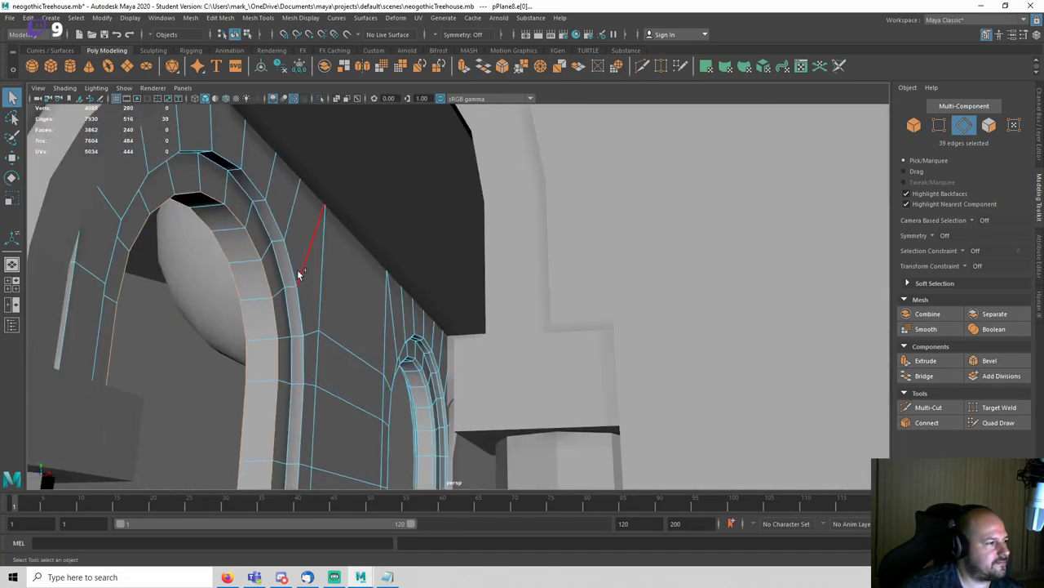
left_click(985, 360)
left_click(399, 289)
type(".2")
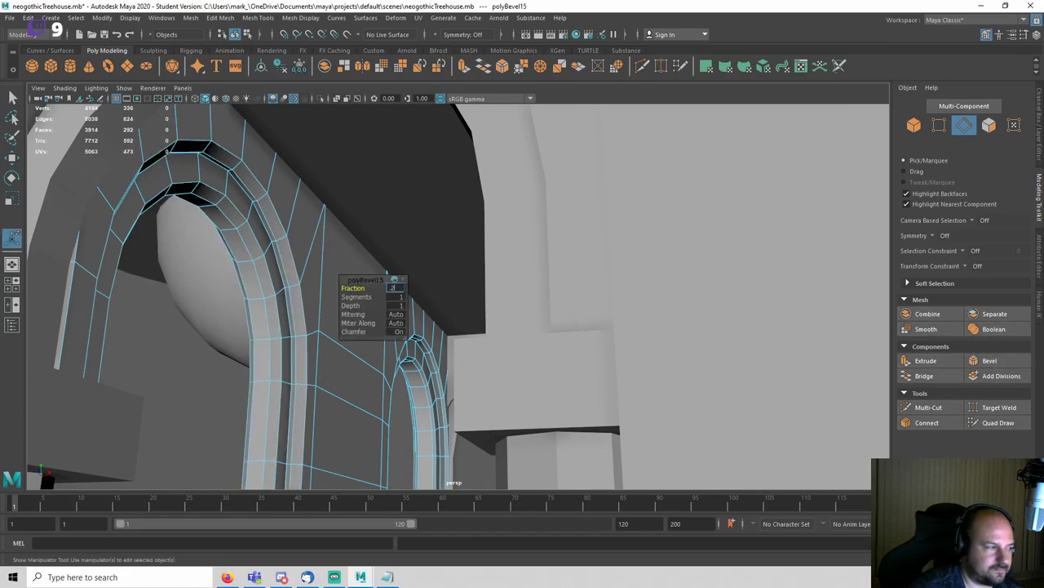
key("Return")
Step: Return to object selection for the front porch wall and save the scene
left_click_drag(471, 296, 366, 251, "alt")
key("q")
right_click_drag(365, 251, 387, 207)
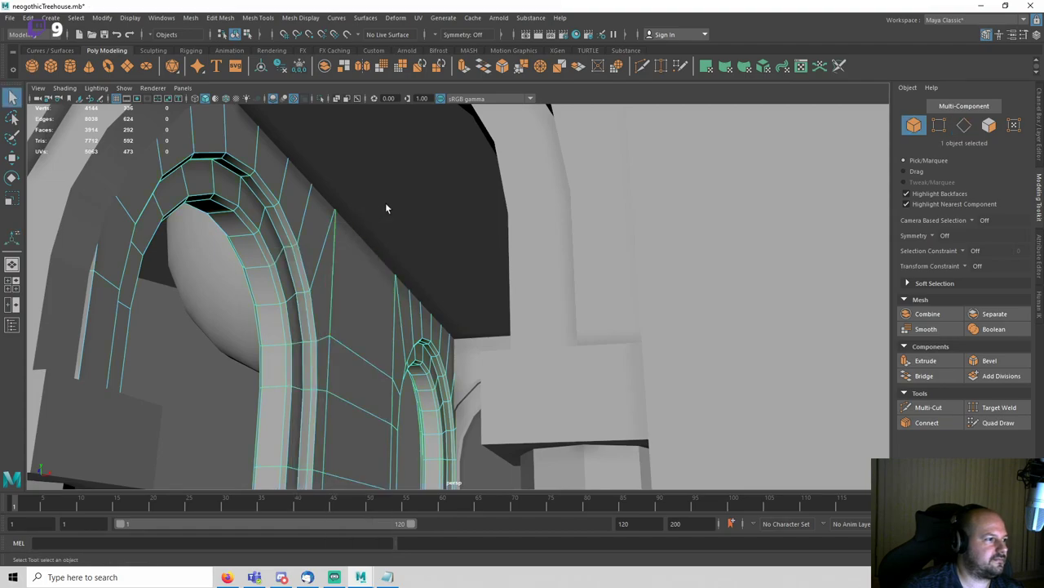
scroll(387, 206, "down", 4)
key("ctrl+s")
key("Return")
Step: Select all faces of the opposite side porch arch's moulding and isolate them in the view
left_click(296, 193)
right_click_drag(297, 194, 295, 210)
double_click(293, 208)
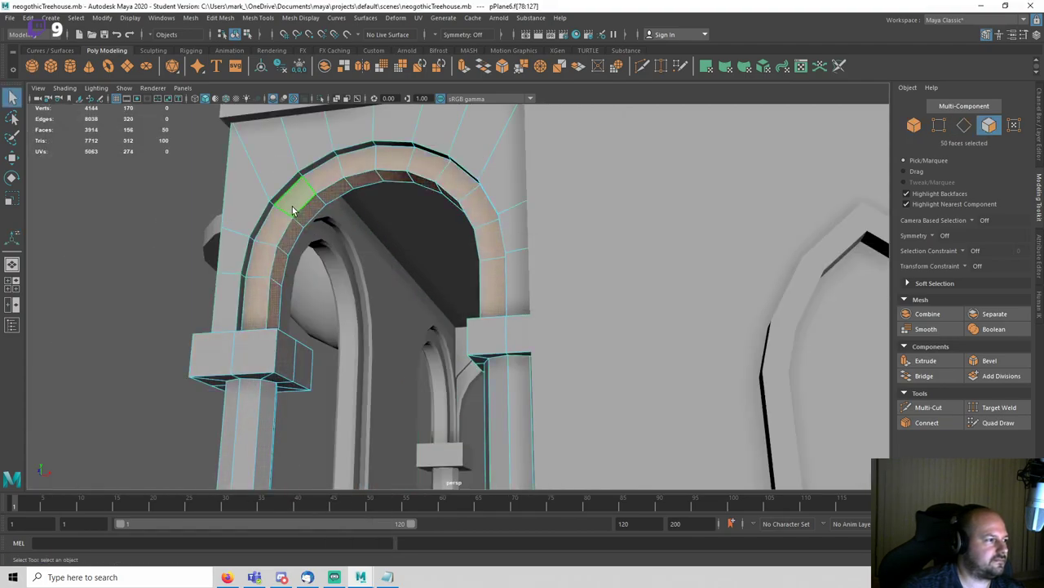
key("ctrl+1")
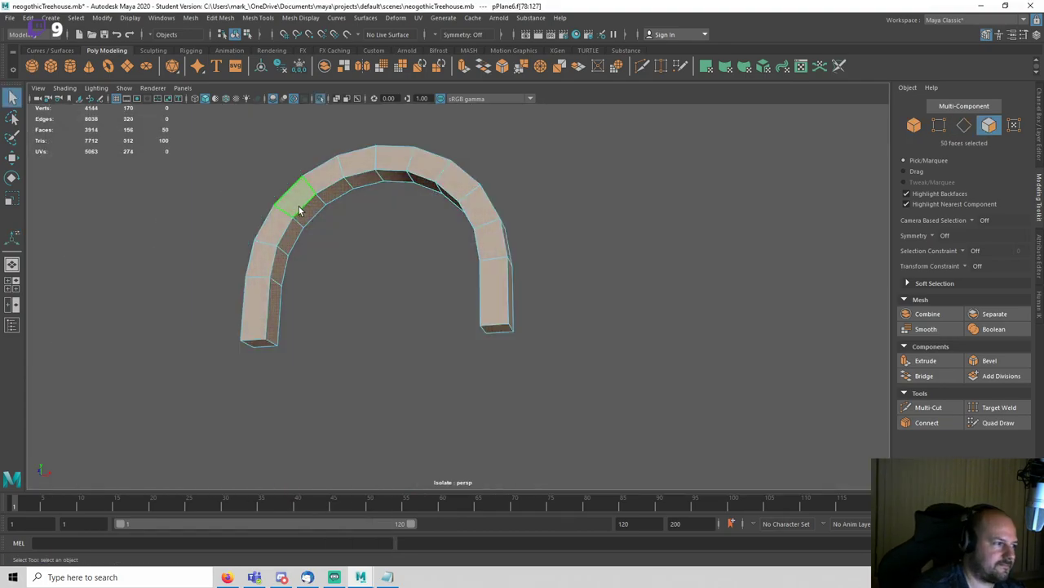
Step: Delete the end faces at the bottom of both legs of the isolated opposite side arch moulding
left_click(450, 342)
left_click(498, 330)
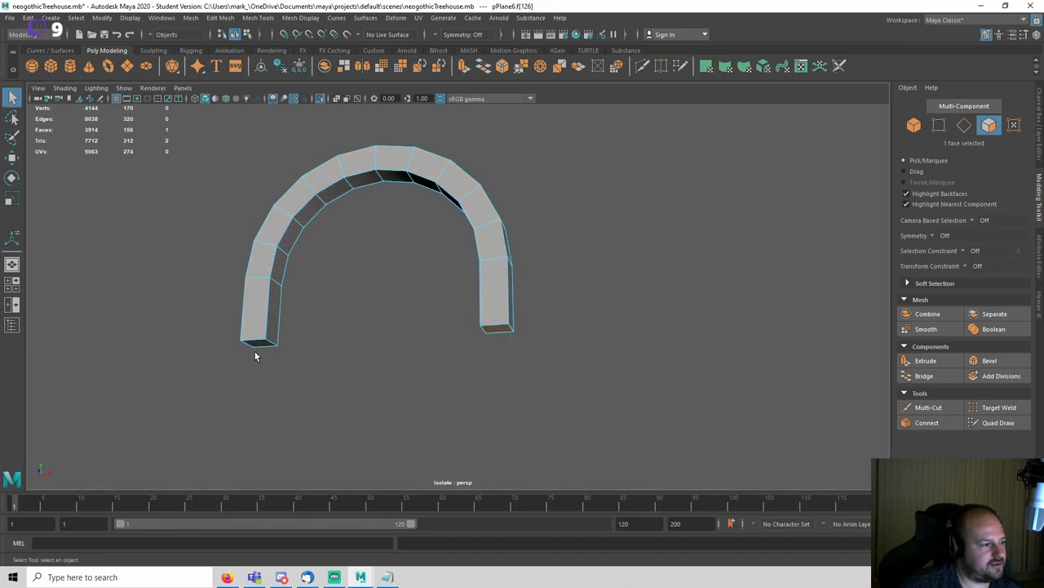
left_click(258, 342, "shift")
key("Delete")
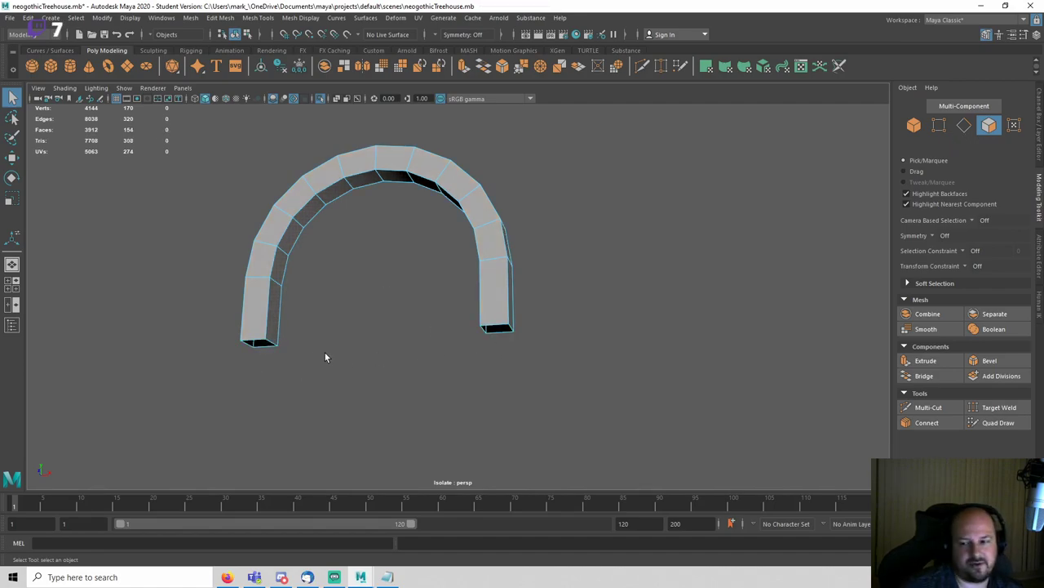
Step: Delete the row of hidden back faces on the opposite side arch moulding, save the scene and leave isolation
left_click_drag(325, 352, 531, 400, "alt")
left_click(560, 432)
double_click(573, 398, "shift")
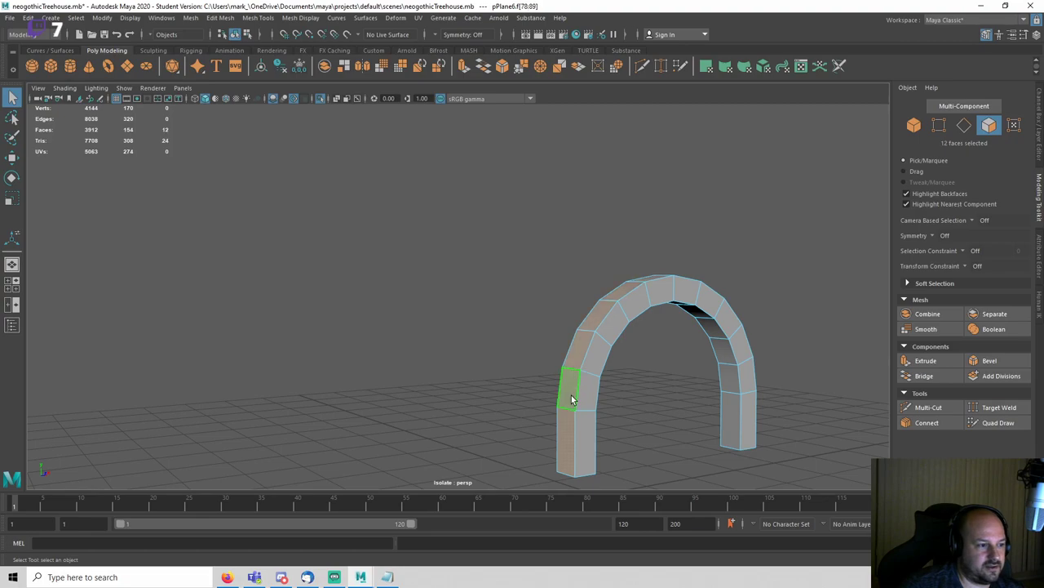
key("Delete")
right_click_drag(689, 259, 727, 243)
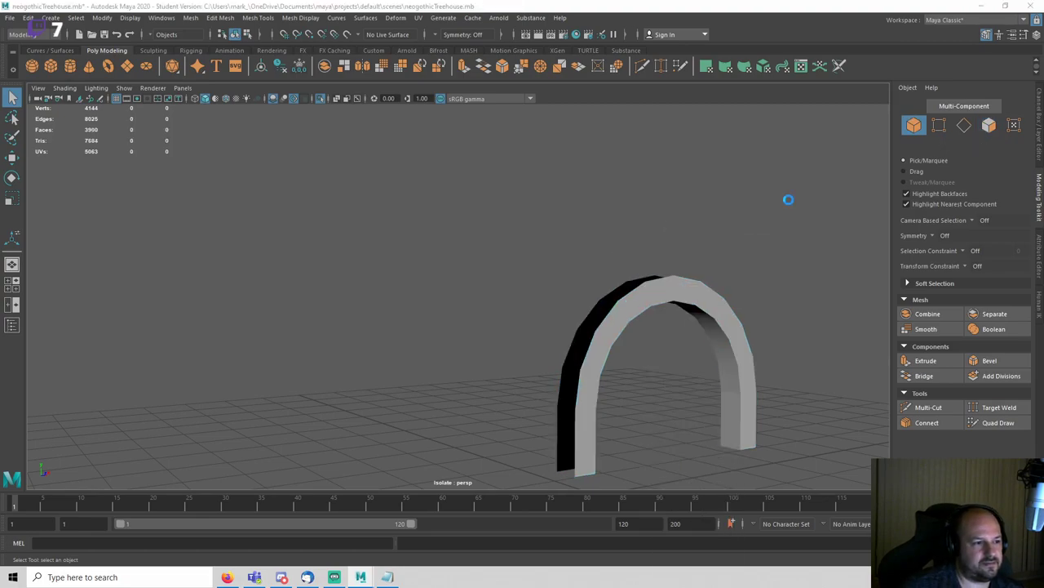
key("ctrl+1")
Step: Try to bevel the long edges around the opposite side arch's moulding, and undo the bevel
left_click_drag(789, 203, 580, 283, "alt")
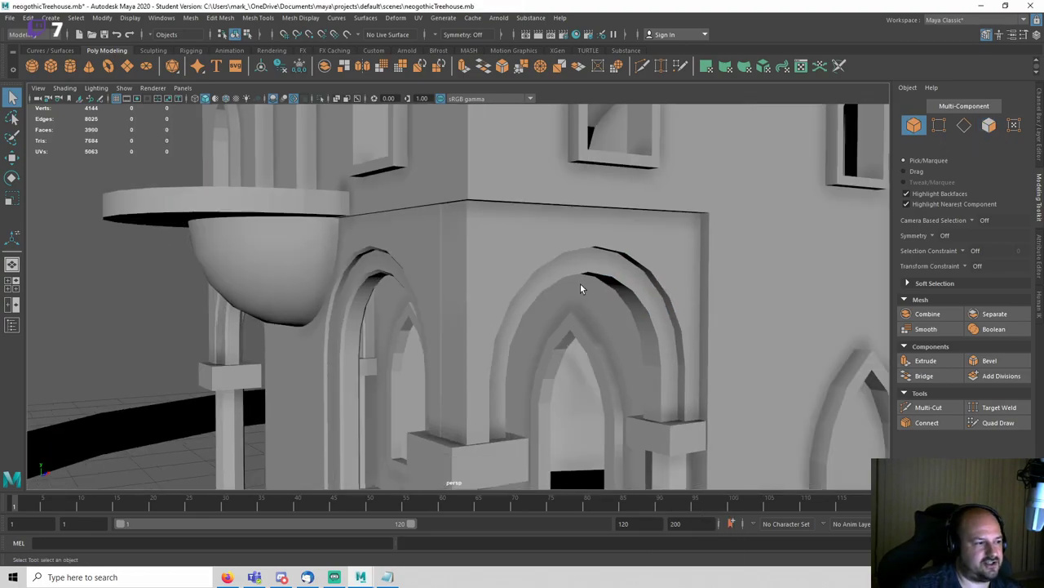
left_click(600, 287)
right_click_drag(629, 270, 629, 230)
left_click(626, 285)
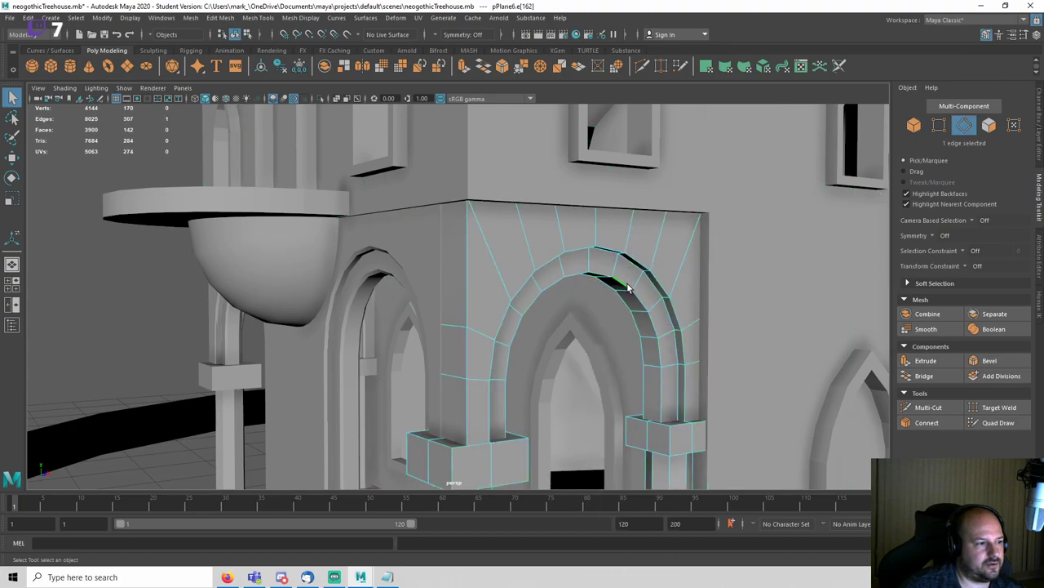
key("f")
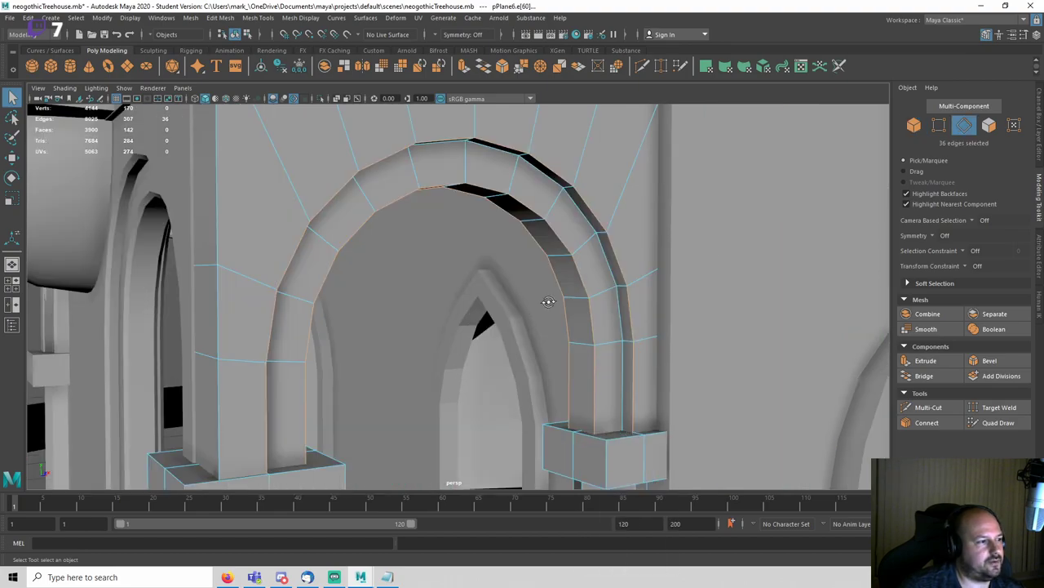
left_click_drag(550, 301, 644, 290, "alt")
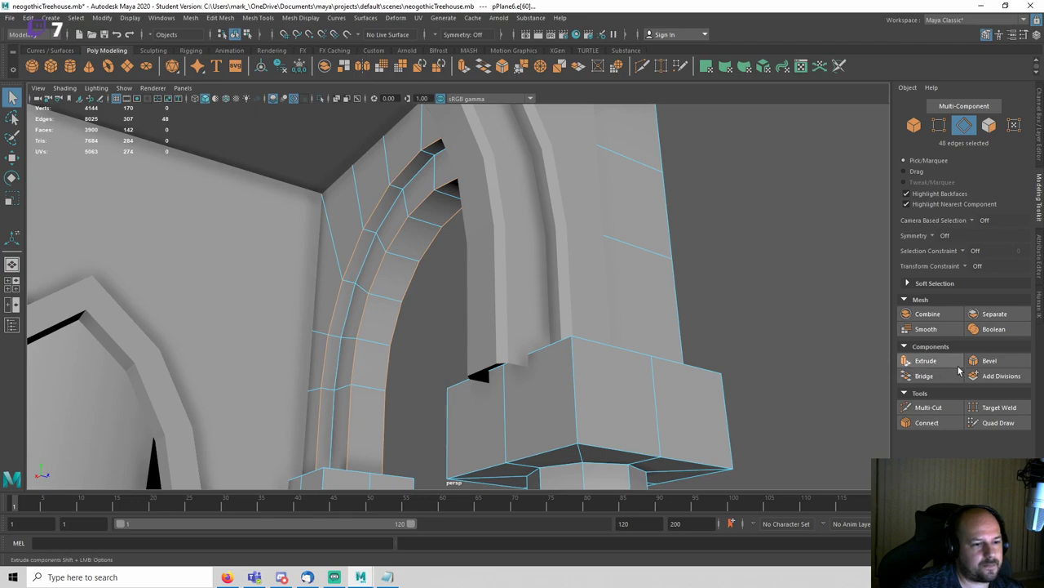
left_click(989, 360)
key("q")
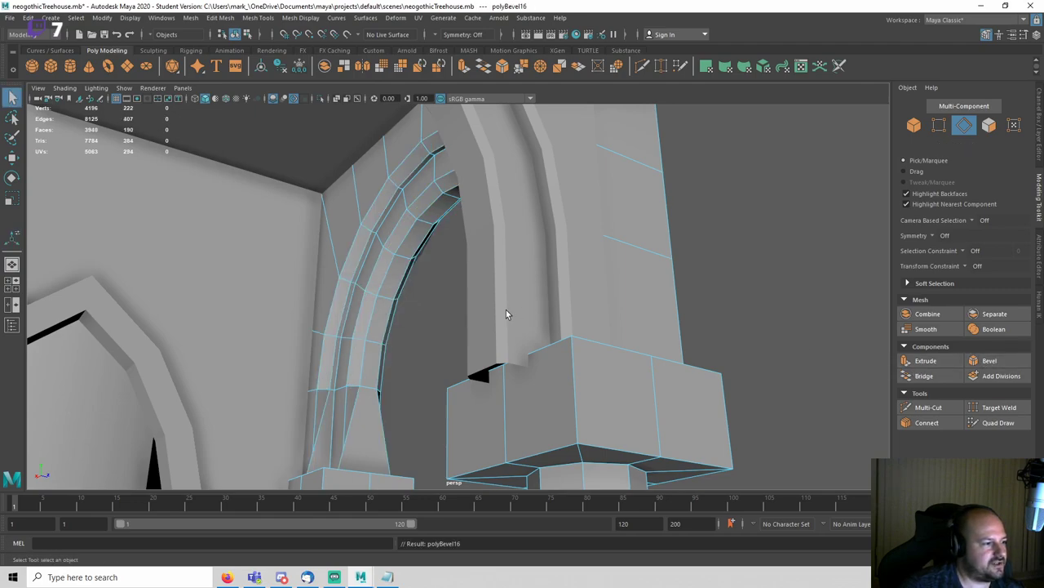
key("ctrl+z")
Step: Freeze the transformations of the opposite side porch arch object and reverse its normals
key("F8")
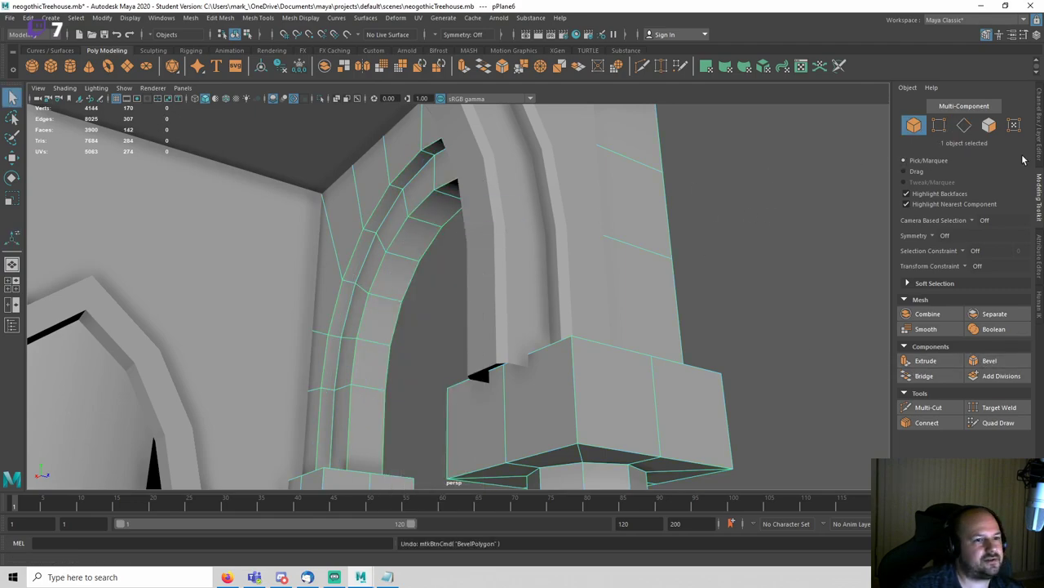
left_click(1039, 153)
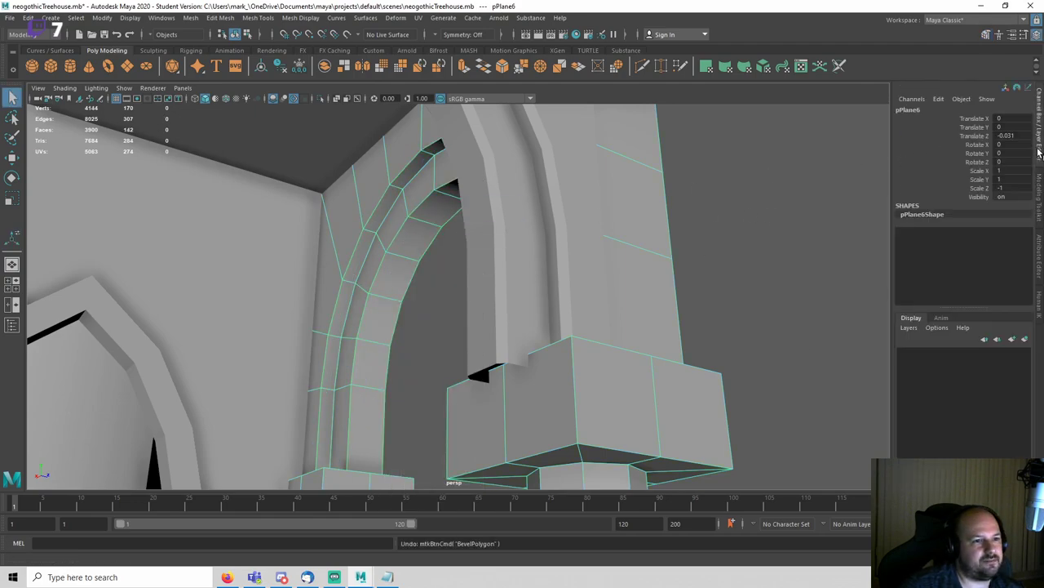
left_click(102, 18)
left_click(143, 59)
left_click(287, 18)
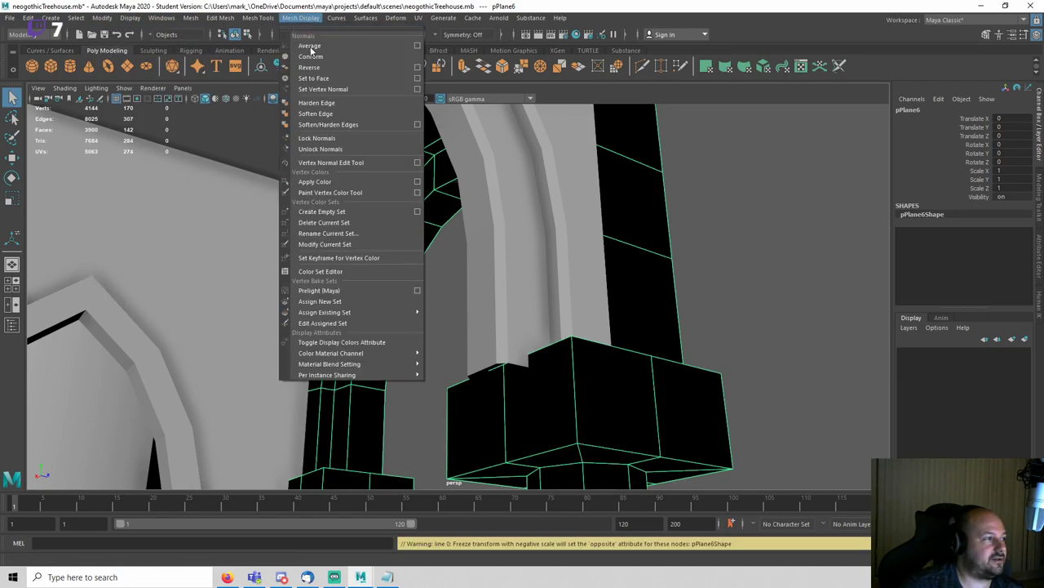
left_click(318, 70)
left_click(985, 36)
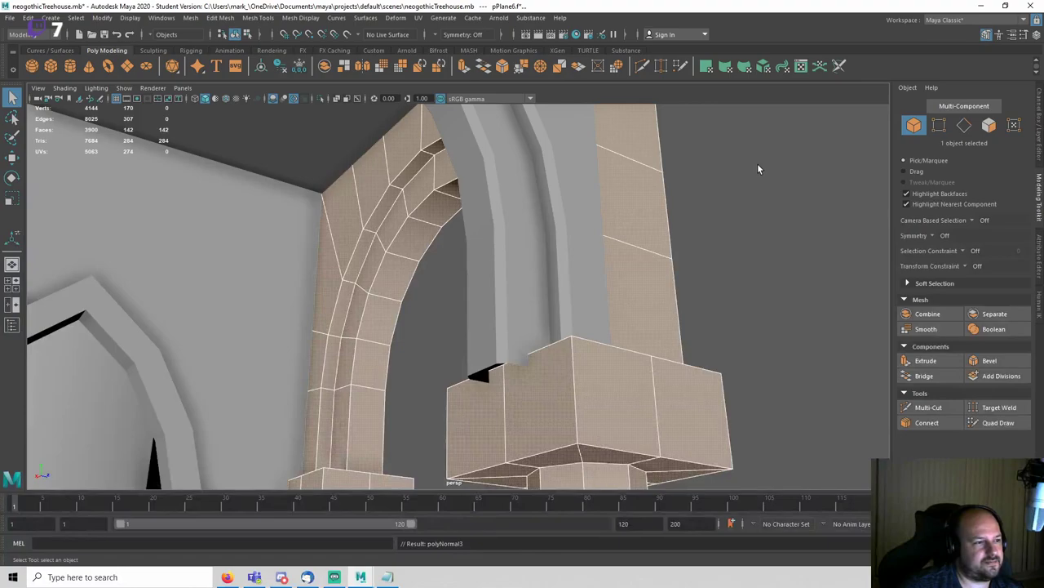
Step: Bevel the long edges around the opposite side arch's moulding with a reduced fraction, and save the scene
key("F10")
left_click(776, 184)
double_click(353, 406)
double_click(380, 420, "shift")
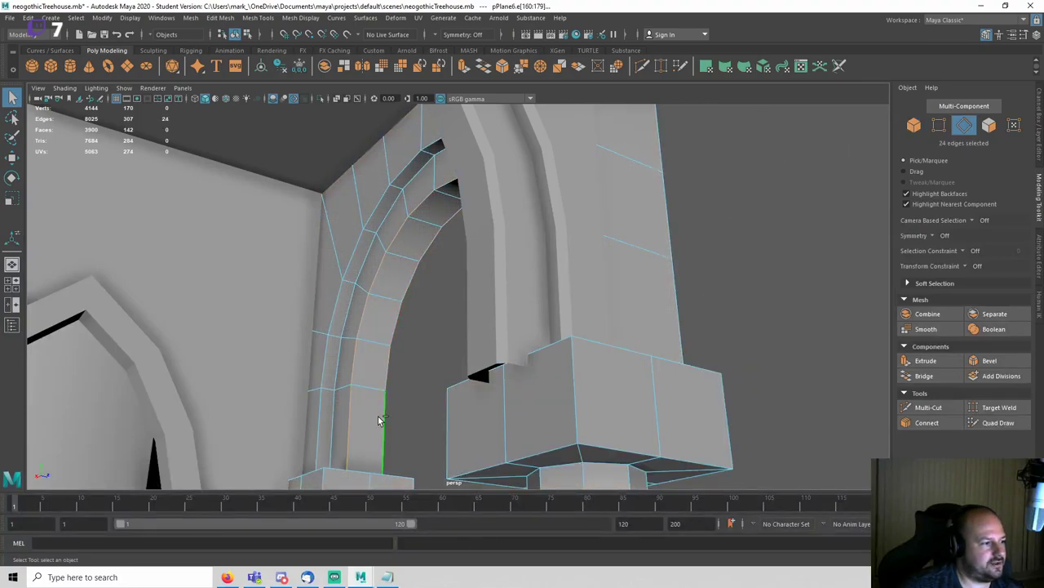
left_click_drag(399, 362, 532, 261, "alt")
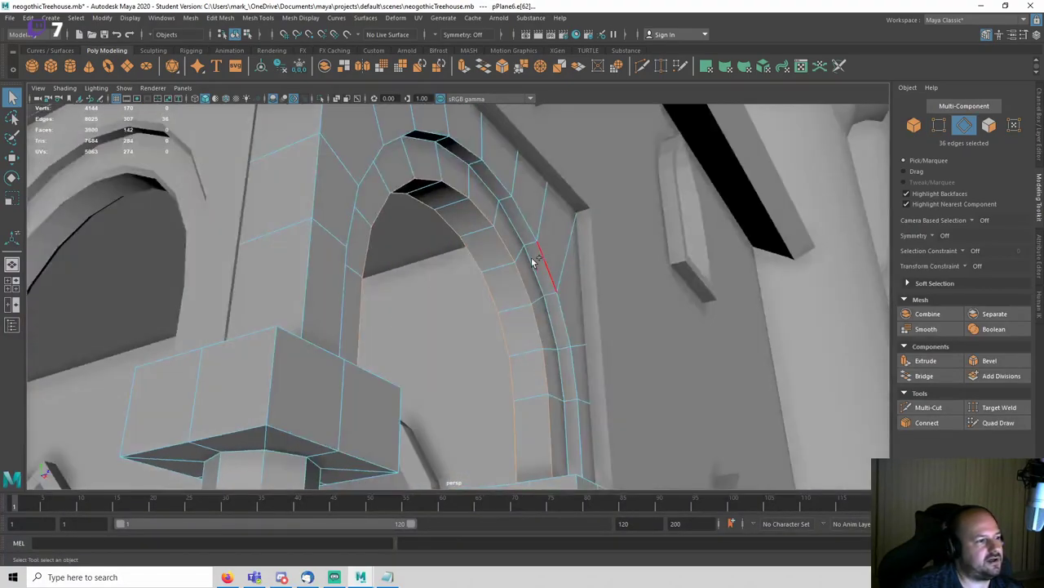
left_click(987, 360)
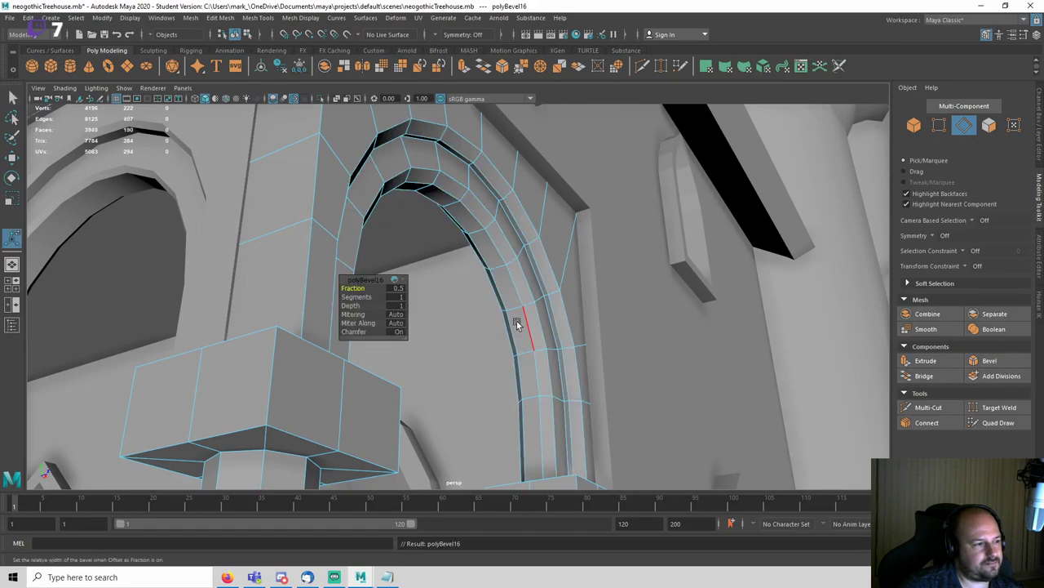
left_click(399, 288)
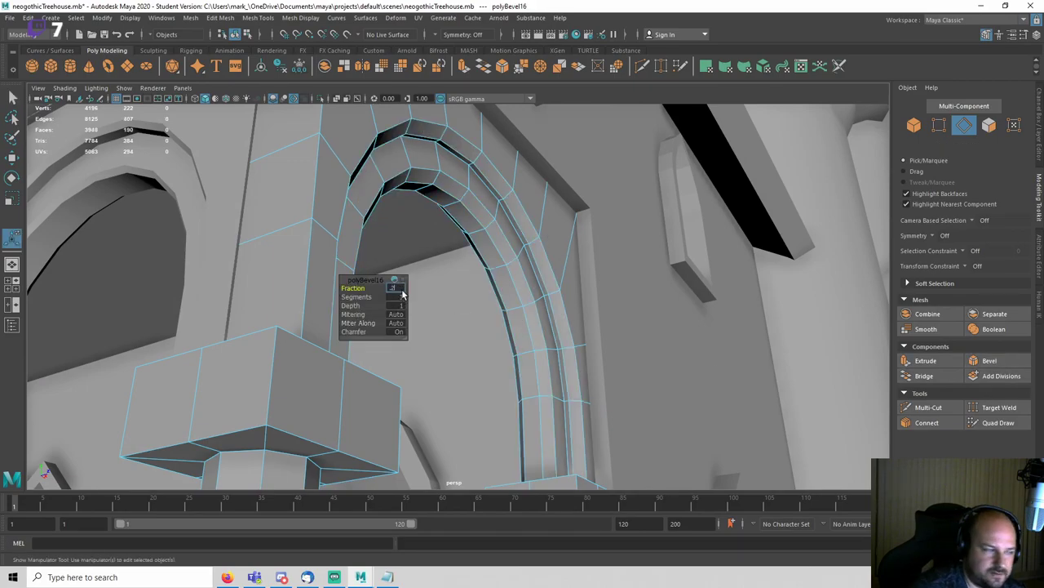
key("Return")
left_click_drag(436, 284, 545, 347, "alt")
right_click_drag(535, 245, 571, 189)
scroll(570, 196, "down", 5)
key("ctrl+s")
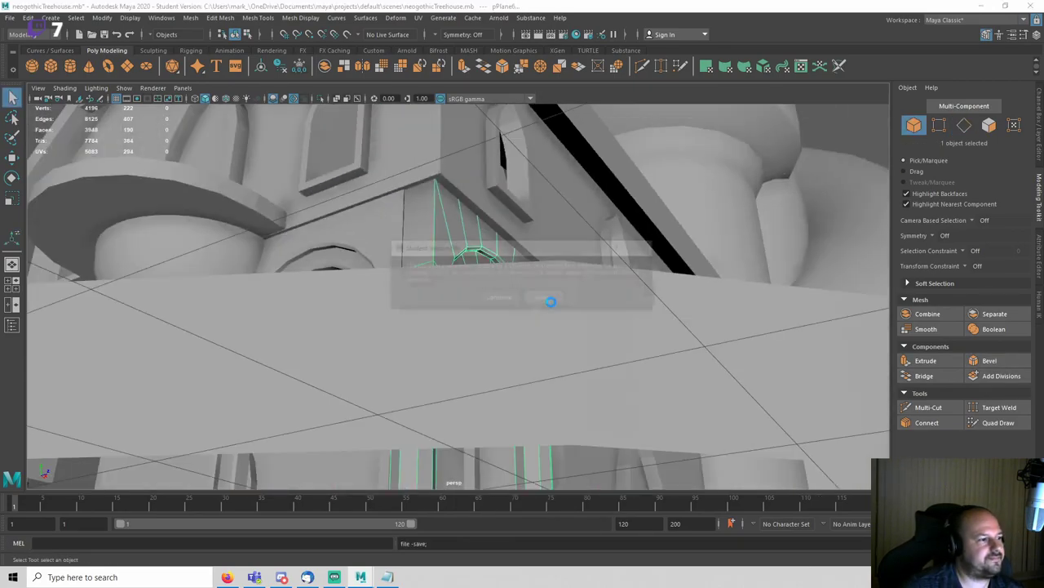
Step: Examine the whole treehouse model, including the house, tower and tree trunks, from several angles and distances
scroll(767, 238, "down", 7)
left_click(785, 175)
left_click_drag(436, 310, 505, 344, "alt")
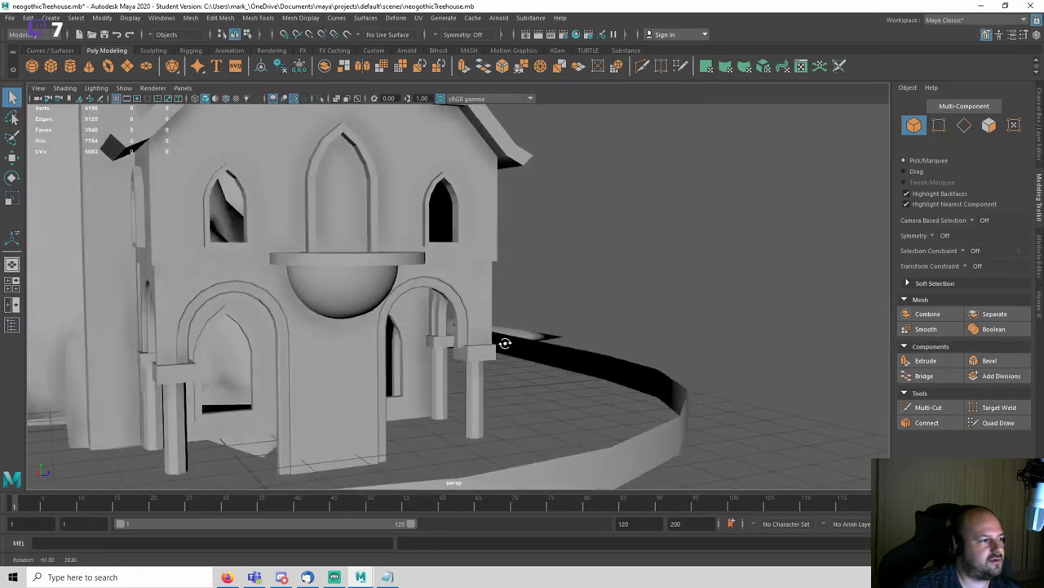
key("a")
middle_click_drag(451, 377, 462, 265, "alt")
scroll(346, 271, "up", 4)
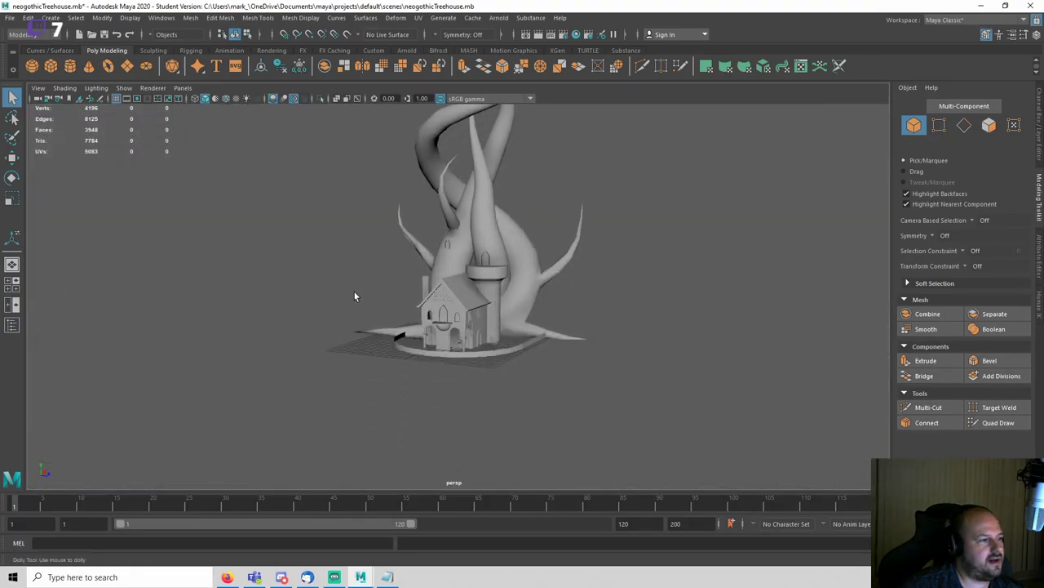
left_click_drag(354, 291, 387, 296, "alt")
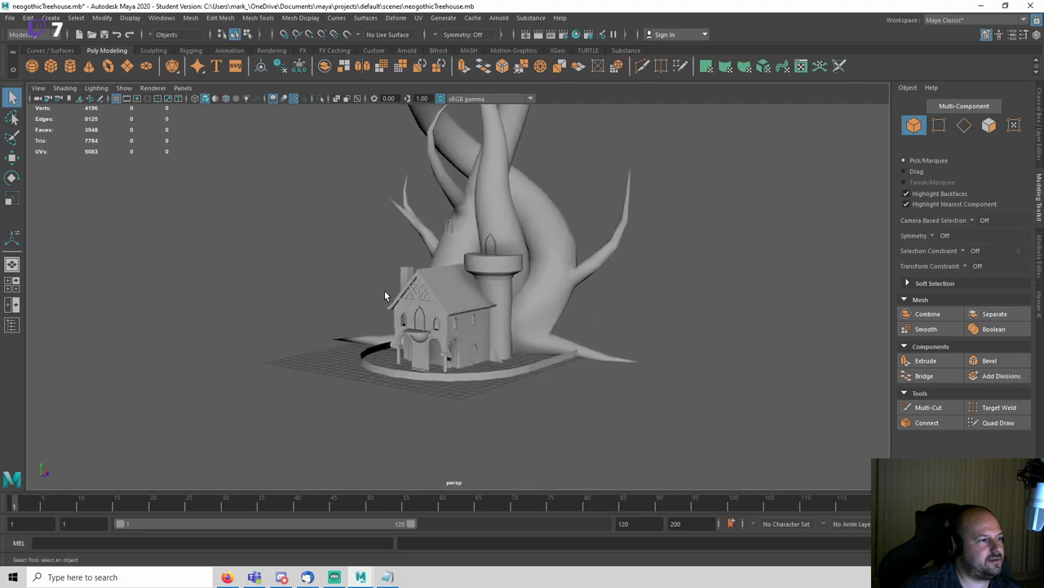
scroll(438, 283, "up", 2)
scroll(457, 310, "up", 3)
left_click_drag(457, 315, 416, 265, "alt")
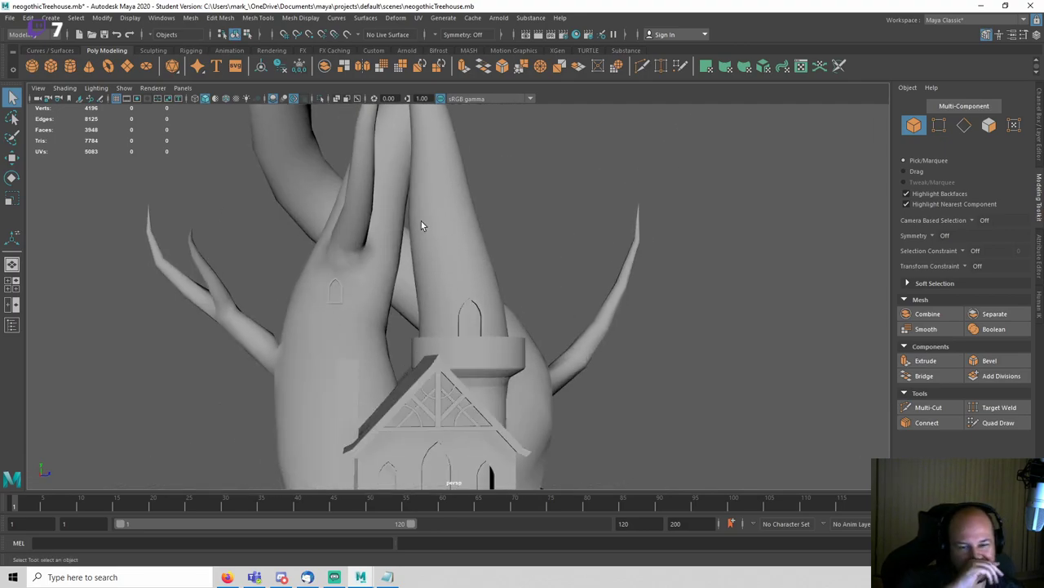
left_click_drag(491, 245, 418, 323, "alt")
scroll(525, 293, "down", 4)
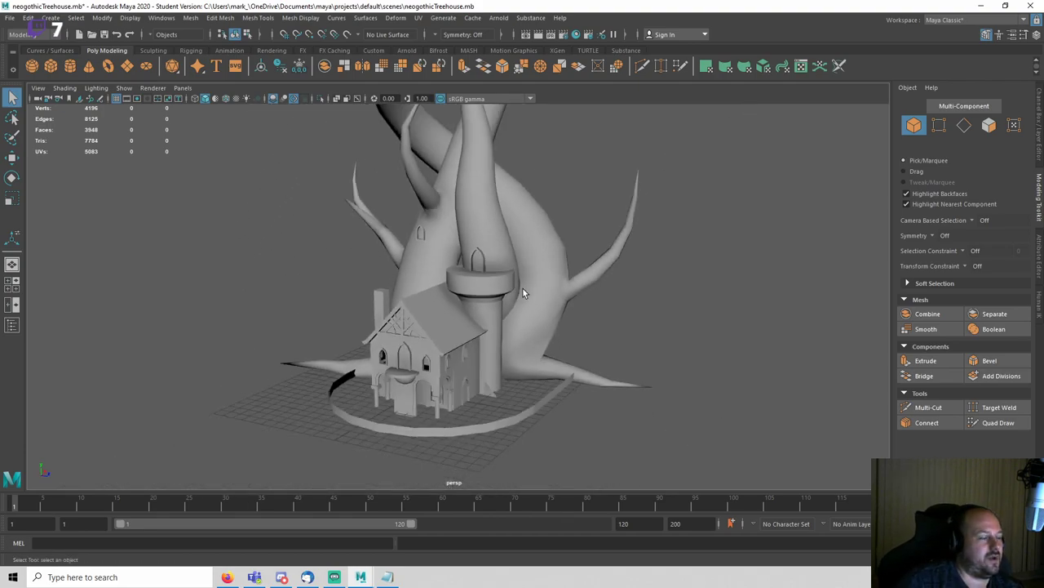
left_click_drag(524, 294, 532, 334, "alt")
scroll(508, 293, "down", 7)
scroll(491, 320, "up", 2)
scroll(500, 301, "up", 6)
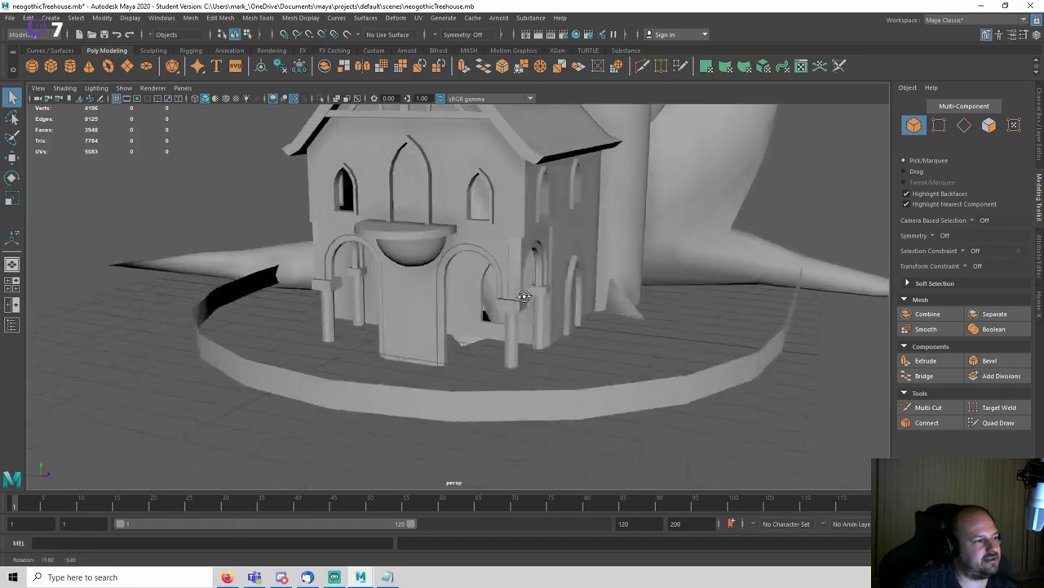
Step: Examine the front porch wall and its two arches up close
mouse_move(445, 300)
left_mouse_down("alt")
mouse_move(444, 314)
mouse_move(548, 304)
mouse_move(445, 283)
left_mouse_up("alt")
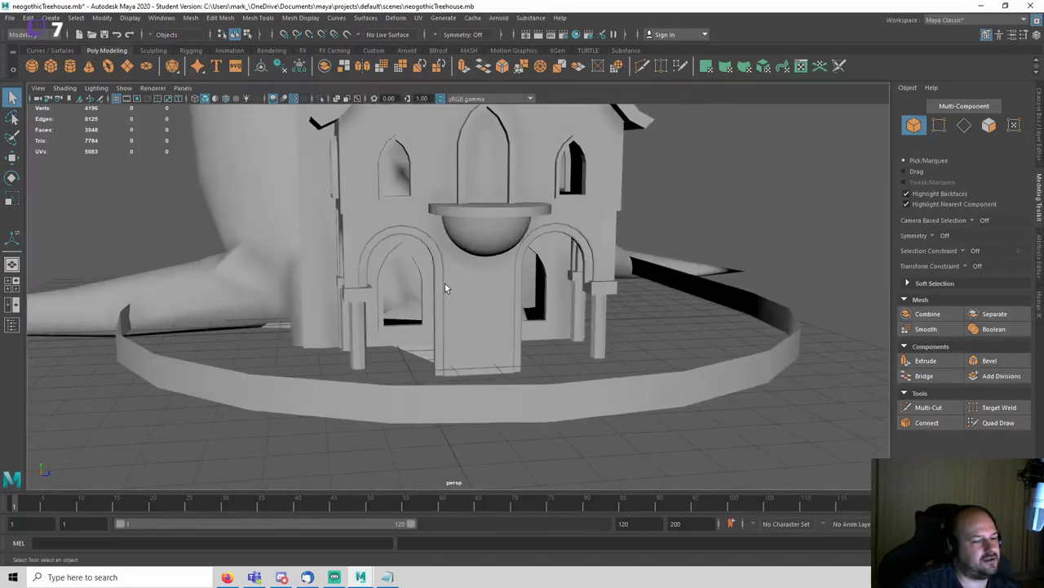
scroll(420, 288, "up", 5)
left_click(502, 281)
right_click_drag(501, 282, 561, 237)
scroll(498, 257, "down", 3)
scroll(481, 287, "down", 1)
scroll(609, 317, "down", 4)
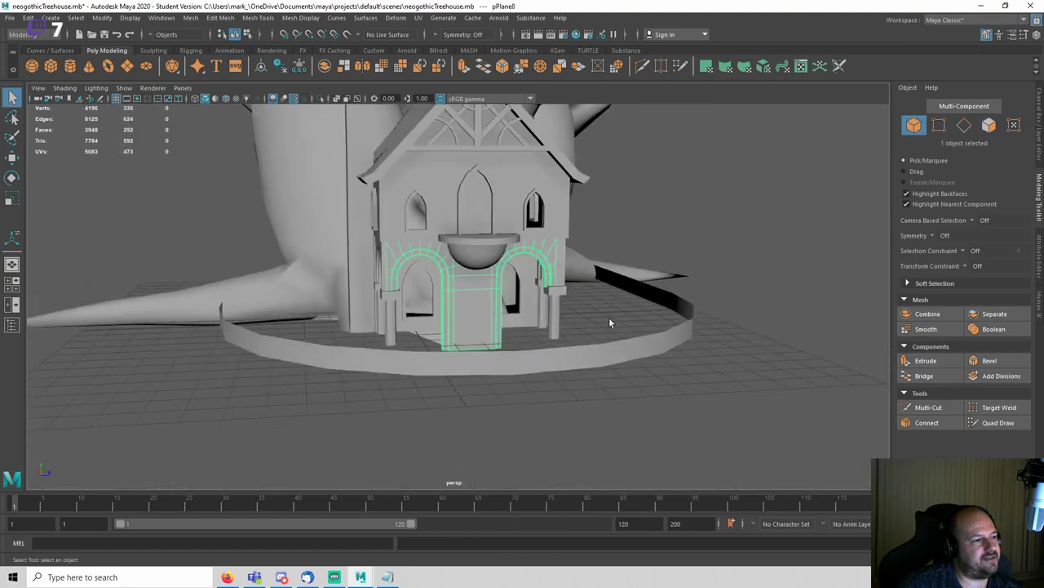
left_click(609, 317)
scroll(530, 326, "up", 1)
scroll(465, 342, "up", 2)
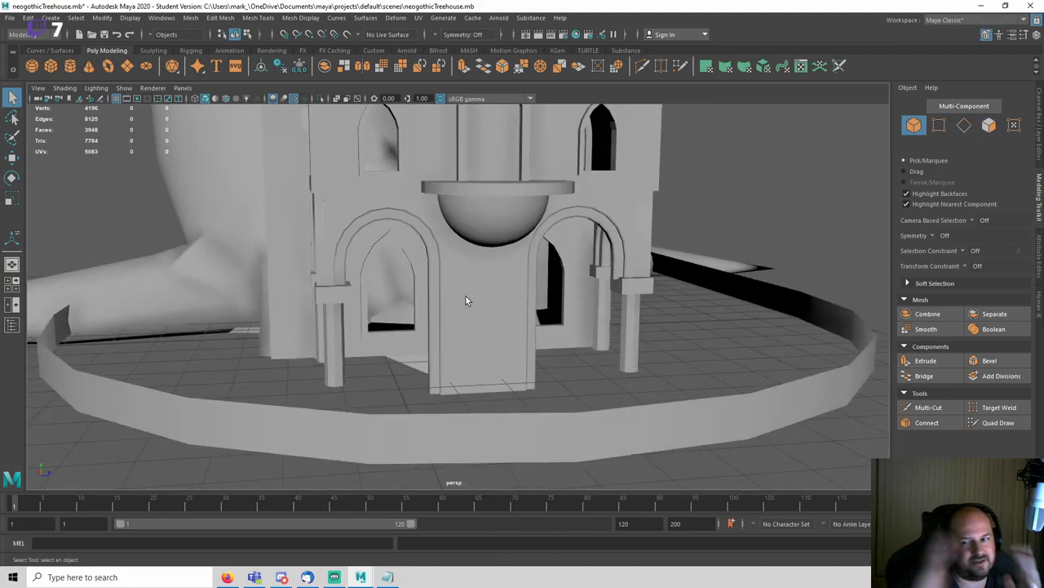
Step: Extrude the two large front faces of the wall section between the porch arches, offsetting them inward into a narrower rectangular panel
left_click(466, 300)
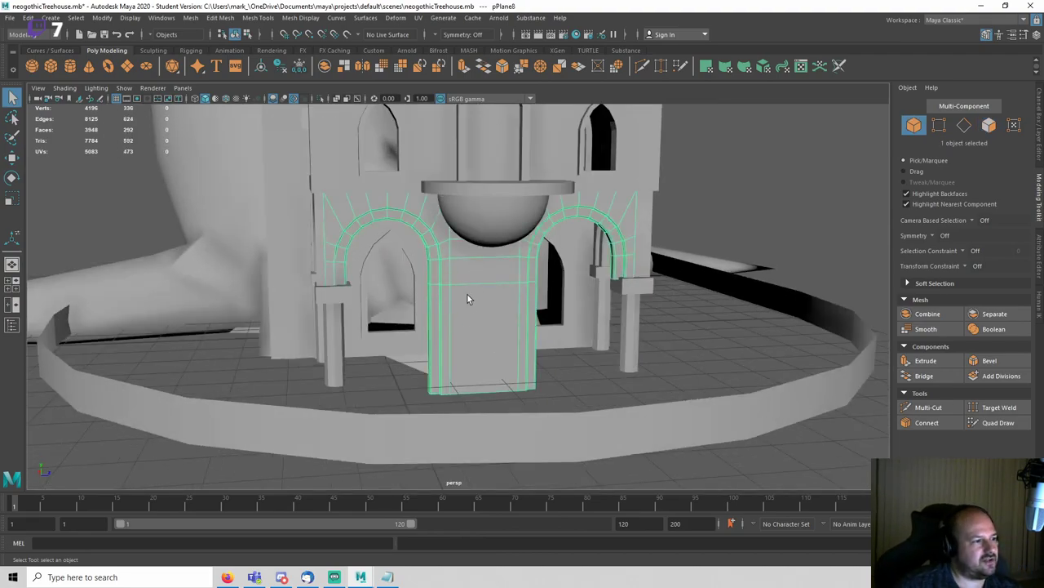
key("F11")
left_click(498, 307)
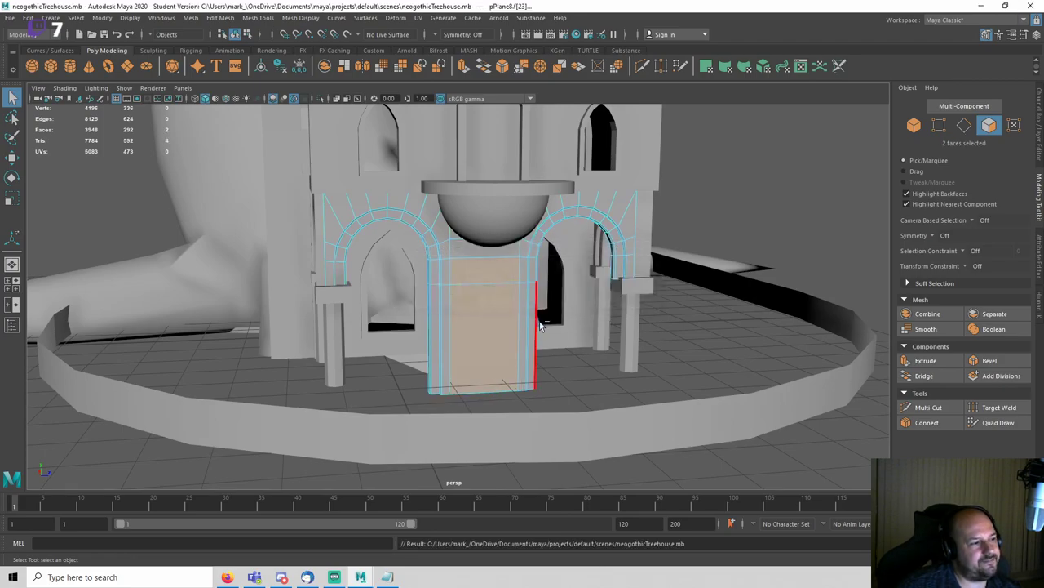
key("f")
left_click_drag(453, 335, 504, 330, "alt")
key("ctrl+e")
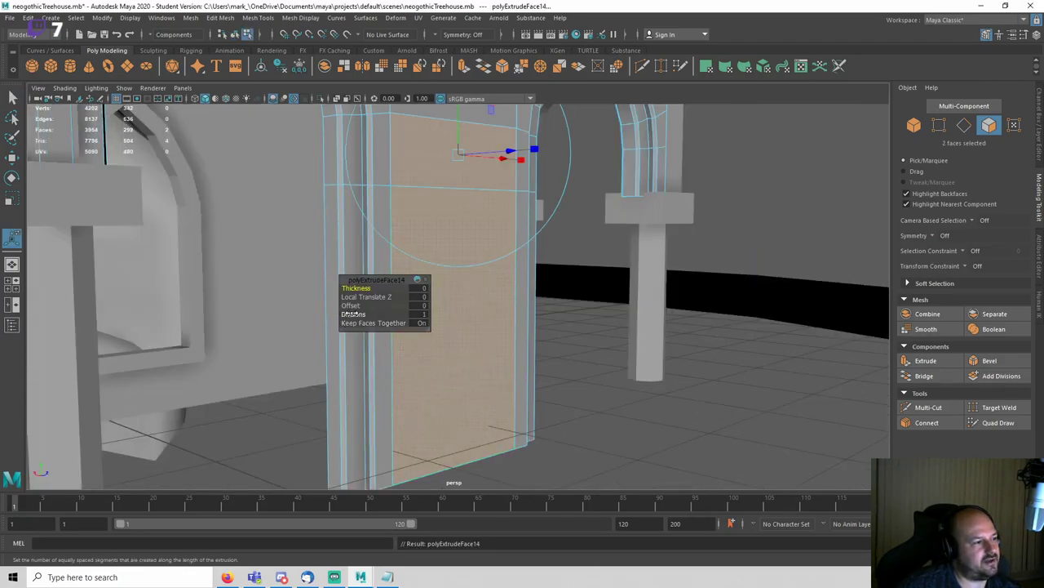
left_click_drag(351, 306, 529, 335)
Step: Extrude the inset panel faces back into the wall to an X position of about -4.57, and save the scene
key("w")
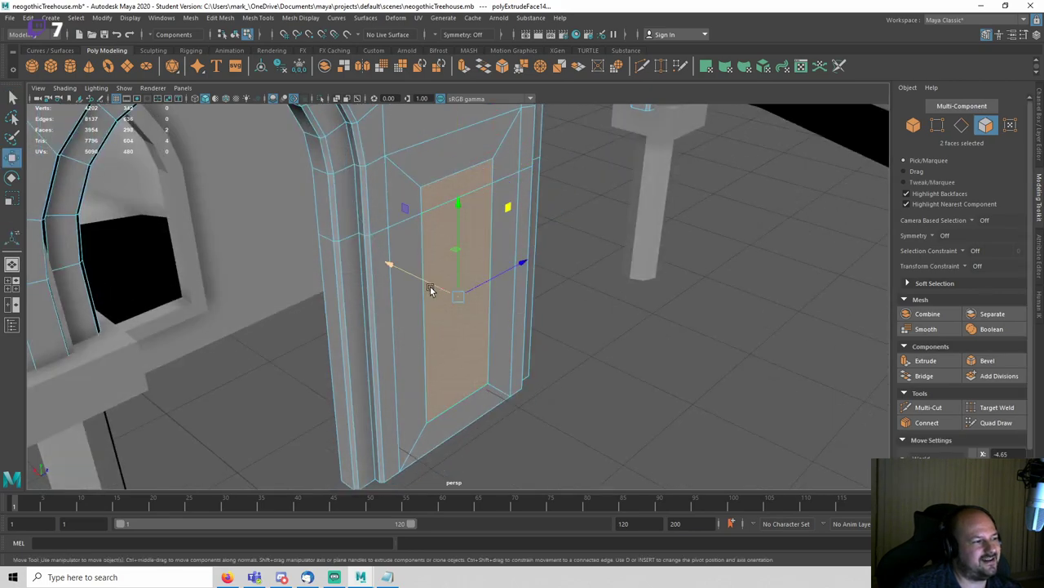
left_click_drag(431, 288, 430, 280, "shift")
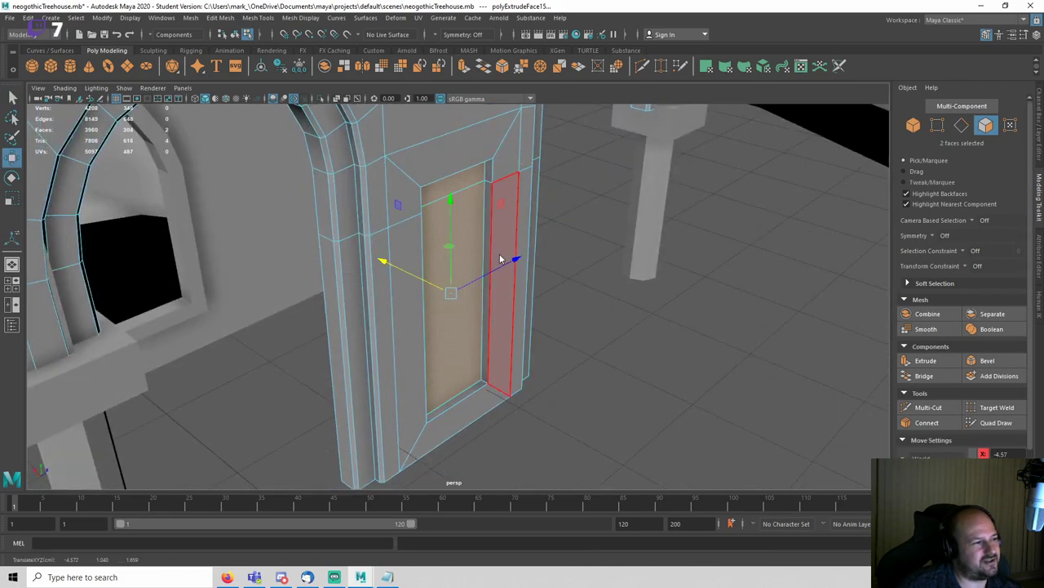
right_click_drag(501, 256, 549, 239)
left_click(564, 319)
scroll(561, 364, "down", 5)
mouse_move(562, 367)
left_mouse_down("alt")
mouse_move(512, 357)
mouse_move(560, 346)
left_mouse_up("alt")
key("ctrl+s")
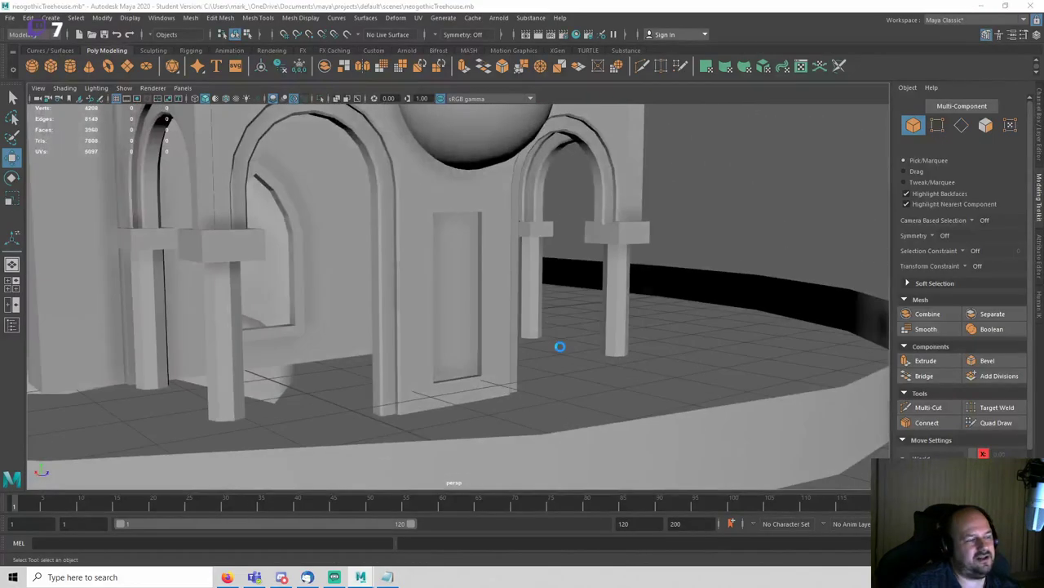
Step: Bevel the outer rim, inner floor and corner edges of the recessed front panel with a fraction of 0.1
right_click_drag(501, 277, 501, 247)
scroll(497, 310, "up", 4)
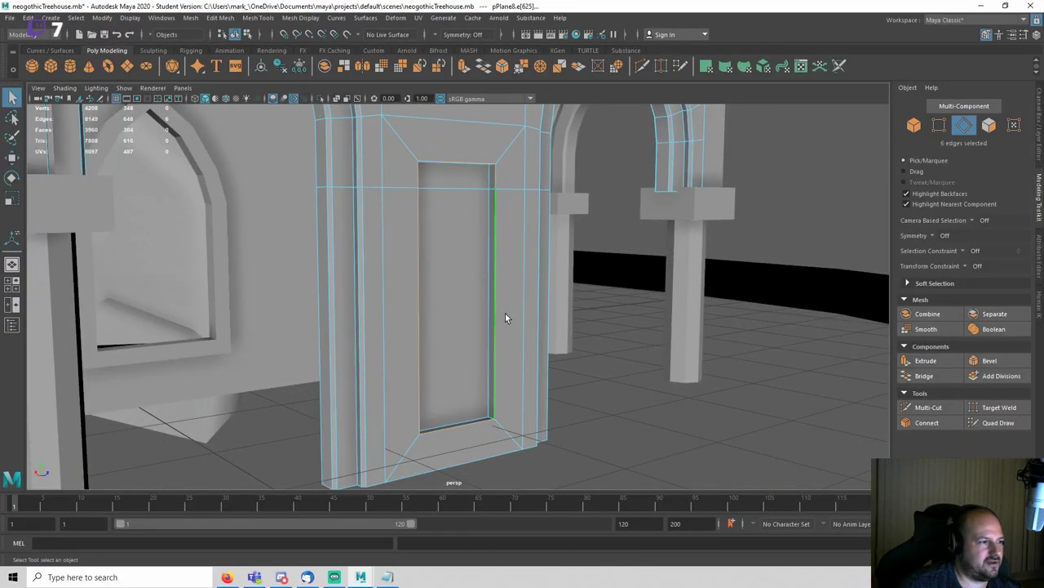
double_click(488, 343)
left_click_drag(507, 343, 472, 390, "alt")
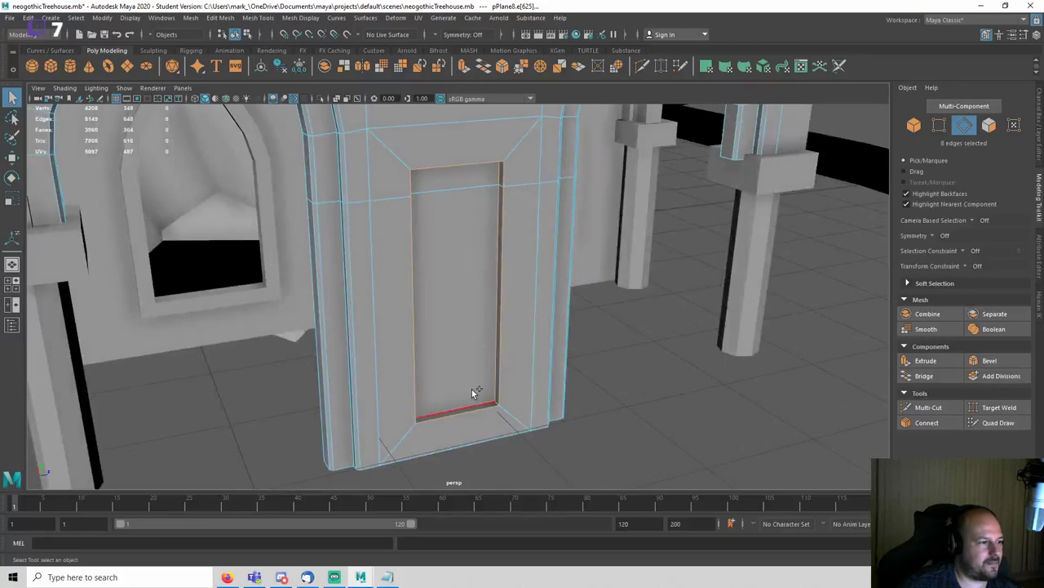
left_click_drag(411, 376, 514, 292, "alt")
left_click(422, 325, "shift")
left_click(510, 296, "shift")
scroll(509, 236, "up", 4)
left_click(513, 183, "shift")
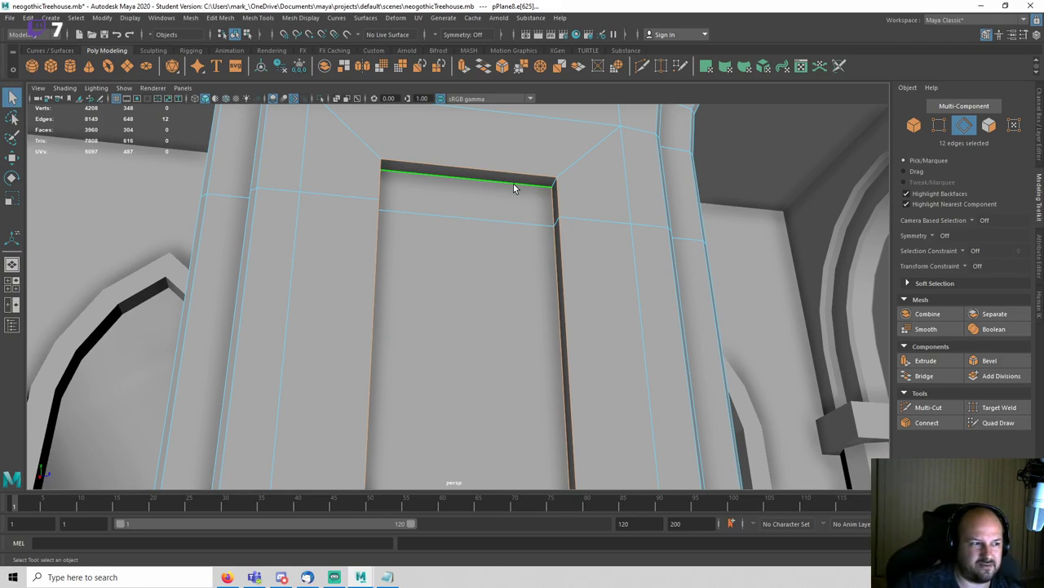
left_click(988, 361)
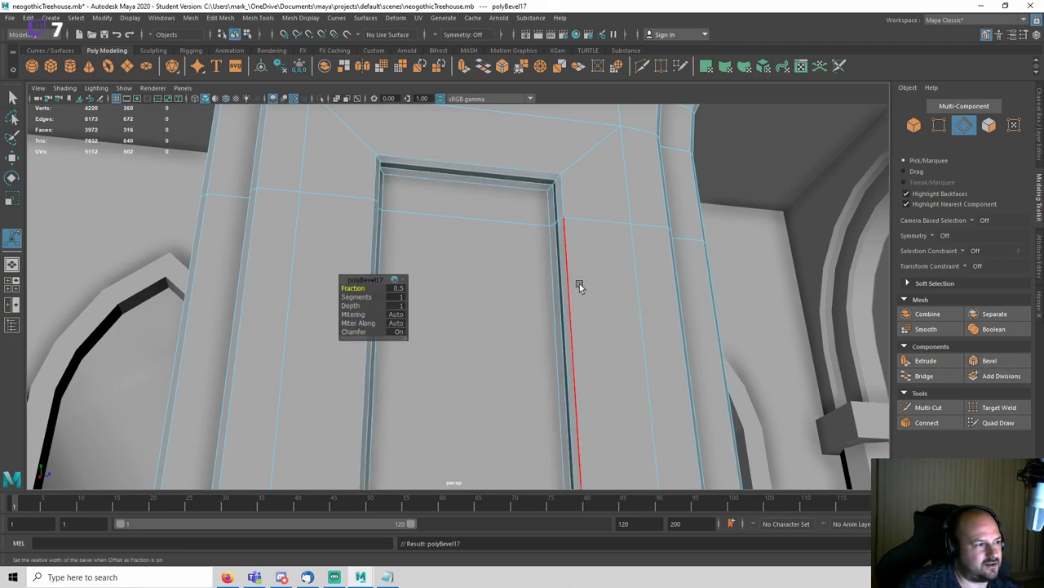
left_click(399, 289)
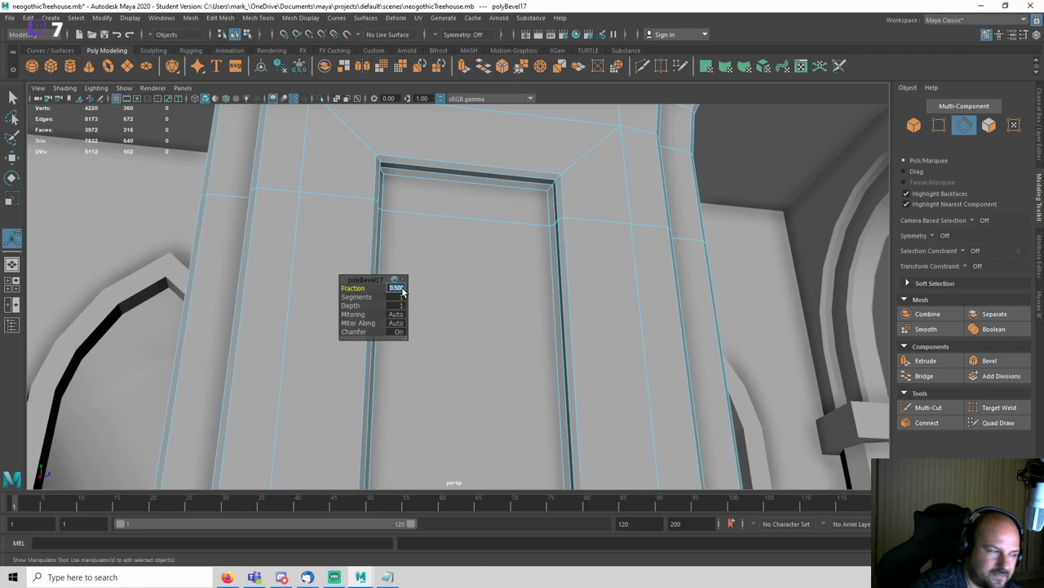
type(".1")
key("Return")
middle_click_drag(501, 198, 520, 235, "alt")
key("q")
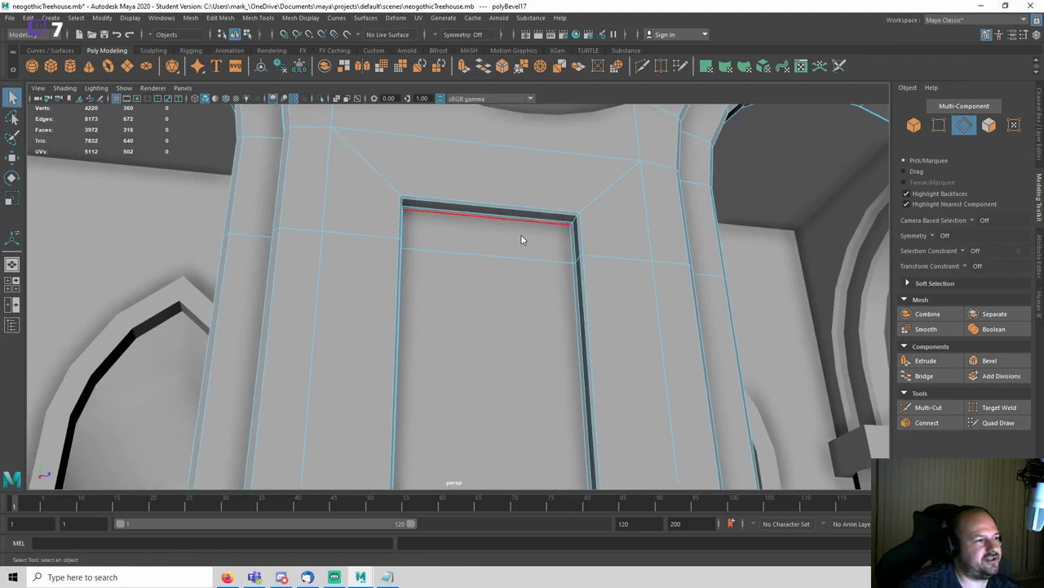
Step: Return to object selection, save the scene and clear the selection
right_click_drag(521, 235, 558, 232)
scroll(559, 239, "down", 5)
key("ctrl+s")
scroll(591, 260, "down", 5)
left_click(800, 164)
Step: Examine the house with its recessed front panel and side walls from several angles
left_click_drag(653, 259, 640, 302, "alt")
key("a")
left_click_drag(526, 308, 481, 359, "alt")
middle_click_drag(481, 359, 471, 266, "alt")
scroll(469, 393, "up", 6)
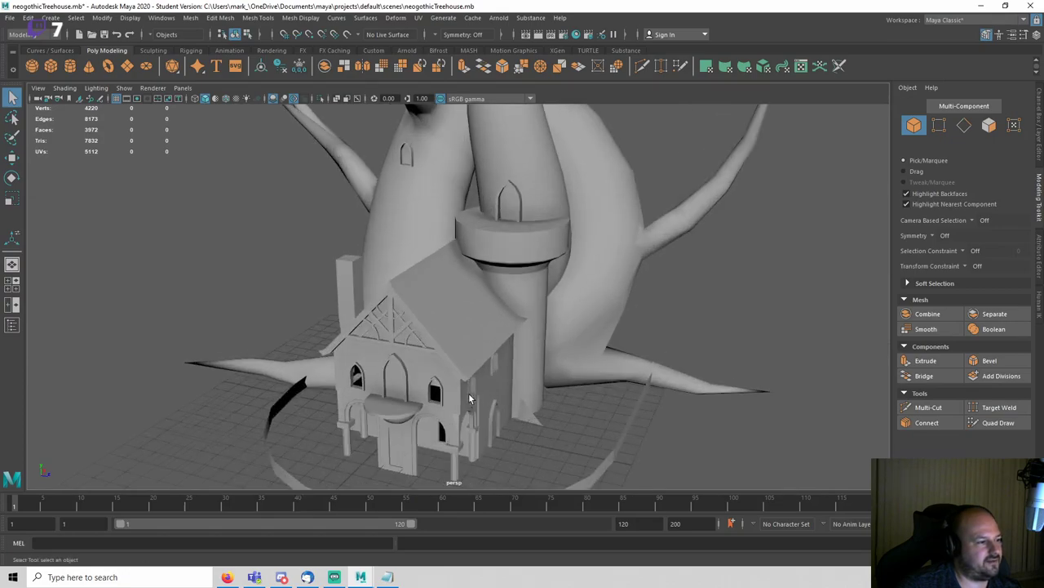
middle_click_drag(469, 394, 514, 298, "alt")
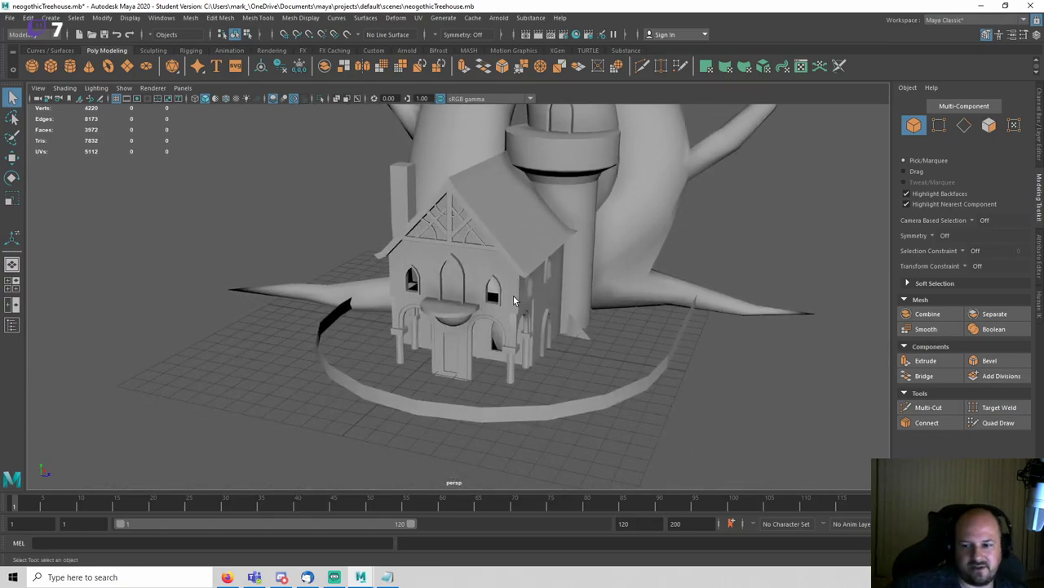
scroll(513, 296, "up", 4)
left_click_drag(505, 312, 418, 311, "alt")
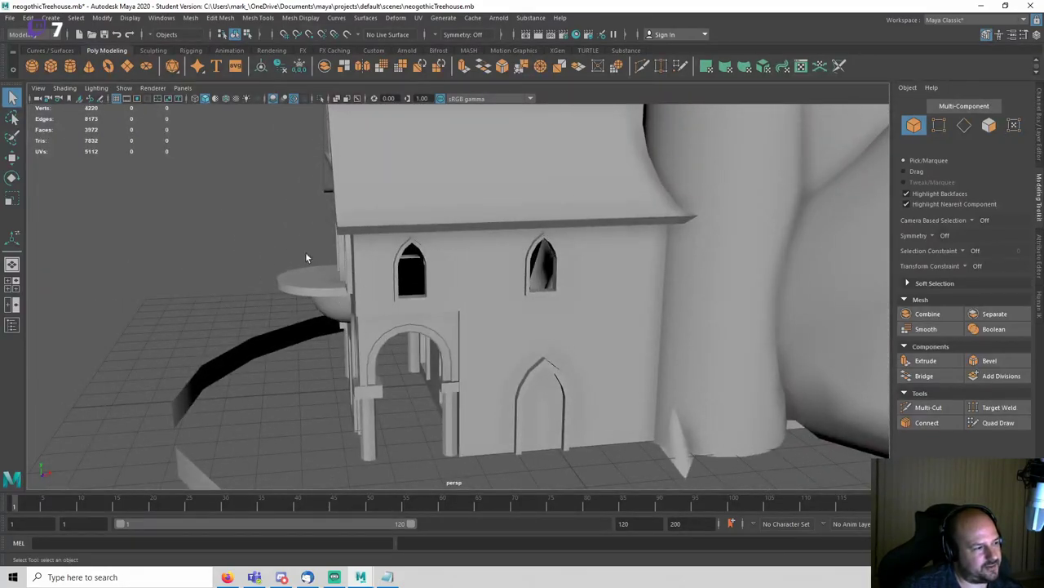
scroll(408, 315, "down", 3)
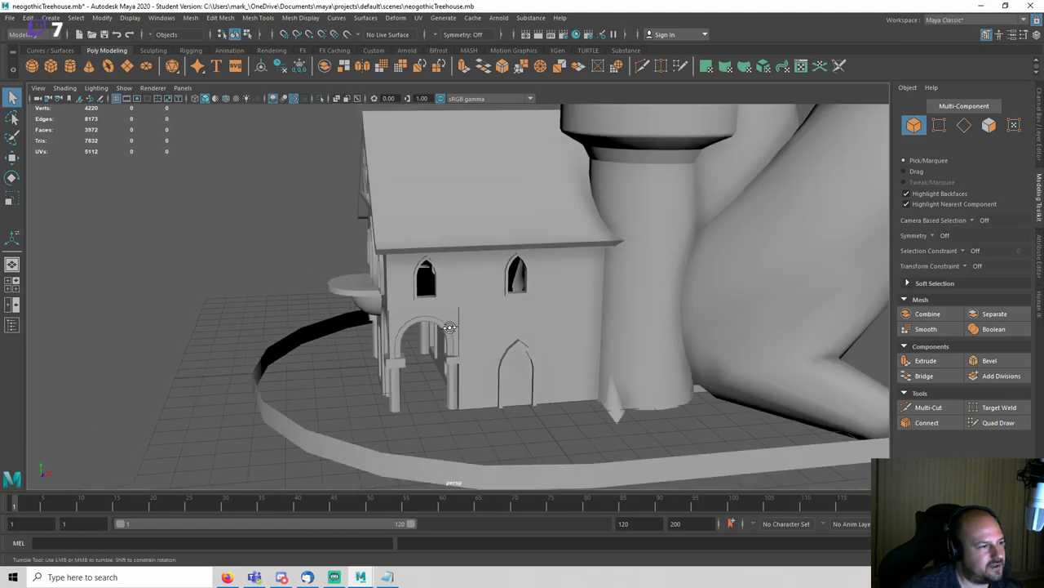
left_click_drag(449, 327, 640, 322, "alt")
left_click_drag(474, 277, 578, 318, "alt")
Step: Save the scene and delete the construction history from all objects
key("ctrl+s")
left_click(28, 18)
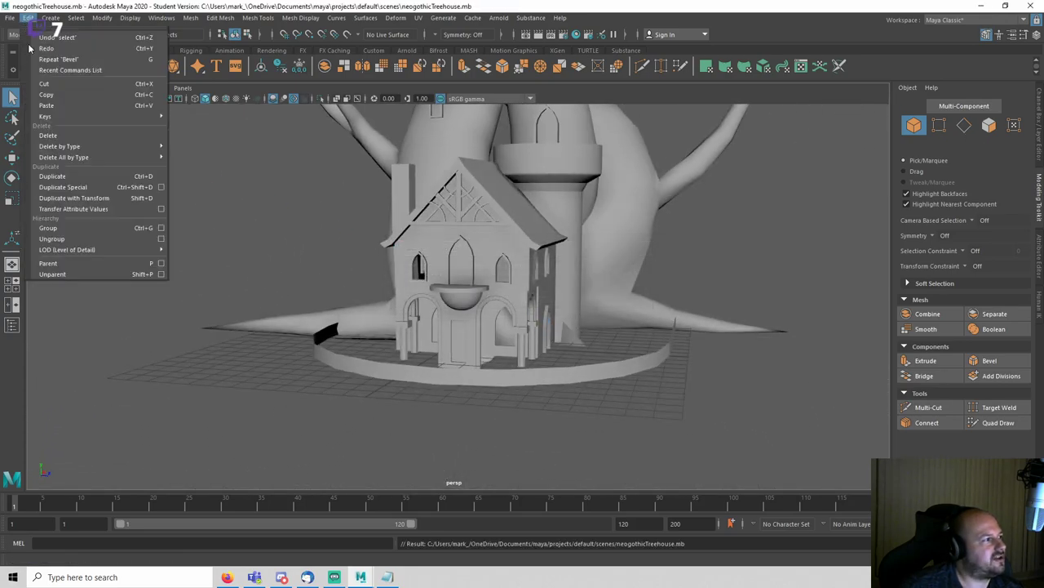
mouse_move(82, 157)
left_click(242, 174)
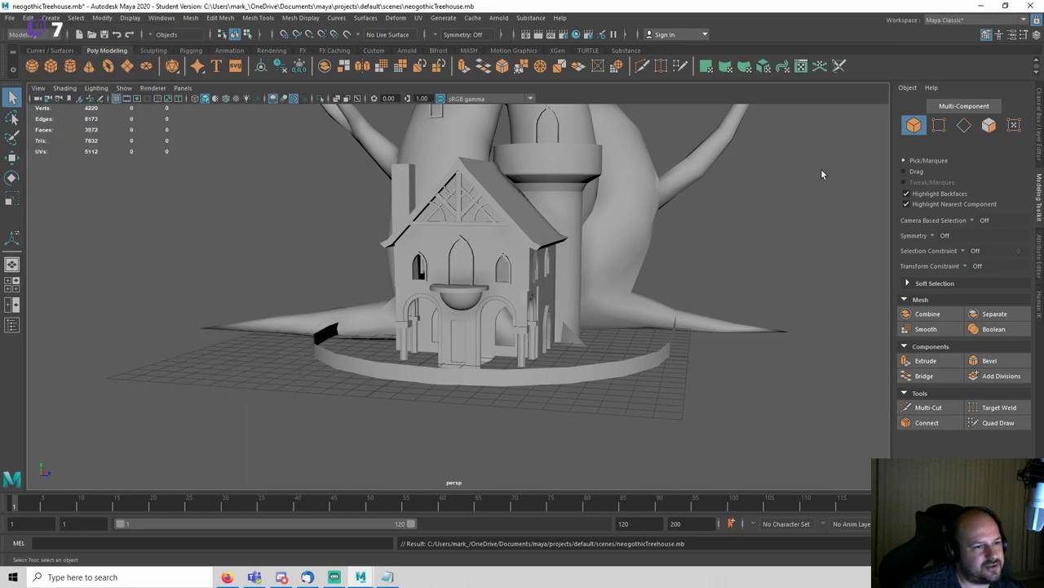
Step: Show the Channel Box, open the Outliner, and identify the first unnamed objects listed below group1
left_click(1038, 135)
left_click(162, 17)
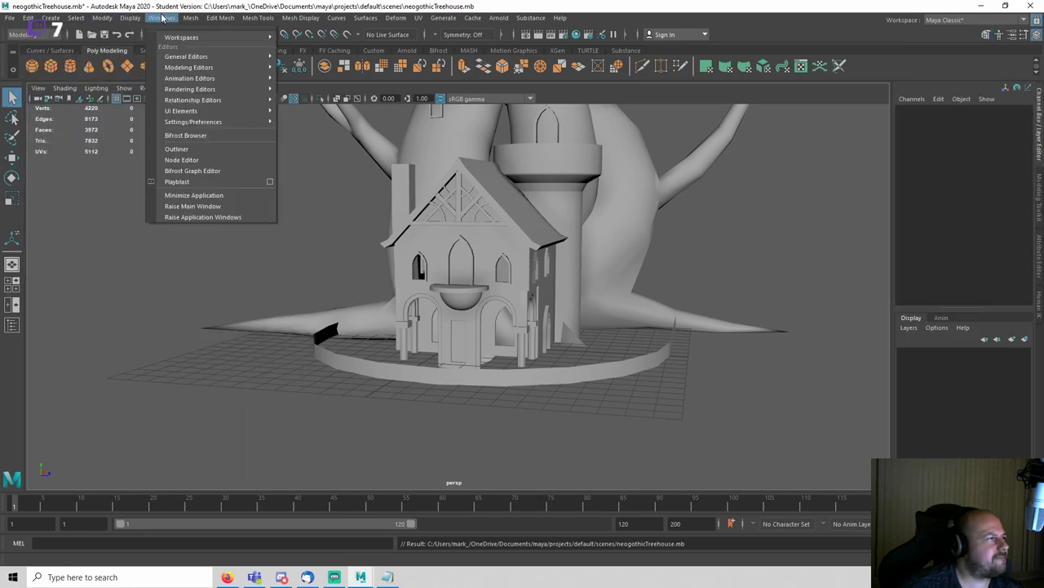
left_click(176, 135)
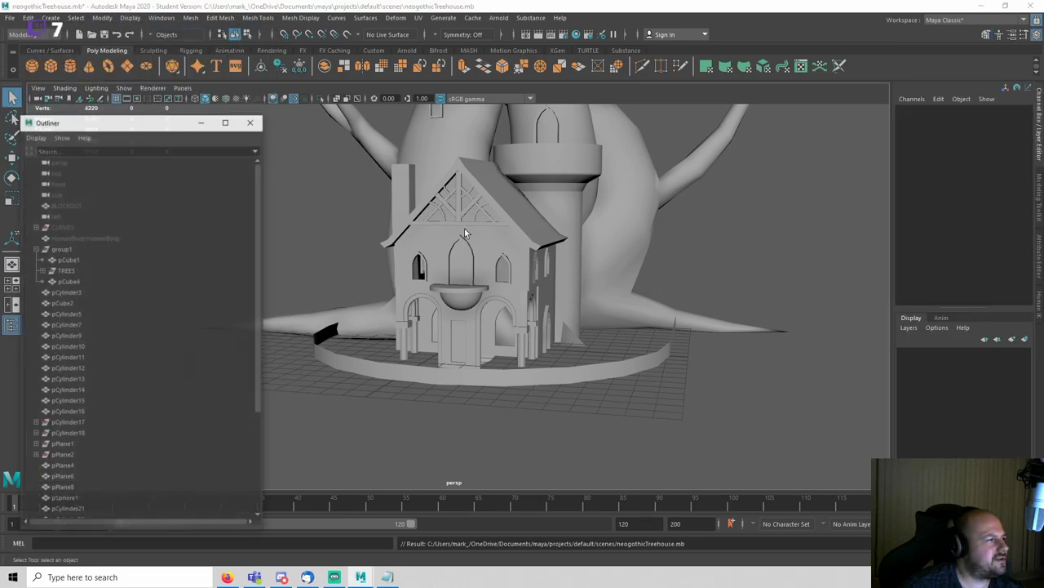
left_click(70, 292)
left_click(110, 304)
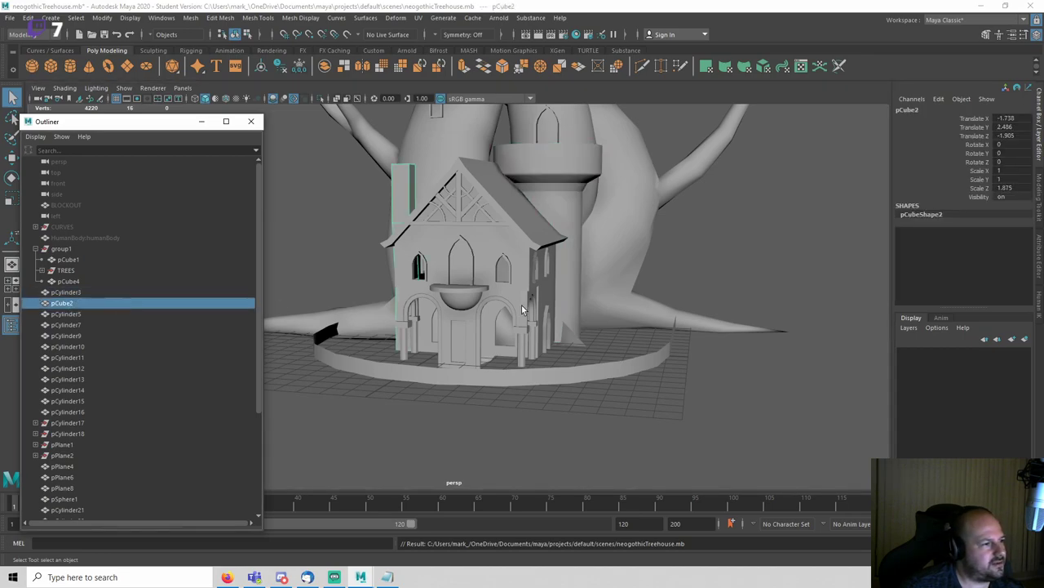
left_click(77, 315)
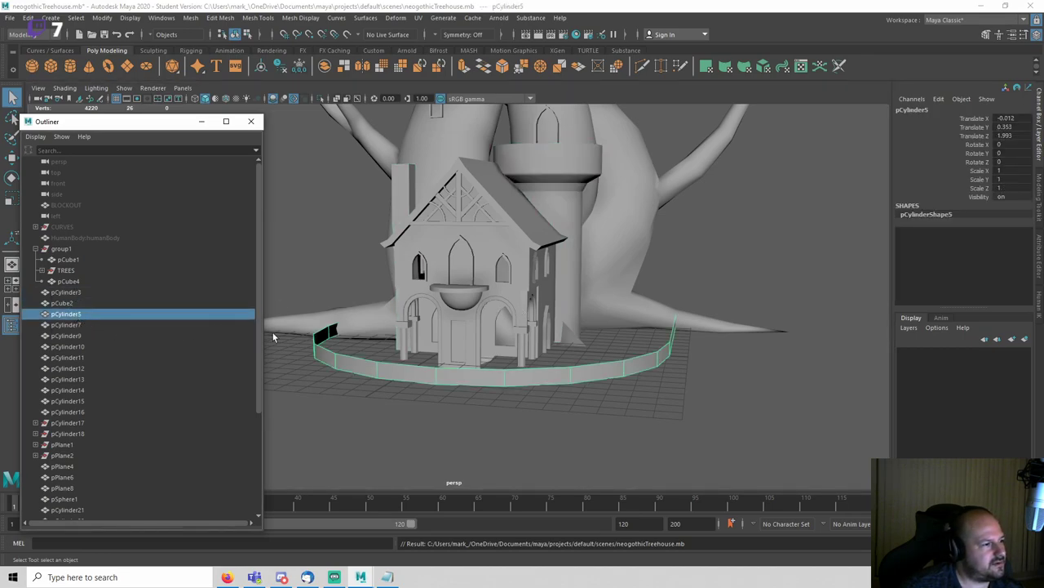
Step: Combine the small pointed-arch window frames on the house's upper floor into one mesh
left_click(116, 324)
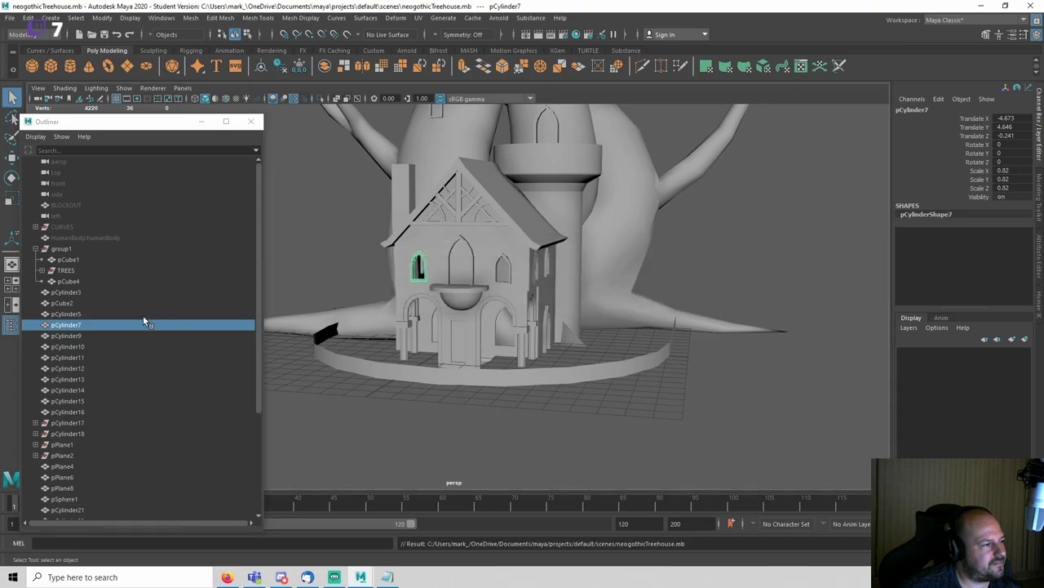
left_click_drag(452, 262, 523, 266, "alt")
scroll(522, 266, "up", 4)
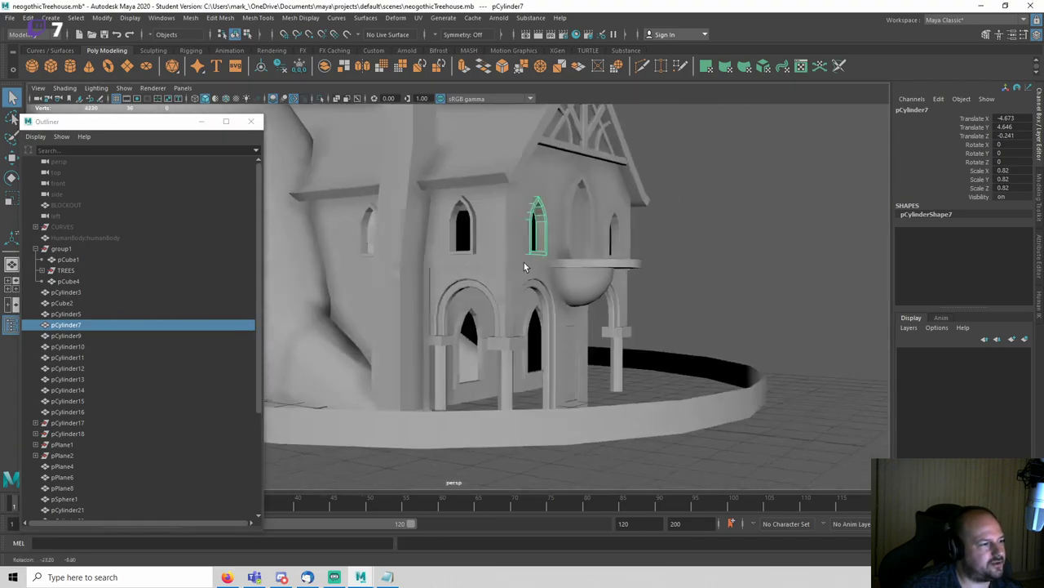
middle_click_drag(520, 260, 518, 305, "alt")
scroll(517, 304, "up", 5)
left_click(490, 250, "shift")
scroll(583, 265, "up", 3)
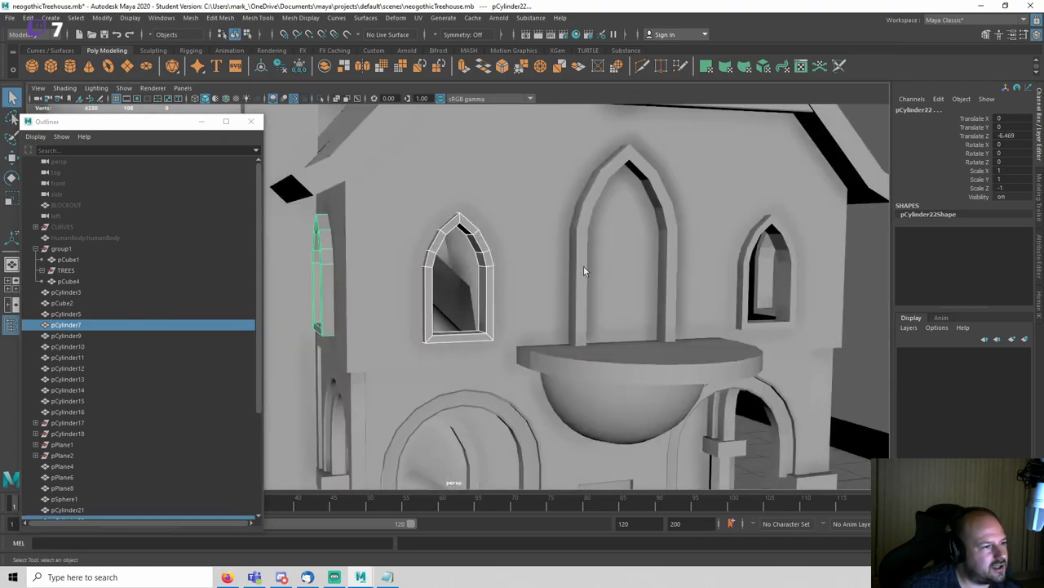
left_click(749, 249, "shift")
left_click_drag(749, 252, 612, 261, "alt")
left_click(606, 259, "shift")
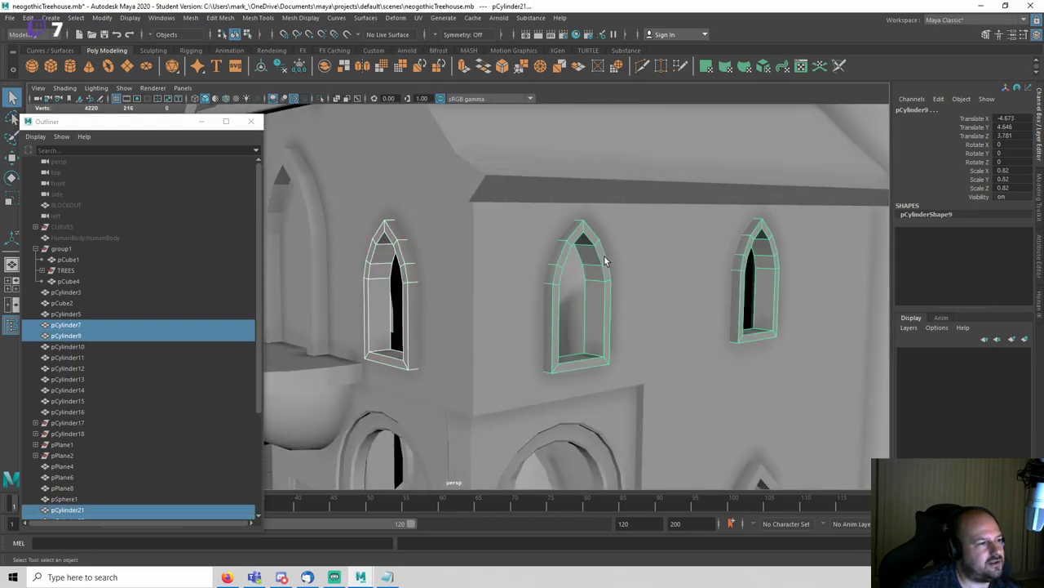
left_click(187, 20)
left_click(212, 67)
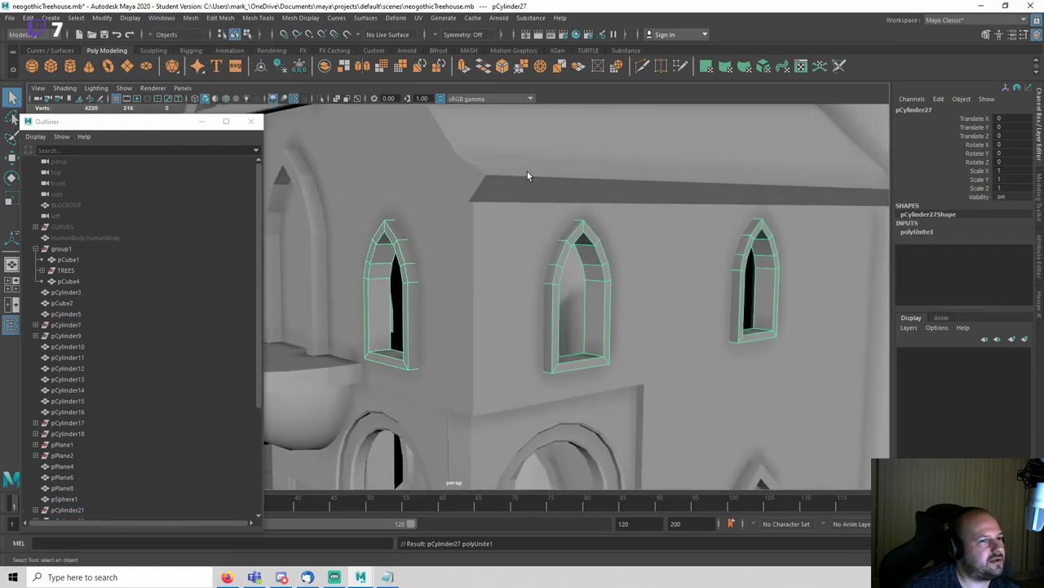
Step: Rename the combined window frame mesh as UpperWindows
left_click(956, 112)
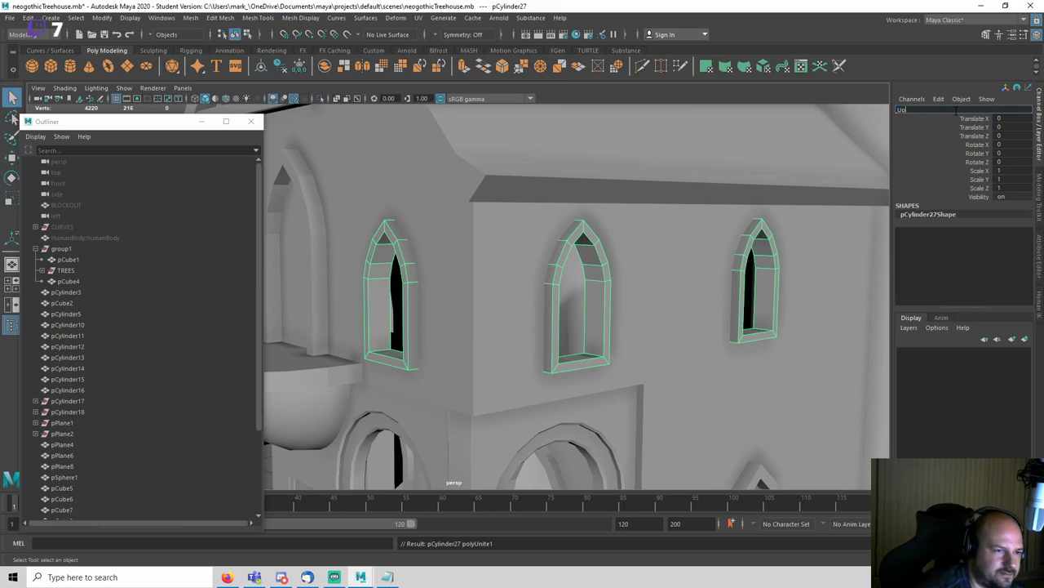
type("UpperWindows")
key("Return")
Step: Combine the front gable's vertical post, diagonal beams, curved braces and horizontal beam into one mesh
left_click_drag(843, 312, 527, 354, "alt")
left_click(109, 477)
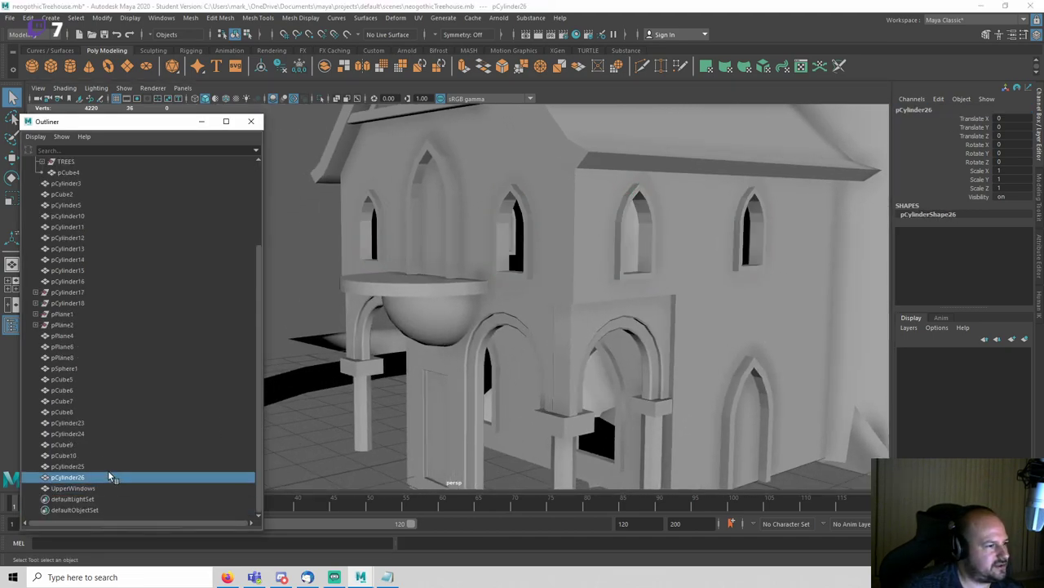
key("f")
scroll(525, 336, "down", 3)
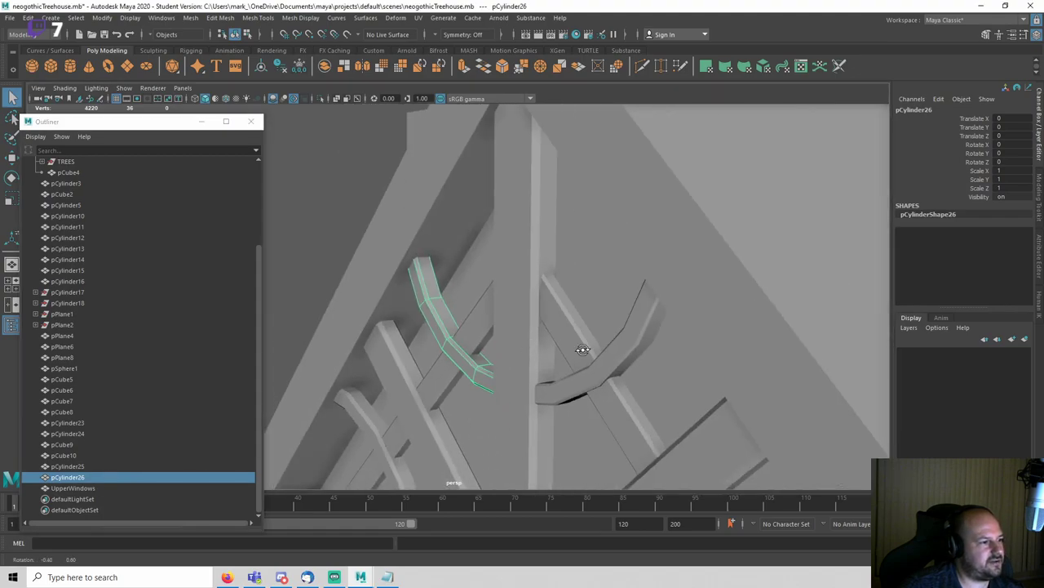
left_click_drag(583, 350, 549, 328, "alt")
left_click(550, 328, "shift")
left_click(499, 320, "shift")
left_click(616, 337, "shift")
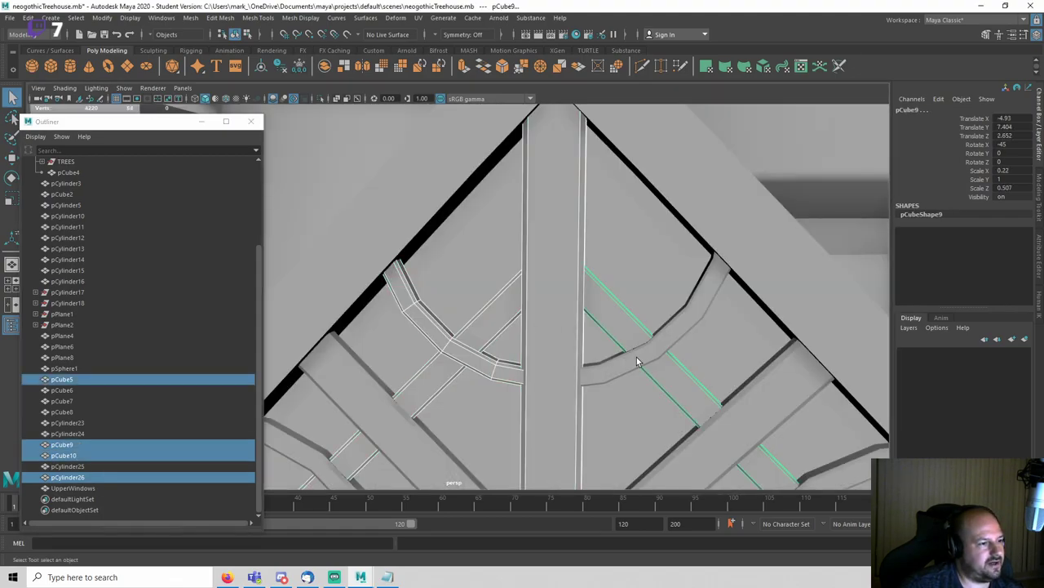
left_click(638, 356, "shift")
left_click(758, 428, "shift")
left_click_drag(757, 427, 488, 325, "alt")
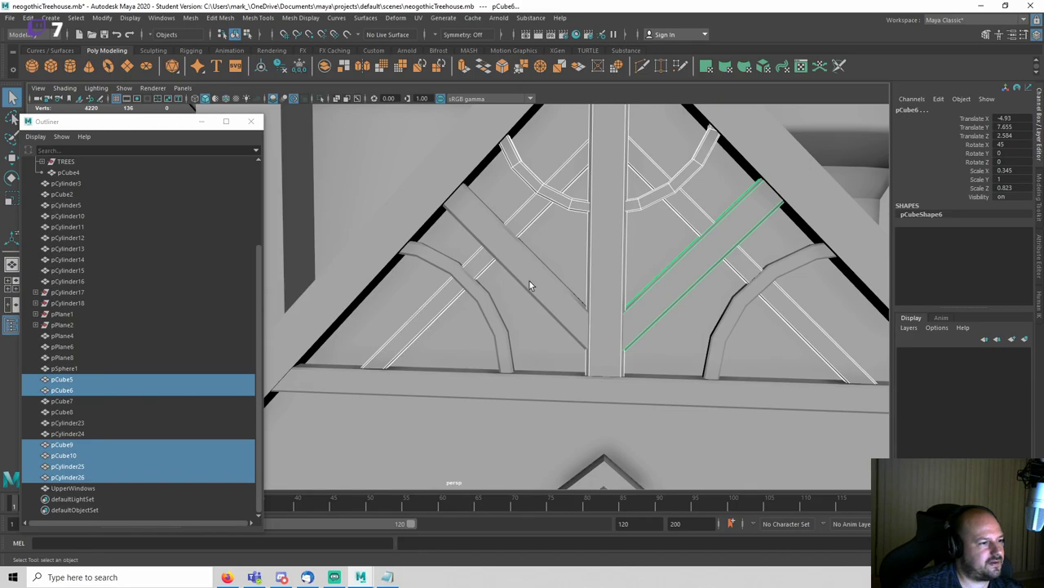
left_click(530, 281, "shift")
left_click(484, 307, "shift")
left_click(713, 350, "shift")
left_click(706, 398, "shift")
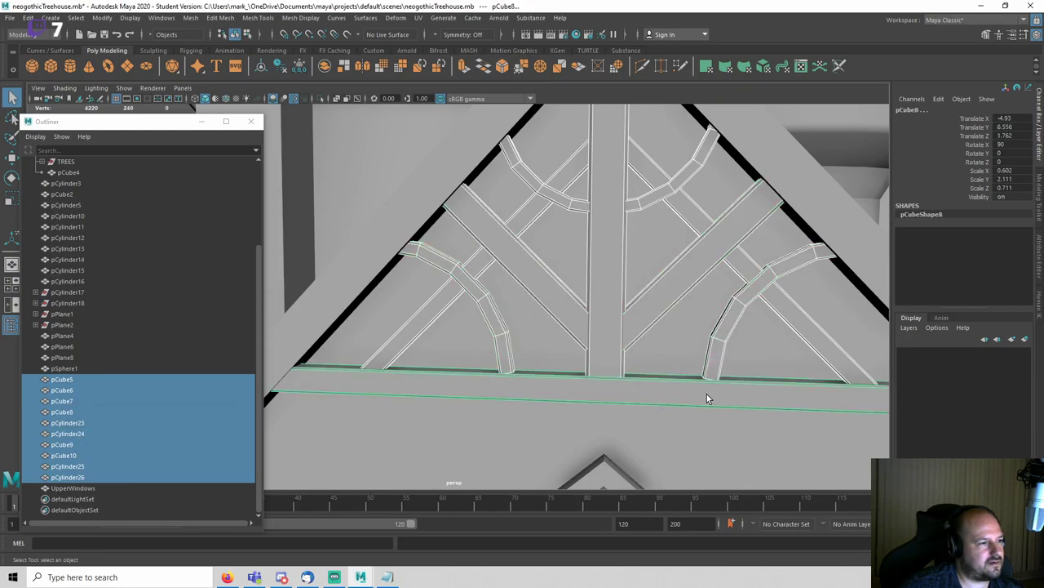
left_click(190, 17)
left_click(214, 52)
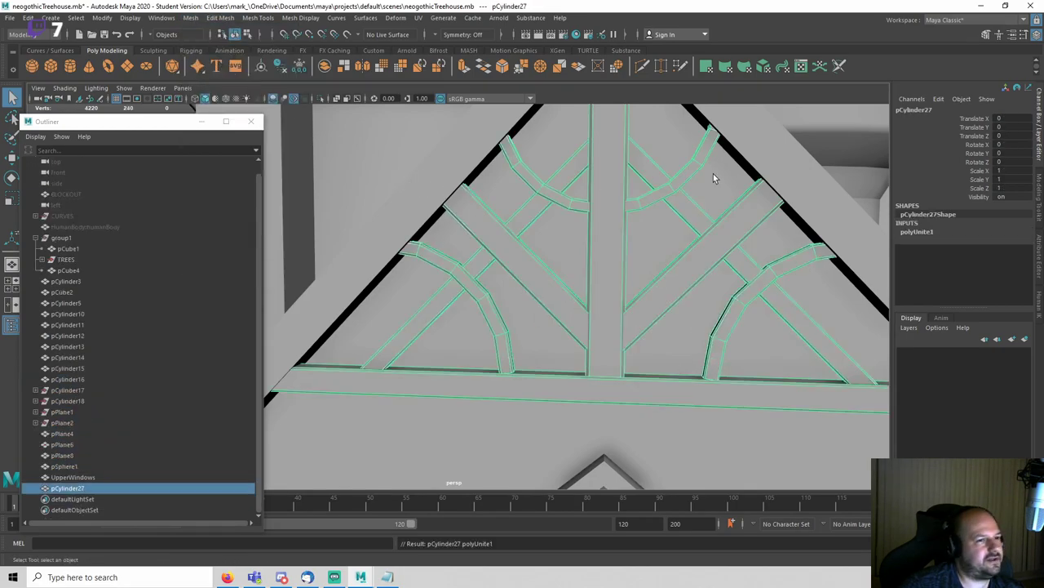
Step: Rename the combined gable mesh as FacadeStuff
double_click(914, 110)
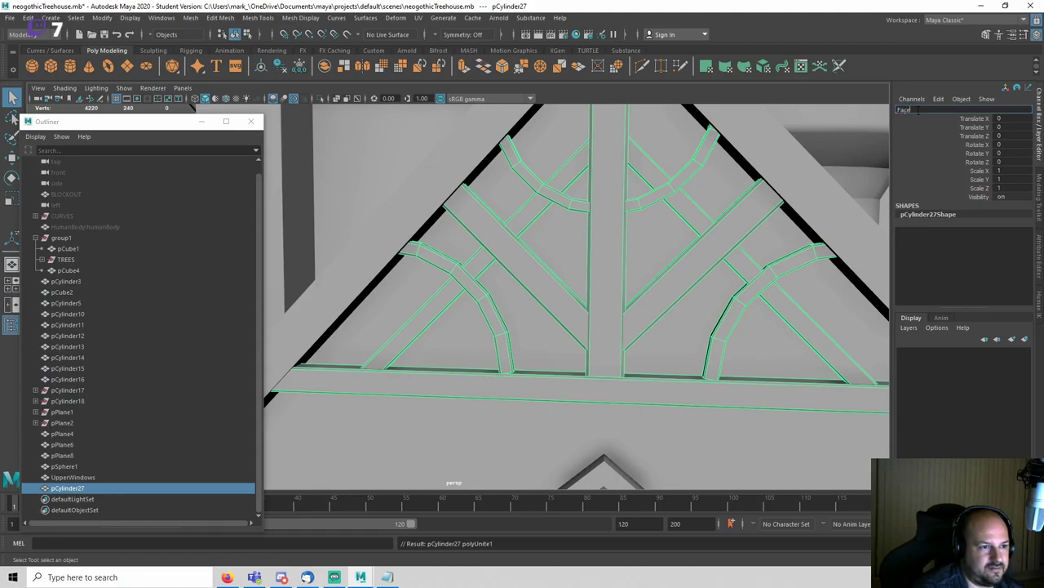
key("Return")
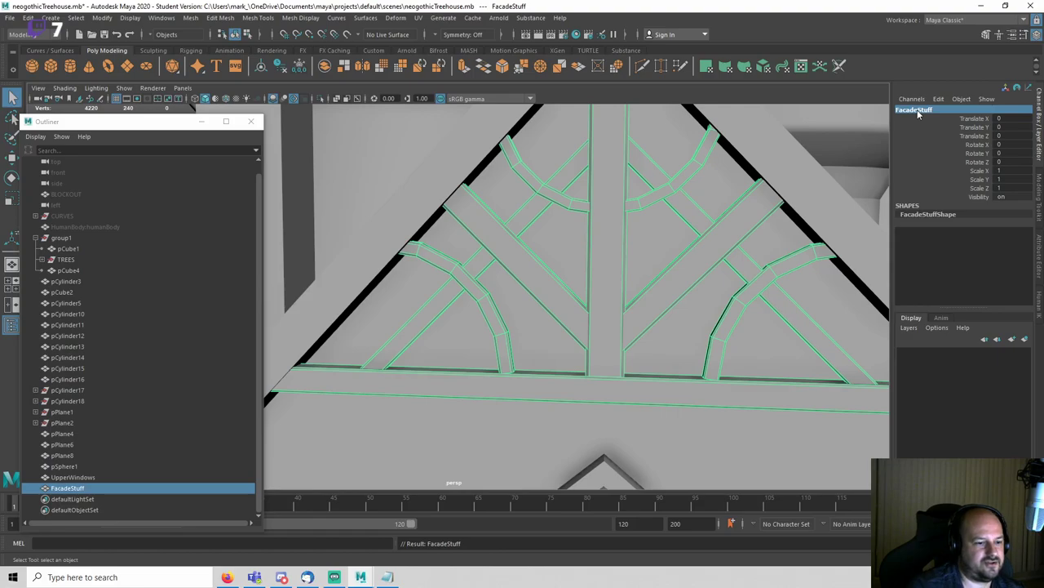
Step: Save the scene and rename the house's roof object as Roof
right_click_drag(670, 243, 515, 301, "alt")
left_click_drag(612, 286, 556, 276, "alt")
left_click(557, 266)
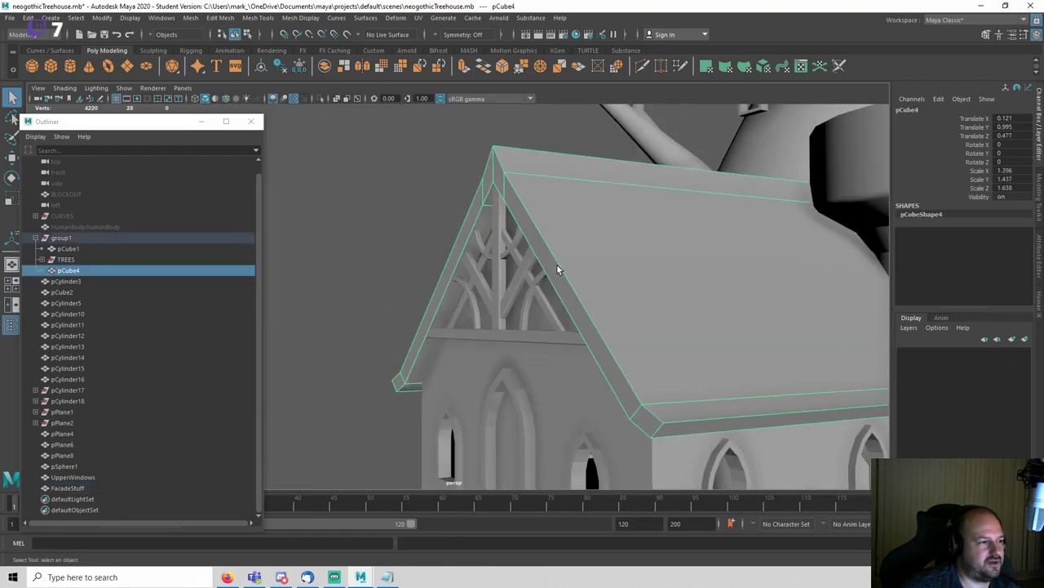
key("ctrl+s")
double_click(938, 112)
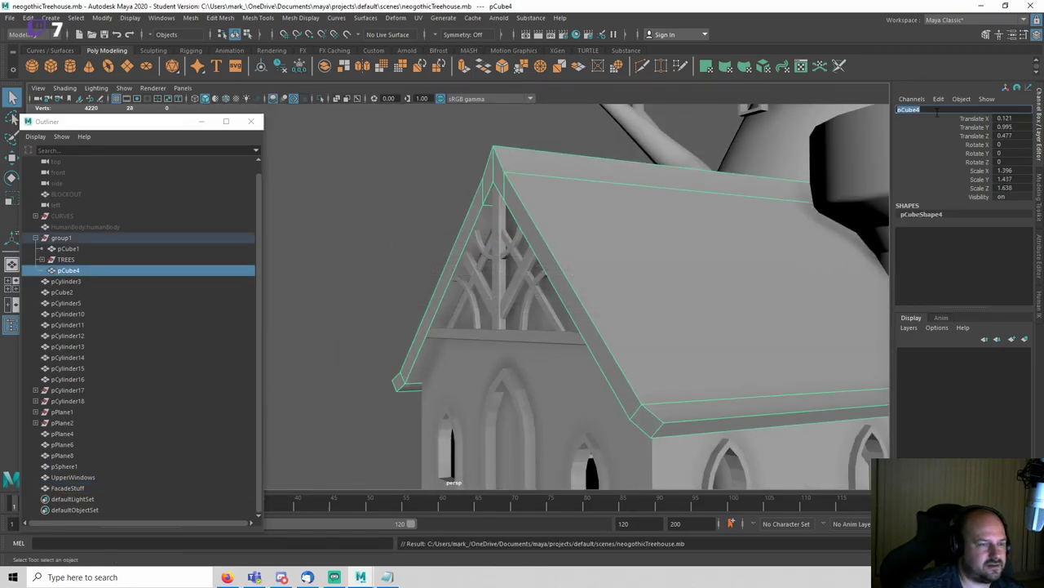
type("Roof")
key("Return")
Step: Rename the main house wall mesh as House
middle_click_drag(387, 240, 408, 102, "alt")
left_click(576, 255)
double_click(915, 111)
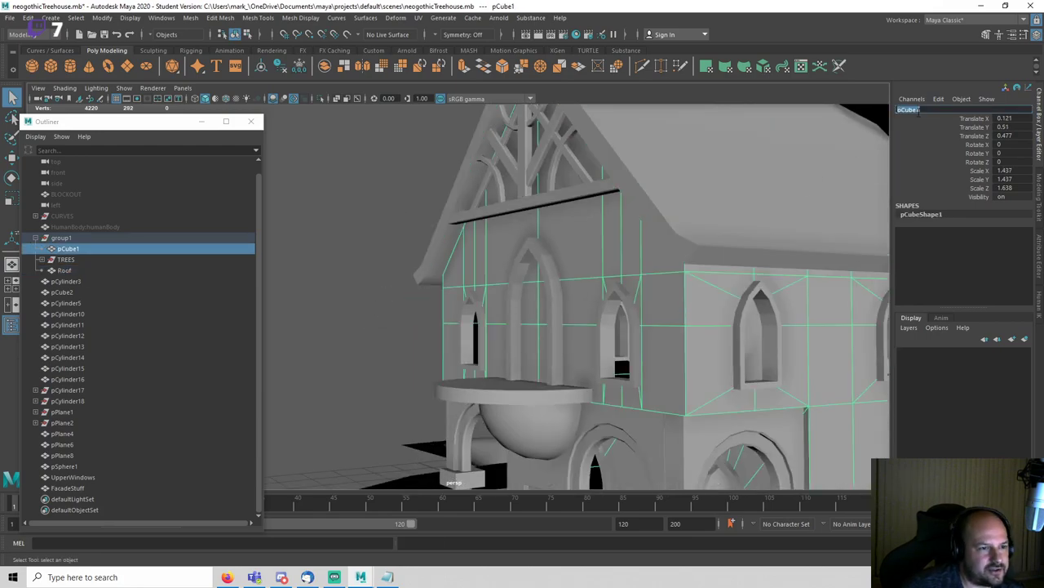
key("Return")
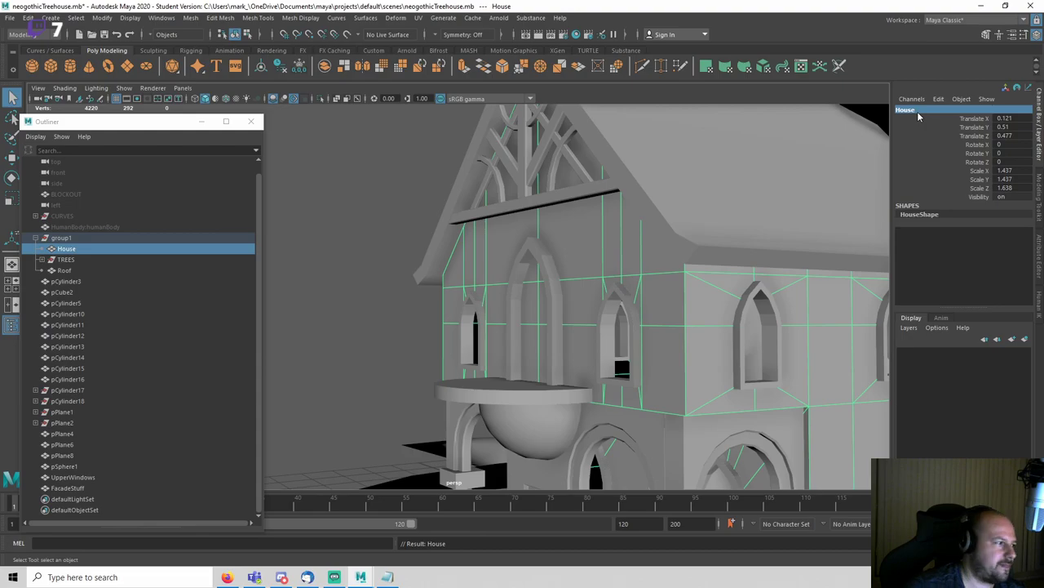
Step: Rename the round tower behind the house, pCylinder3, as Tower
left_click(105, 281)
left_click_drag(392, 371, 842, 170, "alt")
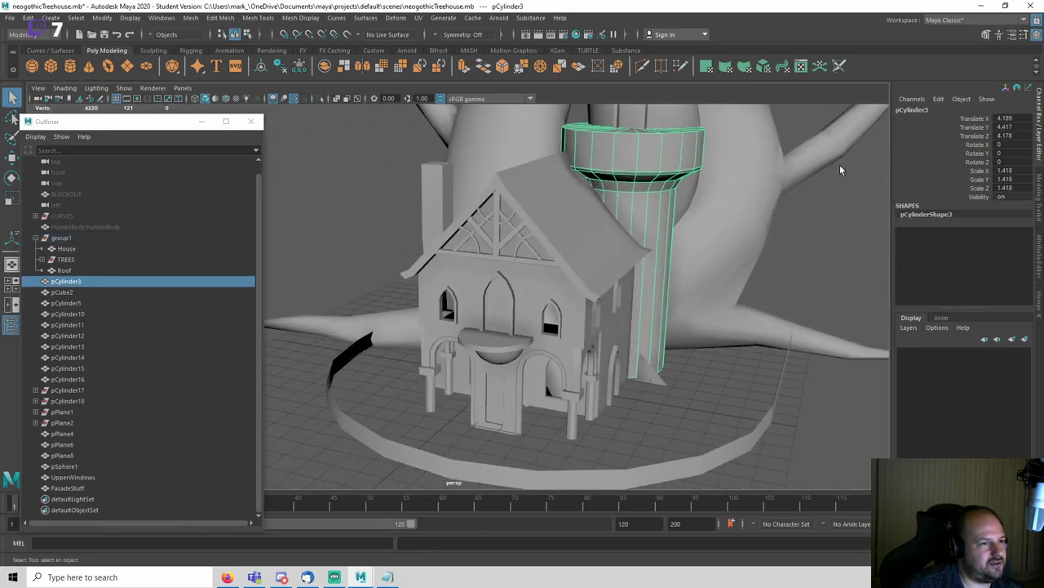
double_click(913, 109)
type("Tower")
key("Return")
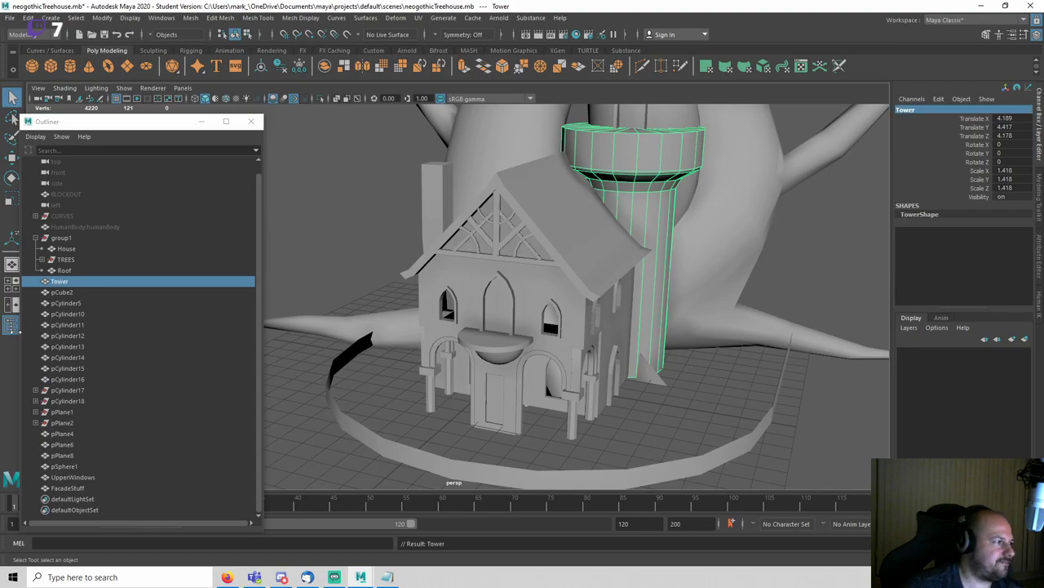
Step: Identify the remaining unnamed objects from pCube2 through pCylinder14 by selecting each one in the Outliner
left_click(72, 293)
left_click(80, 303)
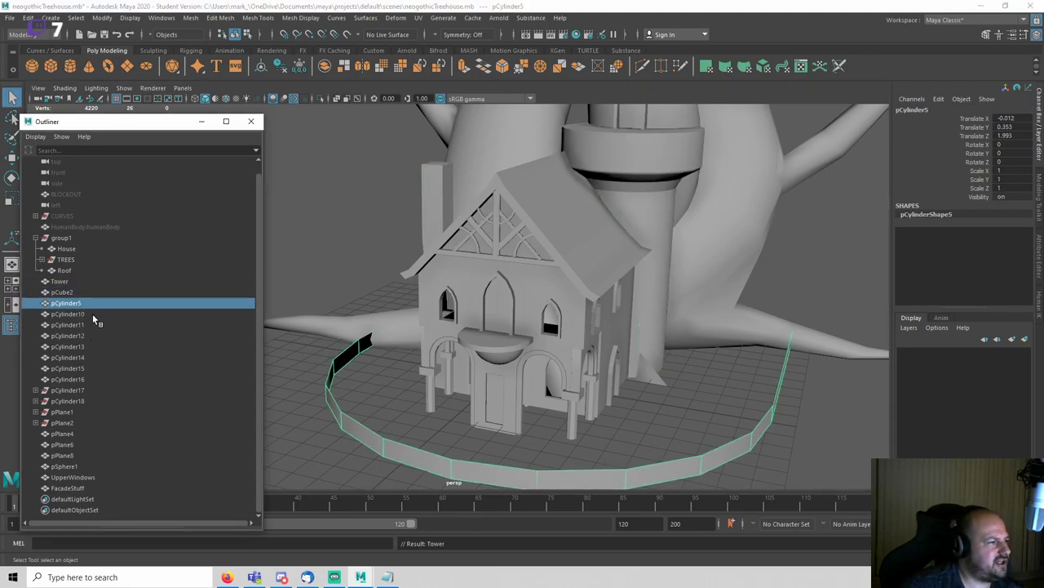
left_click(91, 314)
left_click_drag(560, 354, 514, 353, "alt")
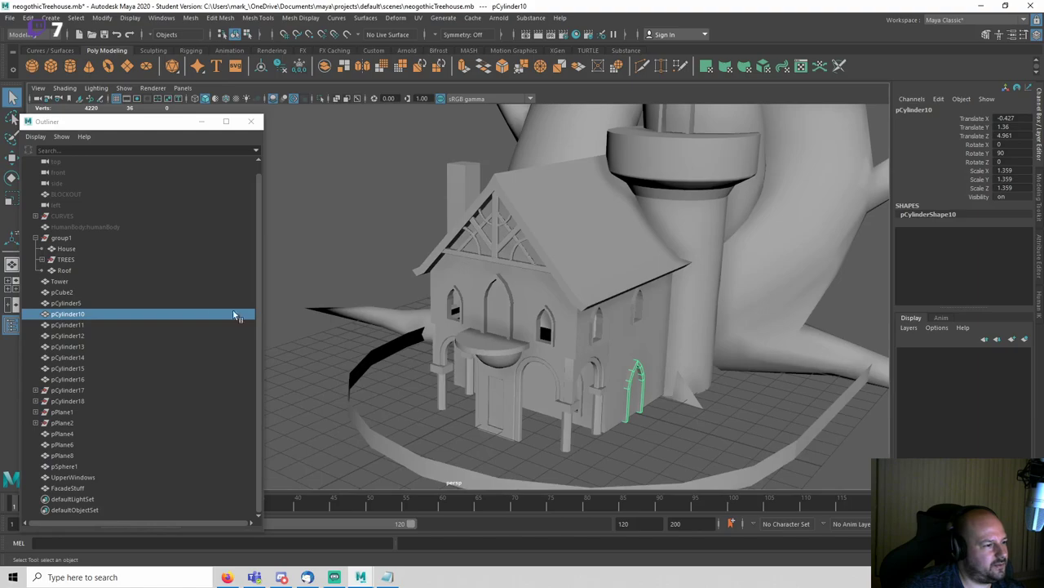
left_click(119, 324)
left_click(116, 334)
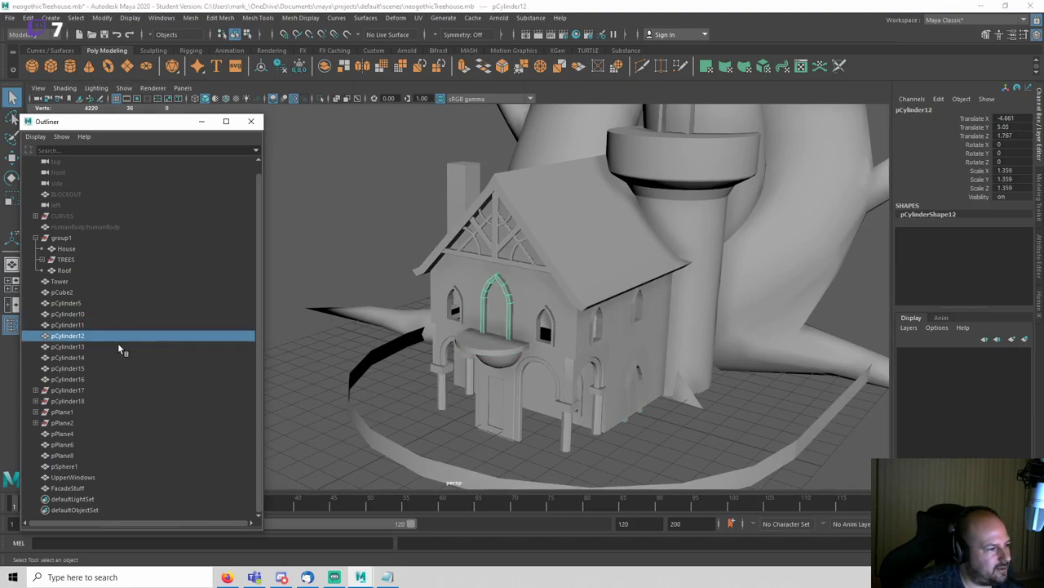
left_click(118, 346)
left_click(122, 358)
Step: Combine UpperWindows with the tall arch frame above the balcony and the ground-floor pointed-arch frames, and save the scene
left_click_drag(535, 354, 494, 266, "alt")
middle_click_drag(494, 266, 500, 278, "alt")
right_click_drag(500, 278, 653, 311, "alt")
left_click(647, 285)
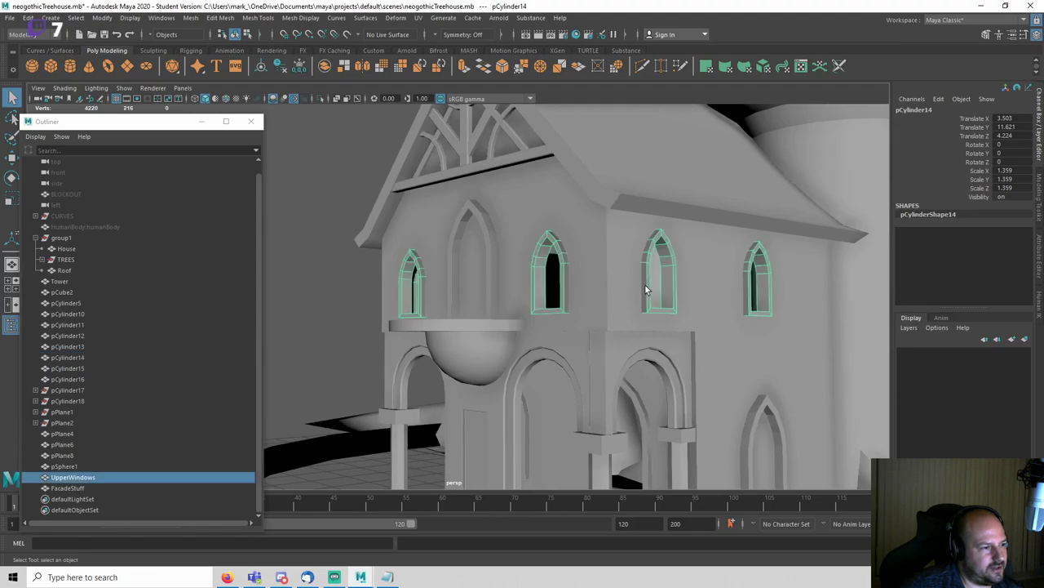
left_click(633, 394, "shift")
left_click_drag(559, 398, 573, 394, "alt")
left_click(401, 379, "shift")
left_click_drag(402, 378, 734, 399, "alt")
left_click(511, 274, "shift")
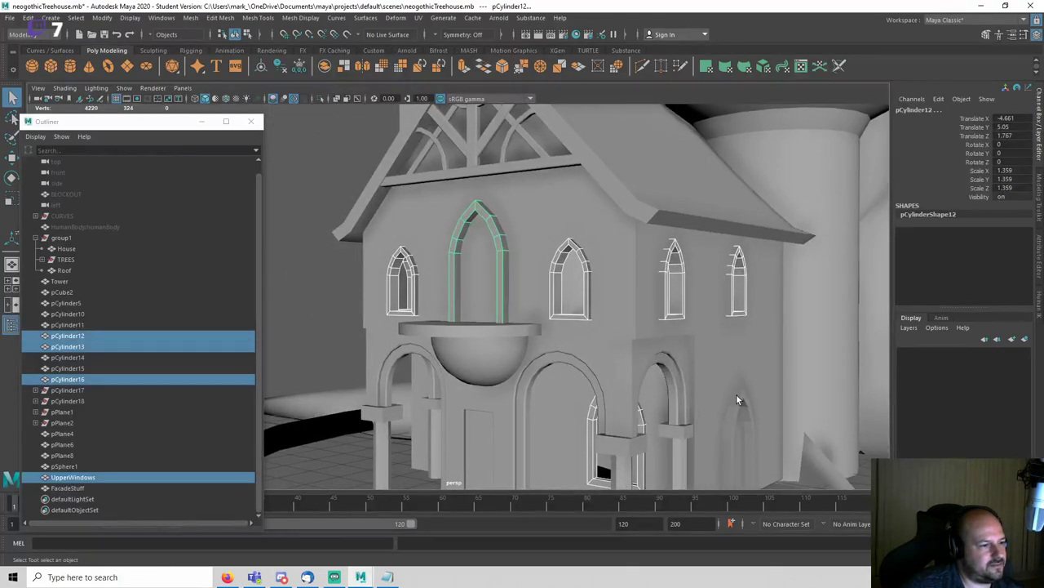
left_click(736, 393, "shift")
left_click(196, 18)
left_click(214, 59)
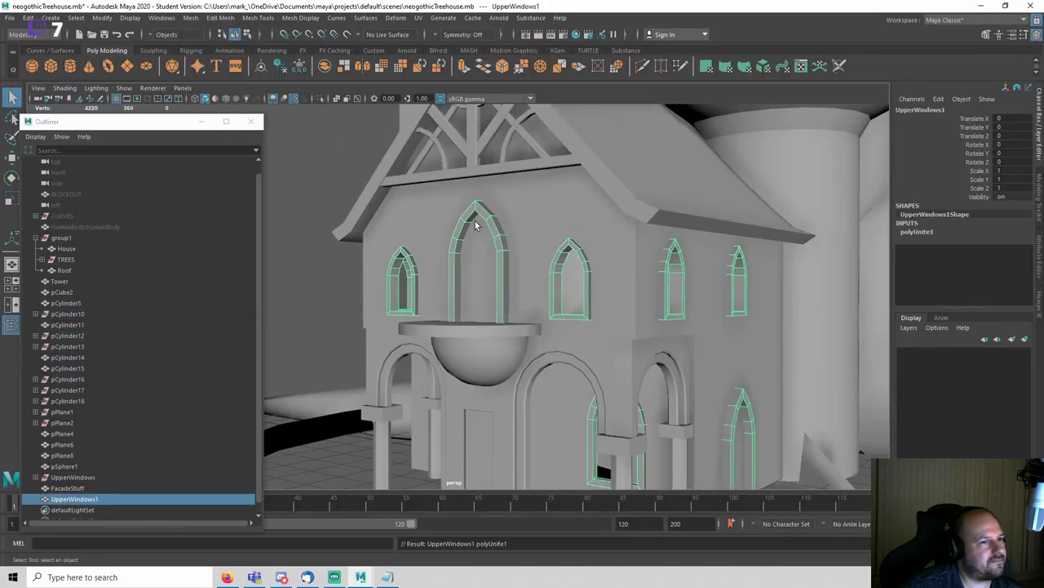
key("ctrl+s")
Step: Combine the balcony's half-round slab with the half-sphere beneath it into one mesh, and save the scene
left_click_drag(417, 312, 540, 319, "alt")
middle_click_drag(487, 305, 581, 283, "alt")
left_click(72, 449)
left_click(75, 436)
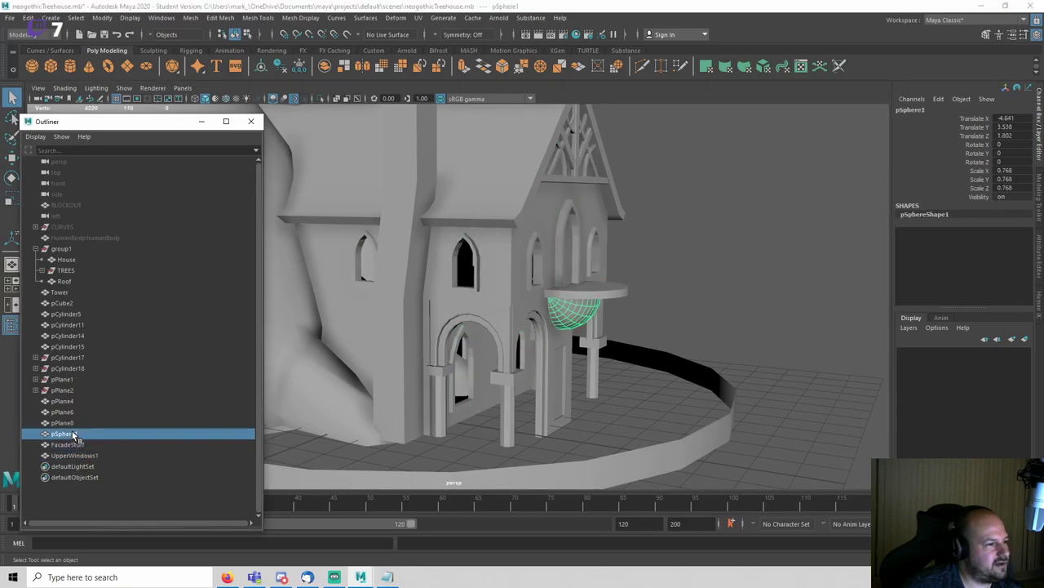
scroll(566, 329, "down", 3)
left_click_drag(567, 329, 449, 330, "alt")
scroll(501, 325, "up", 5)
left_click(501, 324, "shift")
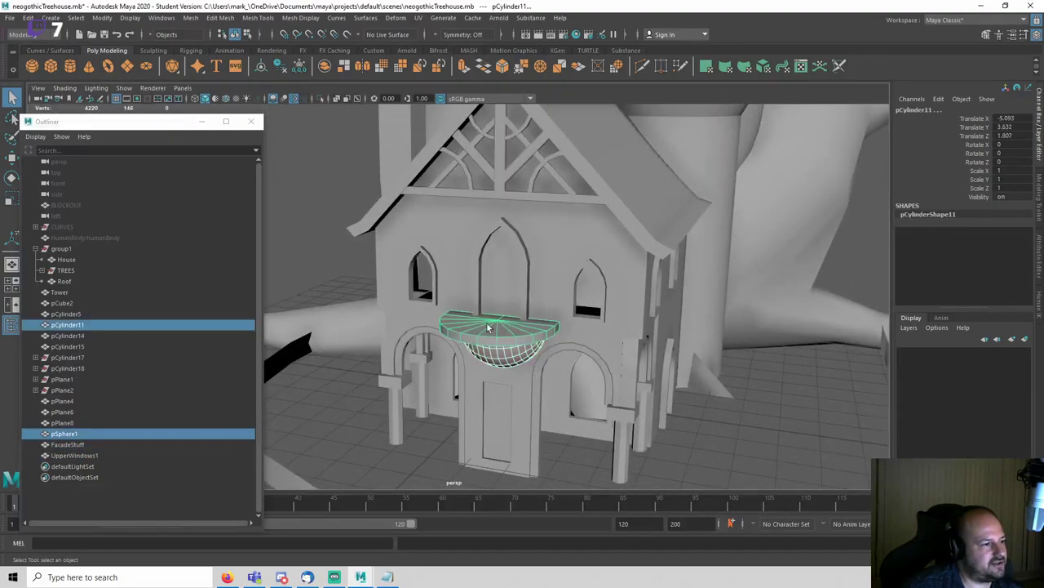
left_click(190, 17)
left_click(221, 57)
key("ctrl+s")
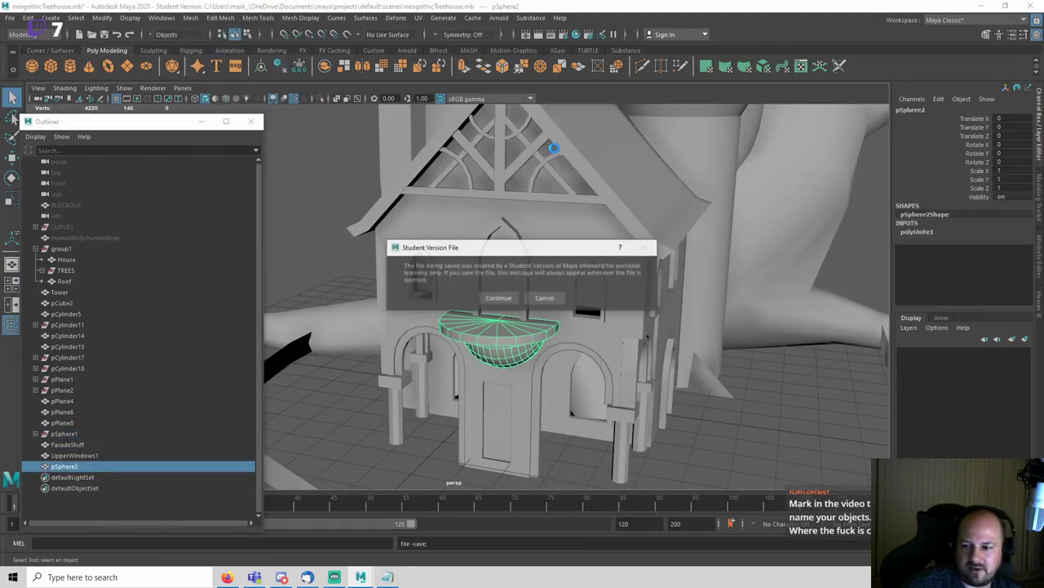
Step: Clear the combined balcony mesh's construction history and rename it Balcony, saving the scene
key("Return")
key("alt+shift+d")
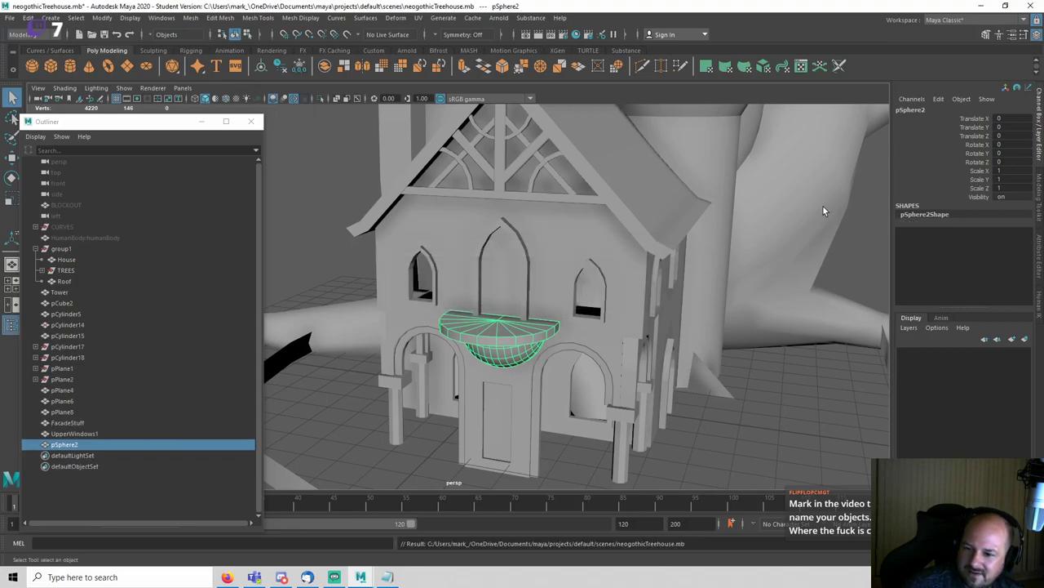
double_click(929, 110)
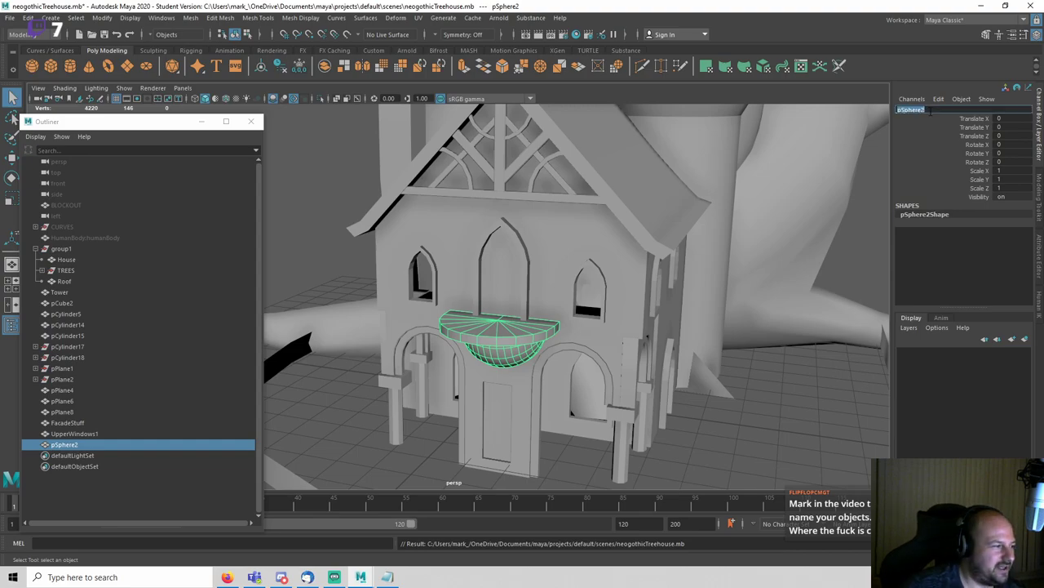
type("Balcon")
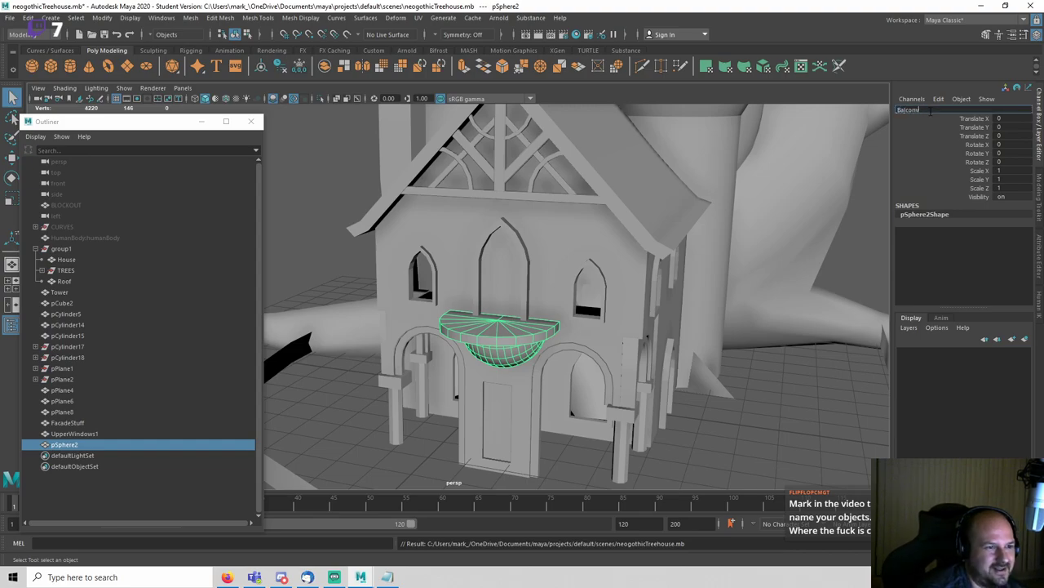
type("y")
key("Return")
left_click_drag(747, 330, 711, 333, "alt")
key("ctrl+s")
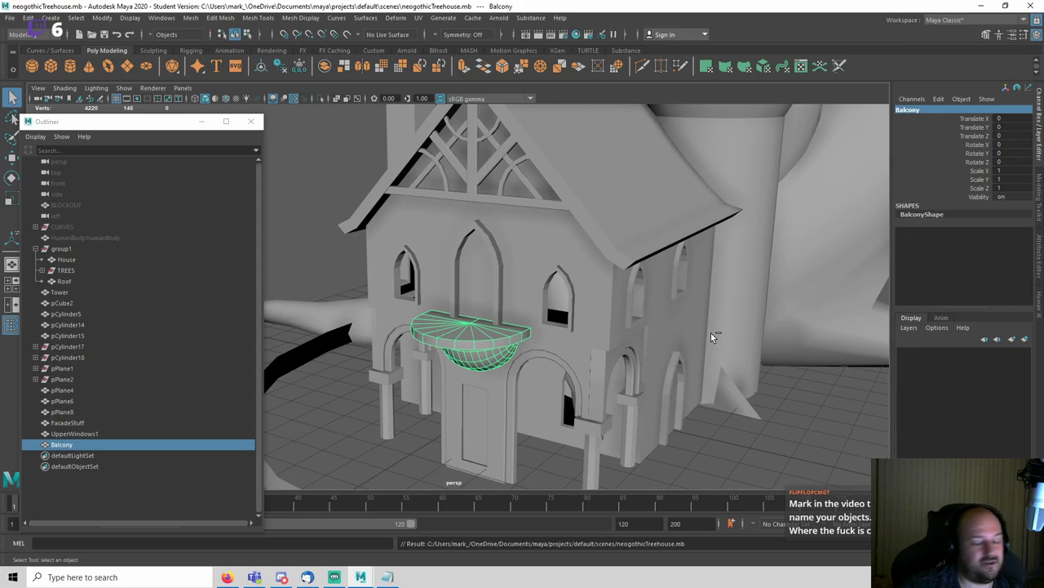
Step: Identify which porch arches and columns belong to pPlane4, pPlane6 and pPlane8 by selecting them in the Outliner
left_click(86, 423)
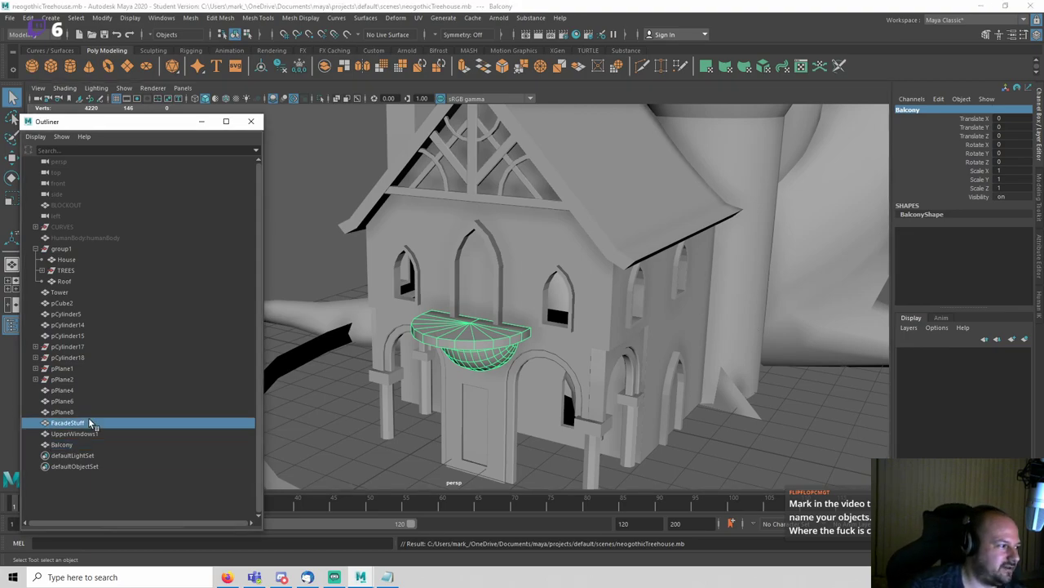
left_click(70, 412)
left_click_drag(594, 385, 369, 386, "alt")
left_click(112, 400)
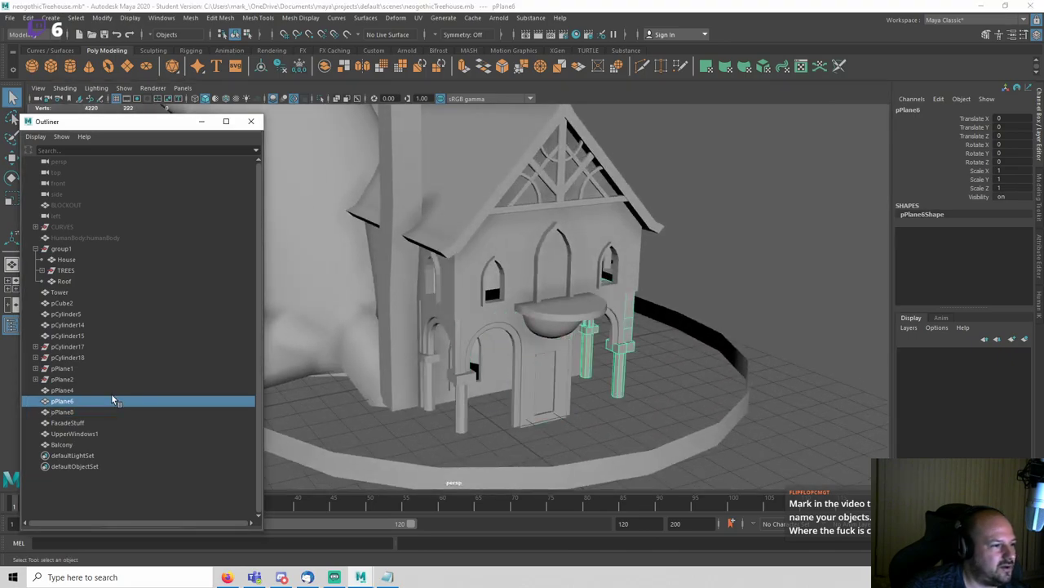
left_click(111, 392)
left_click(77, 412, "shift")
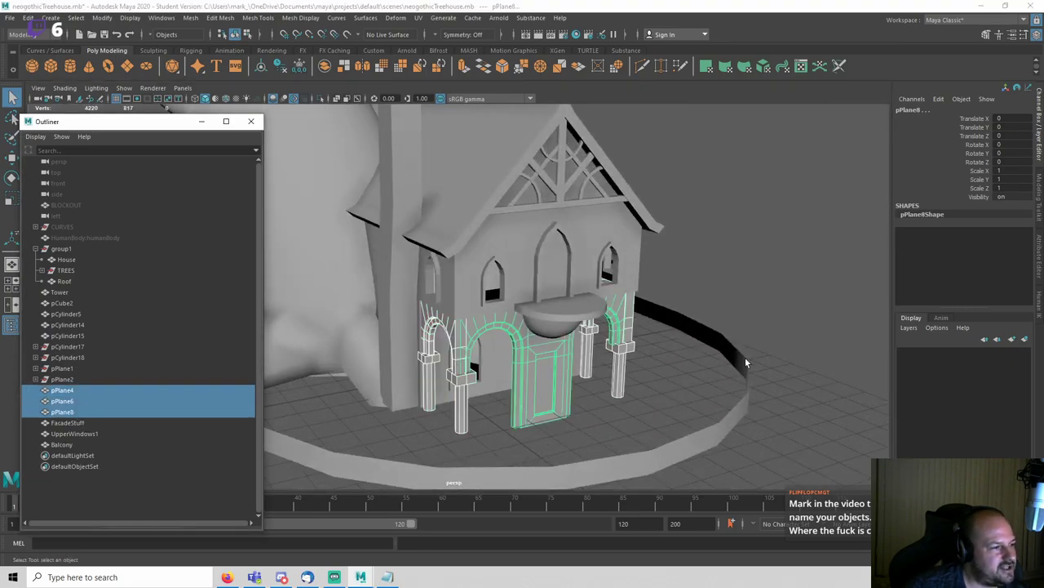
left_click_drag(758, 329, 658, 328, "alt")
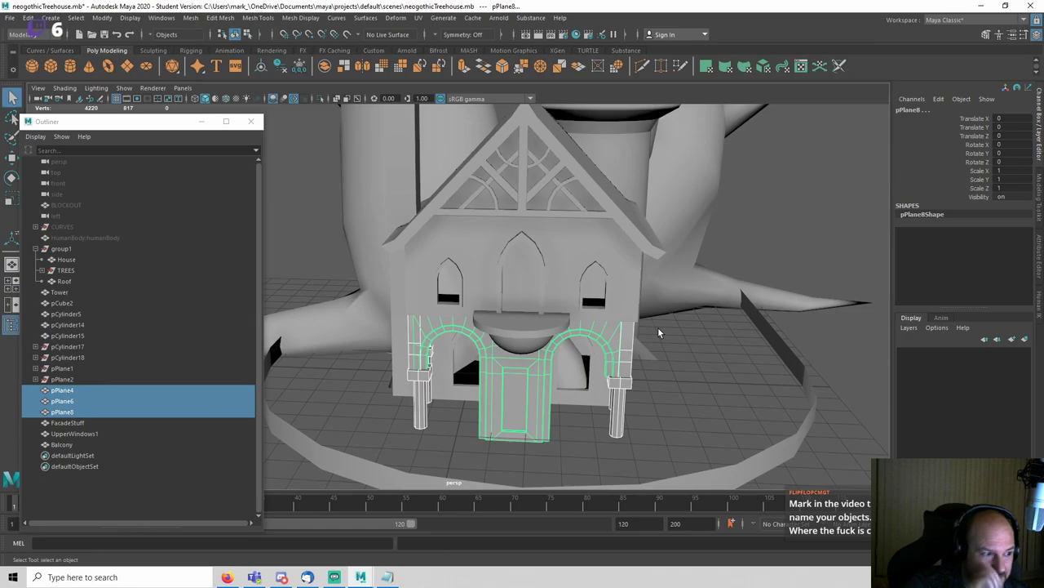
left_click(658, 327)
left_click_drag(508, 418, 515, 378, "alt")
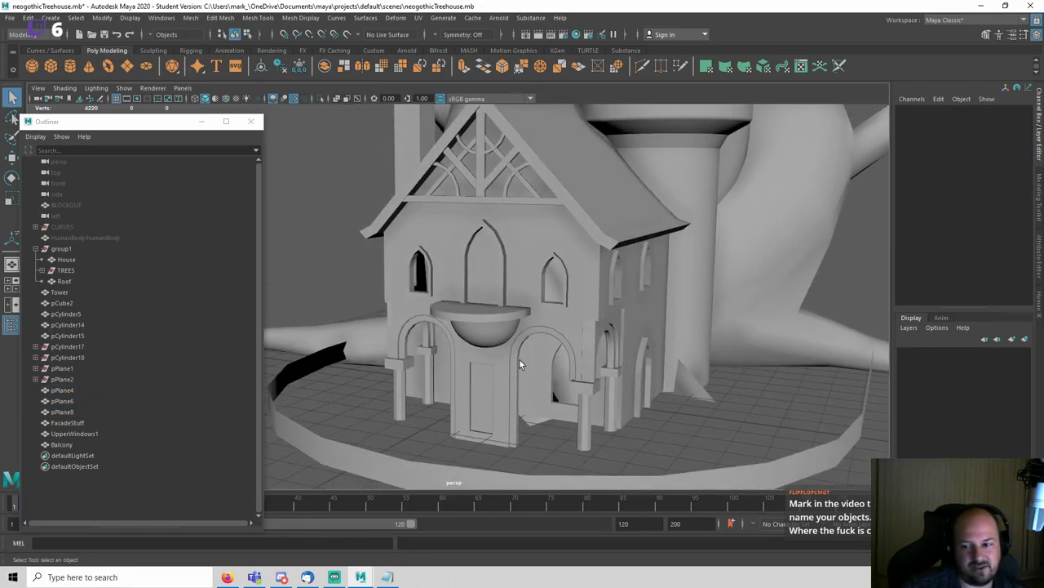
Step: Combine the two pointed window frames on the tree trunks, pCylinder14 and pCylinder15, into one mesh
left_click(67, 335)
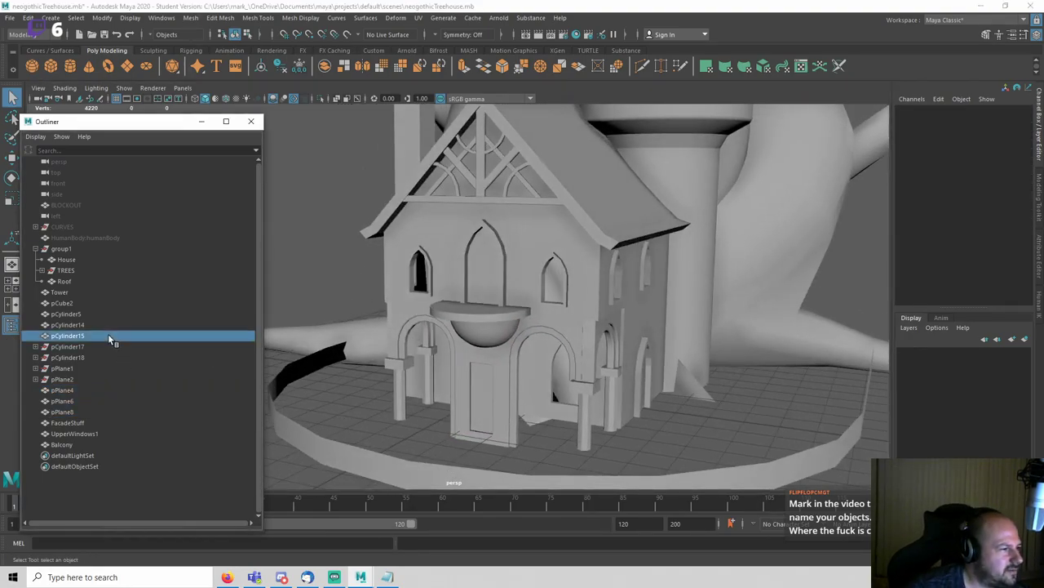
left_click_drag(667, 295, 634, 435, "alt")
key("f")
right_click_drag(593, 312, 367, 350, "alt")
left_click(79, 324)
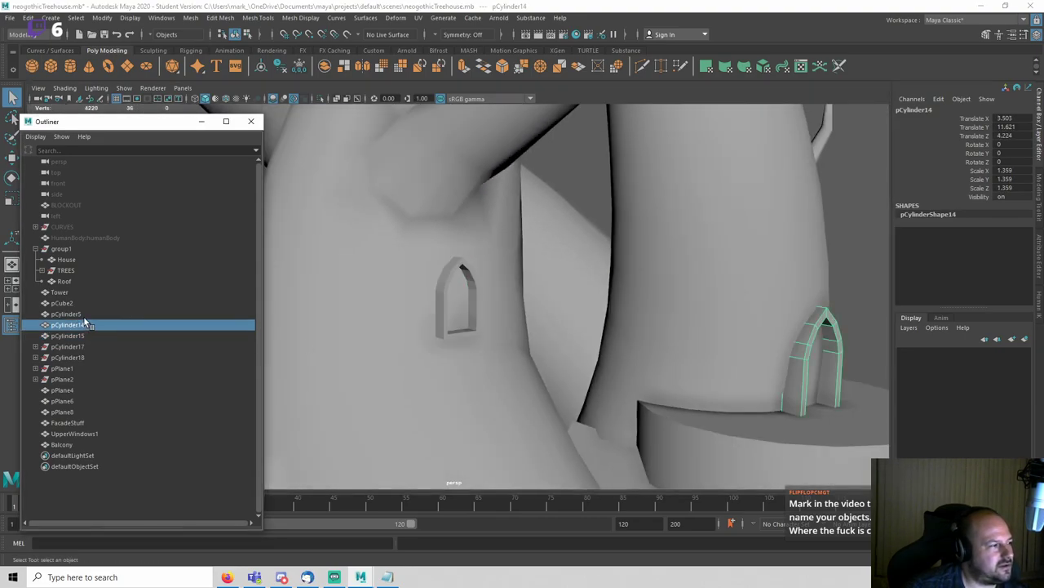
left_click(85, 335, "ctrl")
left_click(190, 17)
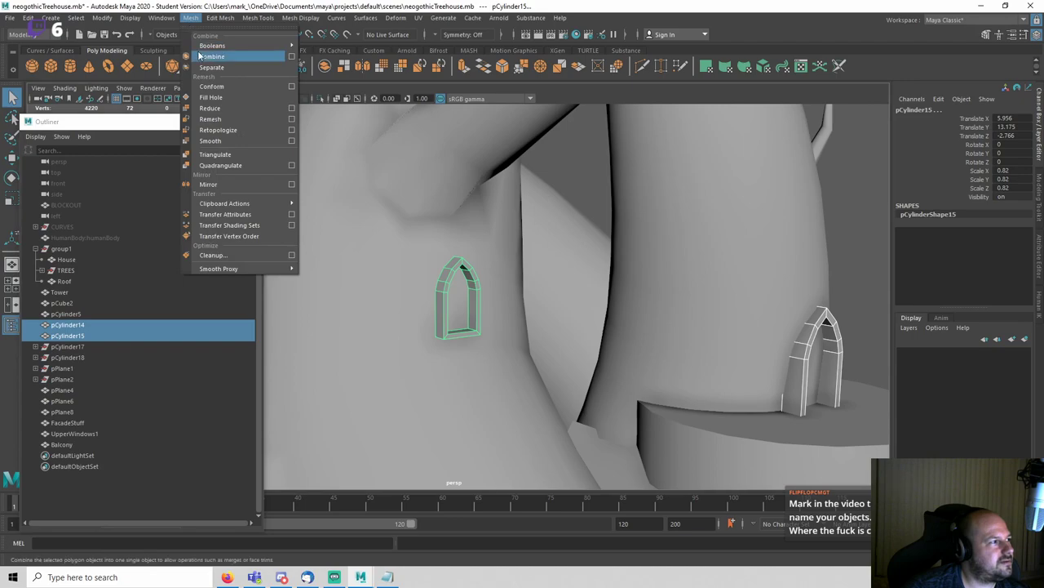
left_click(213, 53)
Step: Rename the combined tree window frames as TreeWindows
left_click(945, 109)
type("TreeW")
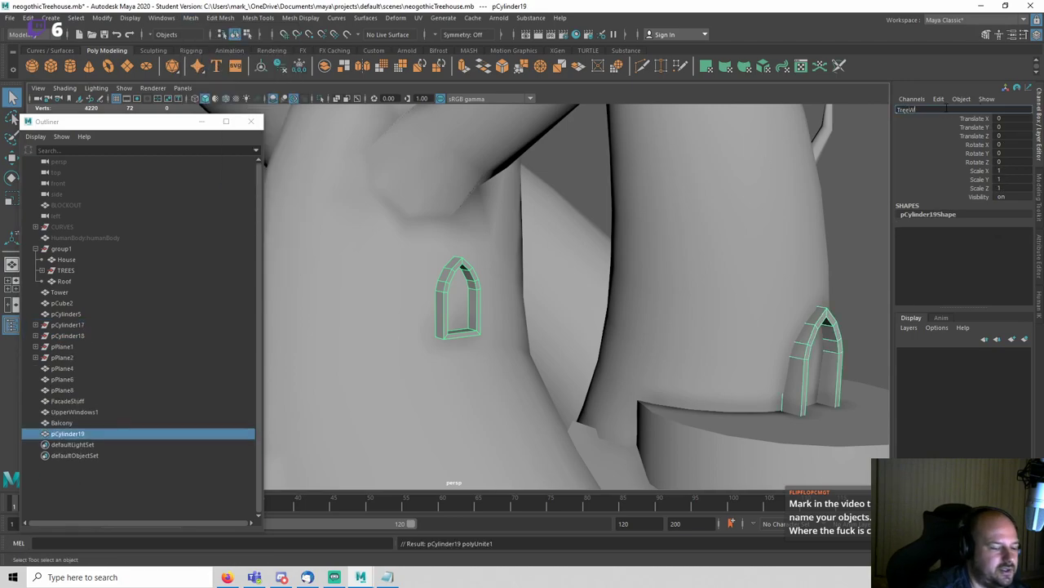
type("indows")
key("Return")
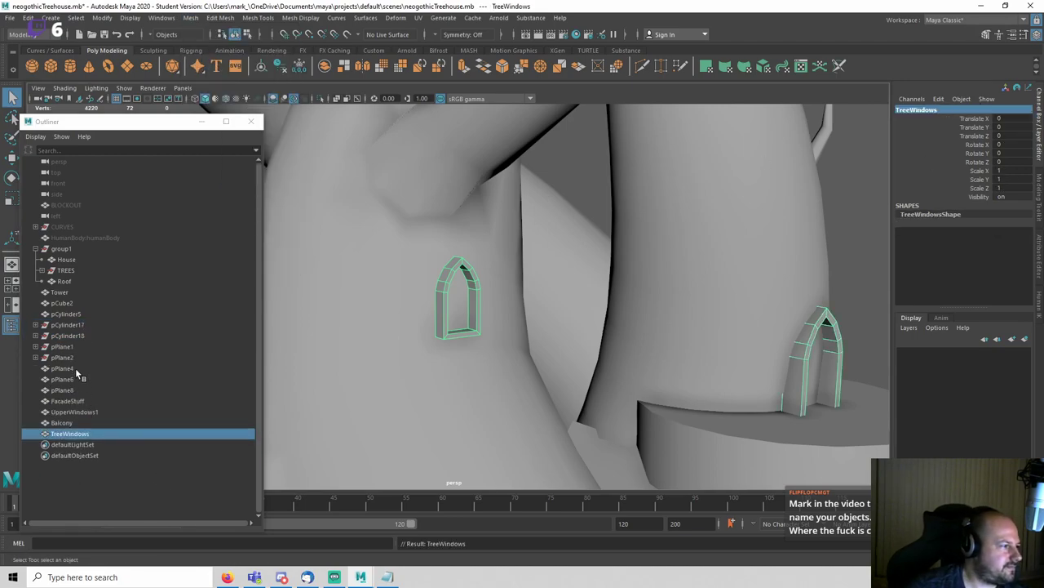
Step: Rename the low curved wall around the house, pCylinder5, as Fence
left_click(66, 313)
key("f")
left_click_drag(498, 294, 526, 299, "alt")
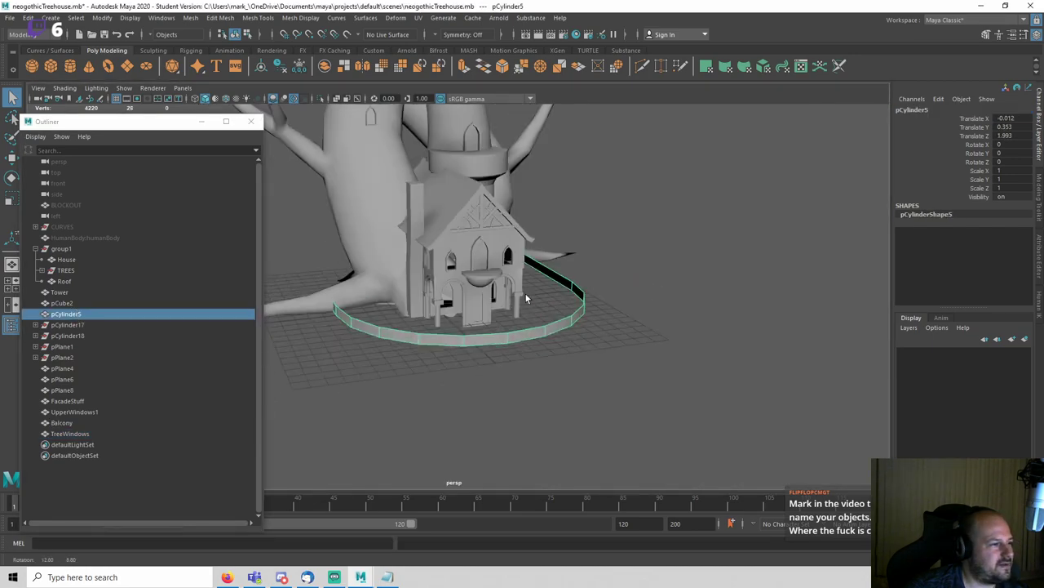
double_click(914, 109)
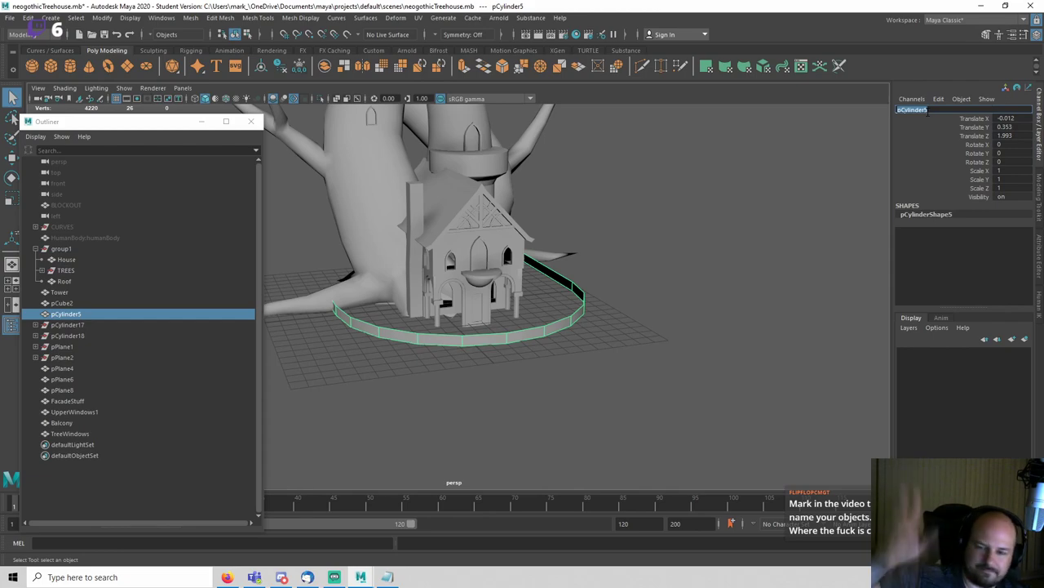
type("card")
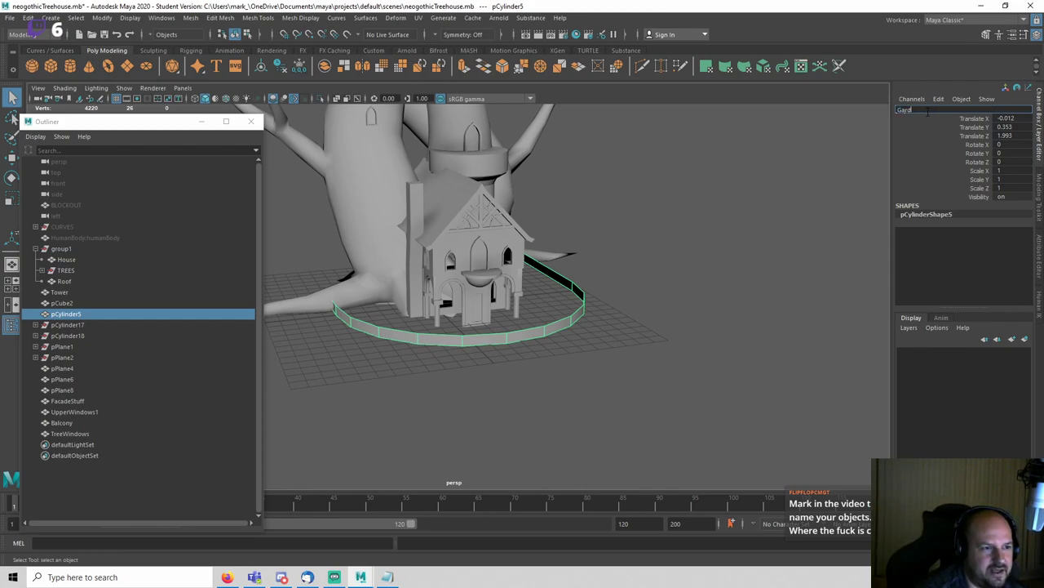
type("en")
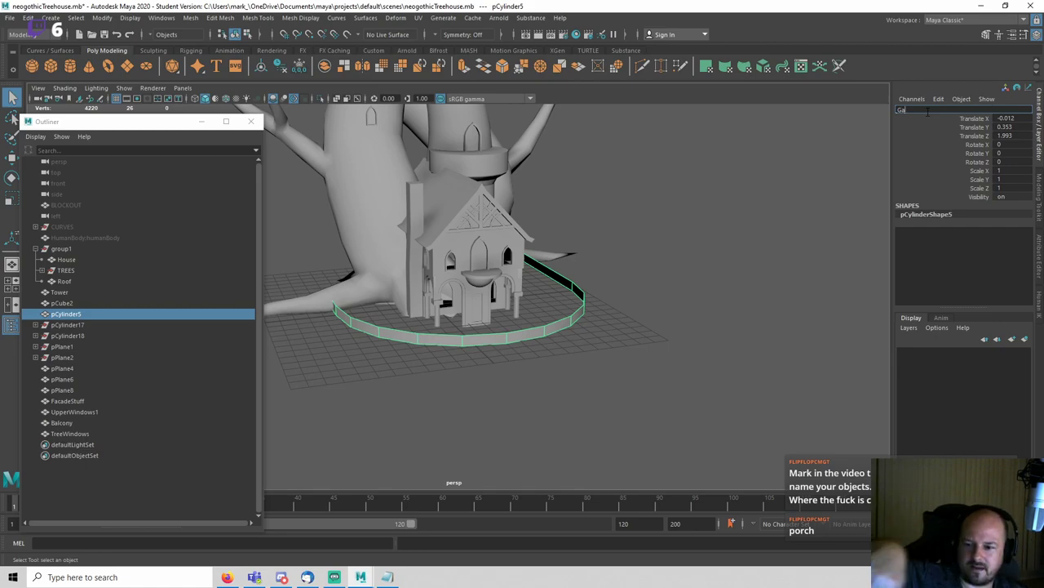
key("BackSpace")
key("BackSpace")
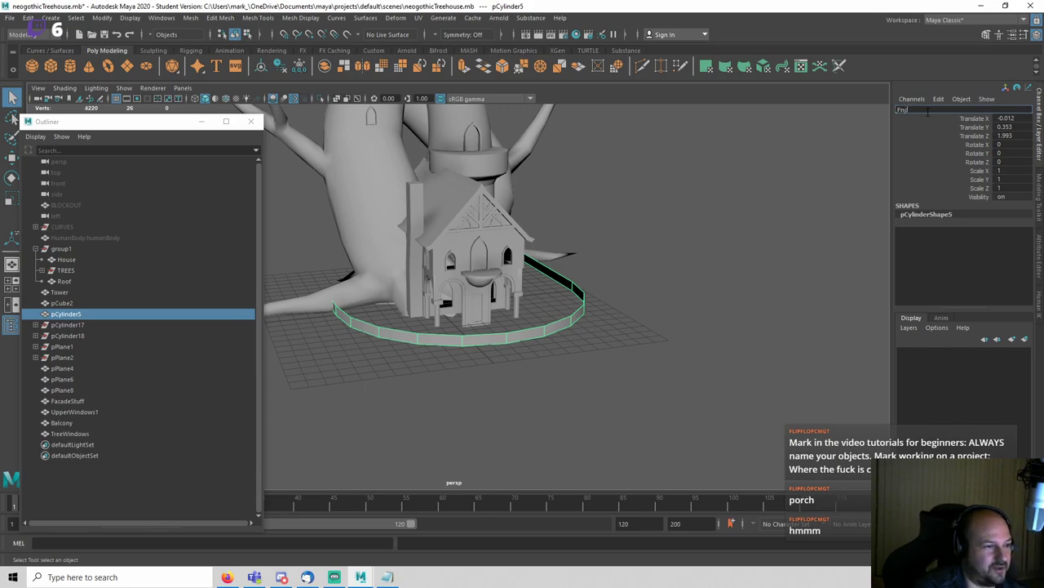
type("Fence")
key("Return")
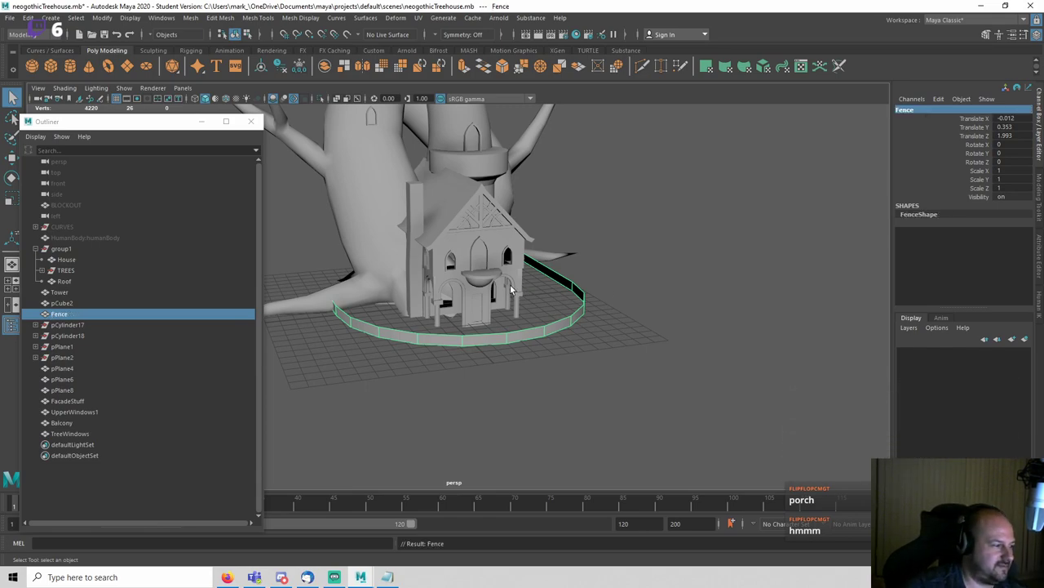
Step: Rename the tall block beside the house, pCube2, as Chimney
left_click(93, 303)
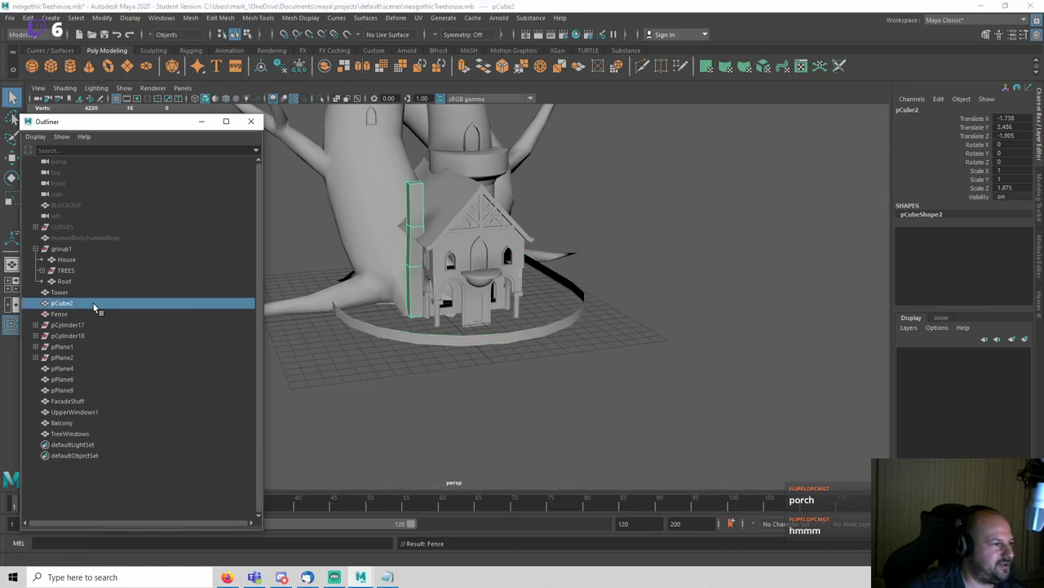
left_click(935, 108)
type("dhimney")
key("Return")
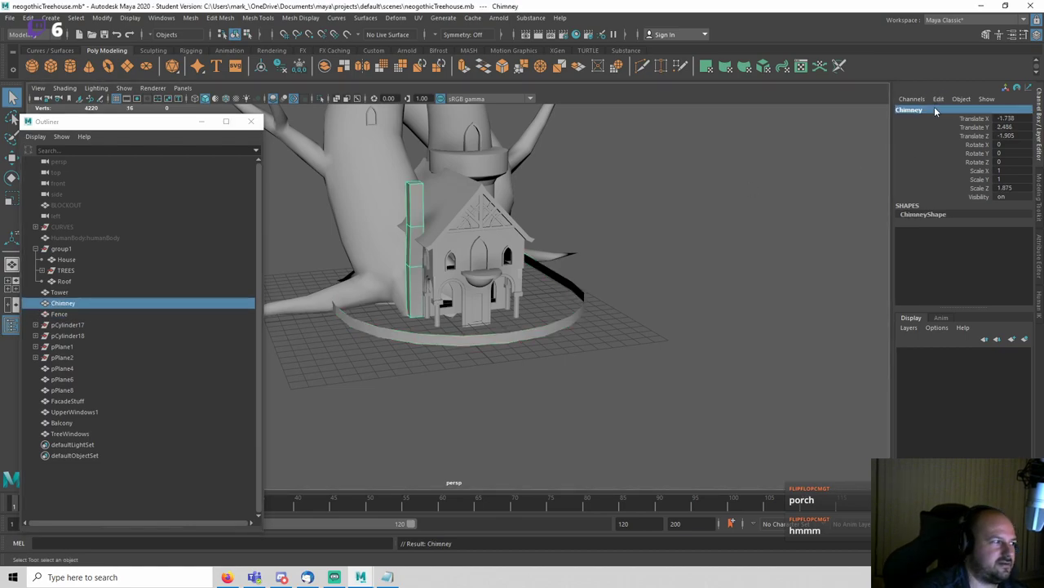
left_click(545, 361)
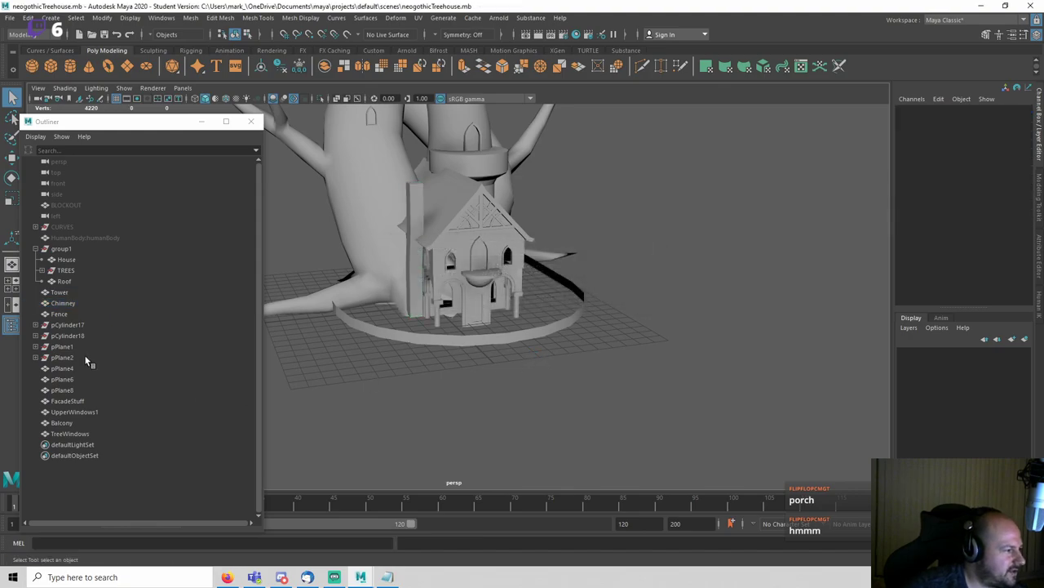
Step: Examine the porch arch and column pieces pPlane4, pPlane6 and pPlane8 and the fenced area from several angles
left_click(76, 390)
left_click(77, 368, "shift")
key("ctrl+s")
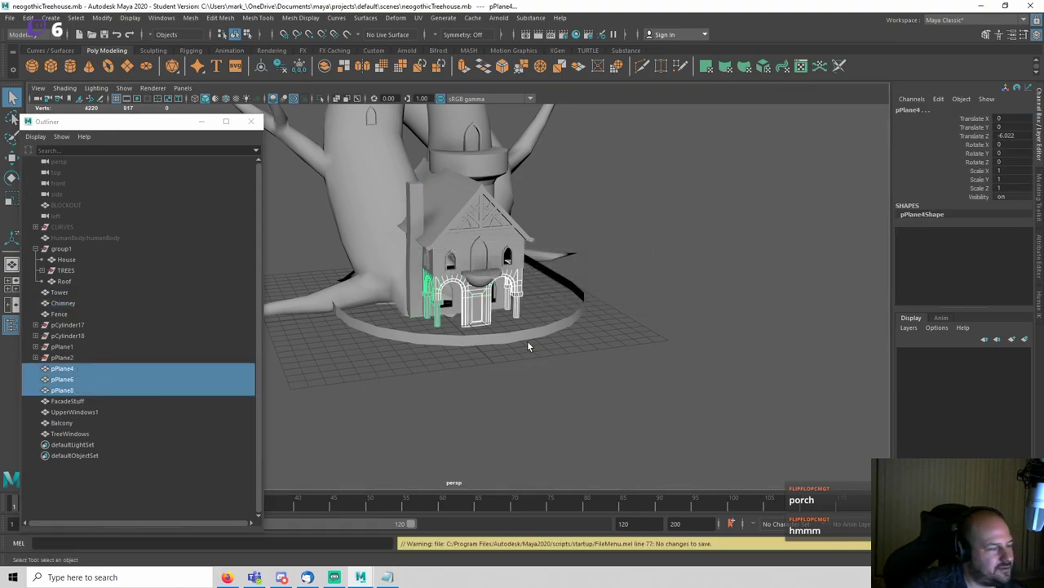
key("space")
left_click(633, 251)
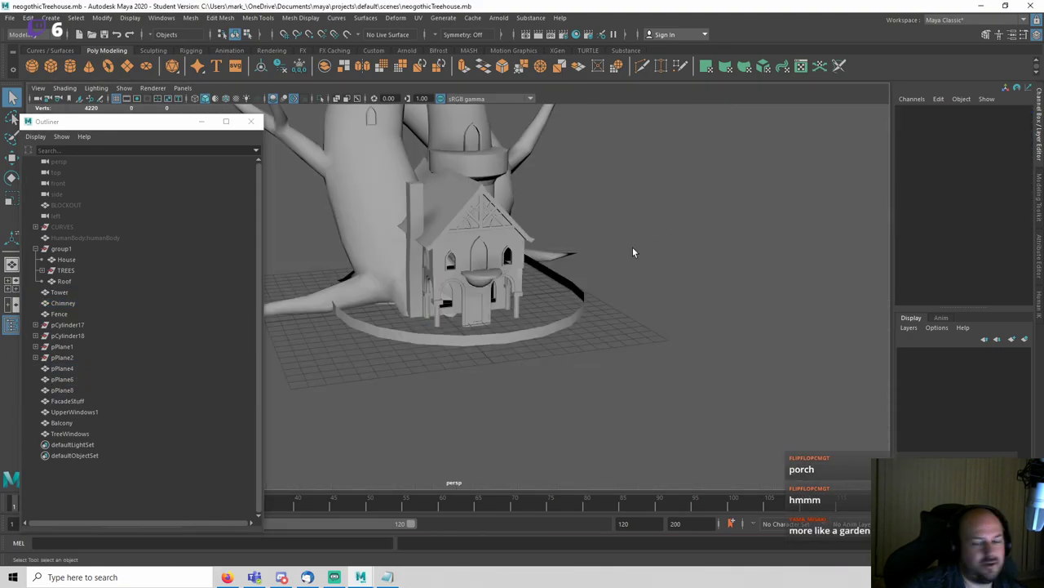
left_click_drag(630, 248, 674, 290, "alt")
scroll(674, 290, "up", 5)
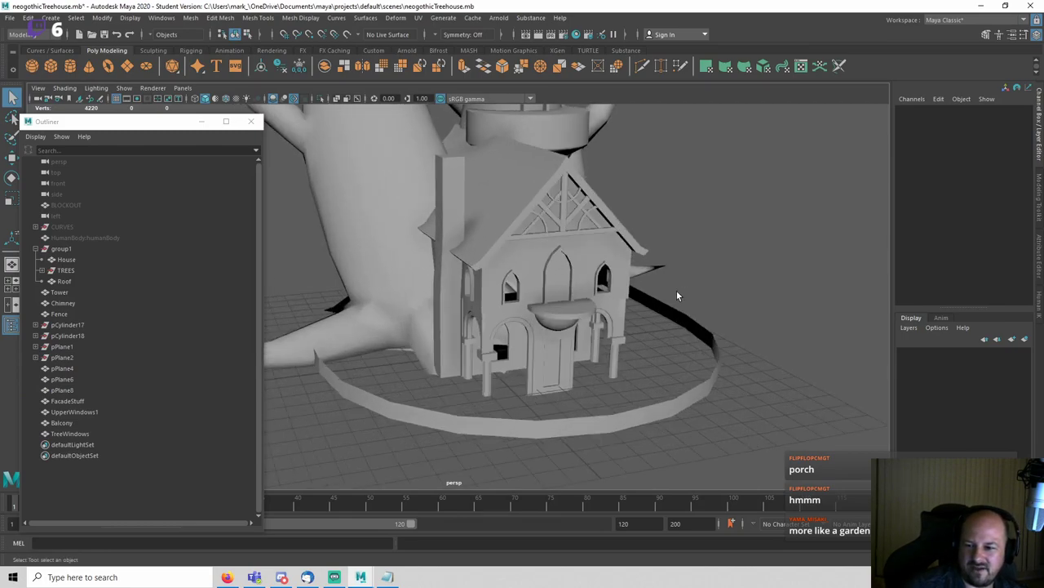
scroll(633, 400, "down", 2)
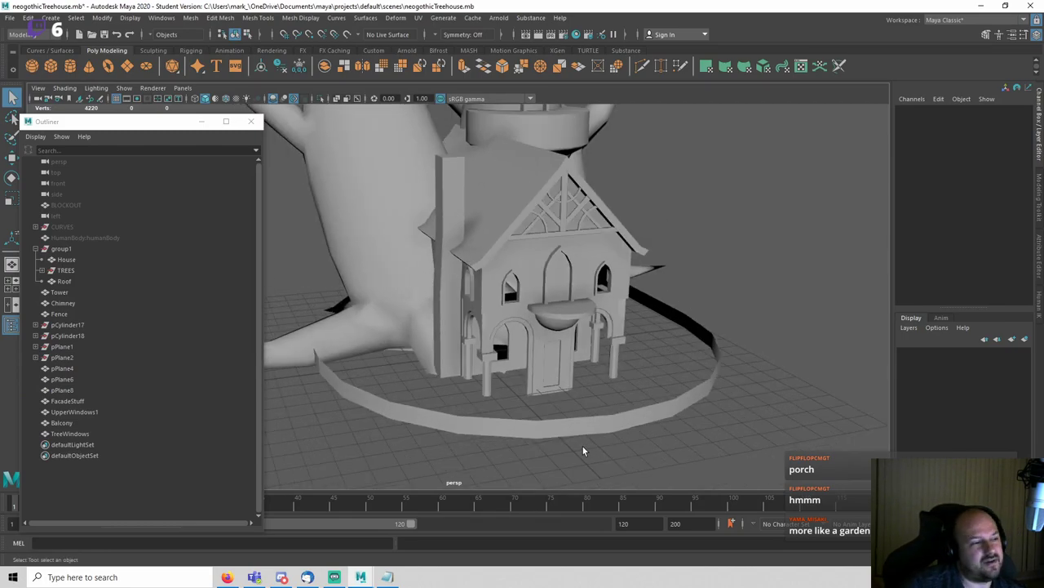
left_click(560, 360)
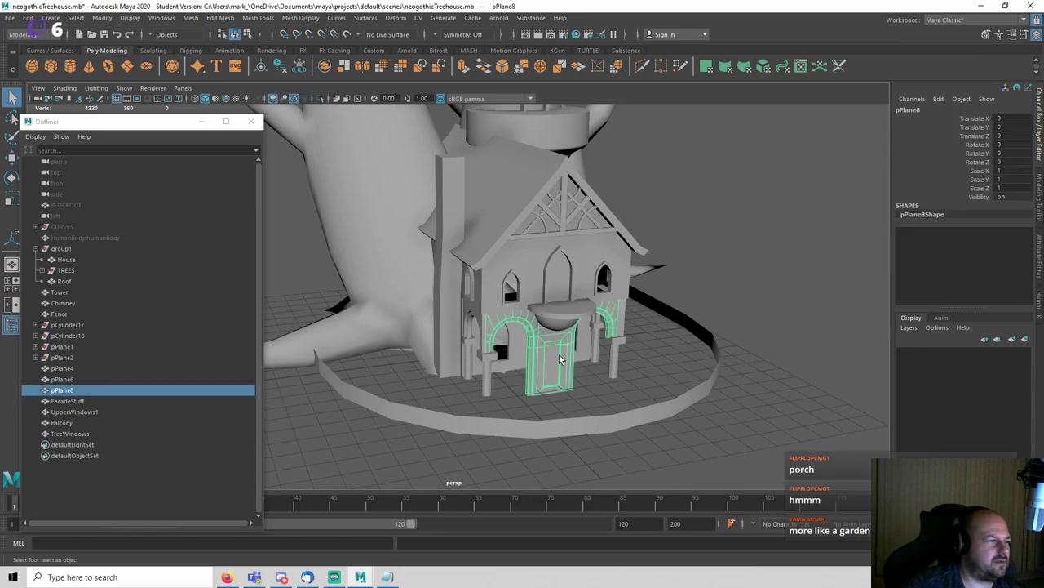
left_click_drag(560, 362, 597, 373, "alt")
key("w")
middle_click_drag(568, 332, 482, 305, "alt")
left_click(671, 367)
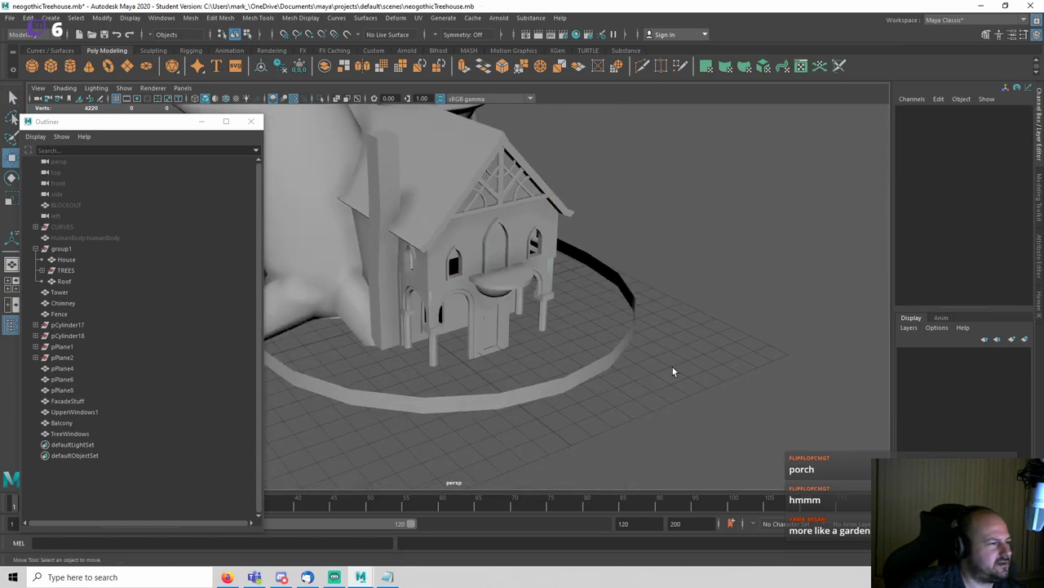
scroll(640, 365, "down", 2)
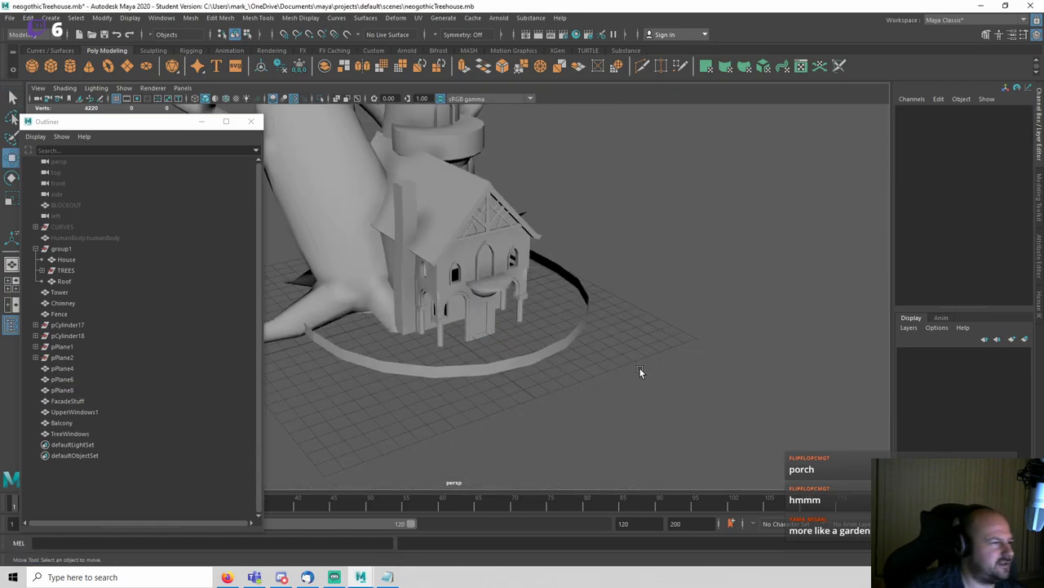
left_click_drag(640, 368, 622, 346, "alt")
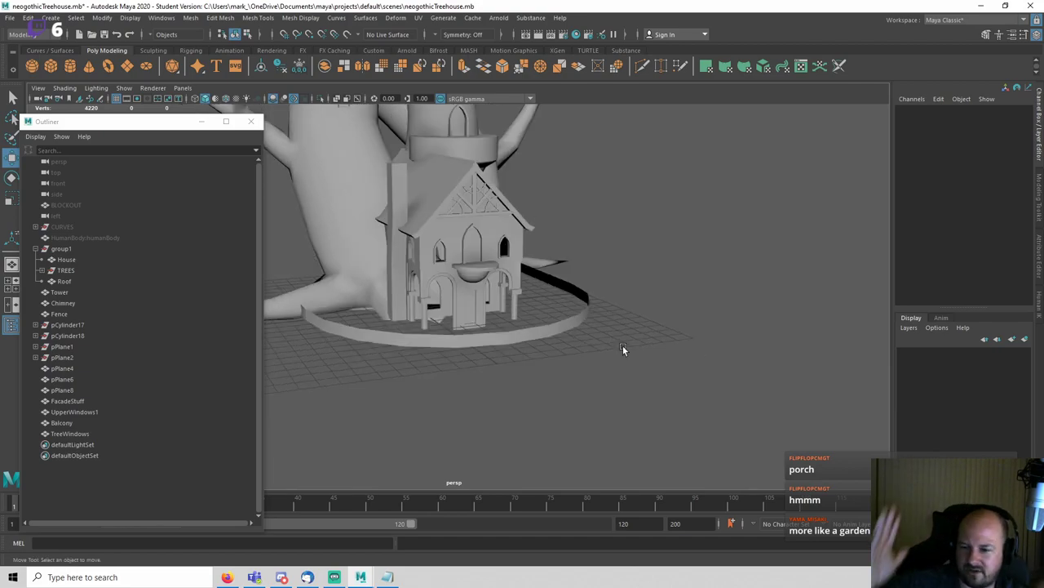
left_click_drag(600, 234, 635, 306, "alt")
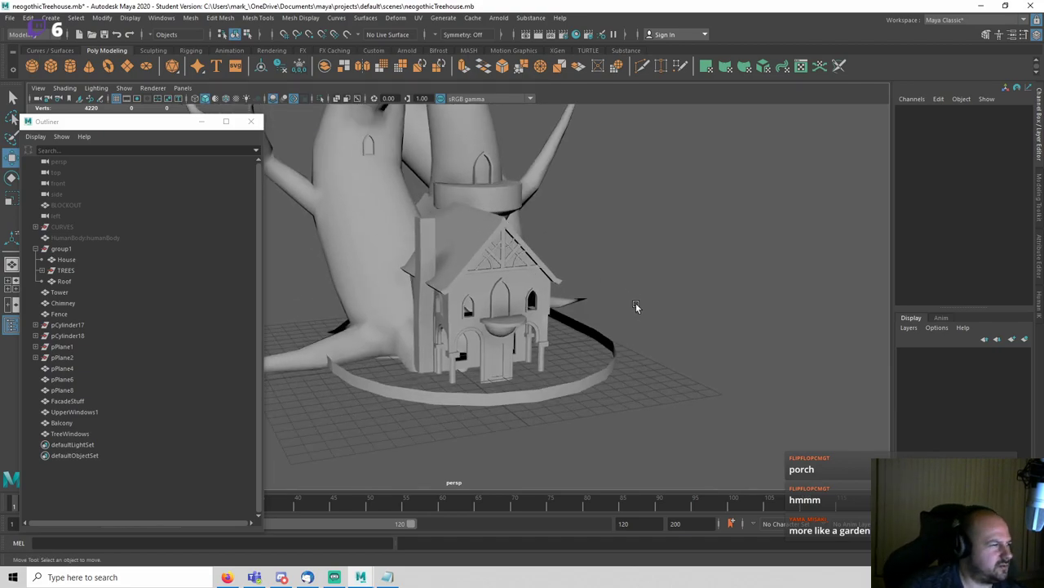
Step: Unhide the HumanBody scale figure beside the house and close the Outliner
left_click(78, 237)
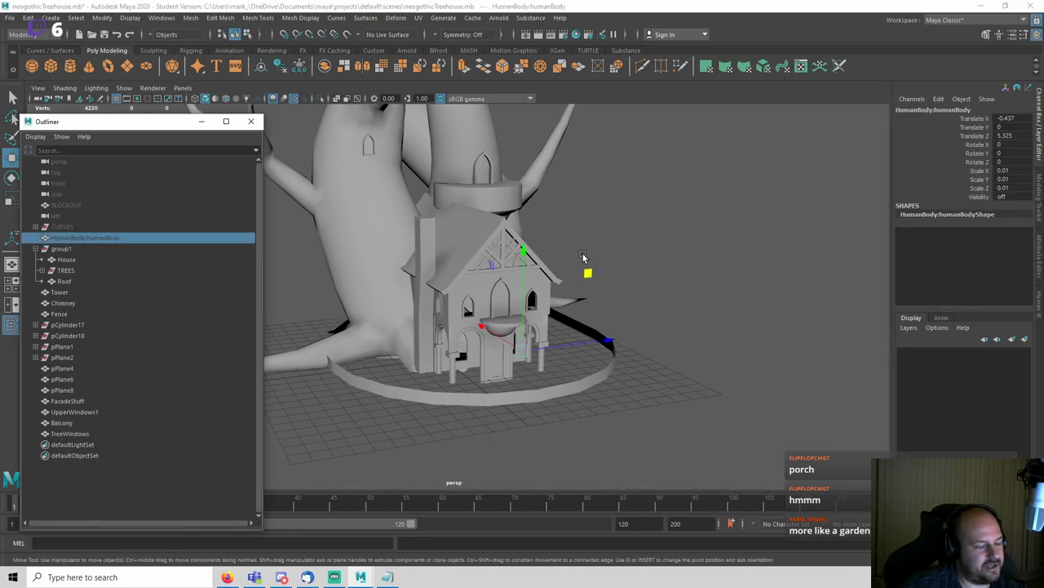
key("shift+h")
left_click(251, 121)
left_click_drag(618, 284, 610, 398, "alt")
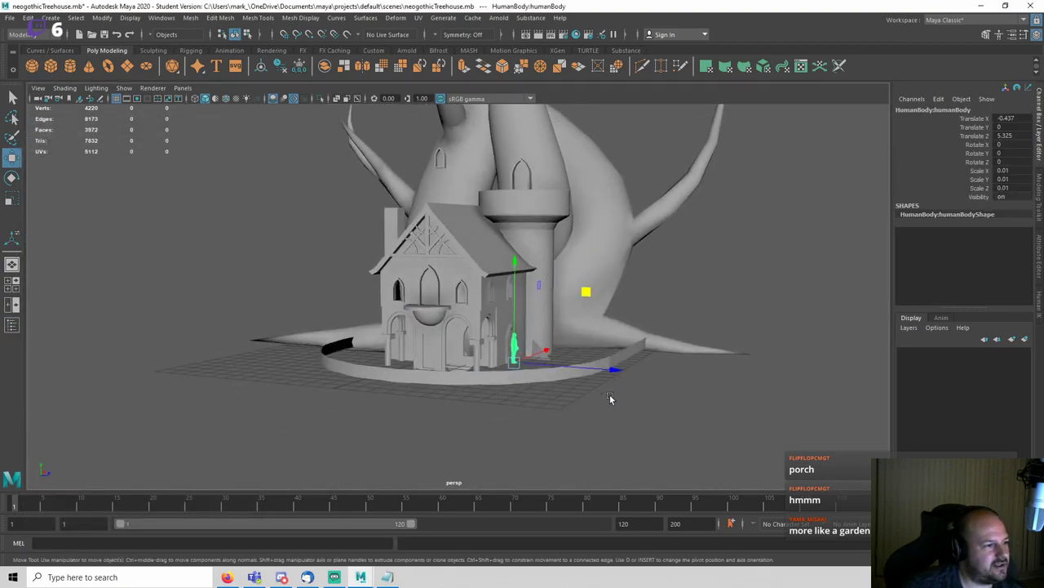
left_click(681, 403)
mouse_move(685, 404)
left_mouse_down("alt")
mouse_move(579, 401)
mouse_move(676, 396)
left_mouse_up("alt")
scroll(571, 395, "up", 5)
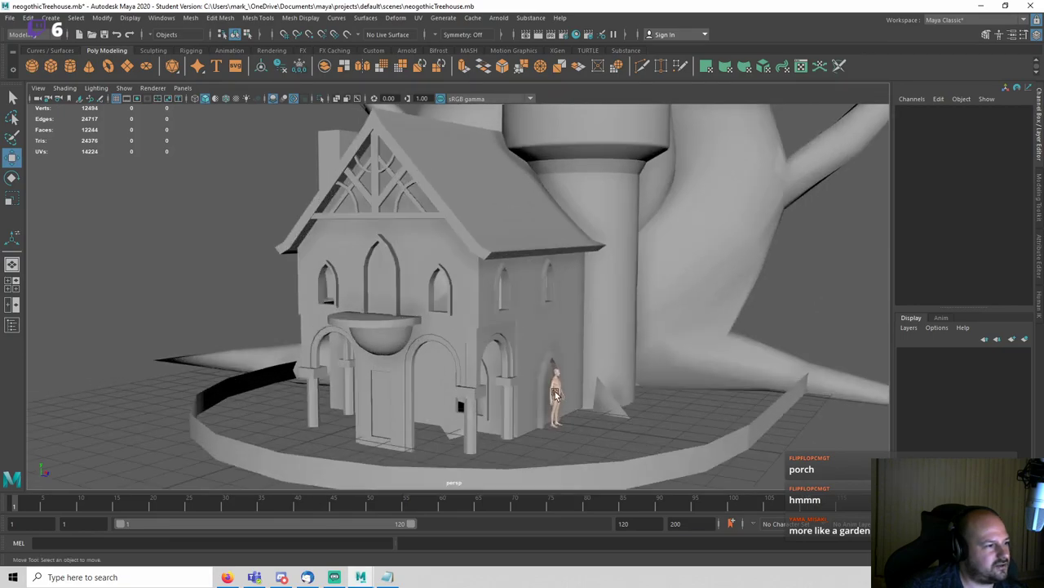
Step: Move the human scale figure up onto the front balcony, to about X -5.5, Y 3.7, Z 1.8
left_click(555, 395)
middle_click_drag(628, 363, 451, 247)
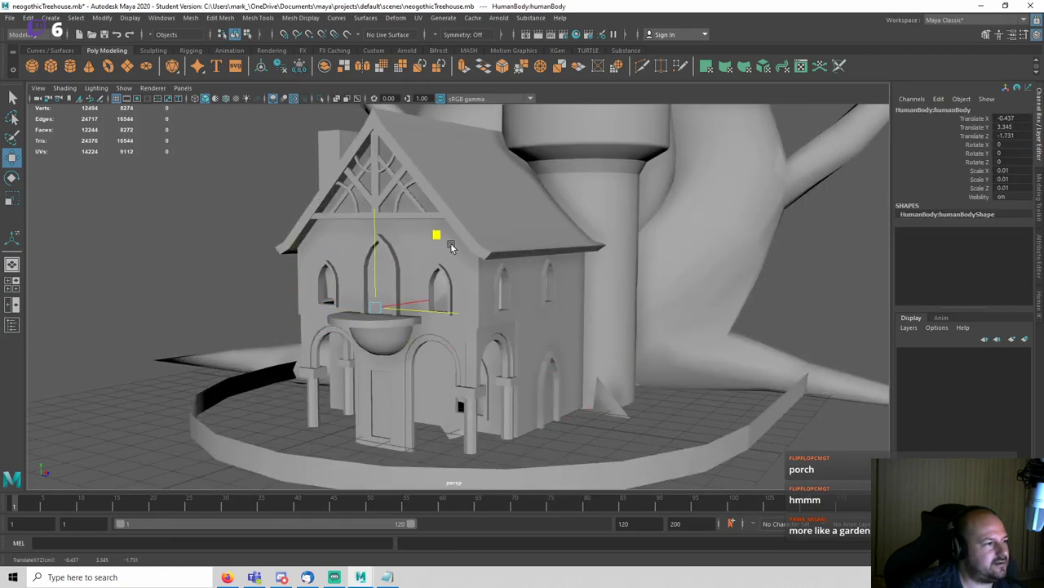
left_click_drag(451, 247, 452, 245)
left_click_drag(452, 246, 482, 340, "alt")
left_click_drag(477, 276, 485, 408)
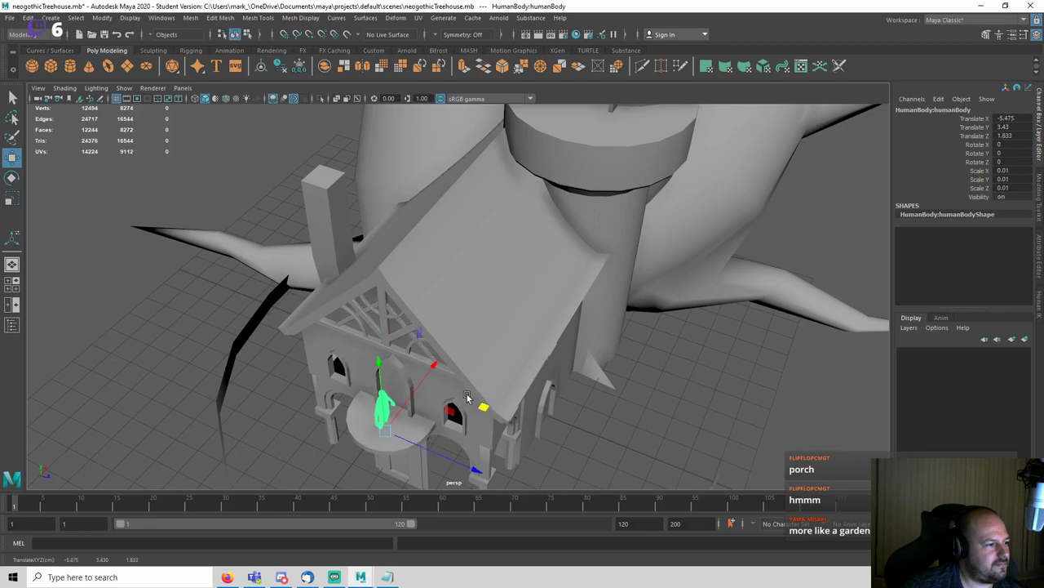
mouse_move(379, 385)
left_mouse_down()
mouse_move(378, 365)
mouse_move(379, 378)
left_mouse_up()
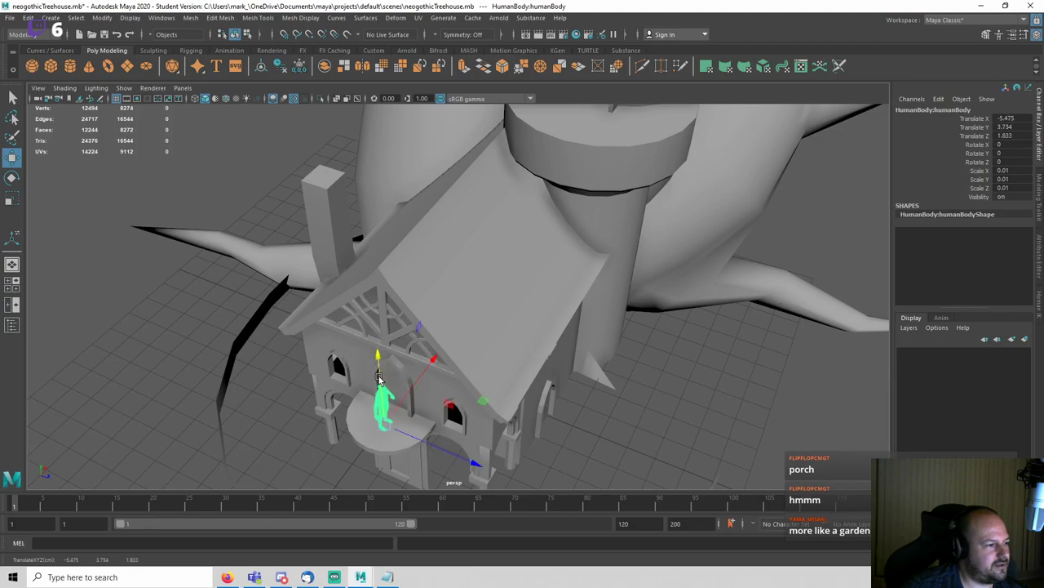
Step: Examine the human figure's scale against the balcony, arched windows and front door from several angles
key("f")
left_click_drag(497, 401, 554, 370, "alt")
scroll(724, 277, "down", 5)
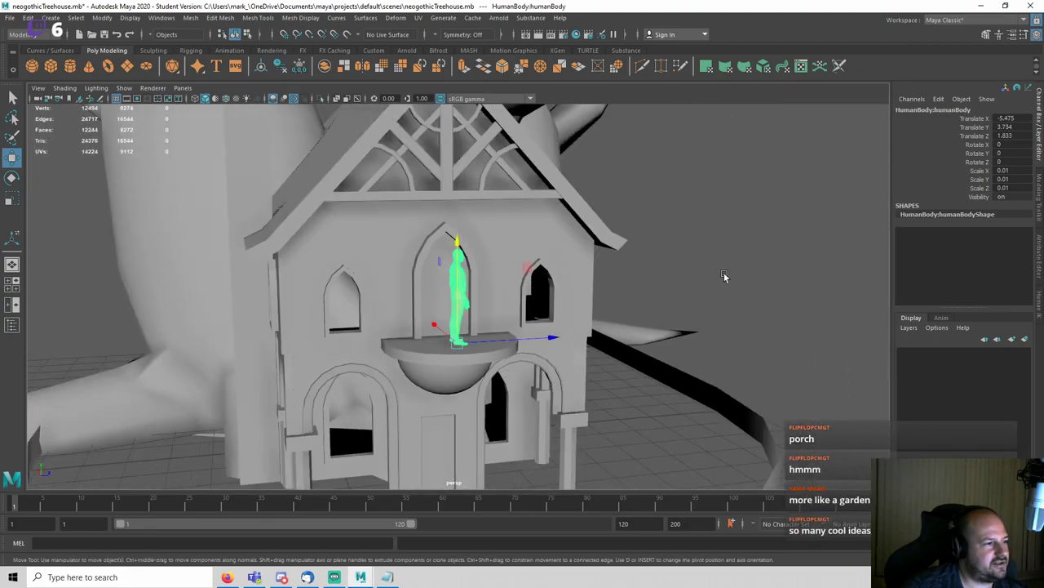
left_click(724, 276)
left_click_drag(723, 276, 452, 359, "alt")
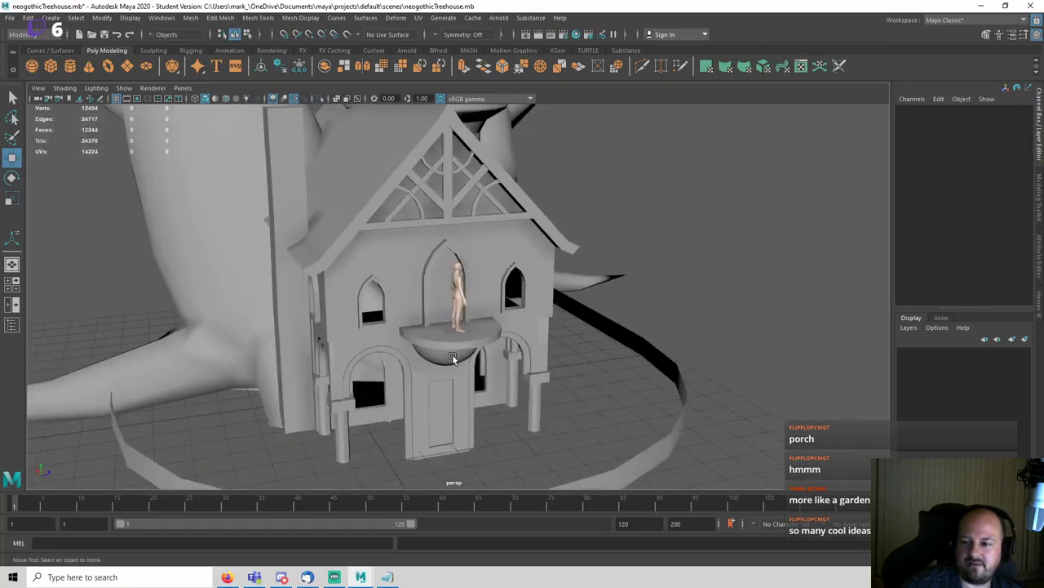
scroll(481, 384, "down", 3)
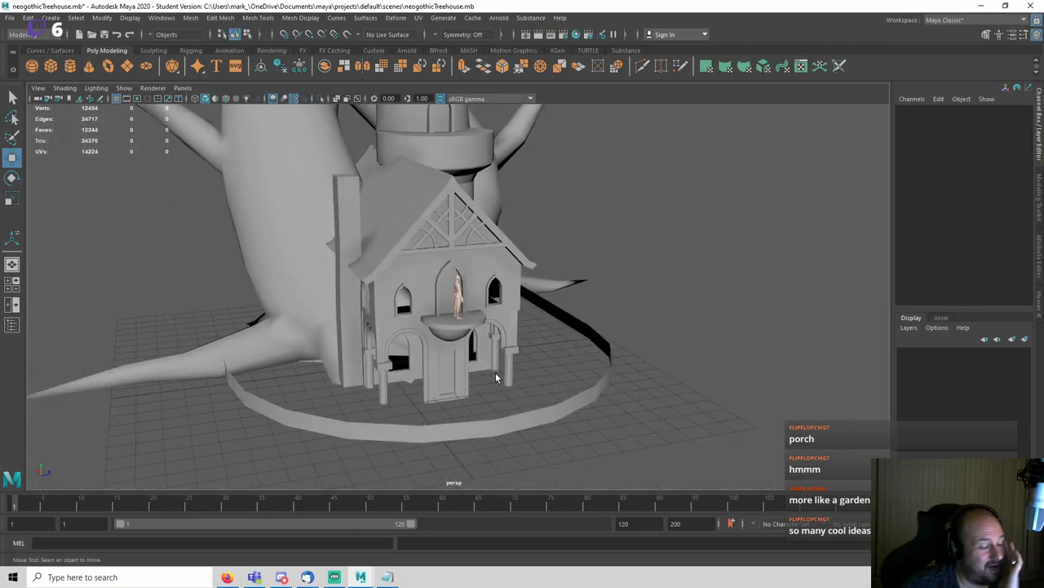
left_click_drag(496, 377, 474, 324, "alt")
scroll(530, 361, "up", 3)
scroll(424, 352, "down", 5)
scroll(474, 324, "up", 3)
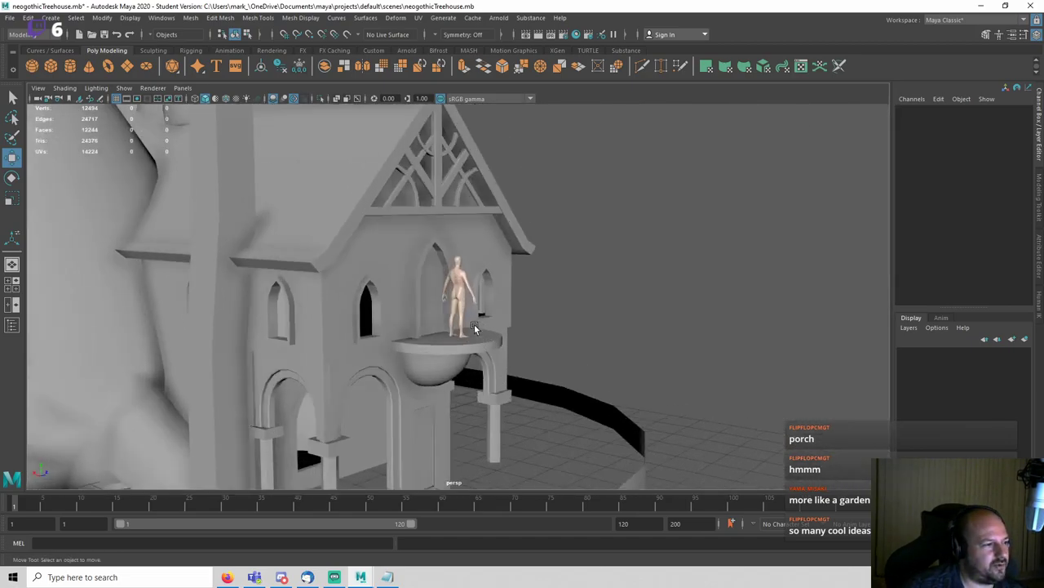
Step: Hide the human scale figure on the balcony and save the scene
left_click(468, 307)
key("ctrl+h")
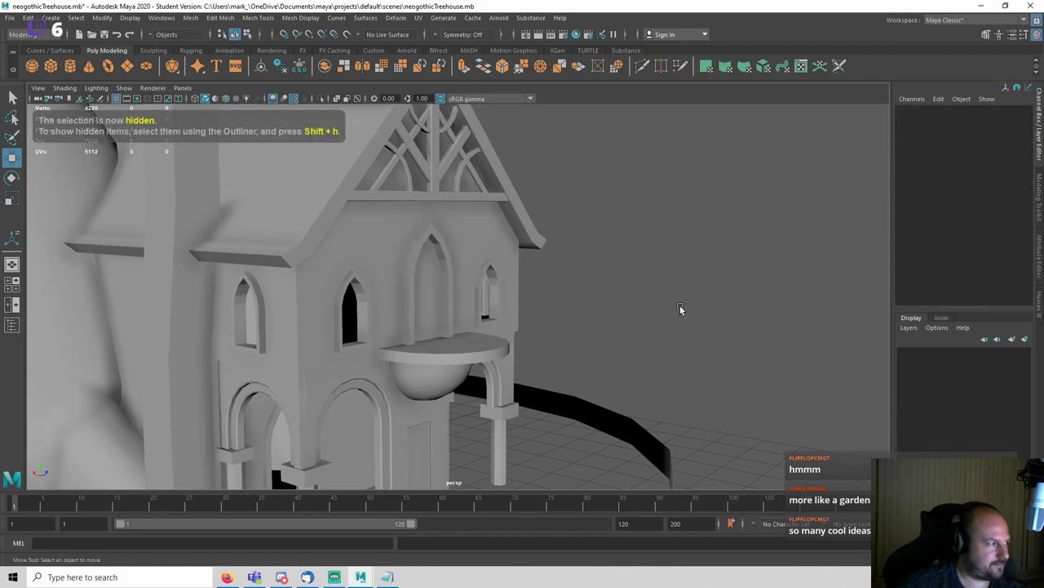
key("ctrl+s")
Step: Examine the house, tower, fence and surrounding tree from the side, front and farther away
scroll(651, 310, "down", 3)
left_click_drag(611, 334, 269, 217, "alt")
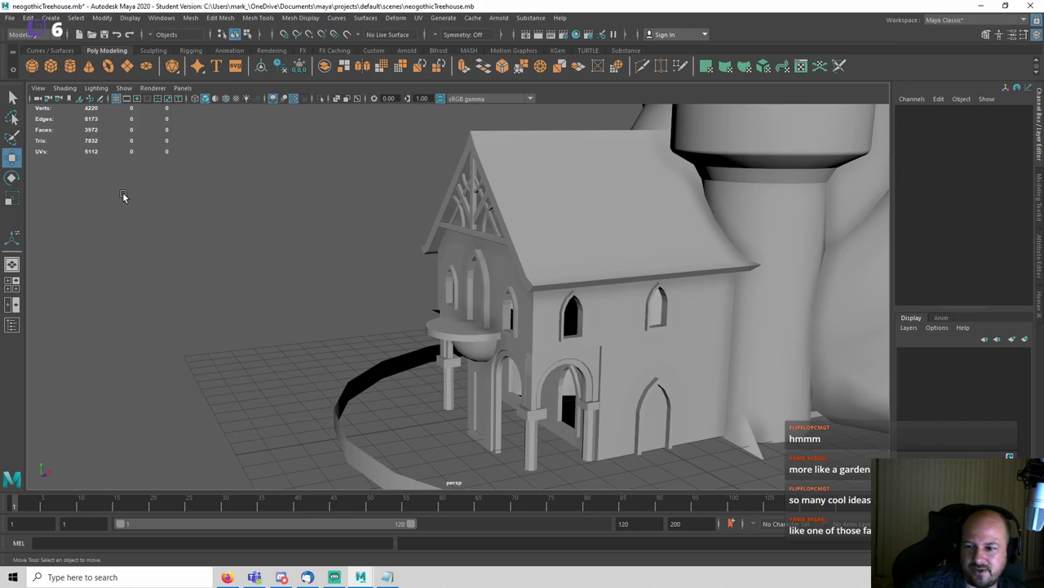
scroll(173, 259, "down", 1)
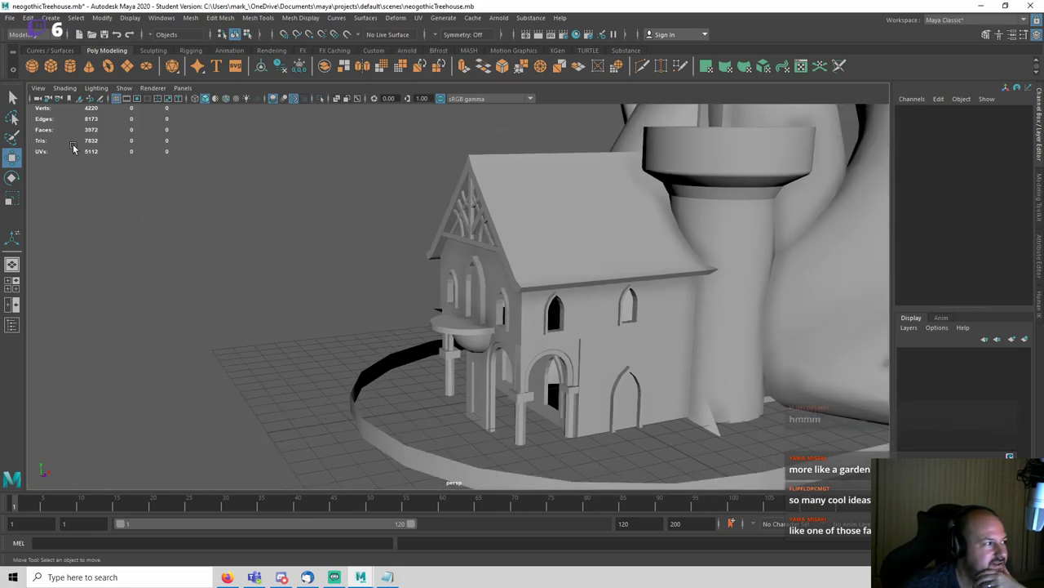
scroll(282, 283, "down", 3)
left_click_drag(315, 282, 938, 262, "alt")
scroll(677, 273, "up", 5)
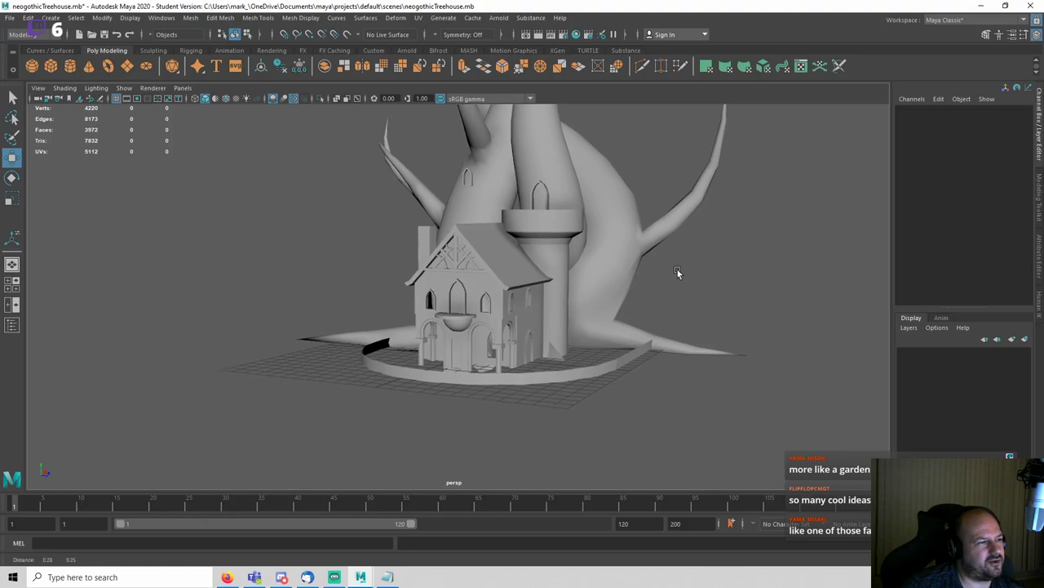
left_click(566, 315)
left_click(688, 333)
scroll(656, 341, "down", 3)
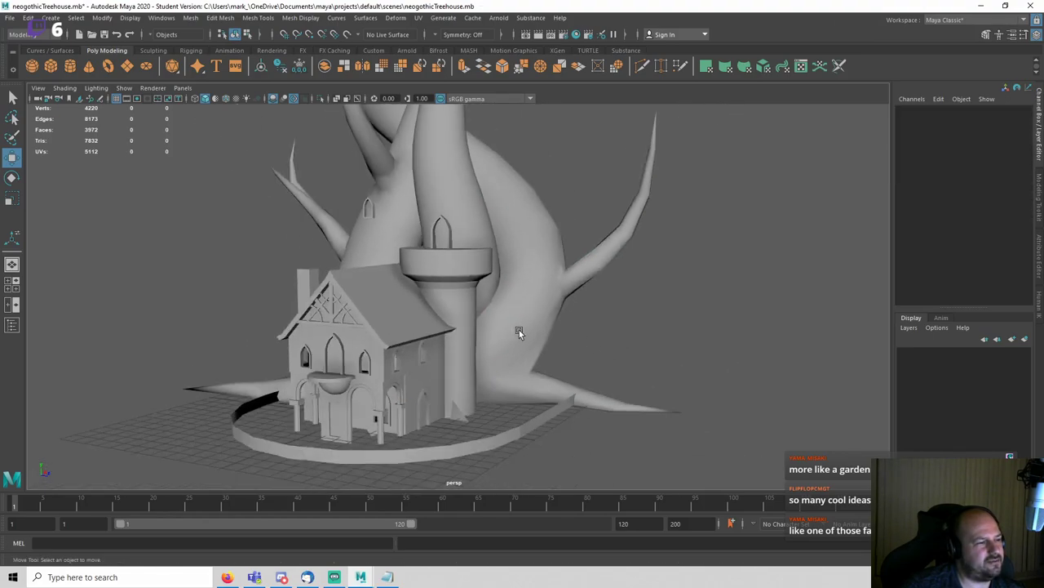
left_click_drag(518, 329, 462, 316, "alt")
Step: Save the treehouse scene under its existing file name
key("ctrl+s")
scroll(461, 317, "up", 6)
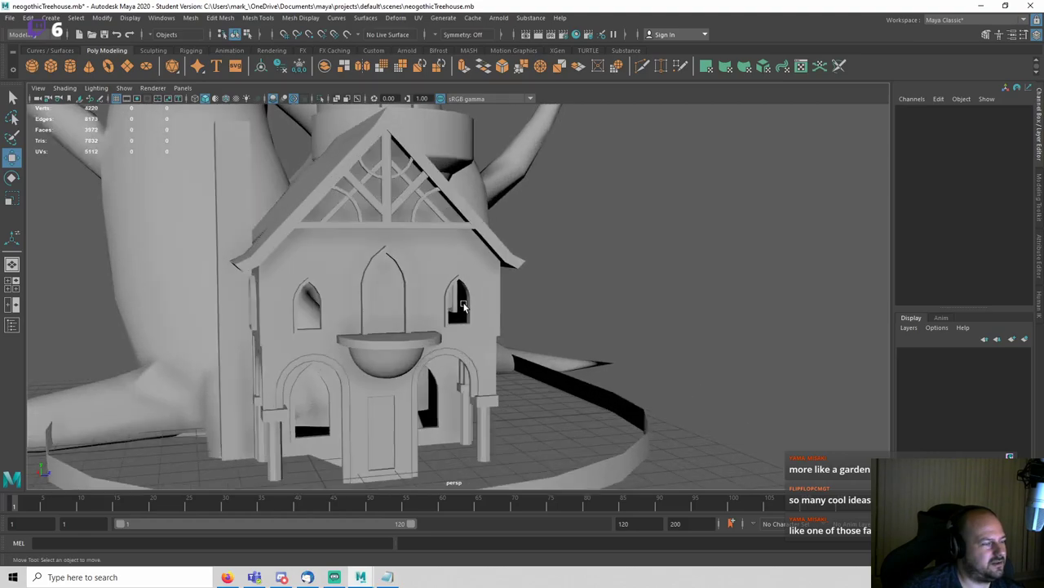
key("ctrl+s")
left_click(499, 298)
key("w")
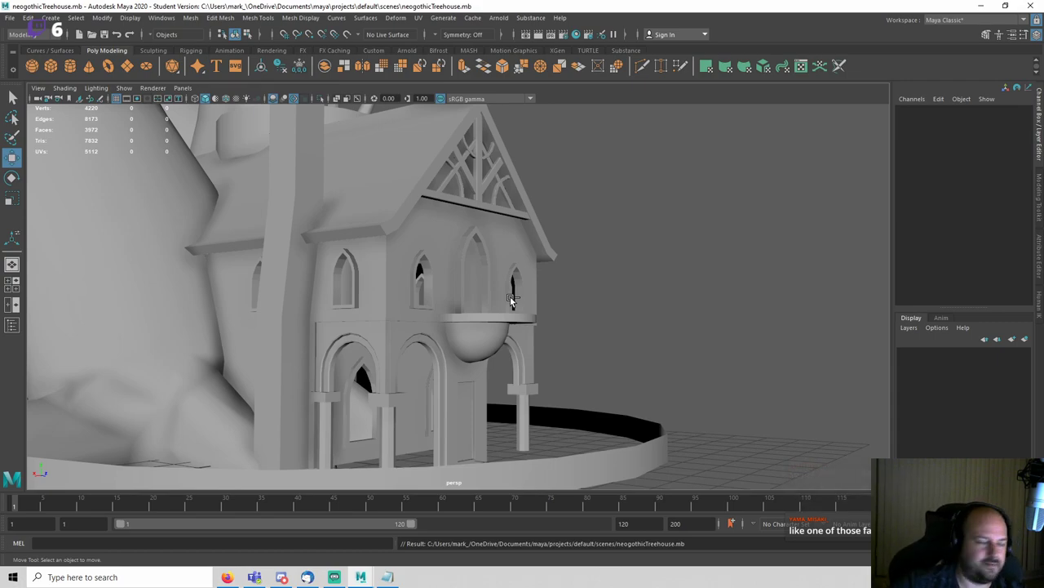
left_click(579, 290)
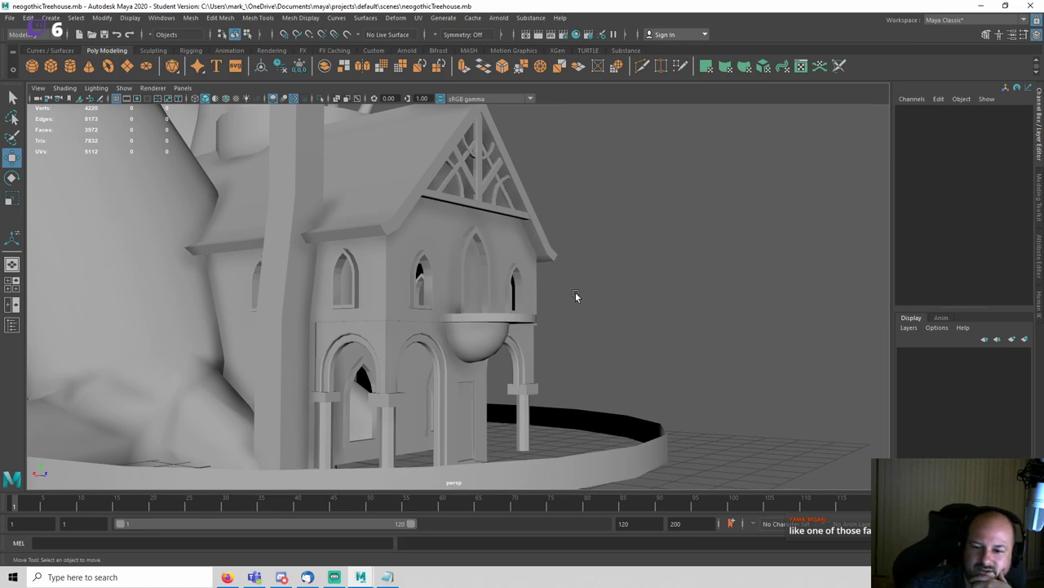
scroll(576, 294, "down", 2)
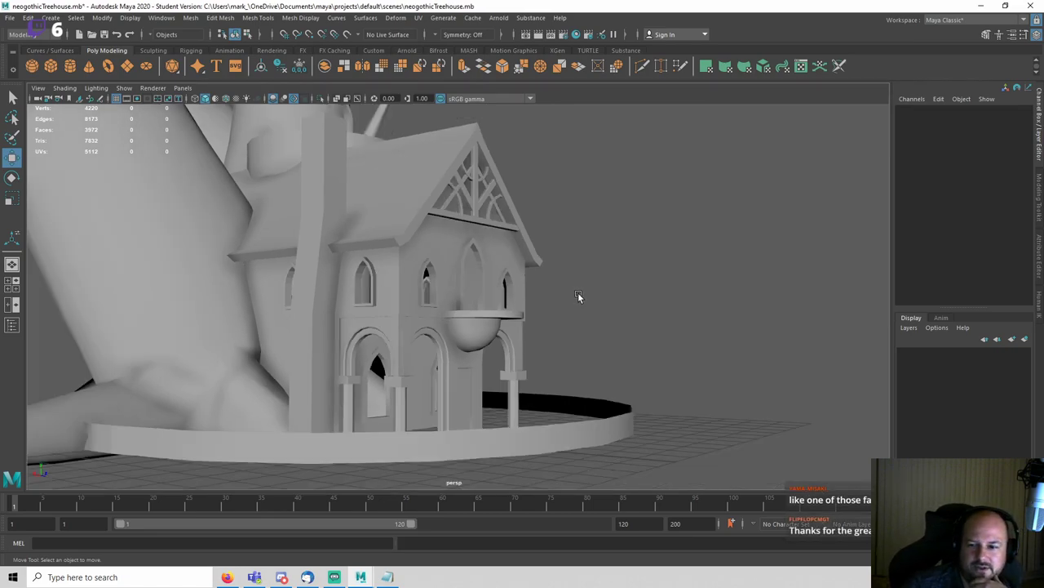